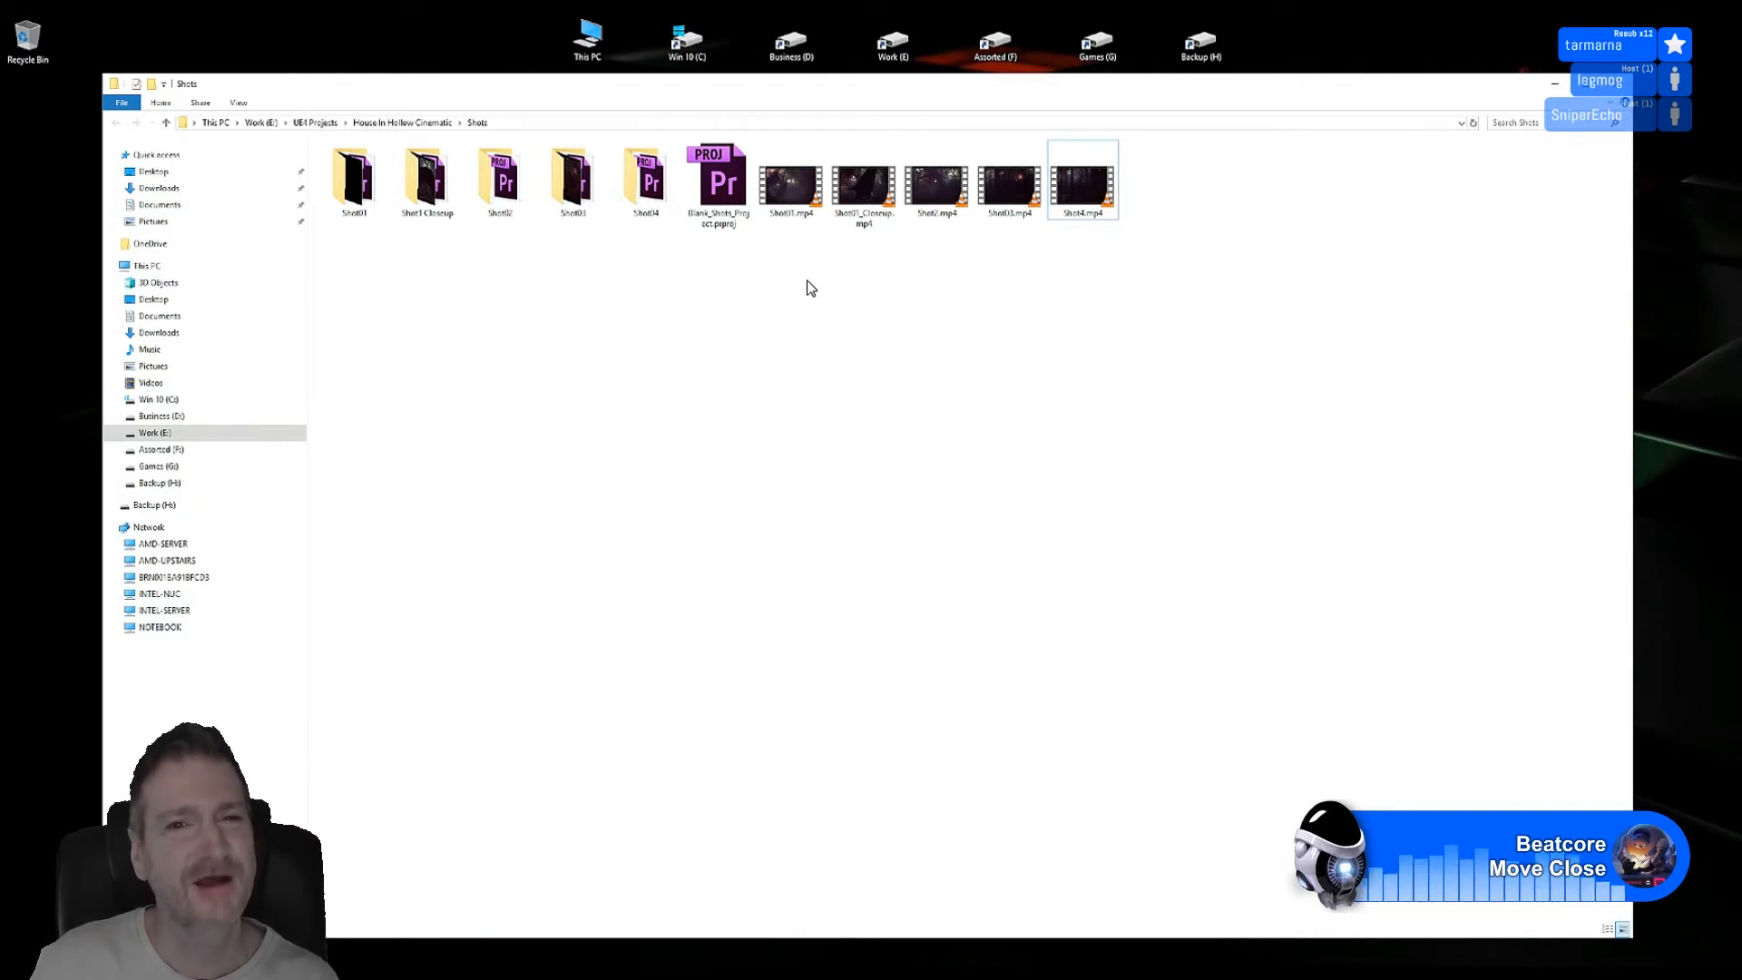
# Step: Watch Shot01.mp4 in full screen and move its player window aside to uncover the Shots folder
pyautogui.doubleClick(783, 195)
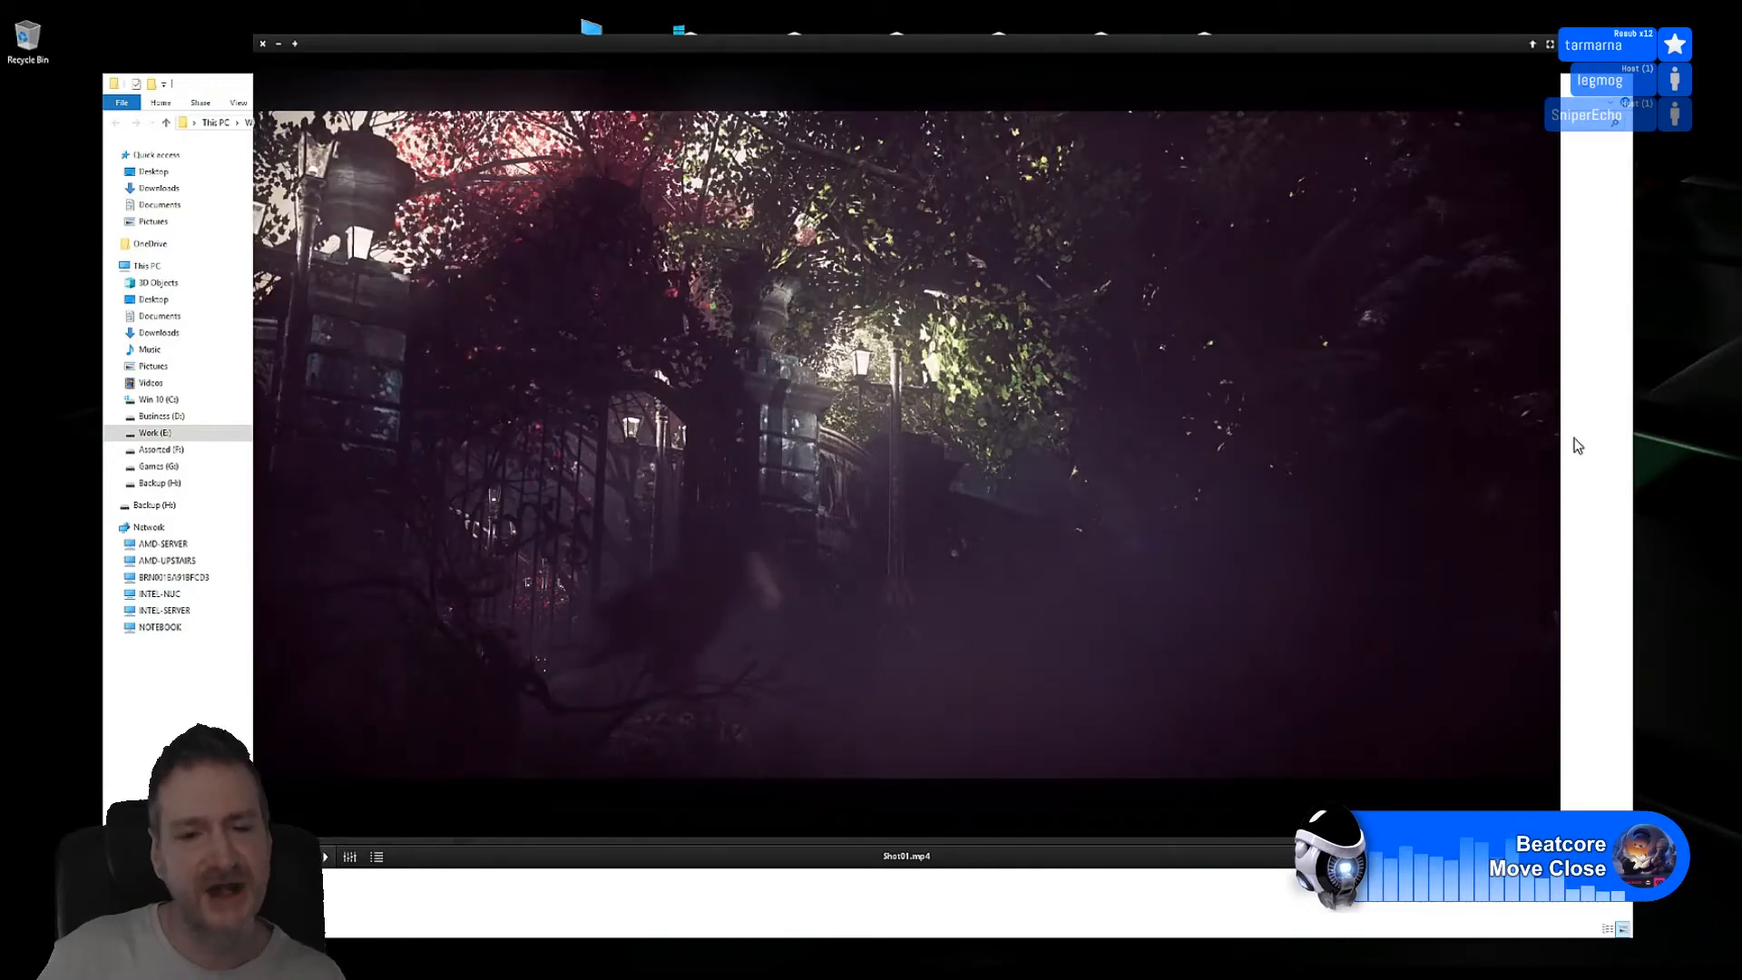
pyautogui.doubleClick(948, 495)
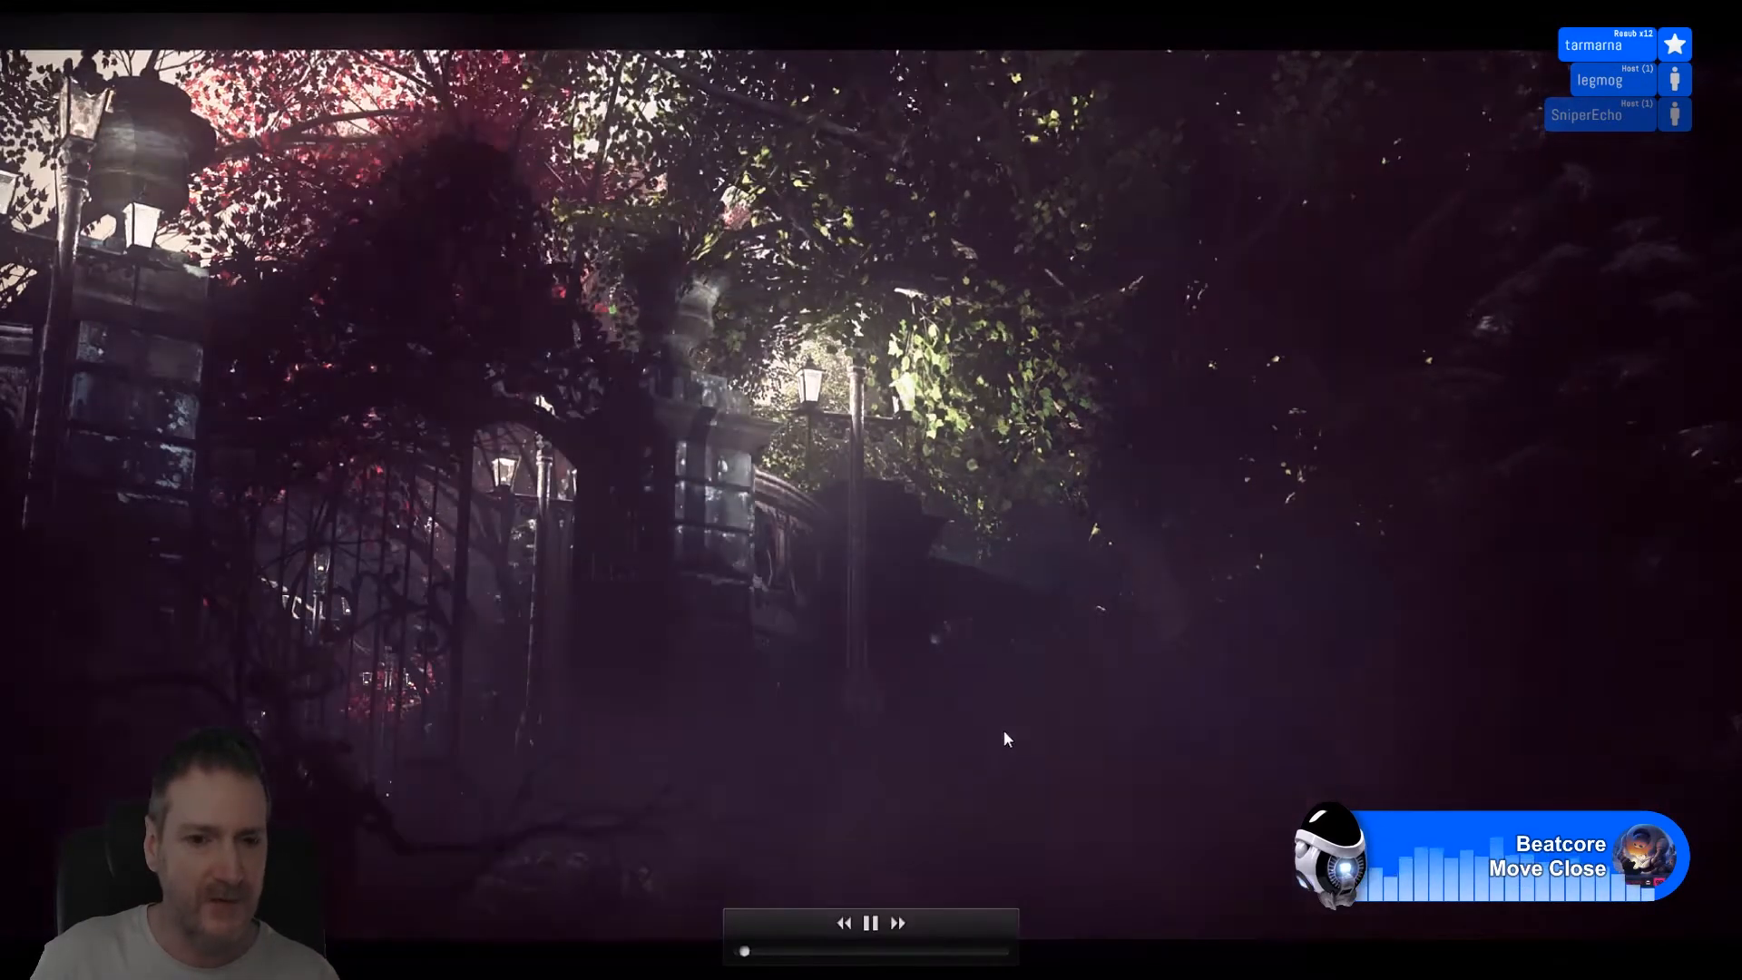
pyautogui.doubleClick(928, 530)
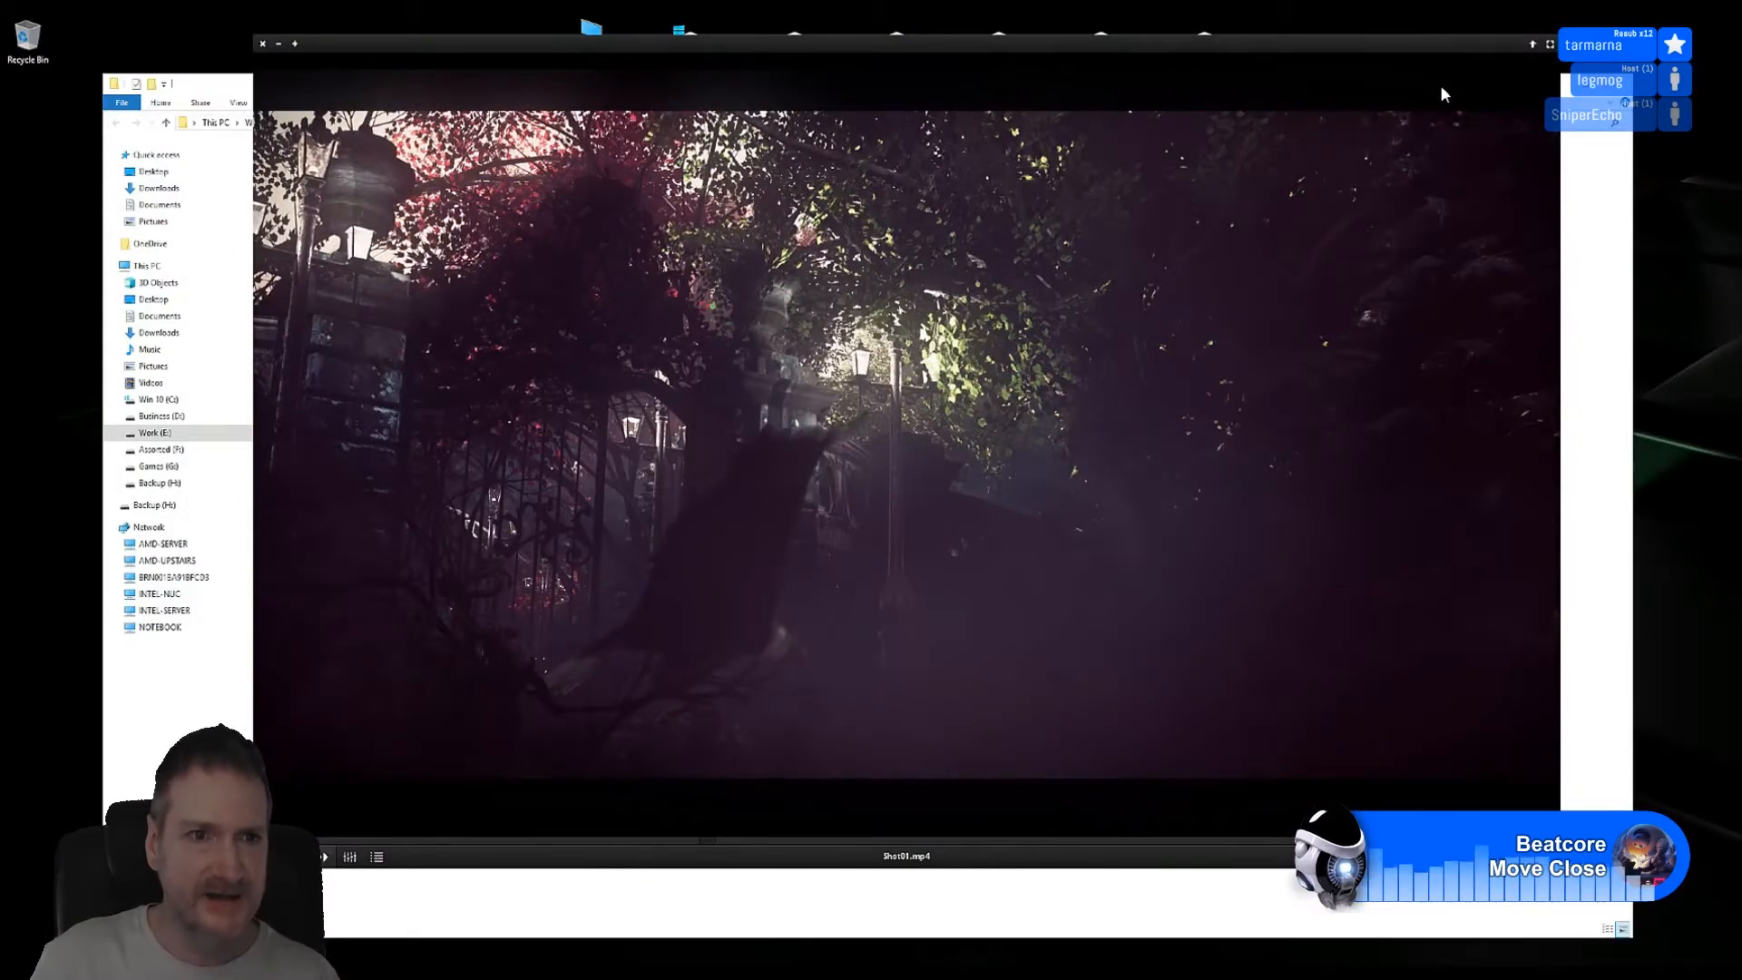
pyautogui.moveTo(641, 54); pyautogui.dragTo(454, 35)
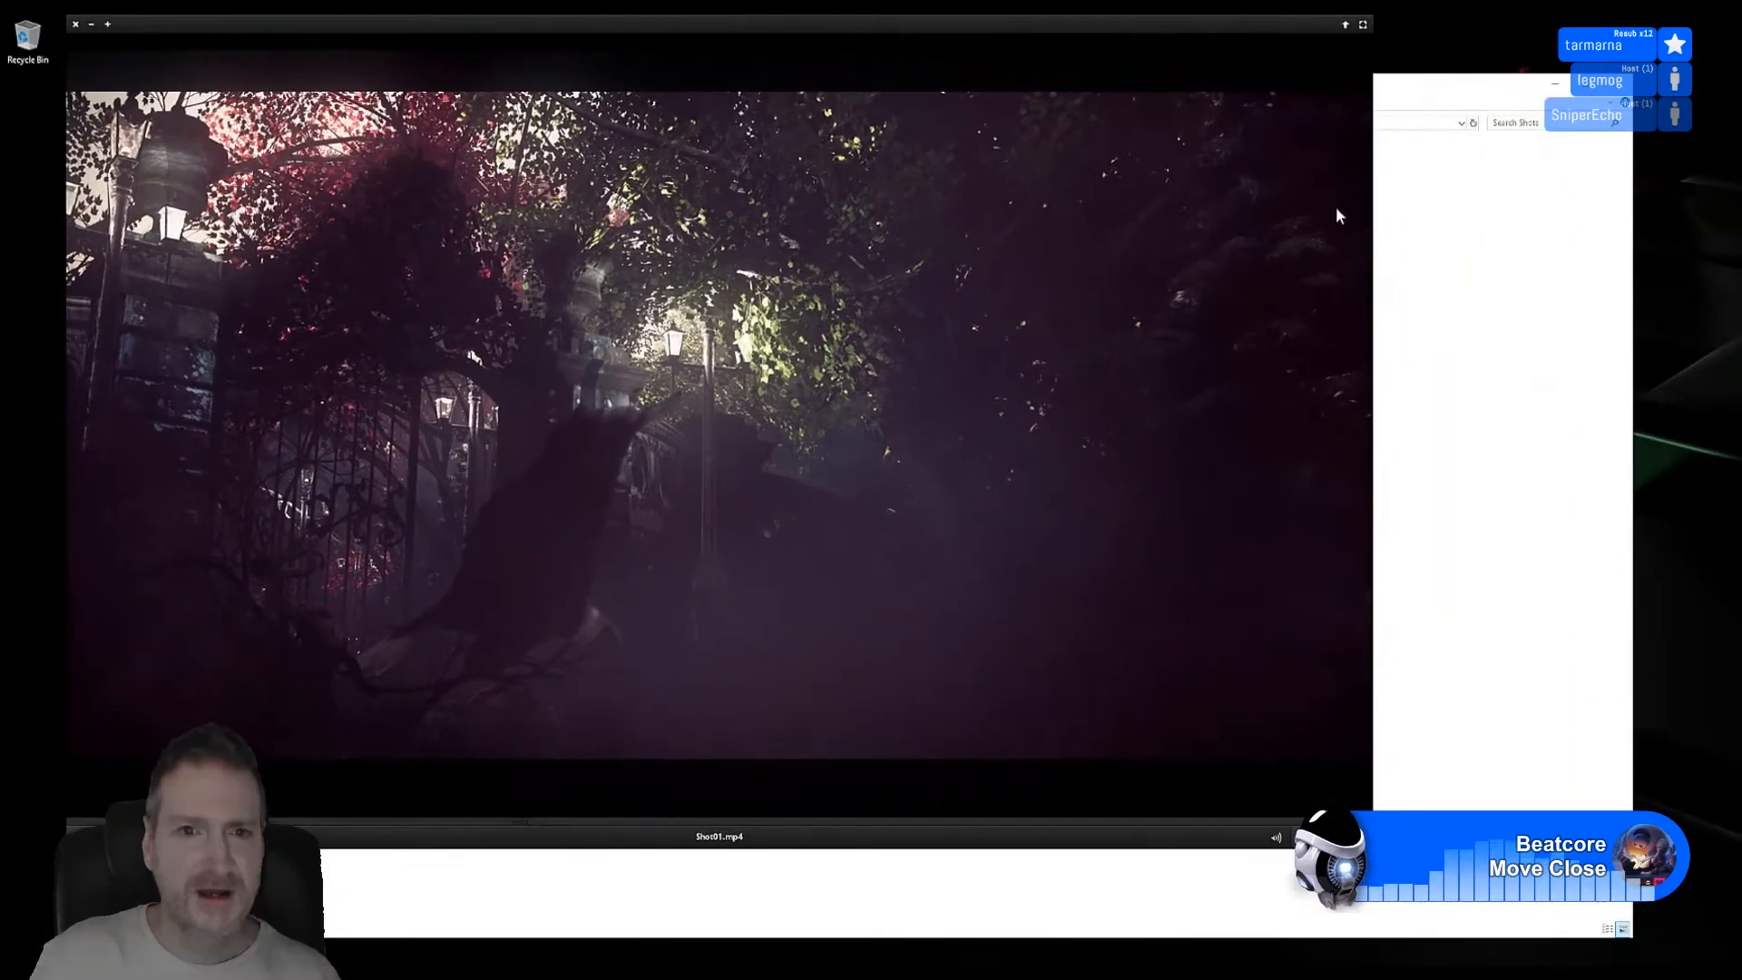
# Step: Watch Shot01_Closeup.mp4 in full screen and close its player
pyautogui.click(1415, 257)
pyautogui.doubleClick(858, 197)
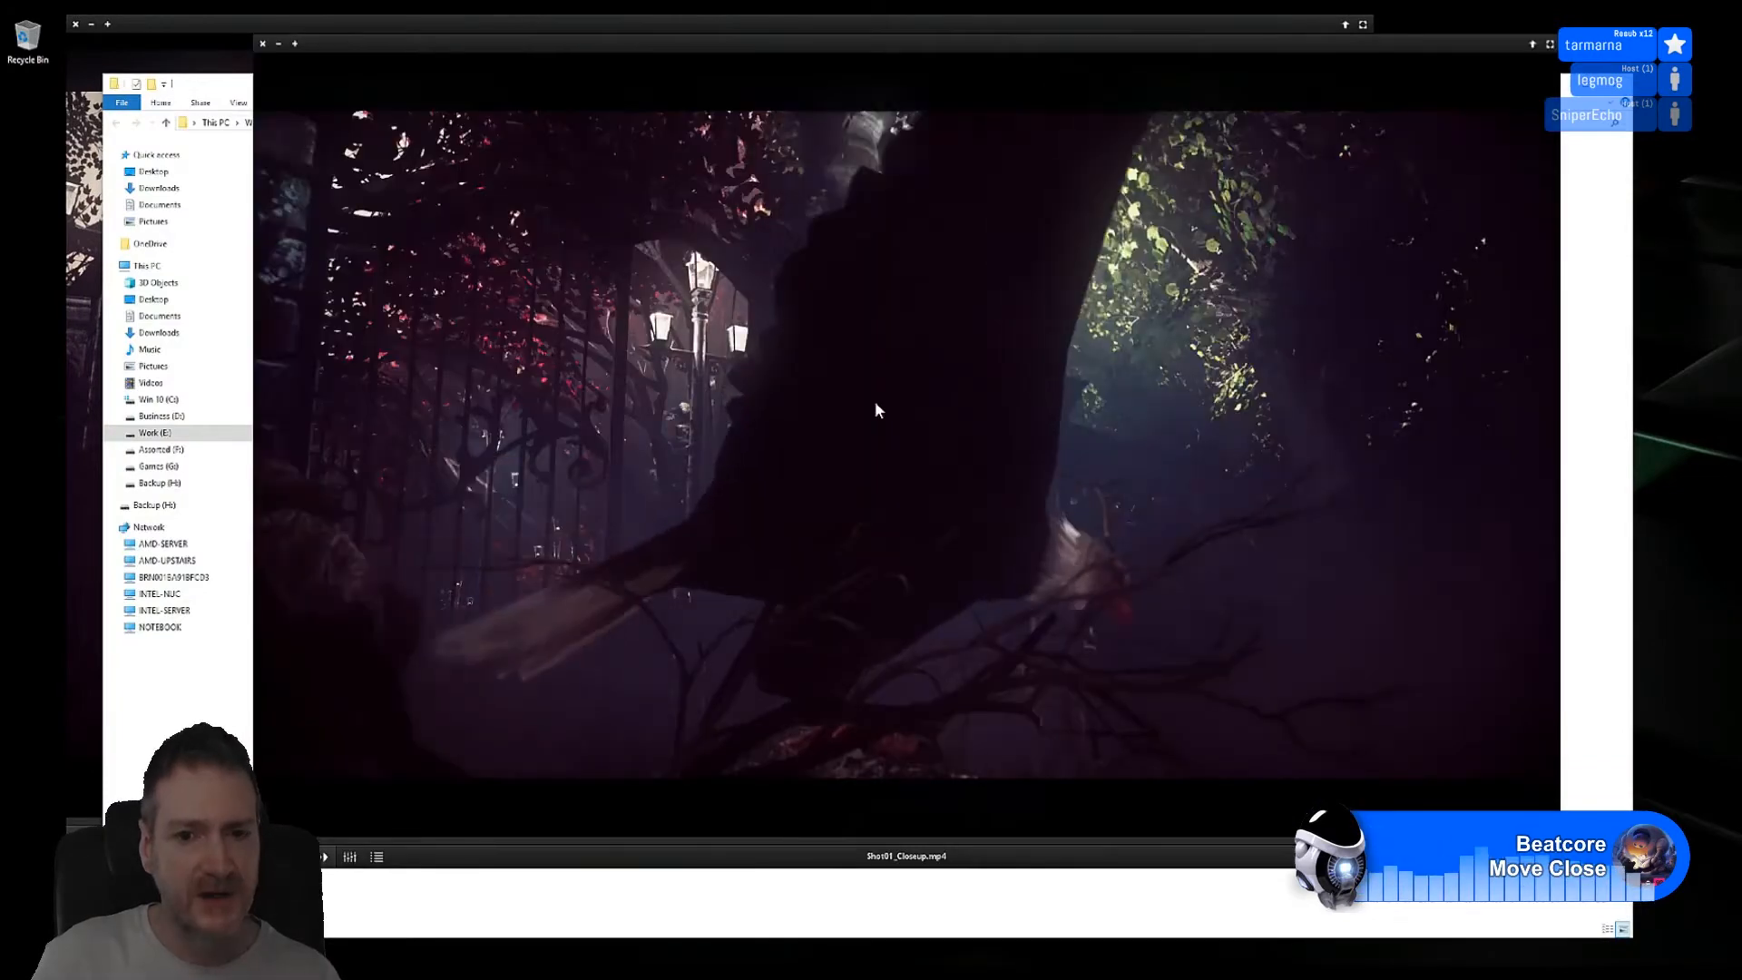
pyautogui.doubleClick(875, 406)
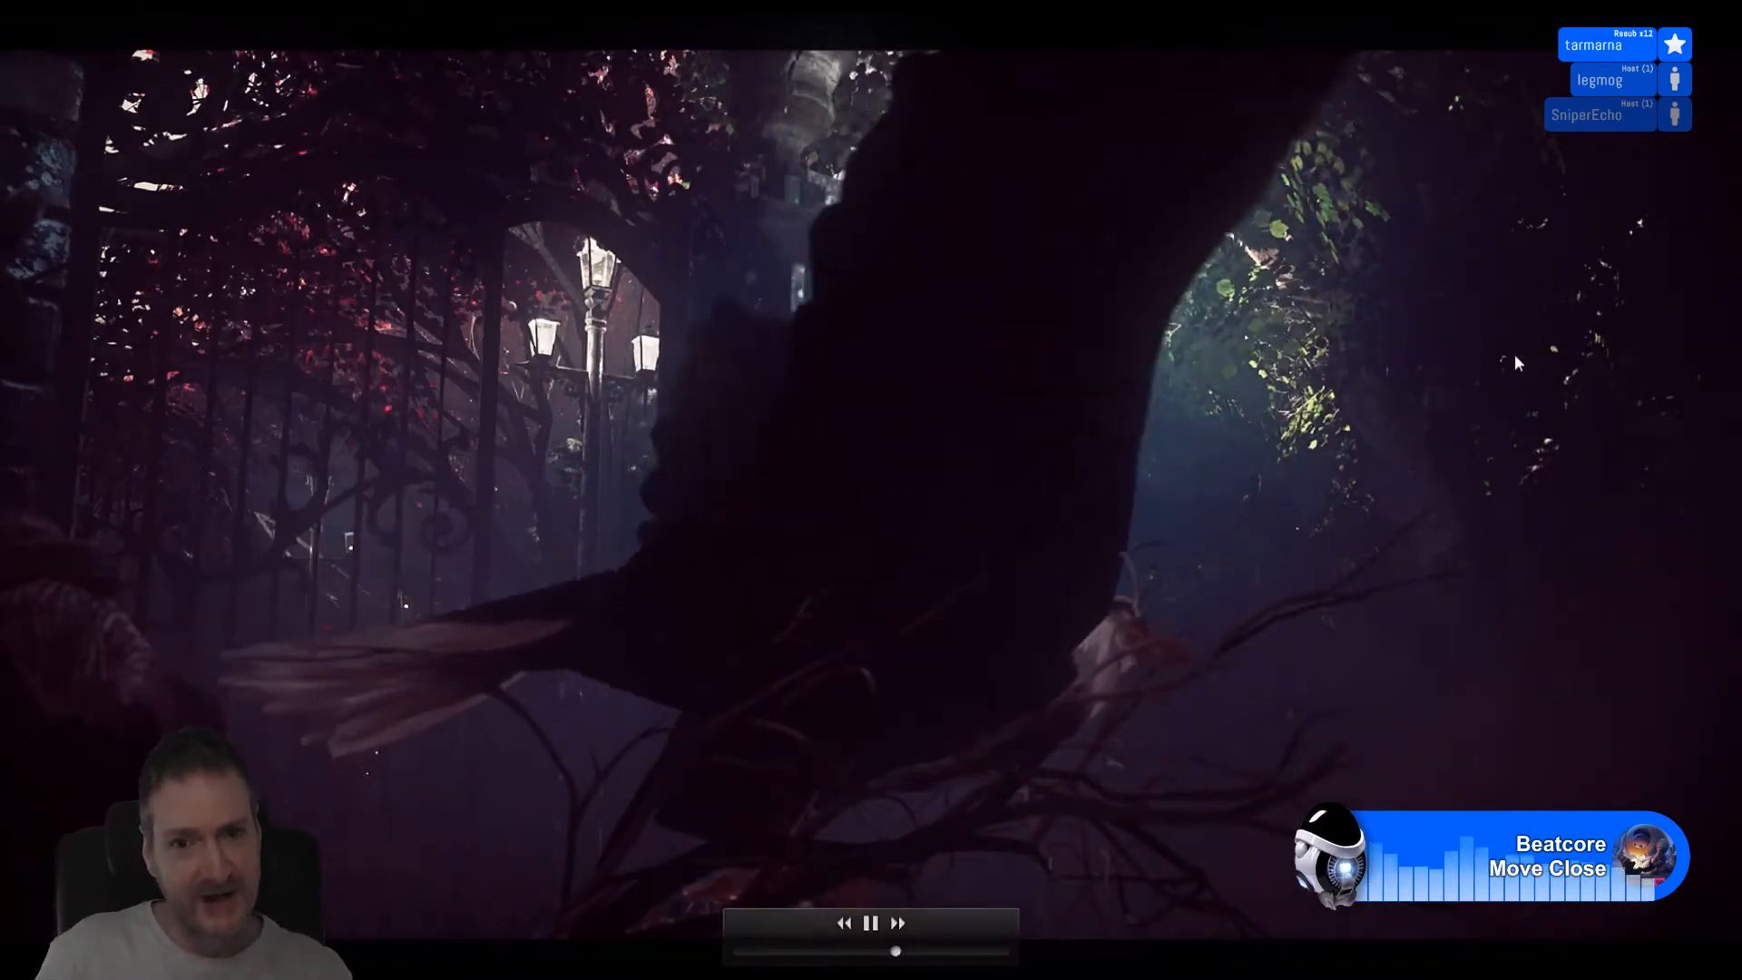
pyautogui.doubleClick(865, 483)
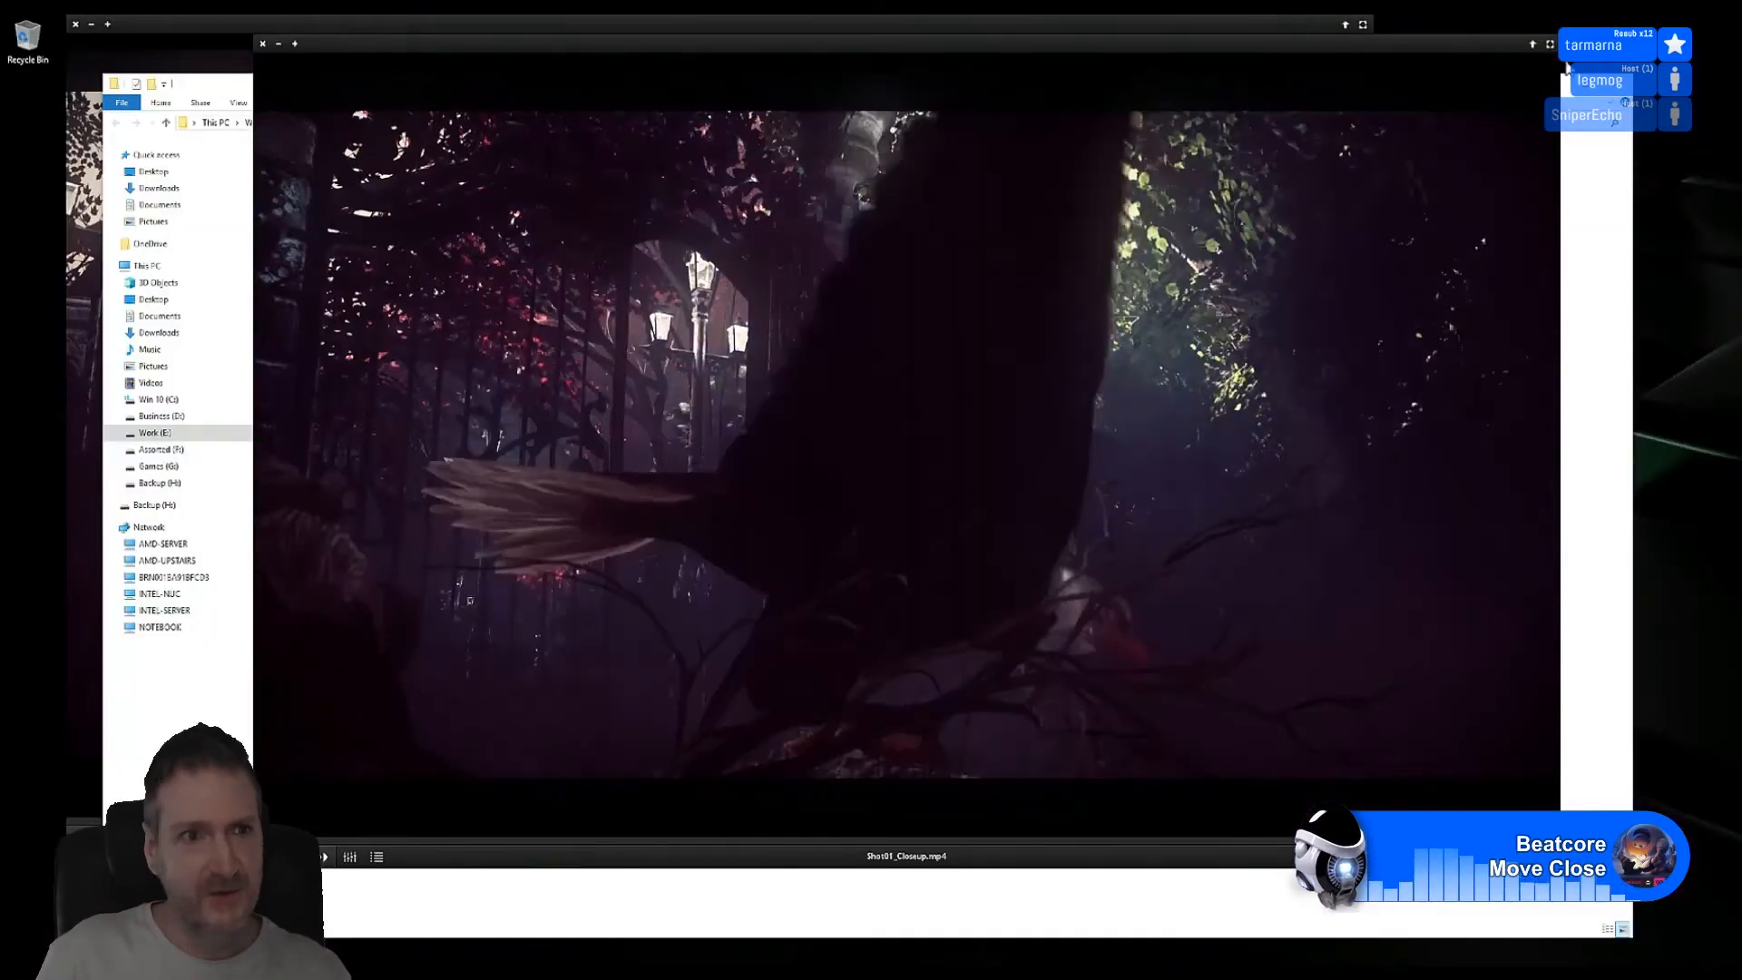
pyautogui.click(263, 43)
# Step: Review Shot01.mp4 again in its repositioned window, close it, and replay Shot01_Closeup.mp4
pyautogui.click(320, 22)
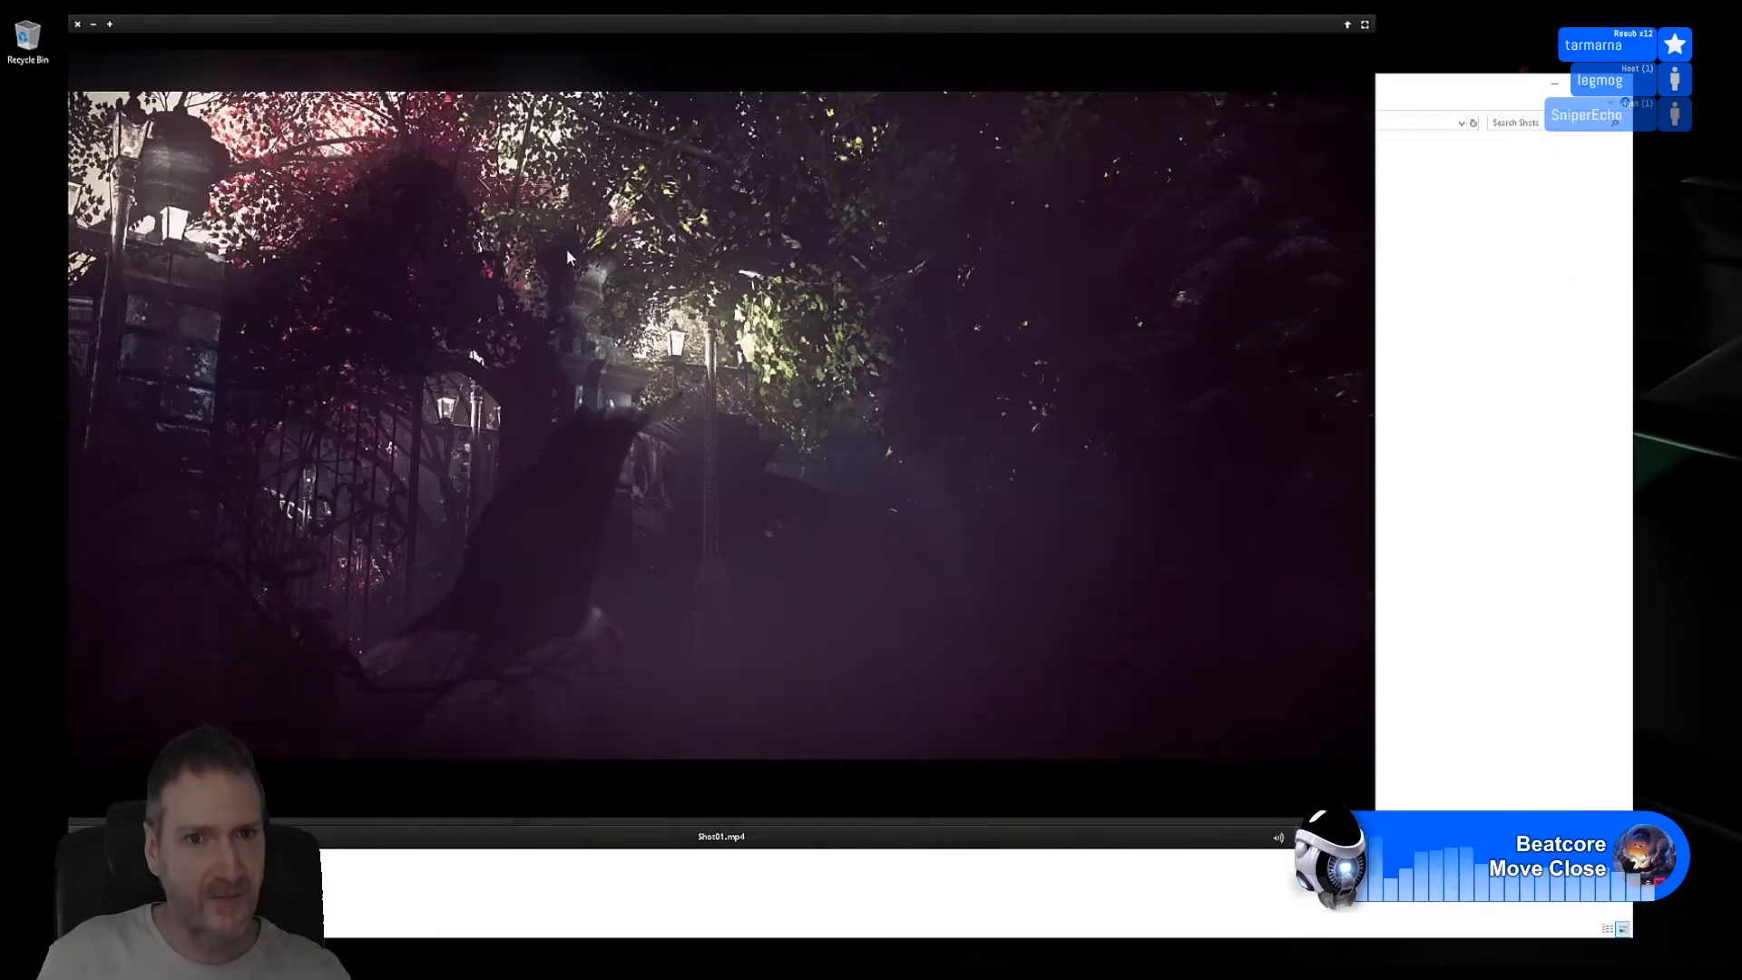
pyautogui.moveTo(699, 32); pyautogui.dragTo(911, 67)
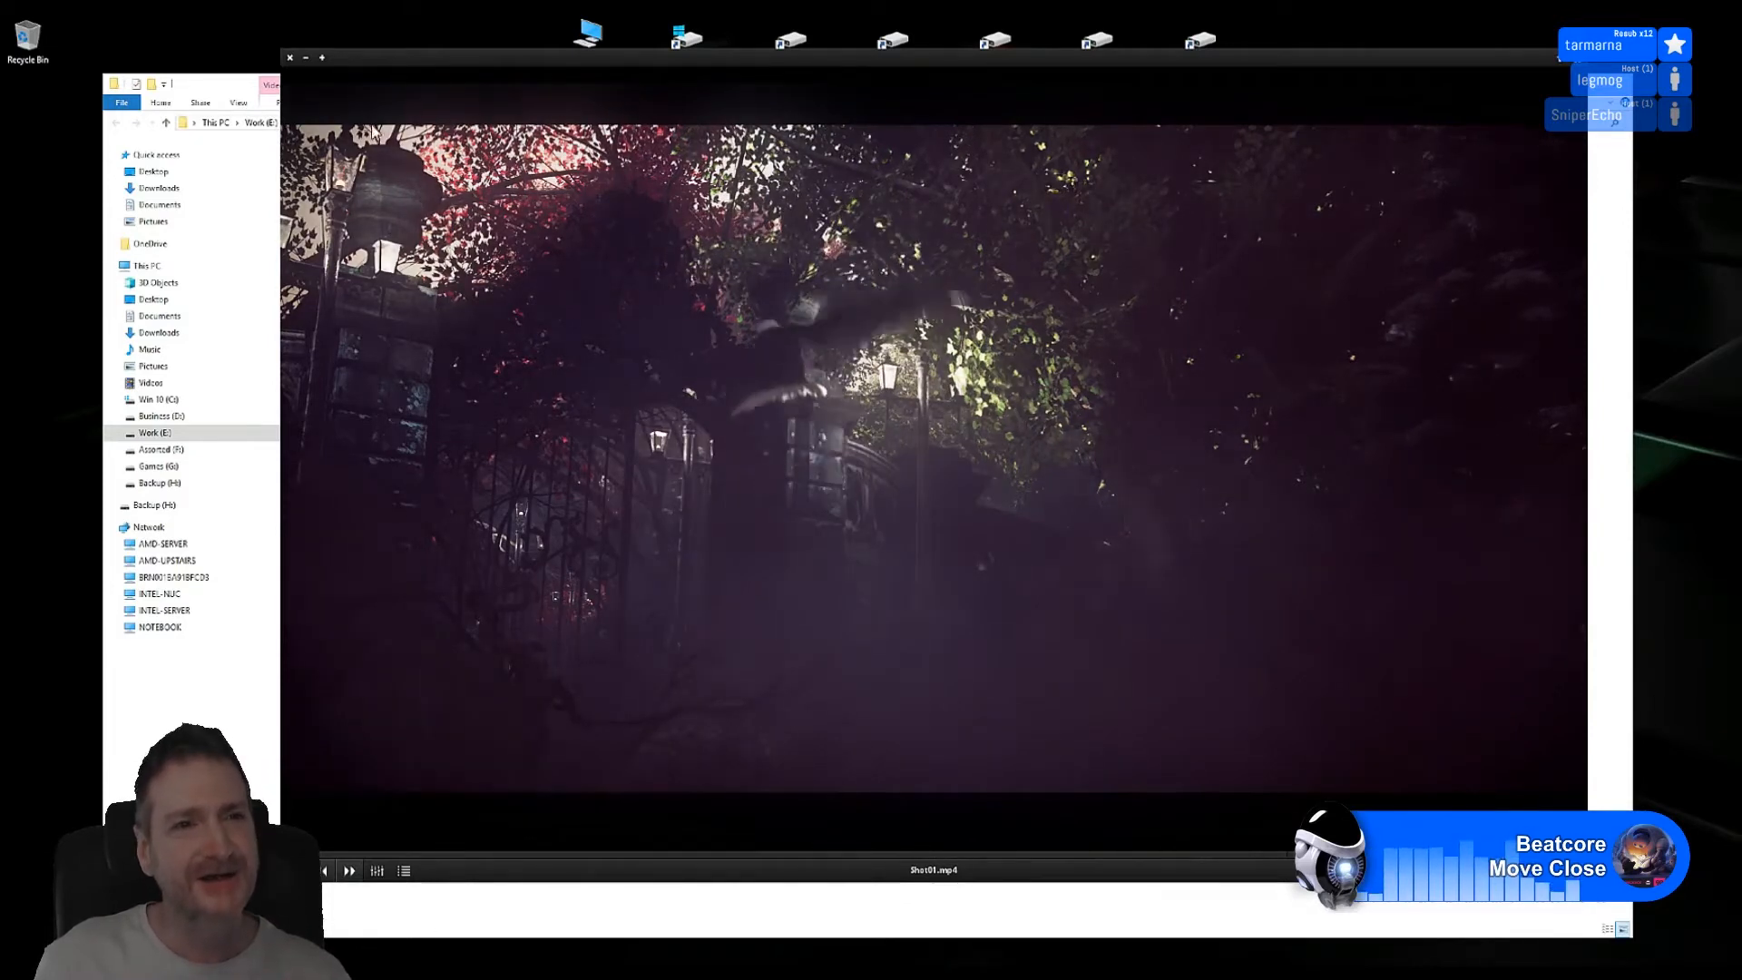
pyautogui.click(289, 57)
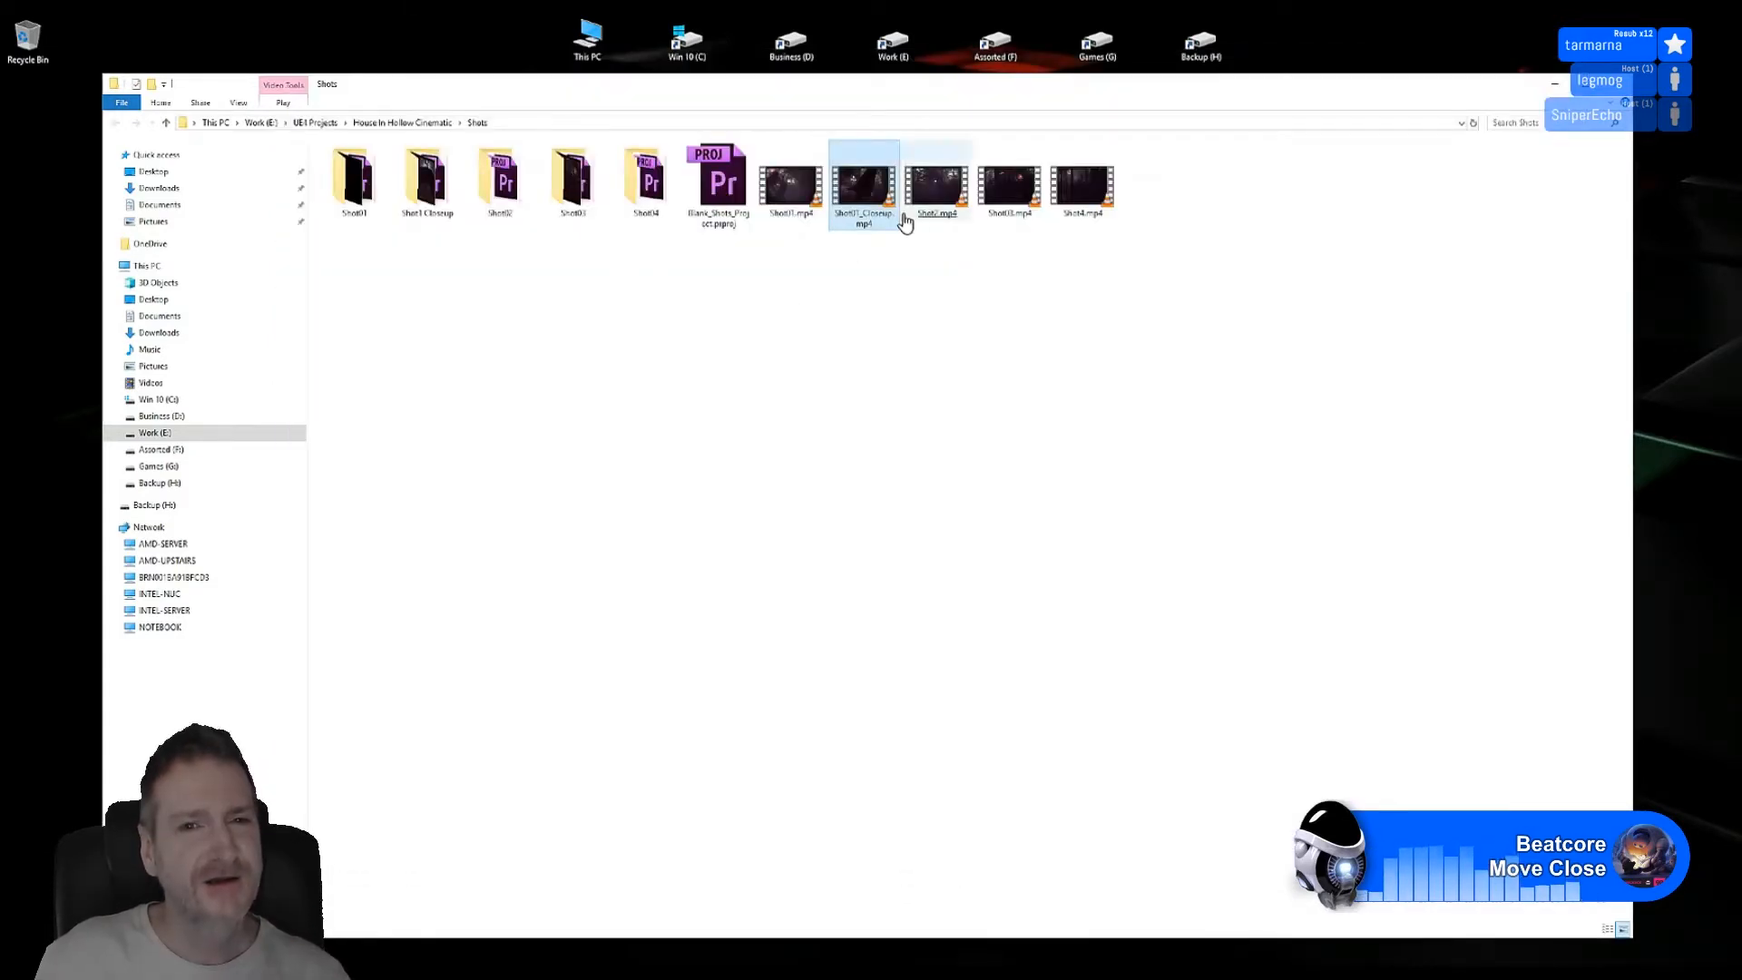
pyautogui.doubleClick(864, 197)
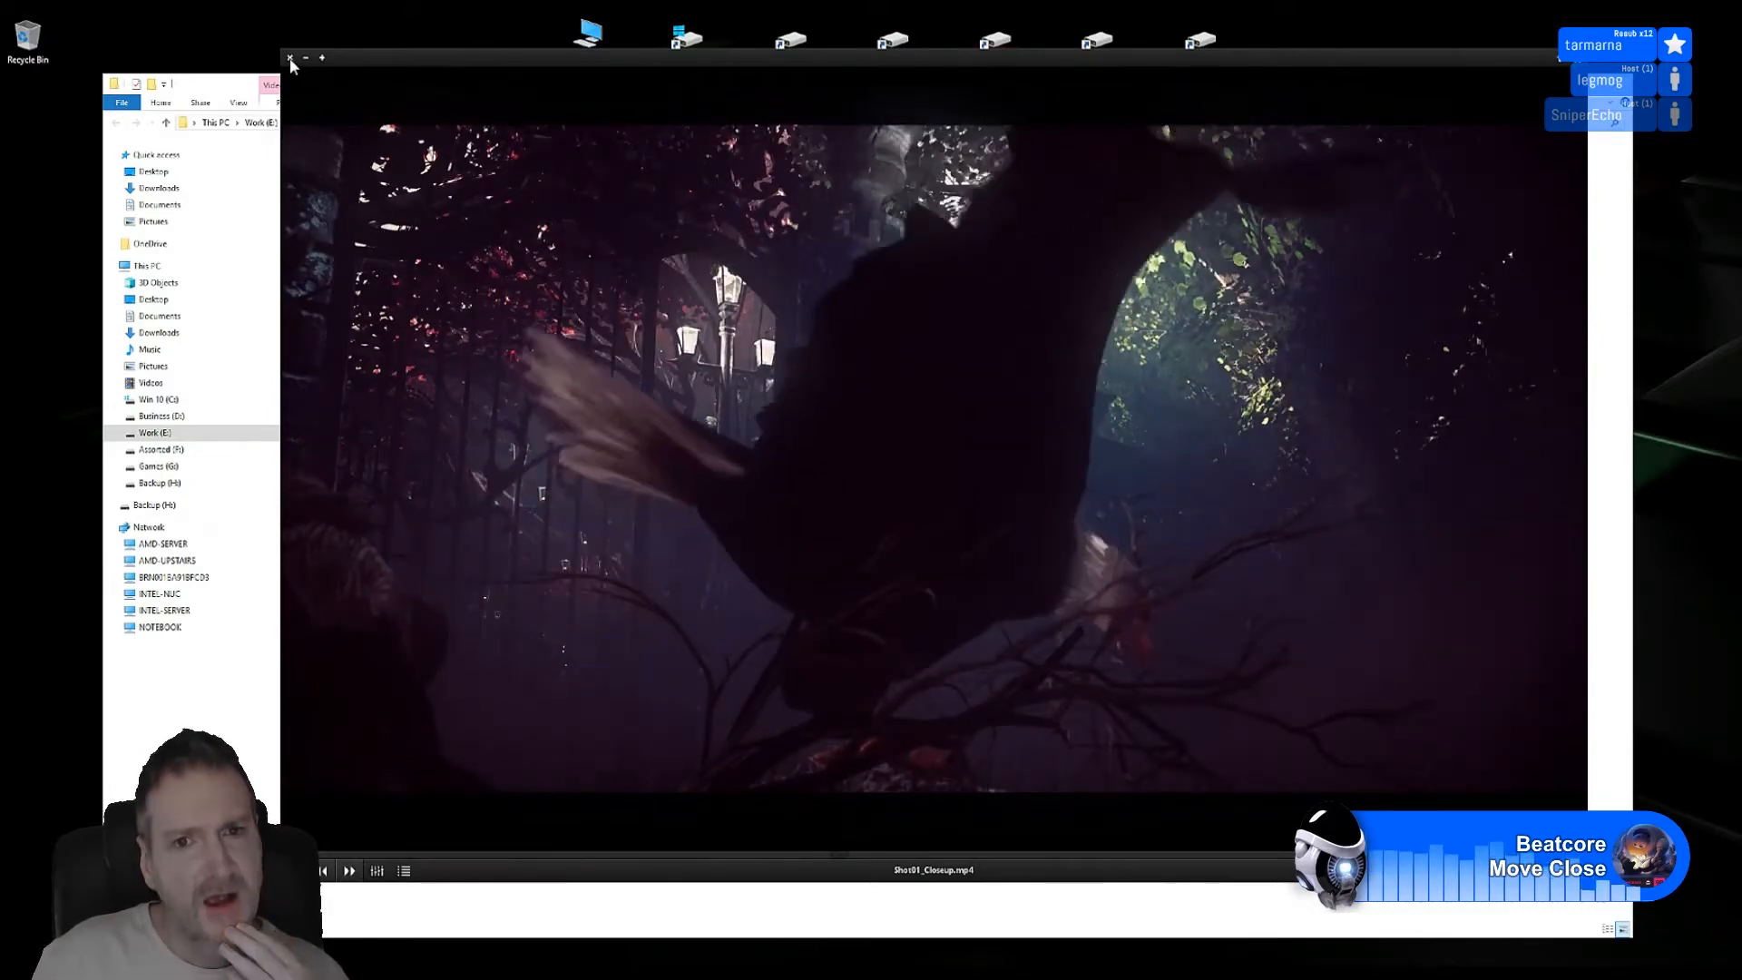
pyautogui.click(290, 58)
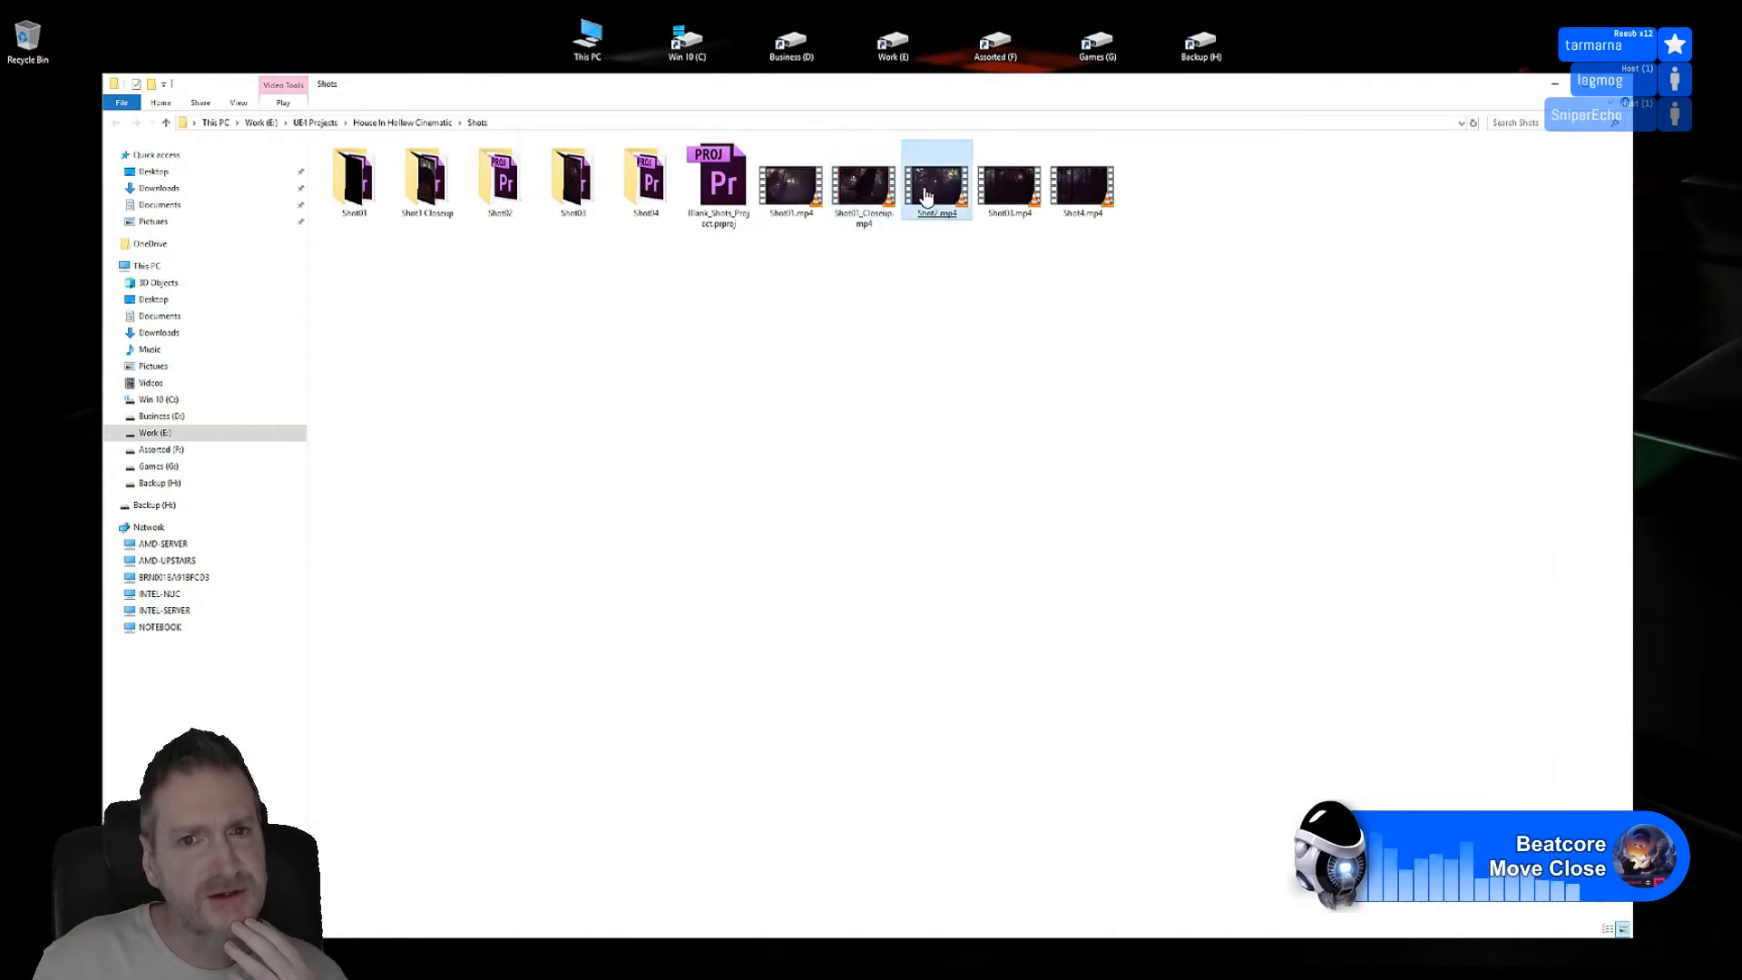
# Step: Watch Shot2.mp4 from the Shots folder in full screen and close its player
pyautogui.press('Return')
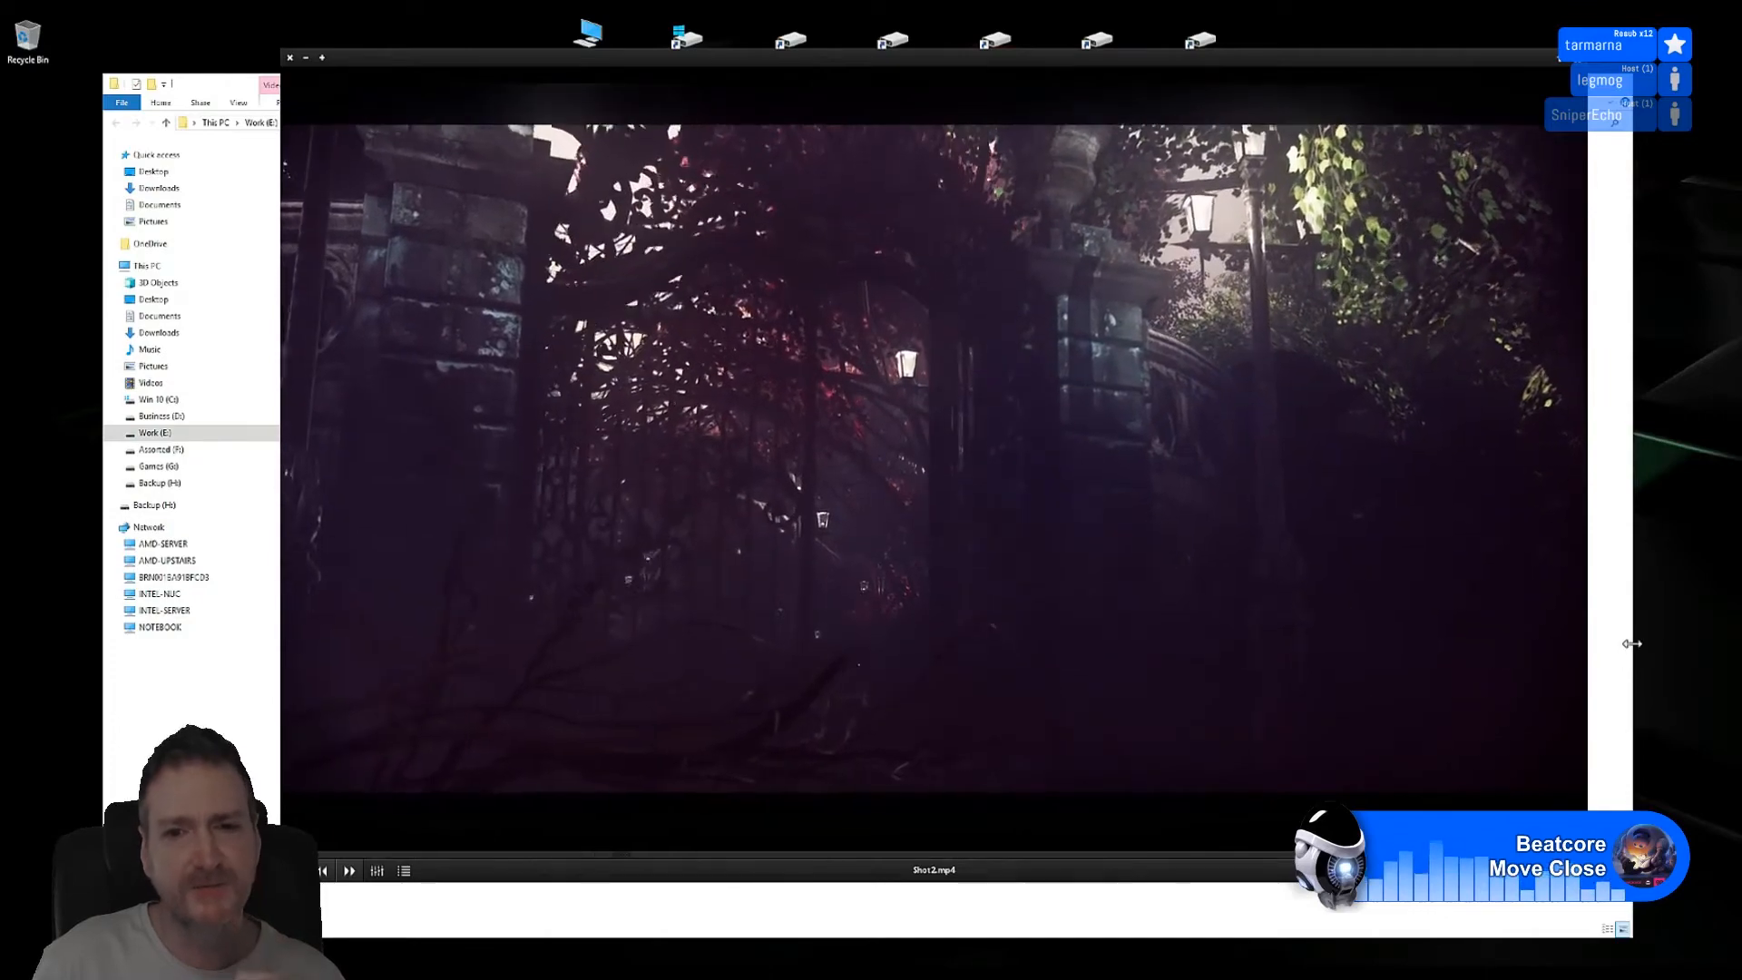
pyautogui.doubleClick(1123, 465)
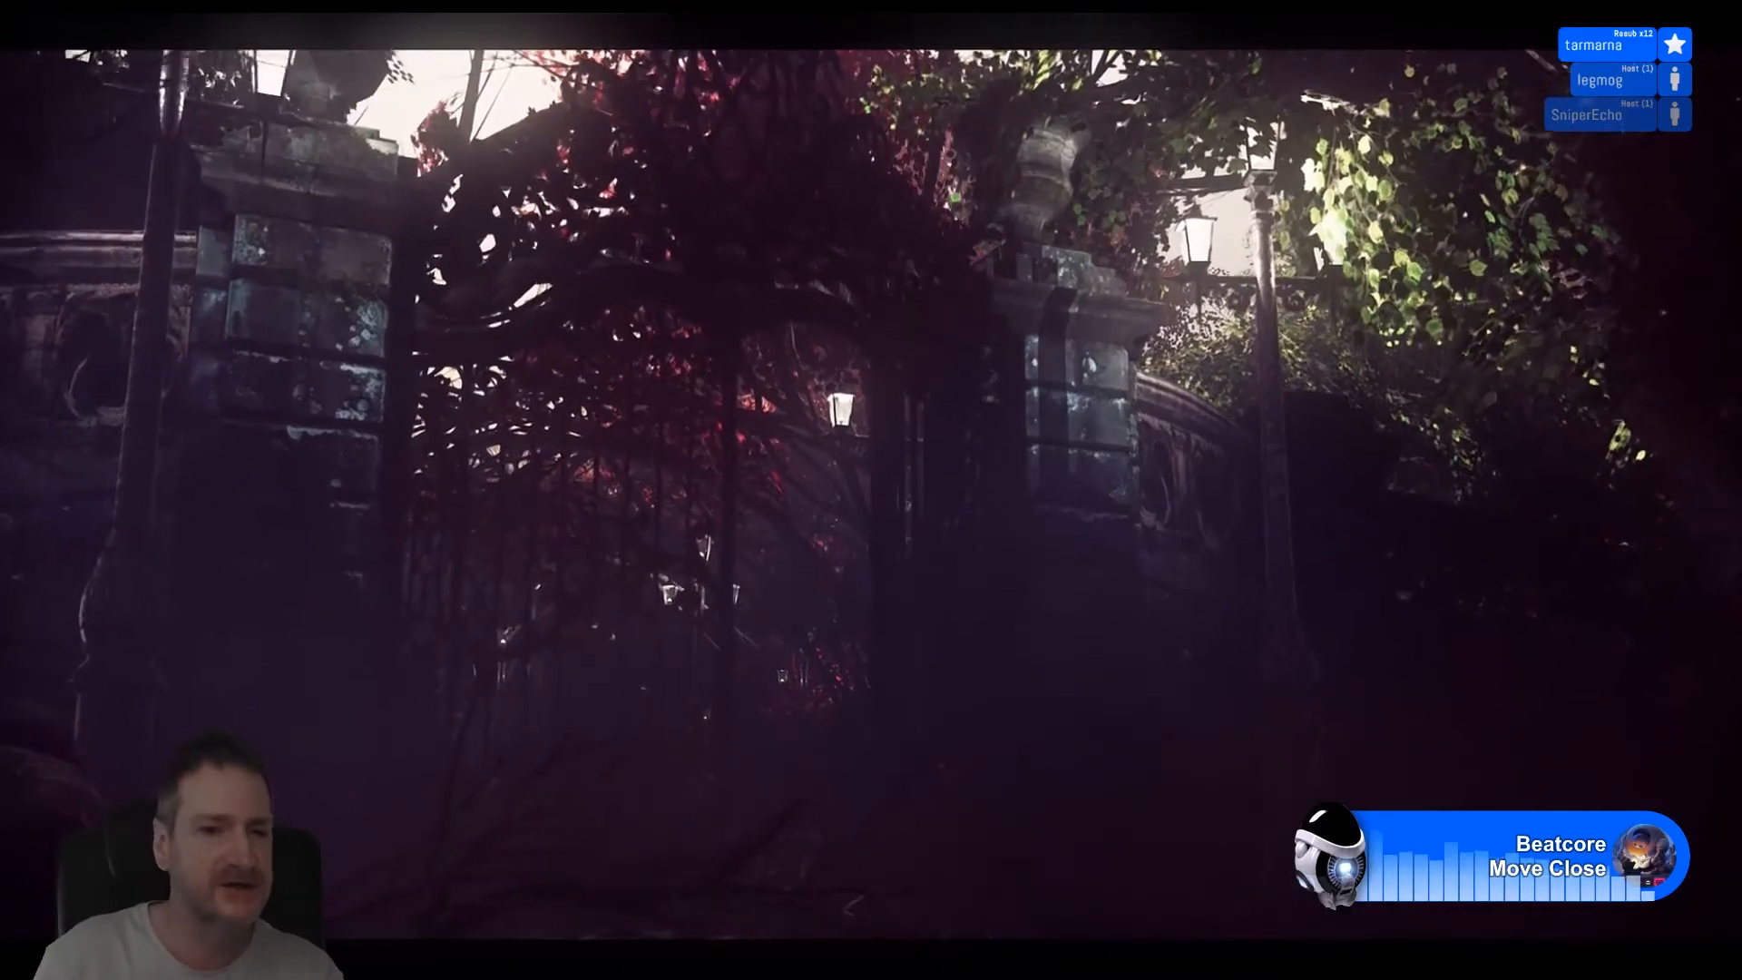
pyautogui.moveTo(1618, 584)
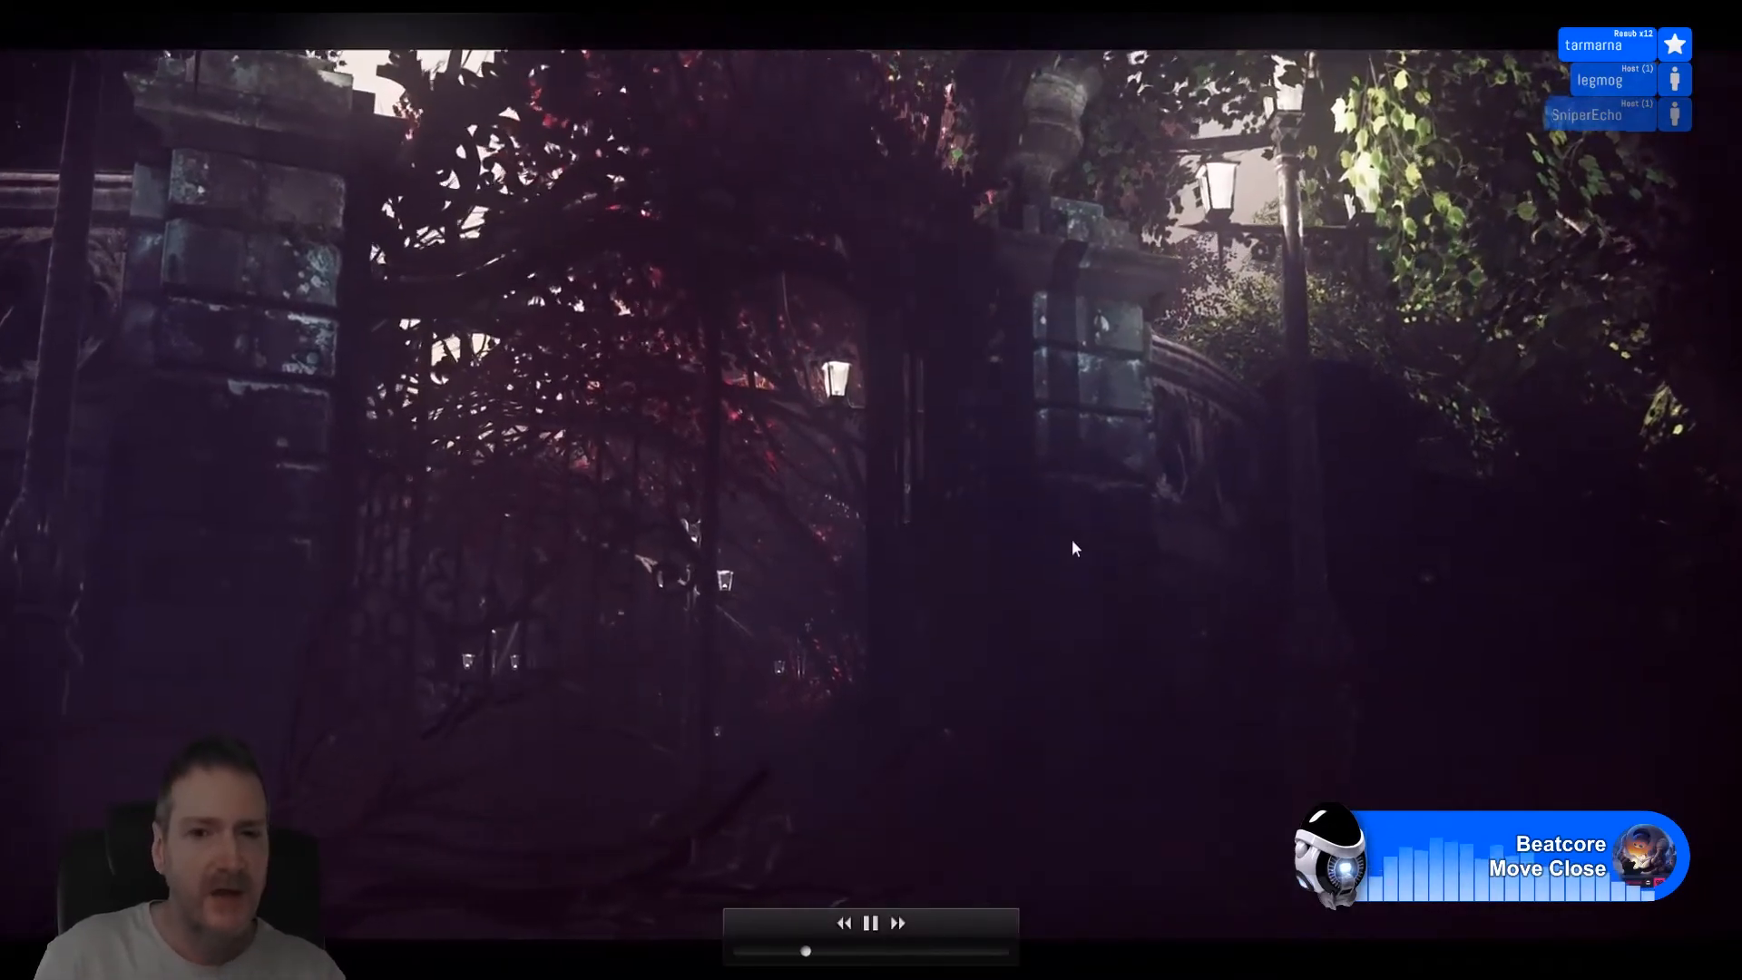
pyautogui.doubleClick(976, 400)
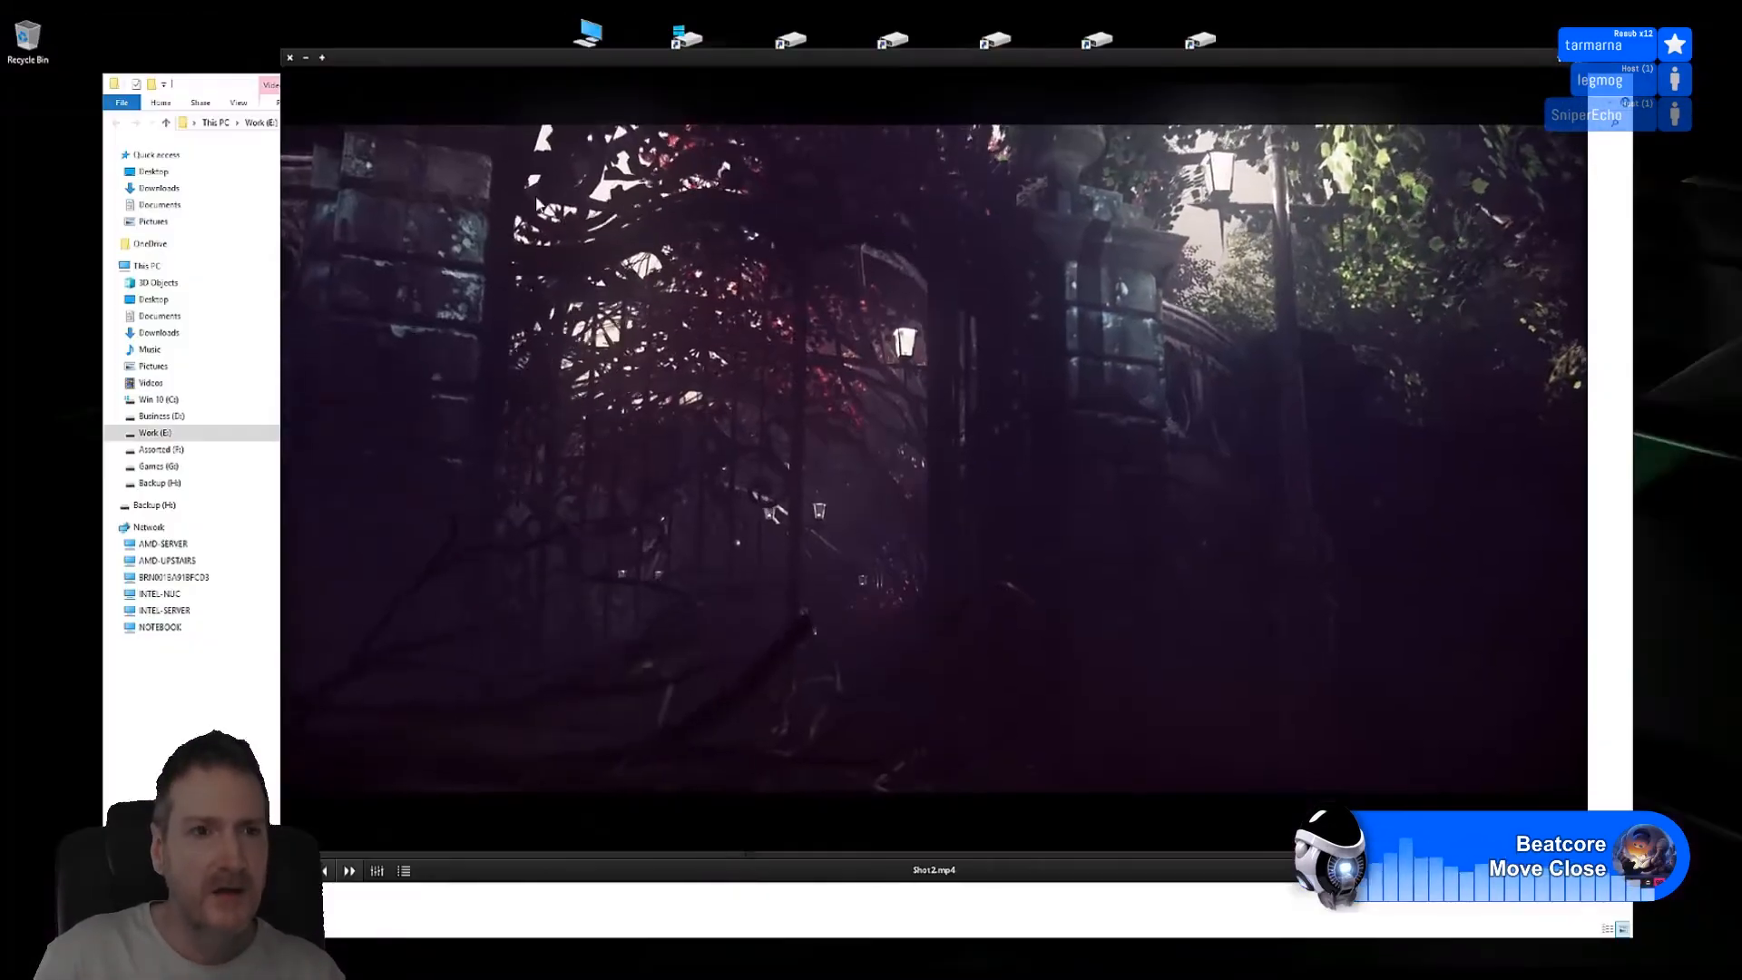
pyautogui.click(291, 59)
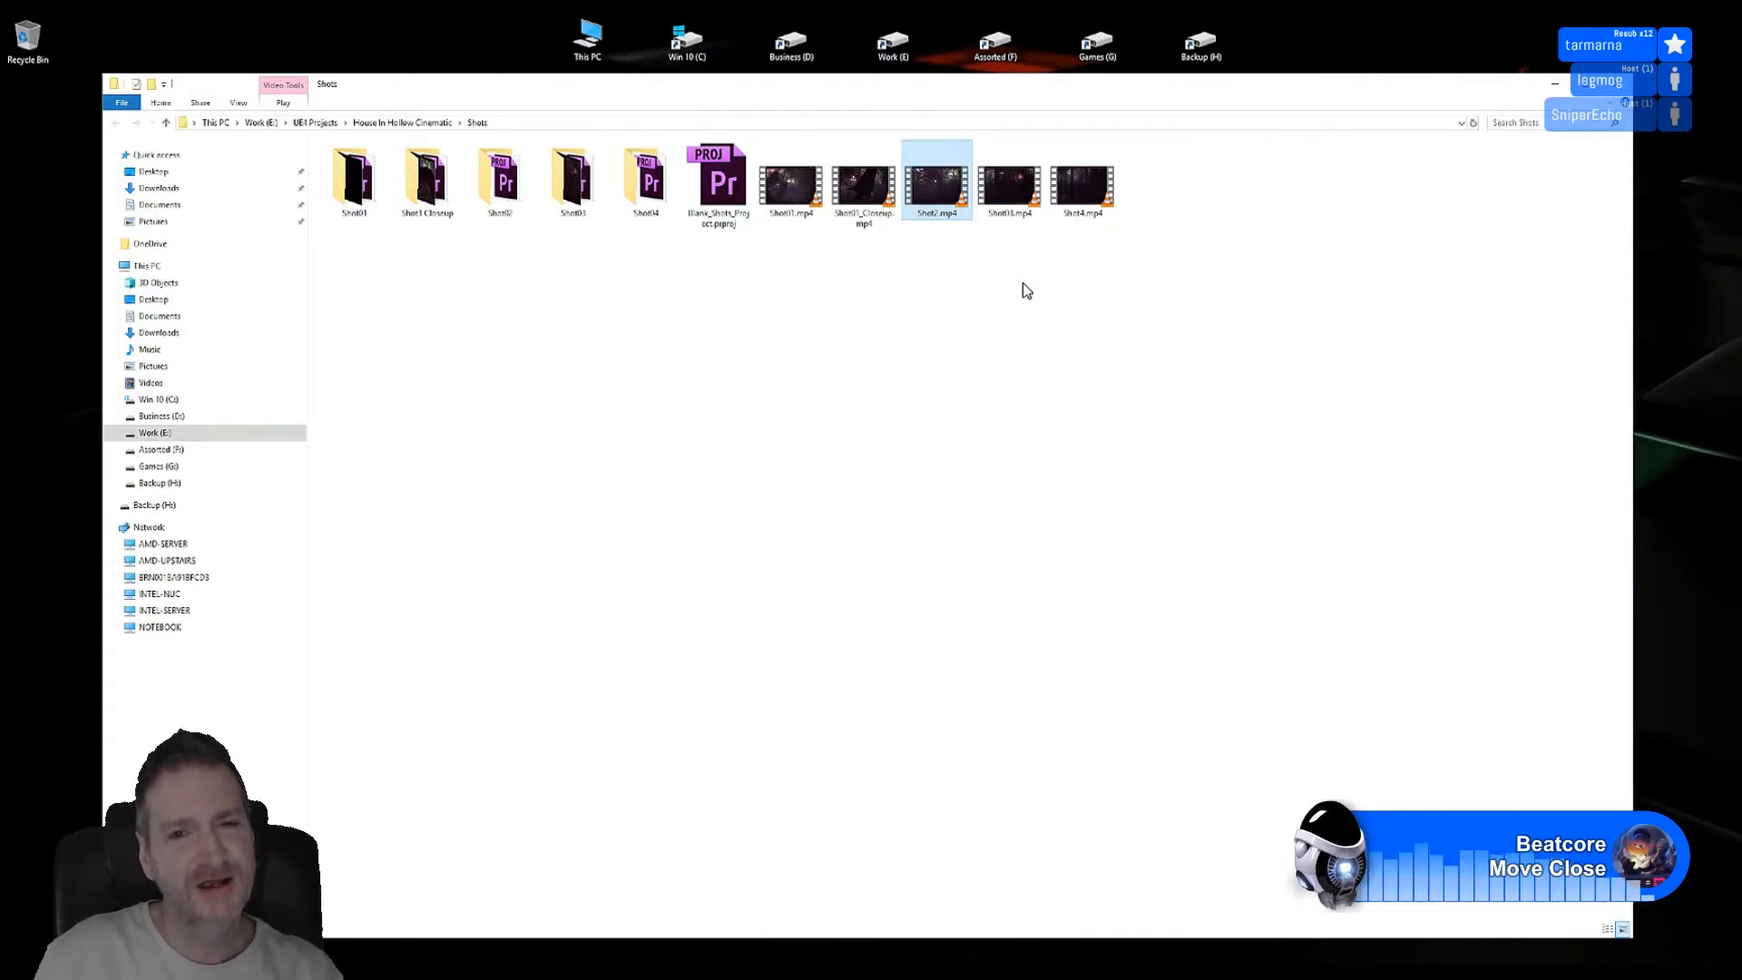
# Step: Watch Shot03.mp4 from the Shots folder in full screen and close its player
pyautogui.doubleClick(1001, 193)
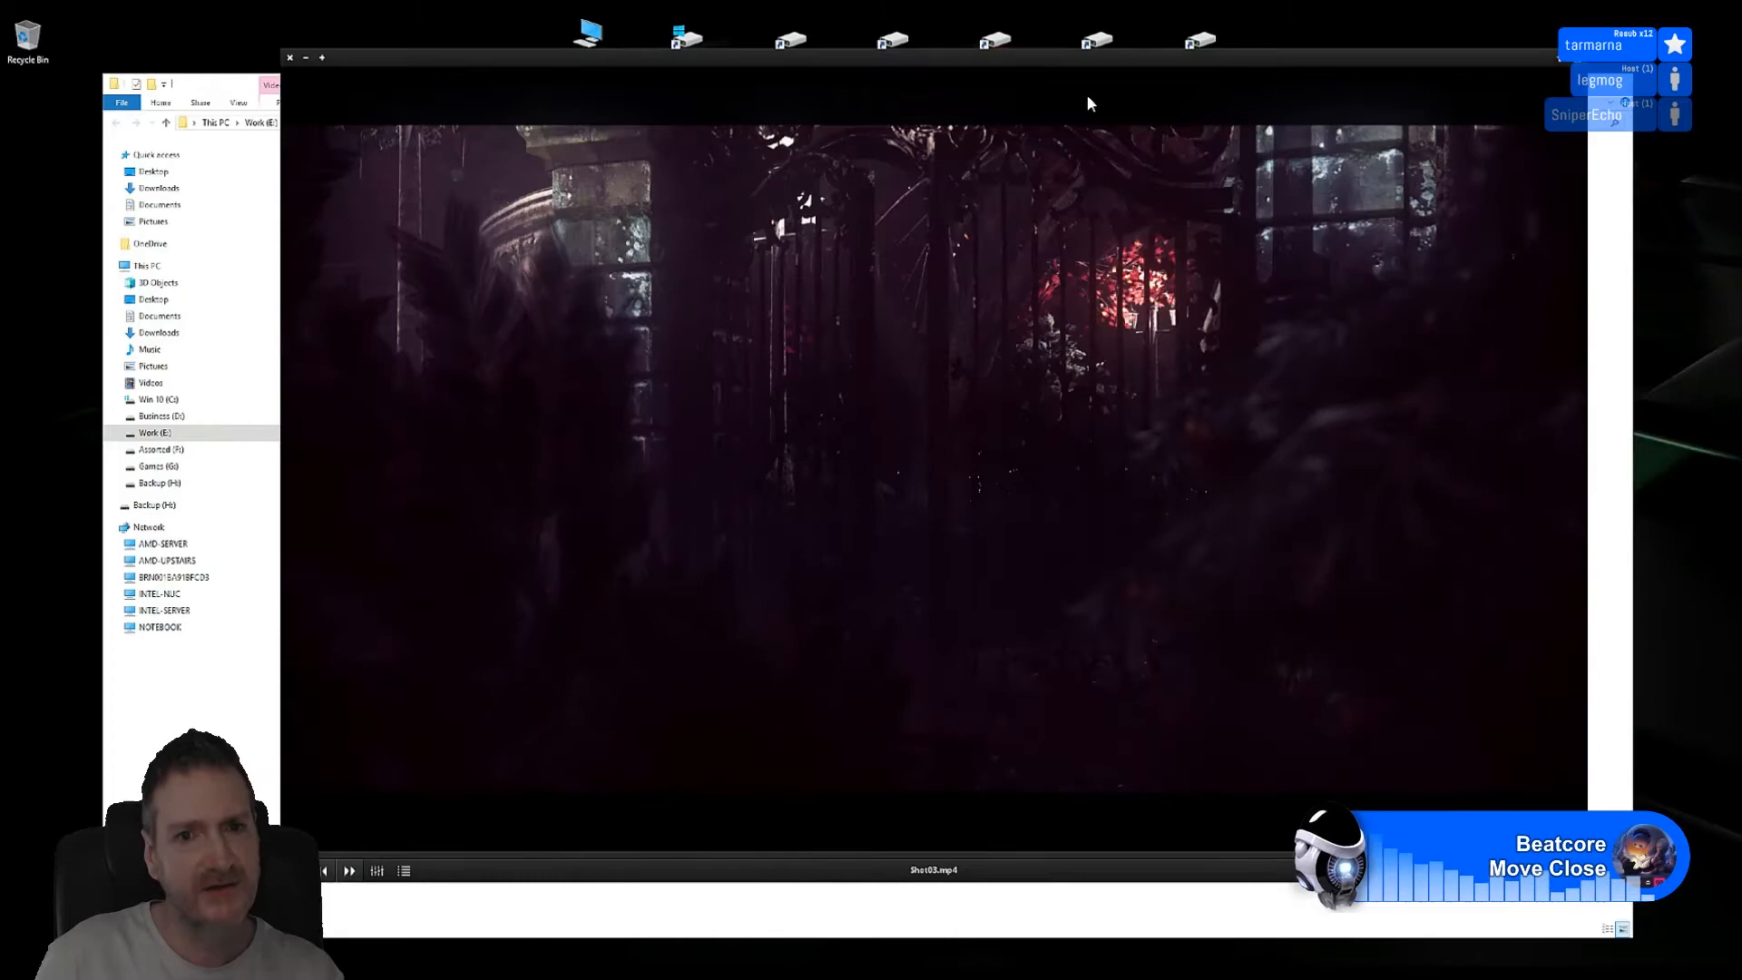
pyautogui.doubleClick(905, 401)
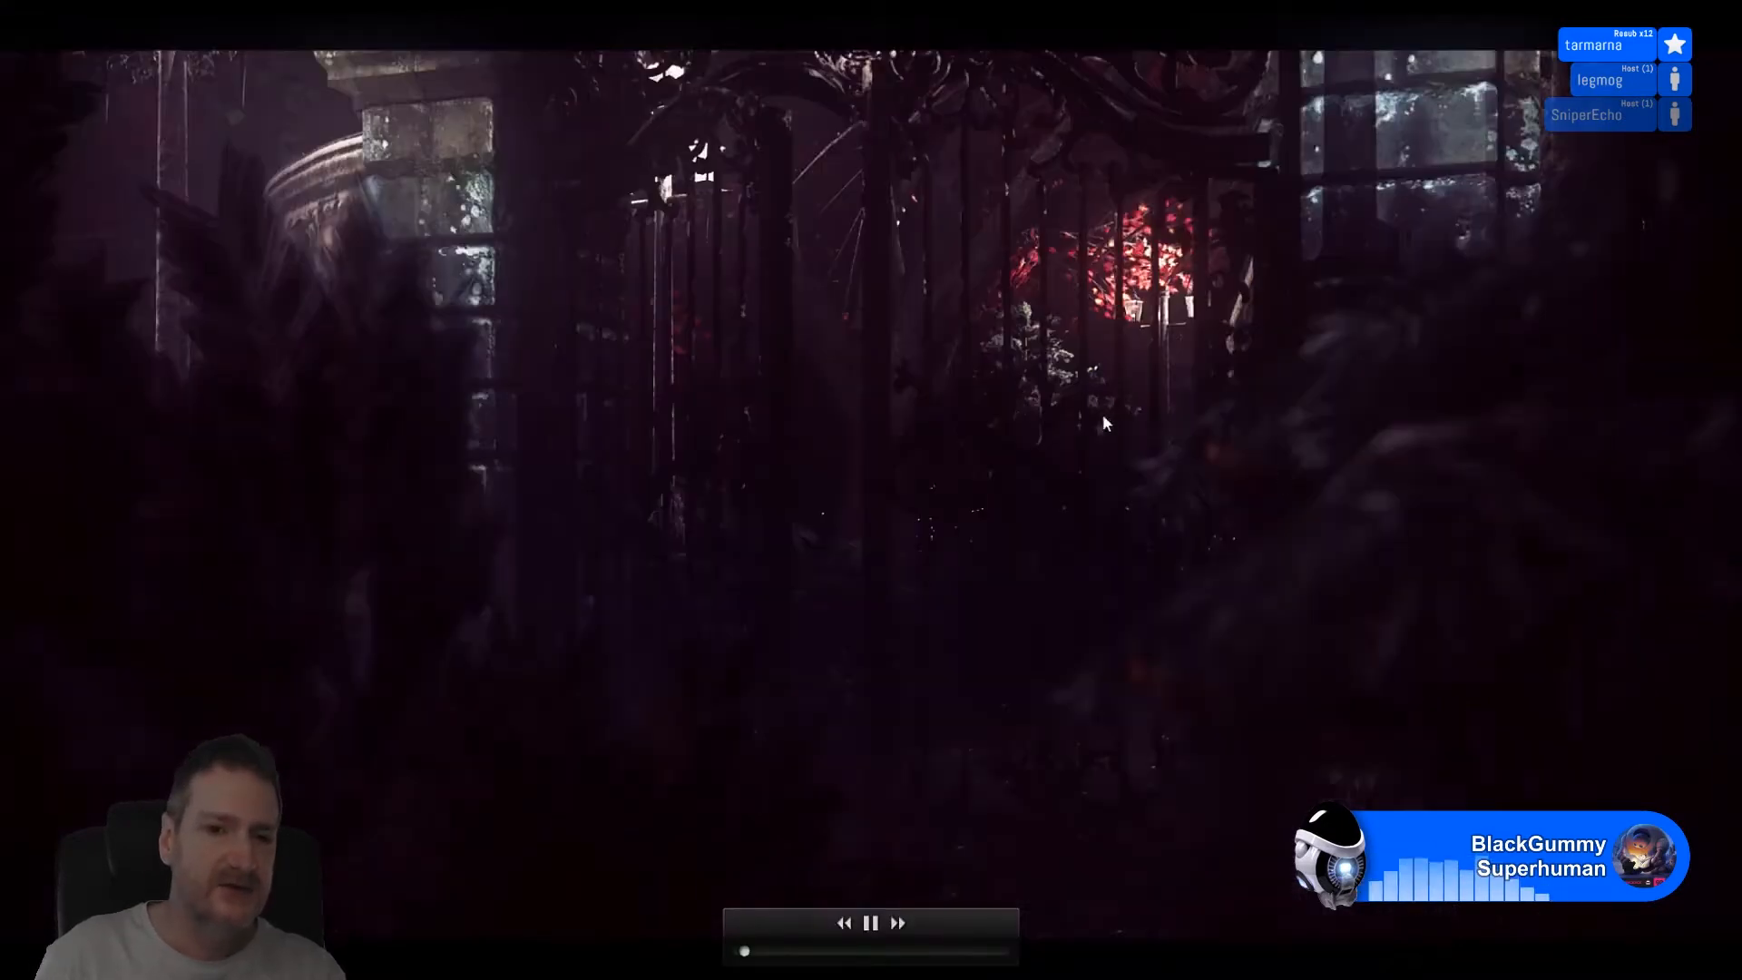
pyautogui.doubleClick(910, 415)
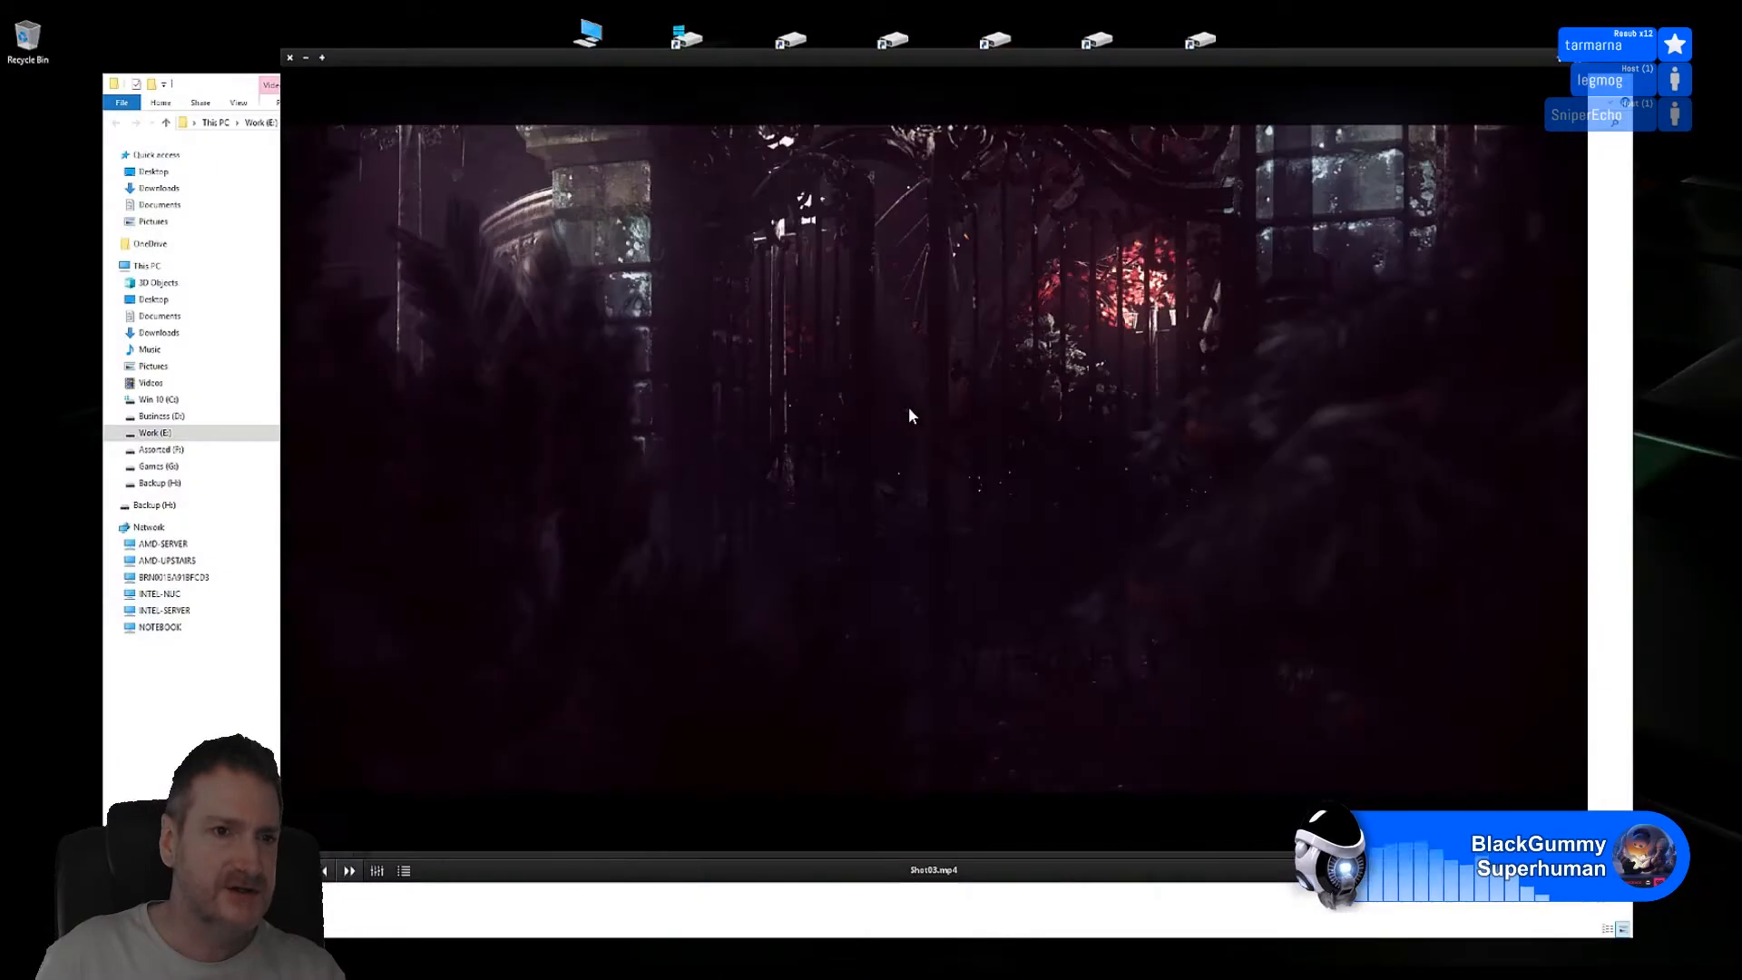
pyautogui.click(290, 57)
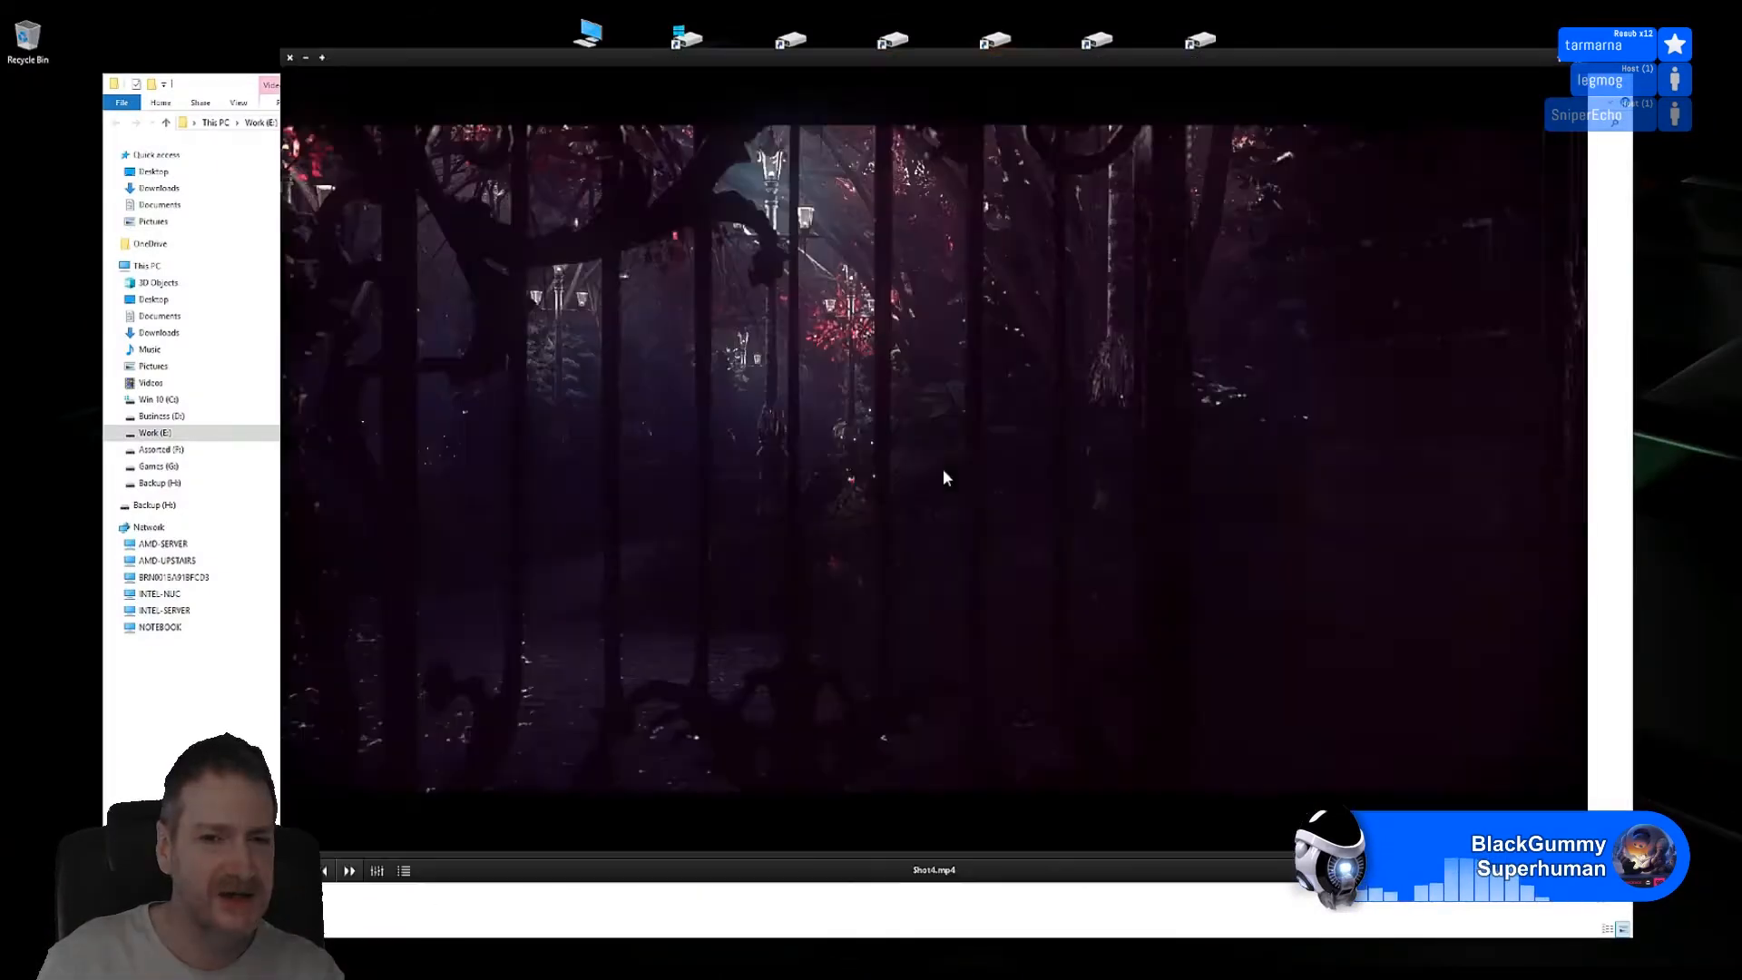
# Step: Watch Shot4.mp4 in full screen, close its player, and switch to Unreal Editor
pyautogui.doubleClick(943, 464)
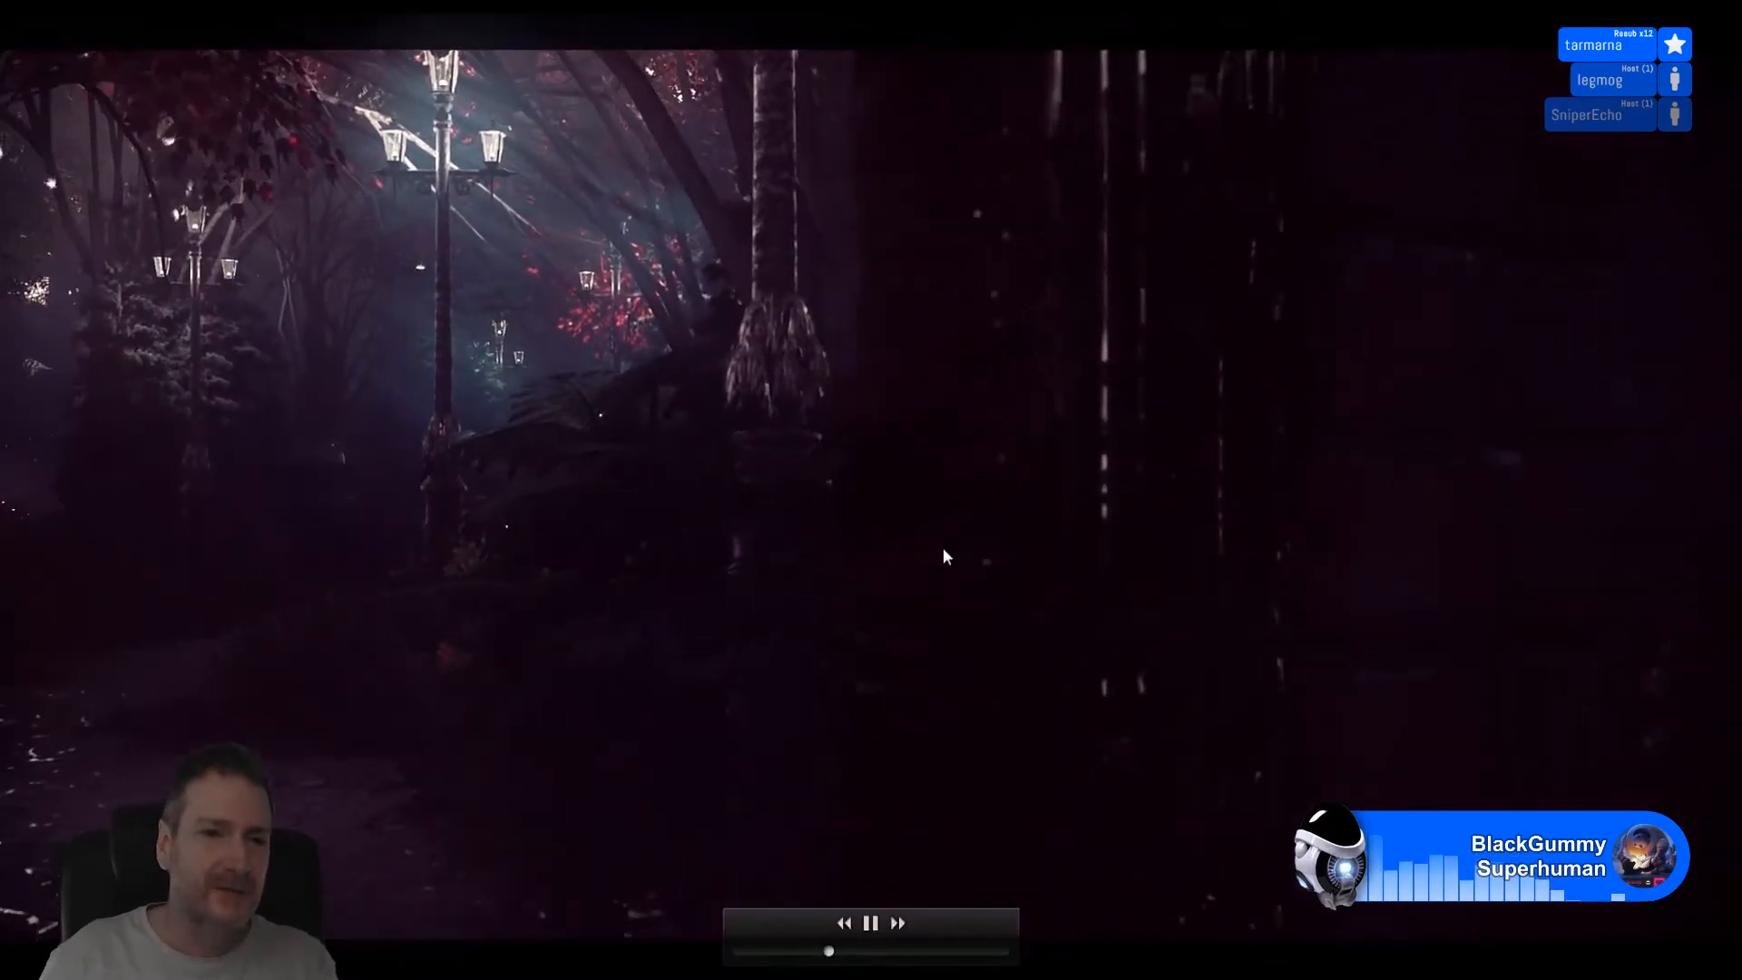
pyautogui.doubleClick(892, 417)
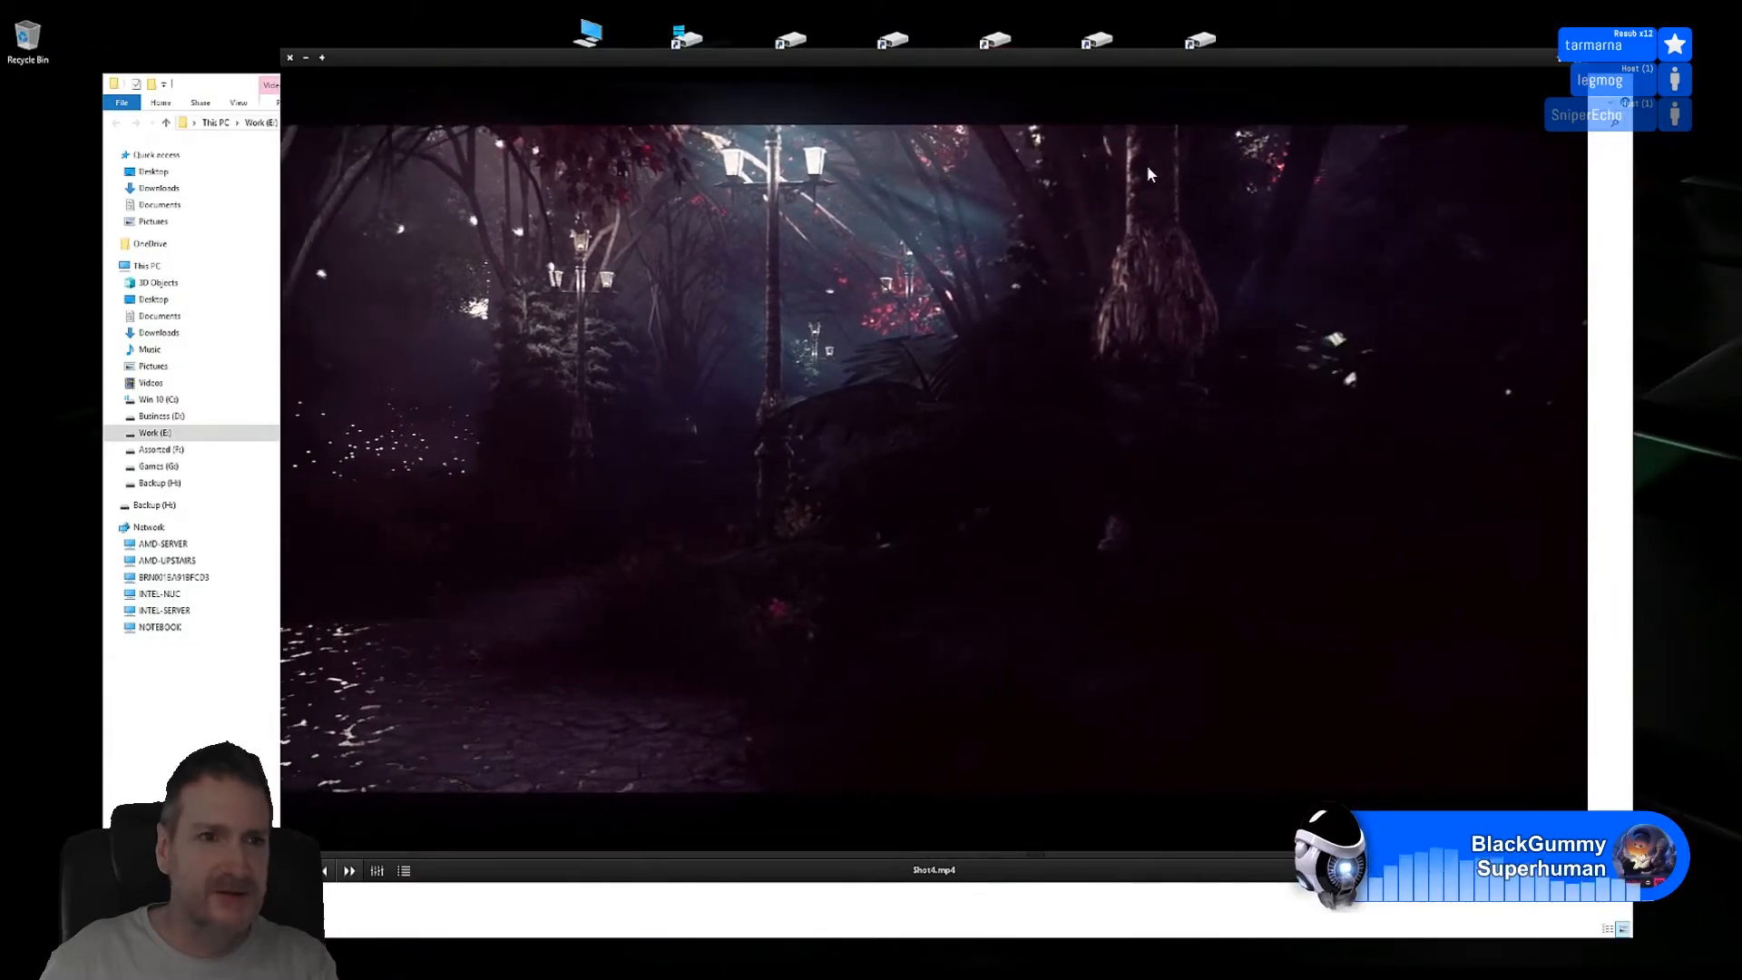
pyautogui.click(290, 57)
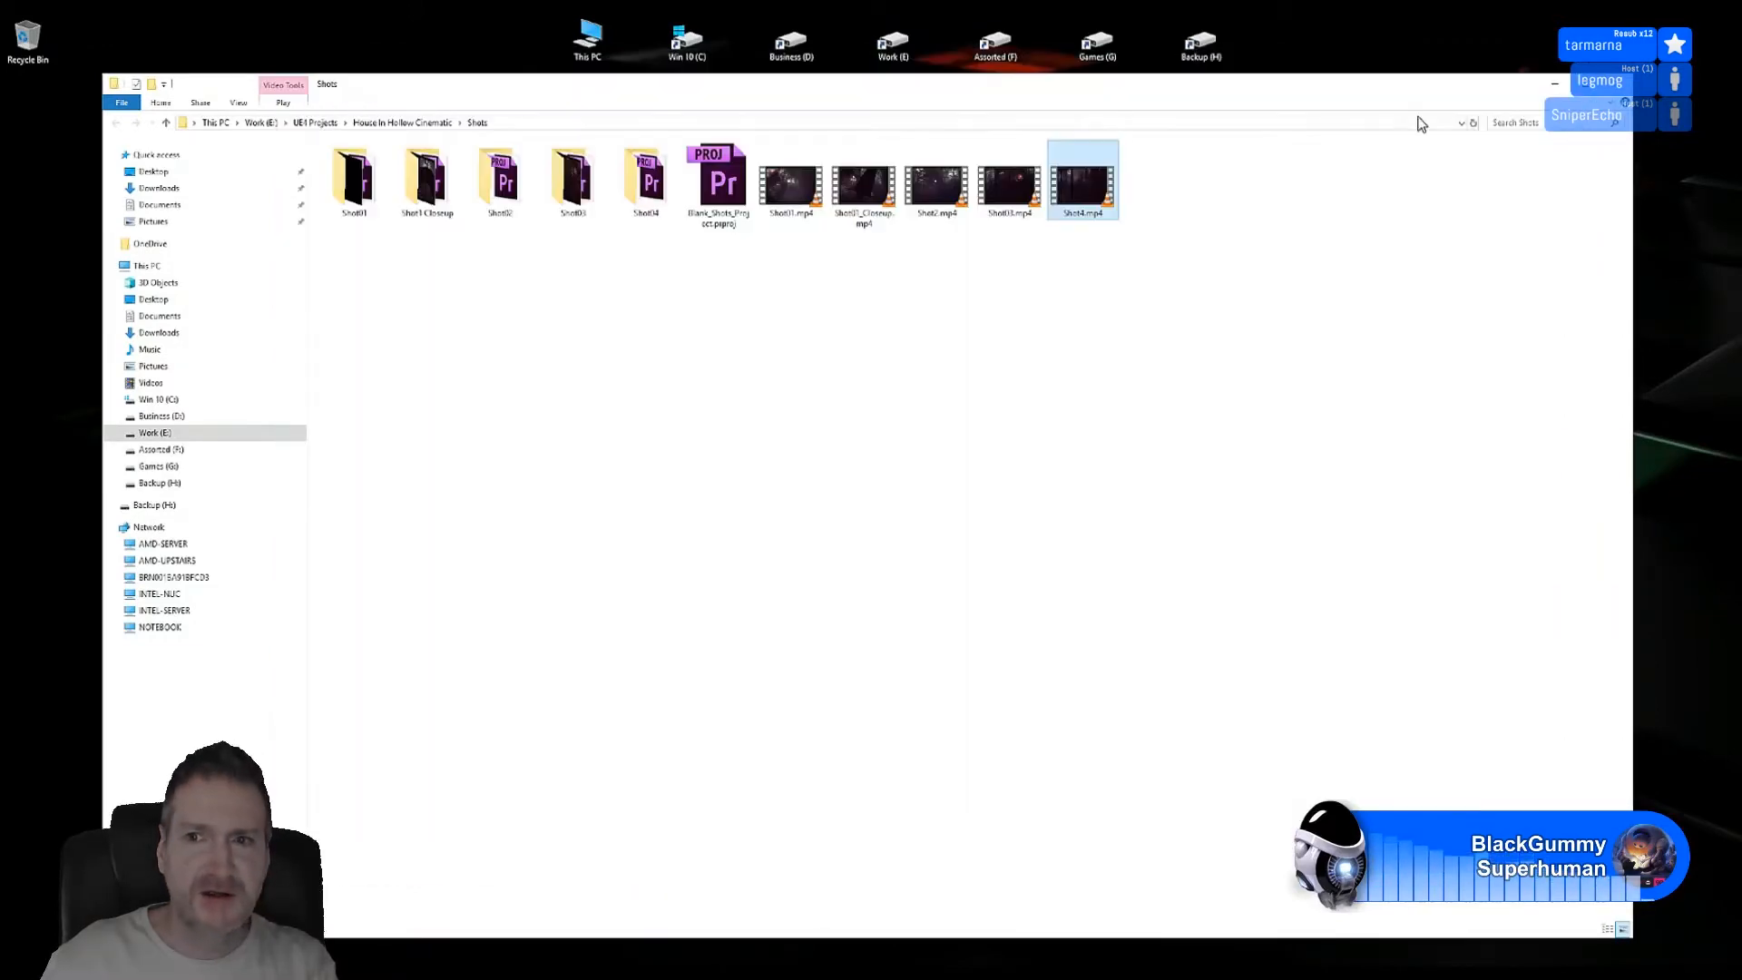
pyautogui.click(1555, 88)
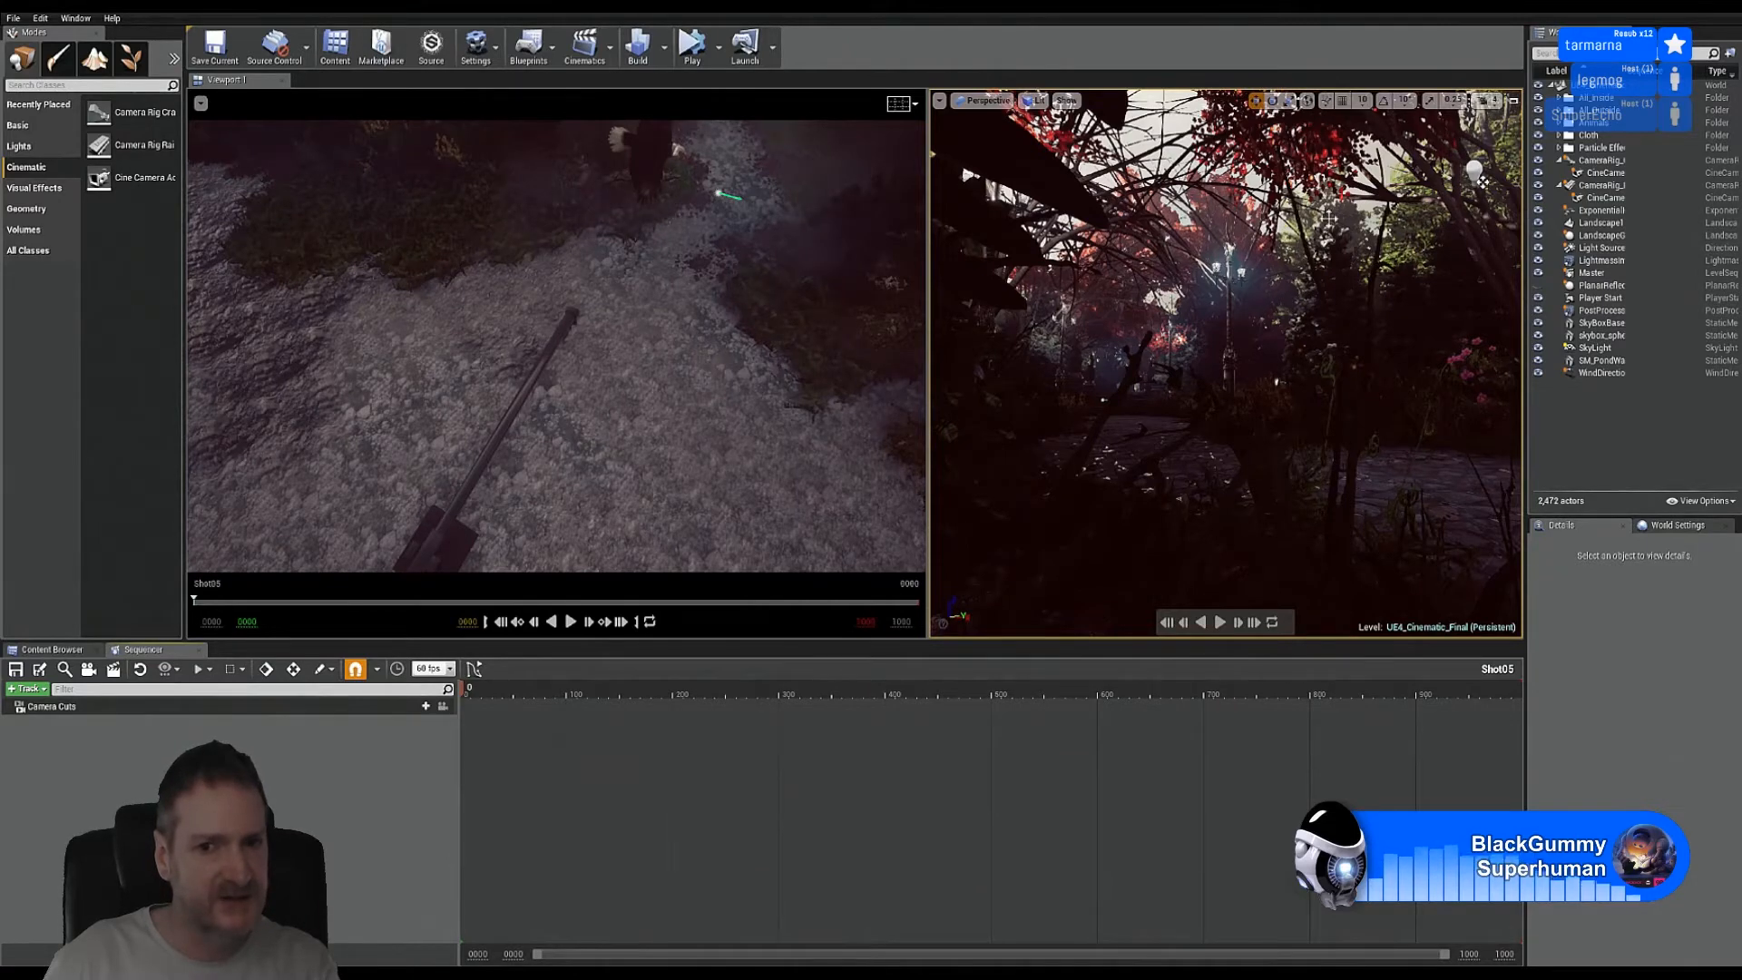
# Step: Examine the enlarged perspective view and the level sequences in the Cinematics folder, and return to the Shot05 sequence
pyautogui.click(1513, 103)
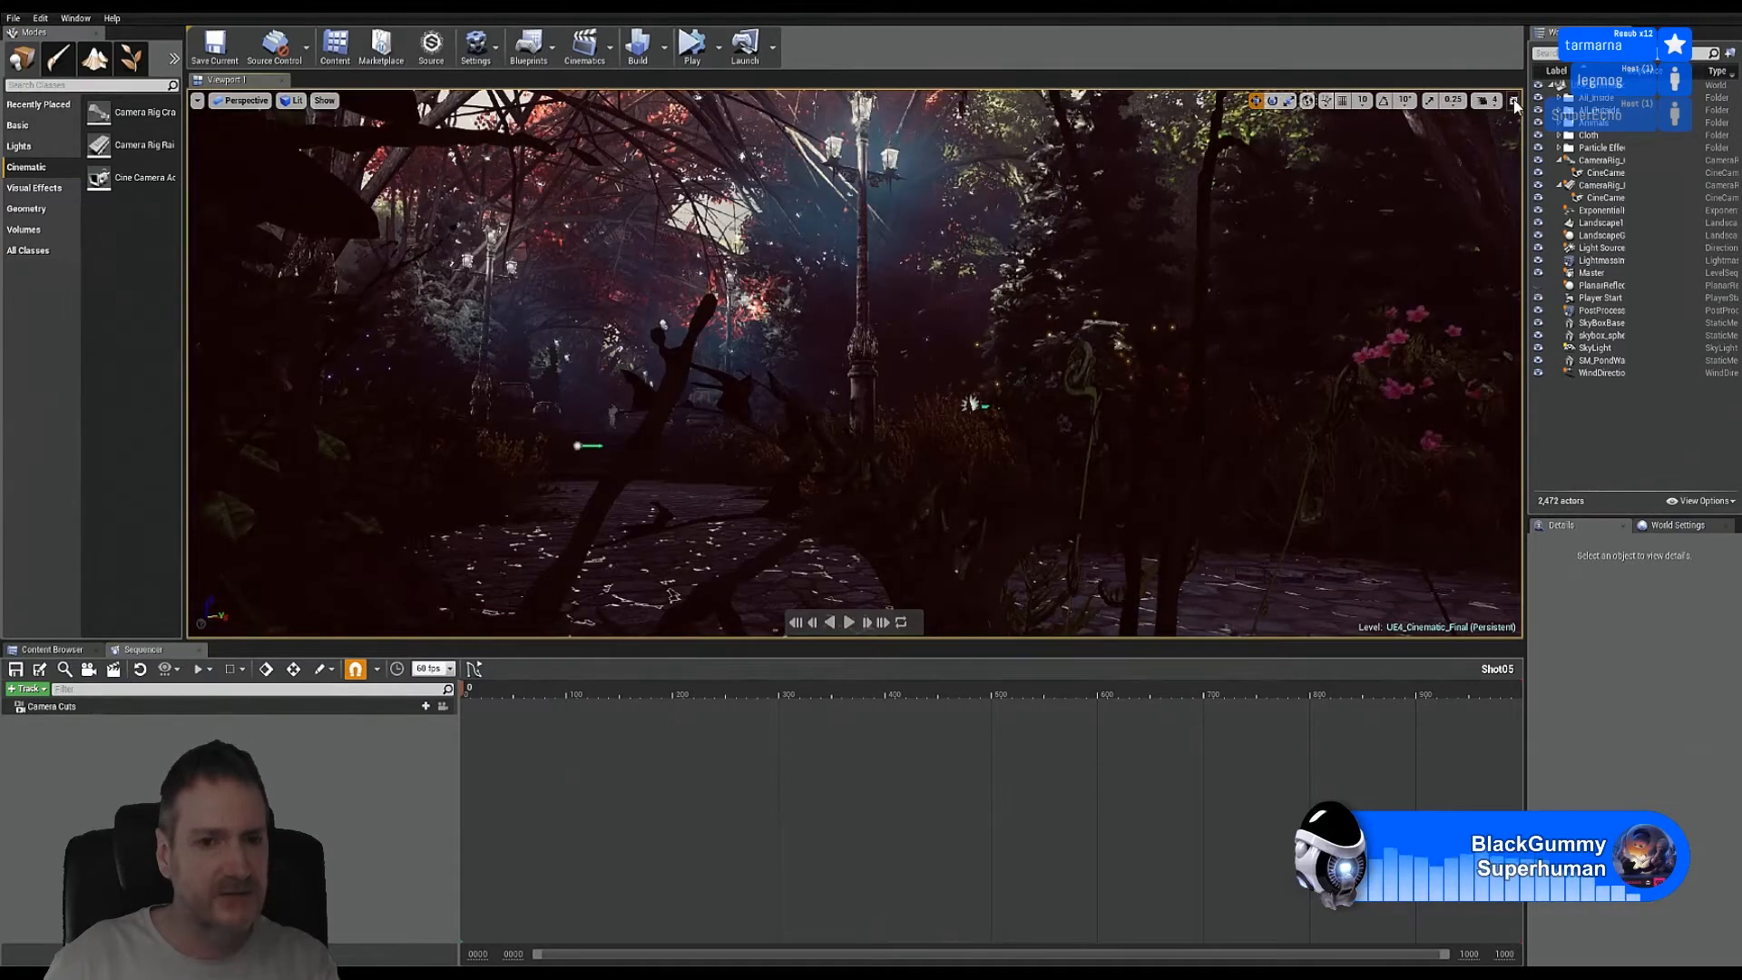
pyautogui.click(1514, 103)
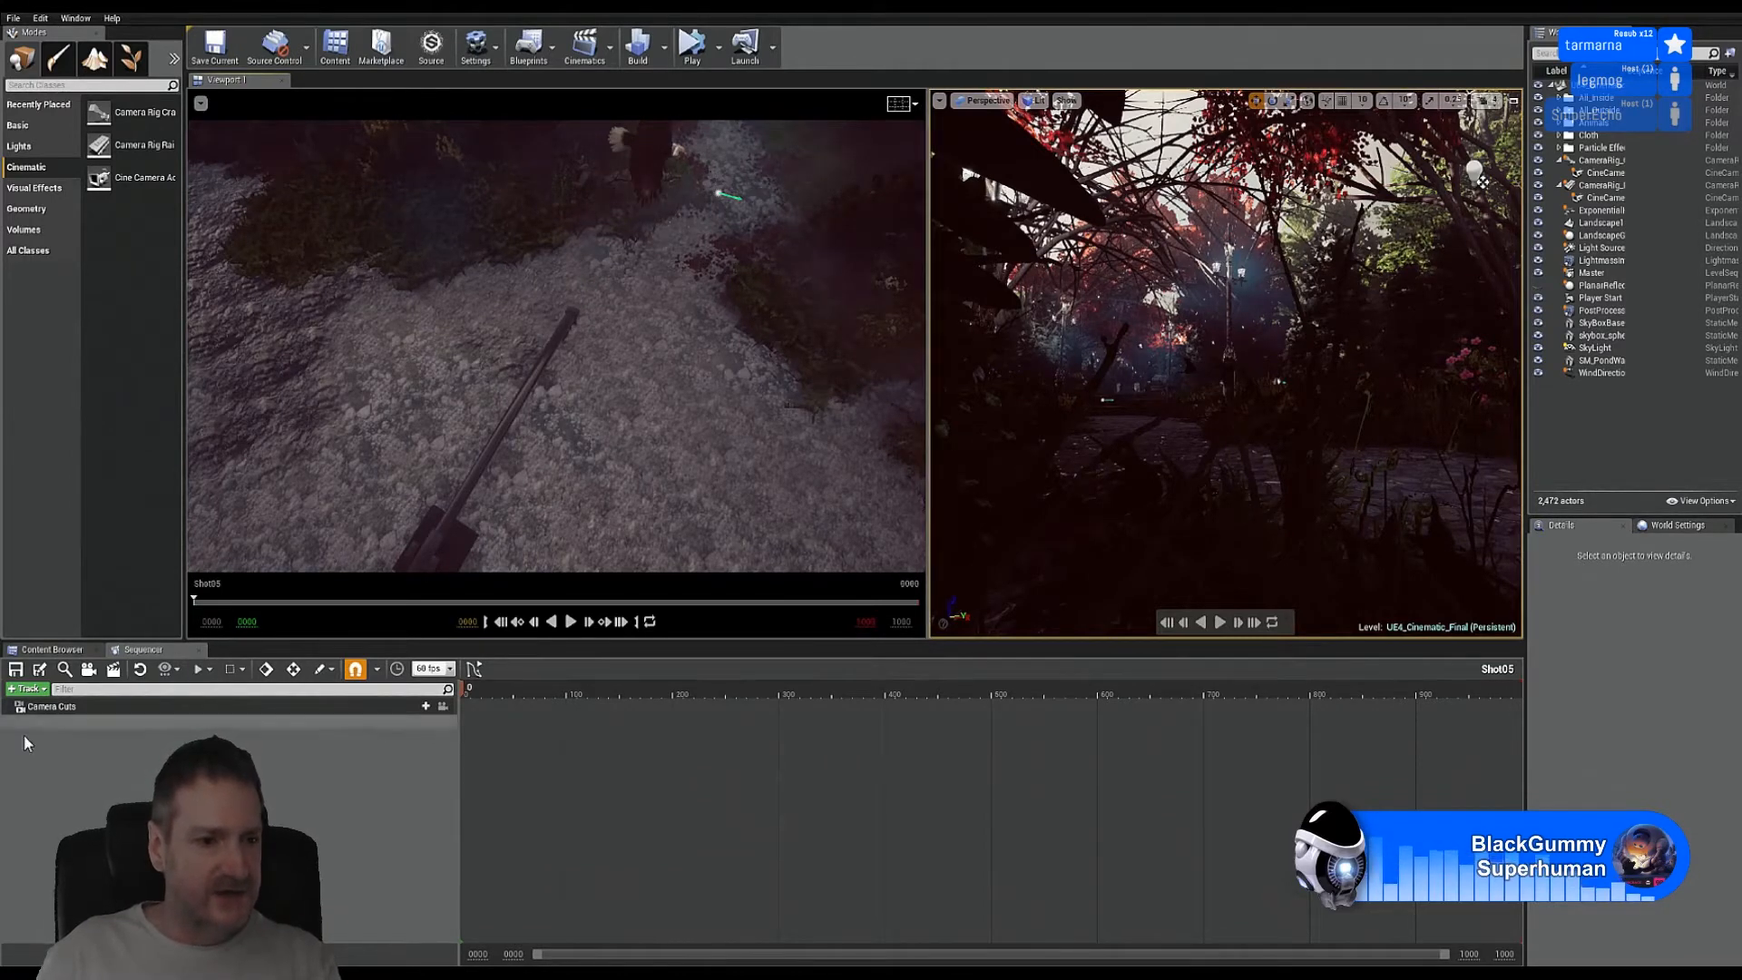
pyautogui.click(52, 650)
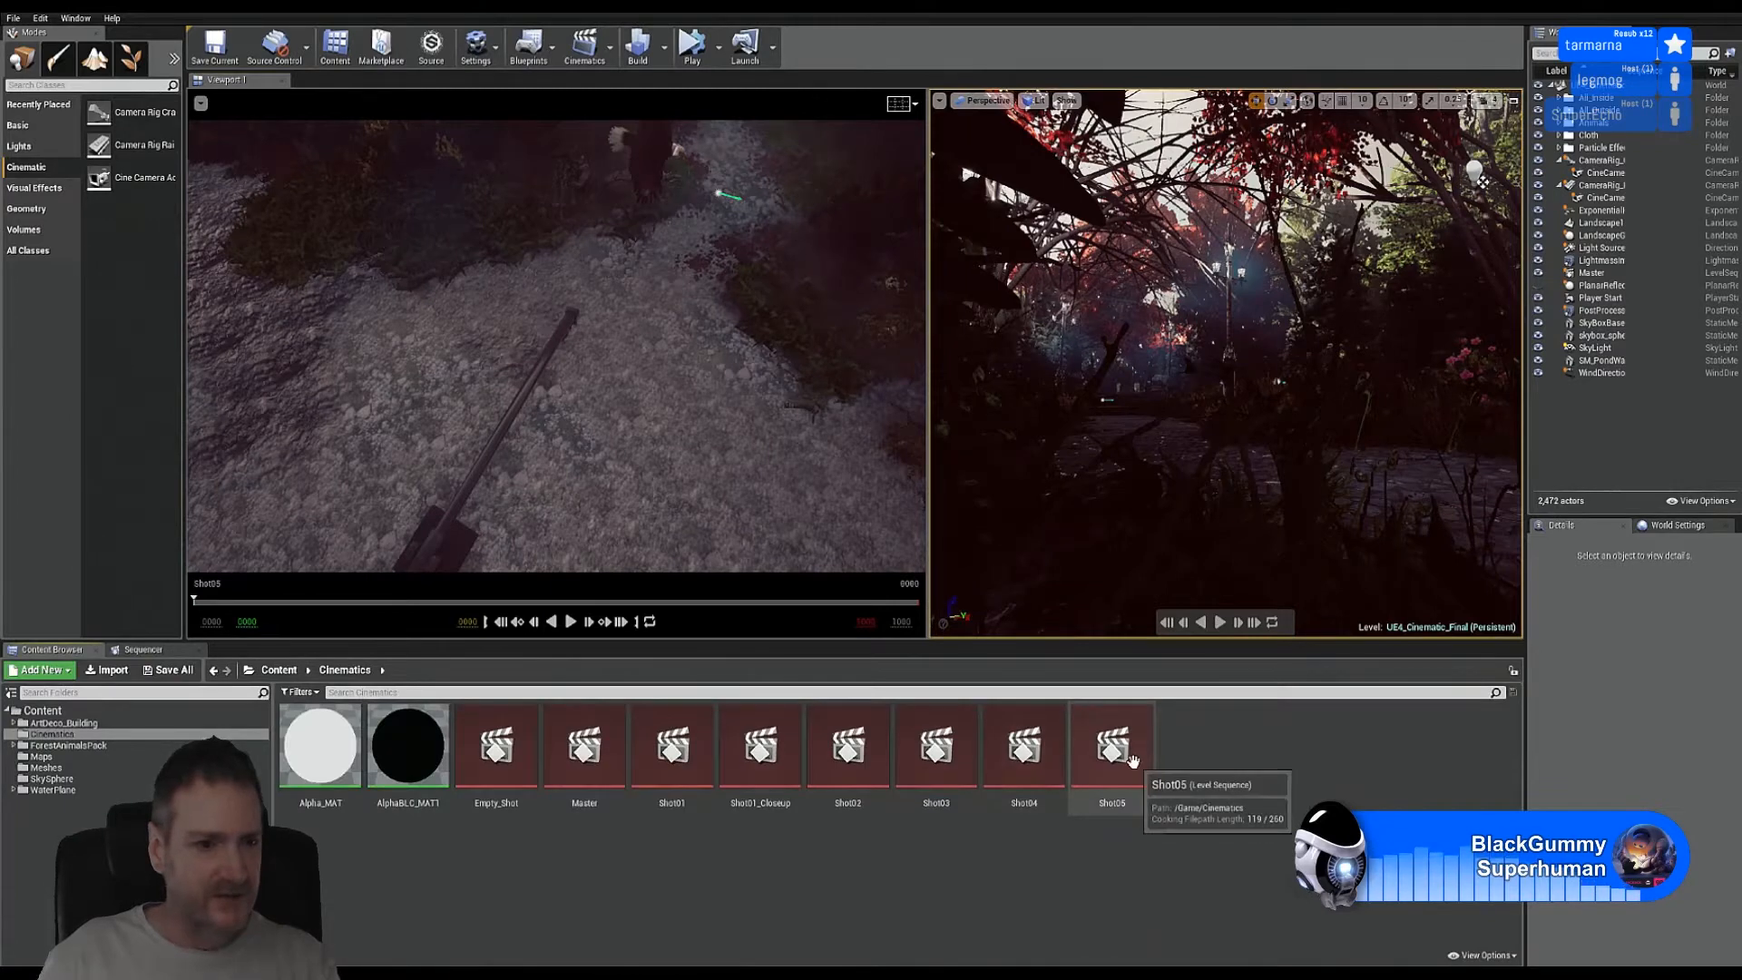
pyautogui.click(142, 649)
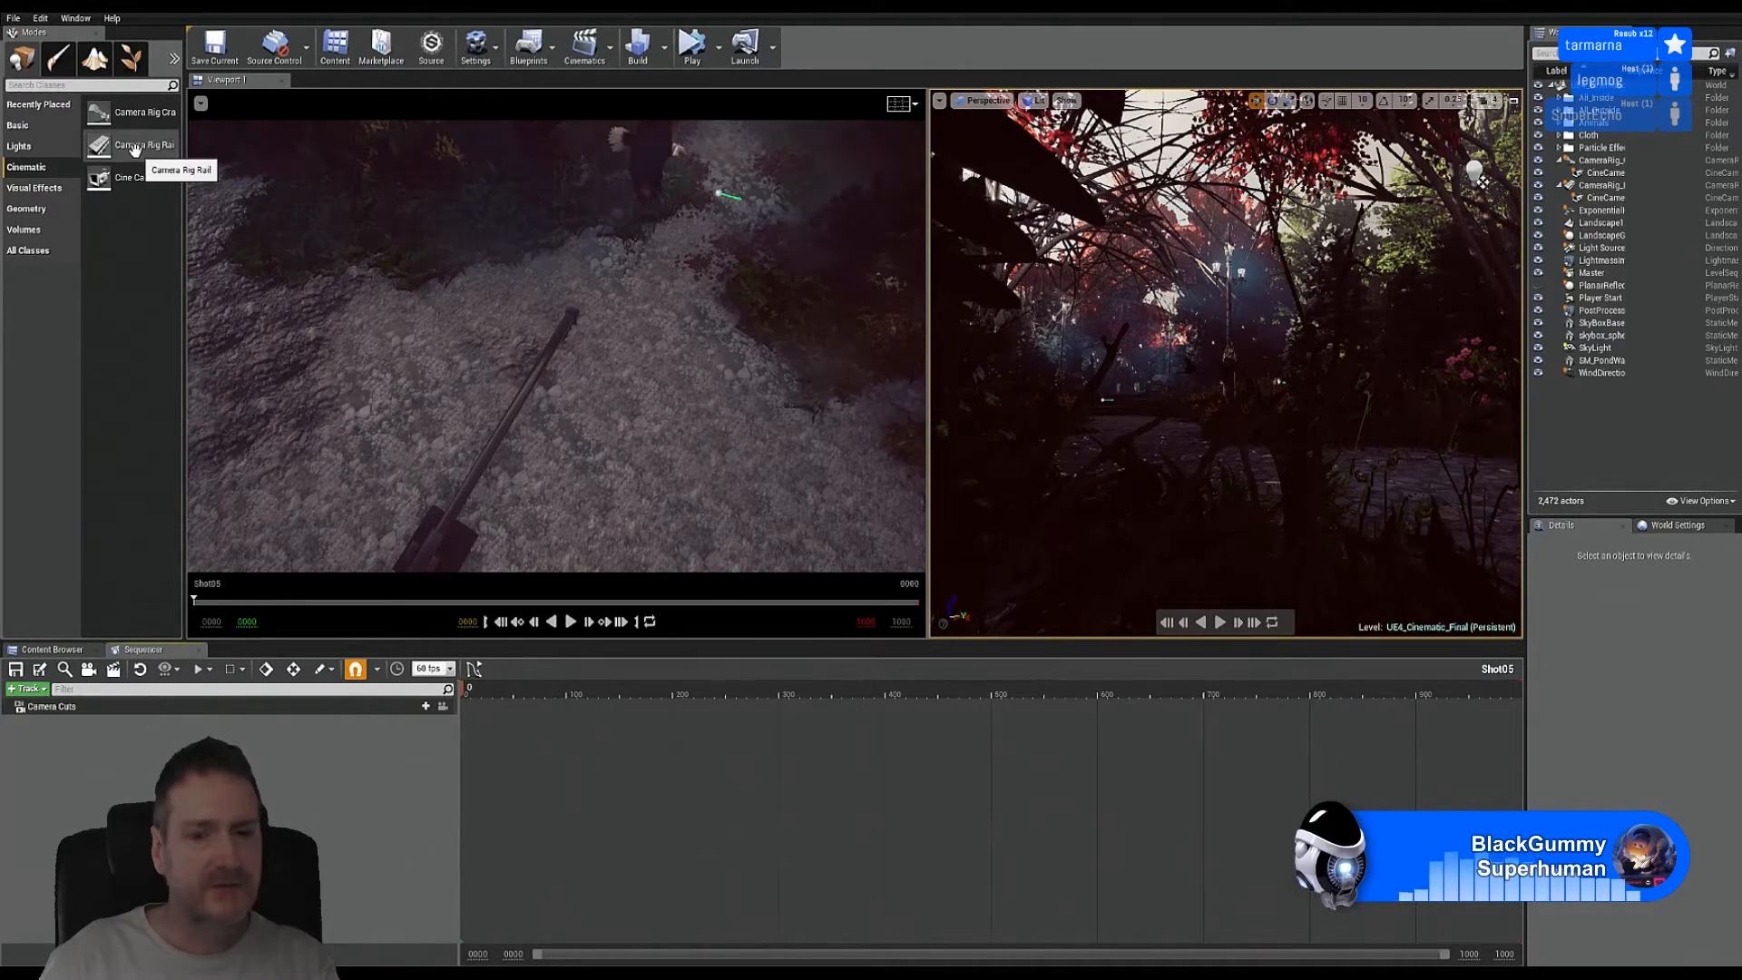
# Step: Place a Camera Rig Rail on the dark ground beside the stone path in the perspective view
pyautogui.press('w')
pyautogui.moveTo(1225, 363); pyautogui.dragTo(1263, 418, button='right')
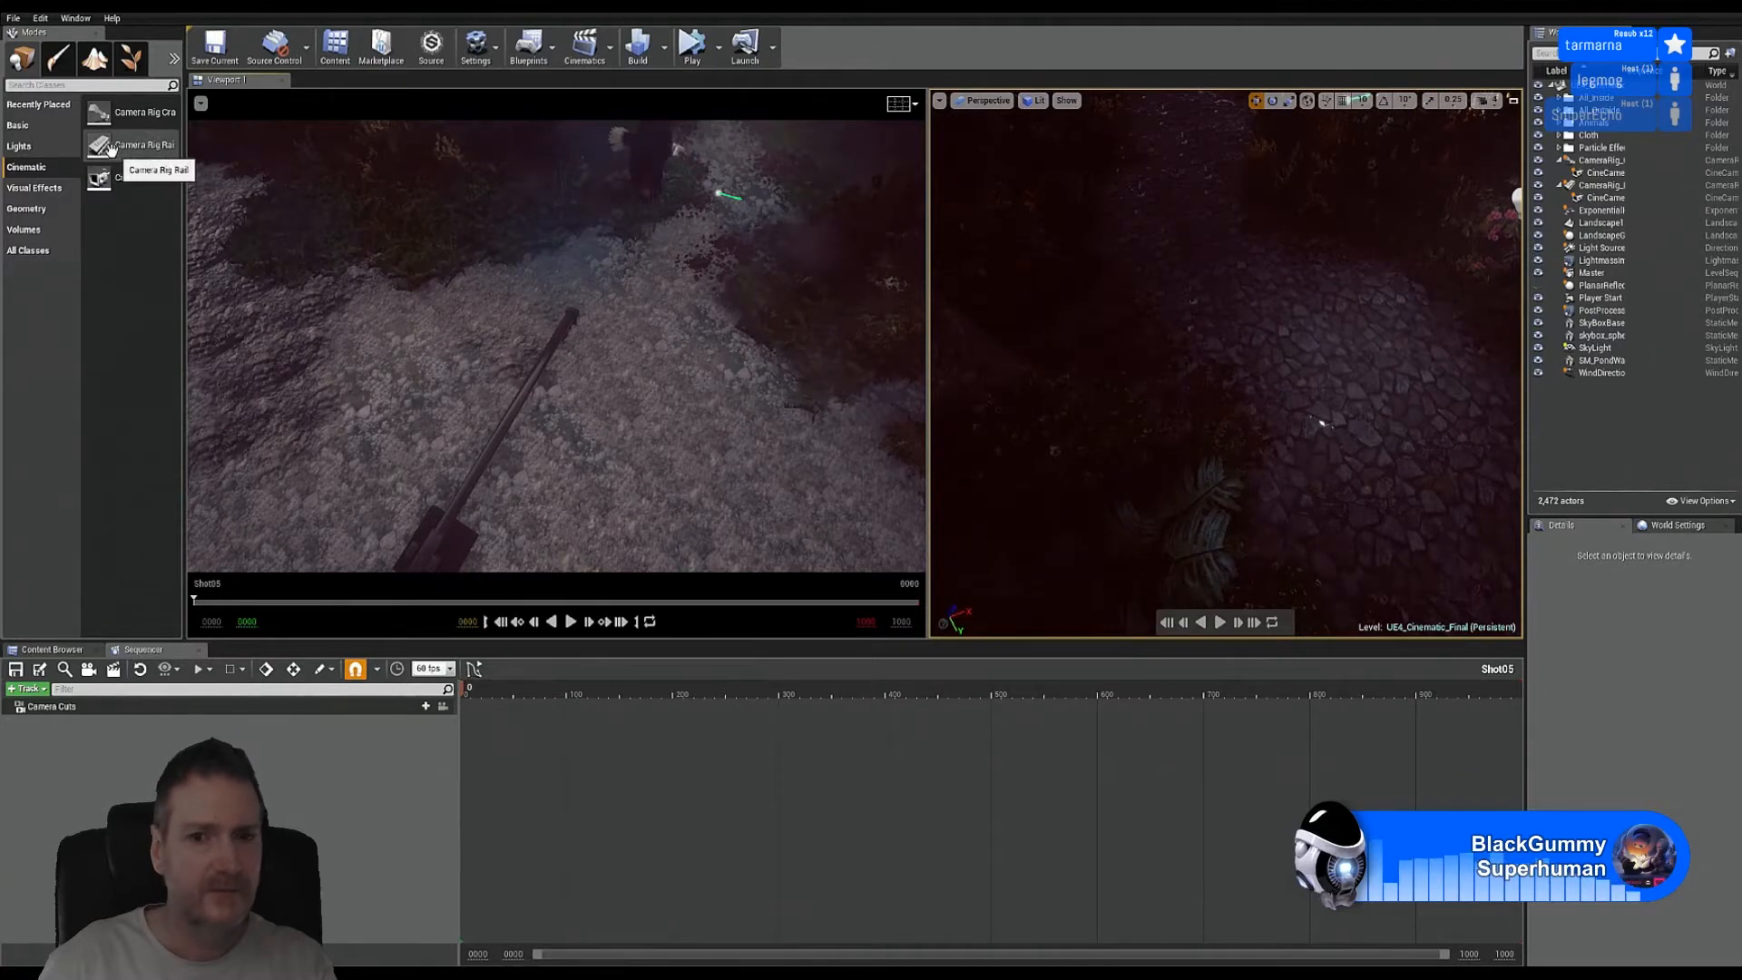
pyautogui.moveTo(1118, 466); pyautogui.dragTo(1081, 461)
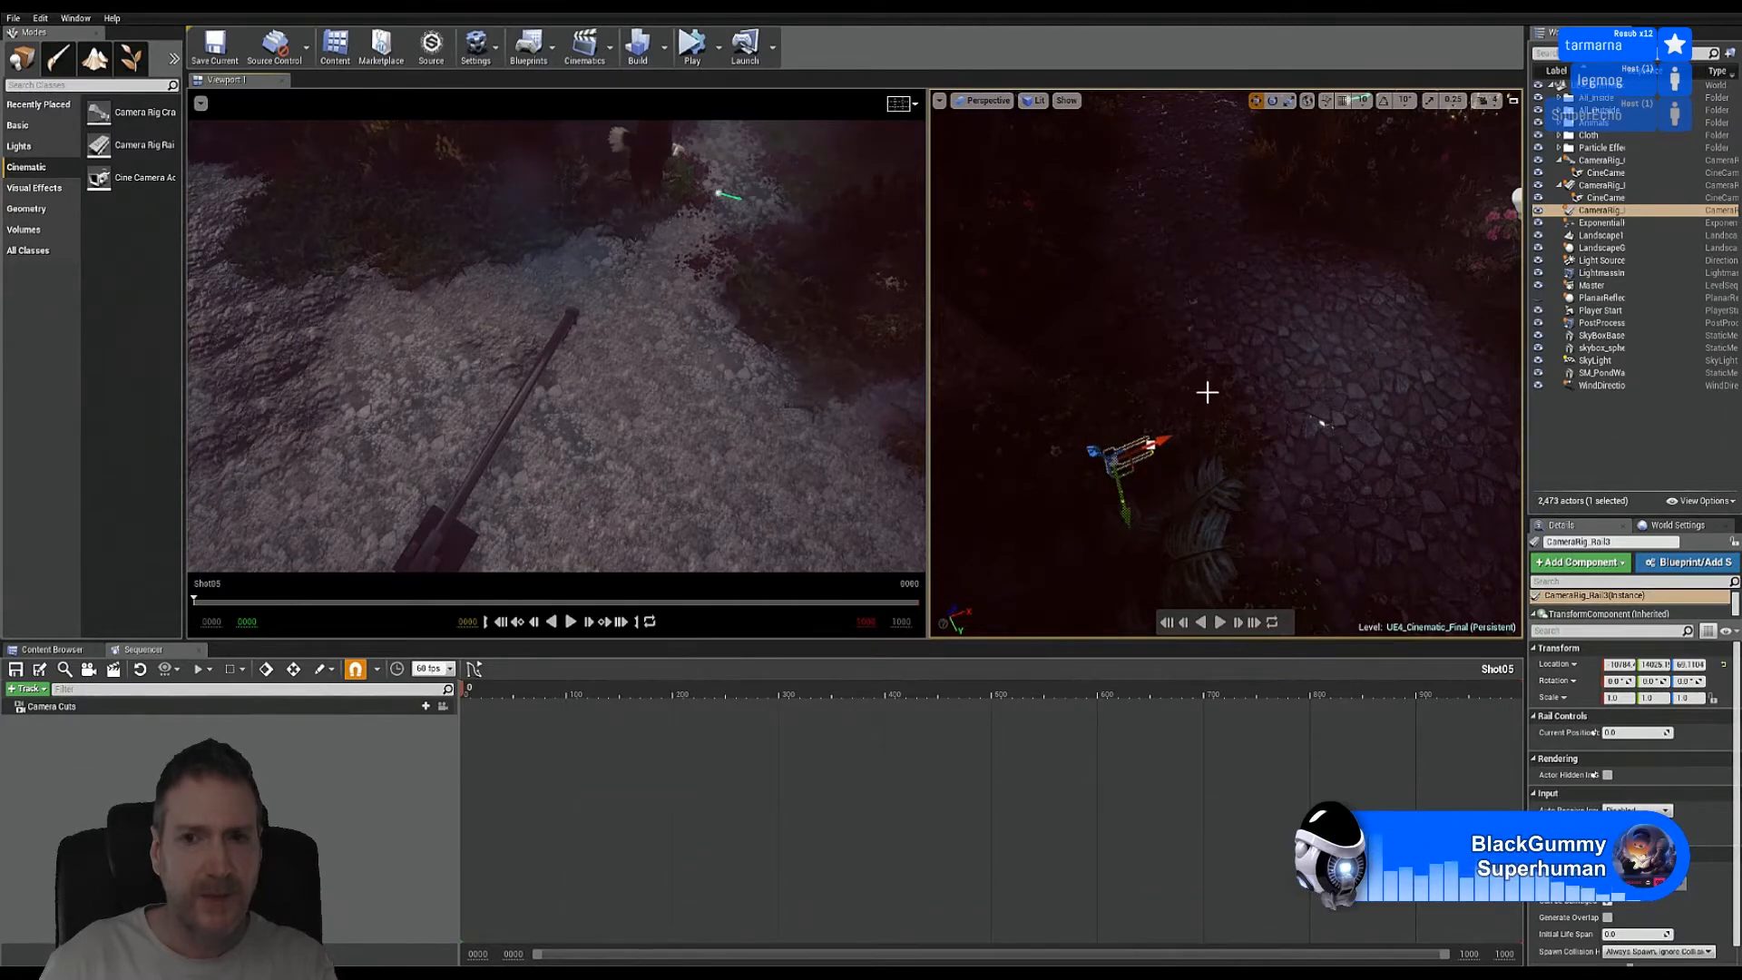
# Step: Rotate the new camera rail about 21 degrees around its vertical axis and return to the move tool
pyautogui.click(1273, 100)
pyautogui.moveTo(1177, 491); pyautogui.dragTo(1191, 462)
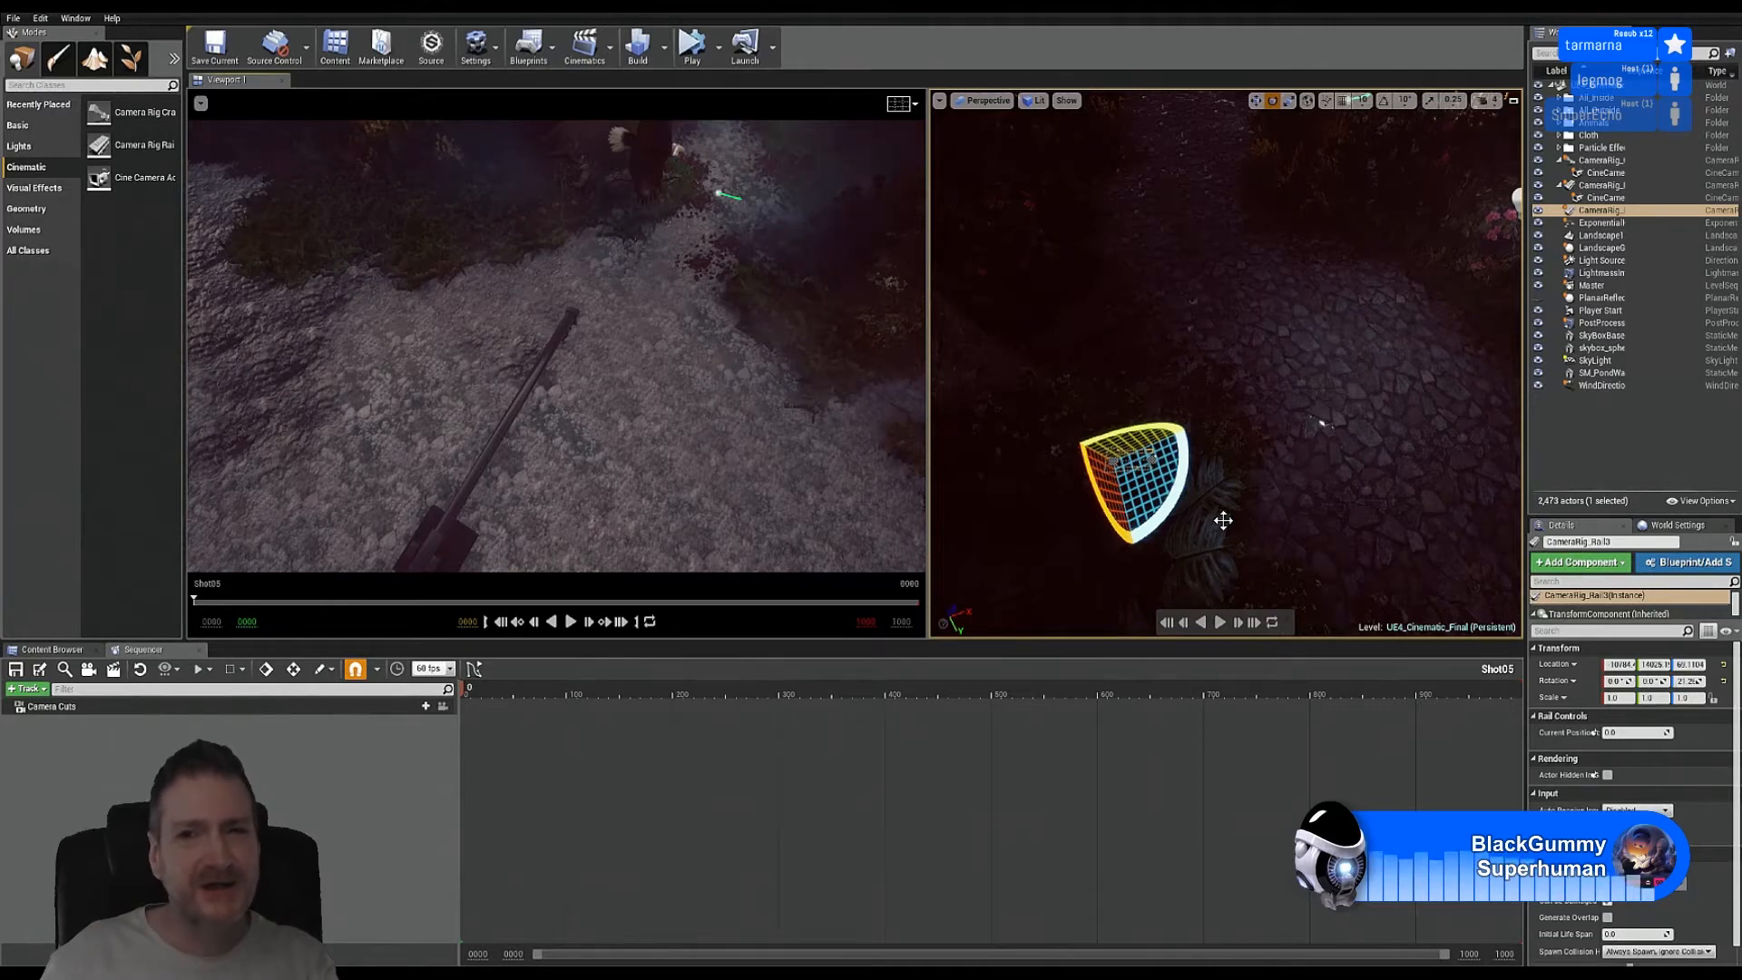
pyautogui.click(1256, 99)
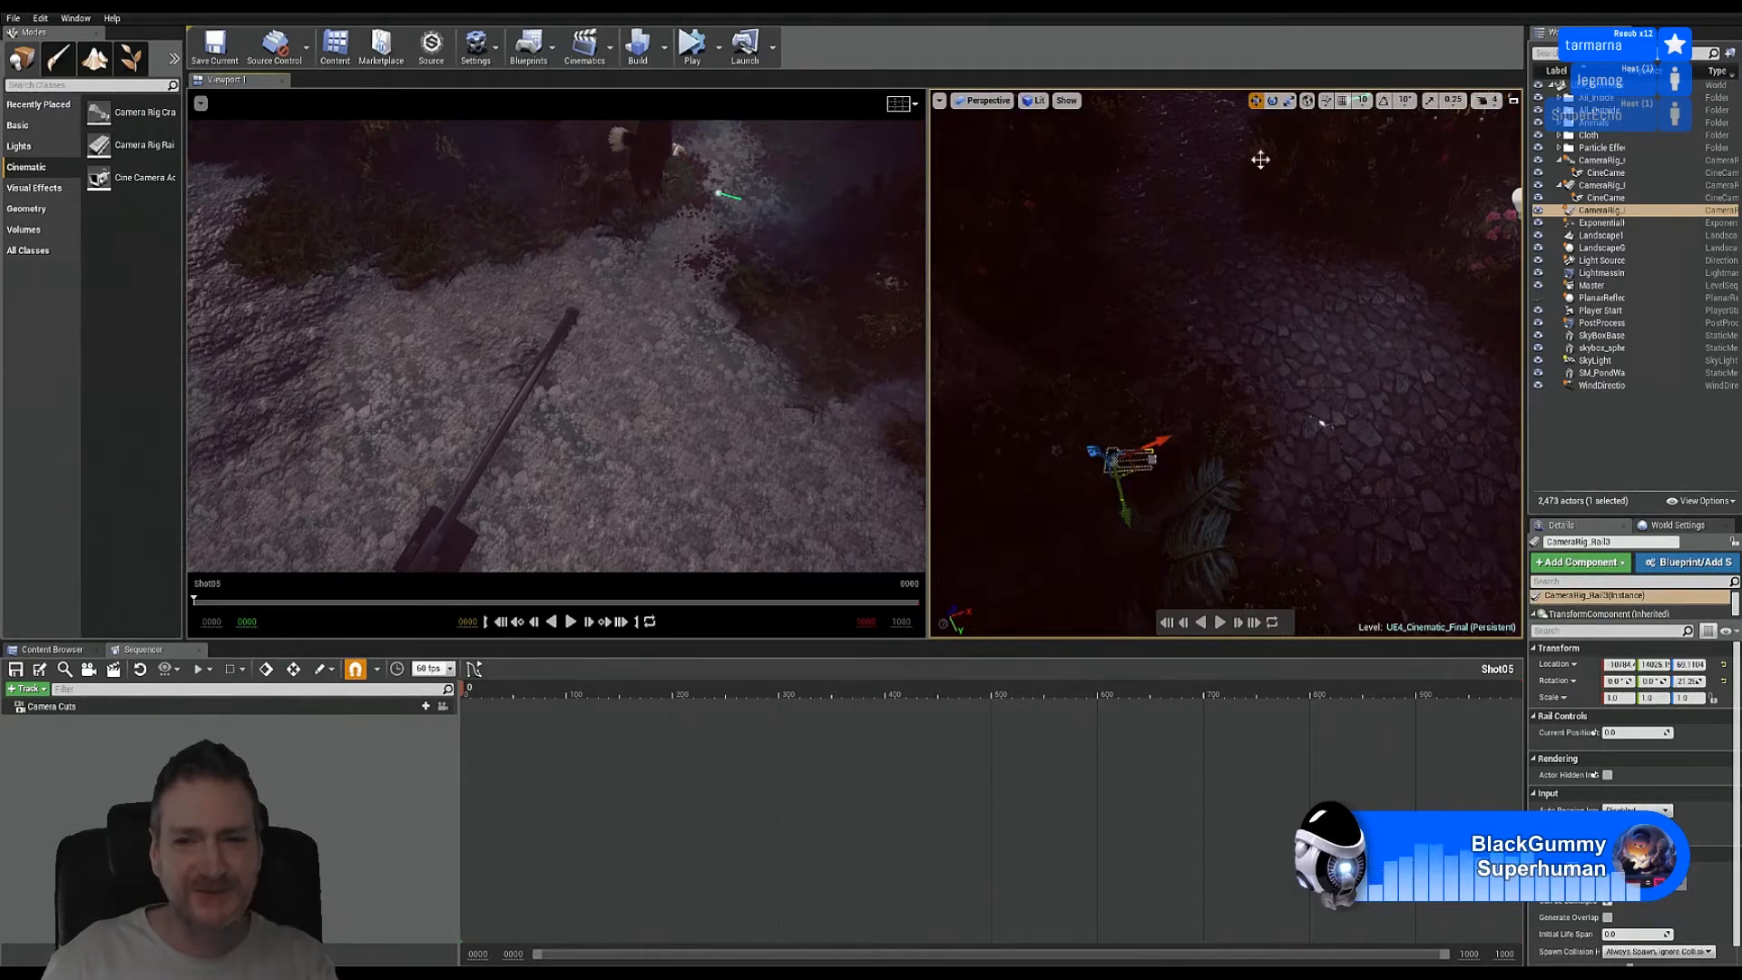
# Step: Add a spline point to the camera rail by extending its front end outward towards the stone path
pyautogui.moveTo(1252, 447)
pyautogui.mouseDown(button='right')
pyautogui.moveTo(1237, 571)
pyautogui.moveTo(1254, 446)
pyautogui.mouseUp(button='right')
pyautogui.press('w')
pyautogui.press('s')
pyautogui.press('w')
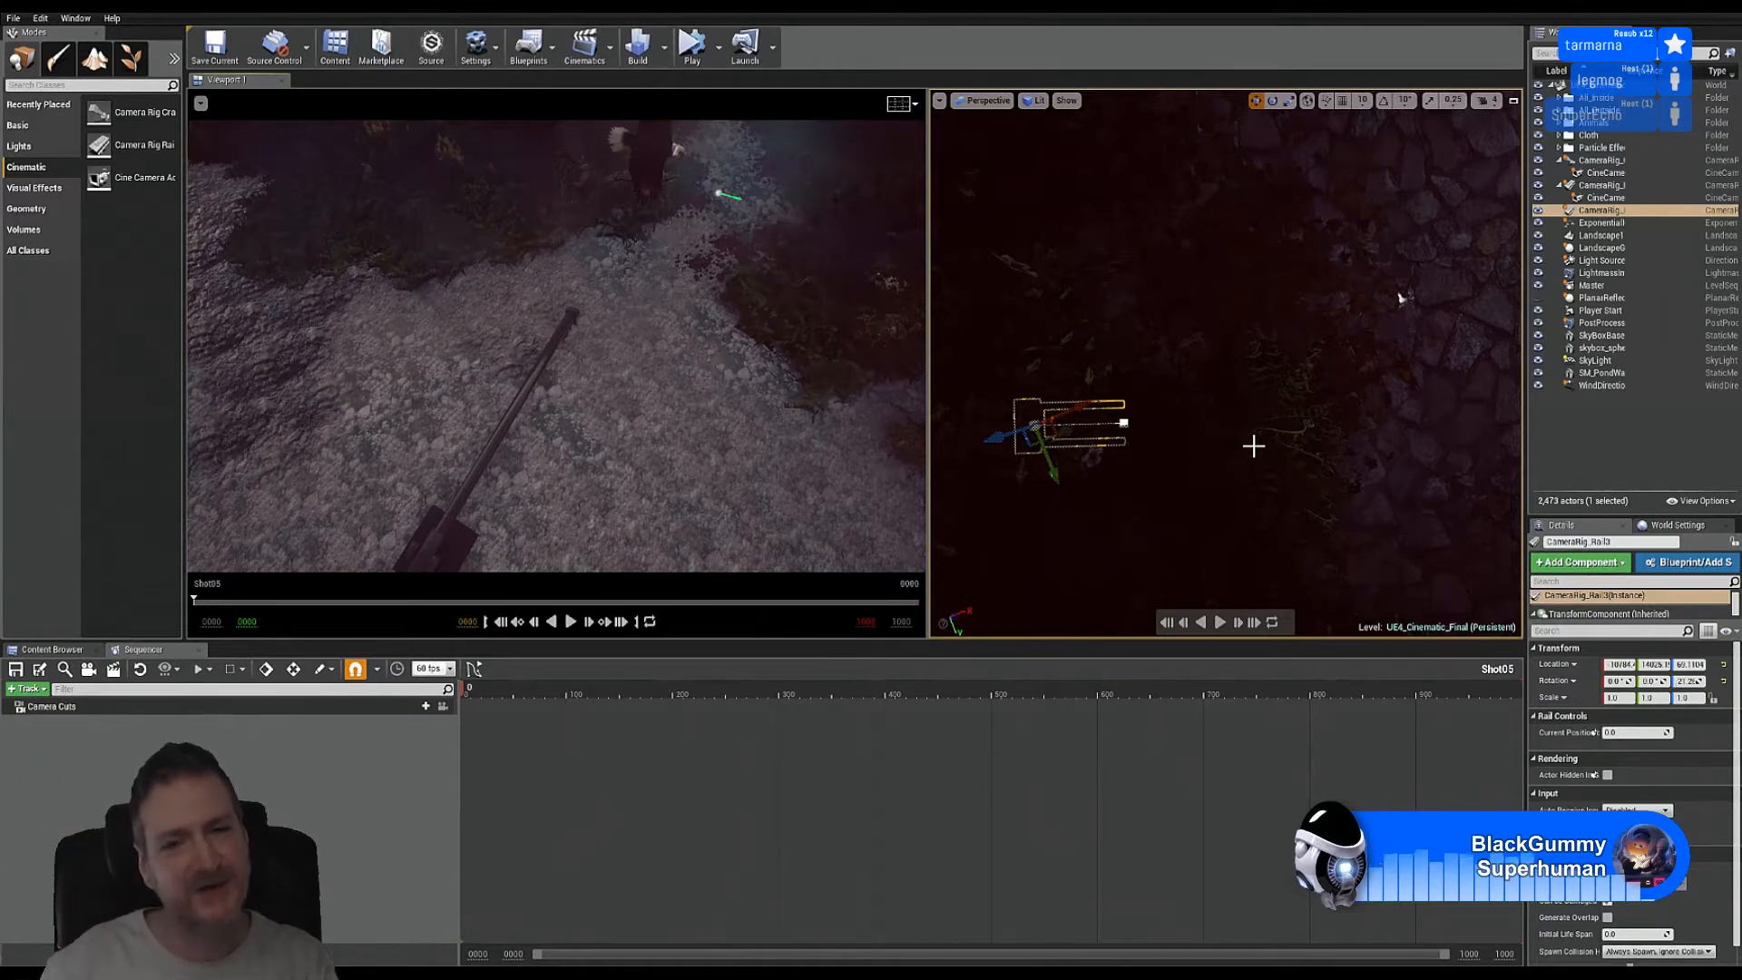
pyautogui.click(1124, 423)
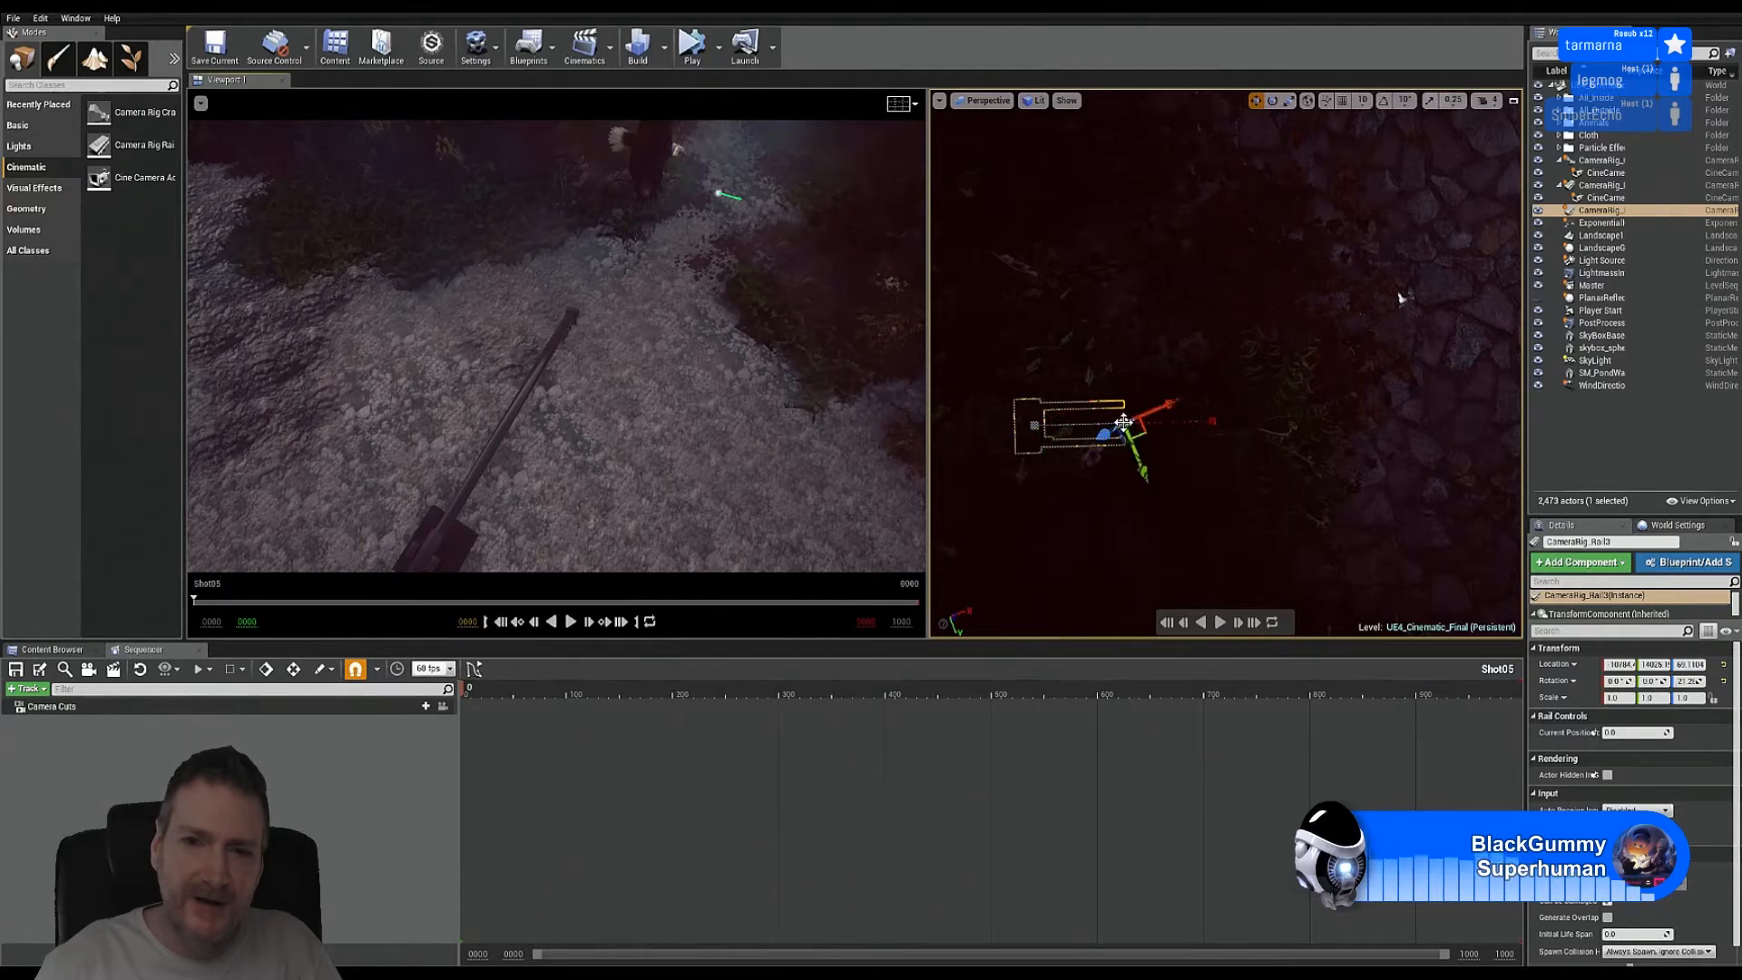
pyautogui.moveTo(1257, 467); pyautogui.dragTo(1264, 389, button='right')
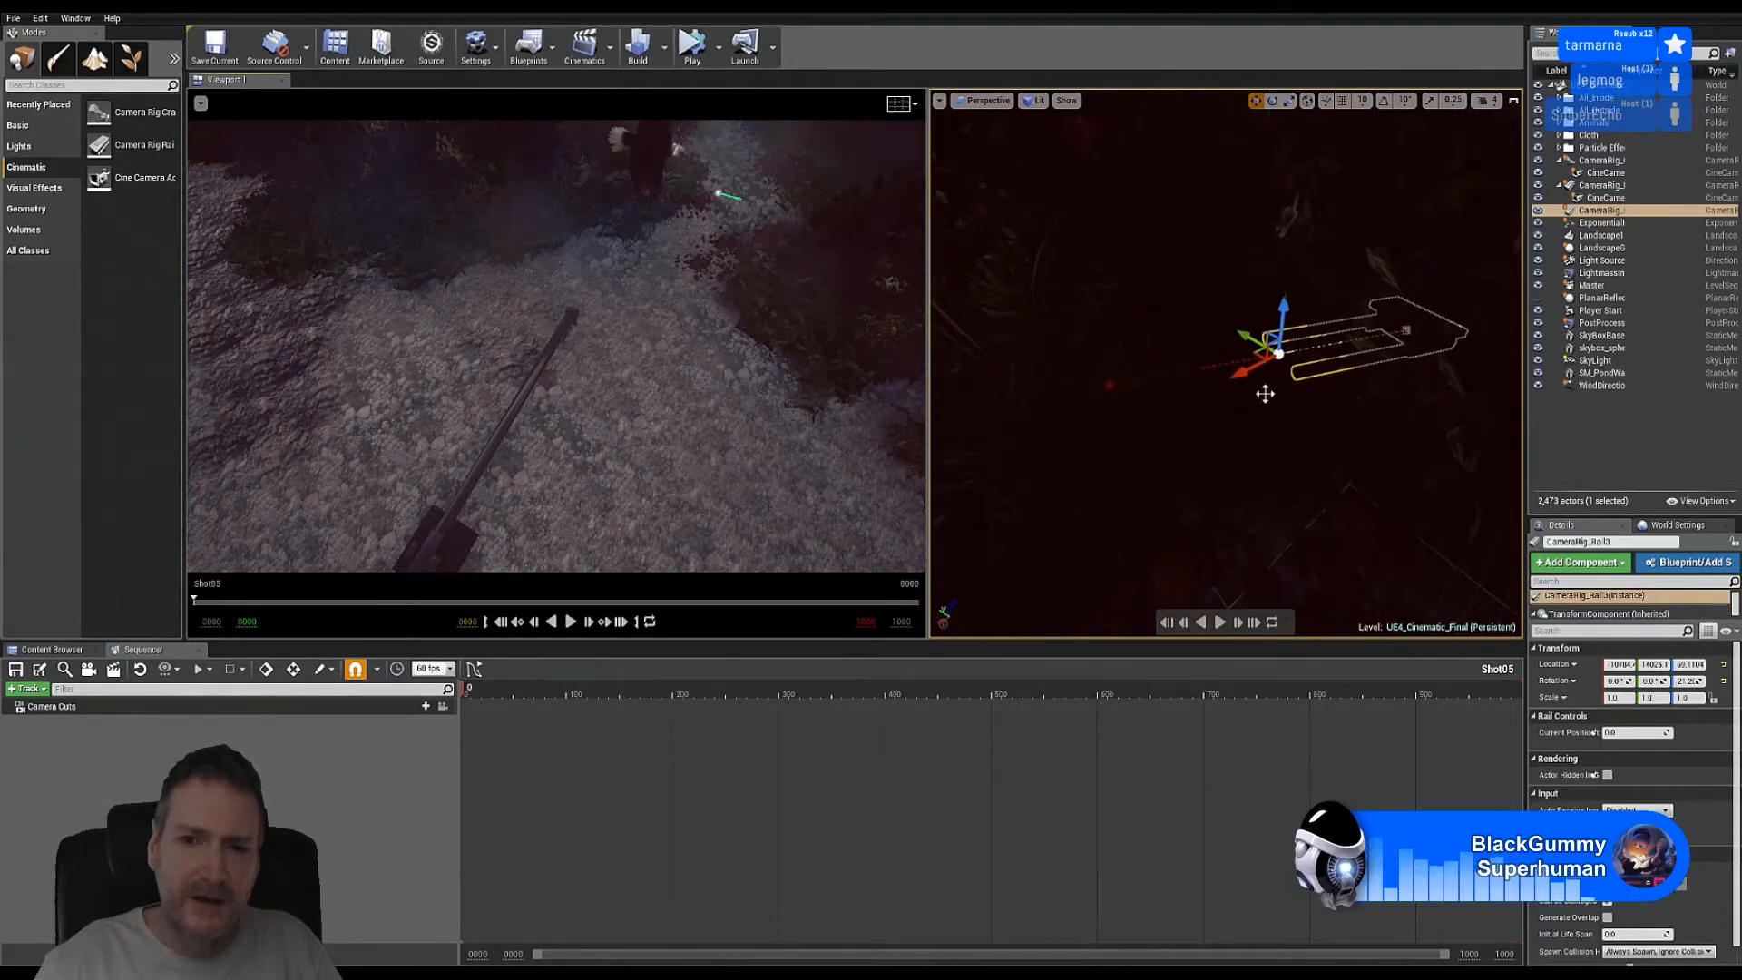
pyautogui.moveTo(1241, 370); pyautogui.dragTo(943, 501)
# Step: Stretch the rail's end point outward from the dark ground to the middle of the stone path
pyautogui.moveTo(1245, 471); pyautogui.dragTo(1134, 384, button='right')
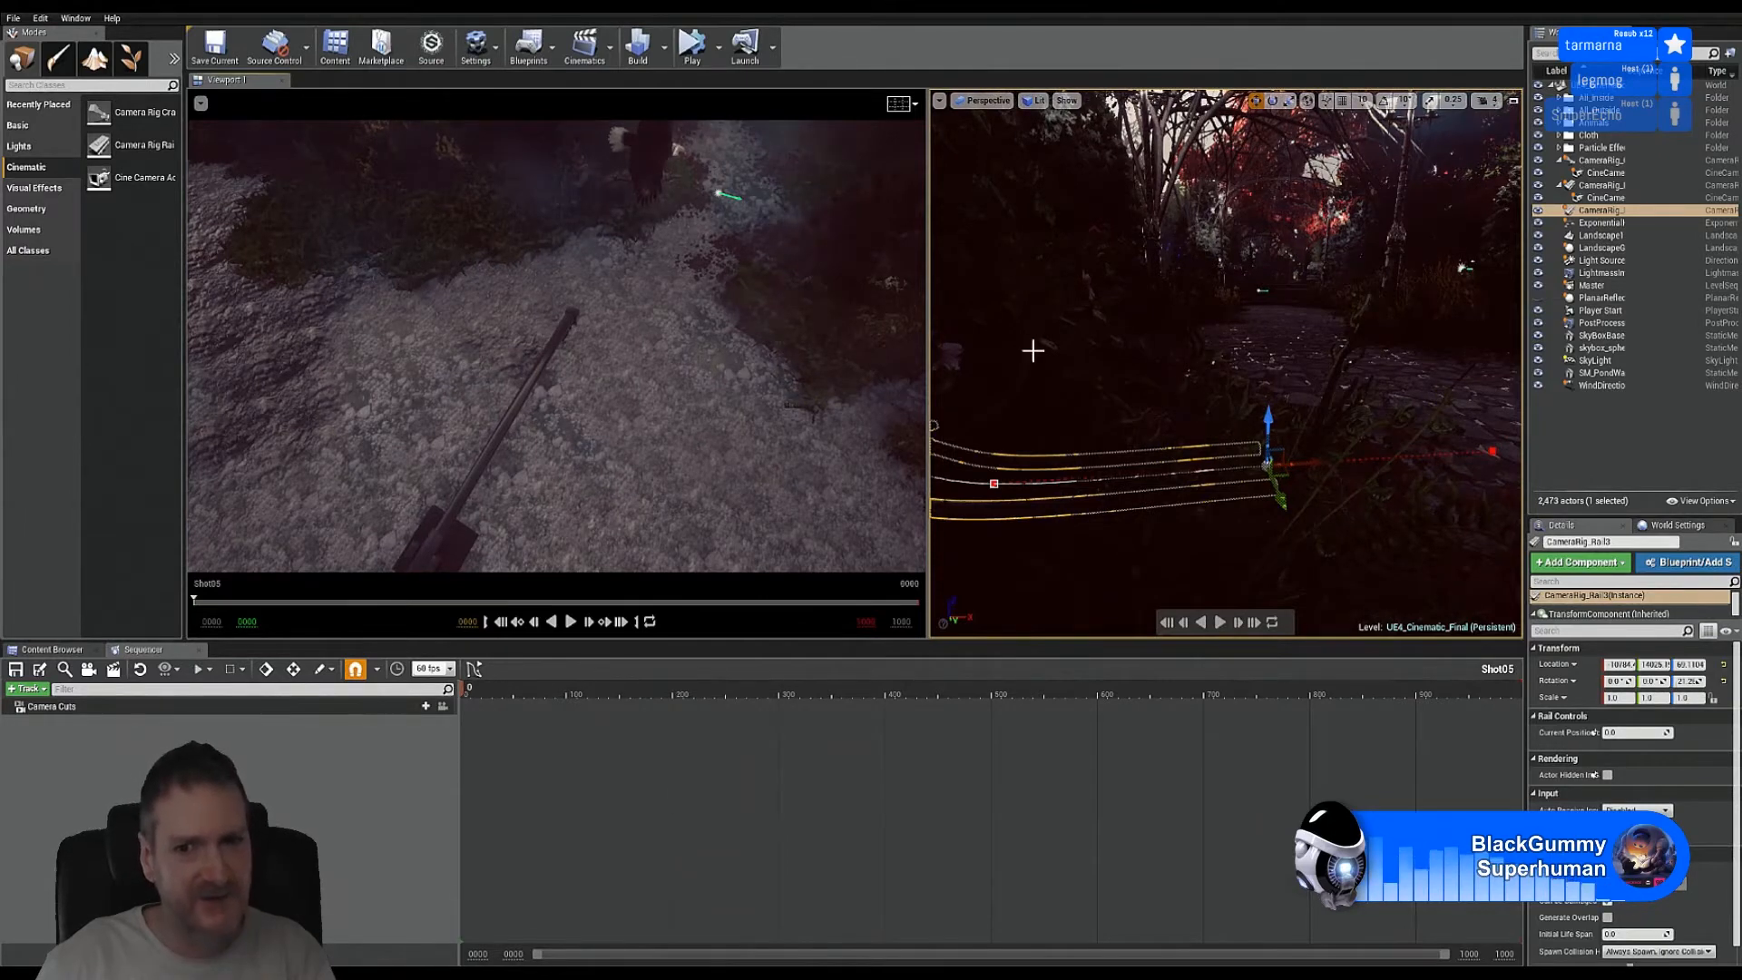
pyautogui.moveTo(1123, 297)
pyautogui.mouseDown(button='right')
pyautogui.moveTo(1052, 277)
pyautogui.moveTo(1140, 268)
pyautogui.mouseUp(button='right')
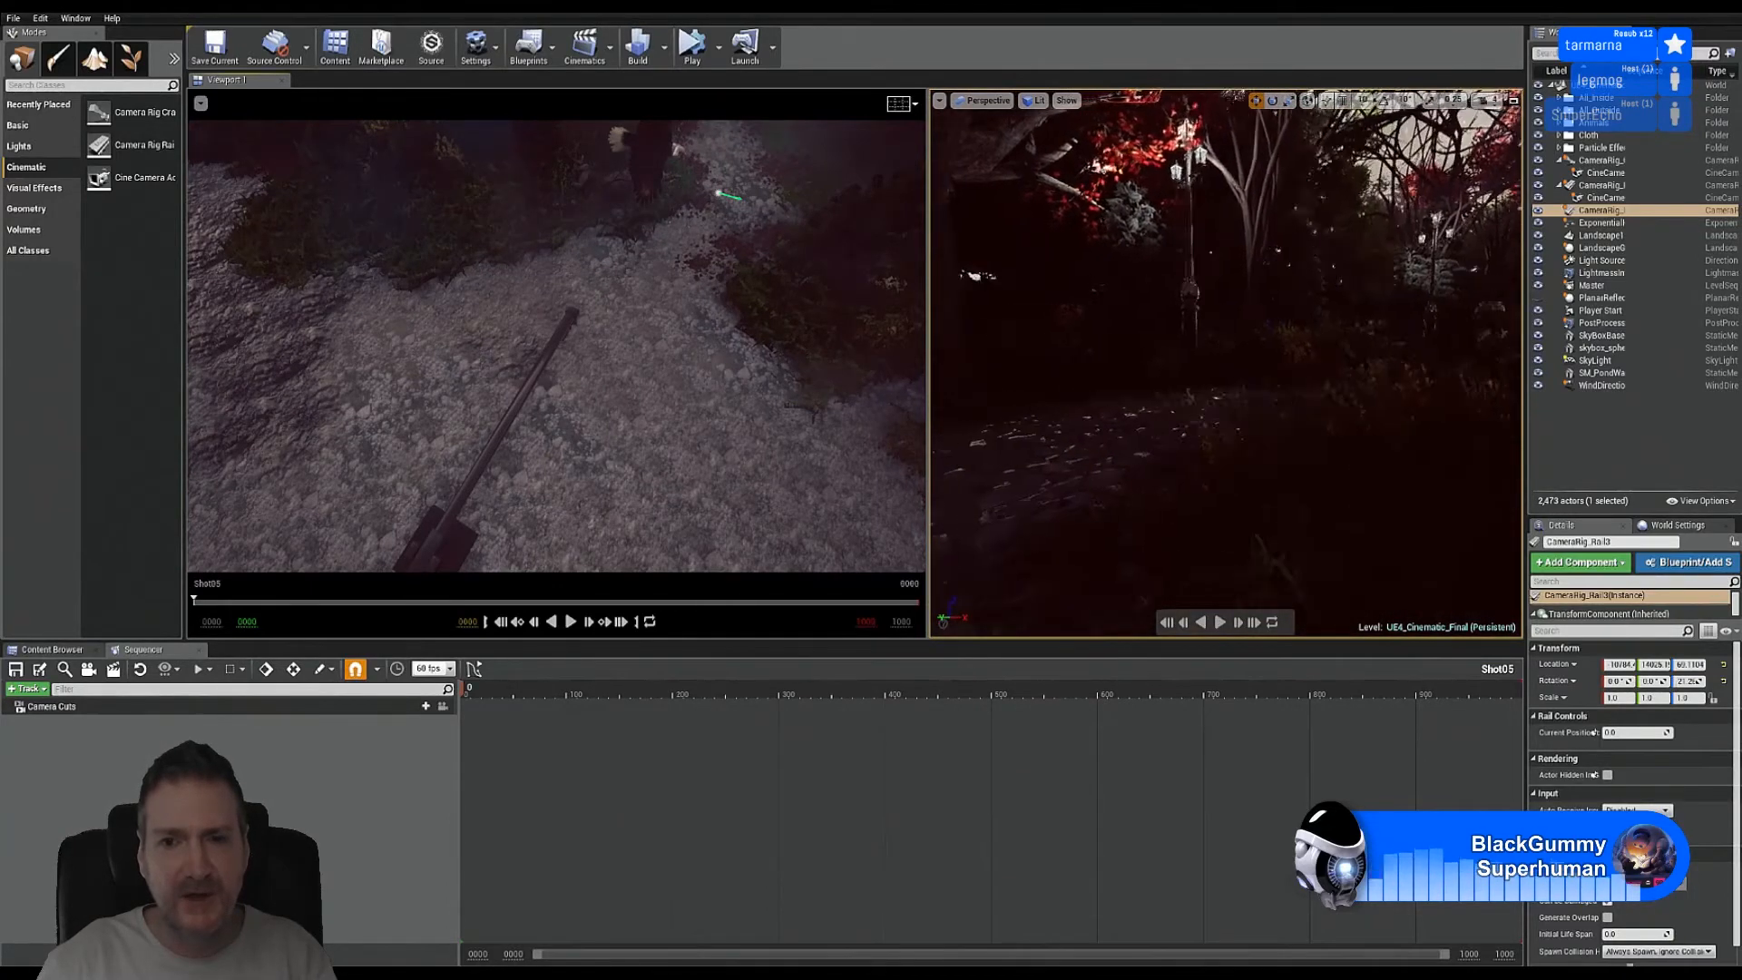
pyautogui.moveTo(1139, 268); pyautogui.dragTo(1147, 268, button='right')
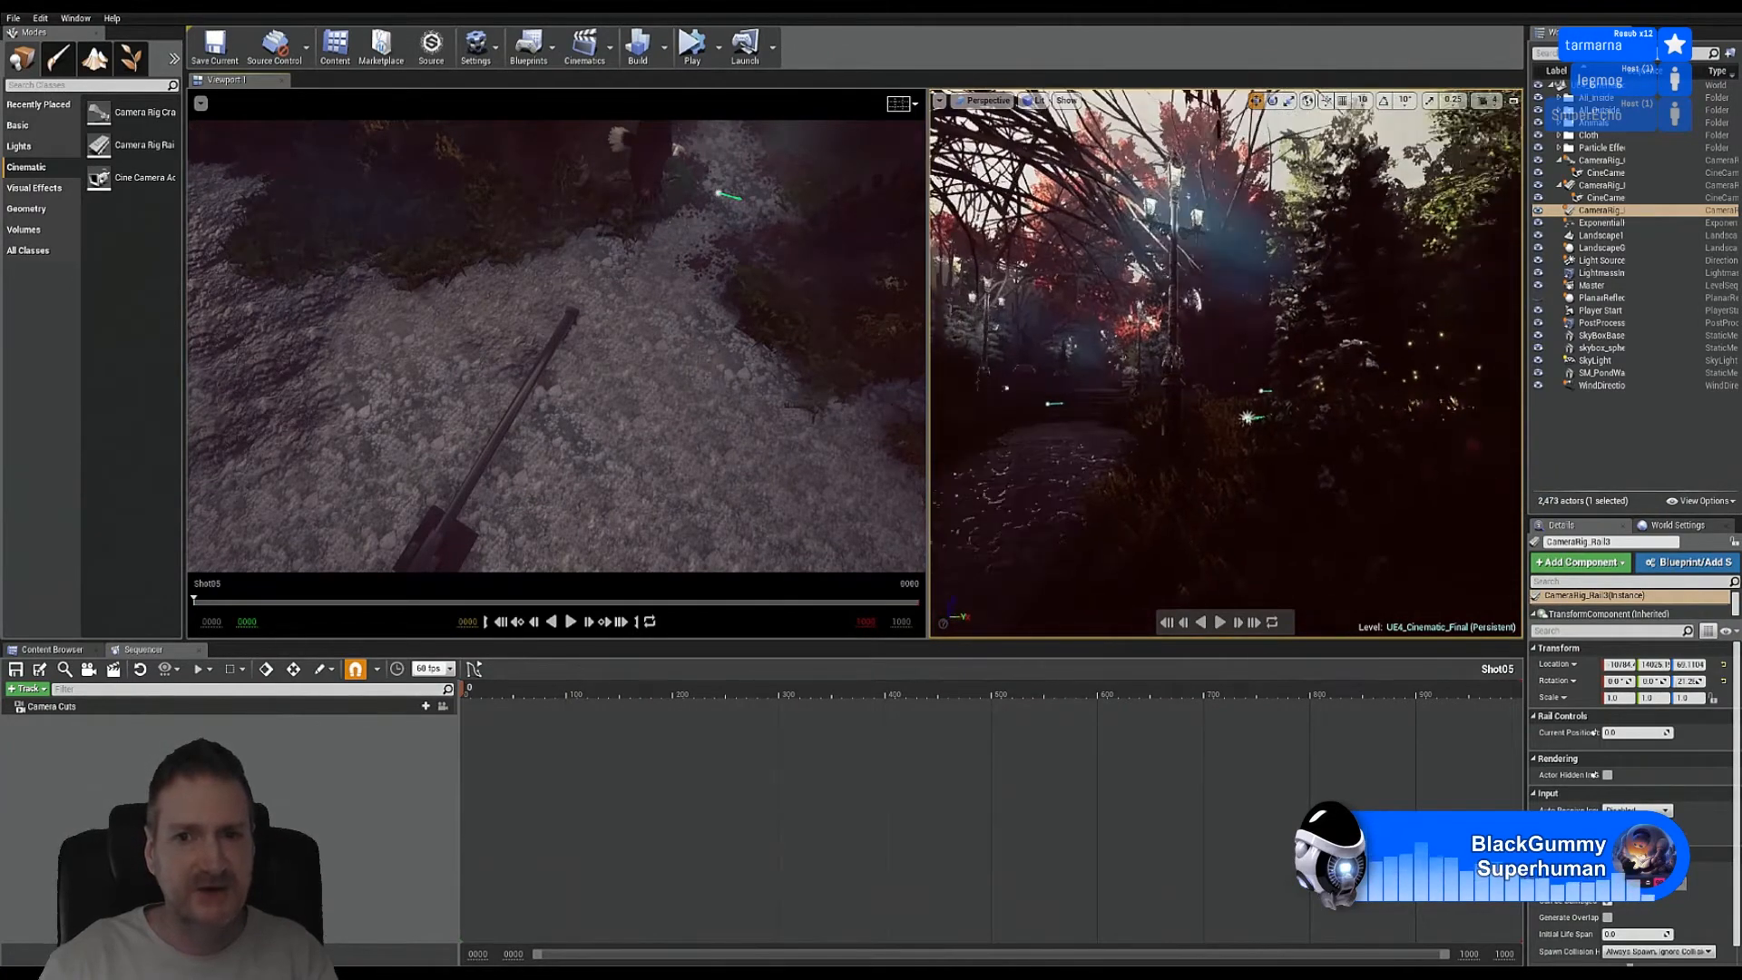
pyautogui.moveTo(1148, 268); pyautogui.dragTo(1179, 268, button='right')
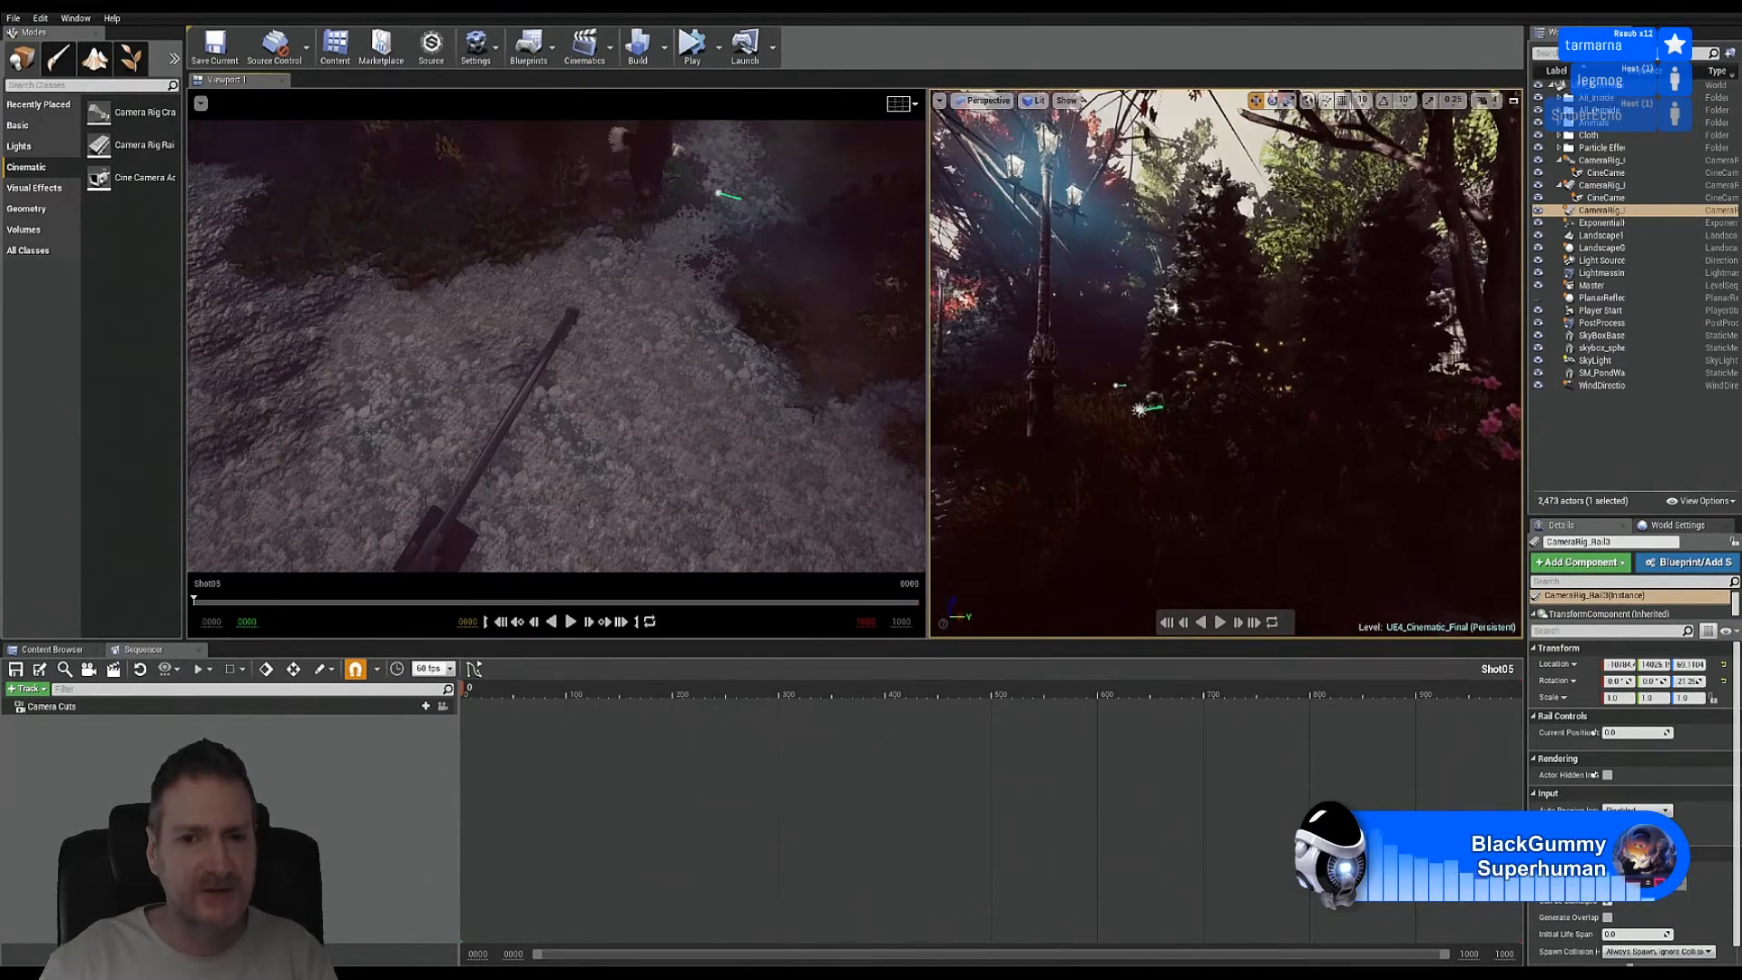
pyautogui.moveTo(1180, 268); pyautogui.dragTo(1063, 136, button='right')
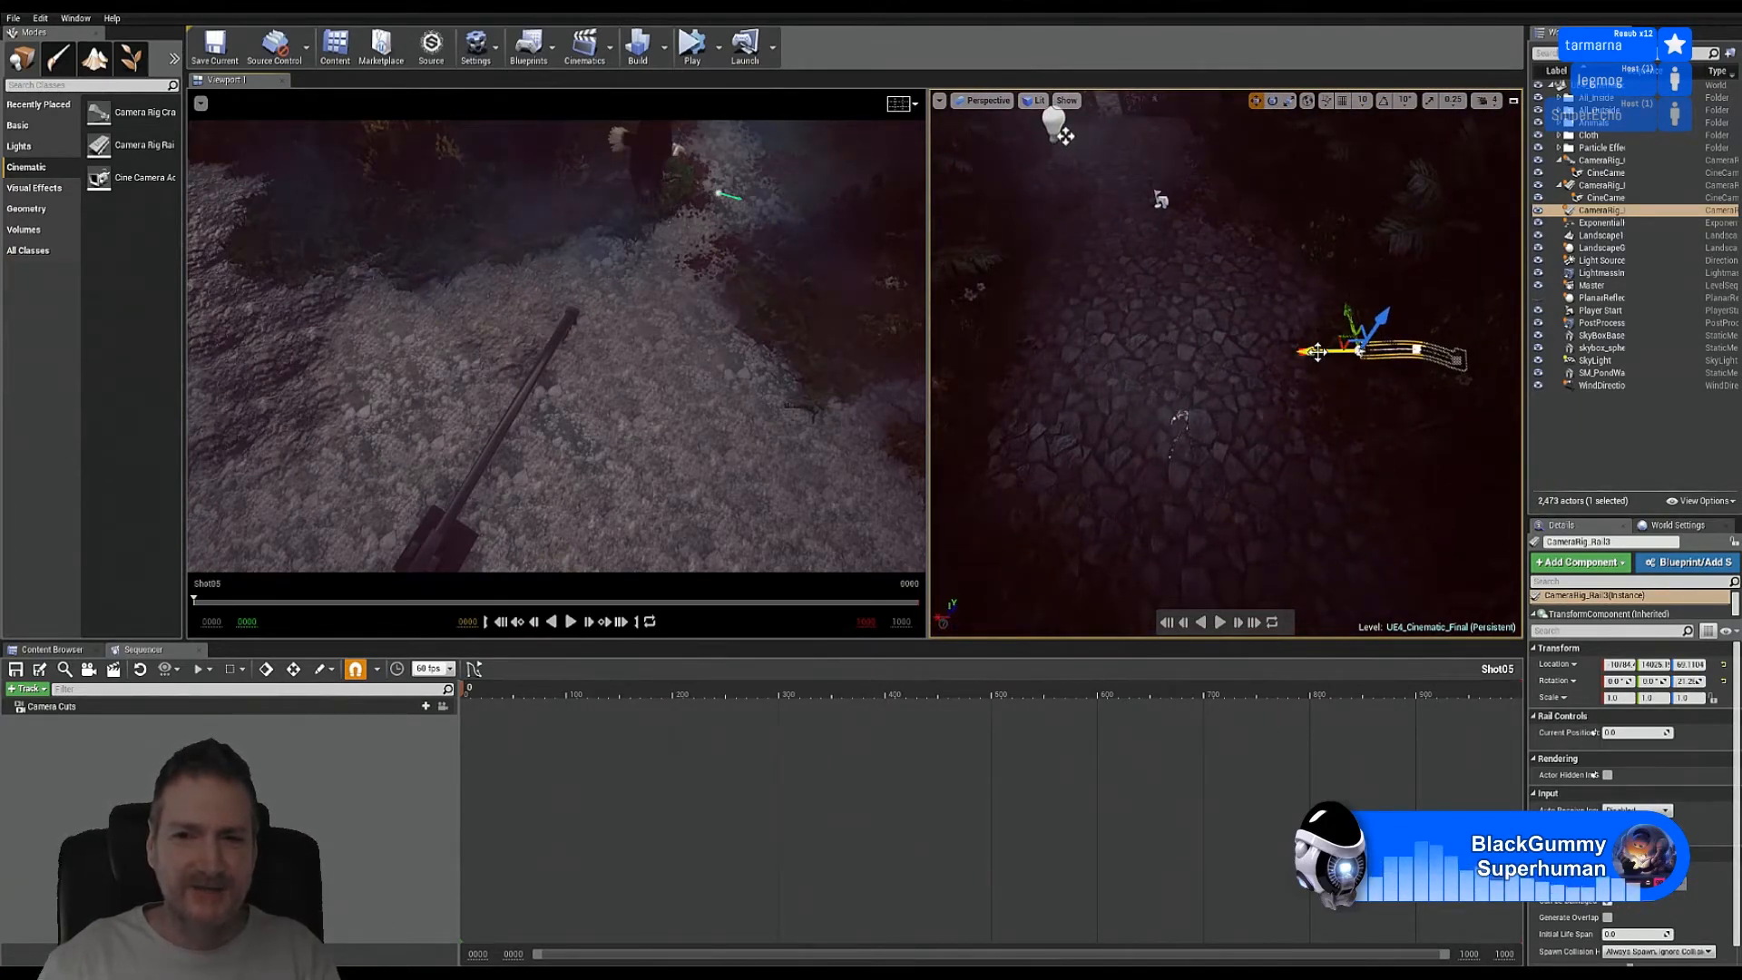
pyautogui.moveTo(1317, 352); pyautogui.dragTo(1139, 359)
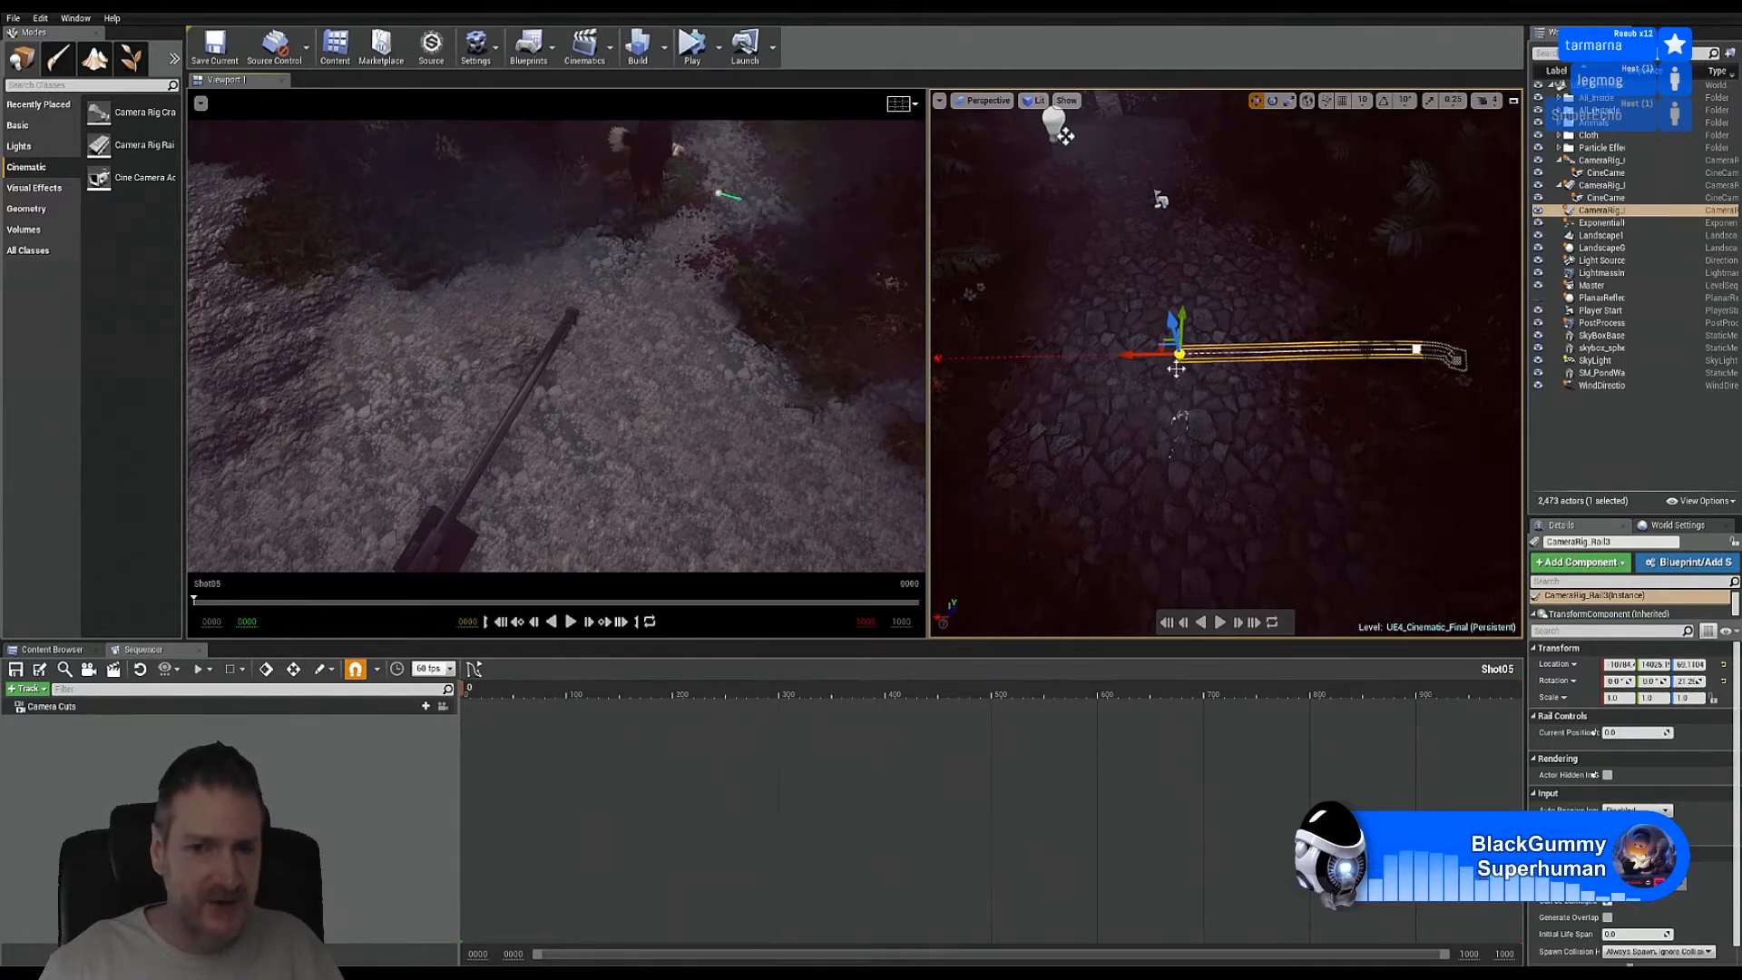
# Step: Add another spline point to the rail, extending it towards the far side of the stone path
pyautogui.moveTo(1191, 418)
pyautogui.mouseDown(button='right')
pyautogui.moveTo(1187, 452)
pyautogui.moveTo(1195, 418)
pyautogui.mouseUp(button='right')
pyautogui.press('w')
pyautogui.moveTo(1134, 409); pyautogui.dragTo(928, 430)
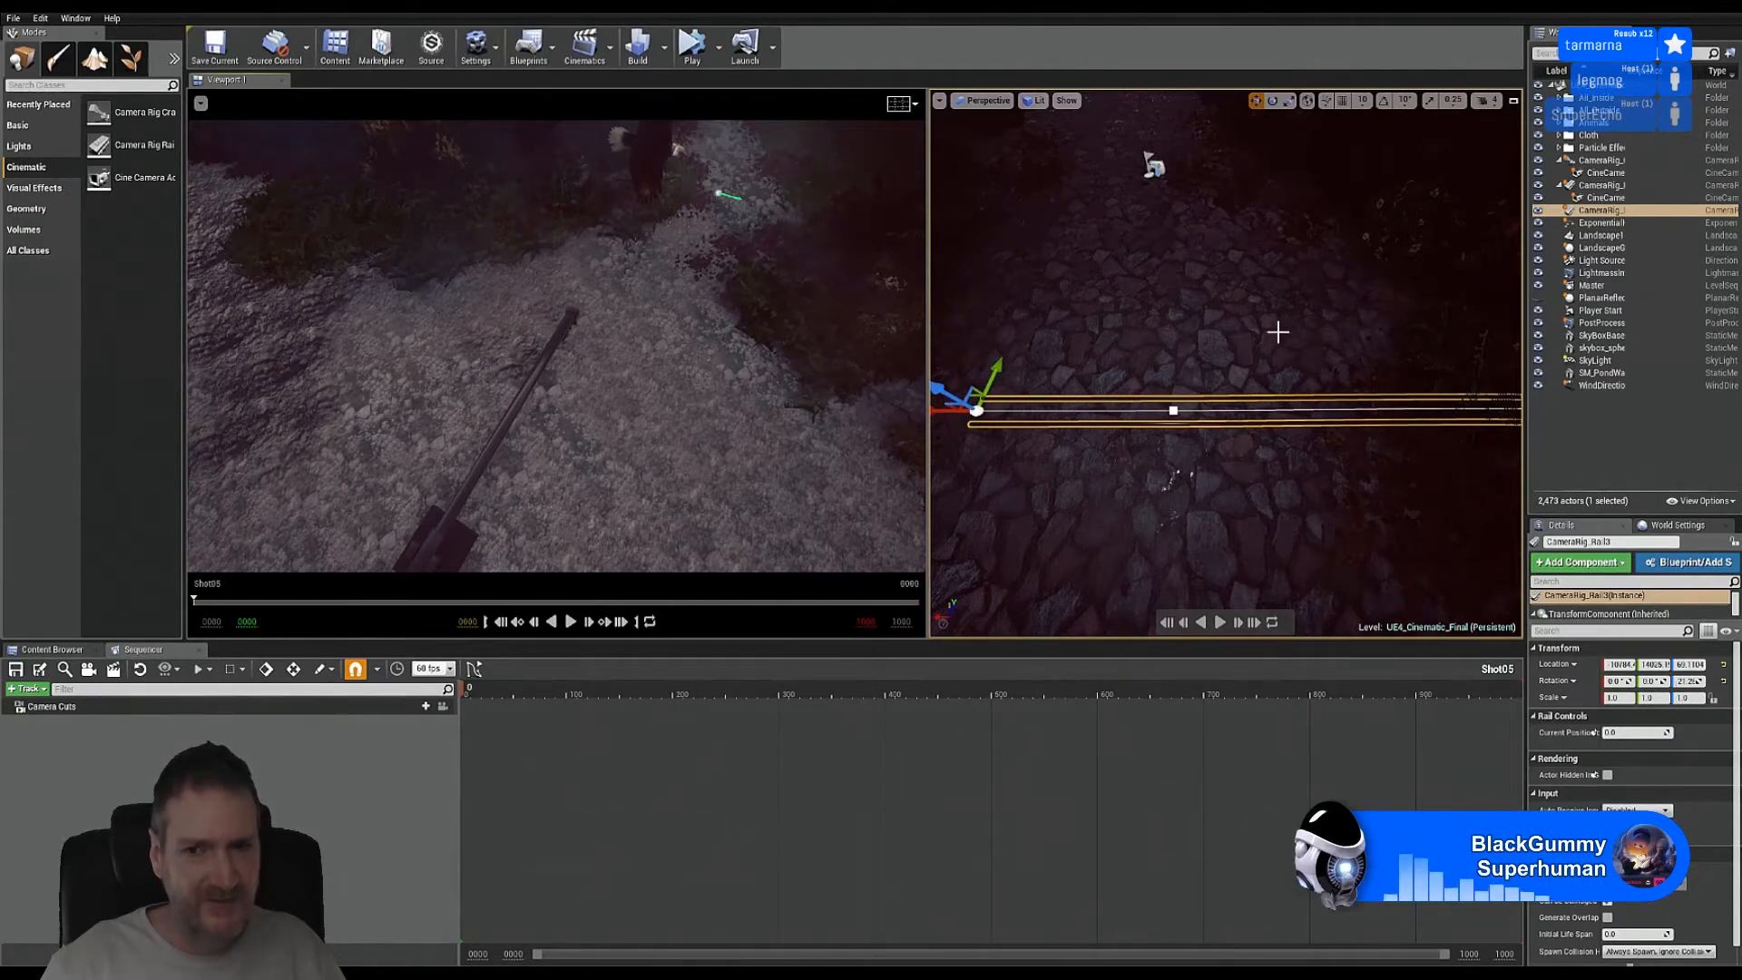
# Step: Shift the rail's far end point sideways along its green axis to curve the last rail segment
pyautogui.moveTo(1277, 332); pyautogui.dragTo(1223, 322, button='right')
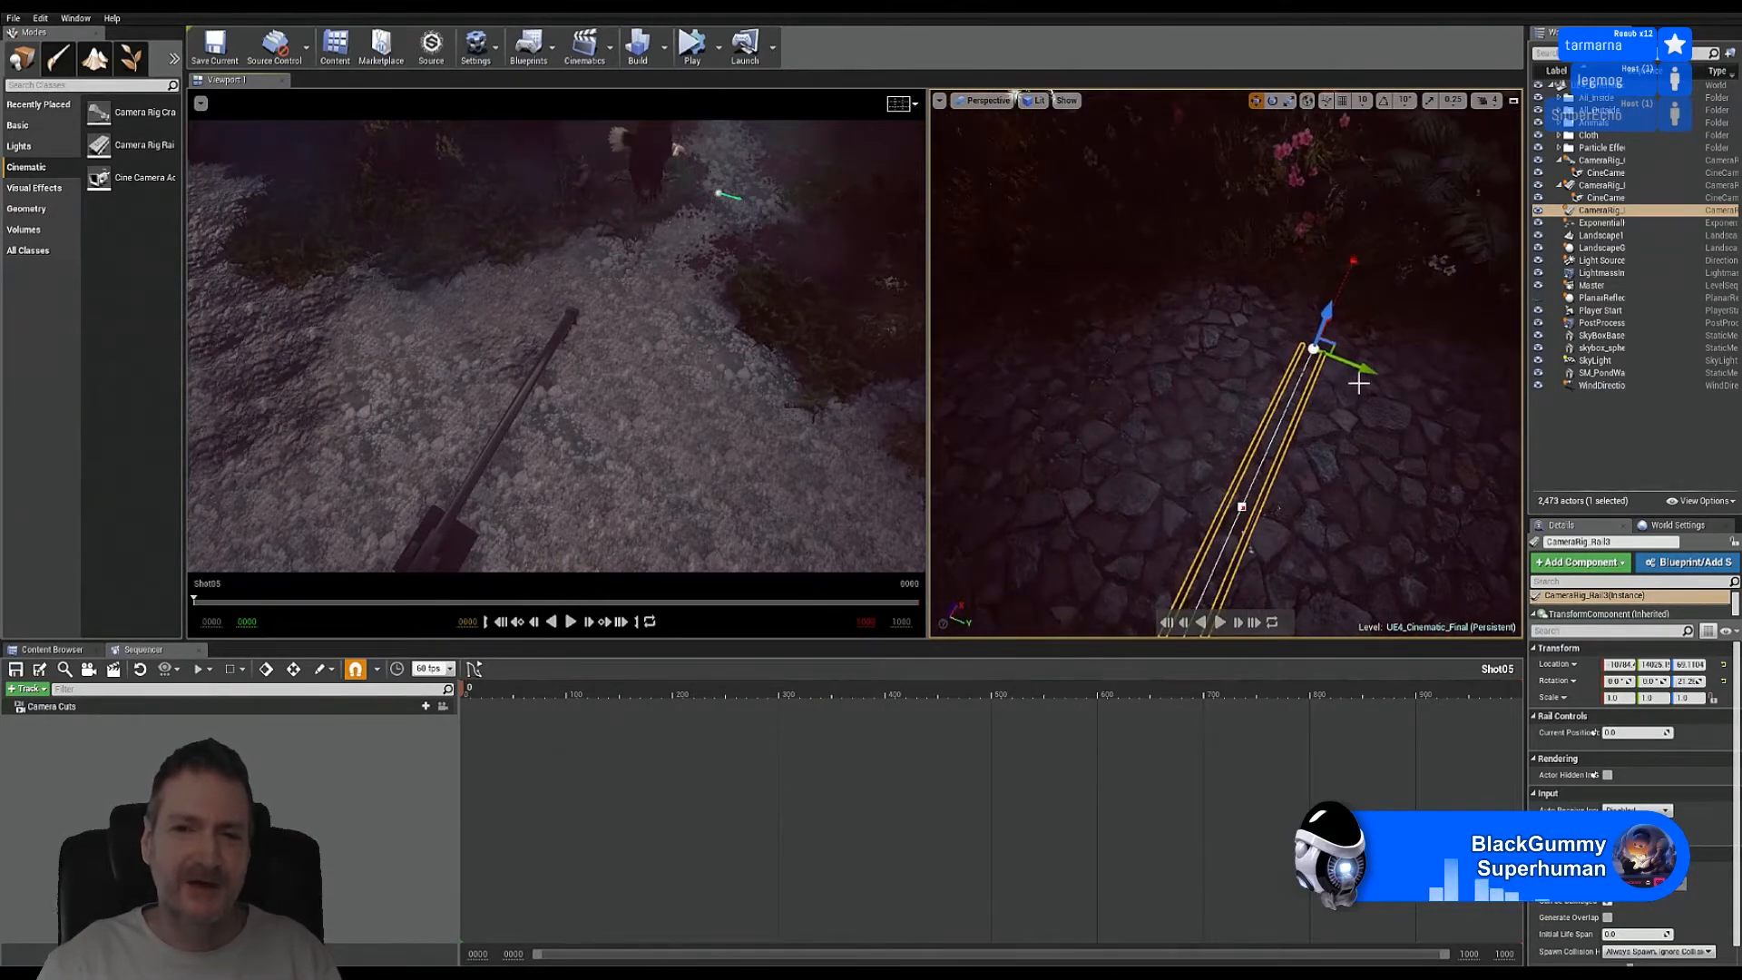
pyautogui.moveTo(1356, 371); pyautogui.dragTo(1311, 354)
pyautogui.moveTo(1381, 466)
pyautogui.mouseDown(button='right')
pyautogui.moveTo(1323, 457)
pyautogui.moveTo(1356, 461)
pyautogui.mouseUp(button='right')
pyautogui.moveTo(1269, 550); pyautogui.dragTo(1267, 550, button='right')
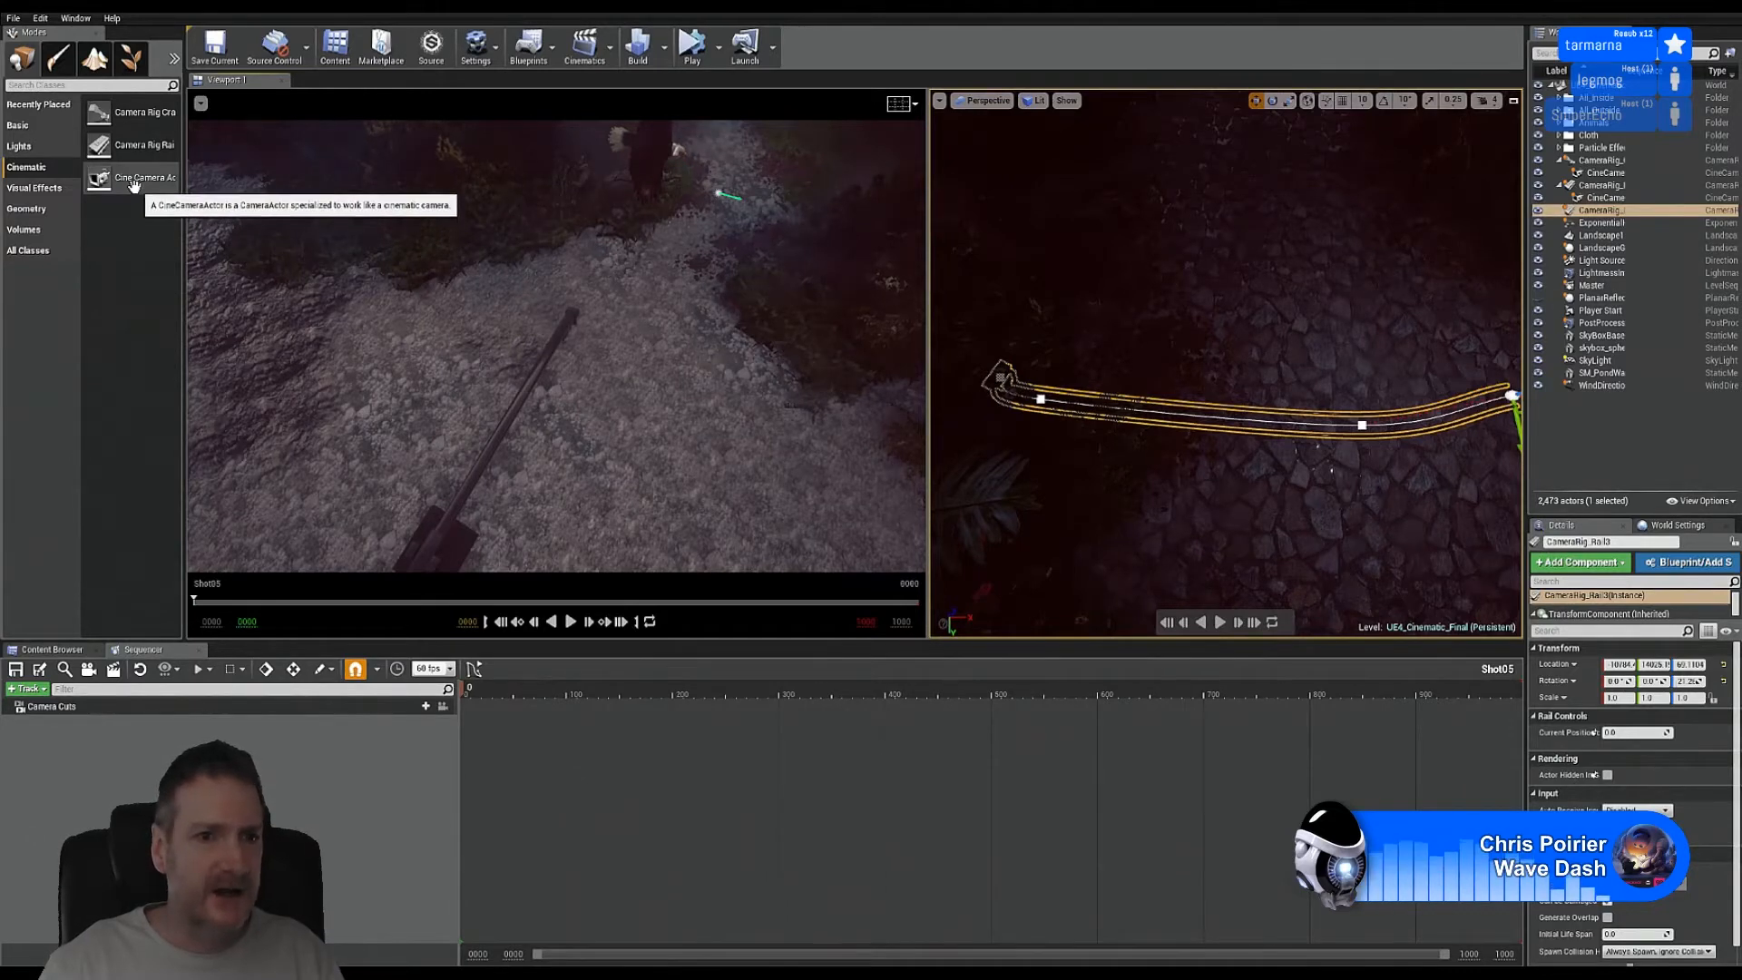
# Step: Place a Cine Camera Actor at the start of the rail and attach it to CameraRig_Rail3
pyautogui.moveTo(134, 192); pyautogui.dragTo(1037, 400)
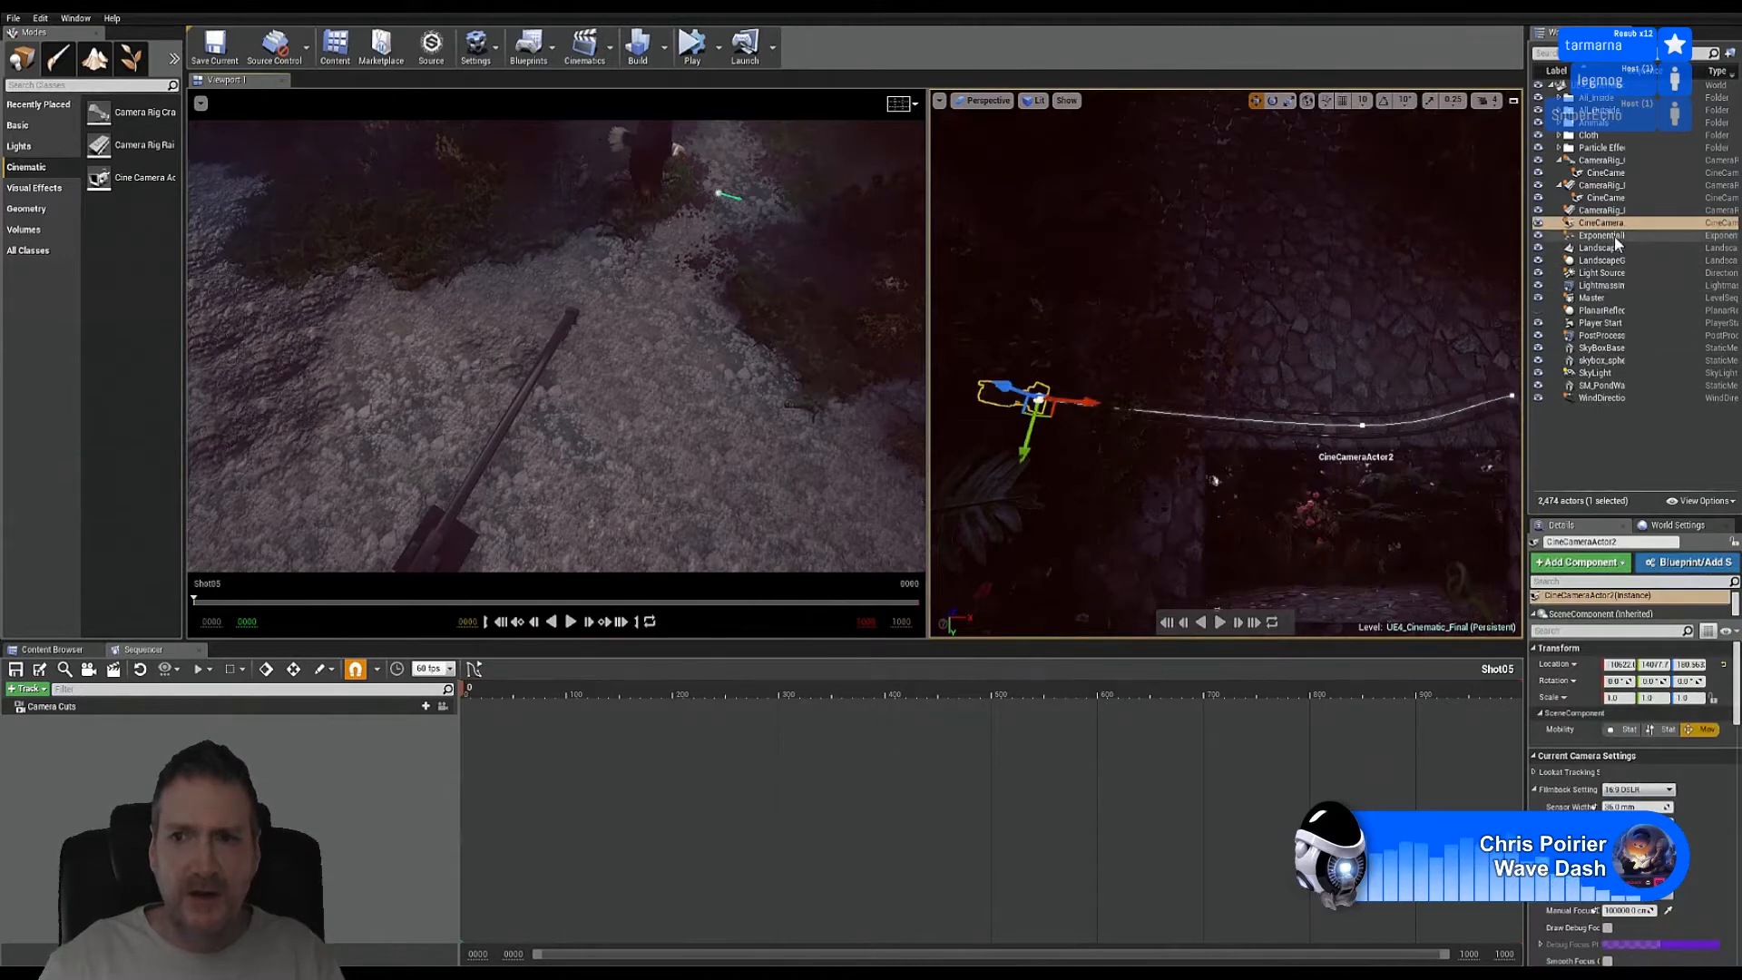
pyautogui.moveTo(1603, 225); pyautogui.dragTo(1600, 214)
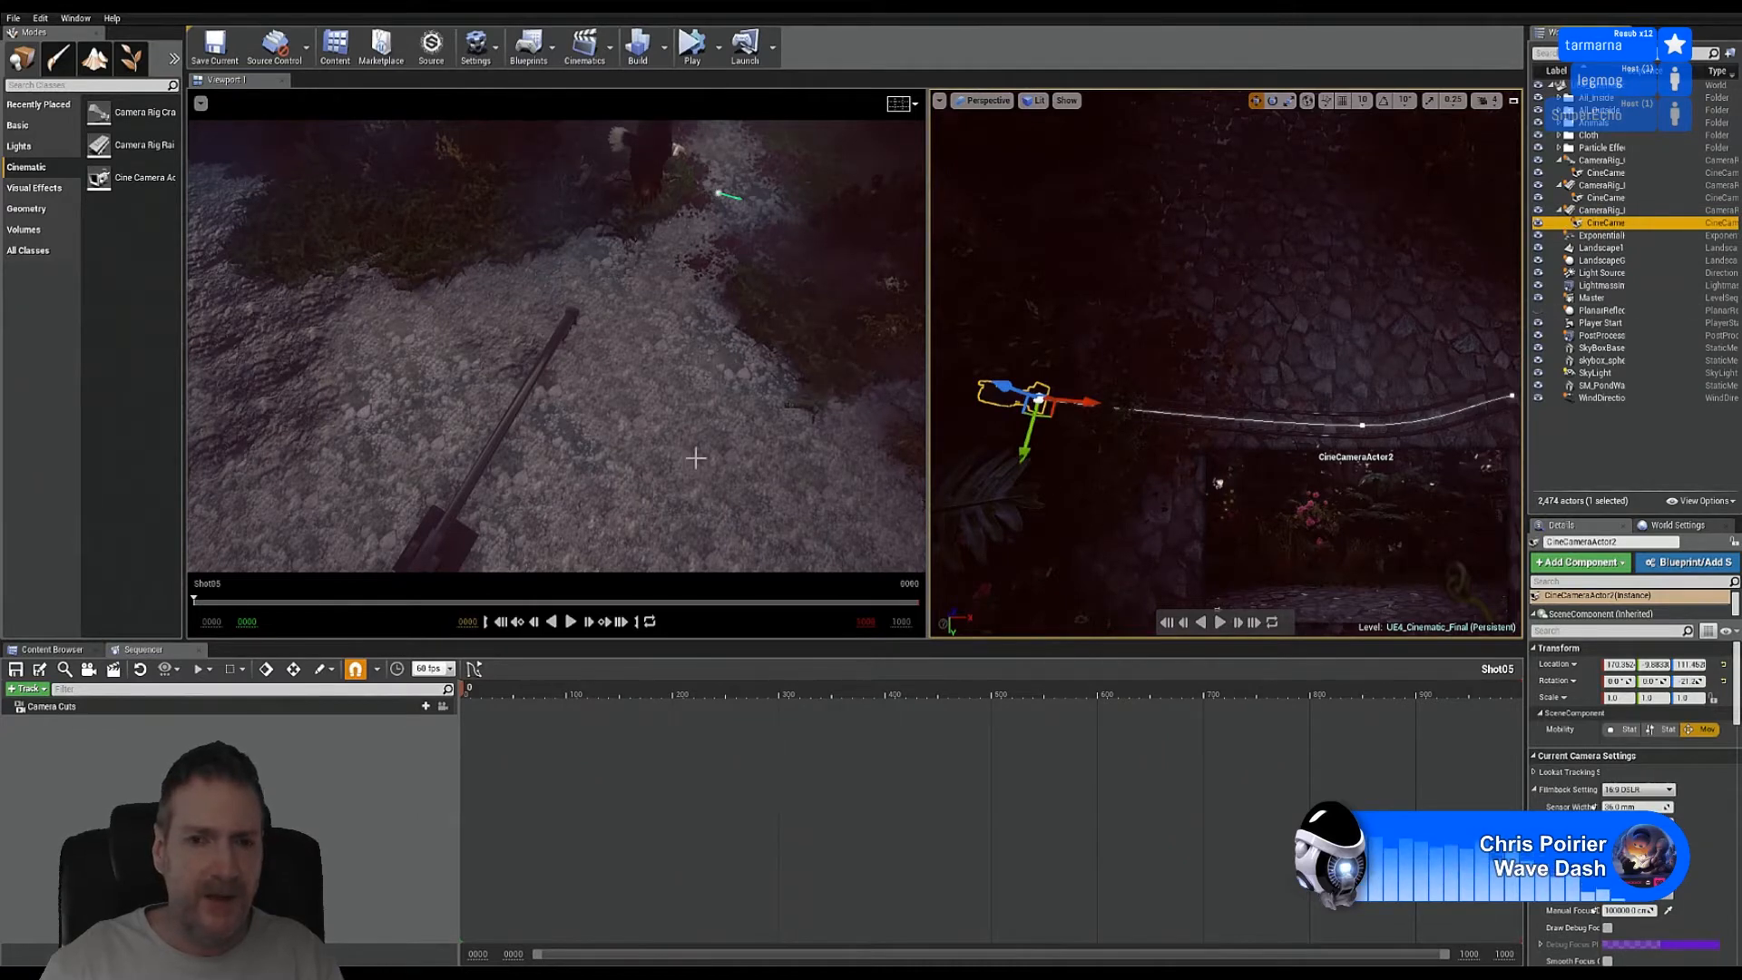
# Step: Add CameraRig_Rail3 and its attached CineCameraActor2 together to the Shot05 sequence
pyautogui.click(1601, 212)
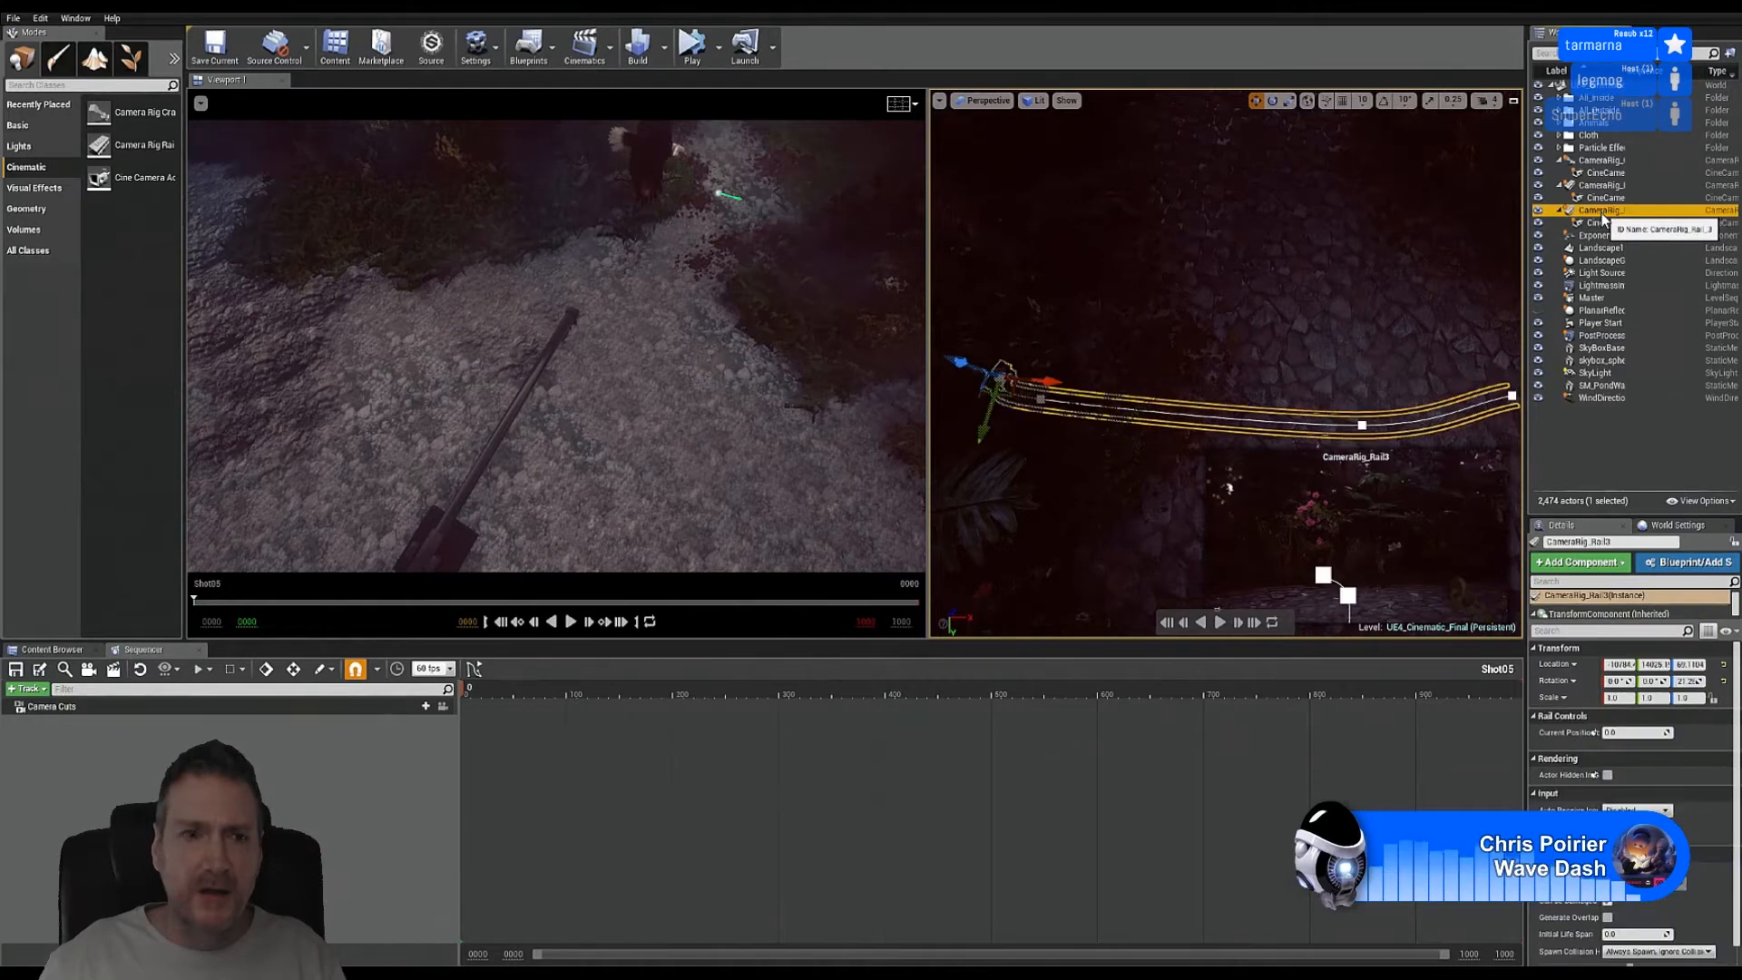
pyautogui.click(14, 690)
pyautogui.moveTo(50, 708)
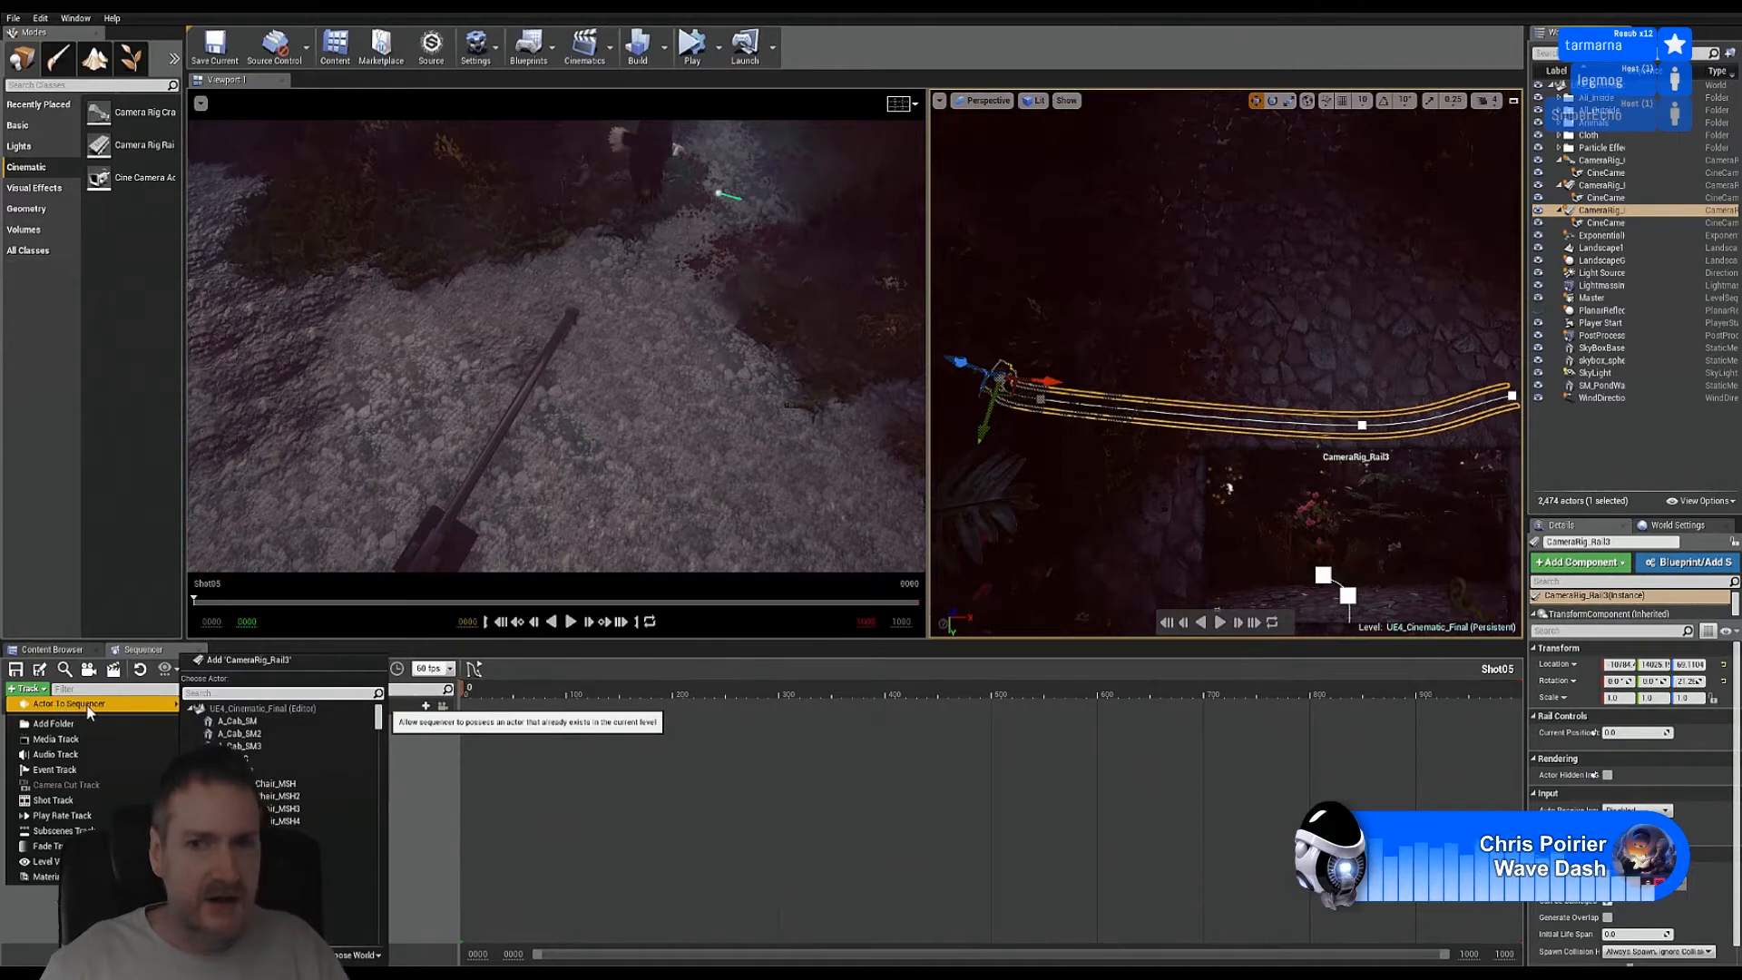
pyautogui.keyDown('ctrl'); pyautogui.click(1614, 225); pyautogui.keyUp('ctrl')
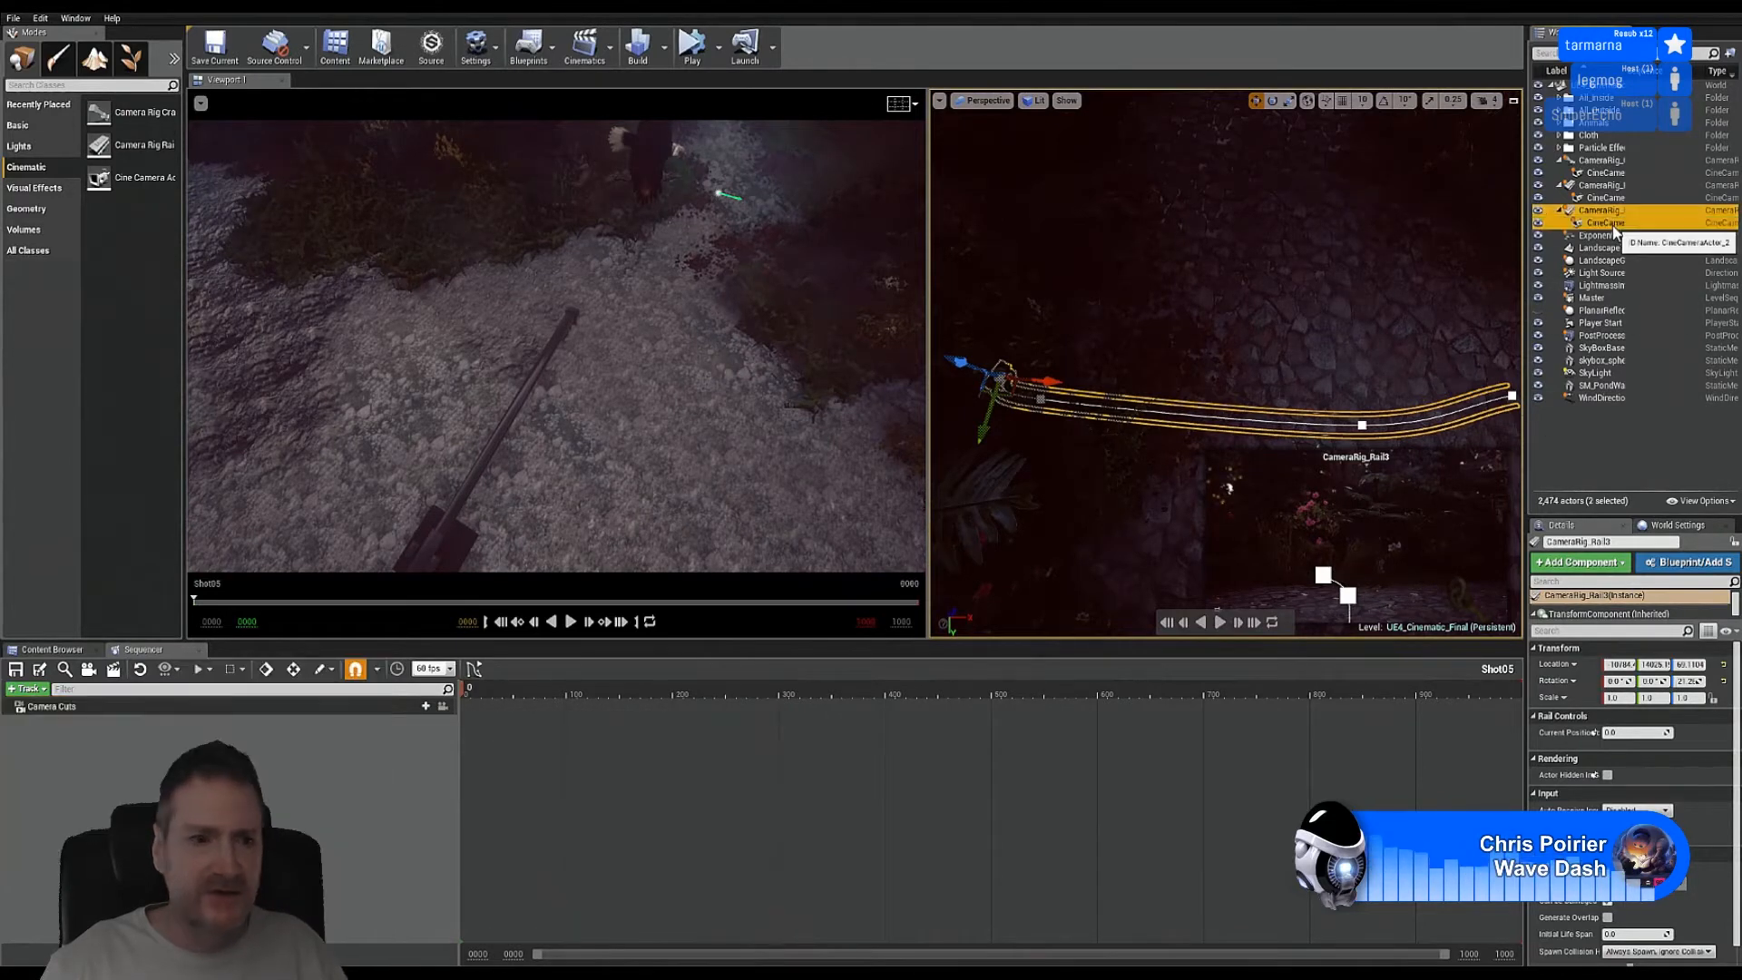
pyautogui.click(25, 689)
pyautogui.moveTo(54, 708)
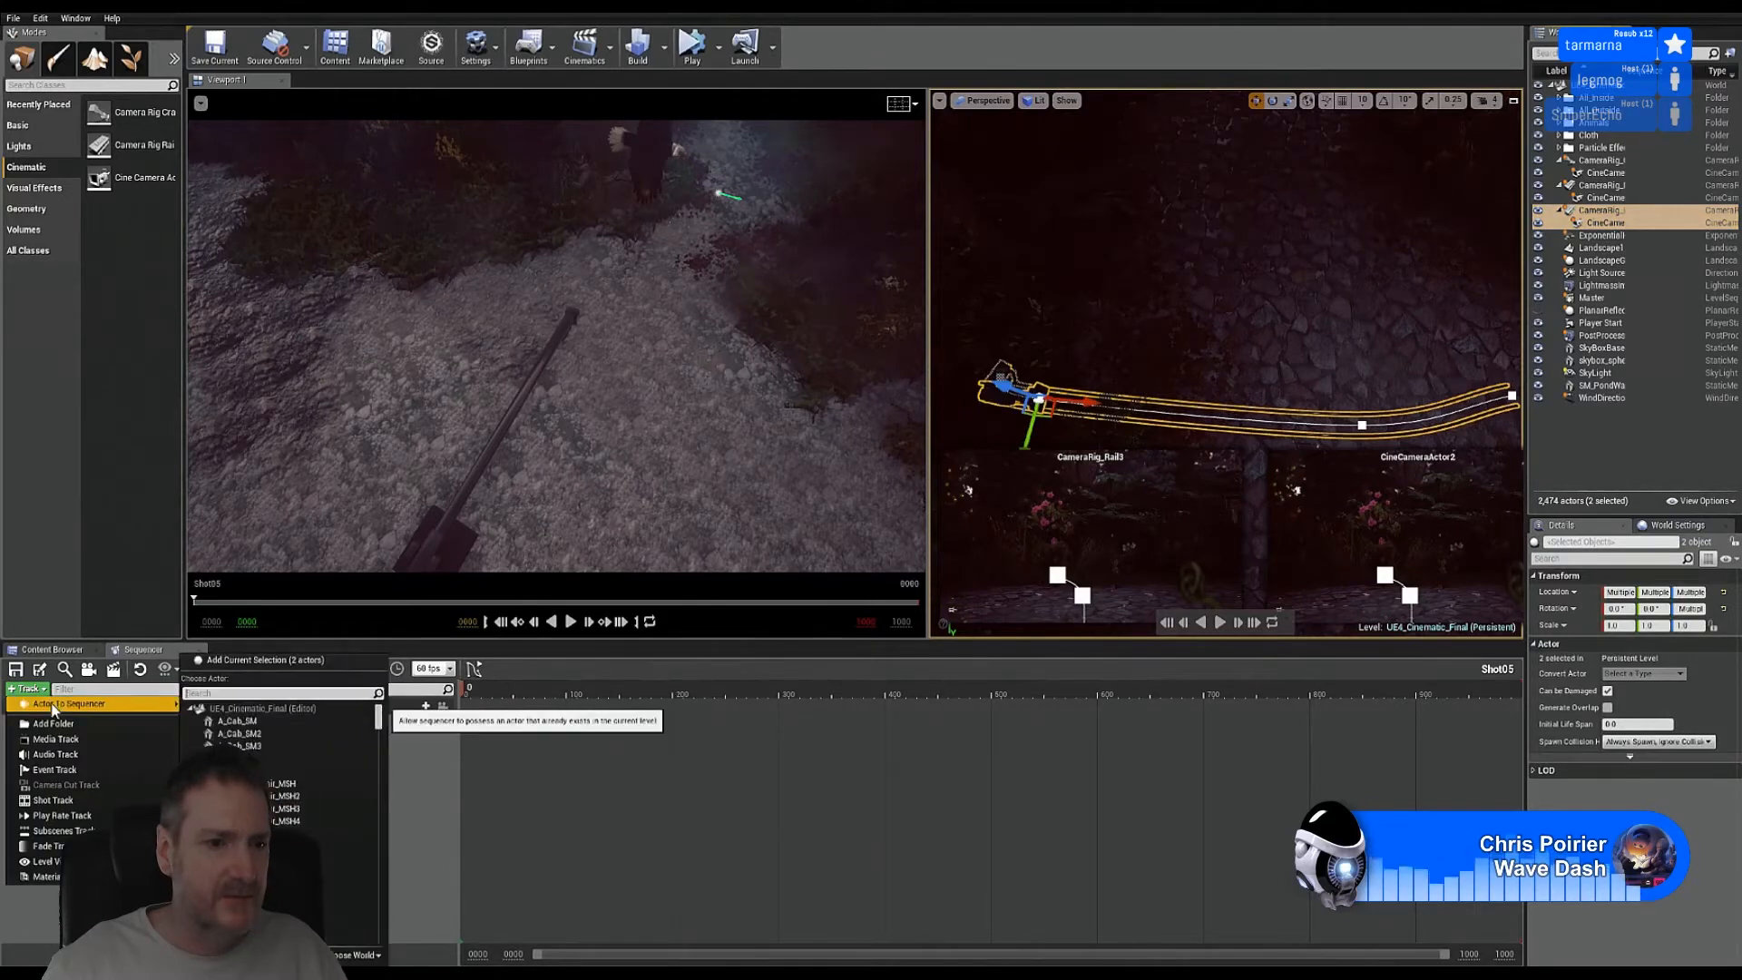
pyautogui.click(272, 661)
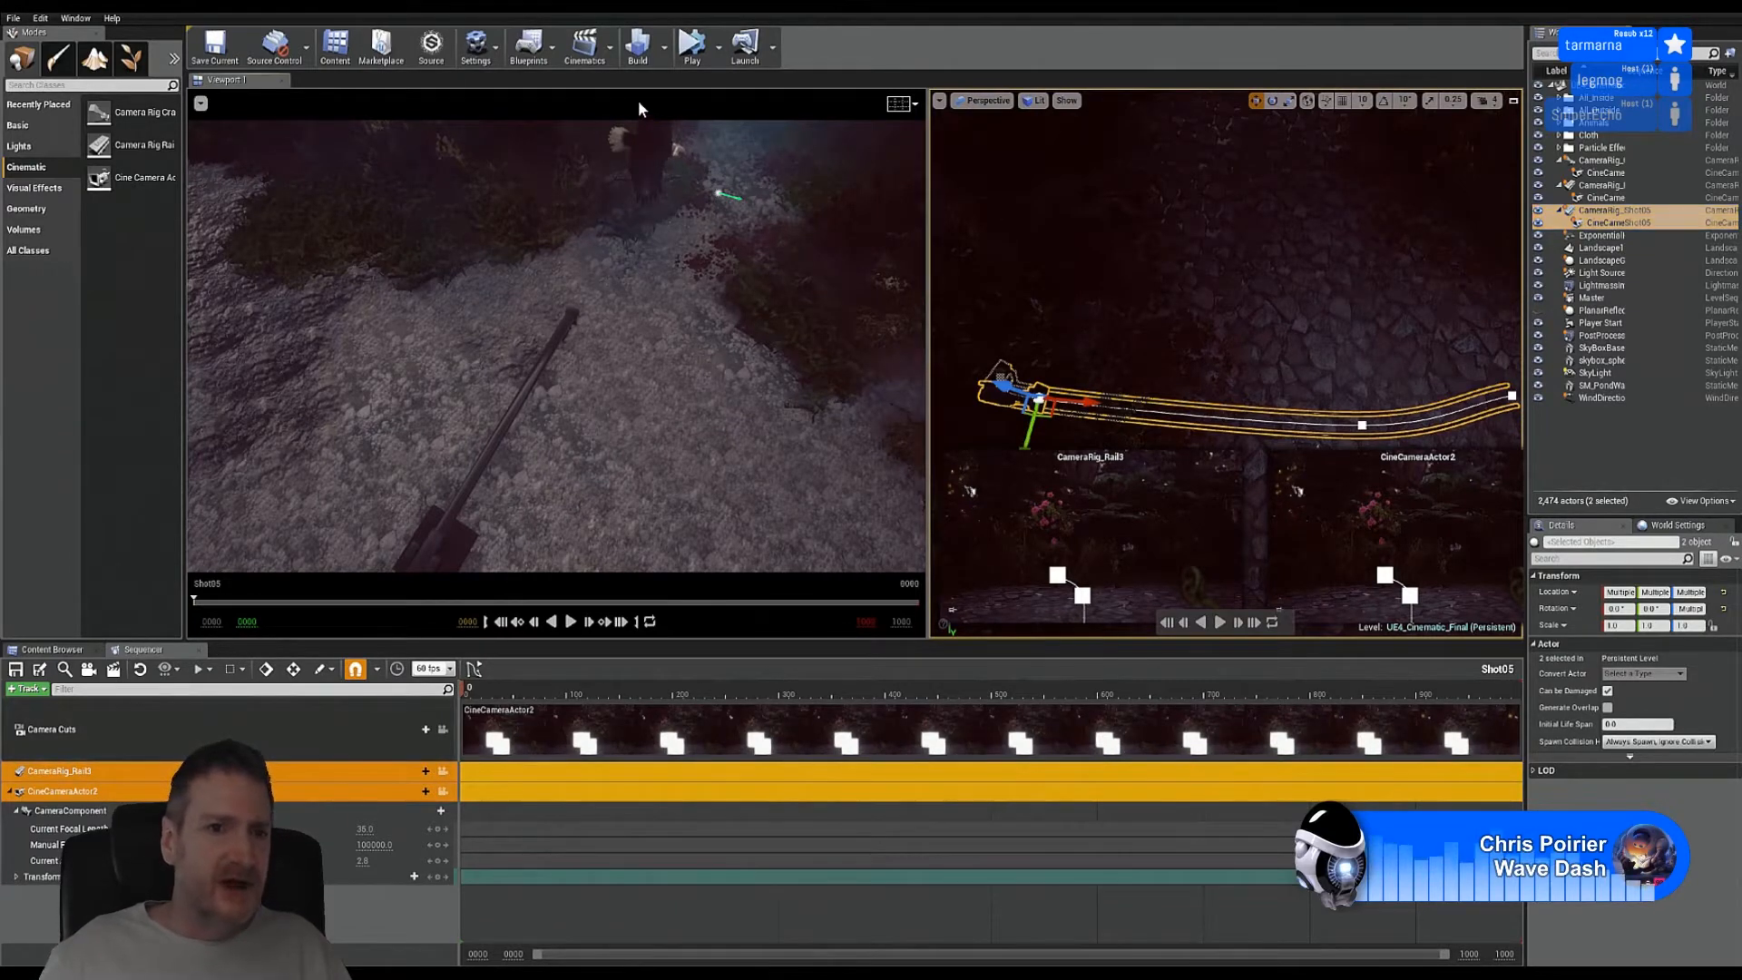
# Step: Add a camera cut bound to CineCameraActor2 and lock the viewport to the camera cuts
pyautogui.click(610, 190)
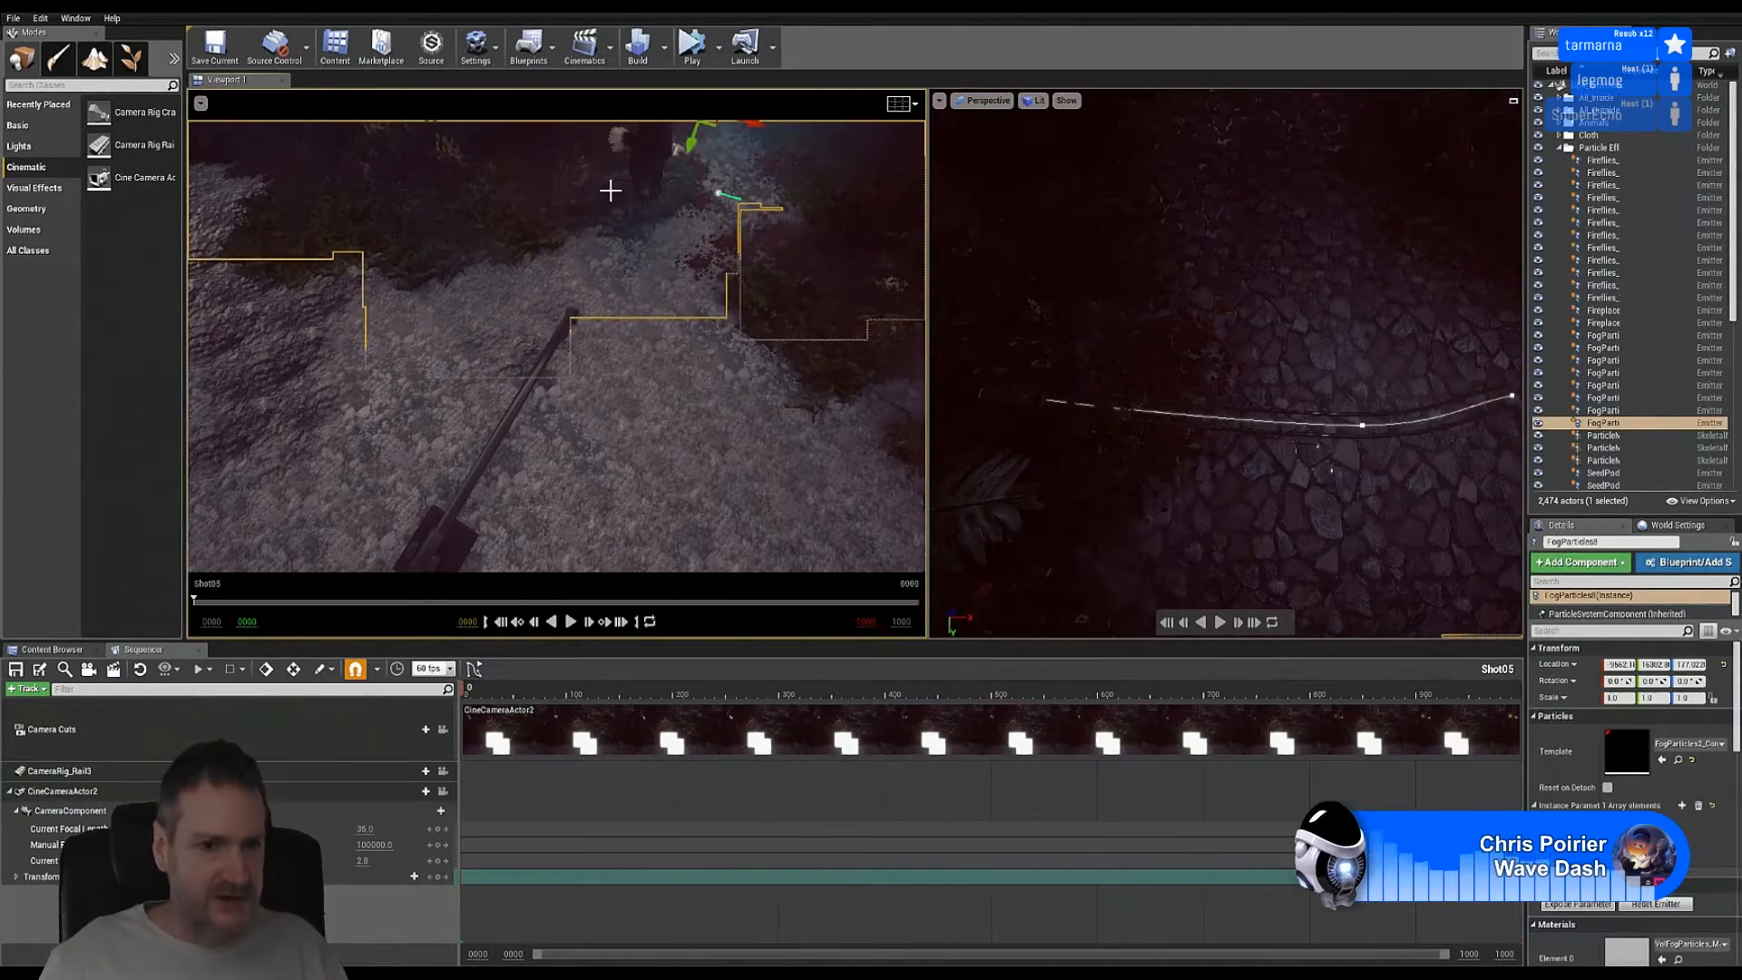
pyautogui.press('Escape')
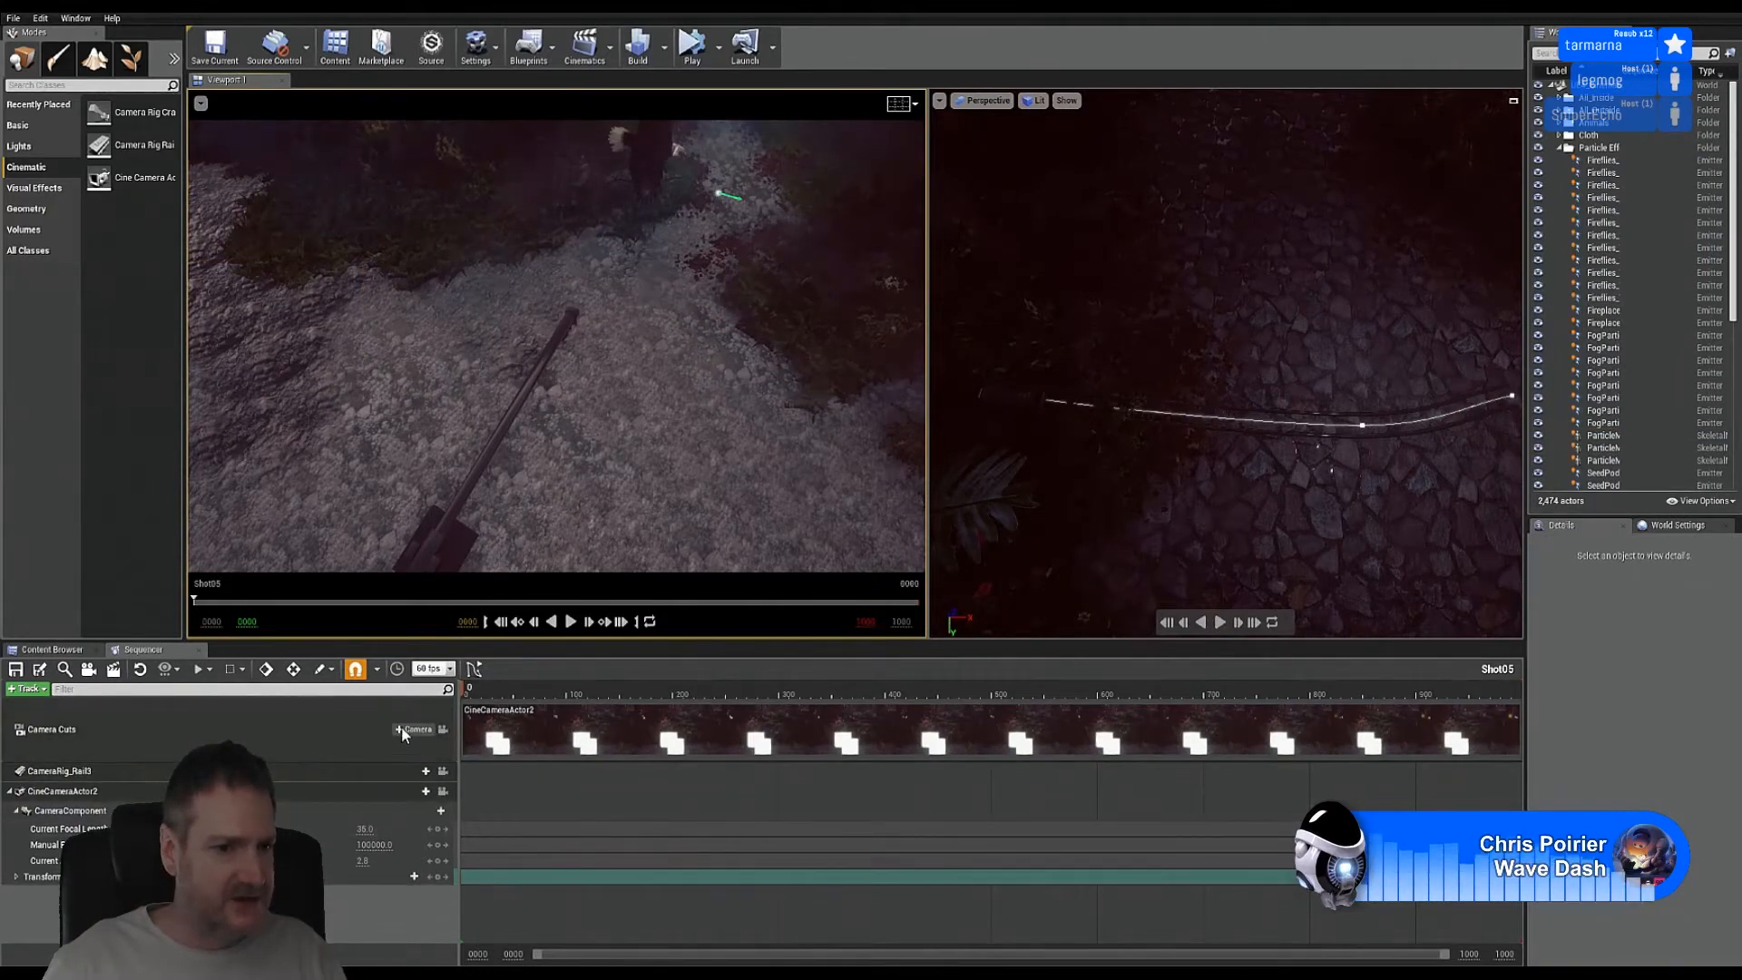
pyautogui.click(401, 728)
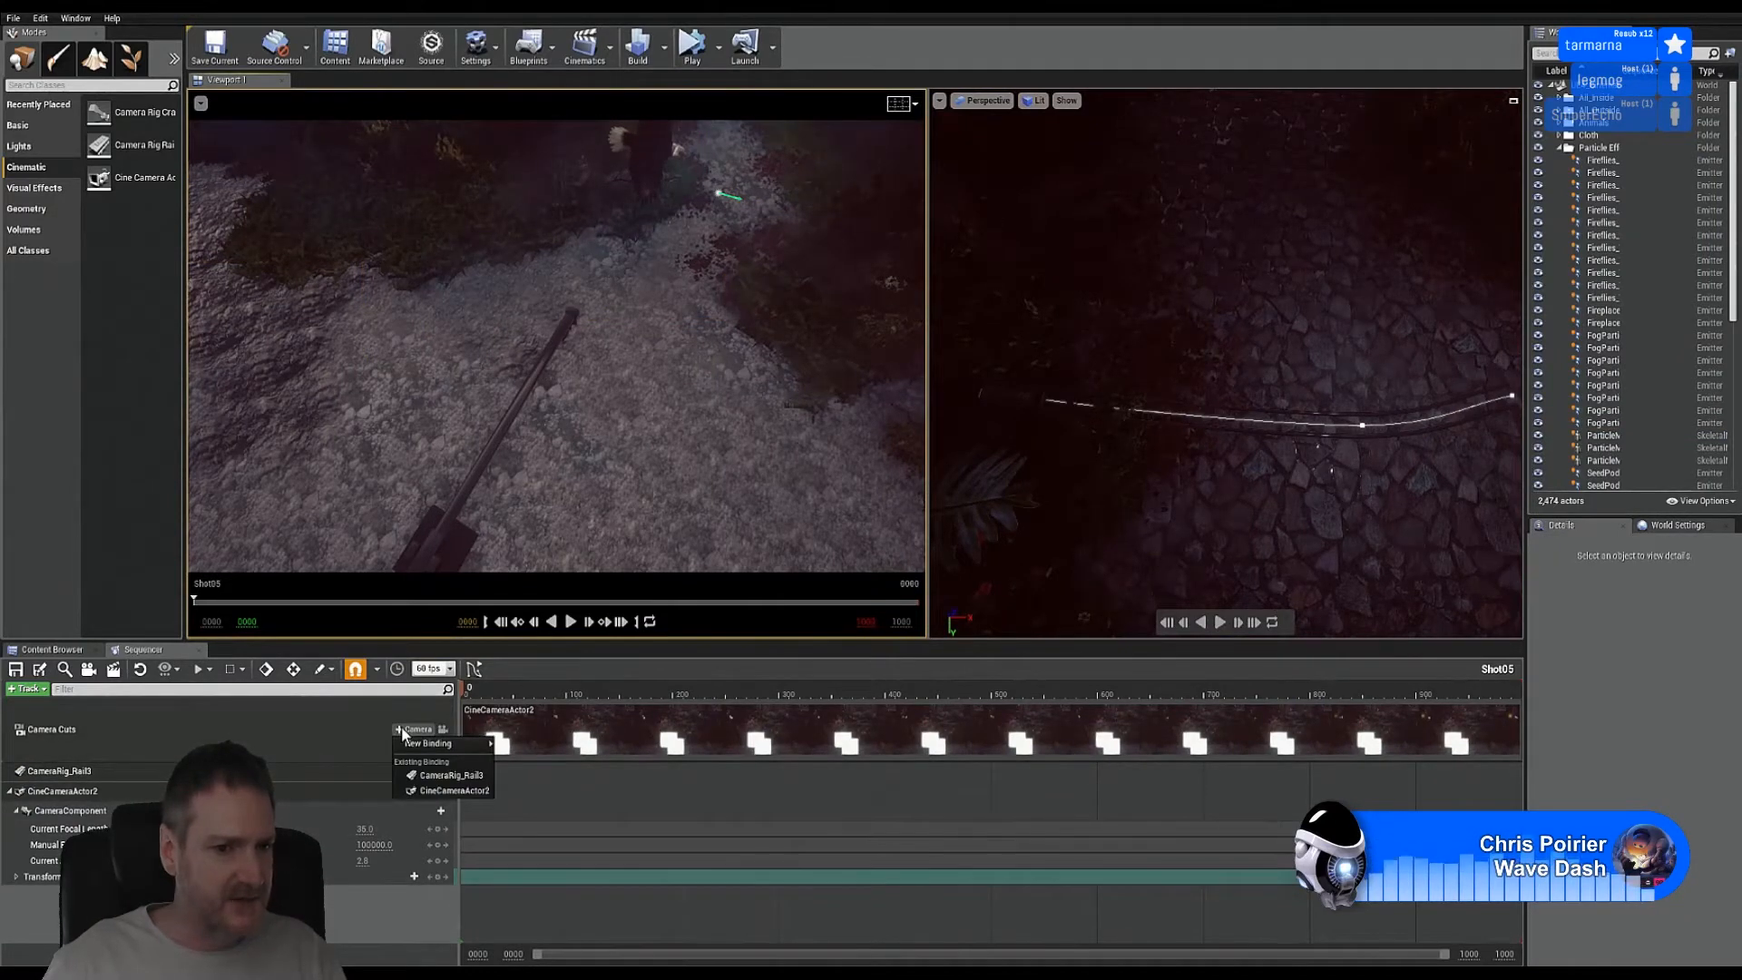
pyautogui.click(442, 793)
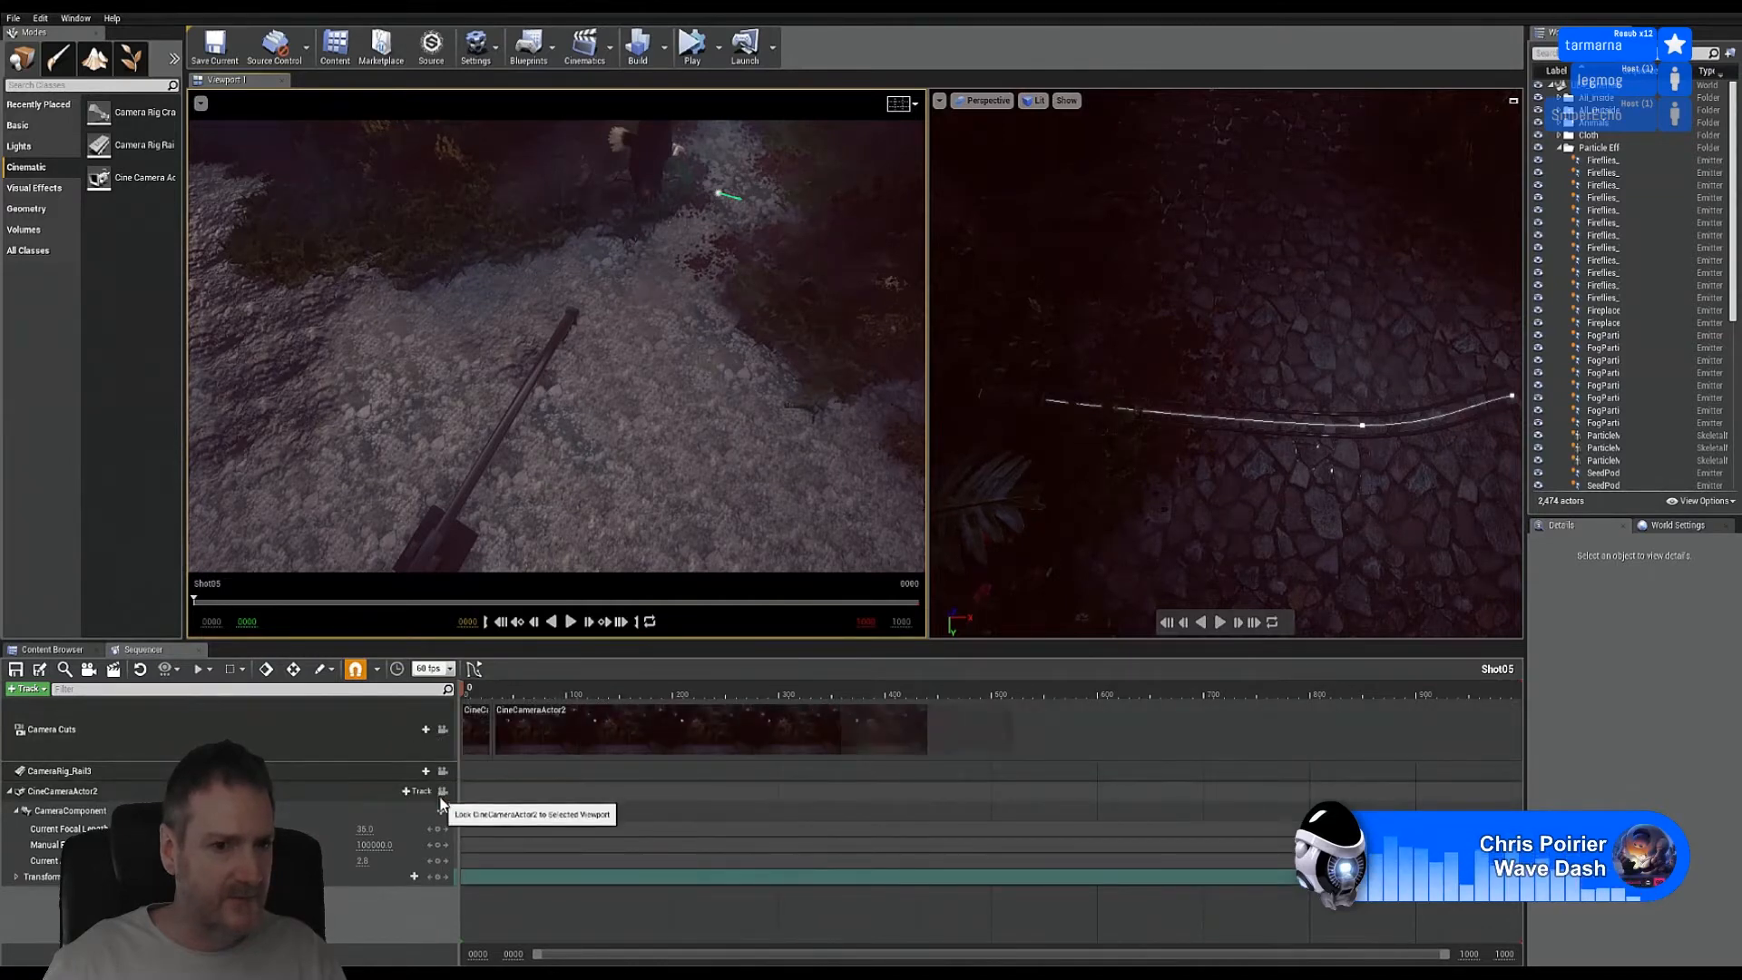
pyautogui.click(444, 731)
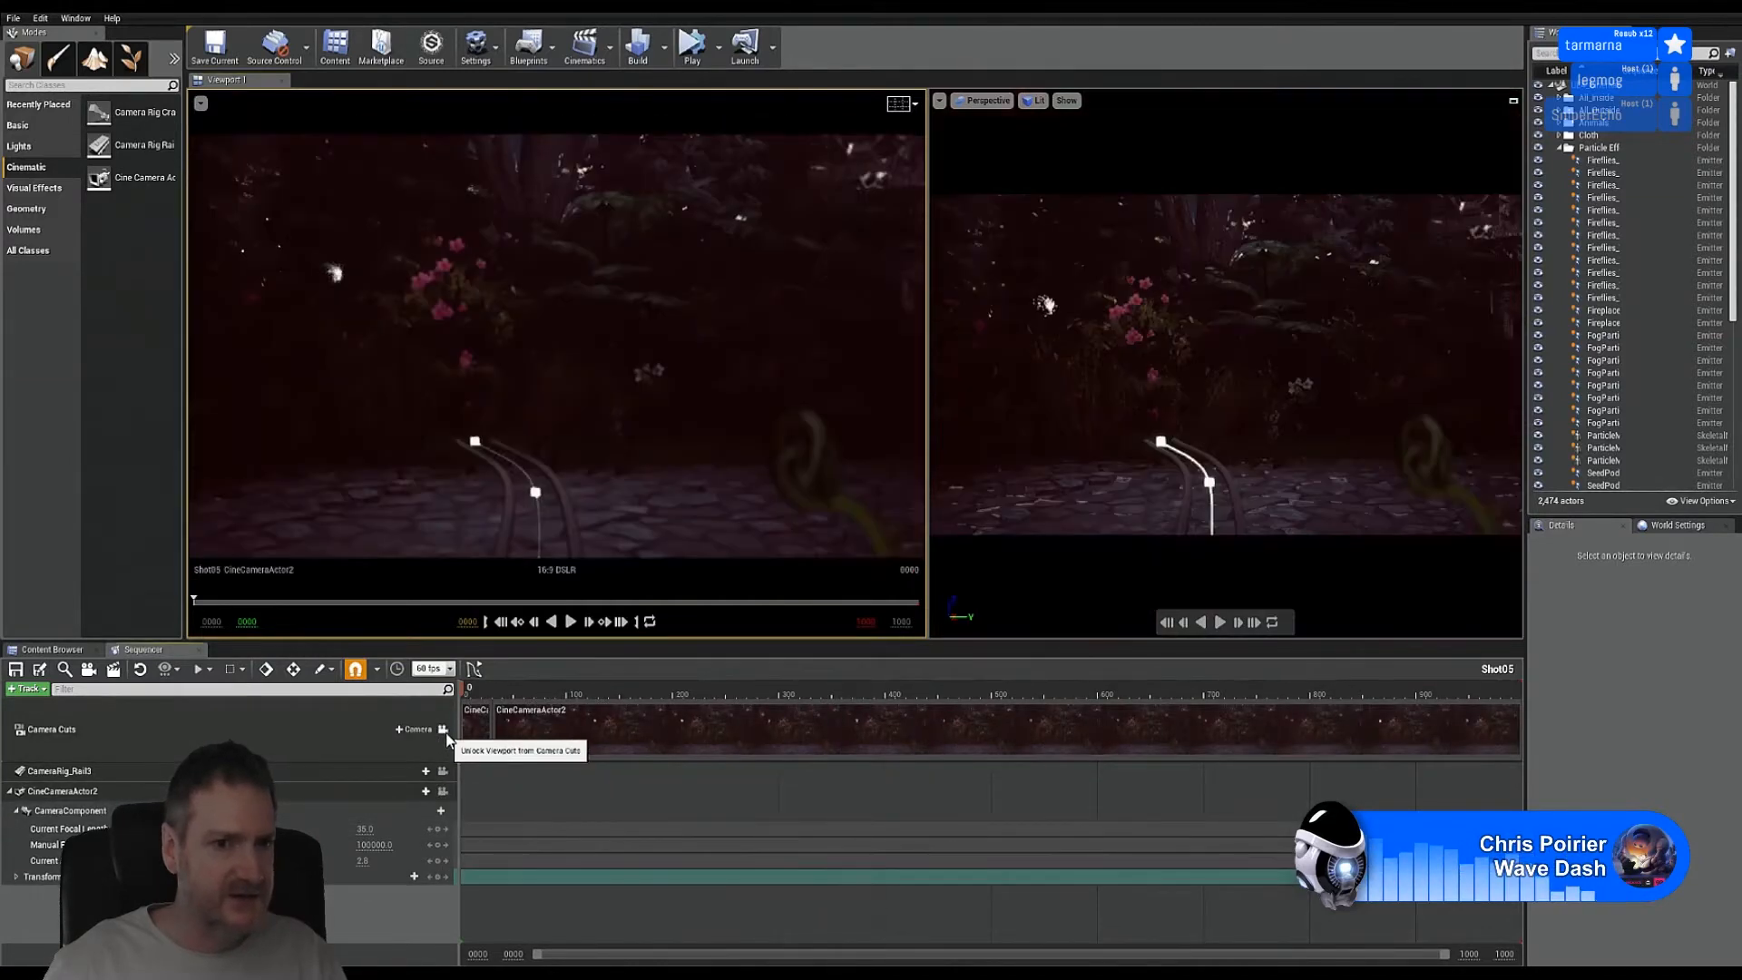
# Step: Collapse the Particle Effects folder and select CineCameraActor14 under the second camera rig to preview its view
pyautogui.click(1559, 147)
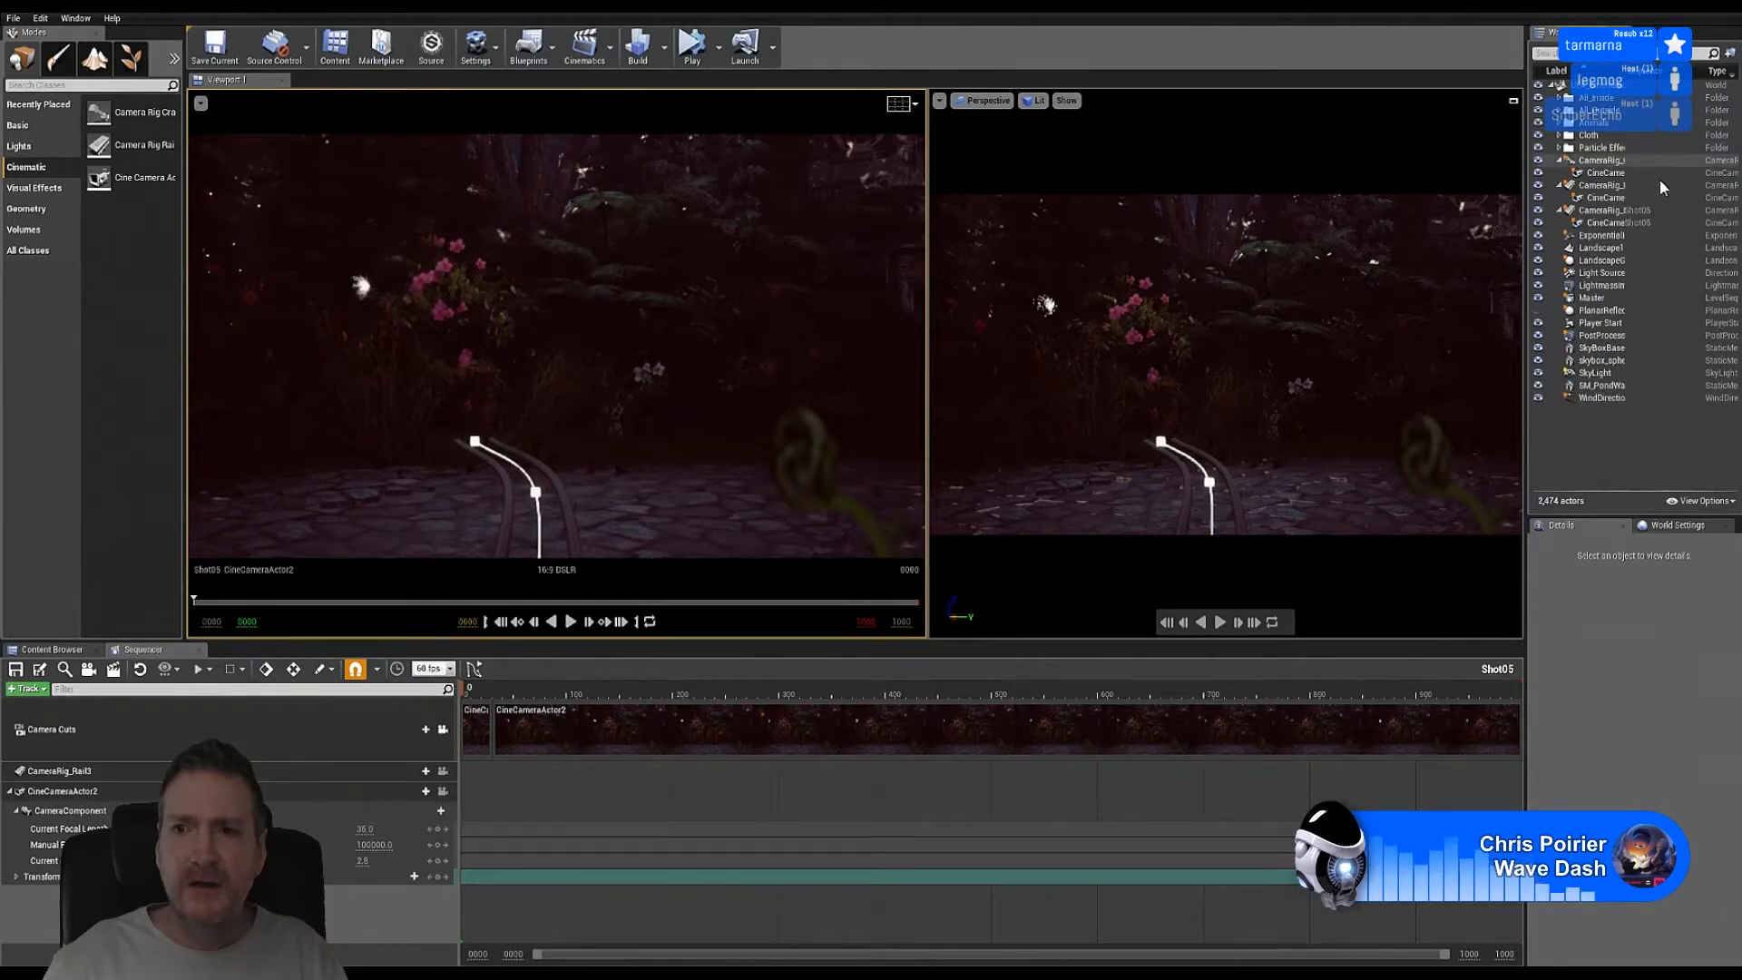
pyautogui.click(1608, 197)
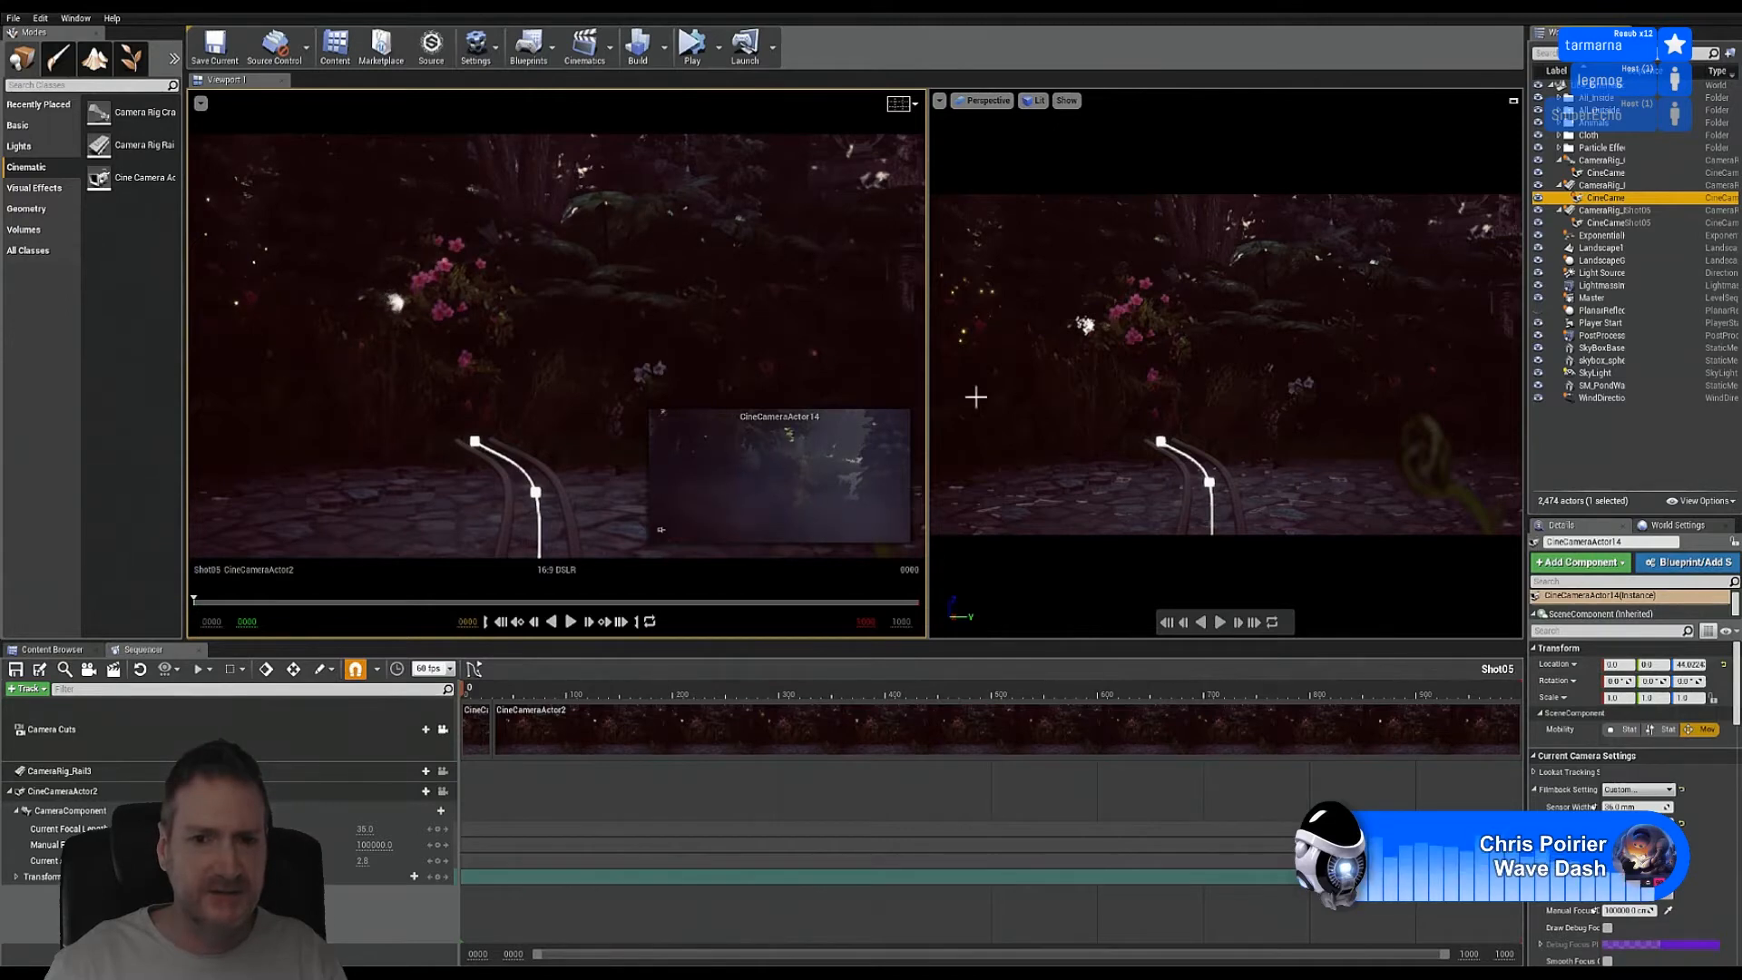
pyautogui.rightClick(557, 358)
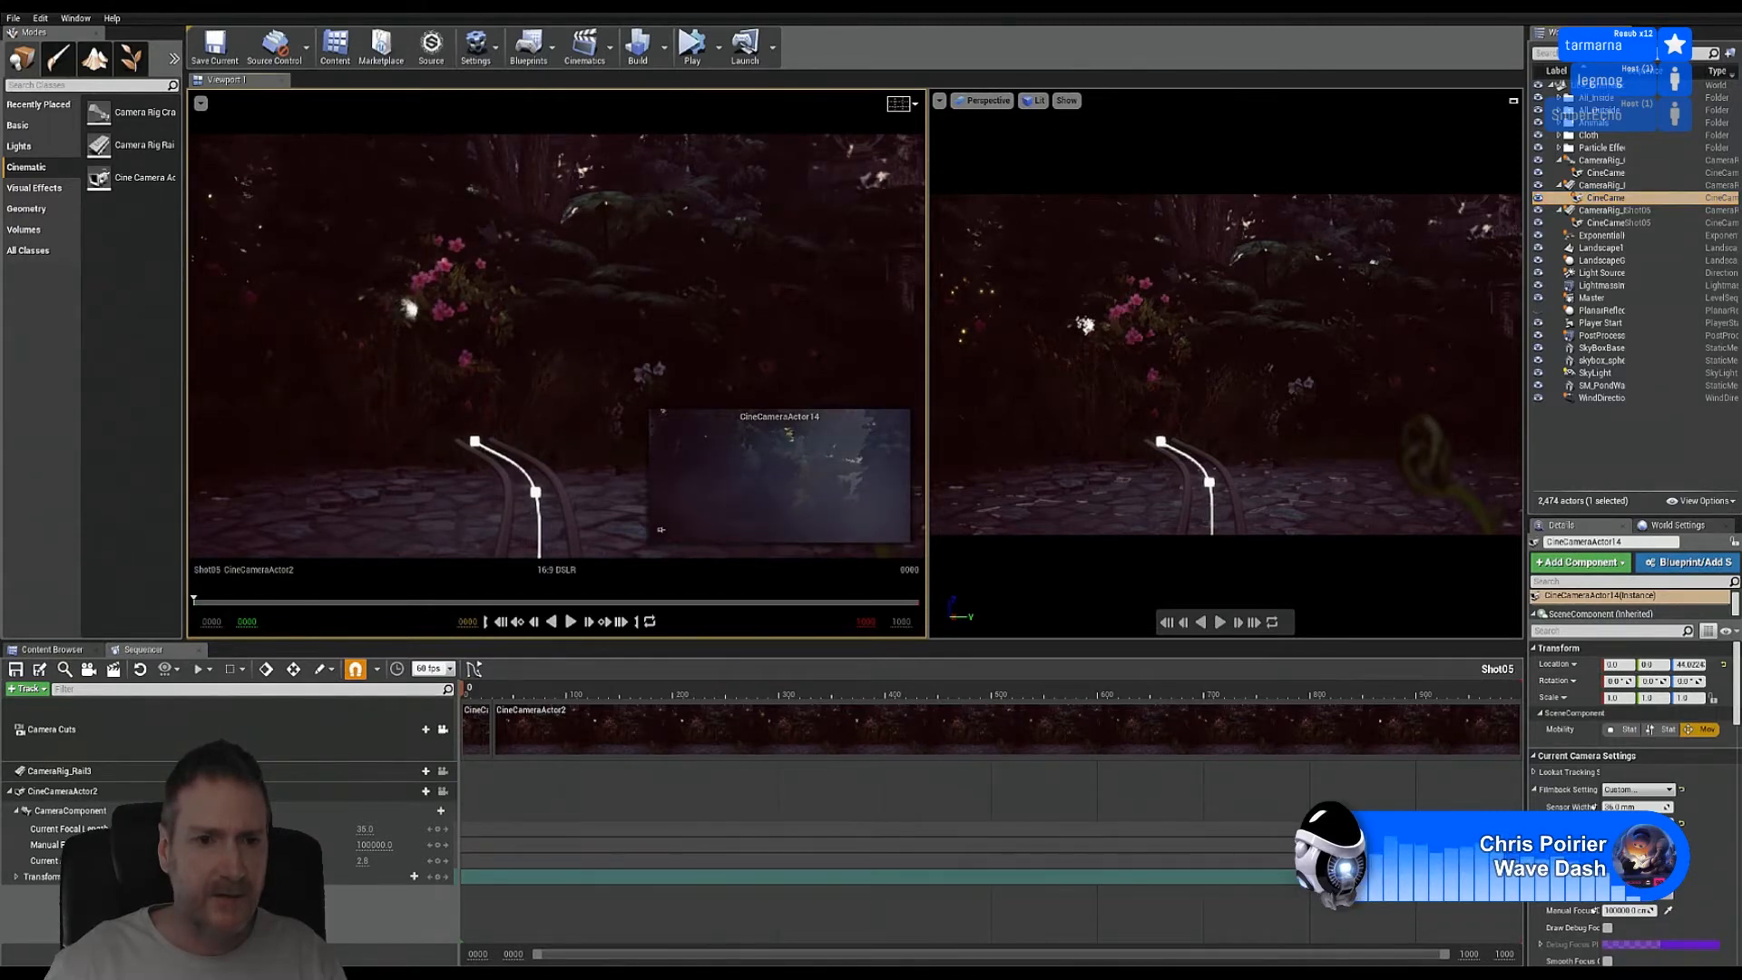
pyautogui.rightClick(1226, 363)
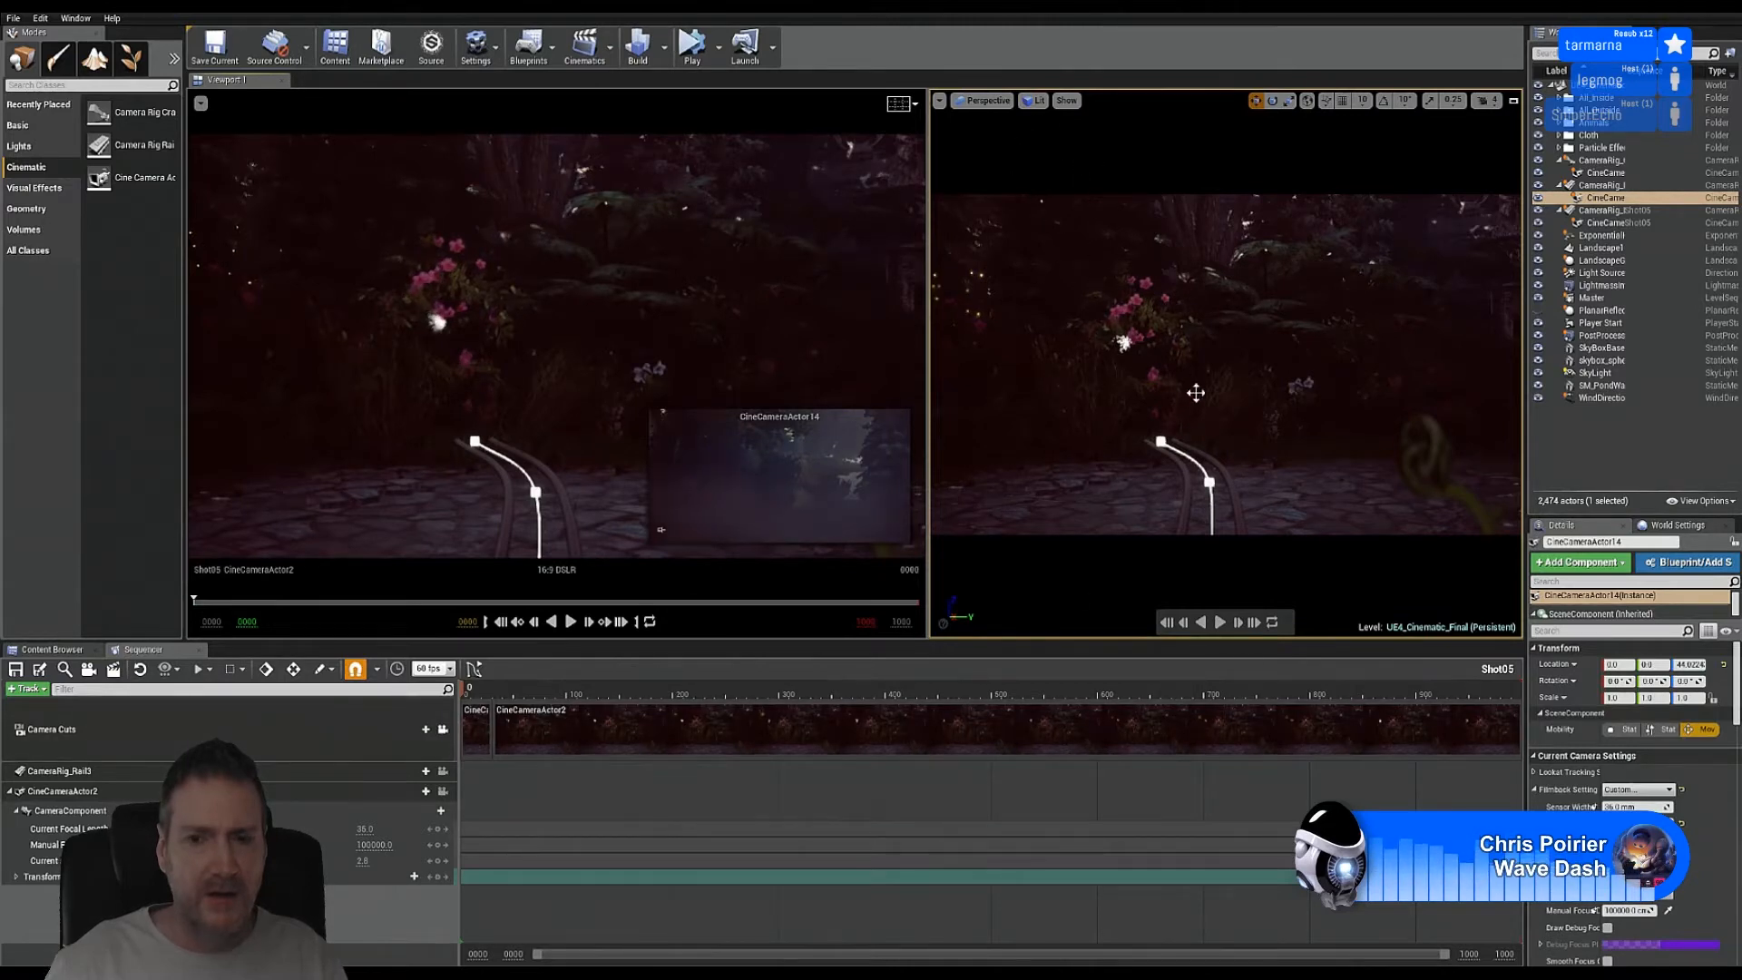
# Step: Unlock the viewport from the camera cuts and rotate CineCameraActor2 around its vertical axis, away from the rail's direction
pyautogui.click(442, 731)
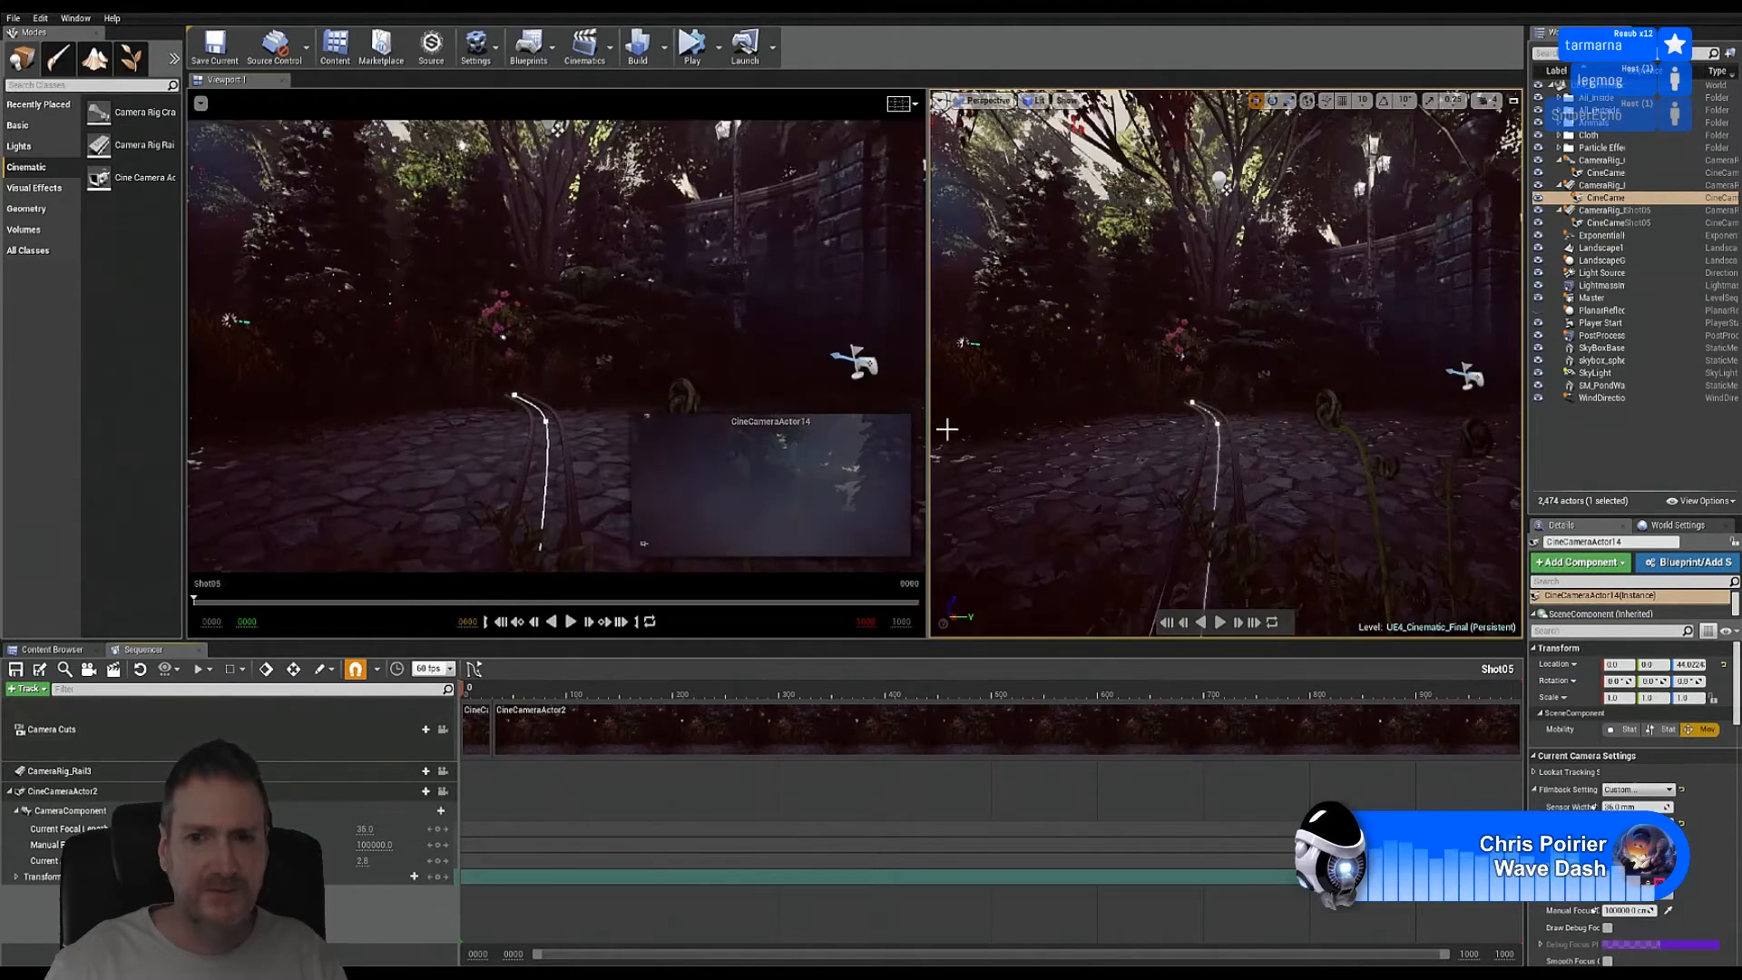
pyautogui.moveTo(1063, 343); pyautogui.dragTo(1284, 386, button='right')
pyautogui.press('w')
pyautogui.press('a')
pyautogui.press('w')
pyautogui.press('s')
pyautogui.press('d')
pyautogui.press('w')
pyautogui.press('w')
pyautogui.press('w')
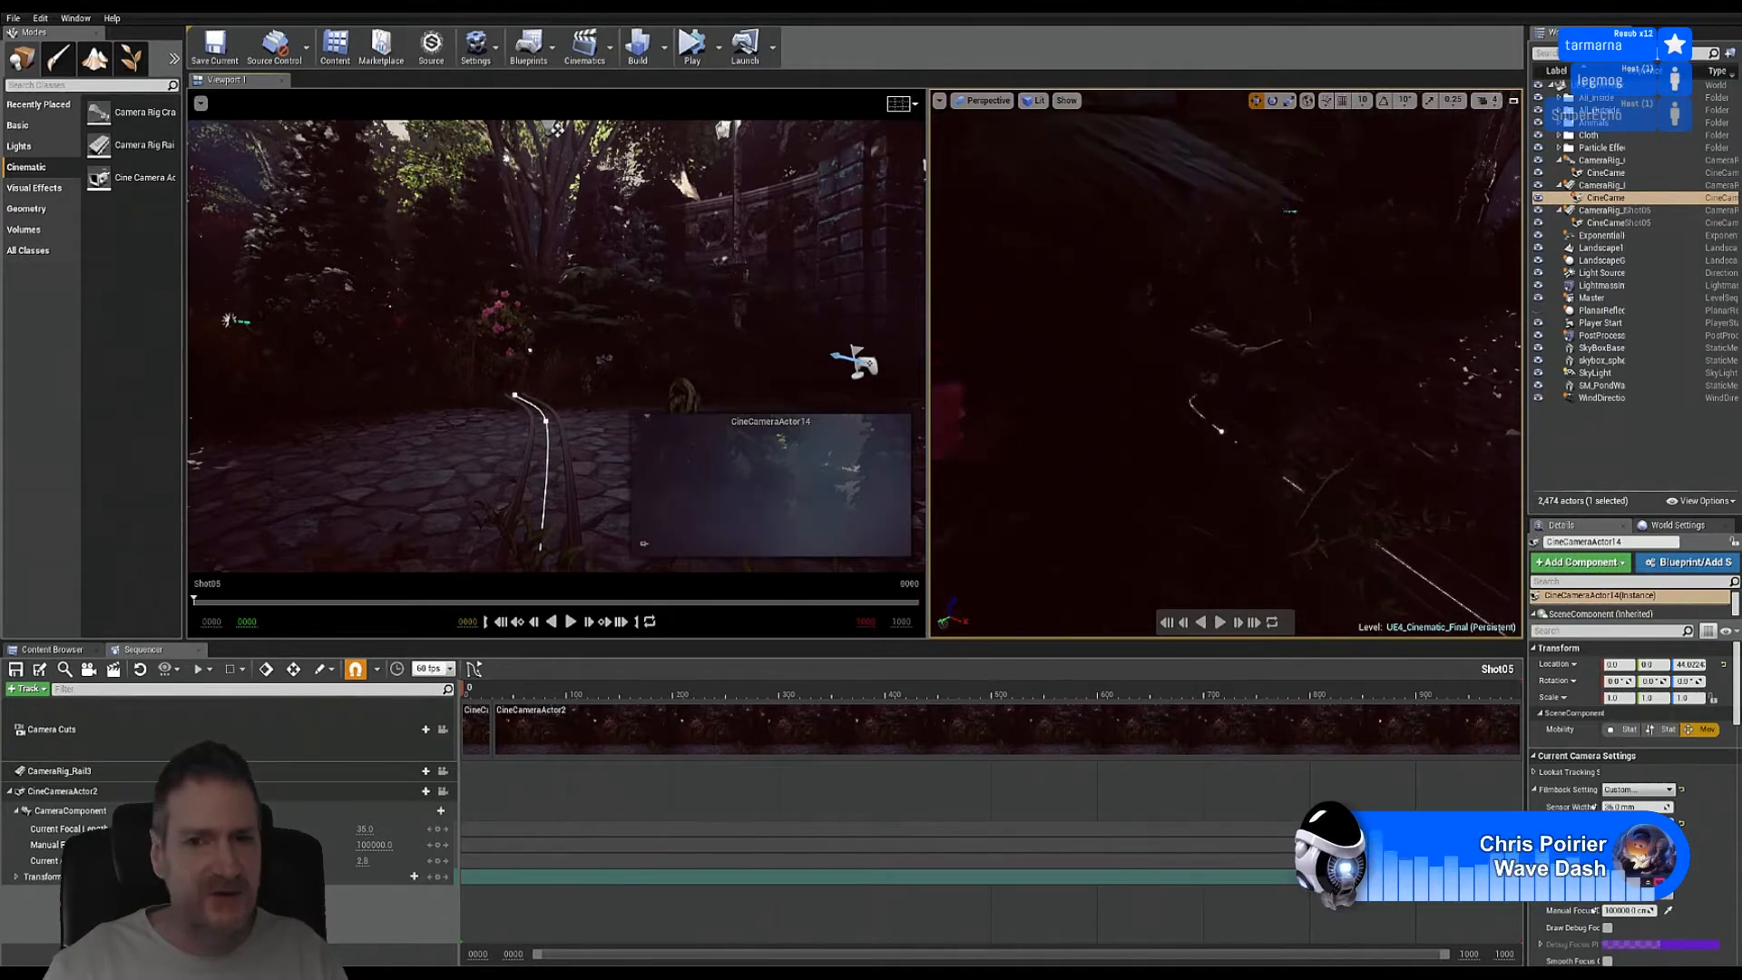
pyautogui.click(1229, 350)
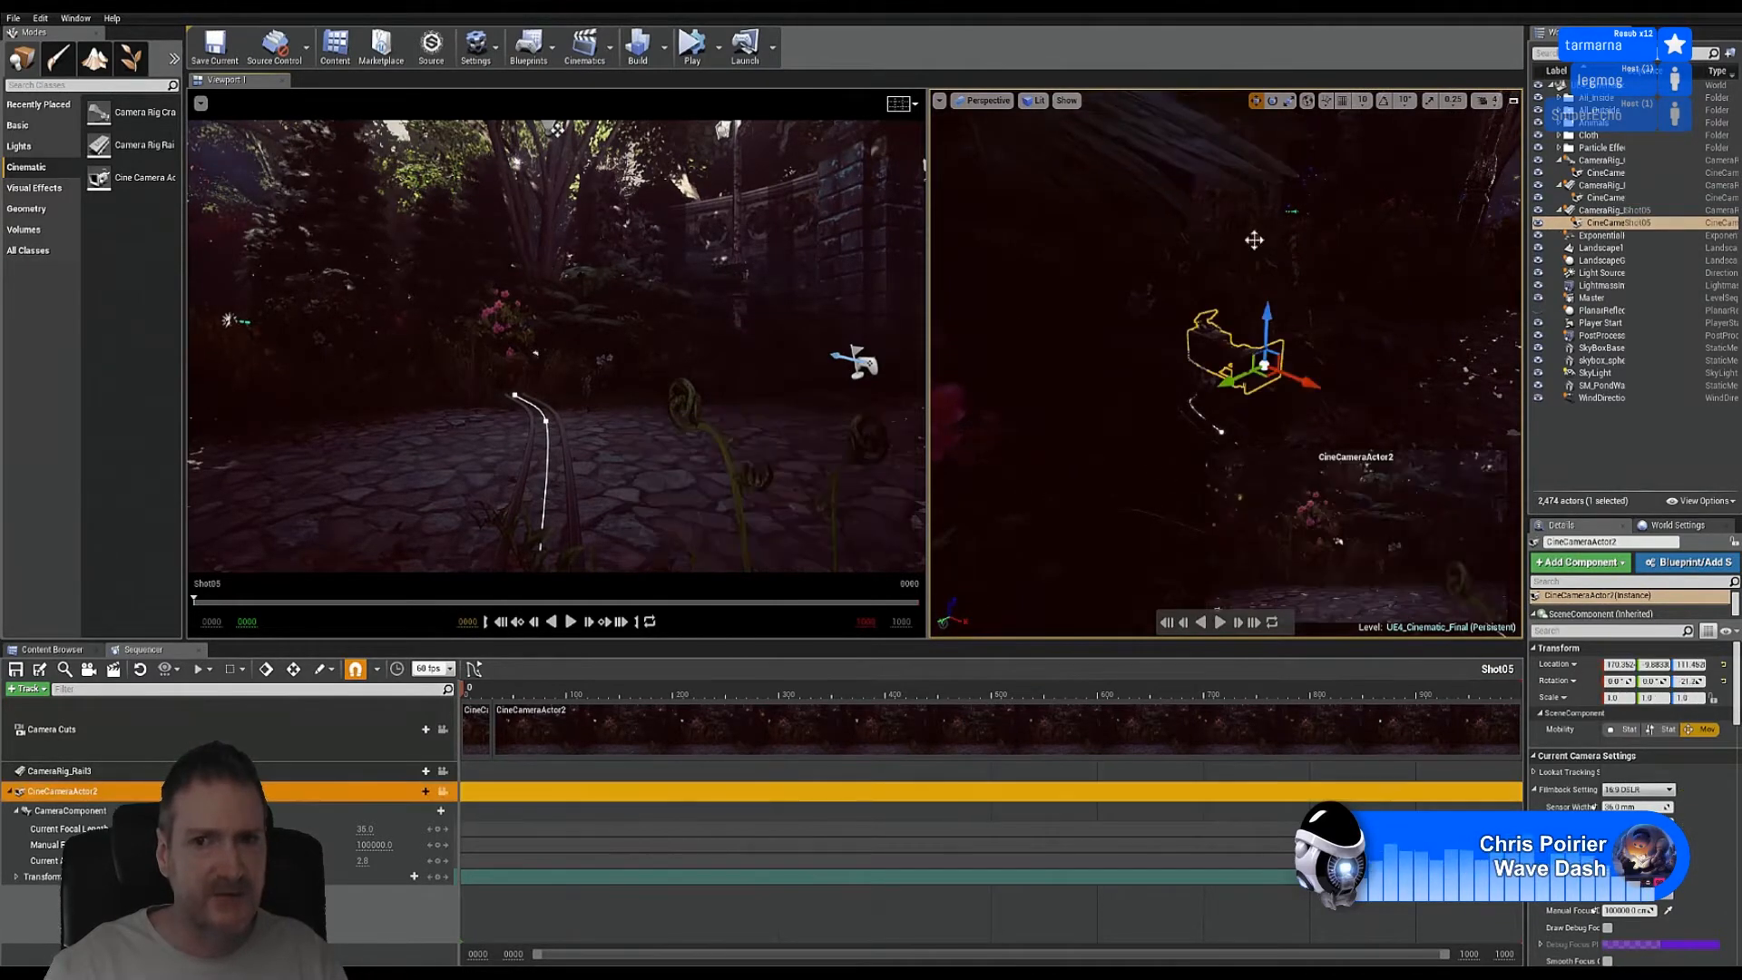
pyautogui.click(1273, 100)
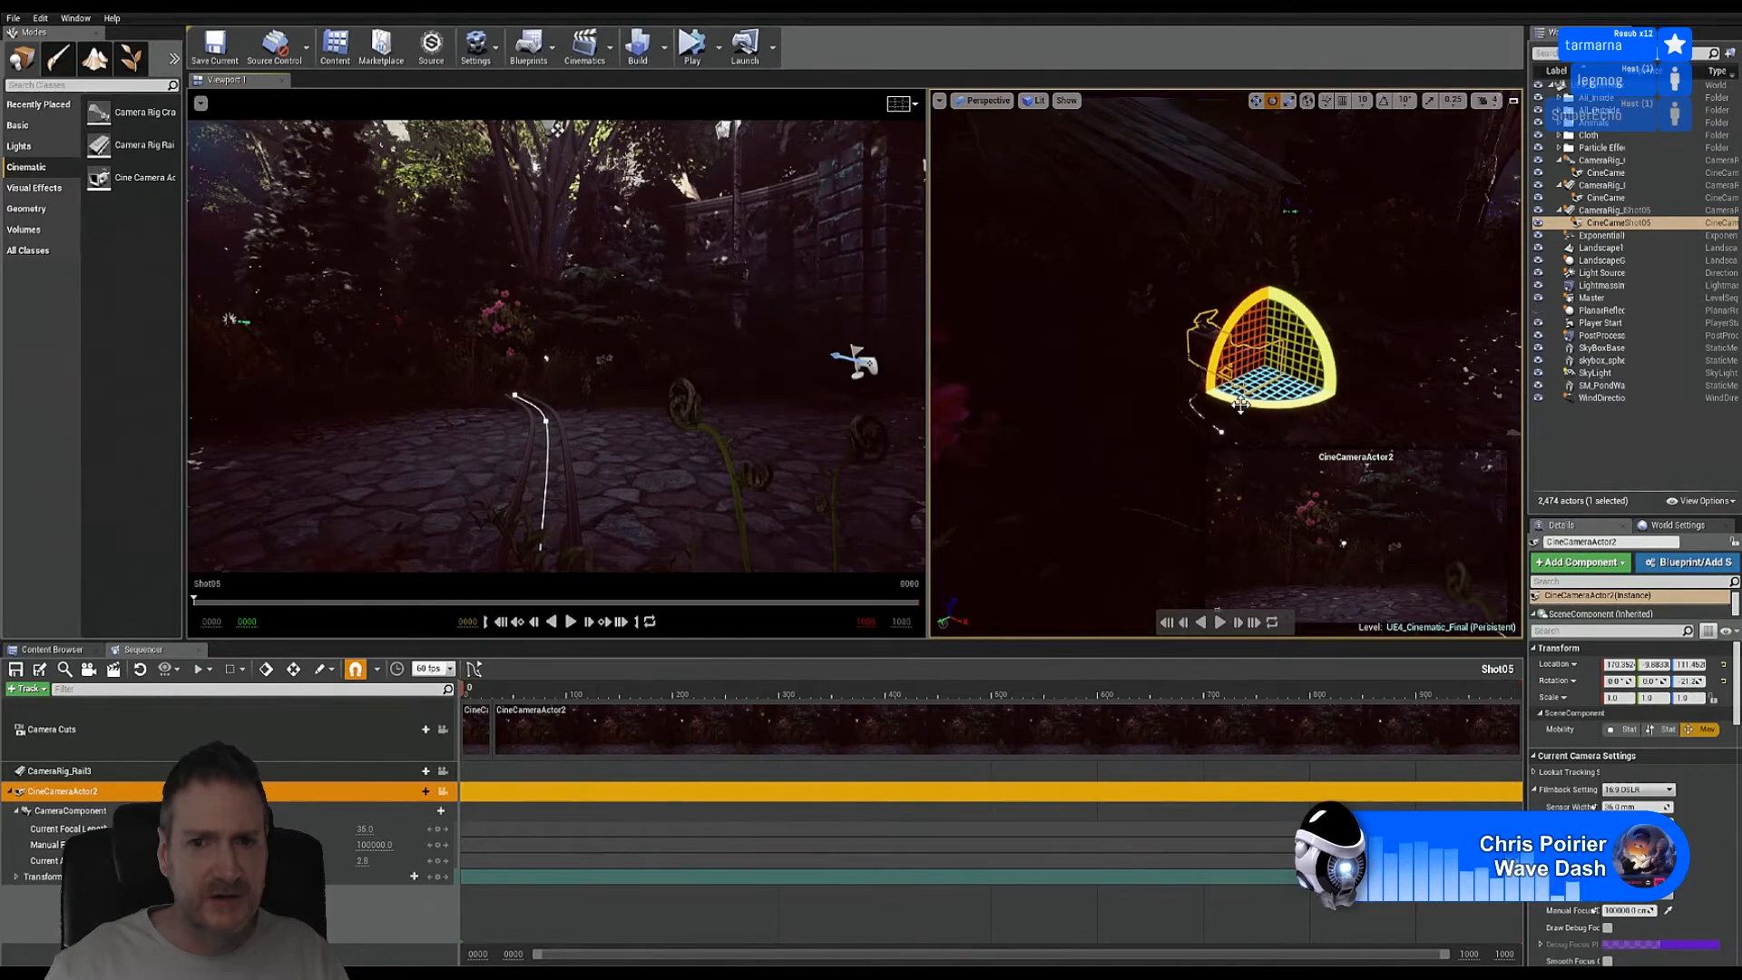
pyautogui.moveTo(1247, 403); pyautogui.dragTo(1361, 397)
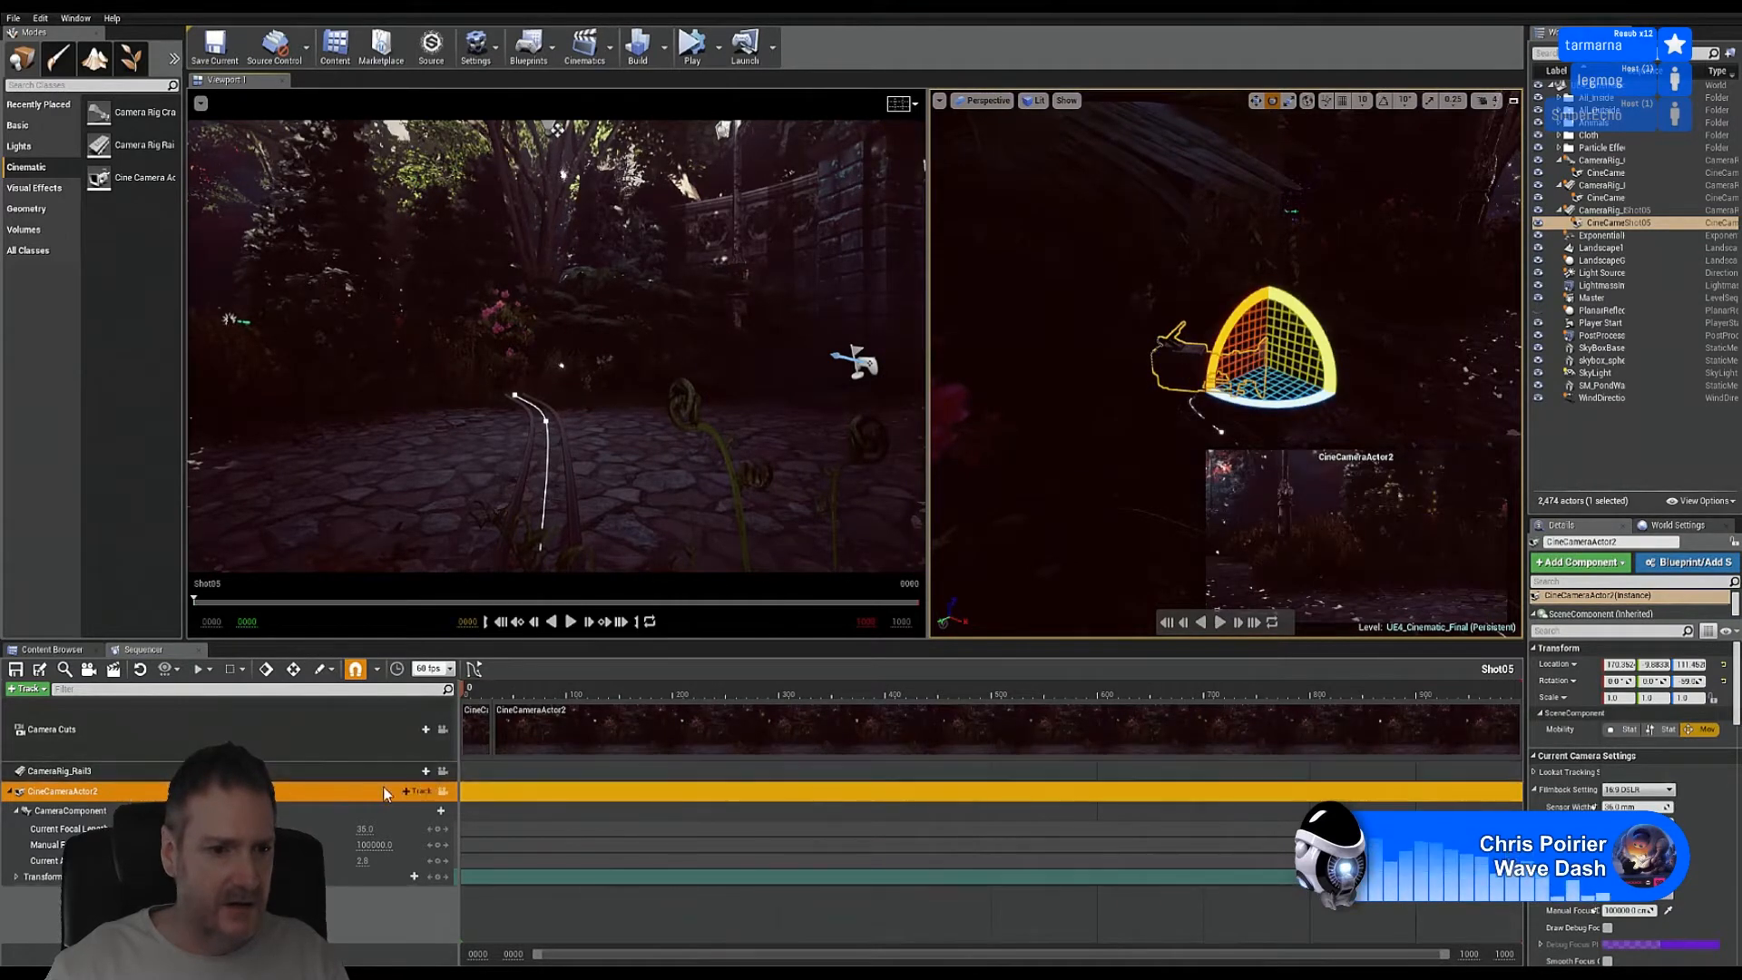
# Step: Clear the accidental tree selection and pilot CineCameraActor2 in the cinematic viewport
pyautogui.moveTo(549, 200); pyautogui.dragTo(550, 199, button='right')
pyautogui.click(550, 200)
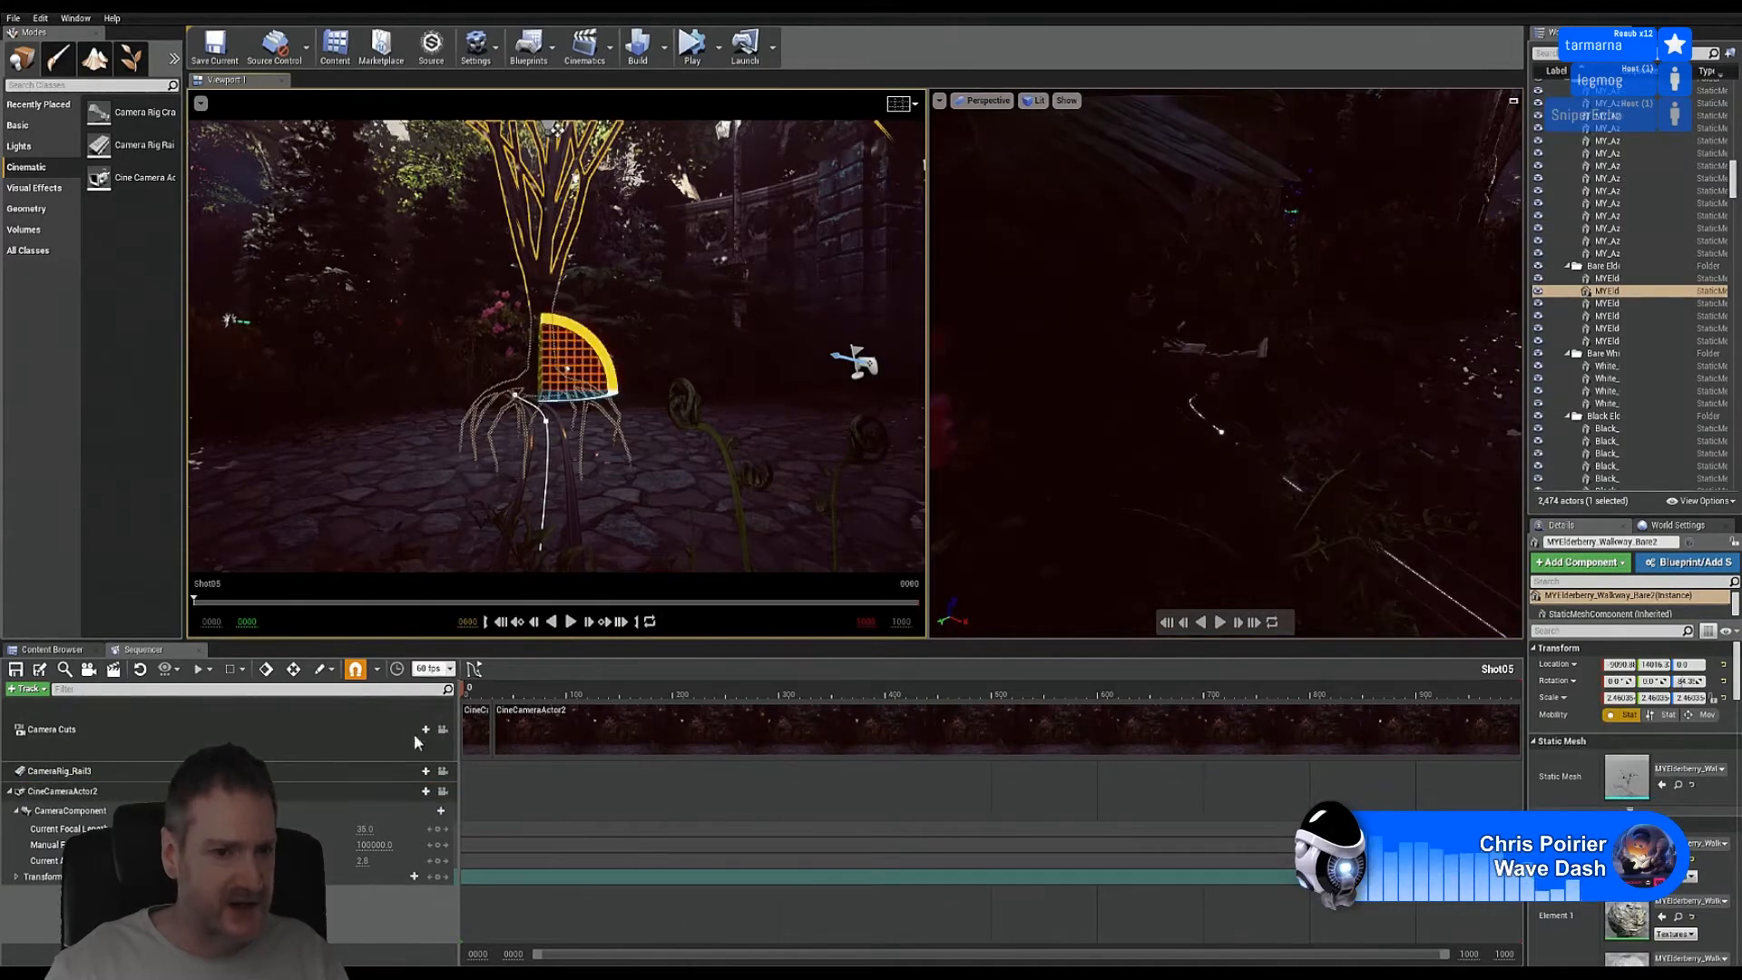
pyautogui.press('Escape')
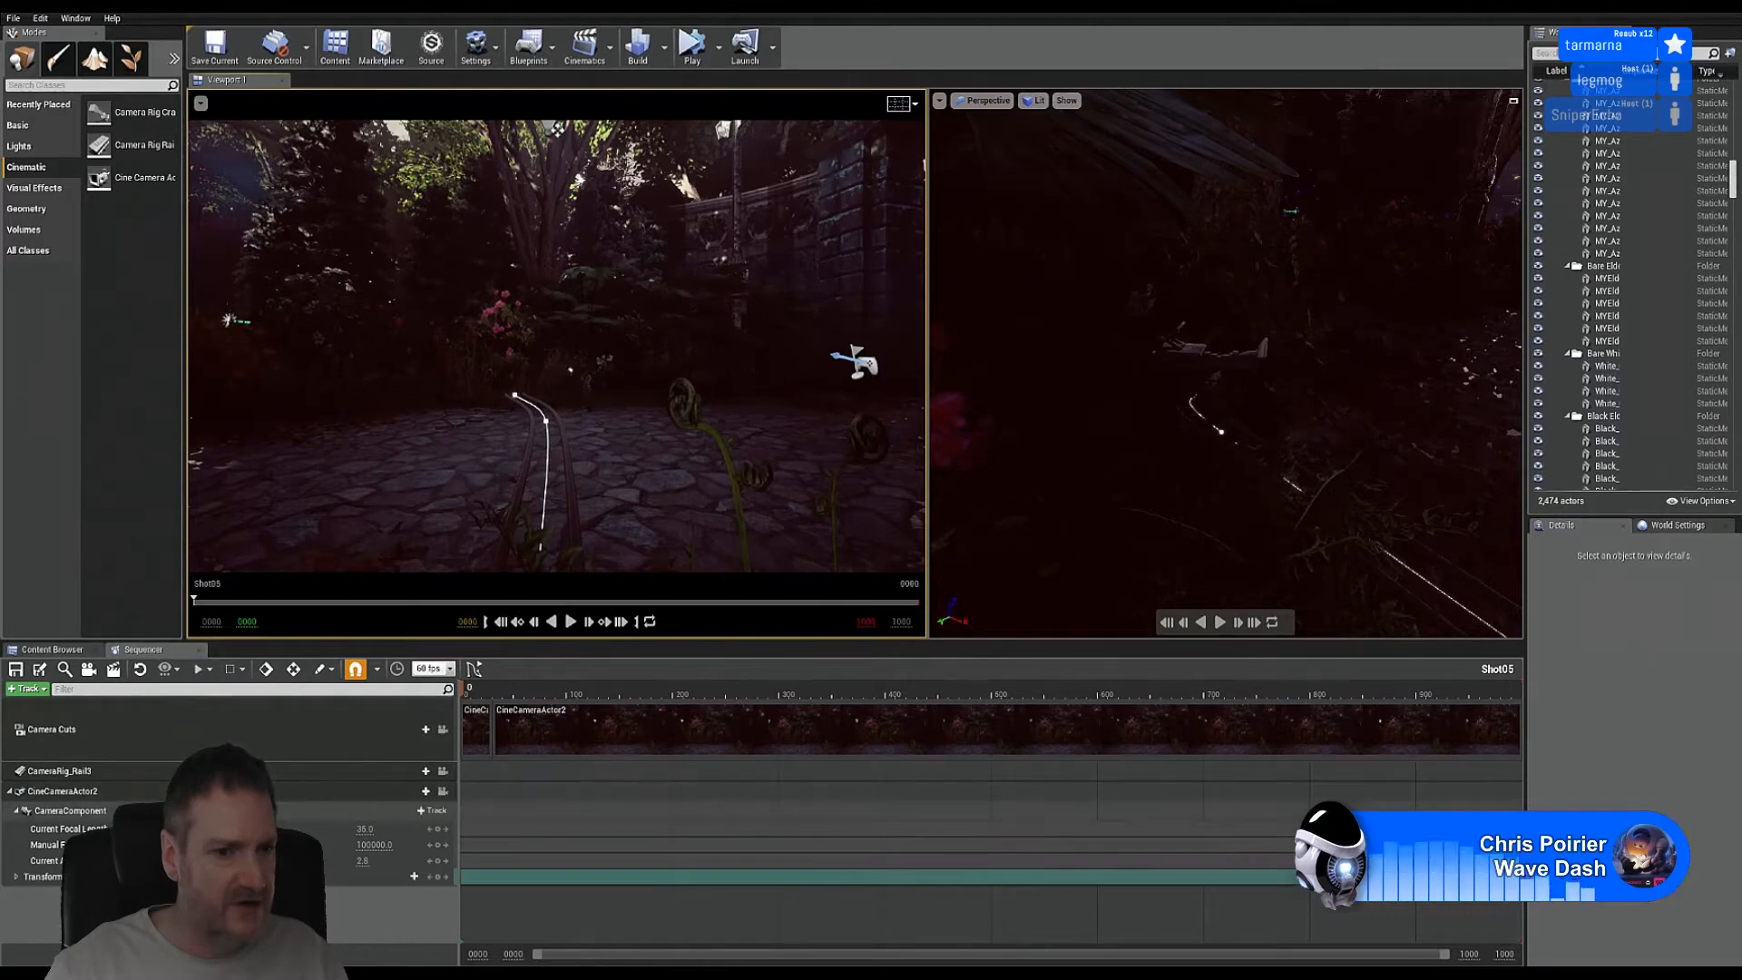
pyautogui.click(443, 791)
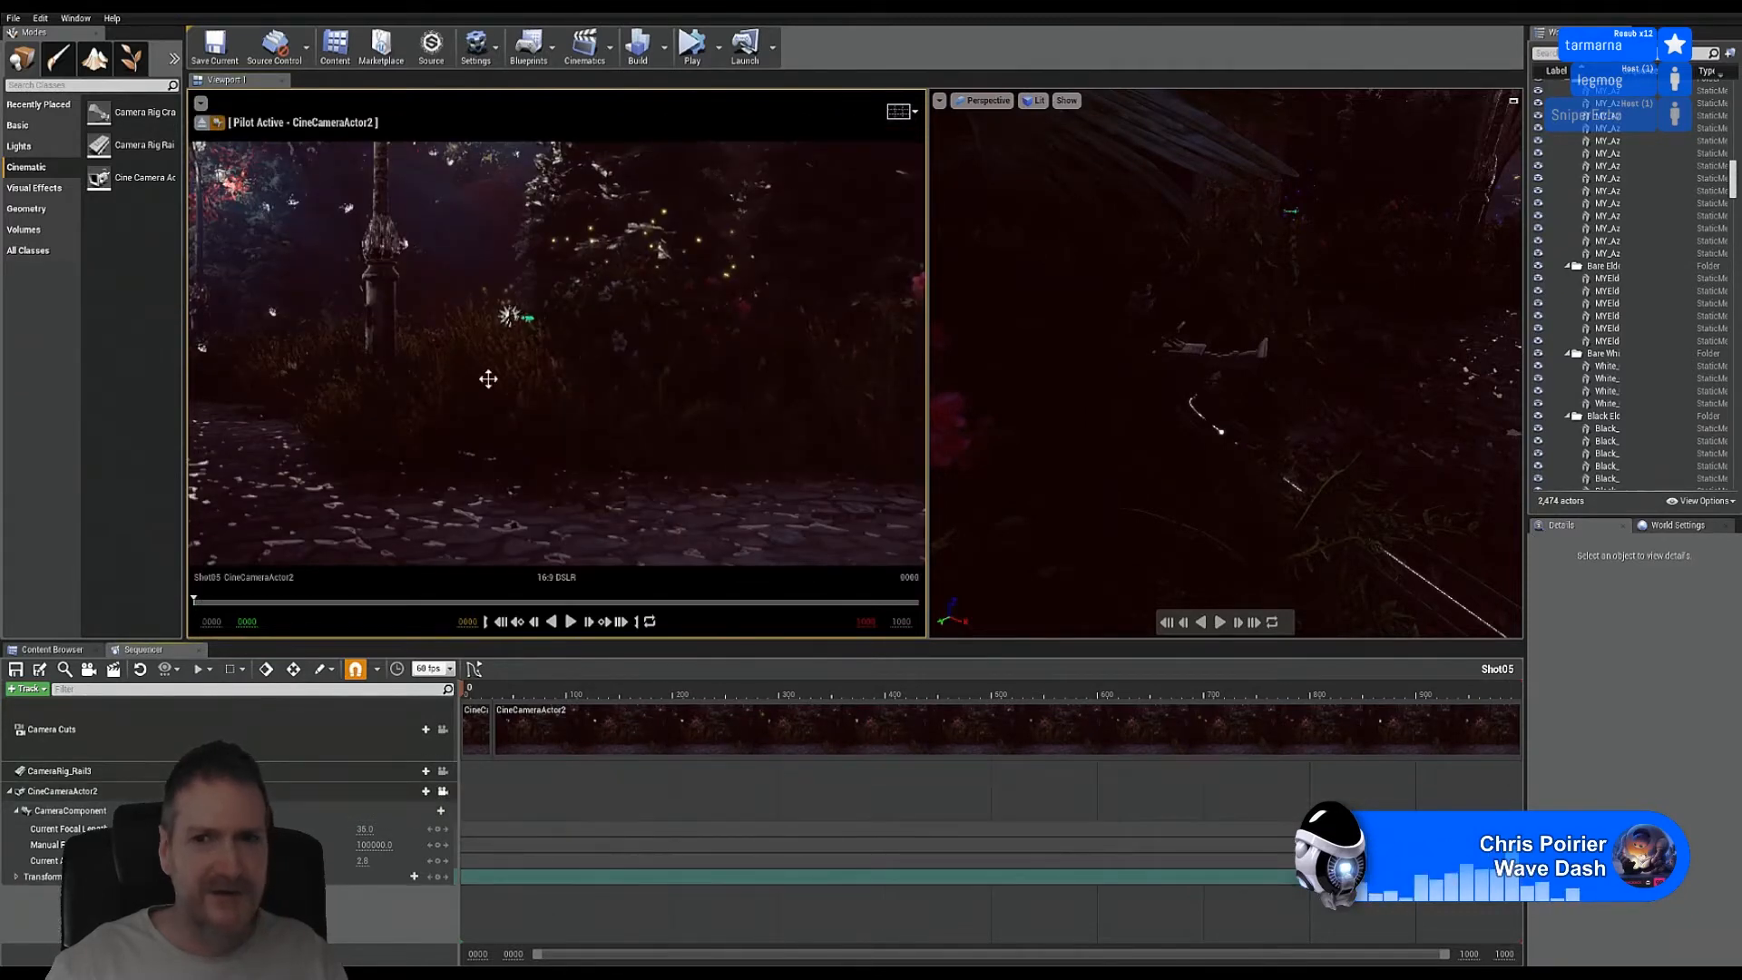
# Step: Try to rotate CineCameraActor2 around its vertical axis from the perspective viewport
pyautogui.click(1206, 359)
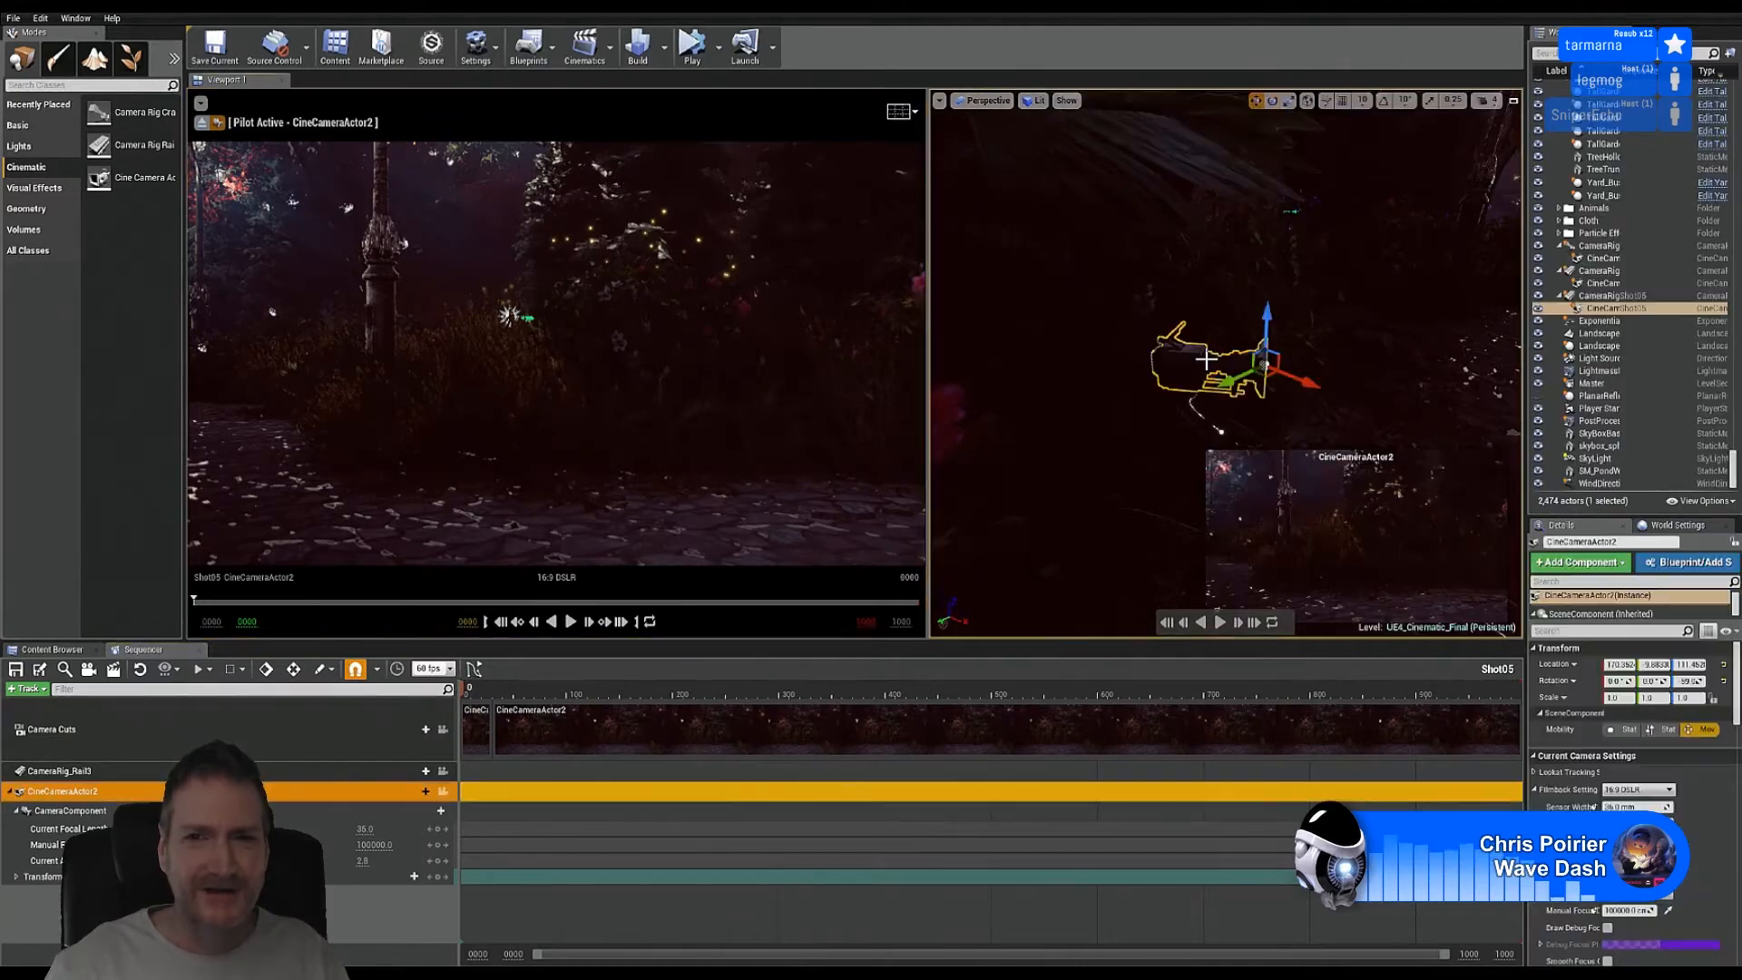
pyautogui.click(1272, 100)
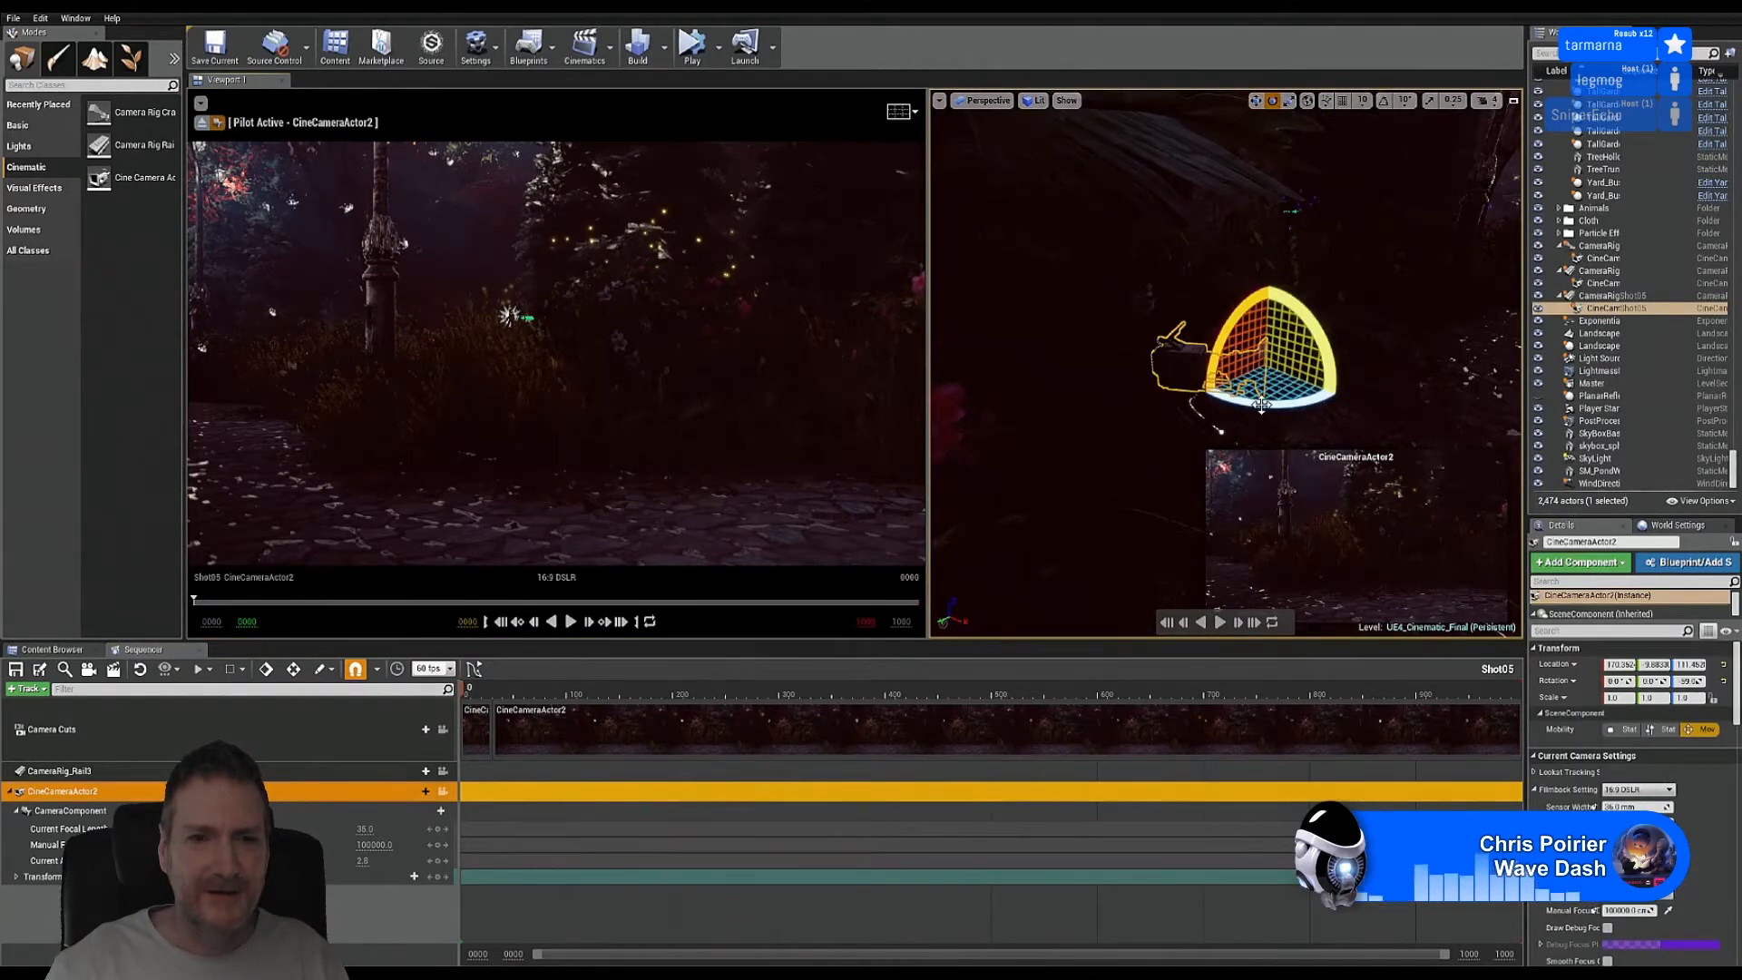
pyautogui.moveTo(1261, 408); pyautogui.dragTo(1266, 410)
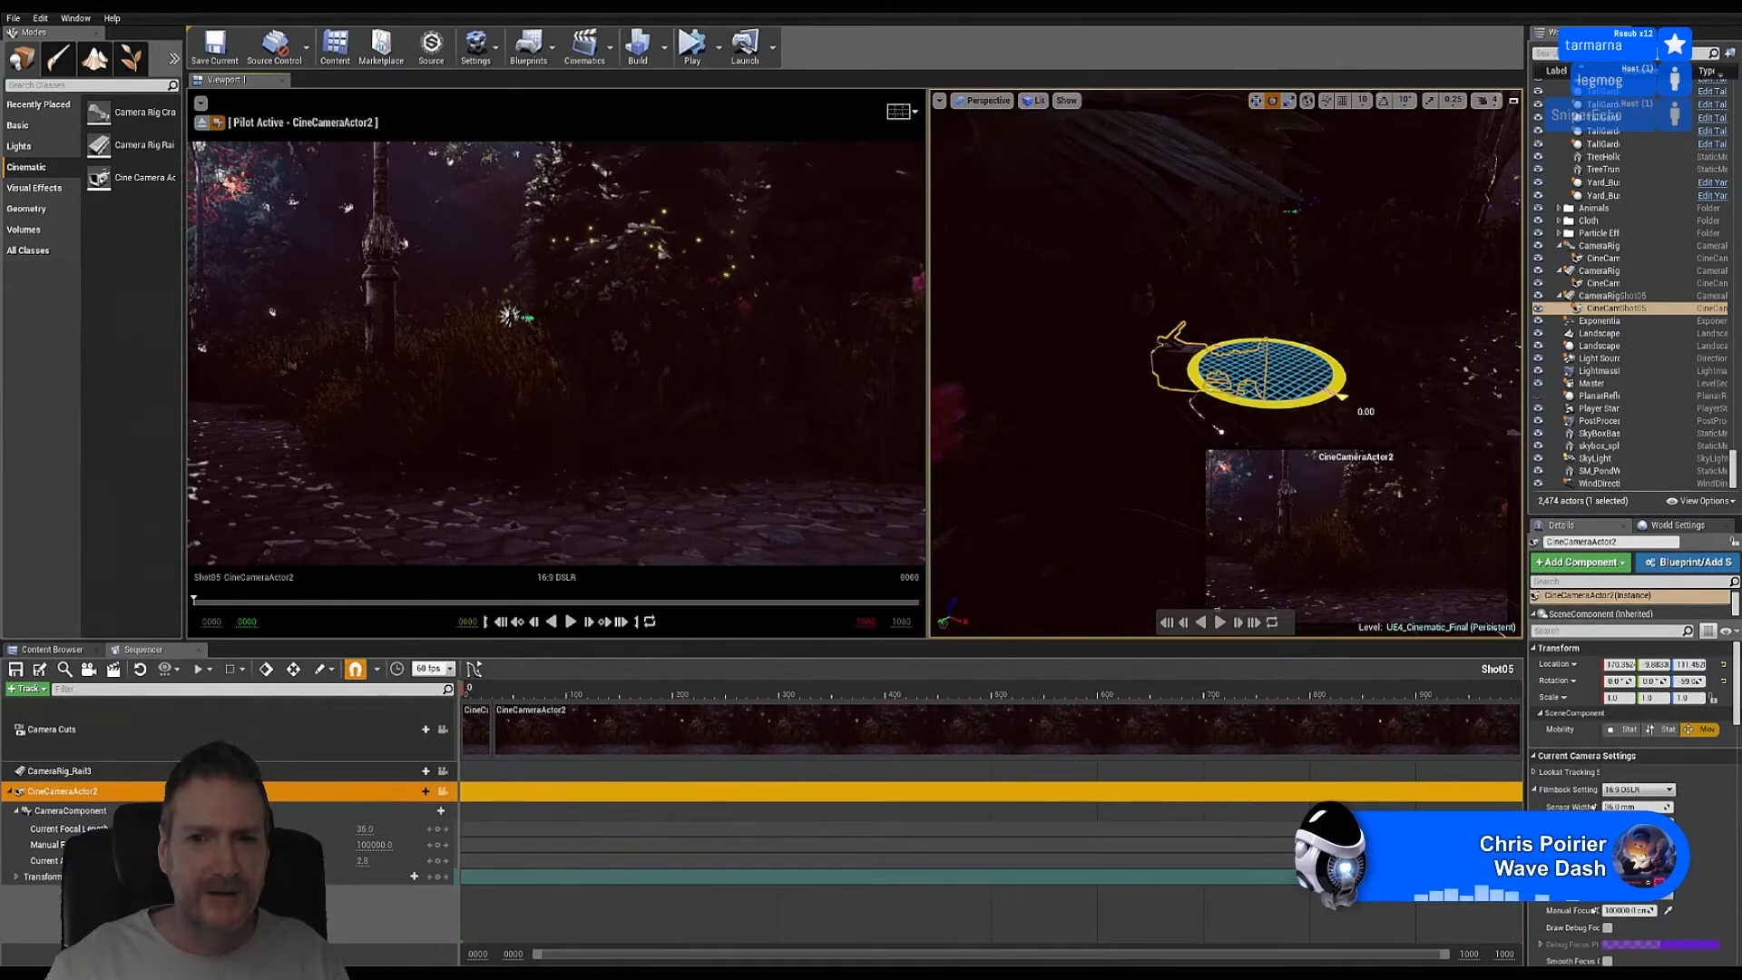
pyautogui.moveTo(1265, 410)
pyautogui.mouseDown()
pyautogui.moveTo(1169, 413)
pyautogui.moveTo(1253, 404)
pyautogui.mouseUp()
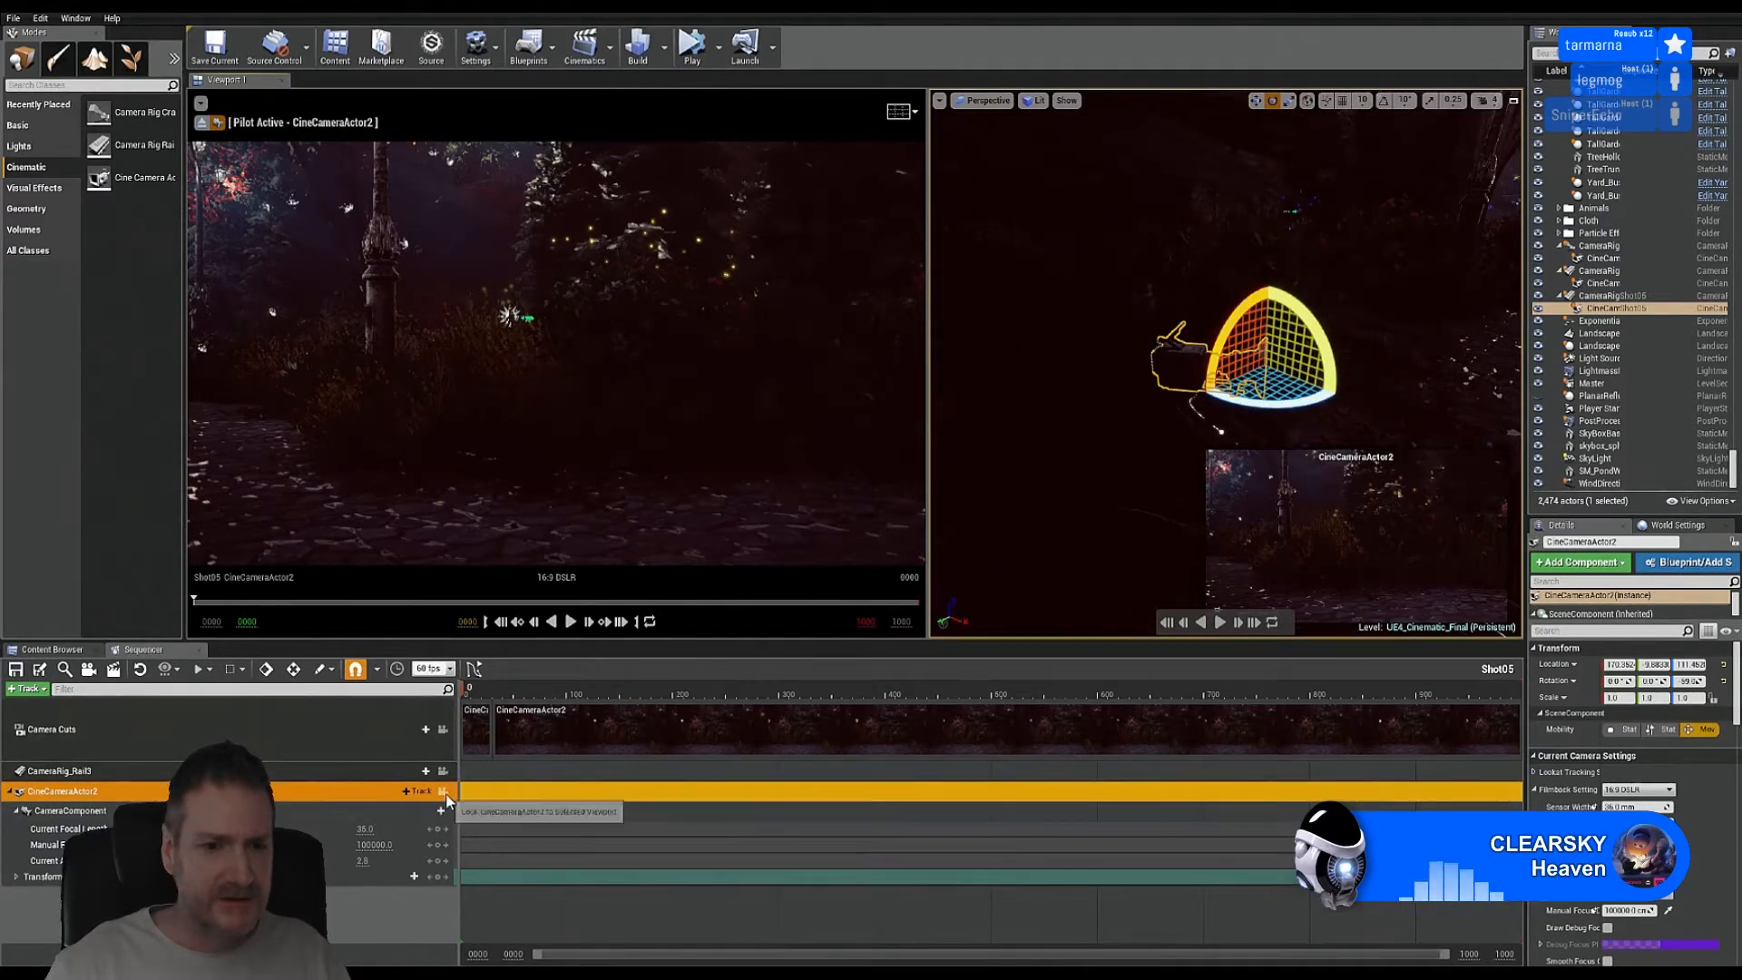
# Step: Pilot CineCameraActor2 in the perspective viewport as well, and release both viewports from the camera
pyautogui.click(443, 792)
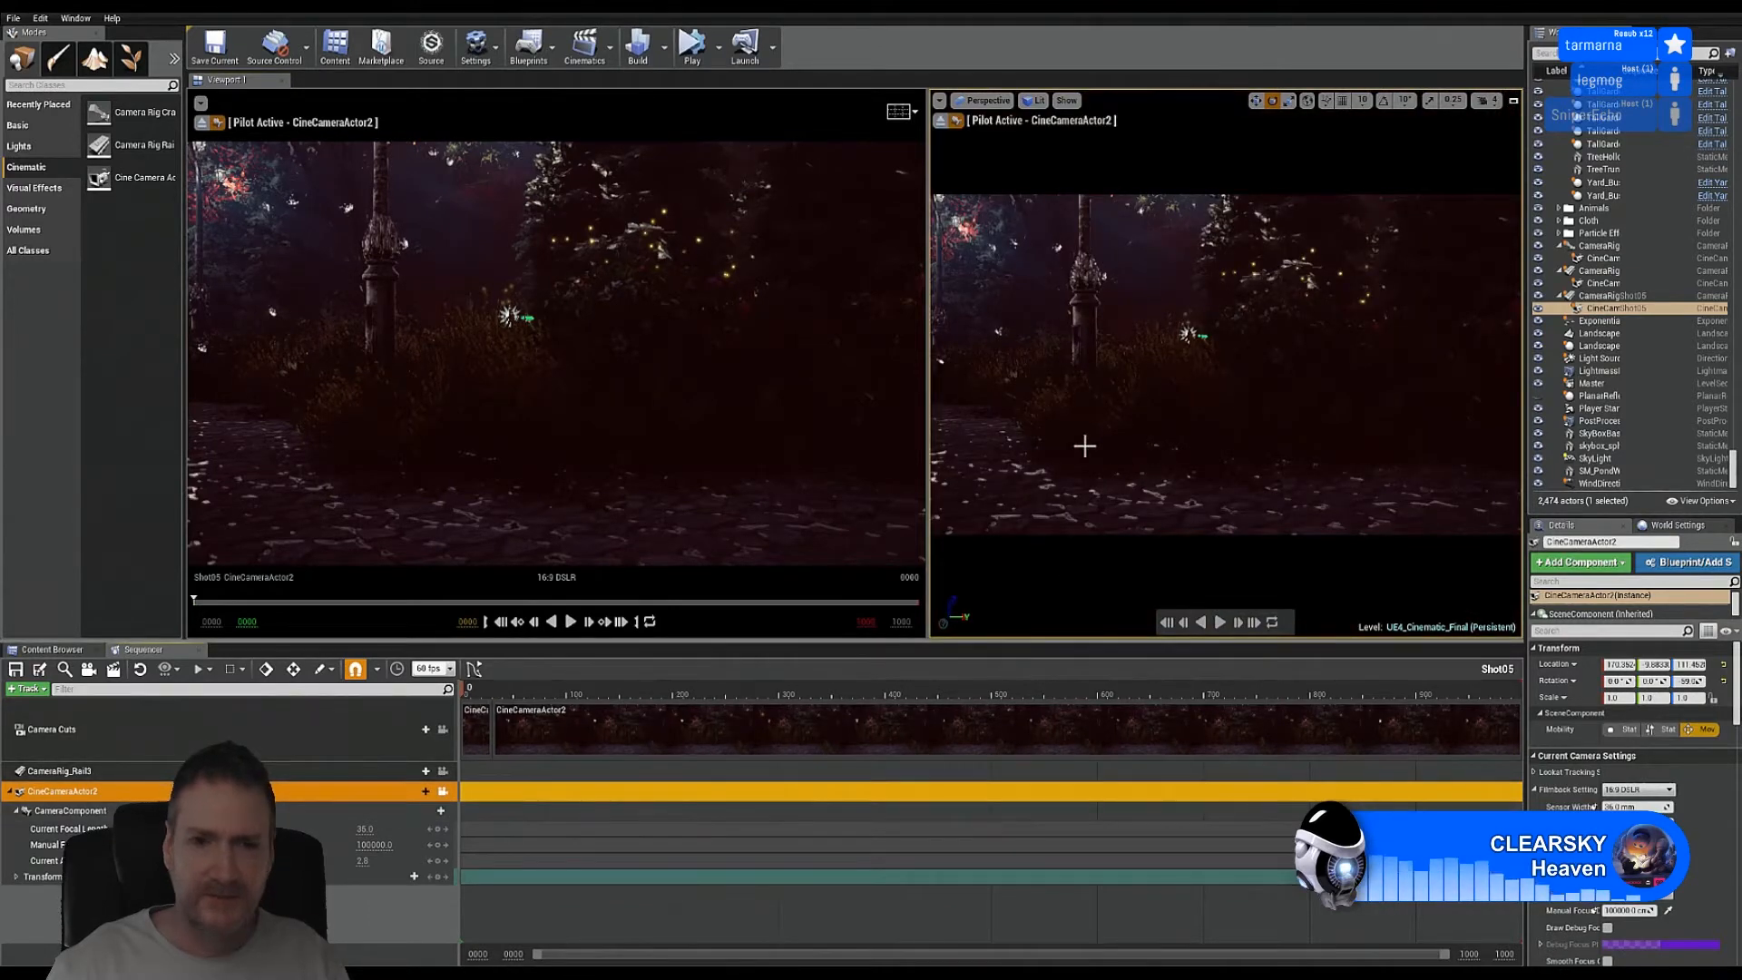
pyautogui.click(509, 247)
pyautogui.press('Escape')
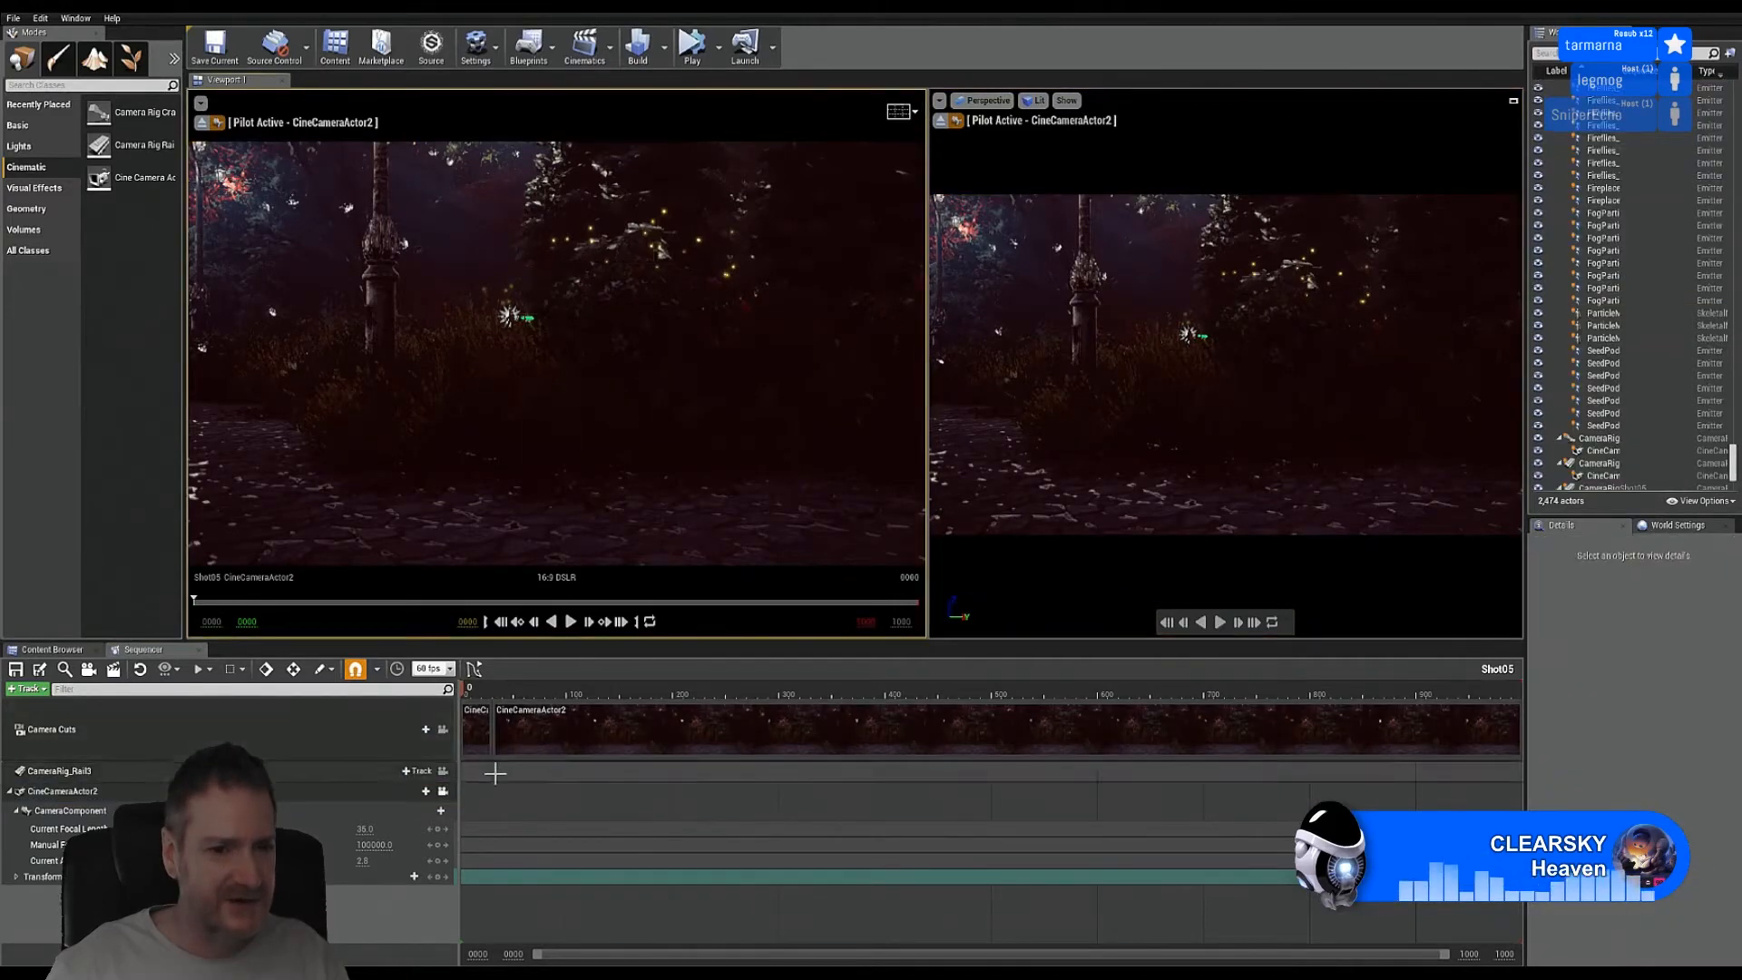
pyautogui.click(443, 792)
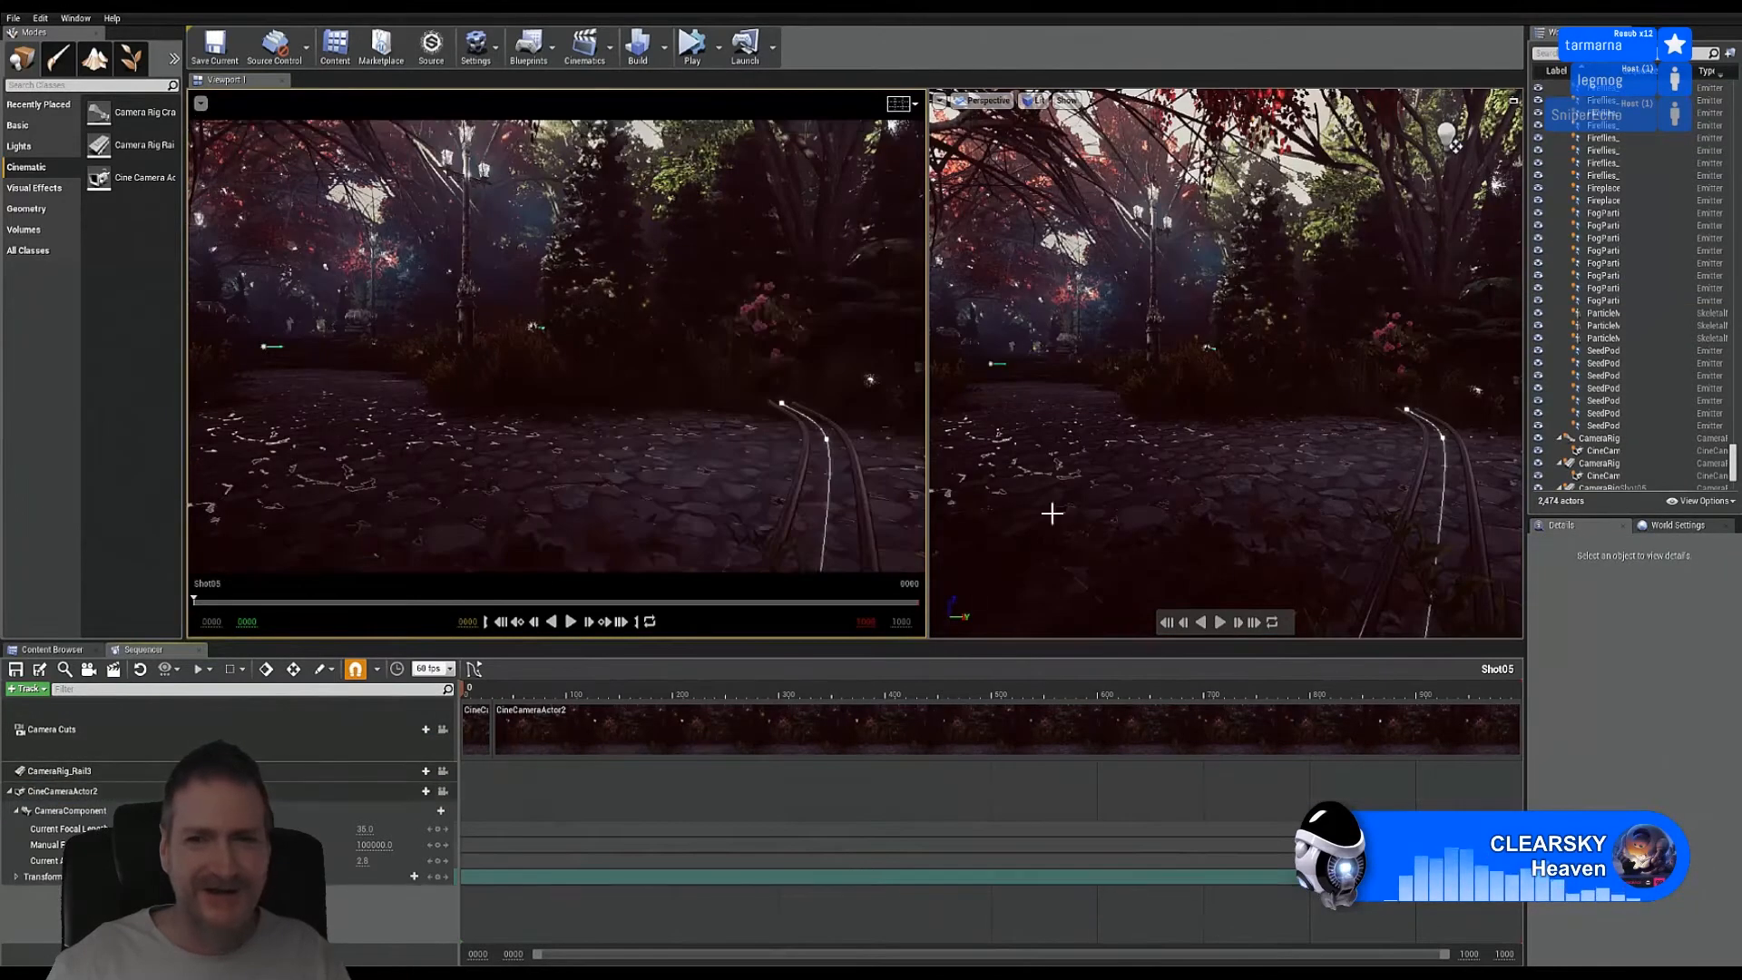
# Step: Clear the tree selection and turn off Cinematic Preview for the perspective viewport
pyautogui.click(1456, 143)
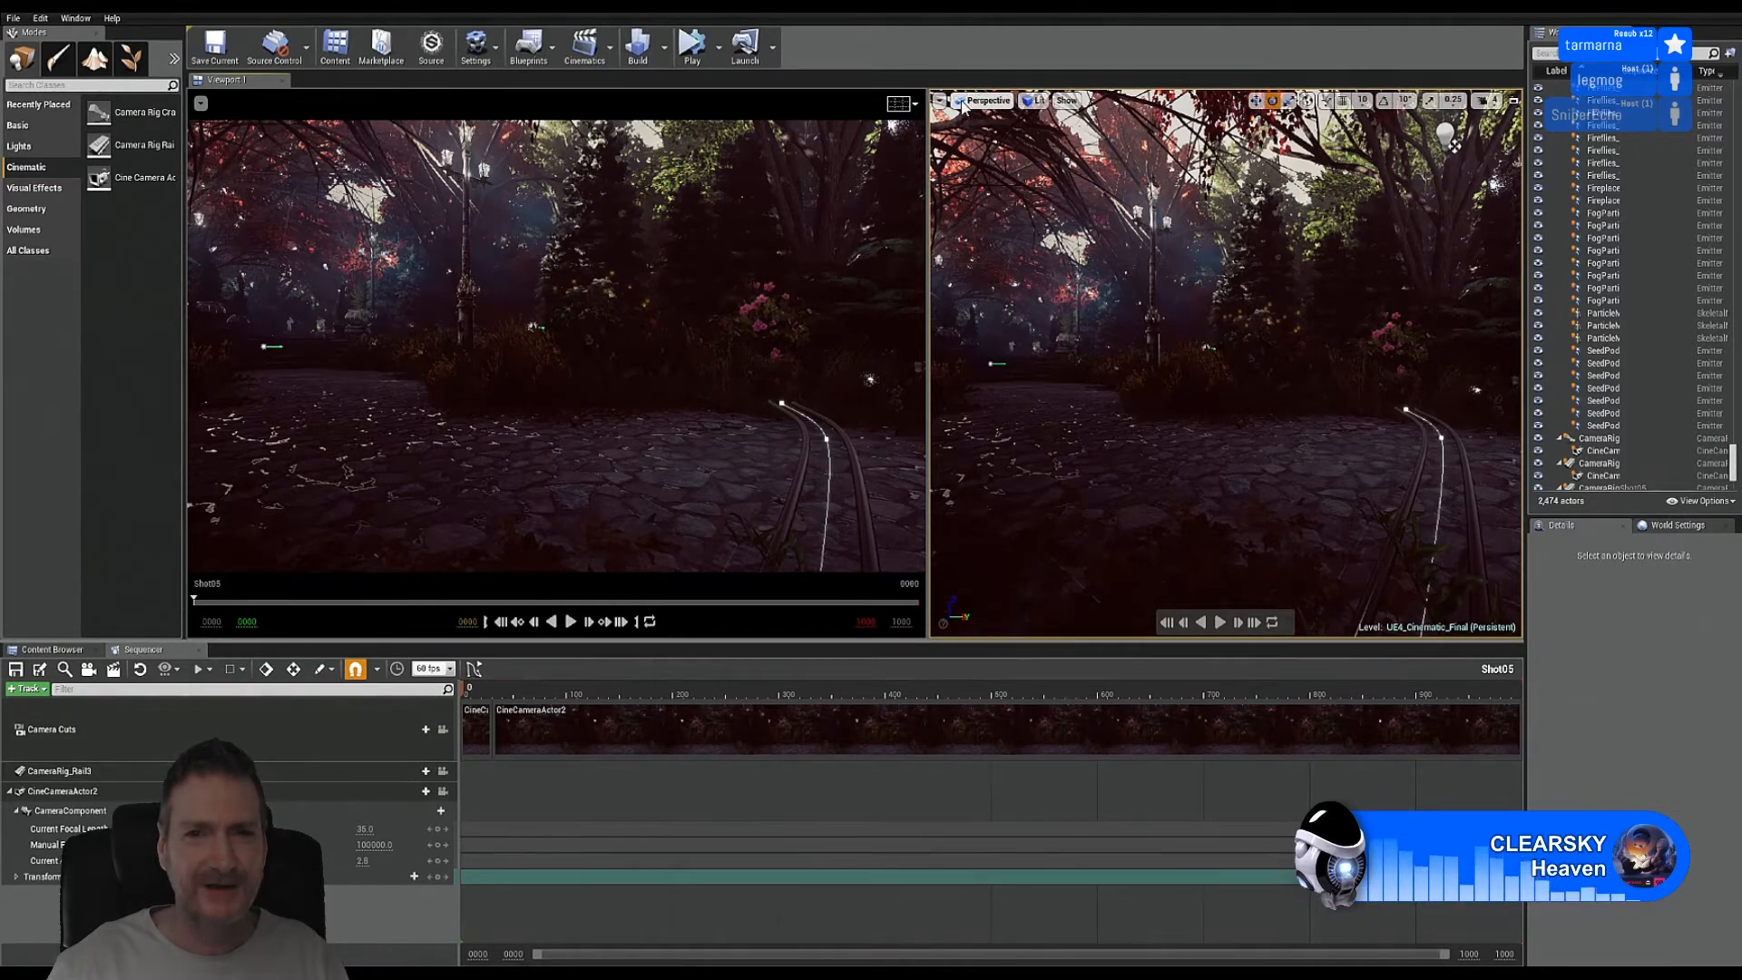
pyautogui.hotkey('ctrl', 'z')
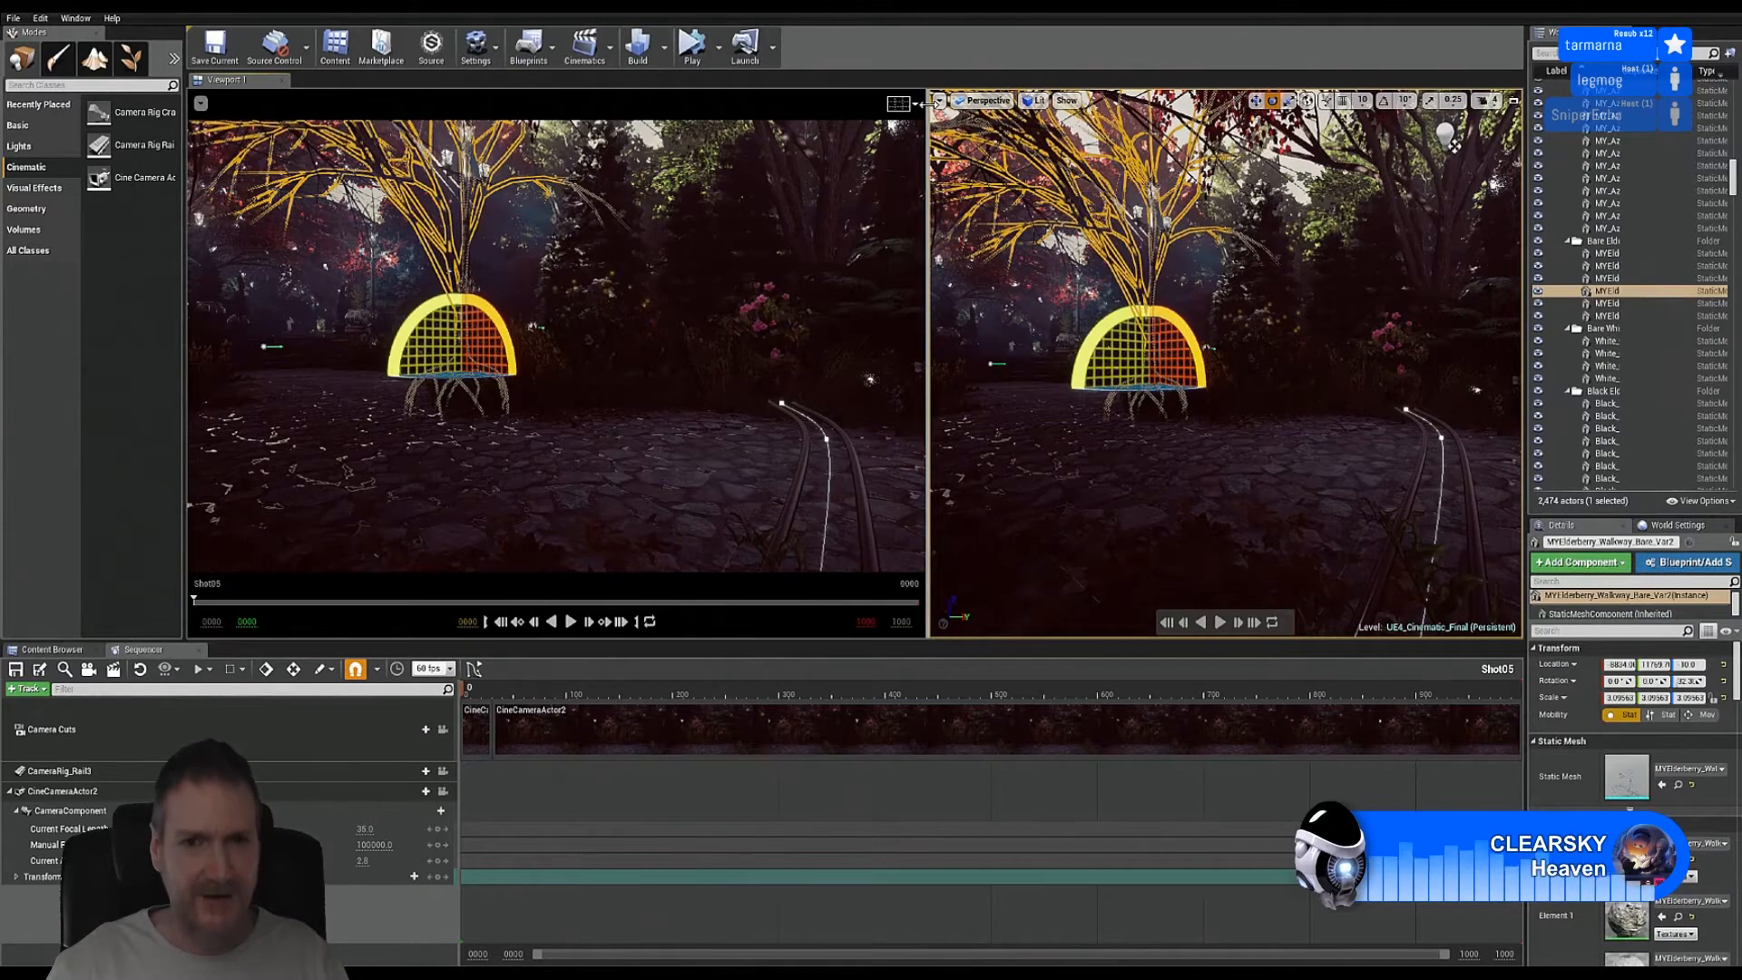
pyautogui.hotkey('ctrl', 'y')
pyautogui.click(940, 101)
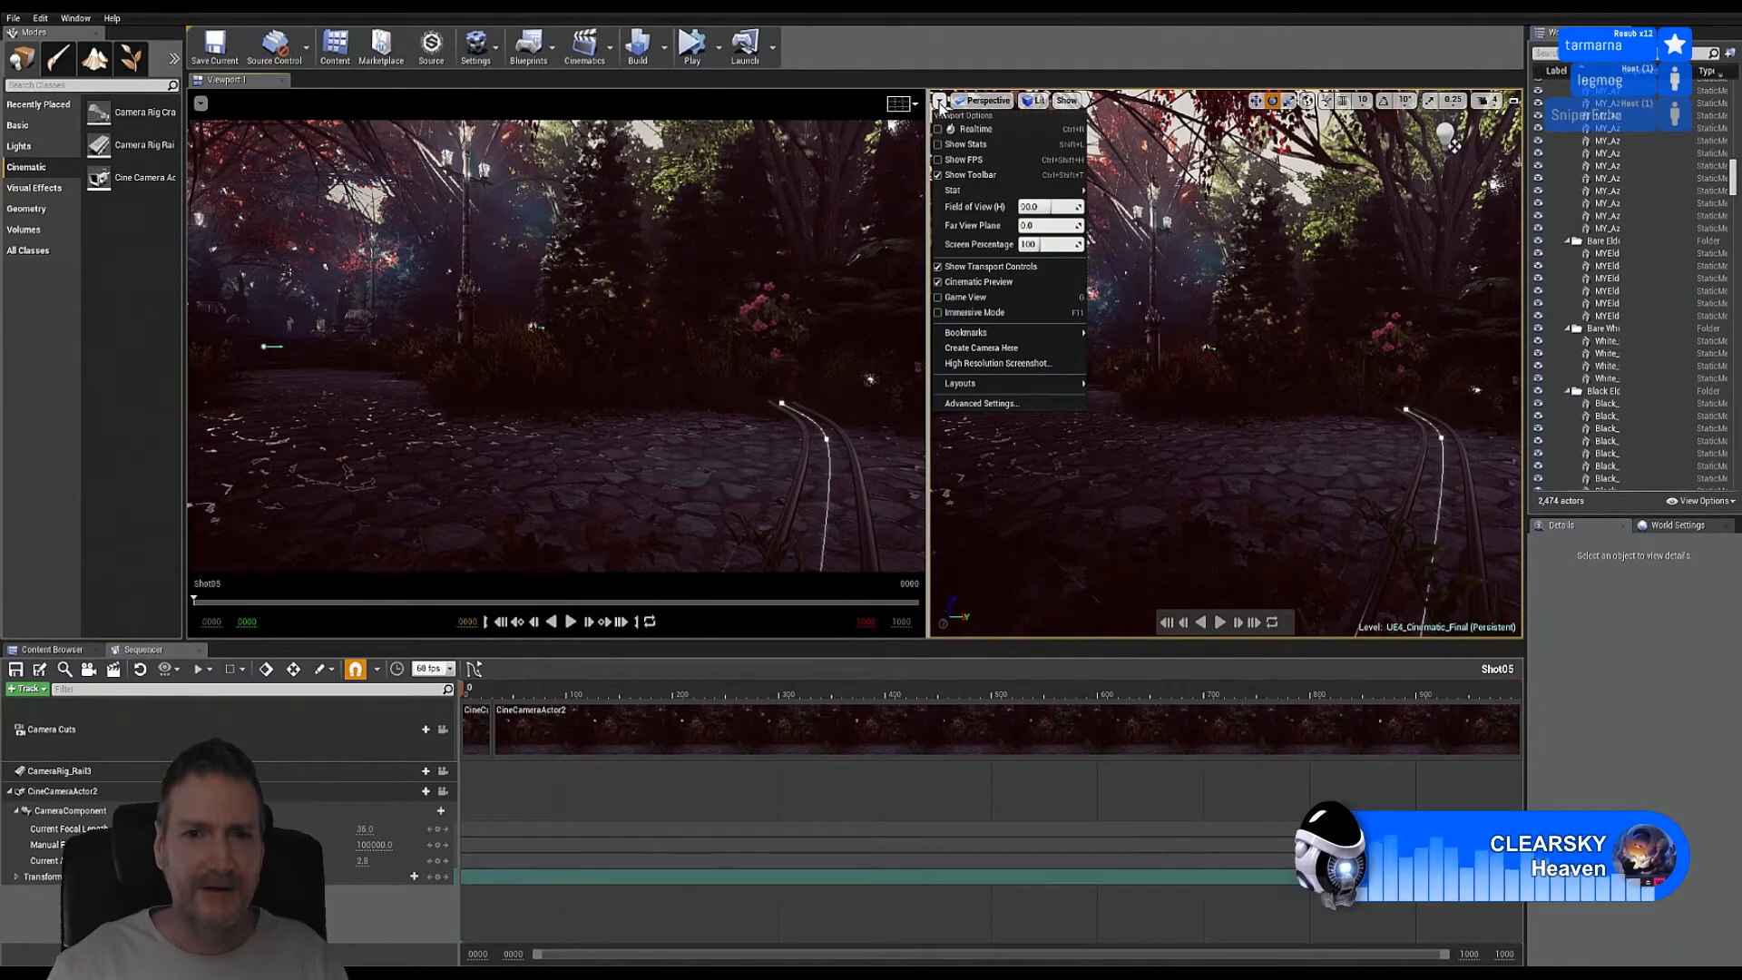
pyautogui.click(985, 282)
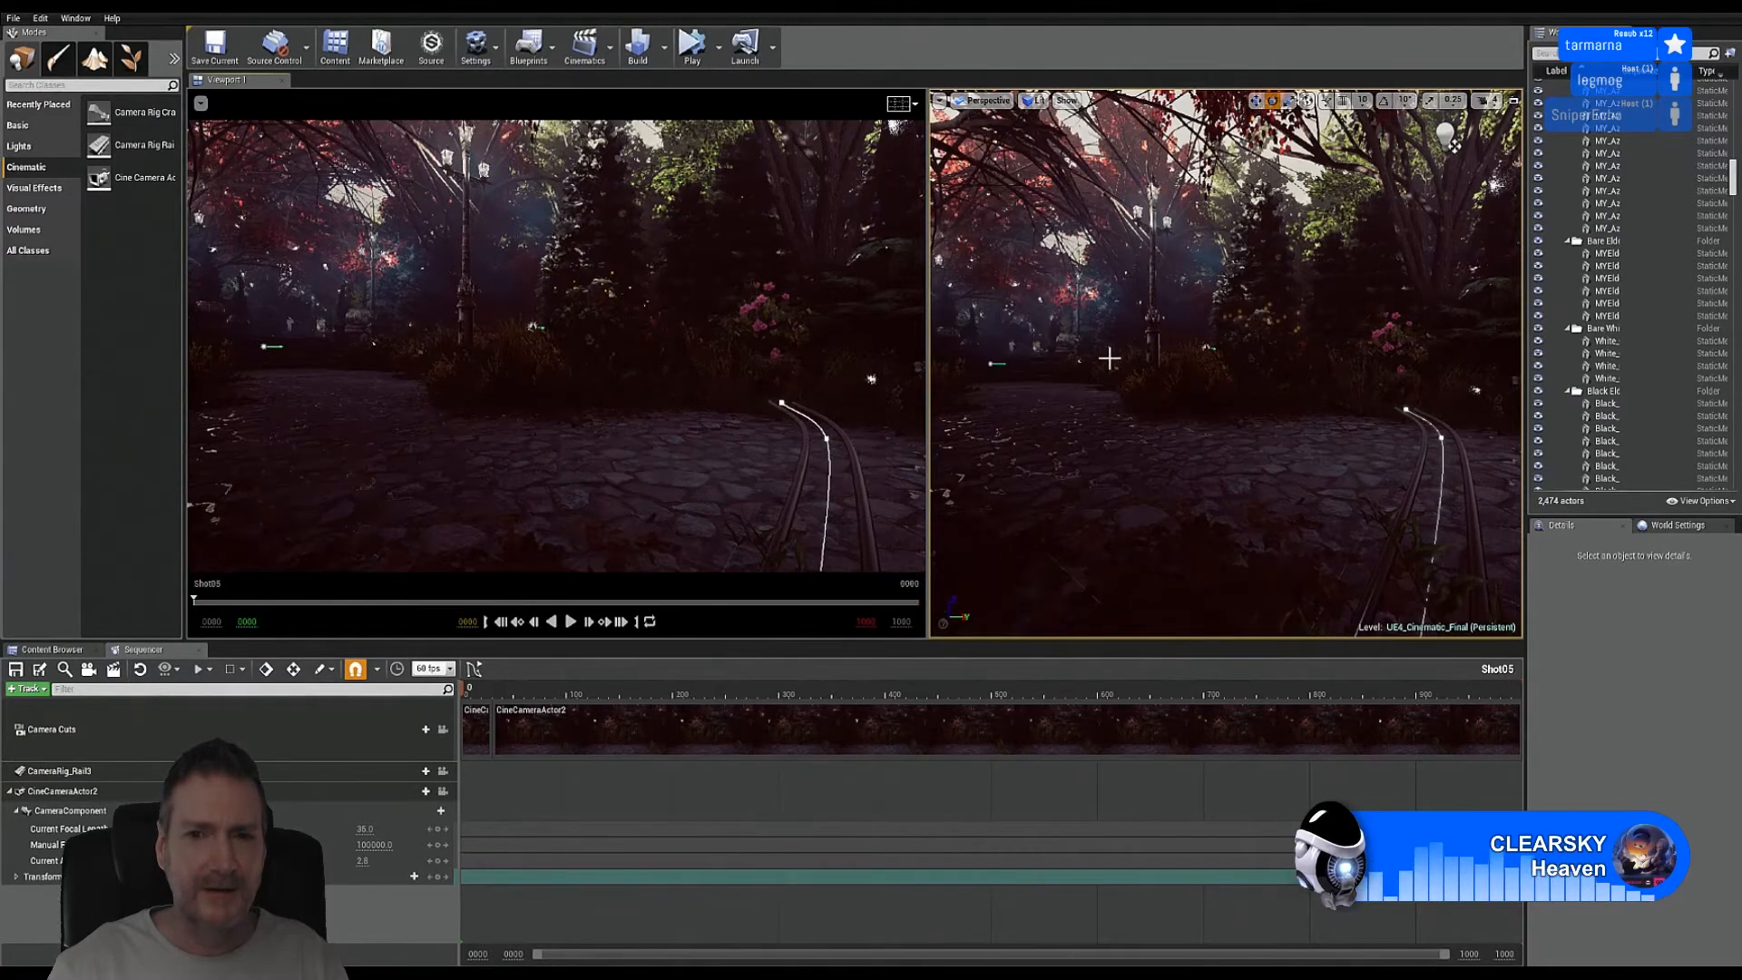
# Step: Rotate CineCameraActor2 around its vertical axis so that it looks along the stone path
pyautogui.moveTo(1225, 363); pyautogui.dragTo(1135, 366, button='right')
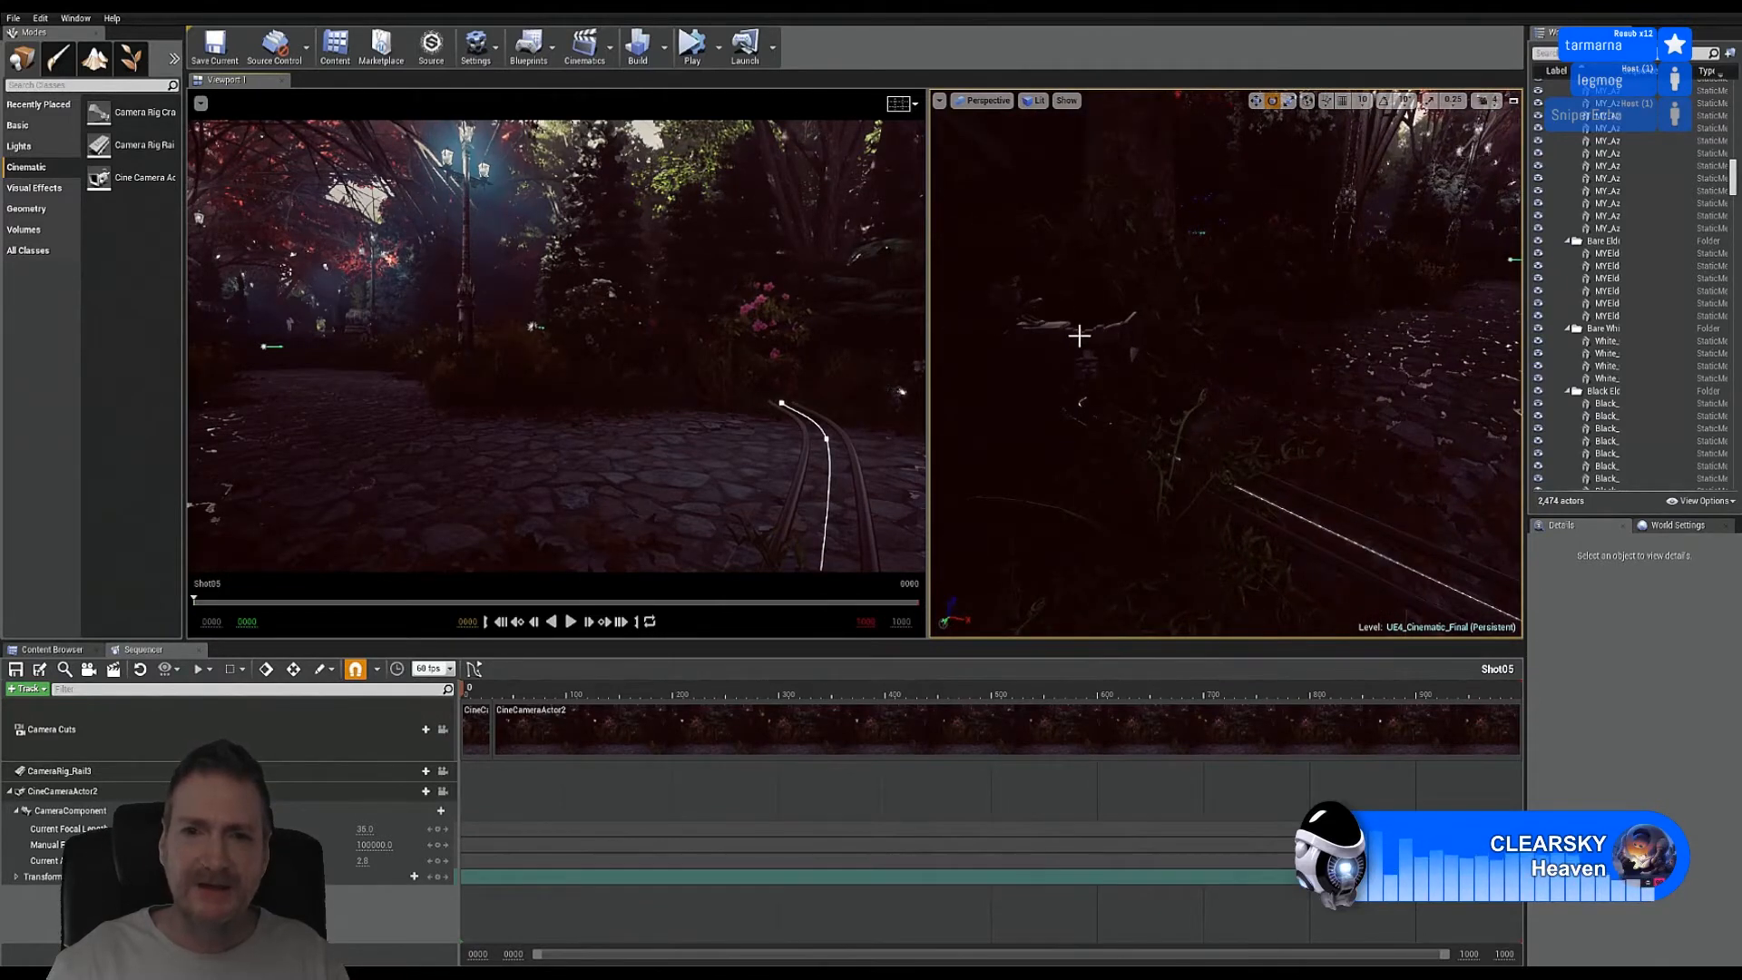
pyautogui.click(1071, 333)
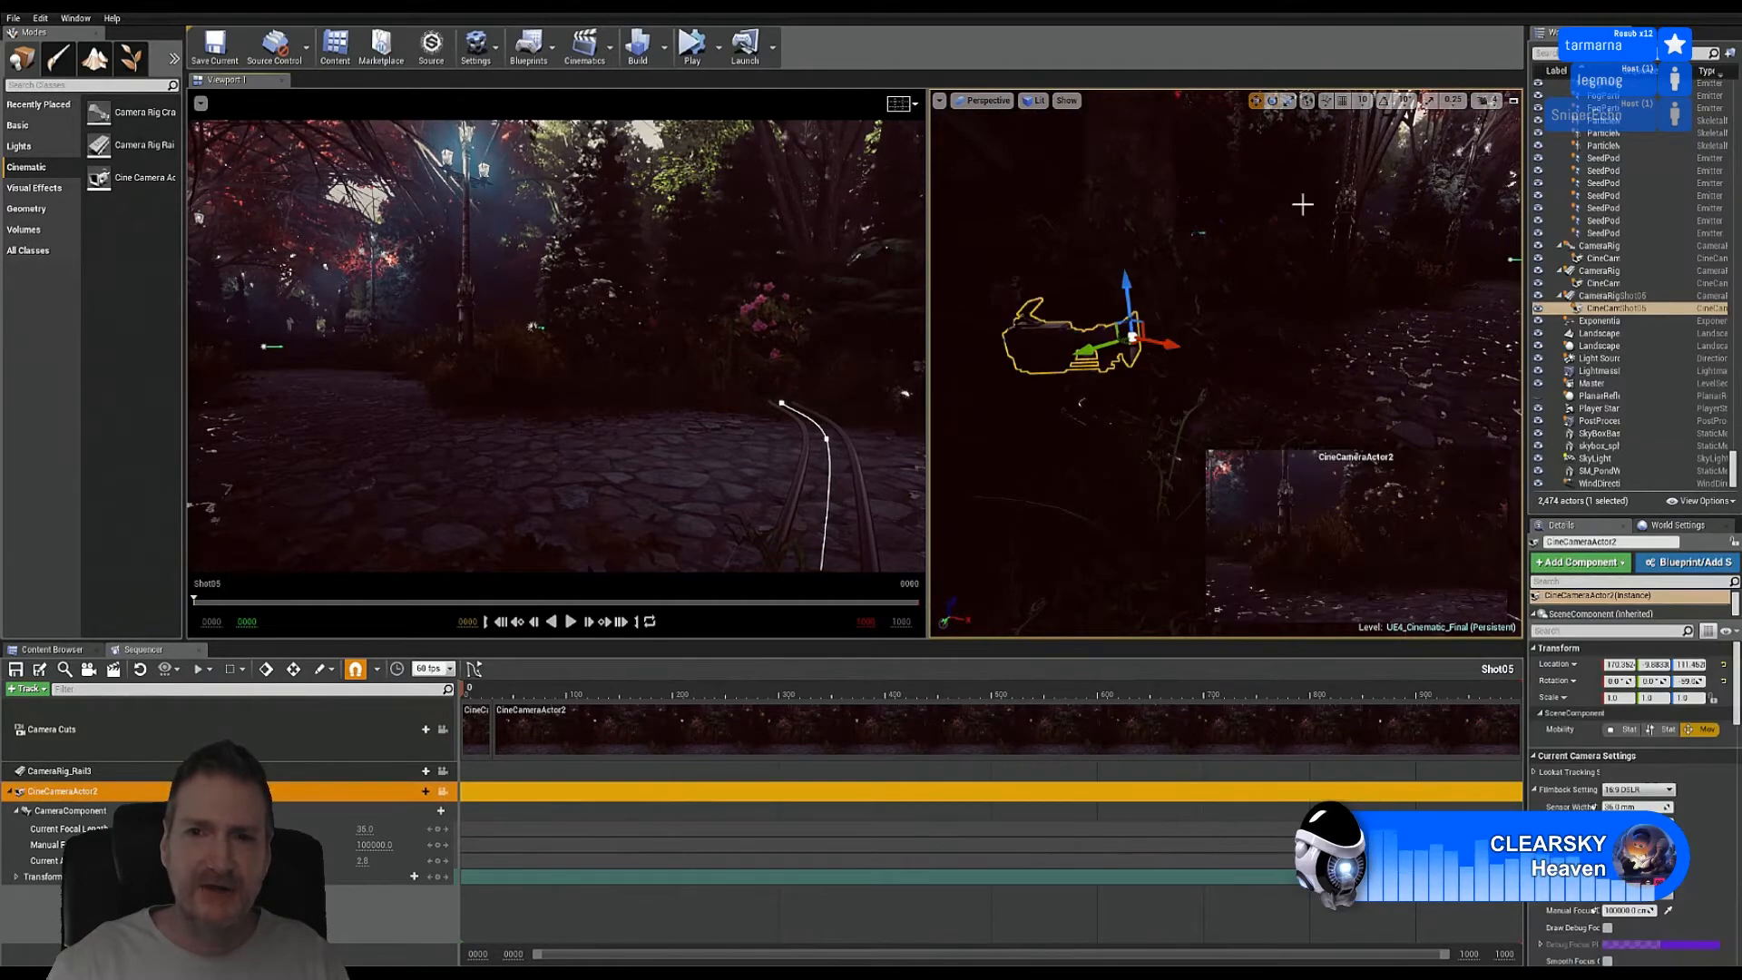
pyautogui.click(1272, 101)
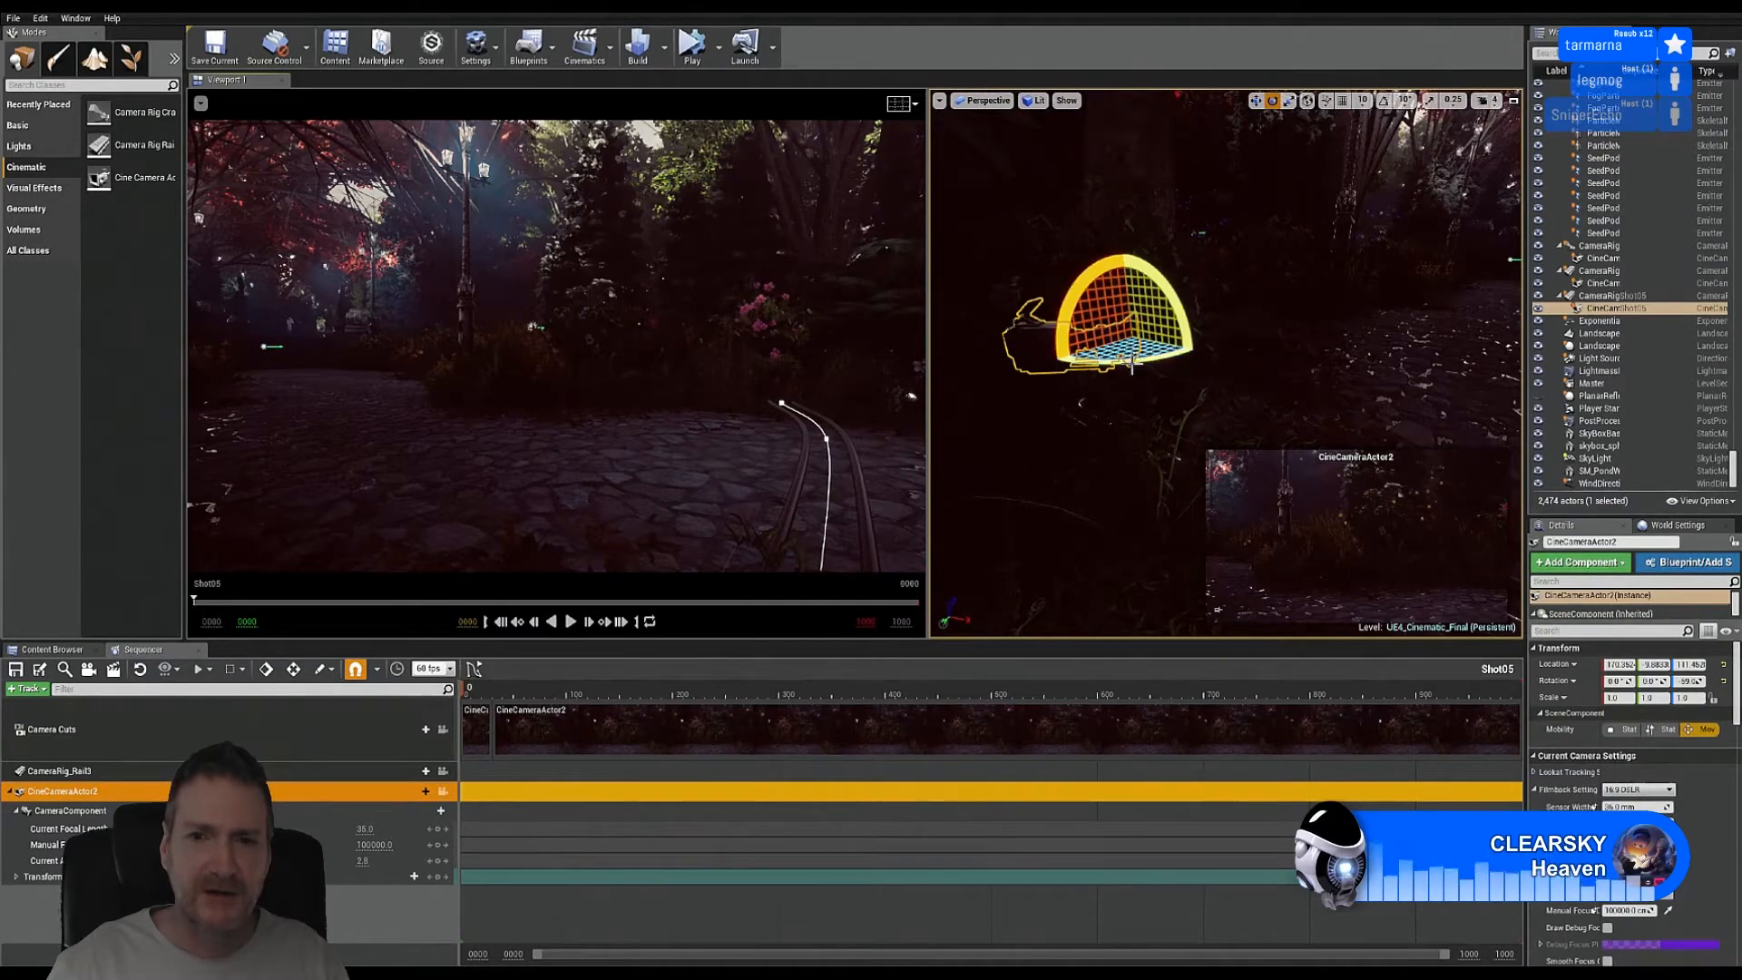
pyautogui.moveTo(1142, 367)
pyautogui.mouseDown()
pyautogui.moveTo(1052, 368)
pyautogui.moveTo(1147, 367)
pyautogui.mouseUp()
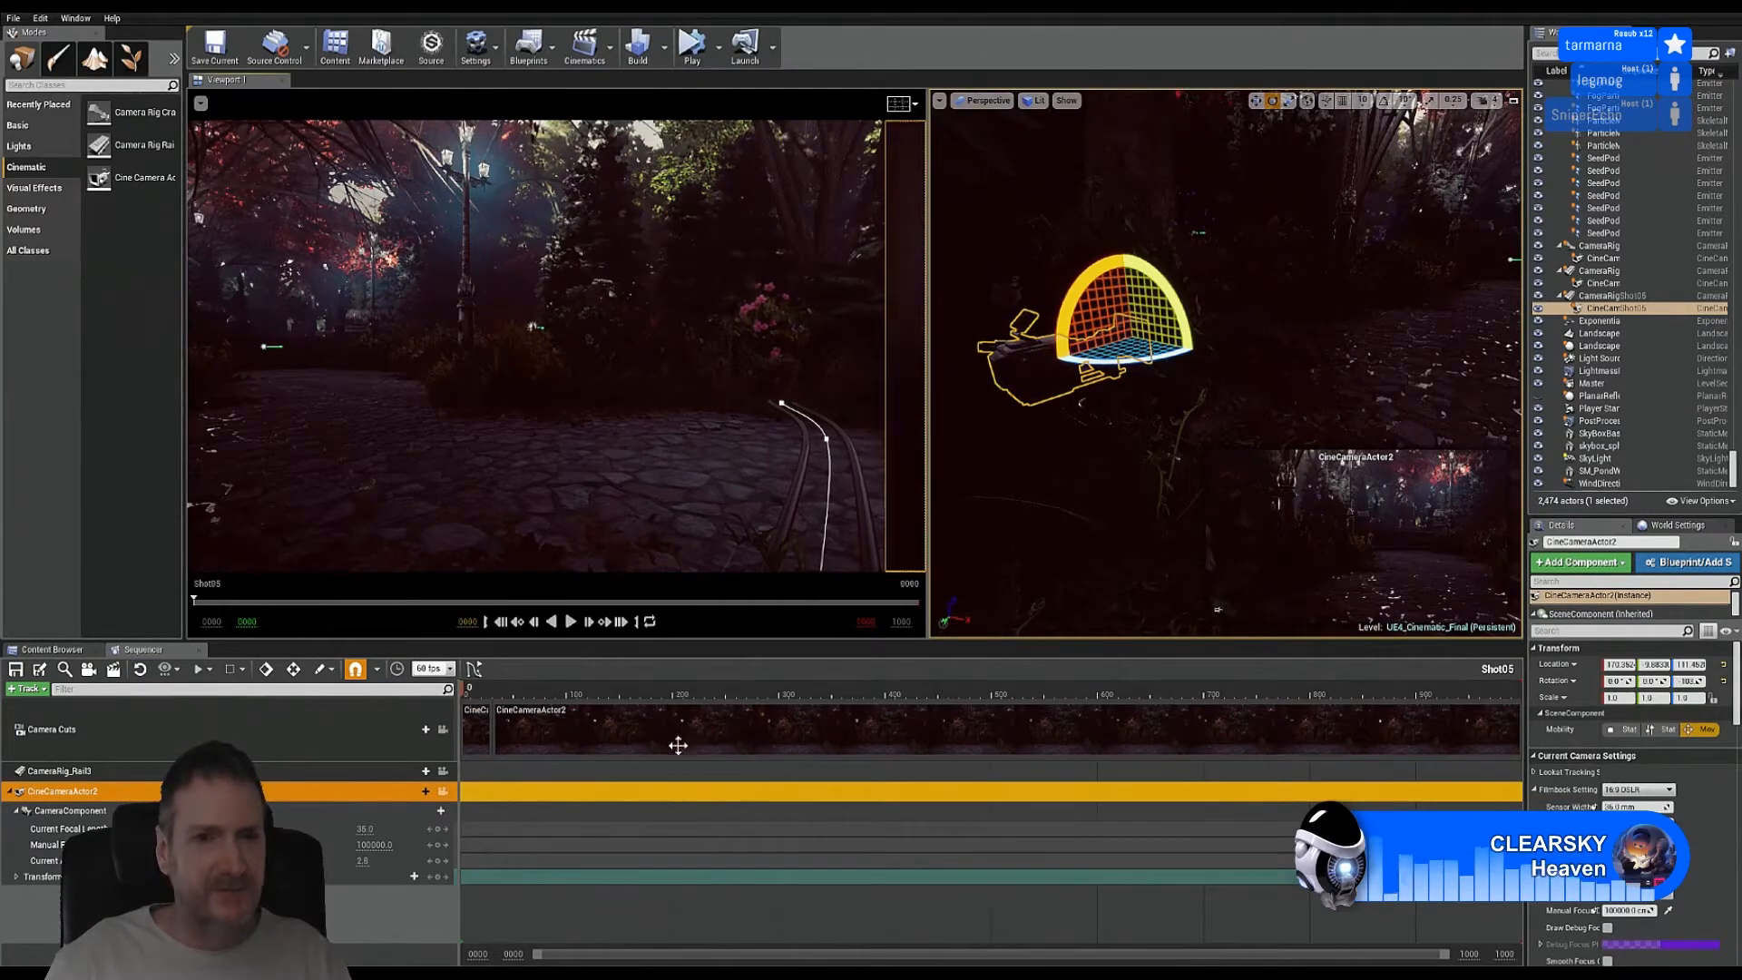
# Step: Pilot CineCameraActor2 in the cinematic viewport only, with the stray spruce selection cleared
pyautogui.click(590, 209)
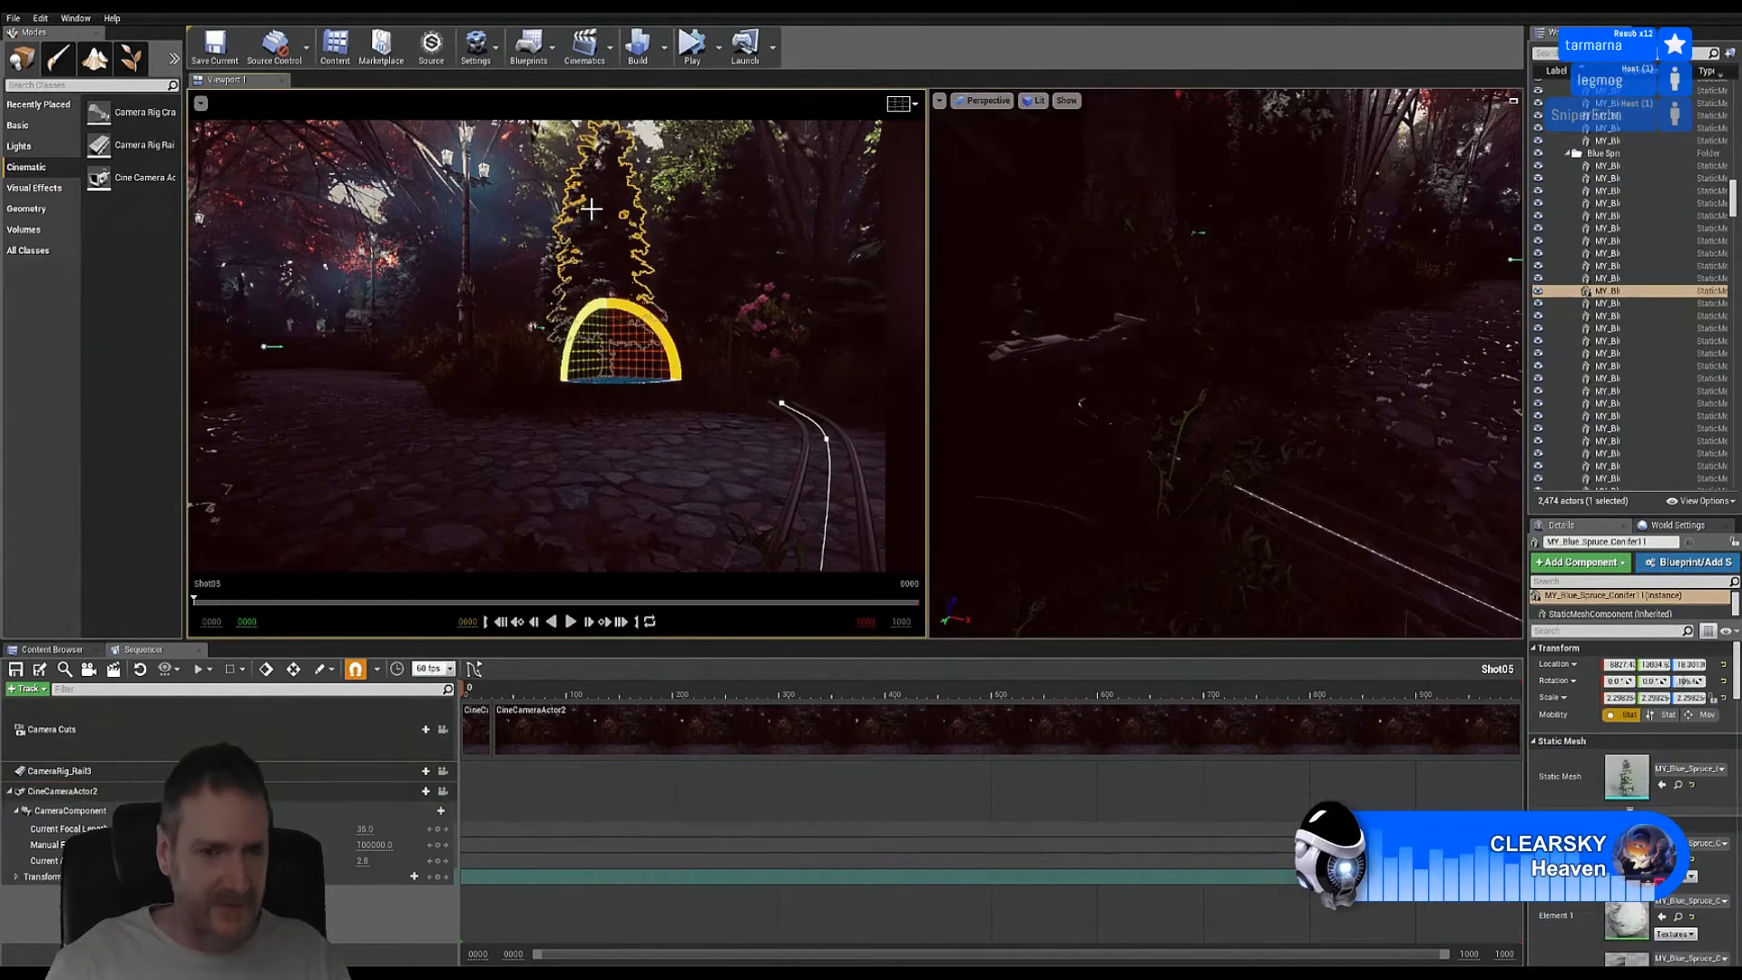
pyautogui.press('Escape')
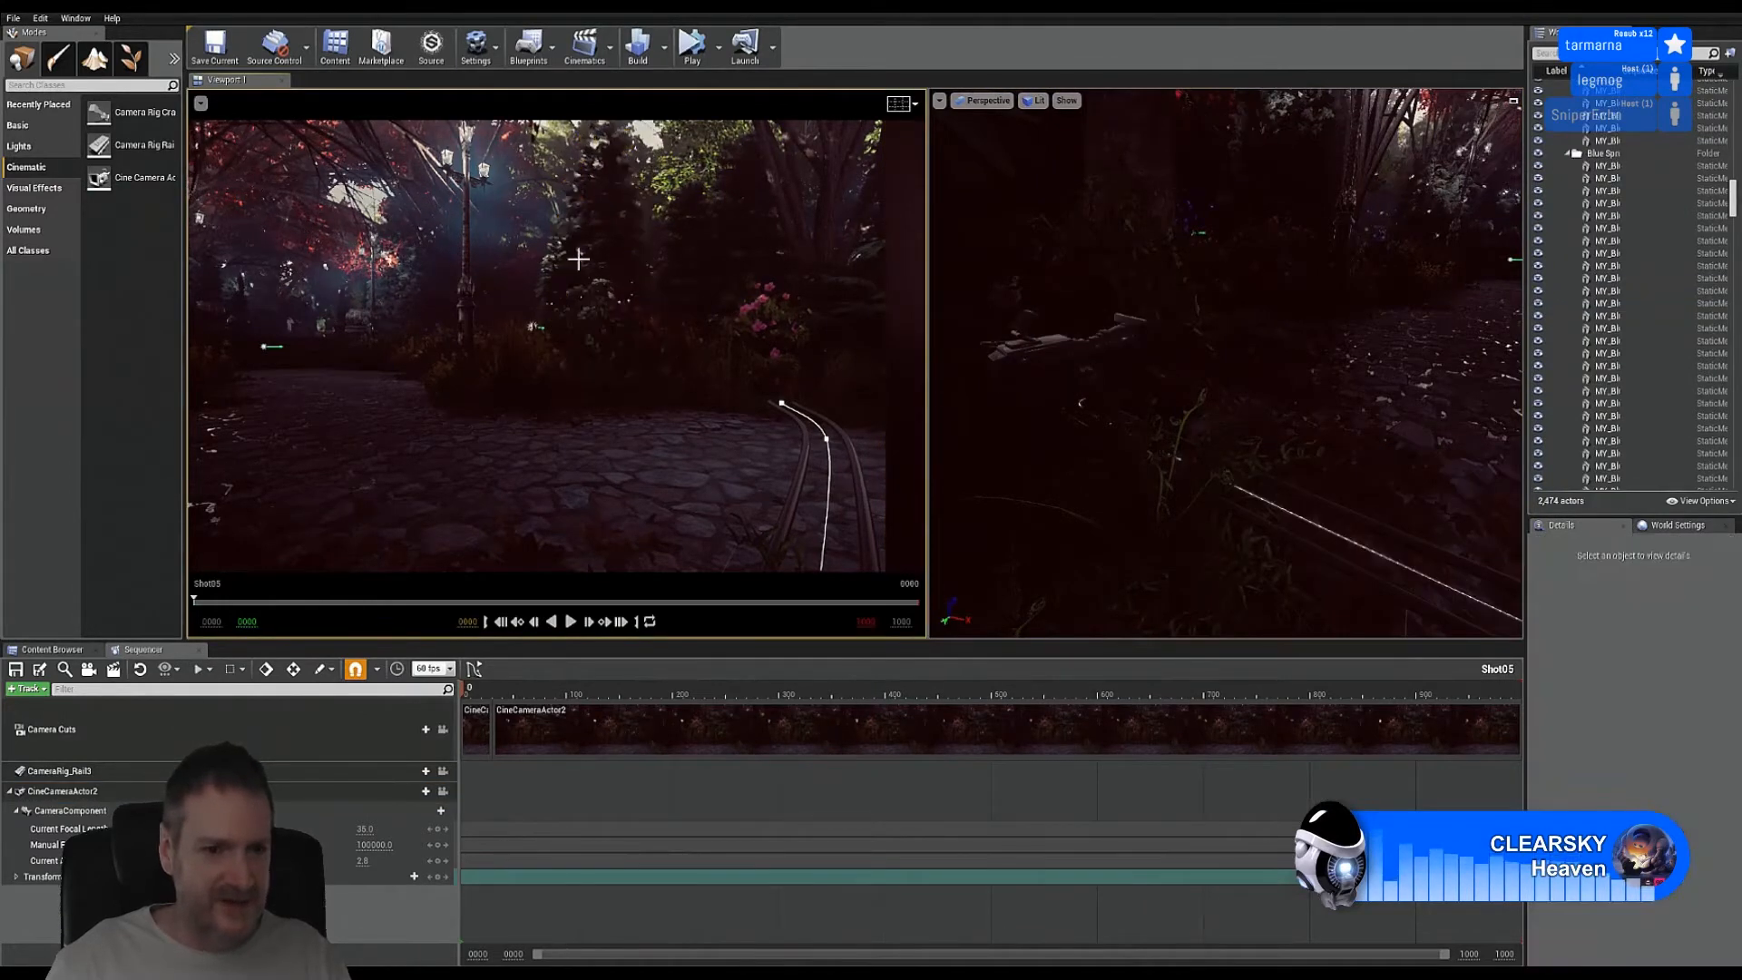
pyautogui.click(443, 792)
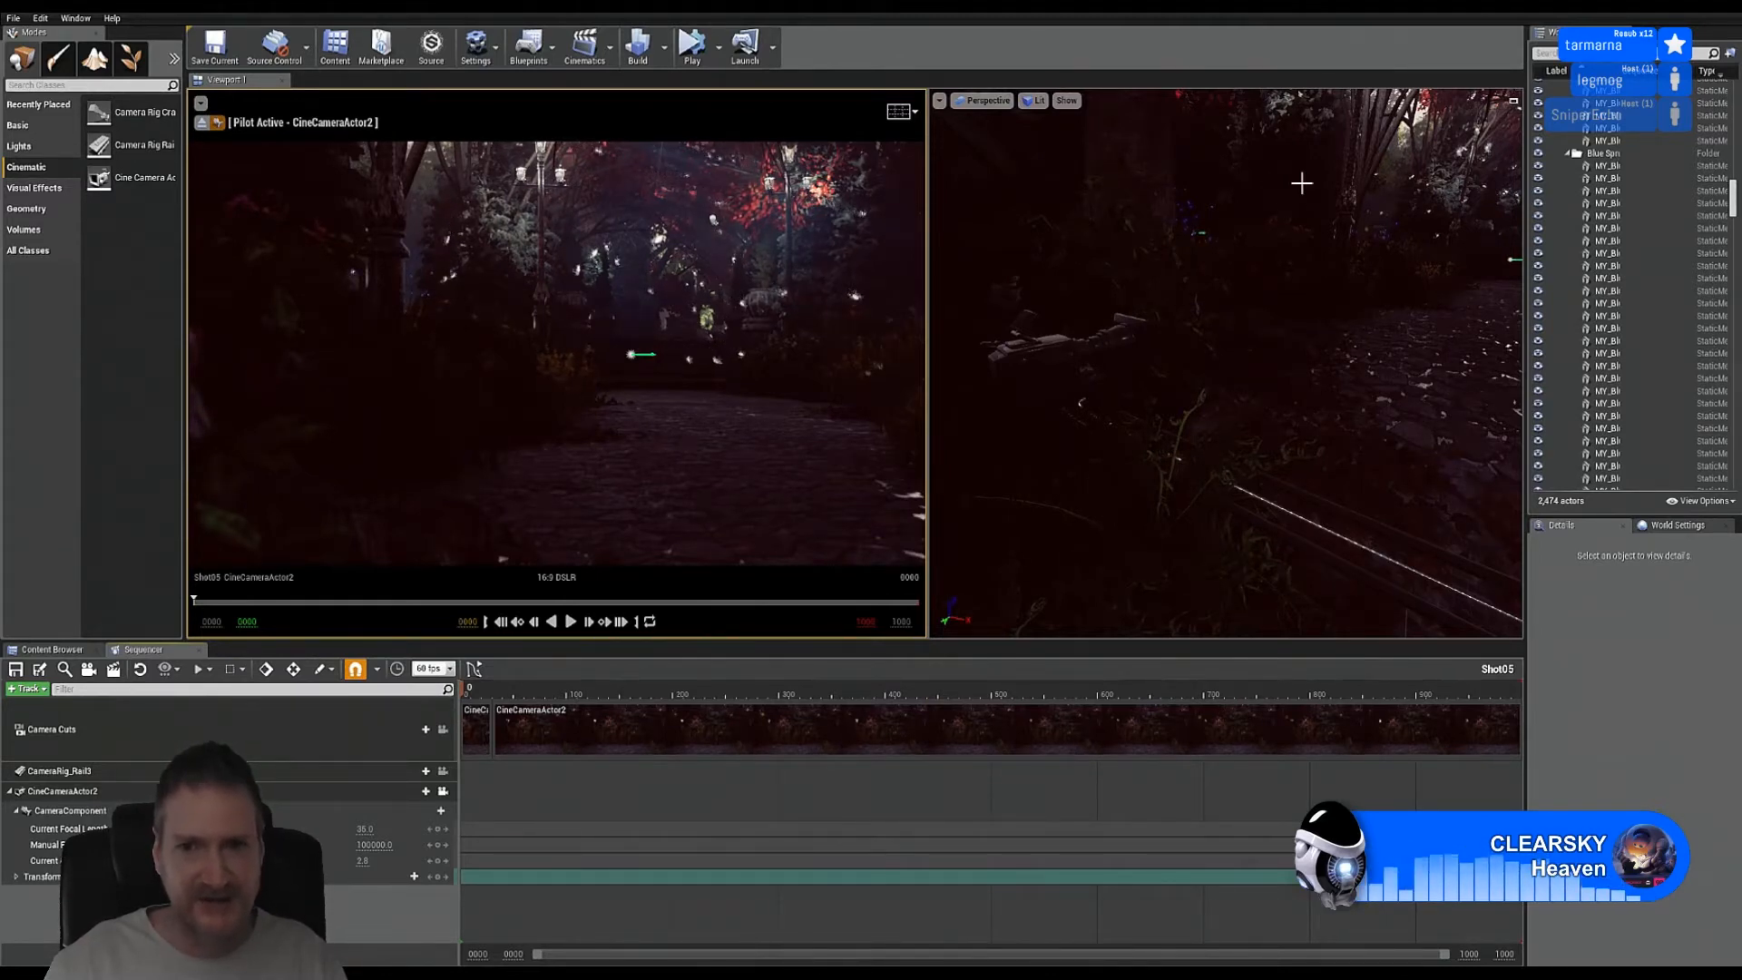
# Step: Select CameraRig_Rail3 and move it along its length, farther into the foliage beside the stone path
pyautogui.click(1274, 155)
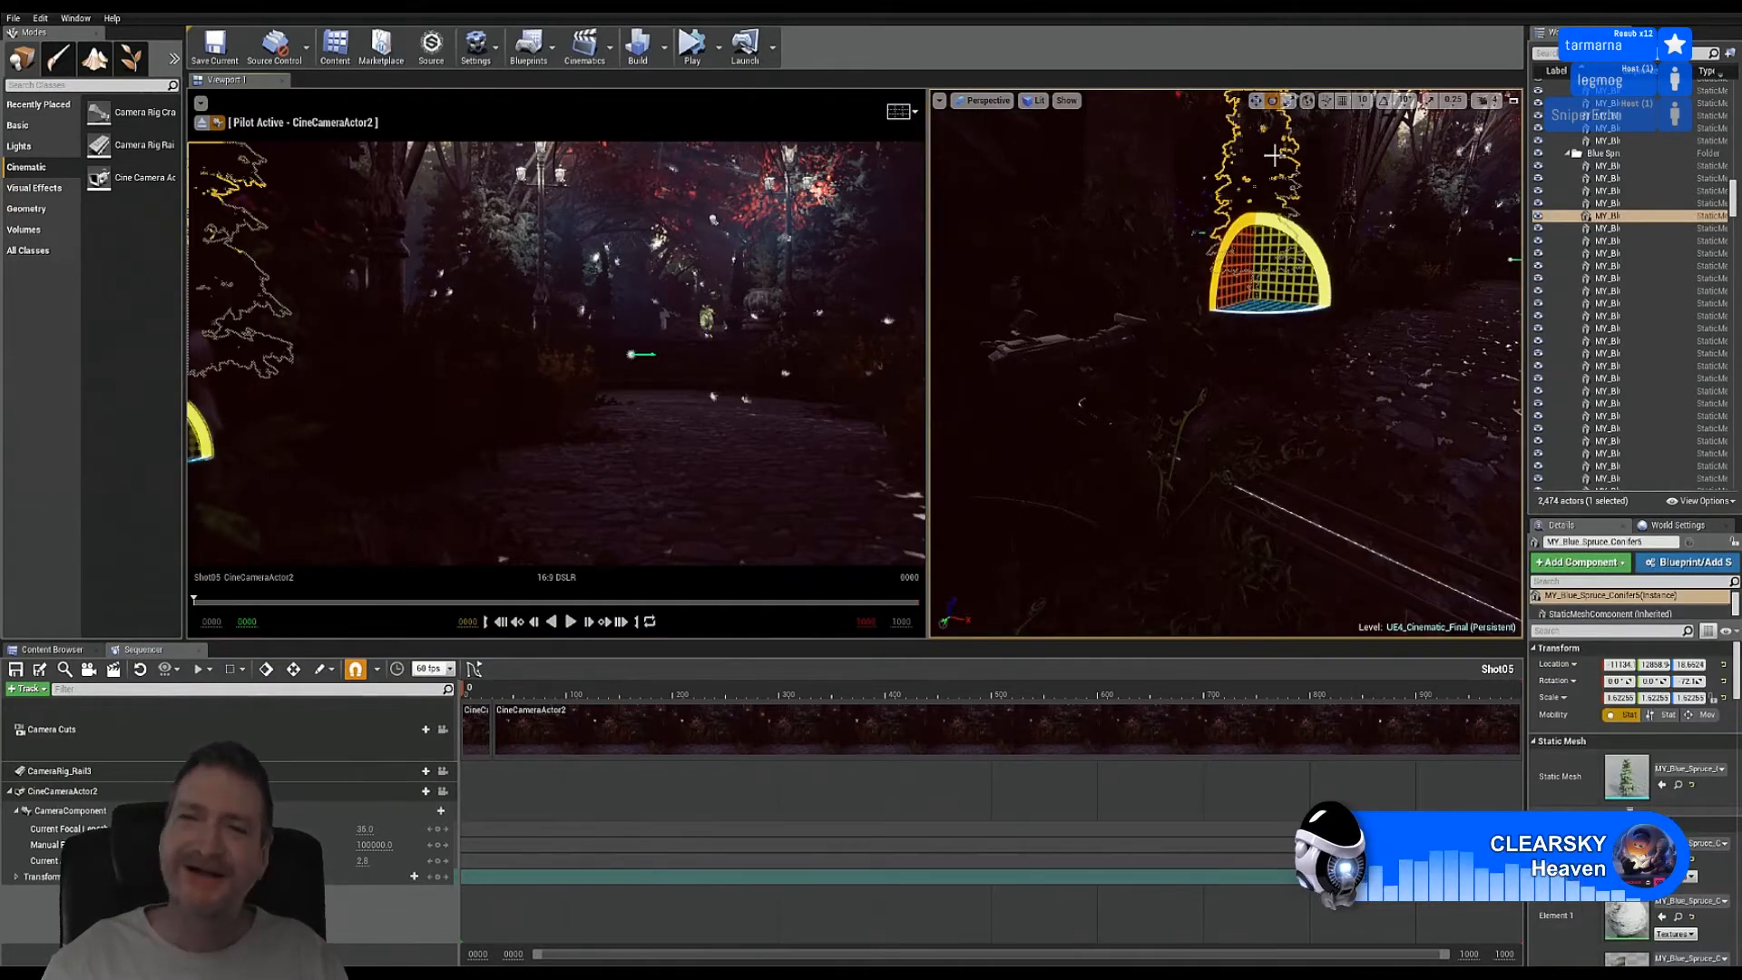
pyautogui.press('Escape')
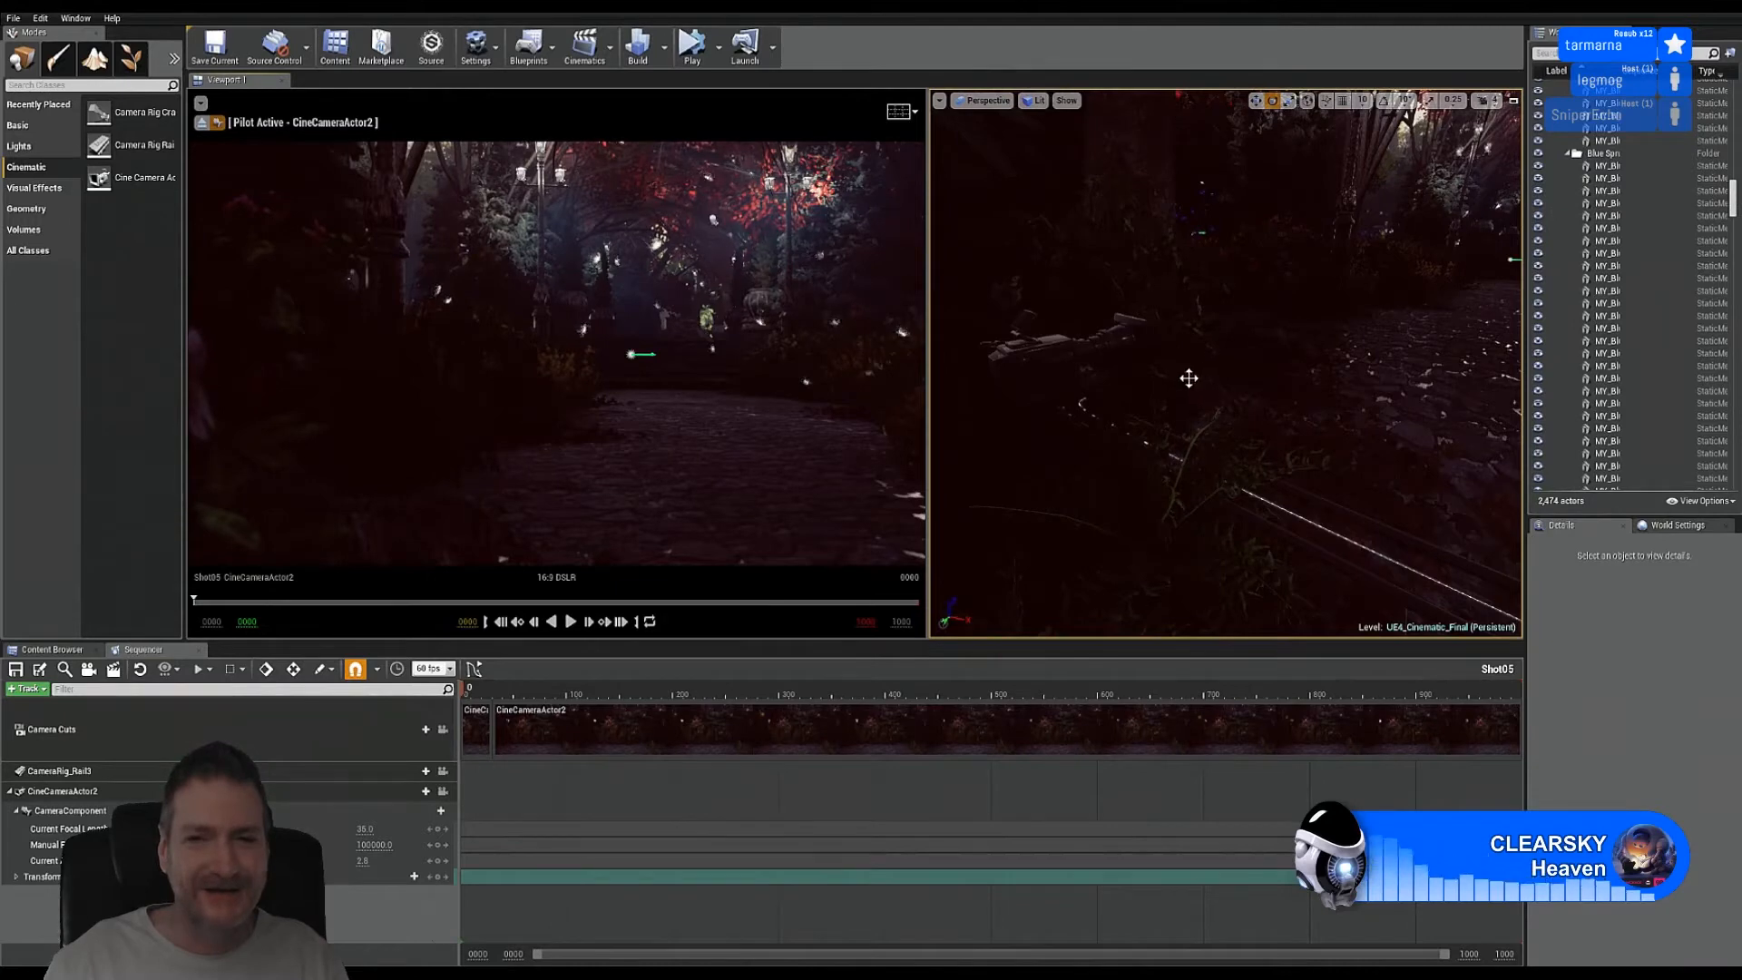
pyautogui.moveTo(1225, 363); pyautogui.dragTo(1328, 329, button='right')
pyautogui.press('s')
pyautogui.press('e')
pyautogui.press('w')
pyautogui.press('d')
pyautogui.press('s')
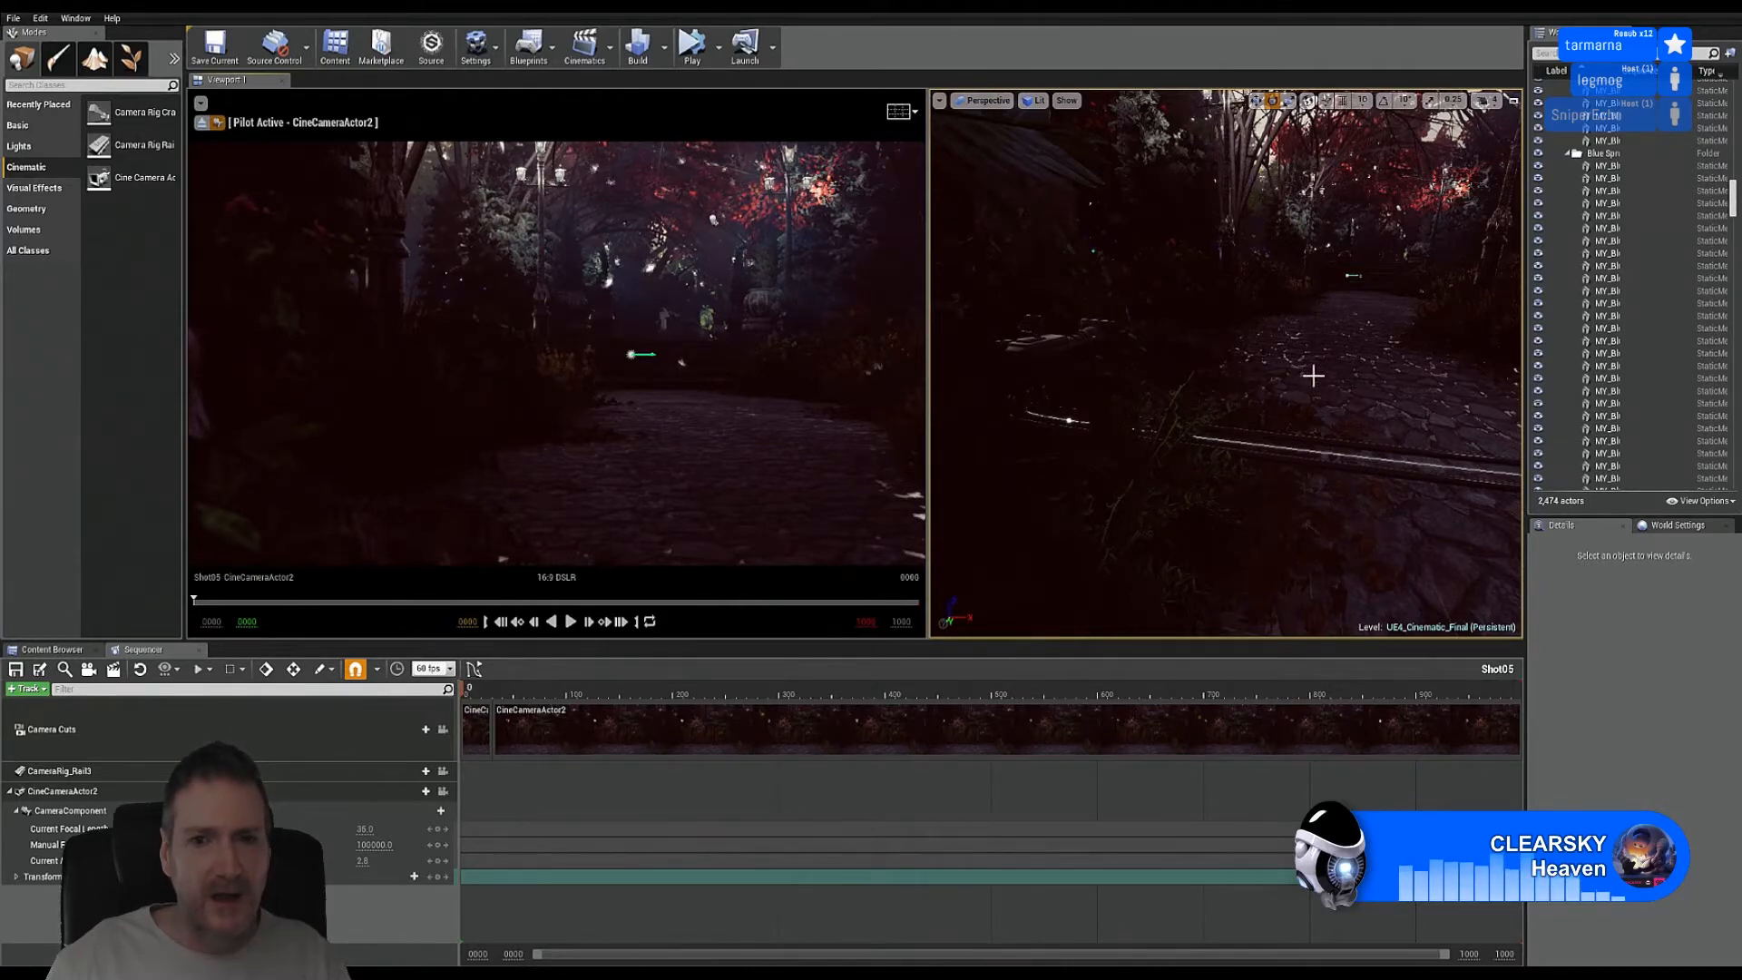
pyautogui.moveTo(1254, 431); pyautogui.dragTo(1270, 441, button='right')
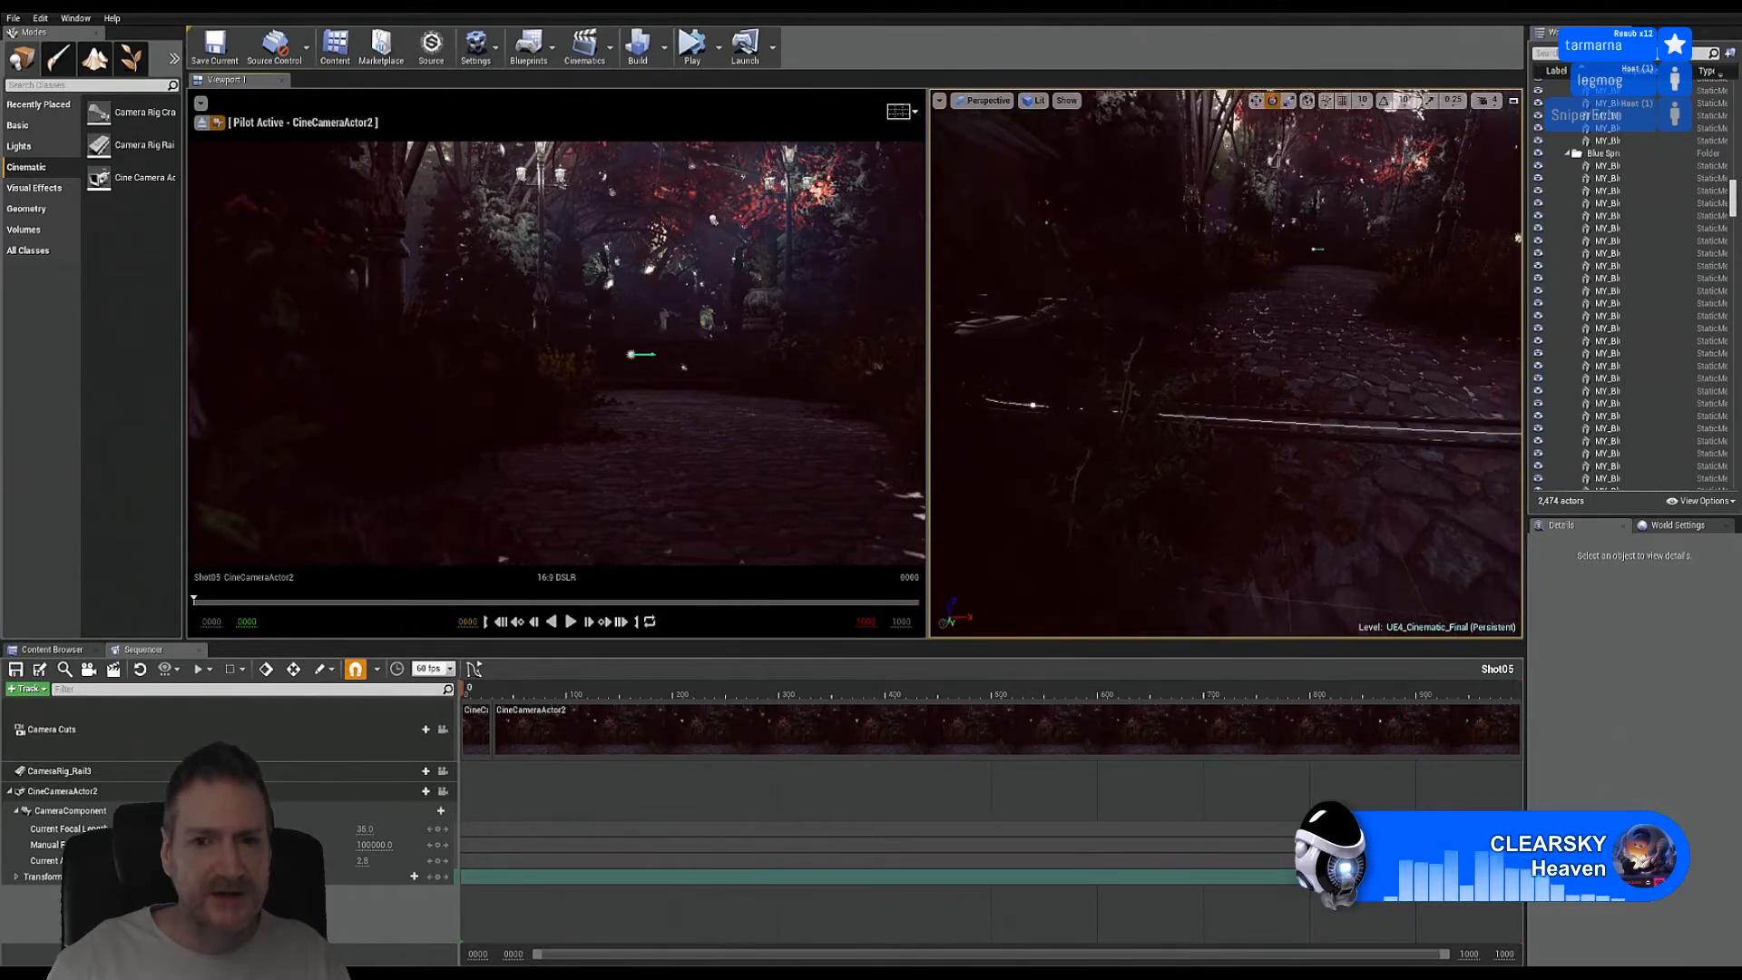
pyautogui.click(1300, 433)
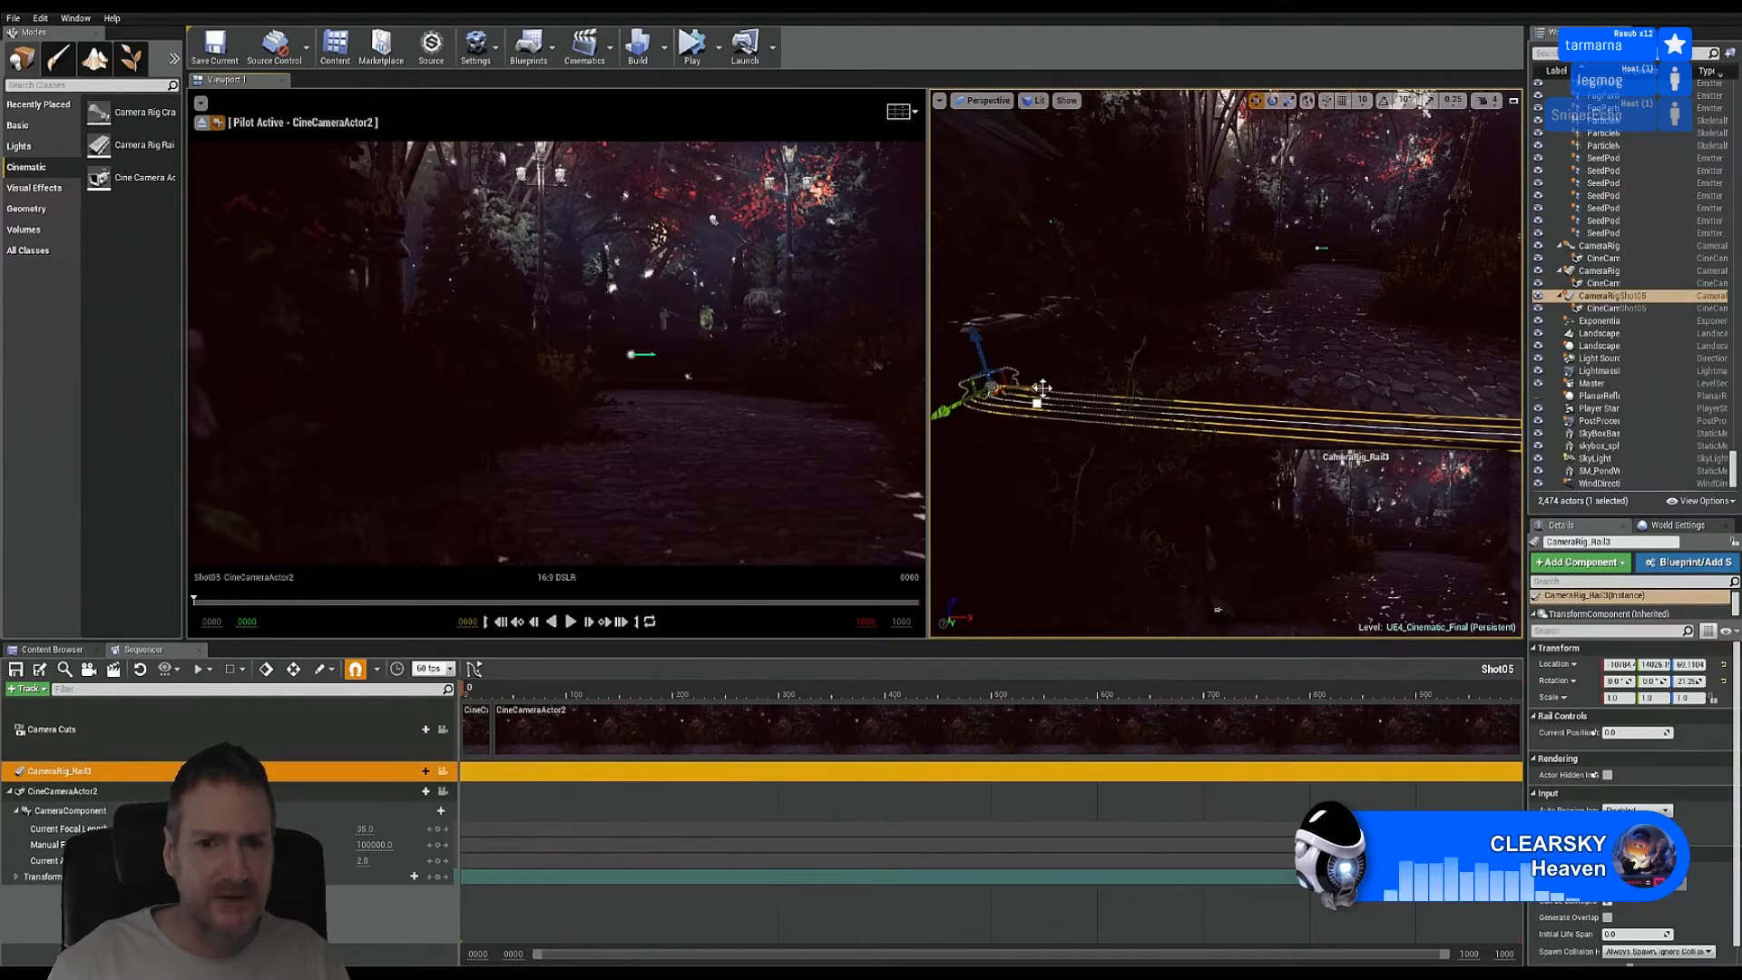
pyautogui.moveTo(1037, 389); pyautogui.dragTo(1010, 401)
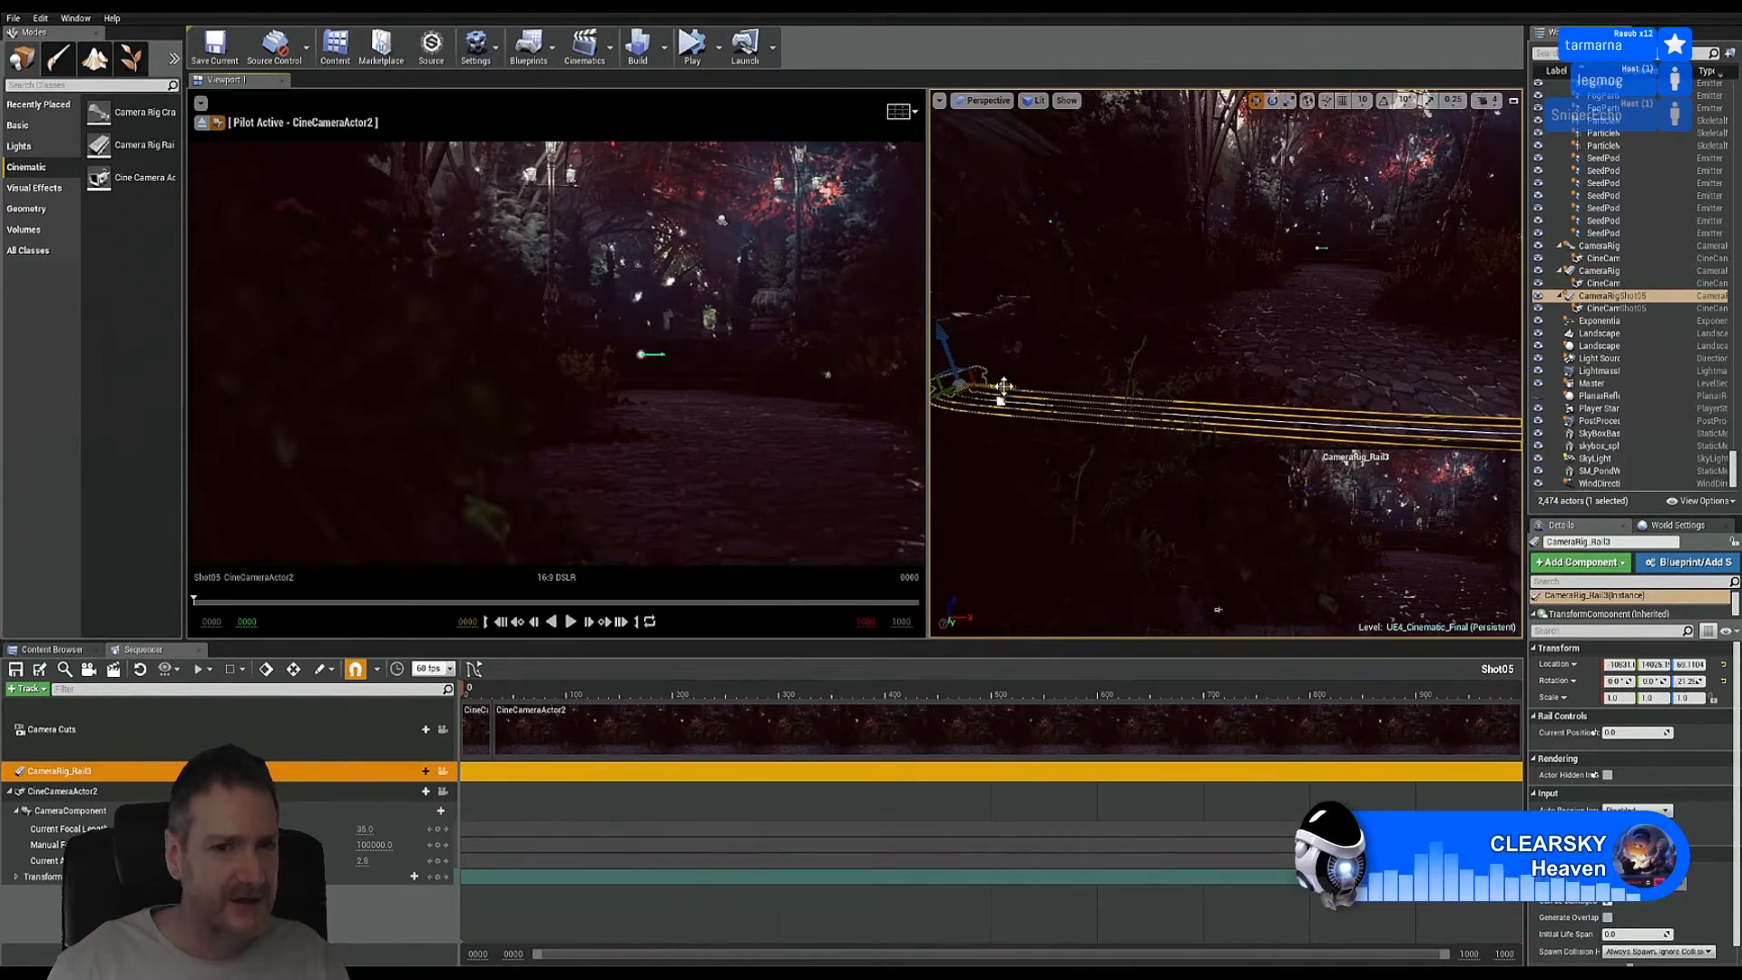
pyautogui.moveTo(1000, 400)
pyautogui.mouseDown()
pyautogui.moveTo(974, 397)
pyautogui.moveTo(1015, 387)
pyautogui.mouseUp()
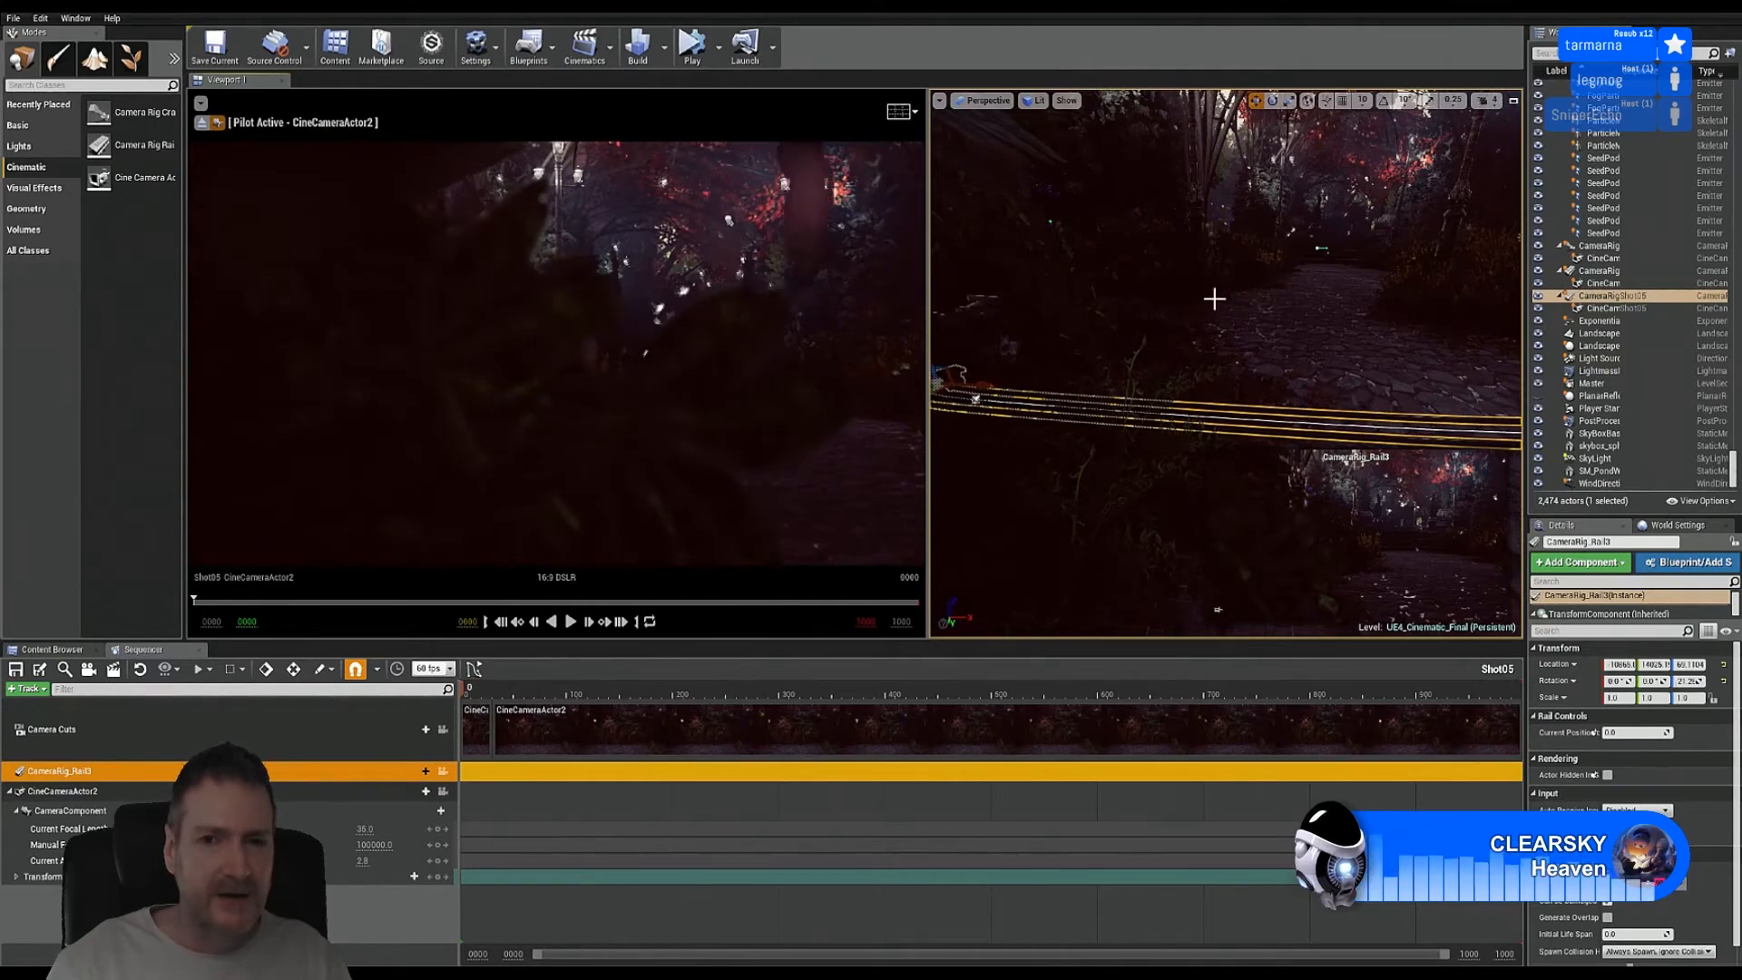
# Step: Try raising CameraRig_Rail3 vertically above the foliage, and undo that move
pyautogui.moveTo(1014, 390); pyautogui.dragTo(876, 419, button='right')
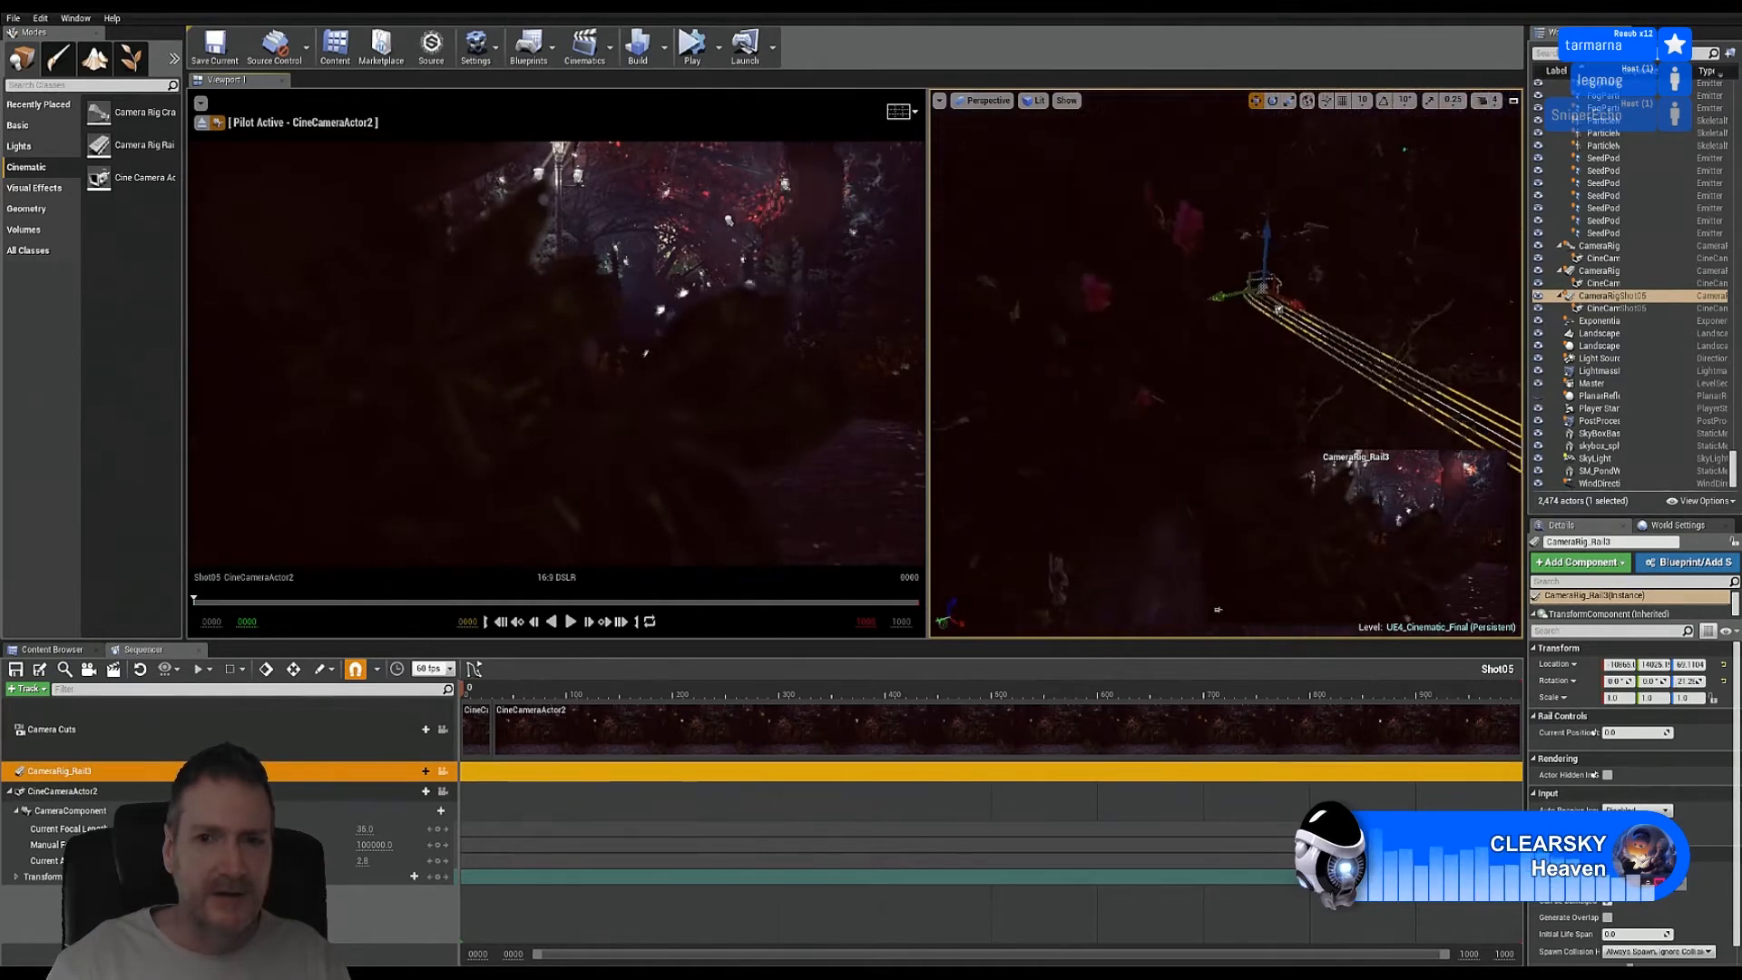
pyautogui.moveTo(1278, 243); pyautogui.dragTo(1283, 148)
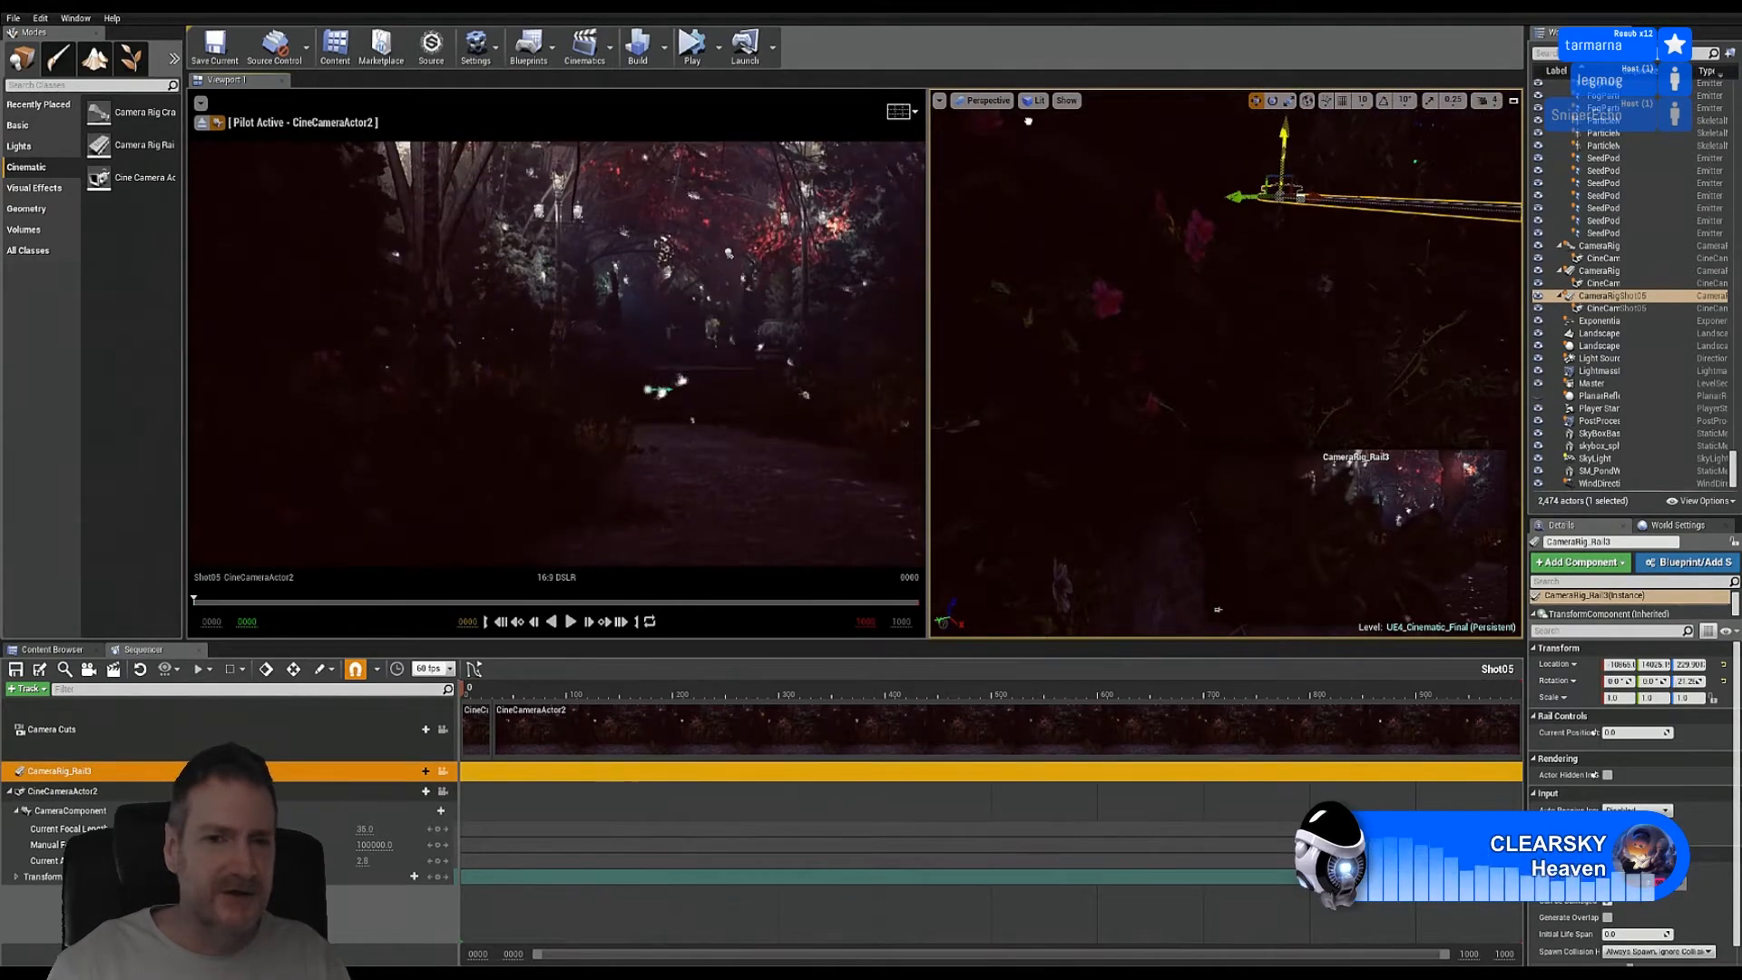
pyautogui.click(41, 18)
pyautogui.click(68, 49)
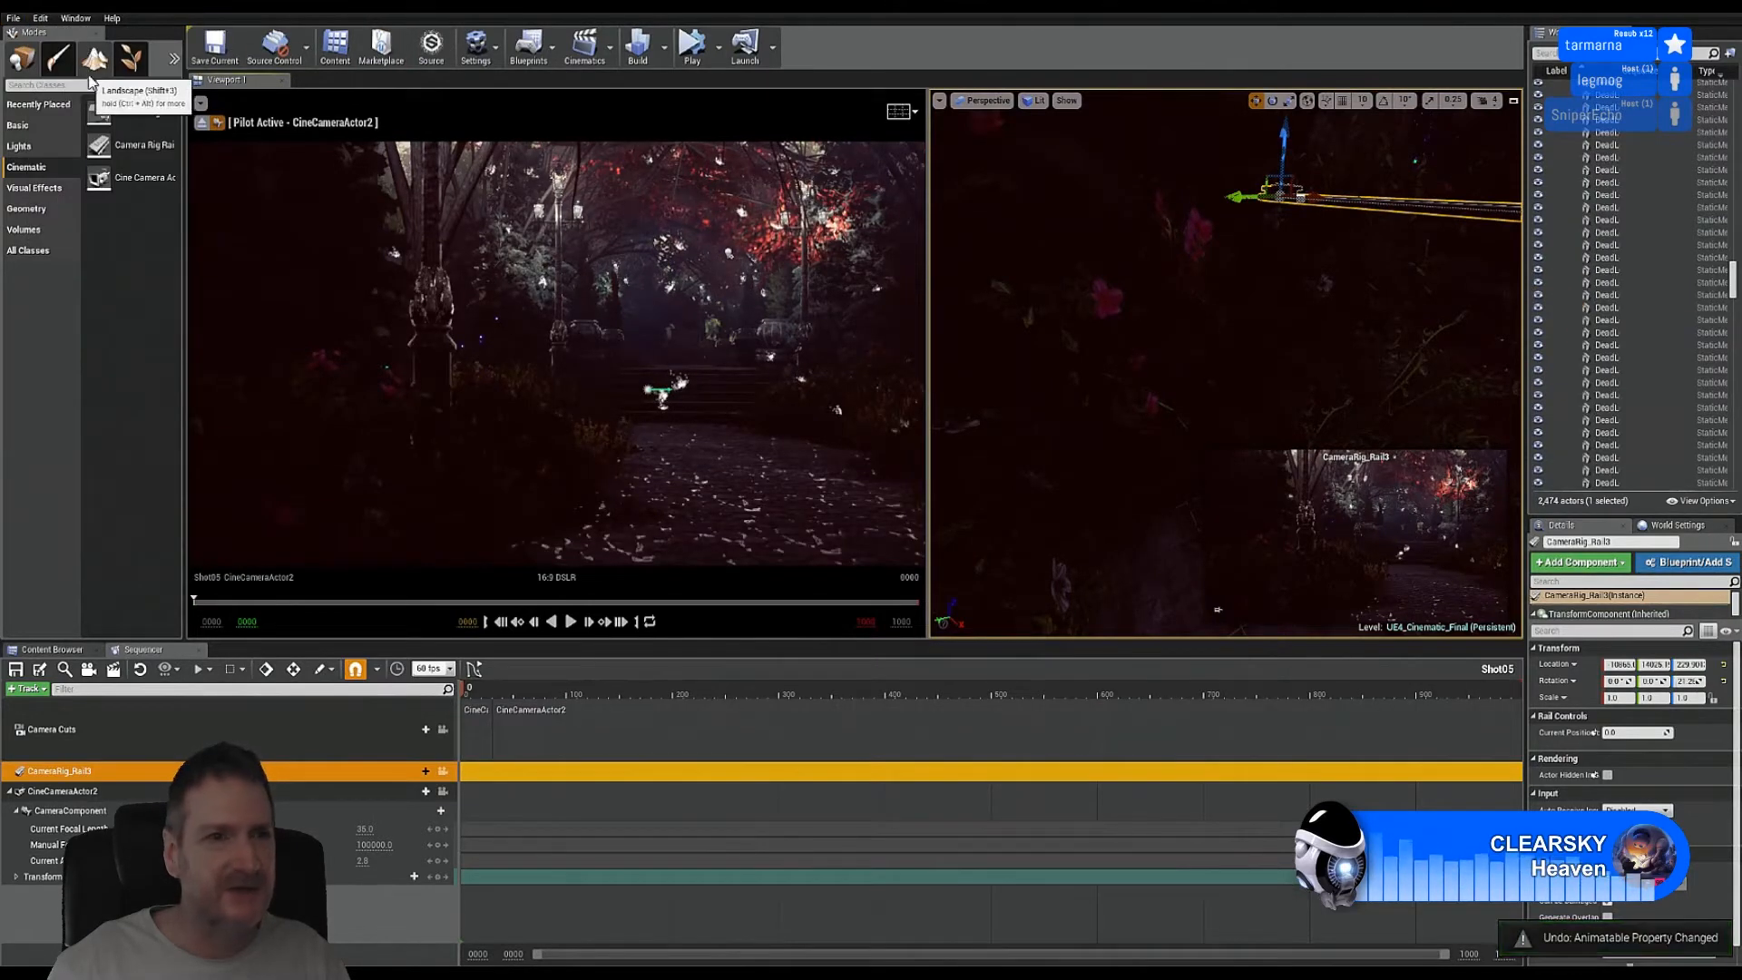
pyautogui.click(41, 18)
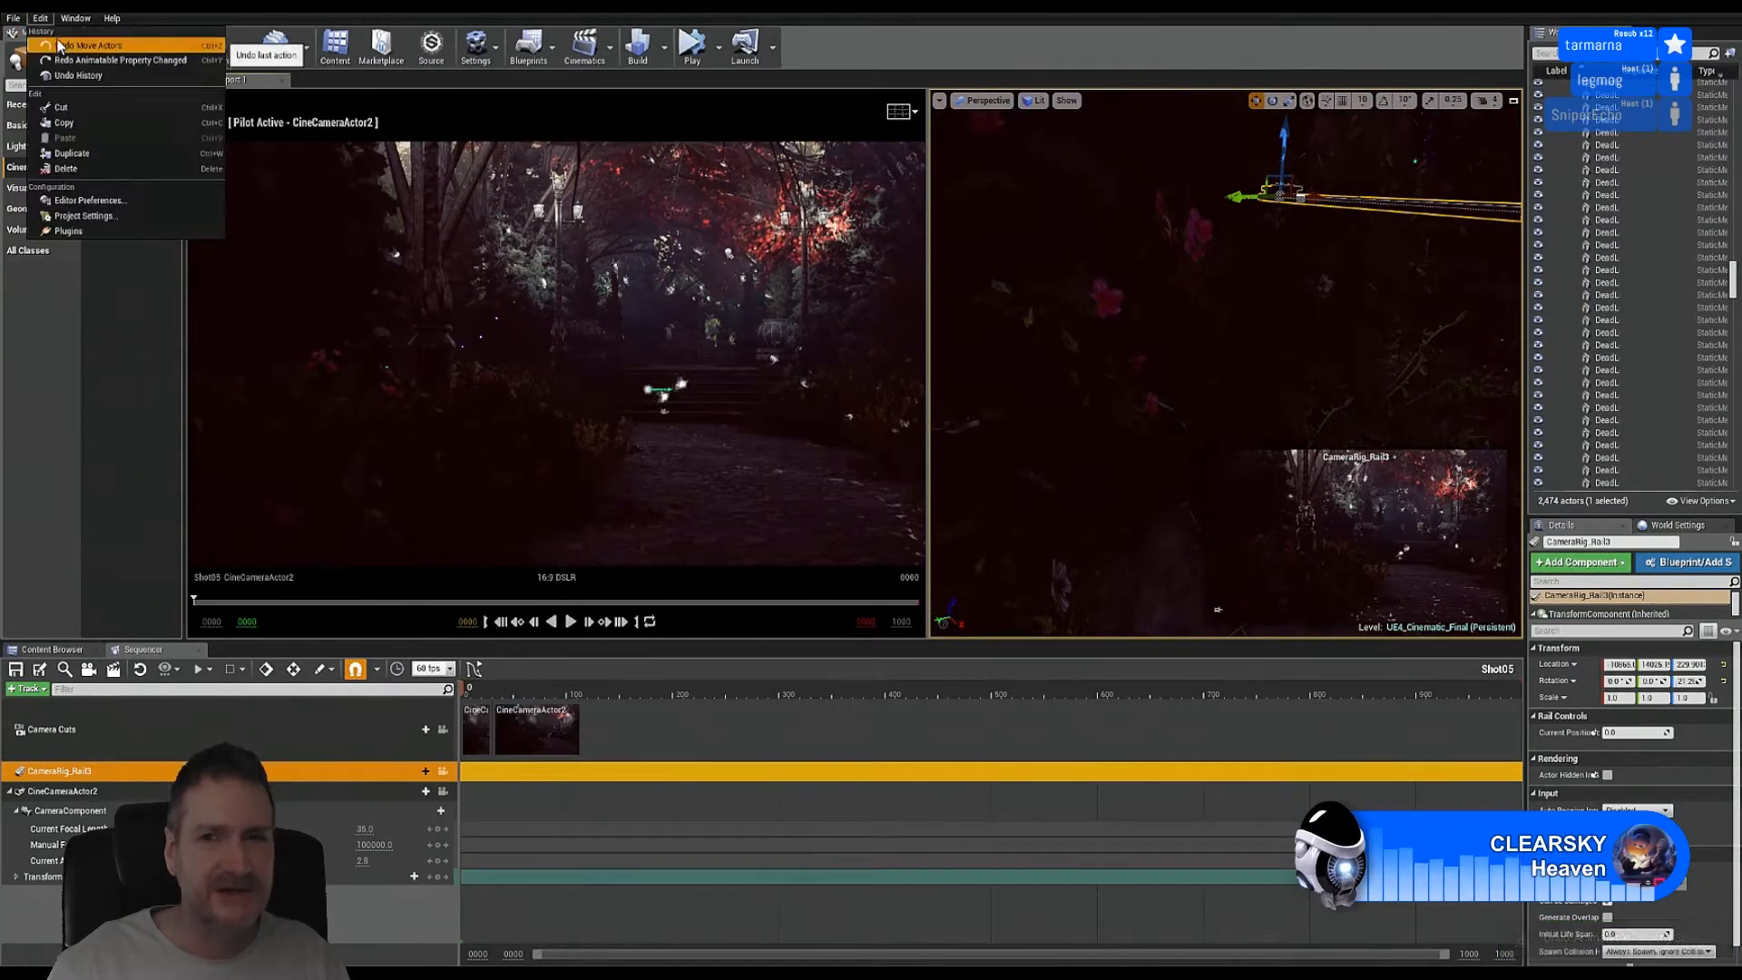
pyautogui.click(57, 45)
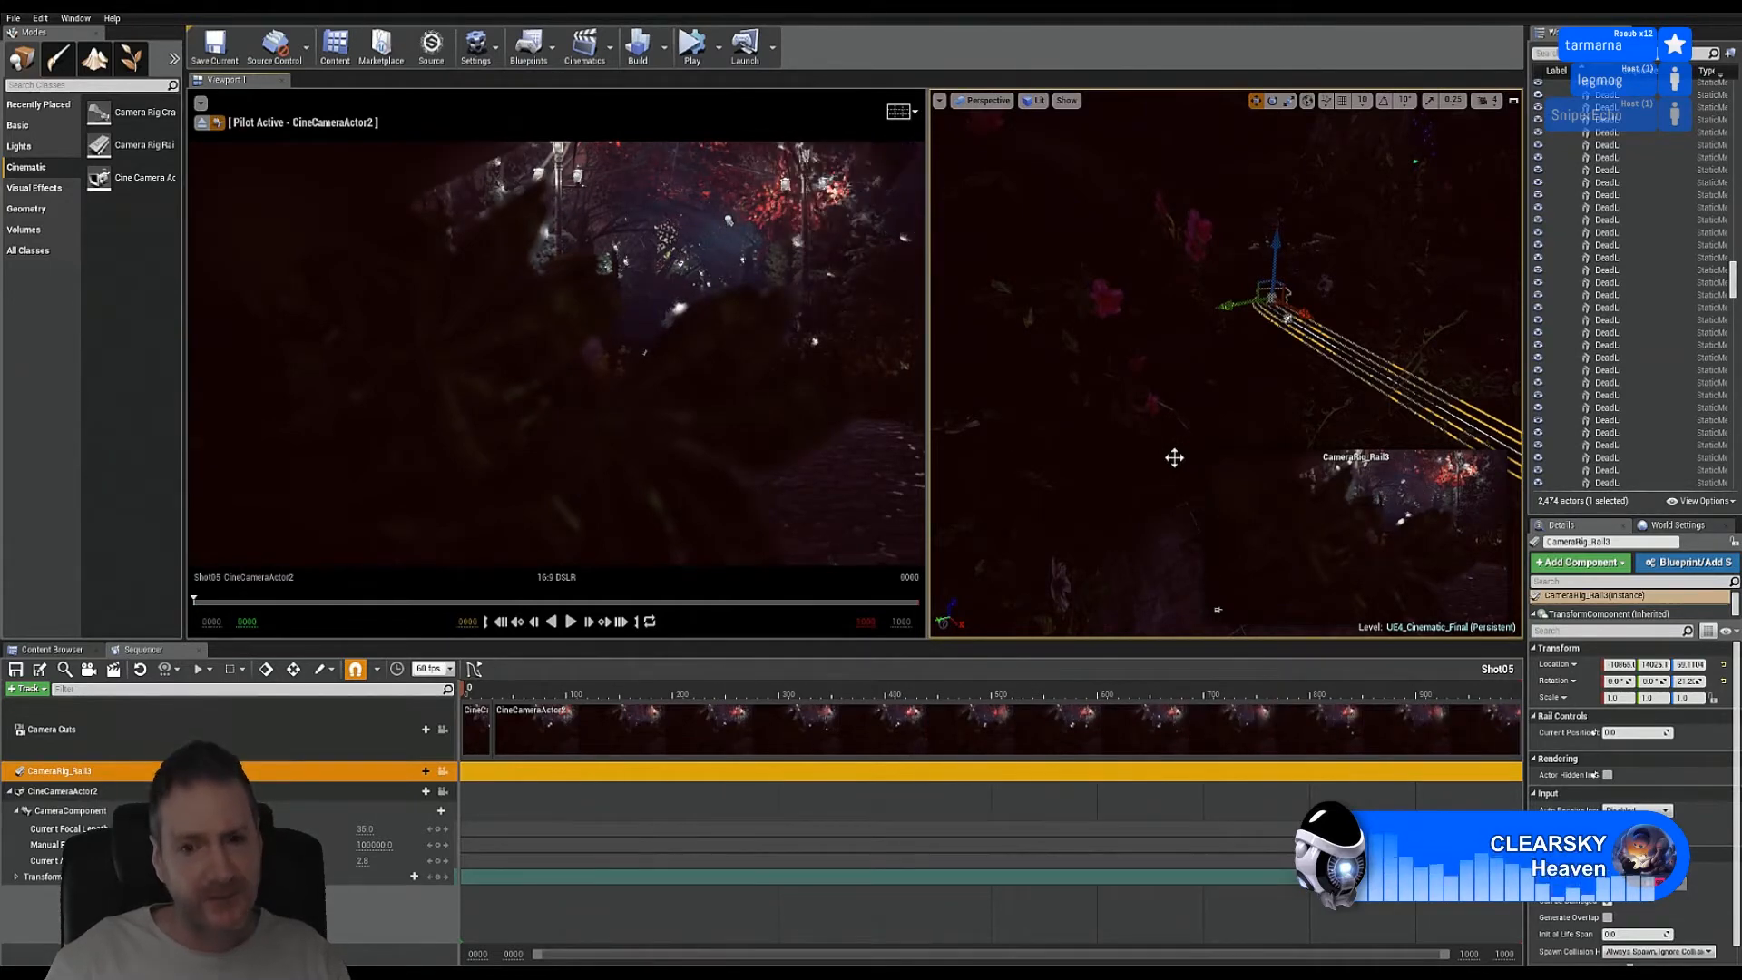
# Step: Shift CameraRig_Rail3 sideways along its Y axis, perpendicular to the rail, toward the fern
pyautogui.moveTo(1218, 609)
pyautogui.mouseDown(button='right')
pyautogui.moveTo(1245, 628)
pyautogui.moveTo(1218, 609)
pyautogui.mouseUp(button='right')
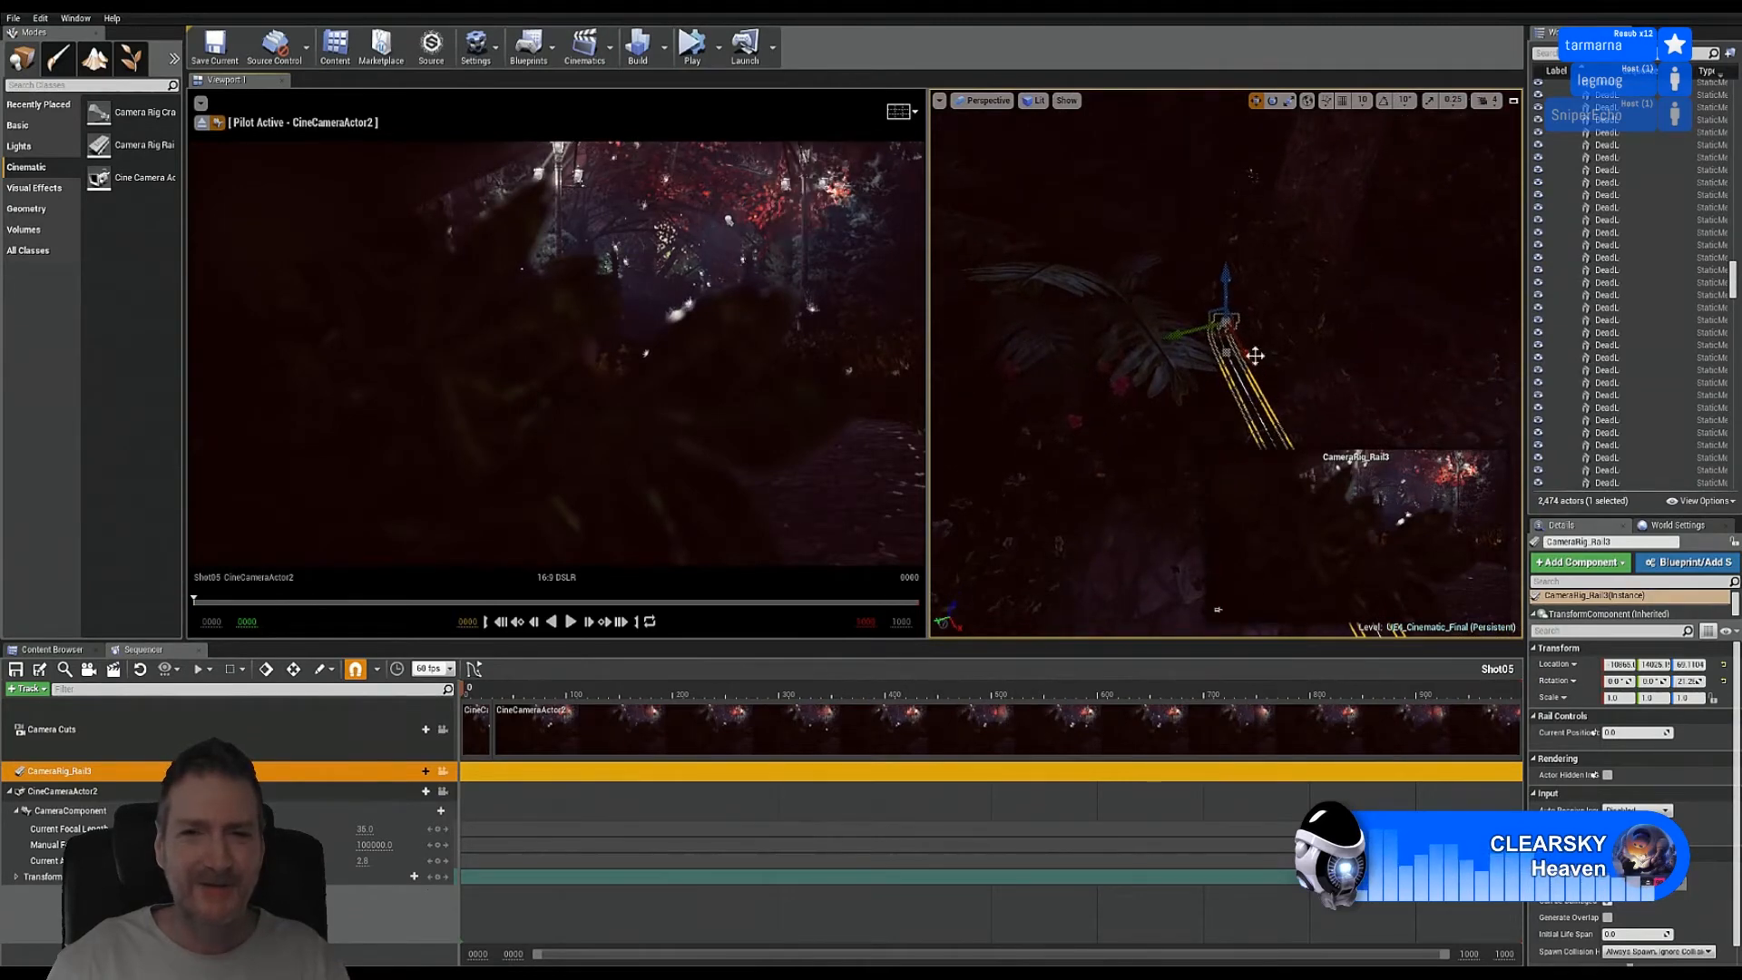
pyautogui.moveTo(1192, 331); pyautogui.dragTo(1139, 377)
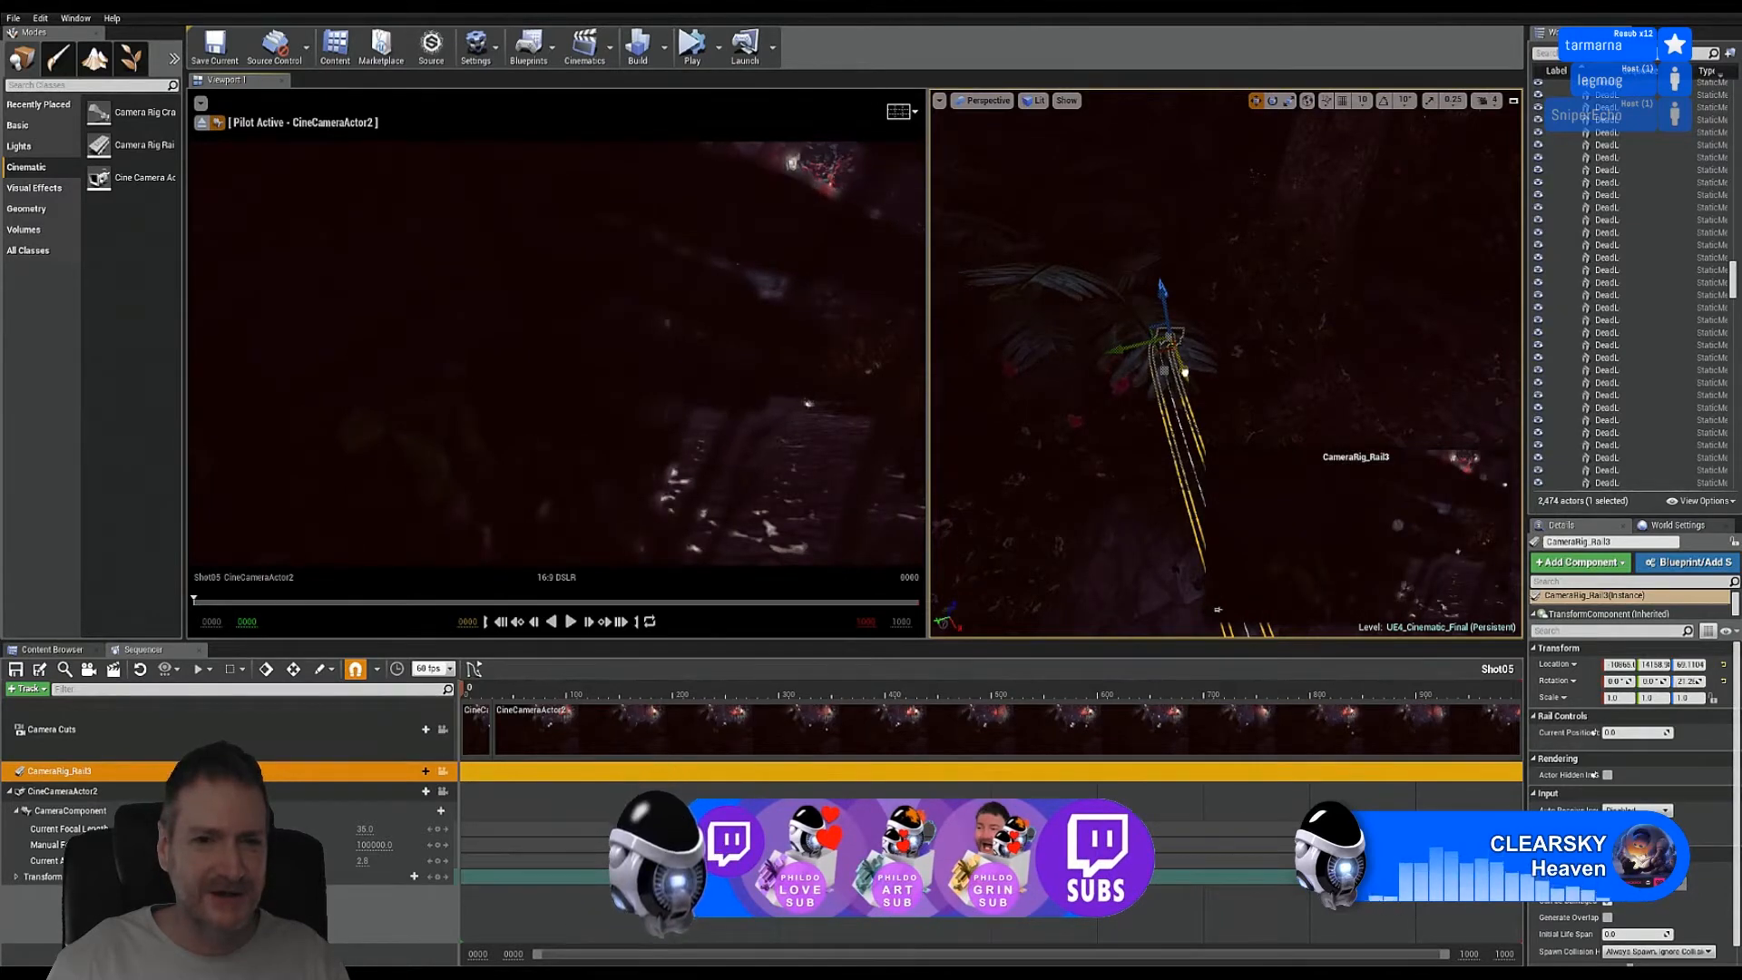
# Step: Fine-tune CameraRig_Rail3's position along its X and Y axes so the fern leaves partly frame the path in the camera view
pyautogui.moveTo(1184, 370); pyautogui.dragTo(1182, 377)
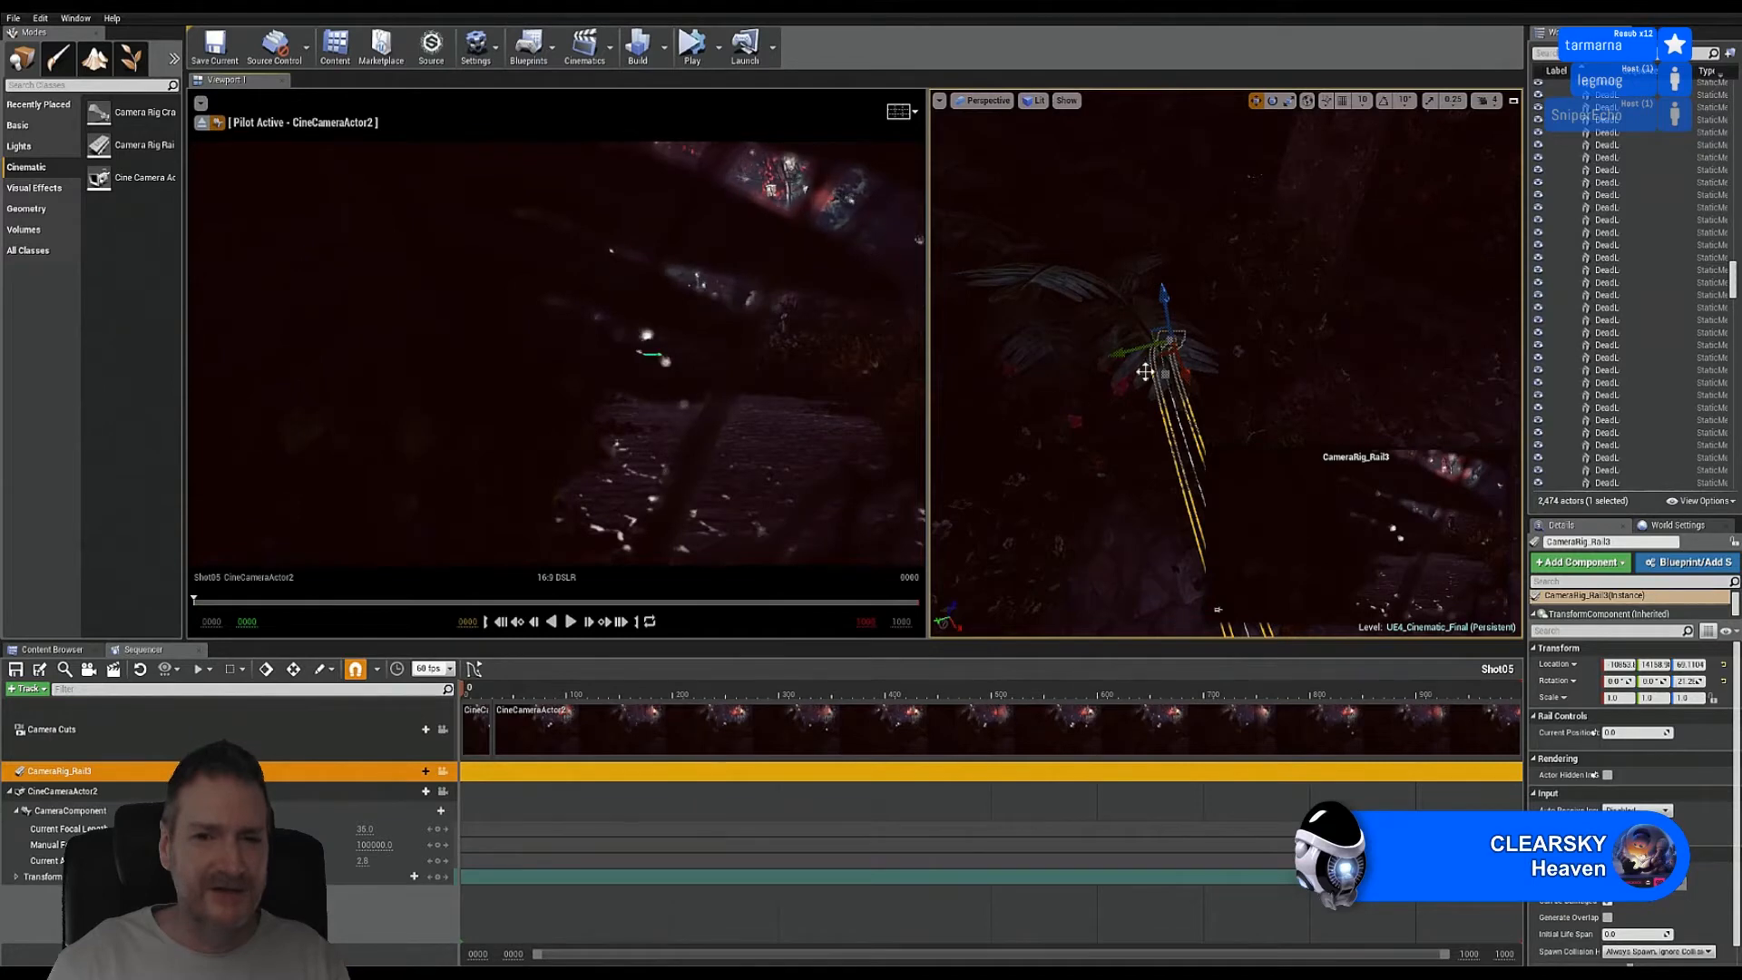
pyautogui.moveTo(1125, 354); pyautogui.dragTo(1104, 551)
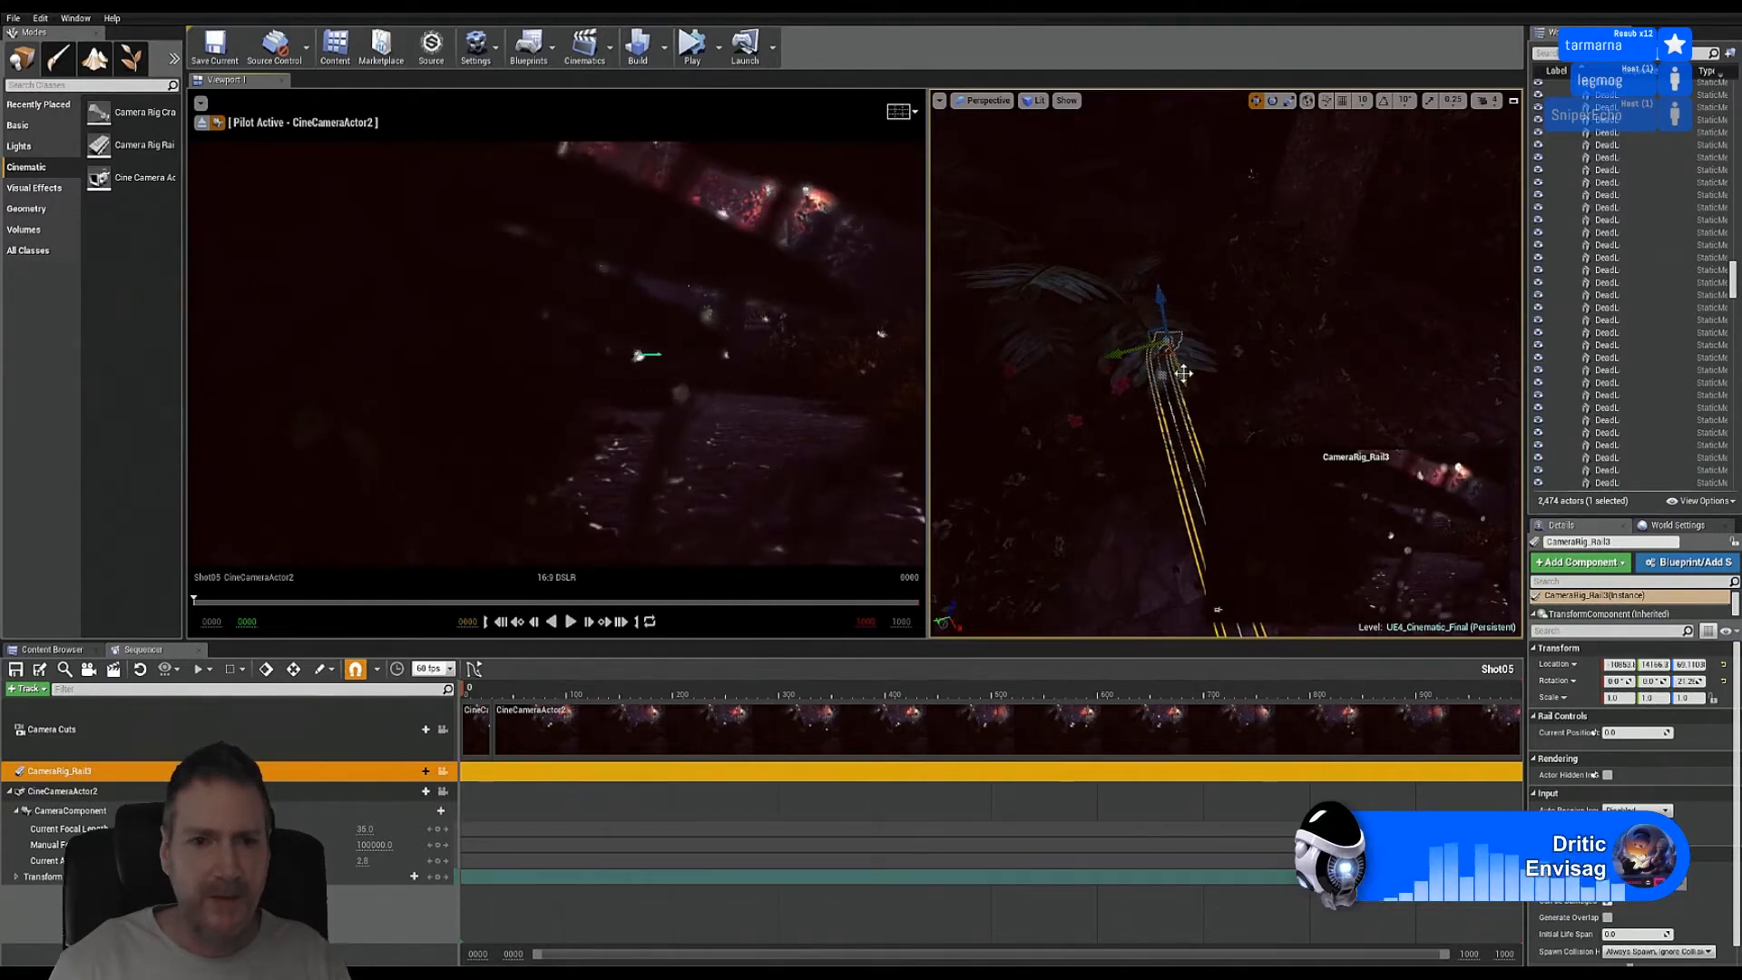
pyautogui.moveTo(1184, 373); pyautogui.dragTo(1179, 385)
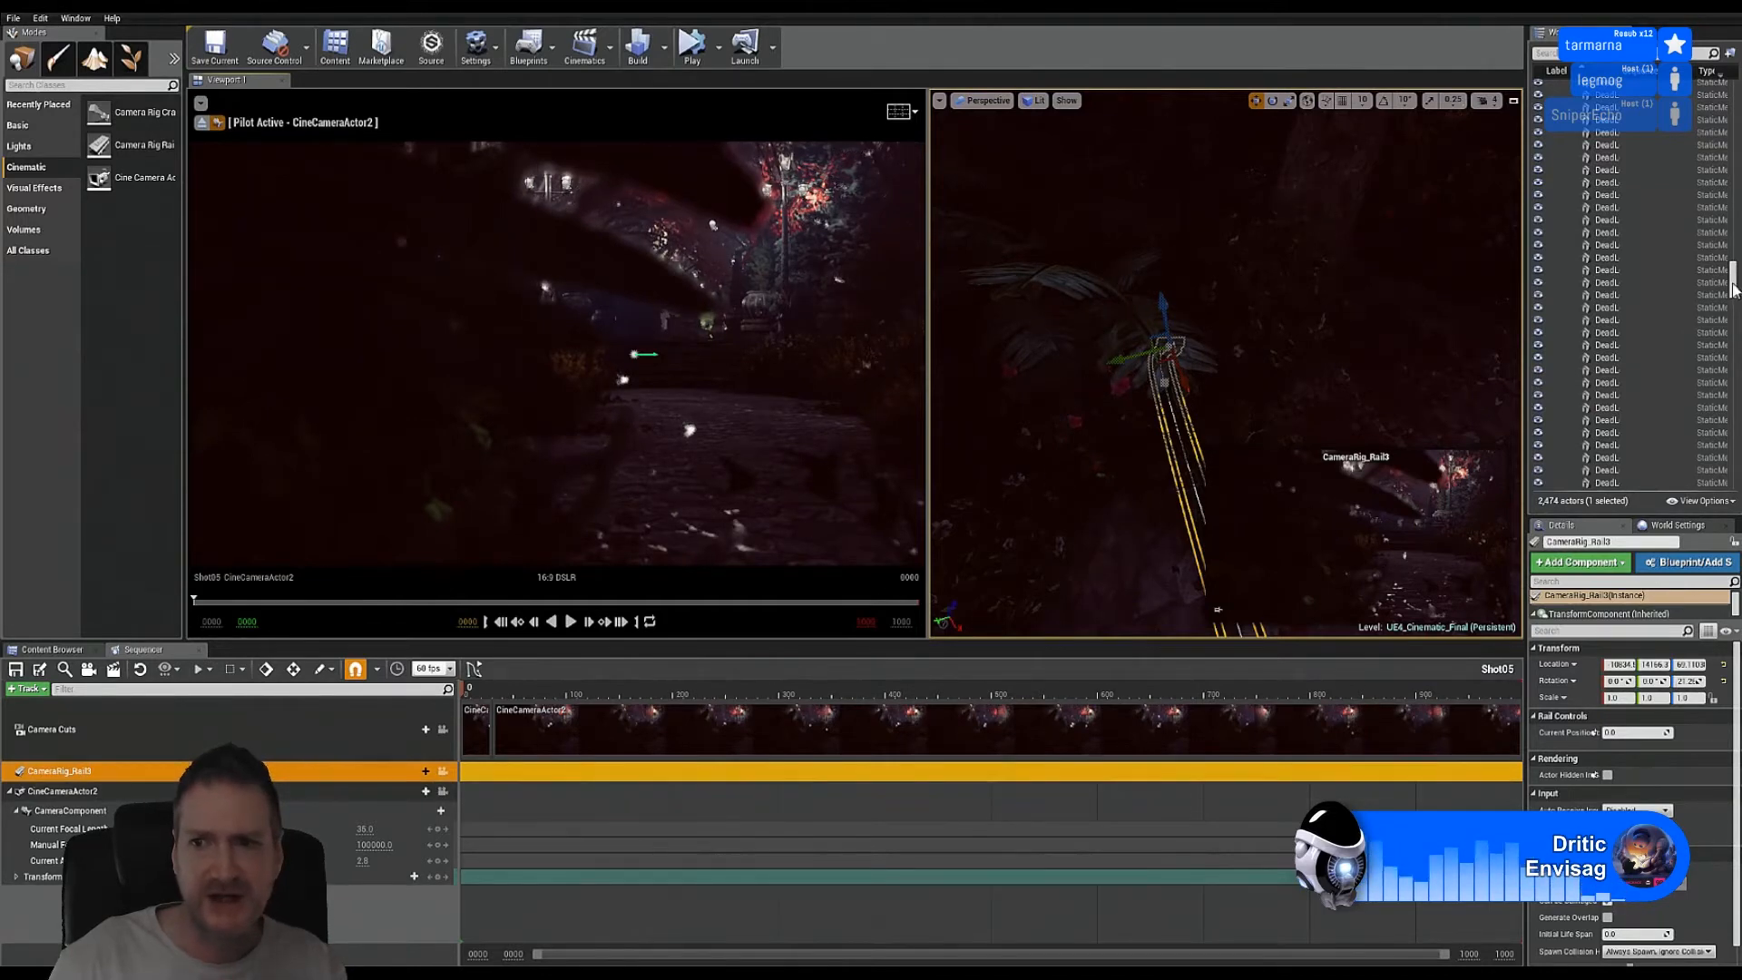
# Step: Collapse the expanded actor folders in the outliner, including Particle Effects, to reach the camera rigs
pyautogui.moveTo(1734, 277); pyautogui.dragTo(1733, 95)
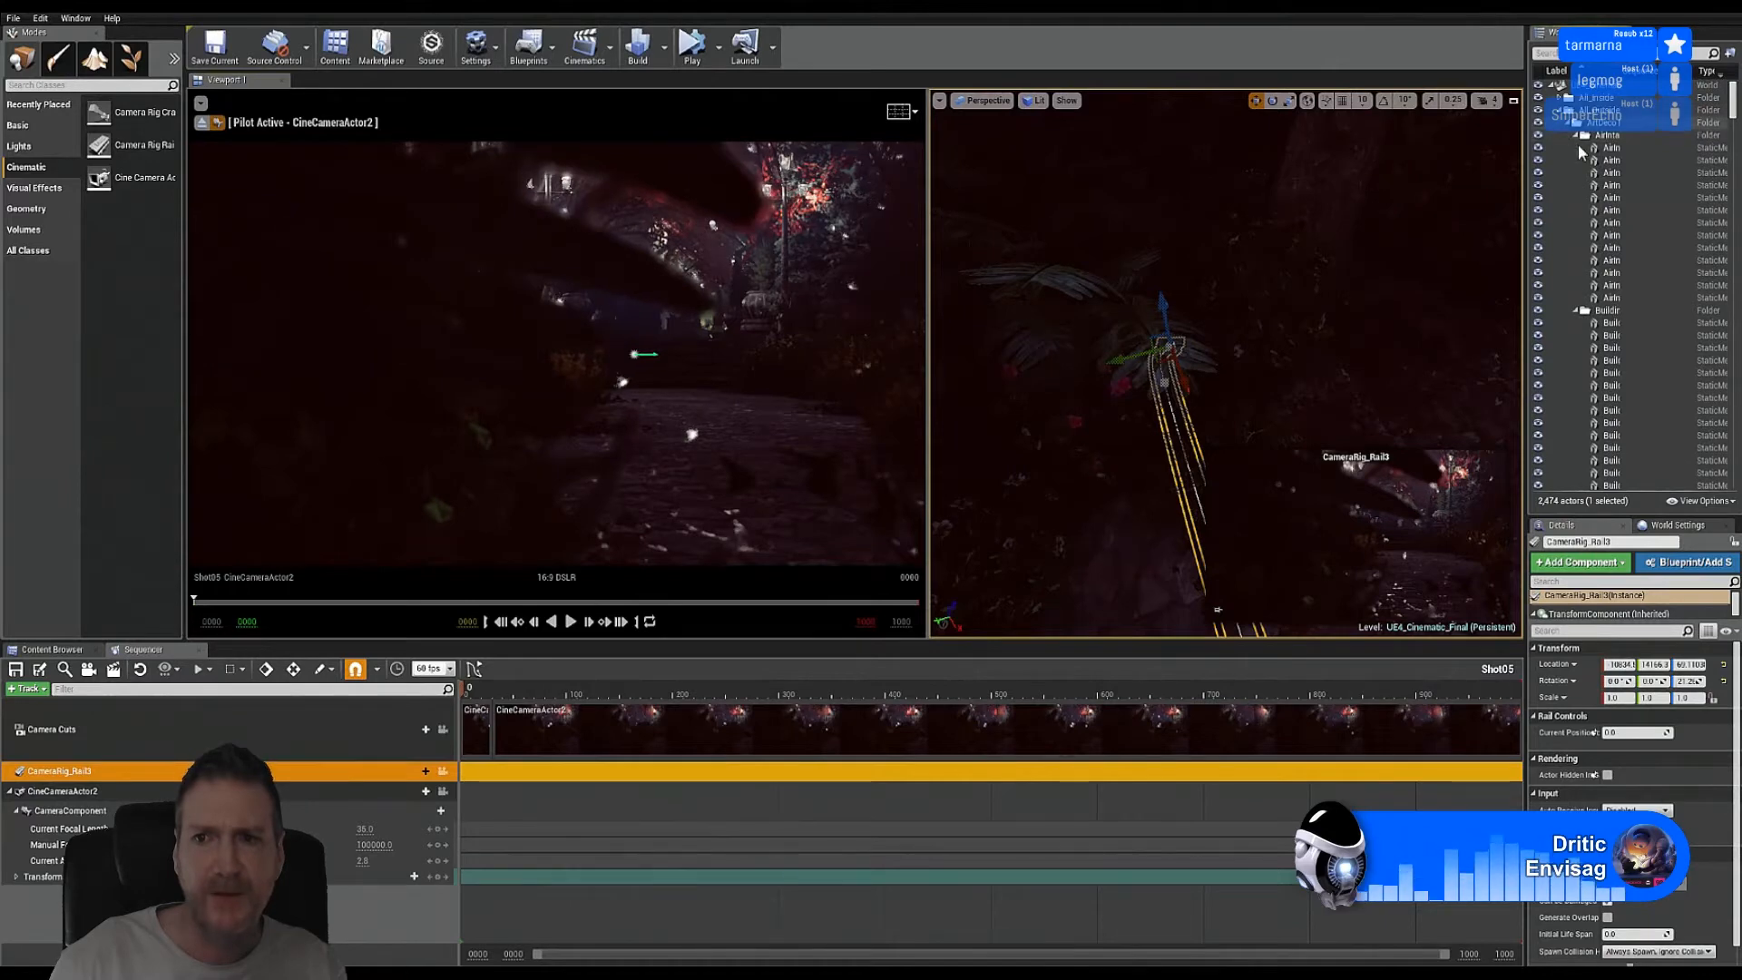
pyautogui.click(1576, 135)
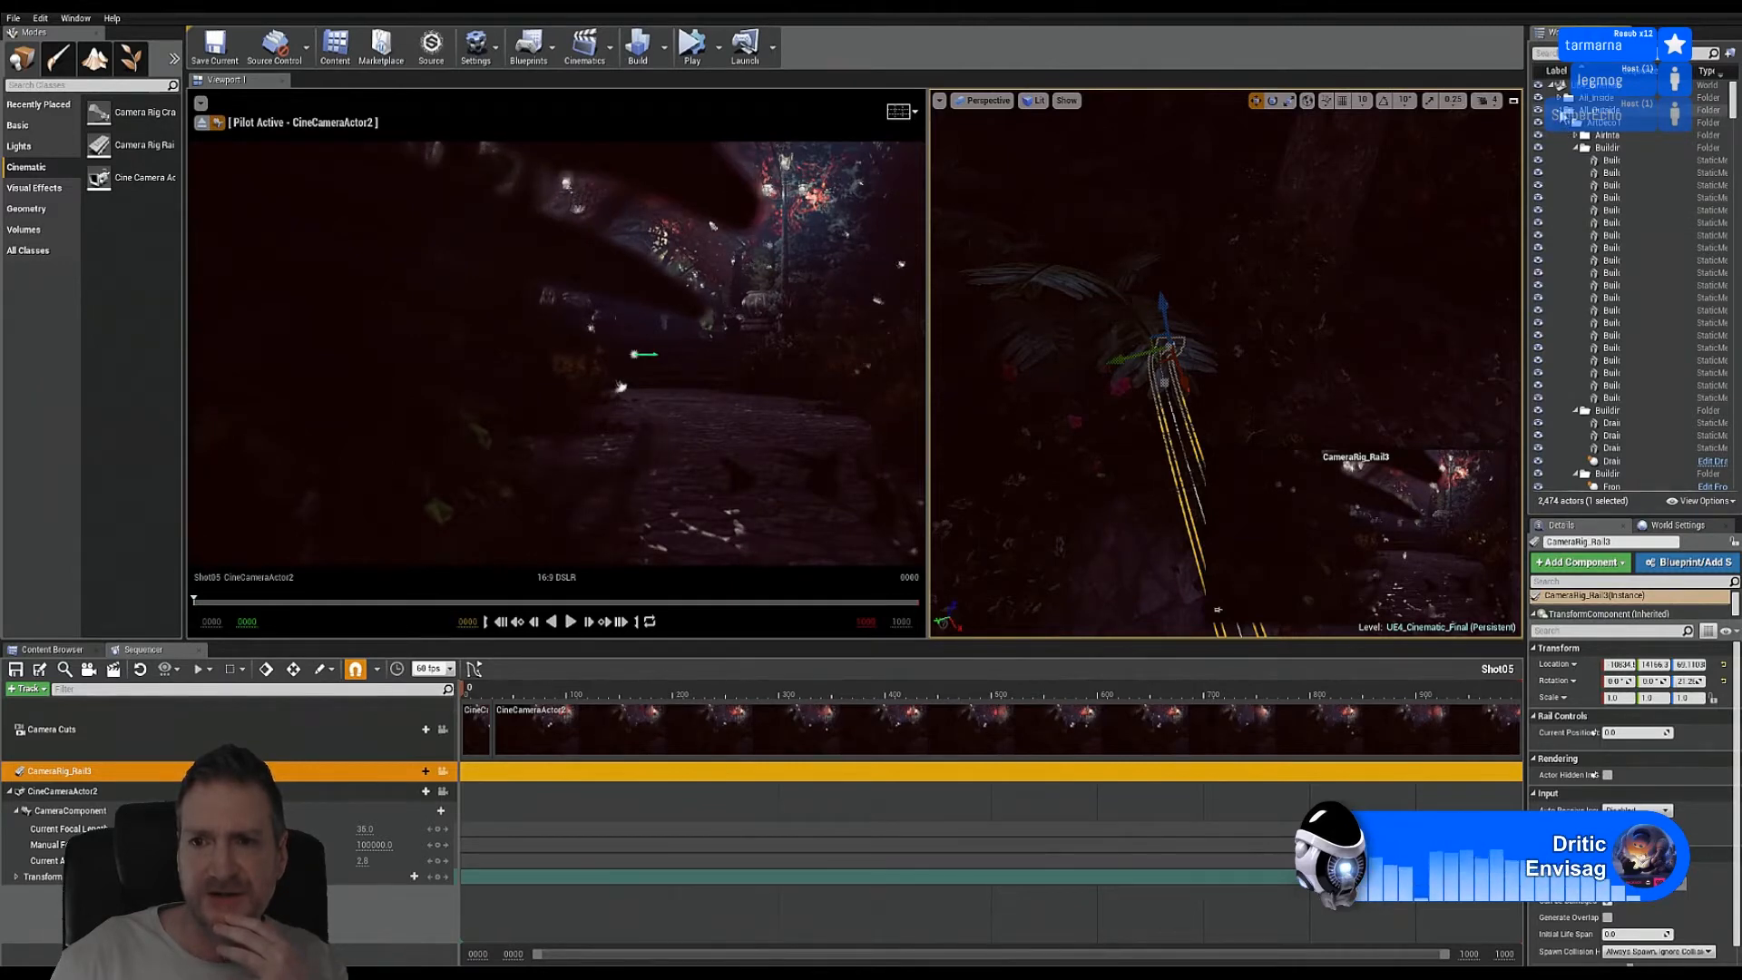
pyautogui.scroll(-5, 1564, 131)
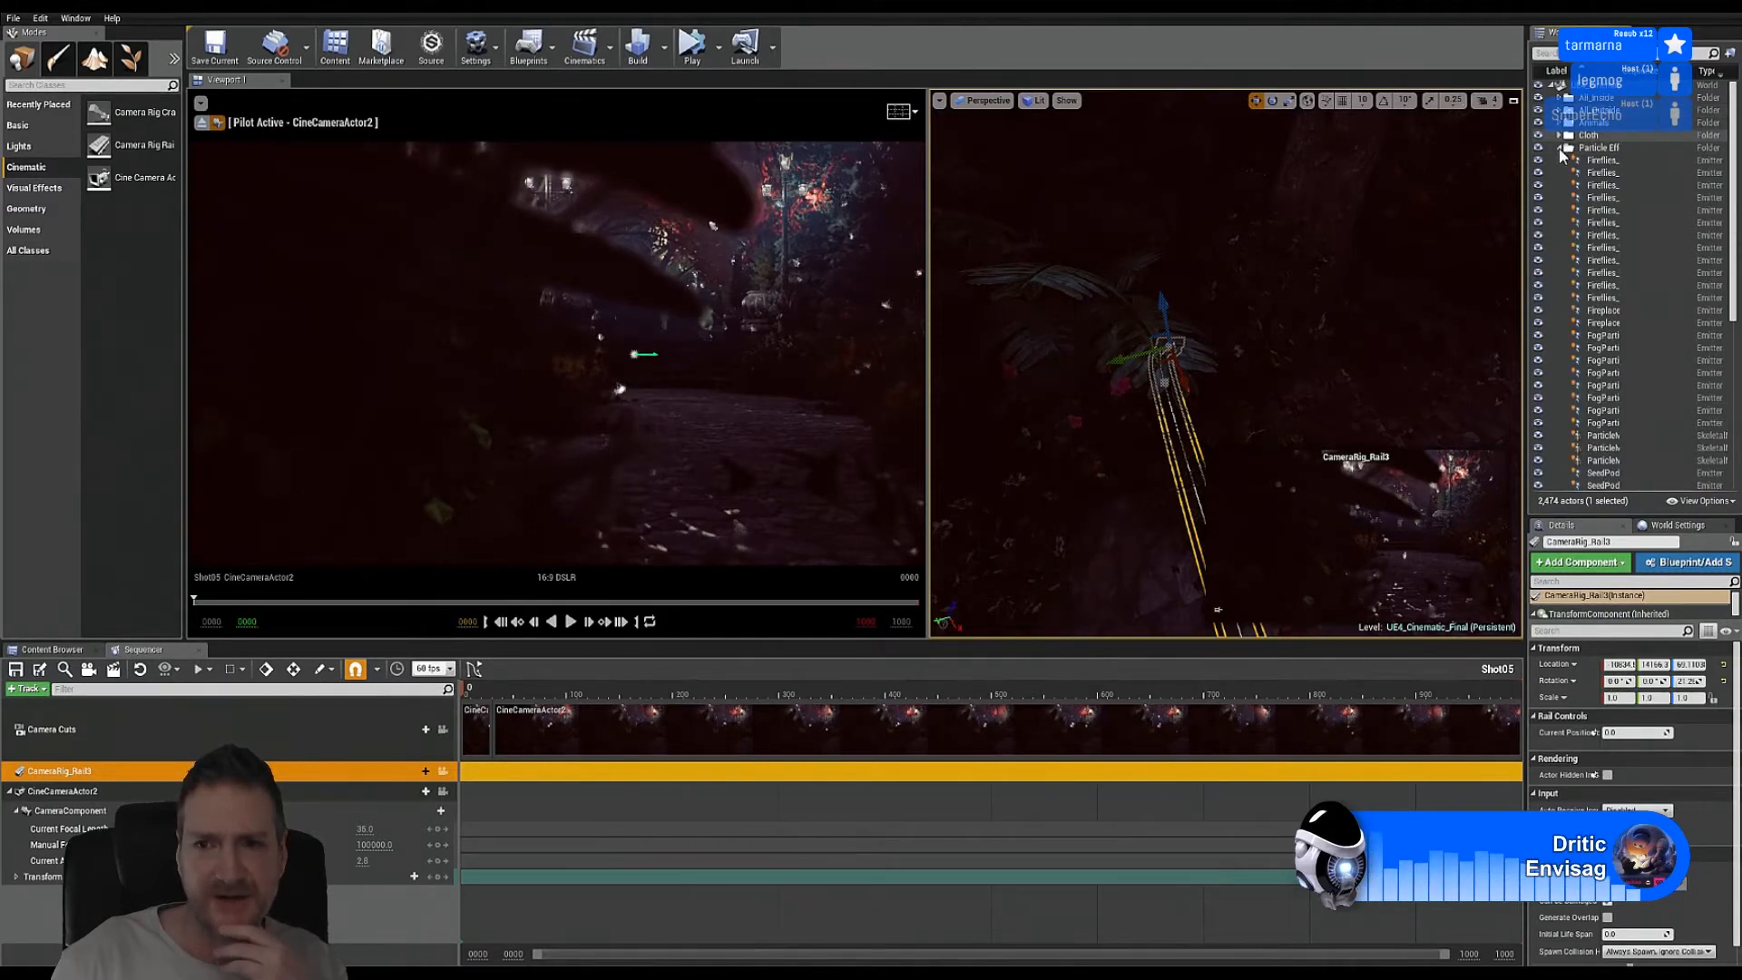
pyautogui.click(1560, 149)
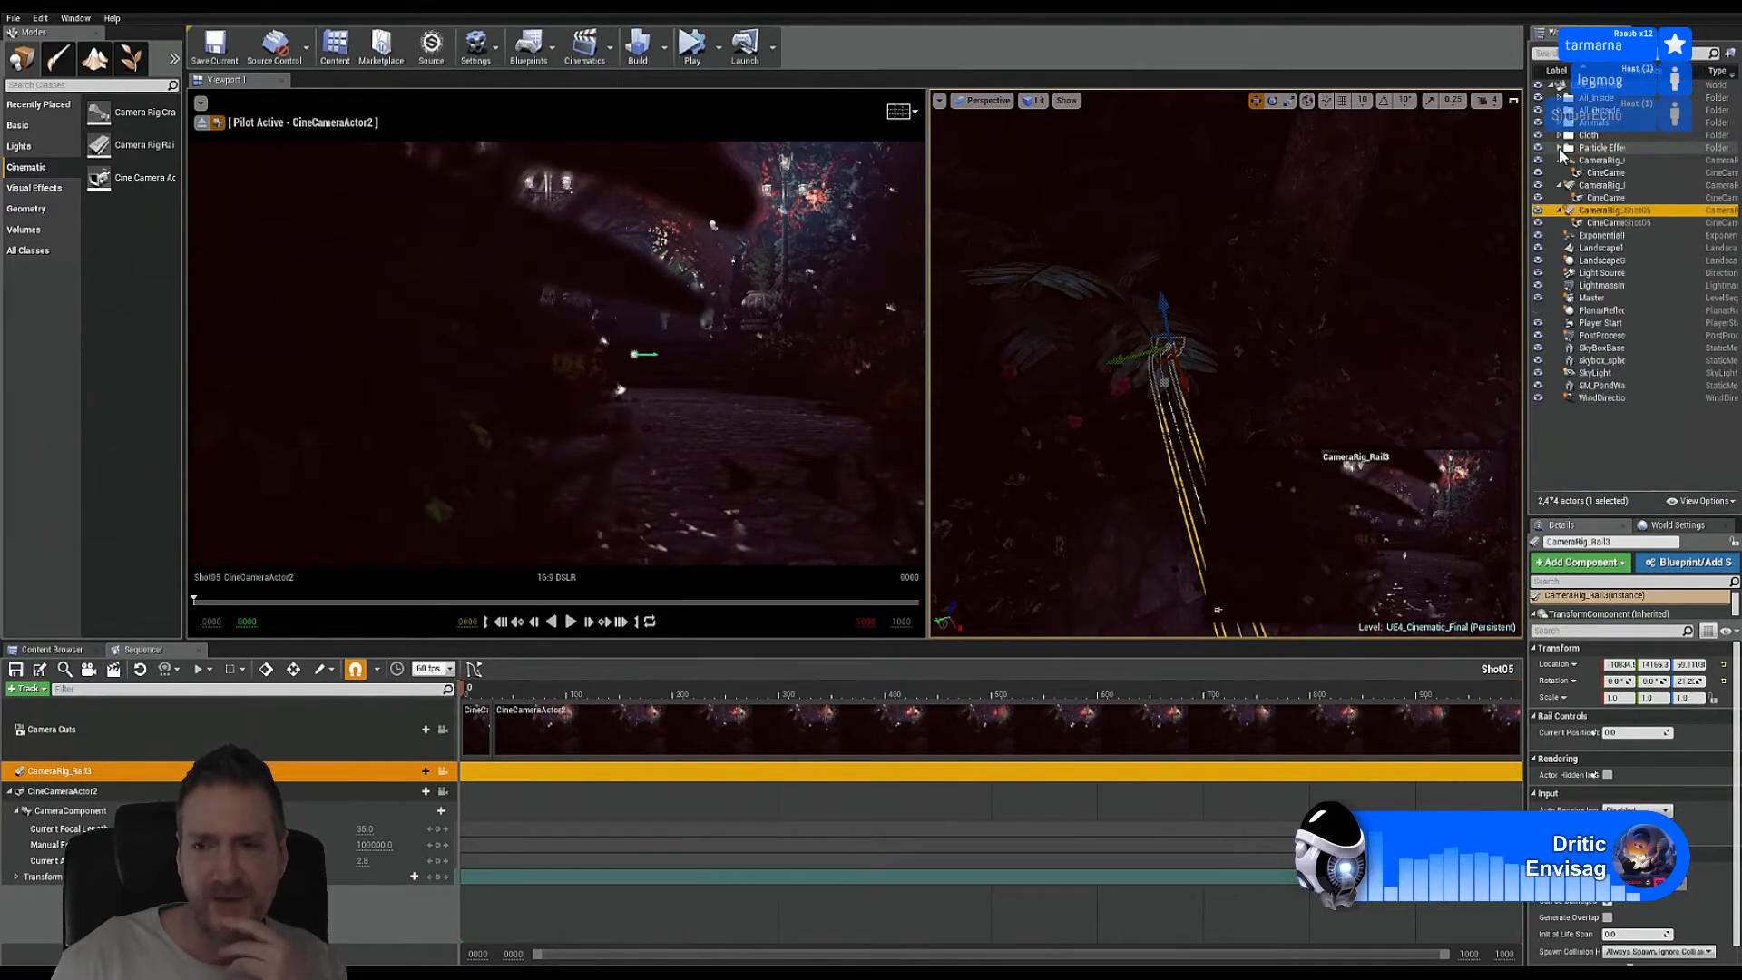
# Step: Select the cine camera attached to the Shot05 rail and set its filmback sensor height to 18 mm
pyautogui.click(1631, 221)
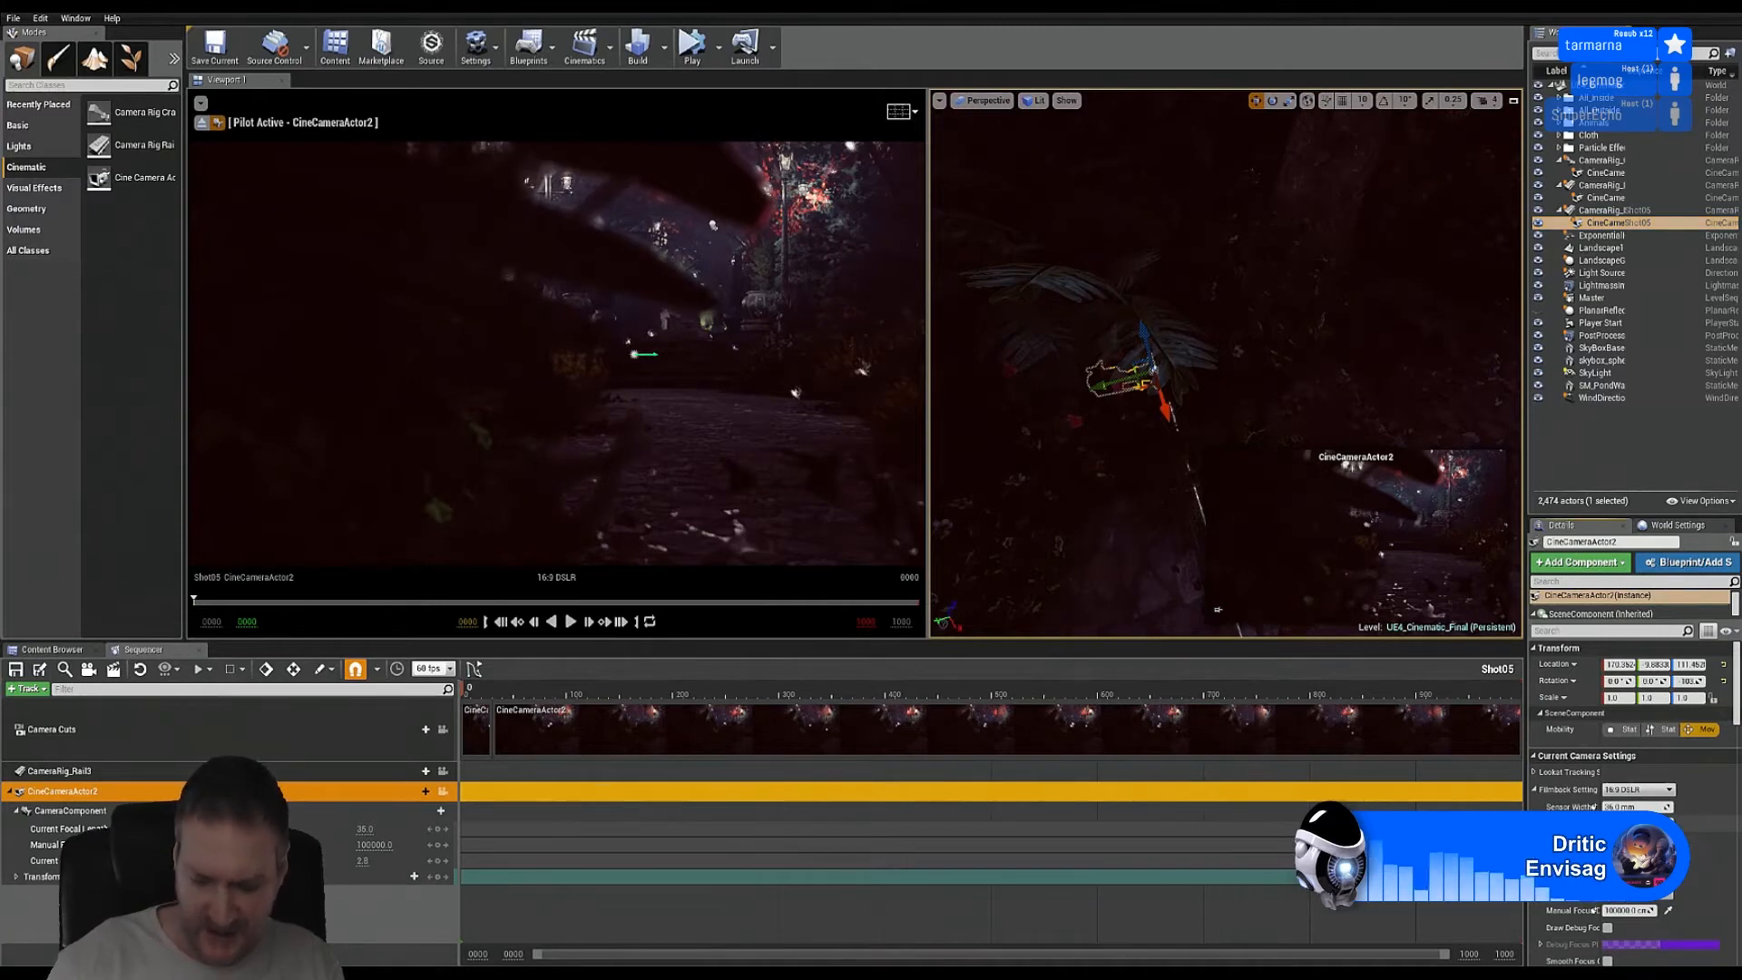
pyautogui.write('18')
pyautogui.press('Return')
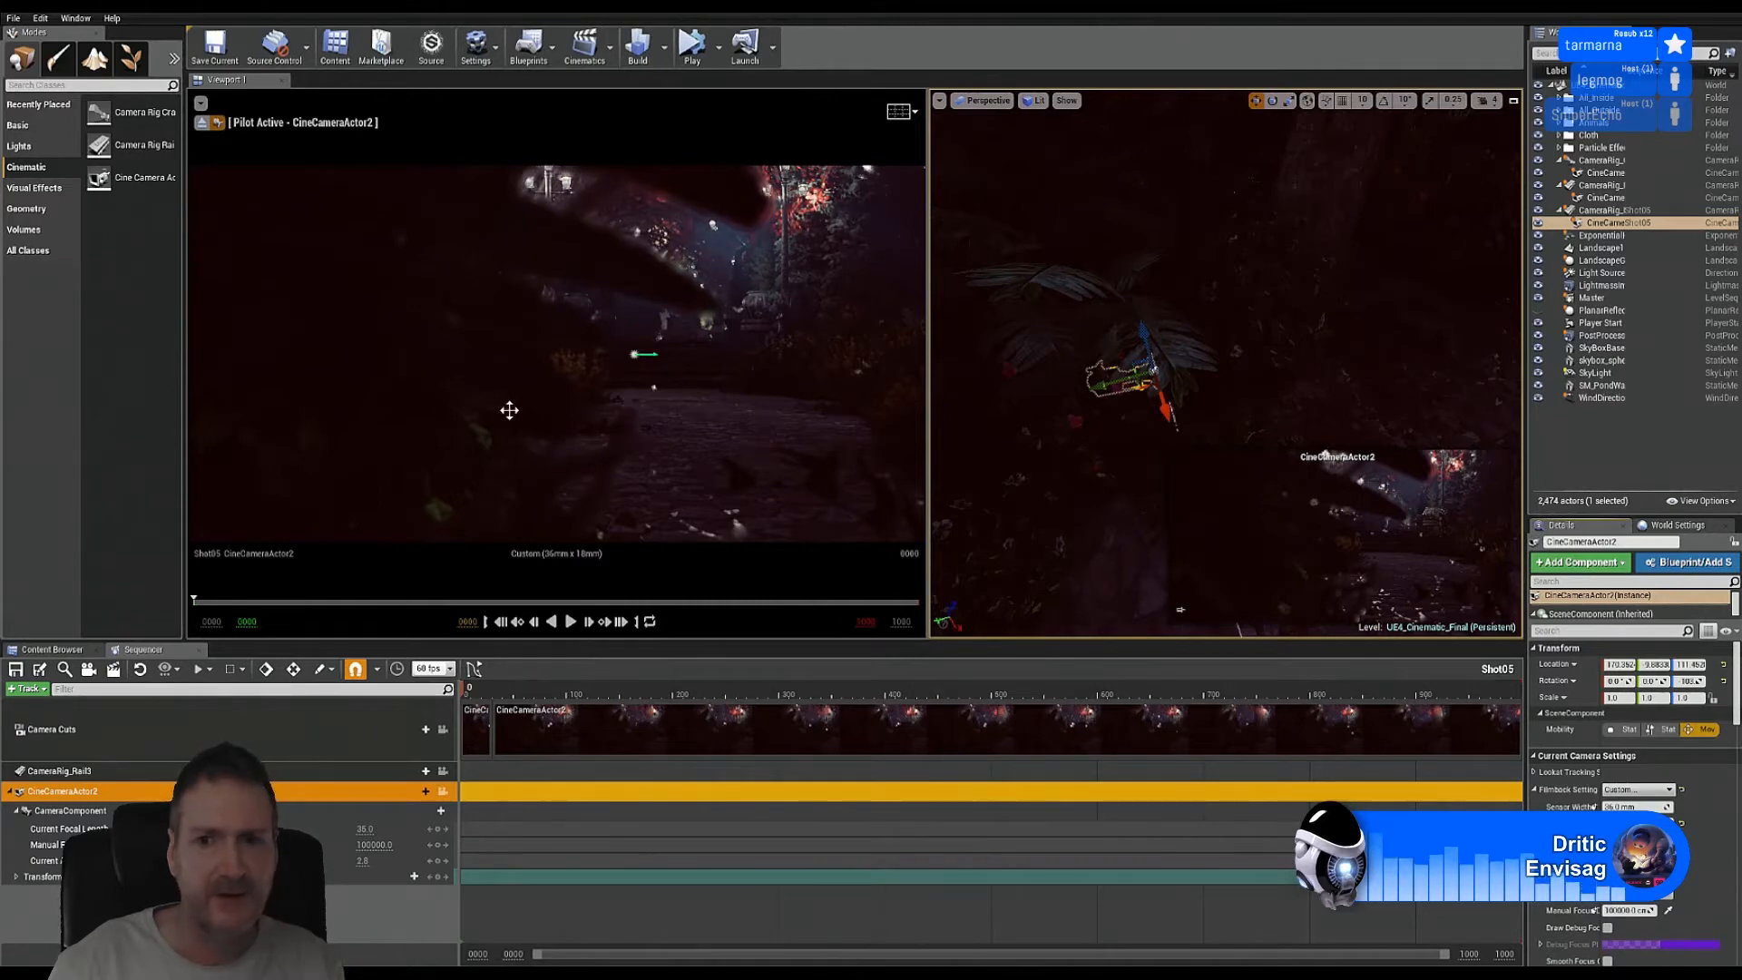
# Step: Select the Shot05 camera rail, raise it slightly, and nudge it along its length behind the fern leaves
pyautogui.click(1615, 210)
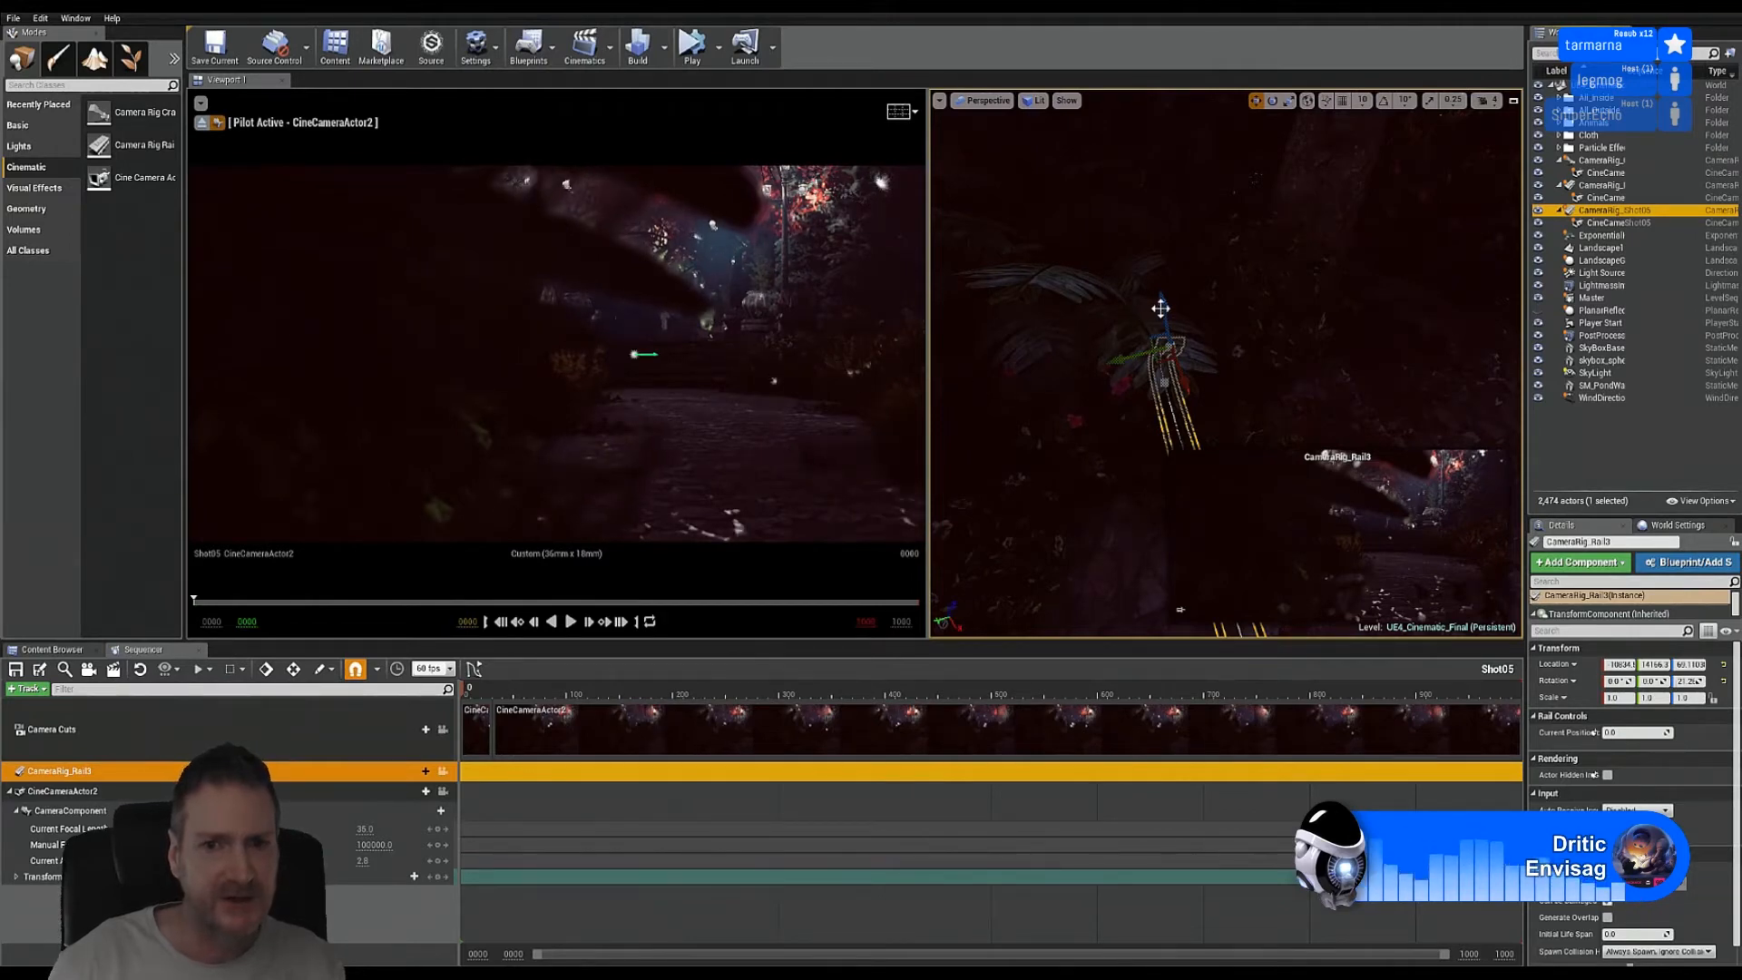
pyautogui.moveTo(1163, 303)
pyautogui.mouseDown()
pyautogui.moveTo(1171, 263)
pyautogui.moveTo(1170, 302)
pyautogui.mouseUp()
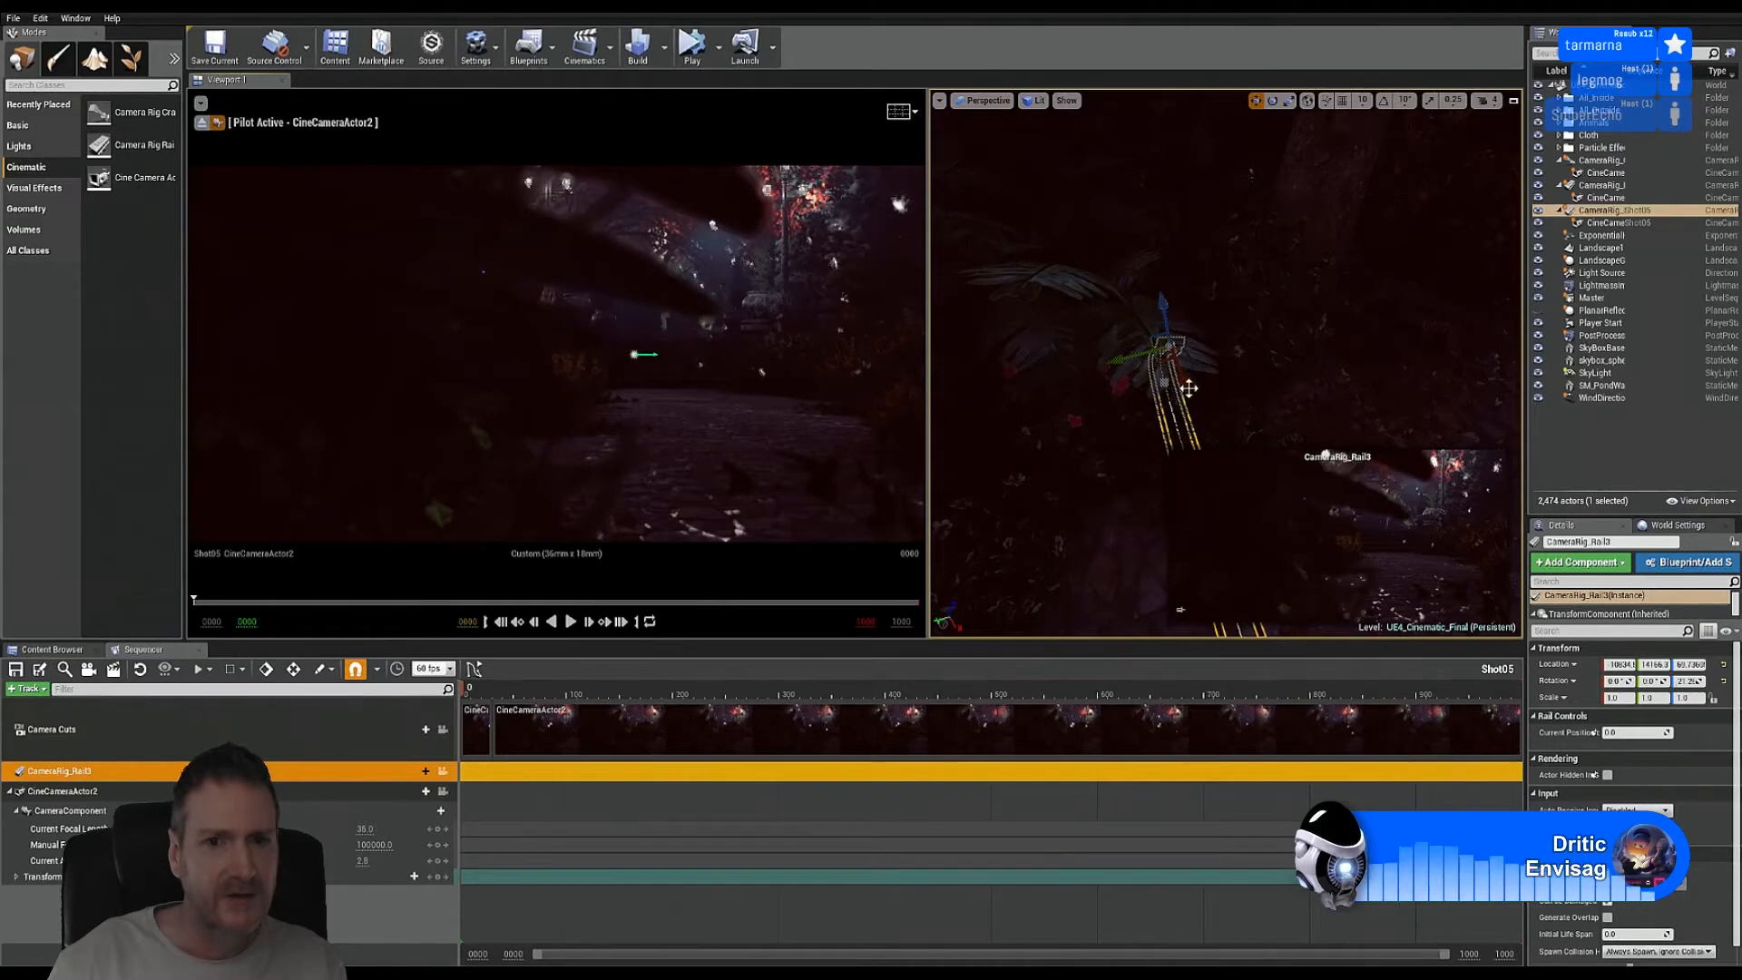
pyautogui.moveTo(1186, 385); pyautogui.dragTo(1180, 381)
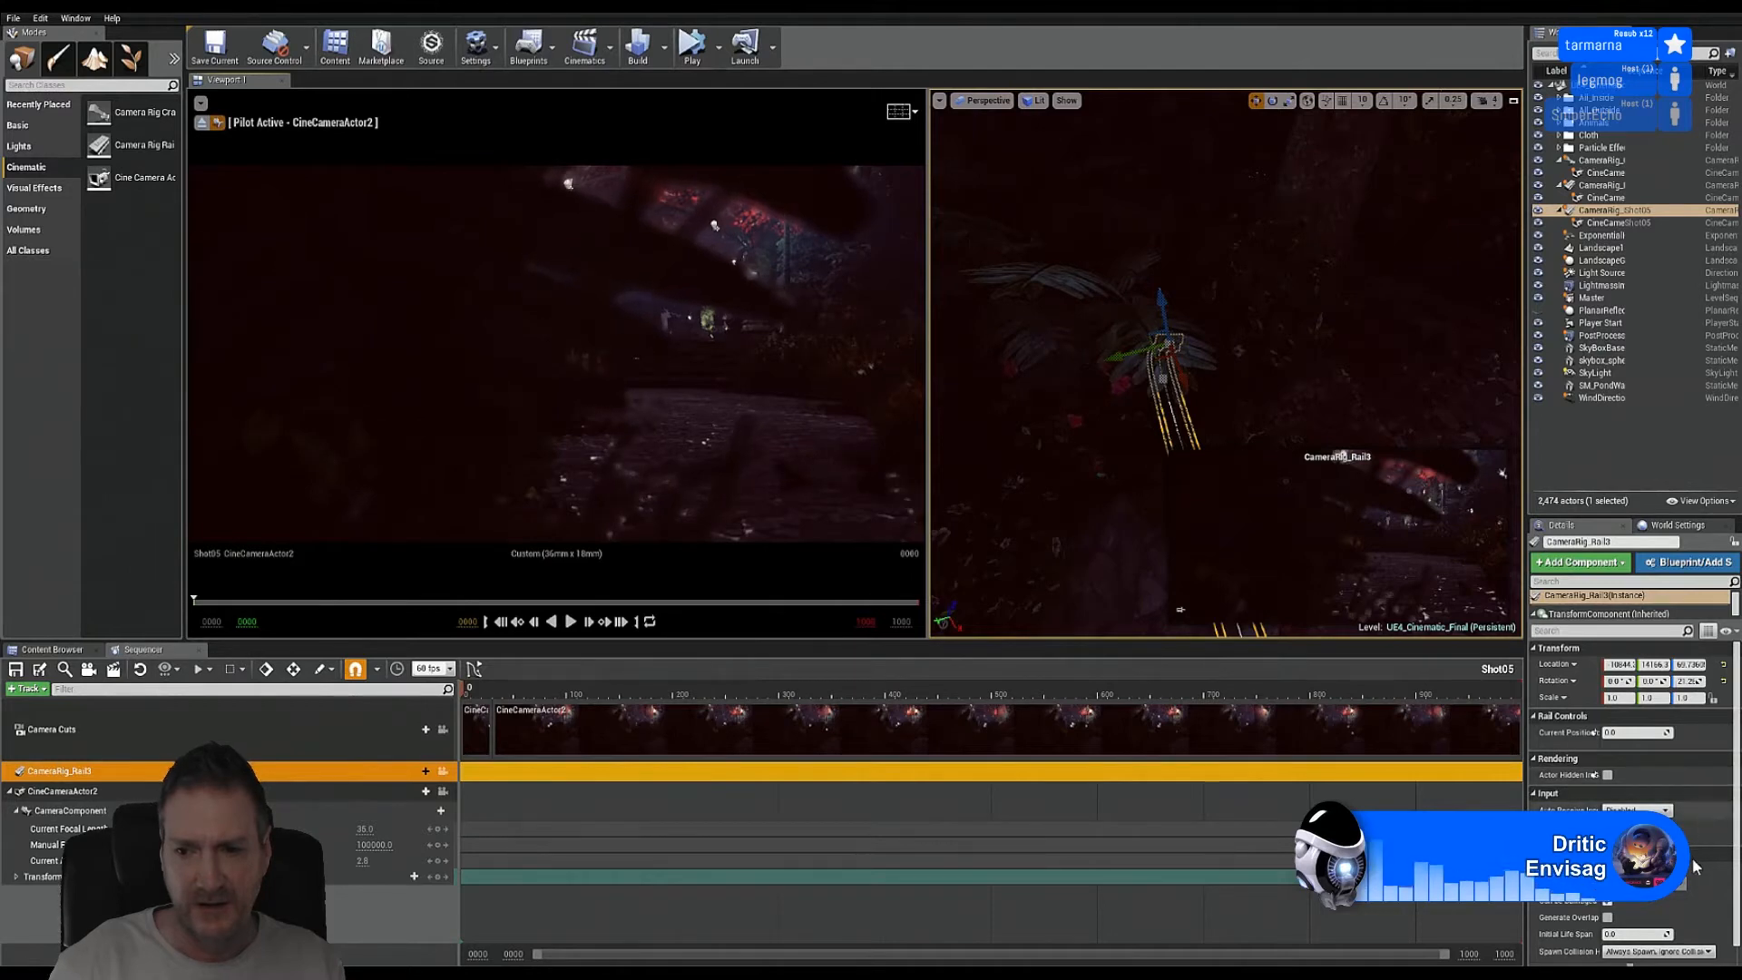
# Step: Add a transform keyframe for CameraRig_Rail3 at frame 0 of the Shot05 sequence
pyautogui.scroll(-1, 1689, 885)
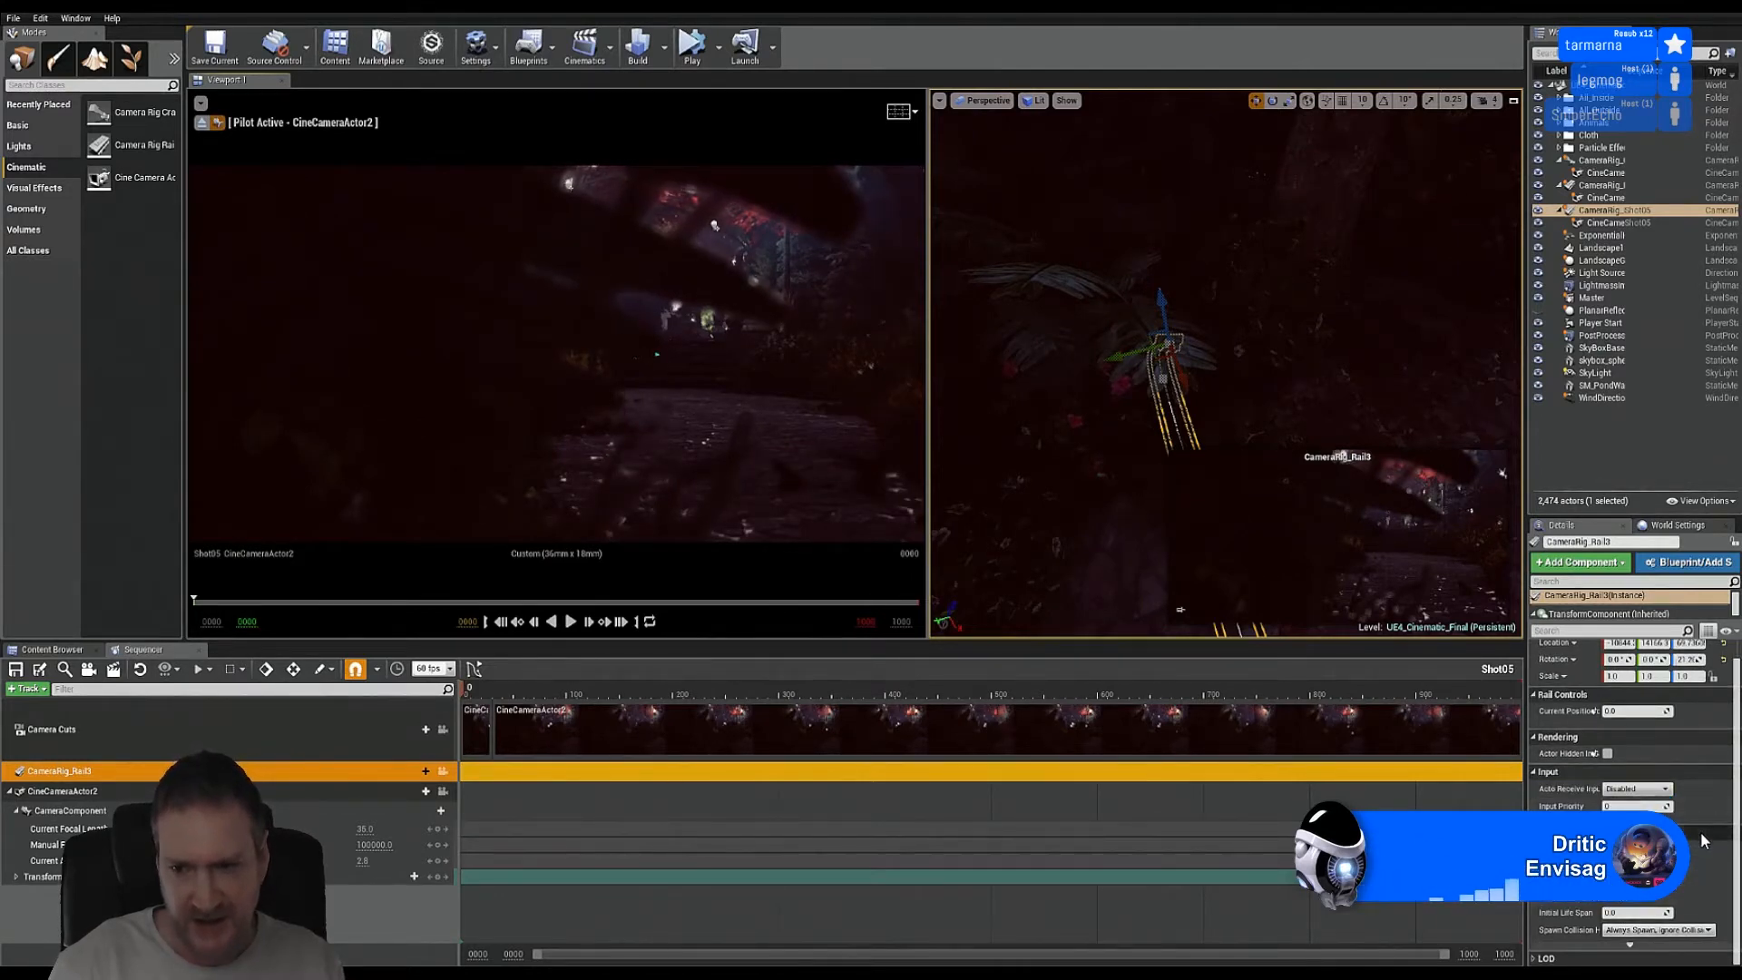
pyautogui.scroll(1, 1701, 831)
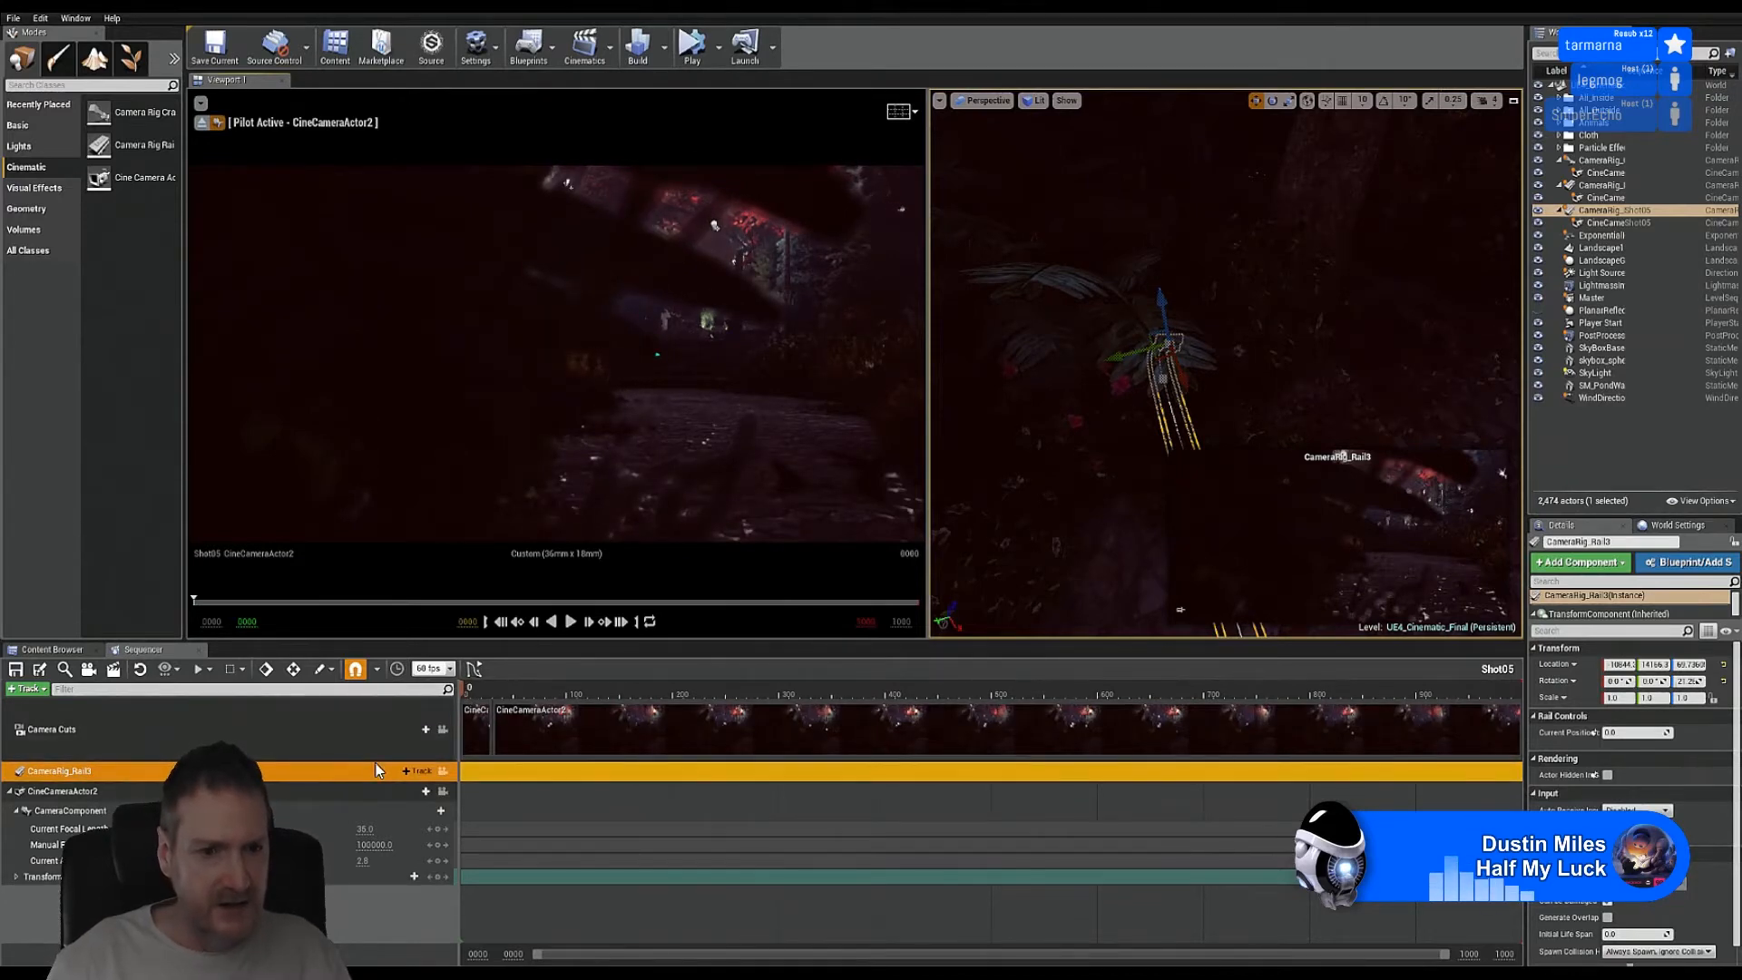
pyautogui.press('s')
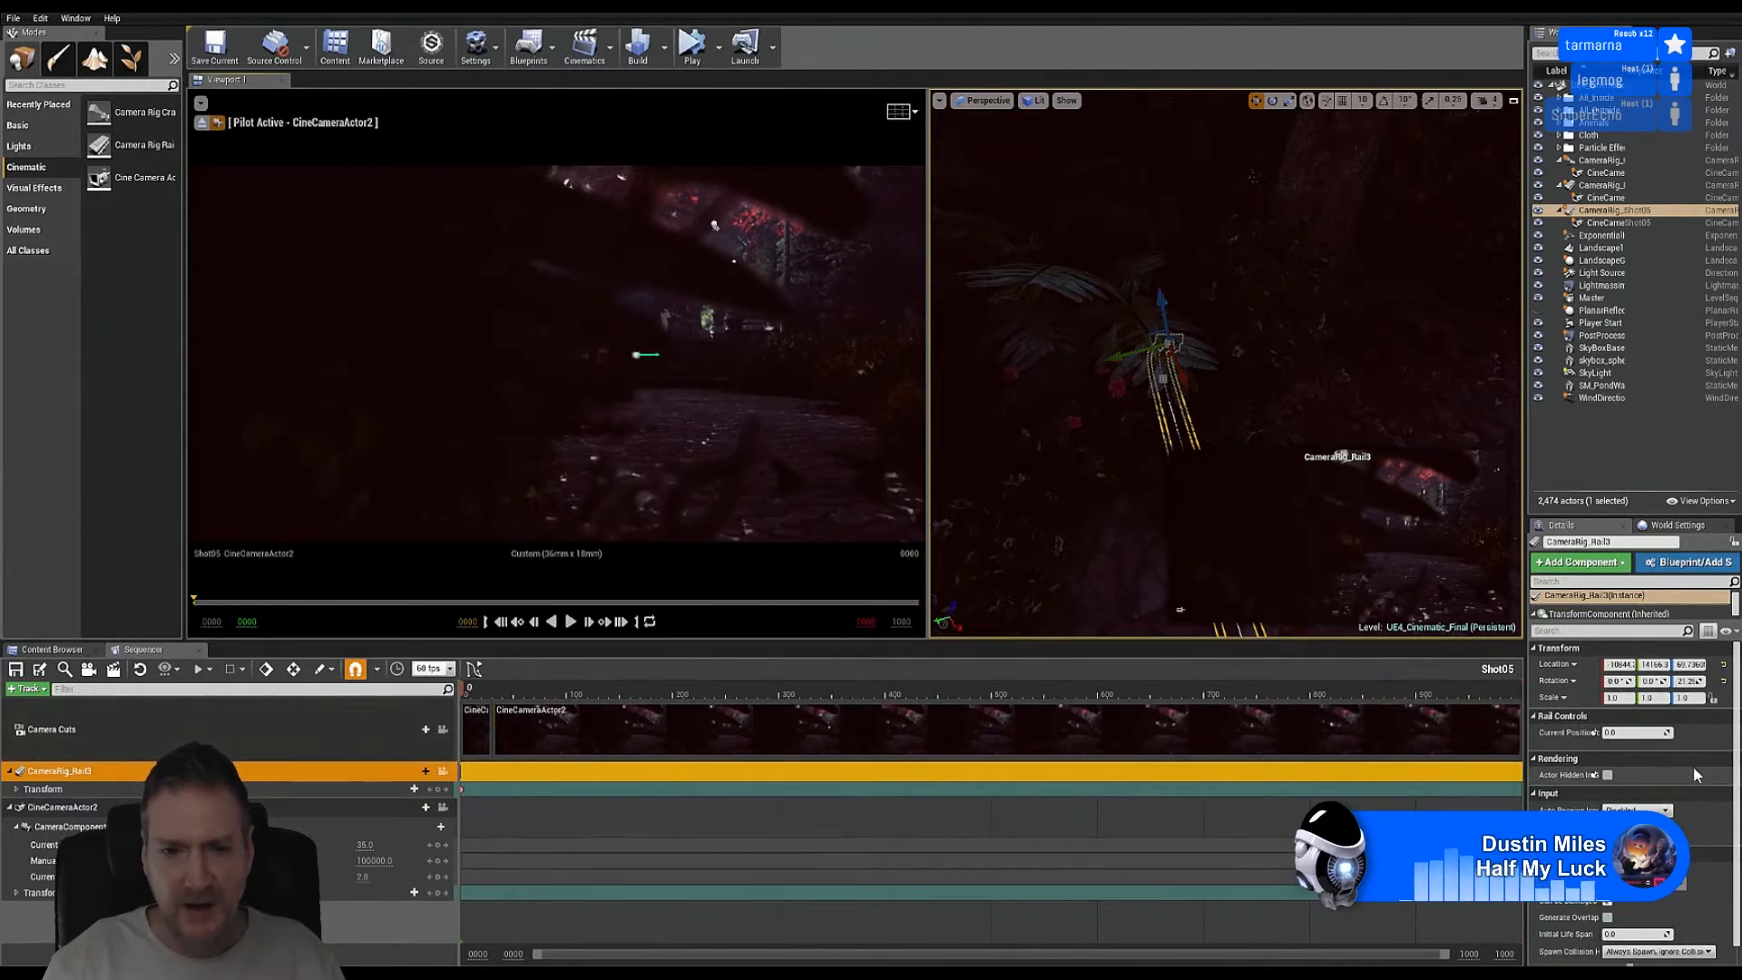
# Step: At frame 200, test the rail's Current Position, reset it to 0, and add a transform keyframe for CameraRig_Rail3
pyautogui.click(672, 688)
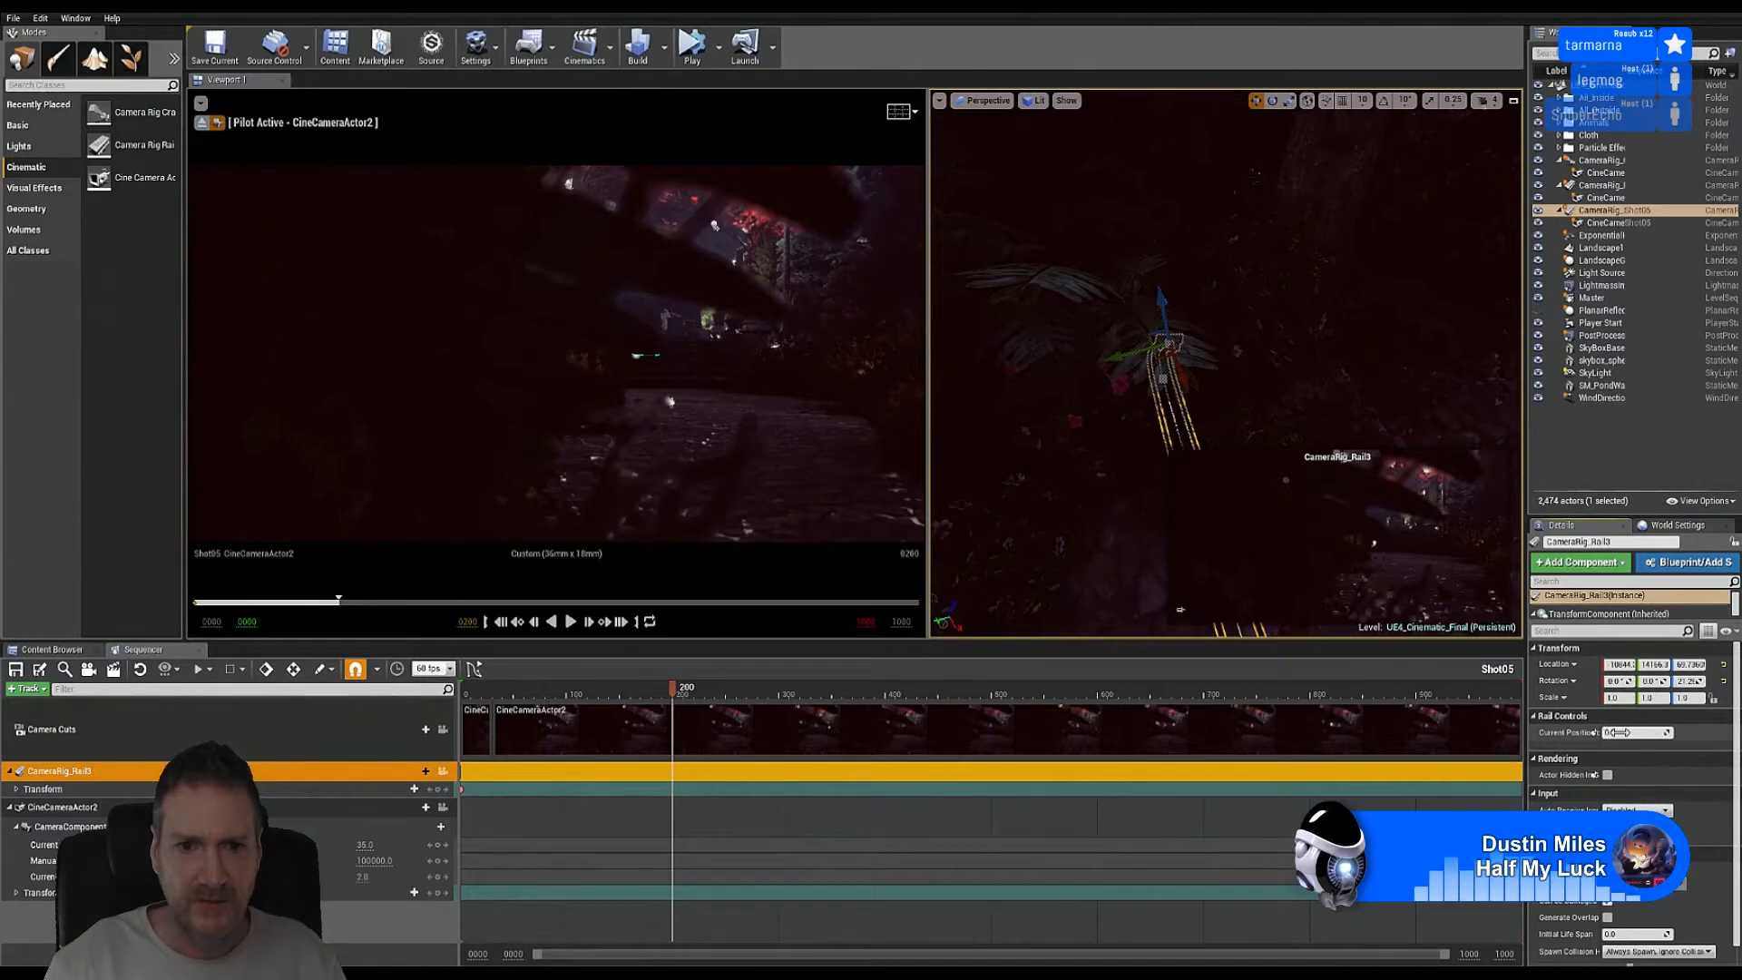
pyautogui.moveTo(1615, 732); pyautogui.dragTo(1632, 732)
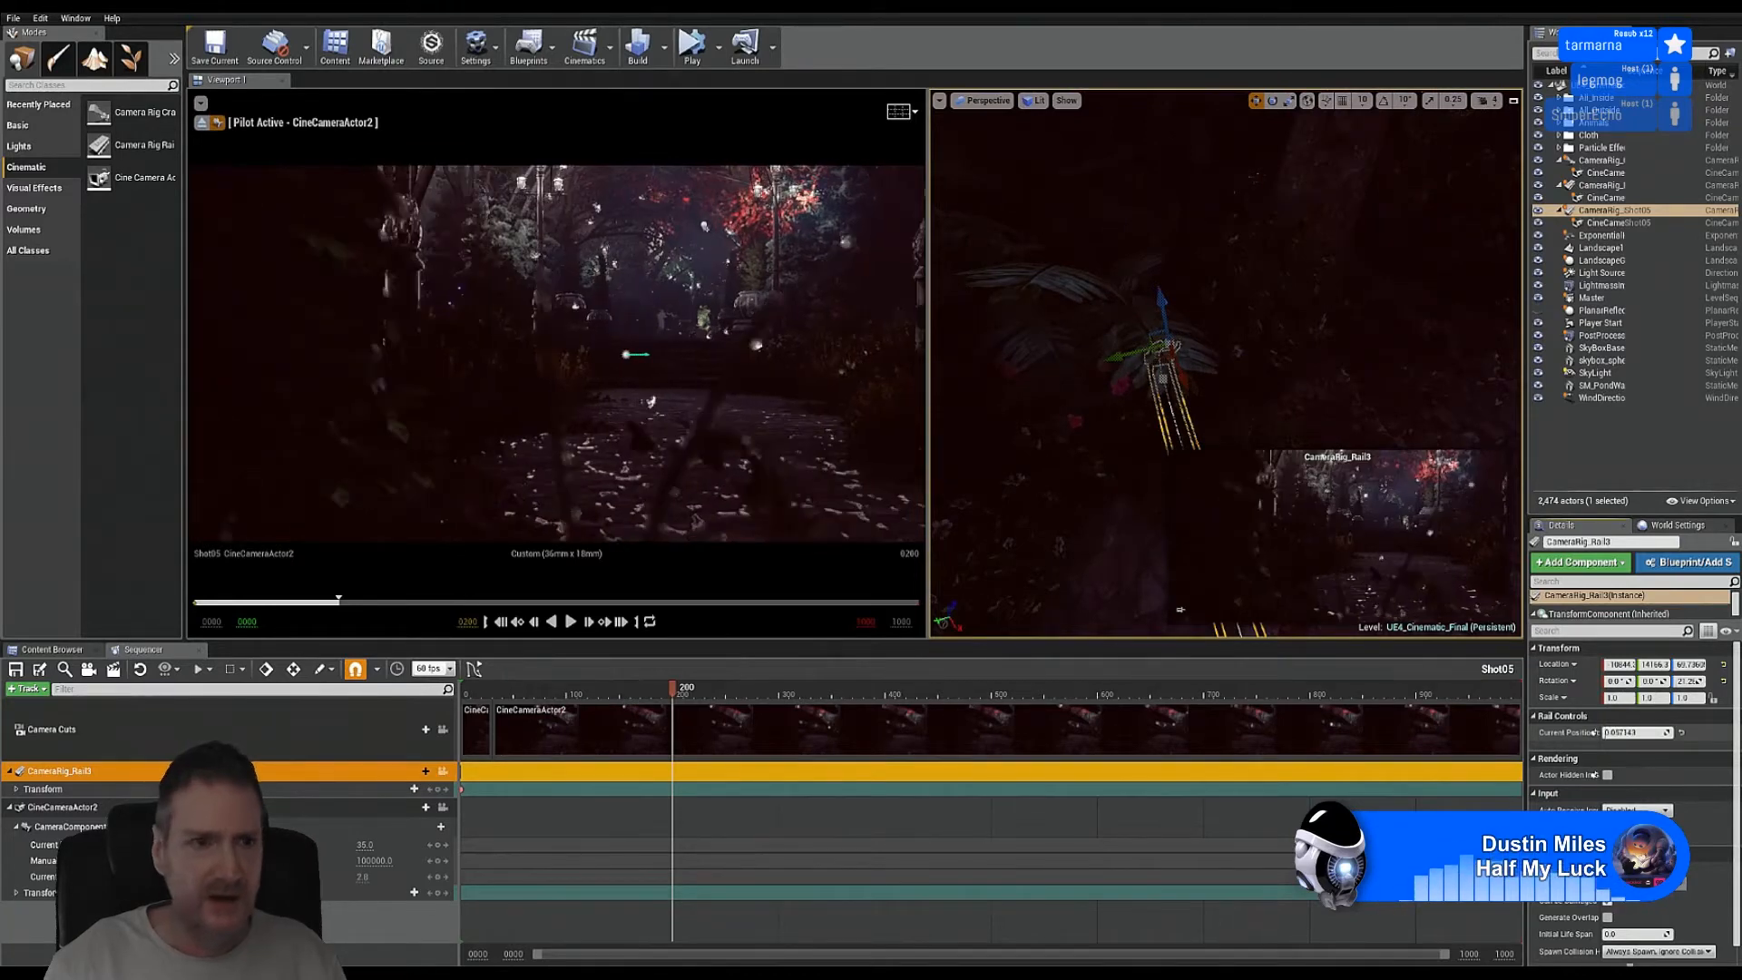
pyautogui.click(1630, 733)
pyautogui.write('0')
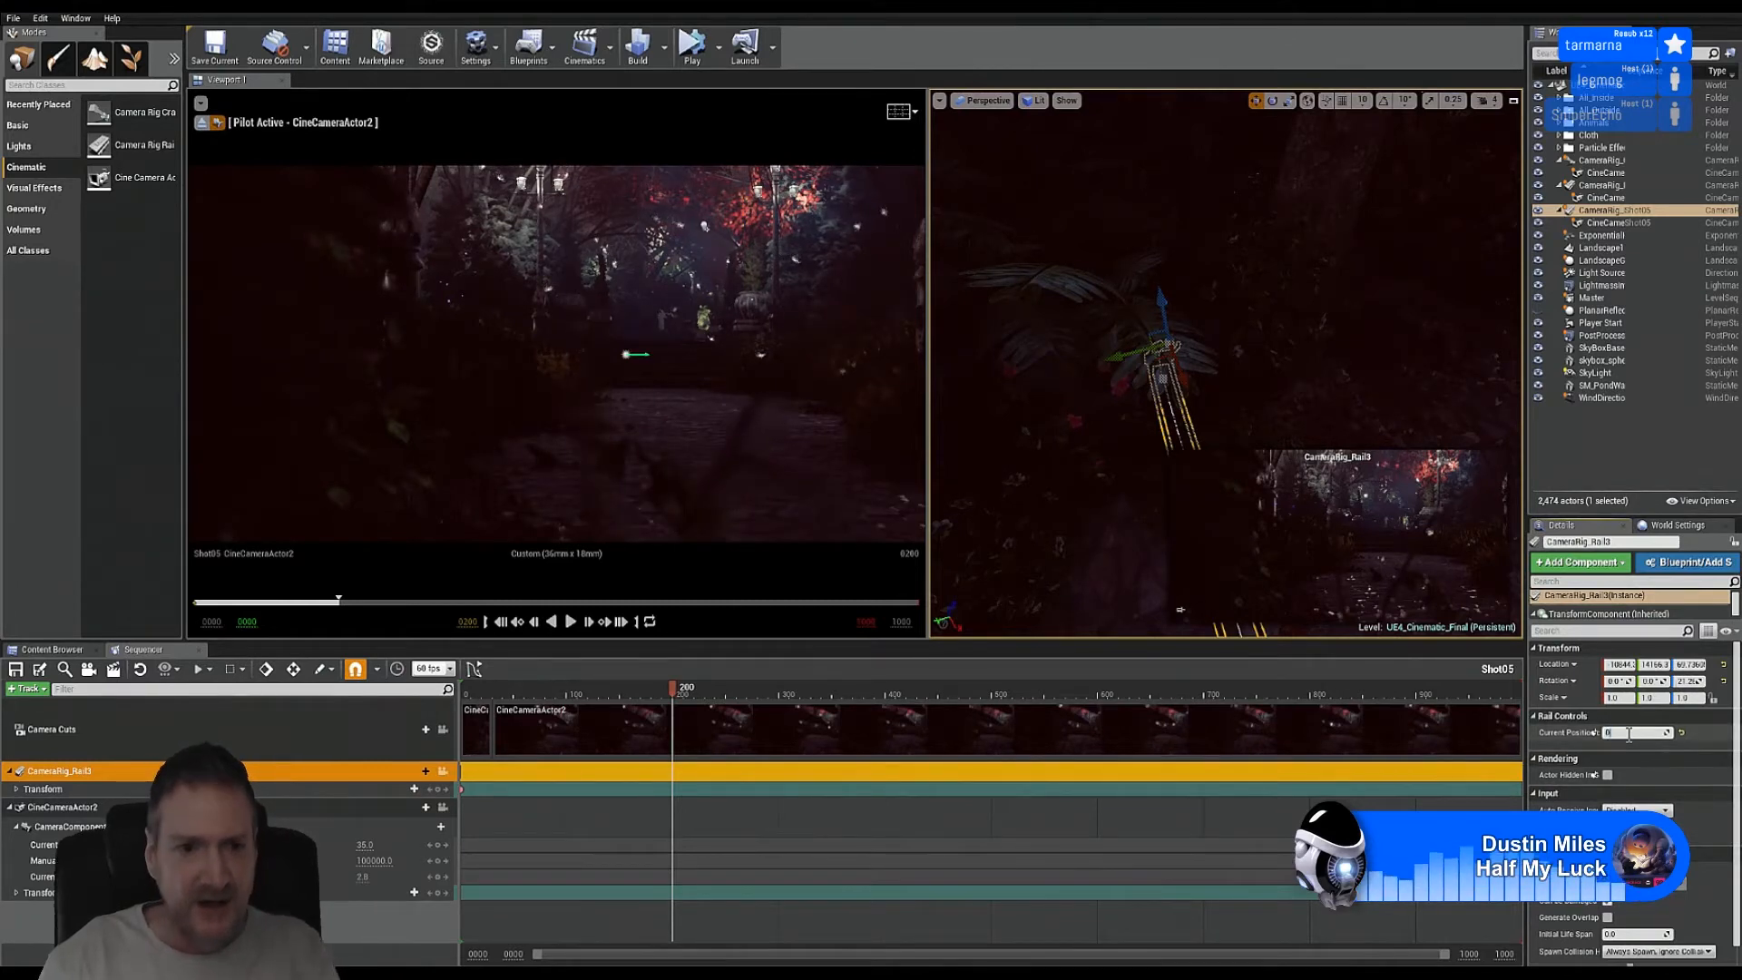
pyautogui.press('Return')
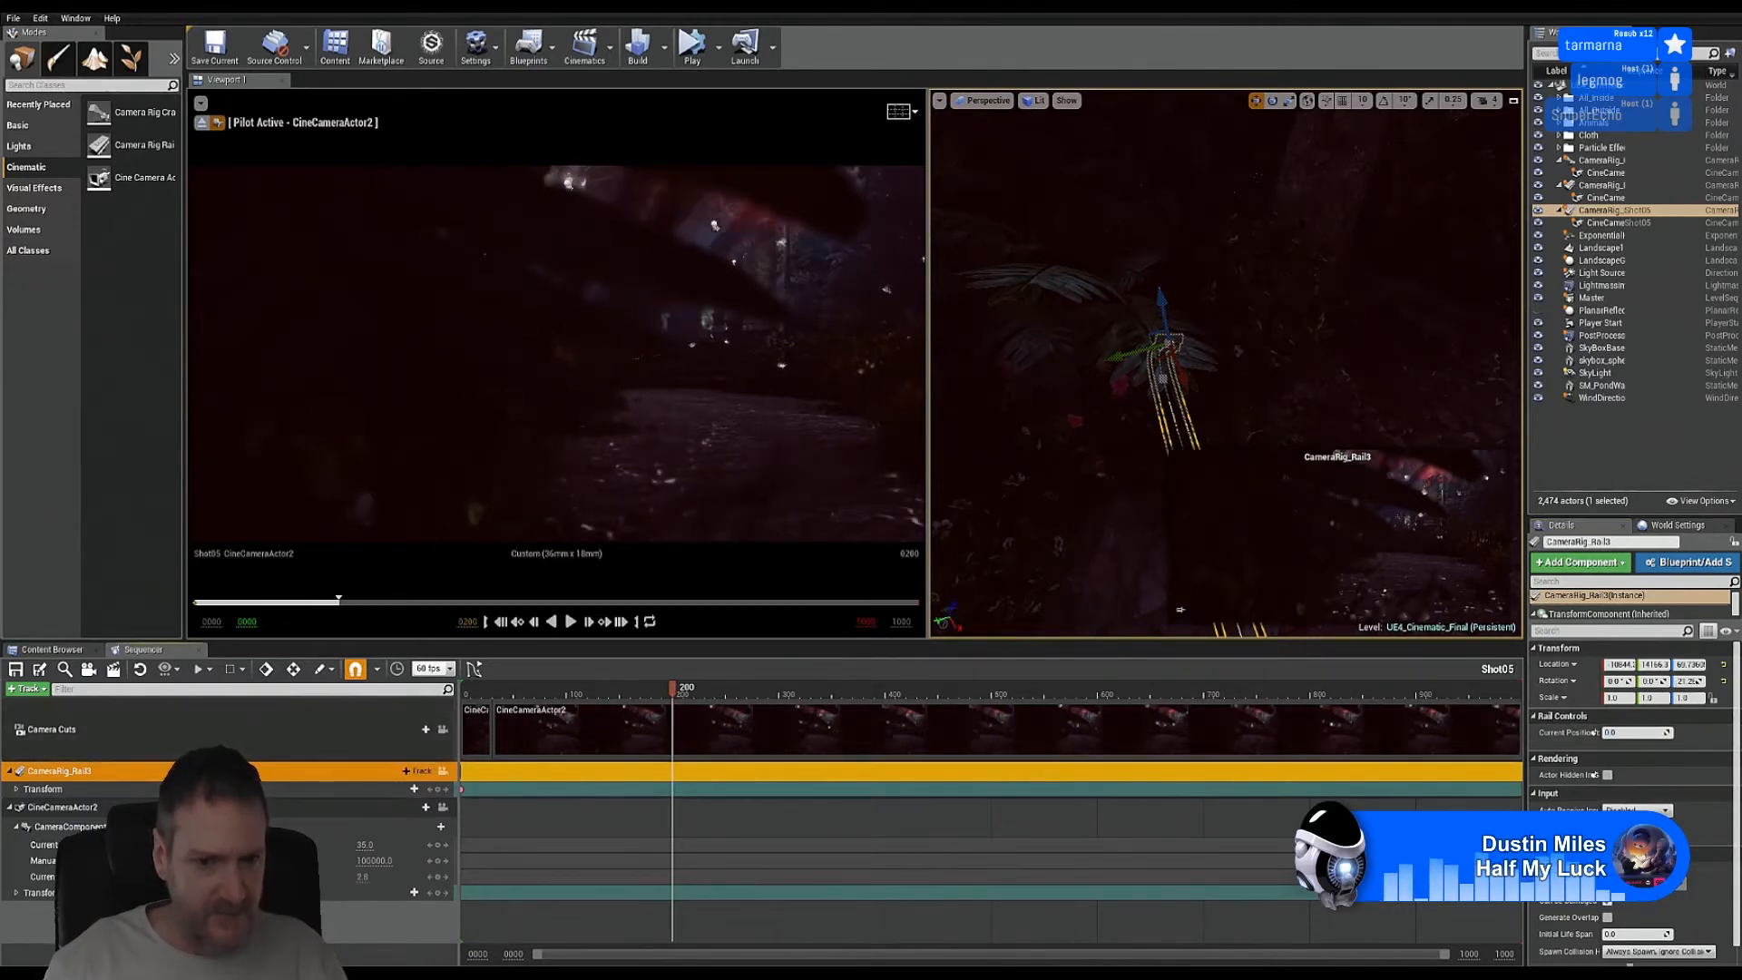
pyautogui.click(437, 790)
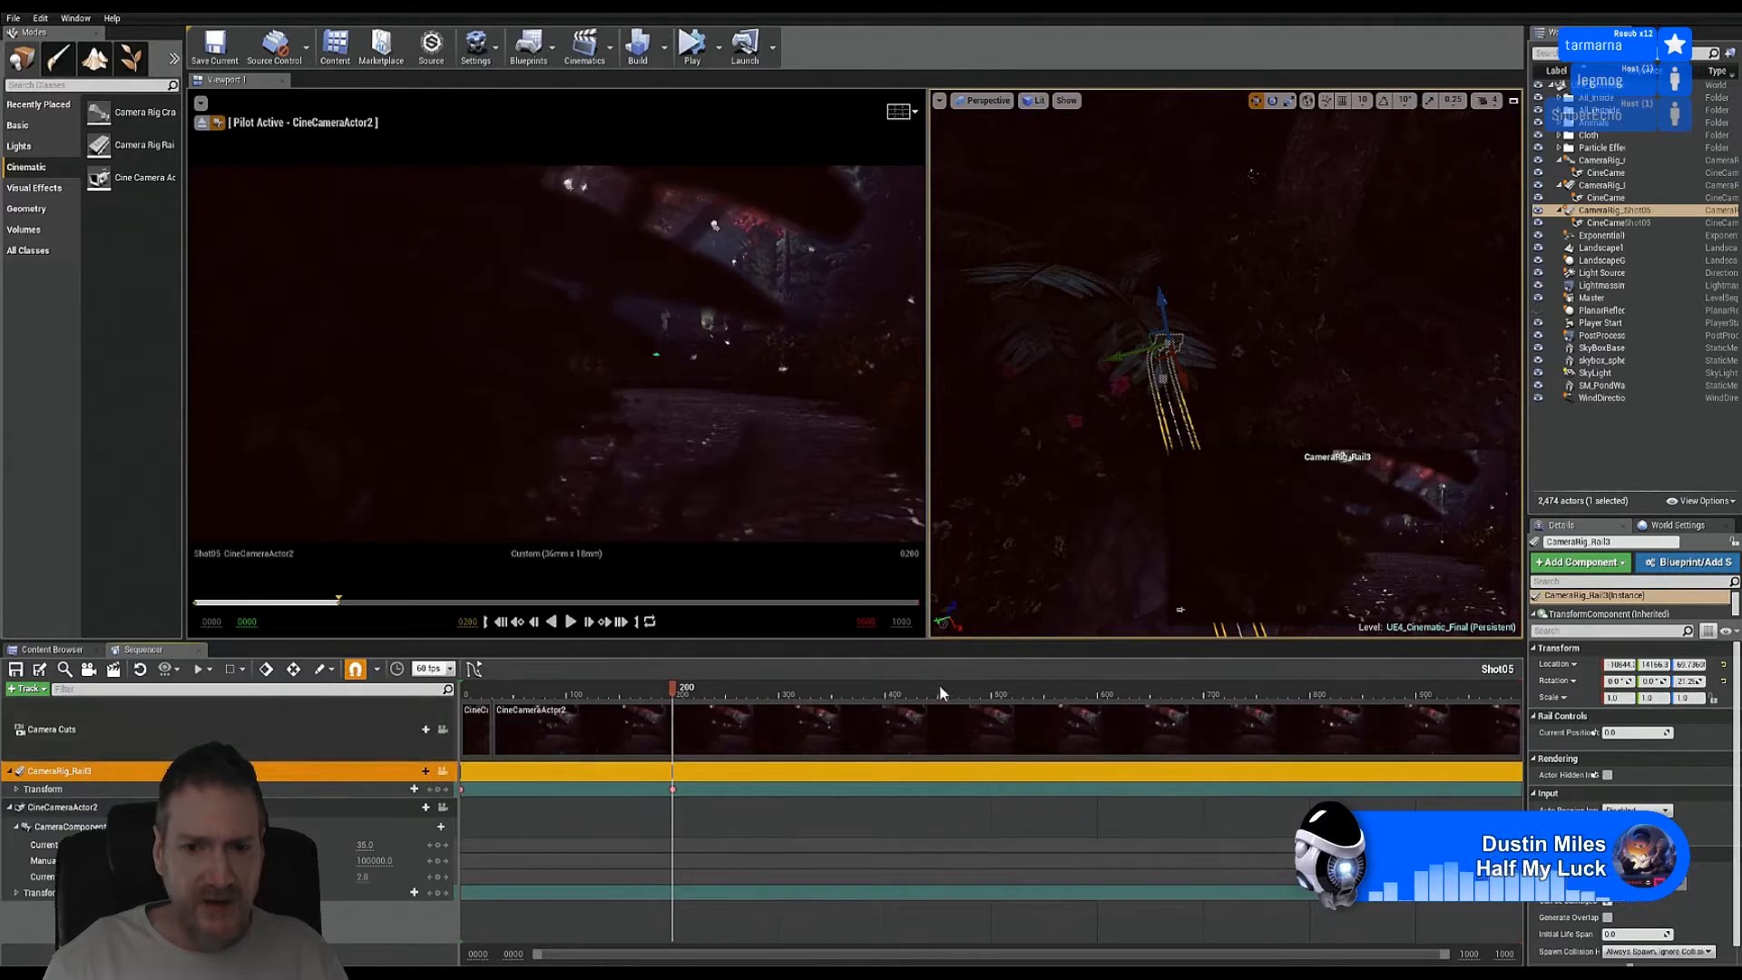
# Step: At frame 701, set the rail's Current Position to 1.0 and add a transform keyframe for CameraRig_Rail3
pyautogui.click(1206, 693)
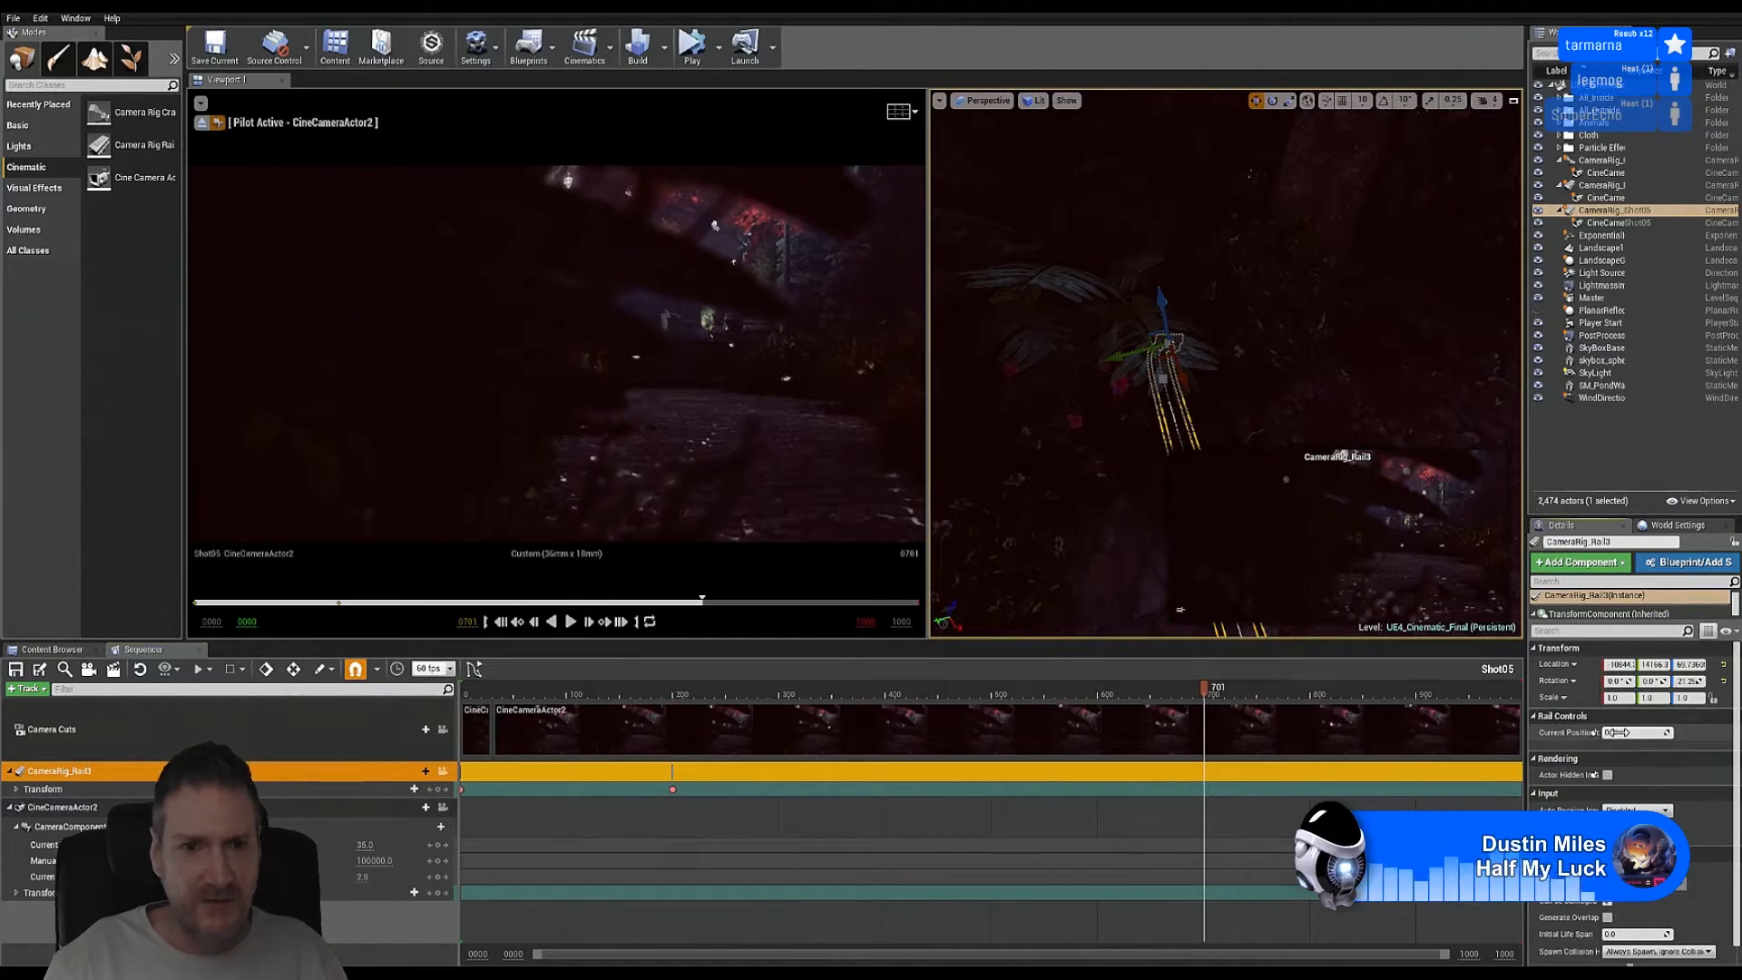
pyautogui.moveTo(1606, 732)
pyautogui.mouseDown()
pyautogui.moveTo(1663, 733)
pyautogui.moveTo(1603, 732)
pyautogui.mouseUp()
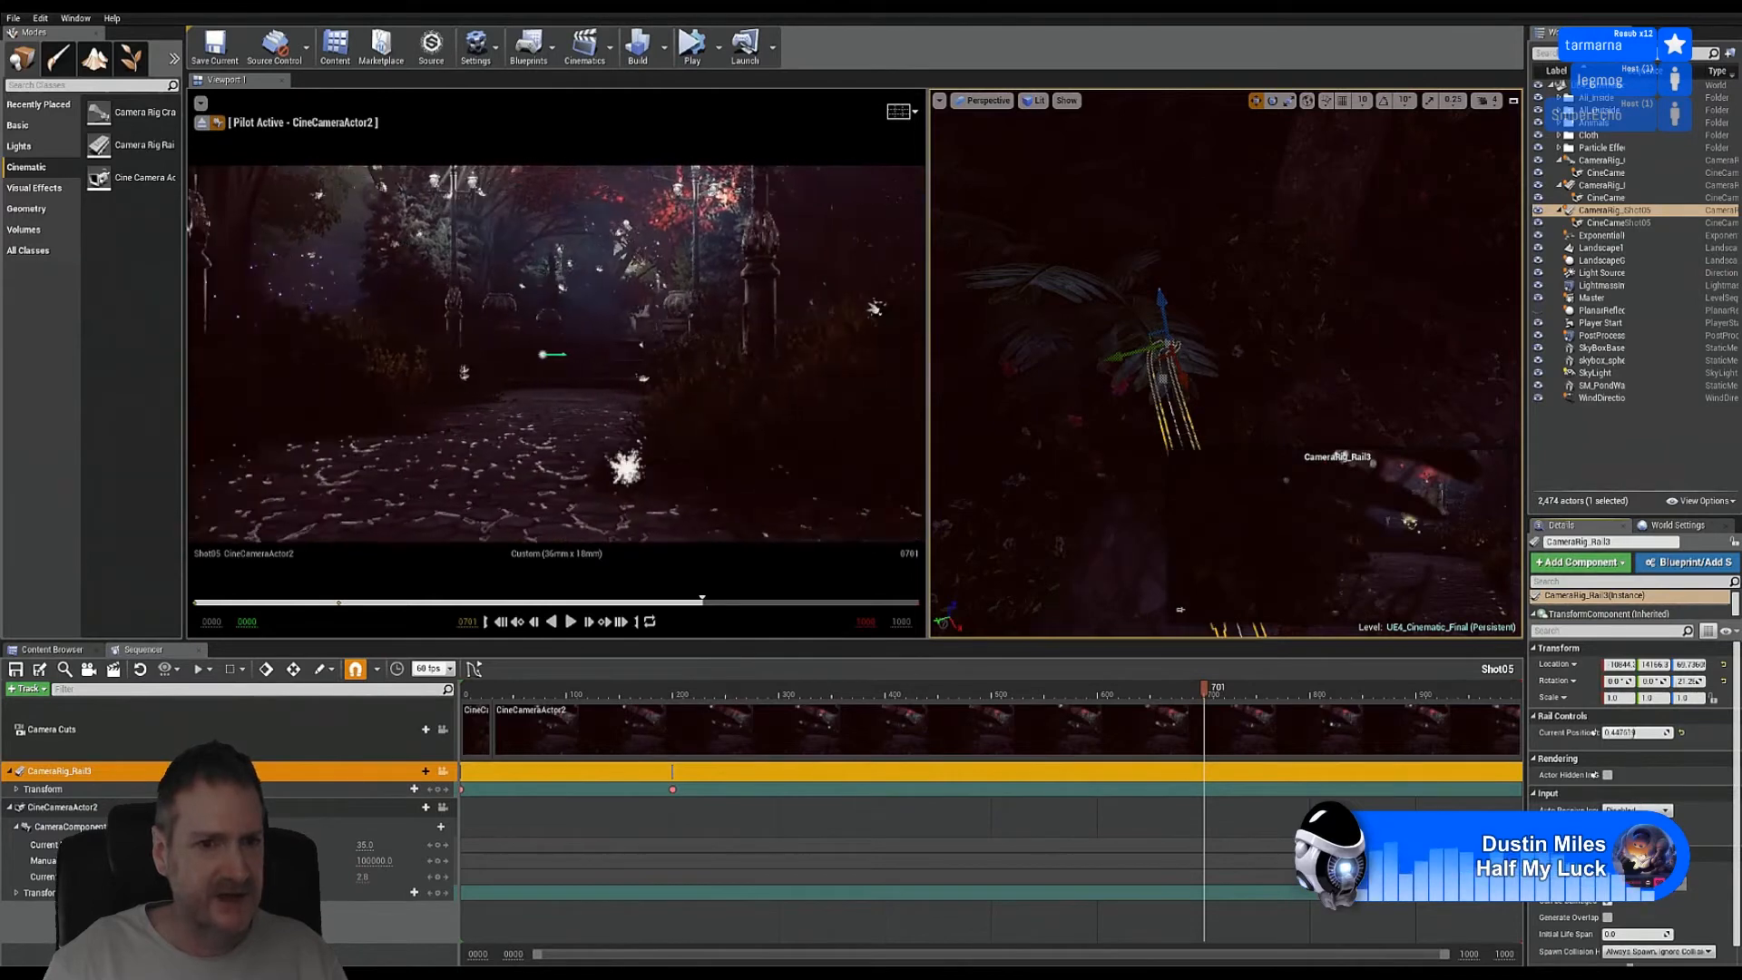
pyautogui.moveTo(1652, 732)
pyautogui.mouseDown()
pyautogui.moveTo(1670, 733)
pyautogui.moveTo(1636, 732)
pyautogui.moveTo(1660, 732)
pyautogui.mouseUp()
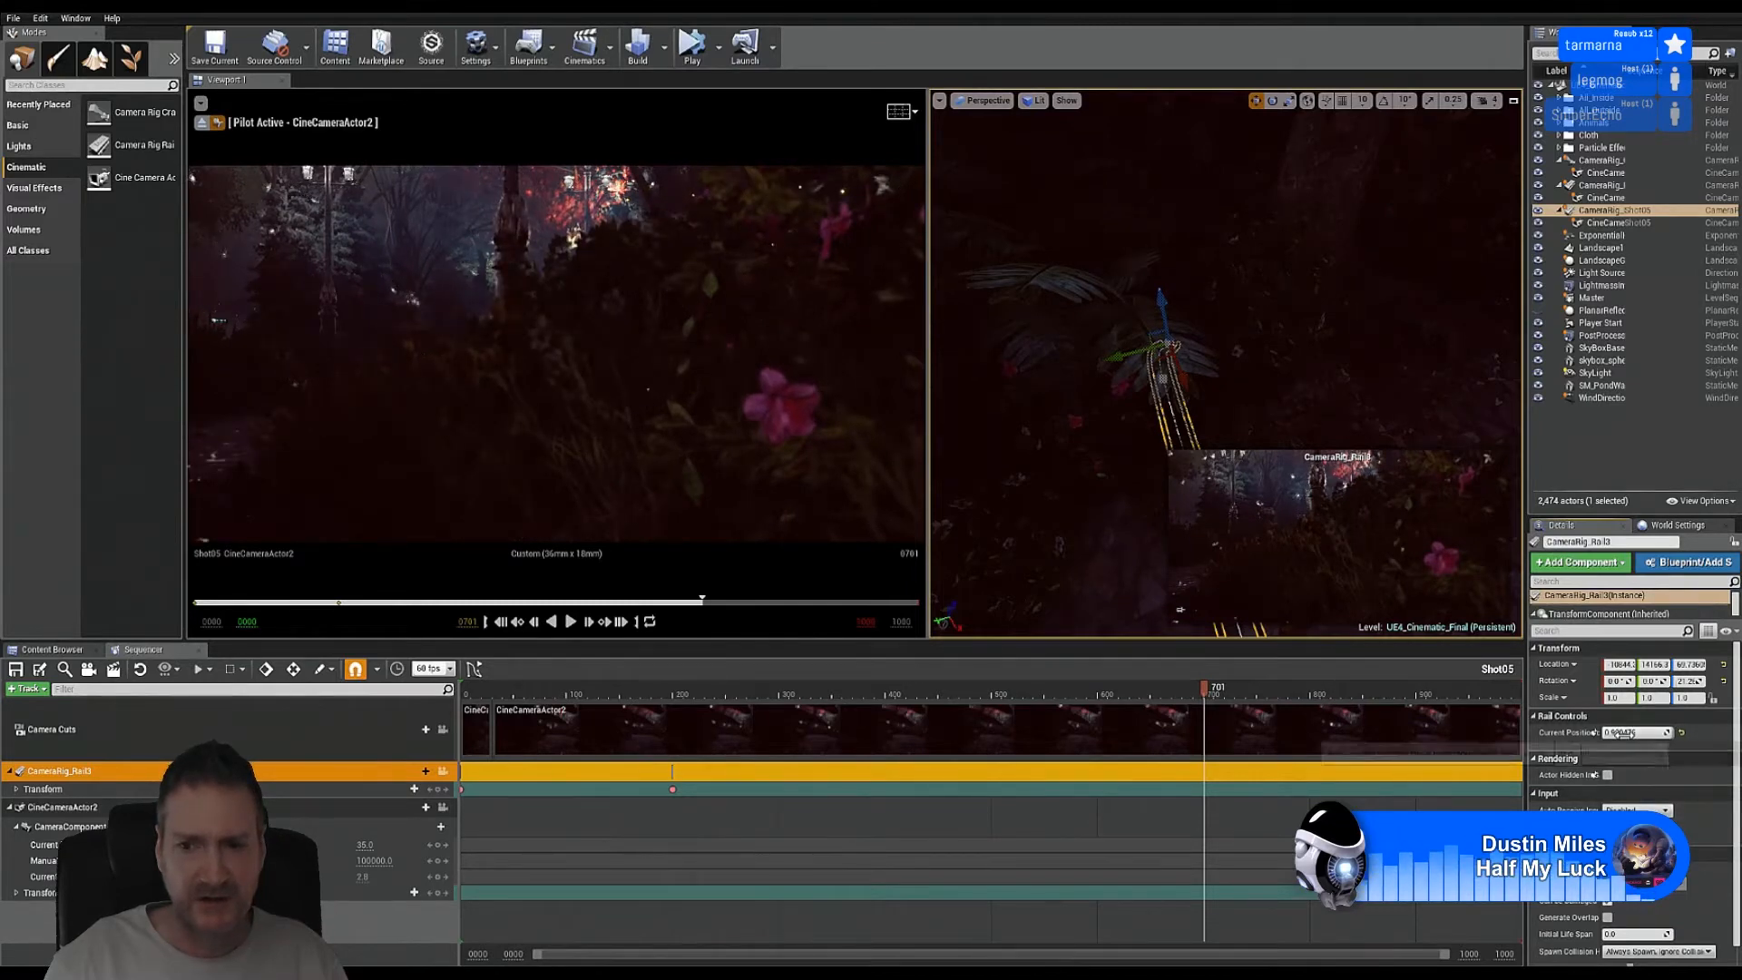
pyautogui.moveTo(1655, 732); pyautogui.dragTo(1660, 732)
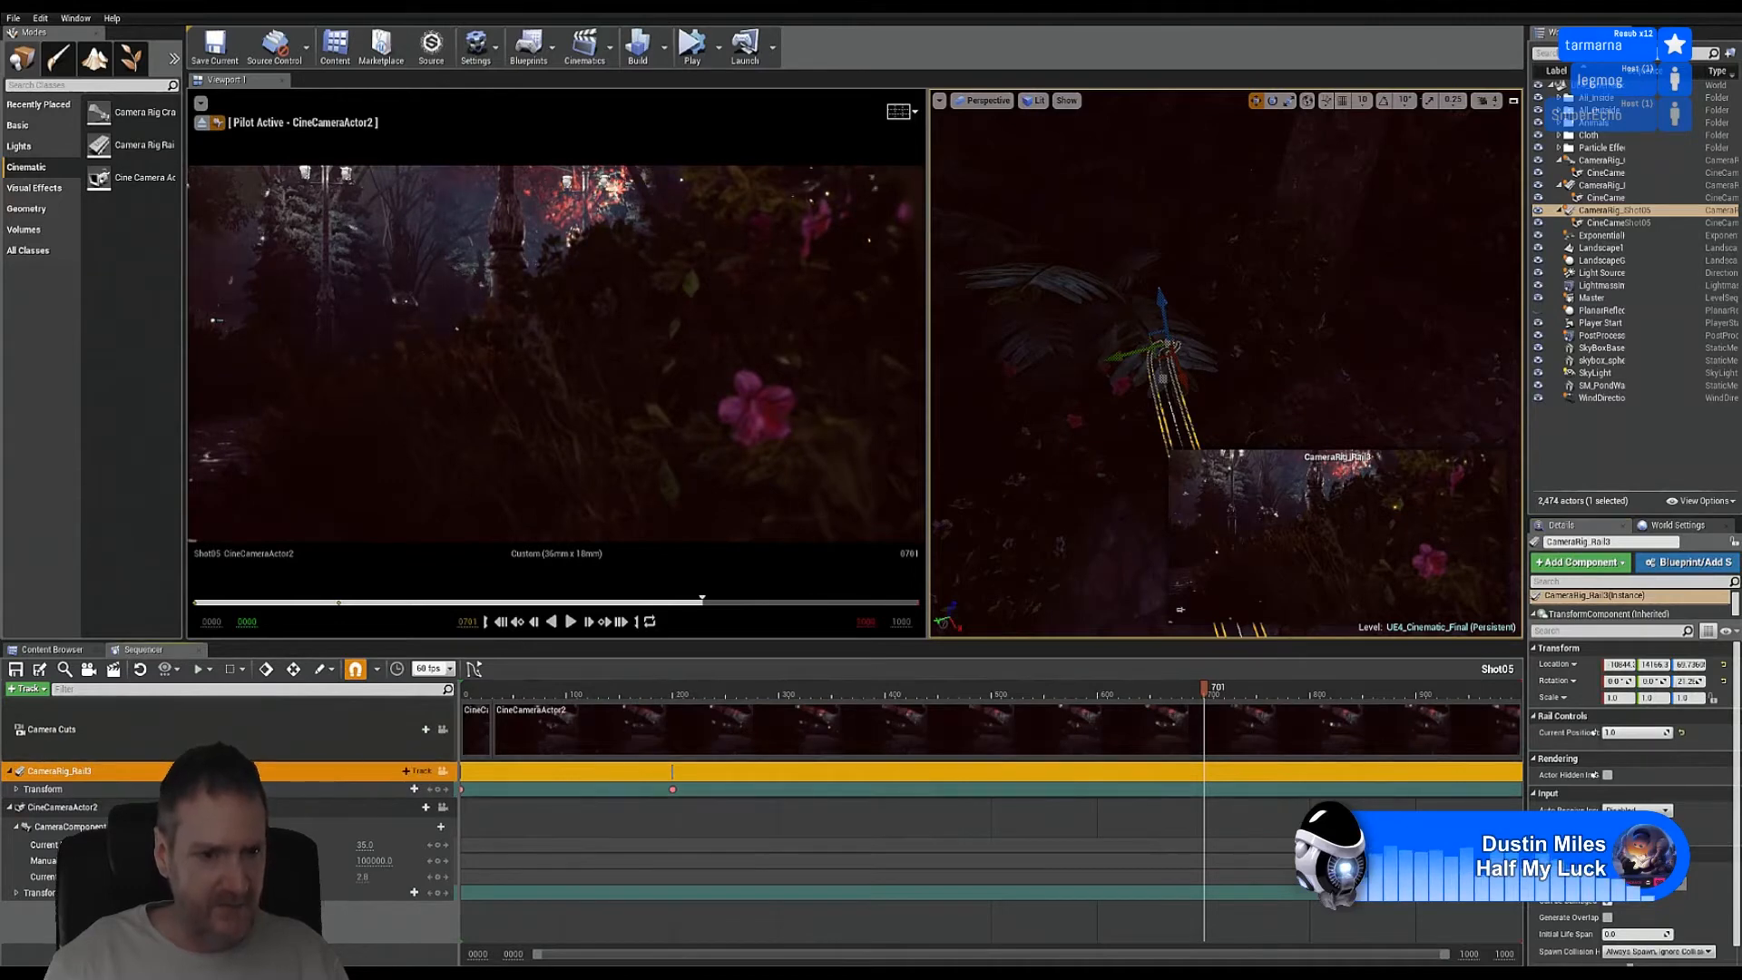
pyautogui.click(437, 789)
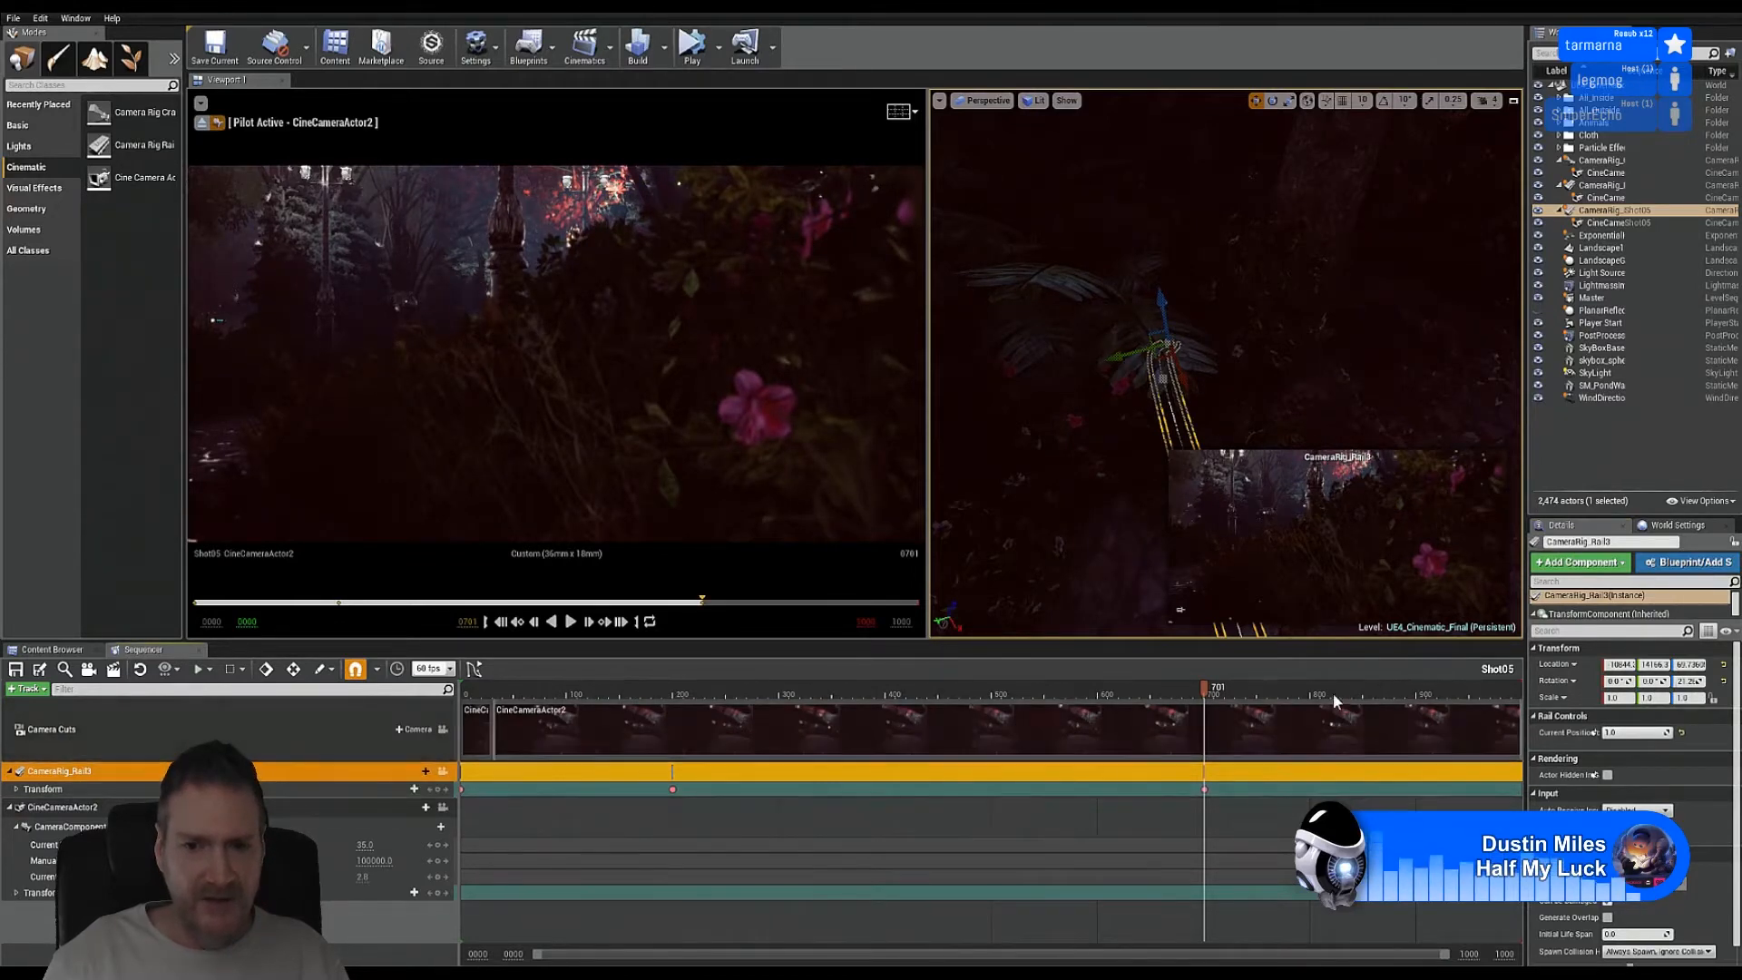
# Step: Return to frame 0, set CameraRig_Rail3's Current Position on Rail to 0, and keyframe that property
pyautogui.moveTo(1266, 687); pyautogui.dragTo(432, 701)
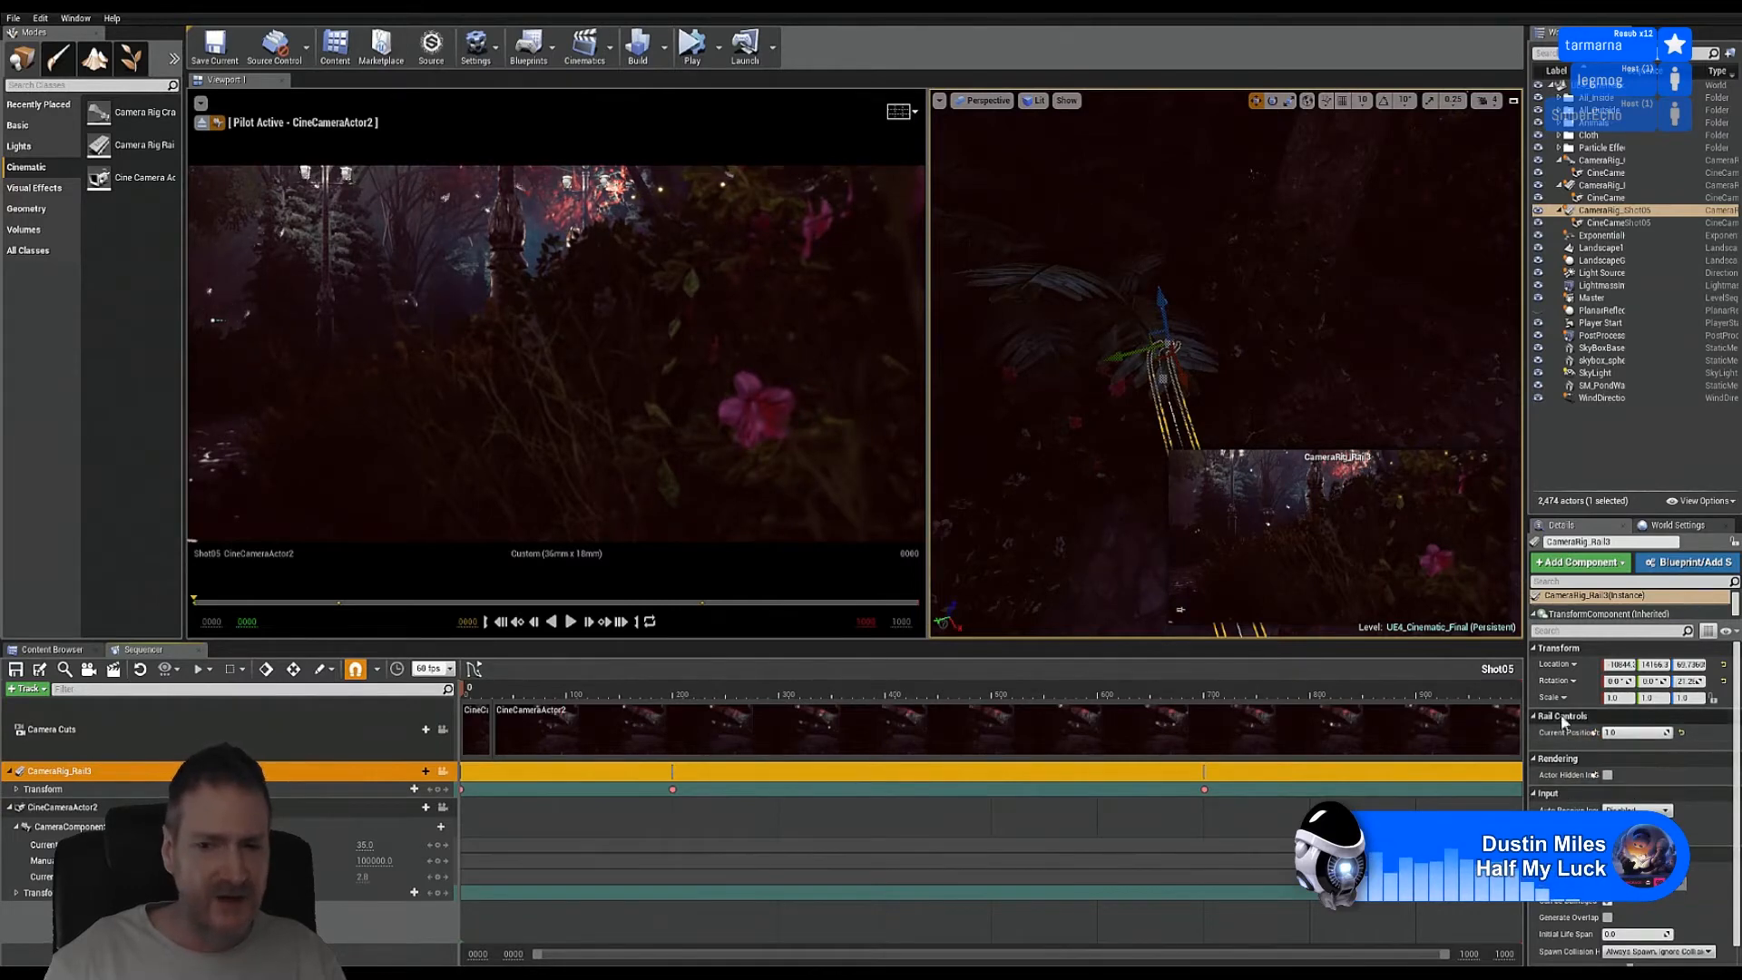
pyautogui.moveTo(1628, 731); pyautogui.dragTo(1620, 751)
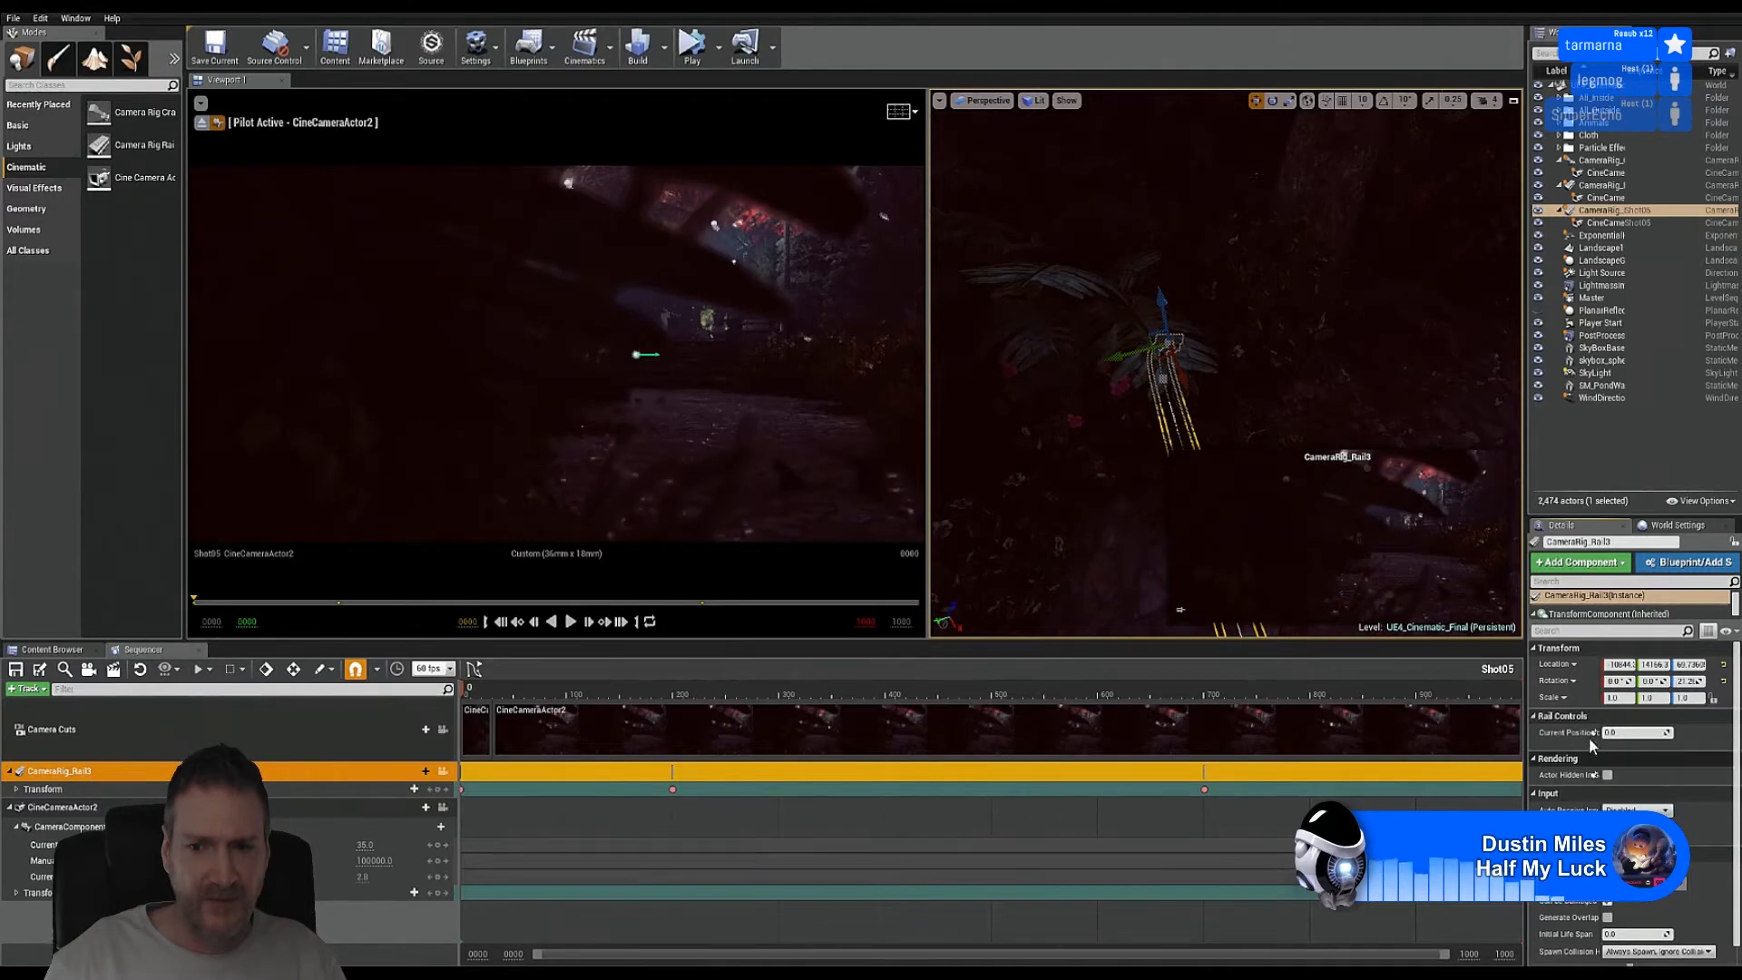
pyautogui.click(1596, 732)
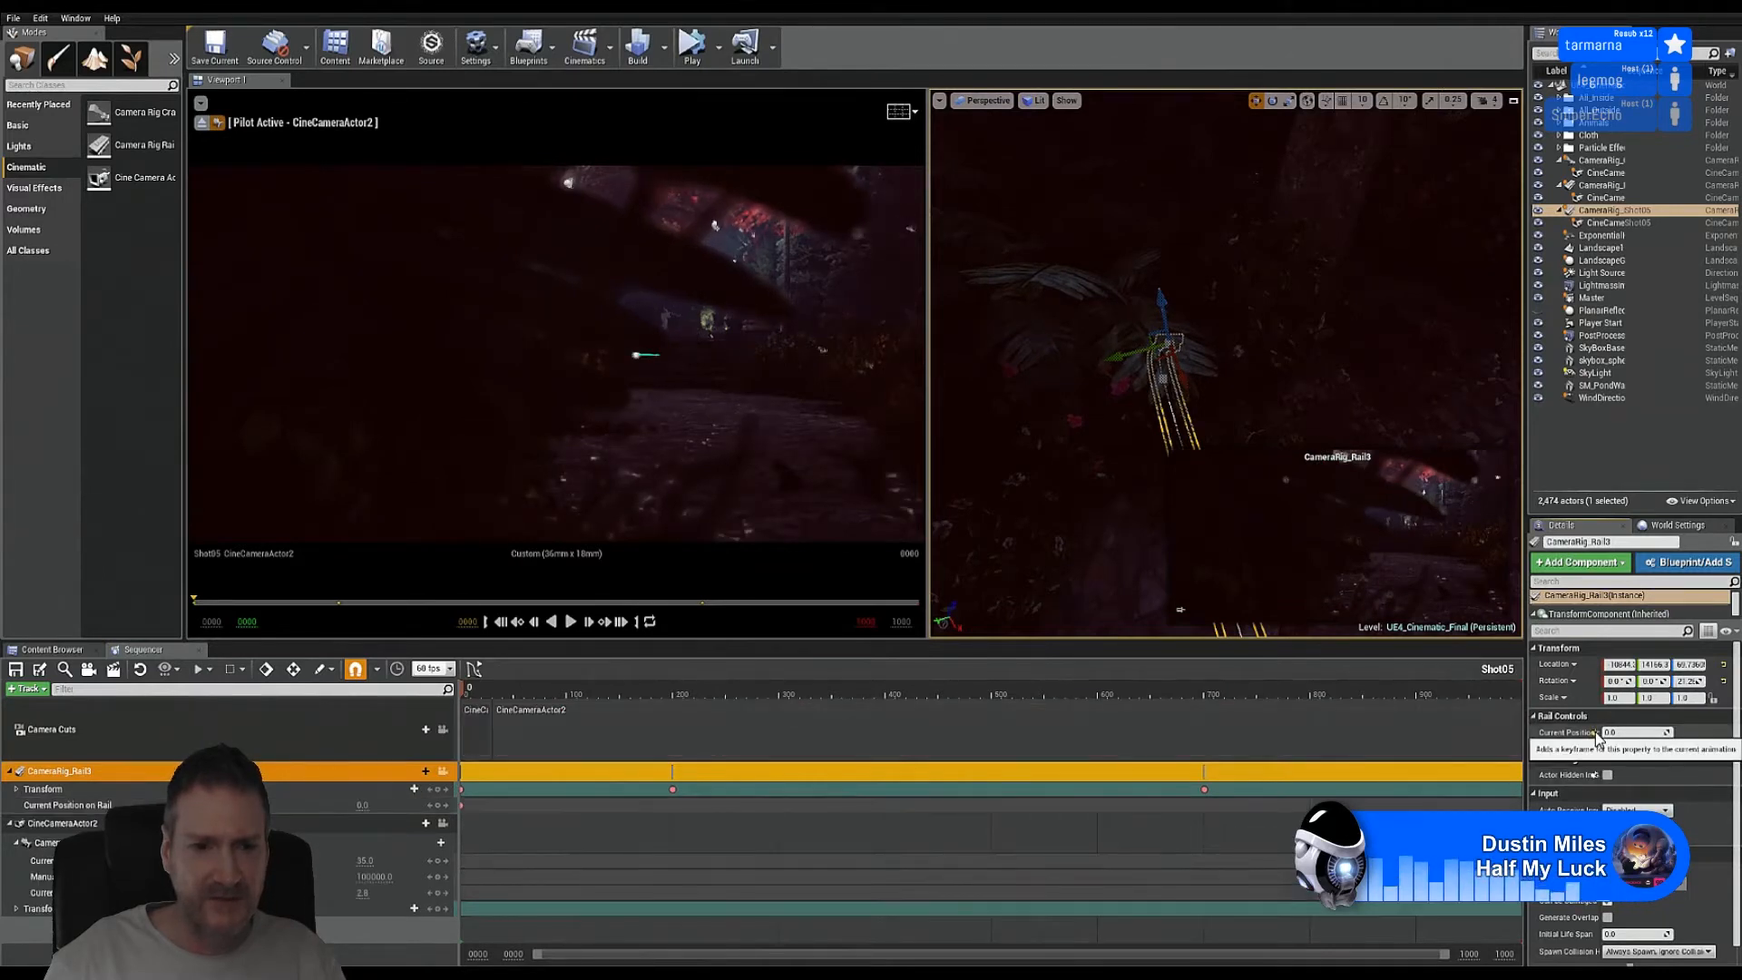
# Step: Add a Current Position on Rail keyframe with value 0 at about frame 198, next to the second transform key
pyautogui.click(676, 693)
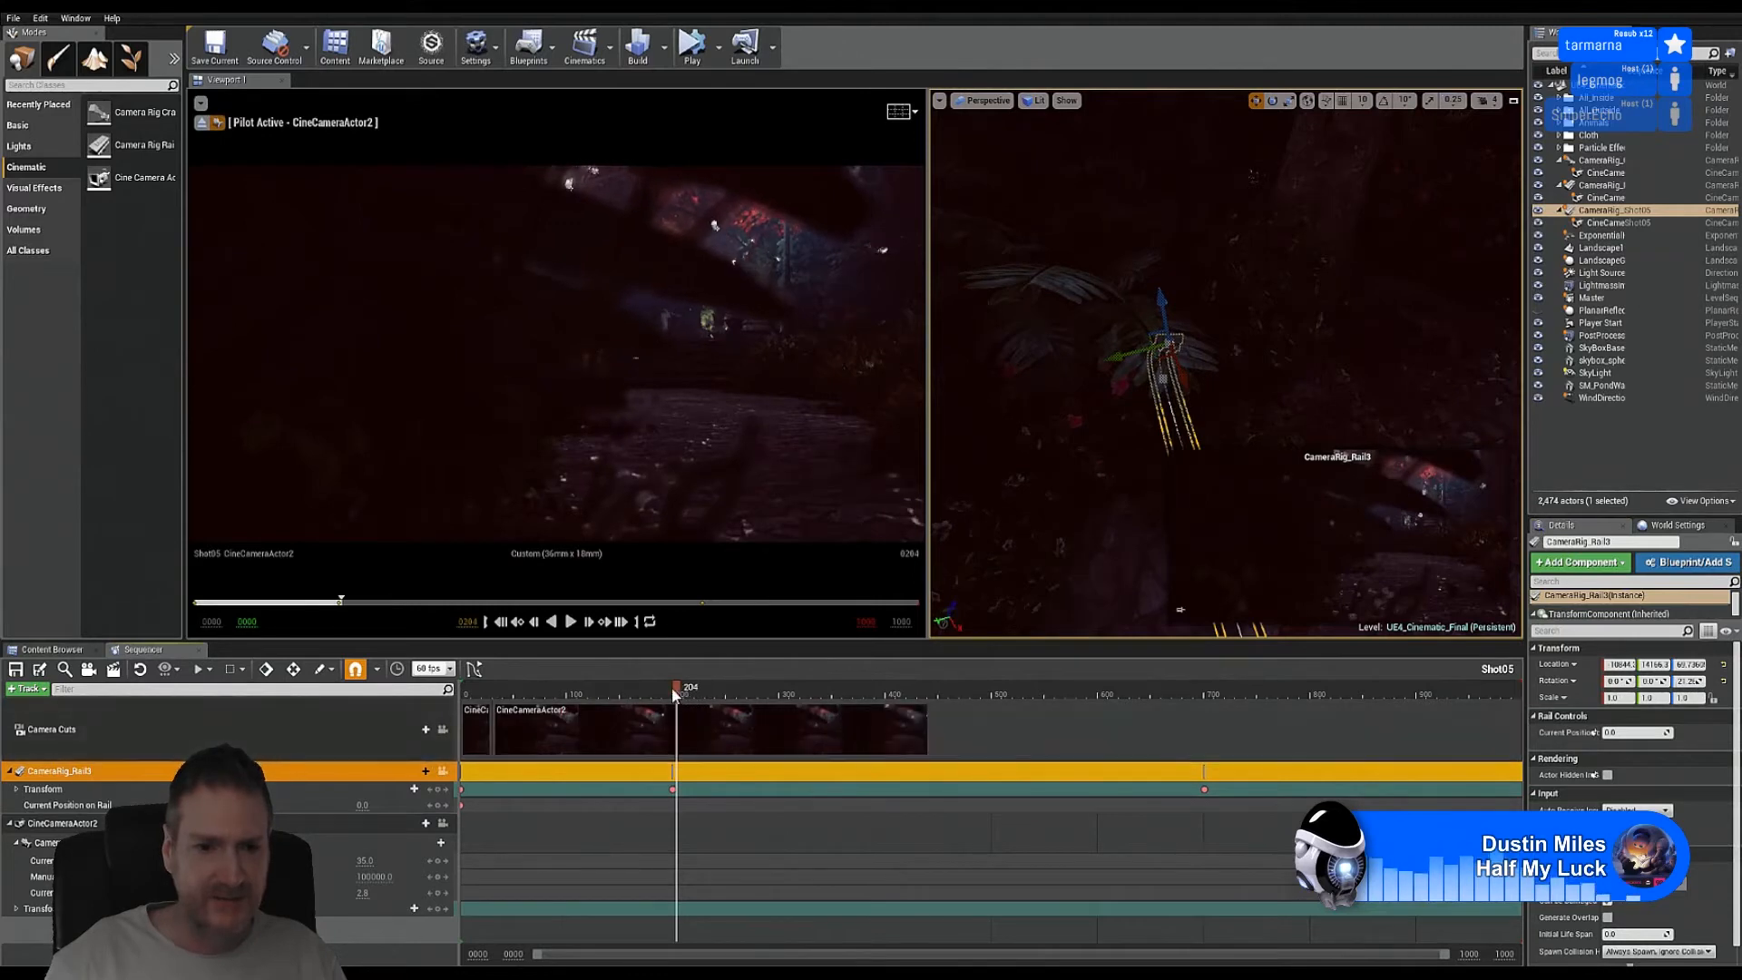
pyautogui.click(660, 691)
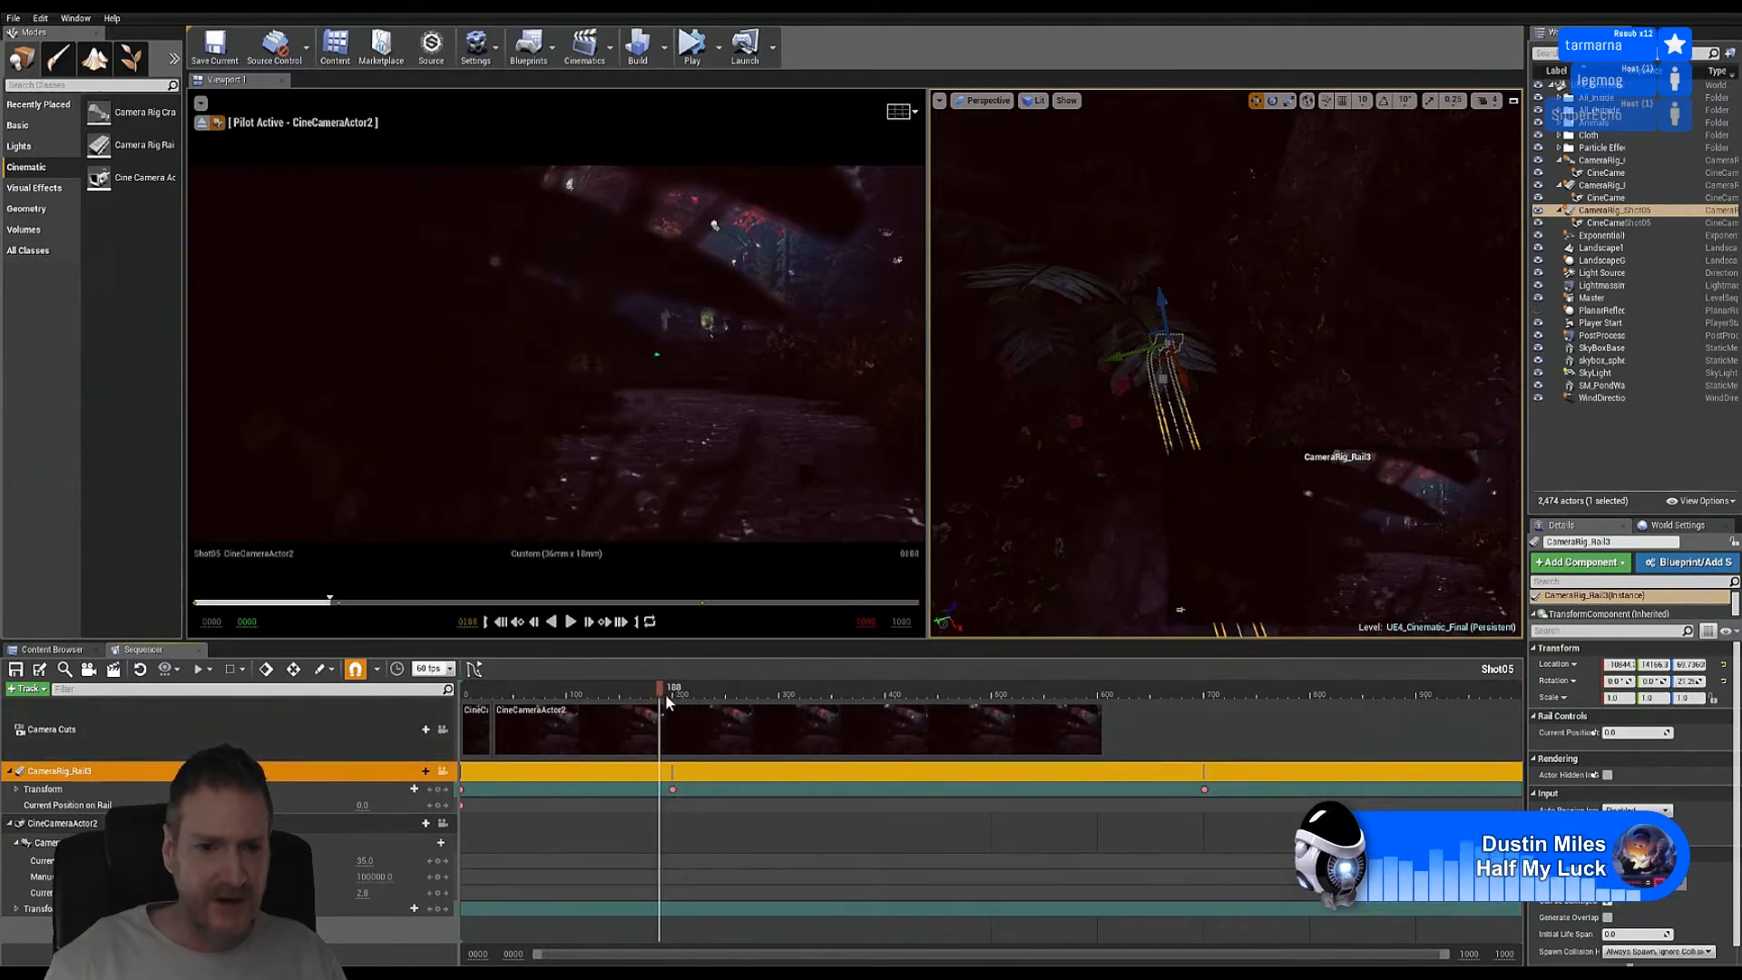
pyautogui.click(672, 692)
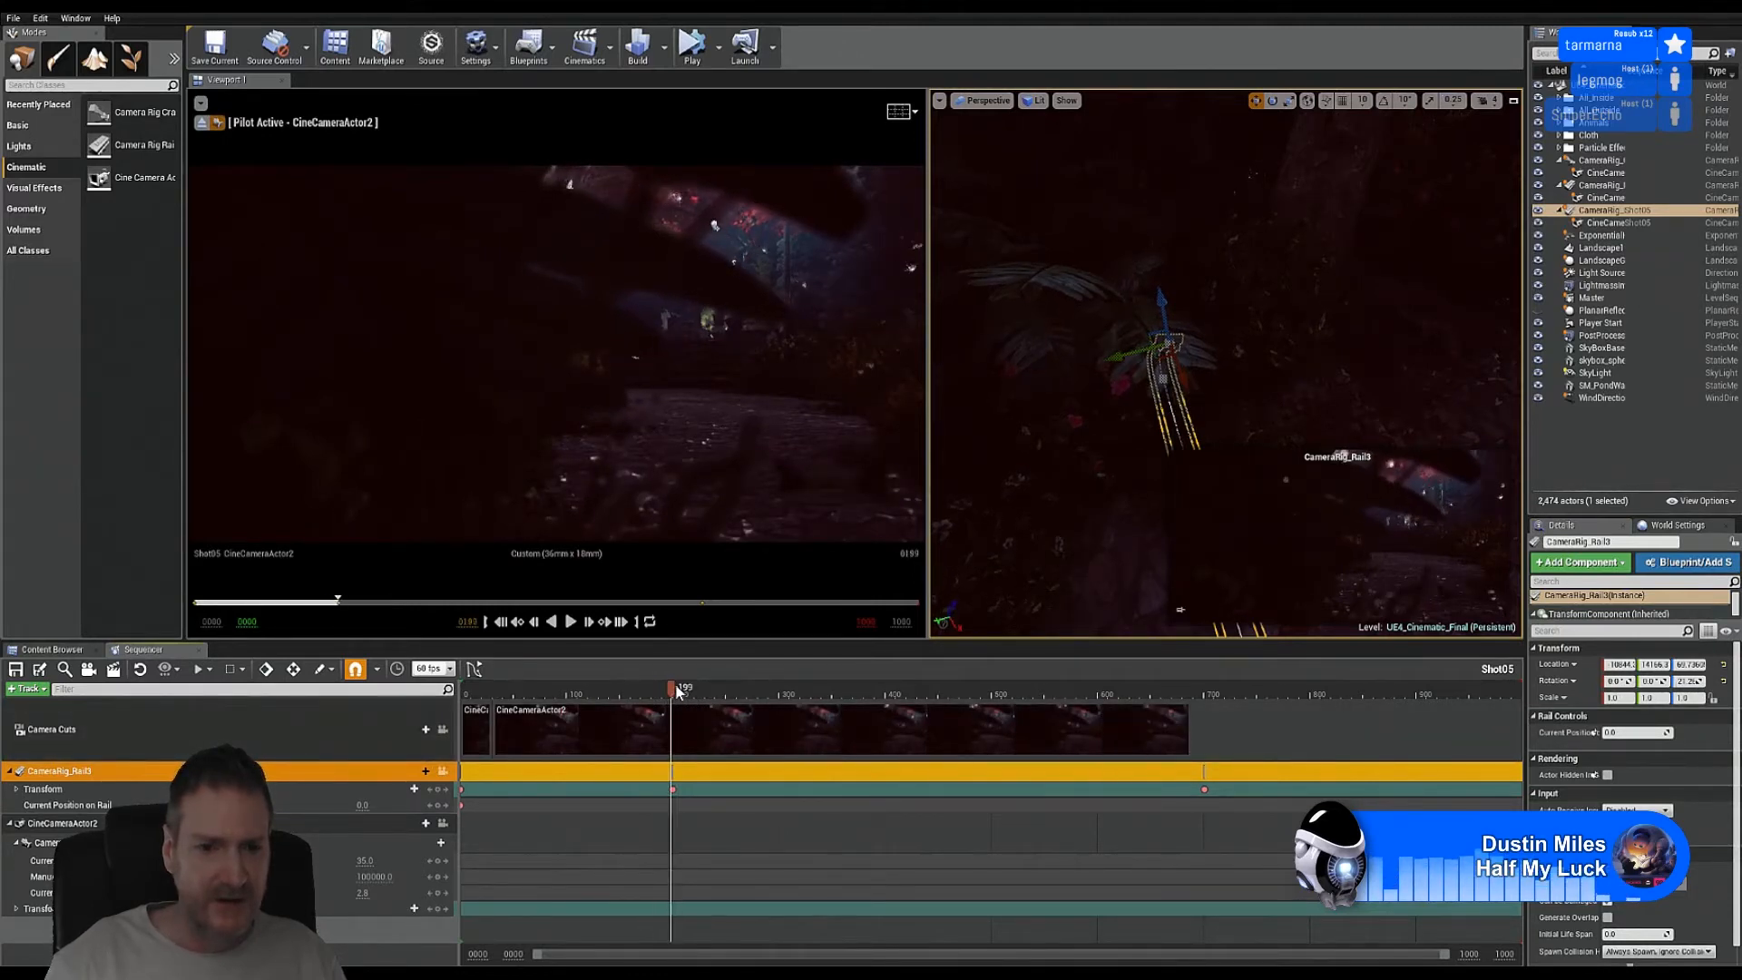
pyautogui.click(671, 685)
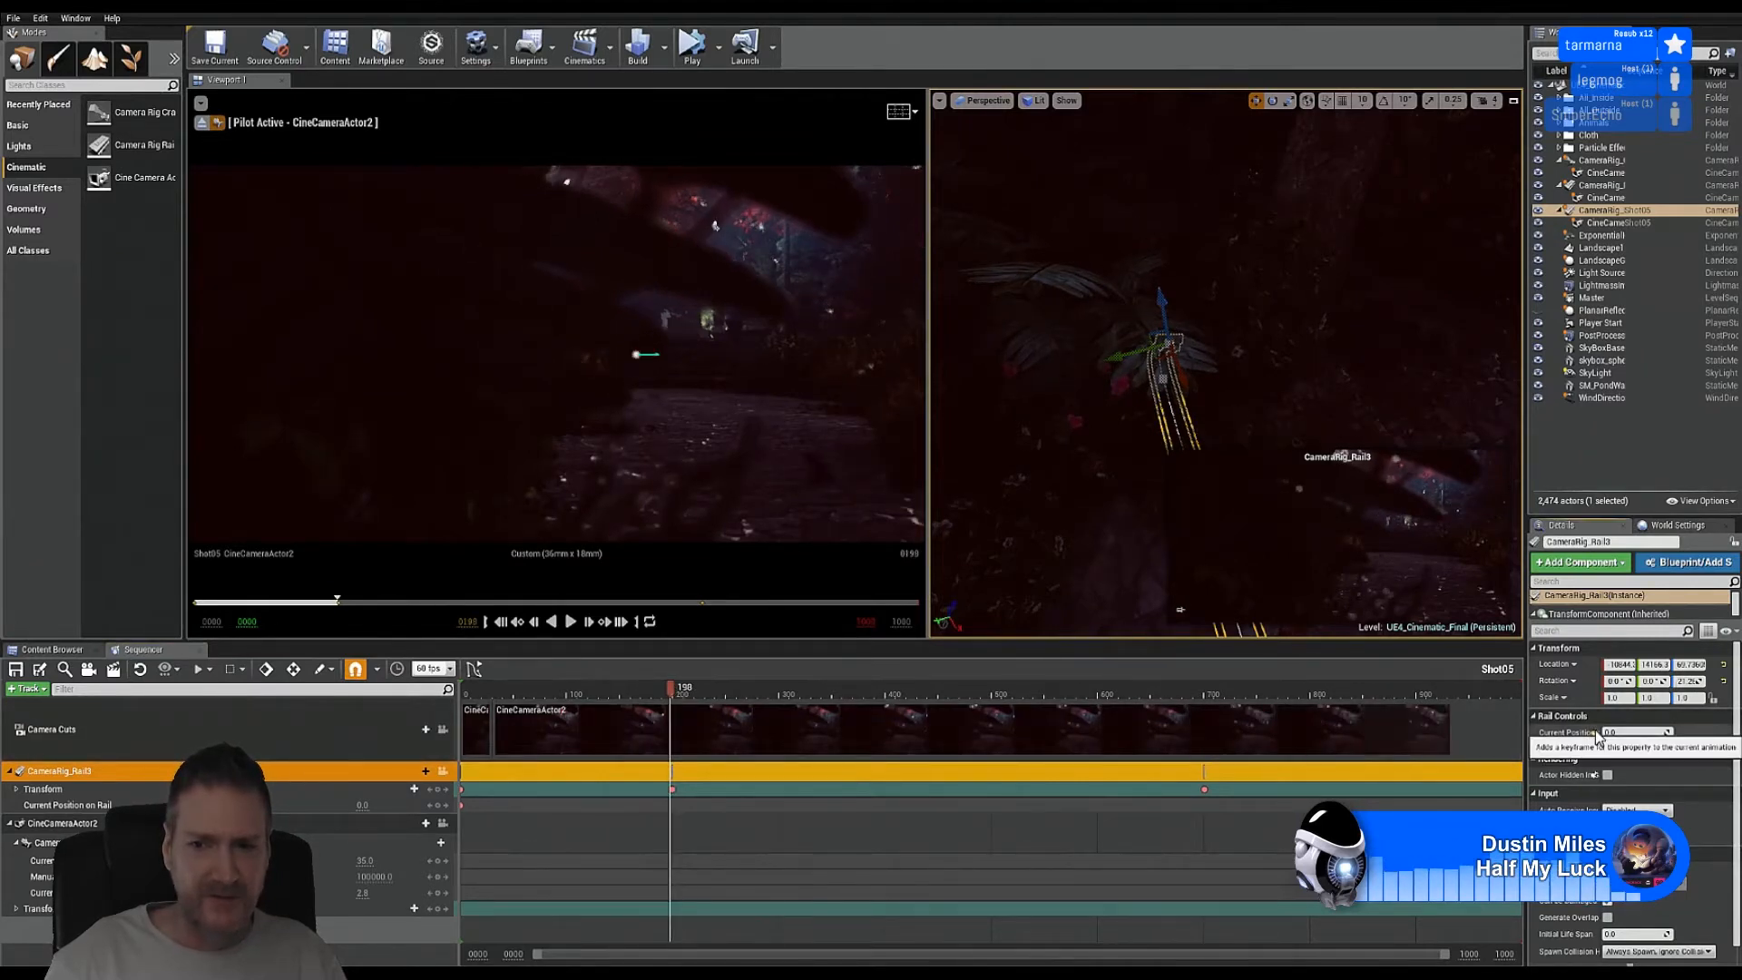
pyautogui.click(1596, 731)
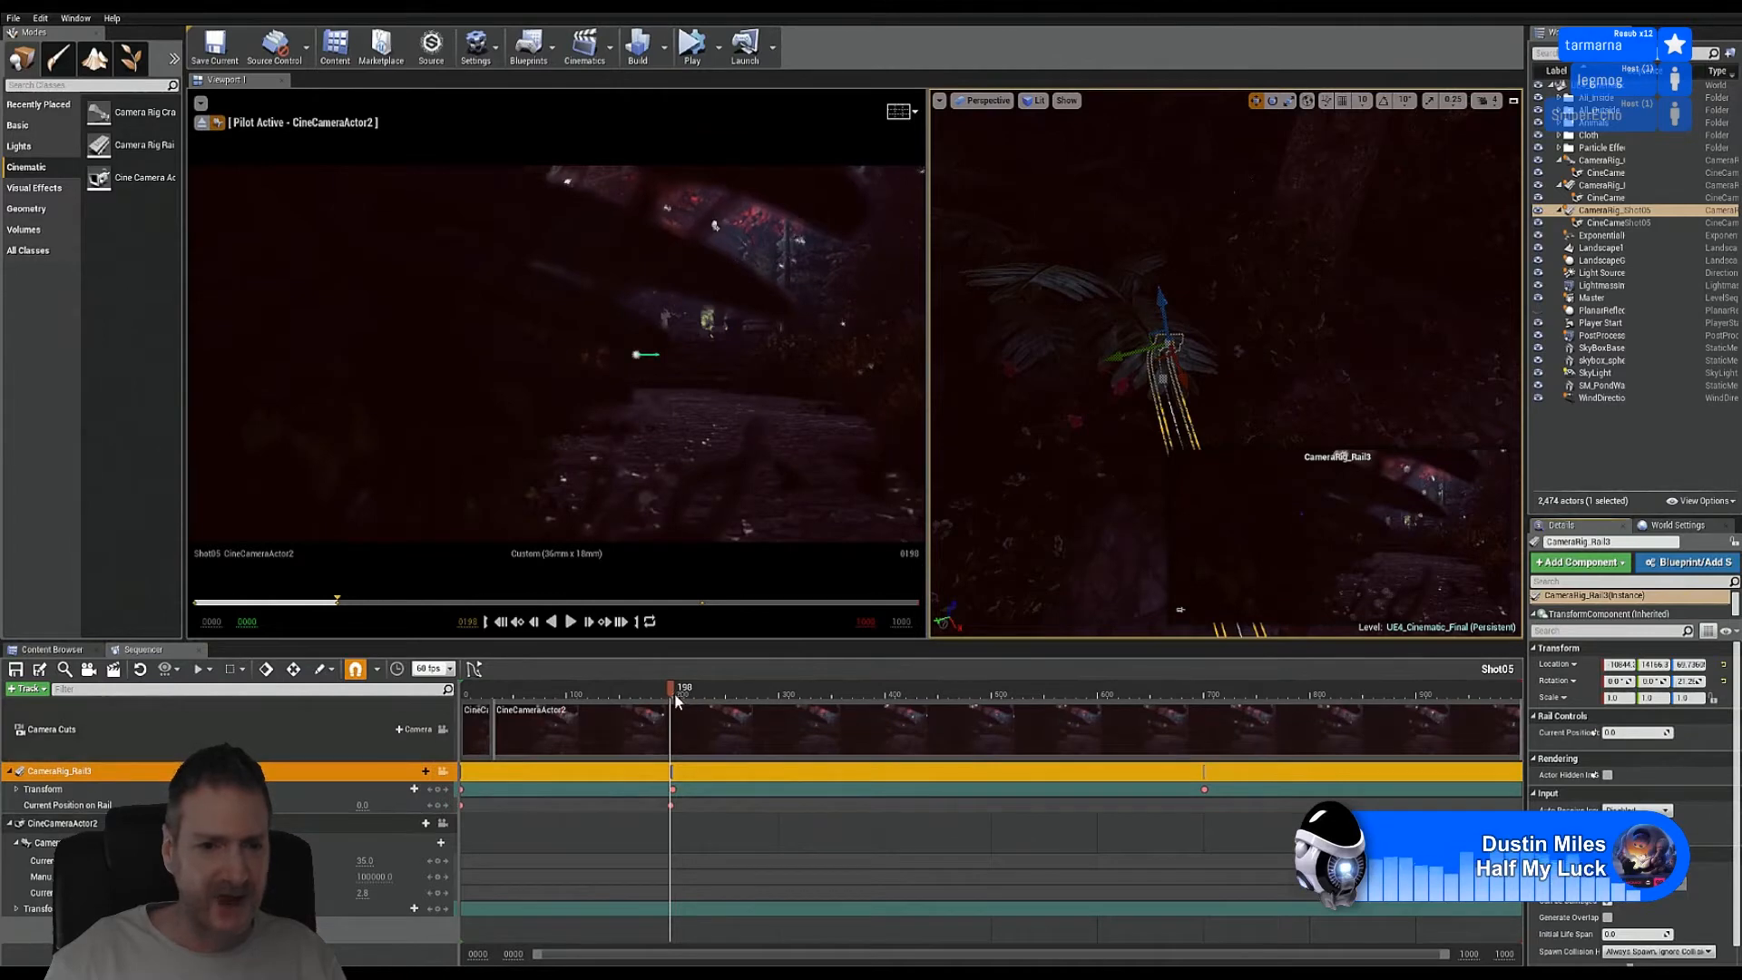
# Step: At frame 701, set CameraRig_Rail3's Current Position on Rail to 1.0 and keyframe that property
pyautogui.moveTo(673, 684); pyautogui.dragTo(1208, 699)
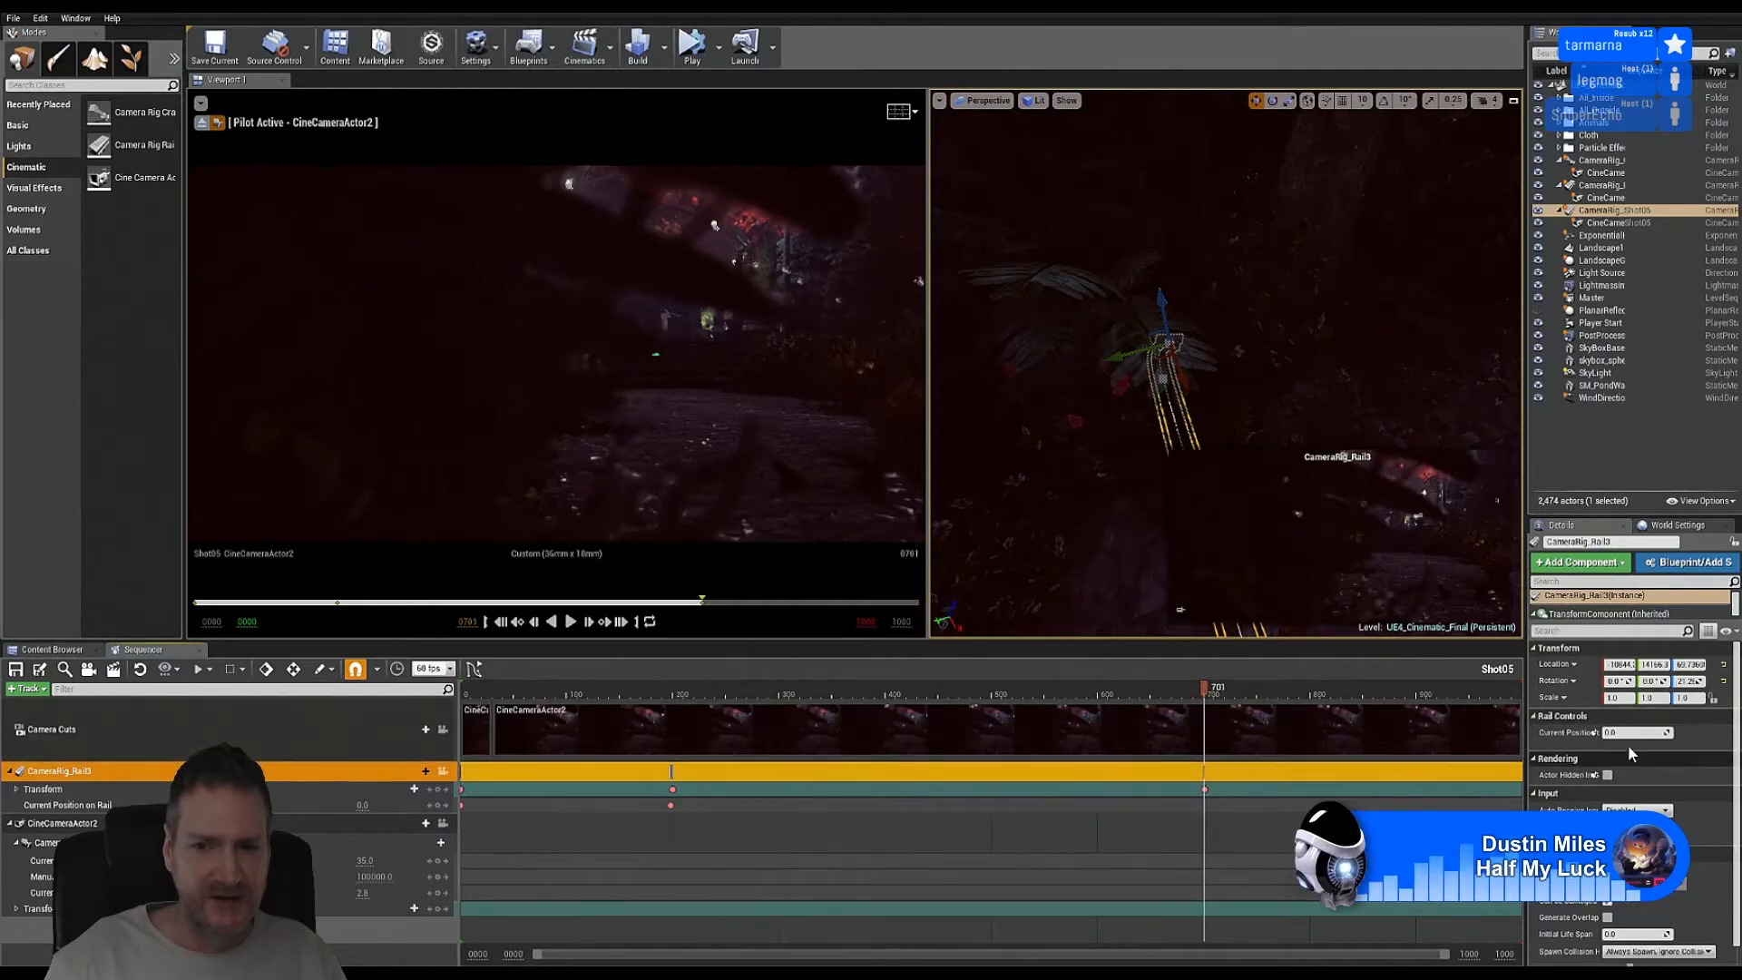
pyautogui.click(1621, 733)
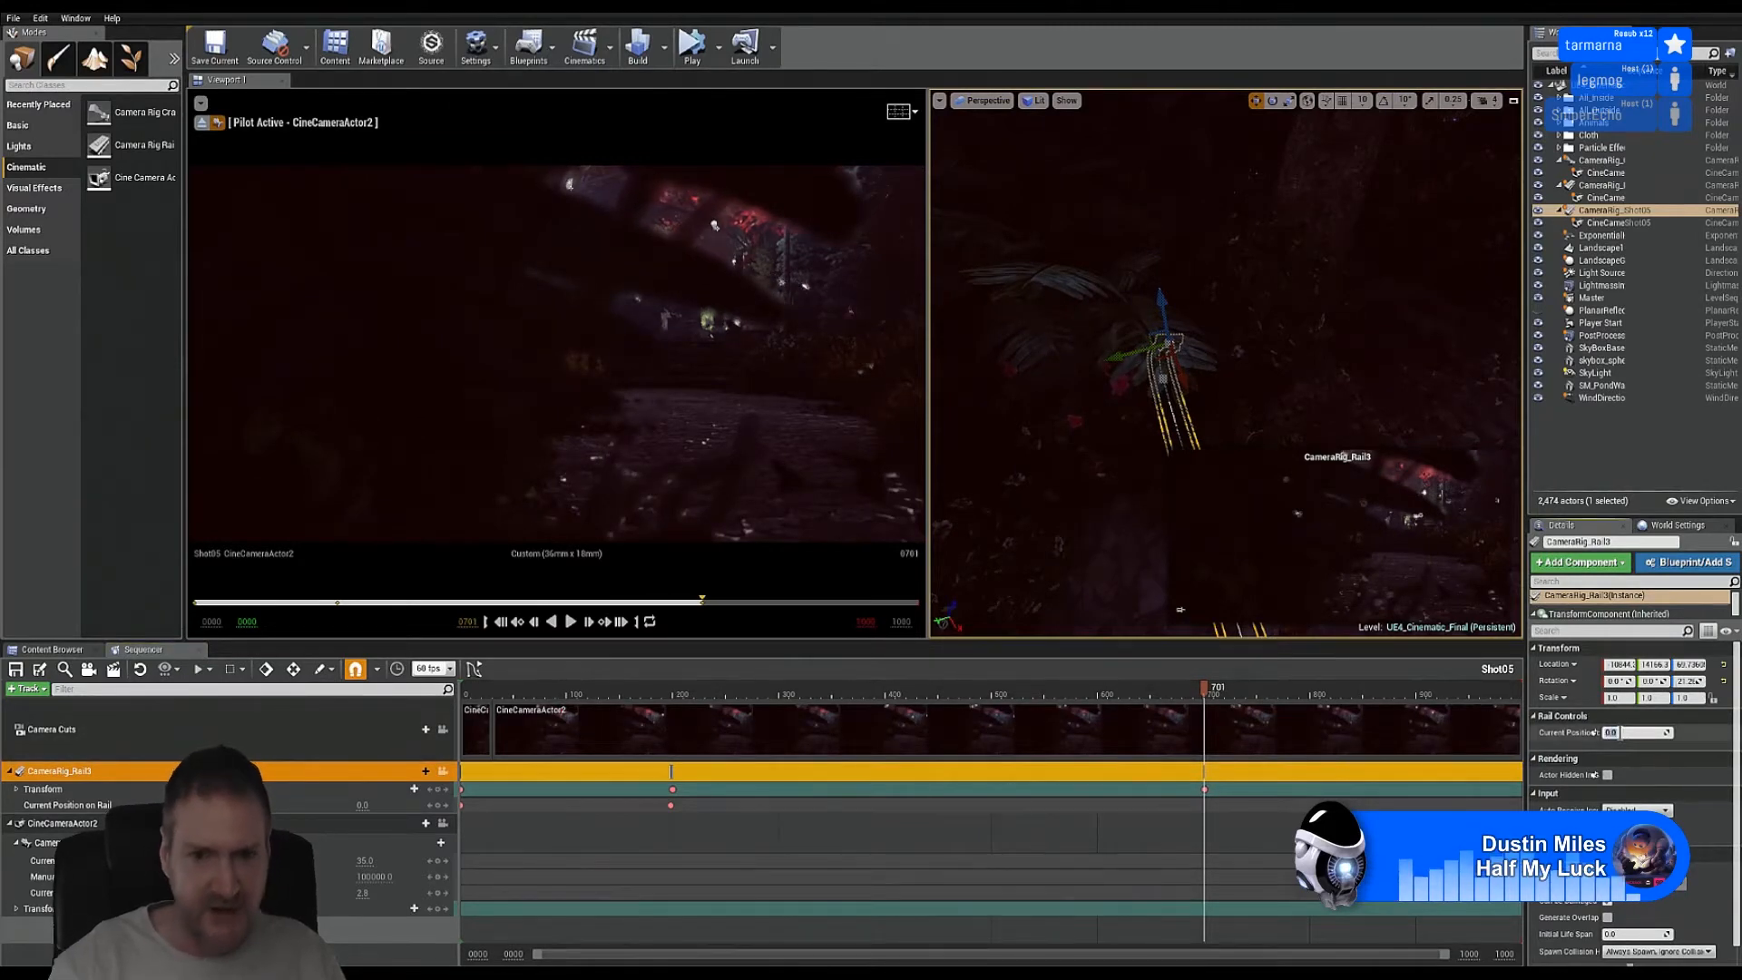
pyautogui.write('1')
pyautogui.press('Return')
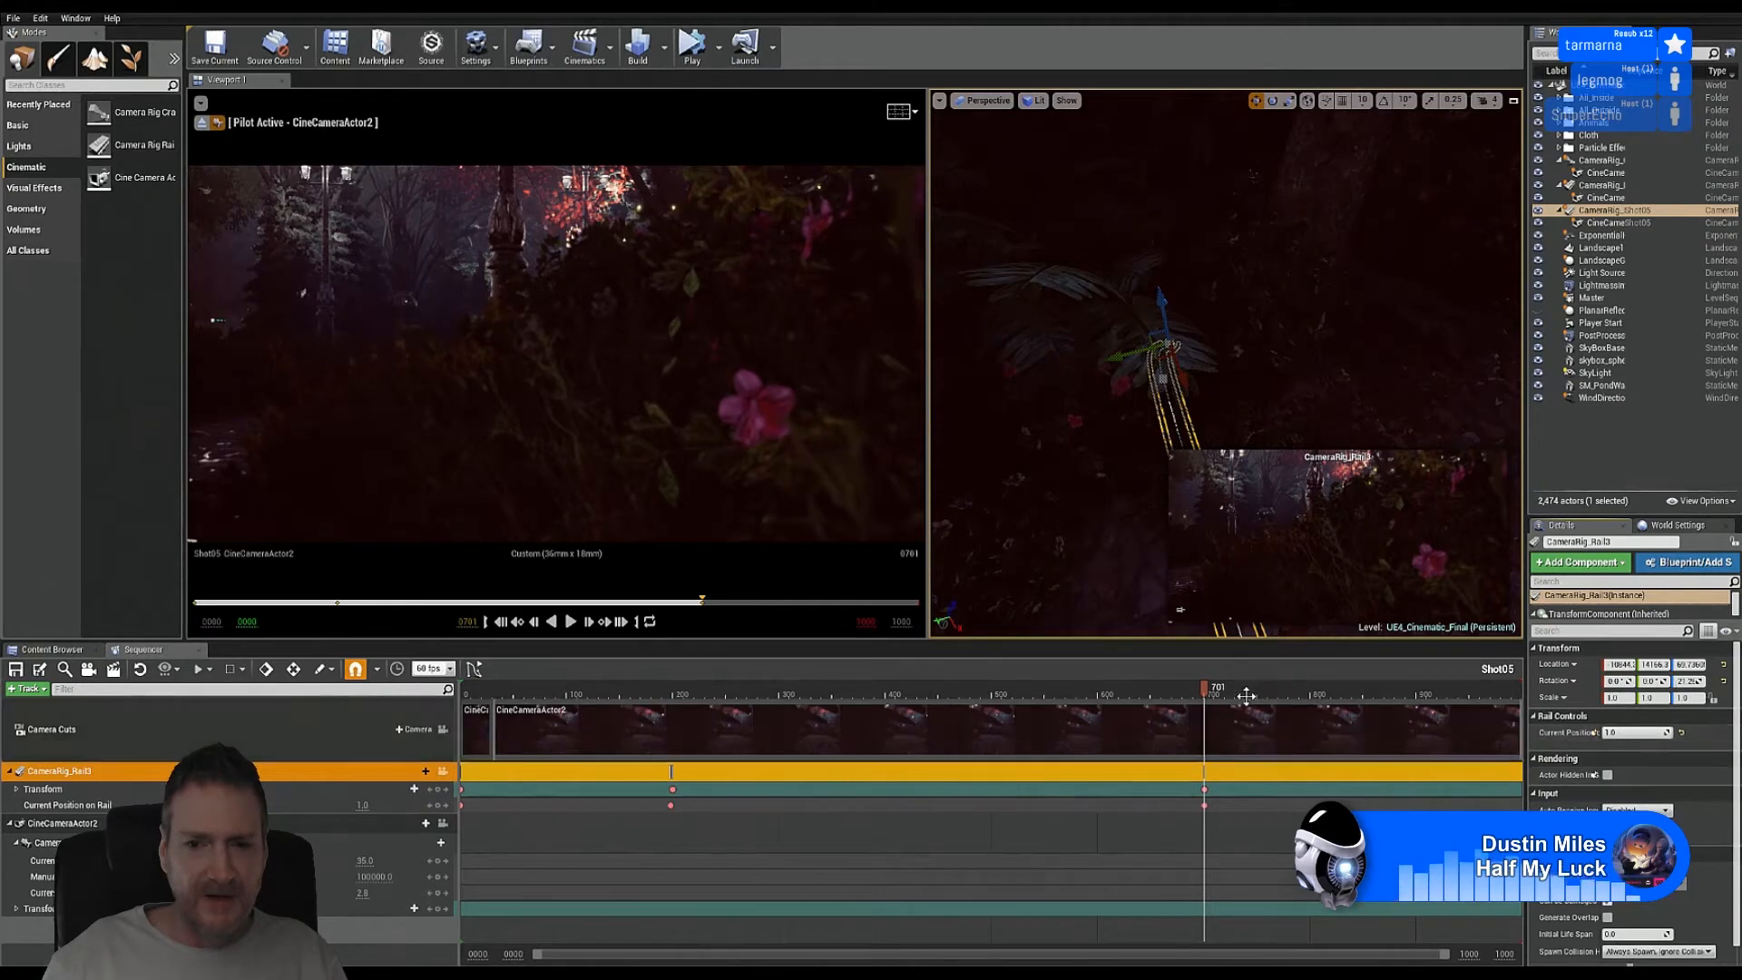
# Step: Play and scrub through the Shot05 sequence to review the camera's travel along the rail
pyautogui.moveTo(1202, 698); pyautogui.dragTo(1440, 657)
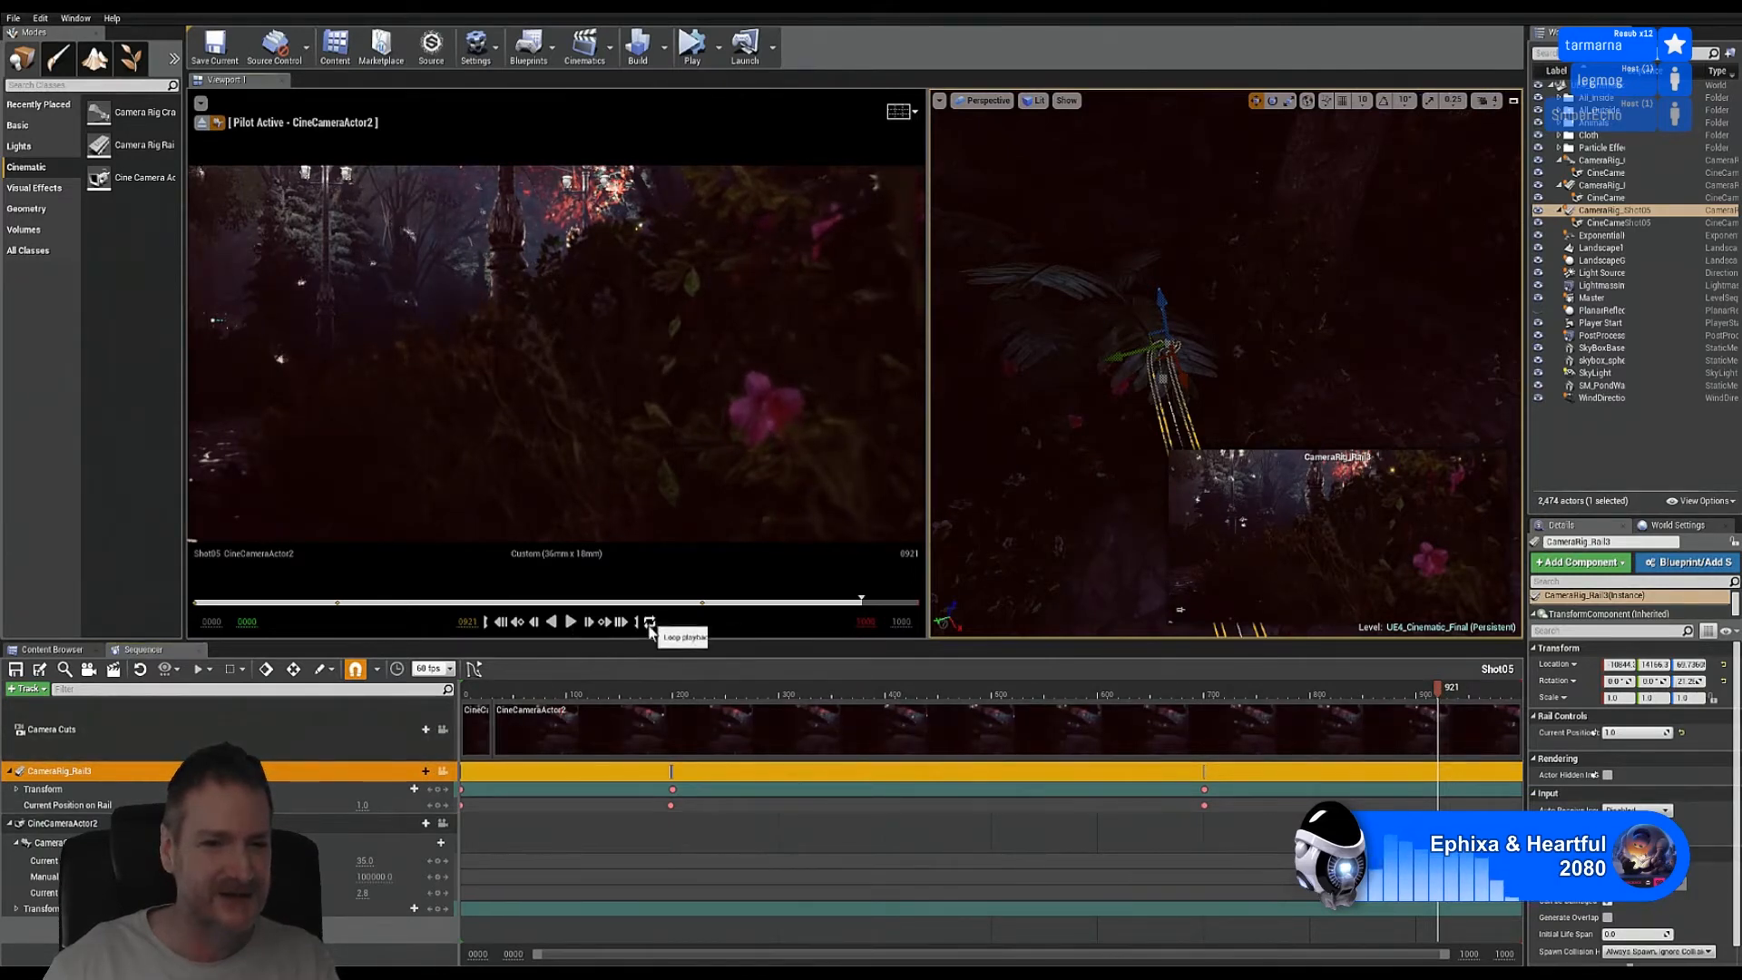
pyautogui.click(569, 625)
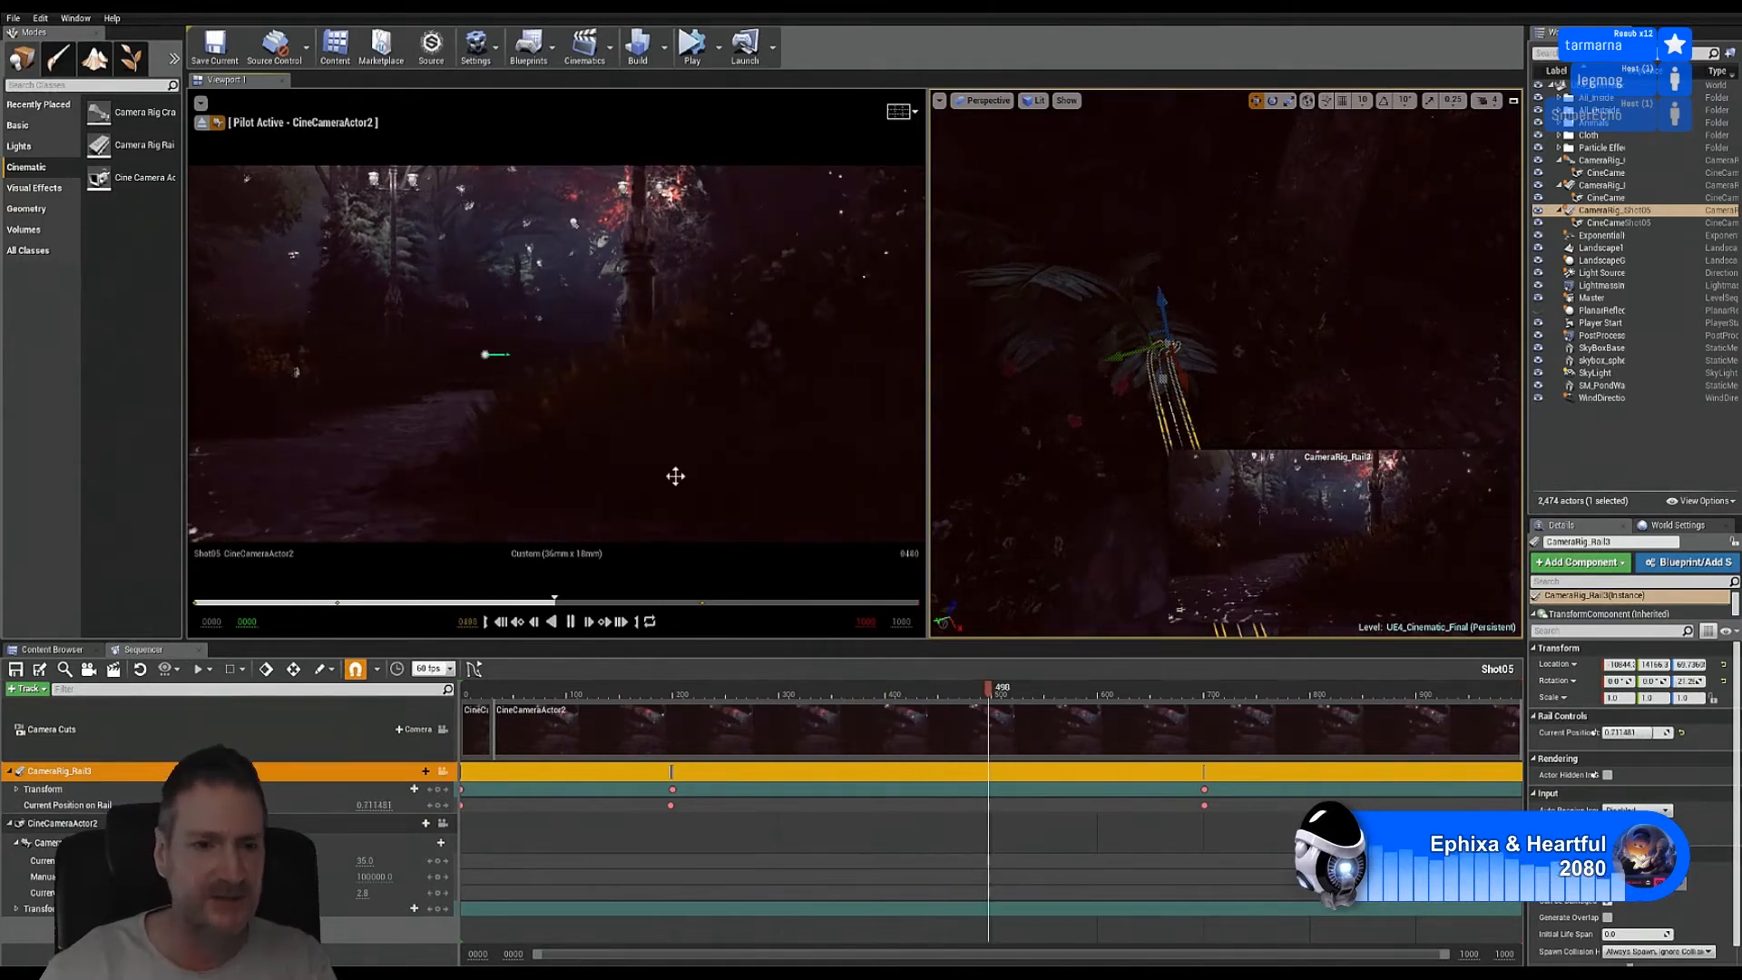
pyautogui.click(571, 623)
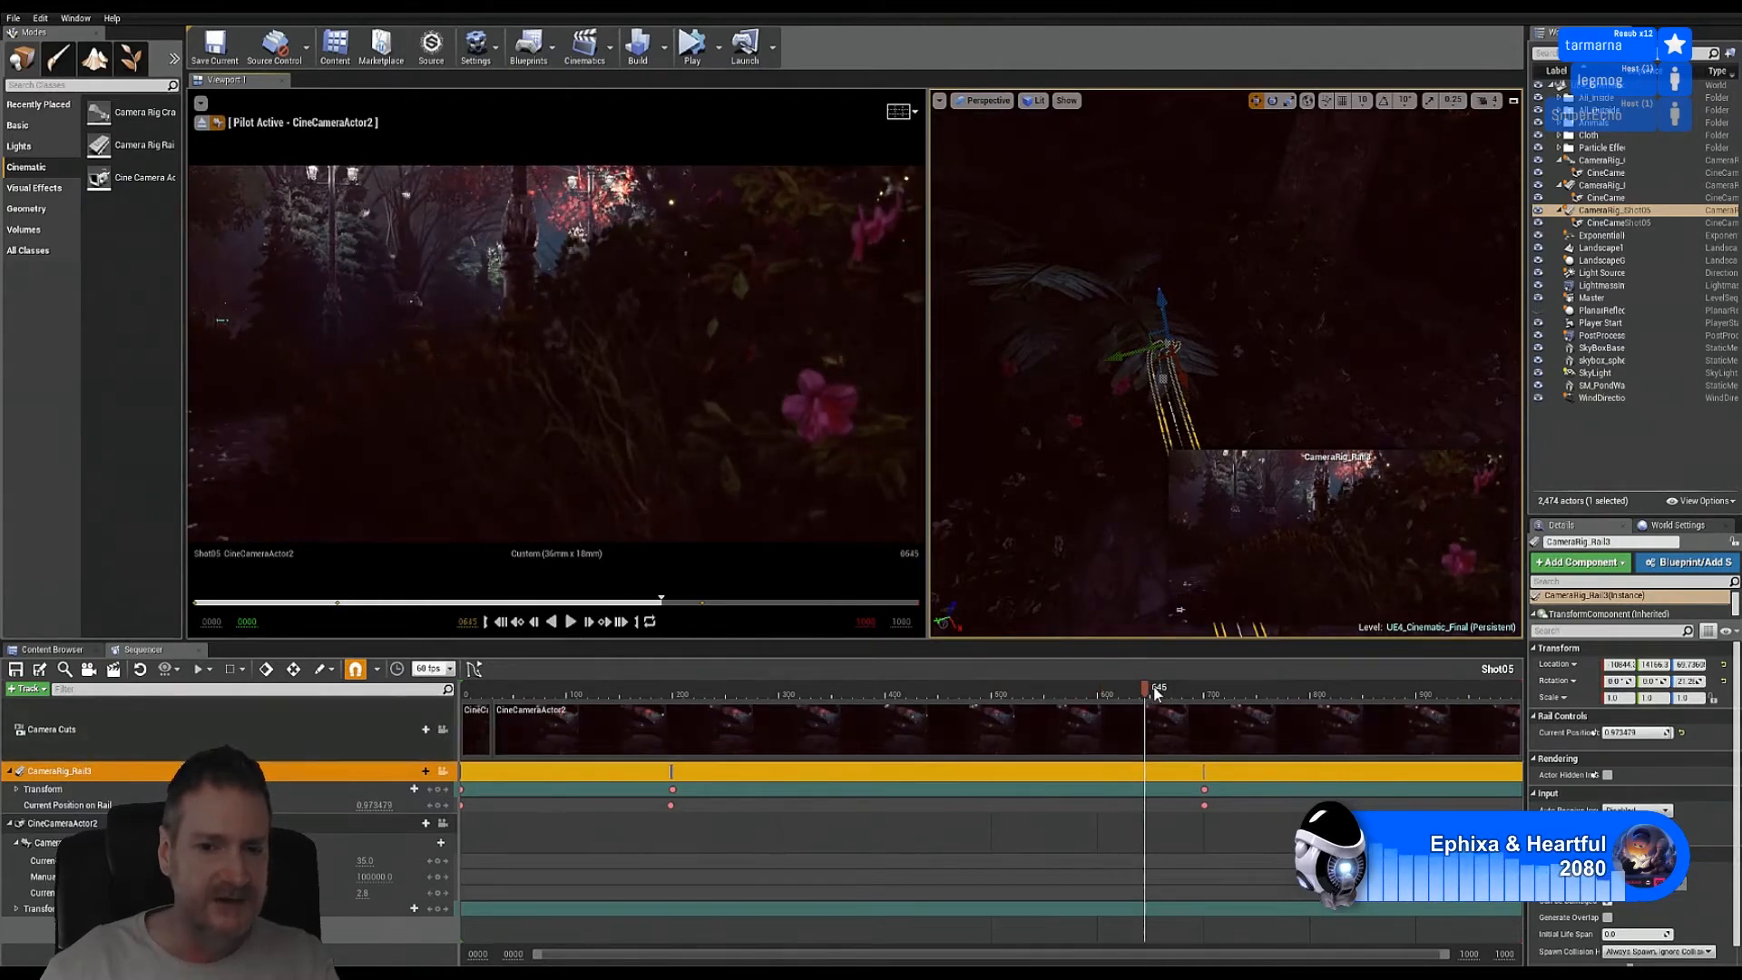
pyautogui.moveTo(814, 711); pyautogui.dragTo(460, 703)
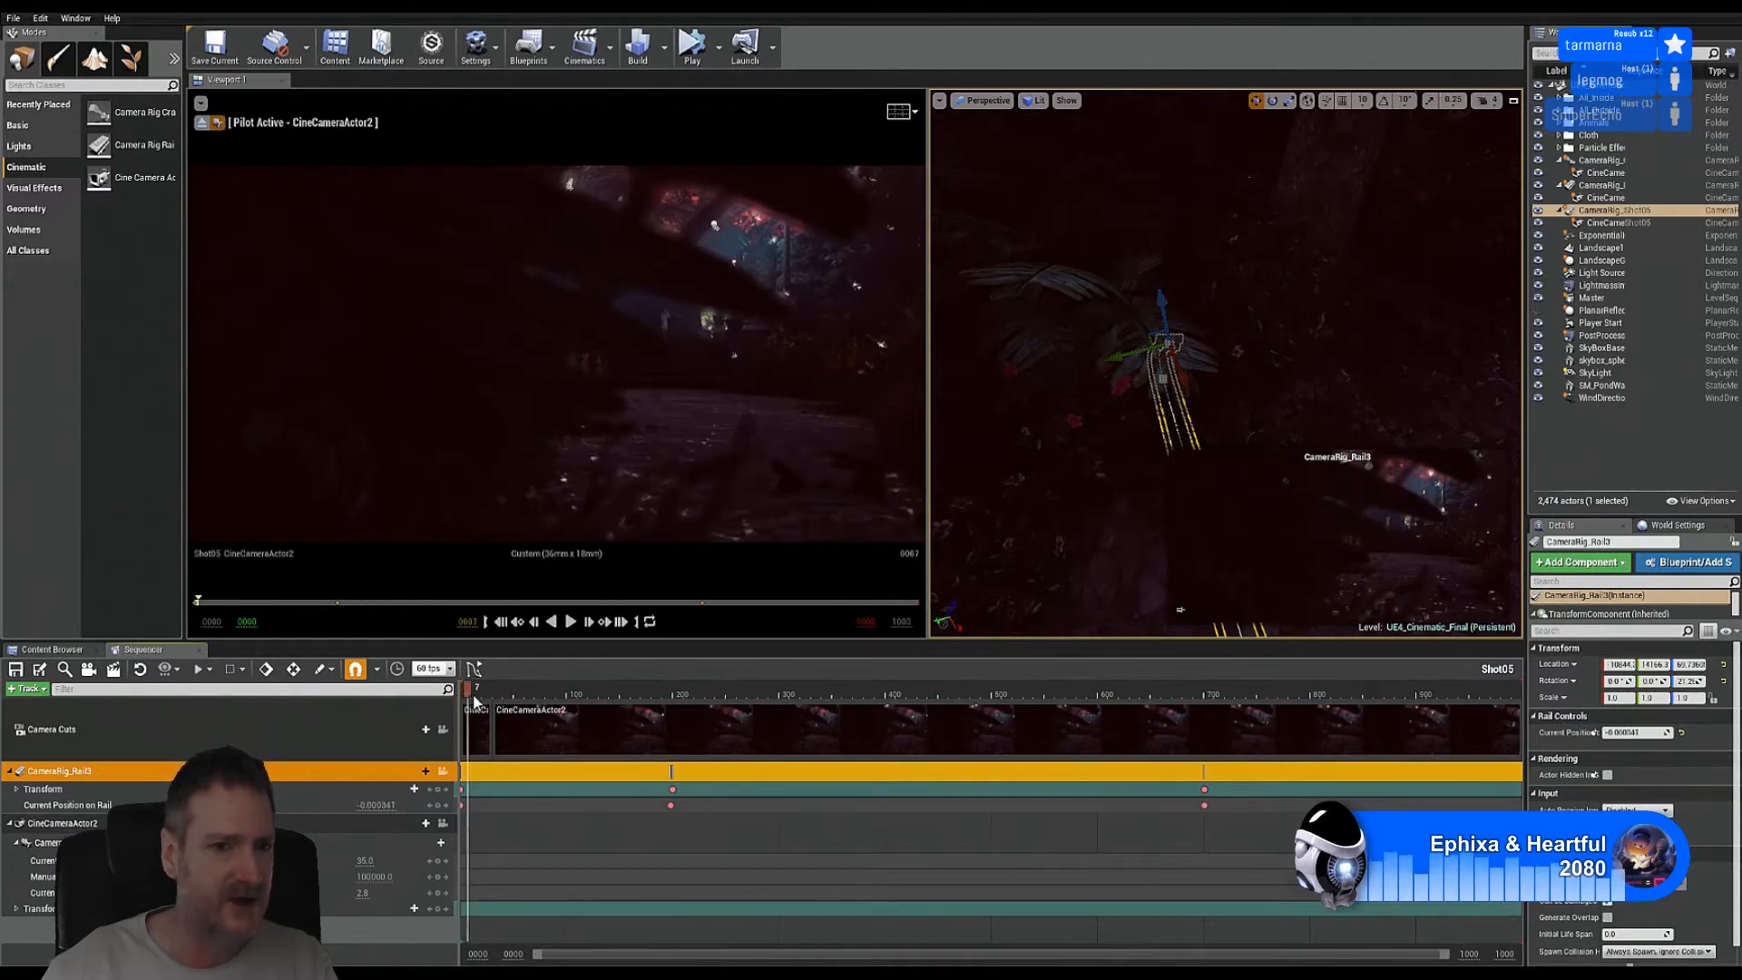
pyautogui.moveTo(480, 694); pyautogui.dragTo(522, 697)
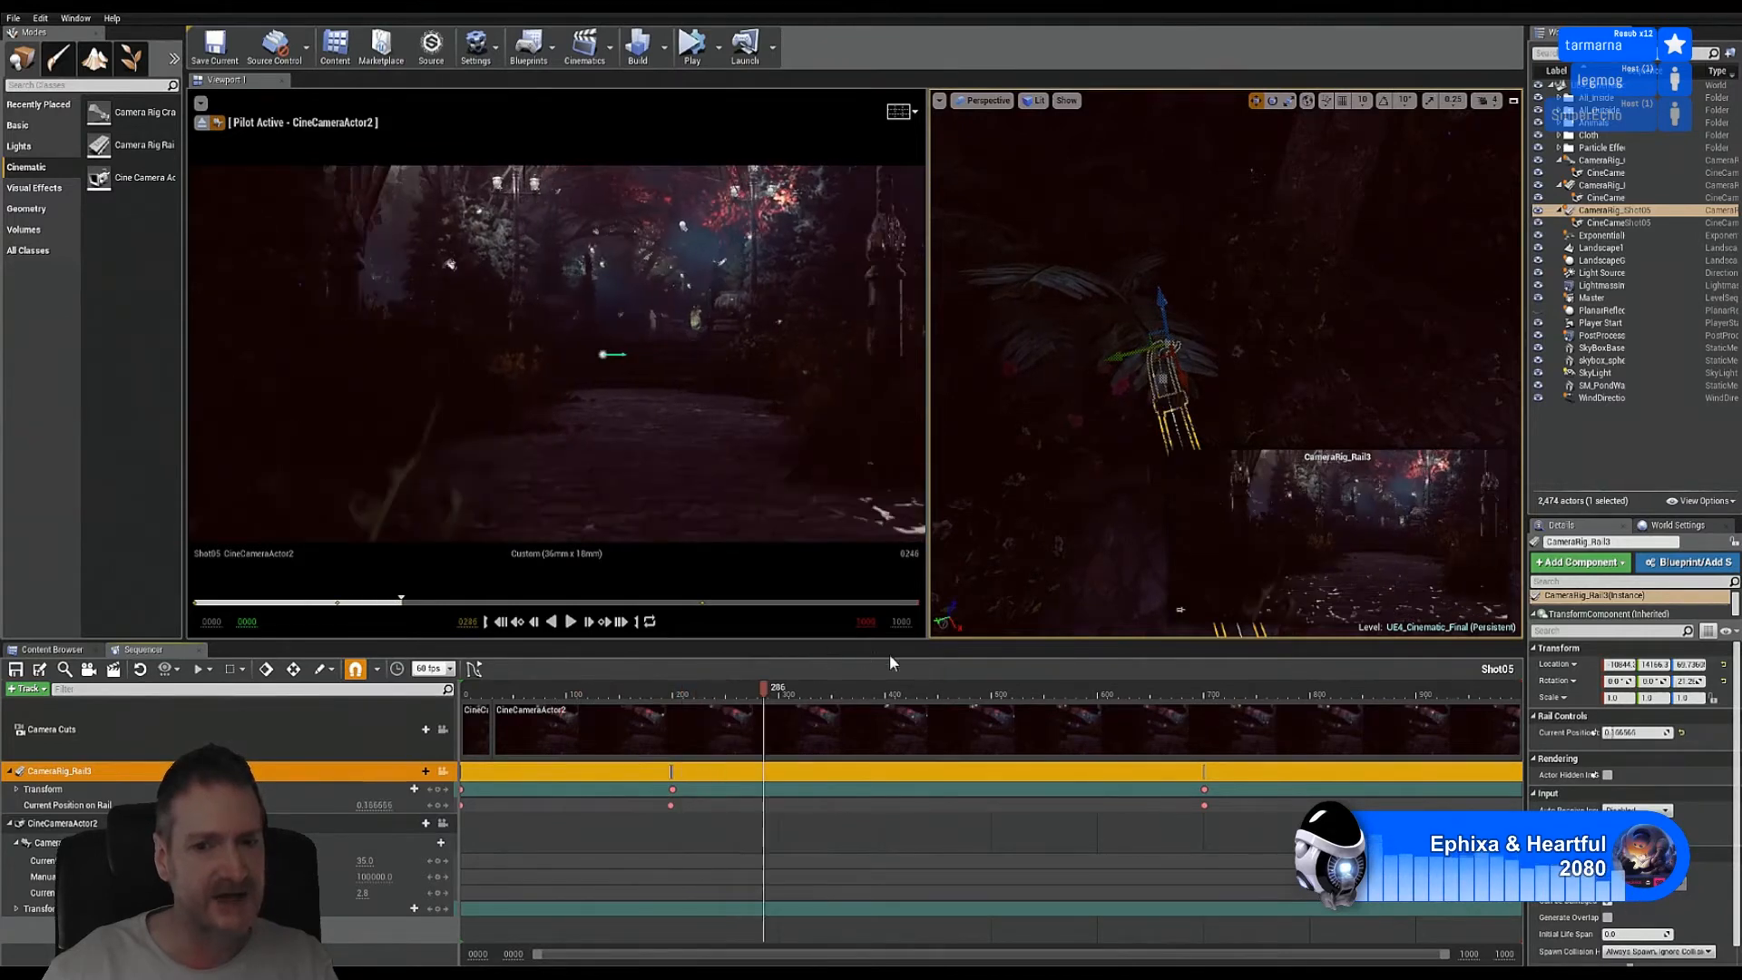
pyautogui.moveTo(889, 656); pyautogui.dragTo(925, 688)
pyautogui.moveTo(714, 708); pyautogui.dragTo(941, 699)
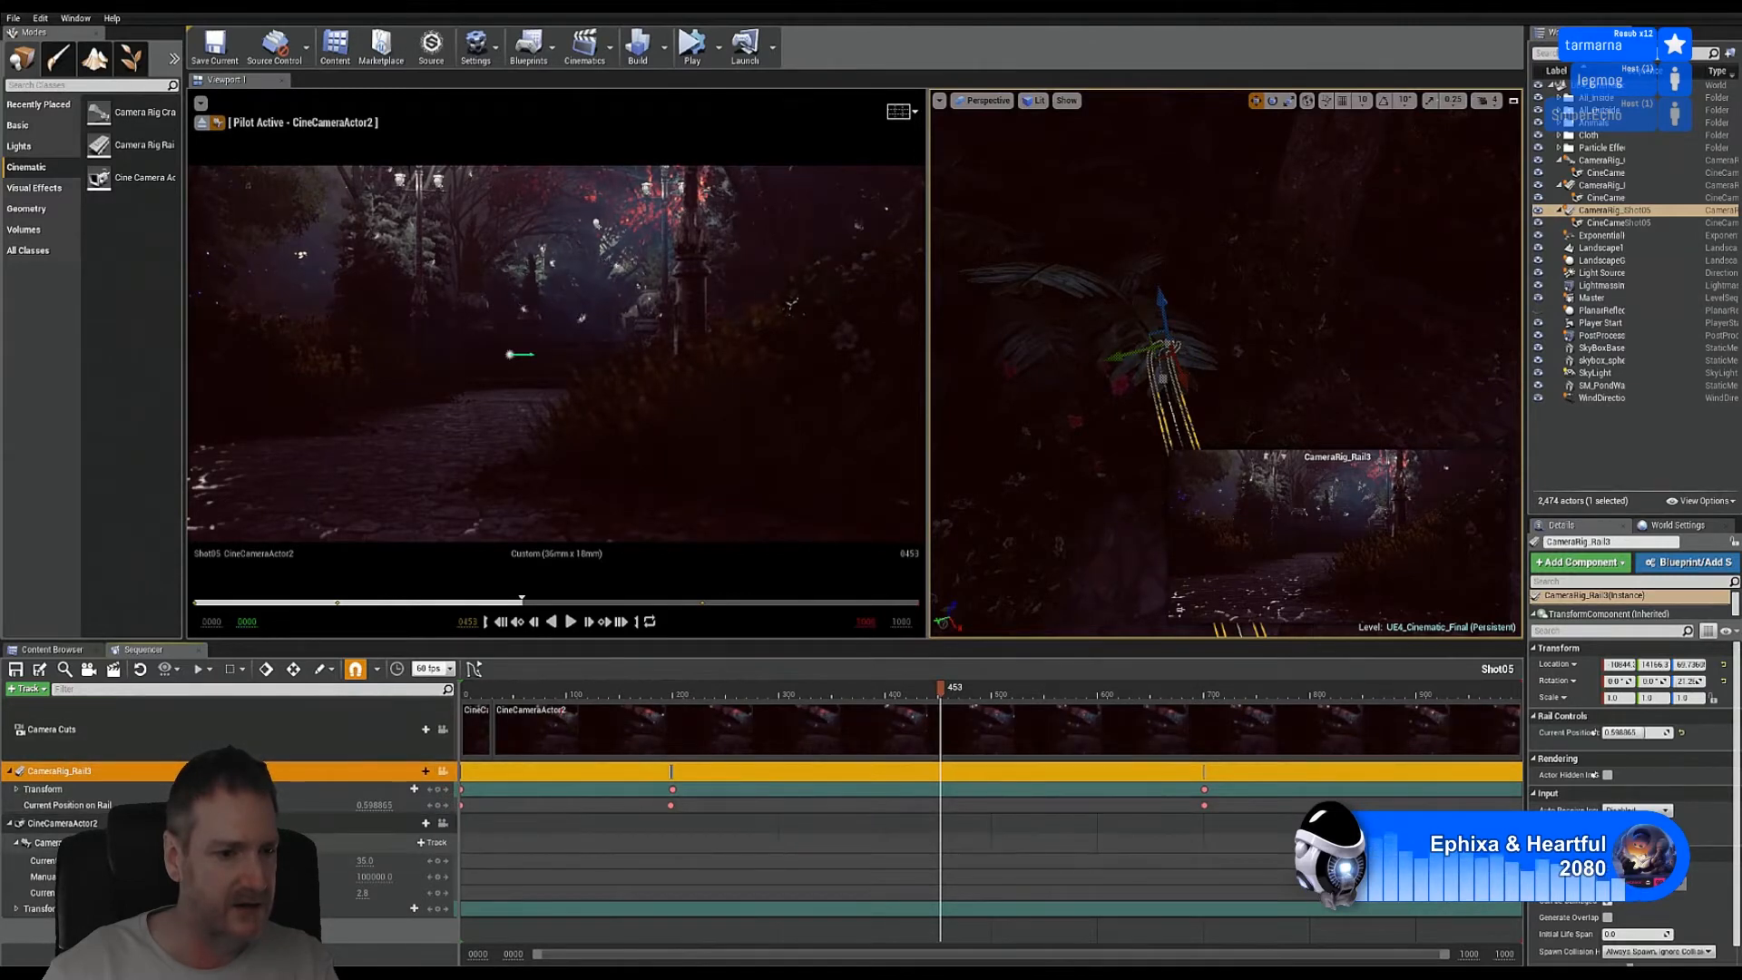
# Step: Expand CineCameraActor2's transform track, select Rotation, and add transform keyframes at frames 199 and 701
pyautogui.click(16, 909)
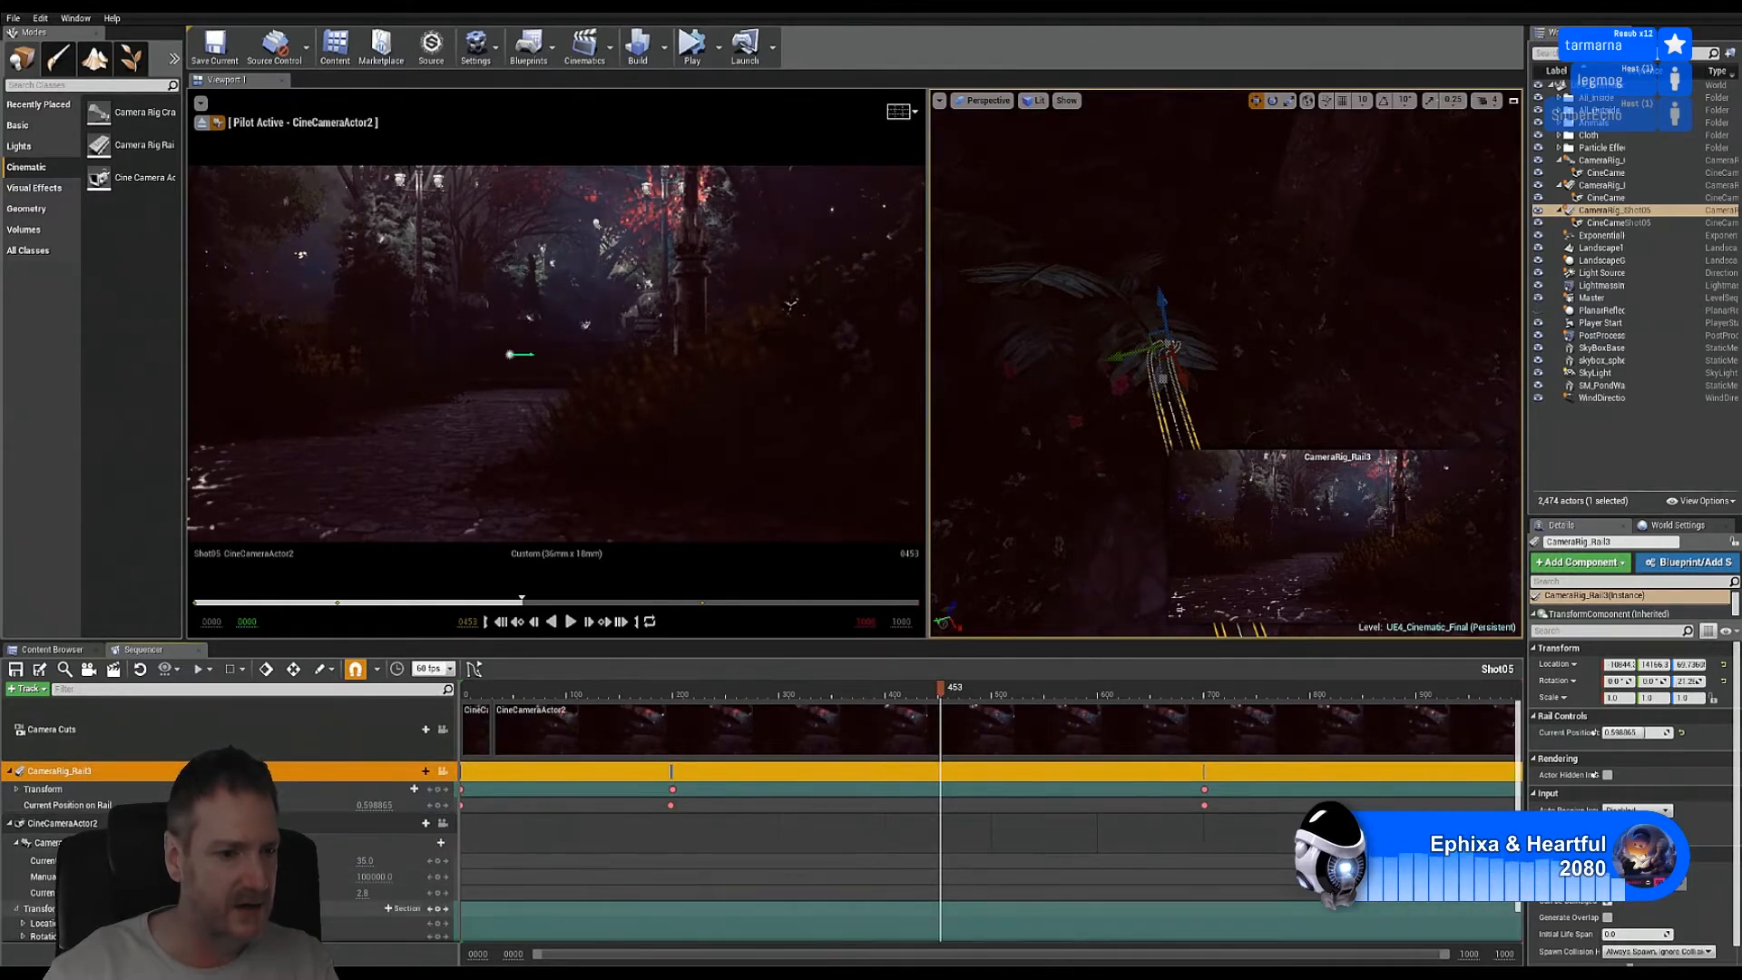
pyautogui.scroll(-1, 227, 844)
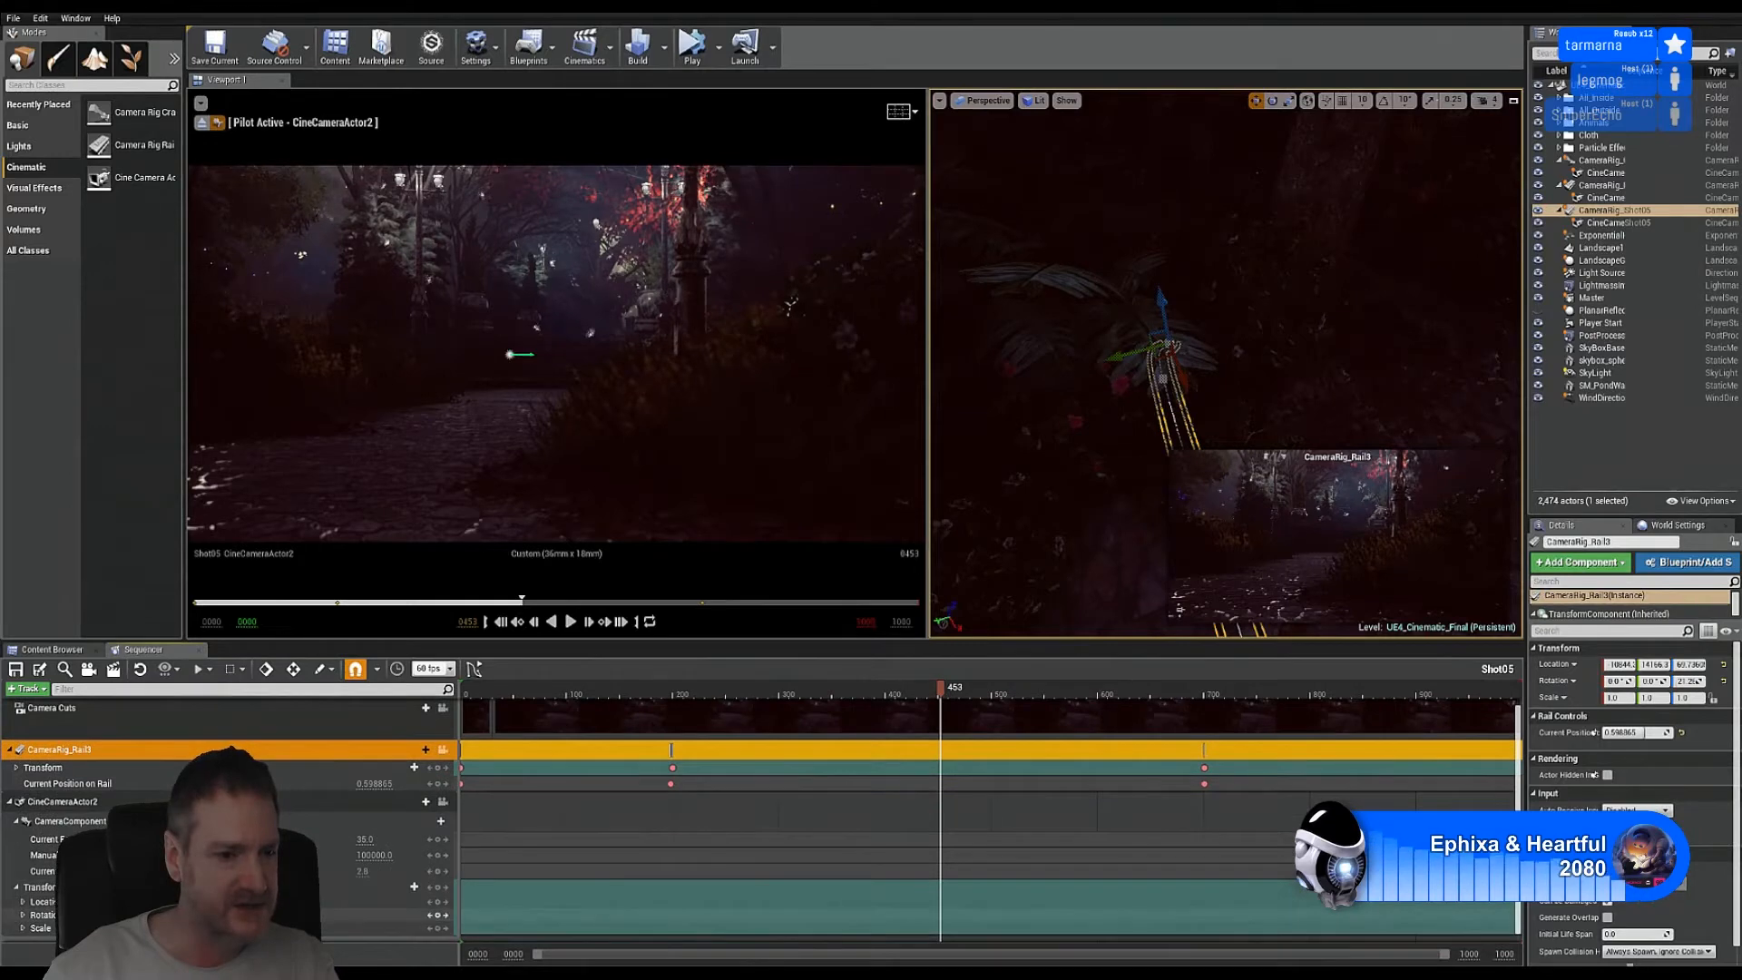
pyautogui.click(100, 914)
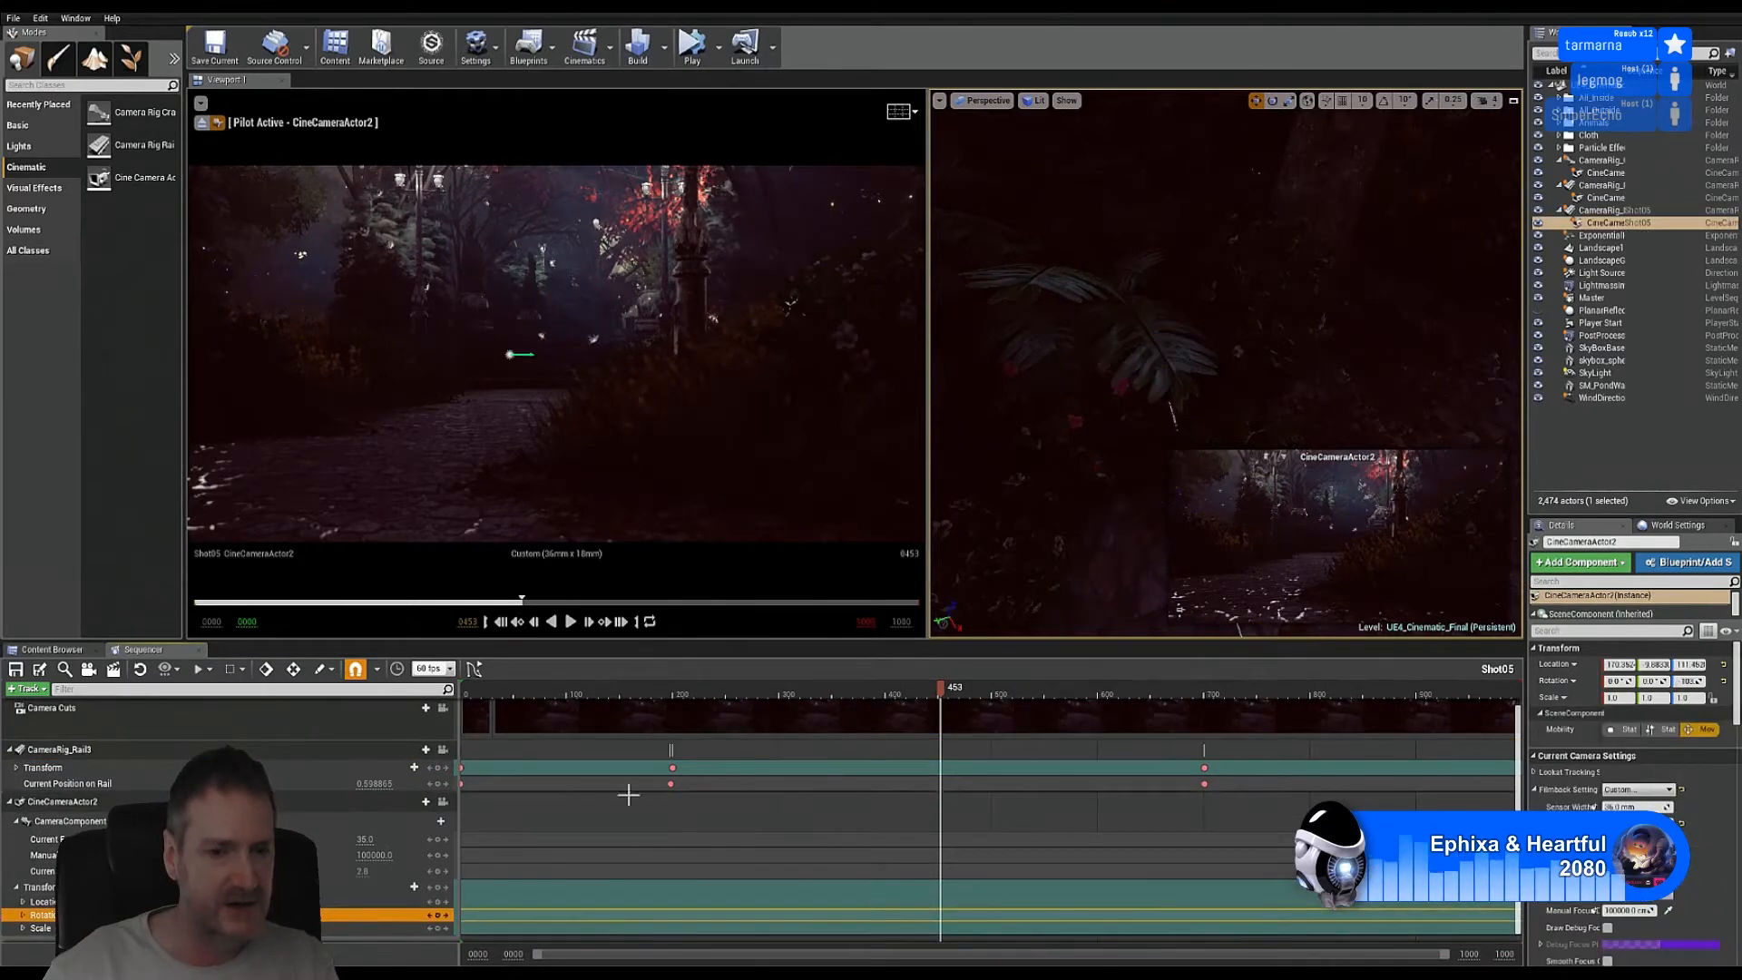
pyautogui.click(677, 691)
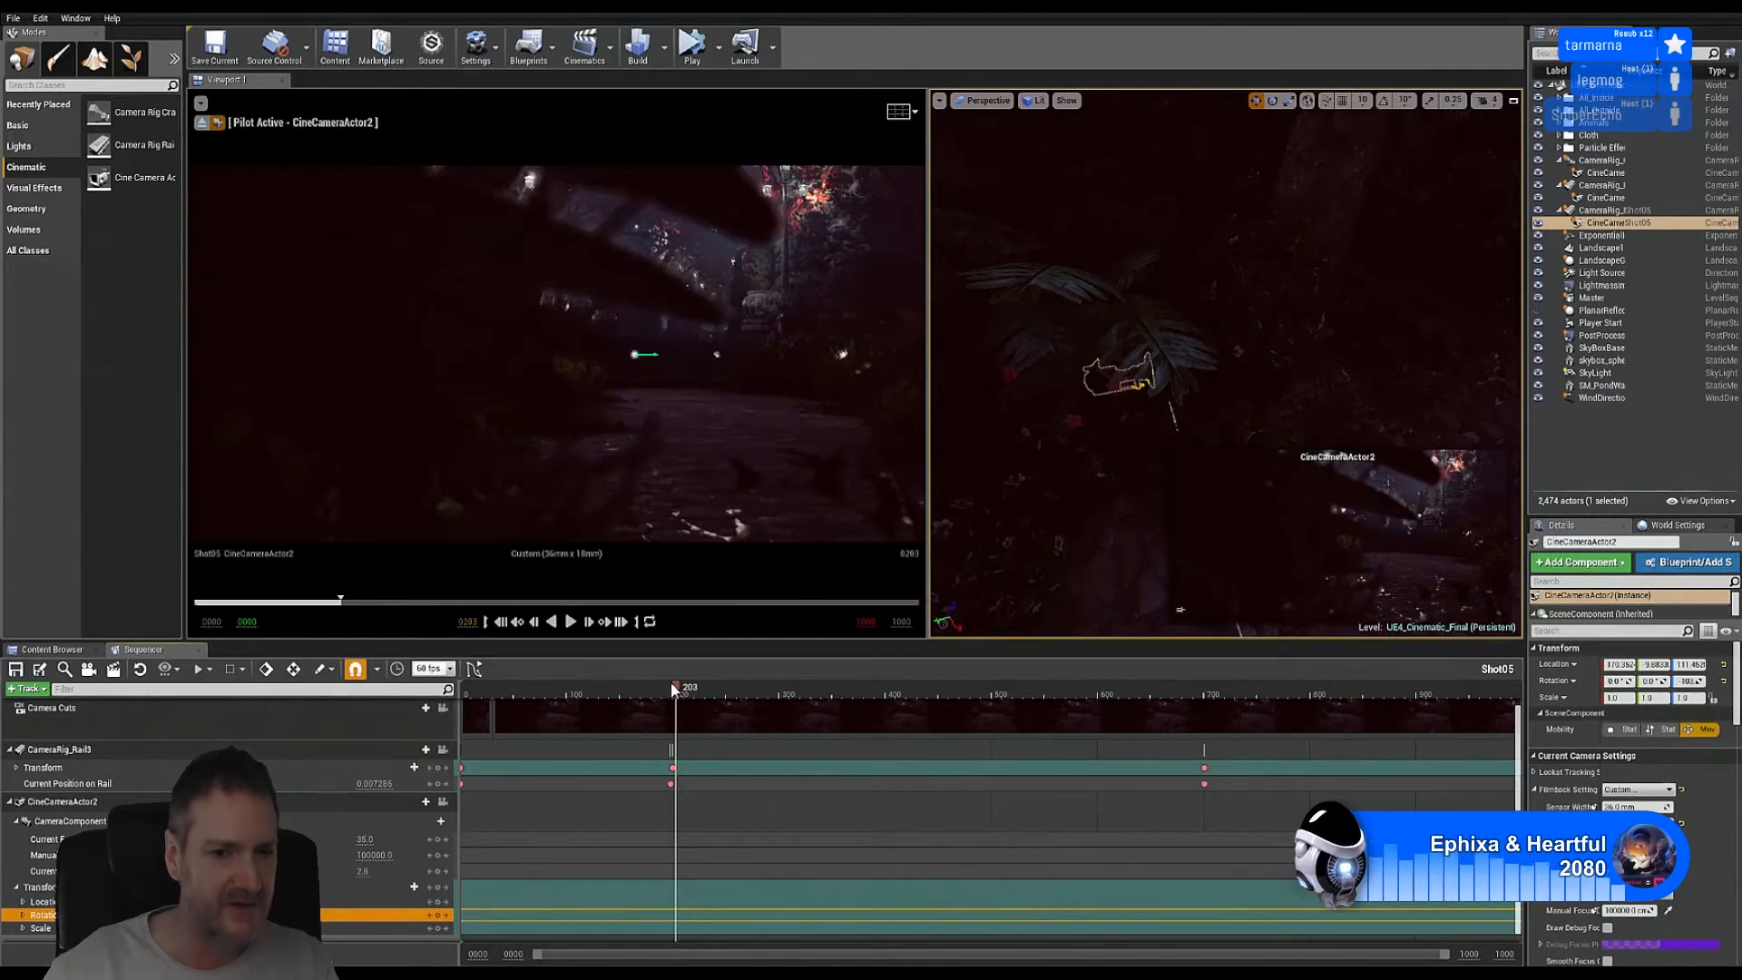
pyautogui.click(673, 687)
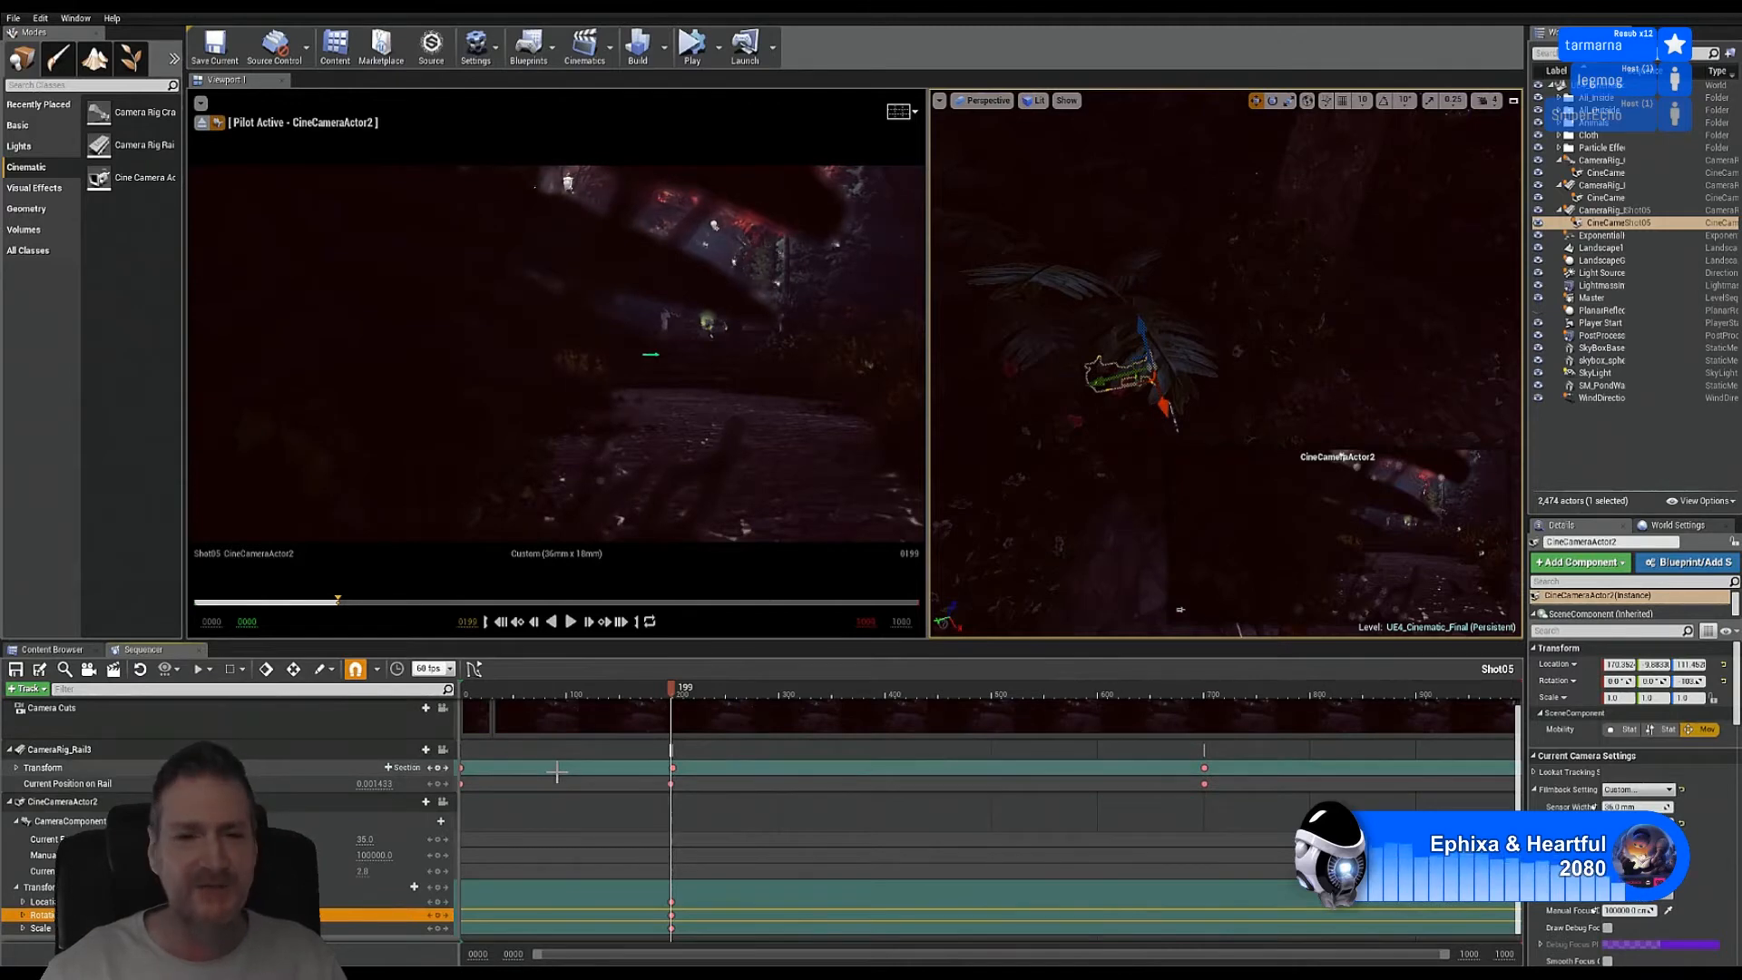
pyautogui.click(1205, 692)
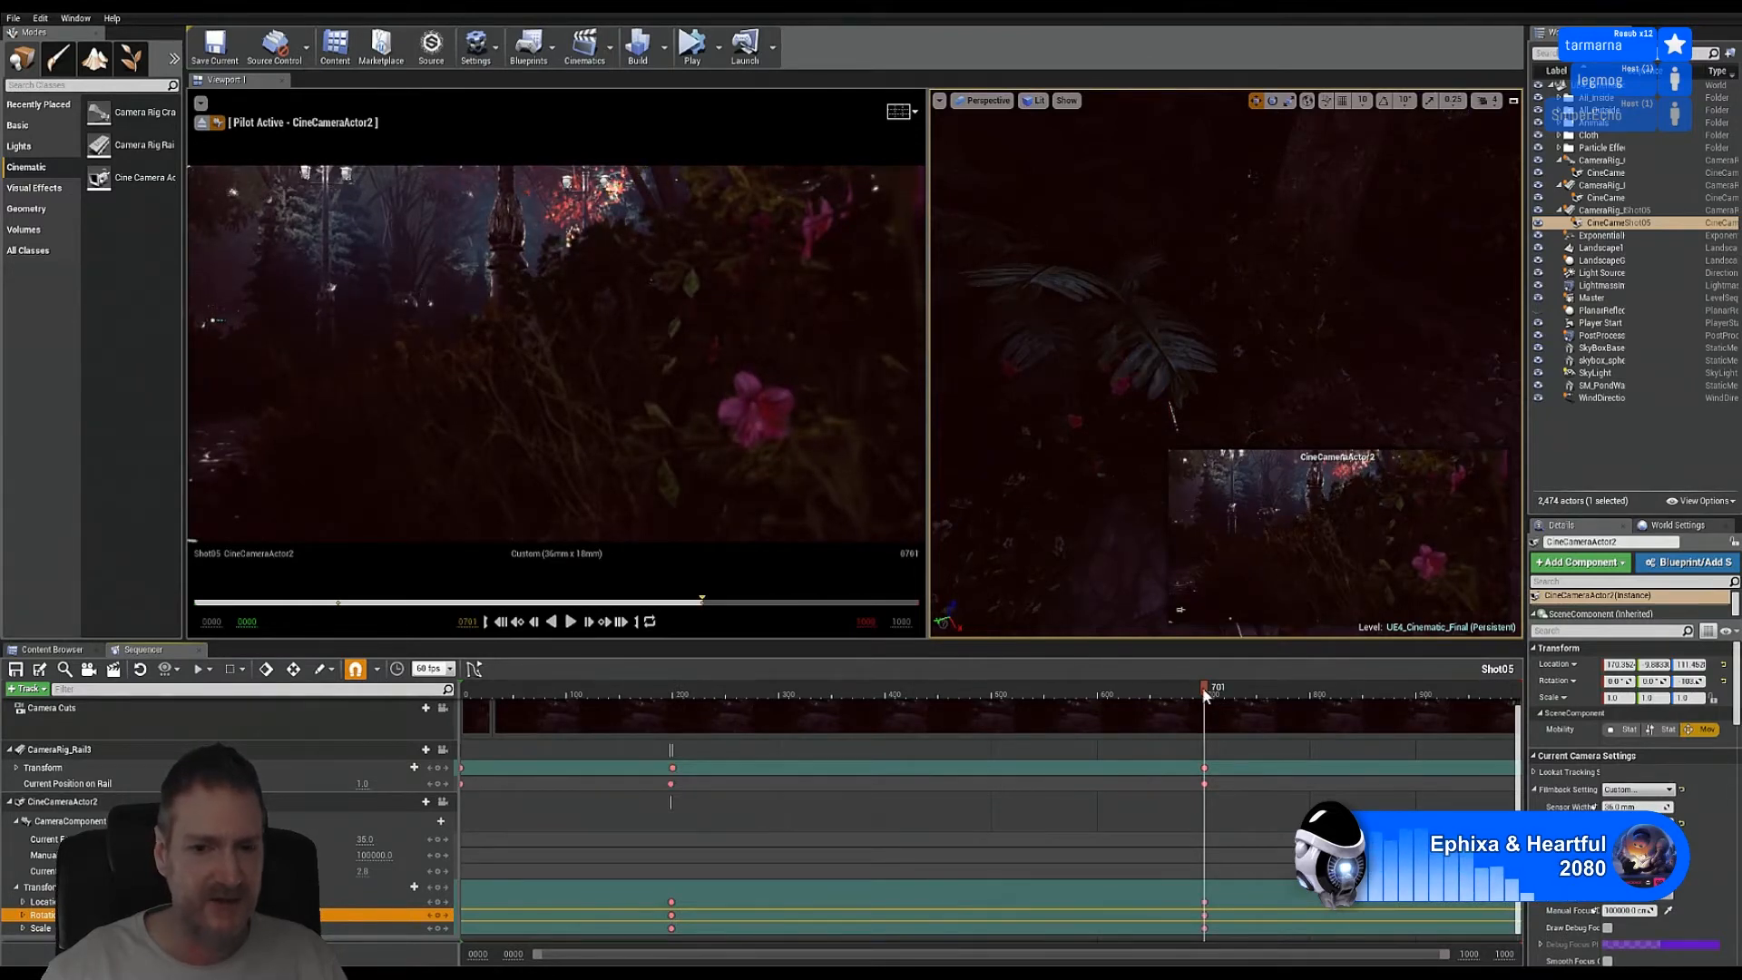
# Step: At frame 443, rotate CineCameraActor2 to tilt upward toward the trees and keyframe its transform
pyautogui.click(933, 691)
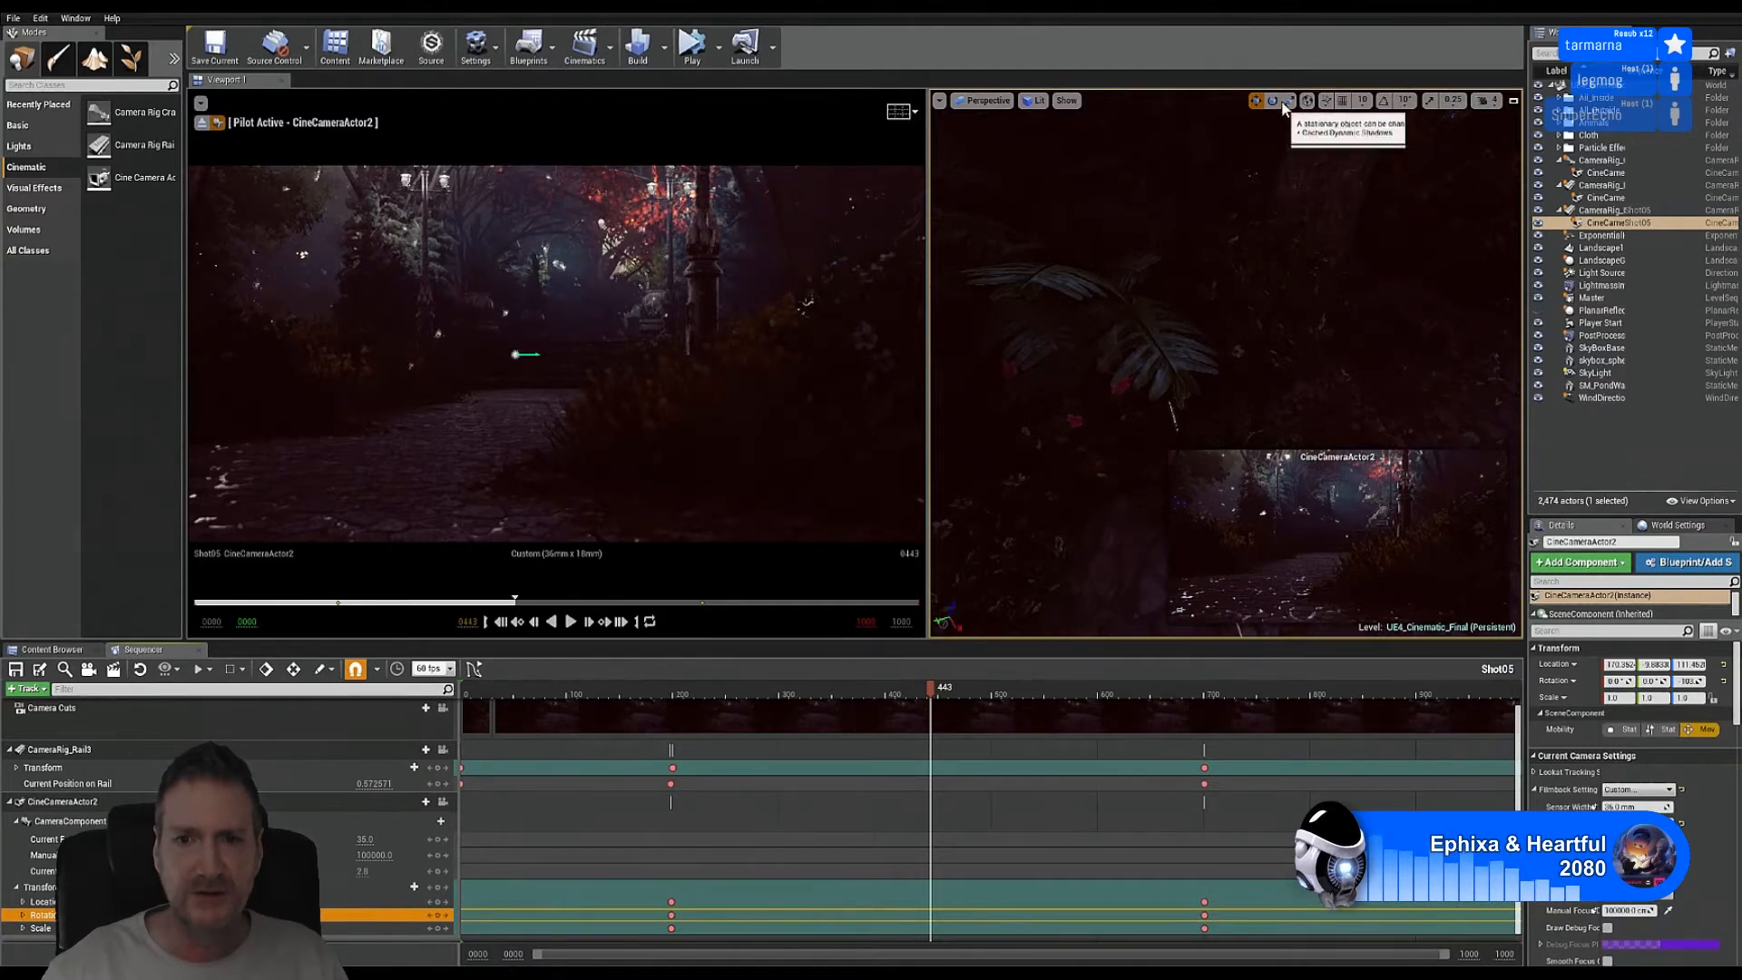
pyautogui.click(1271, 101)
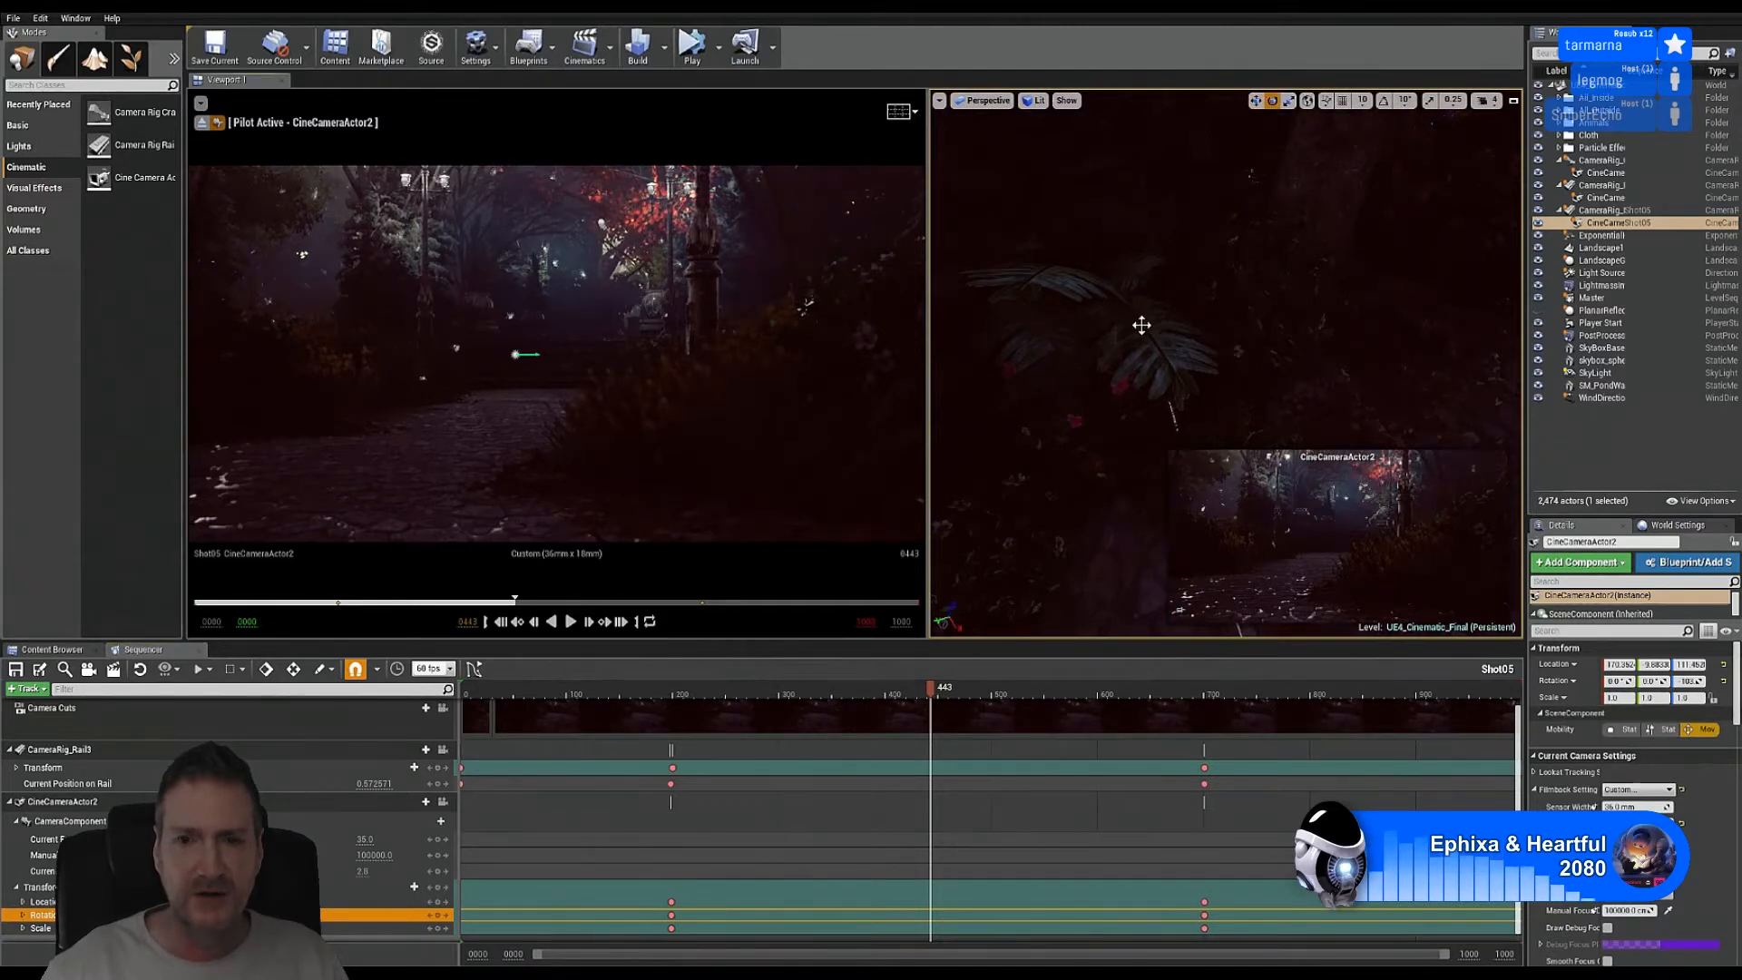
pyautogui.moveTo(1142, 325); pyautogui.dragTo(1368, 410, button='right')
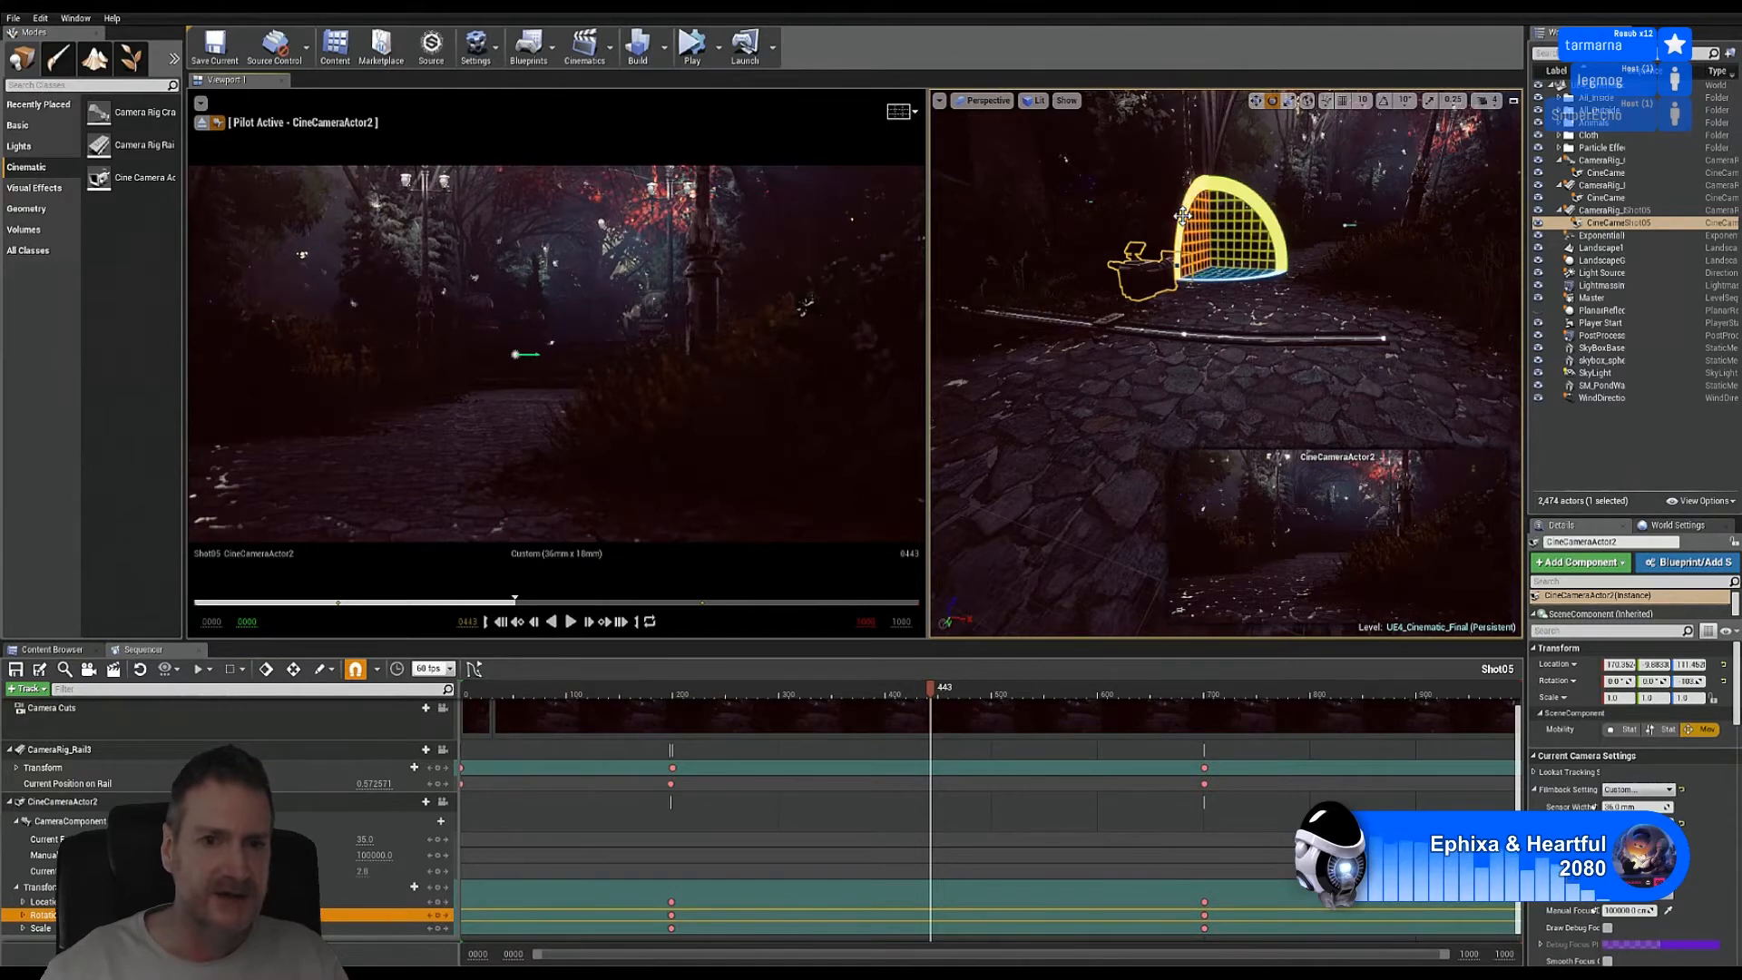
pyautogui.moveTo(1182, 215); pyautogui.dragTo(1195, 258)
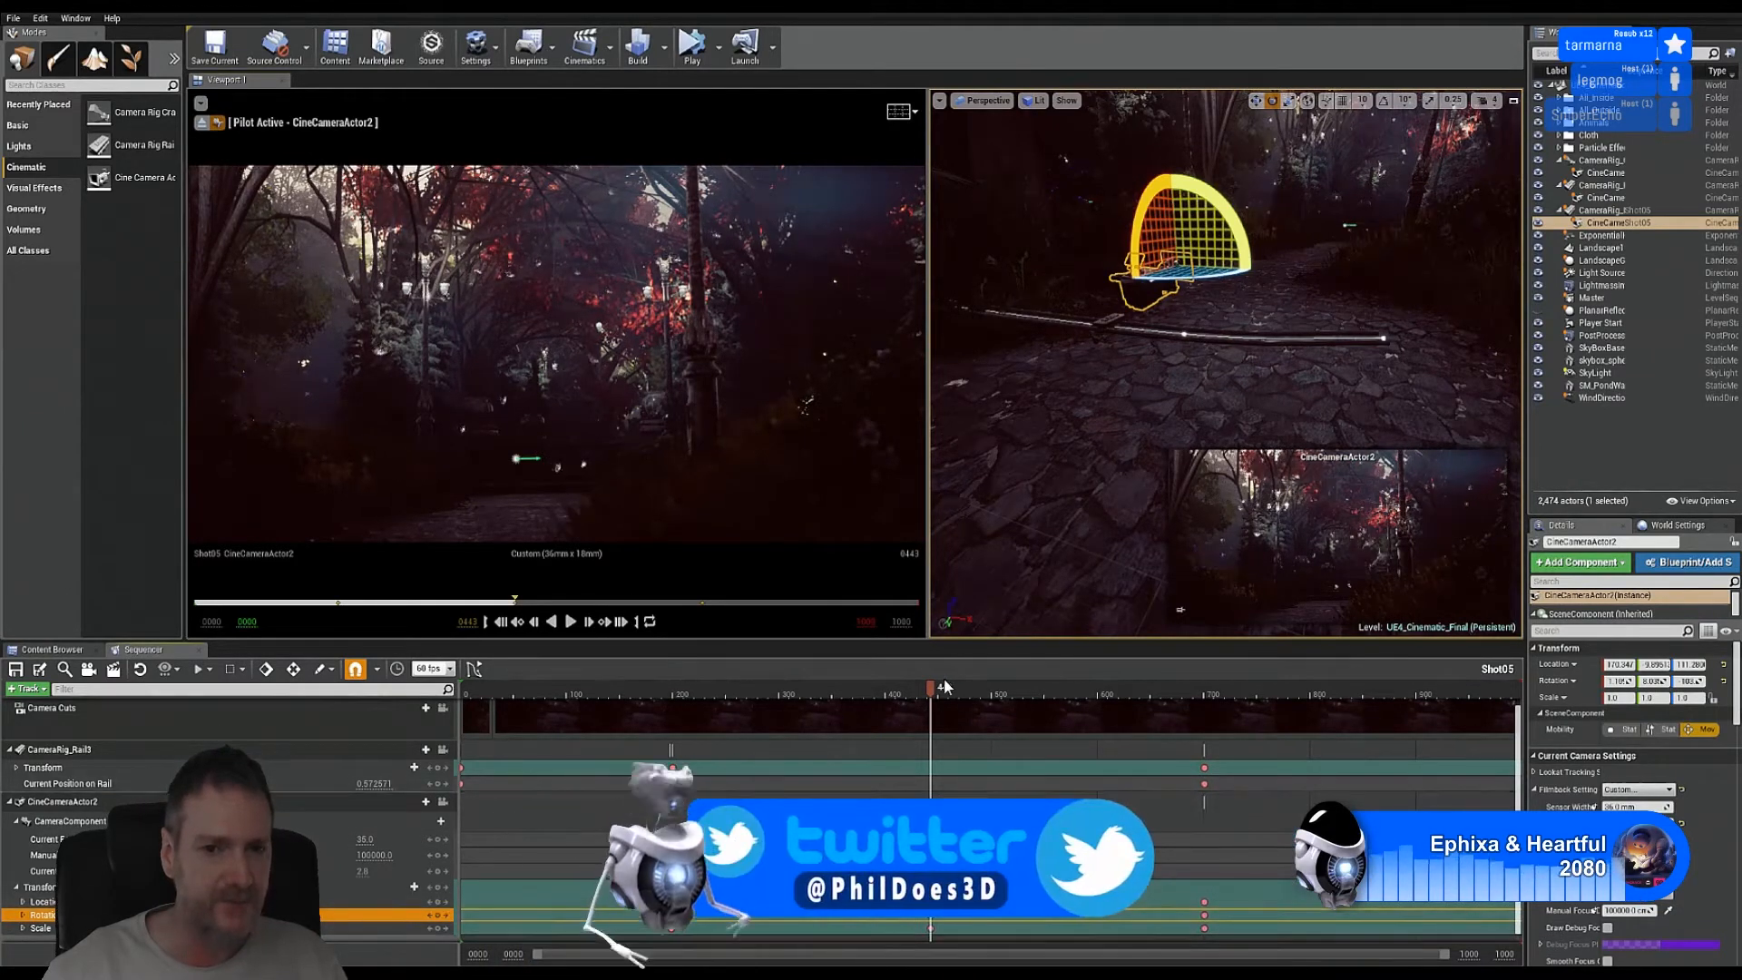
# Step: Scrub and play the sequence to check the upward tilt between the start and the last transform key
pyautogui.moveTo(935, 688); pyautogui.dragTo(540, 733)
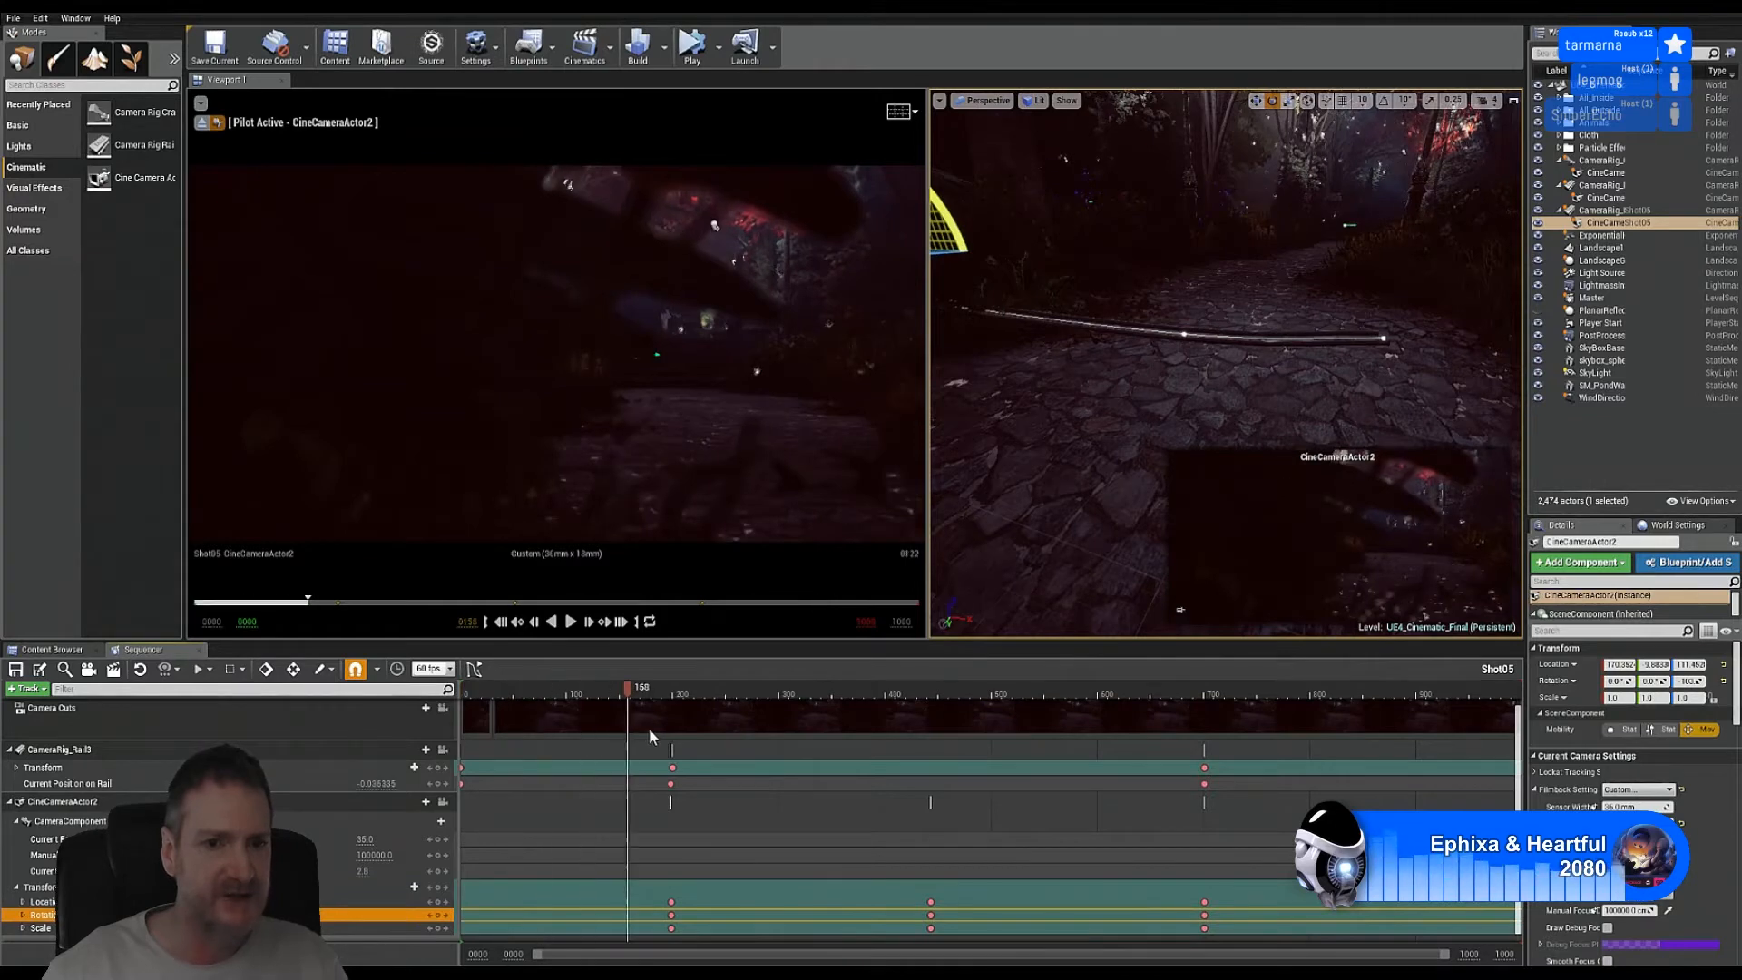
pyautogui.moveTo(700, 721); pyautogui.dragTo(465, 715)
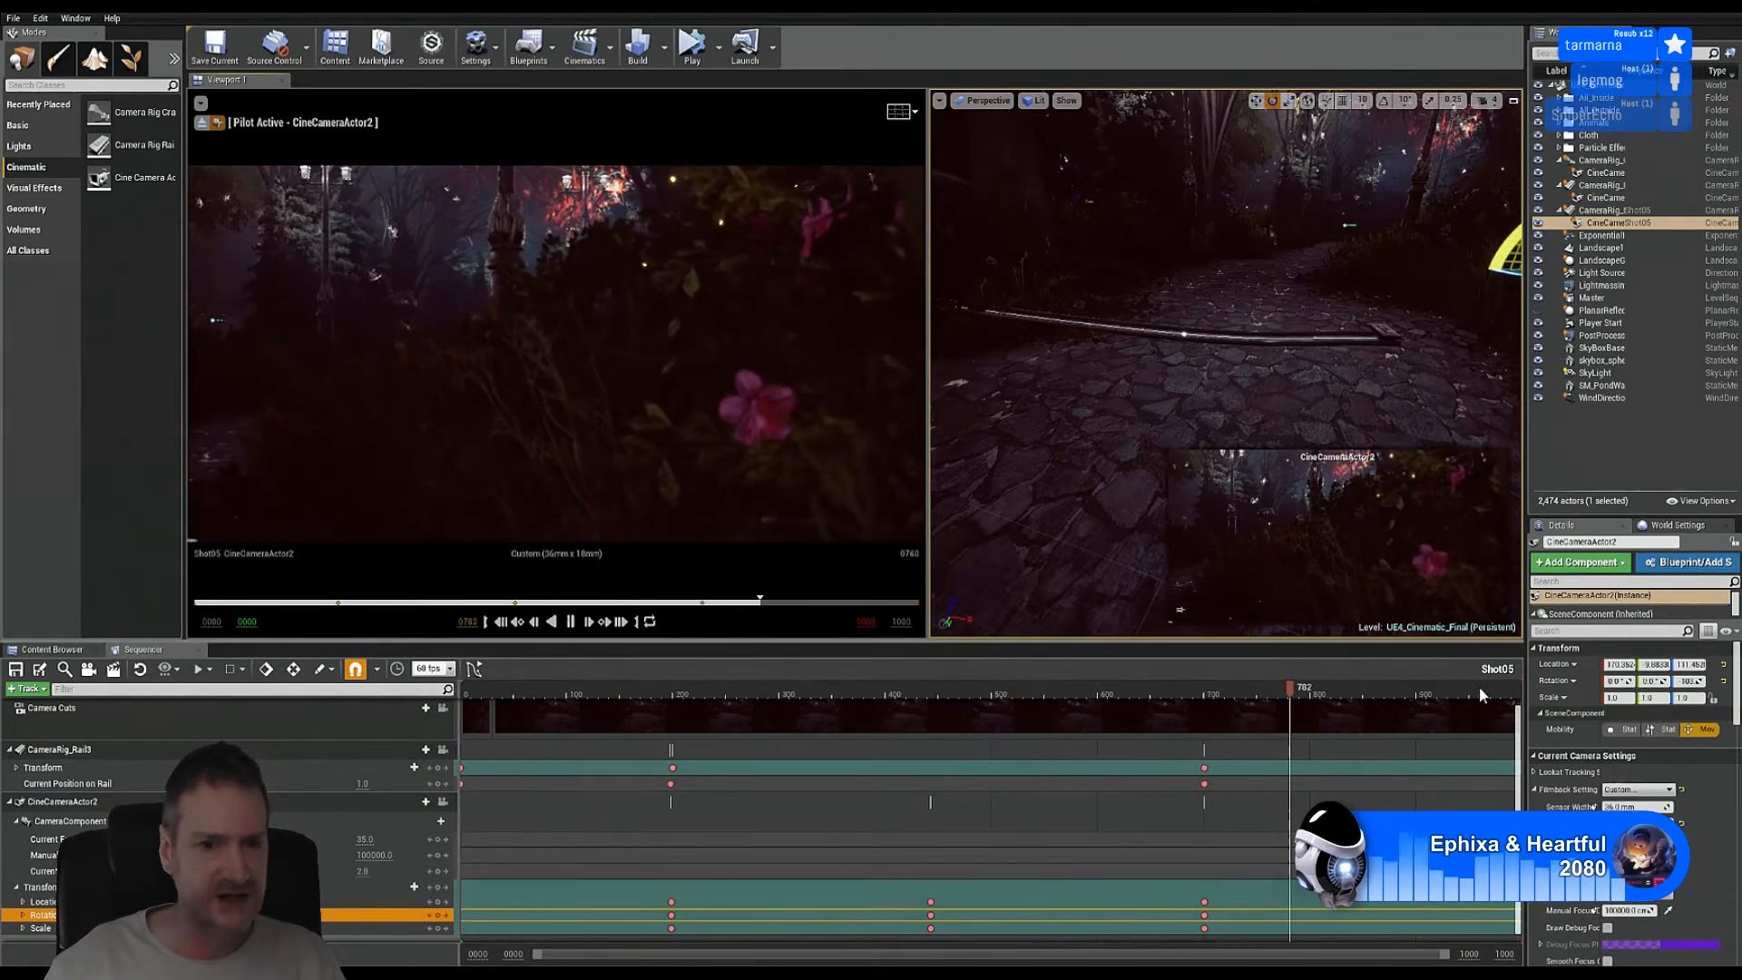
pyautogui.click(570, 625)
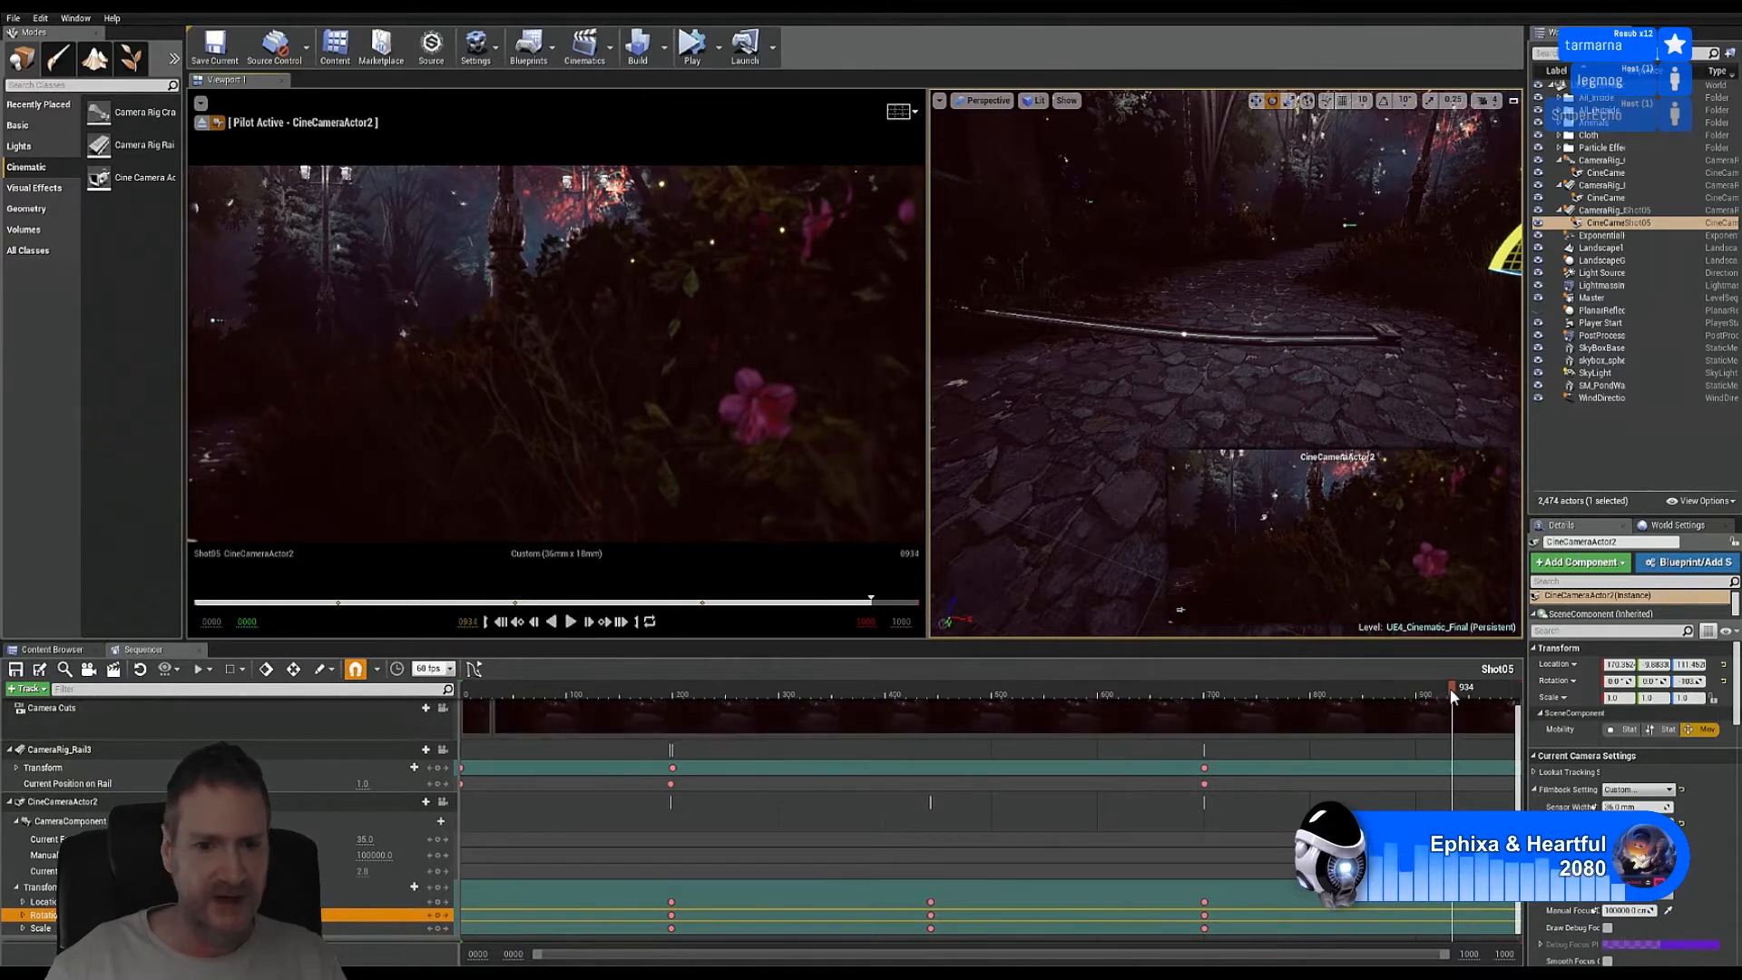
pyautogui.moveTo(895, 717); pyautogui.dragTo(1214, 709)
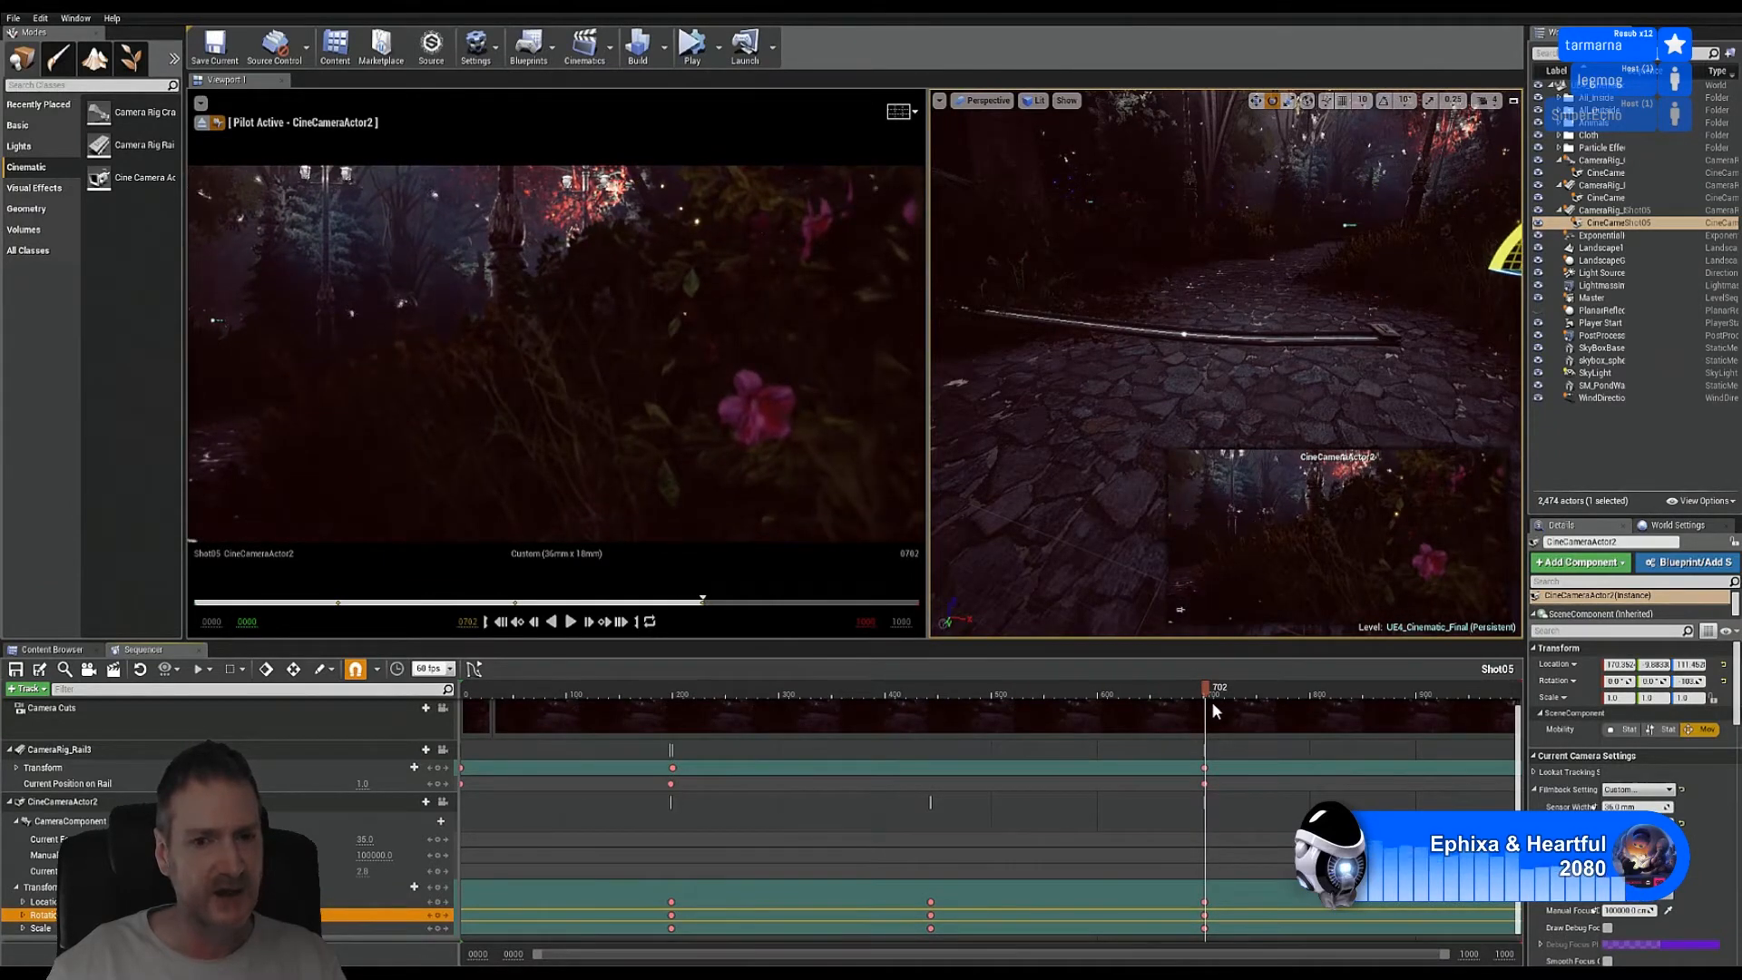
# Step: Try to rotate CineCameraActor2 at frame 709, and undo the rotation
pyautogui.click(1213, 703)
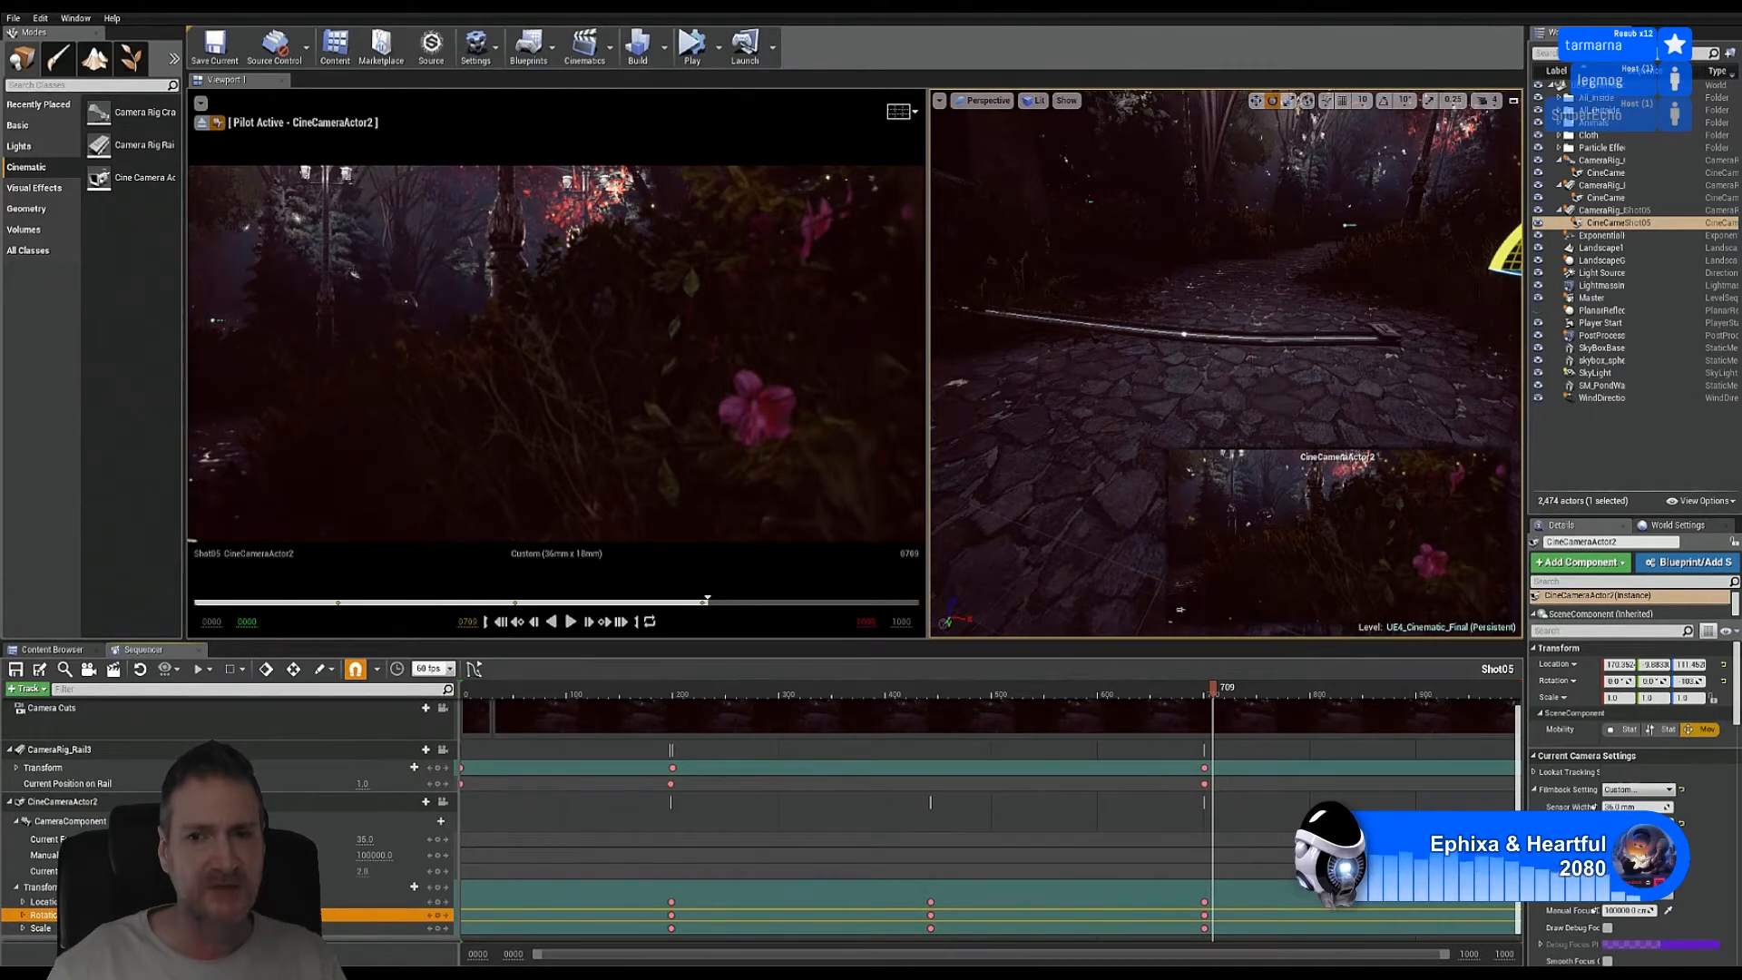
pyautogui.moveTo(1270, 345); pyautogui.dragTo(1369, 272, button='right')
pyautogui.moveTo(1372, 274); pyautogui.dragTo(1671, 250)
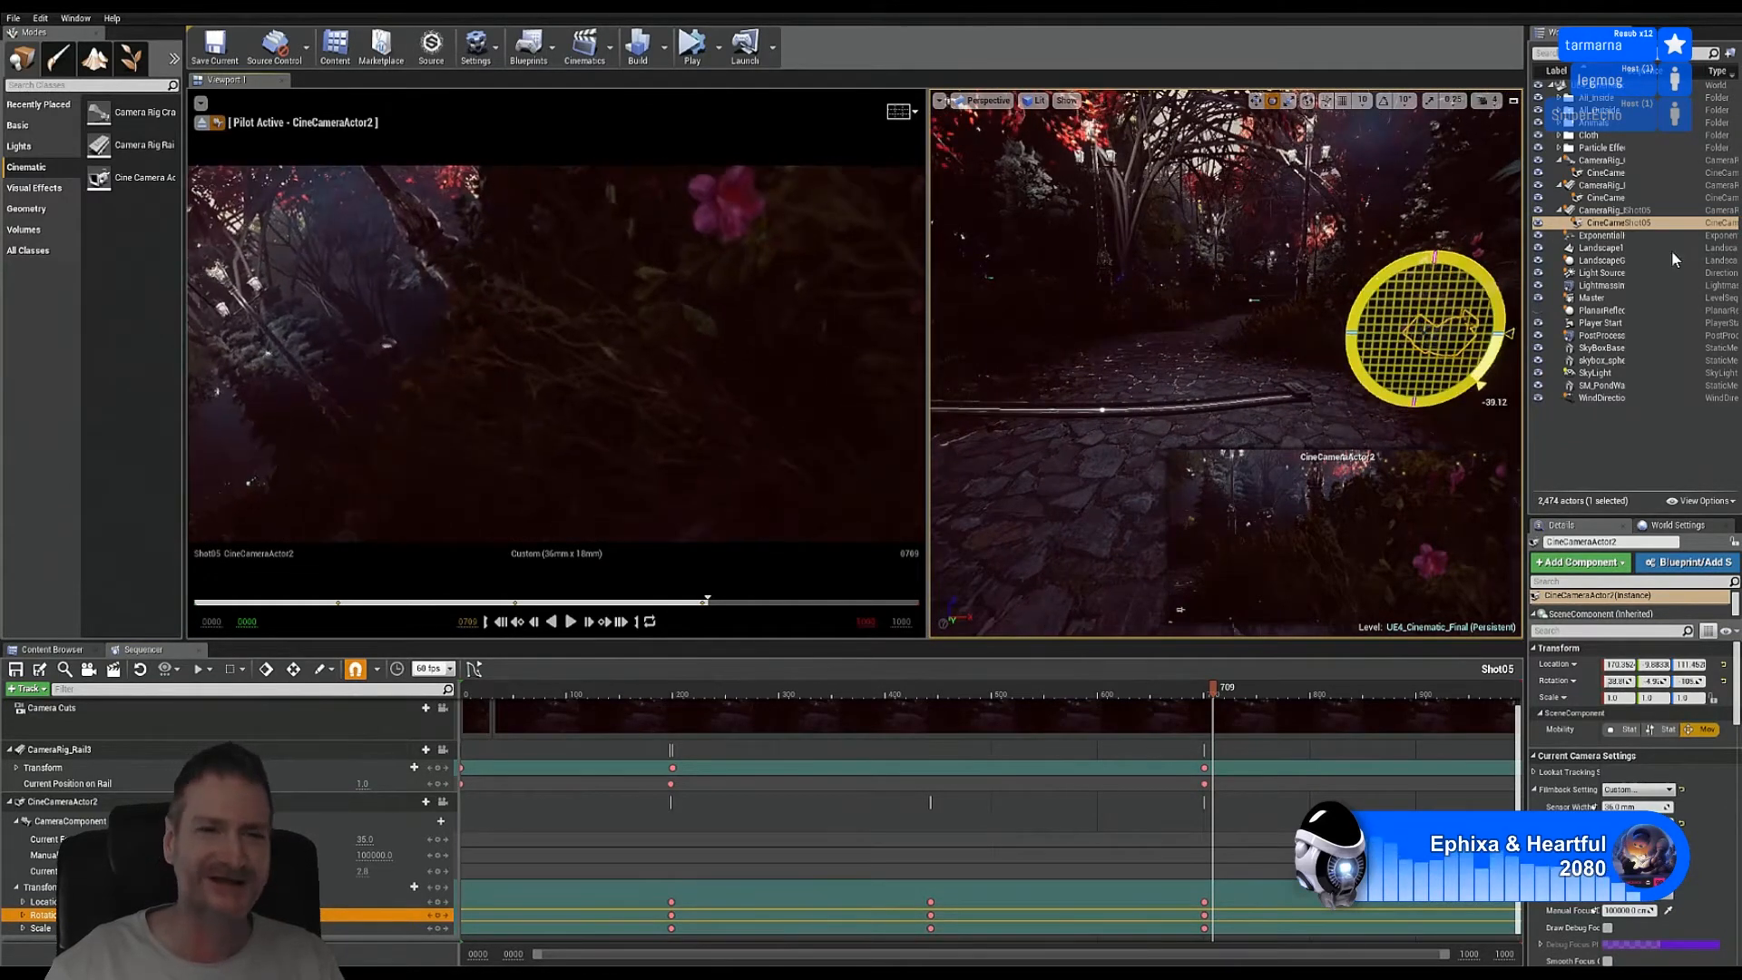
pyautogui.click(41, 18)
pyautogui.click(63, 50)
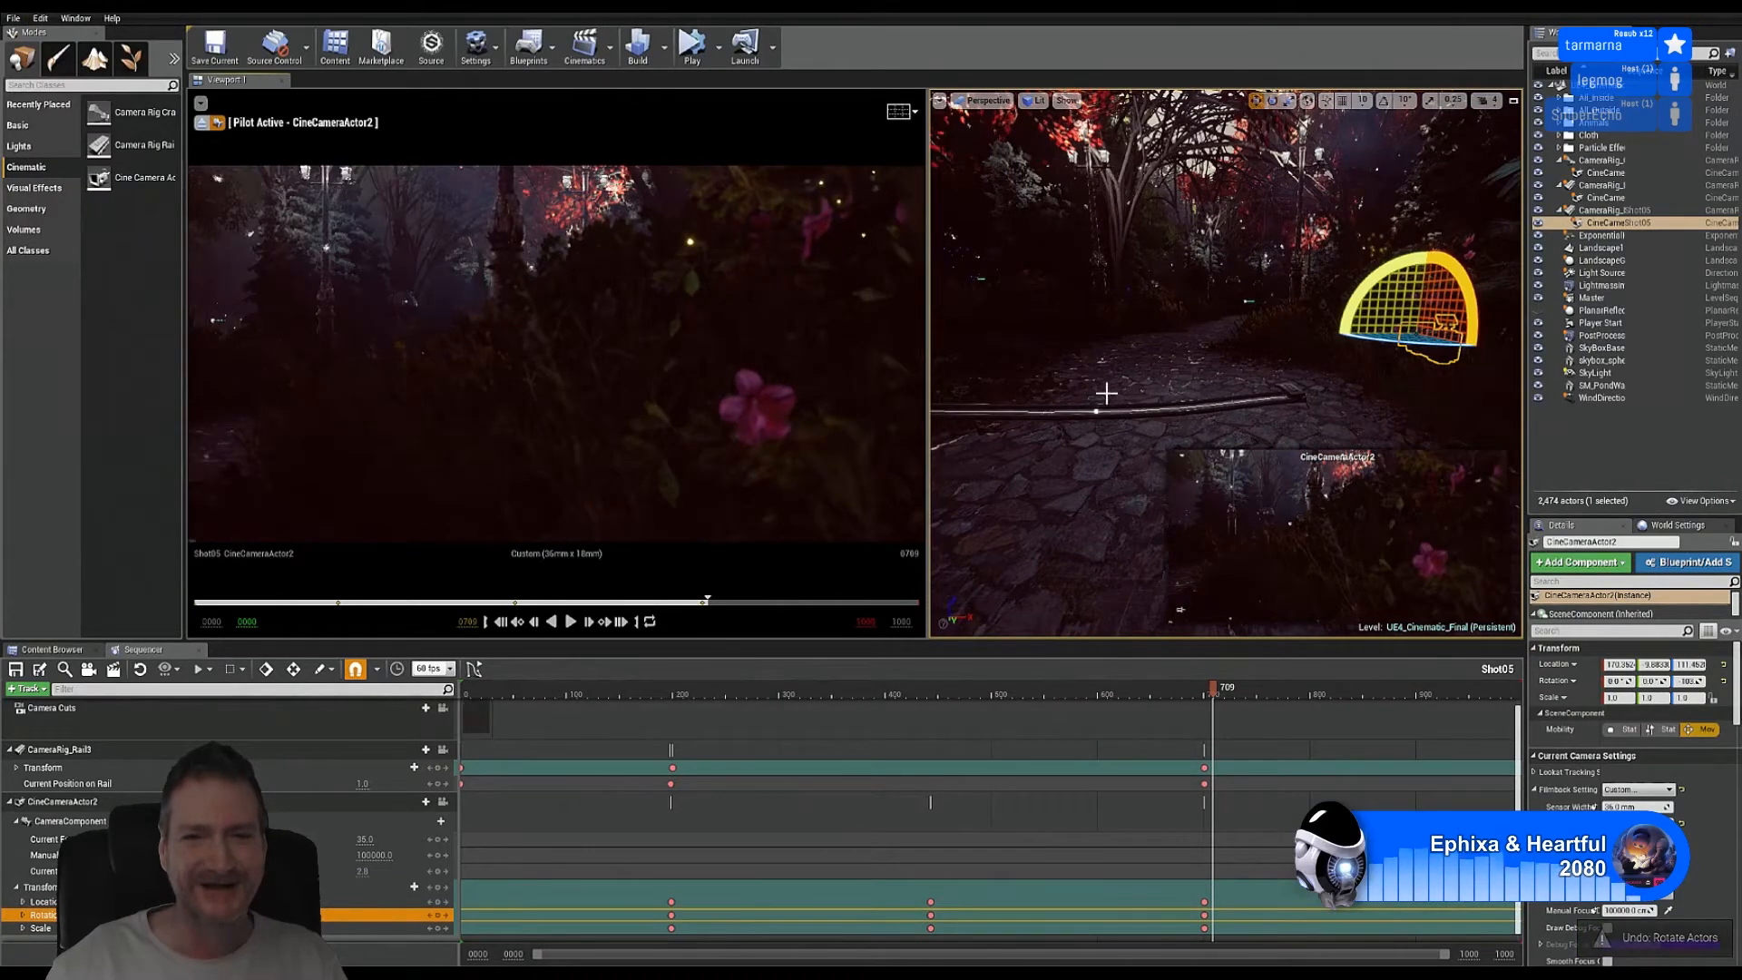
# Step: Try turning CineCameraActor2 away from the flowers at frame 709, leaving the rotation without a keyframe
pyautogui.moveTo(1107, 335)
pyautogui.mouseDown(button='right')
pyautogui.moveTo(1045, 353)
pyautogui.moveTo(1129, 339)
pyautogui.moveTo(1107, 334)
pyautogui.mouseUp(button='right')
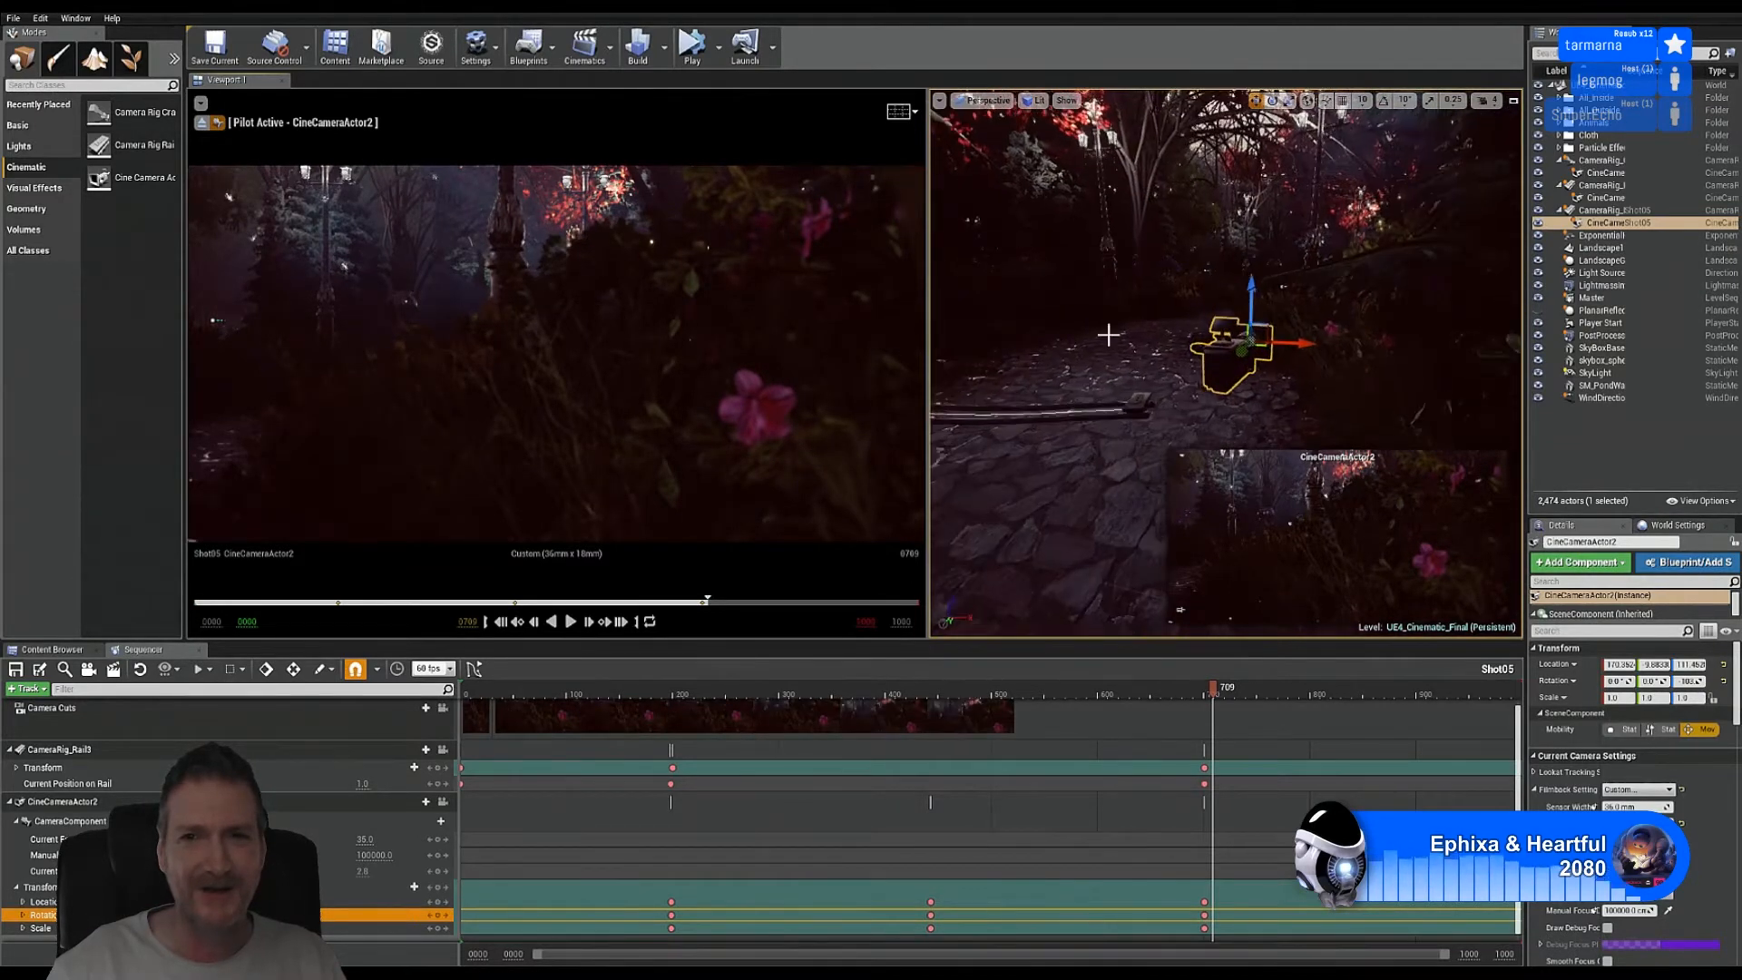
pyautogui.click(1272, 100)
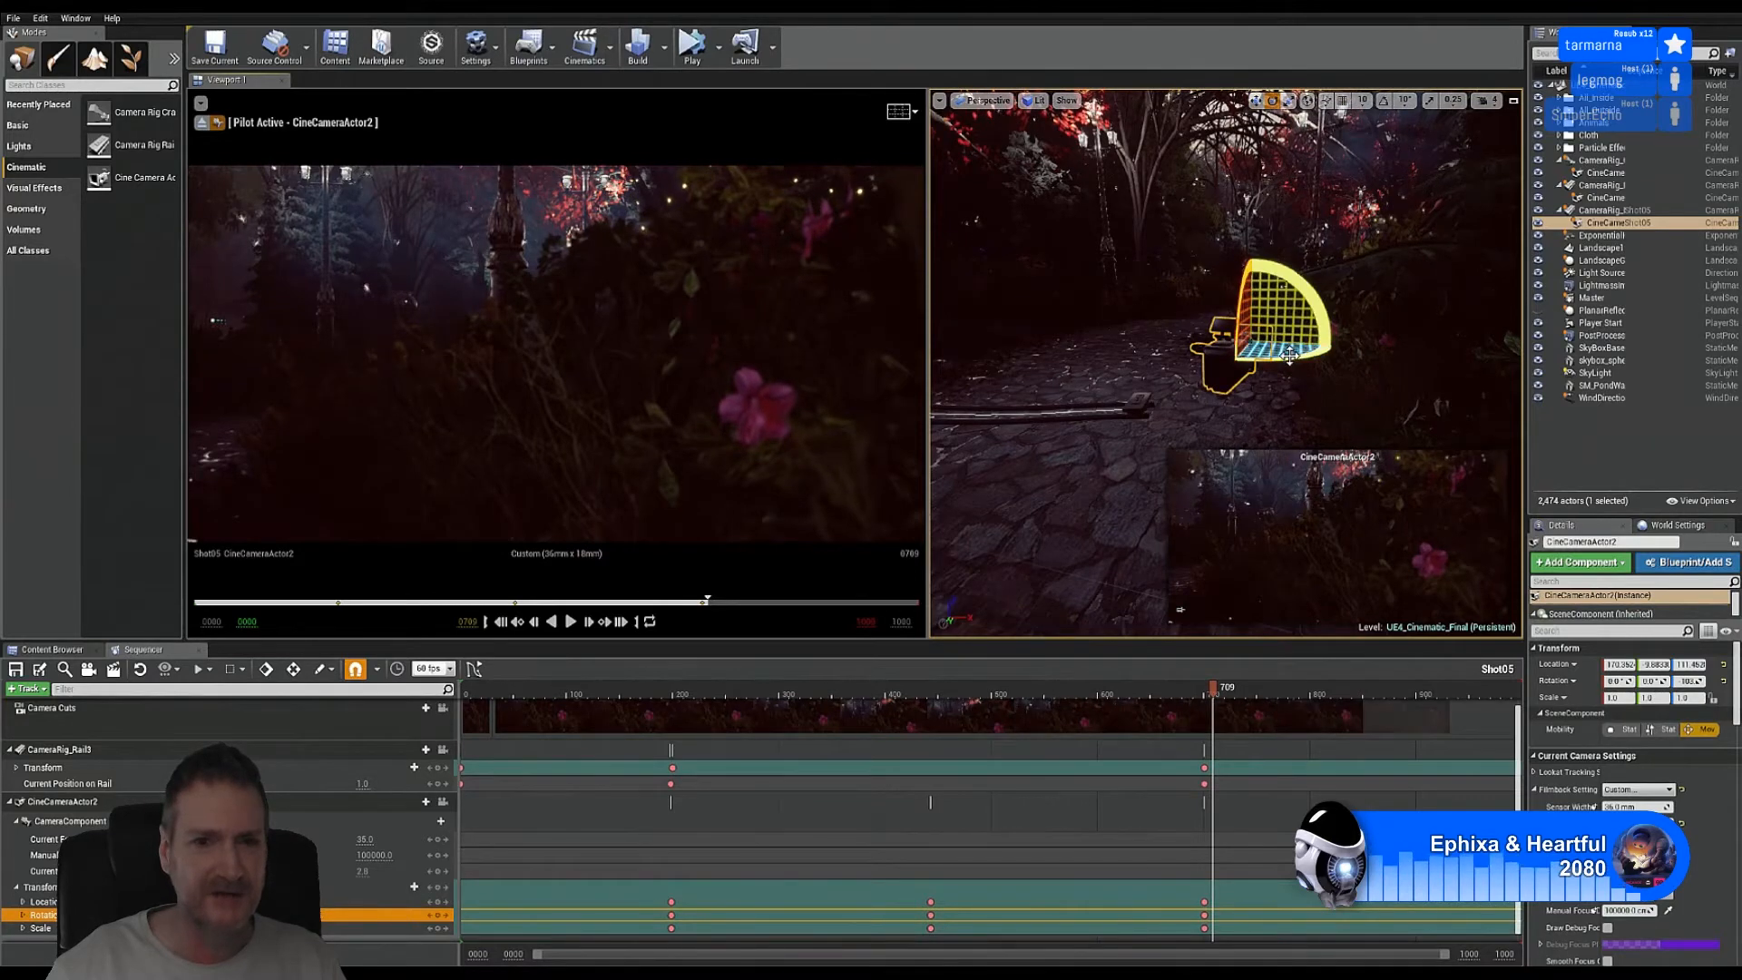
pyautogui.moveTo(1297, 365); pyautogui.dragTo(1201, 368)
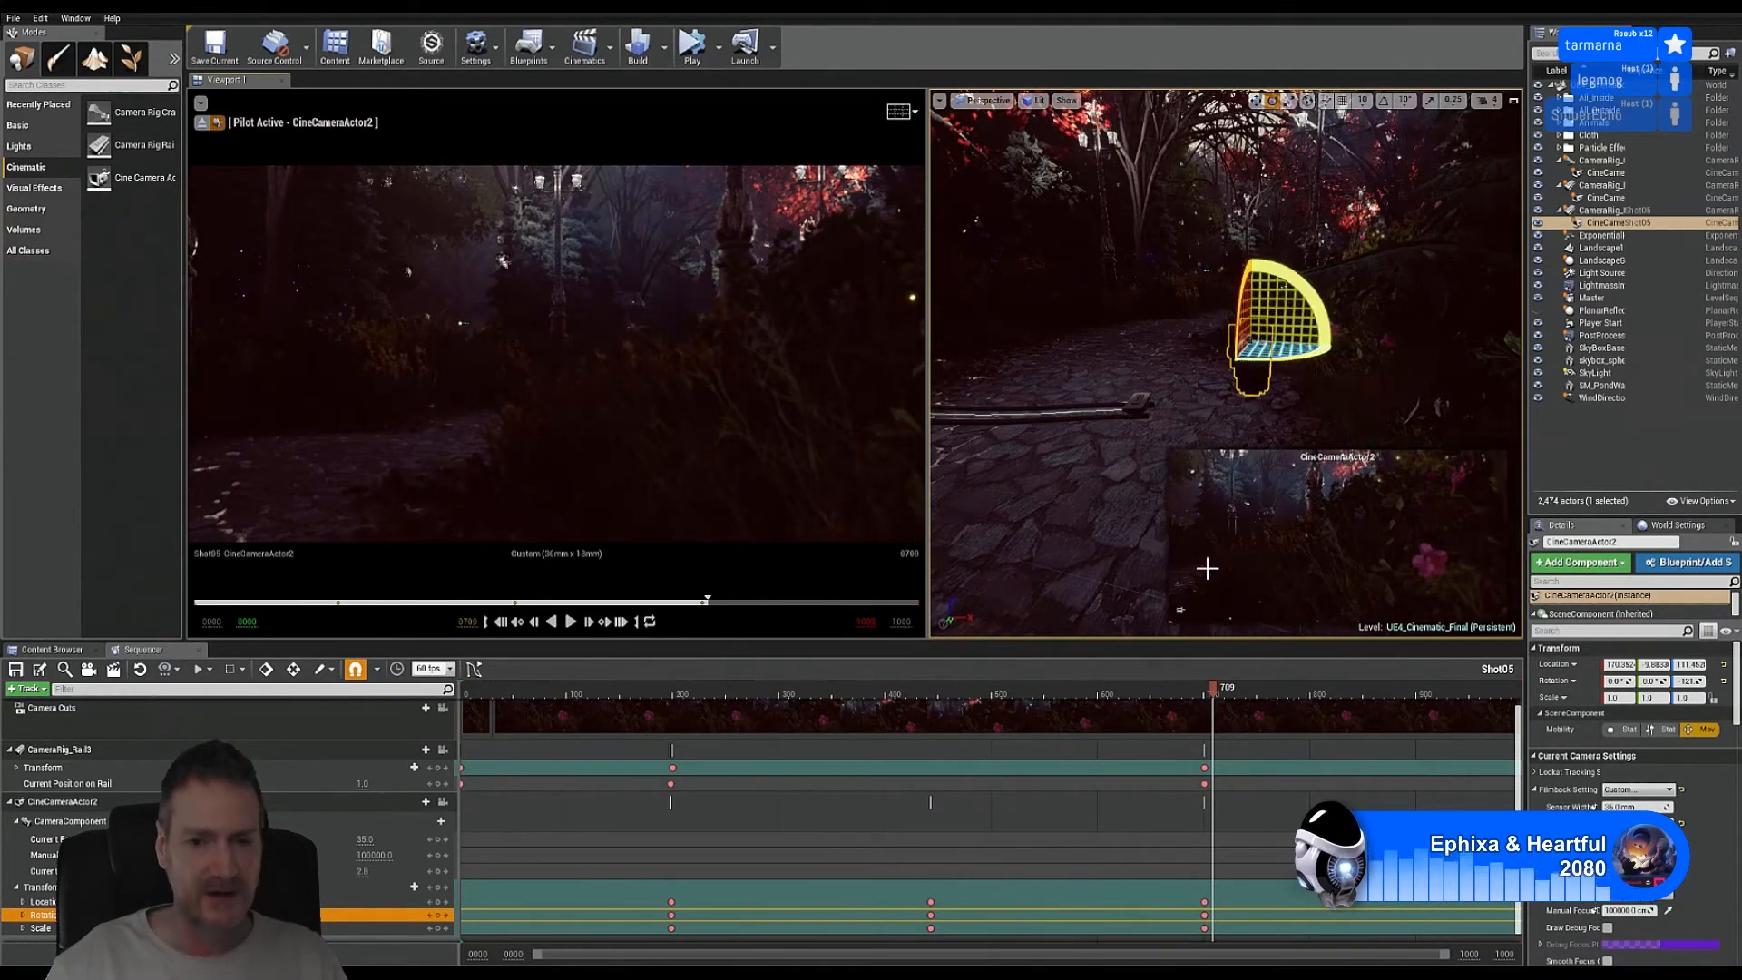
pyautogui.click(1212, 699)
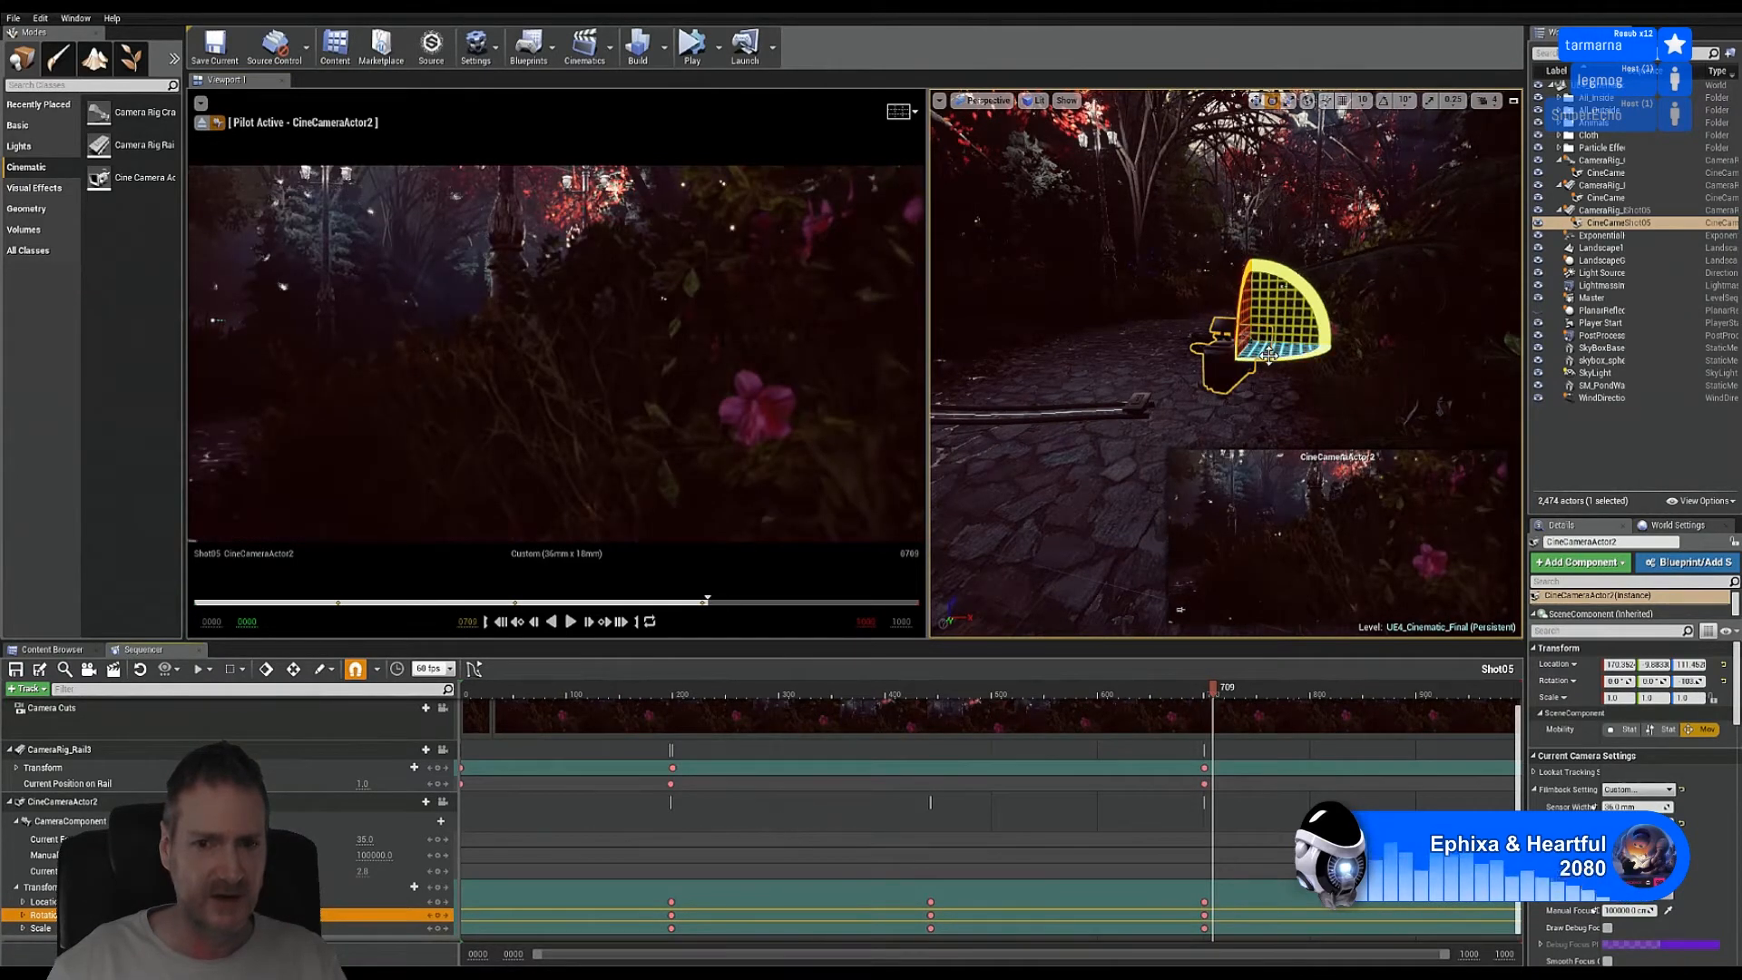
# Step: At frame 700, turn CineCameraActor2 toward the lamp posts beyond the path, tilt it slightly upward, and keyframe its transform
pyautogui.click(1205, 692)
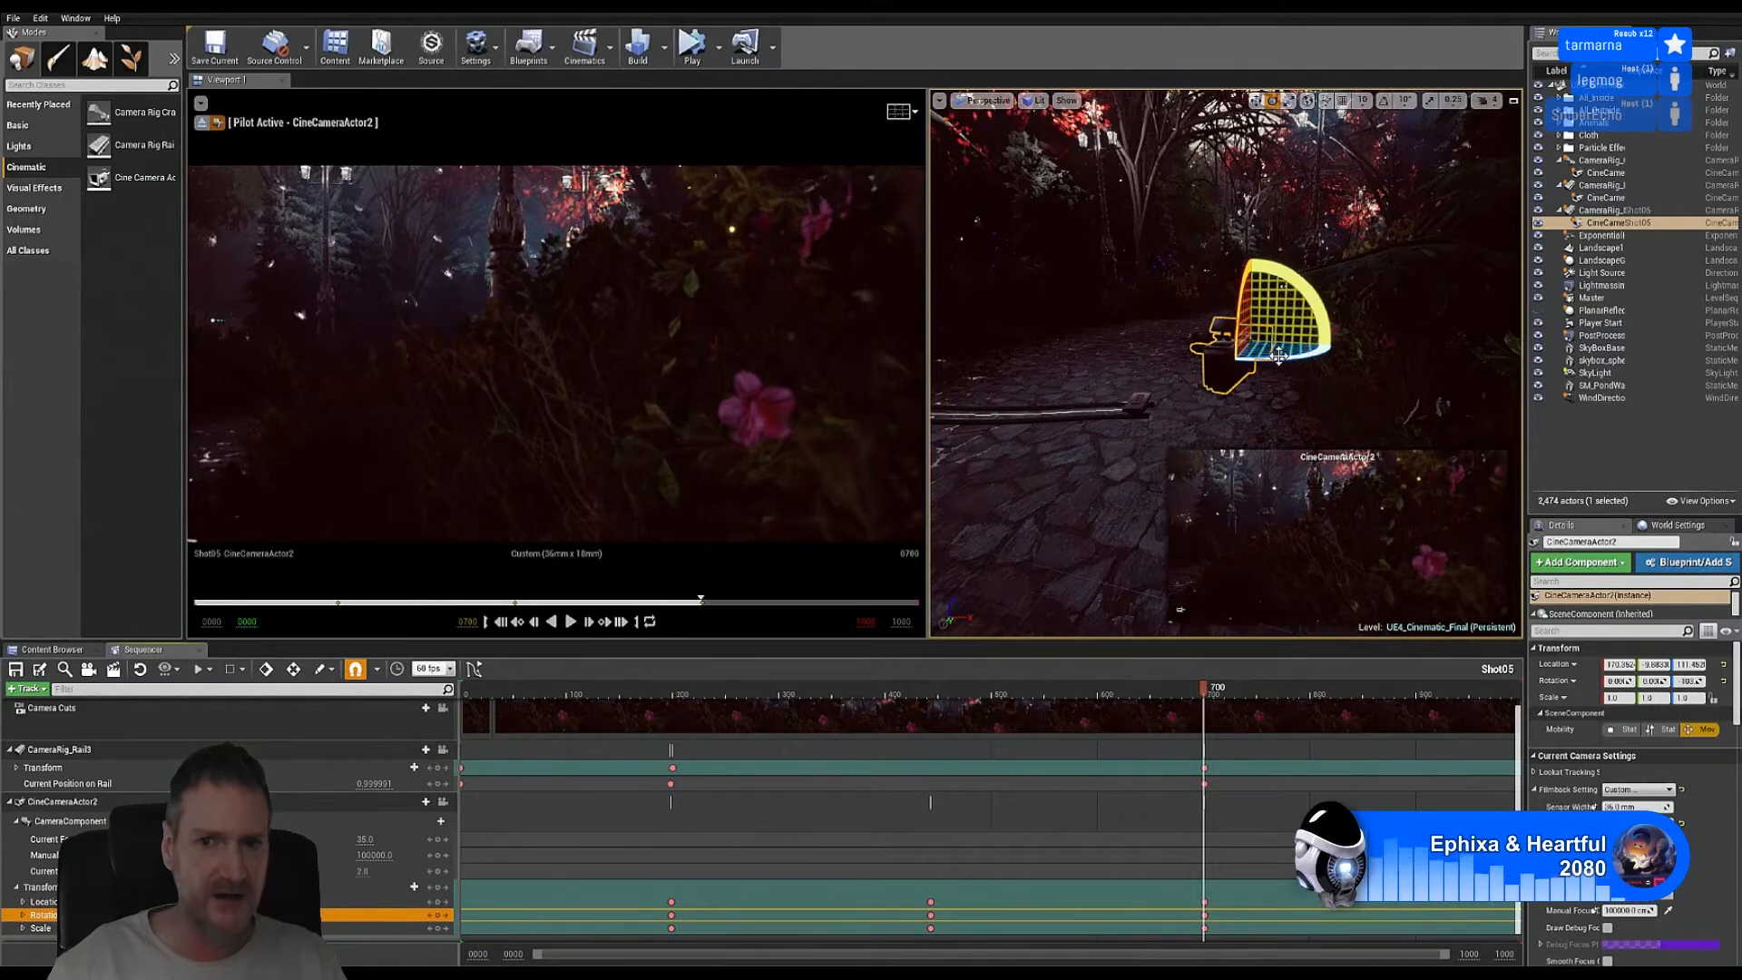
pyautogui.moveTo(1281, 358); pyautogui.dragTo(1329, 343)
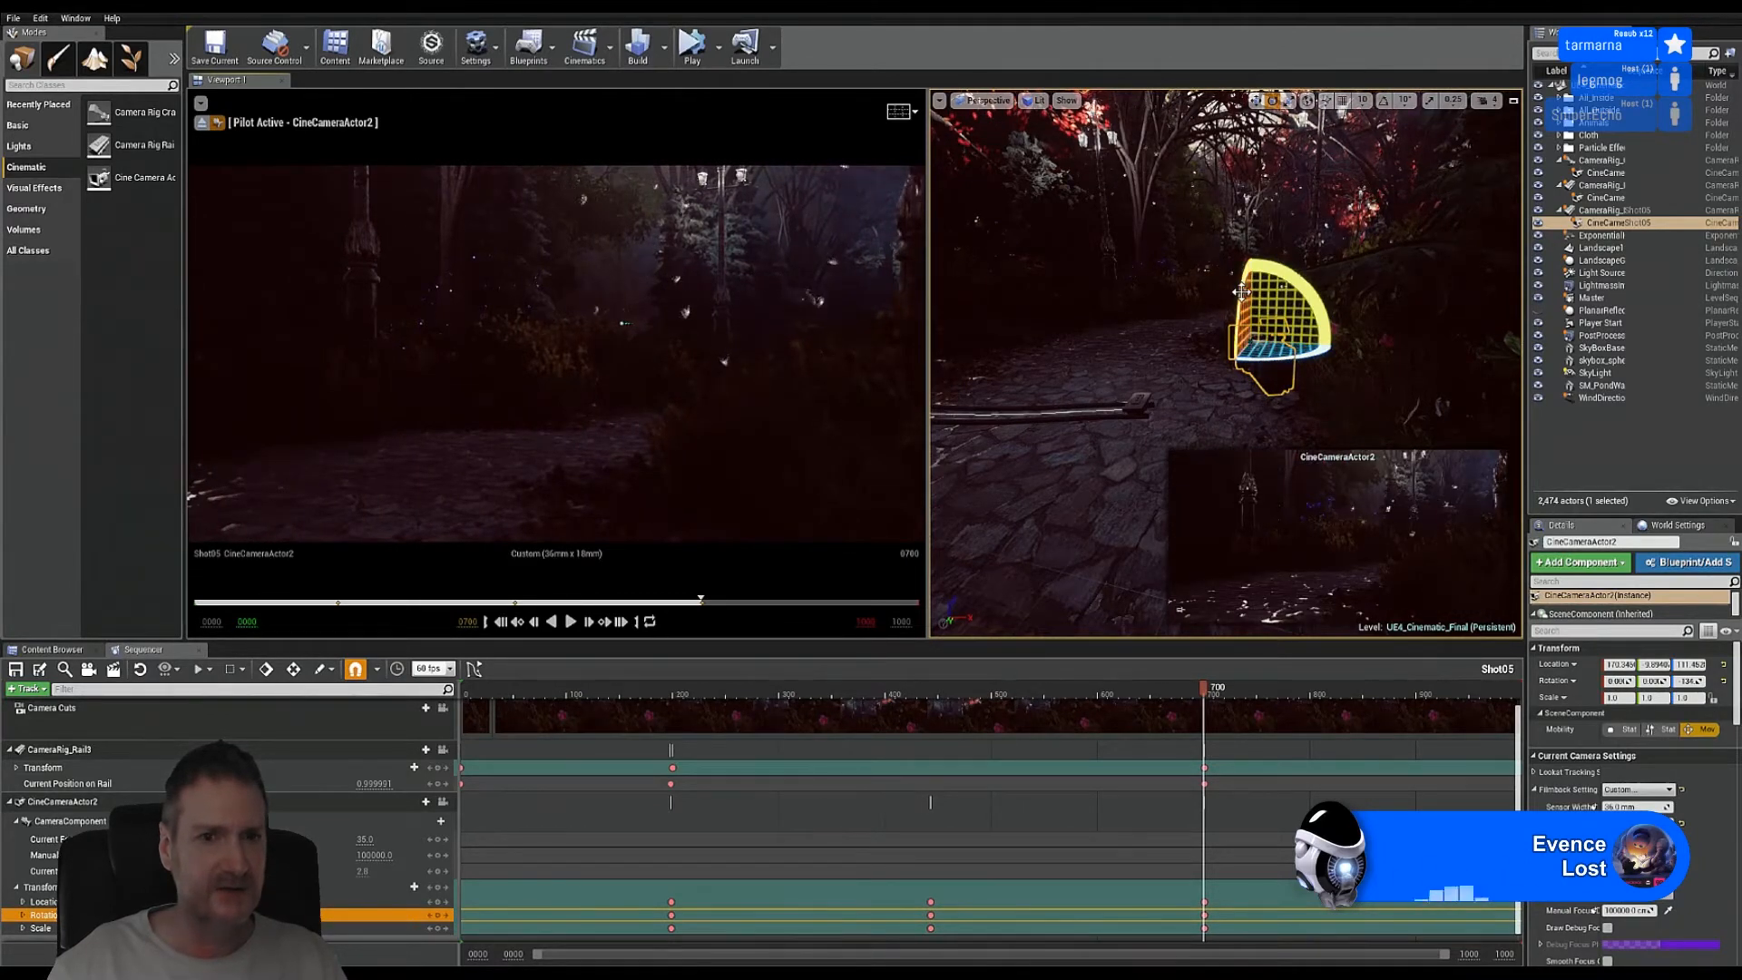
pyautogui.moveTo(1241, 290); pyautogui.dragTo(1250, 323)
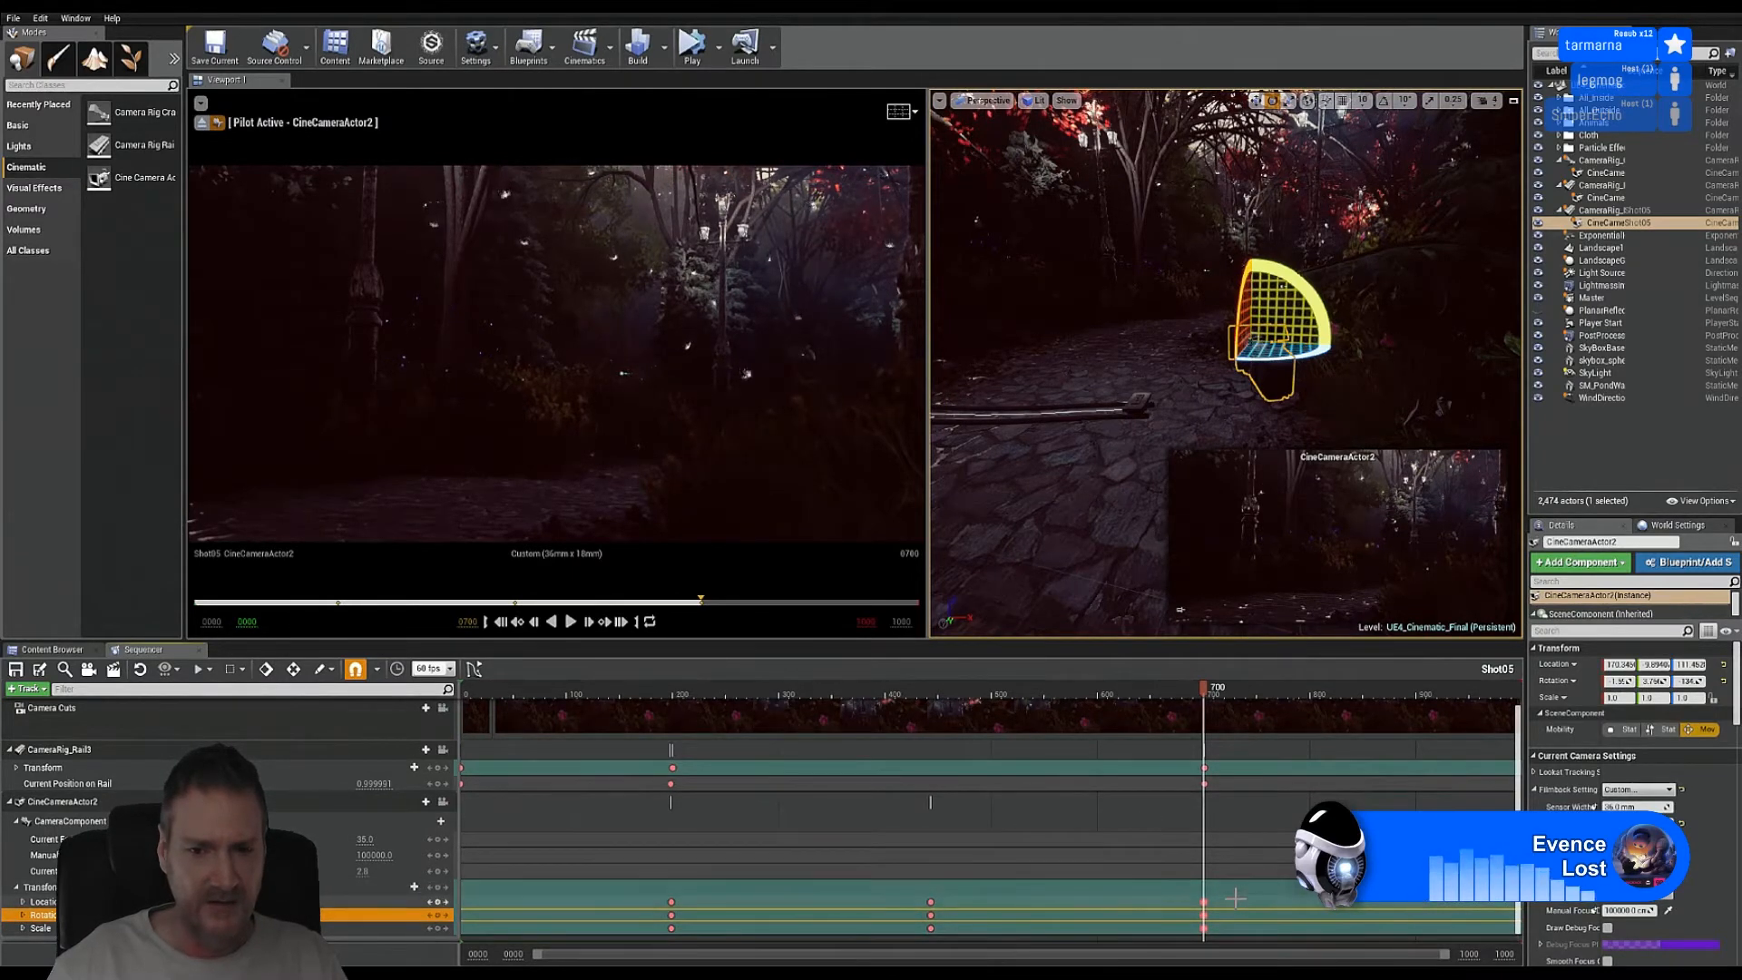
# Step: Delete CineCameraActor2's transform keyframes around frame 700 and add a fresh transform keyframe at frame 700
pyautogui.moveTo(1227, 893); pyautogui.dragTo(1189, 945)
pyautogui.press('Delete')
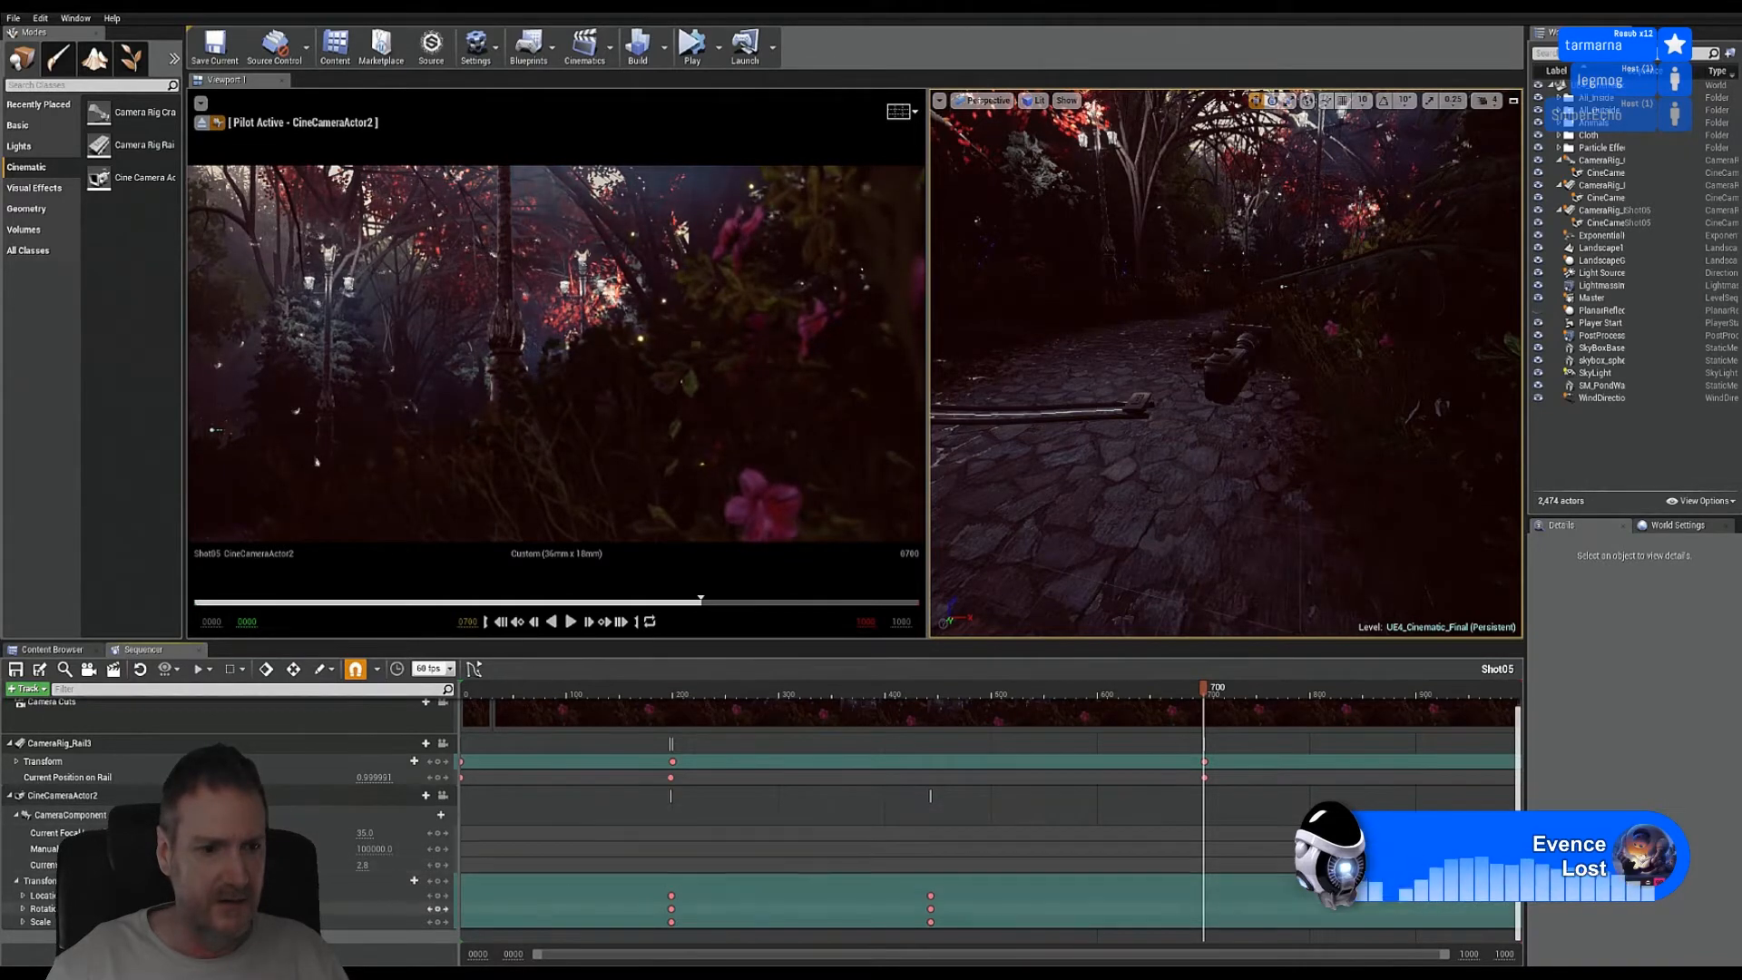
pyautogui.click(136, 909)
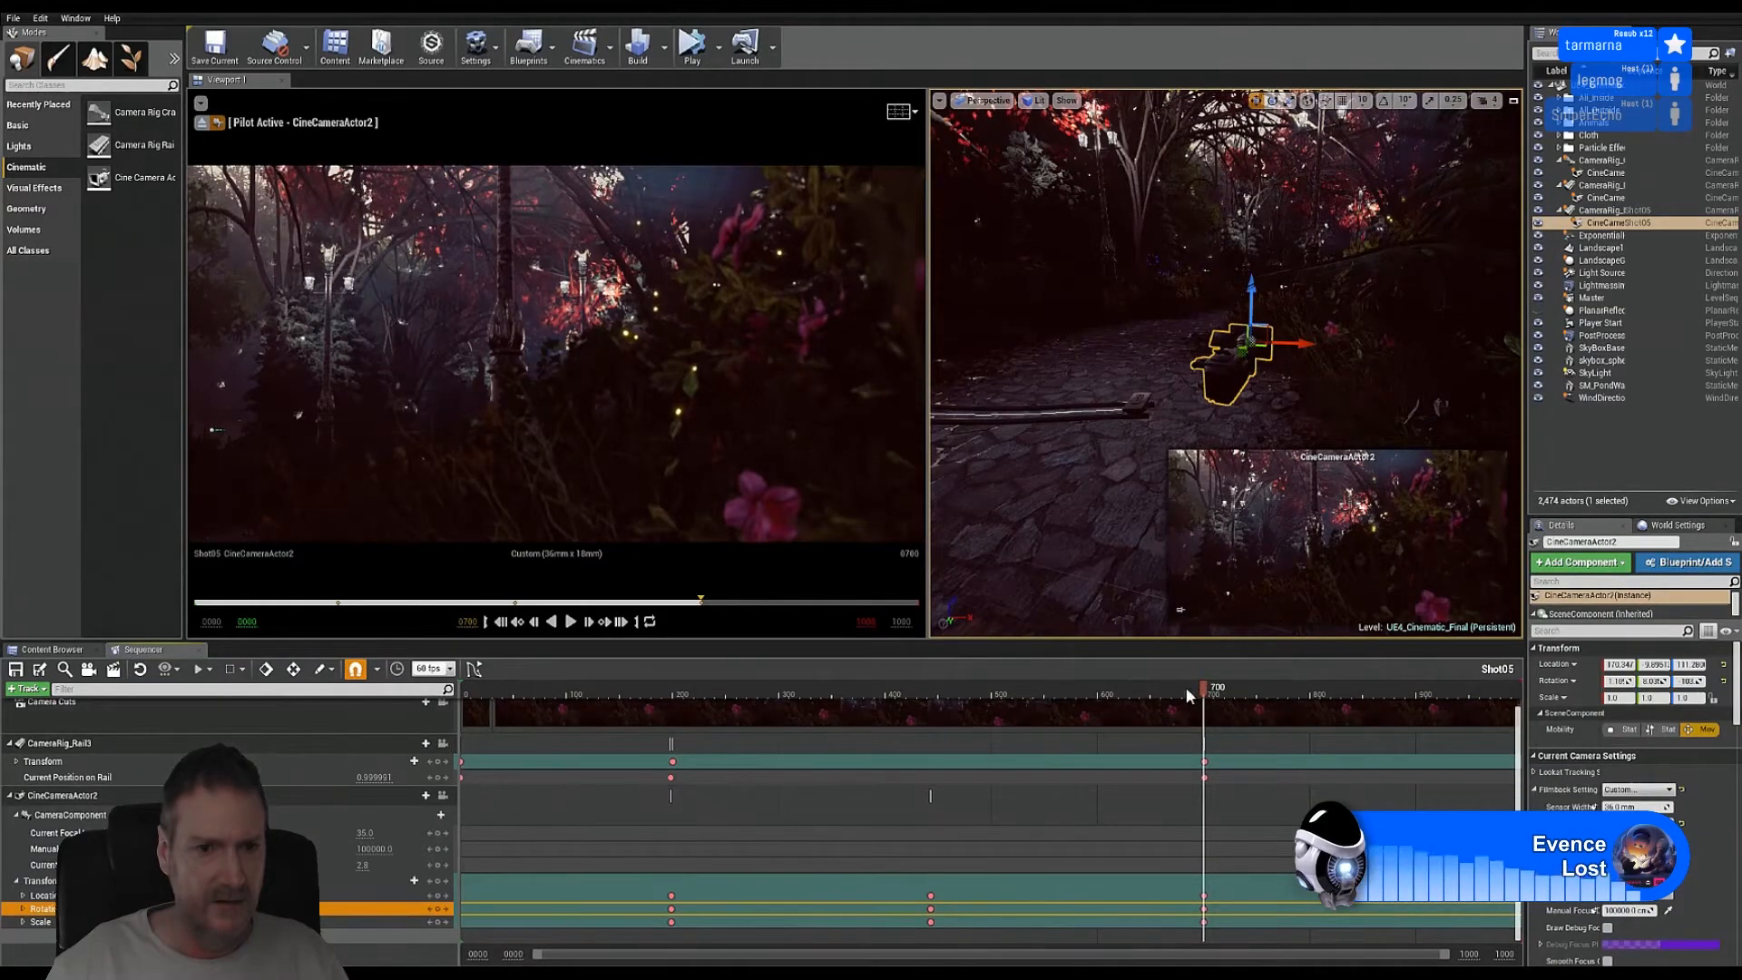
# Step: Step through the frames around 700 to check the camera's rail and rotation keyframes
pyautogui.moveTo(1185, 687)
pyautogui.mouseDown()
pyautogui.moveTo(930, 677)
pyautogui.moveTo(814, 699)
pyautogui.moveTo(451, 700)
pyautogui.moveTo(1216, 661)
pyautogui.moveTo(1201, 667)
pyautogui.mouseUp()
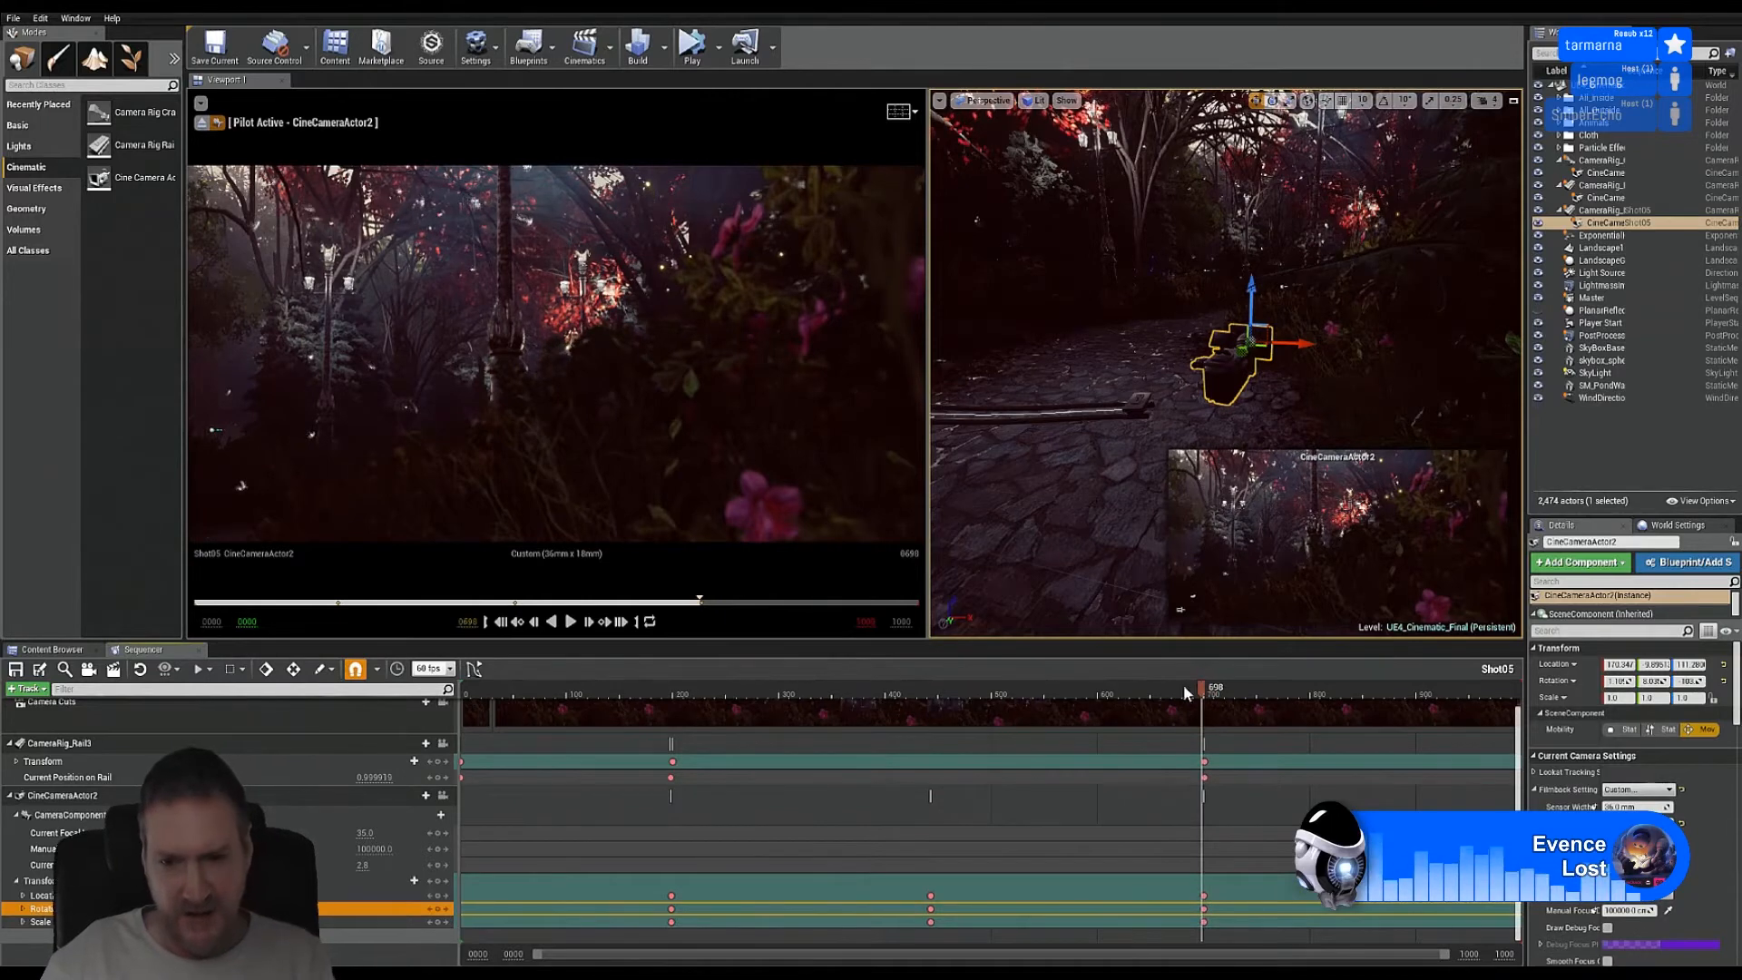
pyautogui.press('Right')
pyautogui.press('Right')
pyautogui.press('Right')
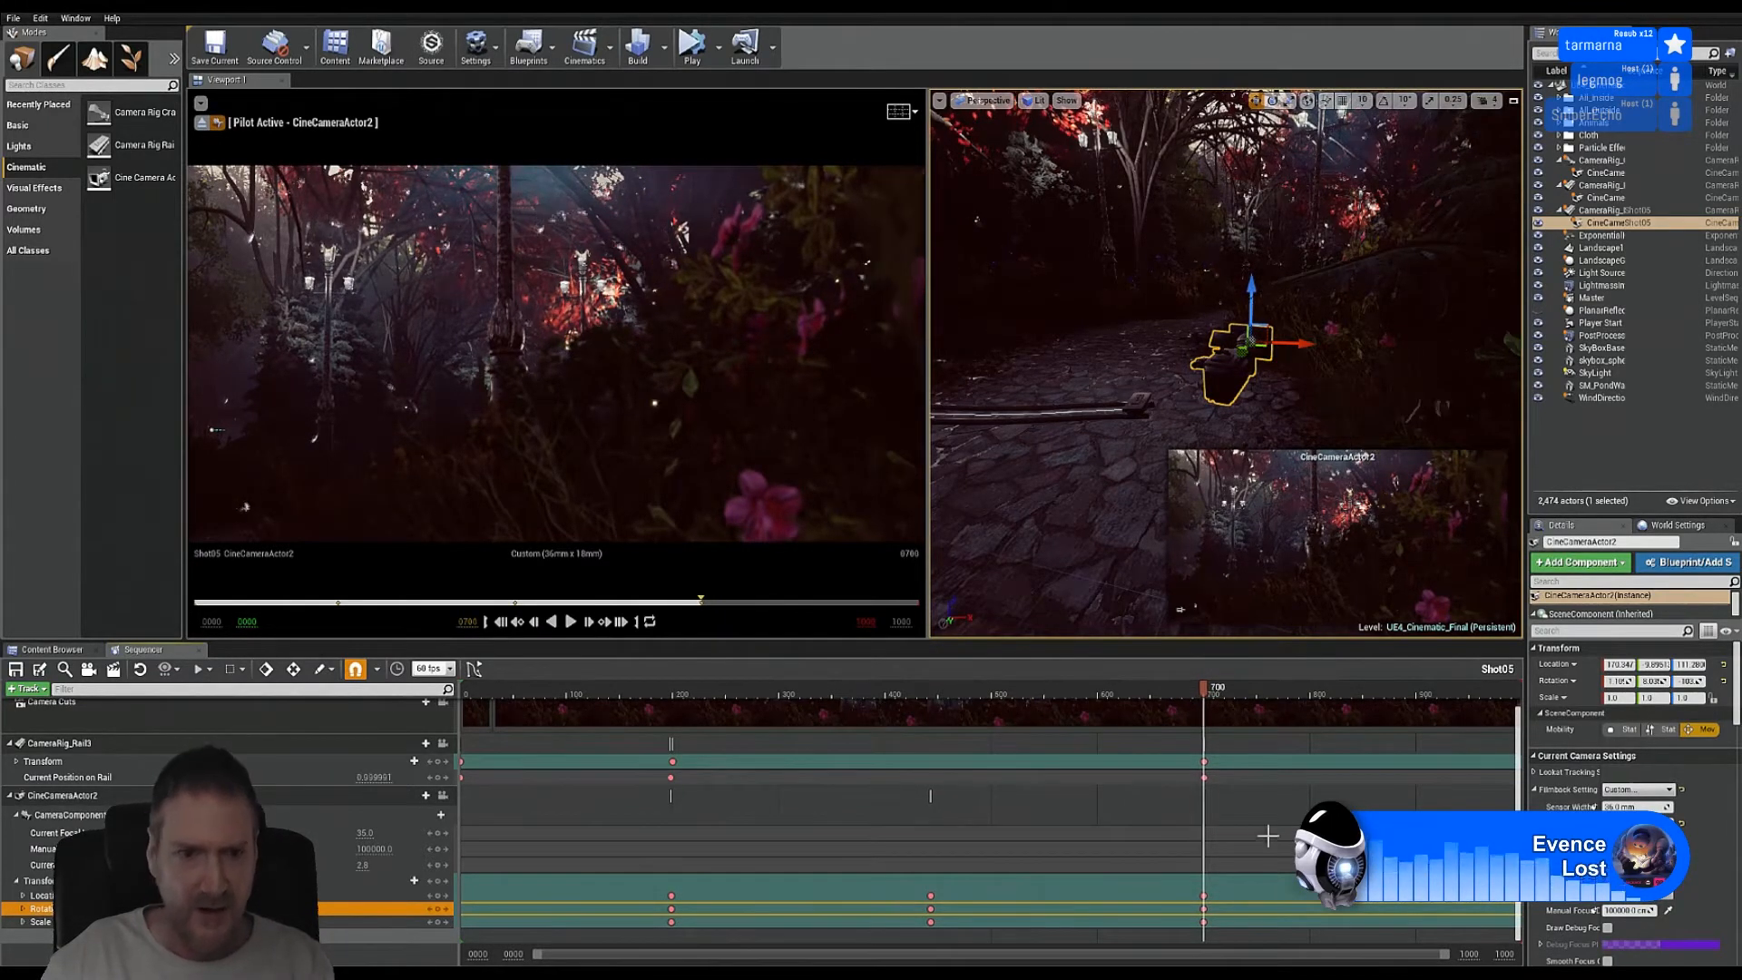
pyautogui.press('Left')
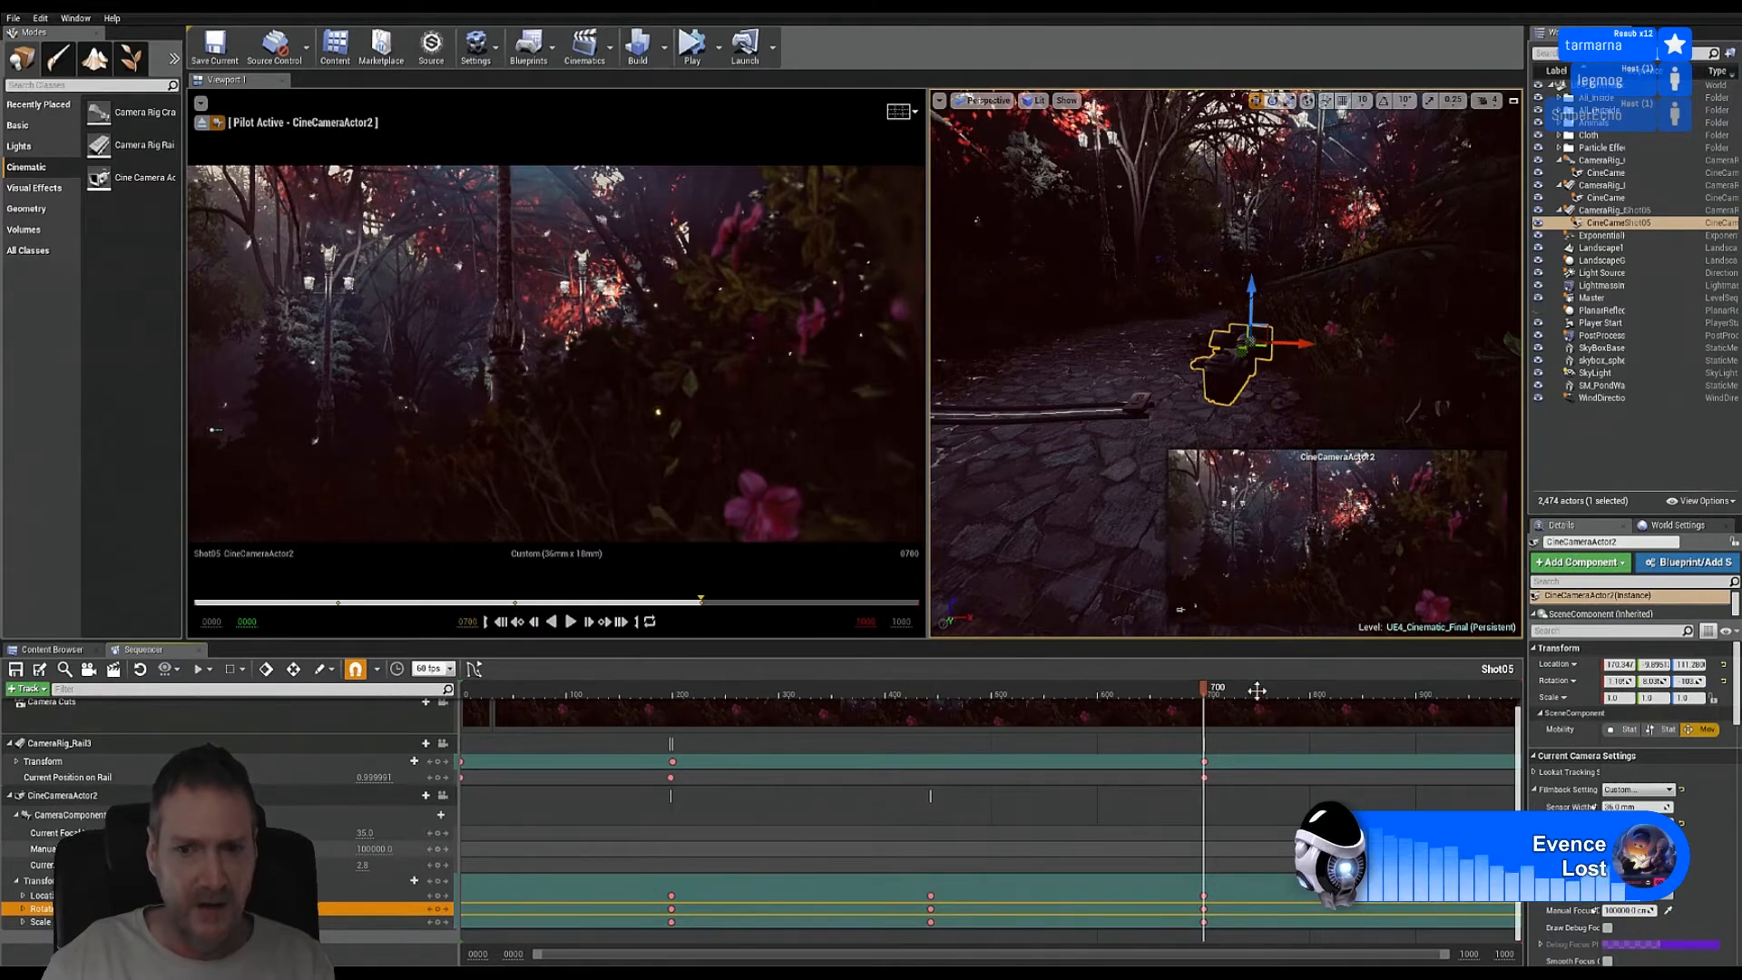
pyautogui.press('Right')
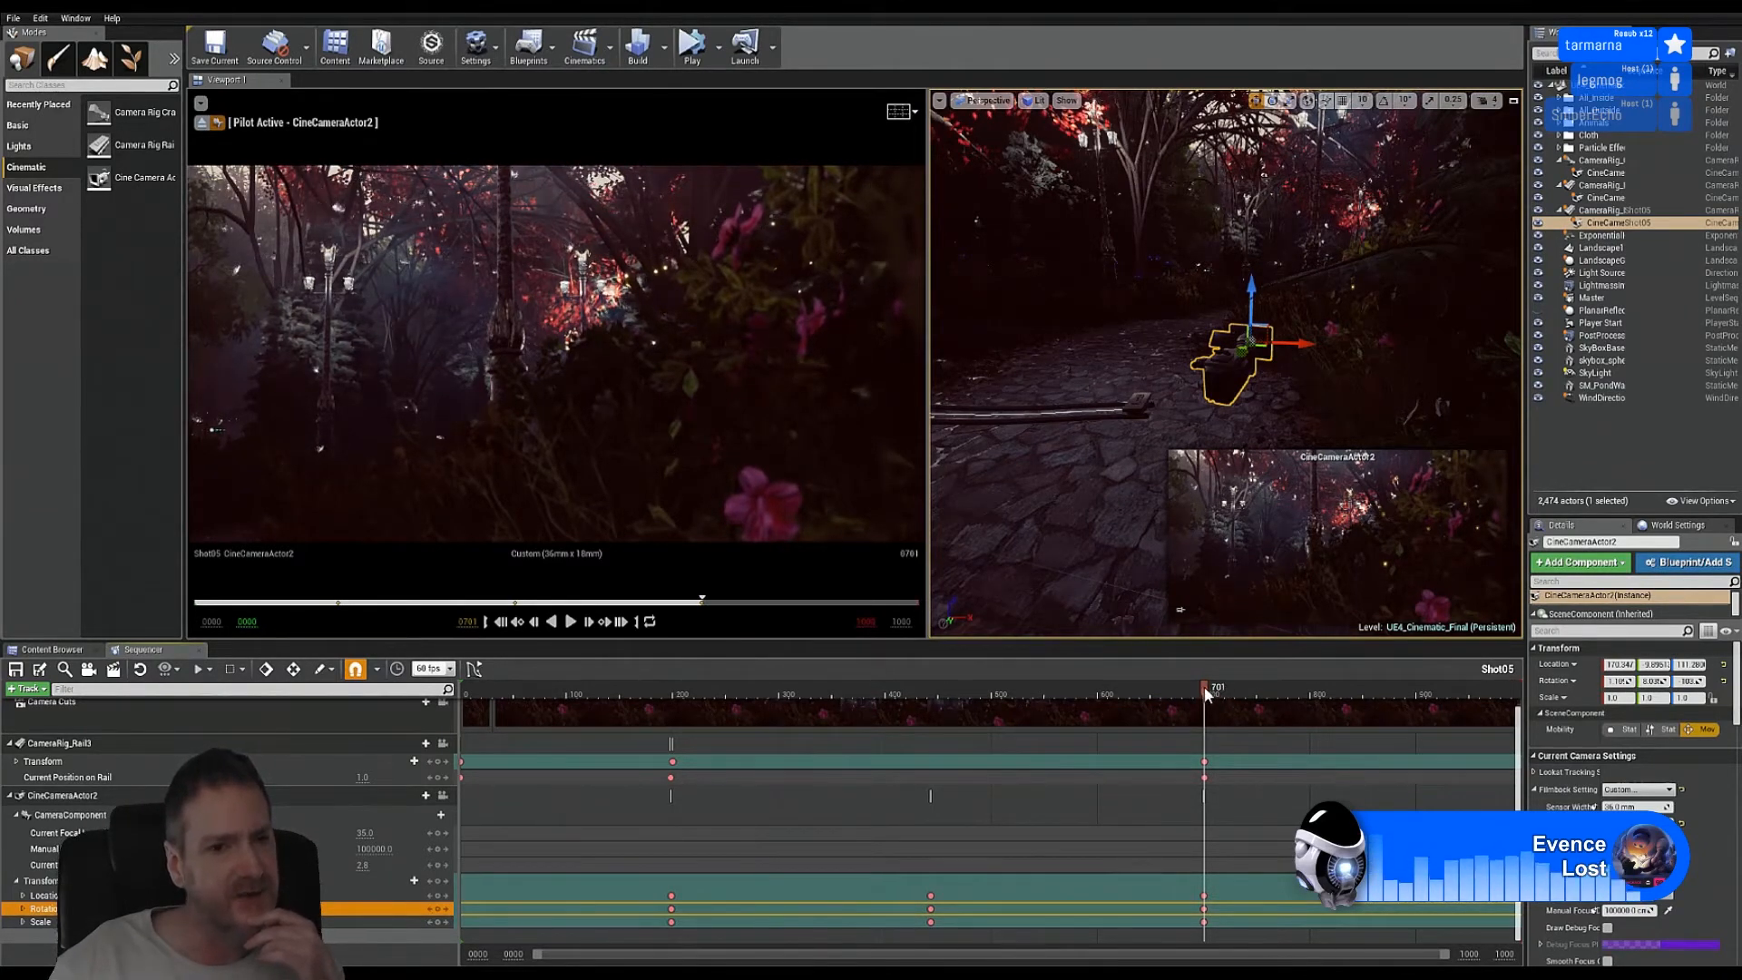
# Step: At frame 807, rotate CineCameraActor2 away from the flowers toward the lamp post beyond the path and keyframe its transform
pyautogui.moveTo(1169, 686); pyautogui.dragTo(1317, 681)
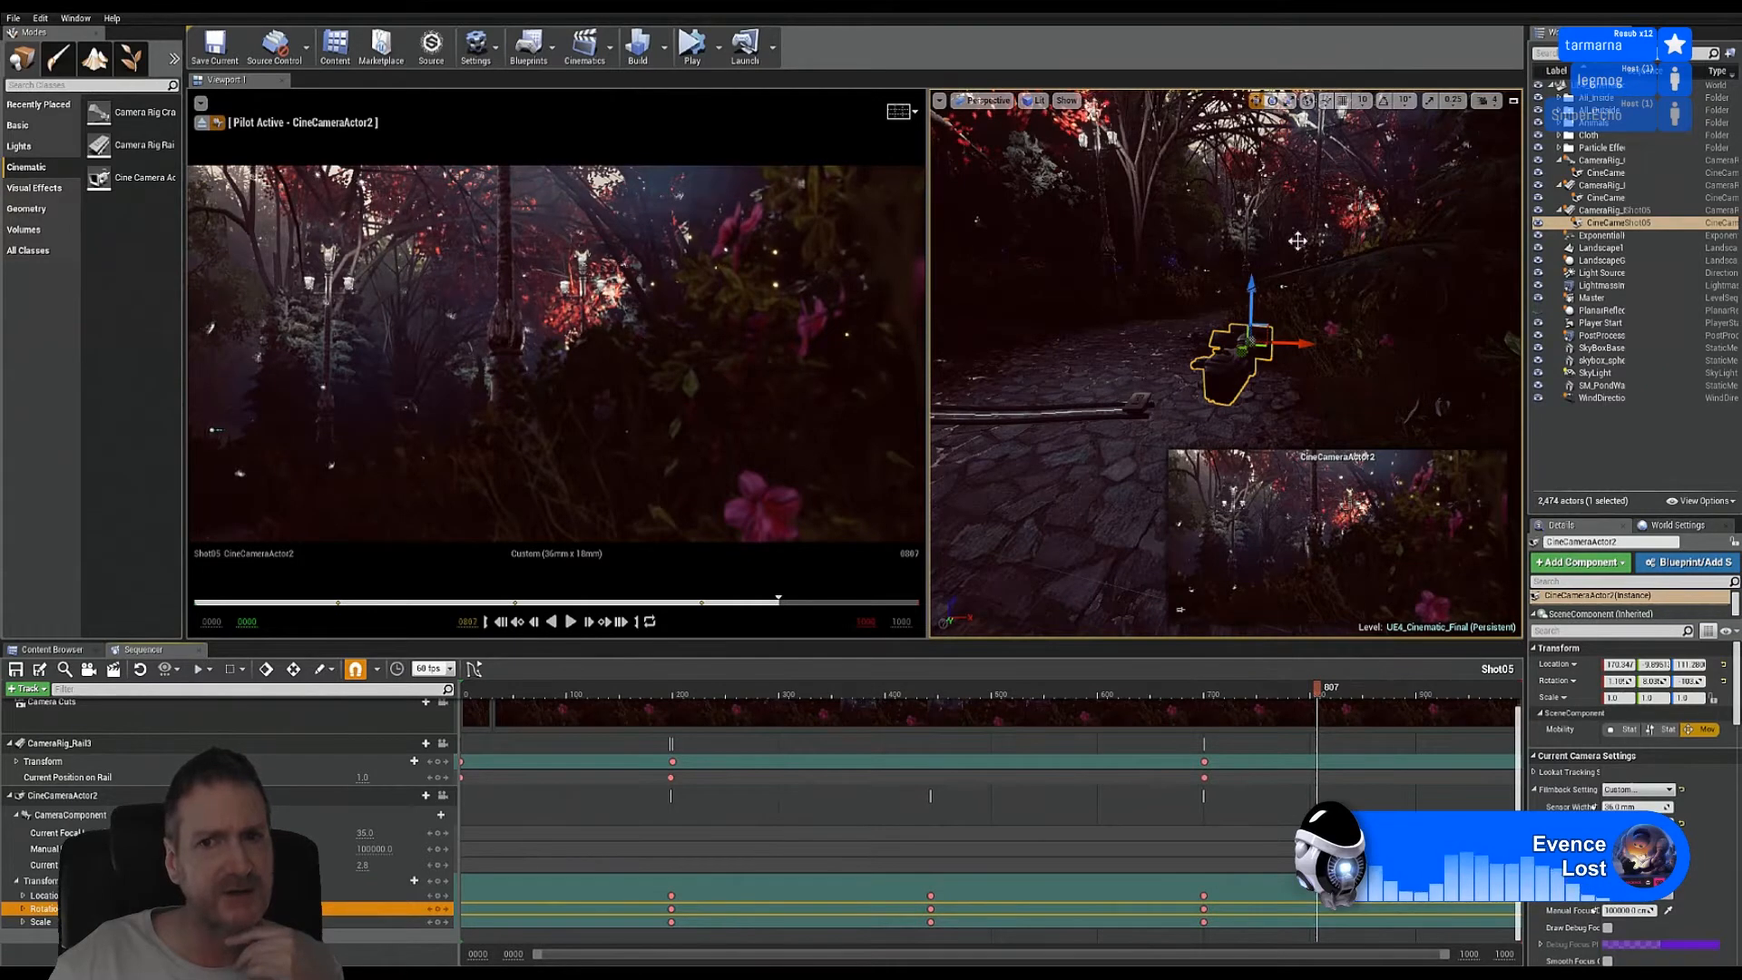
pyautogui.click(1273, 102)
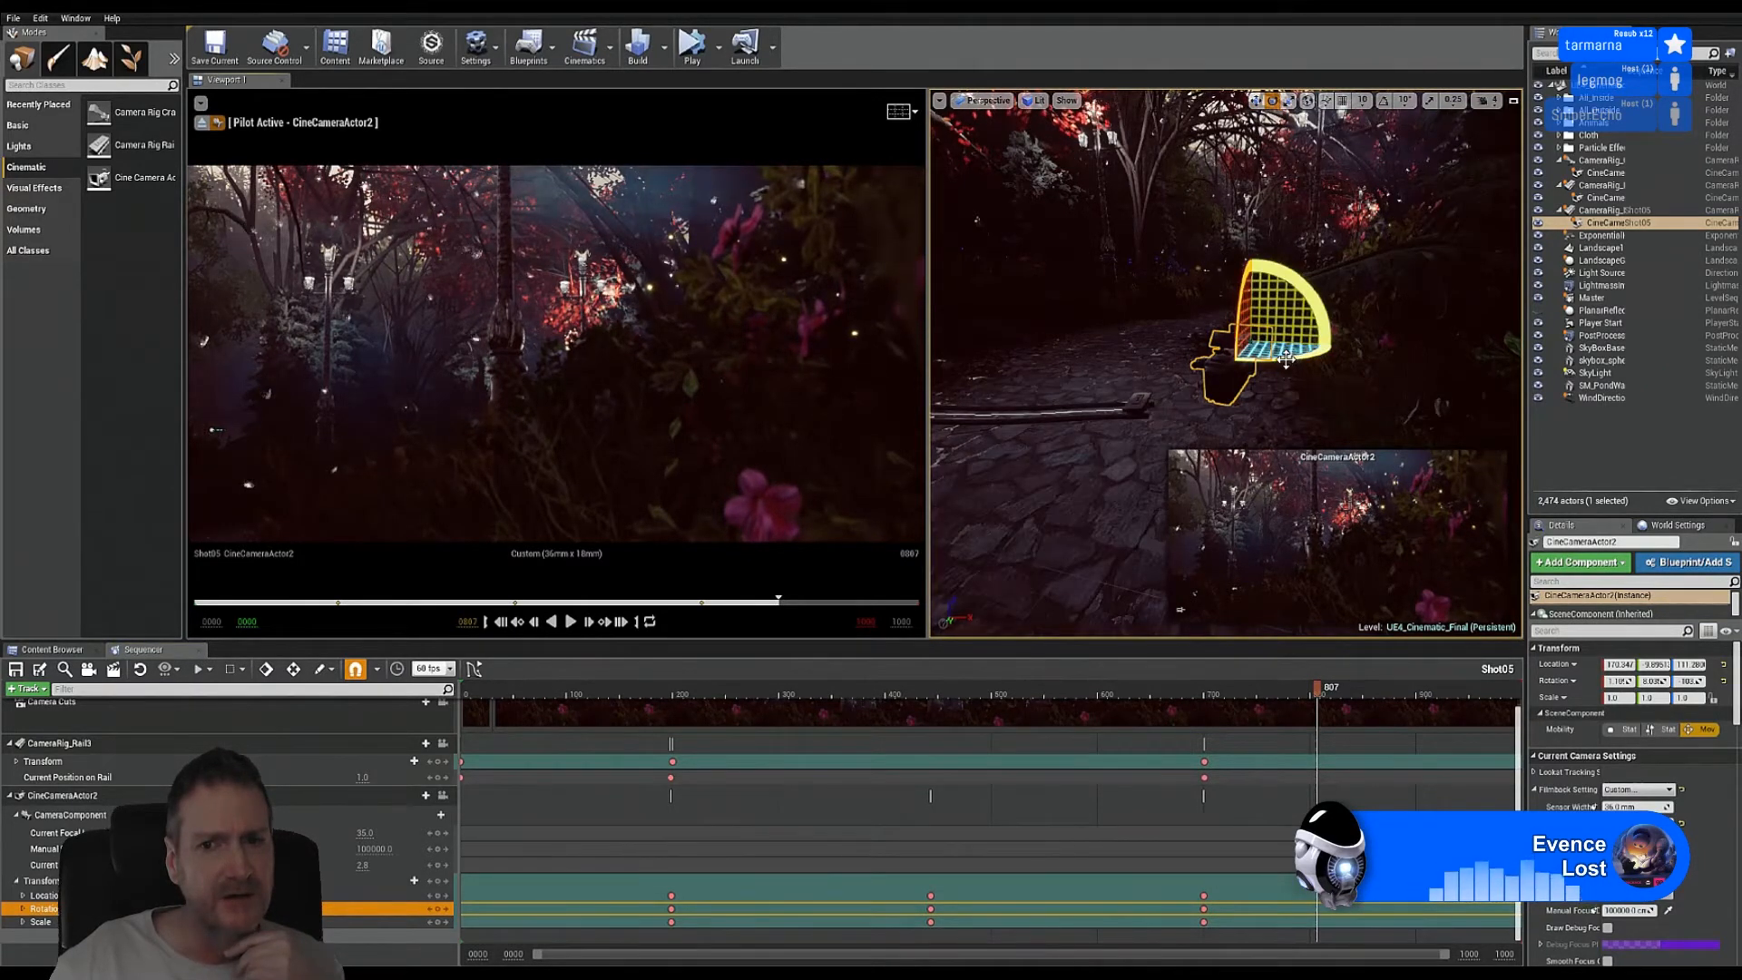
pyautogui.moveTo(1291, 367); pyautogui.dragTo(1244, 326)
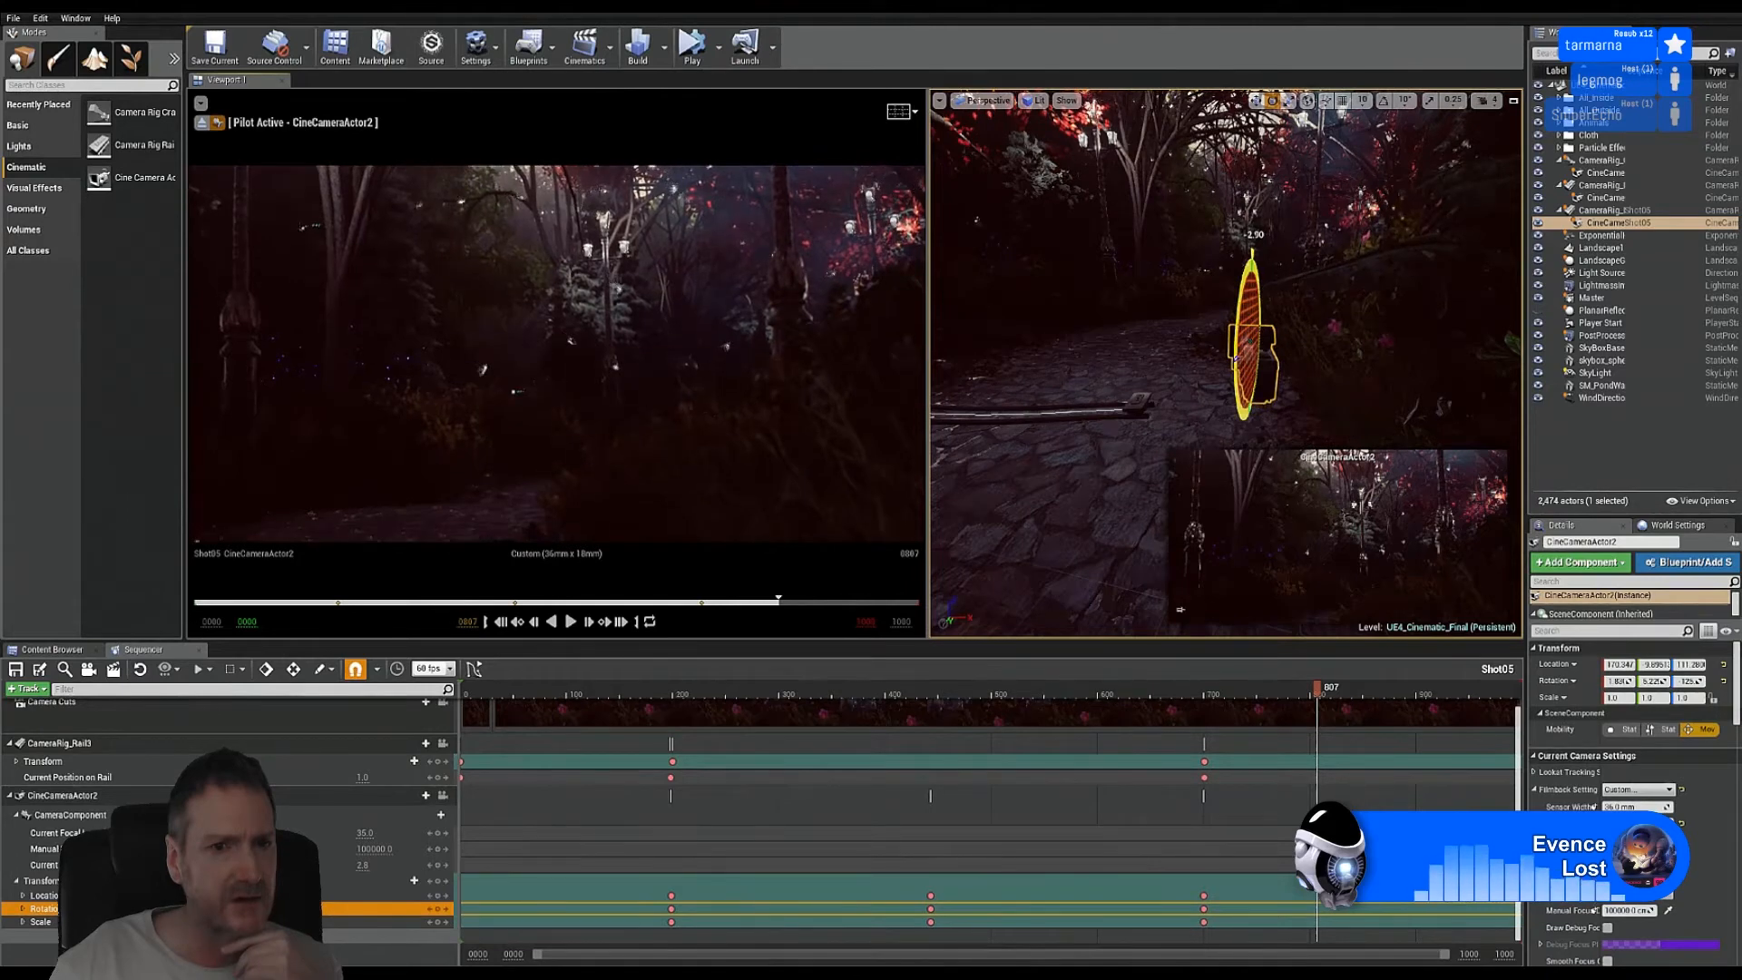
pyautogui.moveTo(1235, 358); pyautogui.dragTo(1334, 347)
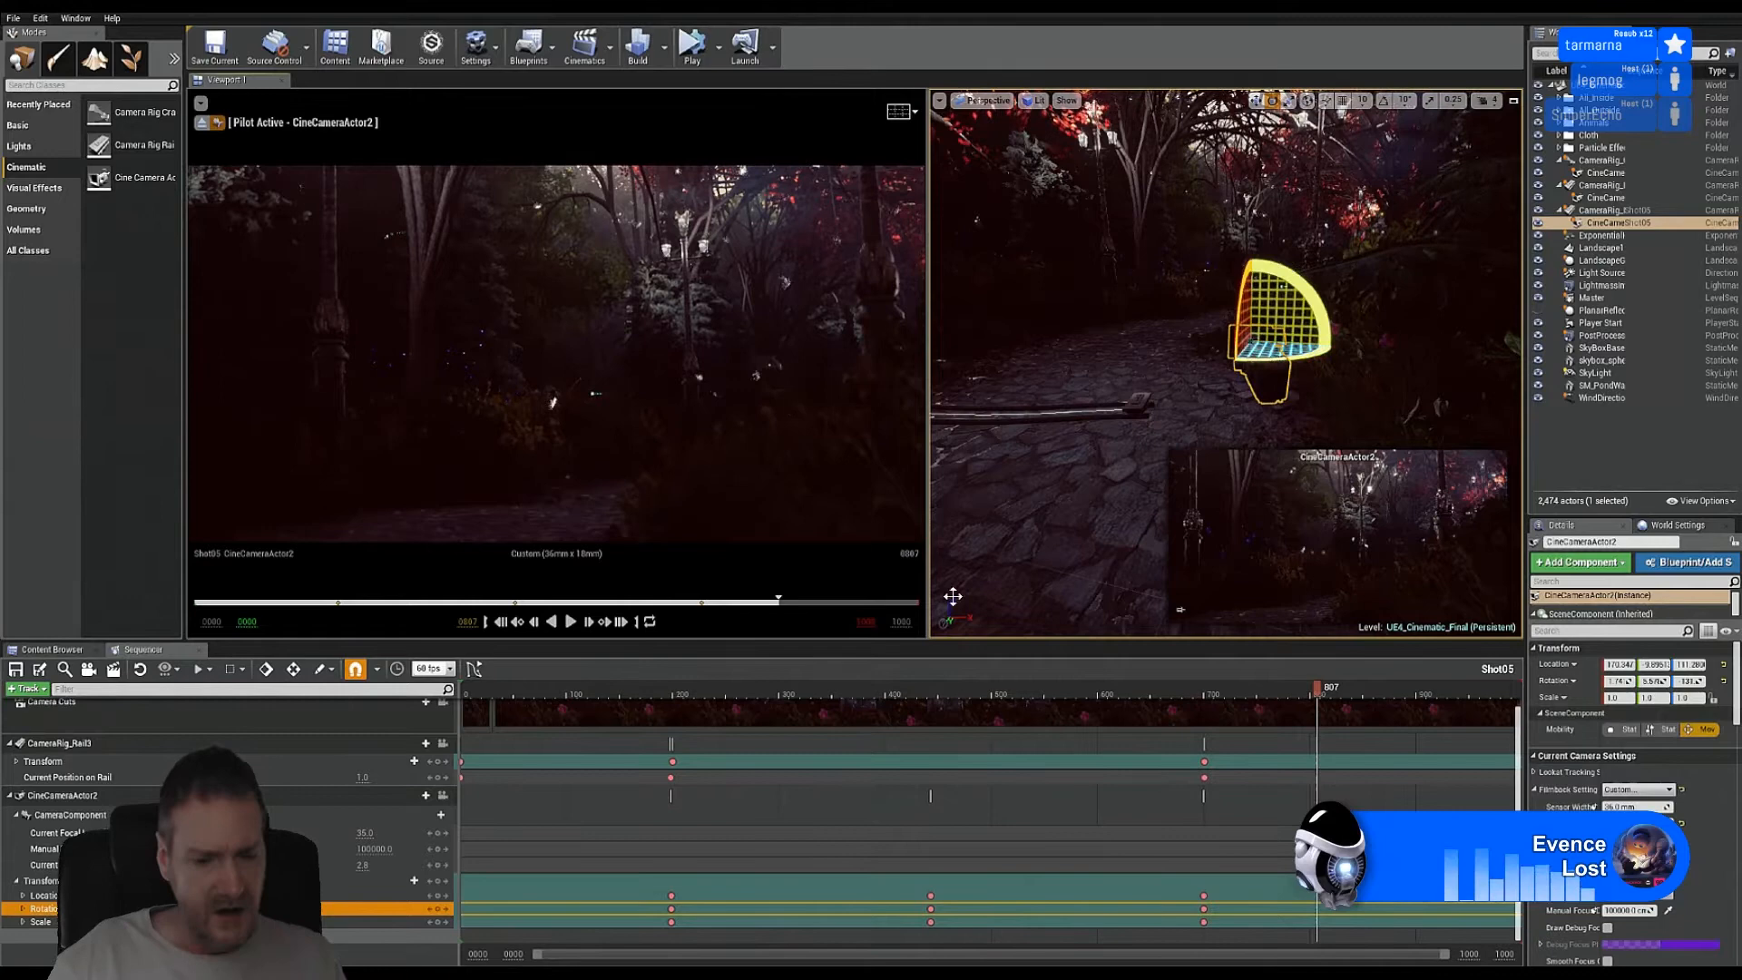
# Step: Play back part of the shot and move CineCameraActor2's last transform keyframes from frame 807 to about frame 904
pyautogui.click(571, 623)
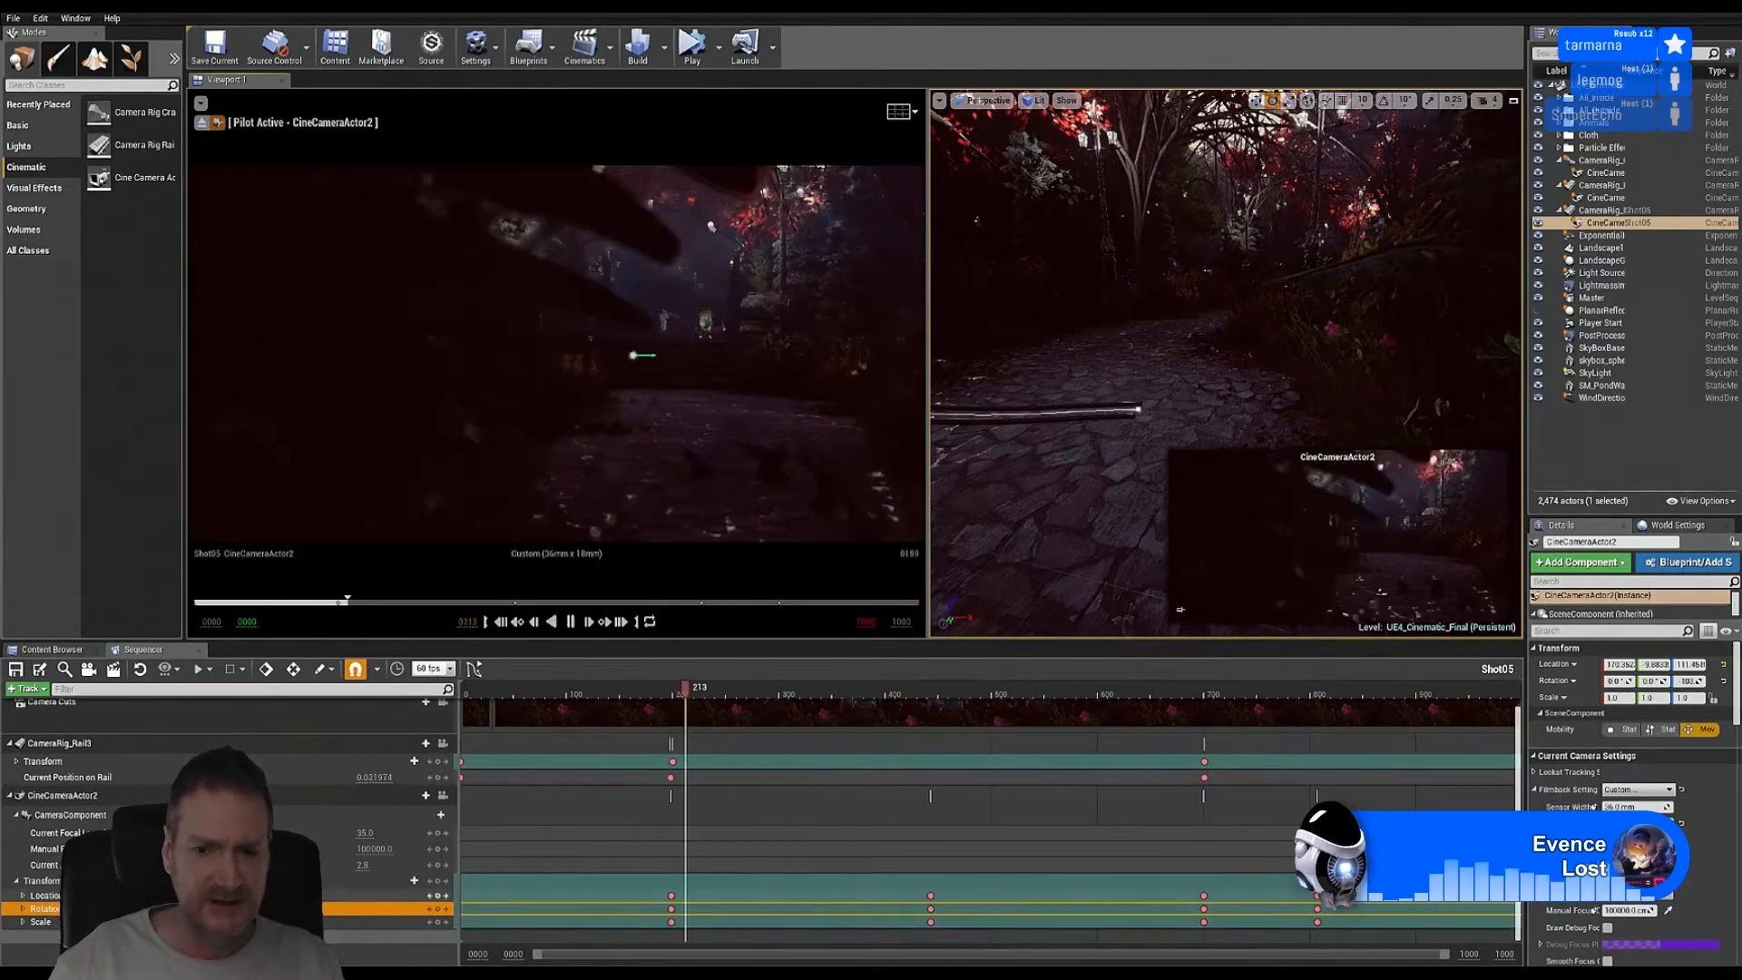
pyautogui.moveTo(1311, 951); pyautogui.dragTo(1312, 949)
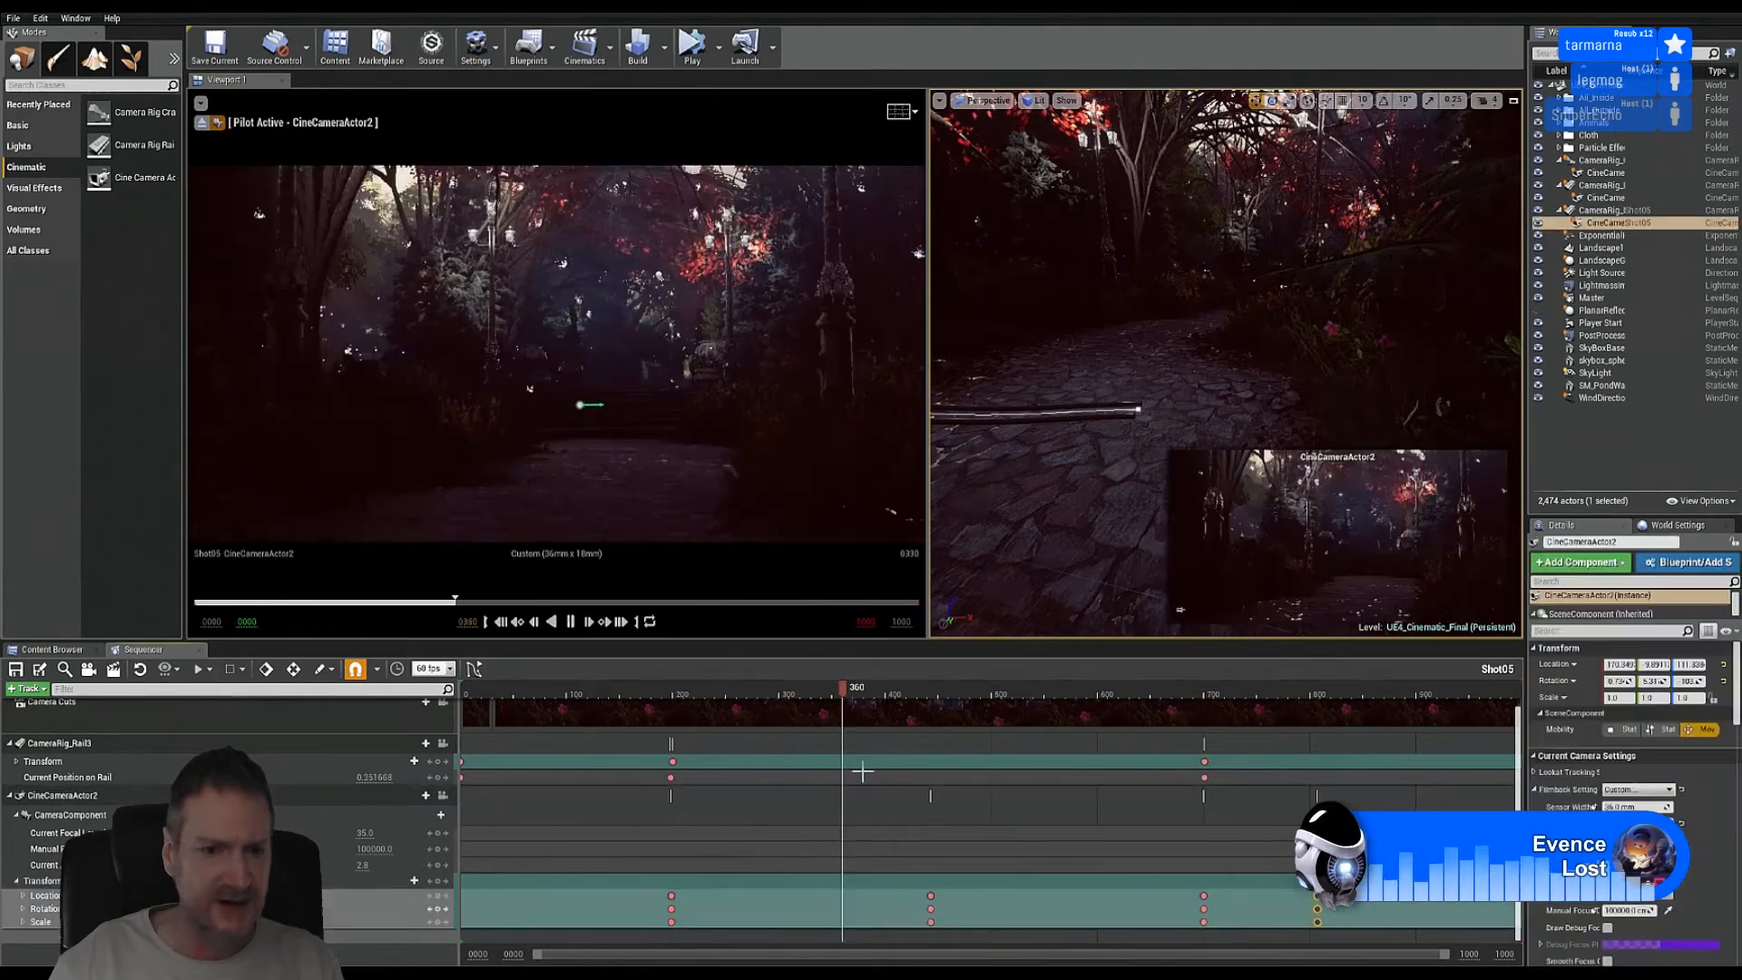
pyautogui.click(571, 621)
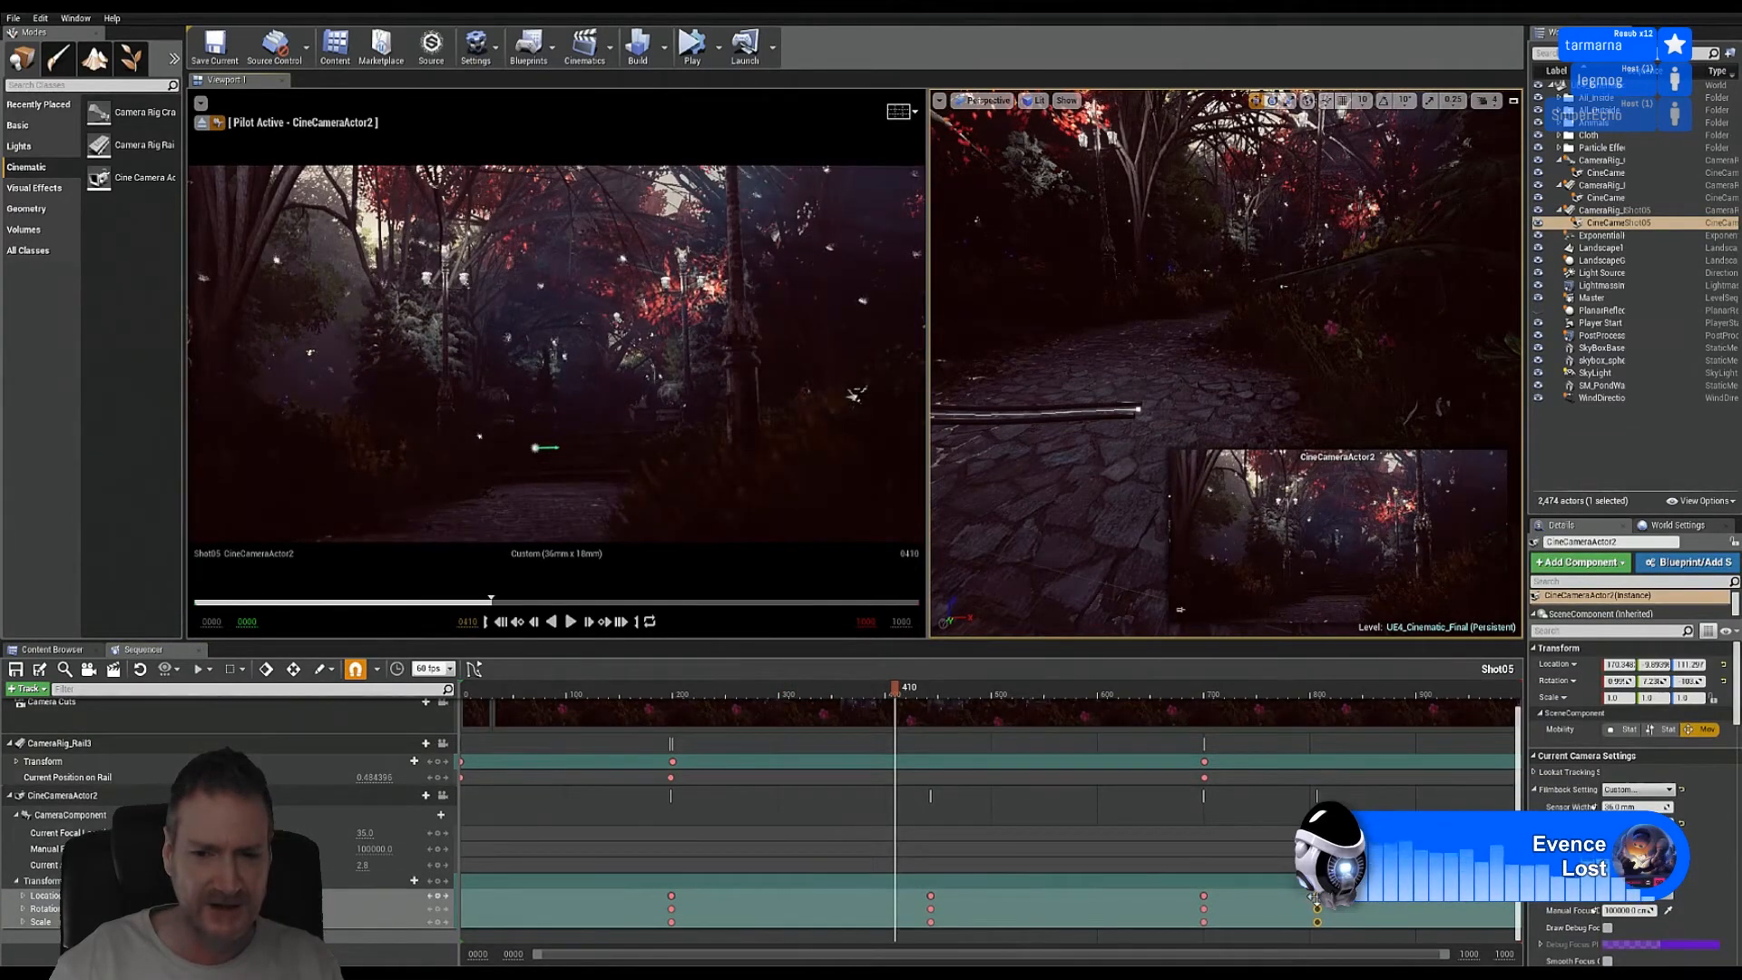
pyautogui.moveTo(1314, 898); pyautogui.dragTo(1317, 897)
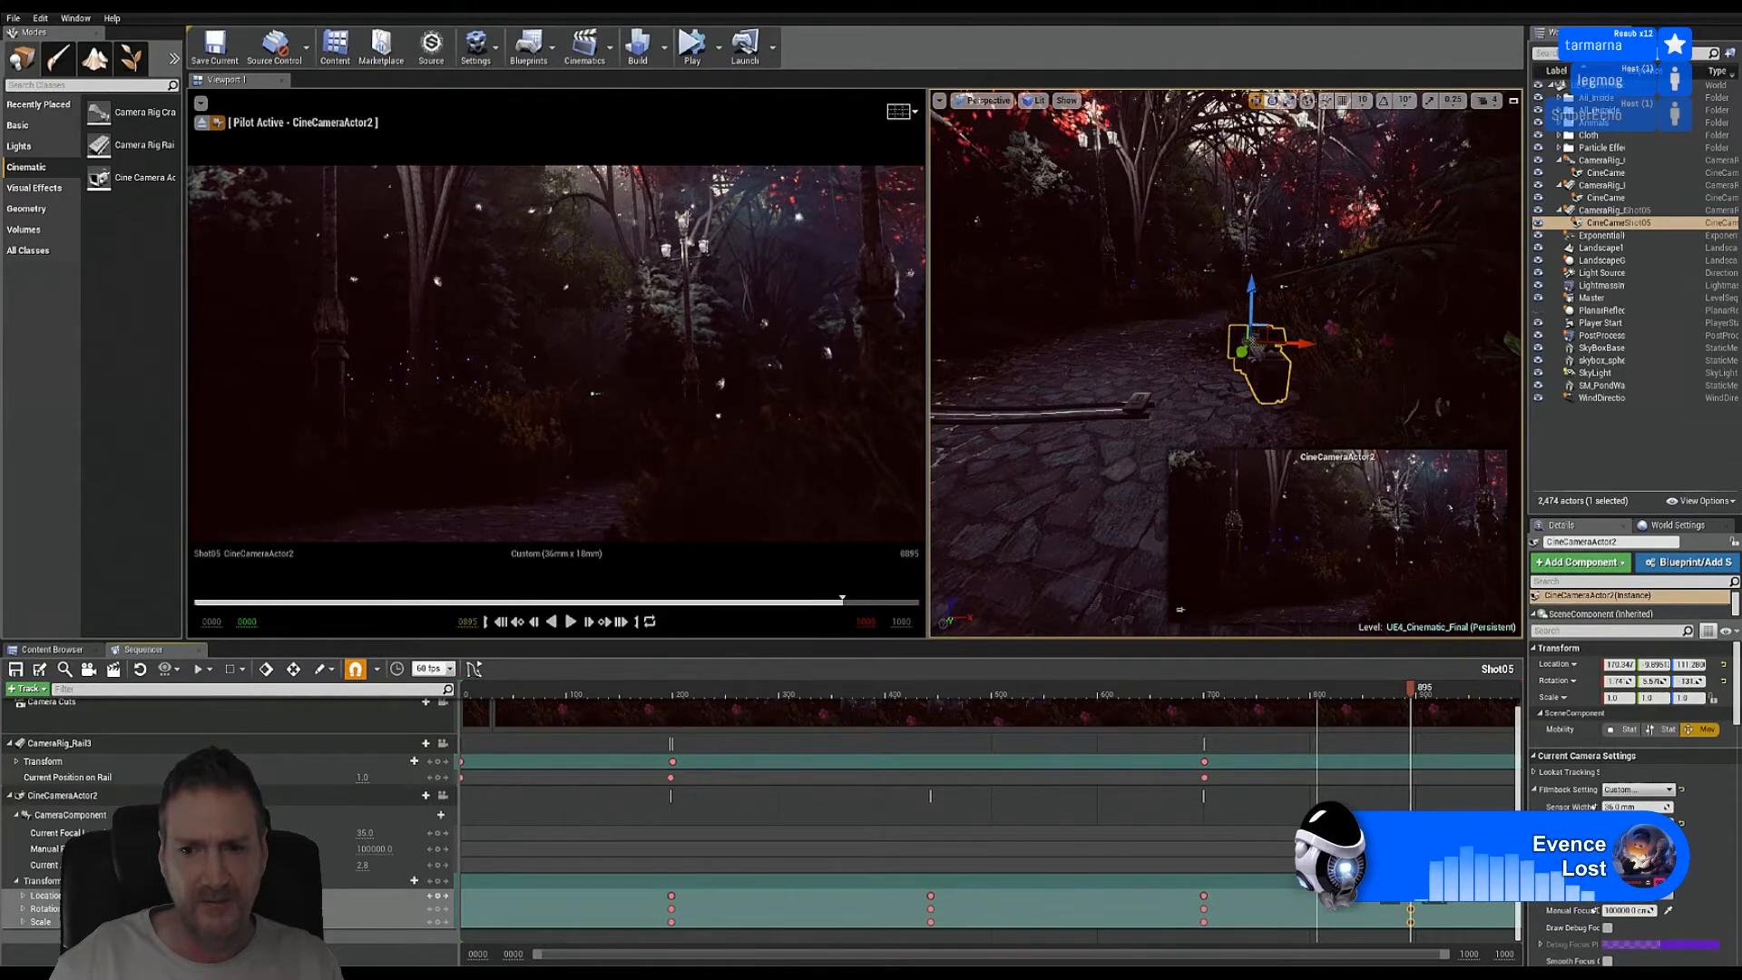
pyautogui.press('Right')
pyautogui.moveTo(1417, 885); pyautogui.dragTo(1420, 885)
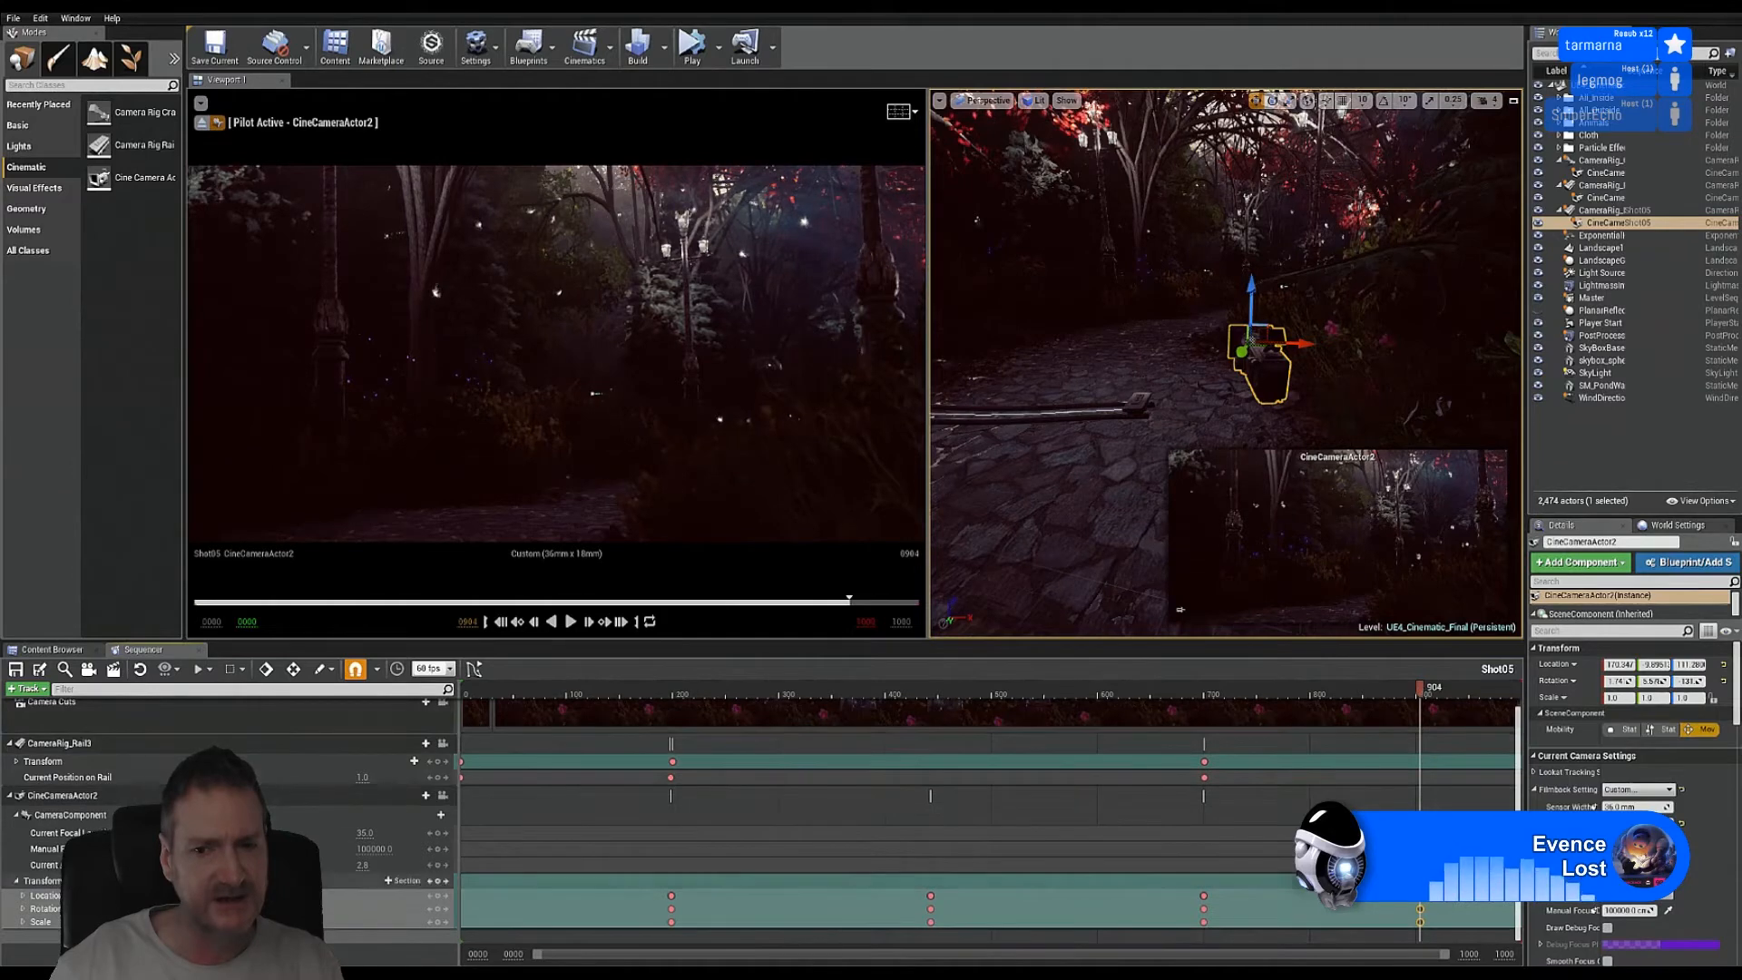
# Step: Play the shot from the start and scrub through the timeline to examine the camera's rotation near the end of the rail
pyautogui.moveTo(611, 646); pyautogui.dragTo(452, 692)
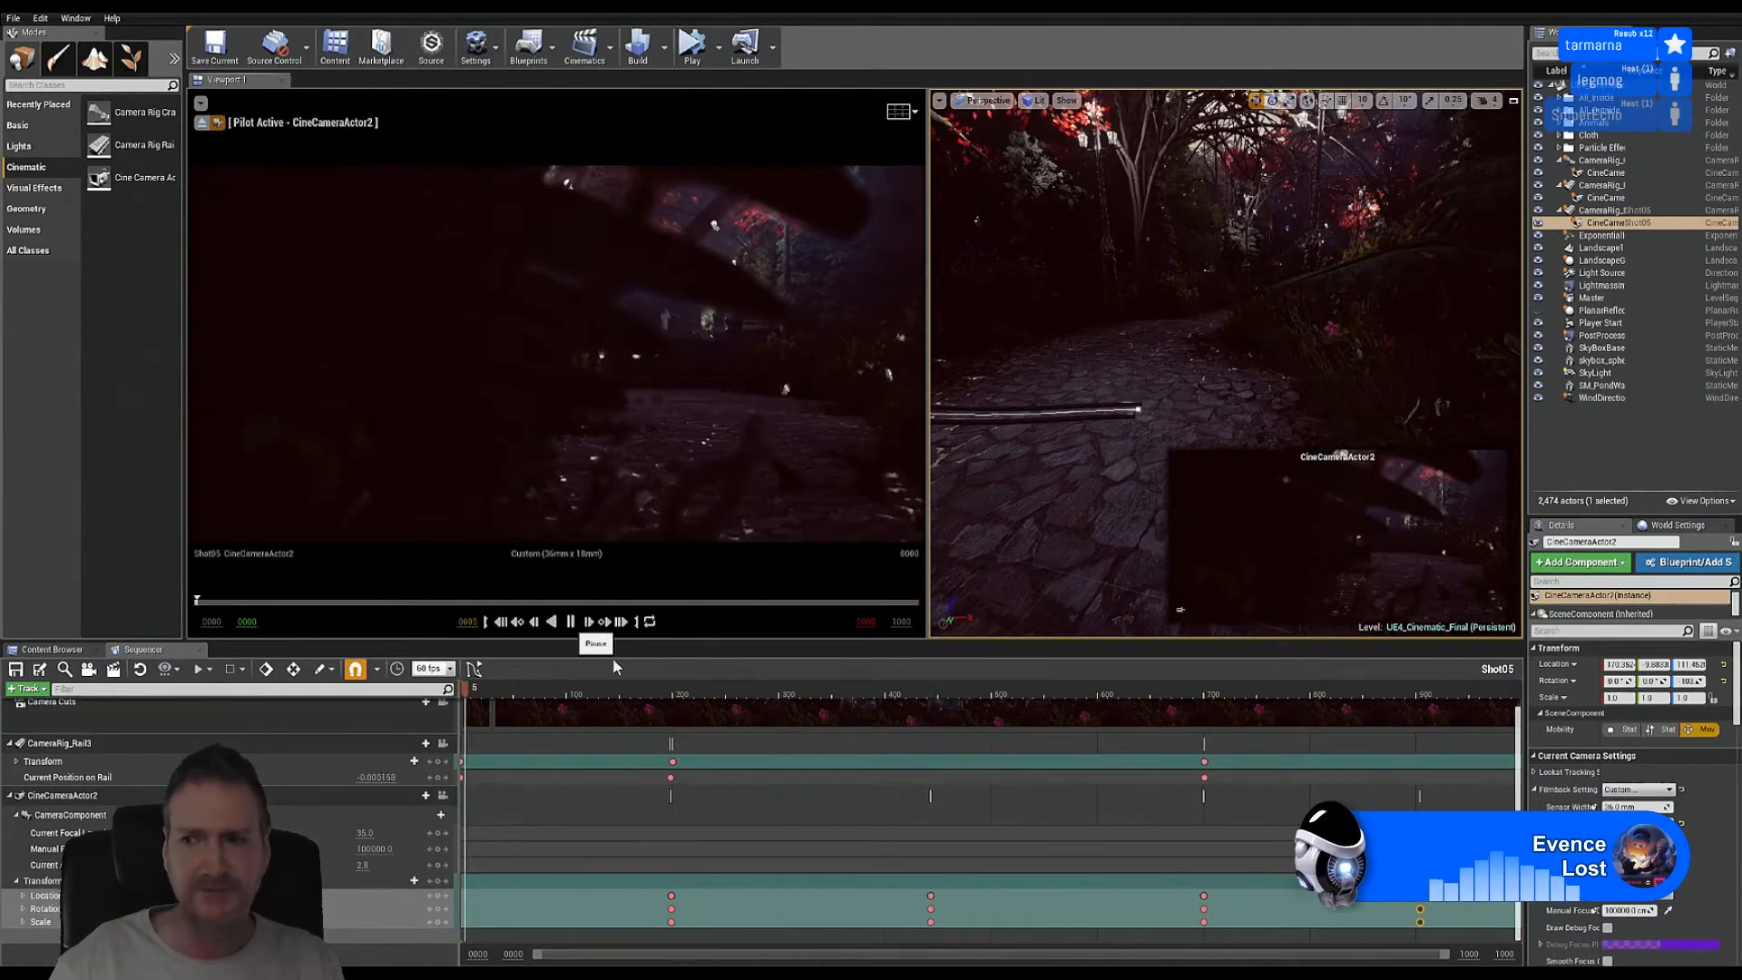
pyautogui.click(571, 621)
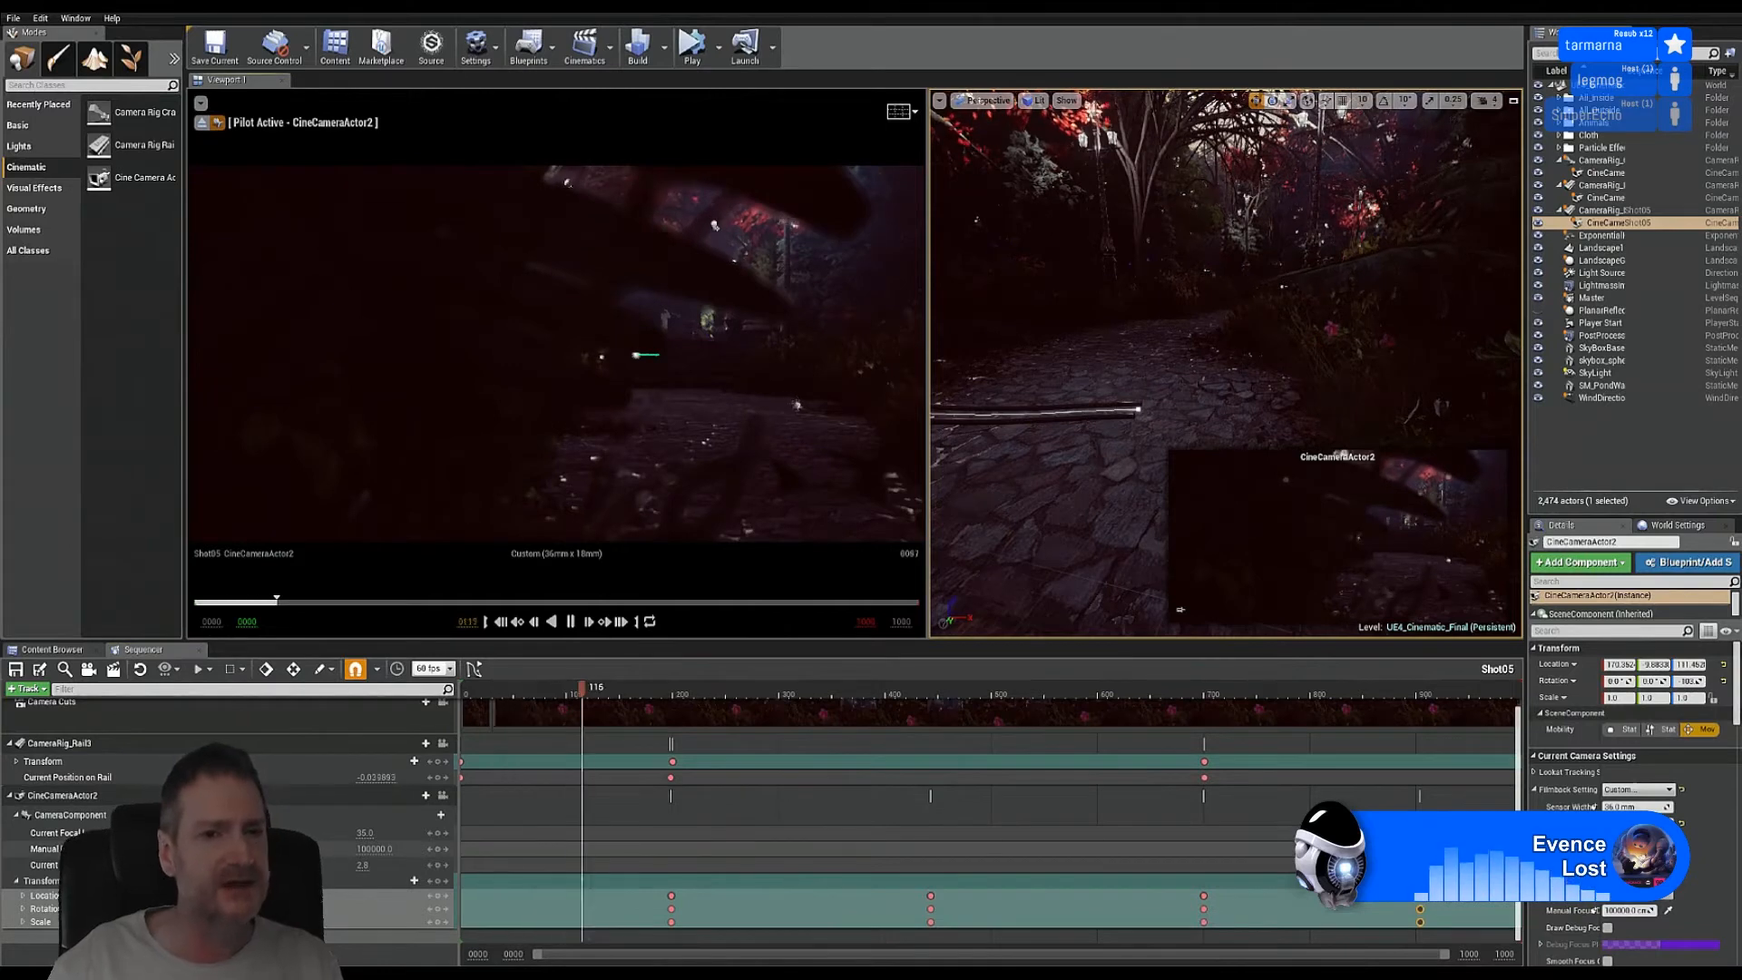
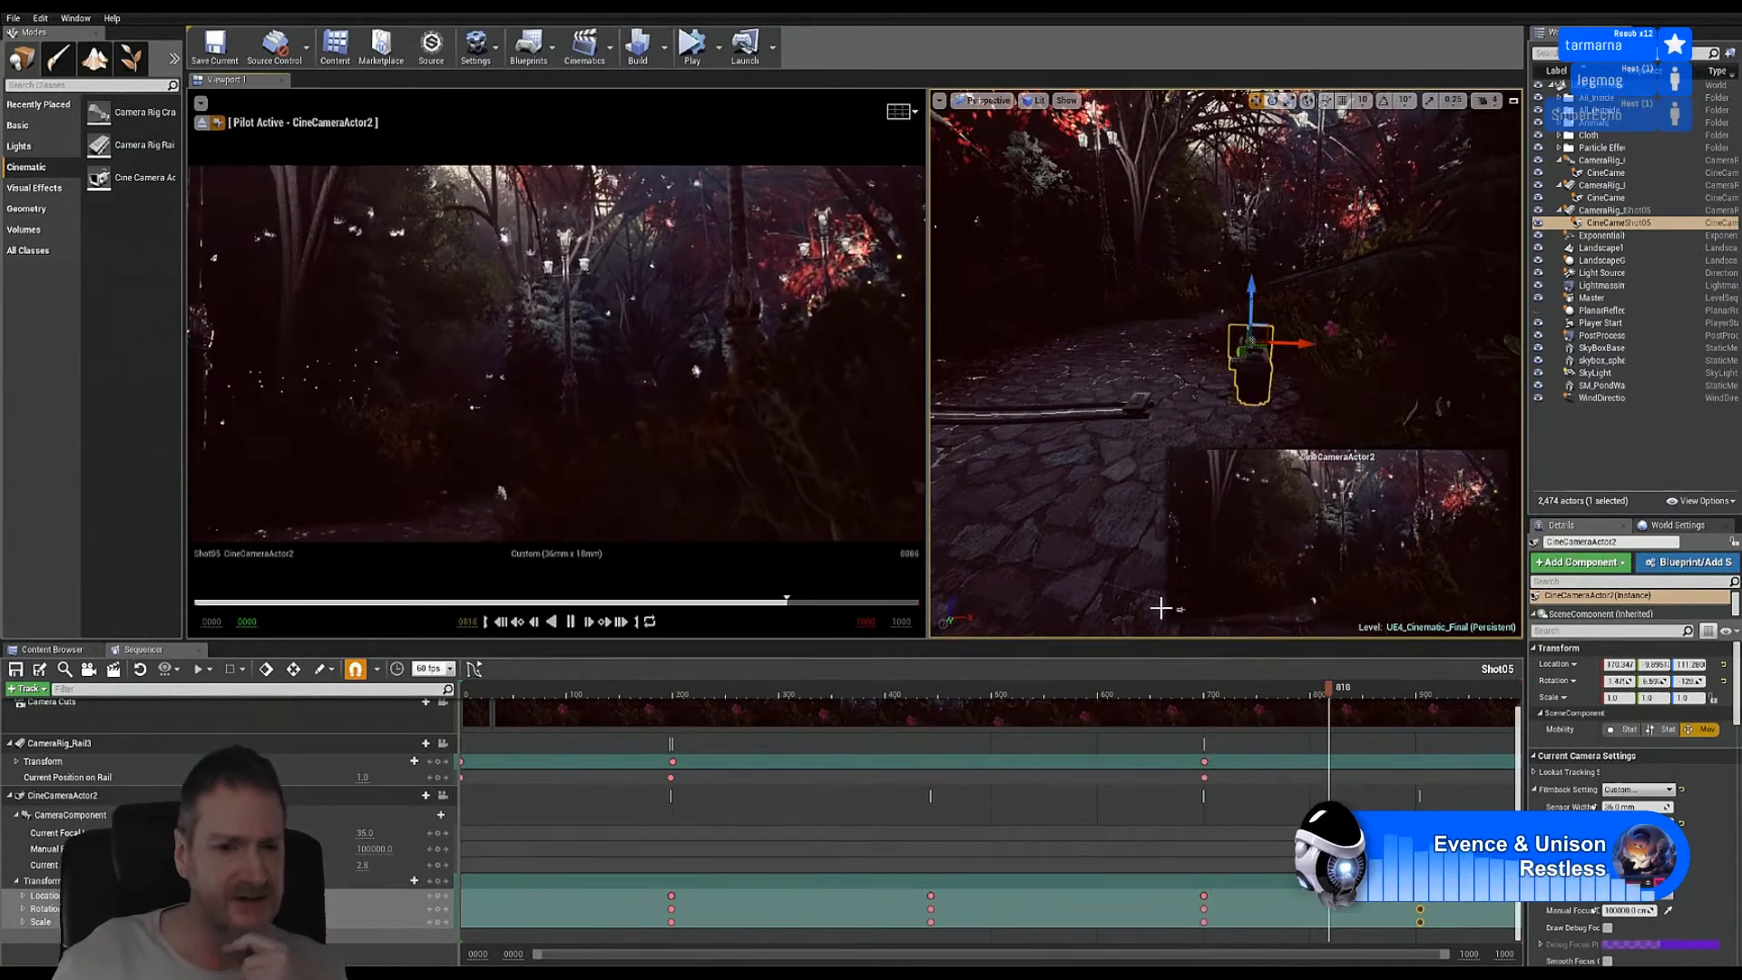
pyautogui.click(571, 626)
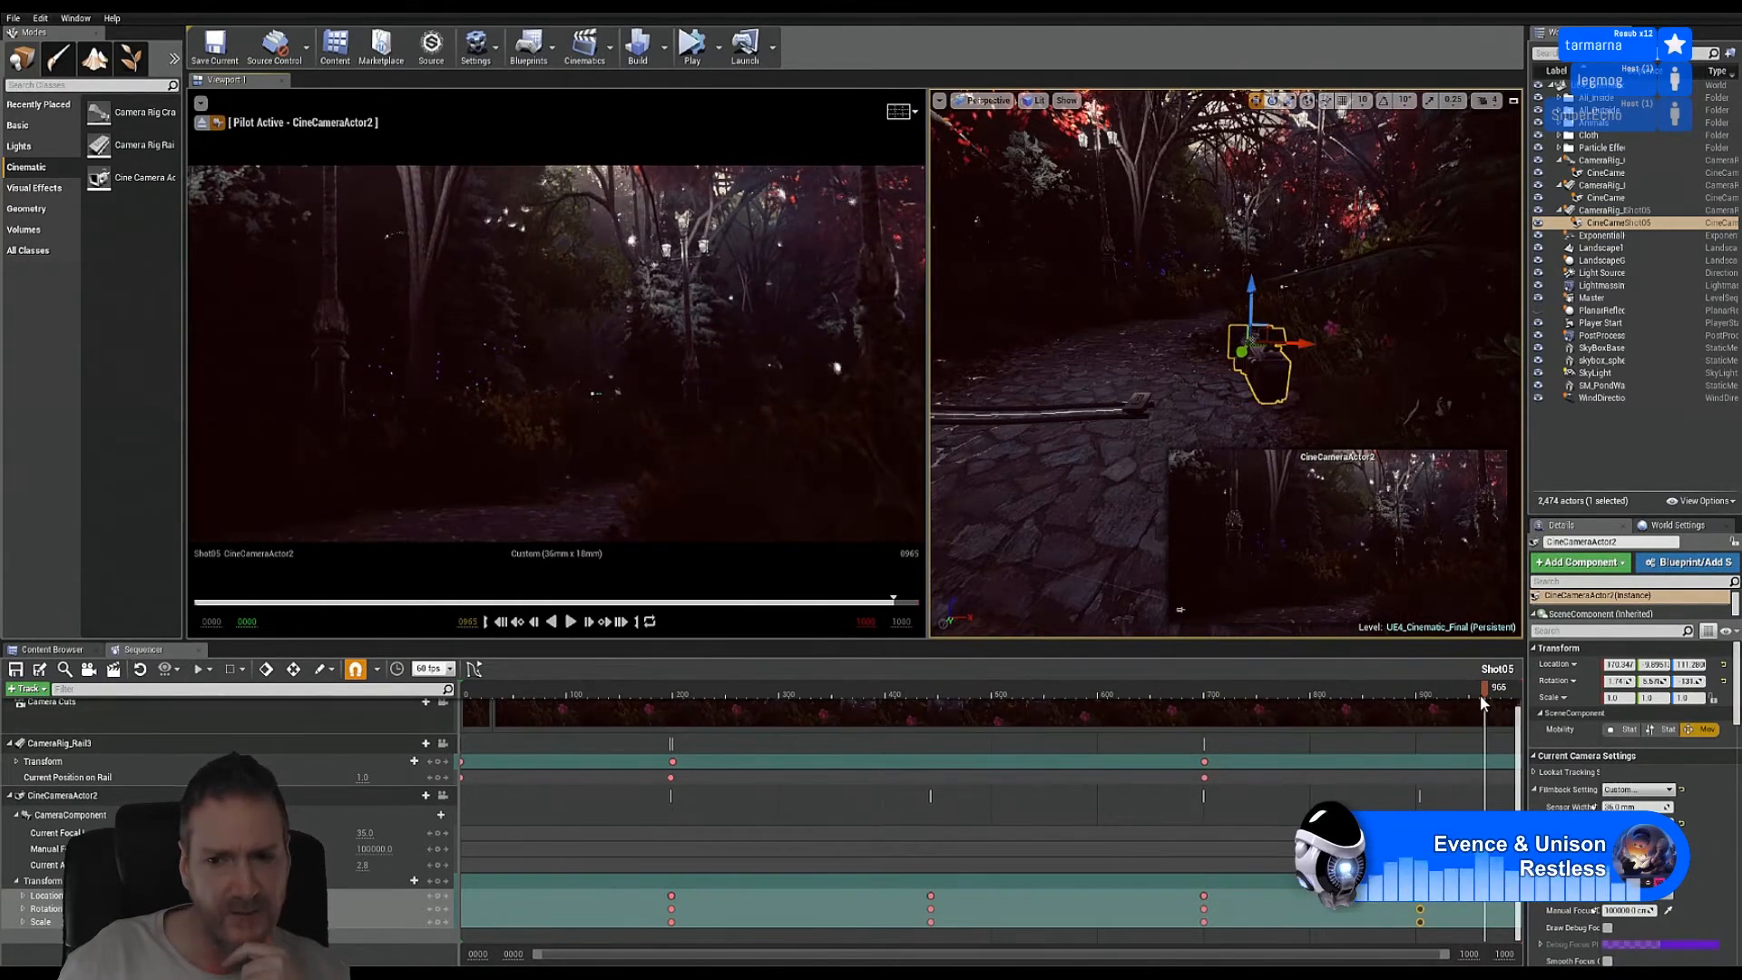
pyautogui.click(548, 720)
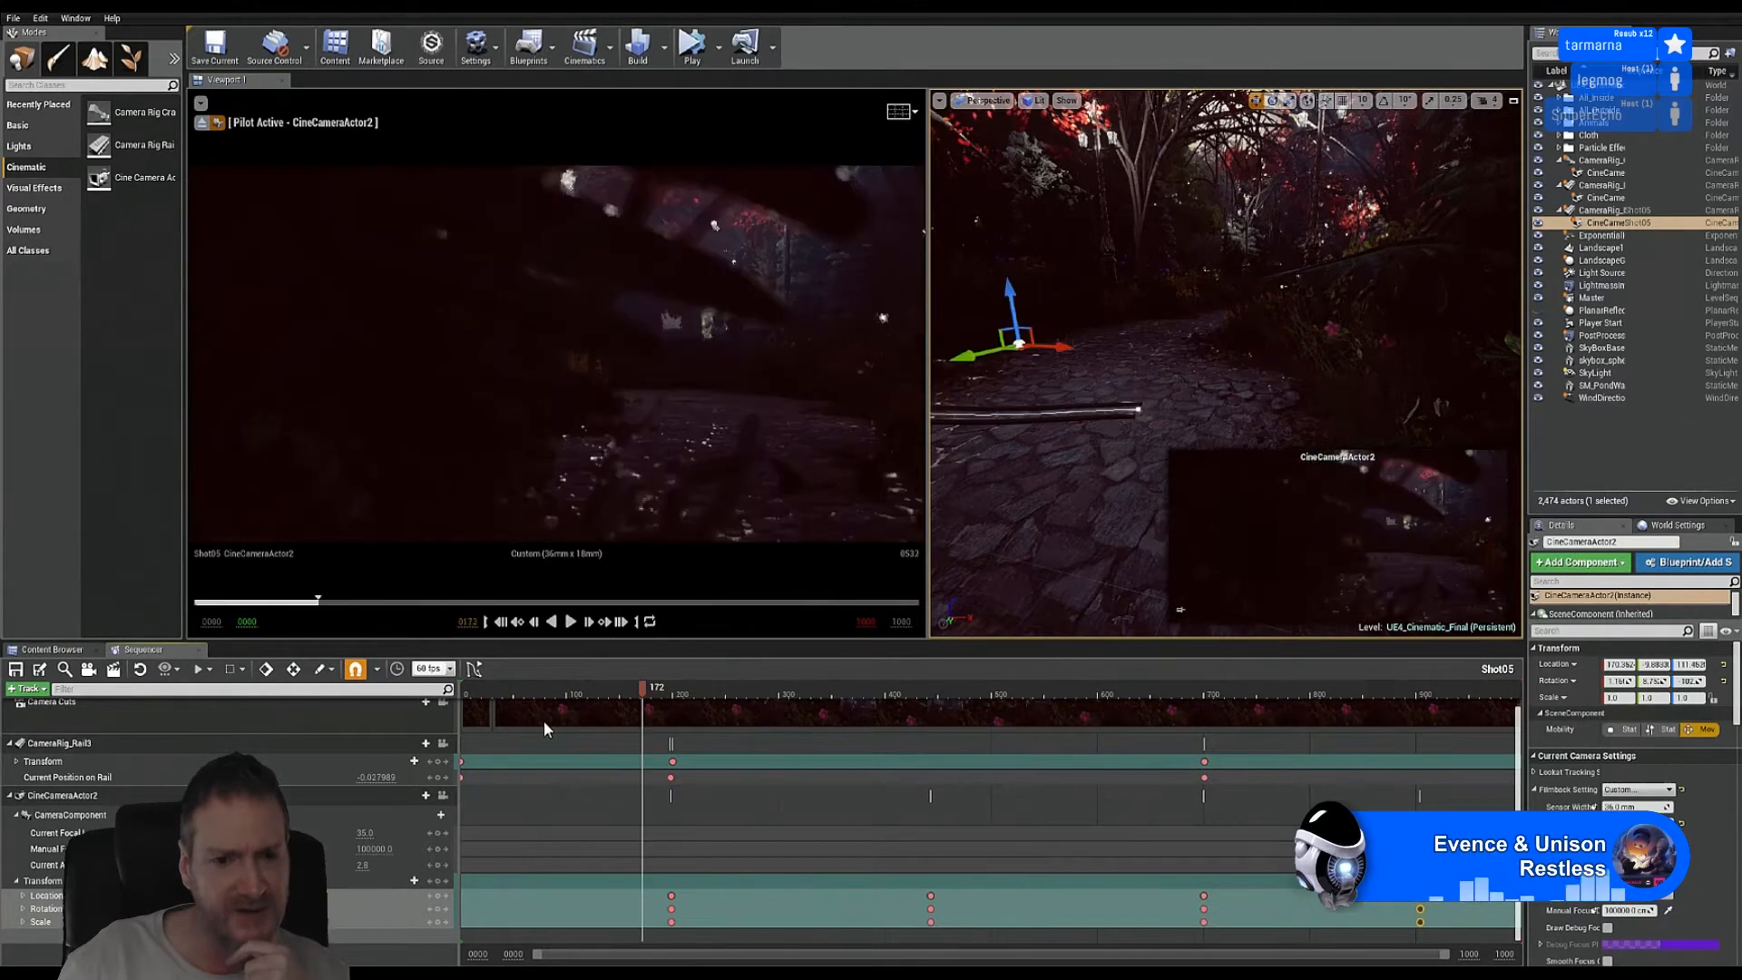
pyautogui.moveTo(749, 736); pyautogui.dragTo(1233, 706)
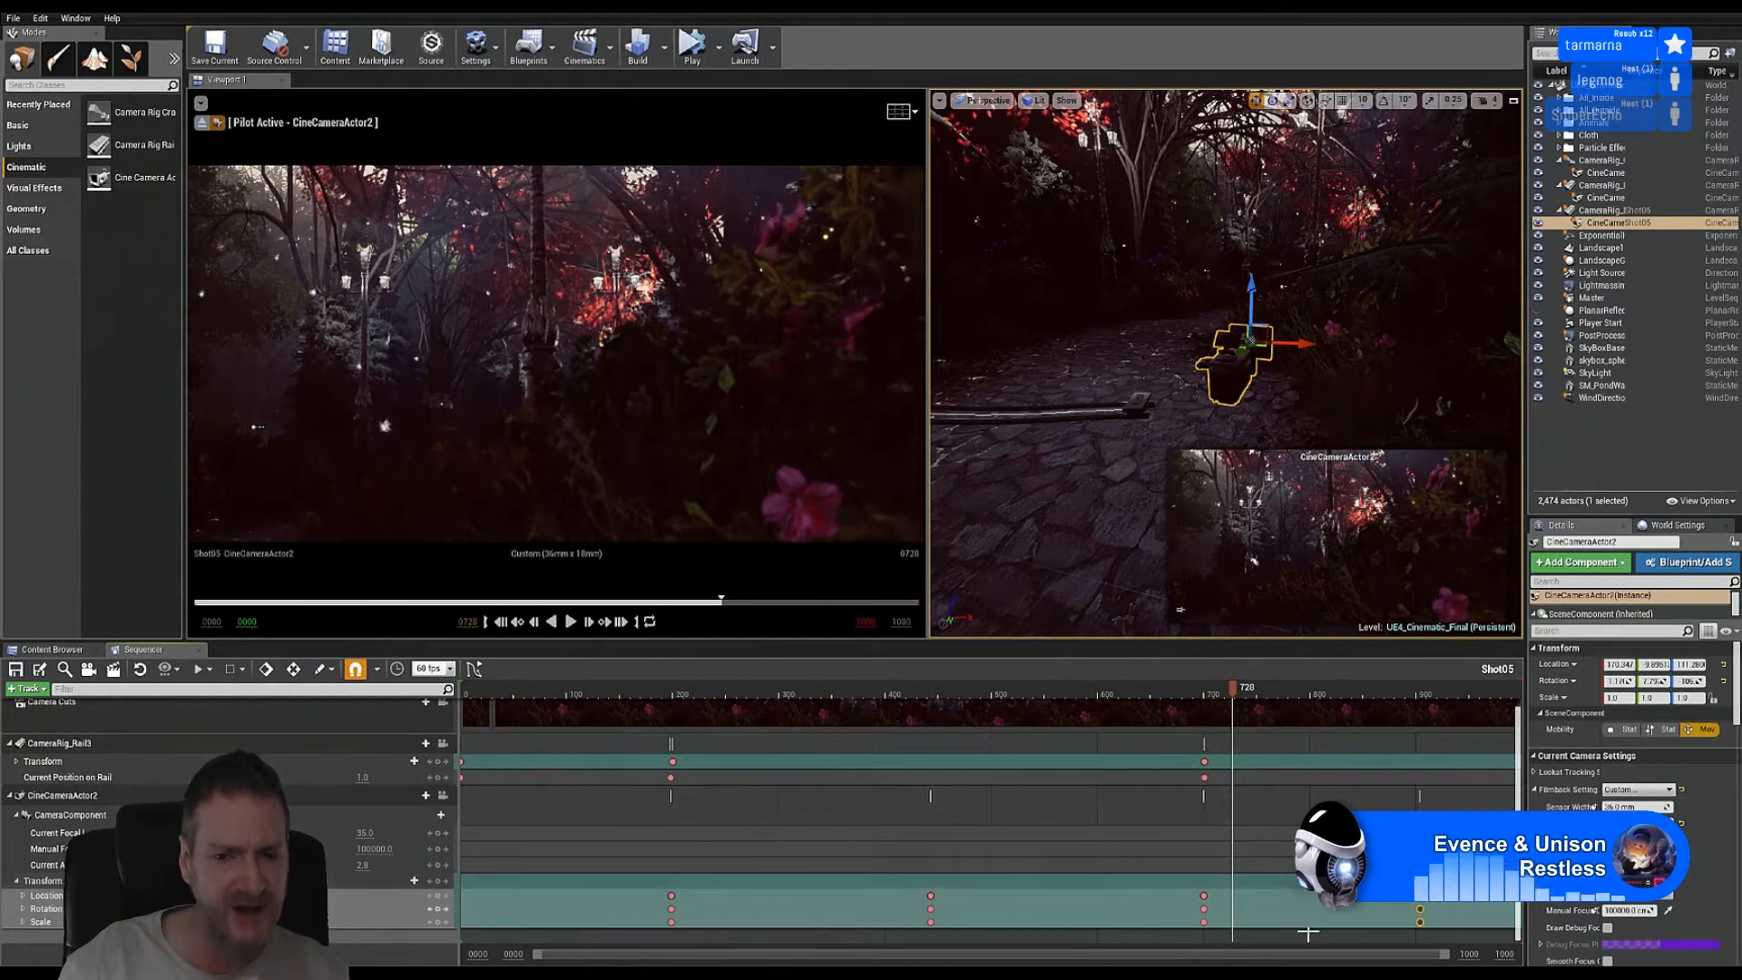
# Step: Save all changes and delete CineCameraActor2's transform keyframes at frame 700
pyautogui.click(1216, 884)
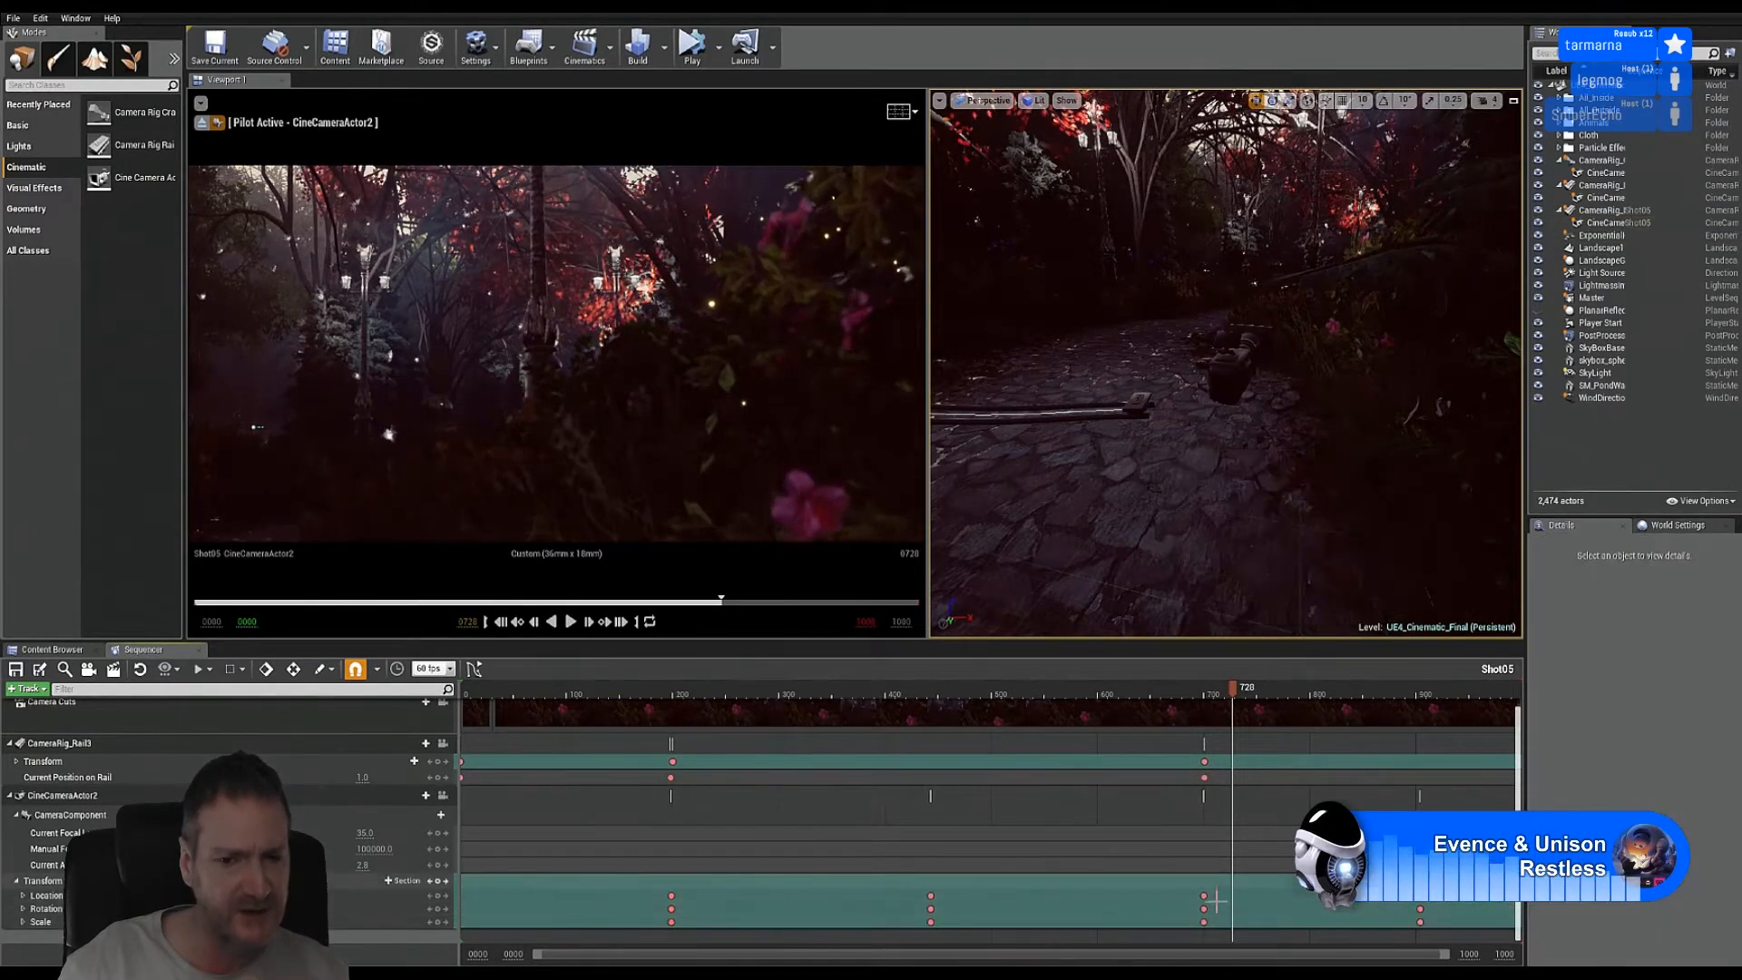
pyautogui.moveTo(1221, 887); pyautogui.dragTo(1194, 945)
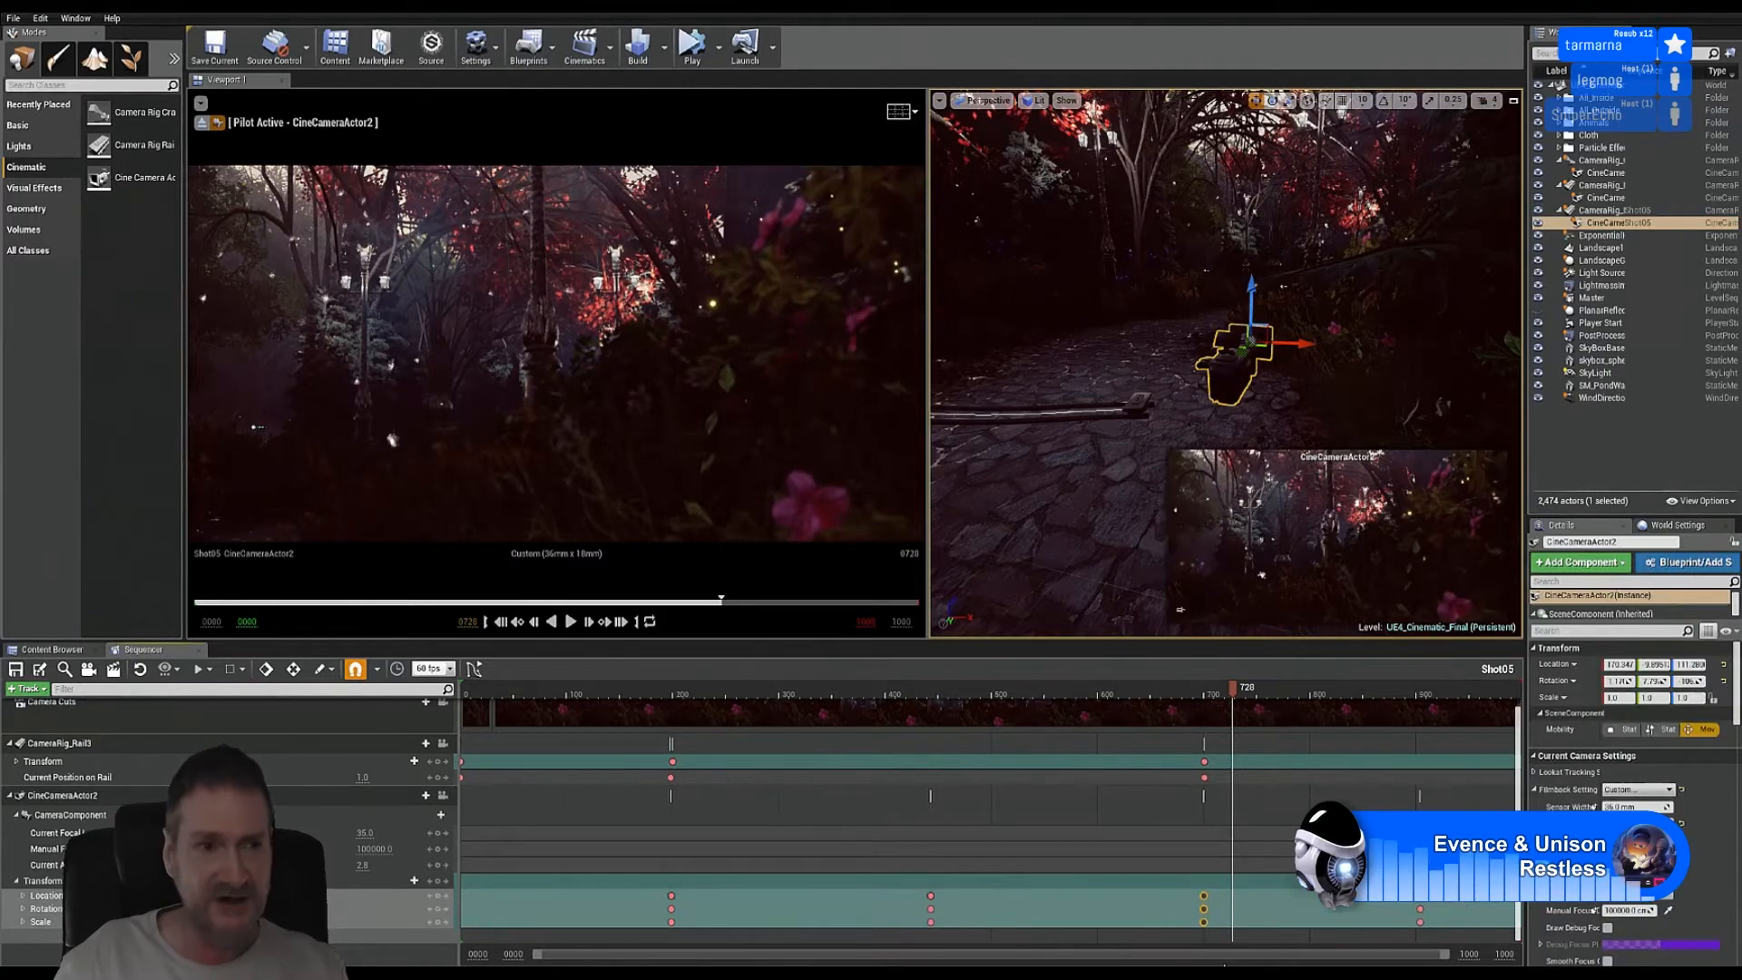
pyautogui.click(13, 19)
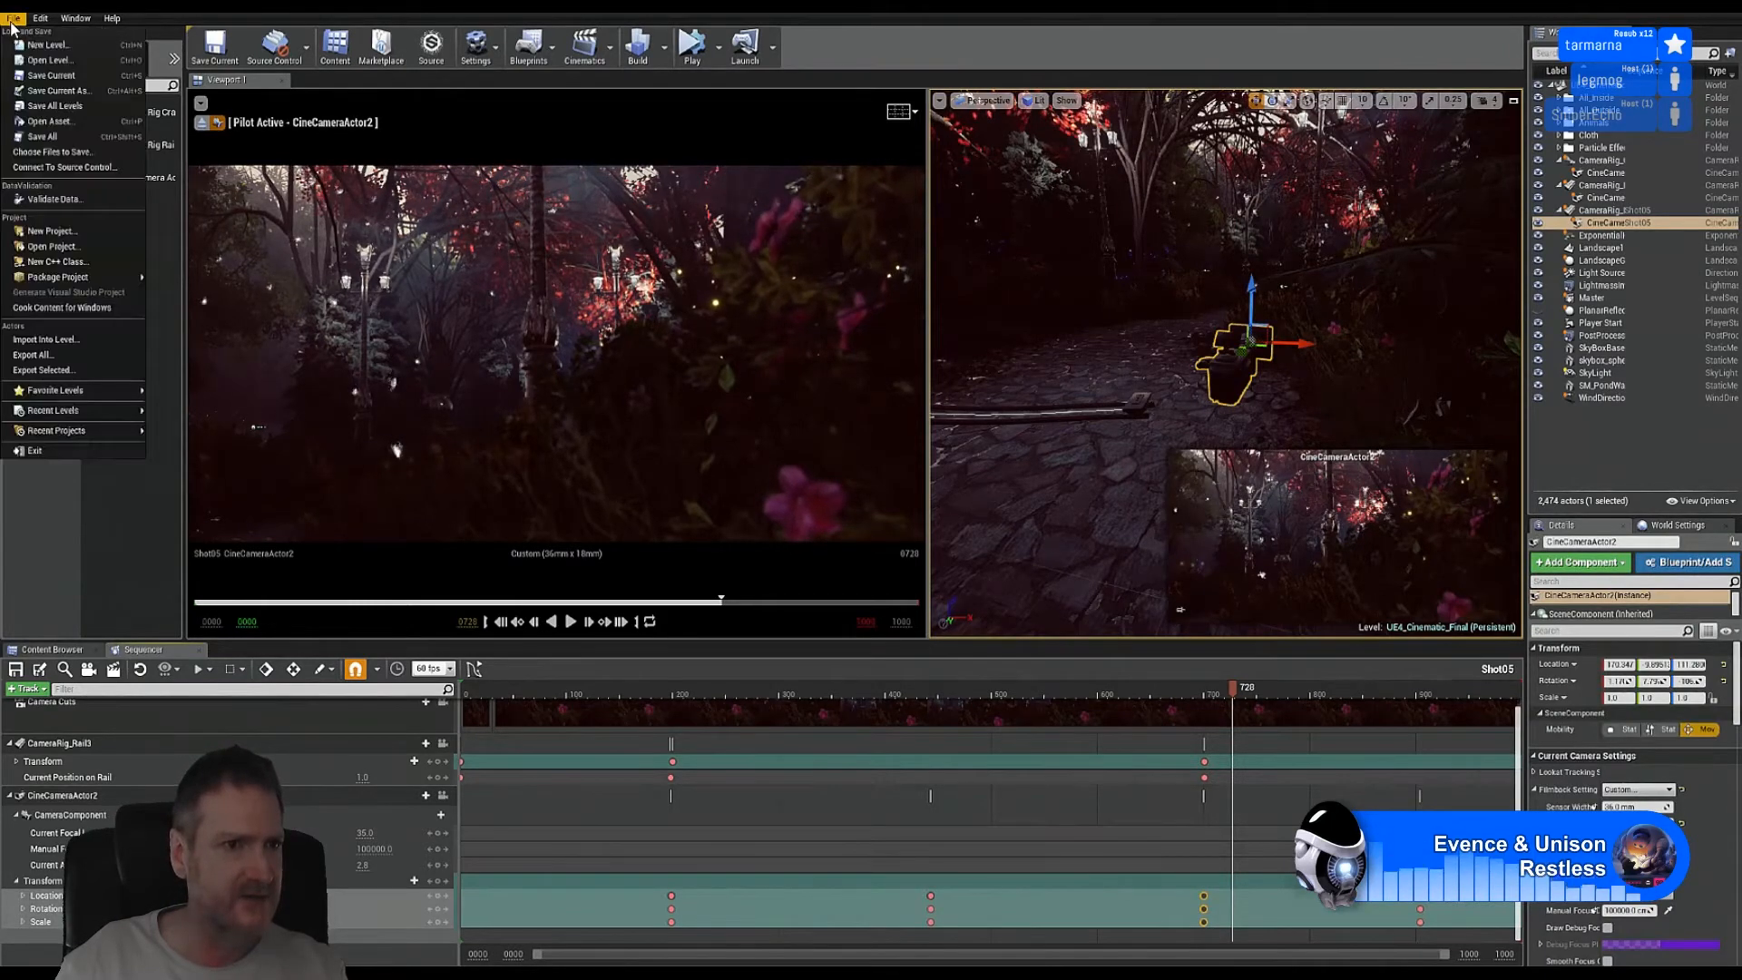
pyautogui.click(63, 128)
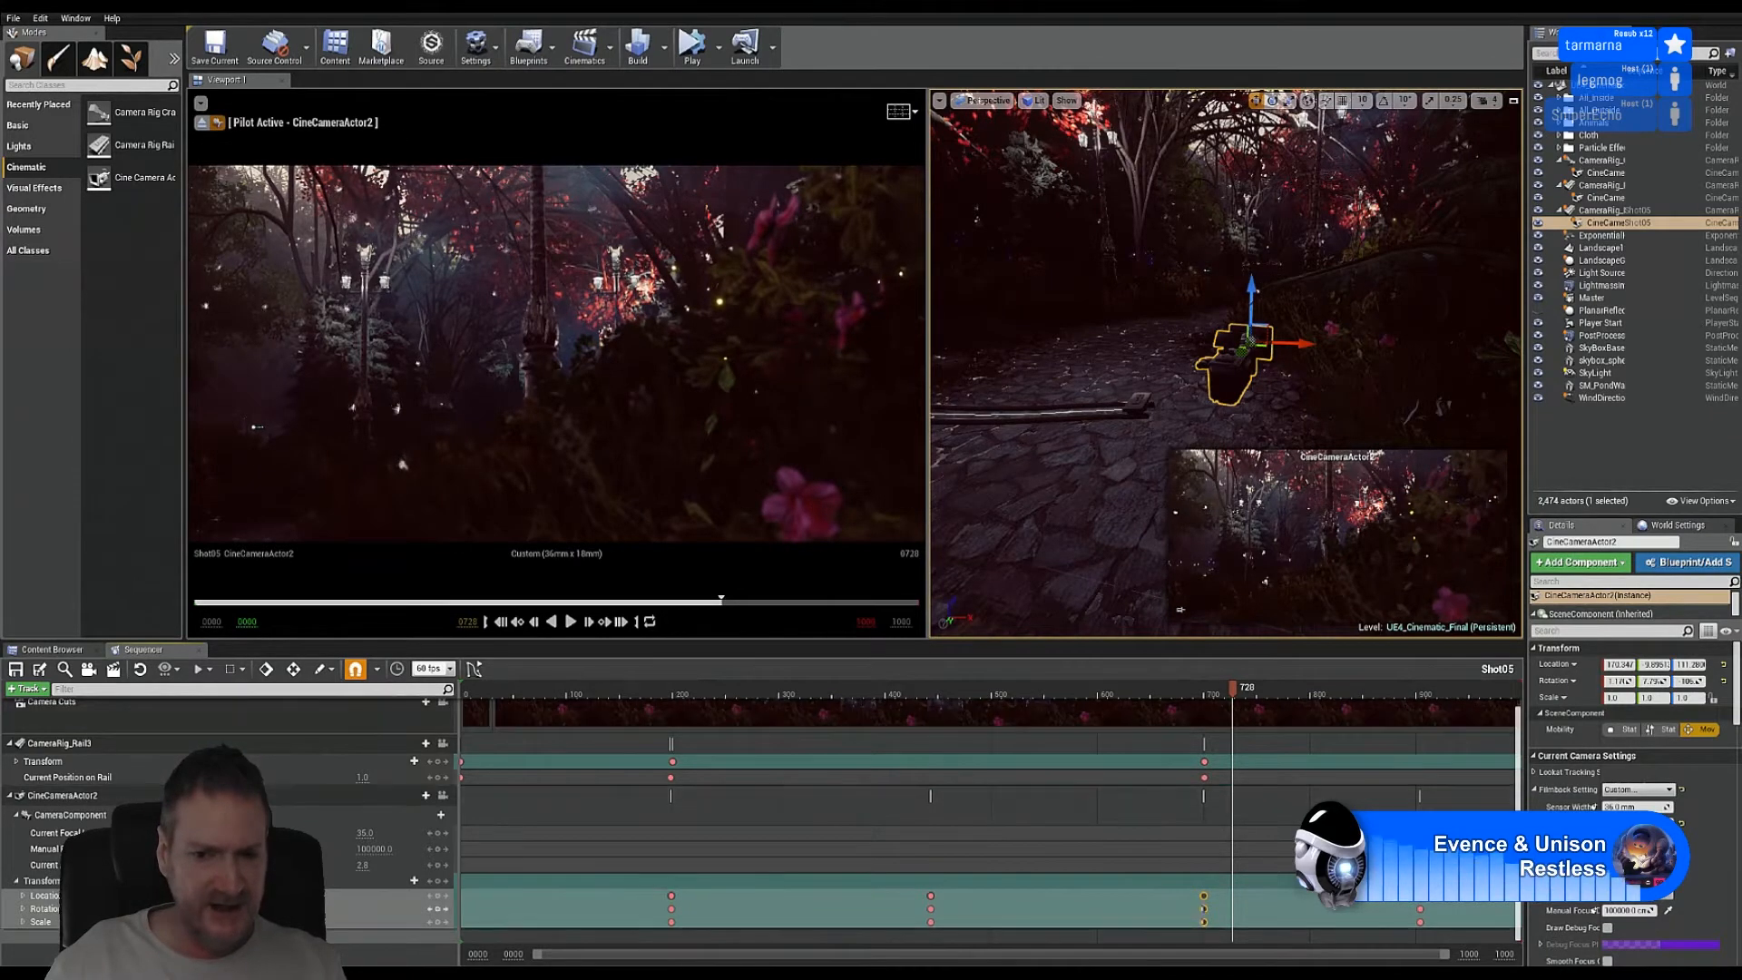
pyautogui.press('Delete')
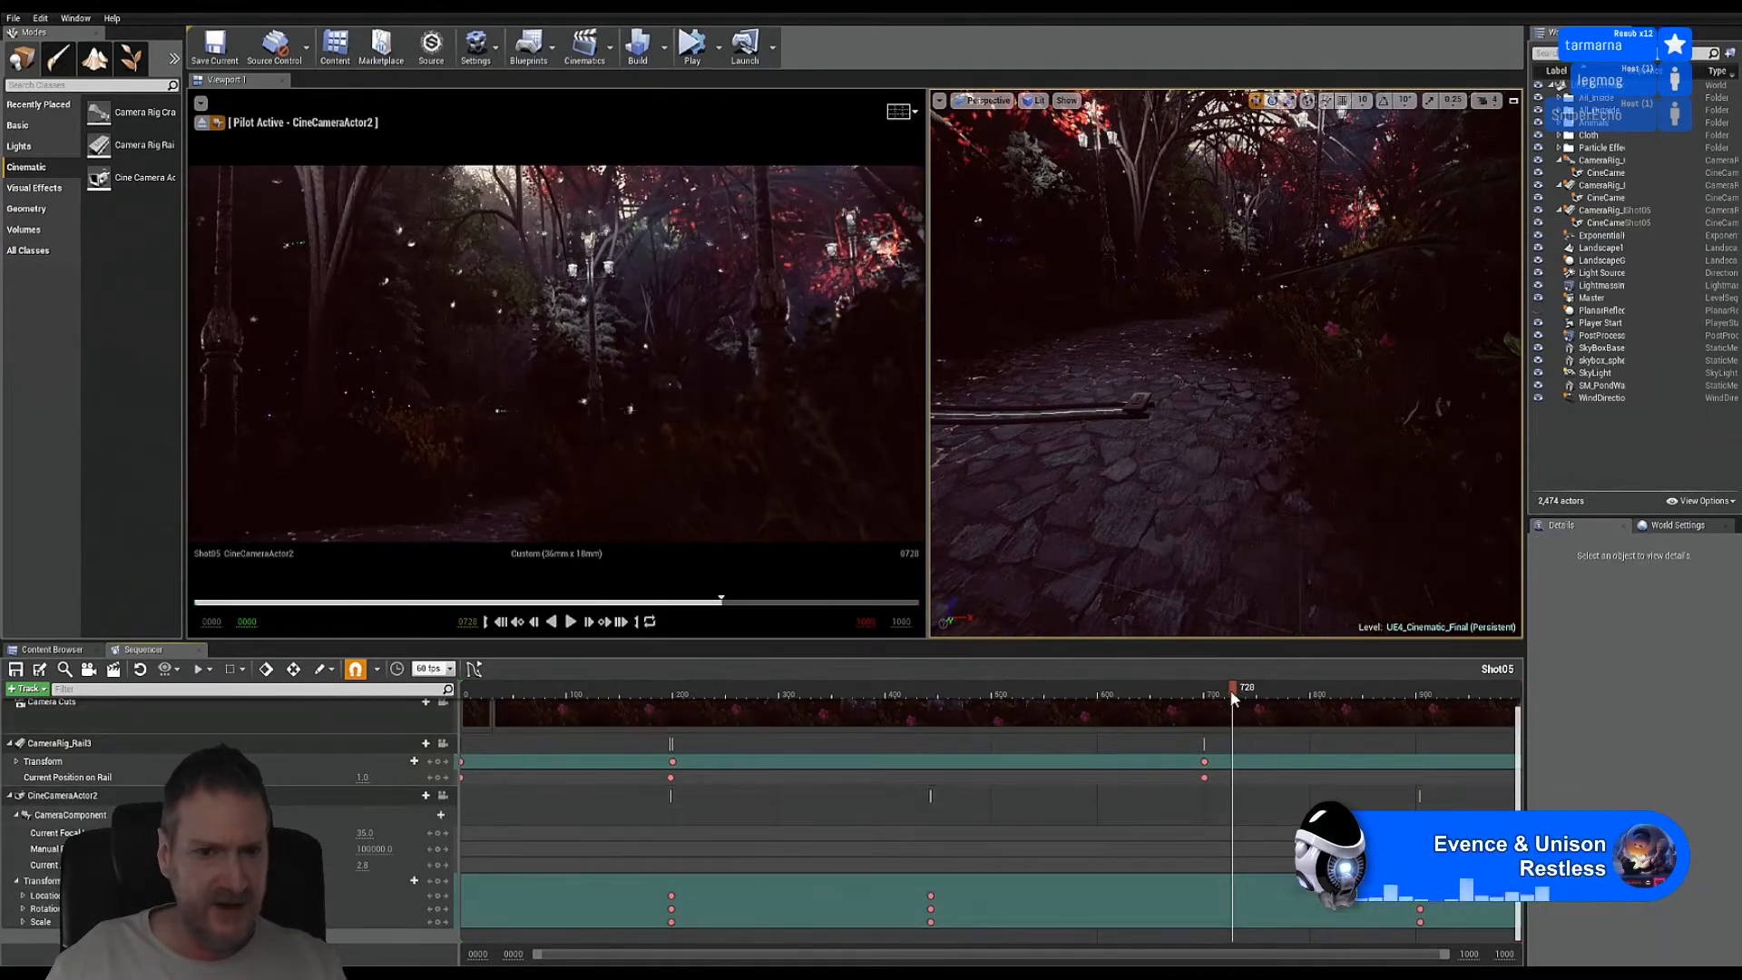
# Step: Scrub through and play back Shot05 to check the camera move, and save all changes
pyautogui.moveTo(1194, 695); pyautogui.dragTo(1016, 724)
pyautogui.moveTo(1060, 715); pyautogui.dragTo(1457, 699)
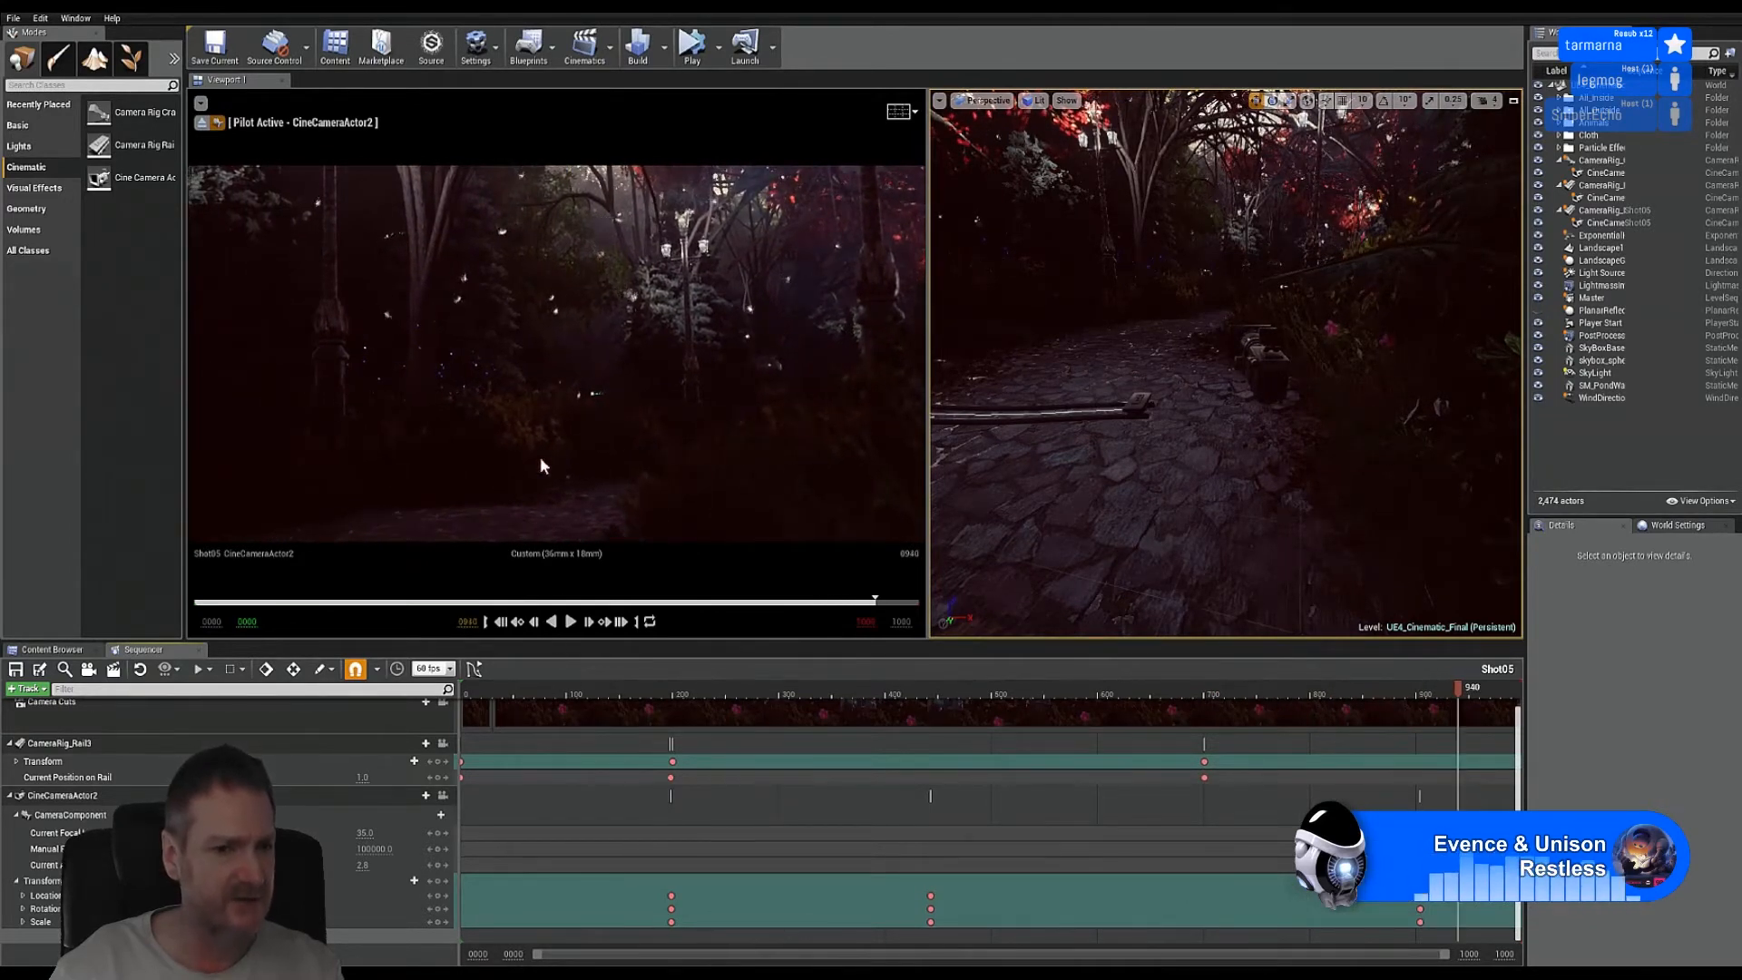
pyautogui.click(568, 622)
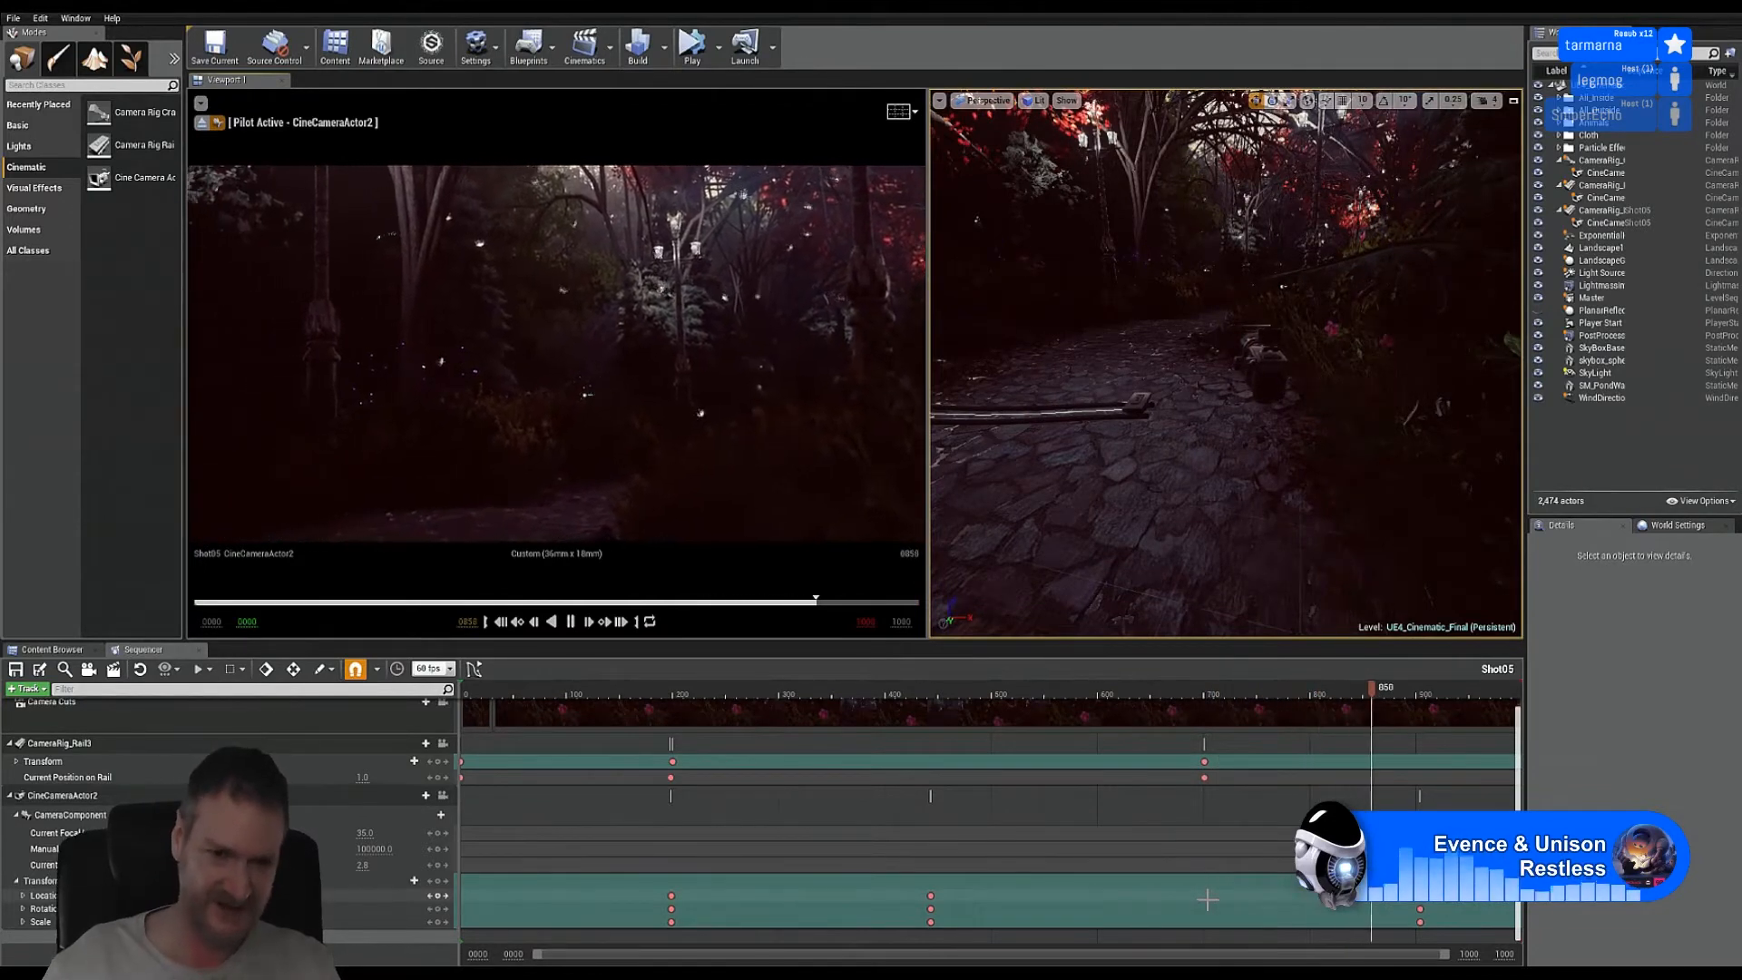
pyautogui.click(571, 622)
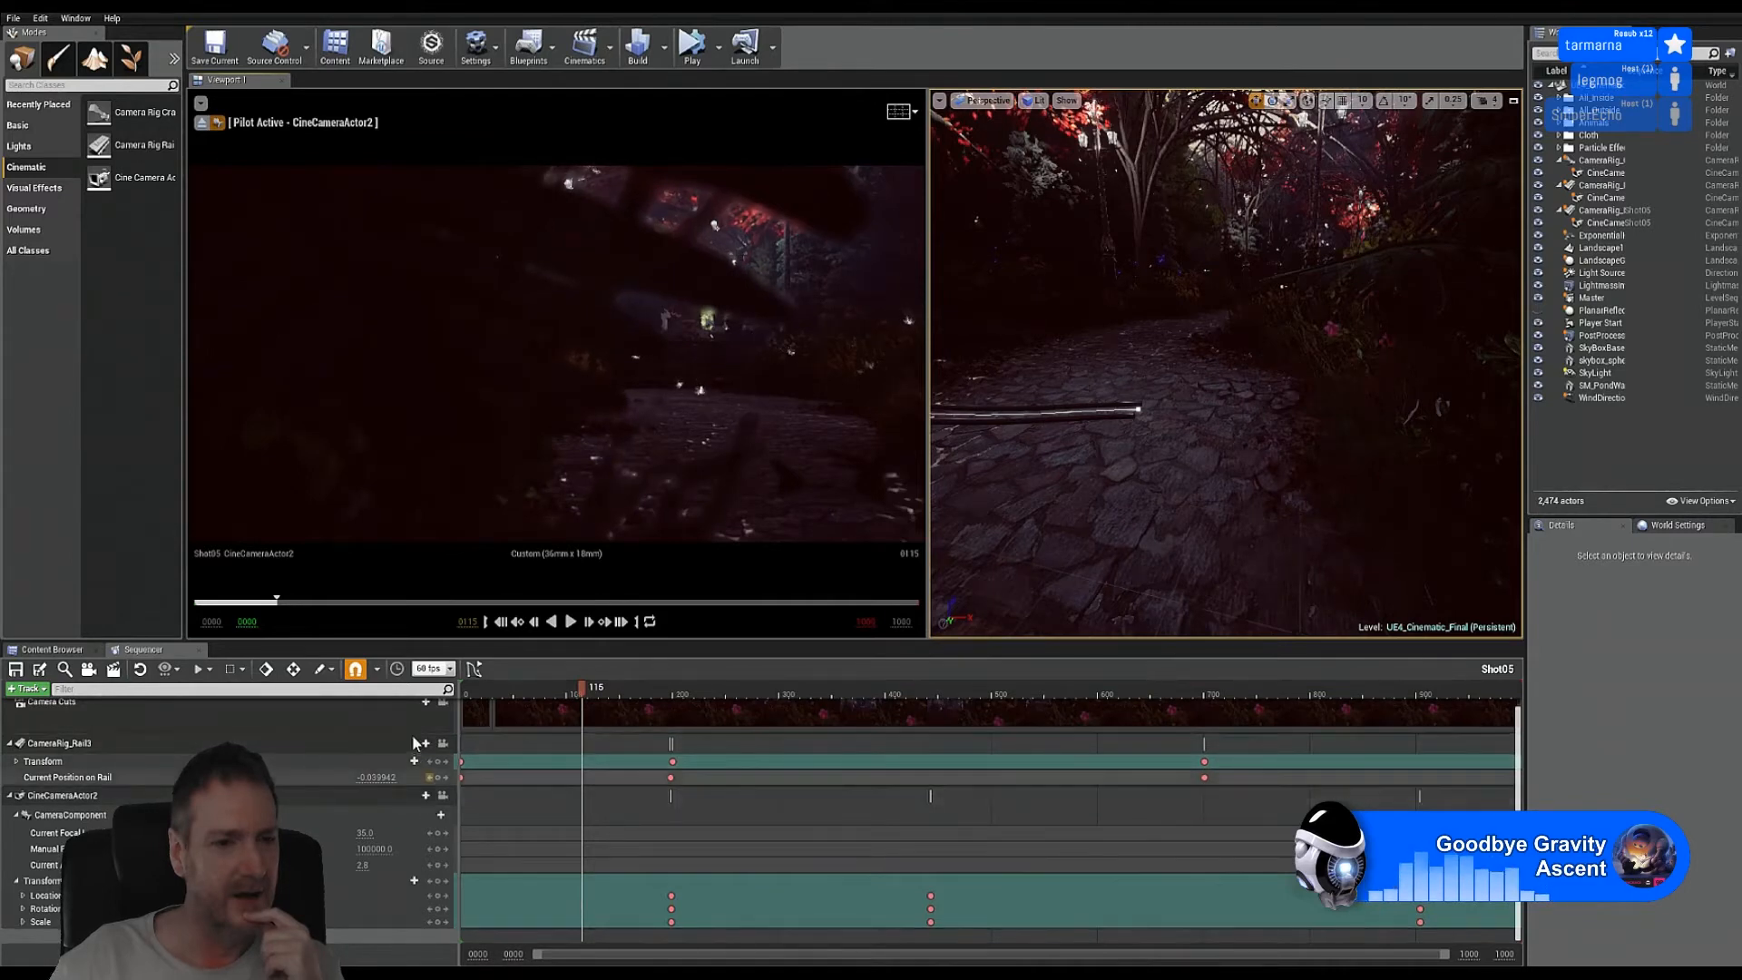
pyautogui.scroll(1, 372, 776)
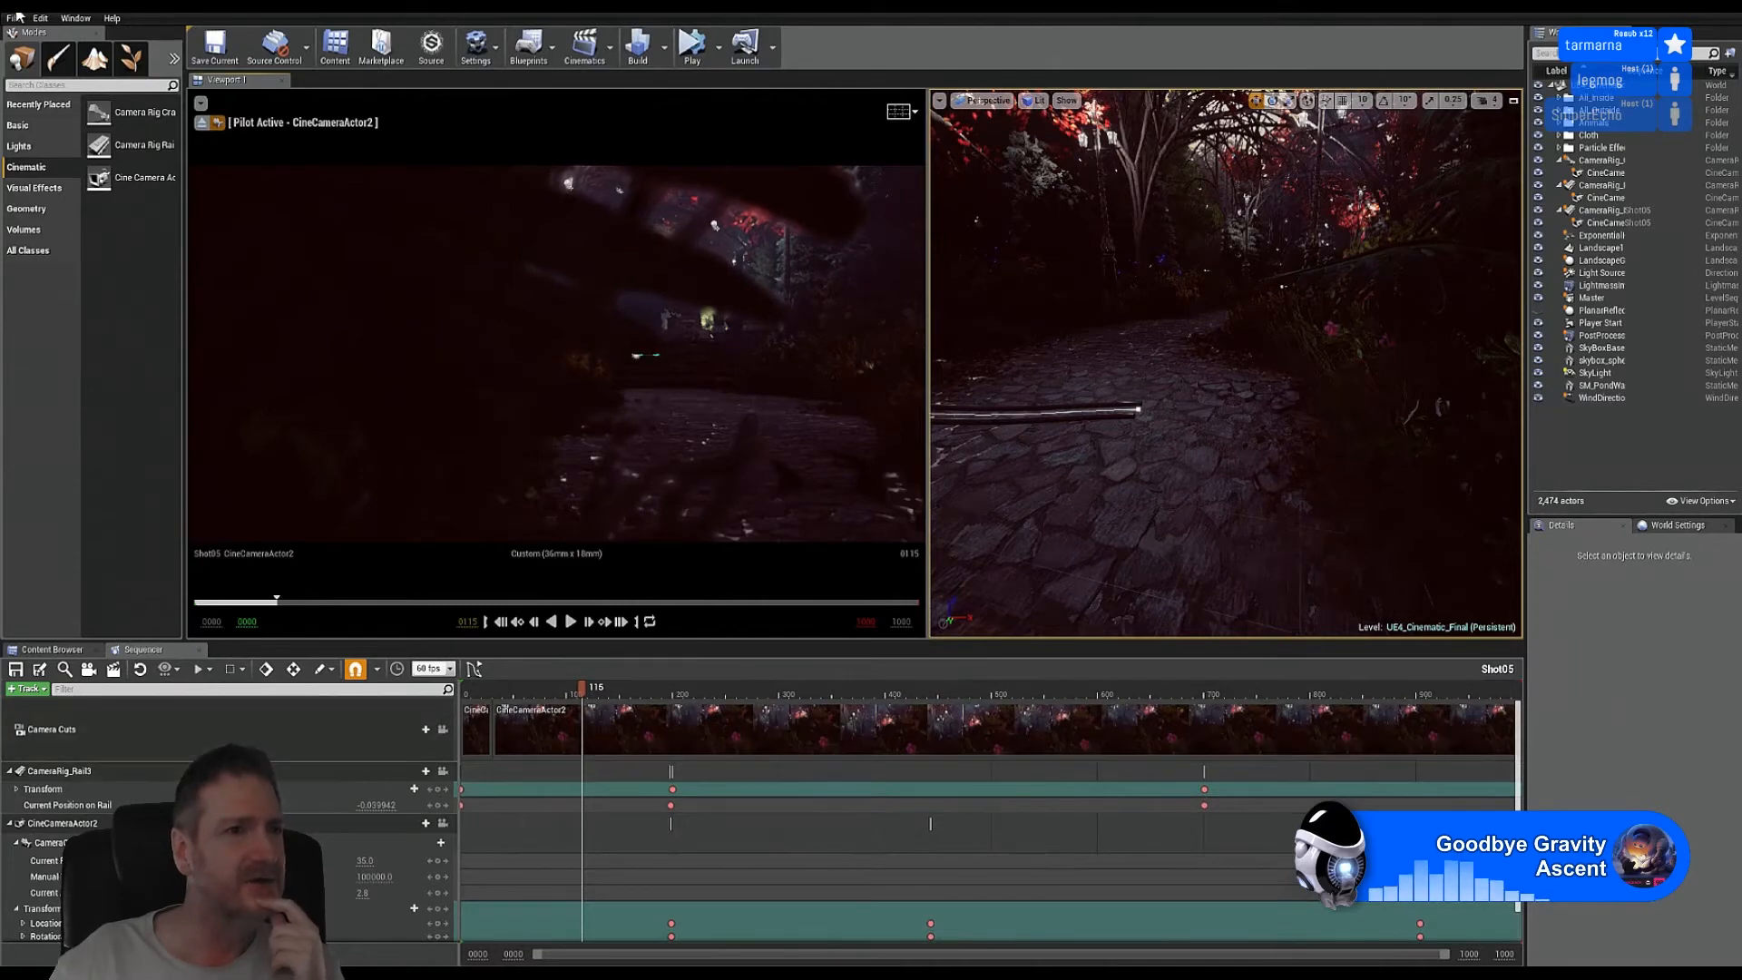
pyautogui.click(14, 18)
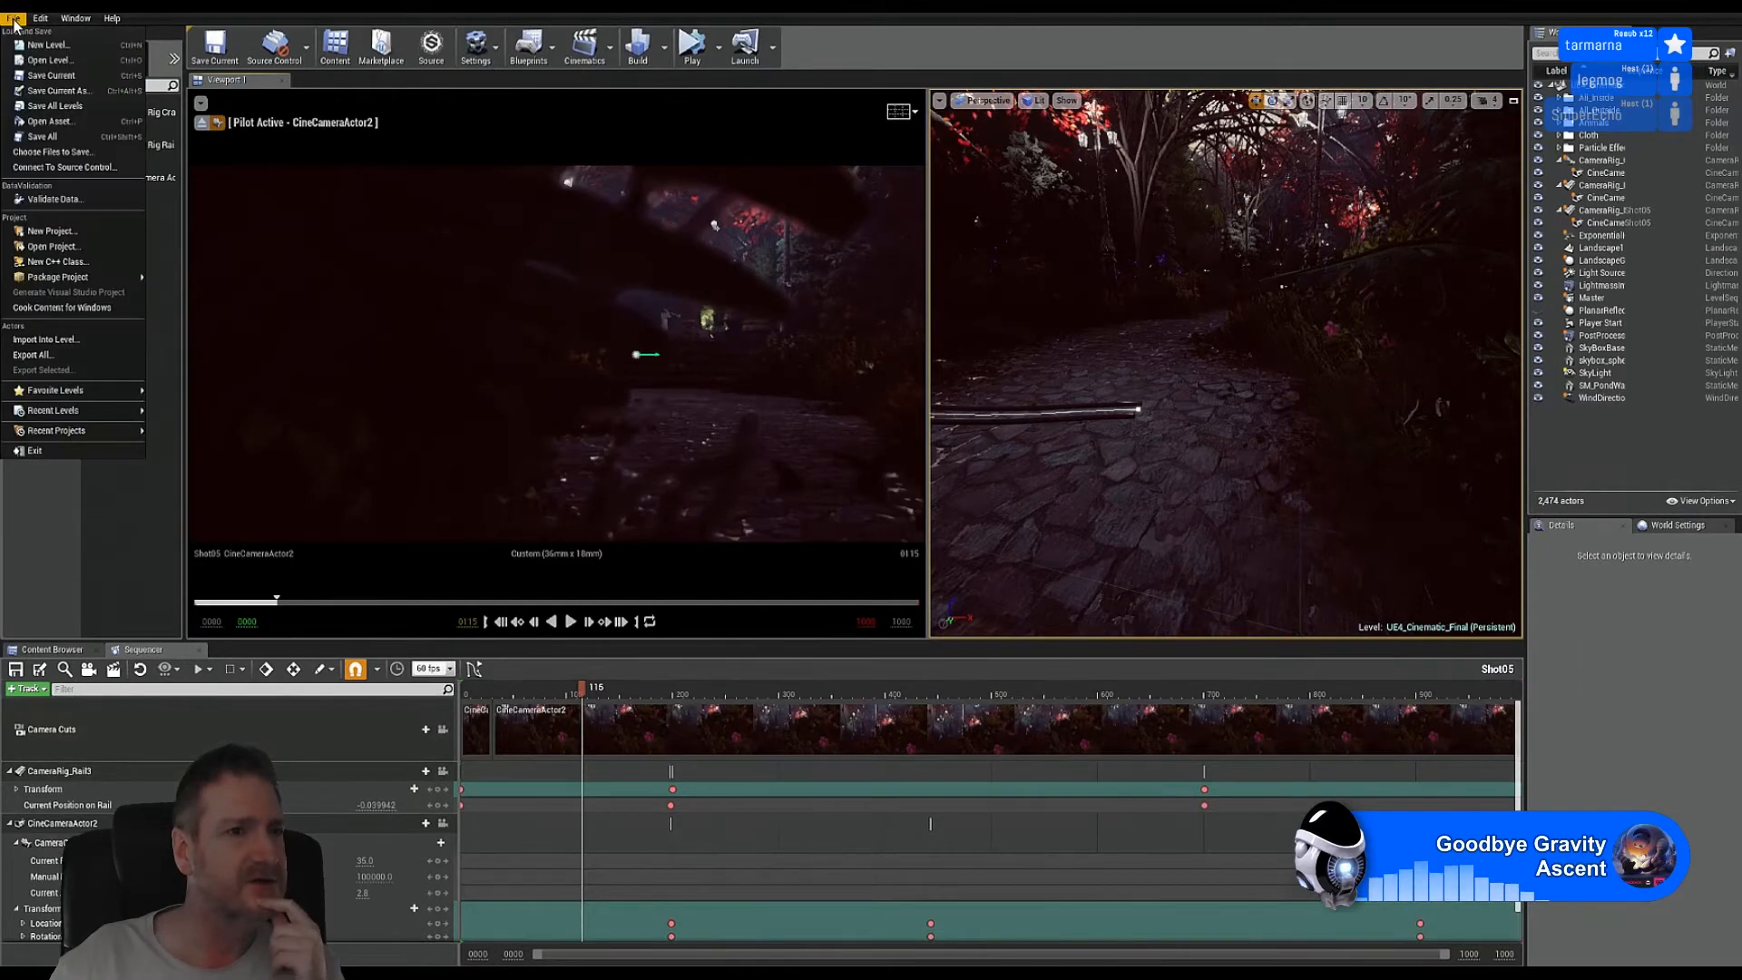
pyautogui.click(56, 136)
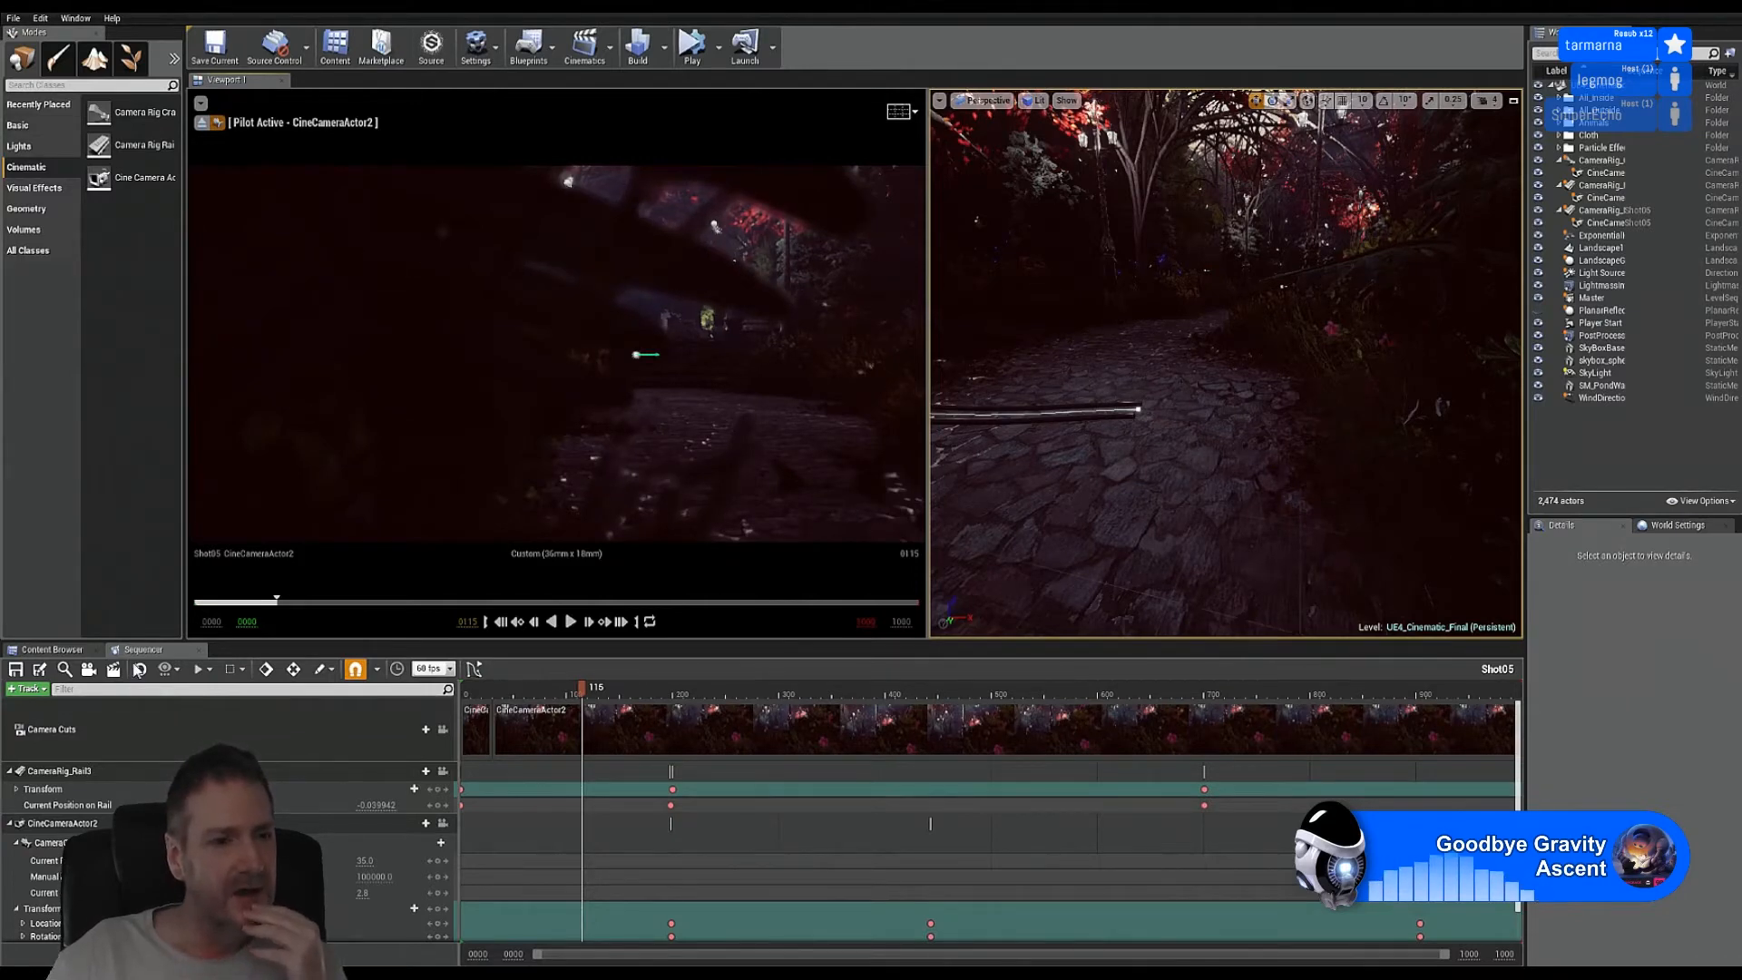
# Step: Duplicate the Empty_Shot sequence in the Cinematics folder and name the copy Shot06
pyautogui.click(52, 650)
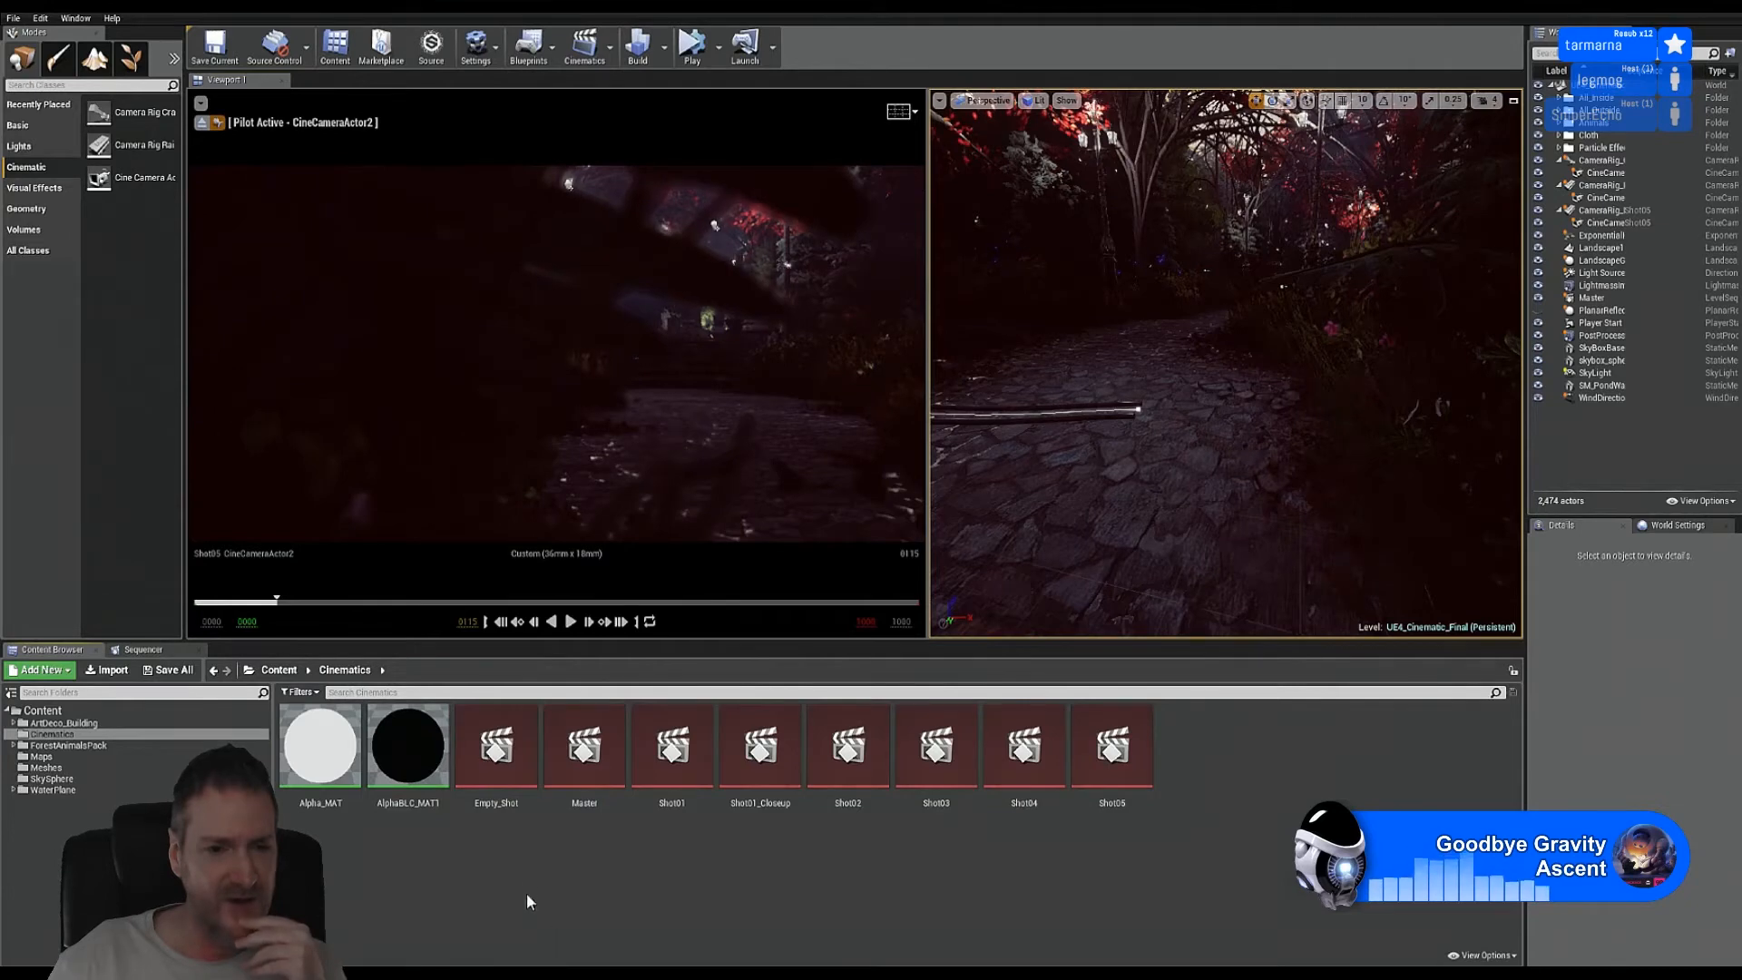
pyautogui.click(487, 745)
pyautogui.rightClick(487, 746)
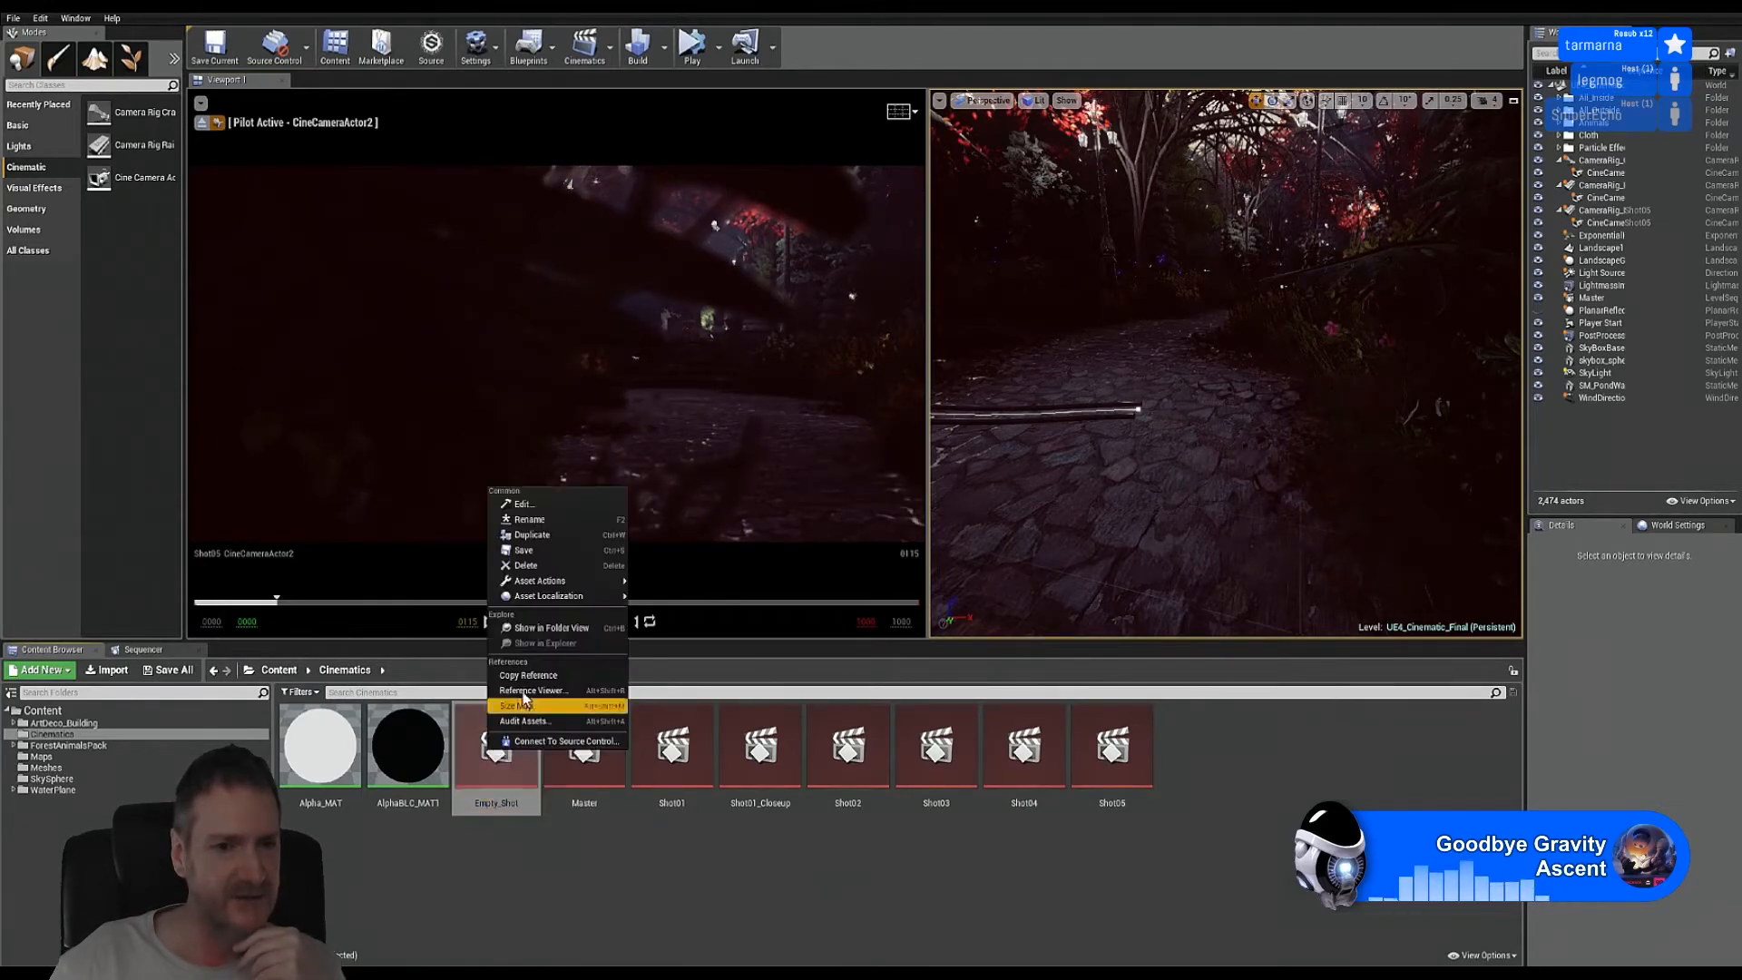
pyautogui.click(535, 537)
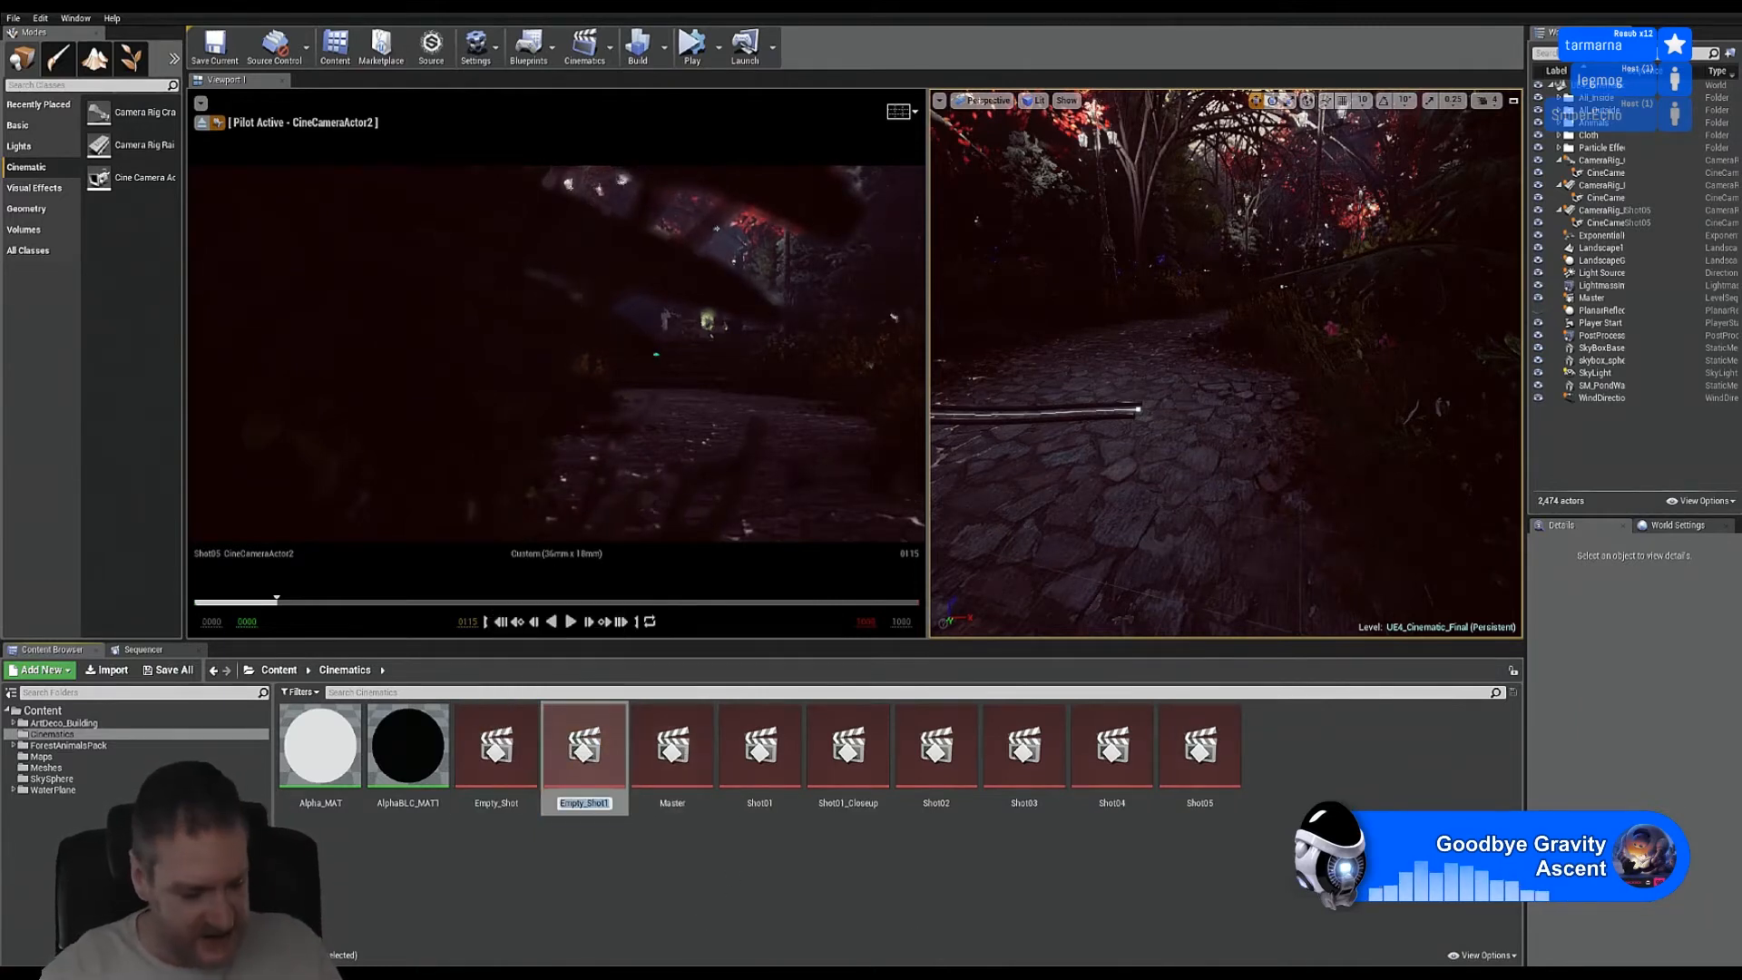
pyautogui.write('Sho')
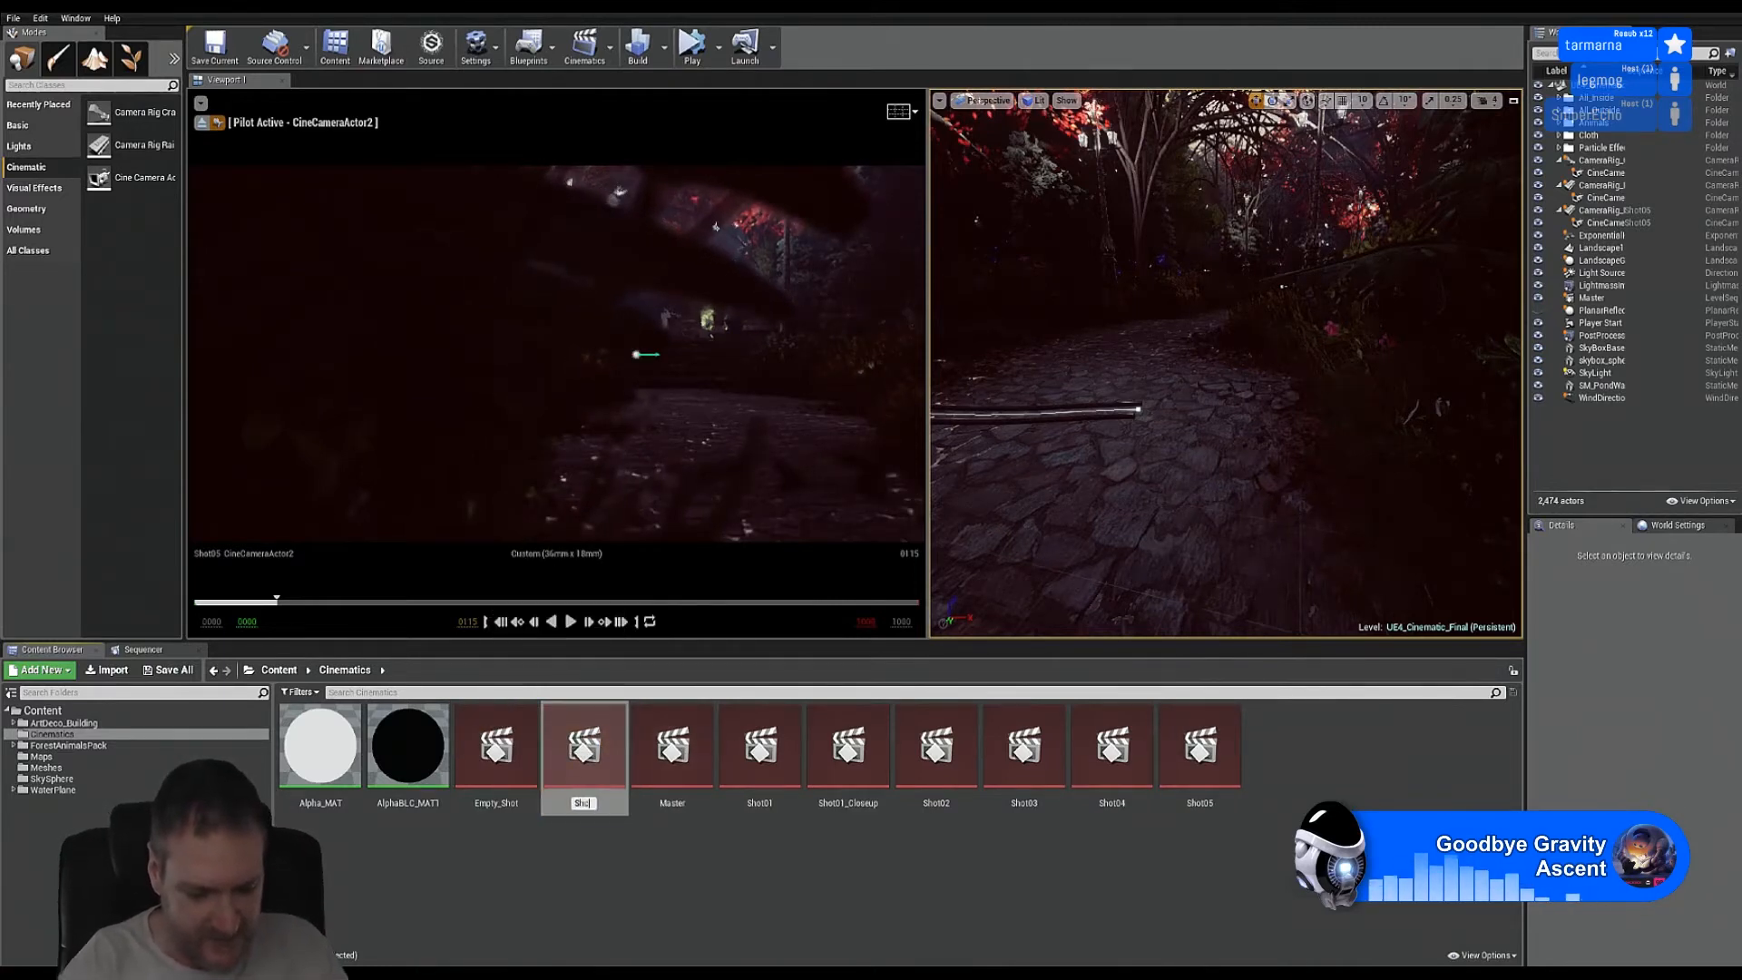
pyautogui.write('t06')
pyautogui.press('Return')
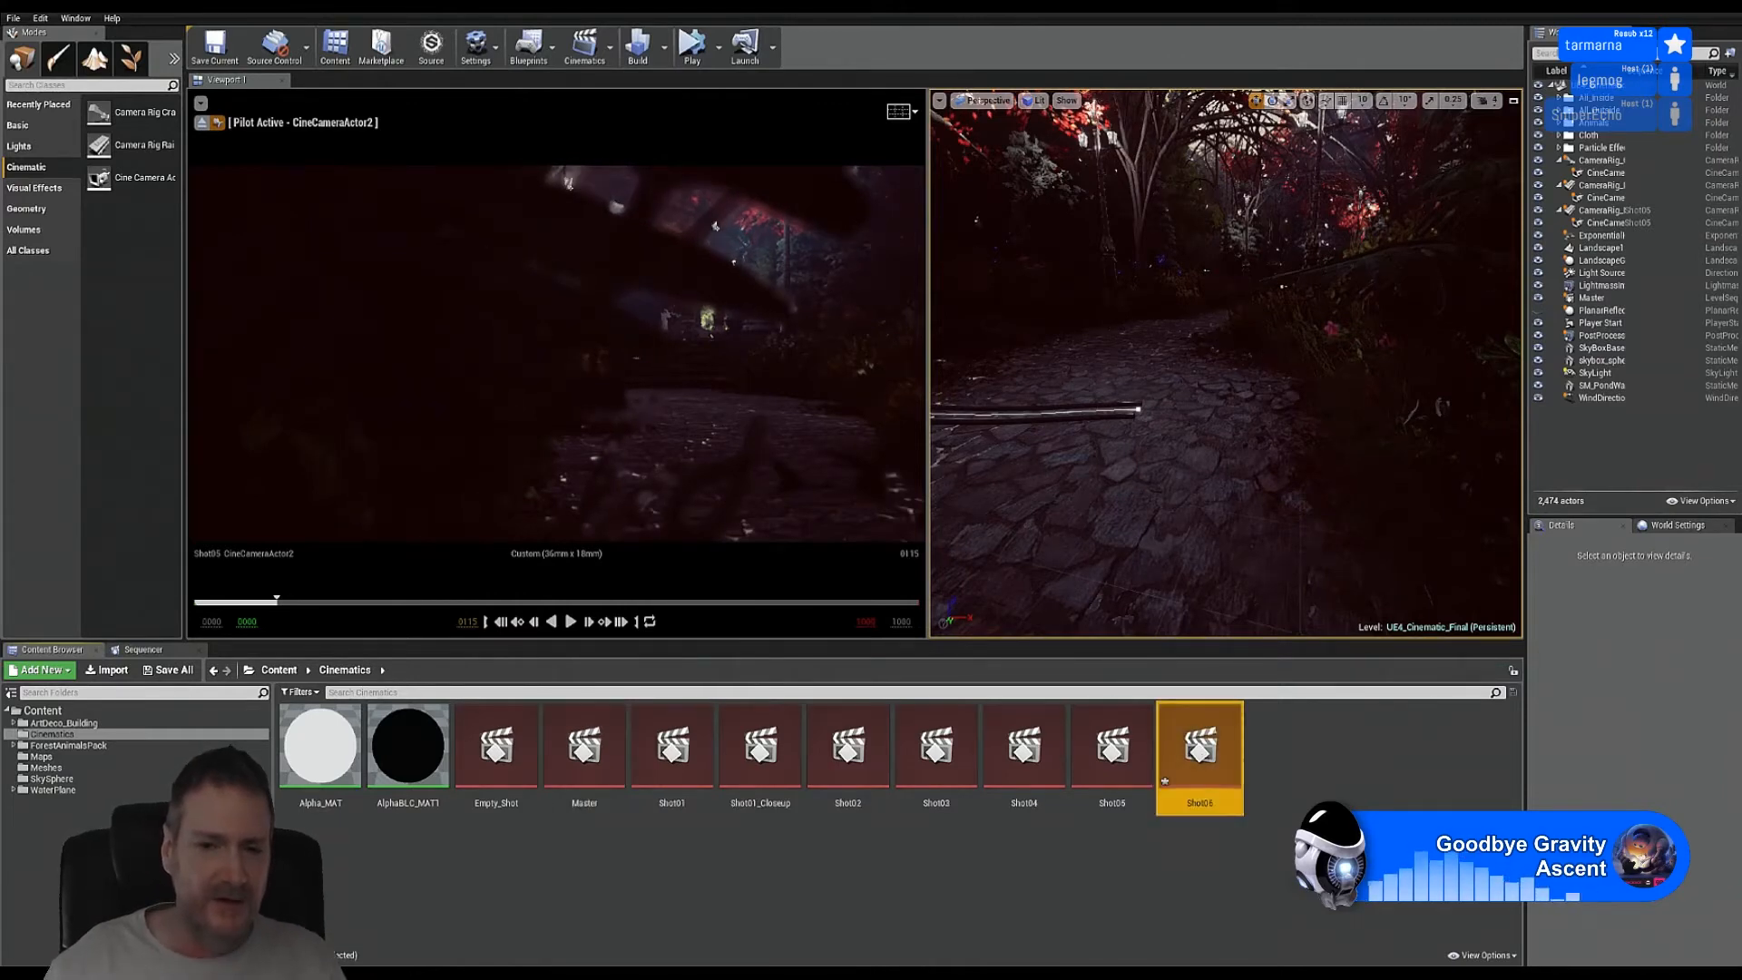
# Step: Open the Shot06 sequence and place a new Camera Rig Rail beside the tree next to the stone path
pyautogui.doubleClick(1200, 760)
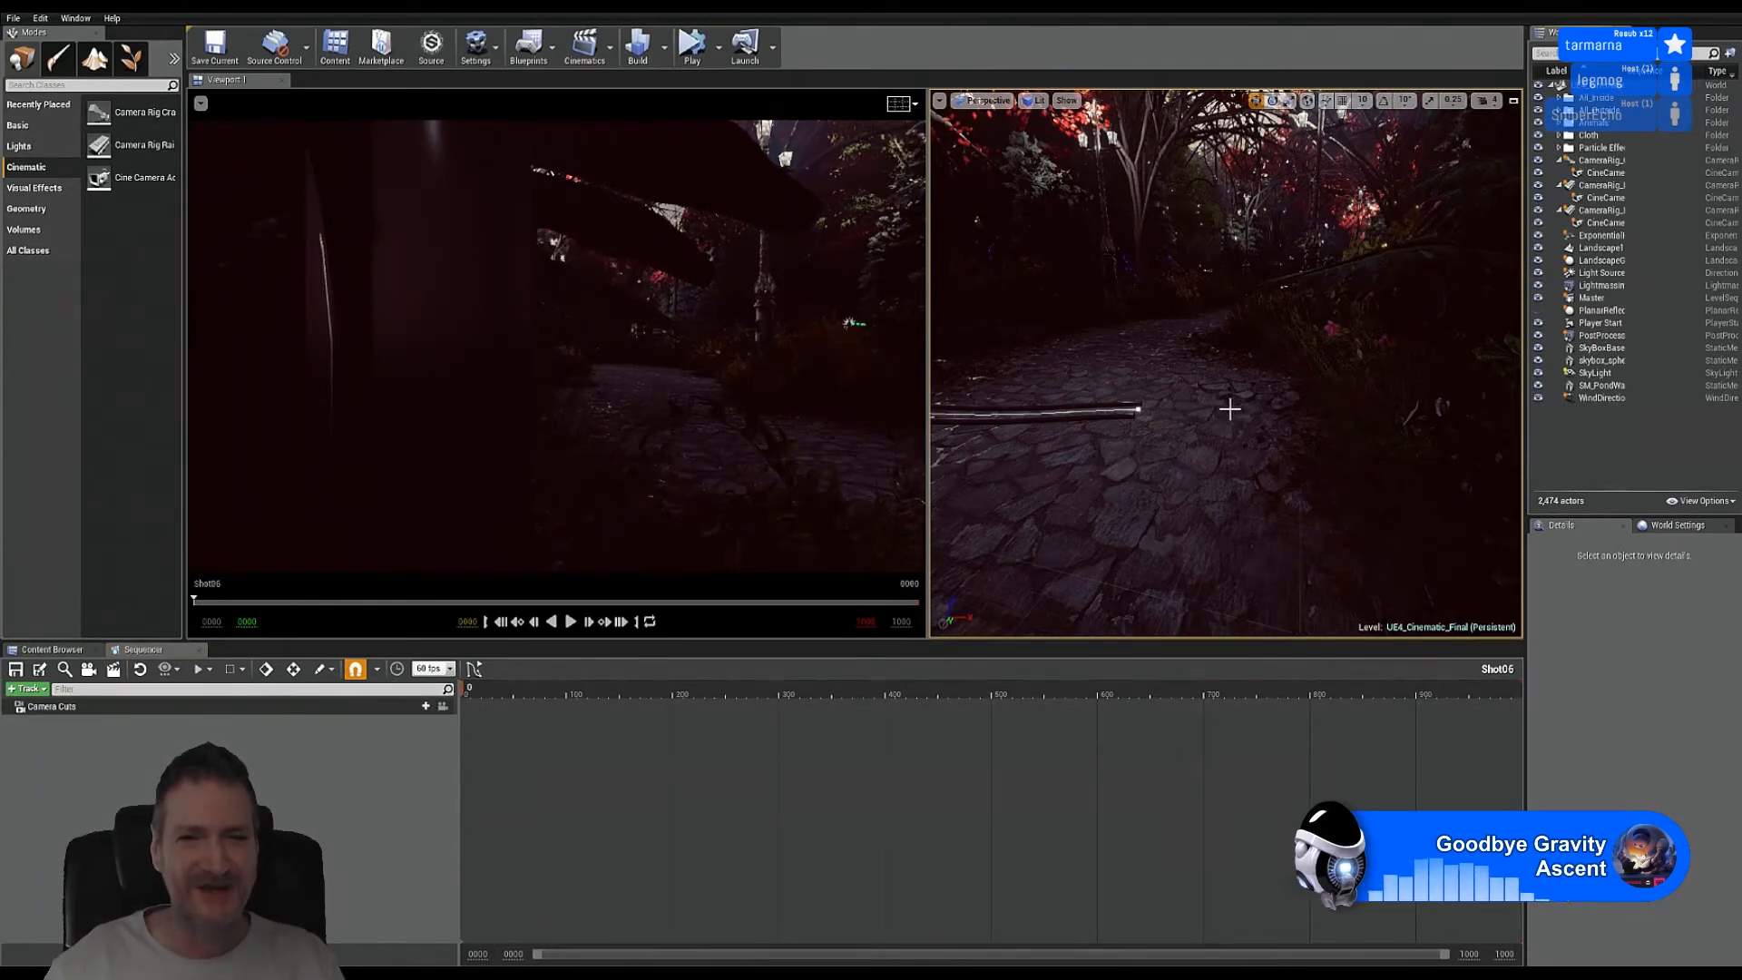
pyautogui.moveTo(1225, 363); pyautogui.dragTo(1071, 347, button='right')
pyautogui.press('w')
pyautogui.press('w')
pyautogui.press('w')
pyautogui.moveTo(1236, 435); pyautogui.dragTo(1236, 435, button='right')
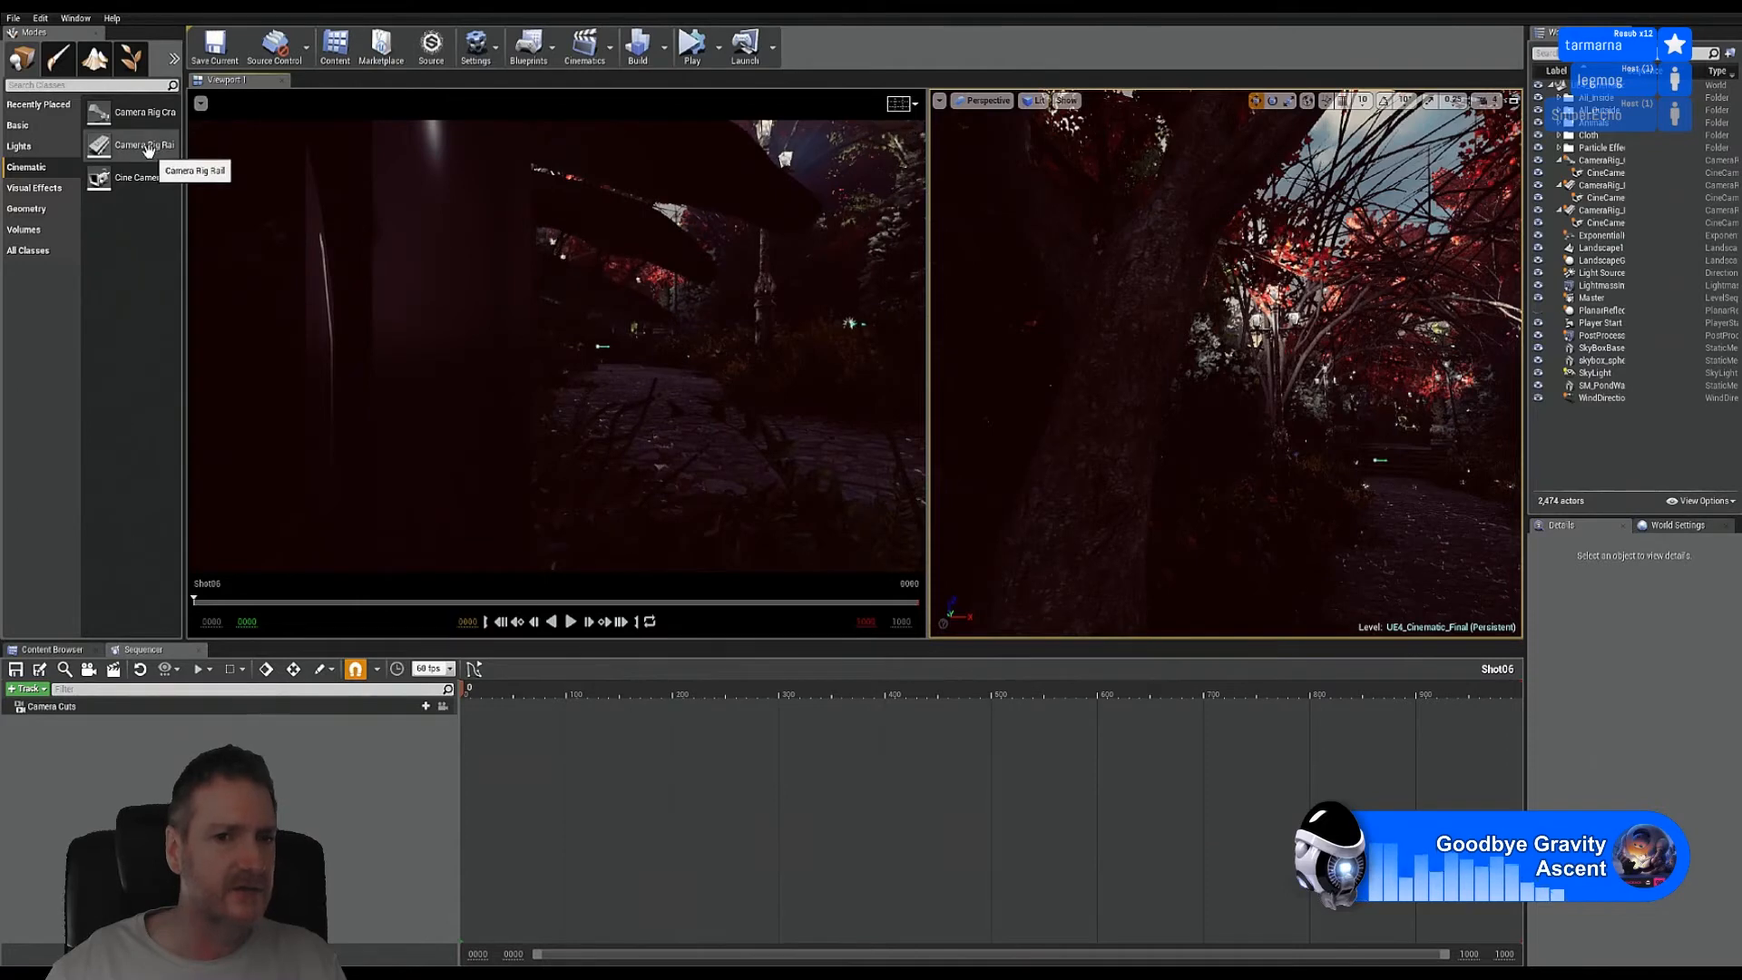
pyautogui.moveTo(145, 147); pyautogui.dragTo(1098, 563)
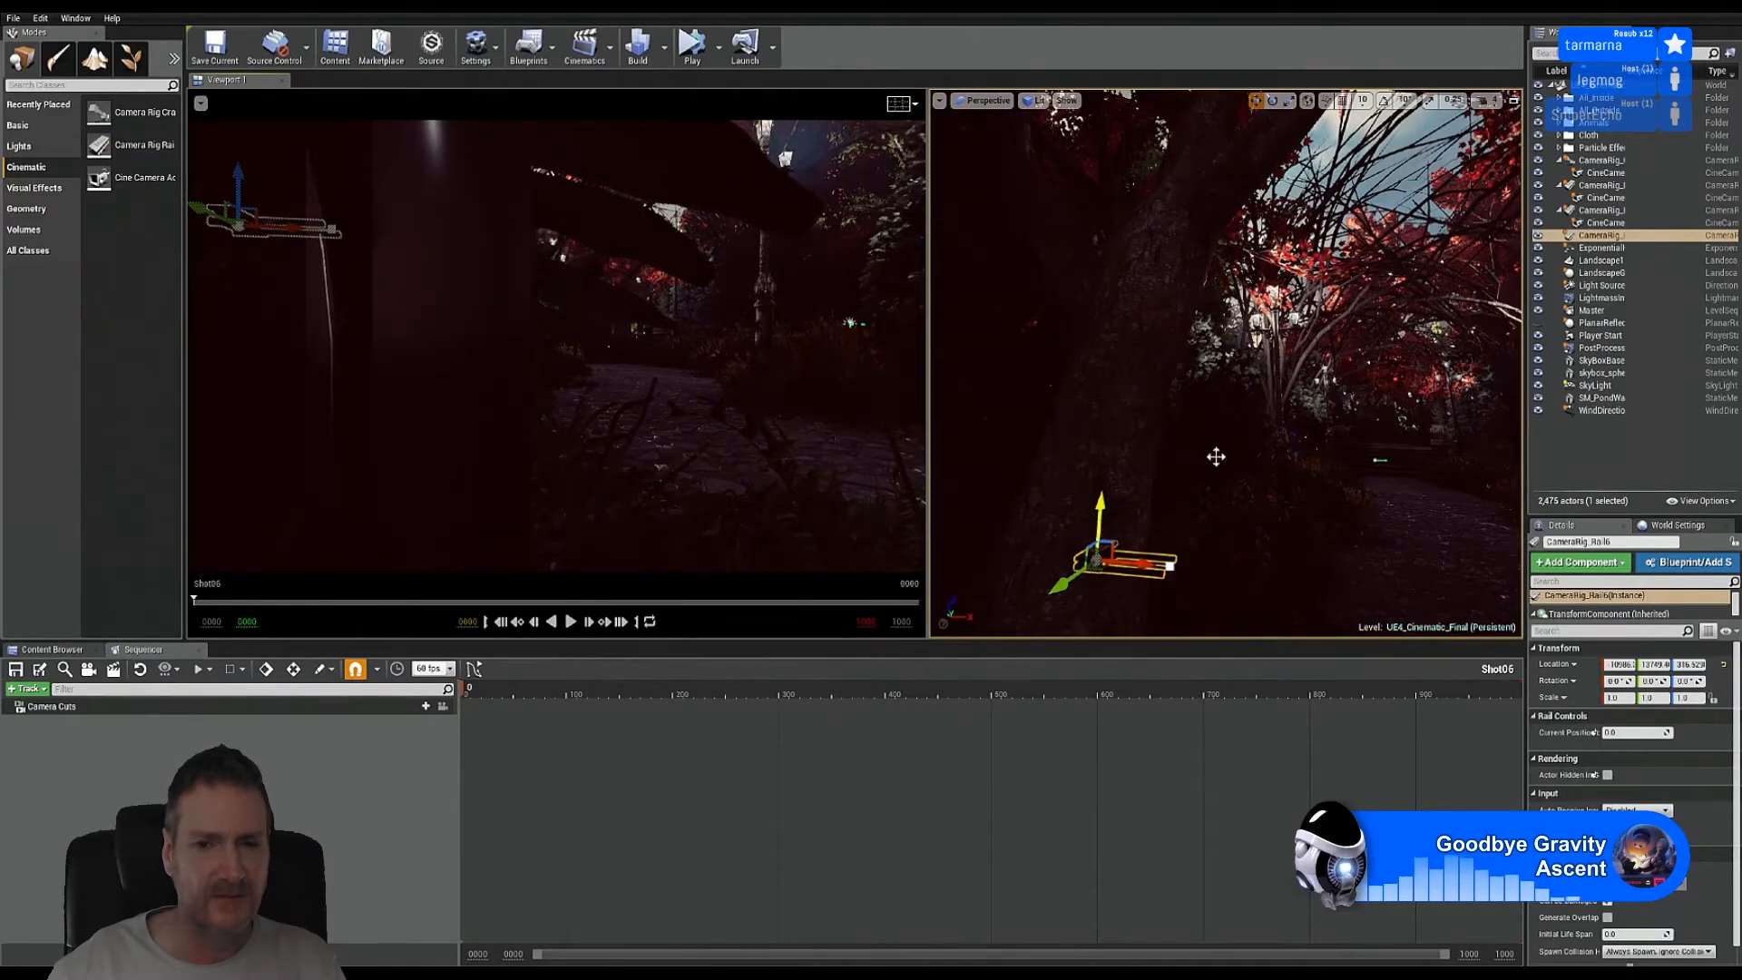
# Step: Move the new camera rail along its Y axis, away from the tree trunk
pyautogui.moveTo(1135, 472); pyautogui.dragTo(1036, 581, button='right')
pyautogui.moveTo(1161, 508); pyautogui.dragTo(1196, 480, button='right')
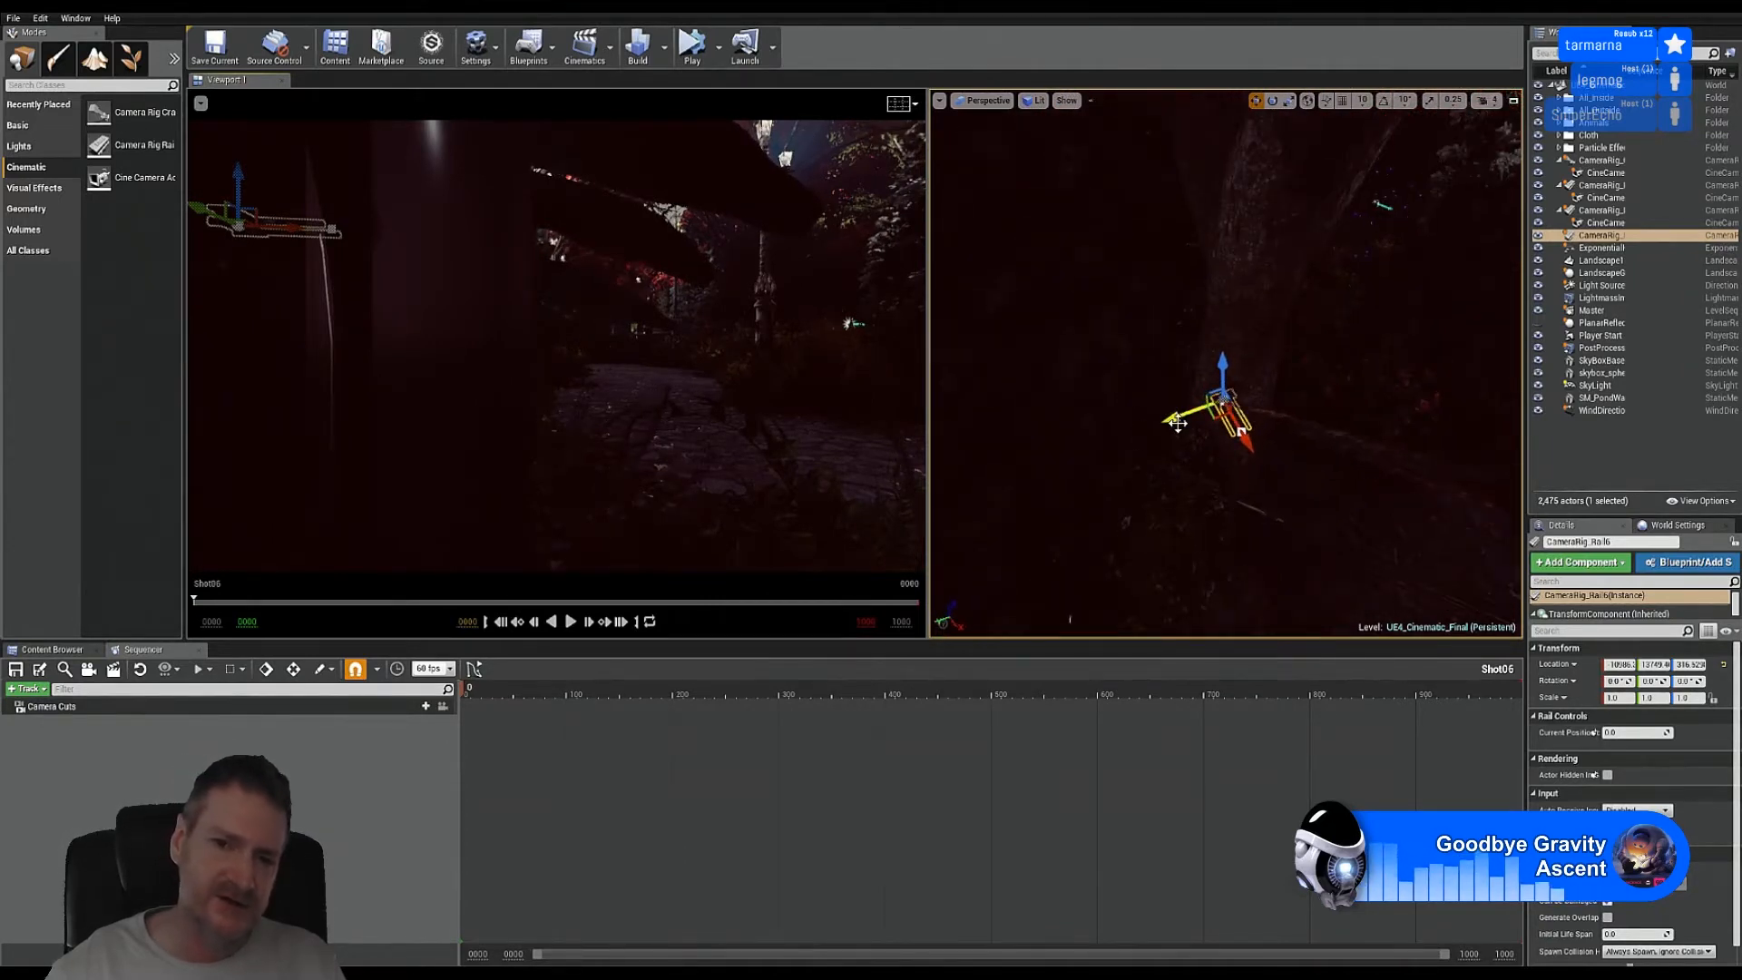
pyautogui.moveTo(1168, 416); pyautogui.dragTo(1061, 457)
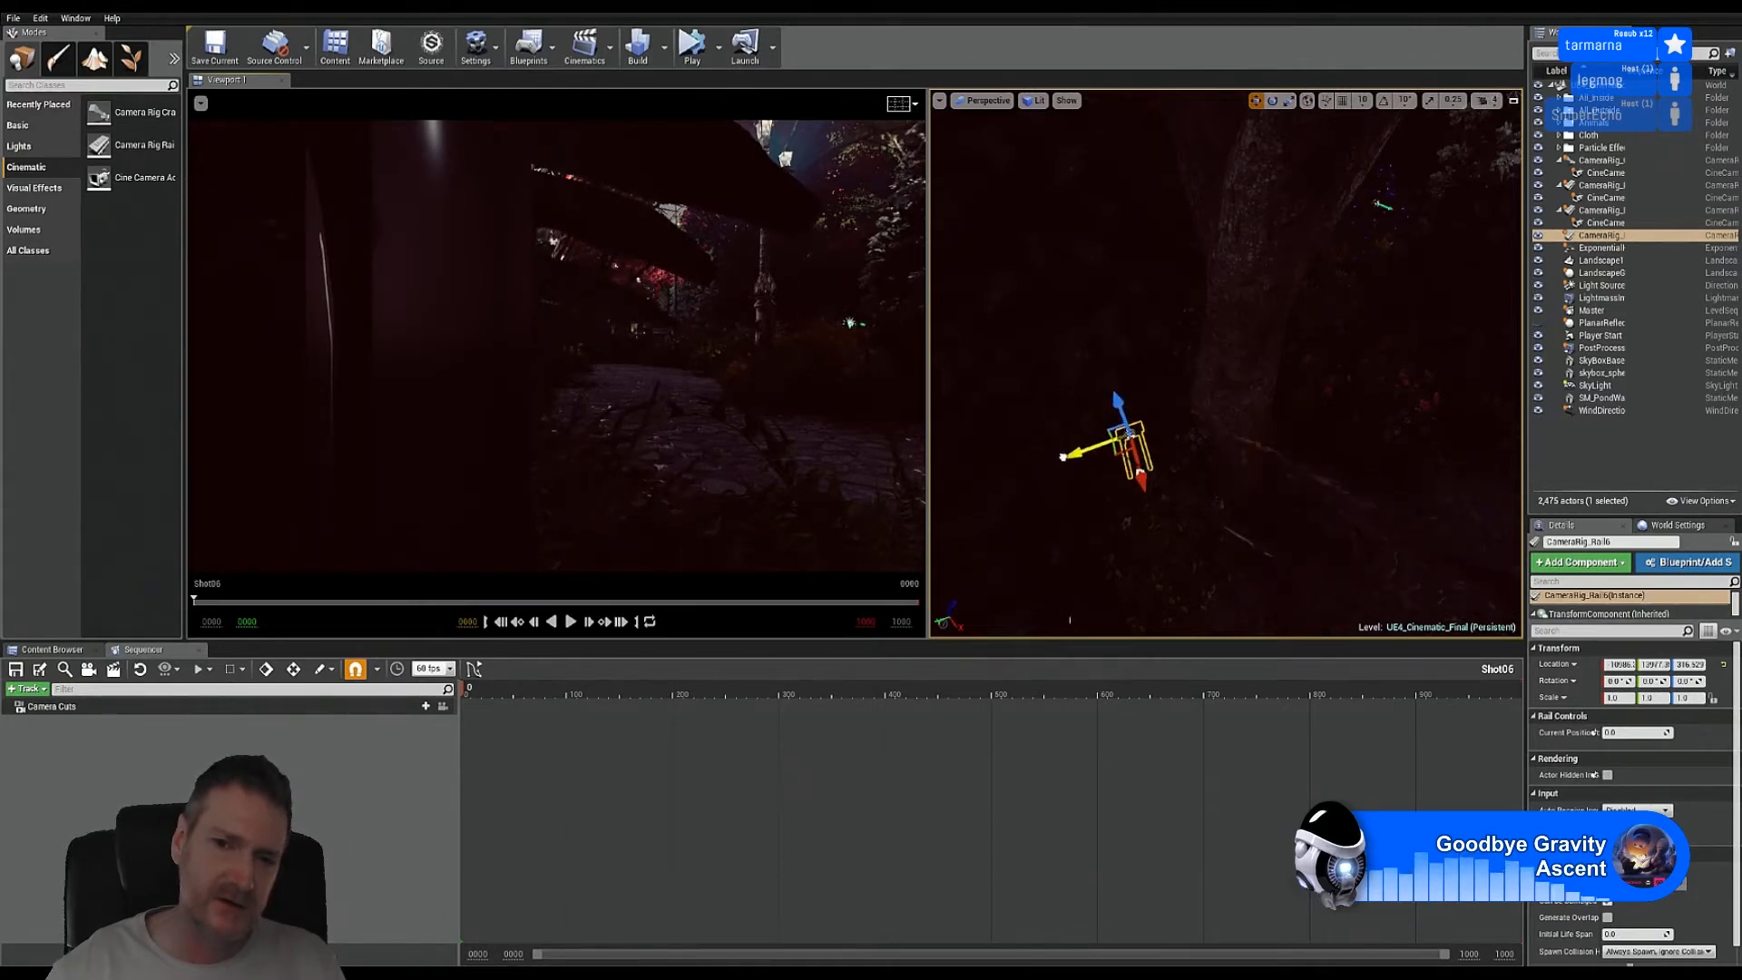
# Step: Add a Cine Camera Actor beside the new rail and attach it to the rail as a child
pyautogui.moveTo(1180, 391); pyautogui.dragTo(1221, 396, button='right')
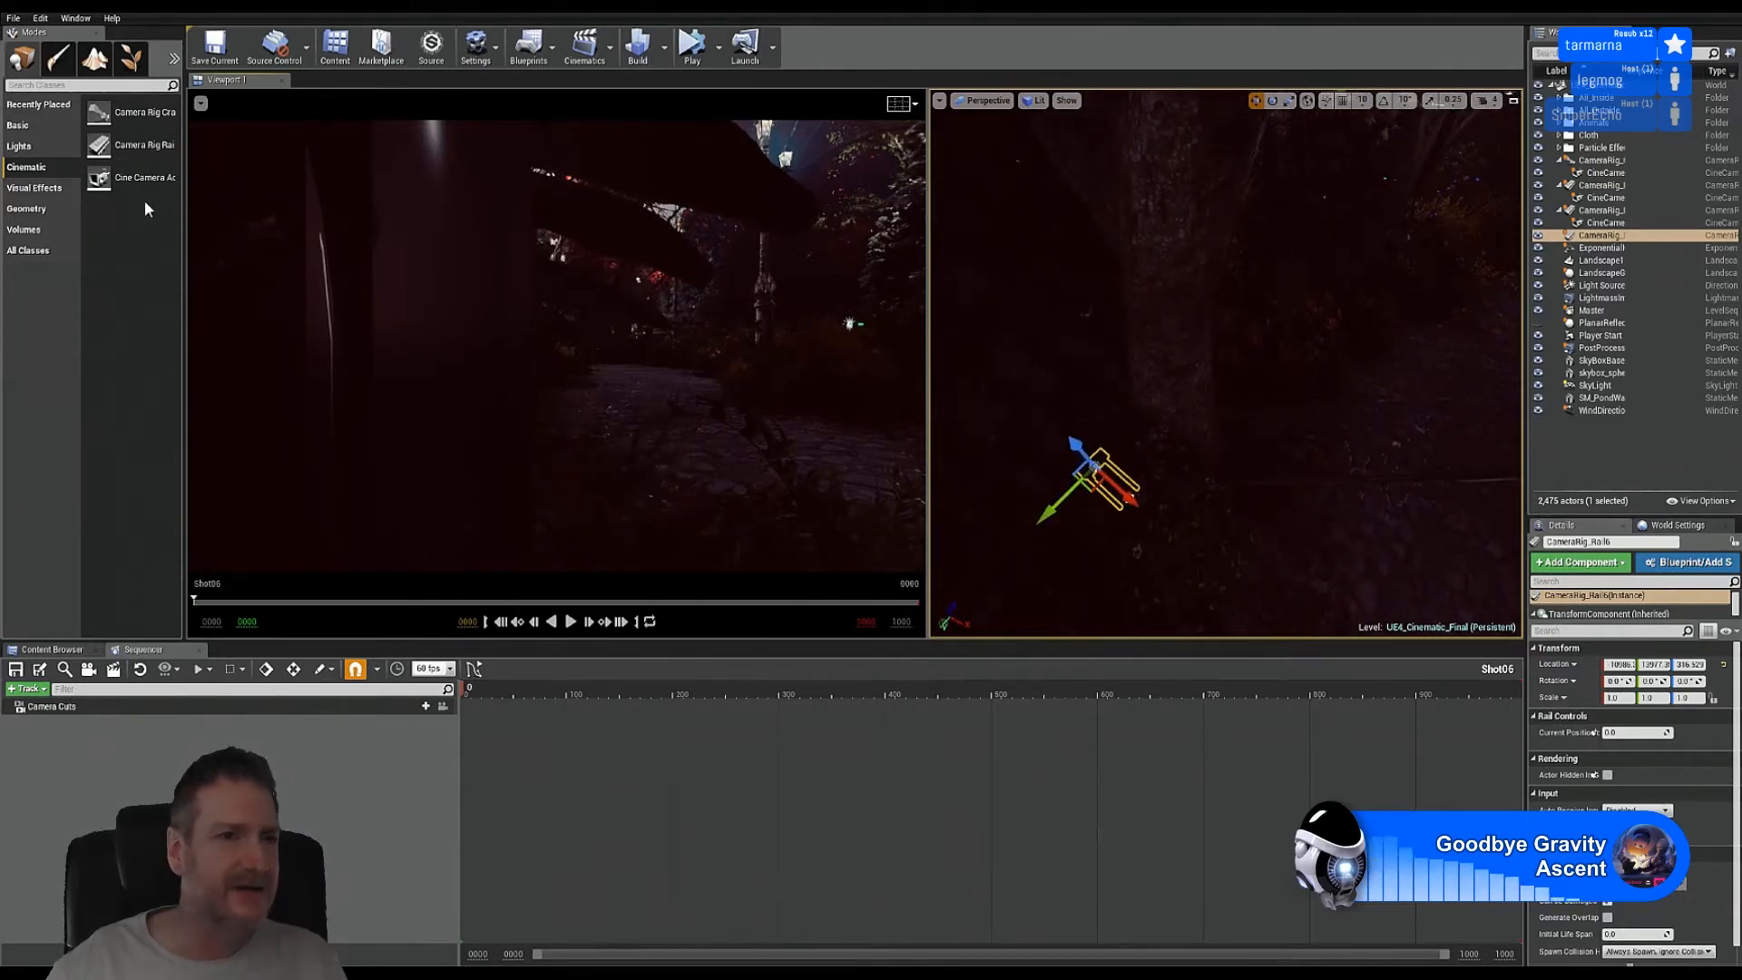
pyautogui.moveTo(130, 178); pyautogui.dragTo(1112, 485)
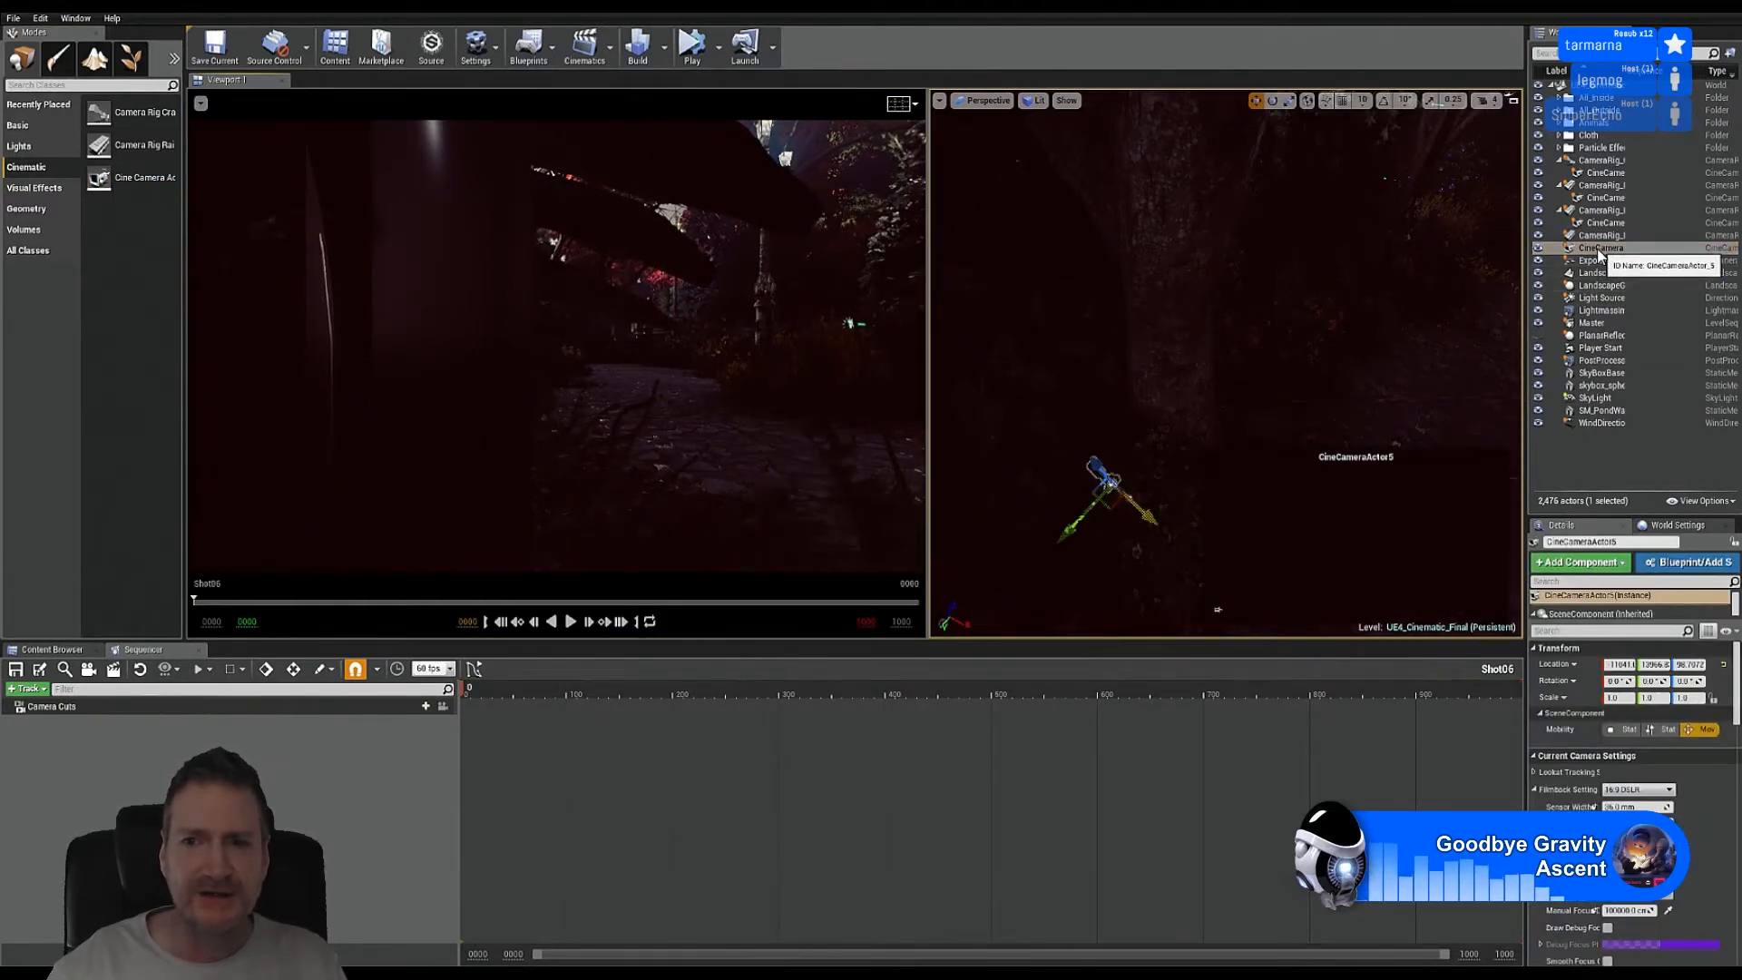
pyautogui.moveTo(1599, 251); pyautogui.dragTo(1610, 248)
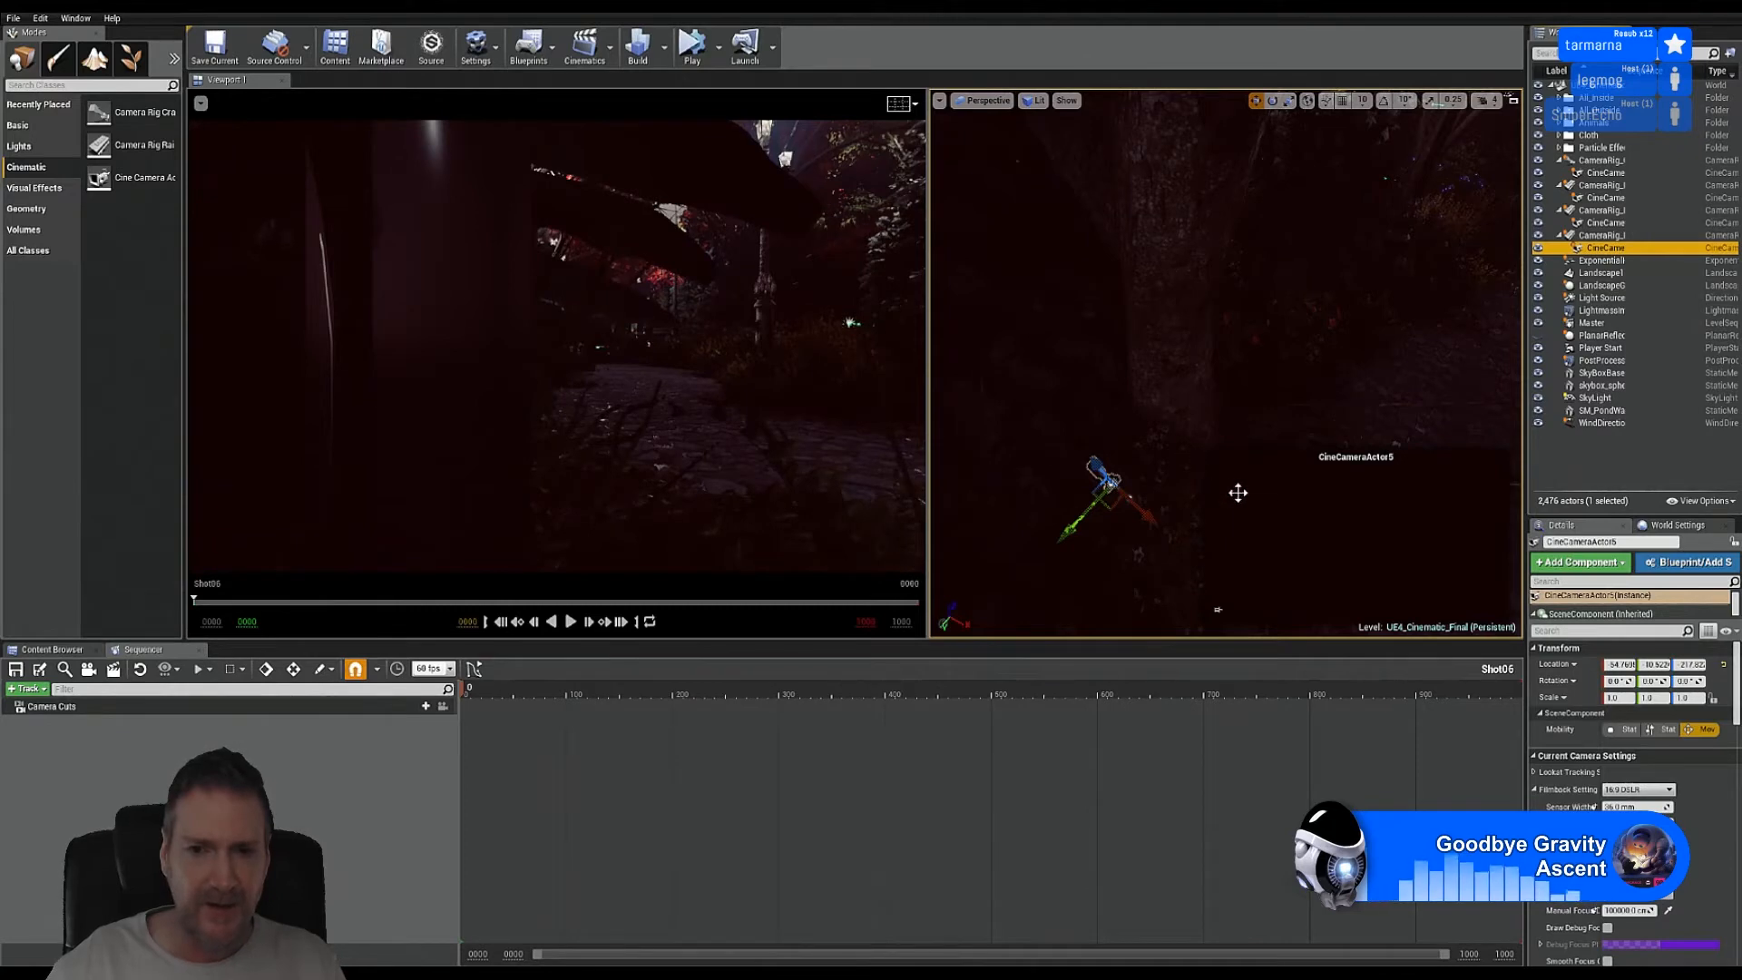
# Step: Set the attached camera's relative location to 0, 0, 0 so it sits on the rail mount
pyautogui.moveTo(1330, 340); pyautogui.dragTo(1321, 399, button='right')
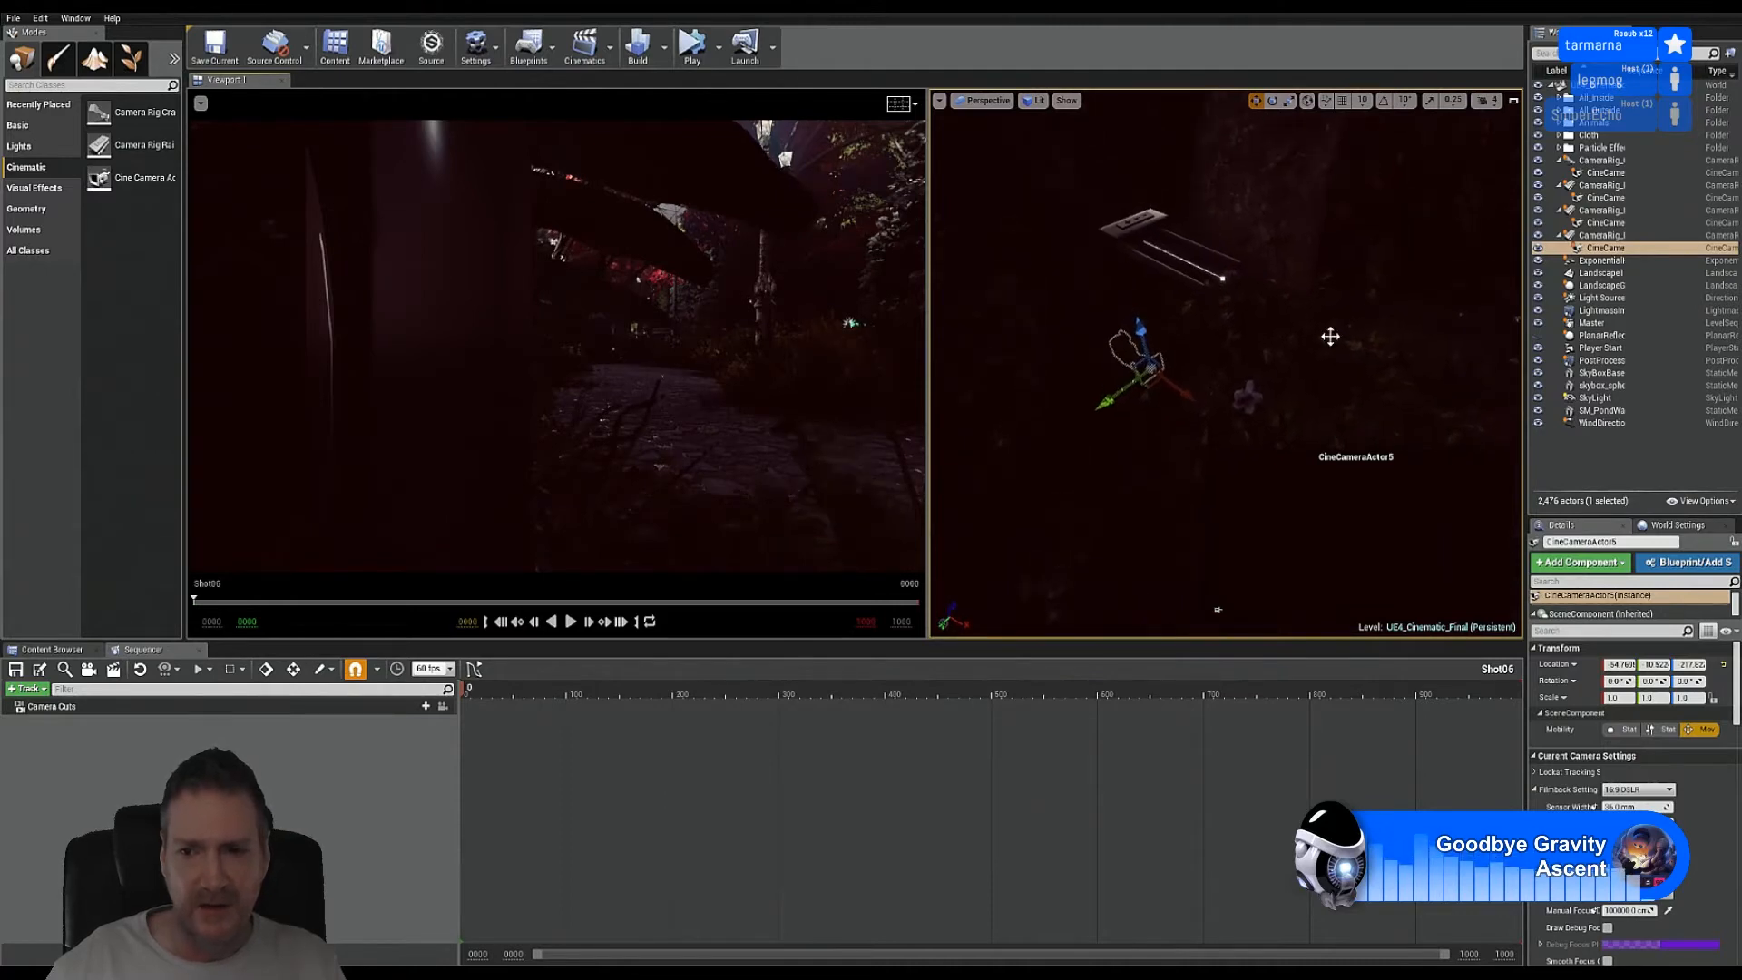
pyautogui.click(1619, 664)
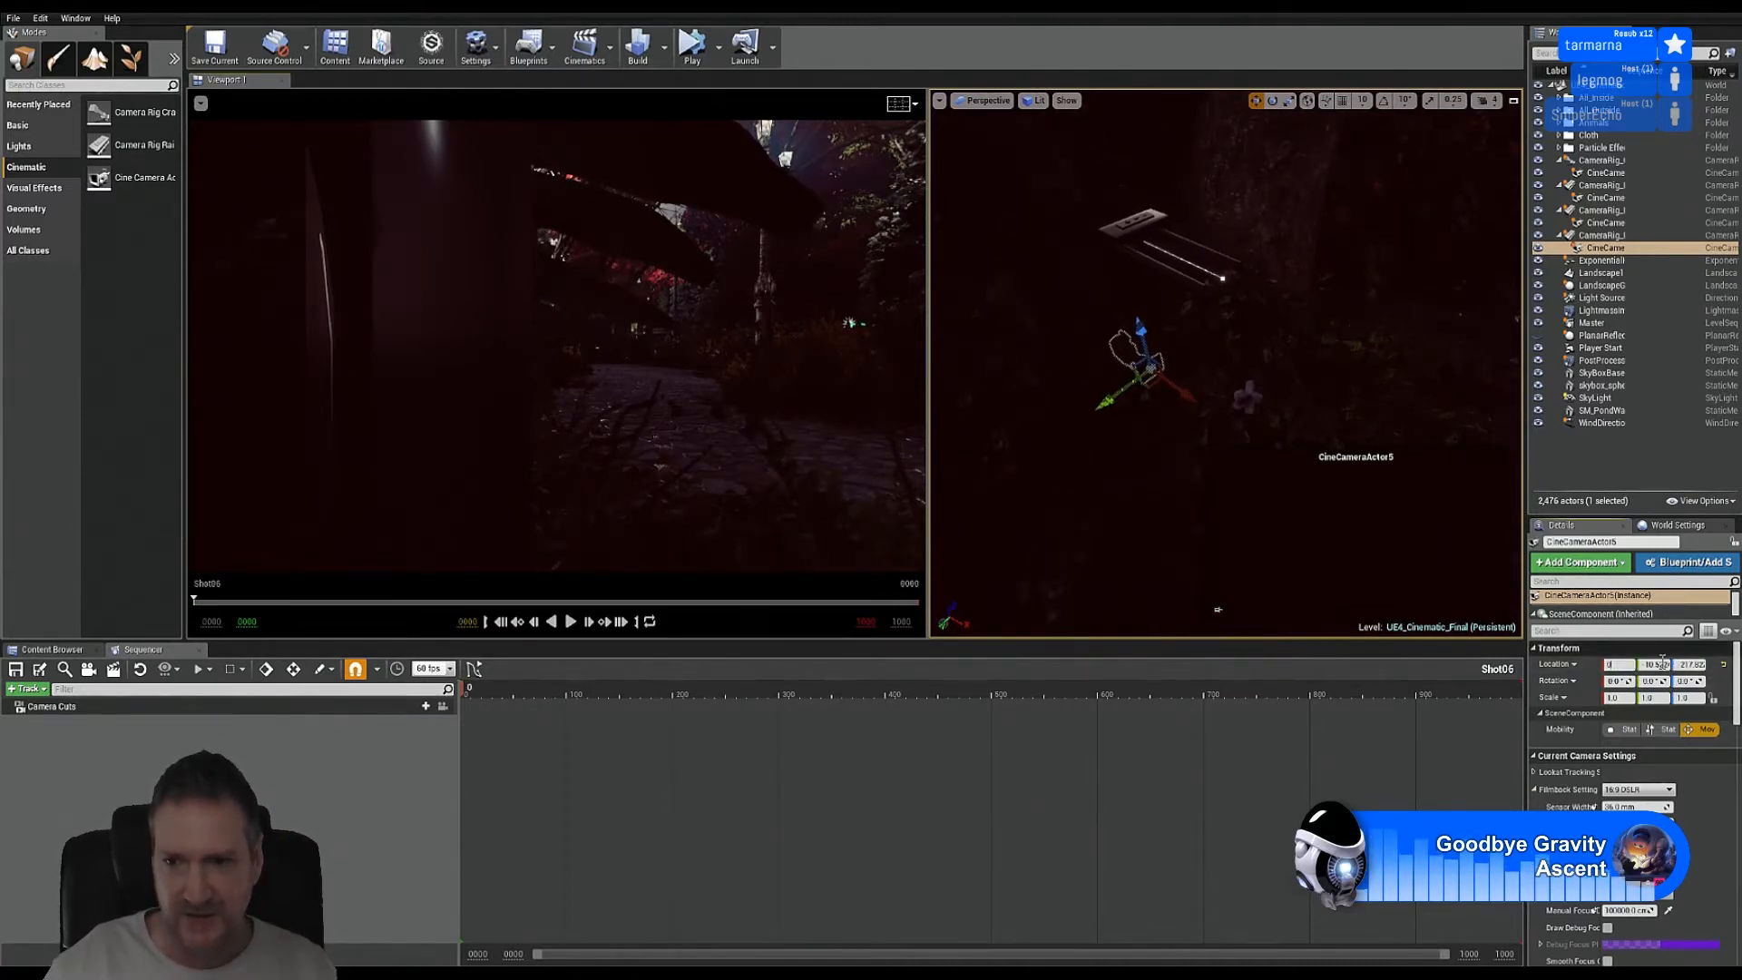
pyautogui.click(1660, 665)
pyautogui.write('0')
pyautogui.click(1686, 665)
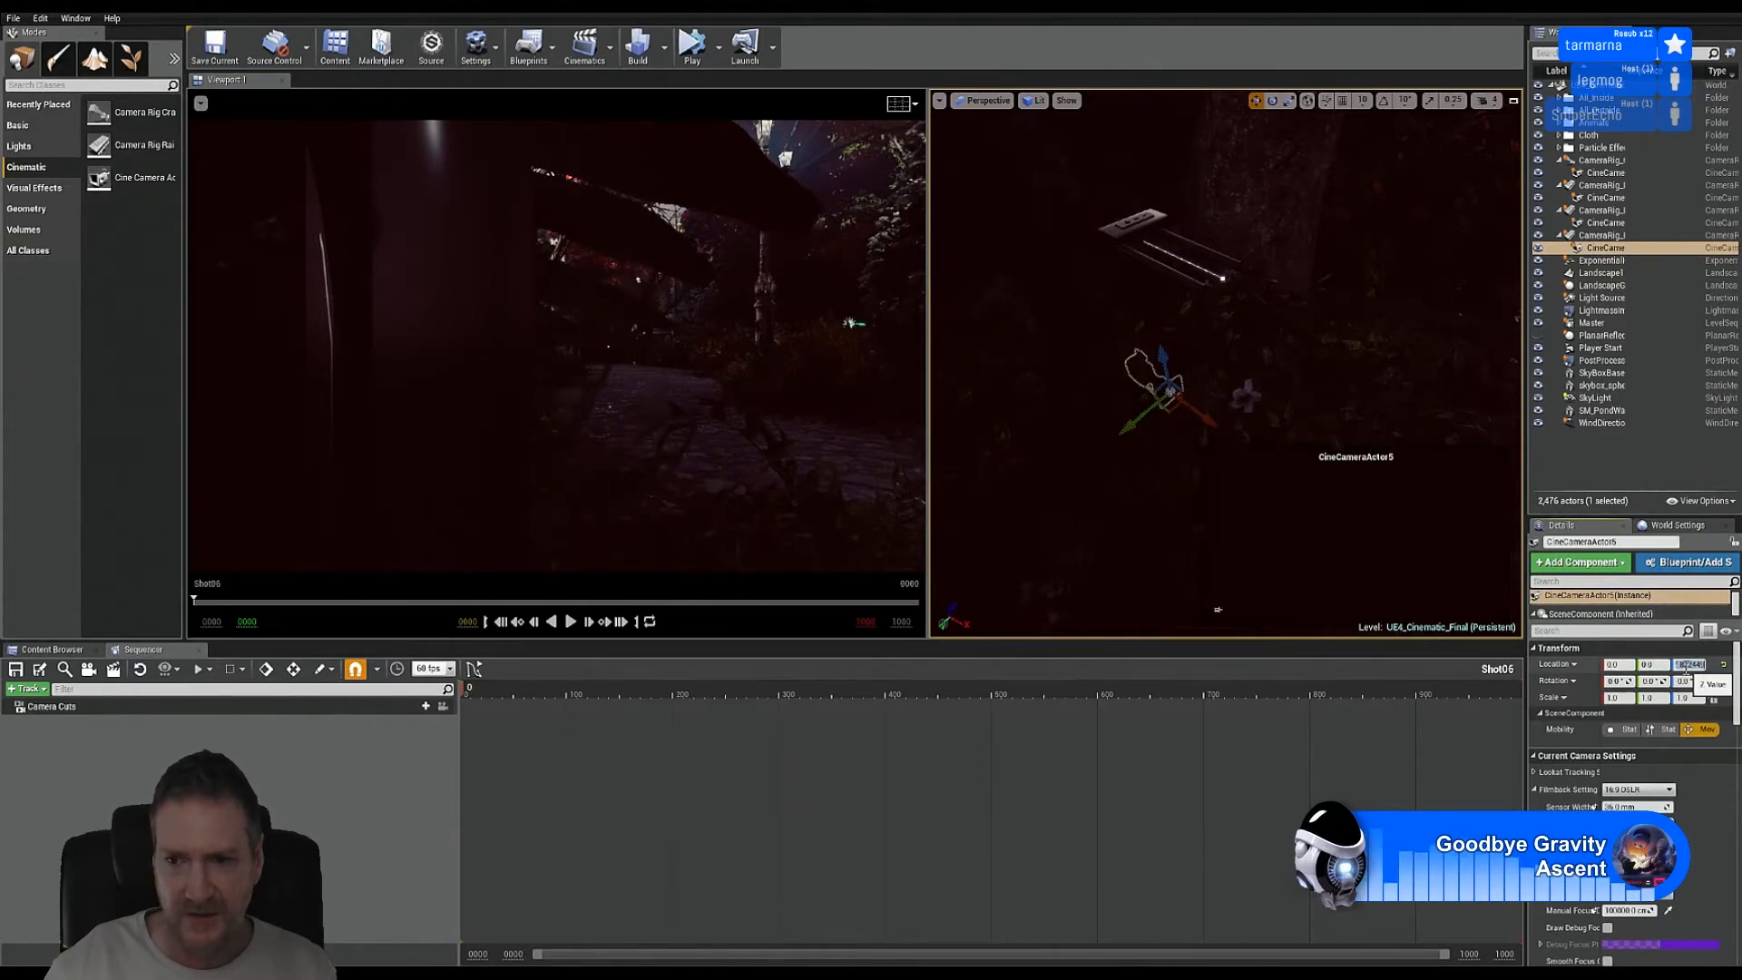
pyautogui.write('0')
pyautogui.press('Return')
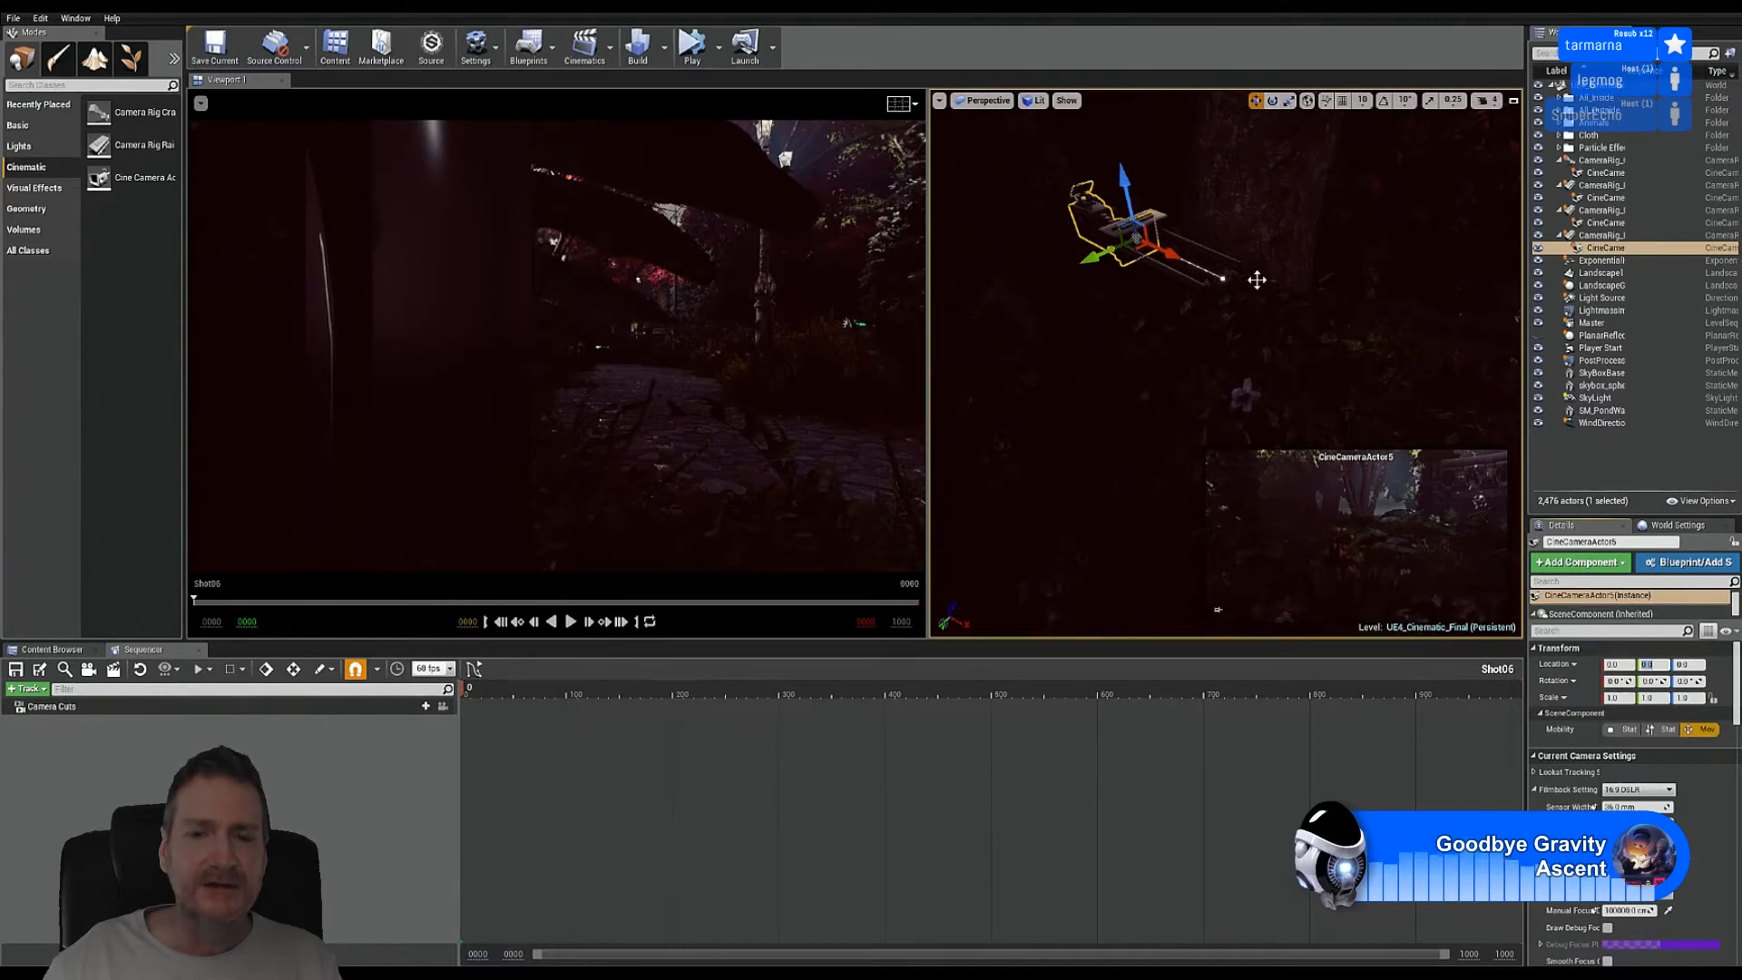
# Step: Rotate CineCameraActor5 about its vertical axis so it faces sideways from the rail, along the path
pyautogui.moveTo(1281, 274)
pyautogui.mouseDown(button='right')
pyautogui.moveTo(1285, 214)
pyautogui.moveTo(1241, 283)
pyautogui.moveTo(1249, 232)
pyautogui.moveTo(1270, 286)
pyautogui.mouseUp(button='right')
pyautogui.press('w')
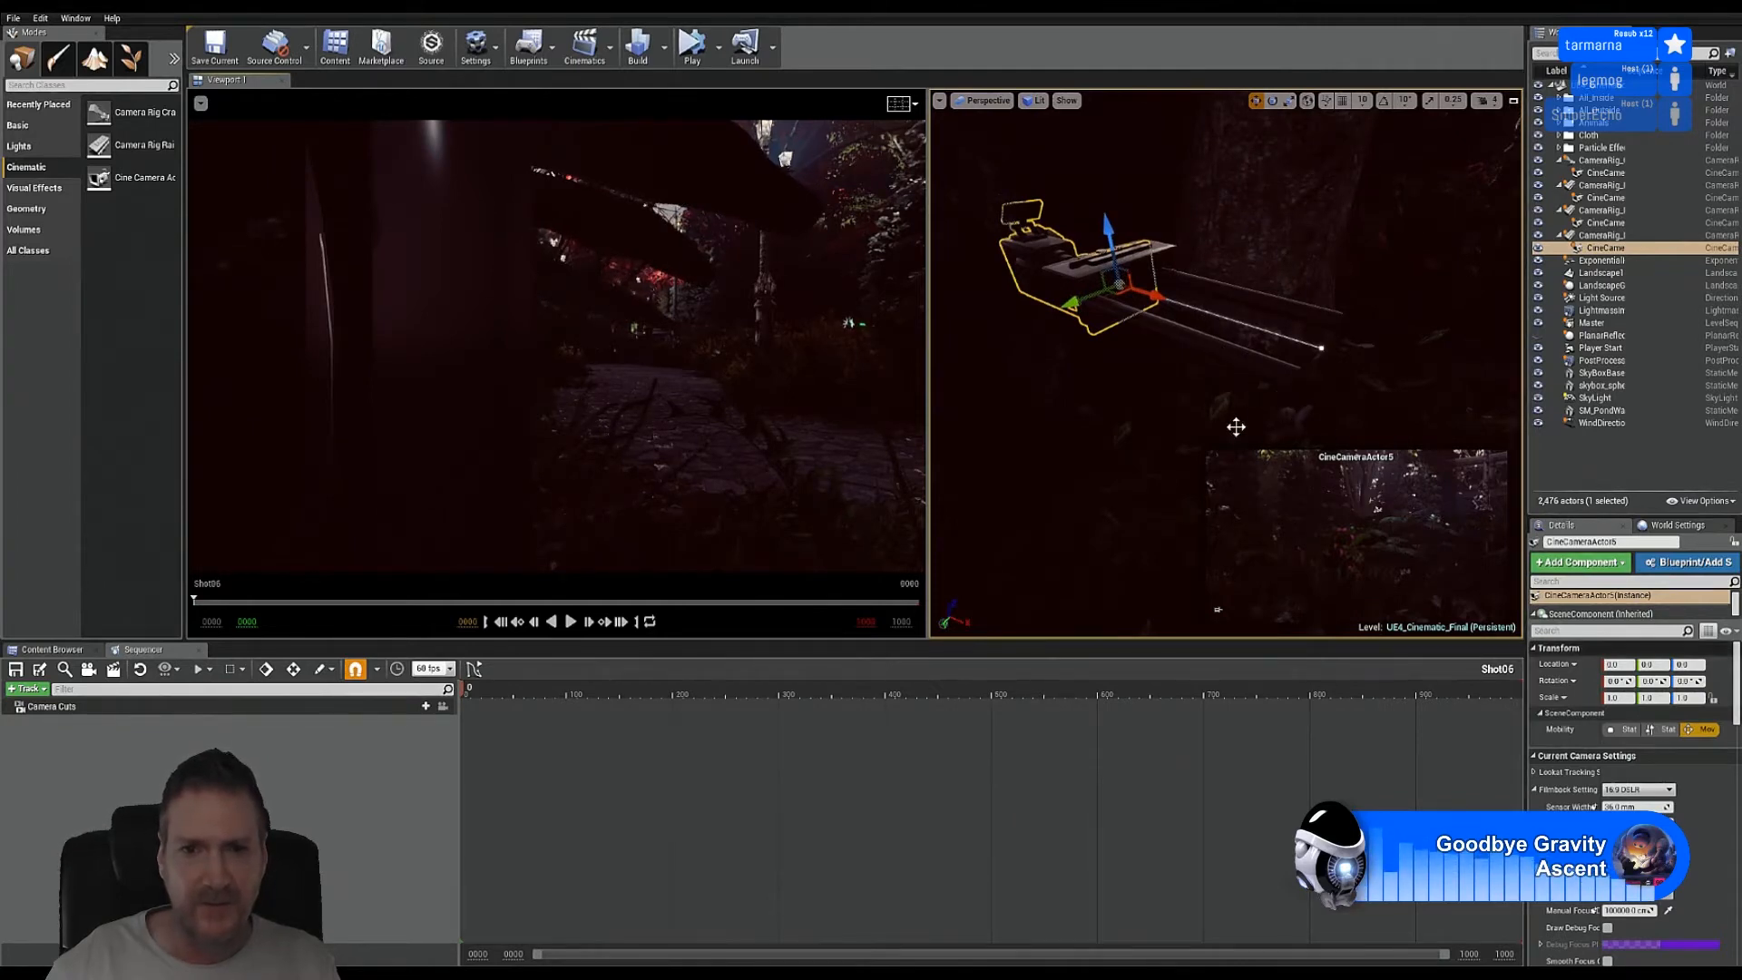
pyautogui.click(1273, 101)
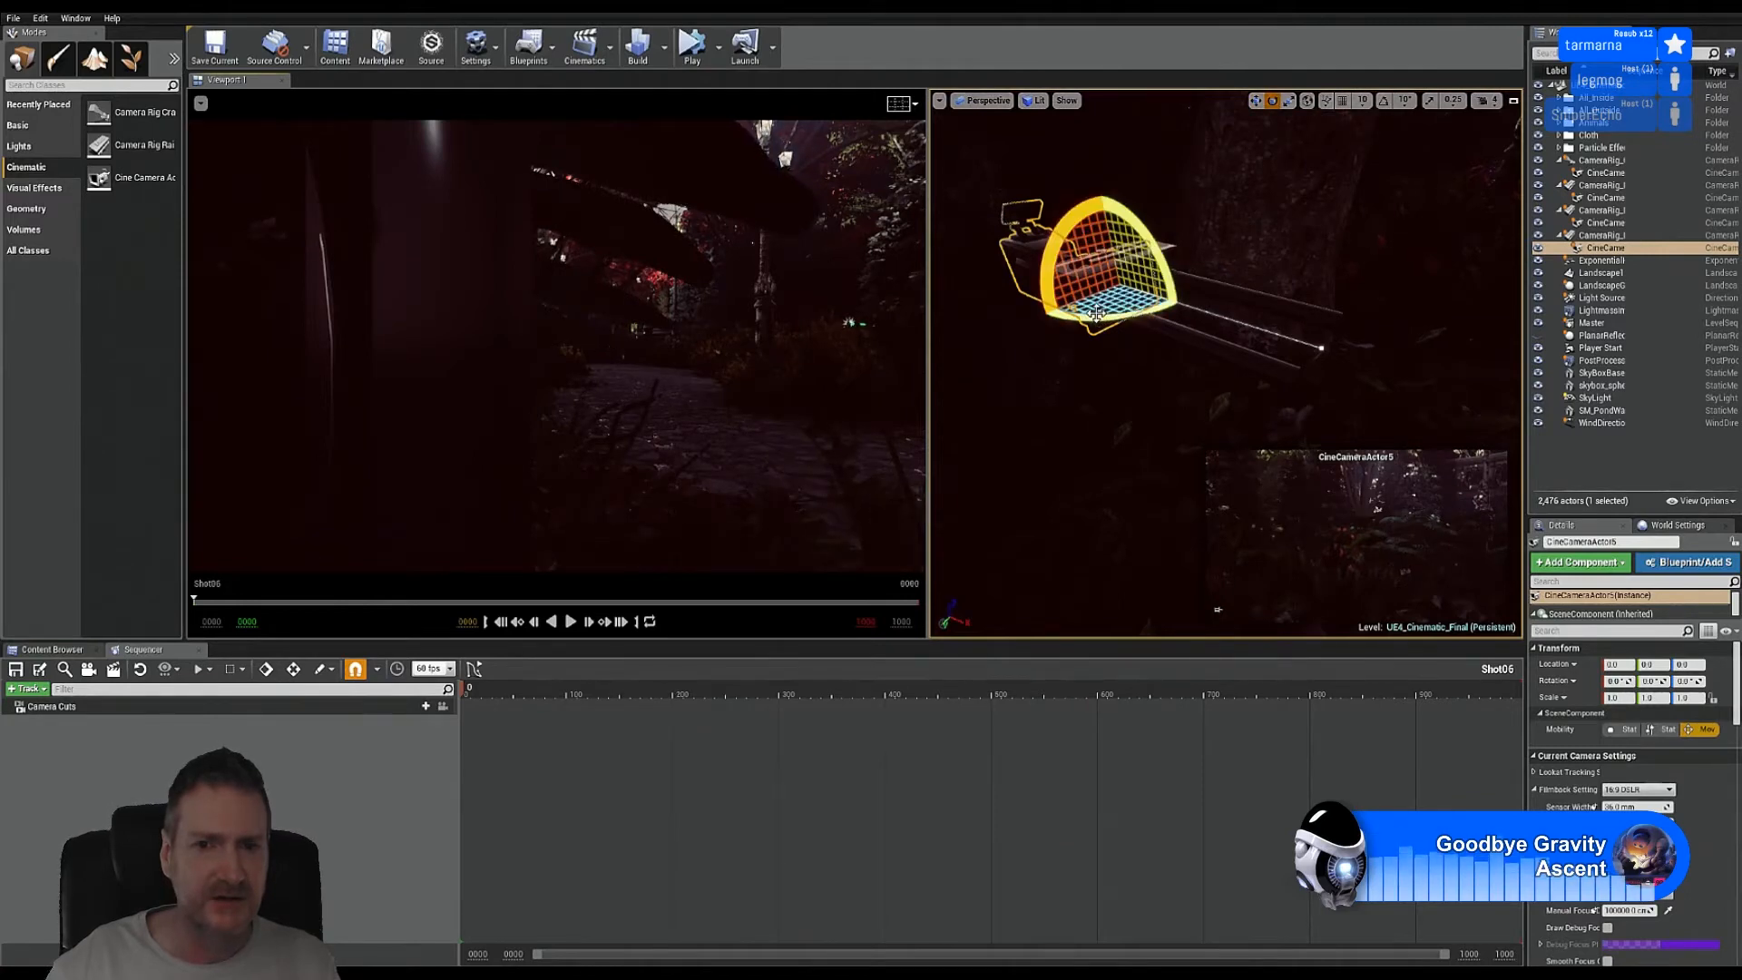
pyautogui.moveTo(1153, 314); pyautogui.dragTo(1080, 368)
pyautogui.moveTo(933, 443); pyautogui.dragTo(922, 448)
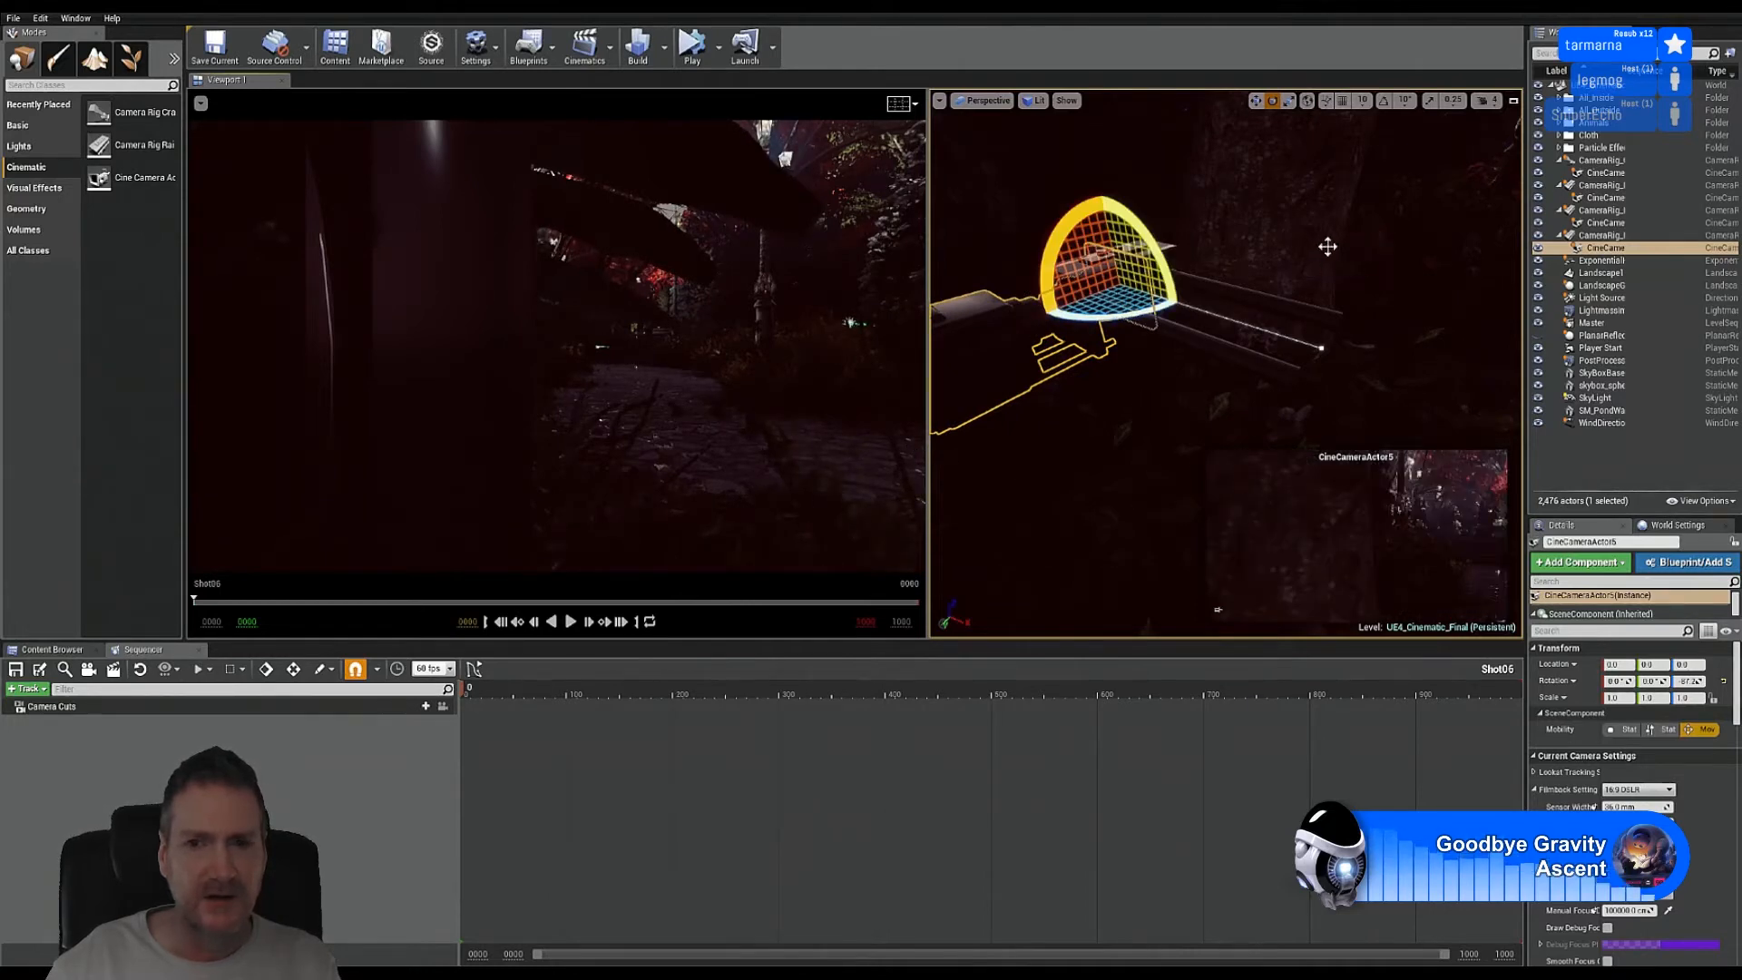
# Step: Extend CameraRig_Rail6 in a straight line across the stone path by duplicating its end spline point three times
pyautogui.moveTo(1221, 381); pyautogui.dragTo(1132, 600, button='right')
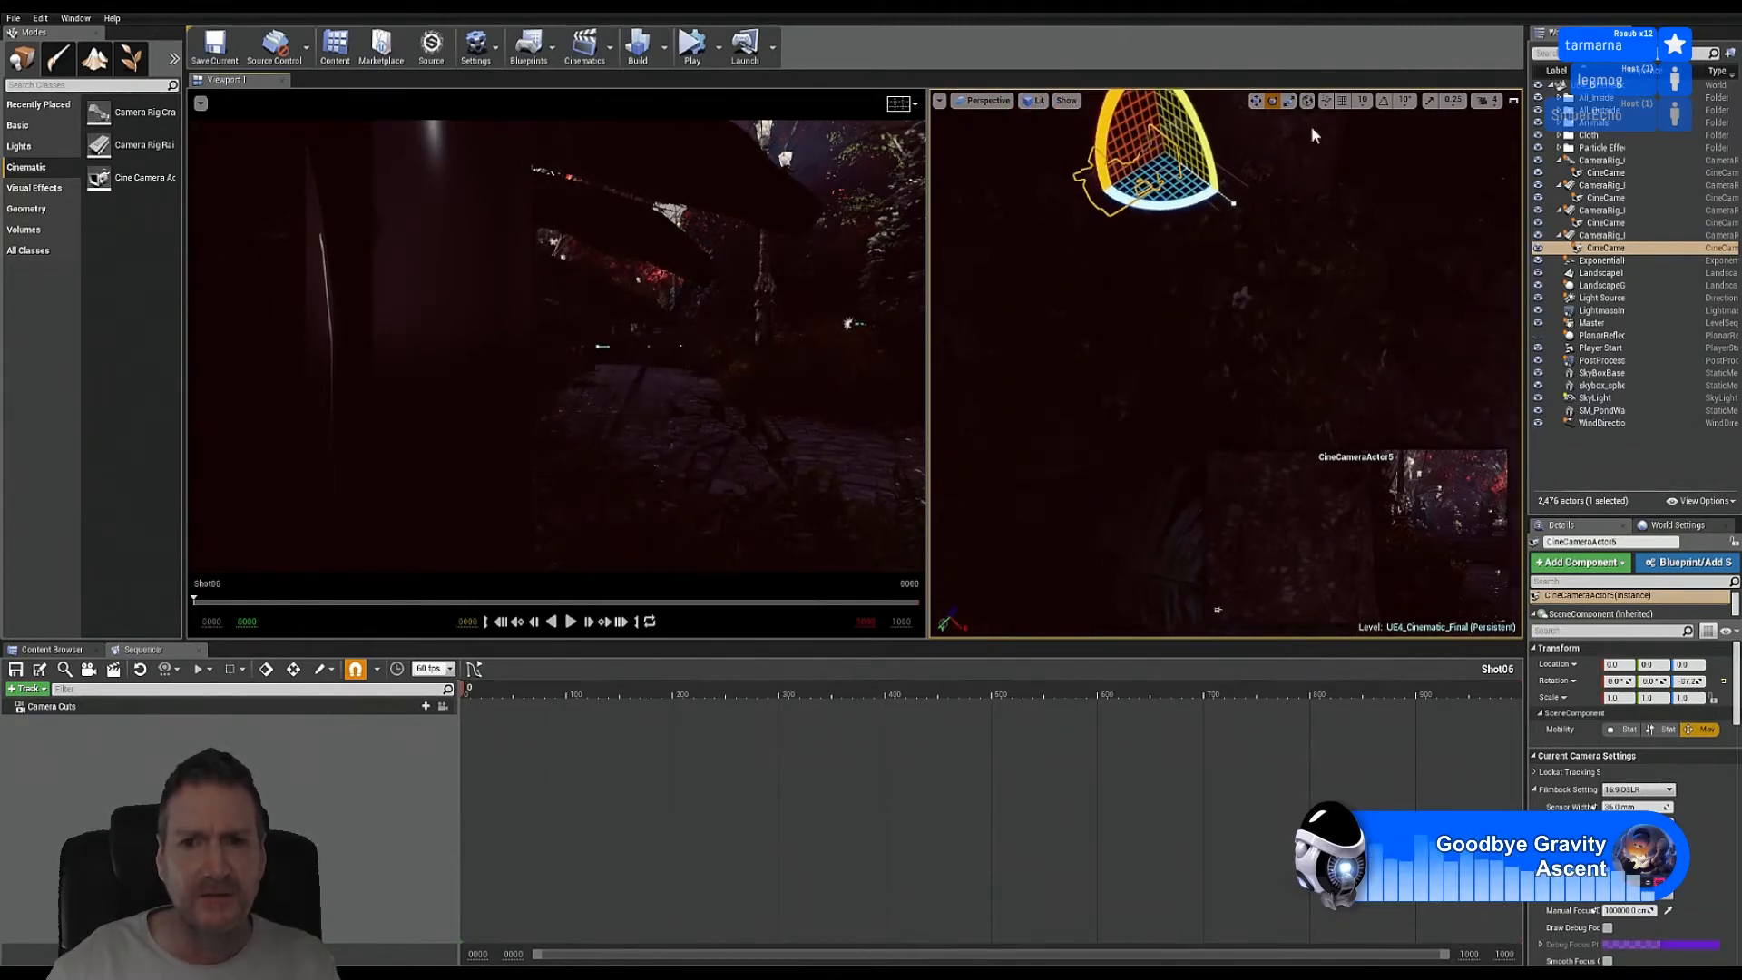
pyautogui.click(1231, 201)
pyautogui.click(1256, 99)
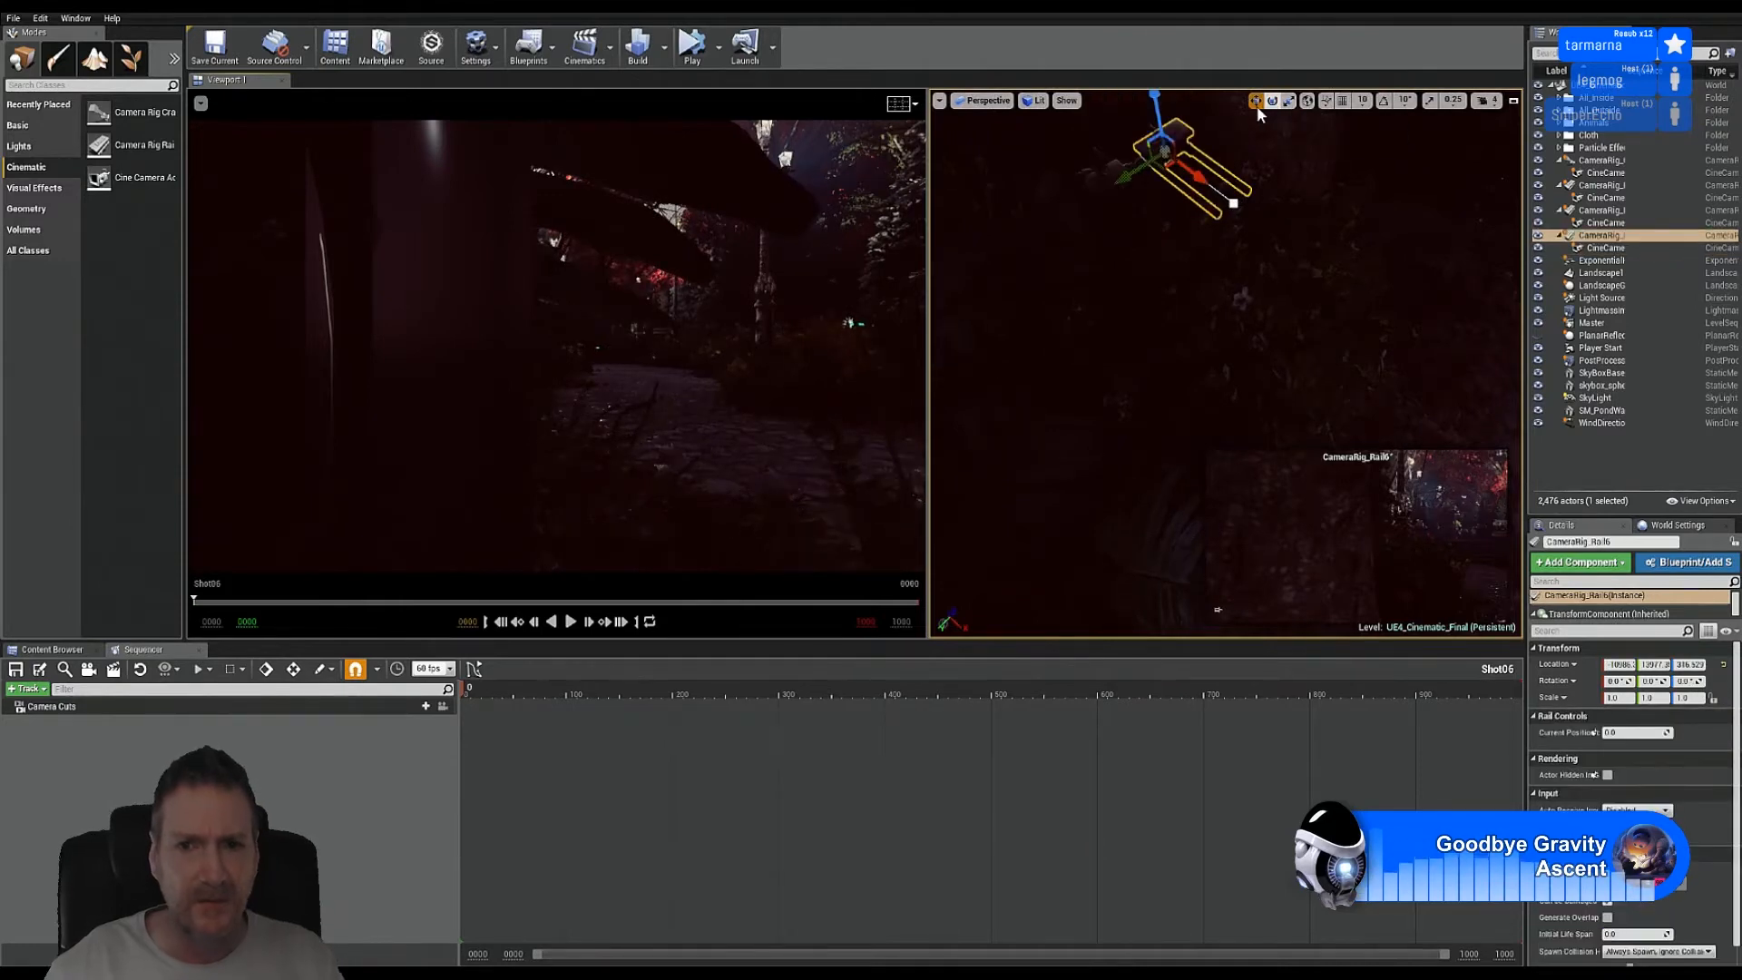
pyautogui.click(1231, 203)
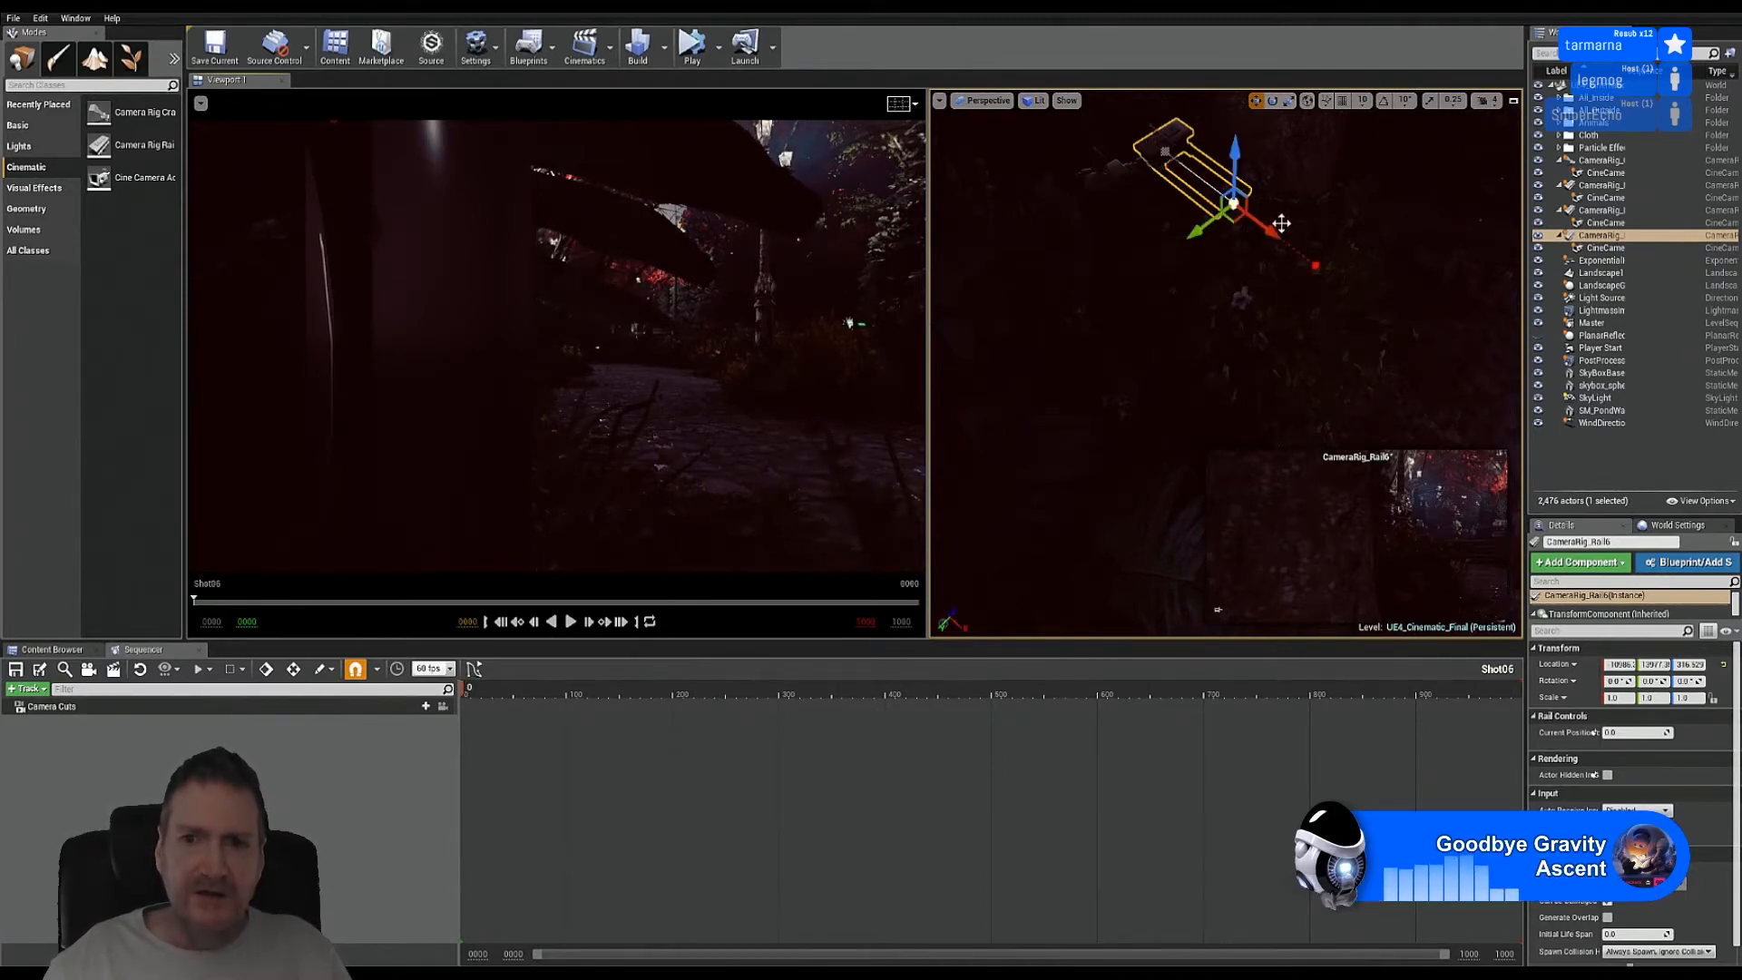
pyautogui.moveTo(1268, 233); pyautogui.dragTo(1533, 435)
pyautogui.moveTo(1254, 330); pyautogui.dragTo(1489, 292, button='right')
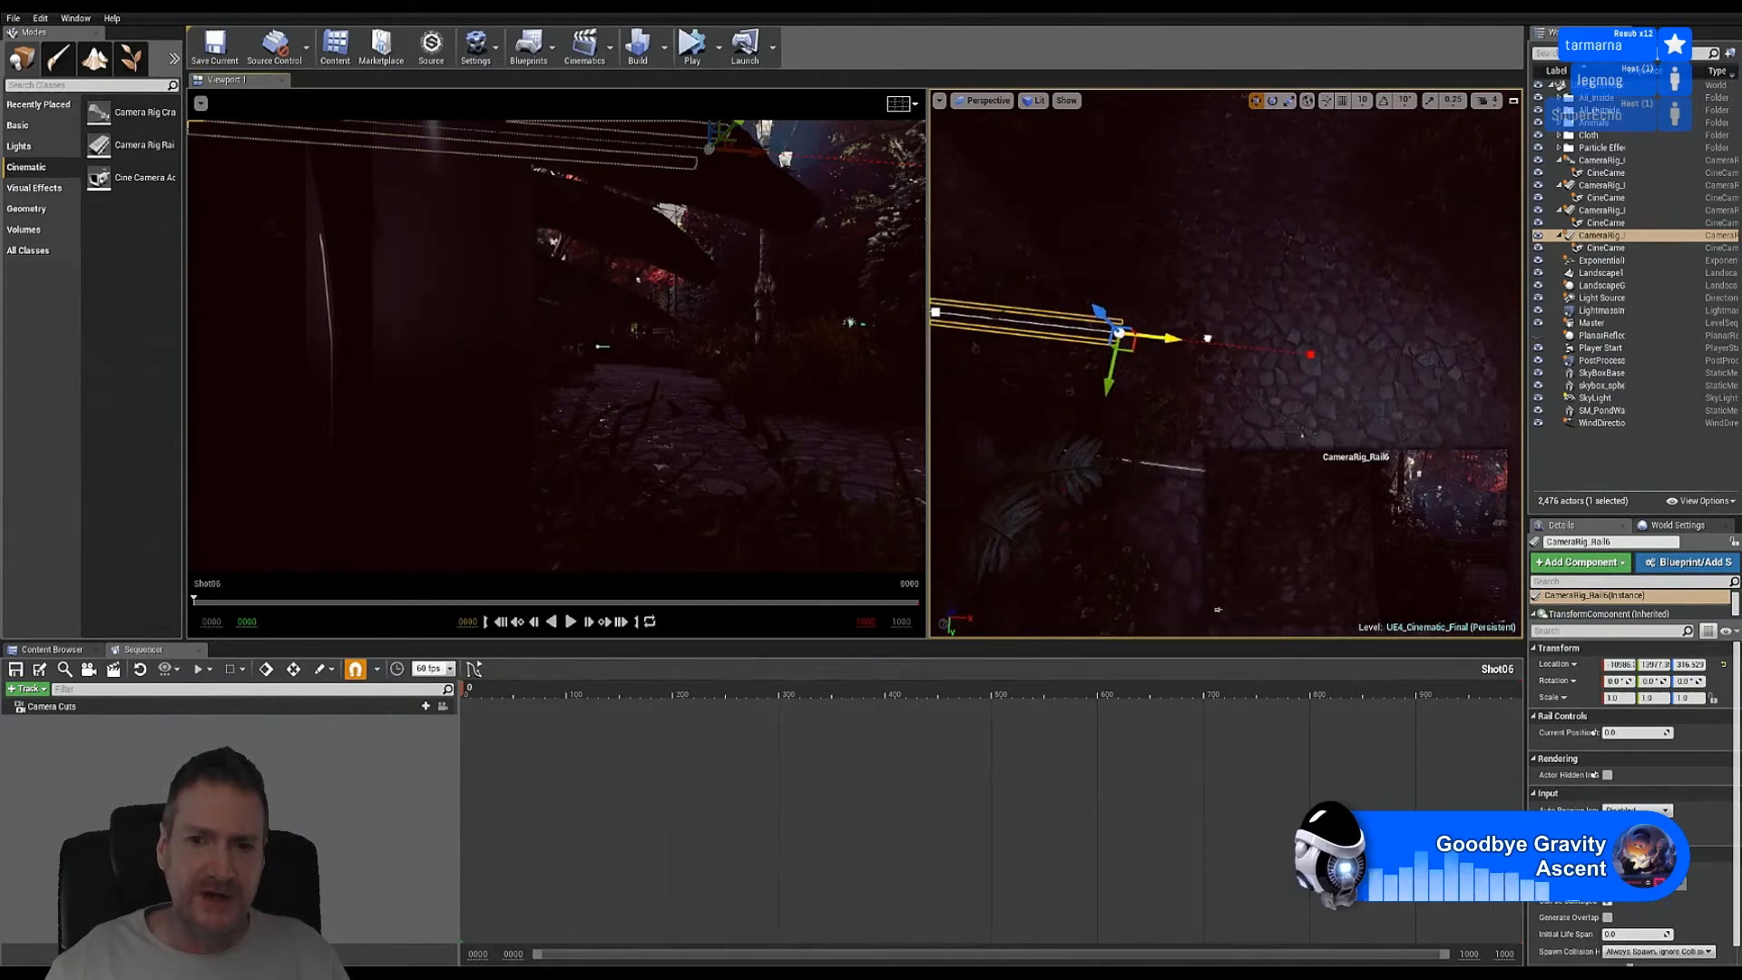
pyautogui.keyDown('alt'); pyautogui.moveTo(1207, 338); pyautogui.dragTo(1308, 268); pyautogui.keyUp('alt')
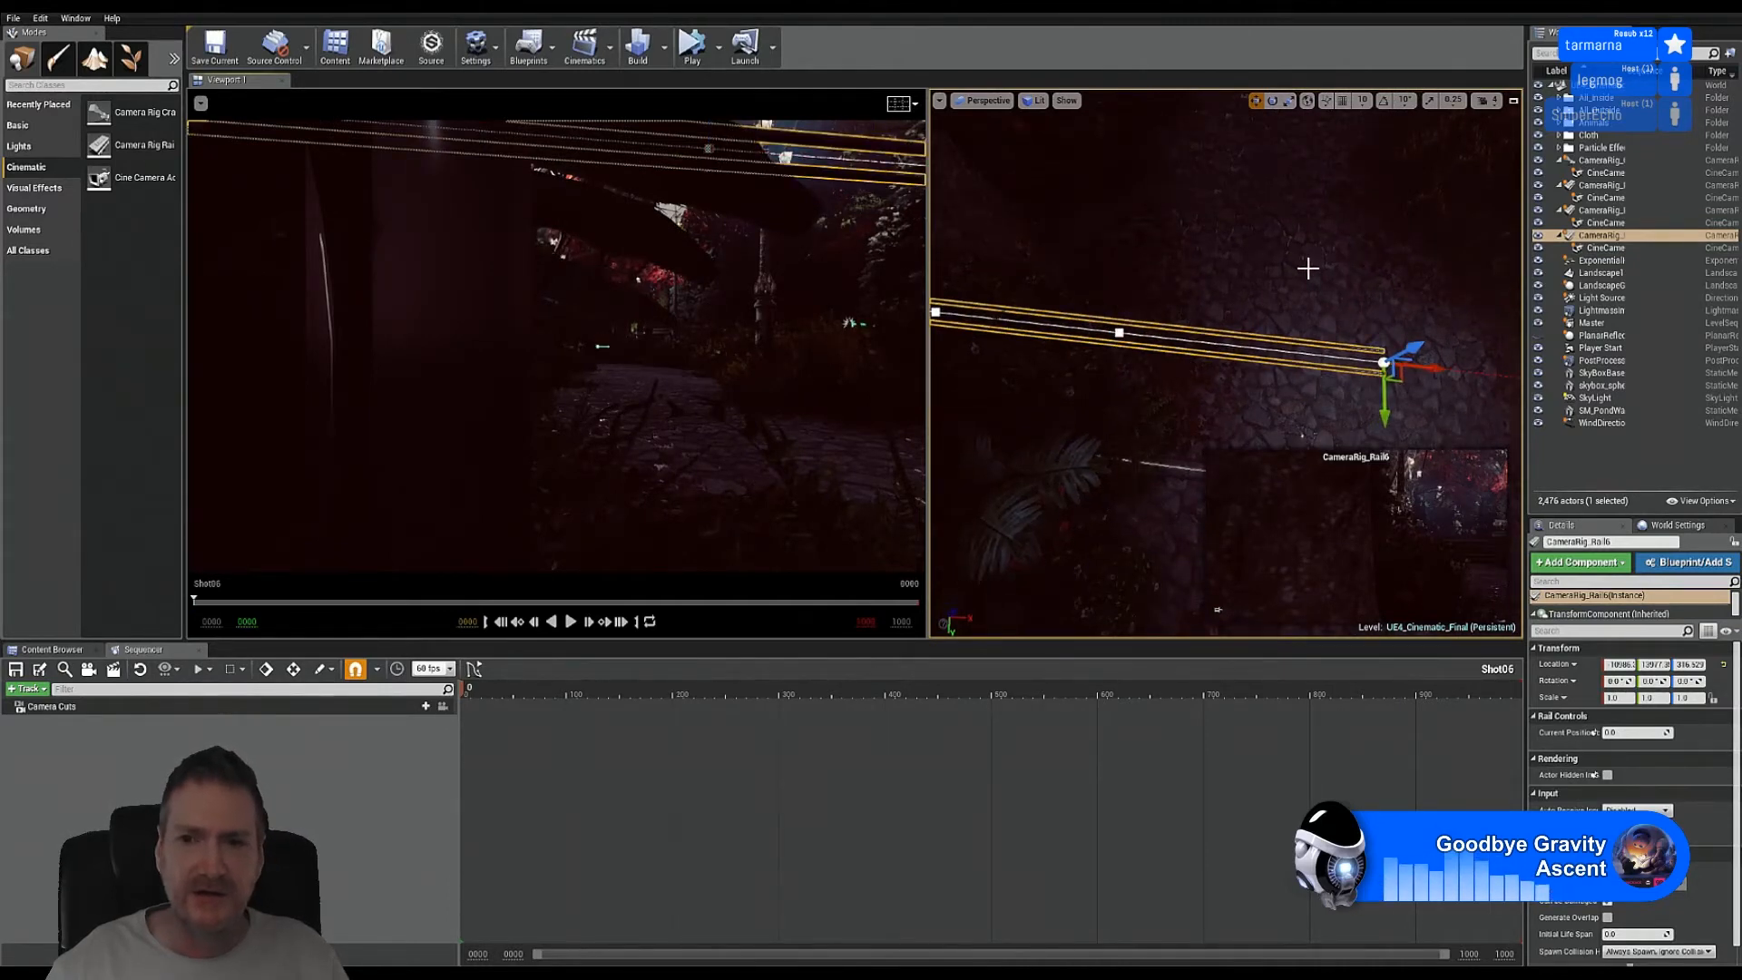
pyautogui.moveTo(1307, 267); pyautogui.dragTo(1372, 247, button='right')
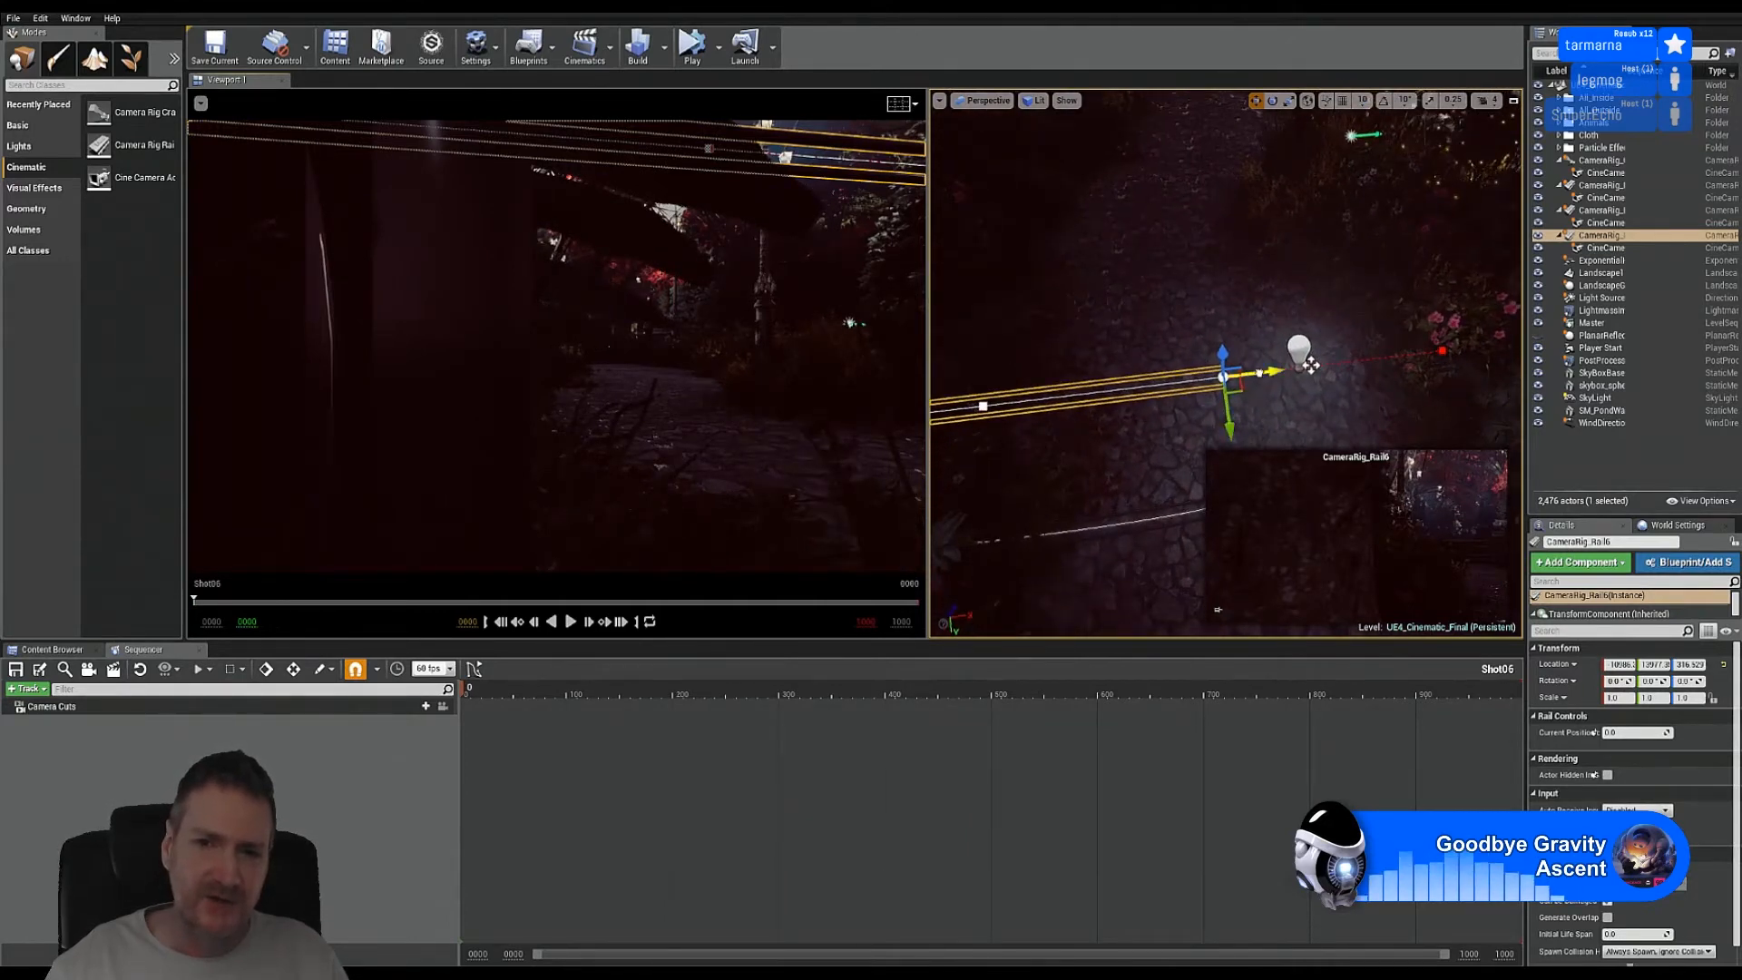
pyautogui.moveTo(1260, 372); pyautogui.dragTo(1463, 347)
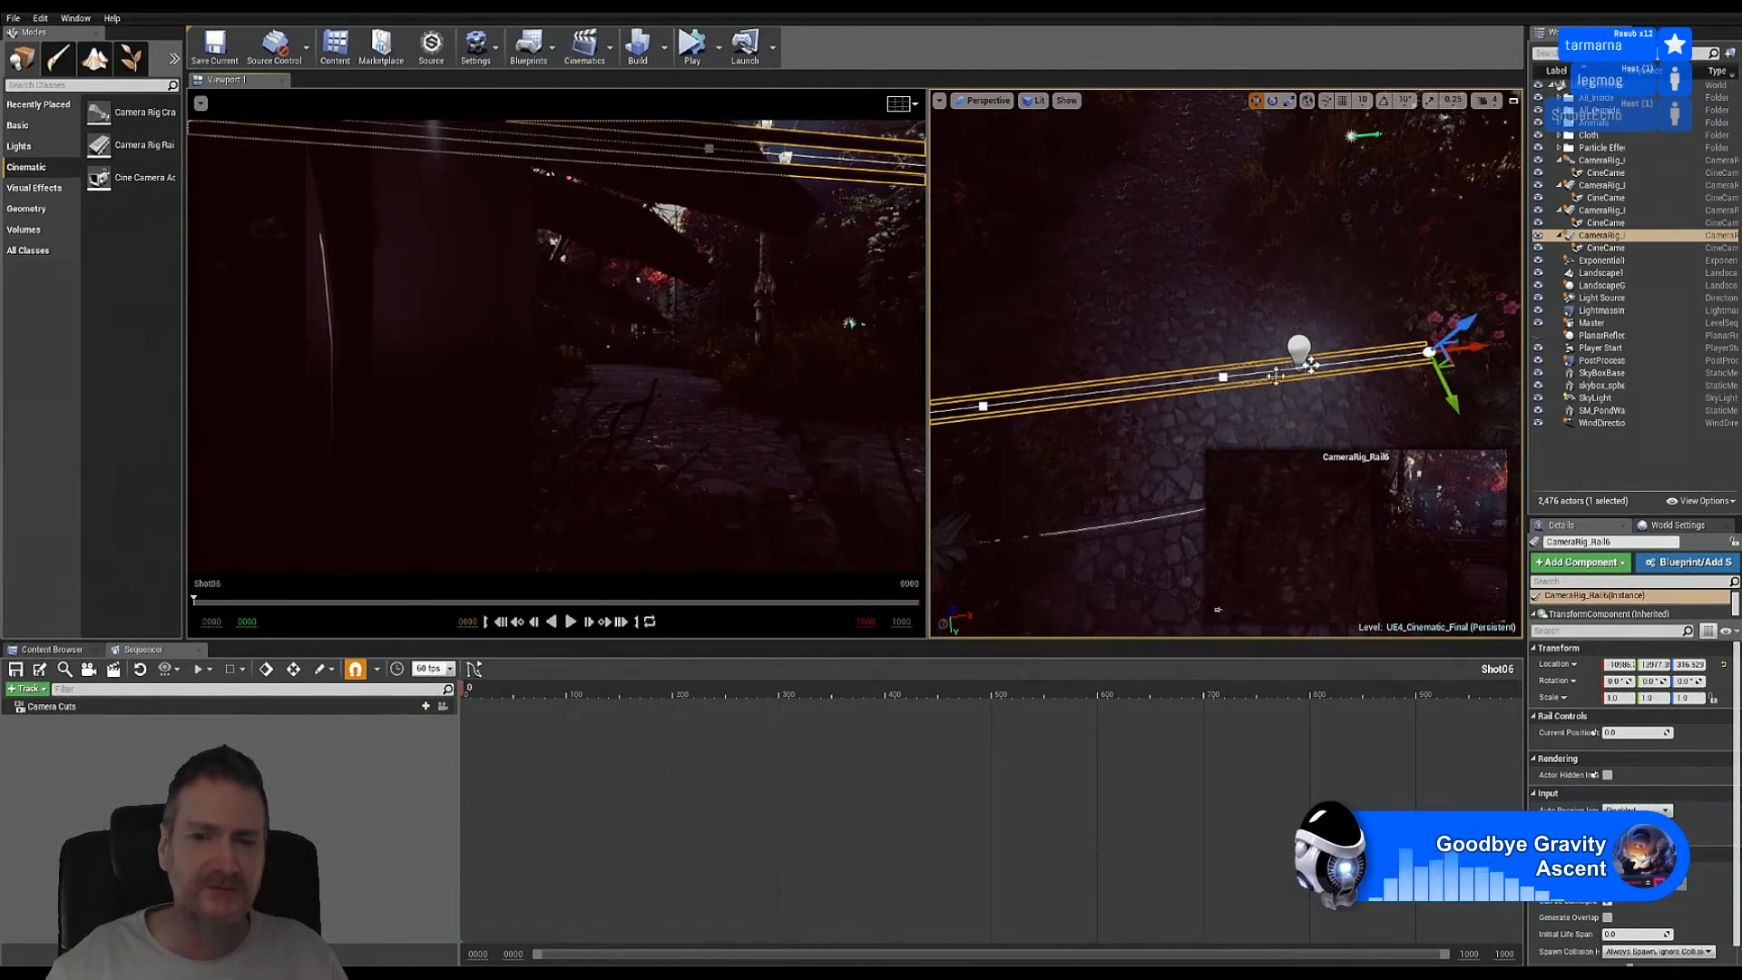
# Step: Add CameraRig_Rail6 and CineCameraActor5 together as tracks in the Shot06 sequence
pyautogui.moveTo(1196, 291); pyautogui.dragTo(1120, 292, button='right')
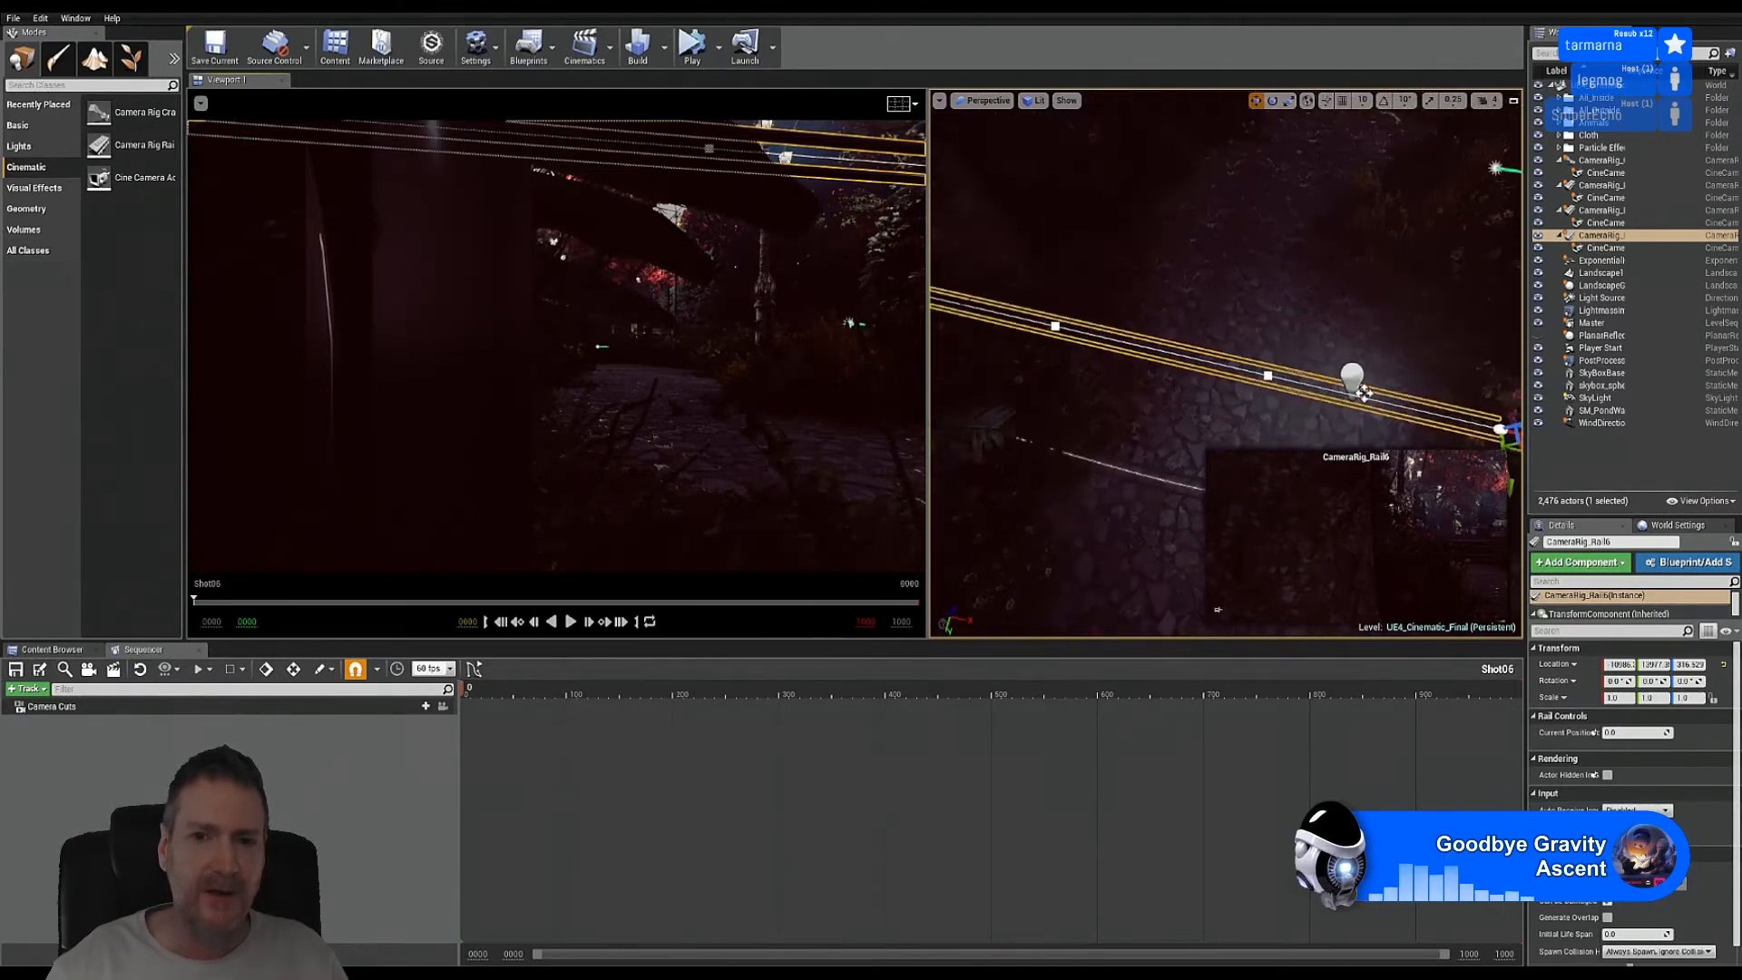
pyautogui.moveTo(1364, 393); pyautogui.dragTo(1312, 303, button='right')
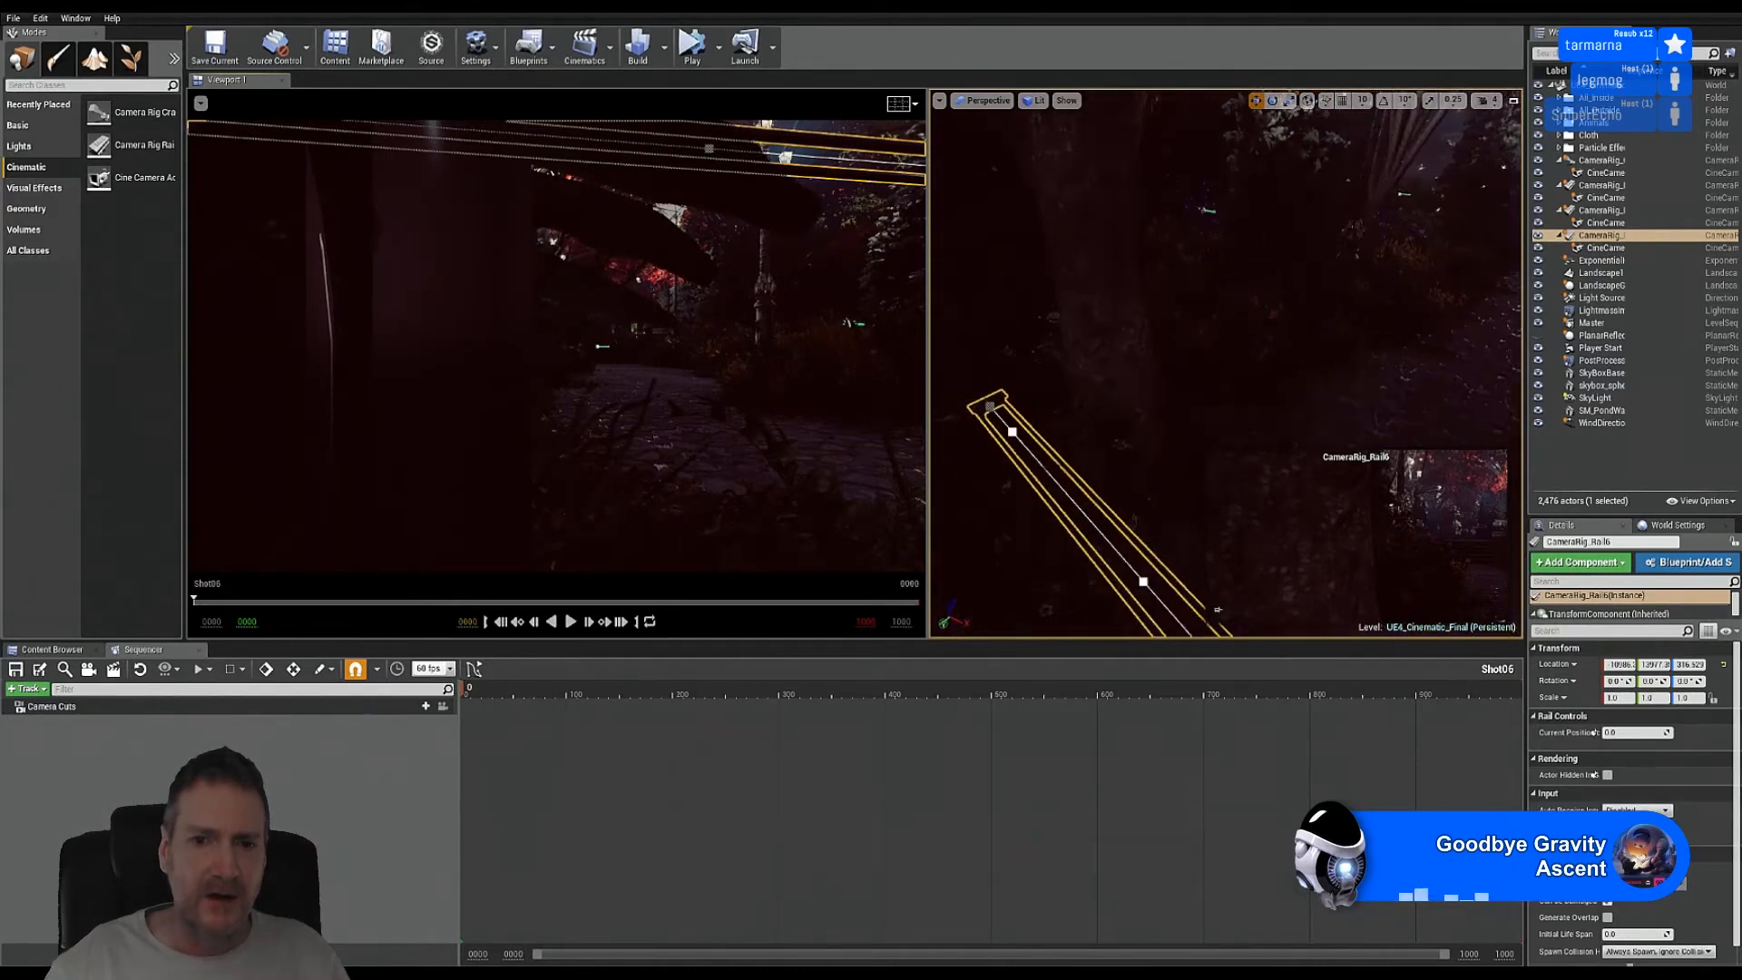
pyautogui.moveTo(1431, 292); pyautogui.dragTo(1431, 291, button='right')
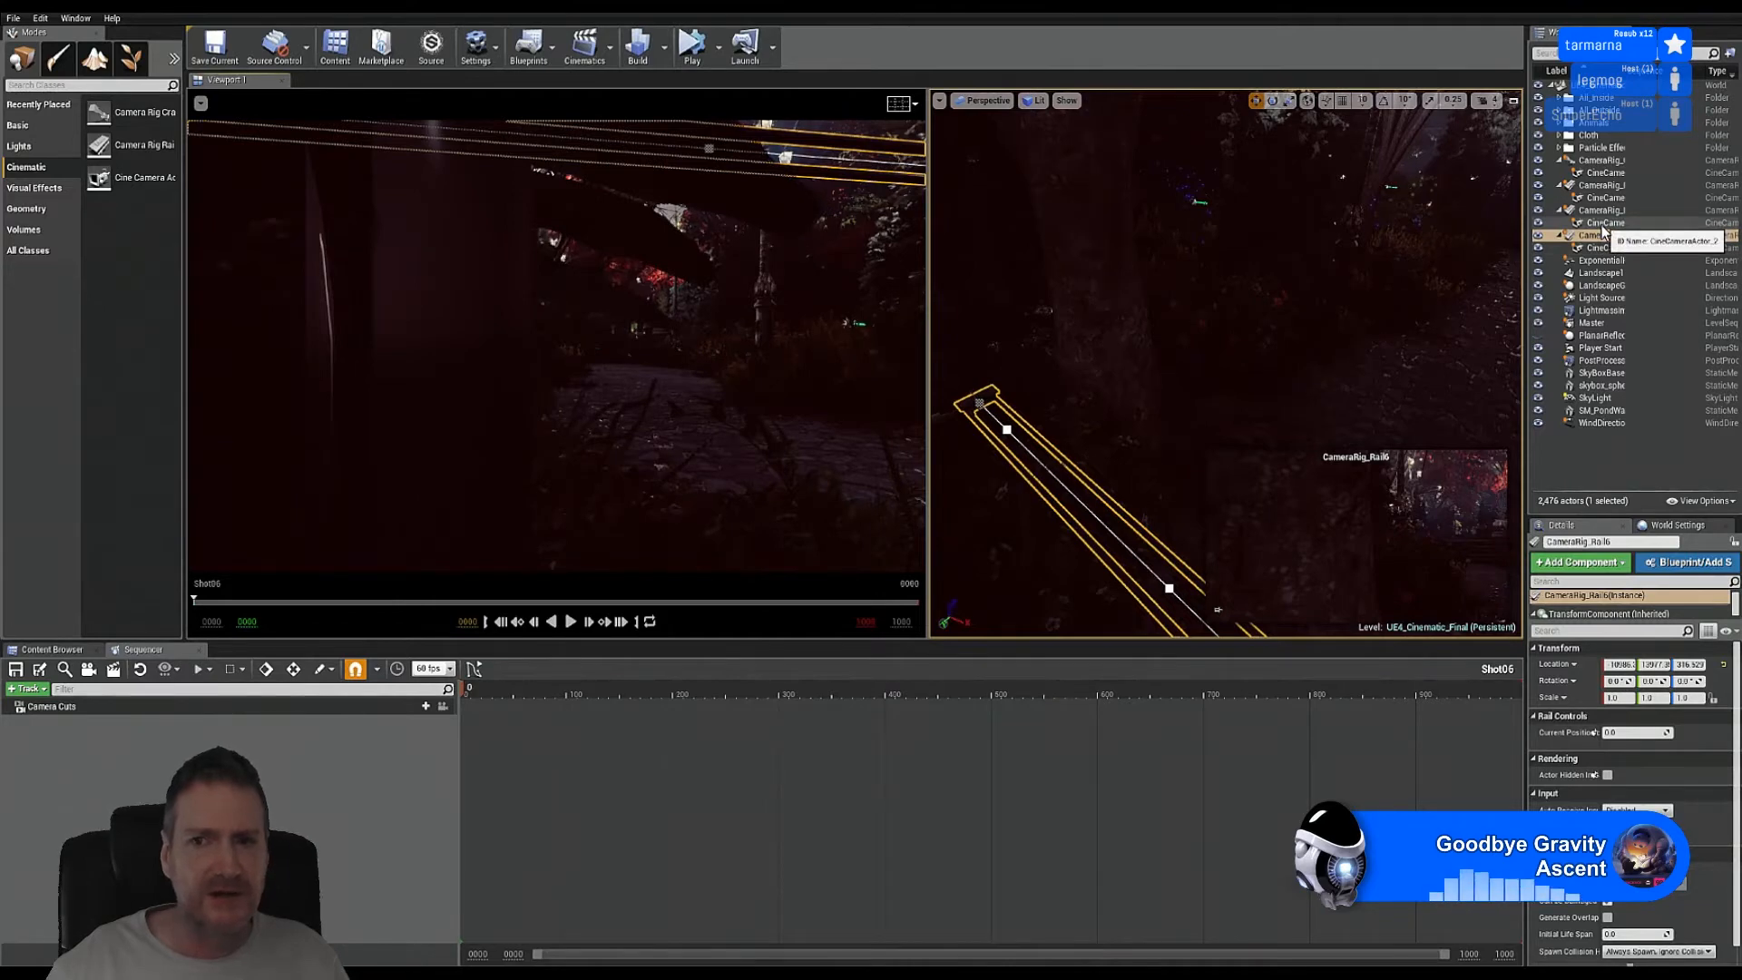
pyautogui.keyDown('ctrl'); pyautogui.click(1604, 247); pyautogui.keyUp('ctrl')
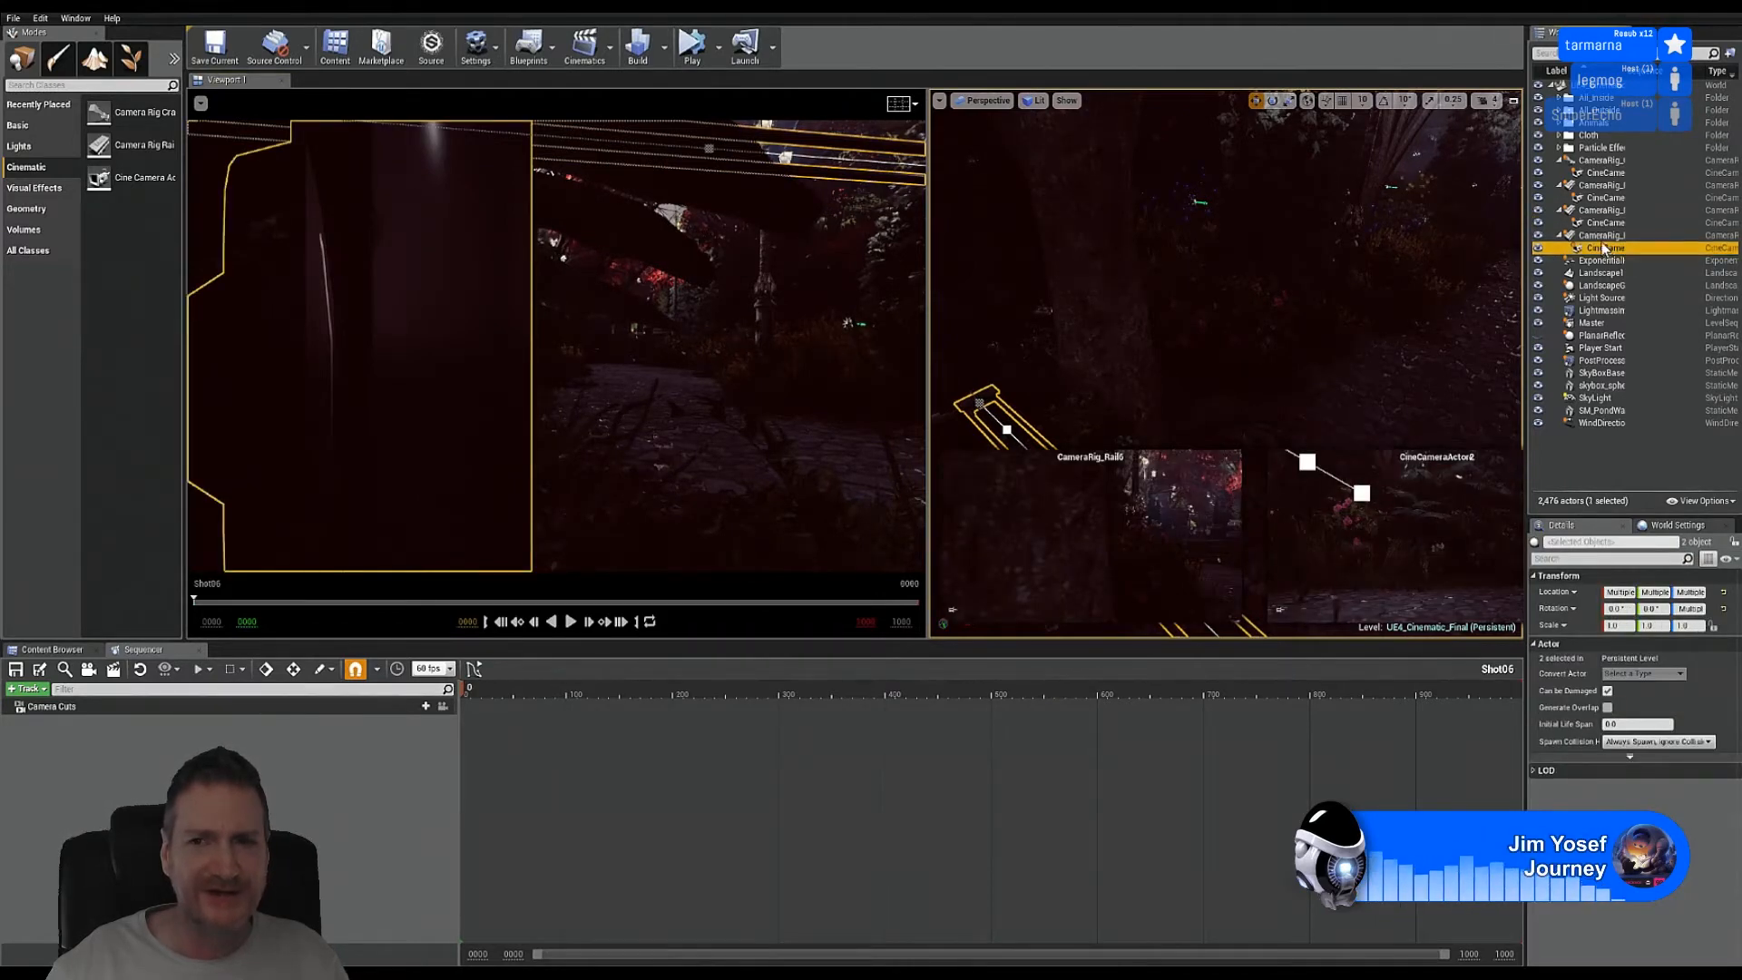
pyautogui.keyDown('ctrl'); pyautogui.click(1602, 235); pyautogui.keyUp('ctrl')
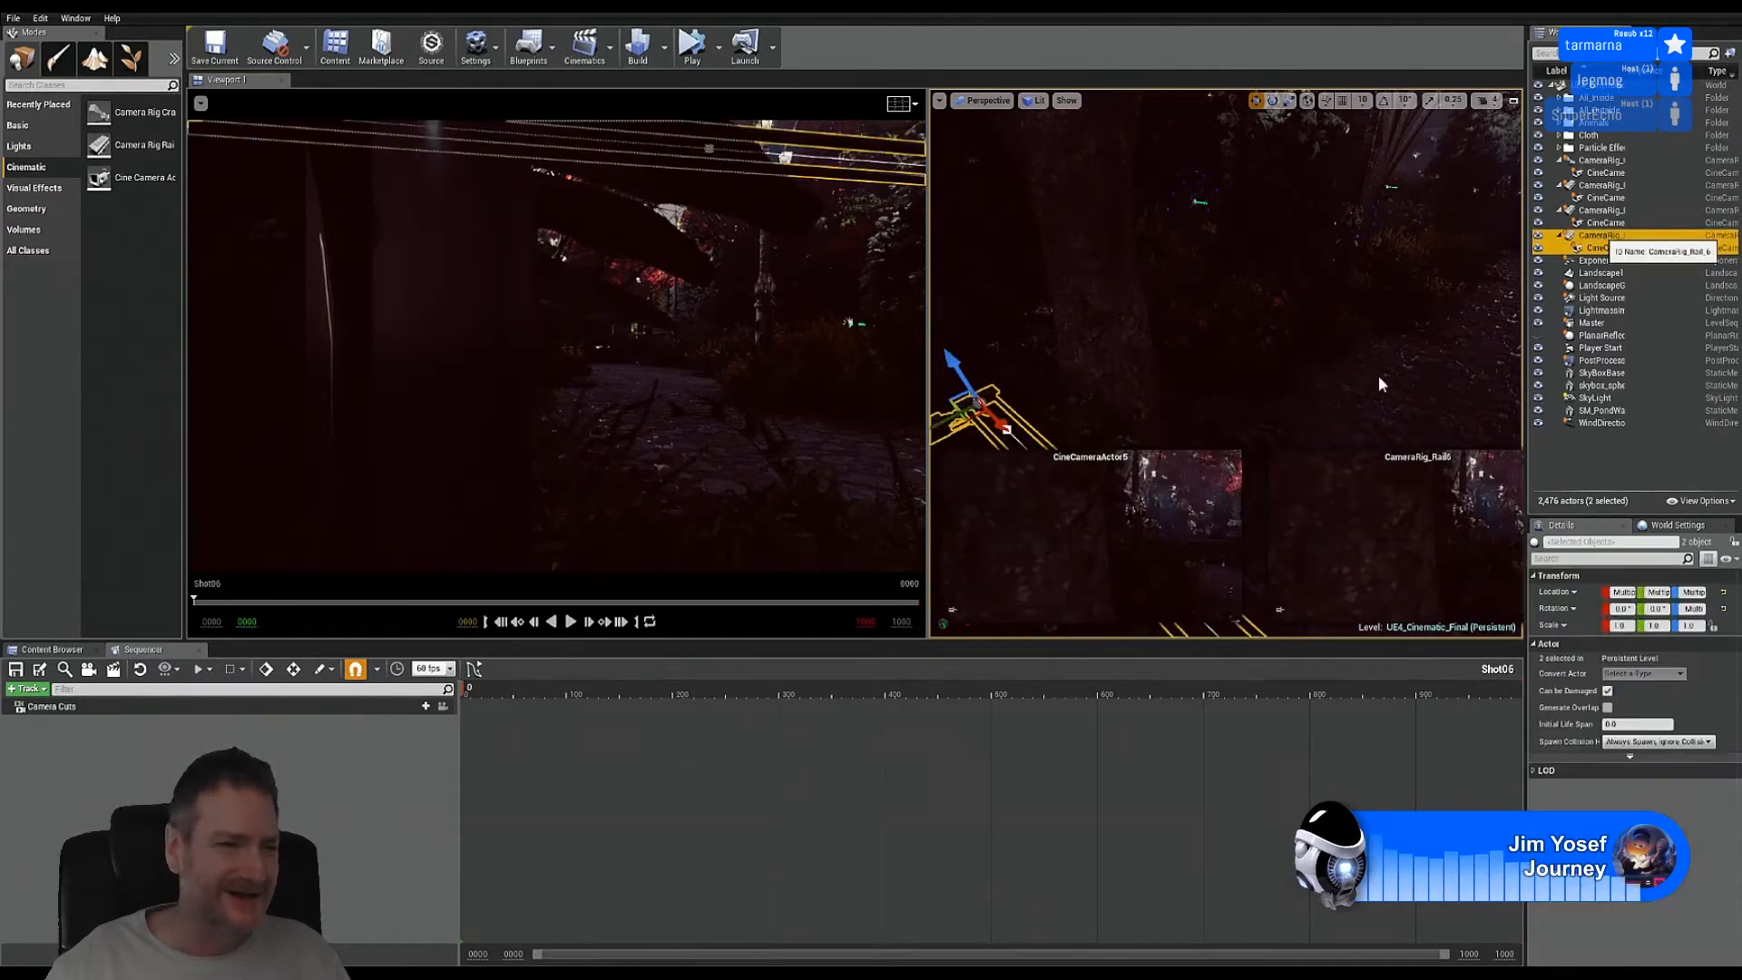
pyautogui.click(26, 690)
pyautogui.moveTo(100, 704)
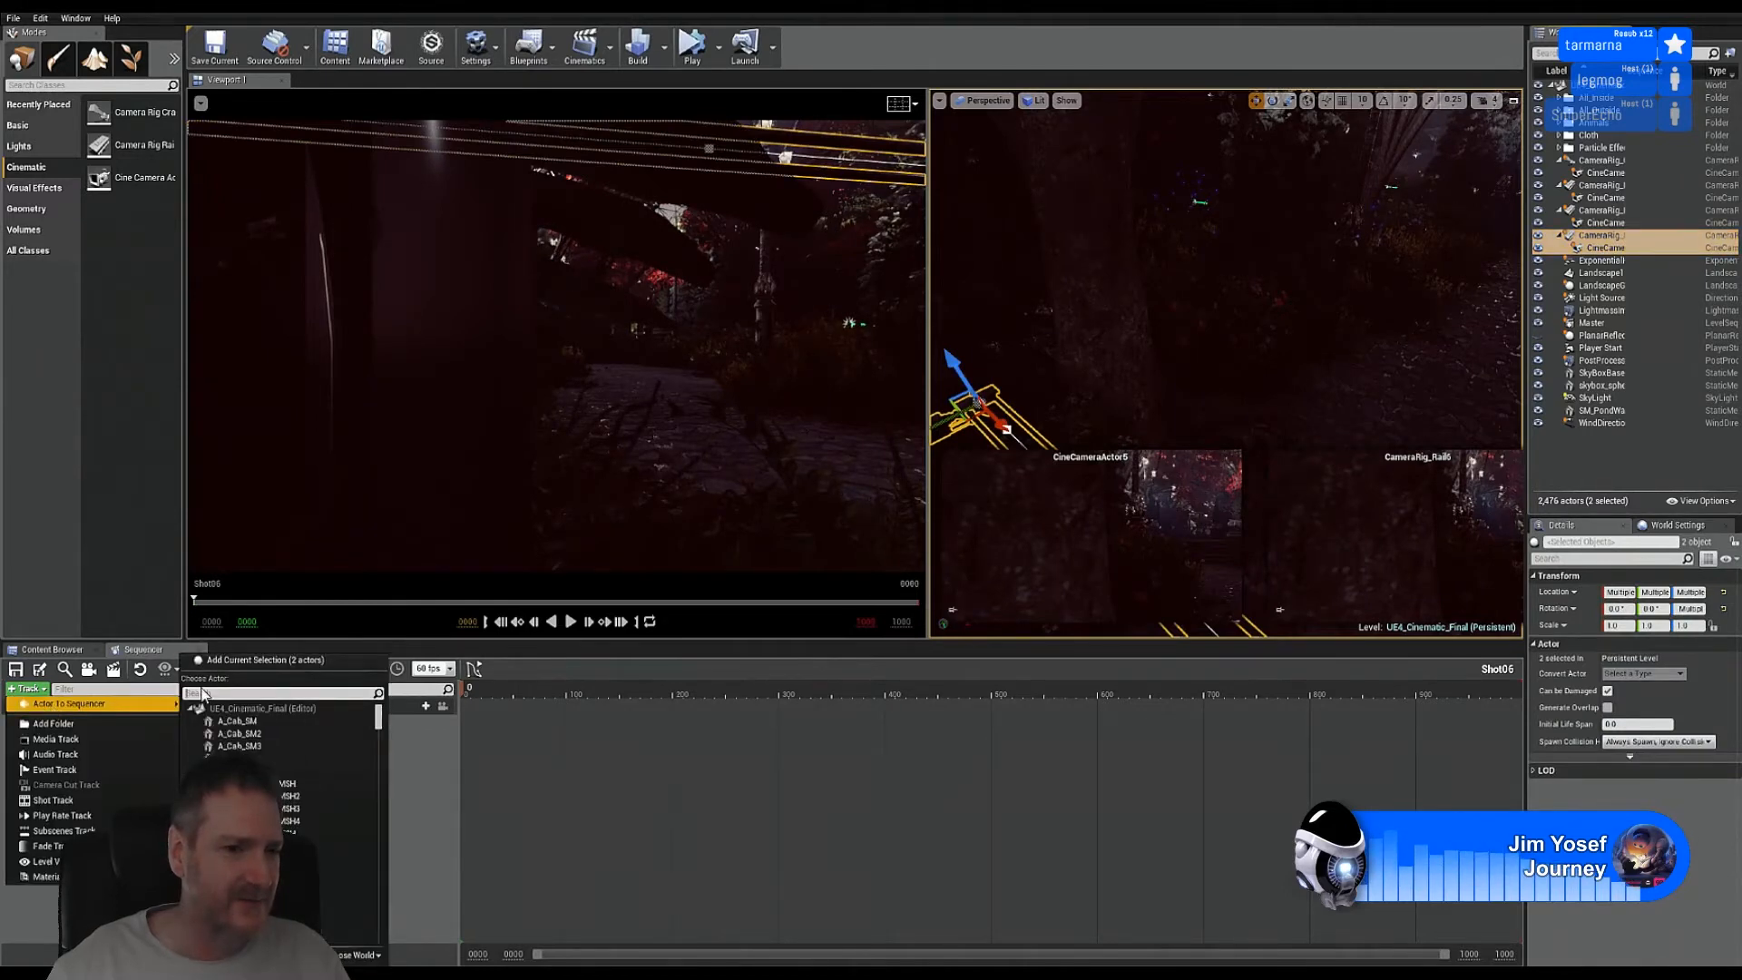
pyautogui.click(274, 661)
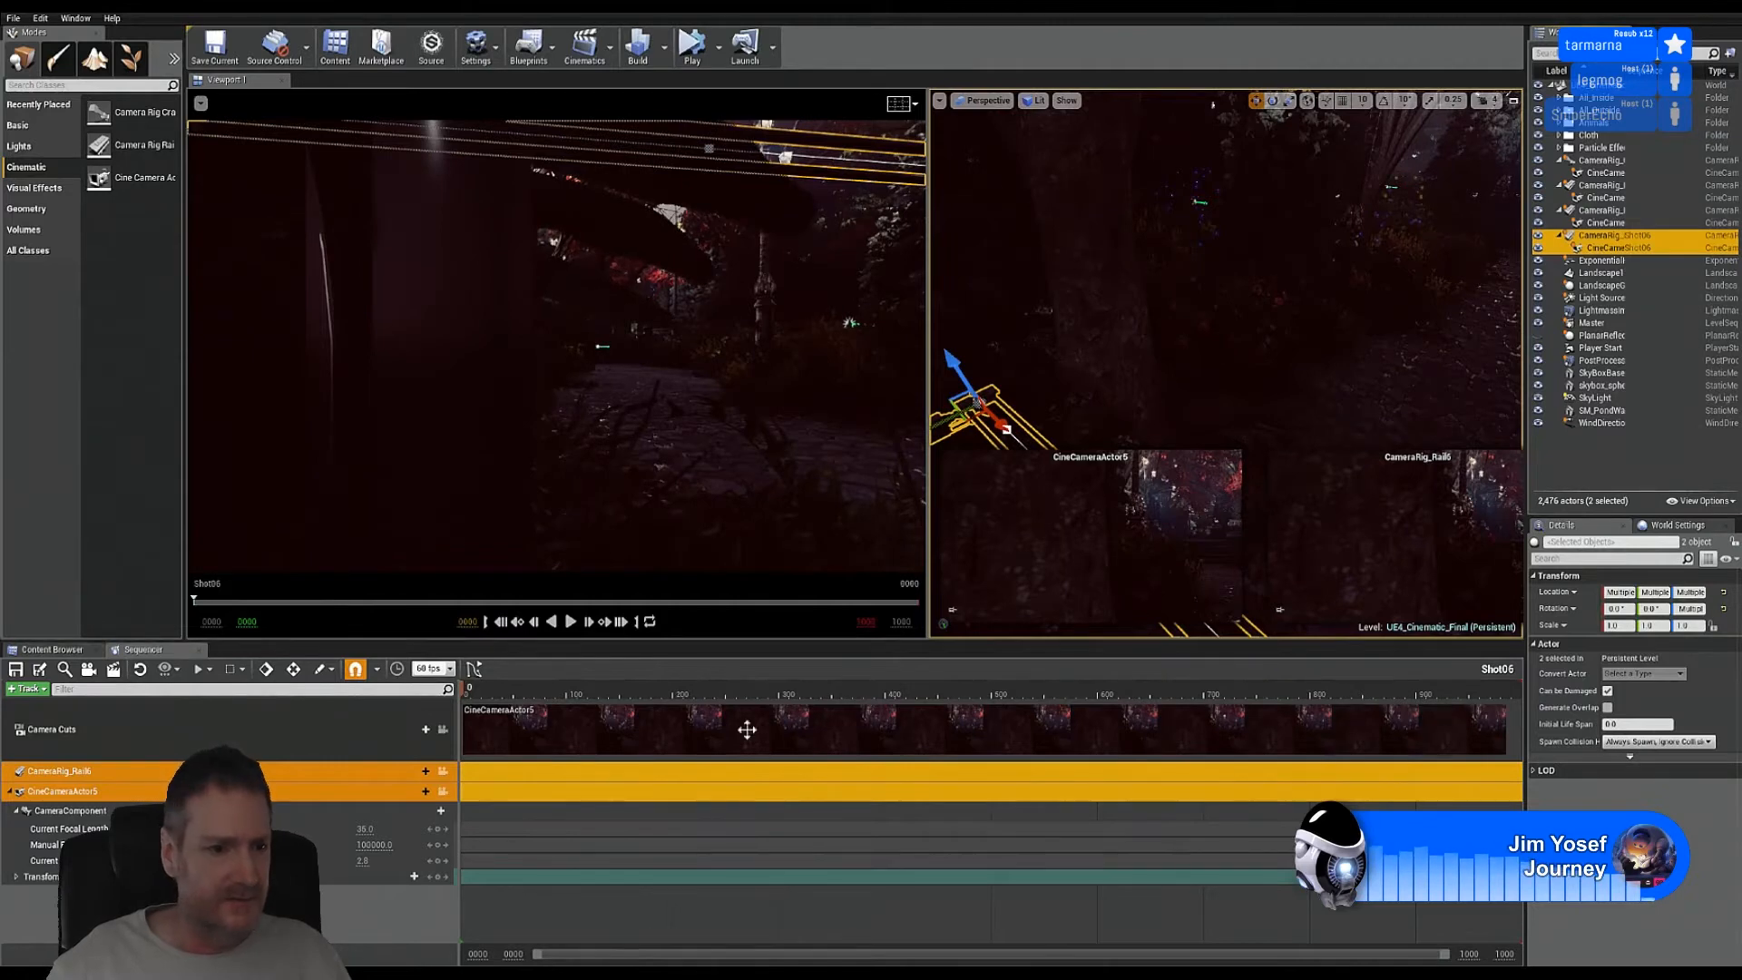
# Step: Change CineCameraActor5's filmback to a custom 36 mm x 18 mm sensor
pyautogui.click(101, 793)
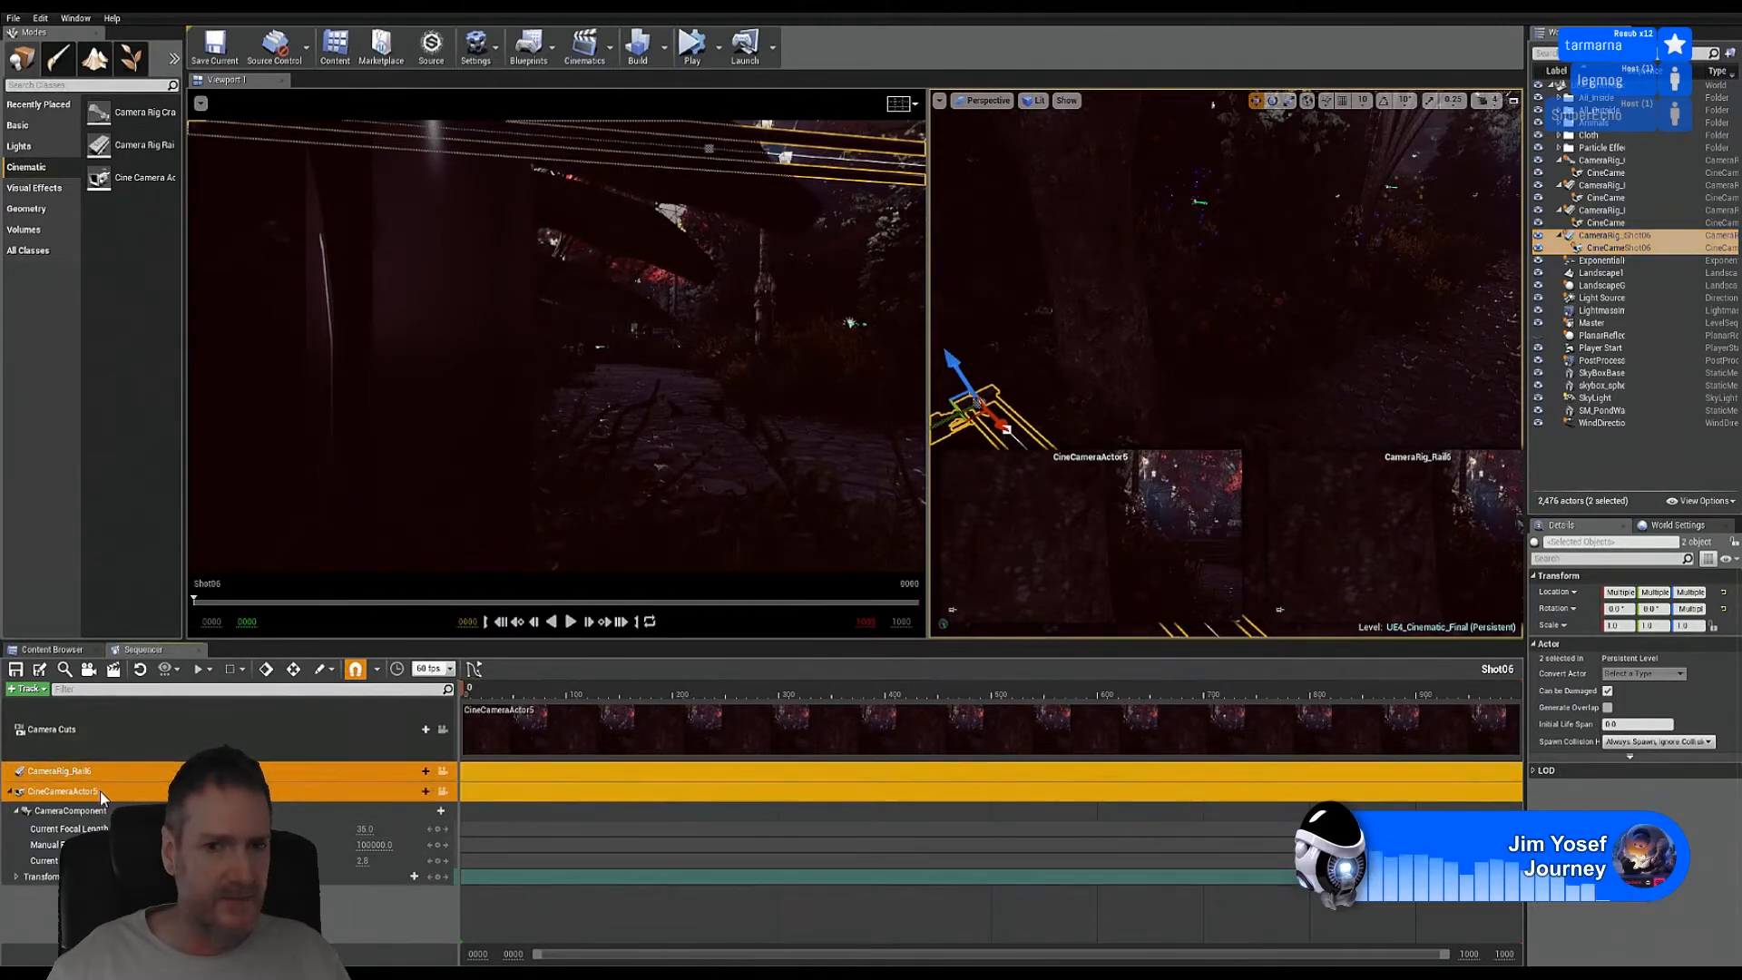
pyautogui.click(100, 793)
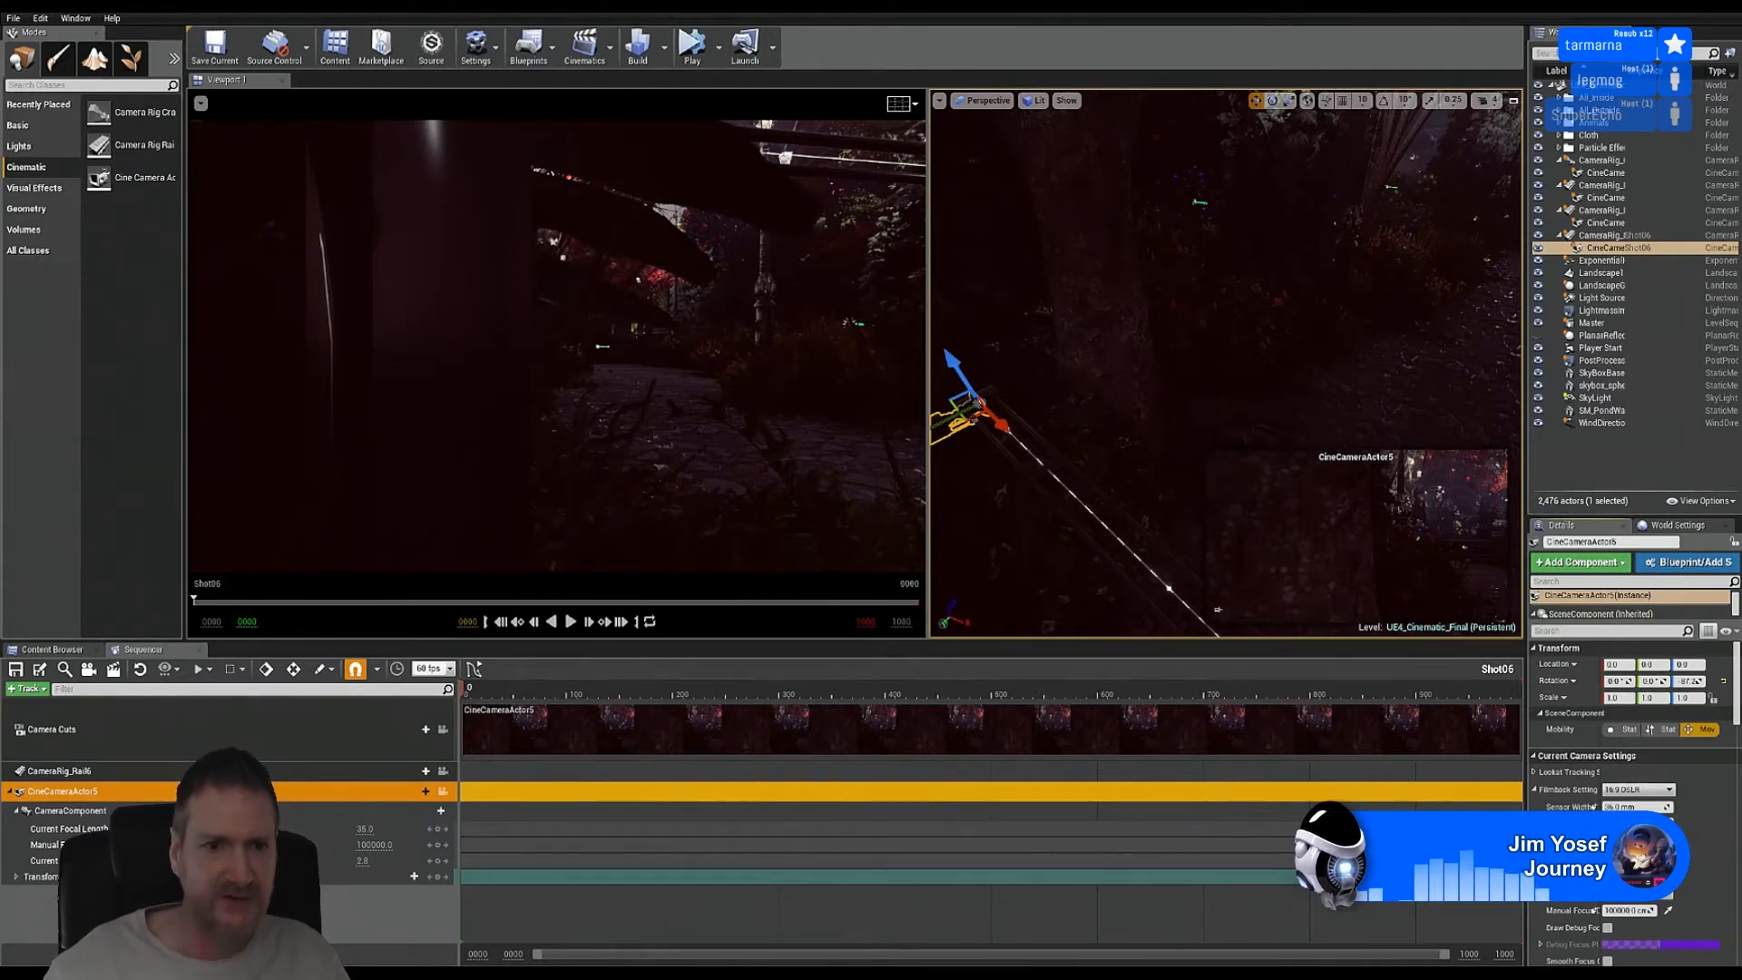
pyautogui.press('Return')
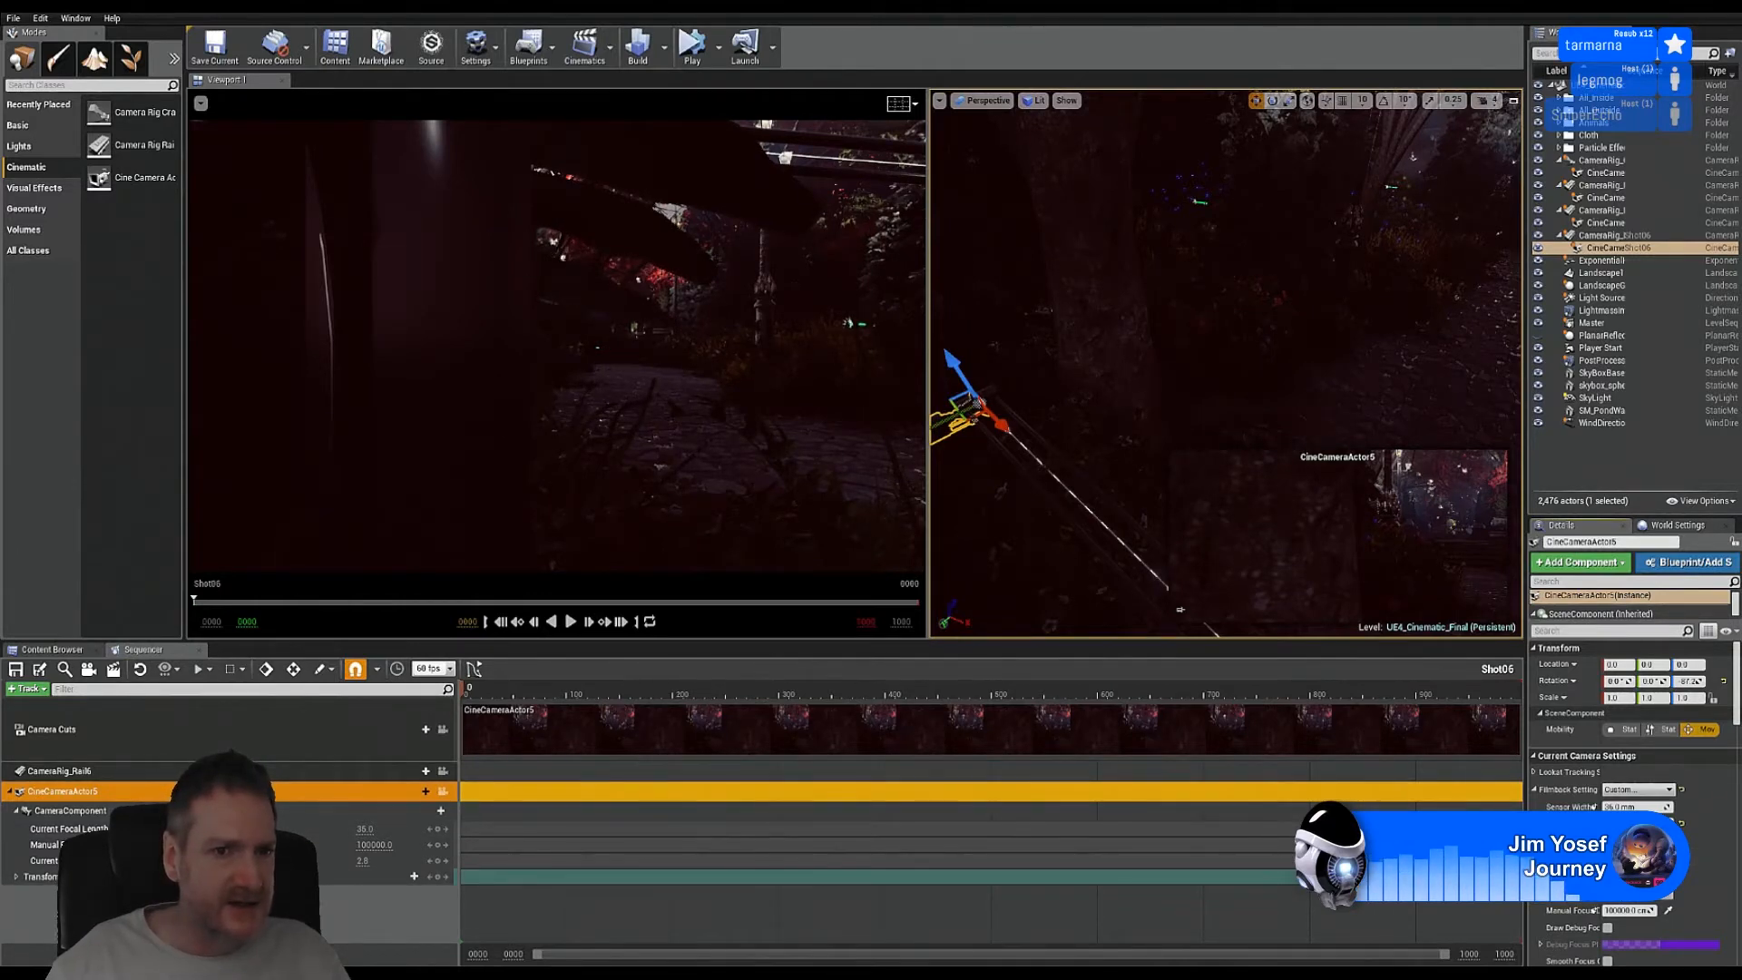
# Step: Pilot CameraRig_Rail6 in the cinematic viewport and select CineCameraActor5 on the rail
pyautogui.click(544, 508)
pyautogui.press('Escape')
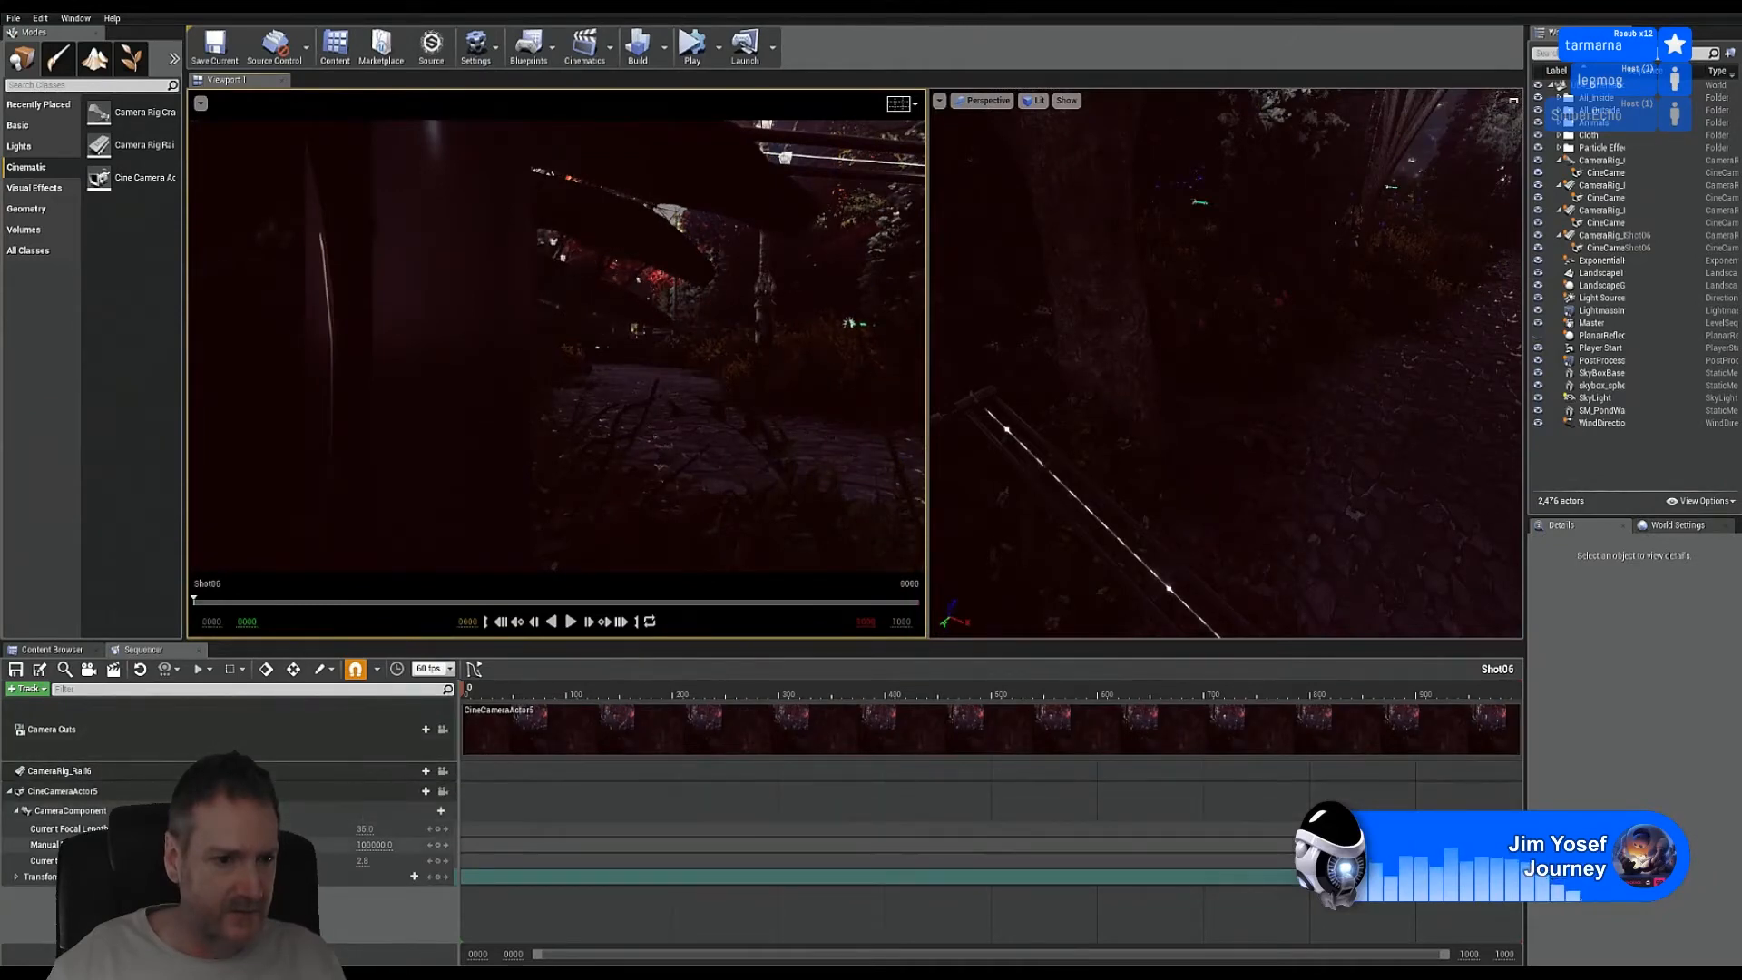
pyautogui.click(443, 771)
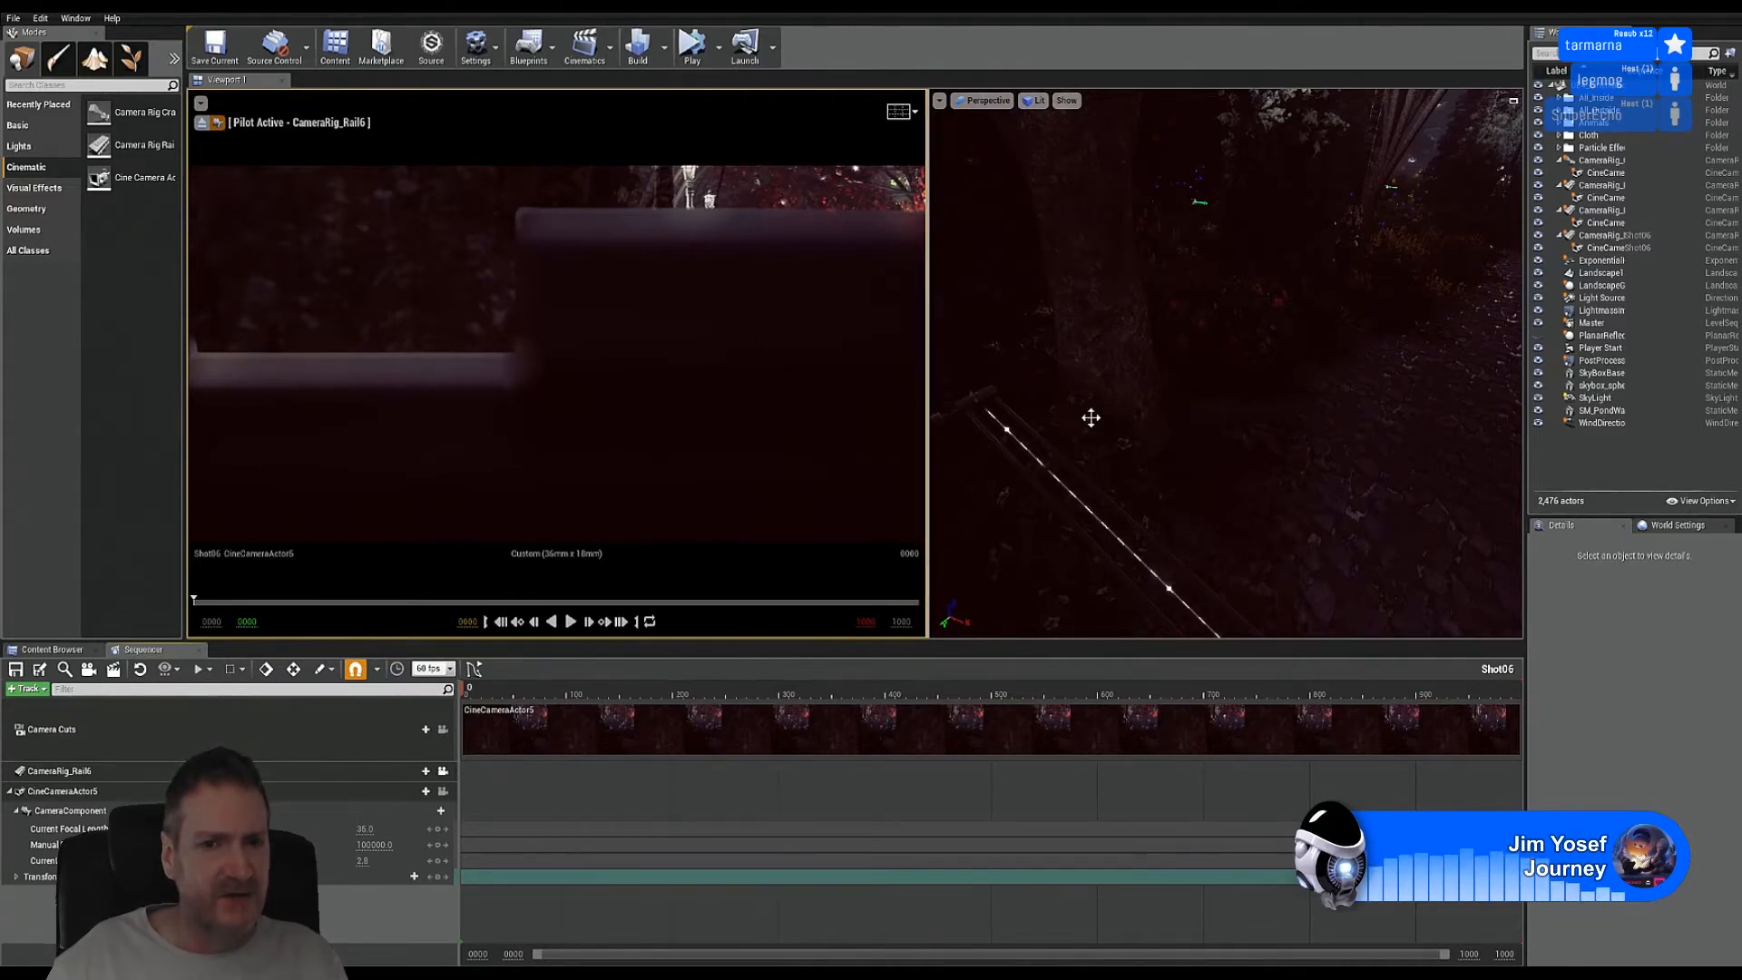
pyautogui.moveTo(1114, 346); pyautogui.dragTo(1025, 381, button='right')
pyautogui.click(1067, 313)
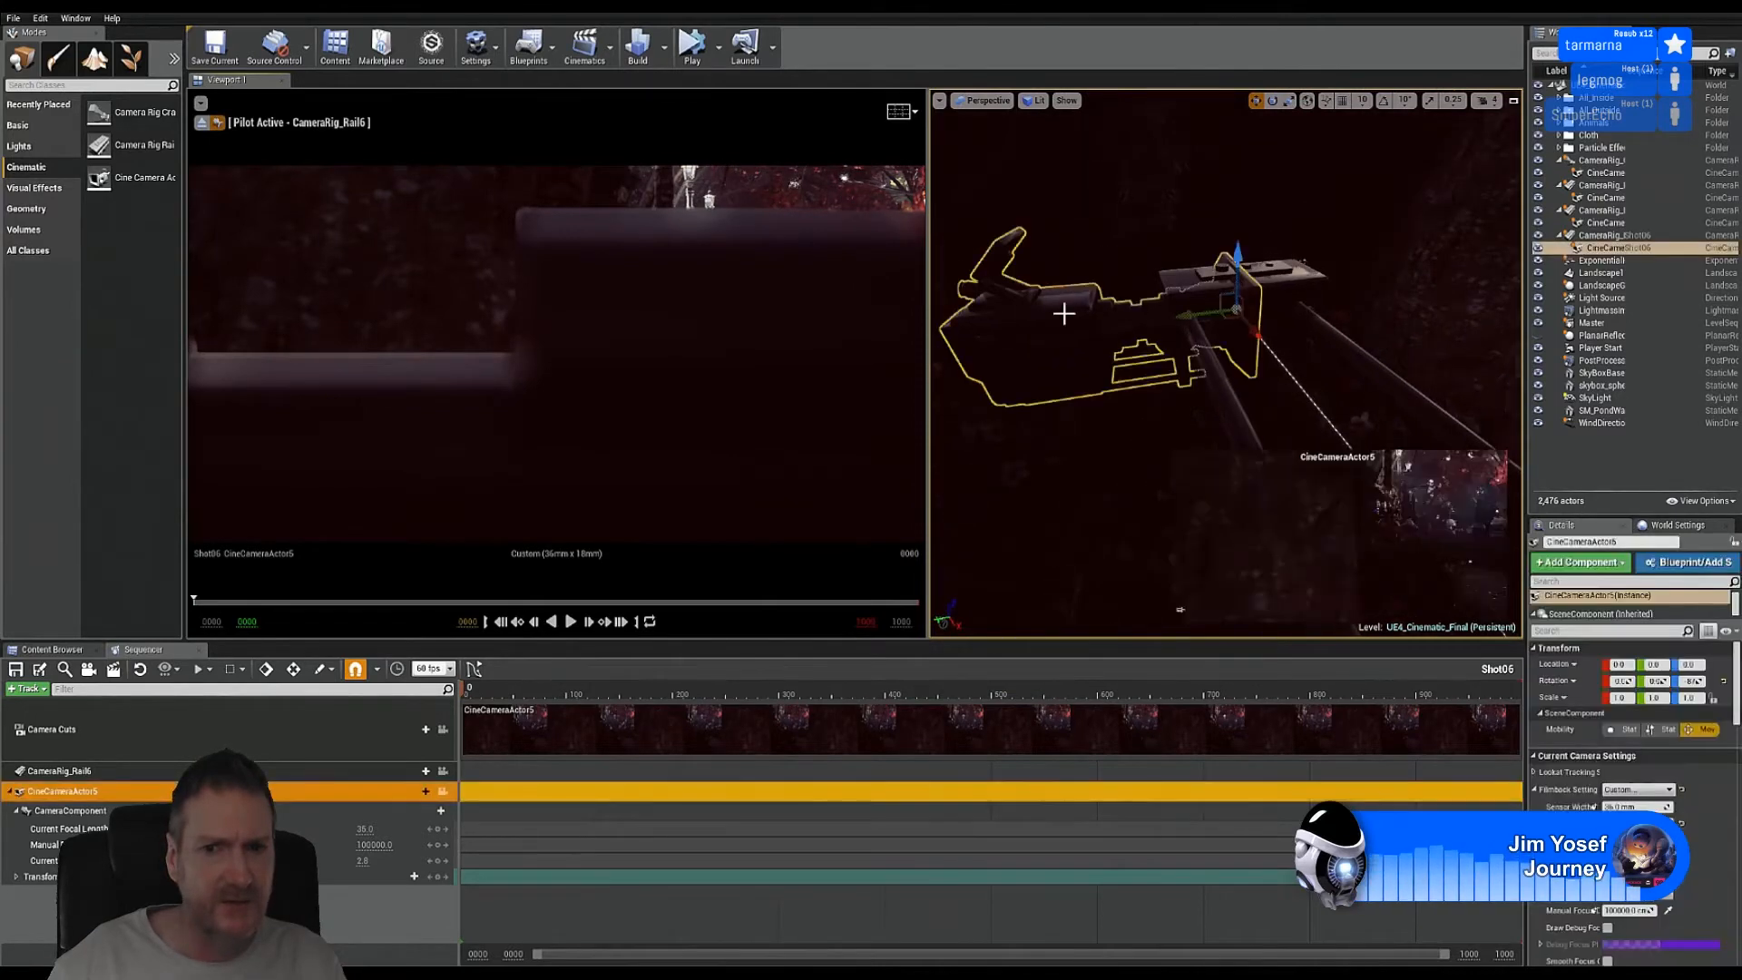
# Step: Raise CineCameraActor5 about 24.75 units above its rail mount so its shot clears the rail
pyautogui.moveTo(1236, 256); pyautogui.dragTo(1242, 172)
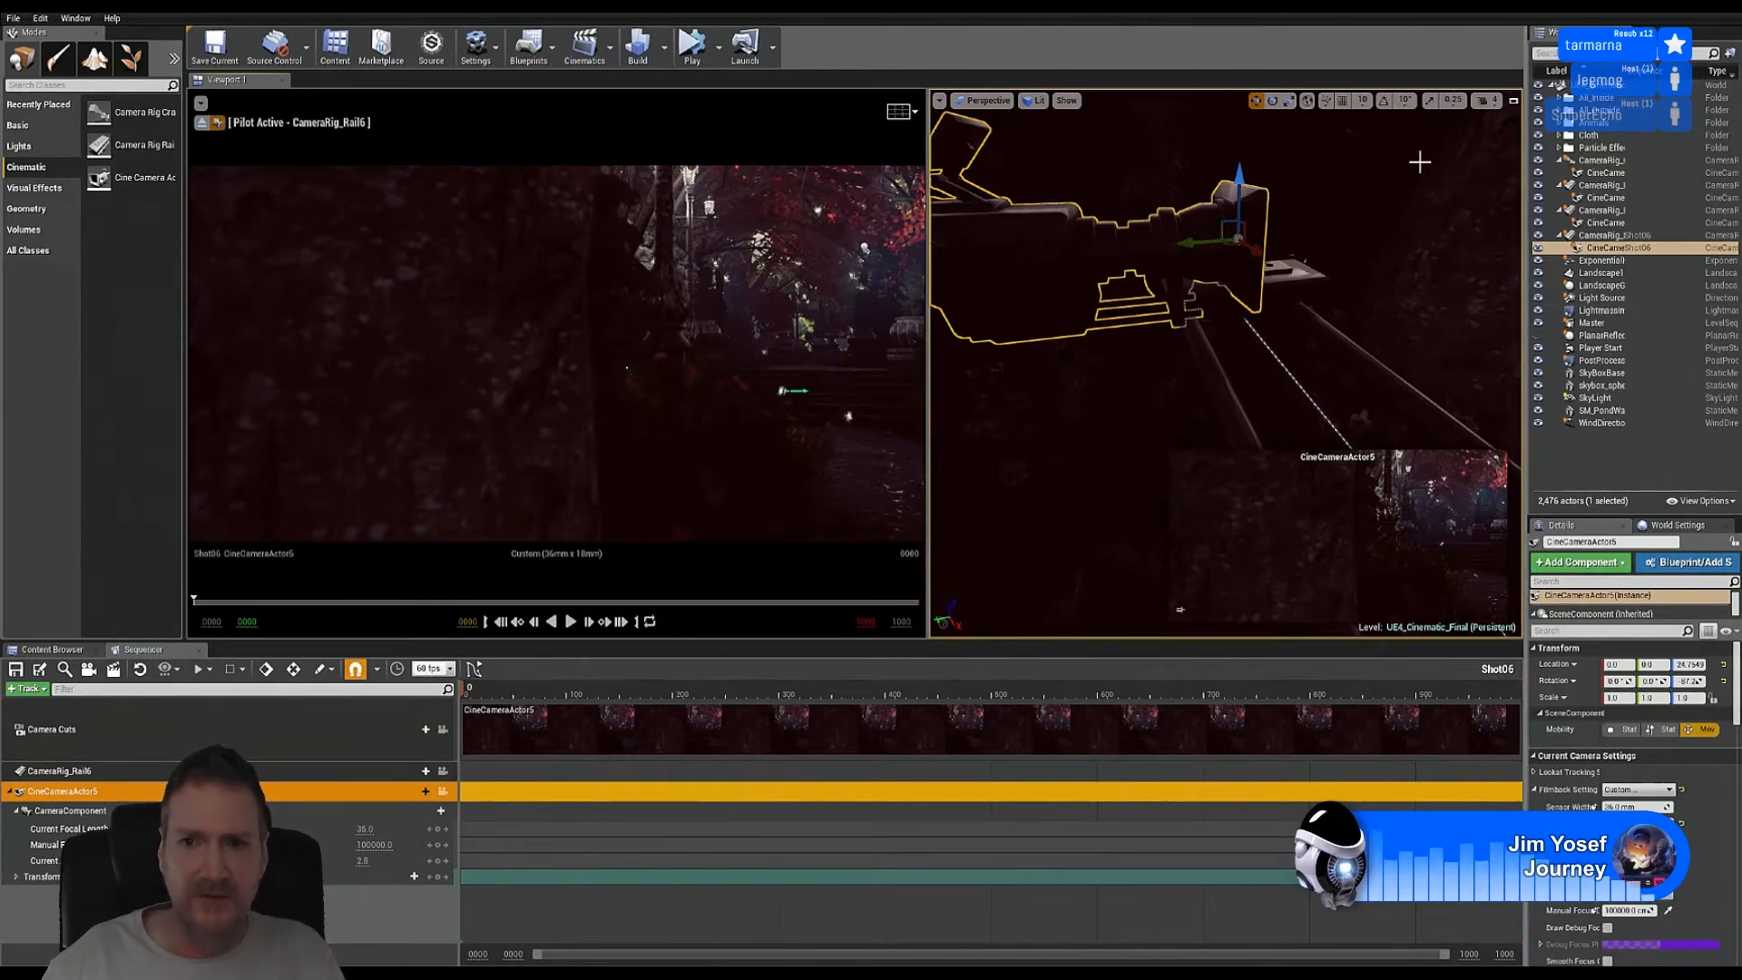
pyautogui.moveTo(1419, 162); pyautogui.dragTo(1529, 156, button='right')
pyautogui.moveTo(1419, 161); pyautogui.dragTo(1381, 162, button='right')
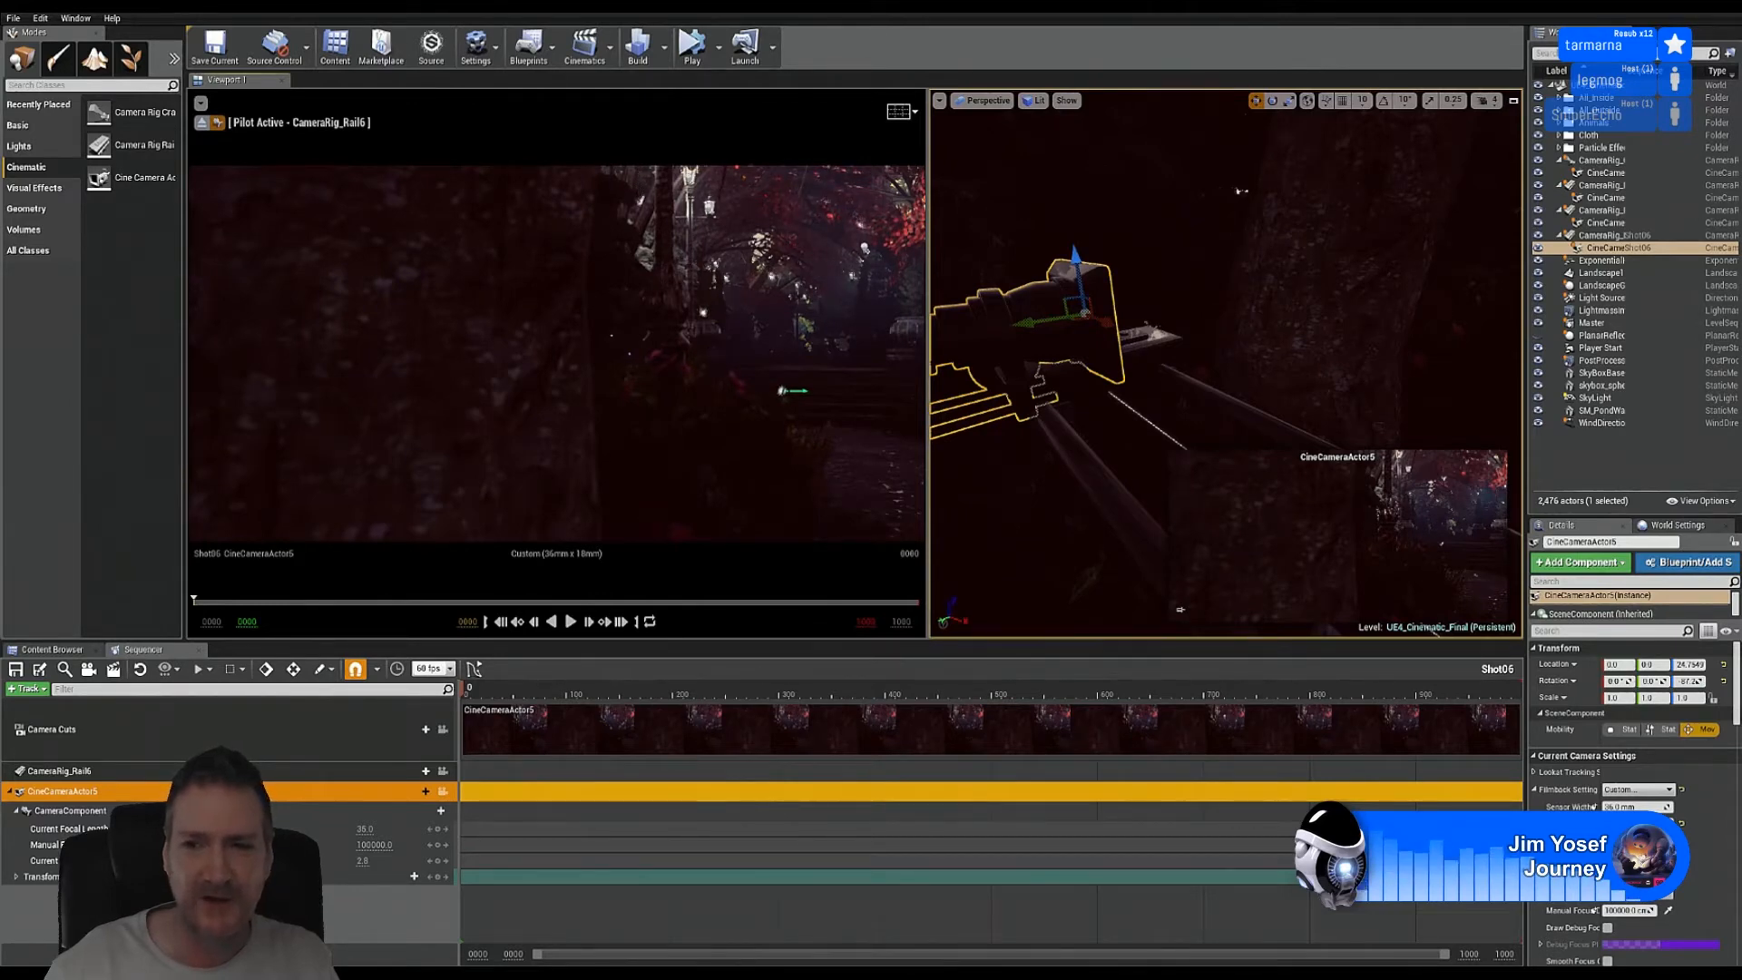
pyautogui.press('w')
pyautogui.moveTo(1239, 299); pyautogui.dragTo(1264, 324, button='right')
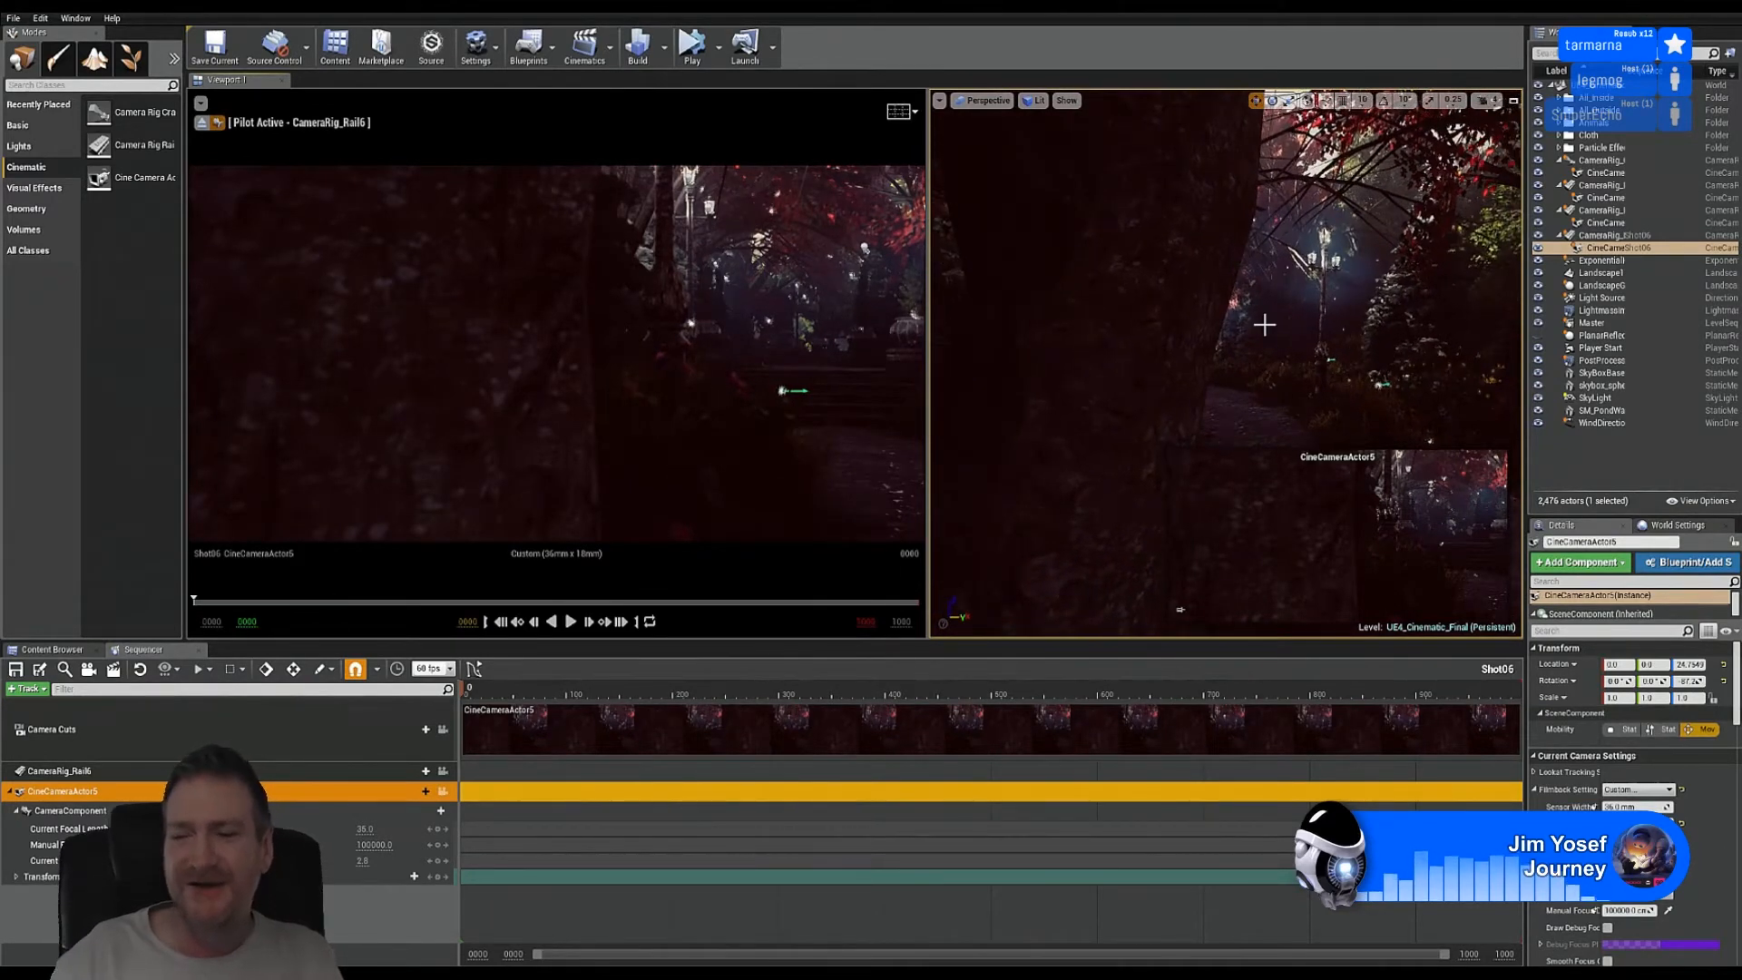
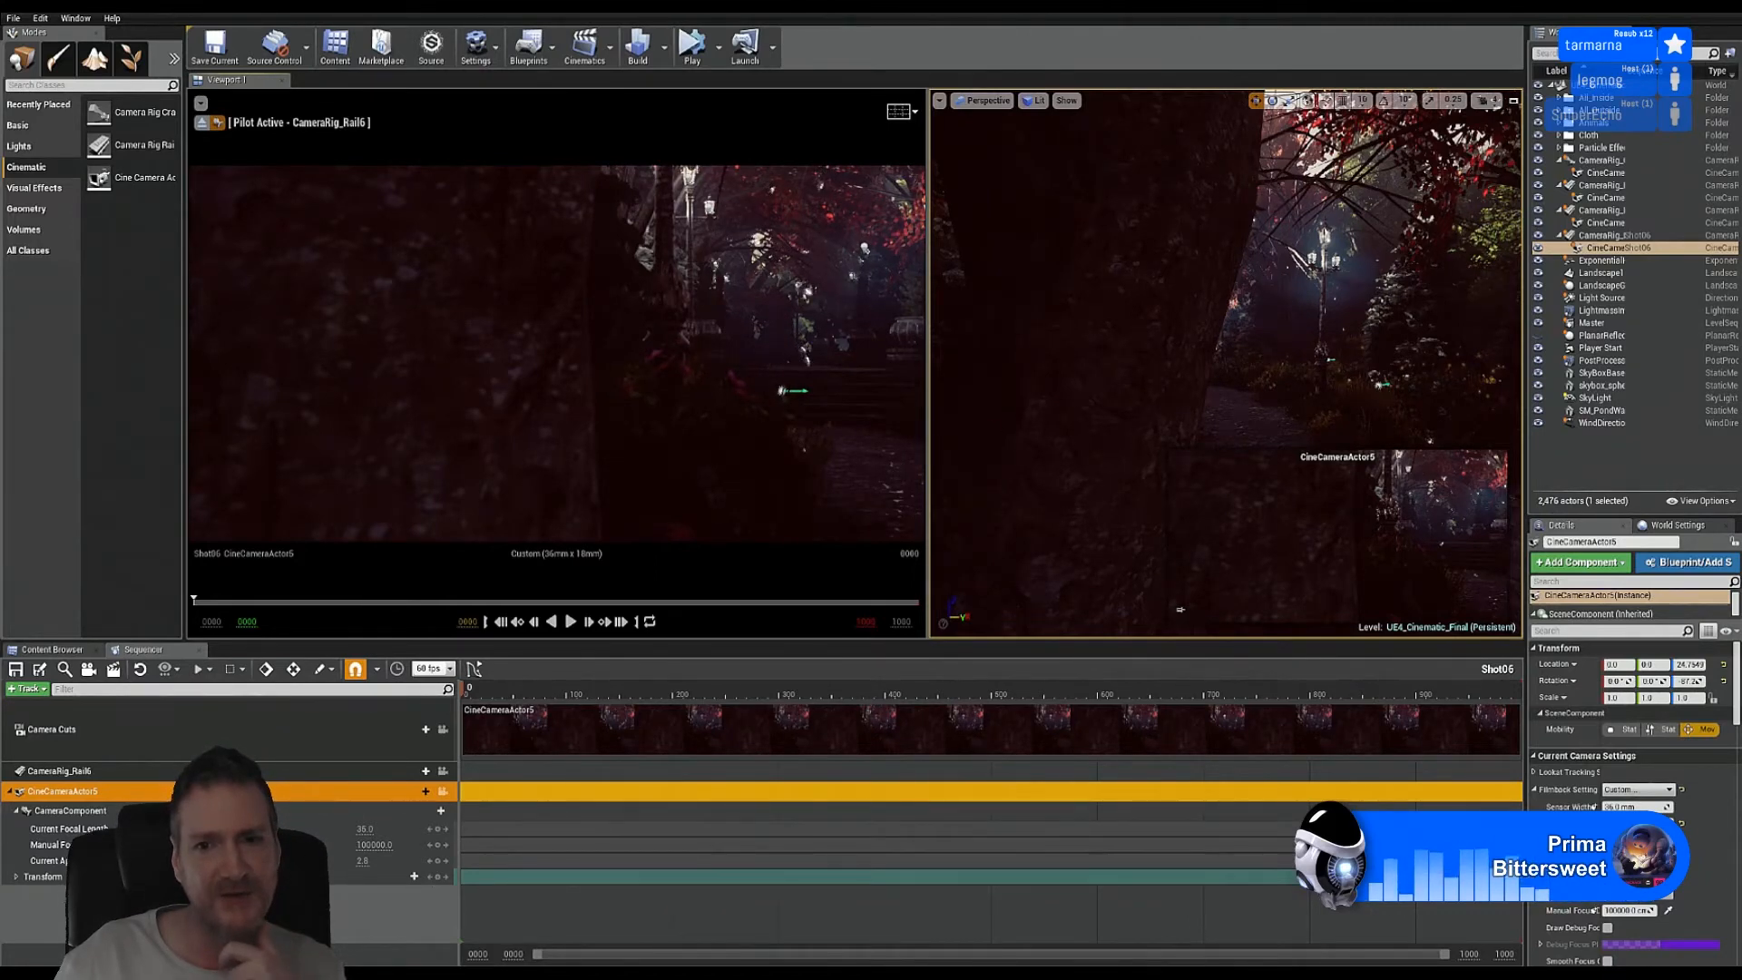
# Step: Try to select CameraRig_Rail6 by its track from an overhead view beside the stone path
pyautogui.moveTo(1225, 363); pyautogui.dragTo(1263, 476, button='right')
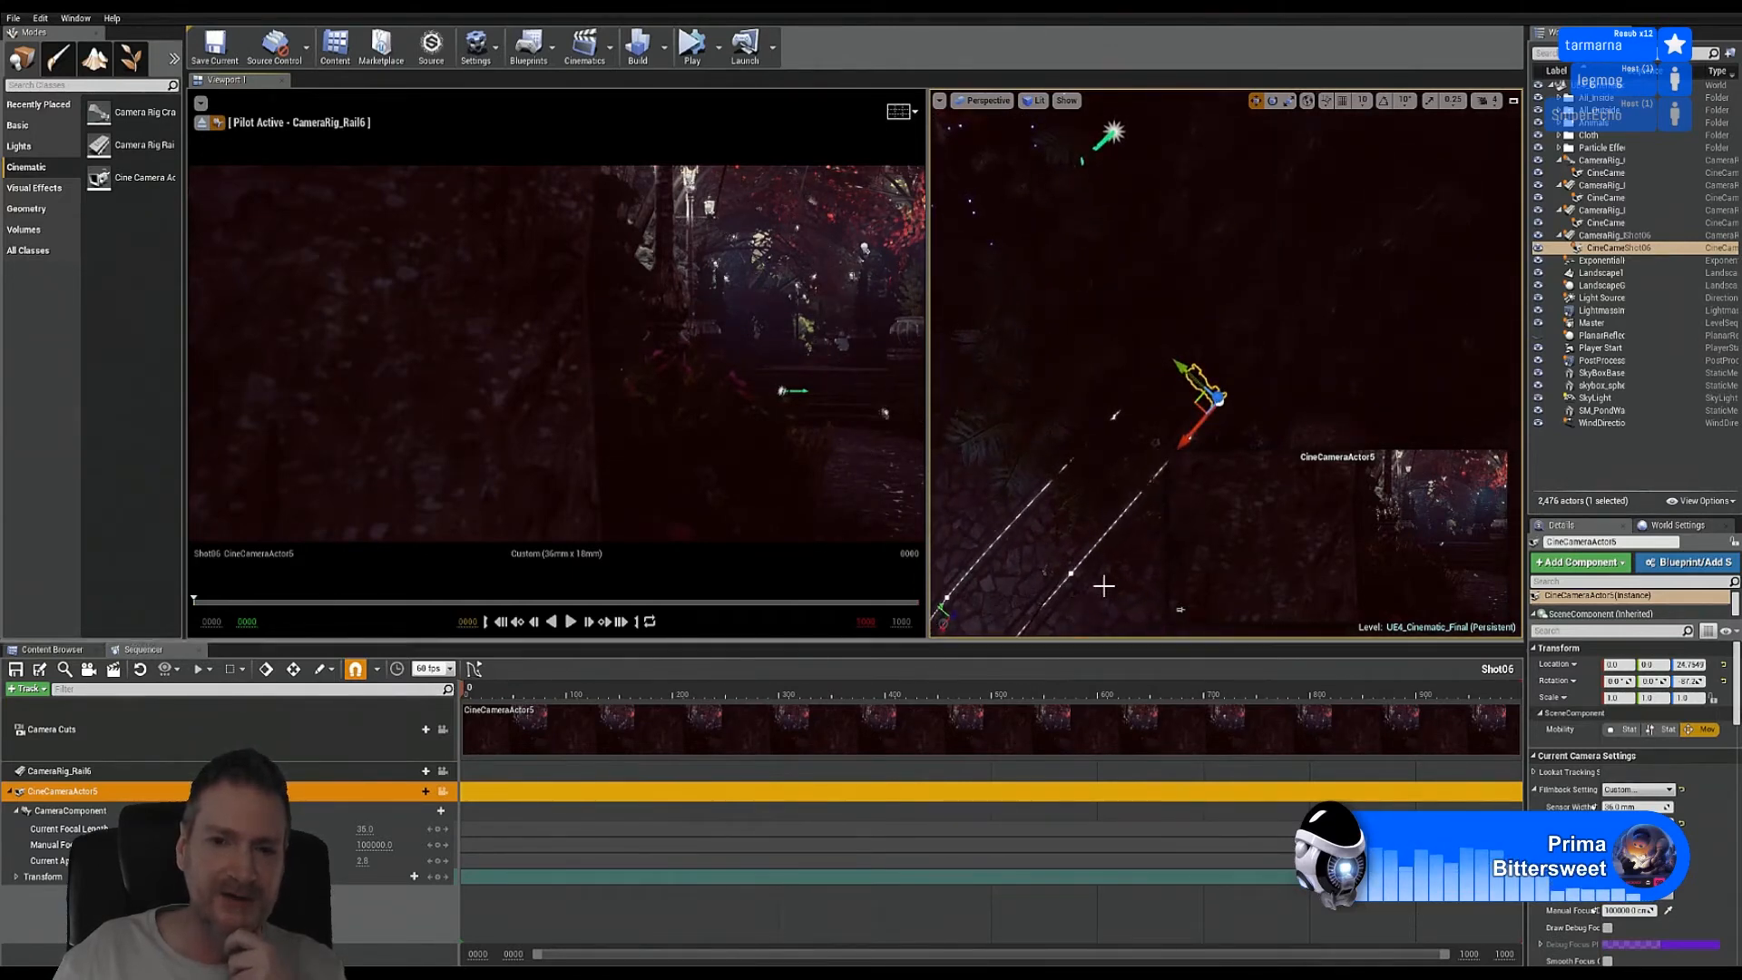
pyautogui.click(1089, 563)
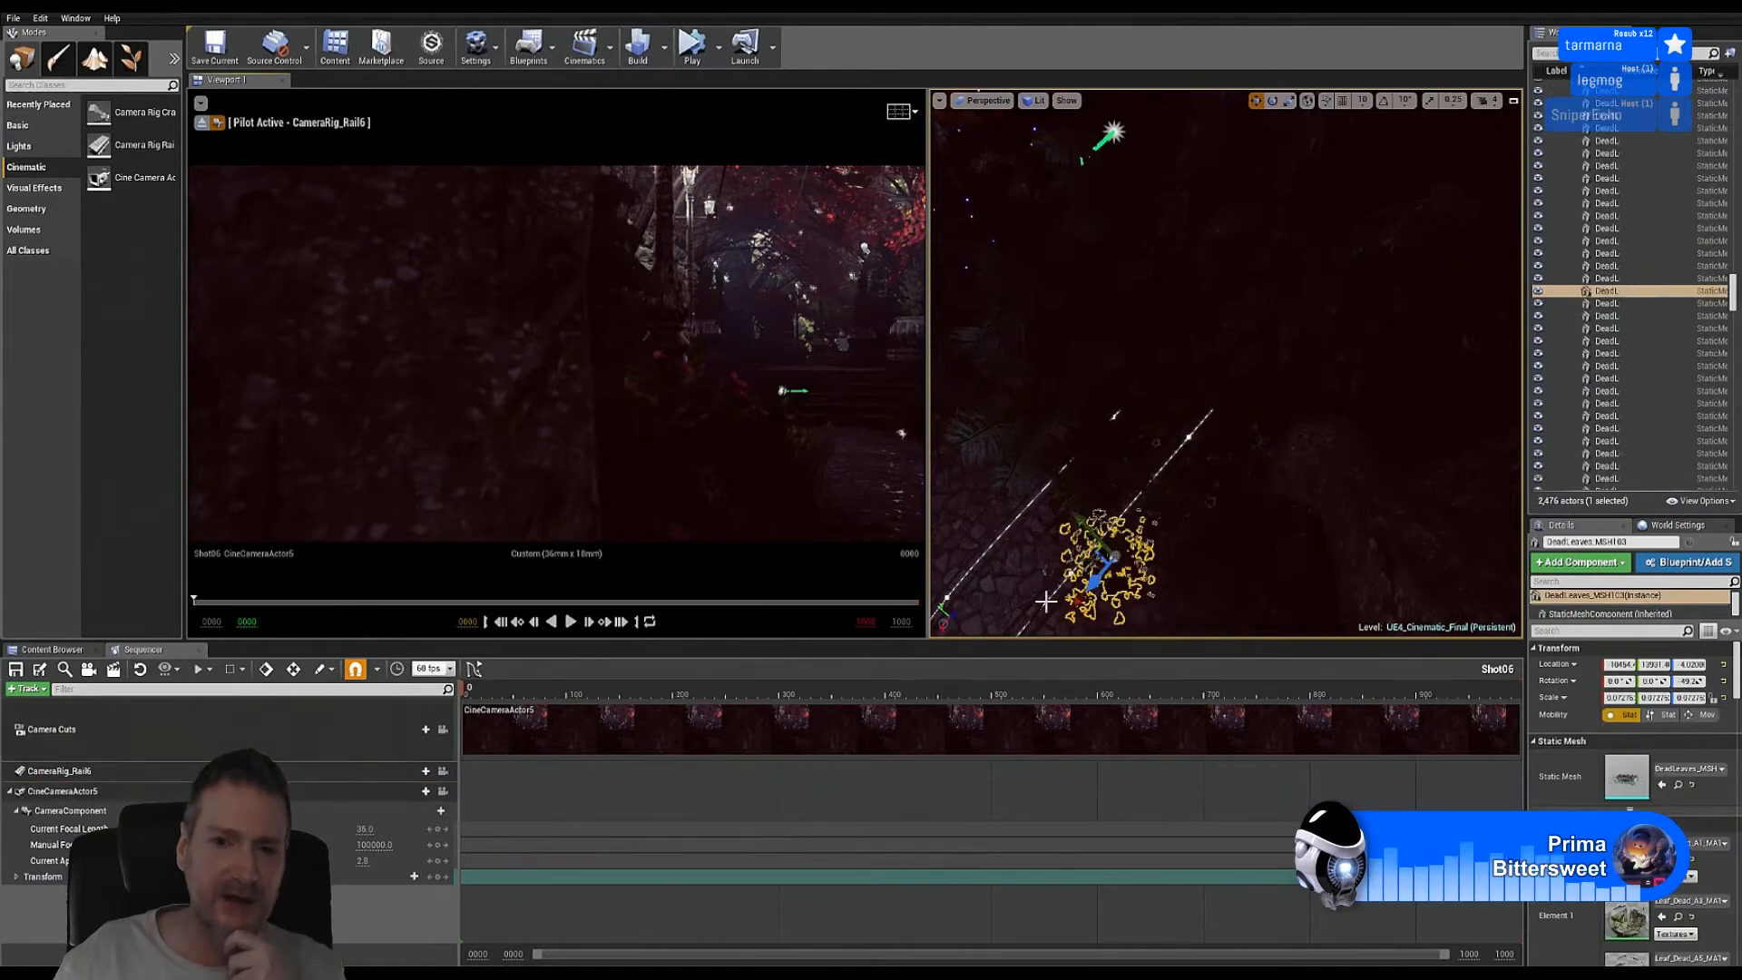
pyautogui.click(977, 560)
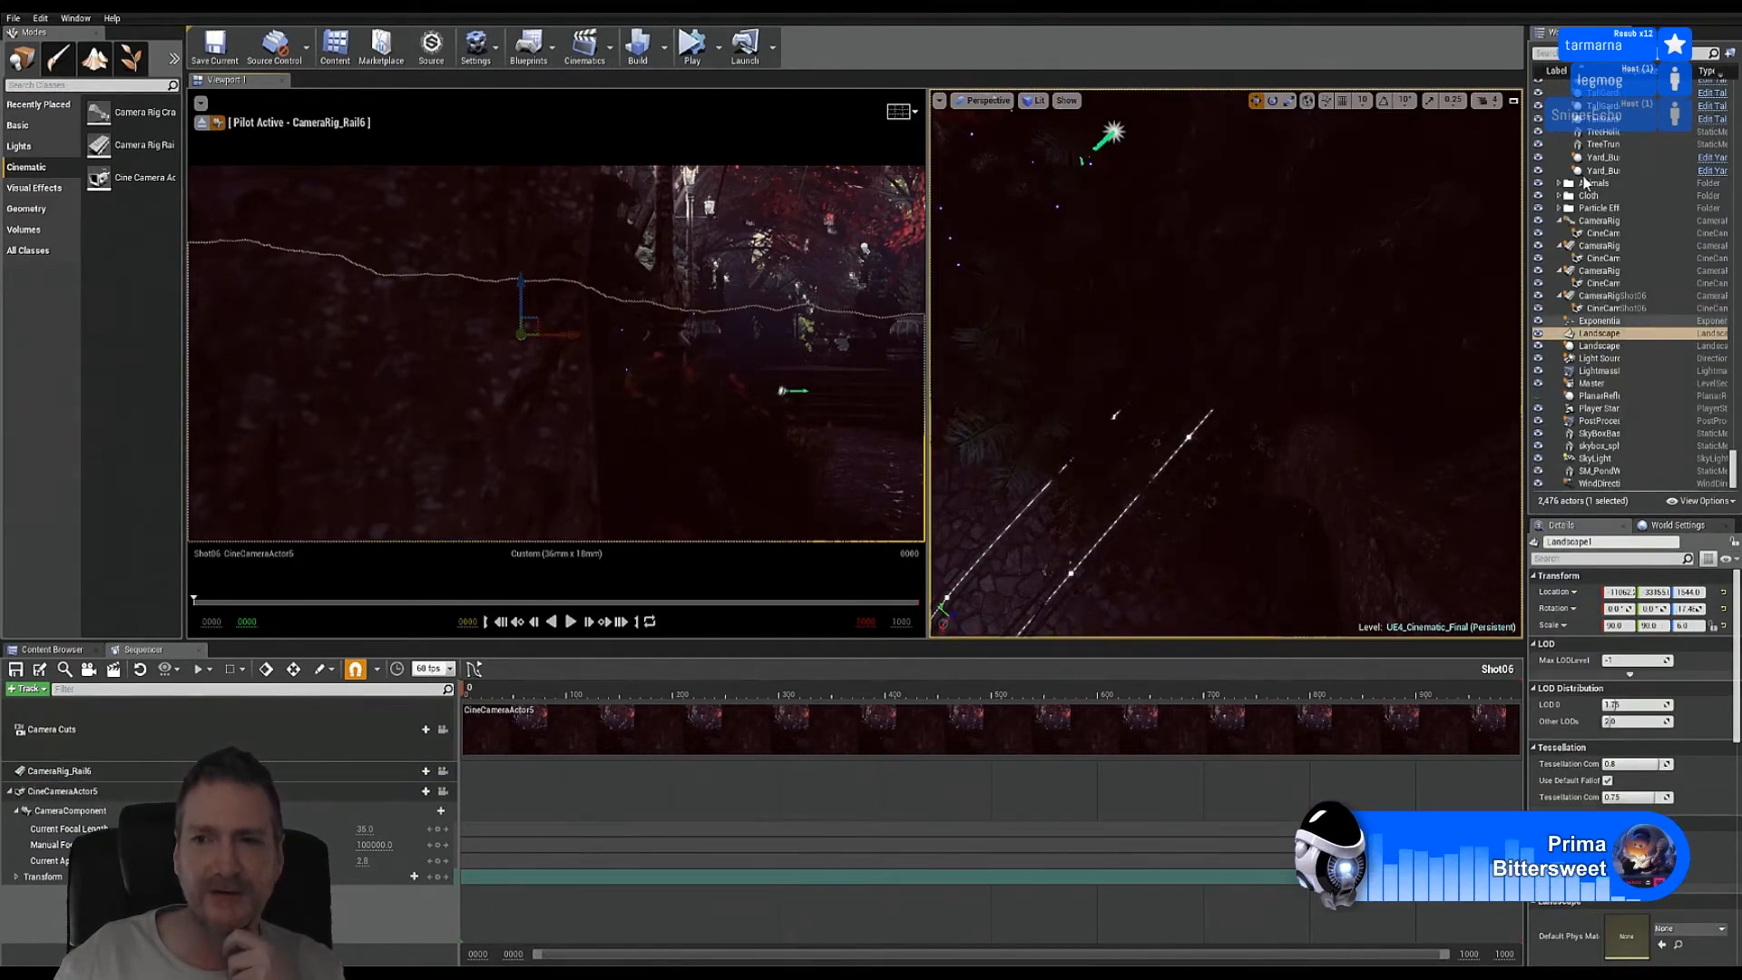
# Step: Collapse the expanded folder in the World Outliner, select the Shot06 camera rig rail and slide it along its X axis
pyautogui.scroll(3, 1604, 210)
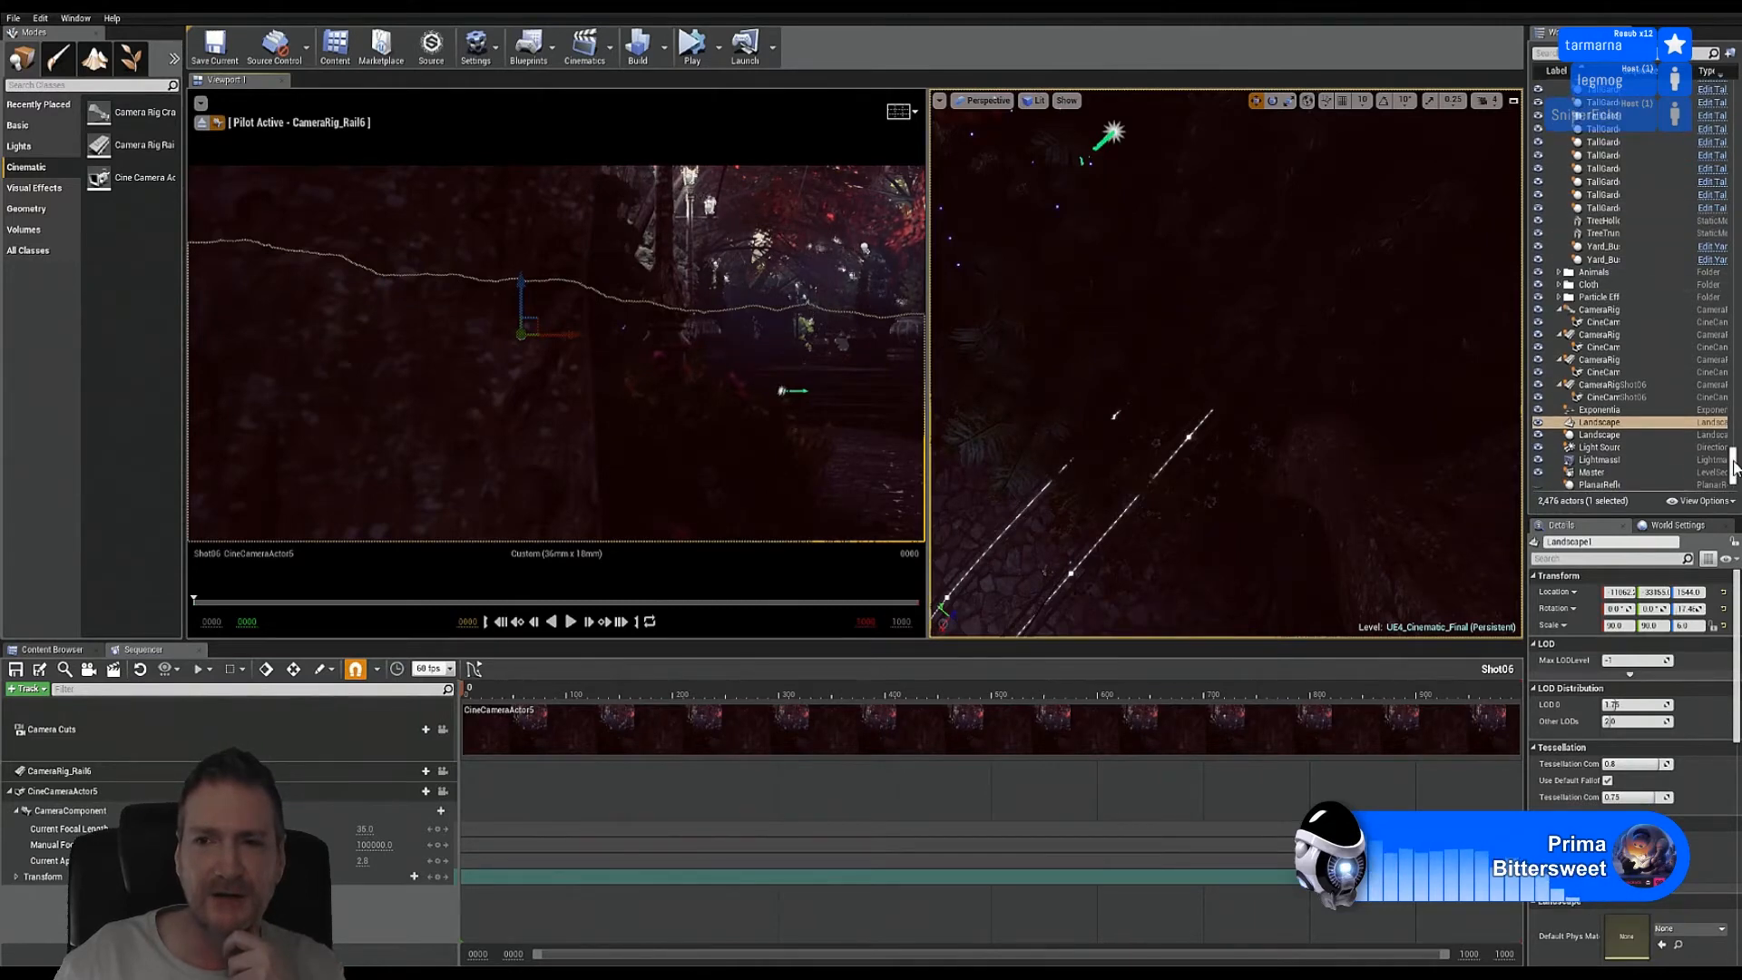
pyautogui.moveTo(1733, 470); pyautogui.dragTo(1731, 91)
pyautogui.click(1558, 110)
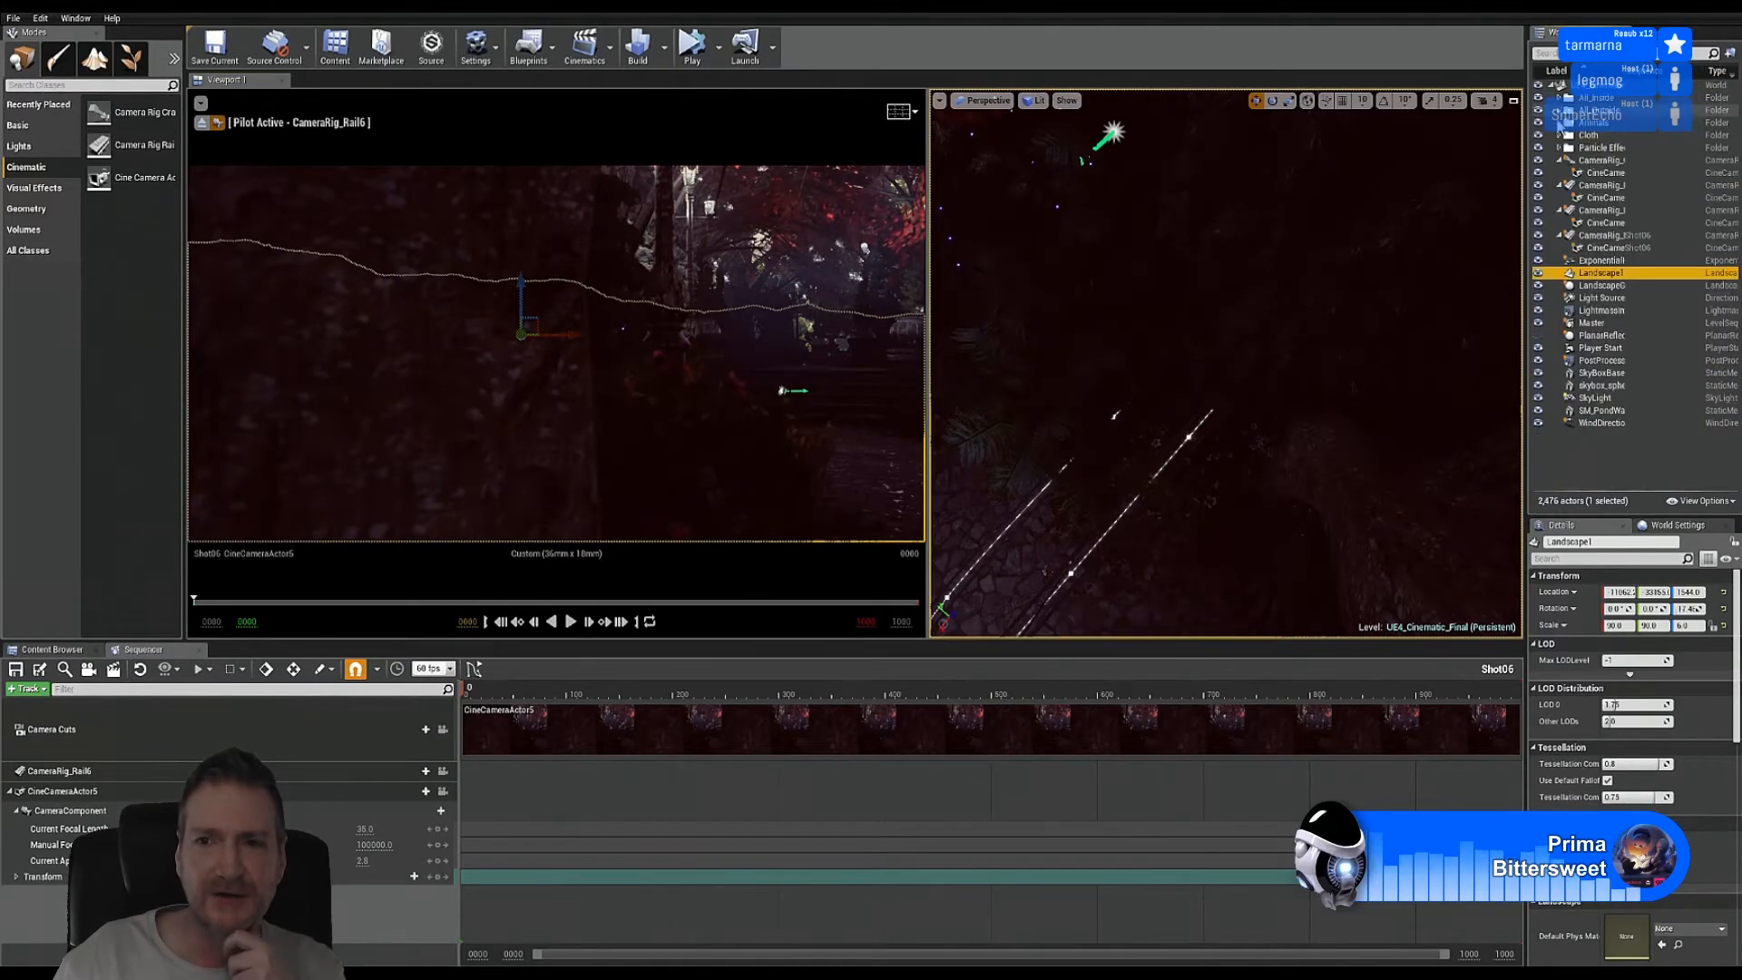
pyautogui.click(1603, 238)
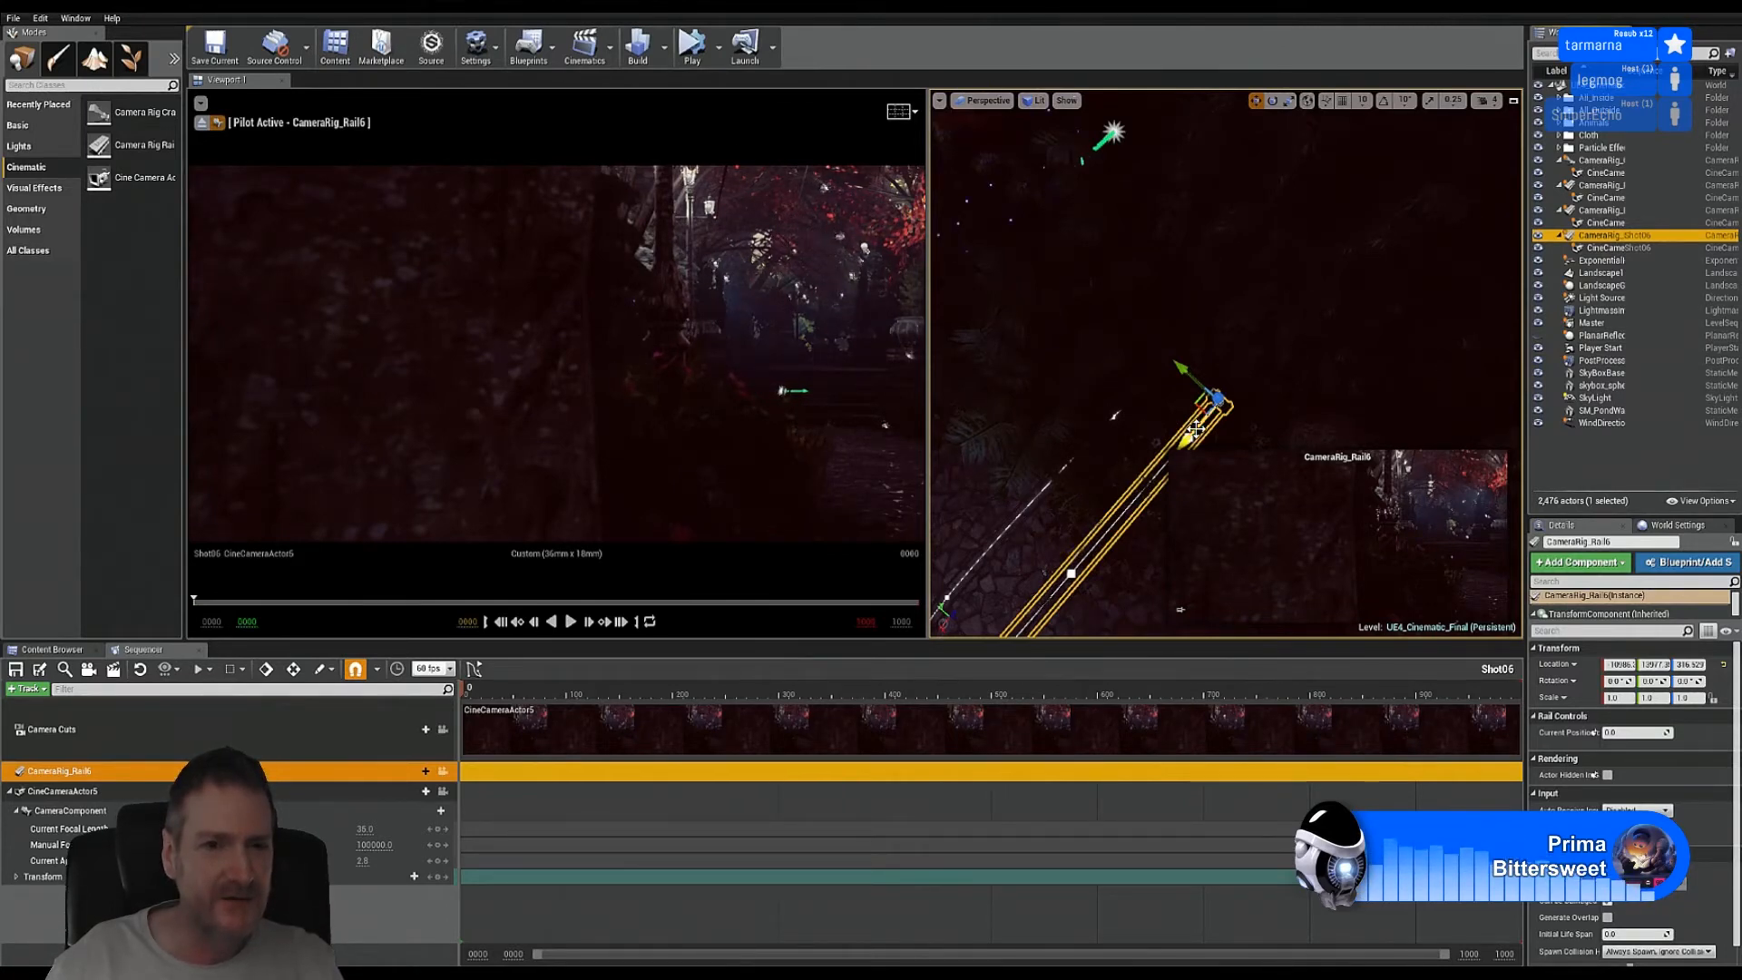
pyautogui.moveTo(1196, 429)
pyautogui.mouseDown()
pyautogui.moveTo(1241, 388)
pyautogui.moveTo(1160, 481)
pyautogui.moveTo(1220, 415)
pyautogui.mouseUp()
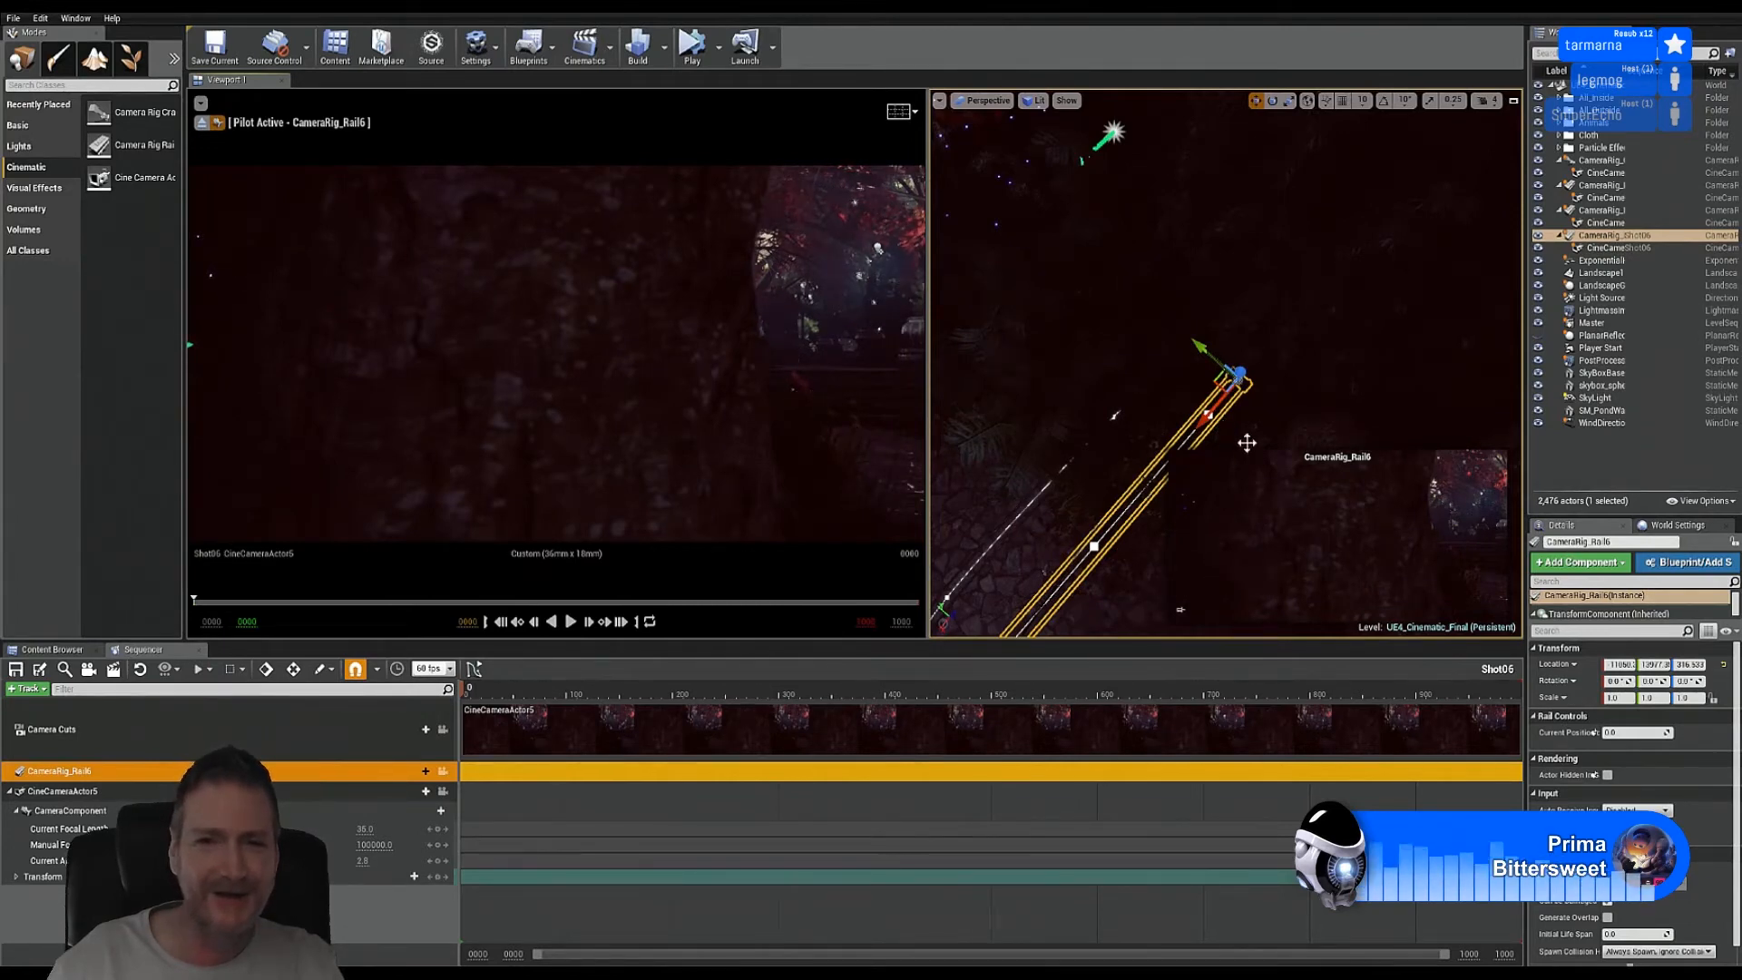
pyautogui.moveTo(1180, 409)
pyautogui.mouseDown(button='right')
pyautogui.moveTo(1225, 418)
pyautogui.moveTo(1338, 382)
pyautogui.moveTo(1190, 413)
pyautogui.moveTo(1196, 436)
pyautogui.mouseUp(button='right')
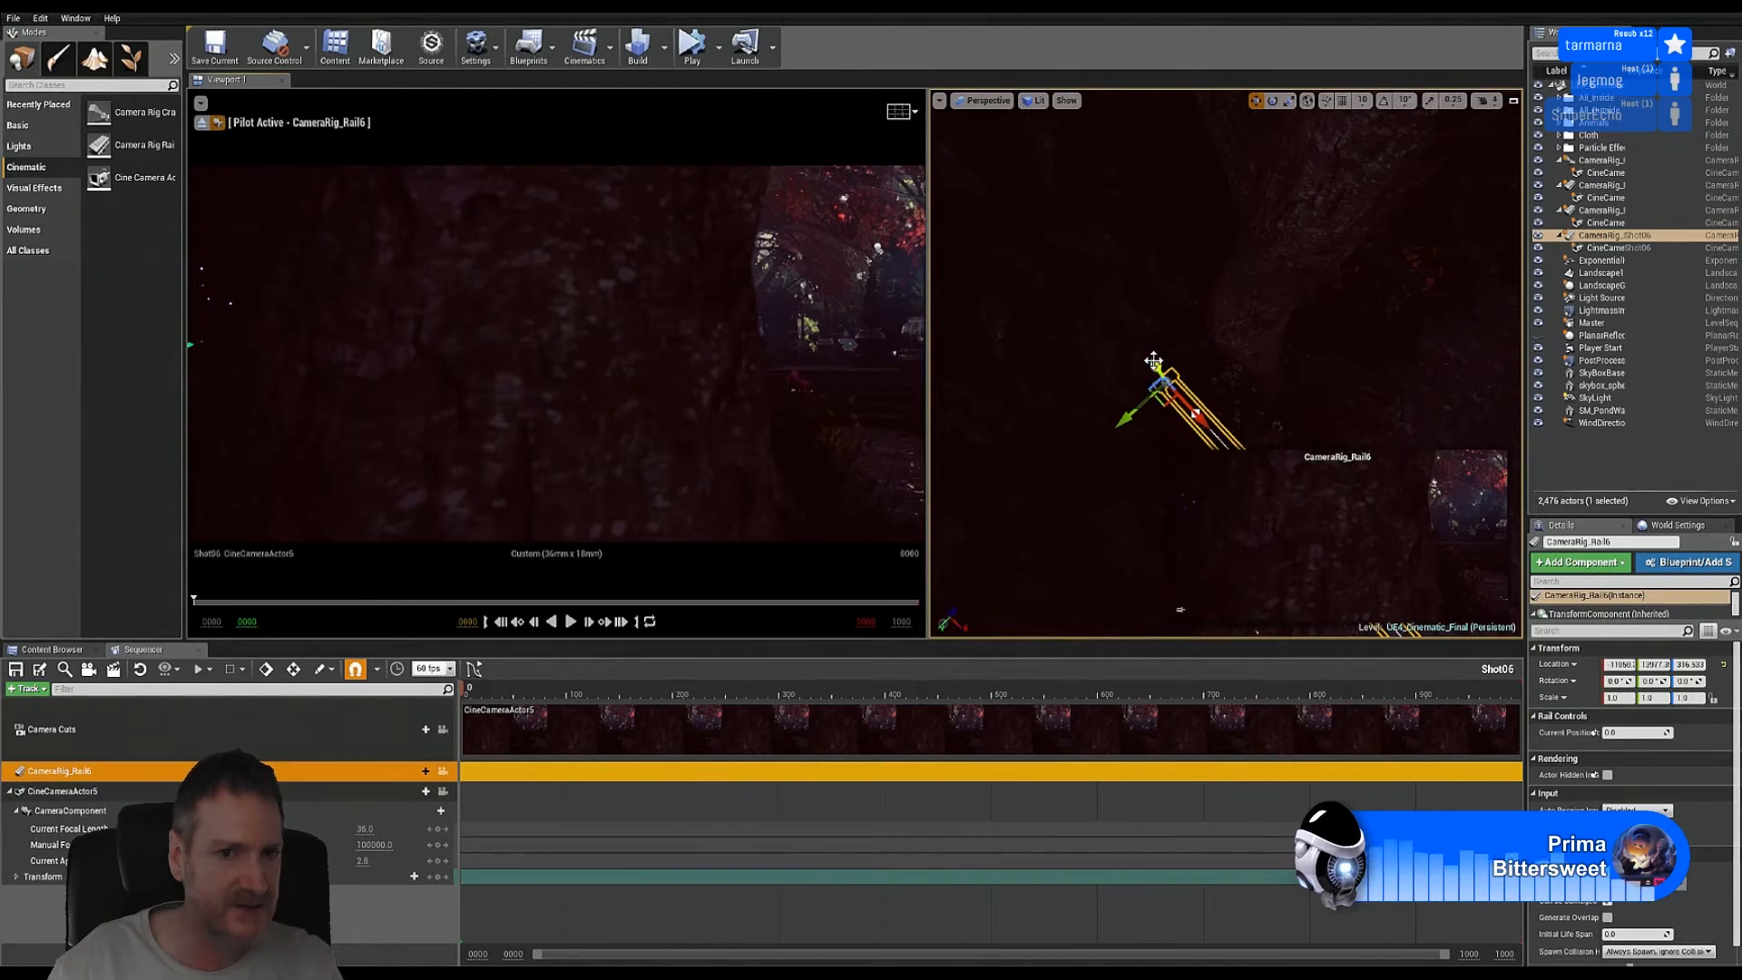
# Step: Adjust the Shot06 camera rig's height to about 563 units and shift it along its X axis
pyautogui.moveTo(1156, 365); pyautogui.dragTo(1129, 208)
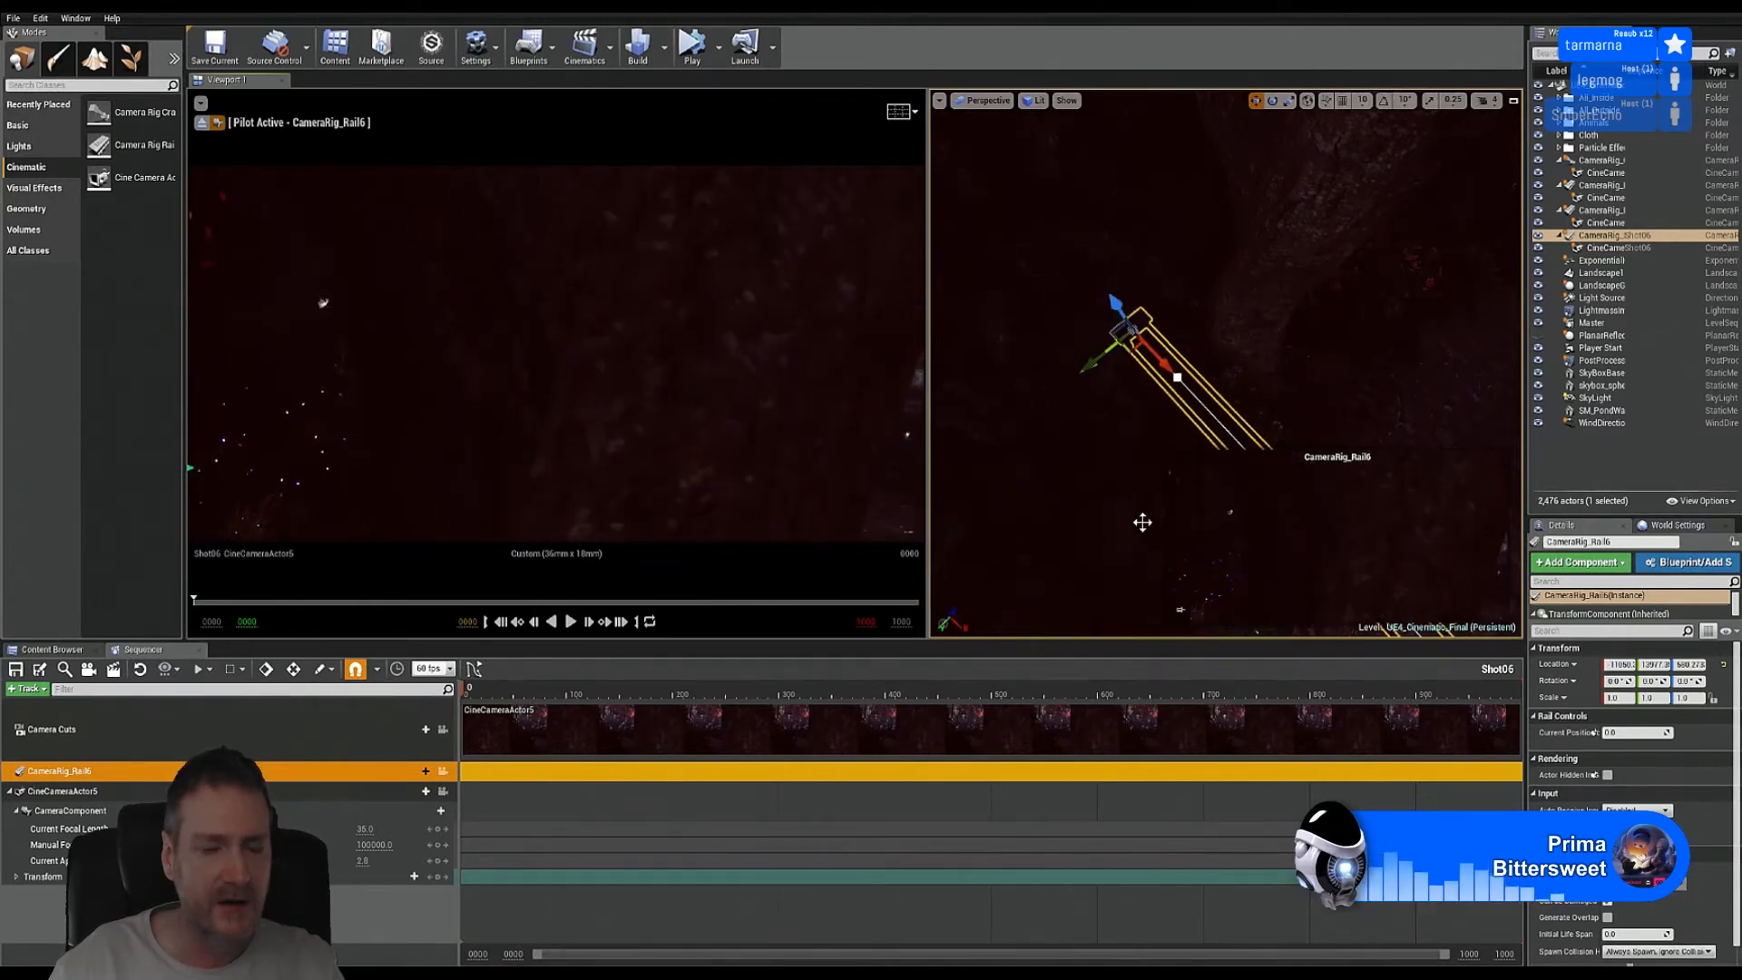
pyautogui.moveTo(1128, 208); pyautogui.dragTo(1099, 179, button='right')
pyautogui.moveTo(1100, 535); pyautogui.dragTo(1099, 530, button='right')
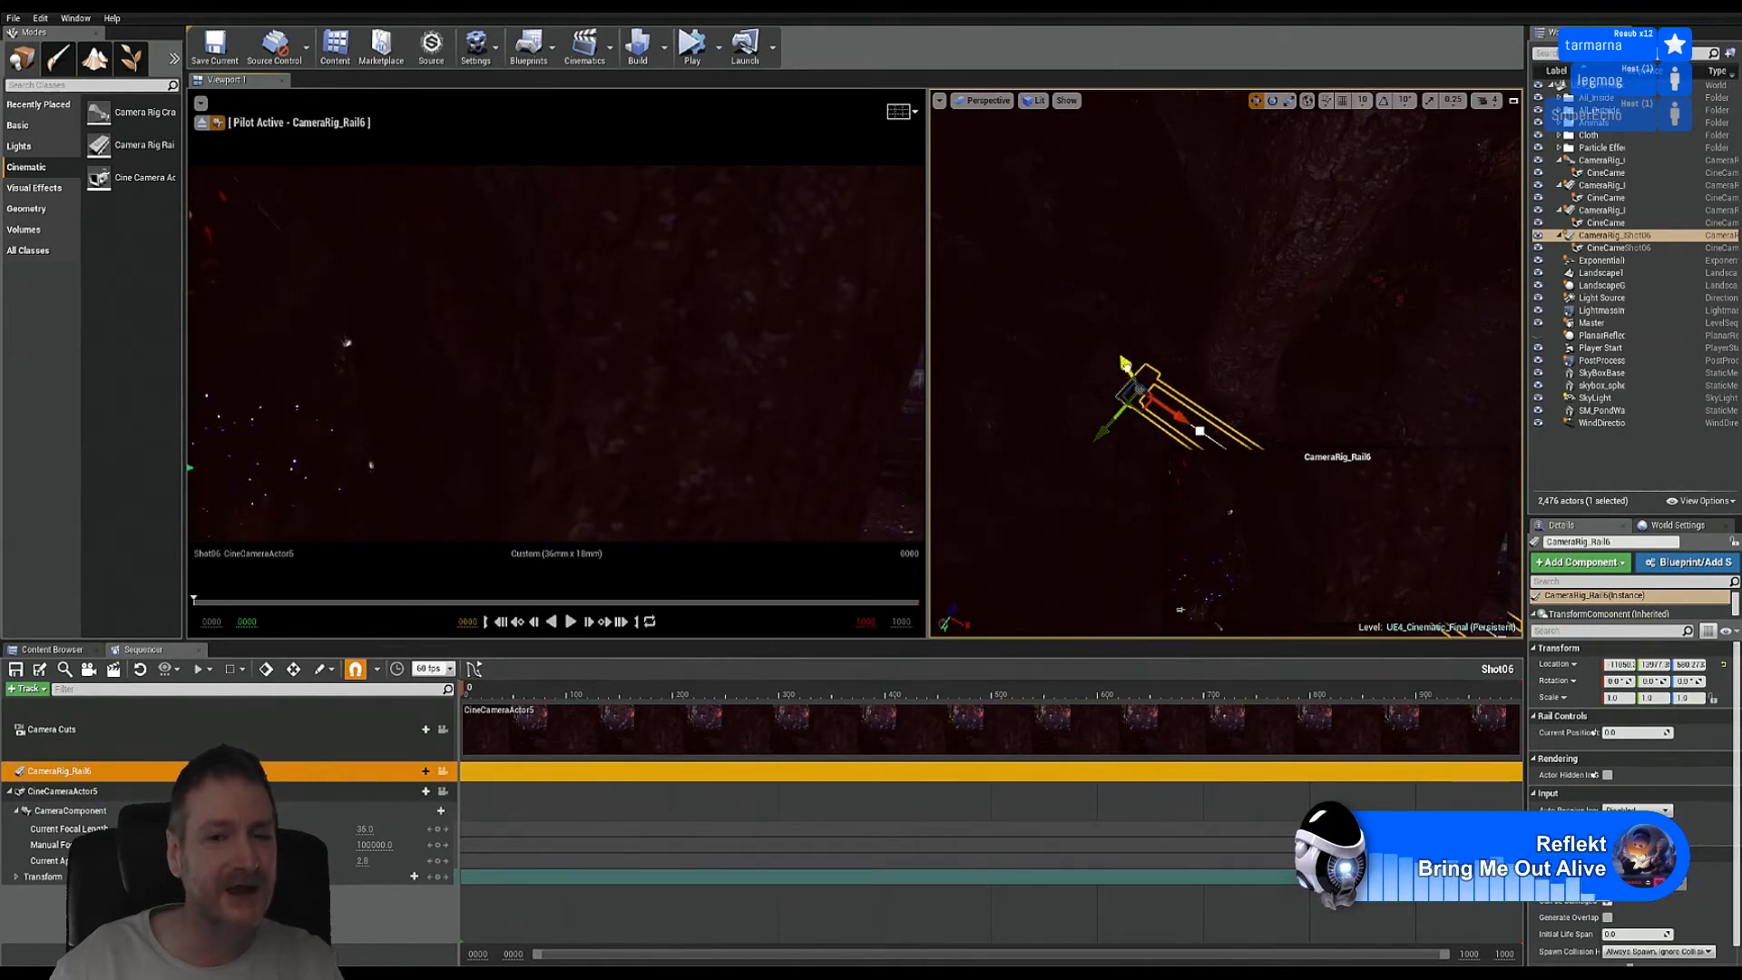
pyautogui.moveTo(1125, 365); pyautogui.dragTo(1130, 277)
pyautogui.moveTo(1132, 255); pyautogui.dragTo(1140, 167)
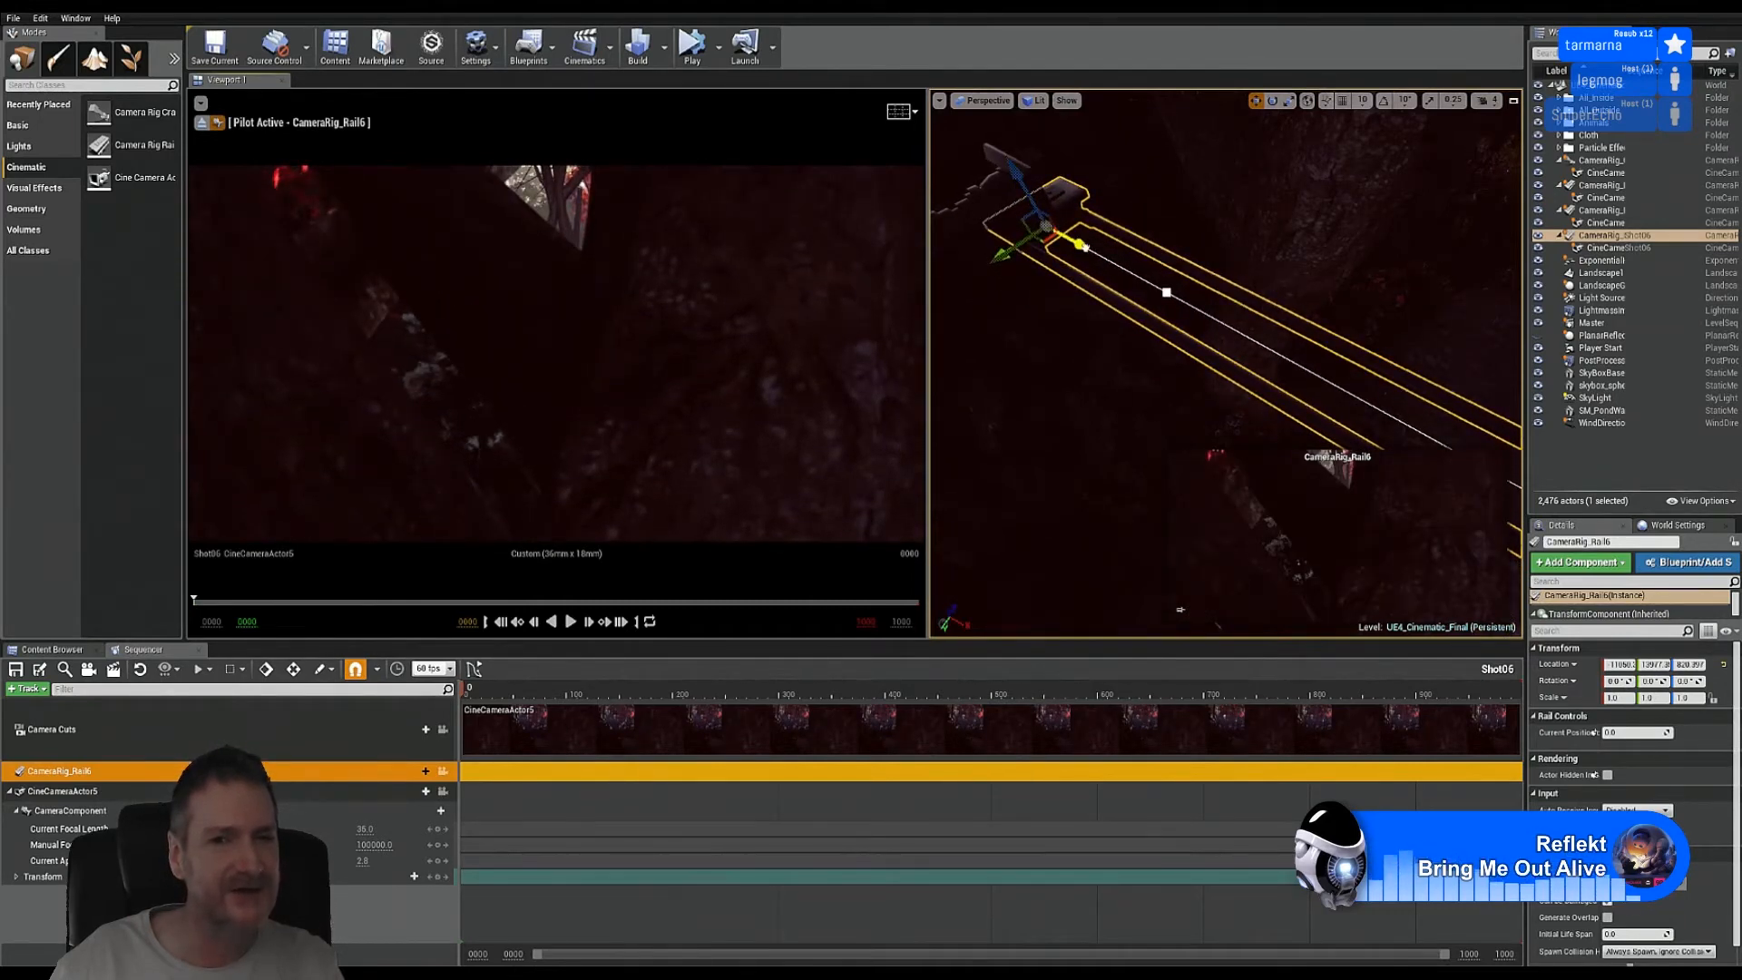
pyautogui.moveTo(1085, 246); pyautogui.dragTo(1214, 299)
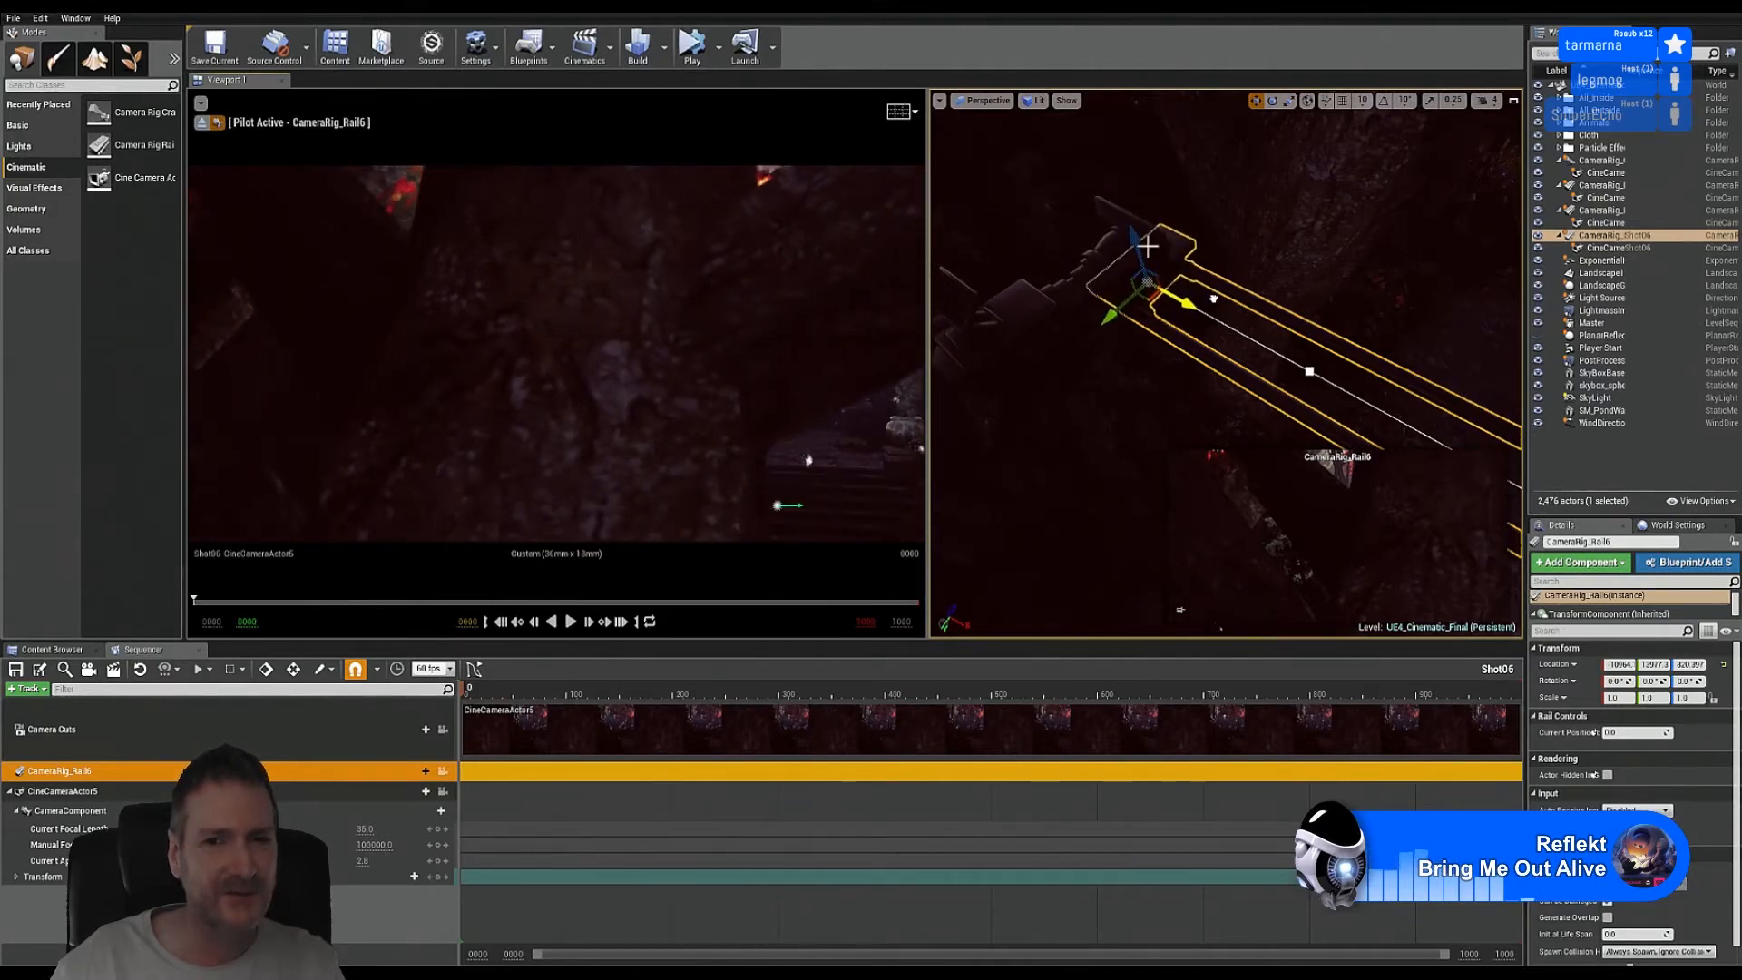
pyautogui.moveTo(1134, 246); pyautogui.dragTo(1159, 408)
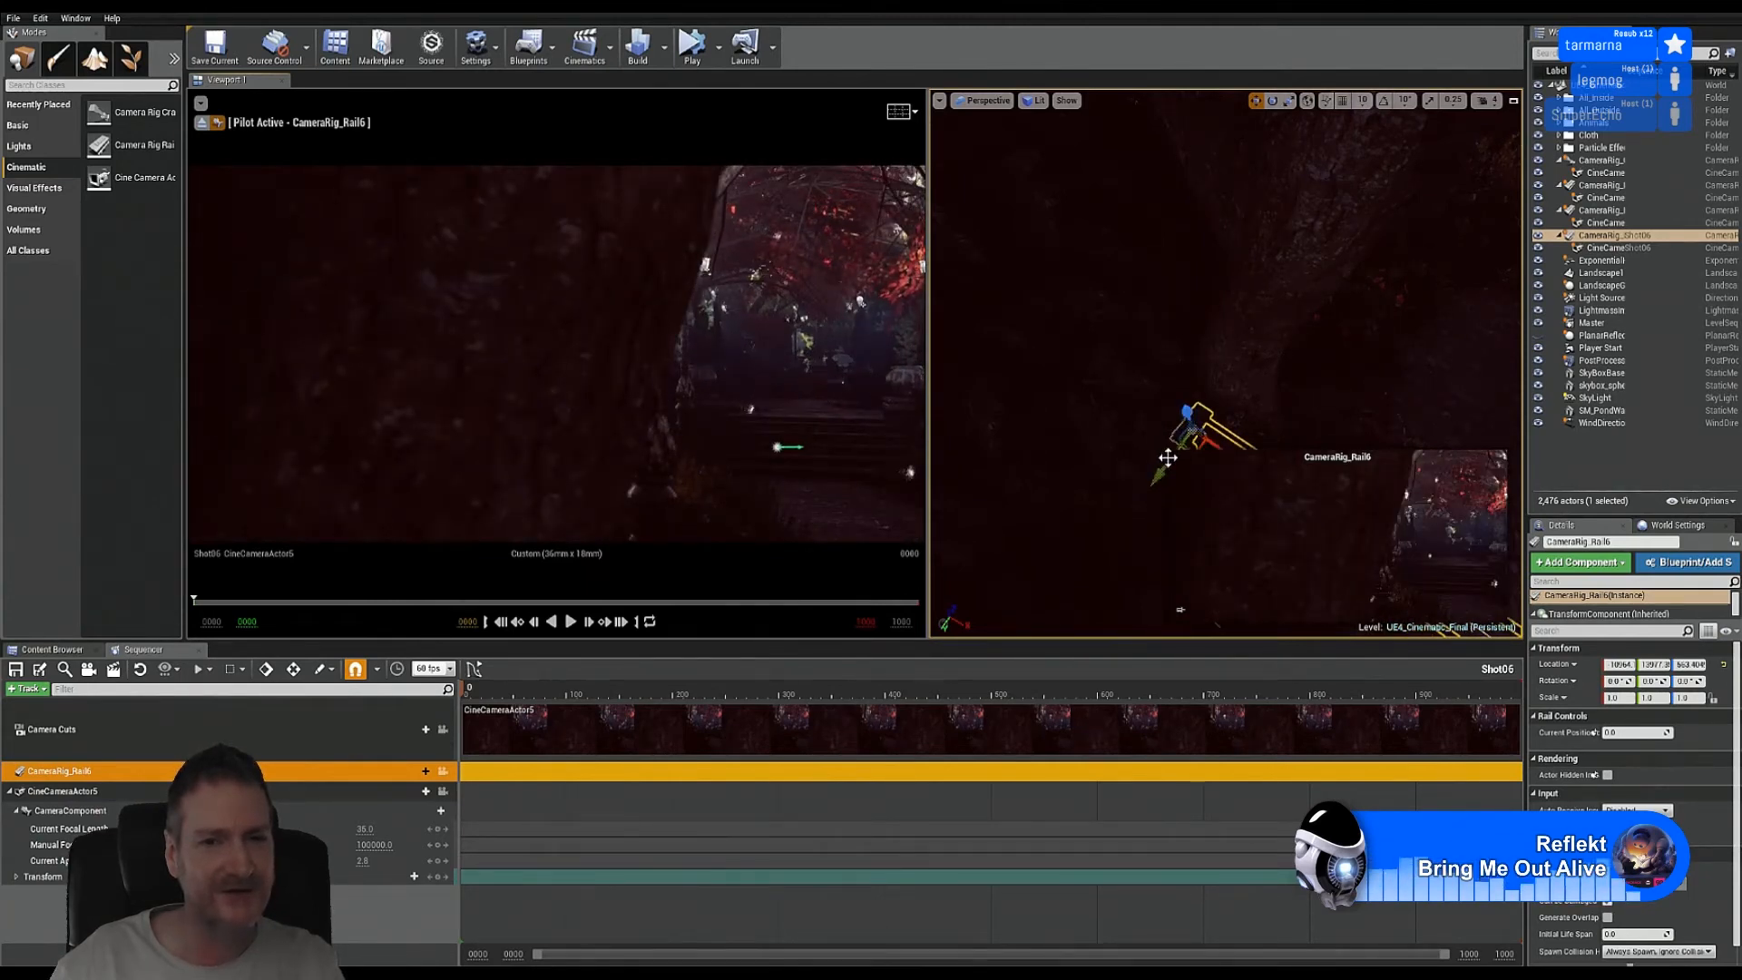
# Step: Nudge the Shot06 camera rig along its Y and X axes to frame the steps and archway beside the tree trunk
pyautogui.moveTo(1160, 472); pyautogui.dragTo(1137, 497)
pyautogui.moveTo(1206, 272)
pyautogui.mouseDown(button='right')
pyautogui.moveTo(1227, 316)
pyautogui.moveTo(1207, 274)
pyautogui.mouseUp(button='right')
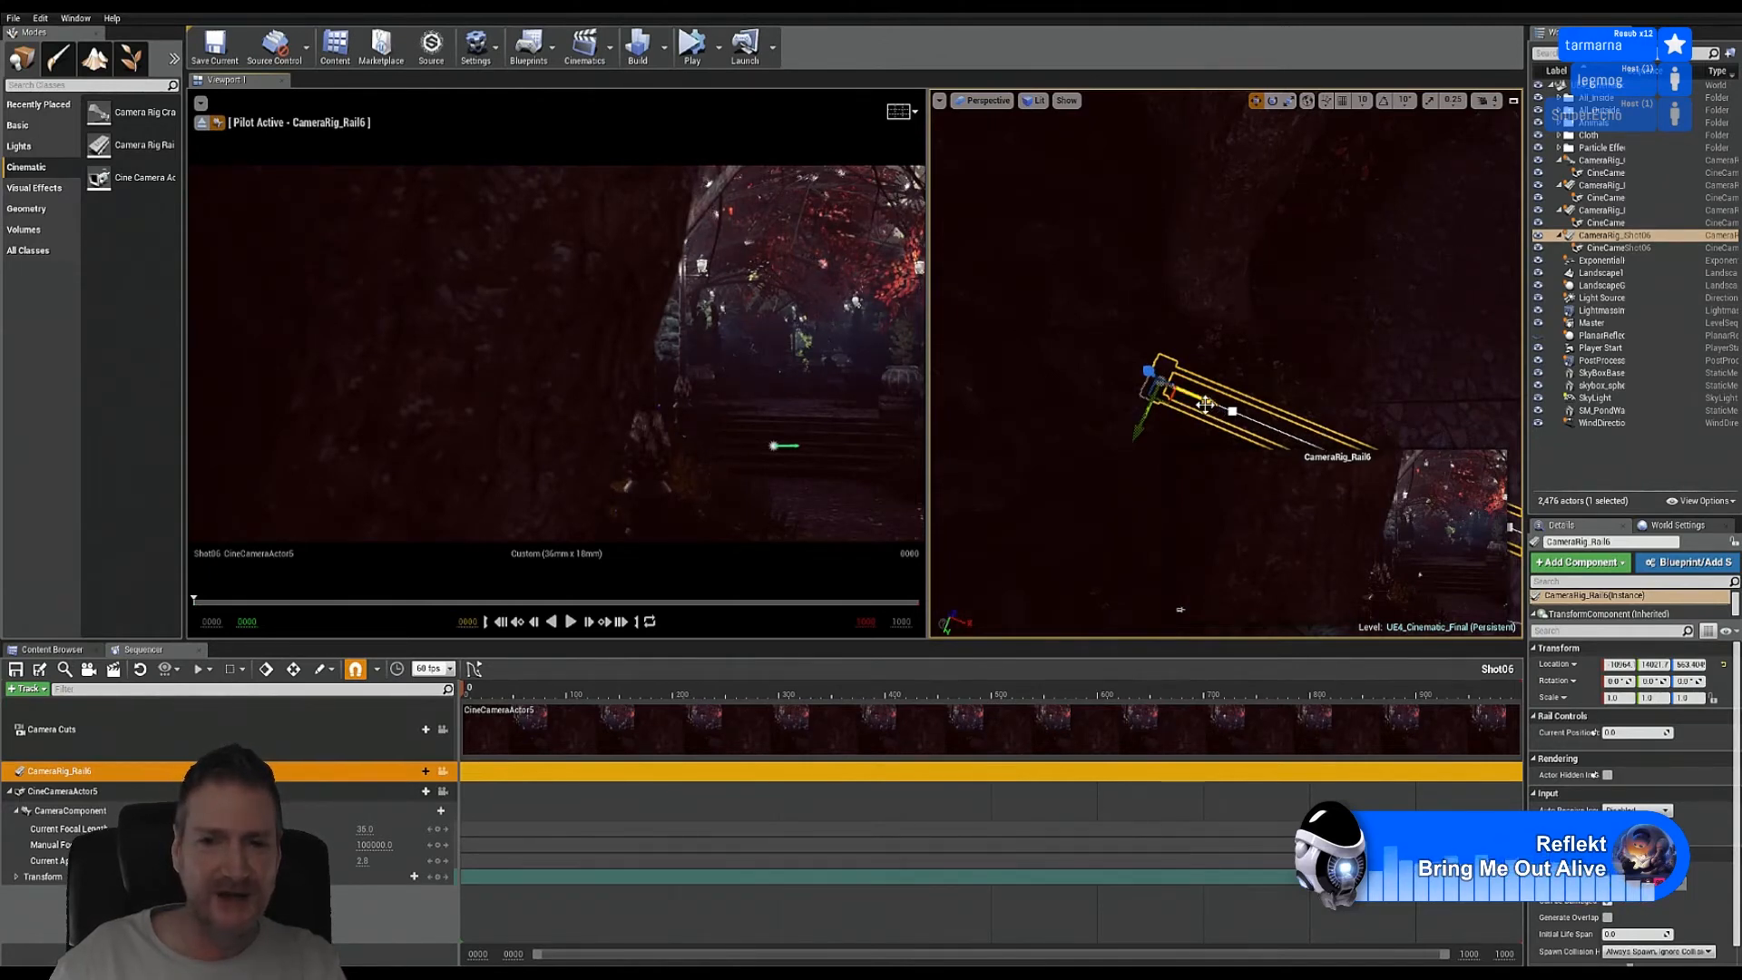
pyautogui.moveTo(1204, 404); pyautogui.dragTo(1158, 408)
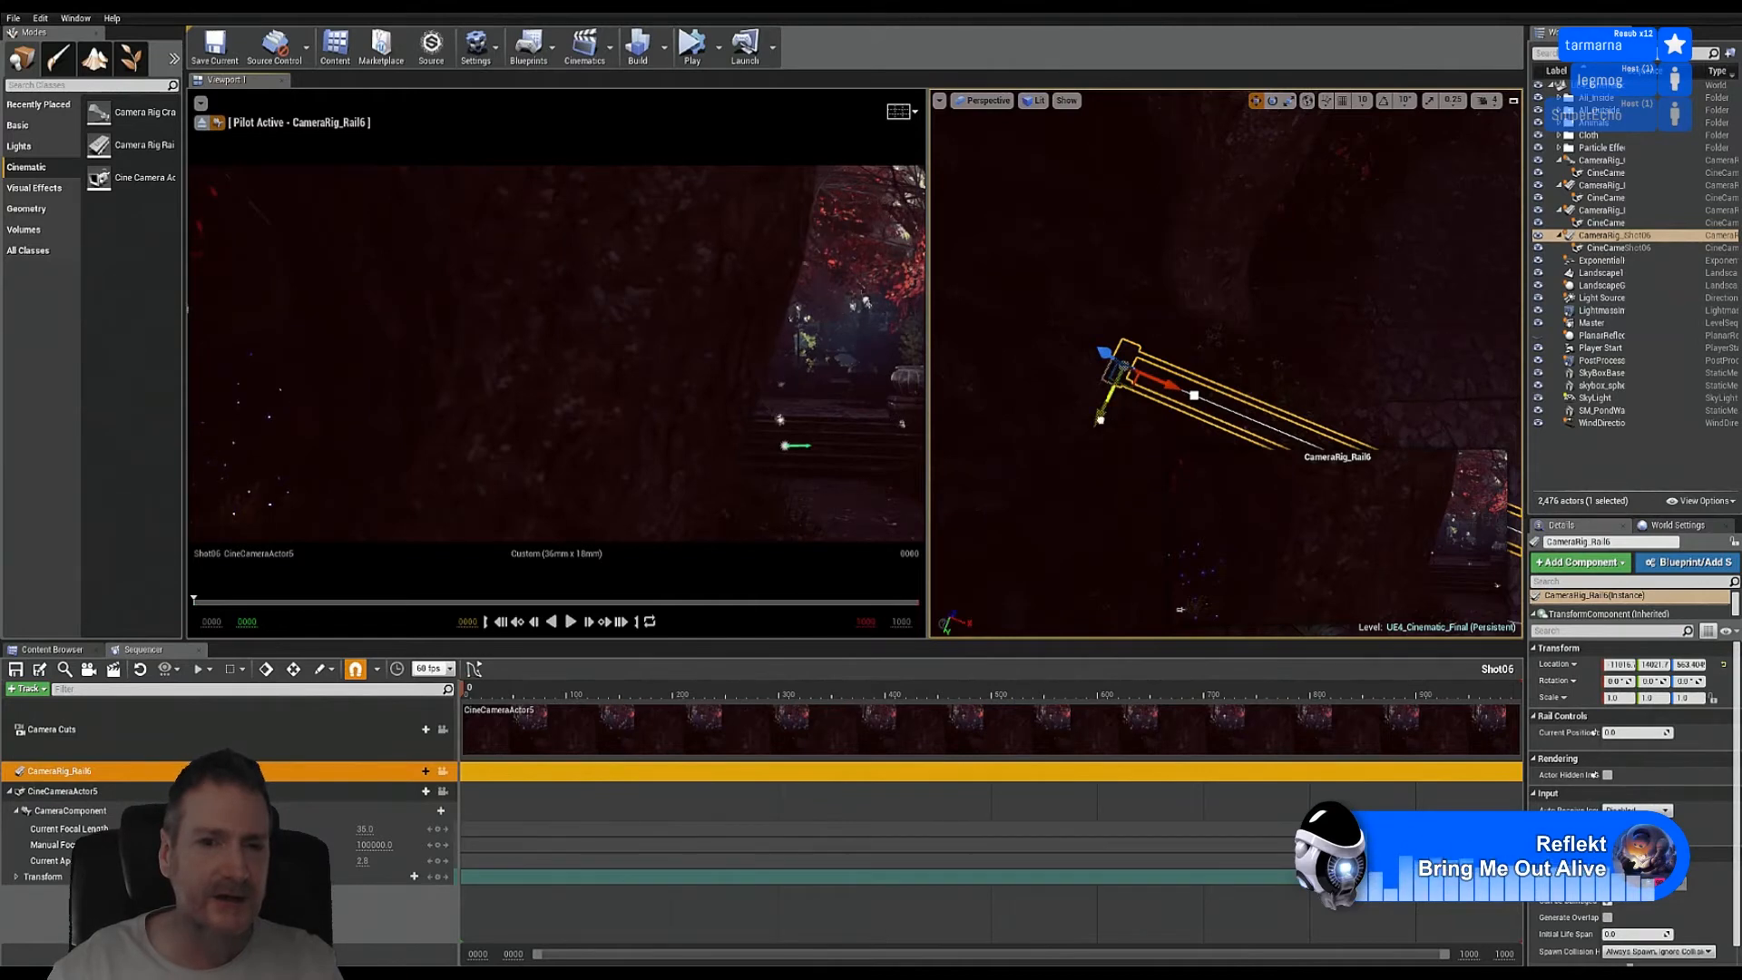
pyautogui.moveTo(1101, 419); pyautogui.dragTo(1153, 437)
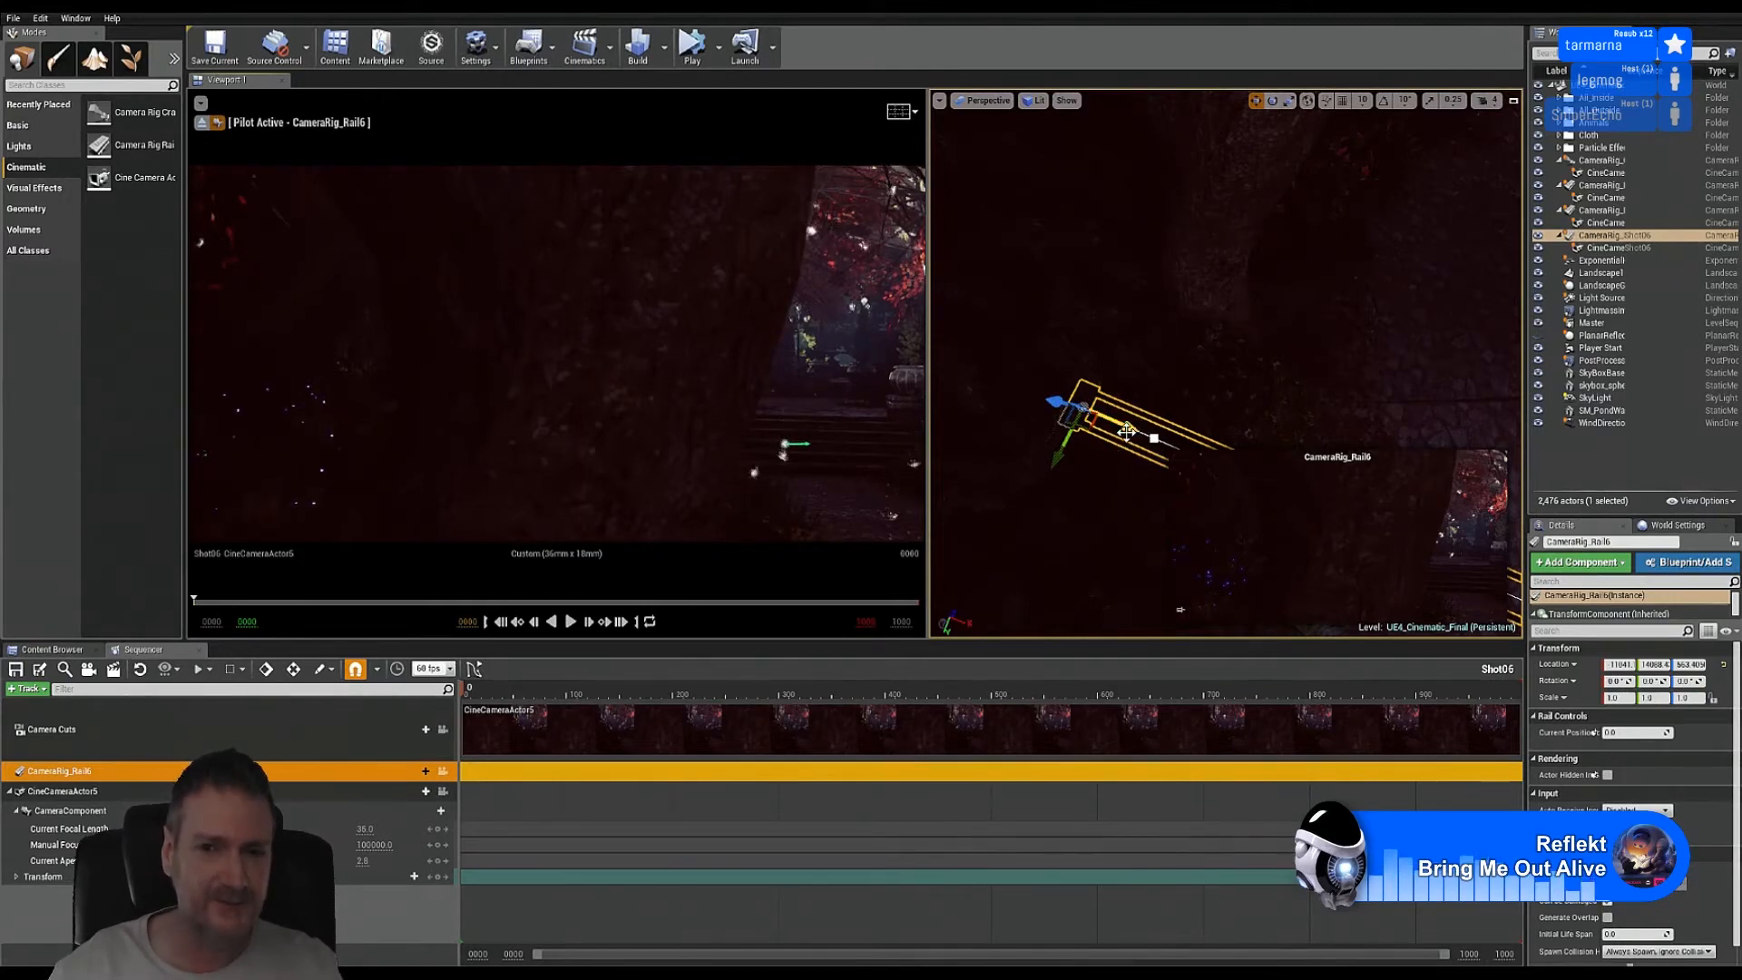
pyautogui.moveTo(1126, 431); pyautogui.dragTo(1171, 392)
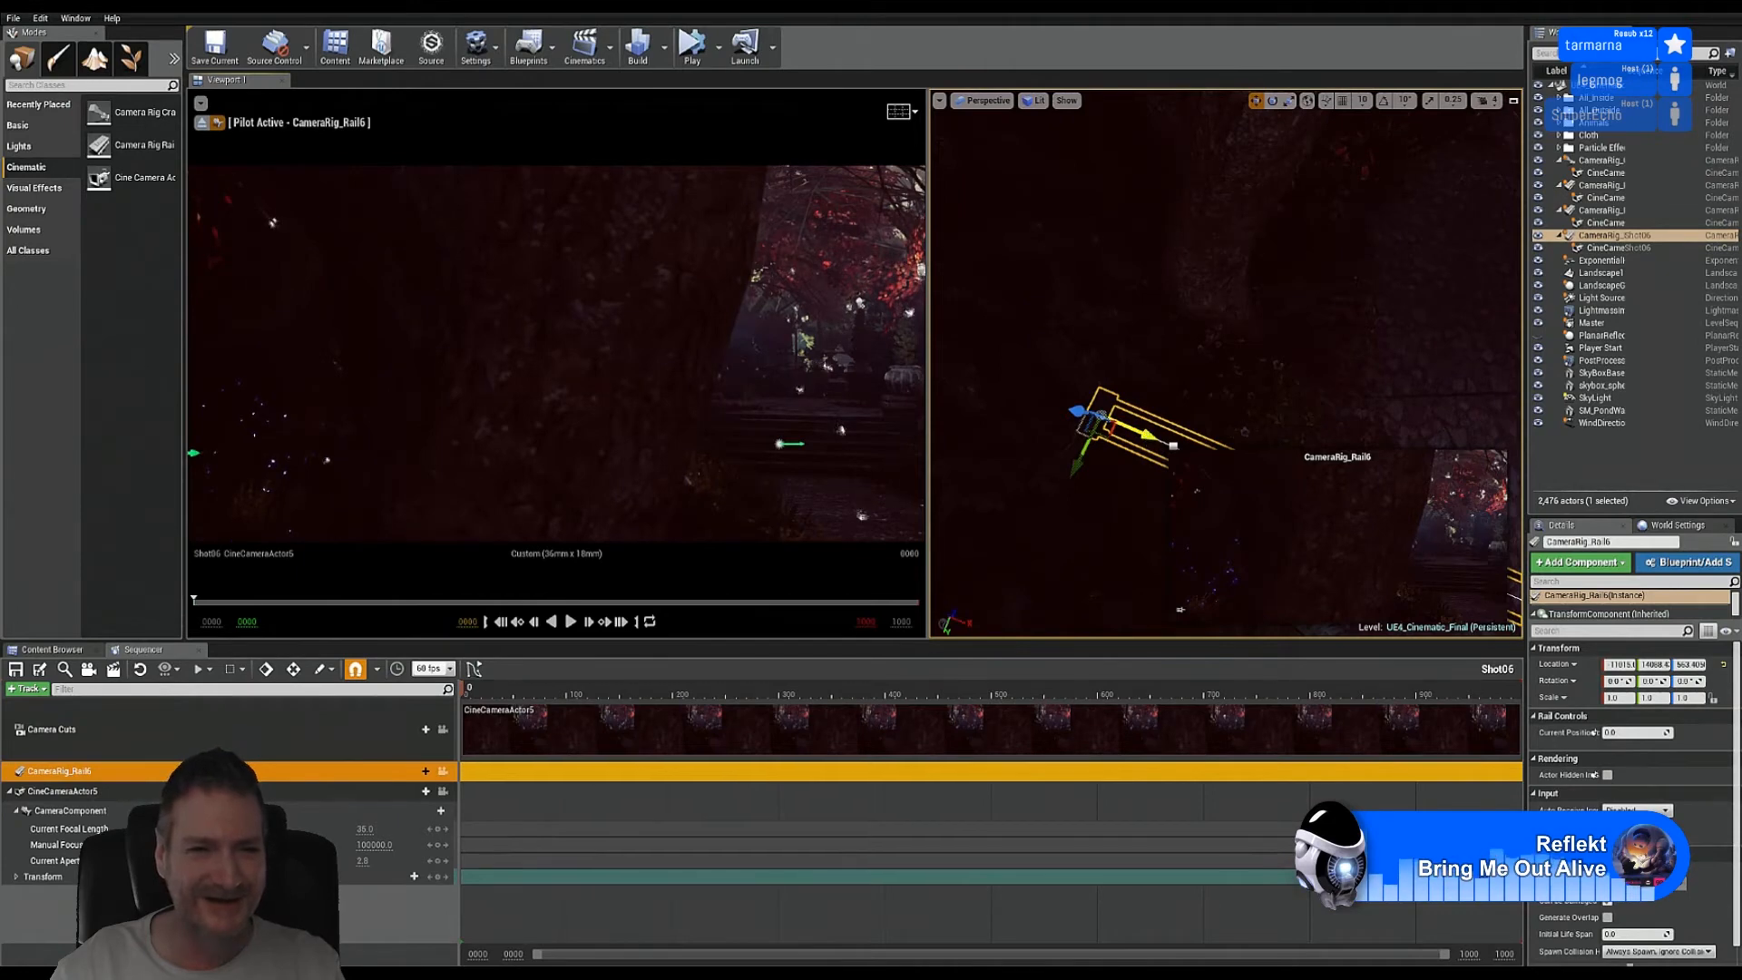
pyautogui.moveTo(1146, 437); pyautogui.dragTo(1210, 424)
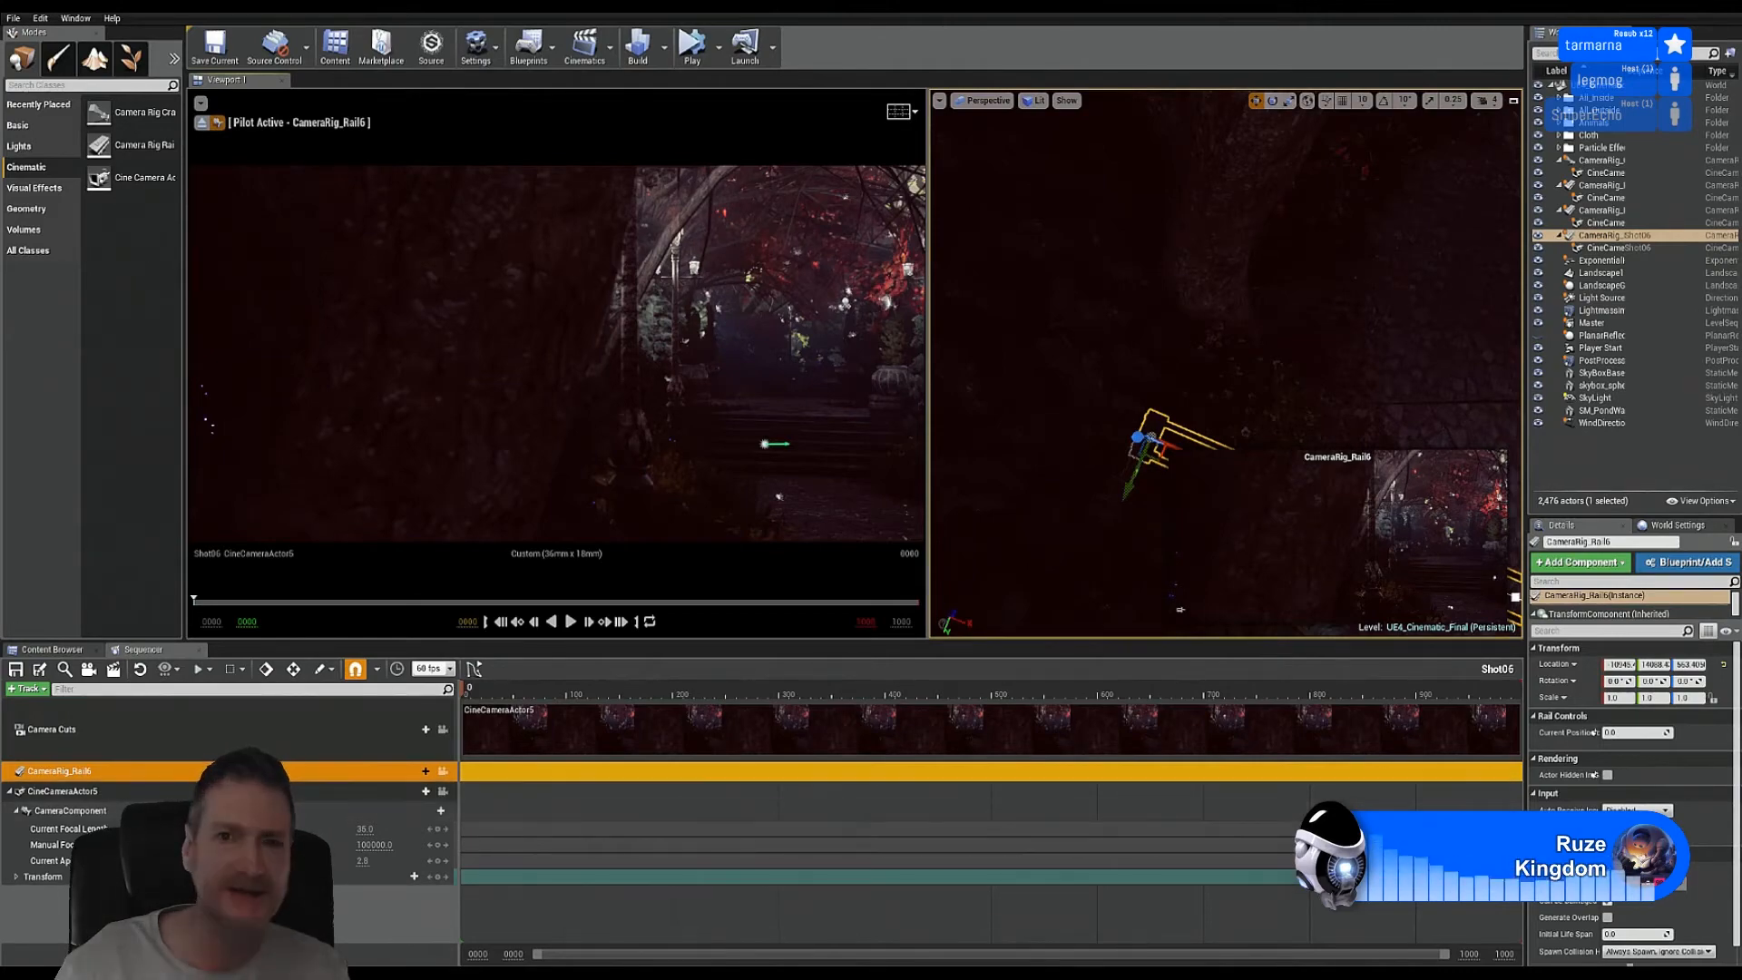
# Step: Switch to the web browser, view the Narcissus_WIP_3.png image from the copied Discord link, and return to Unreal Editor
pyautogui.moveTo(1741, 33); pyautogui.dragTo(880, 13)
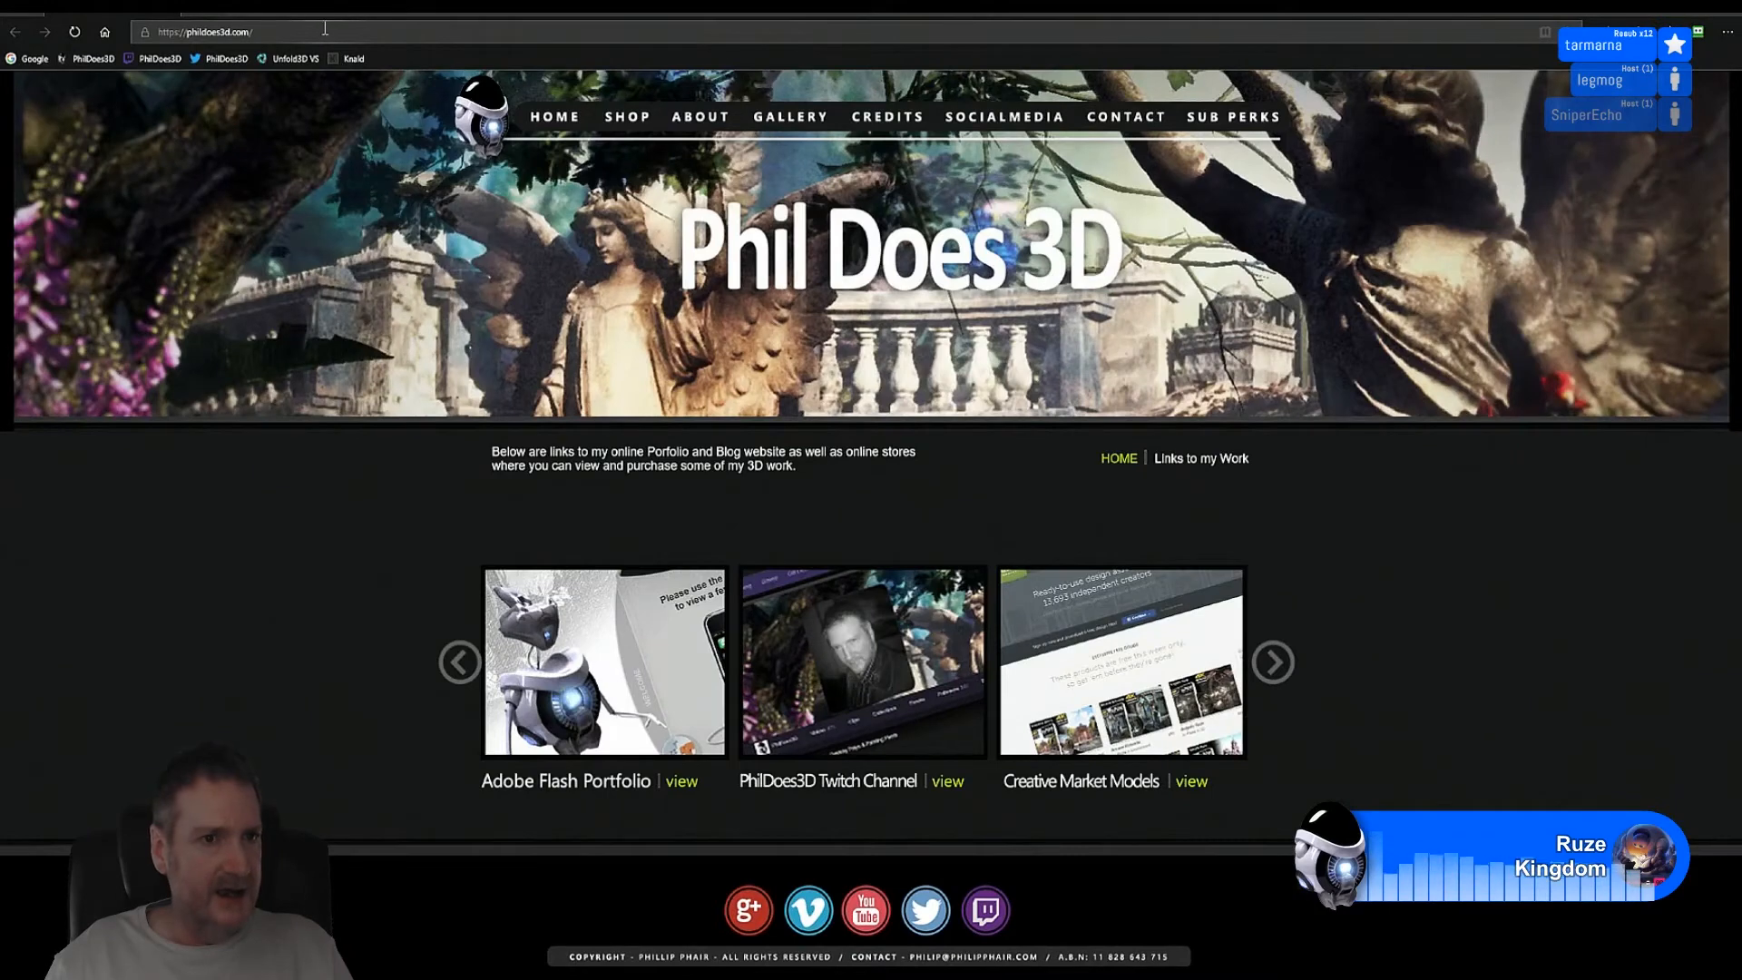
pyautogui.click(325, 28)
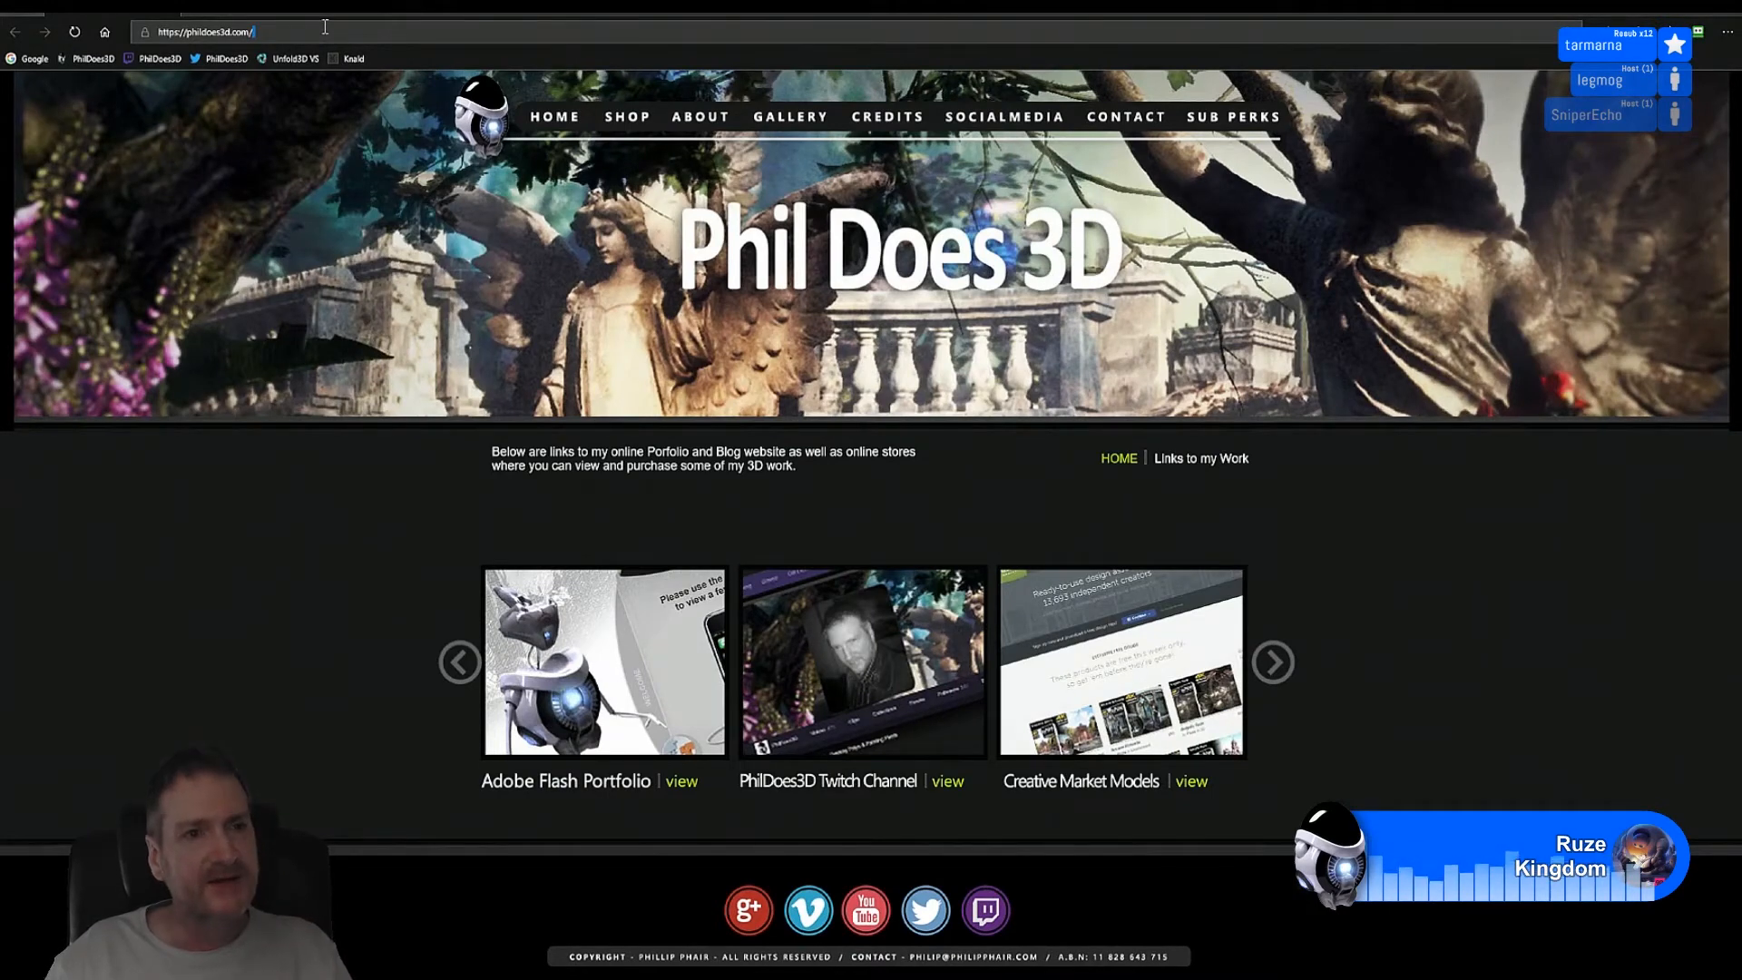
pyautogui.moveTo(283, 33); pyautogui.dragTo(154, 34)
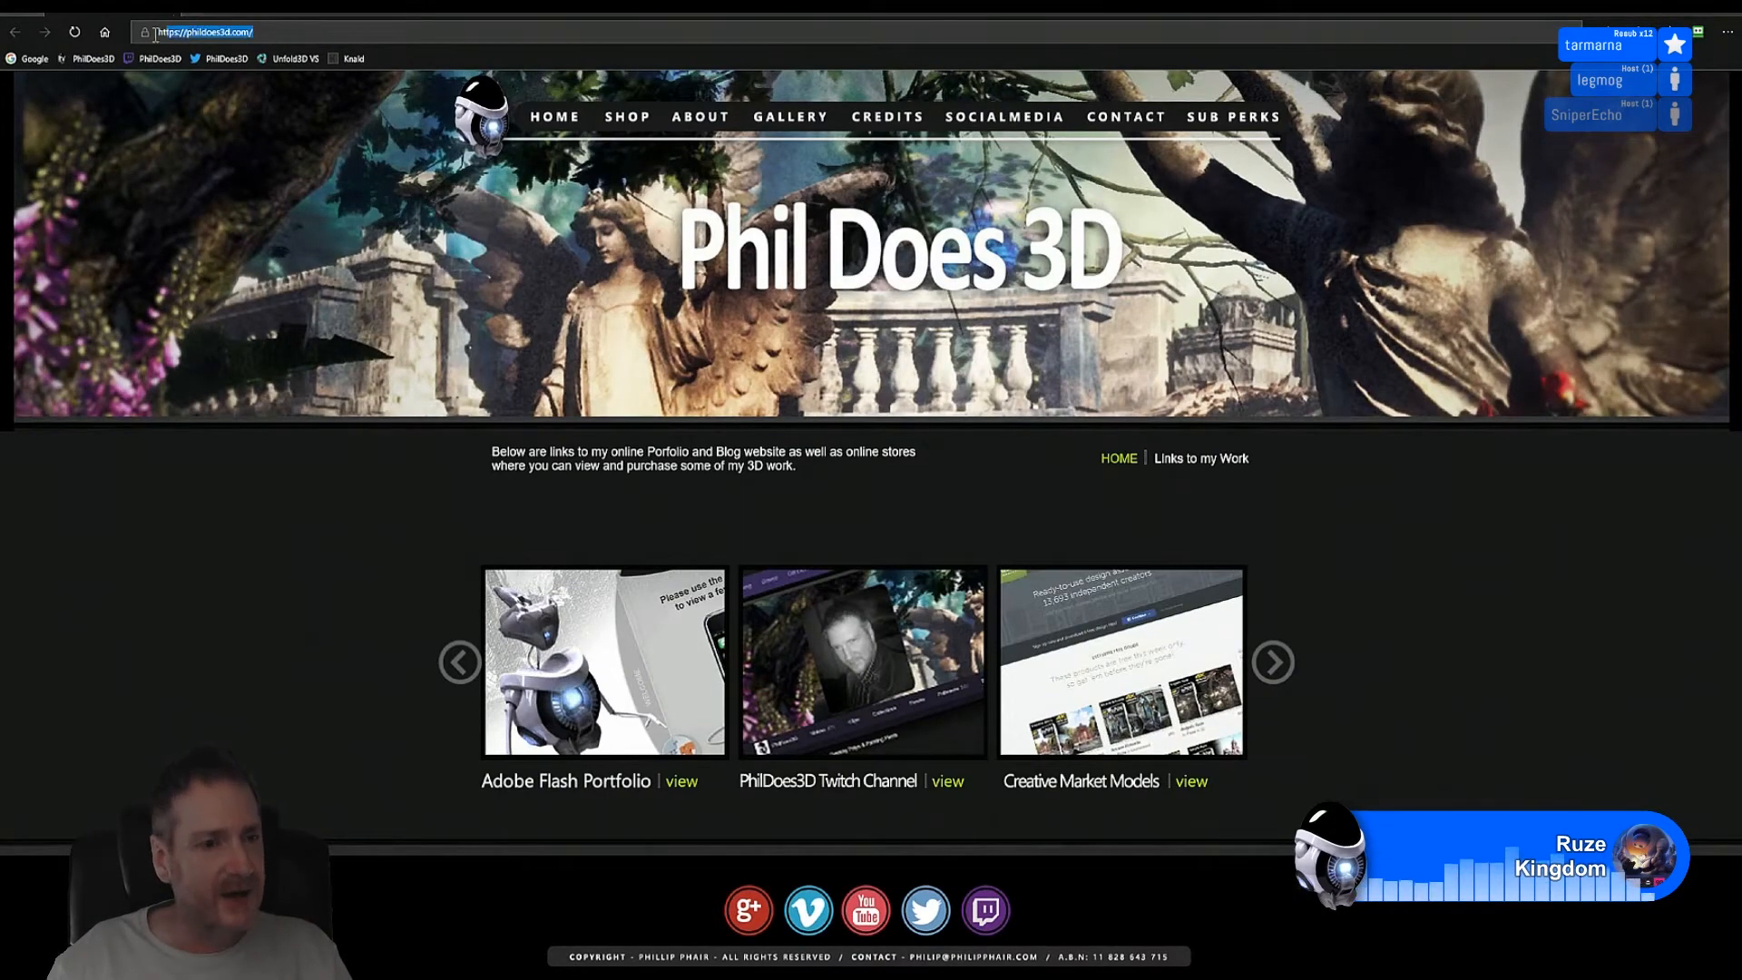
pyautogui.hotkey('ctrl', 'v')
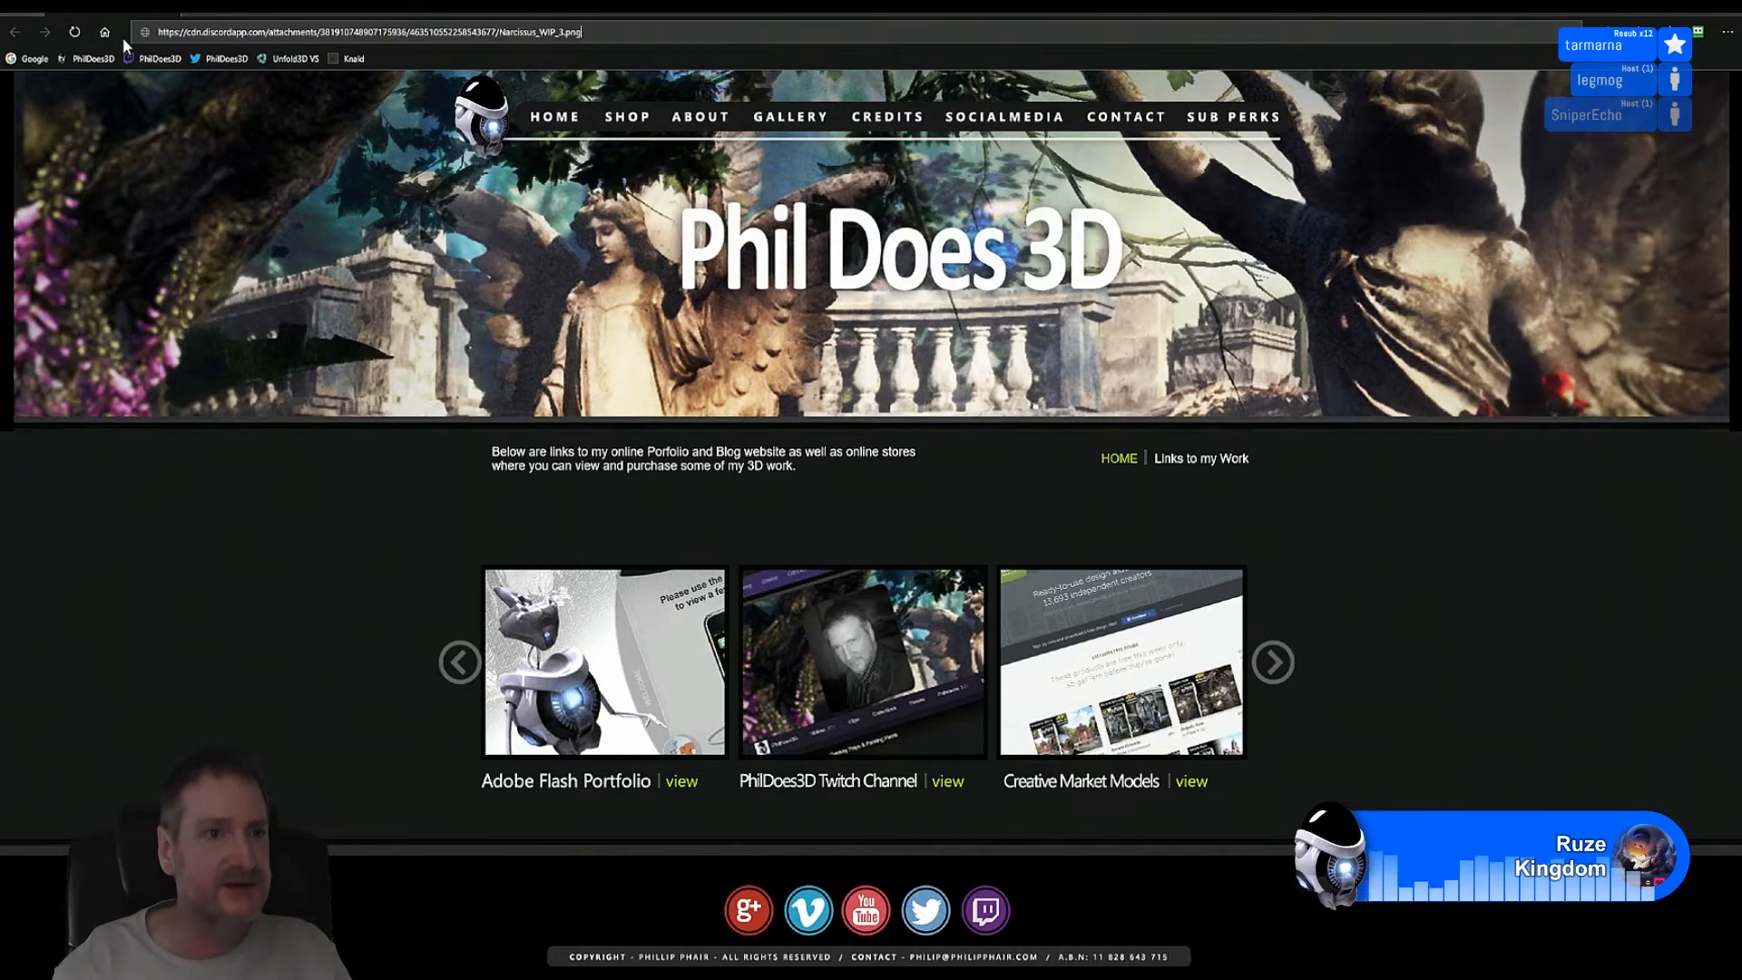
pyautogui.press('Return')
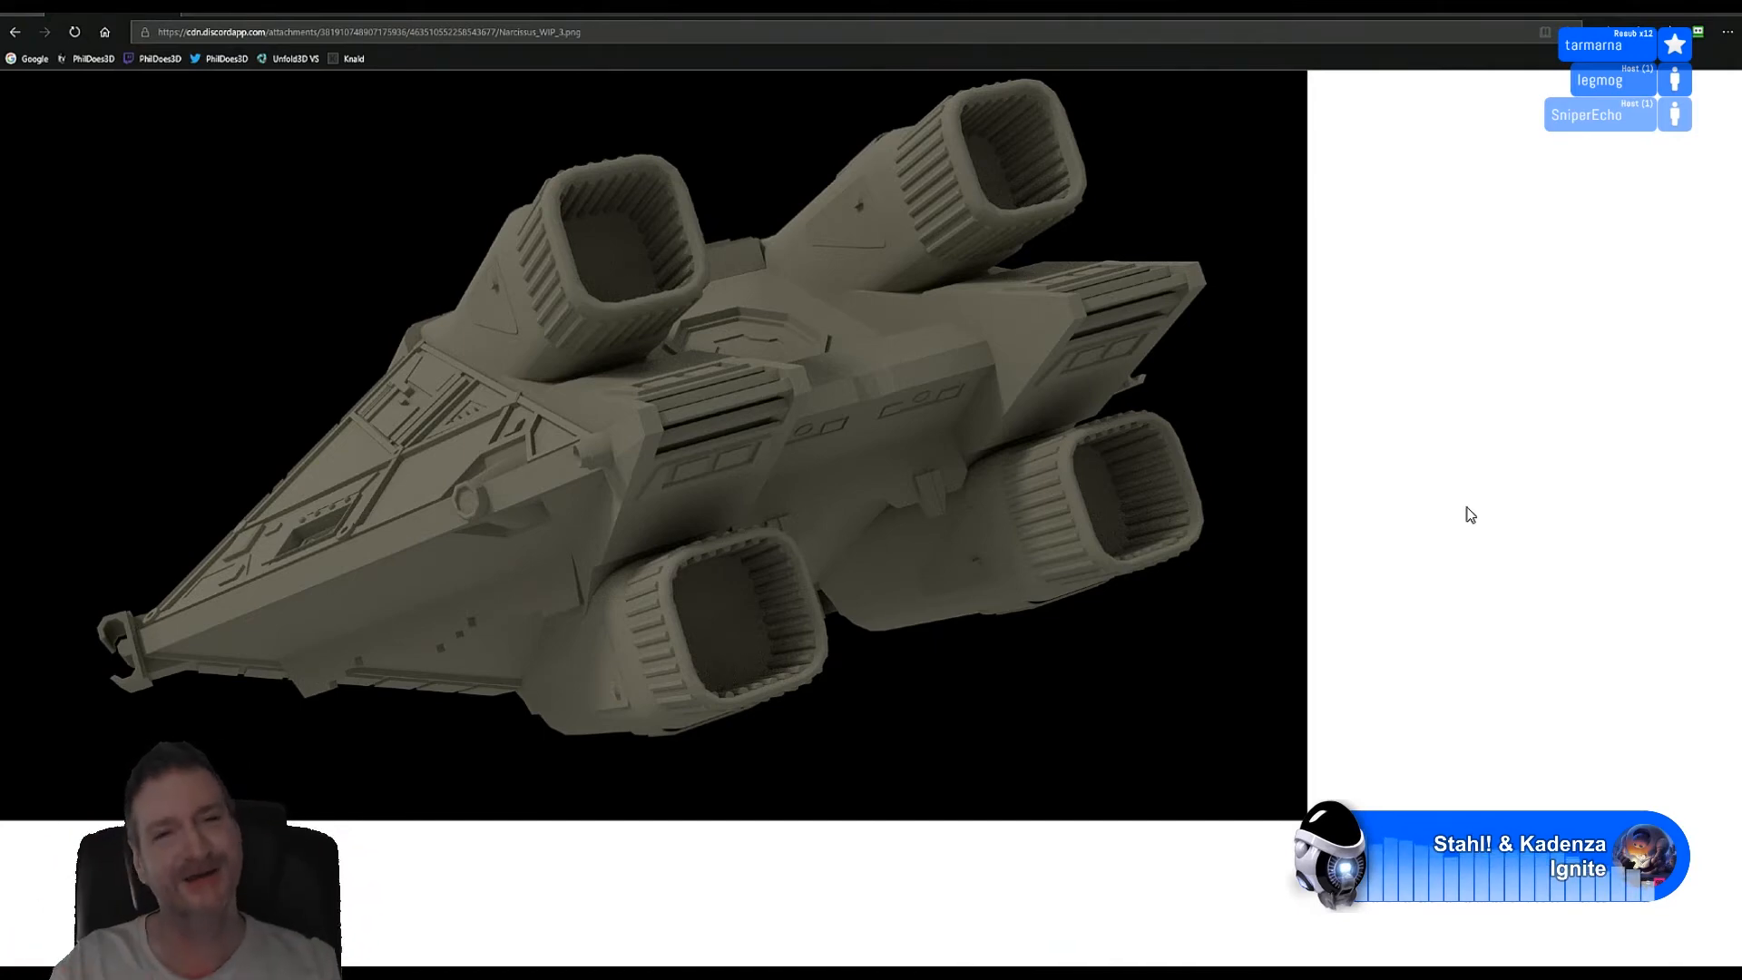
pyautogui.click(1668, 12)
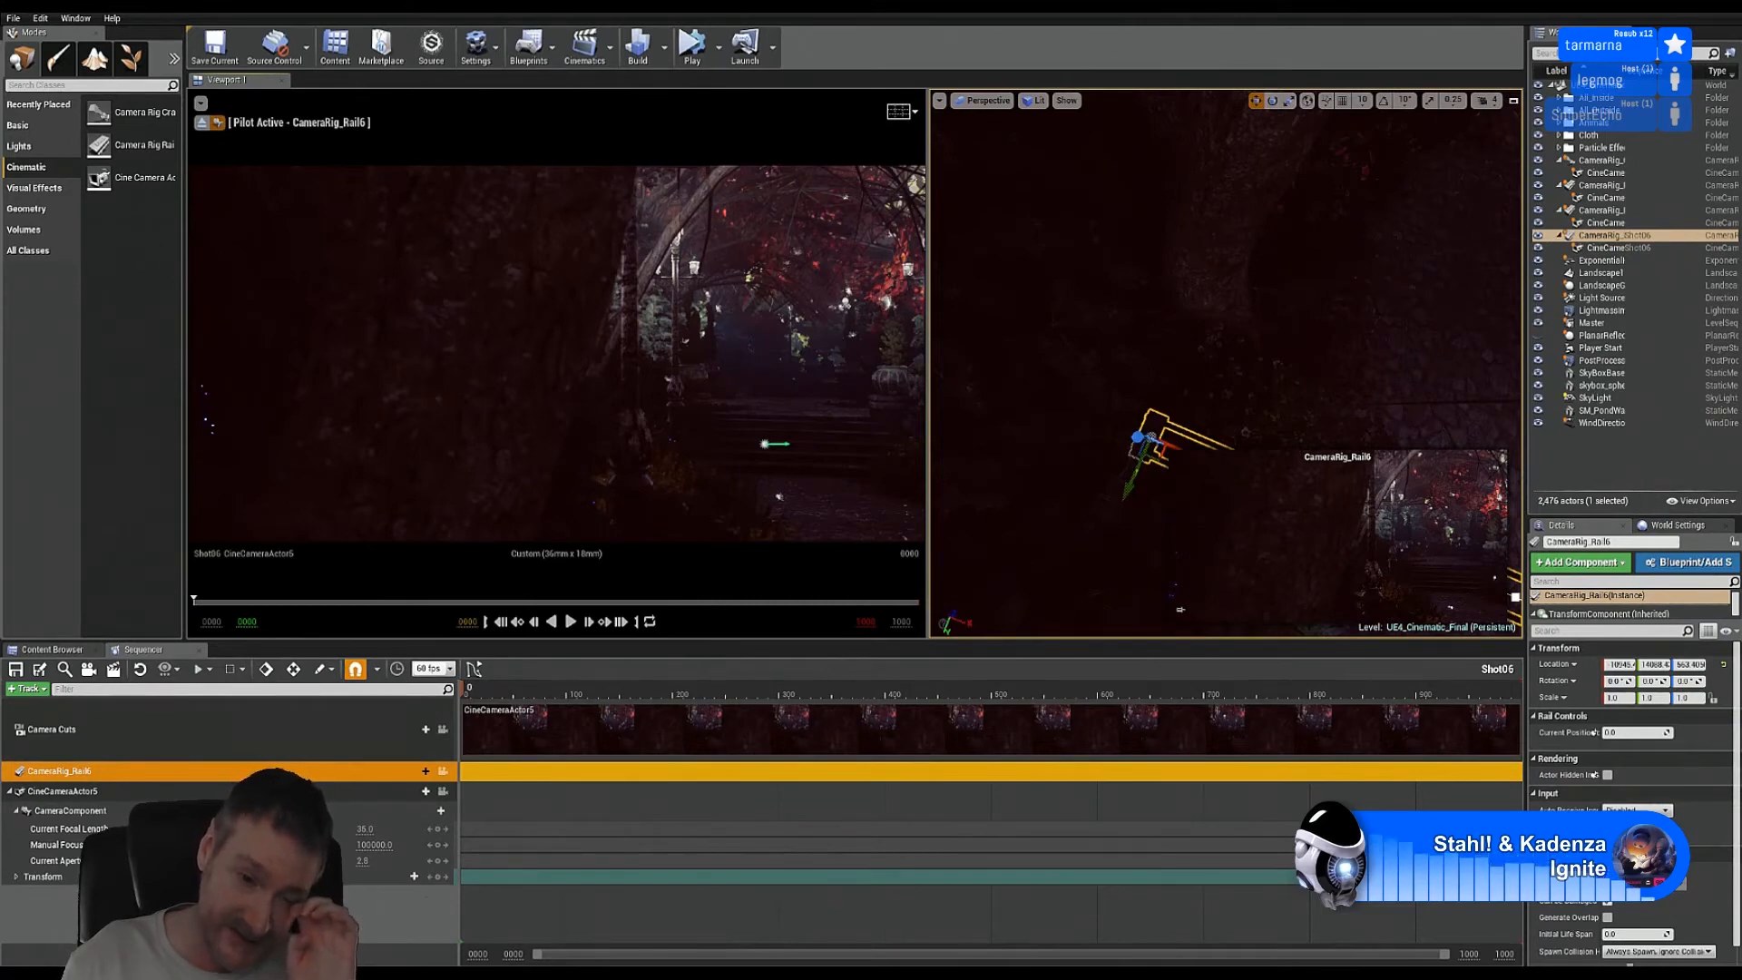
# Step: Switch to the Shots folder in File Explorer, play Shot01.mp4 full screen, pause it and return to the folder
pyautogui.click(227, 971)
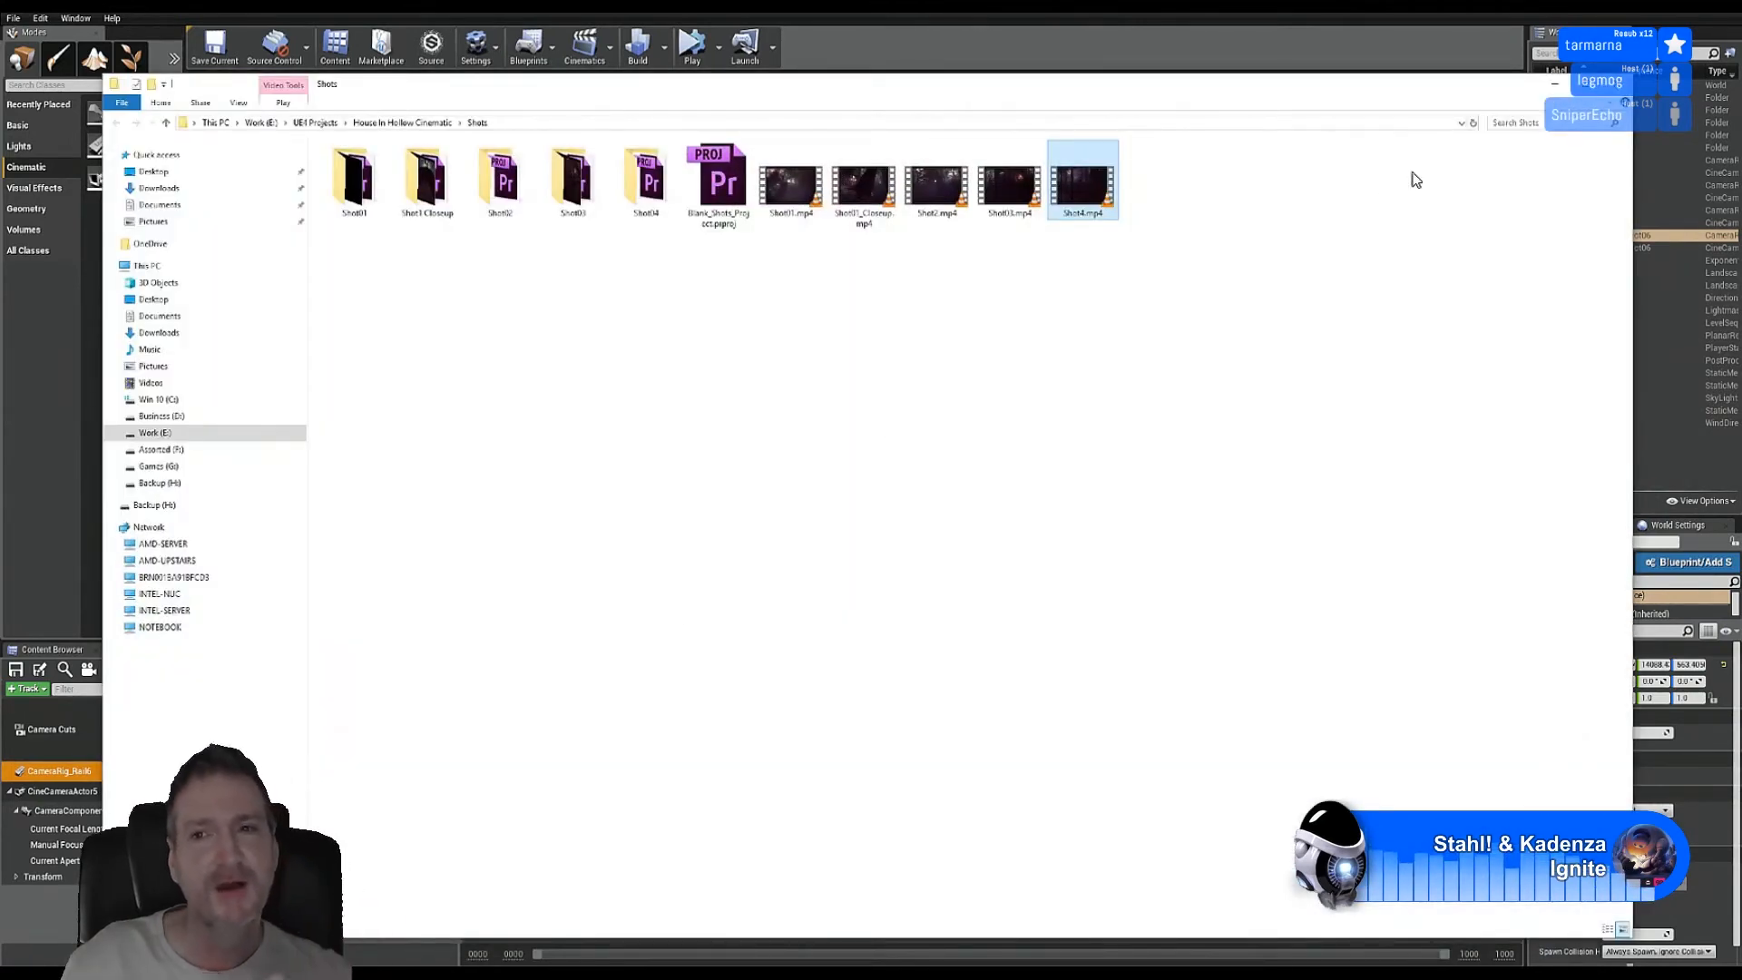
pyautogui.click(1555, 83)
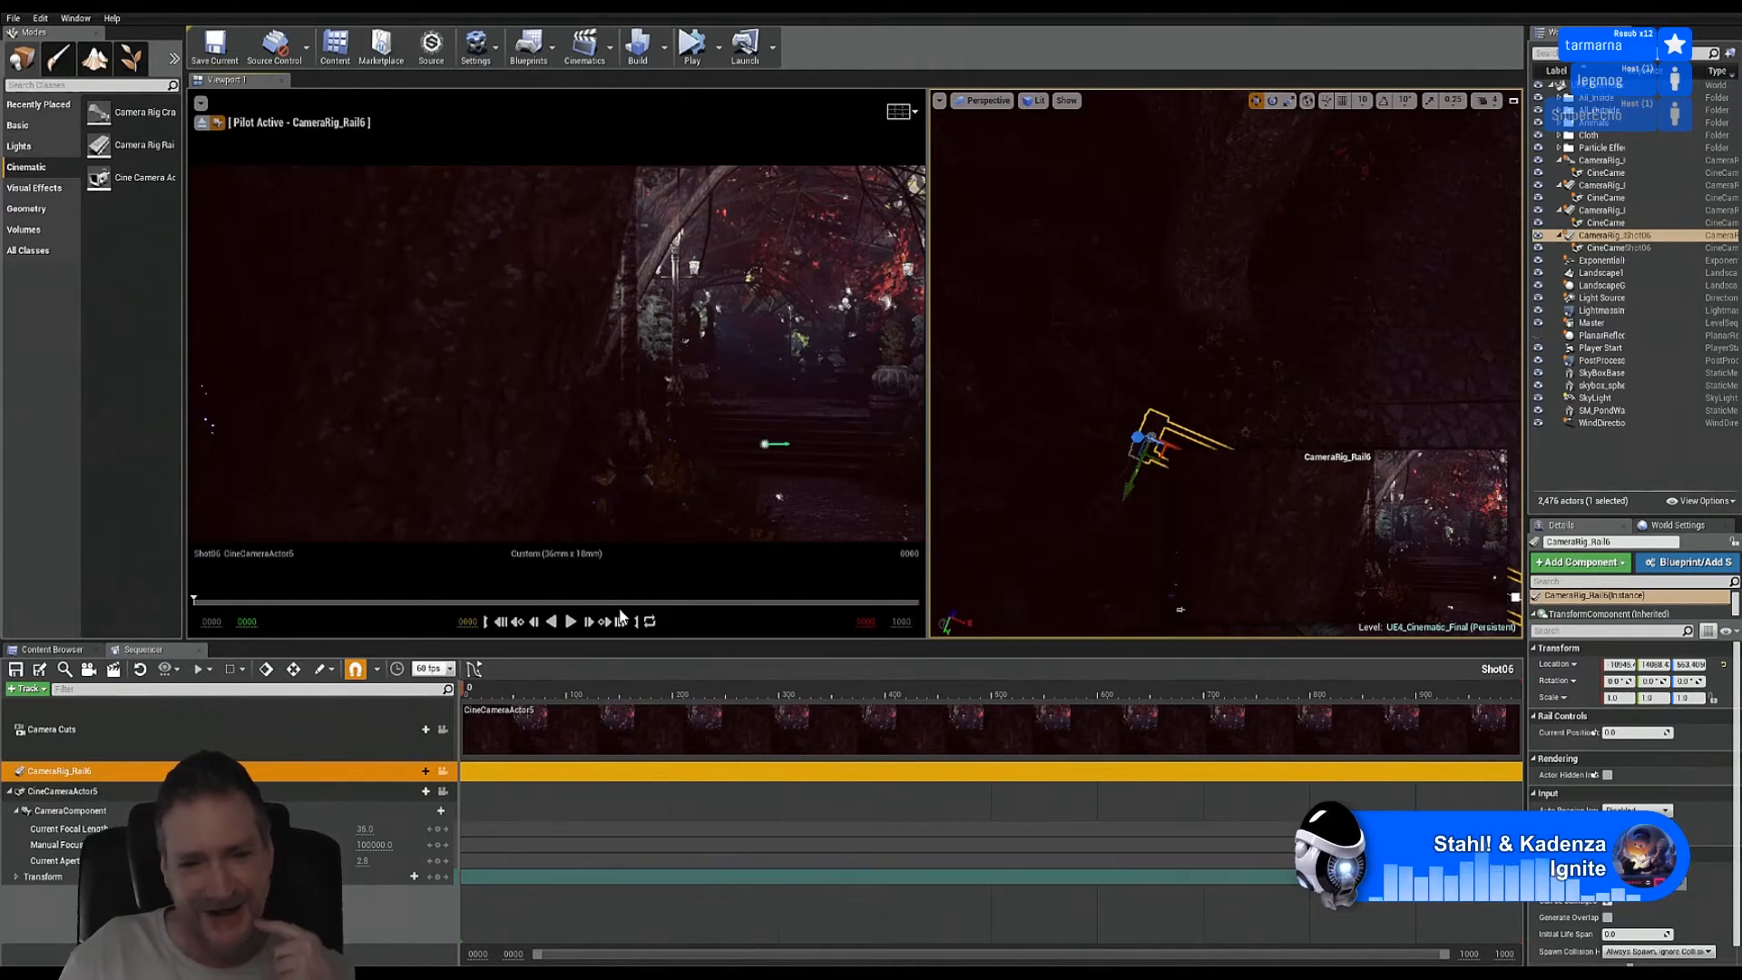
pyautogui.hotkey('alt', 'Tab')
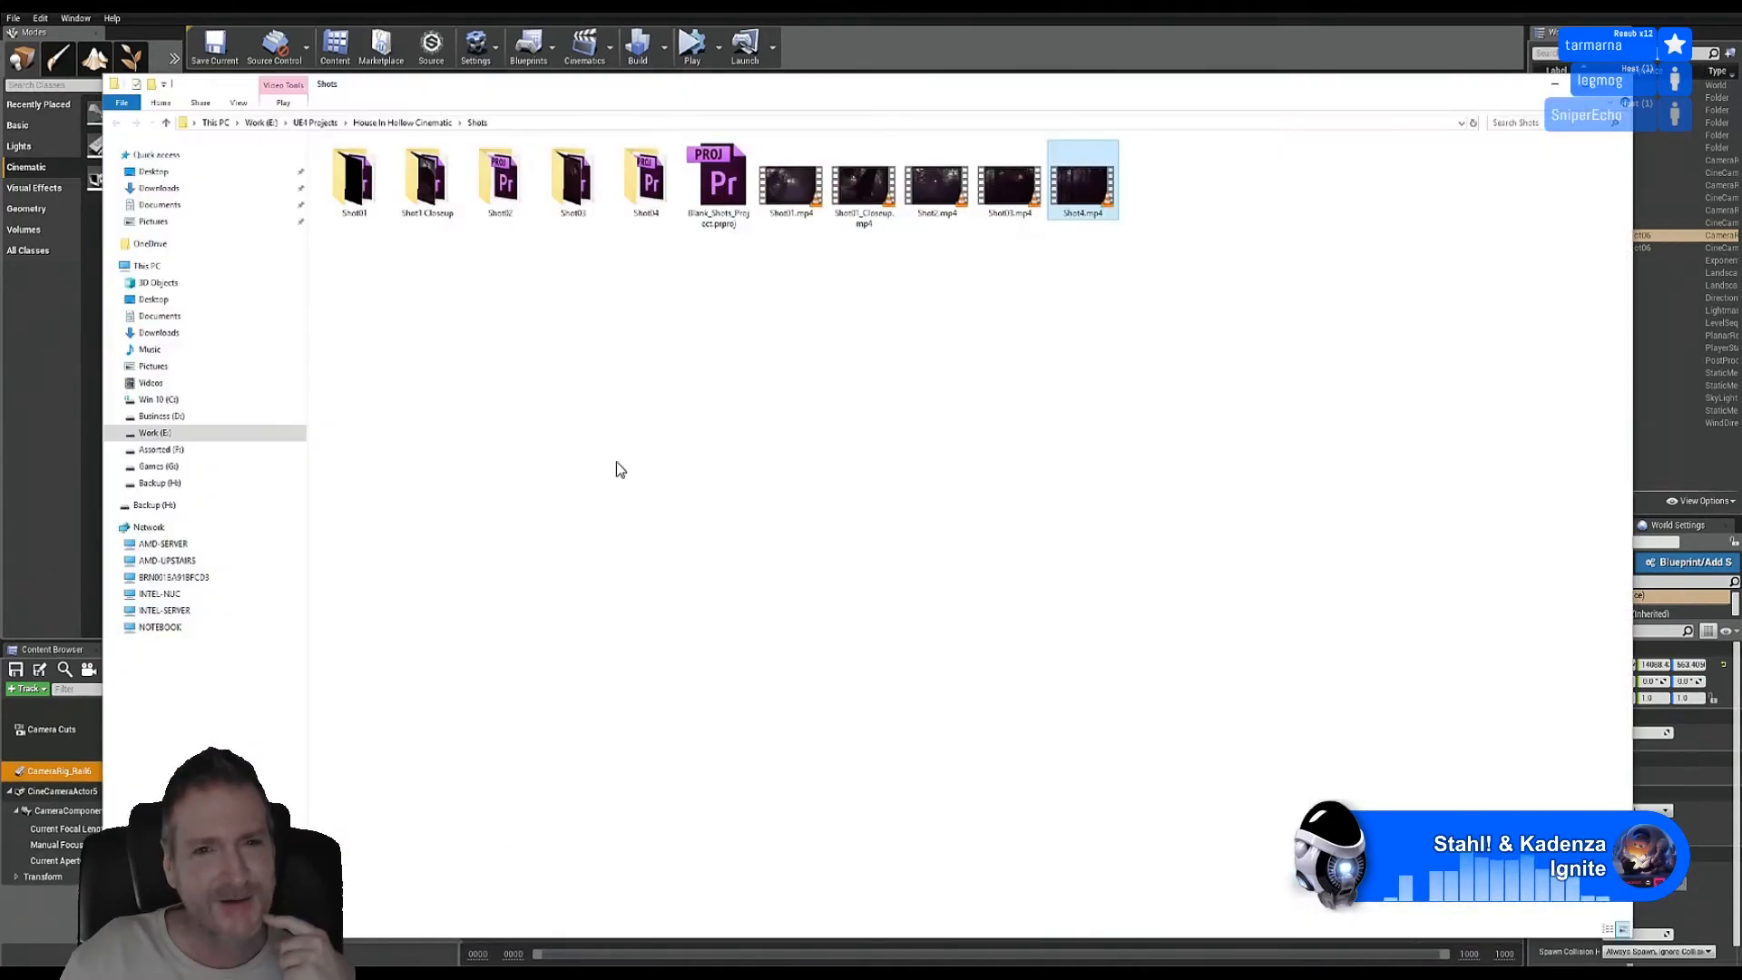
pyautogui.doubleClick(789, 189)
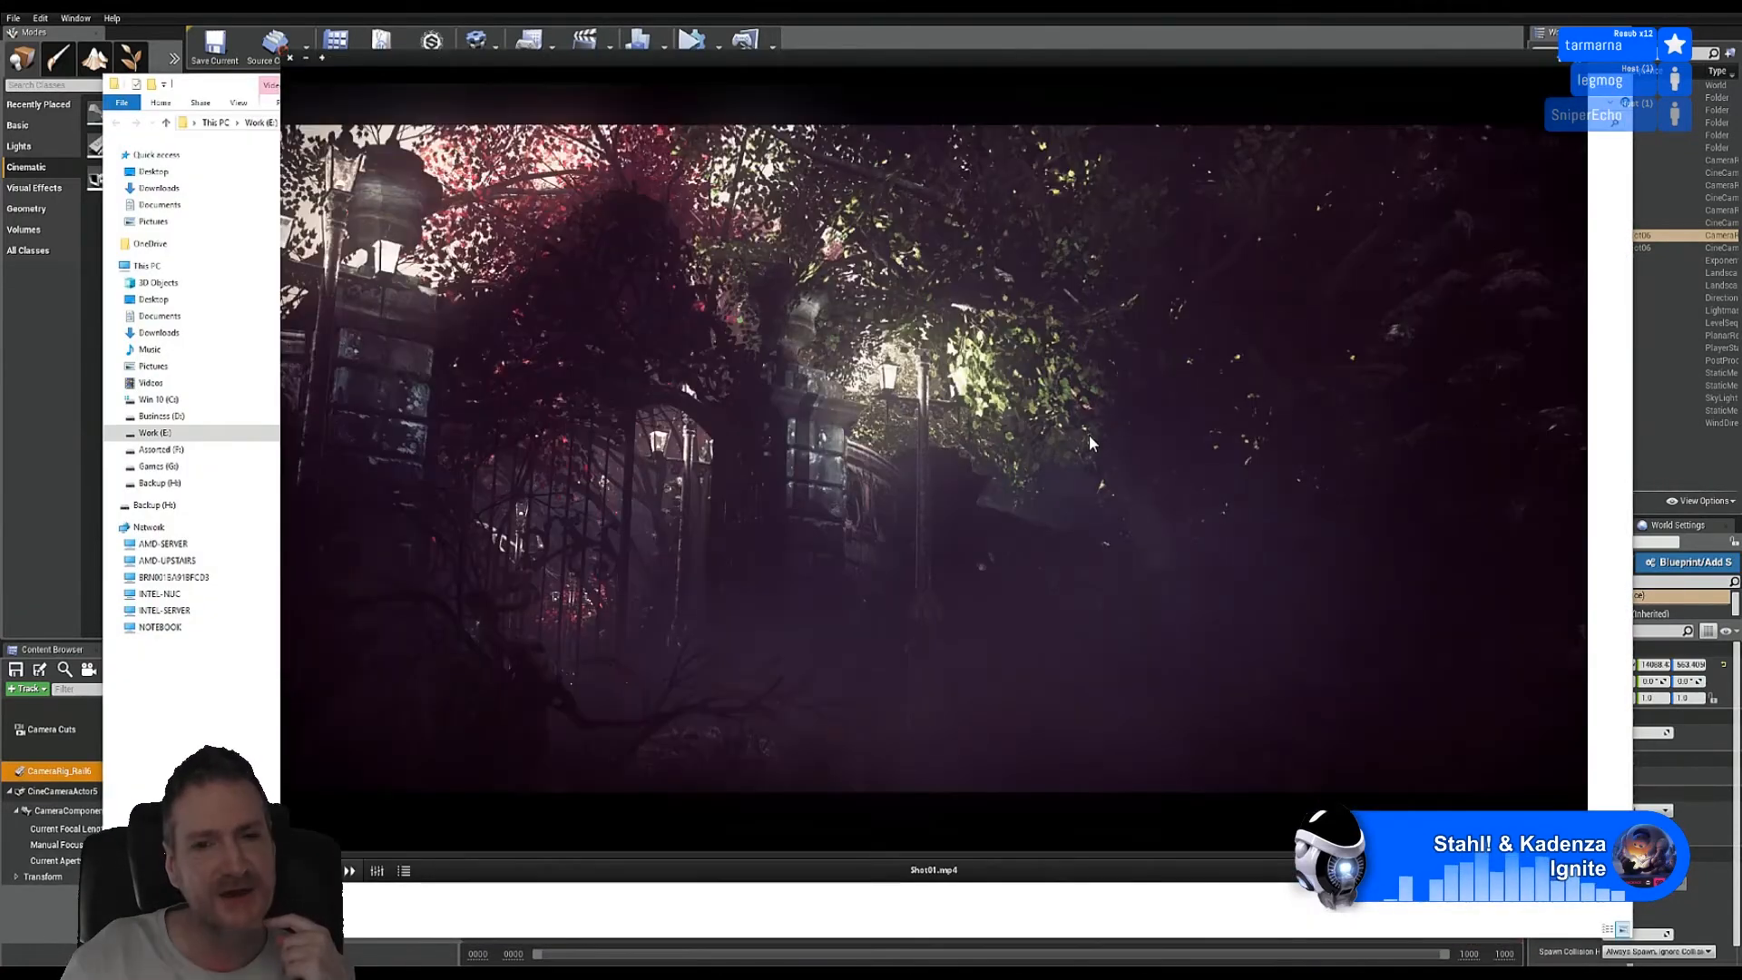
pyautogui.doubleClick(1089, 434)
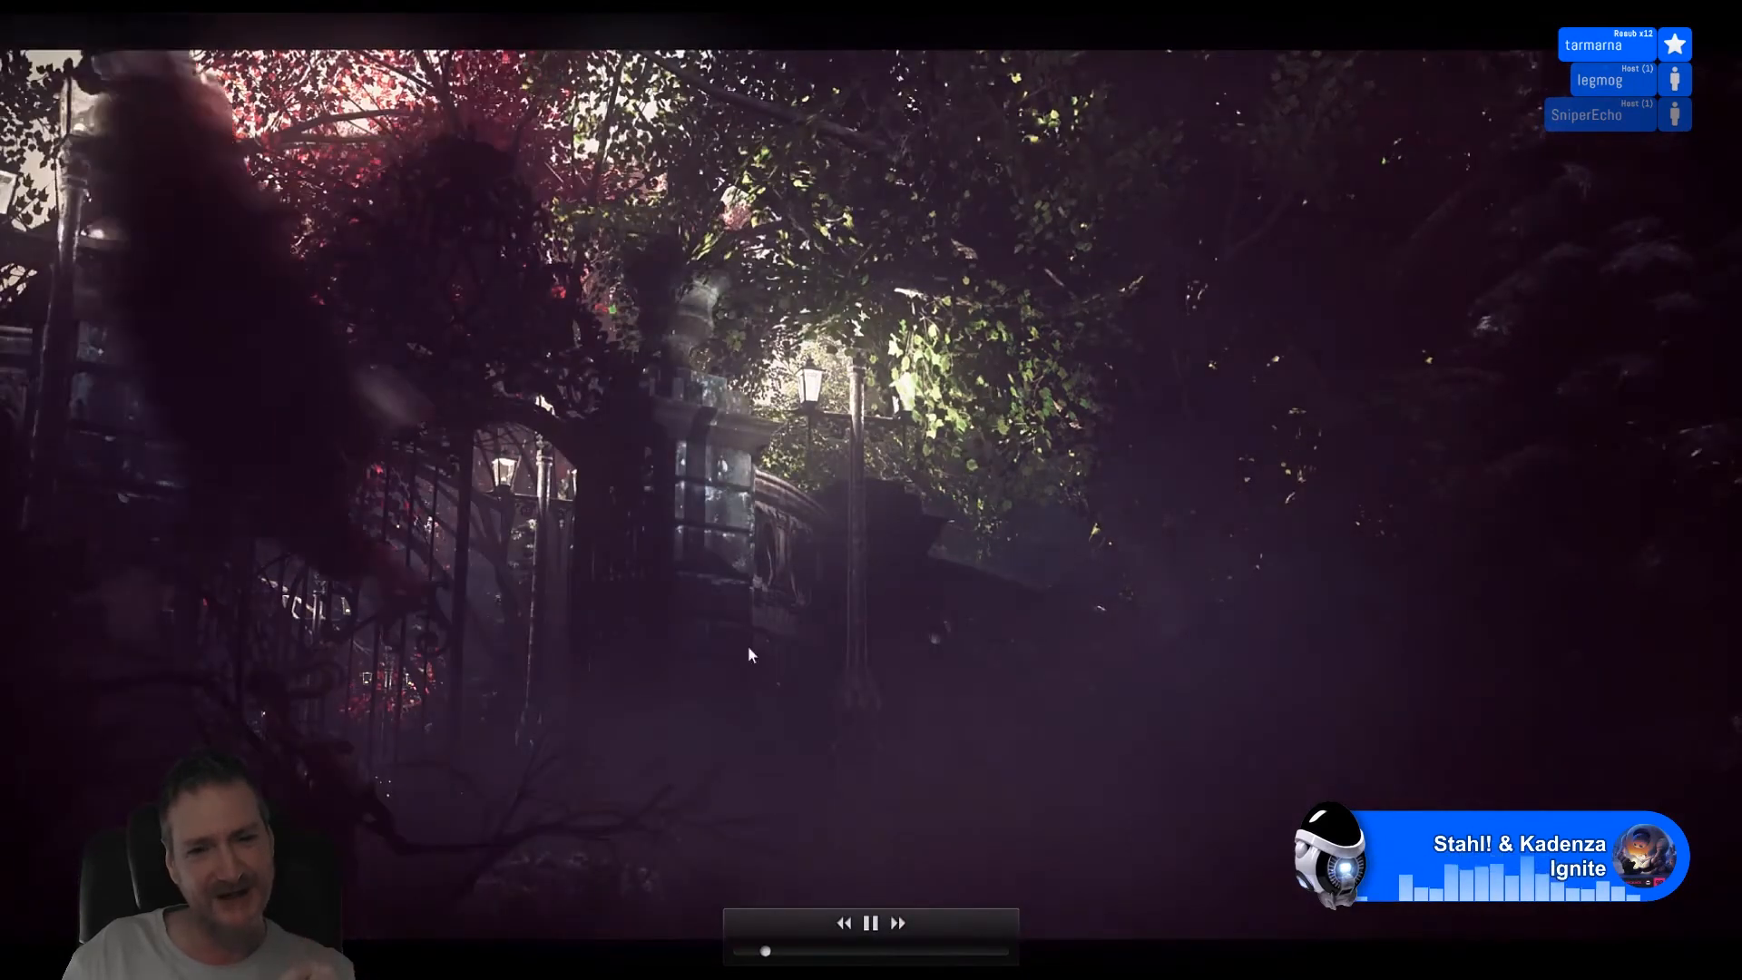
pyautogui.click(877, 927)
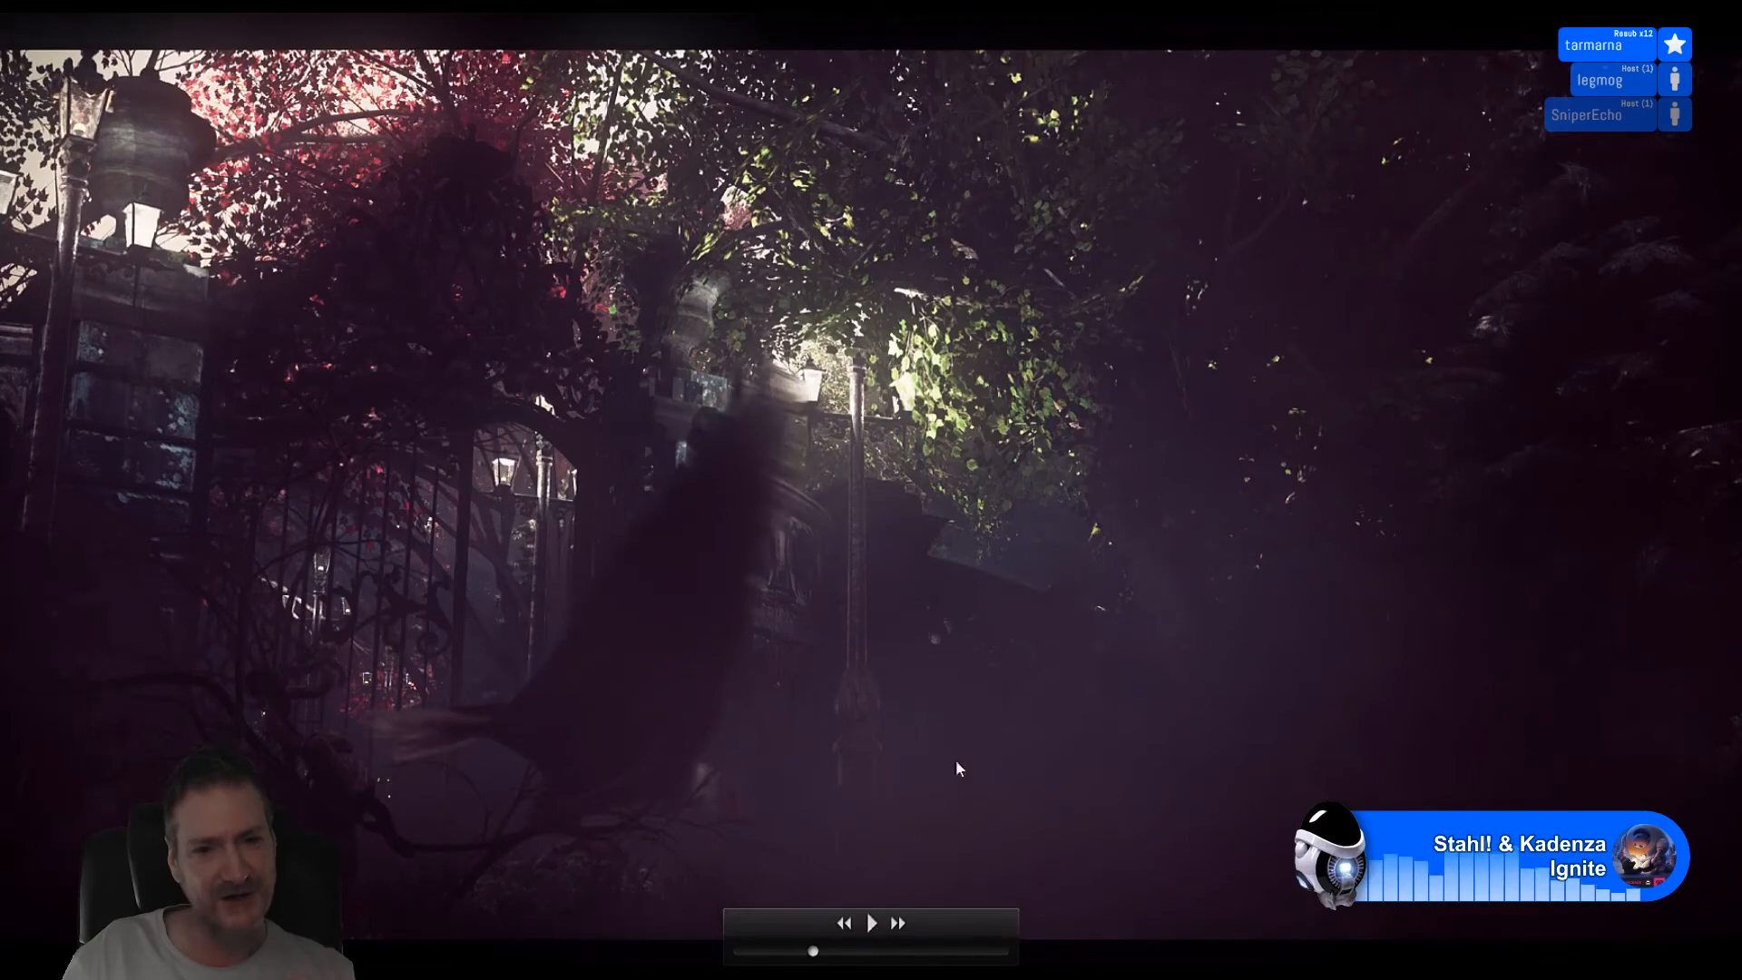
pyautogui.doubleClick(927, 557)
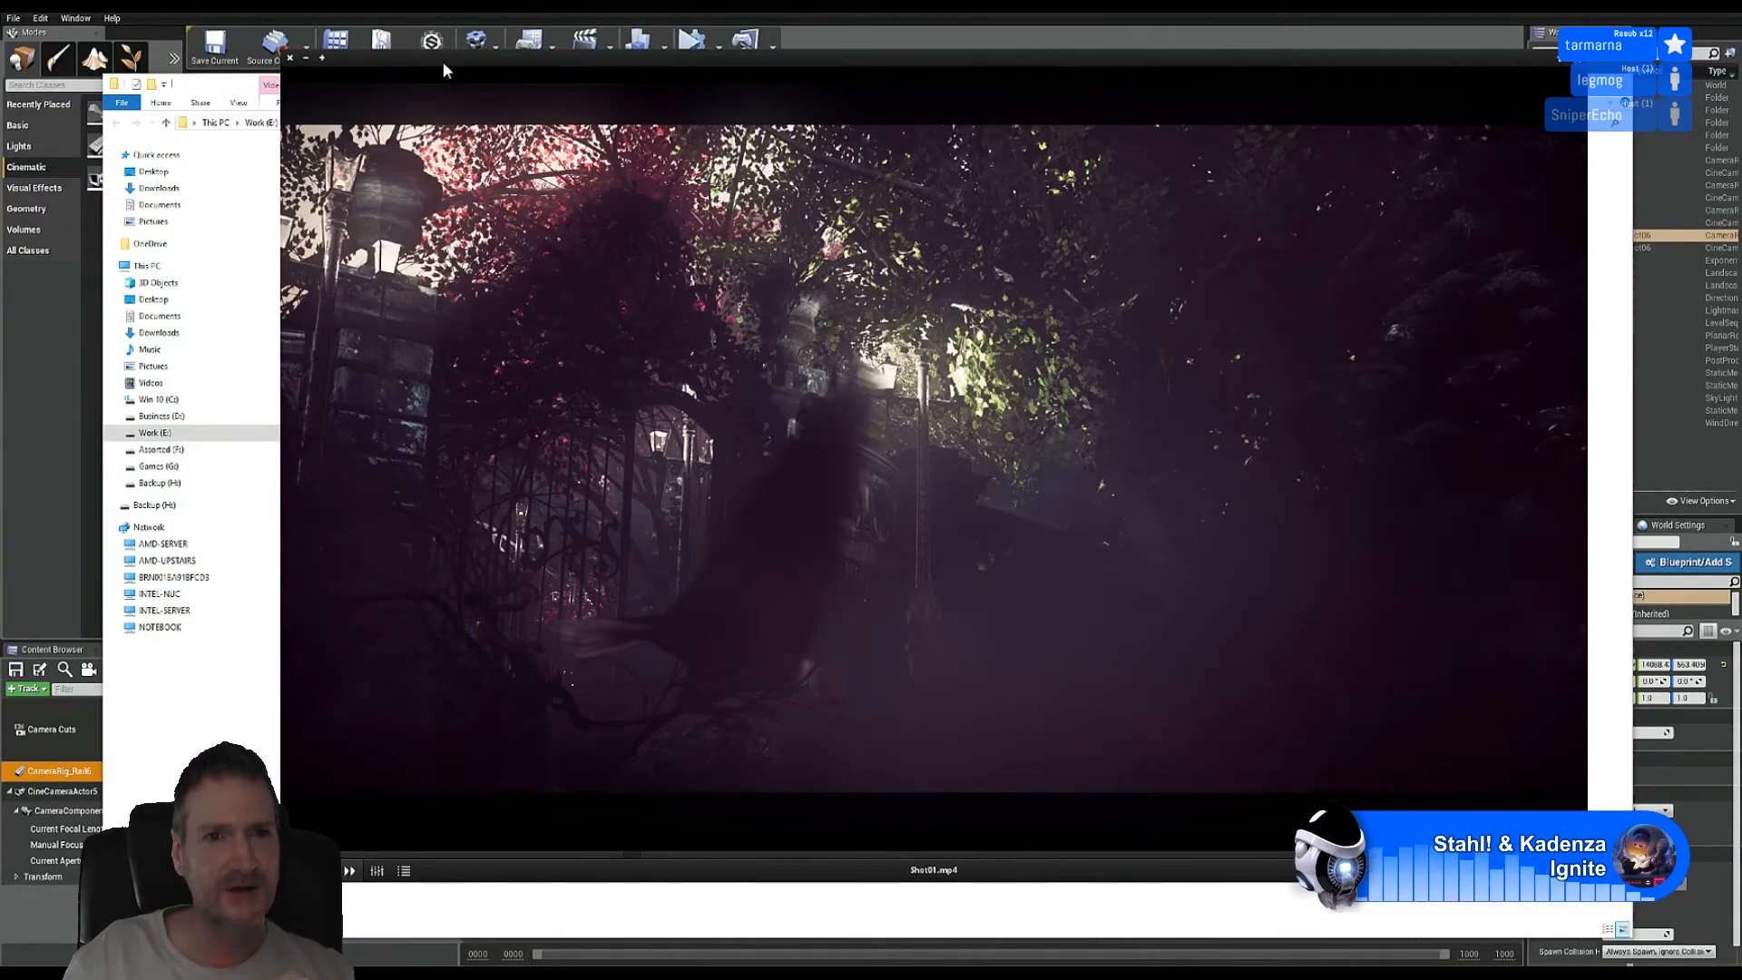
pyautogui.moveTo(443, 62); pyautogui.dragTo(320, 177)
pyautogui.click(787, 133)
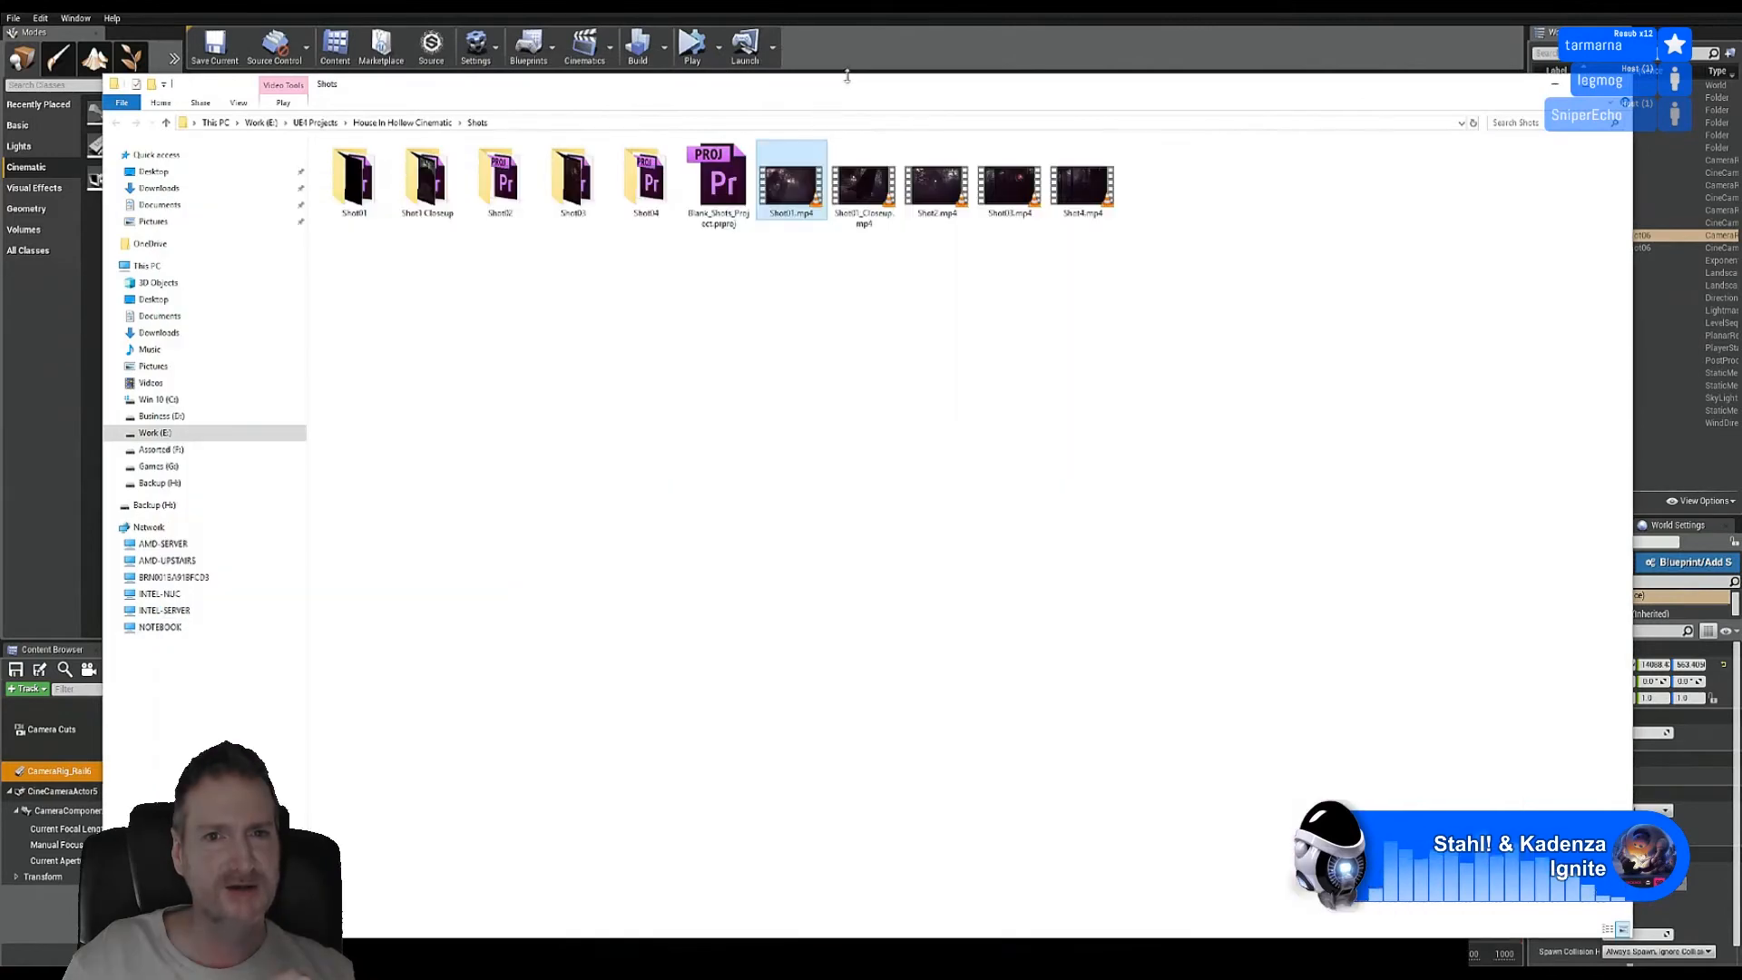
# Step: Play Shot01_Closeup.mp4 full screen and close its player window
pyautogui.doubleClick(864, 184)
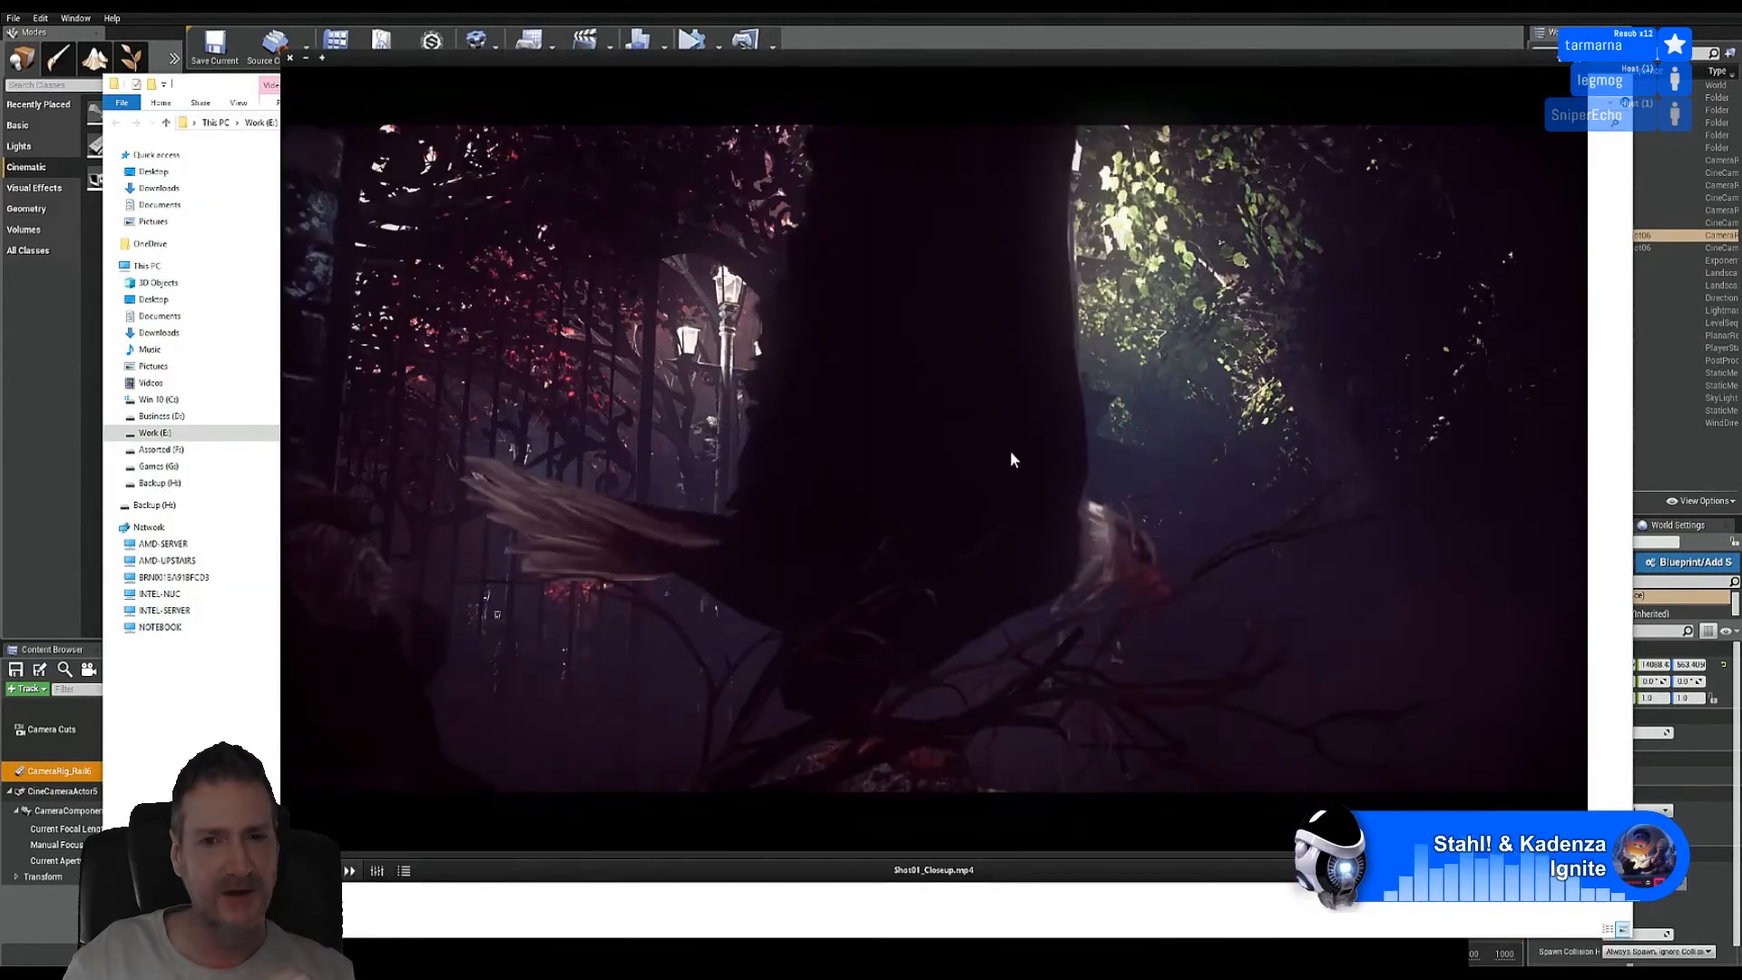
pyautogui.doubleClick(1014, 460)
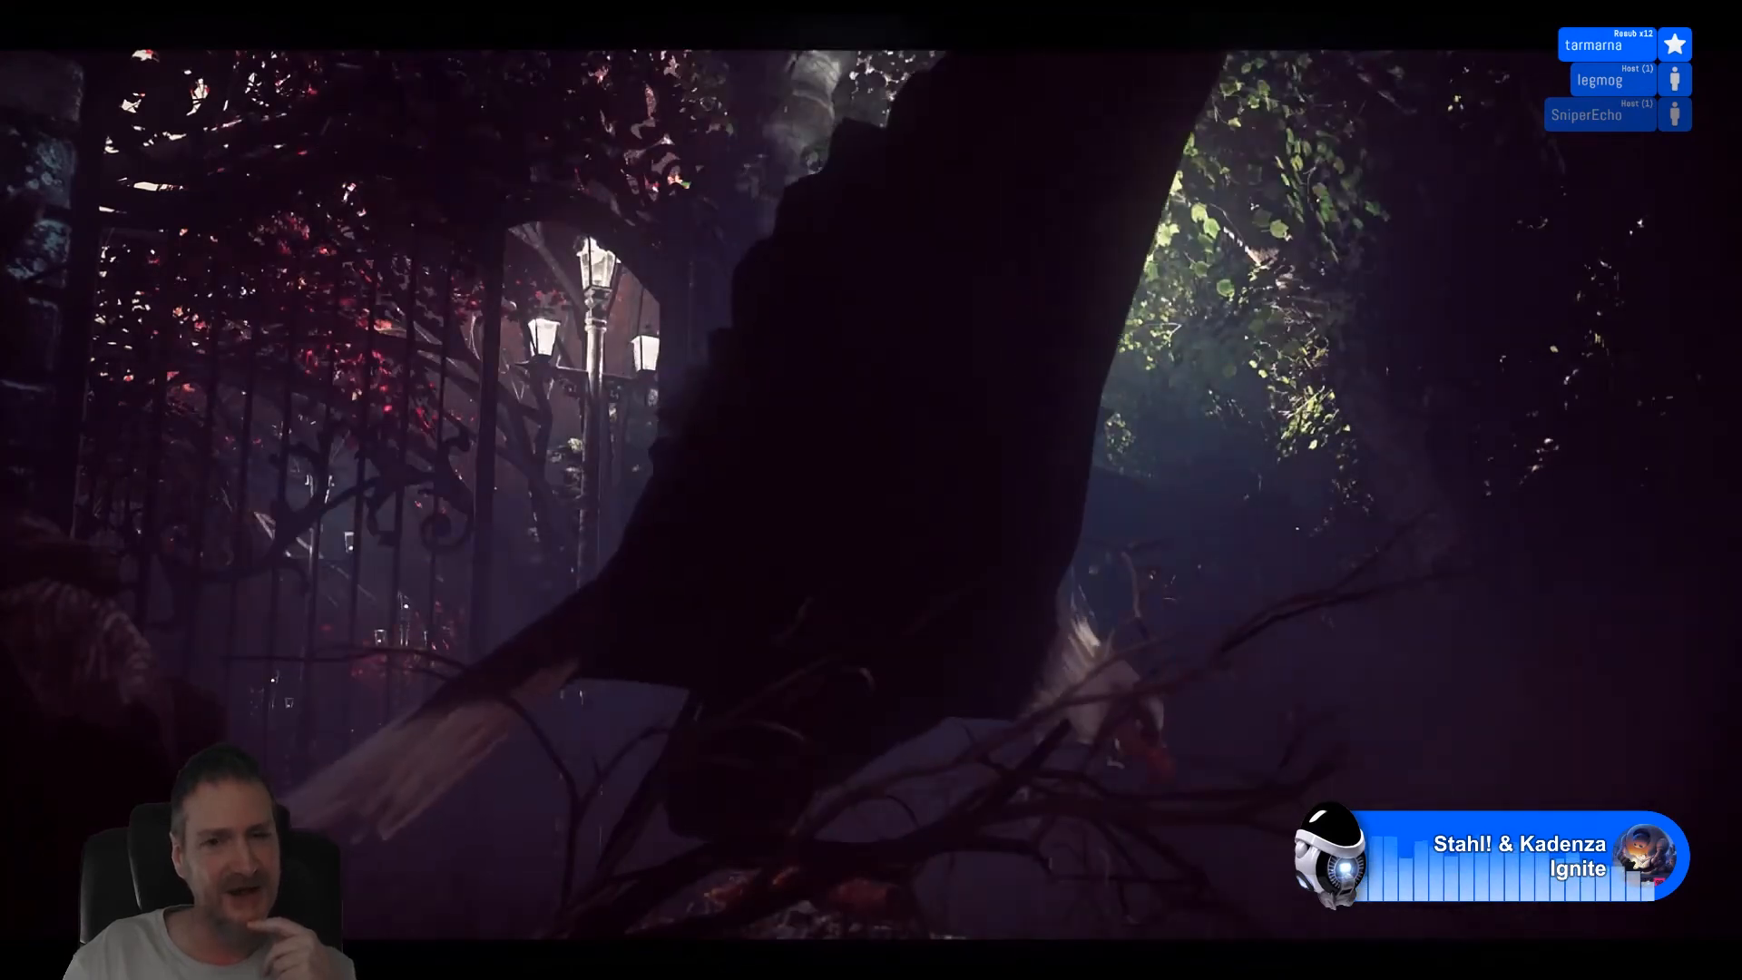
pyautogui.doubleClick(985, 495)
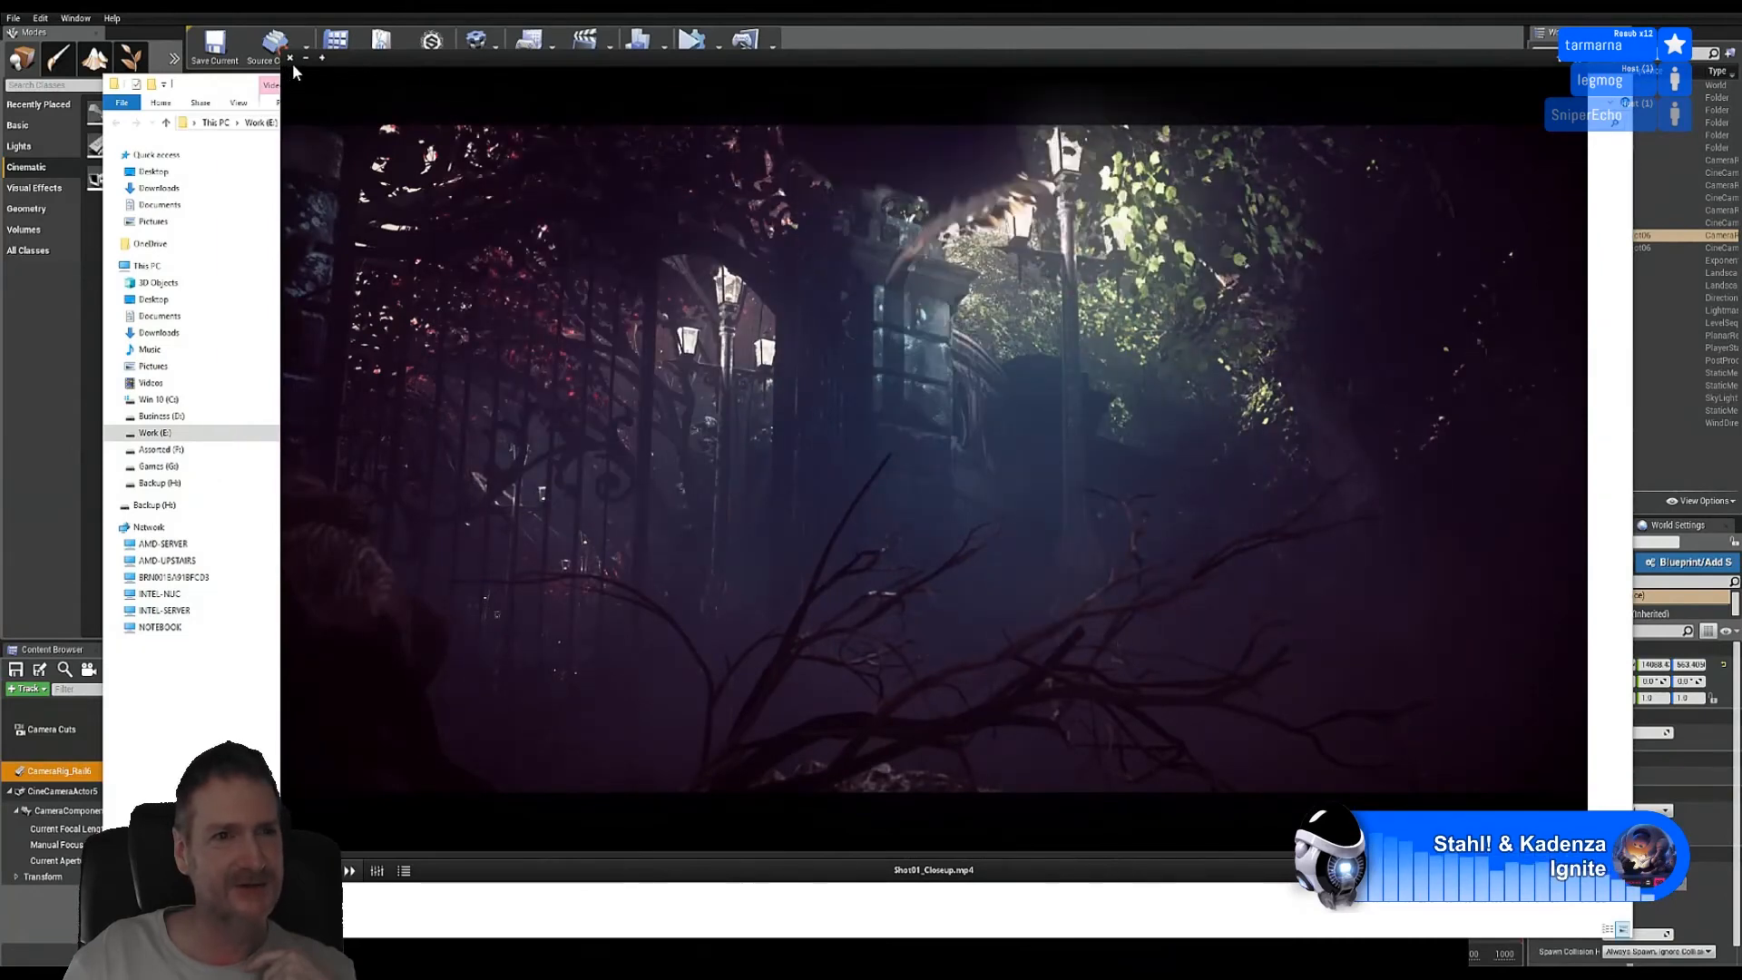
pyautogui.click(289, 58)
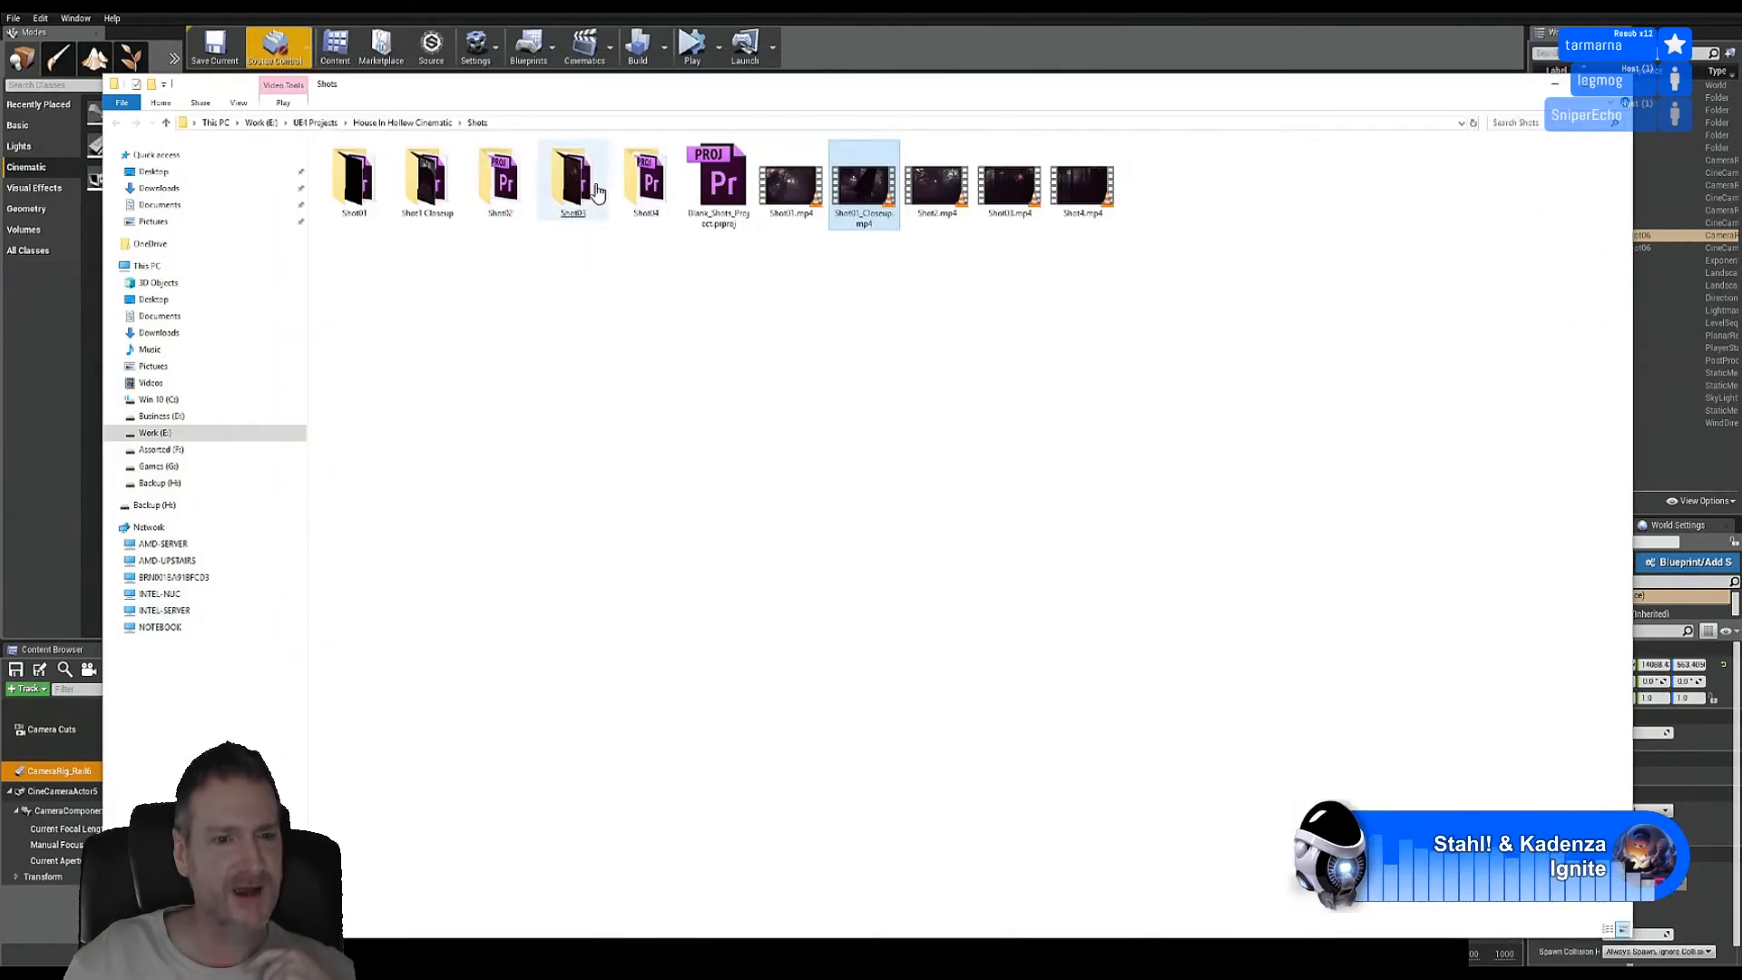
# Step: Play Shot01.mp4 in a centred player window, close it and clear the file selection
pyautogui.press('Return')
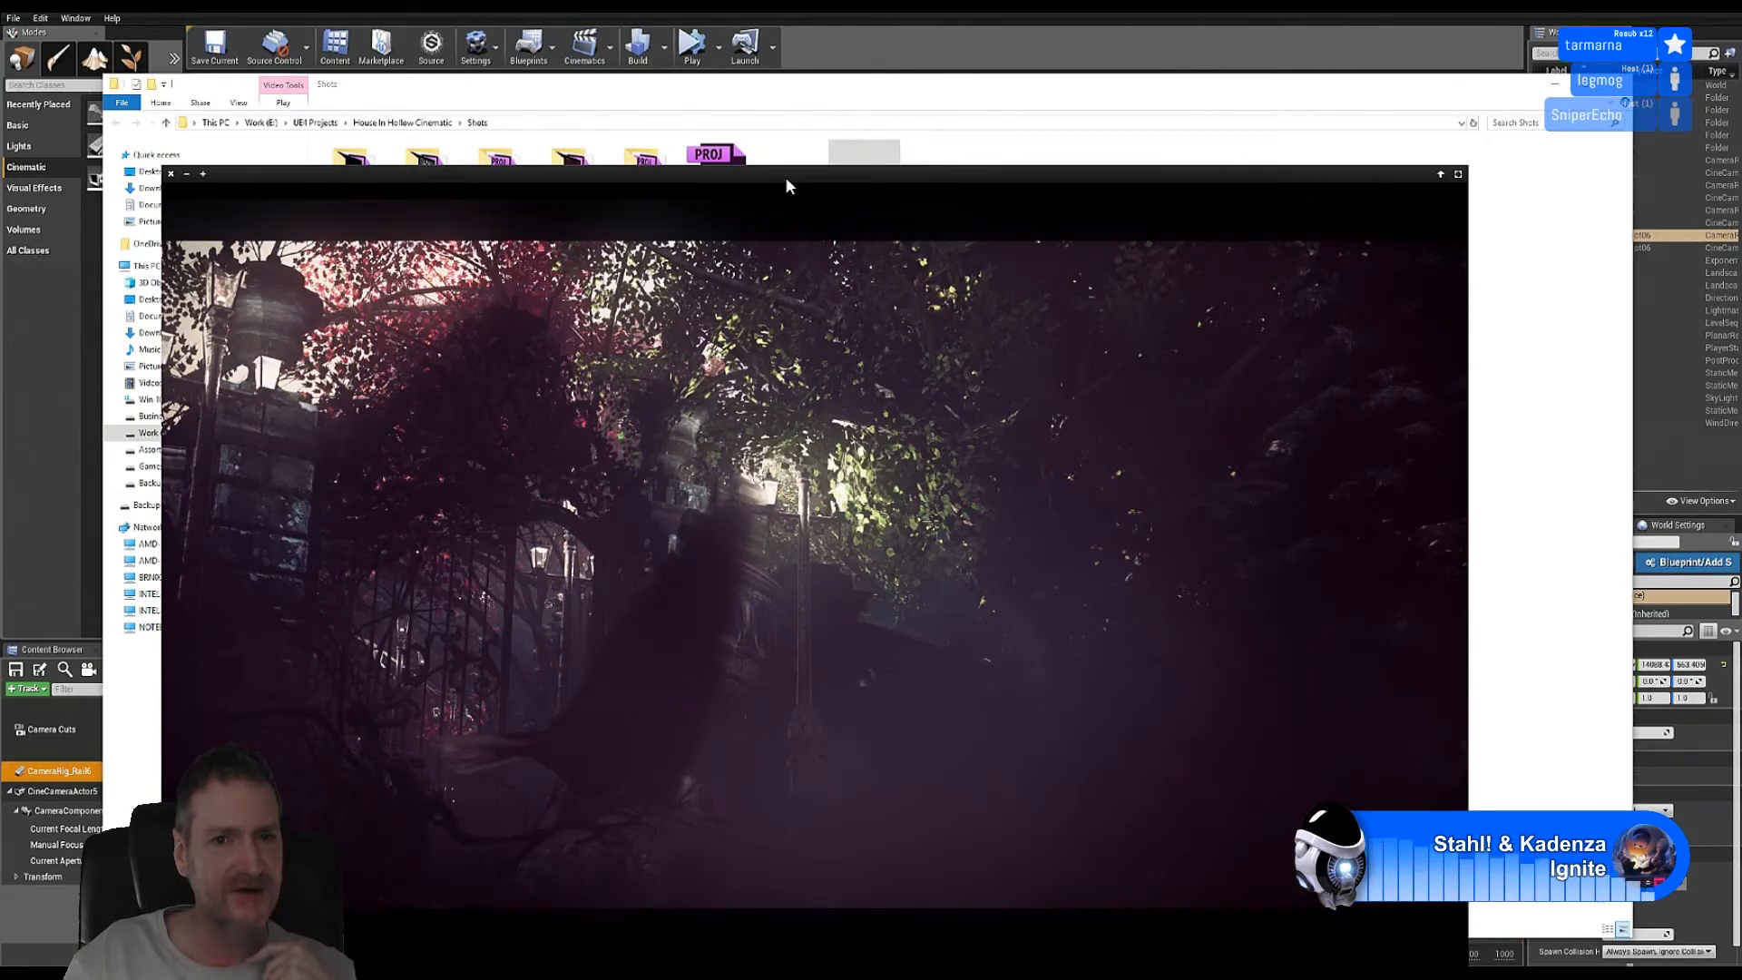
pyautogui.moveTo(786, 176); pyautogui.dragTo(842, 85)
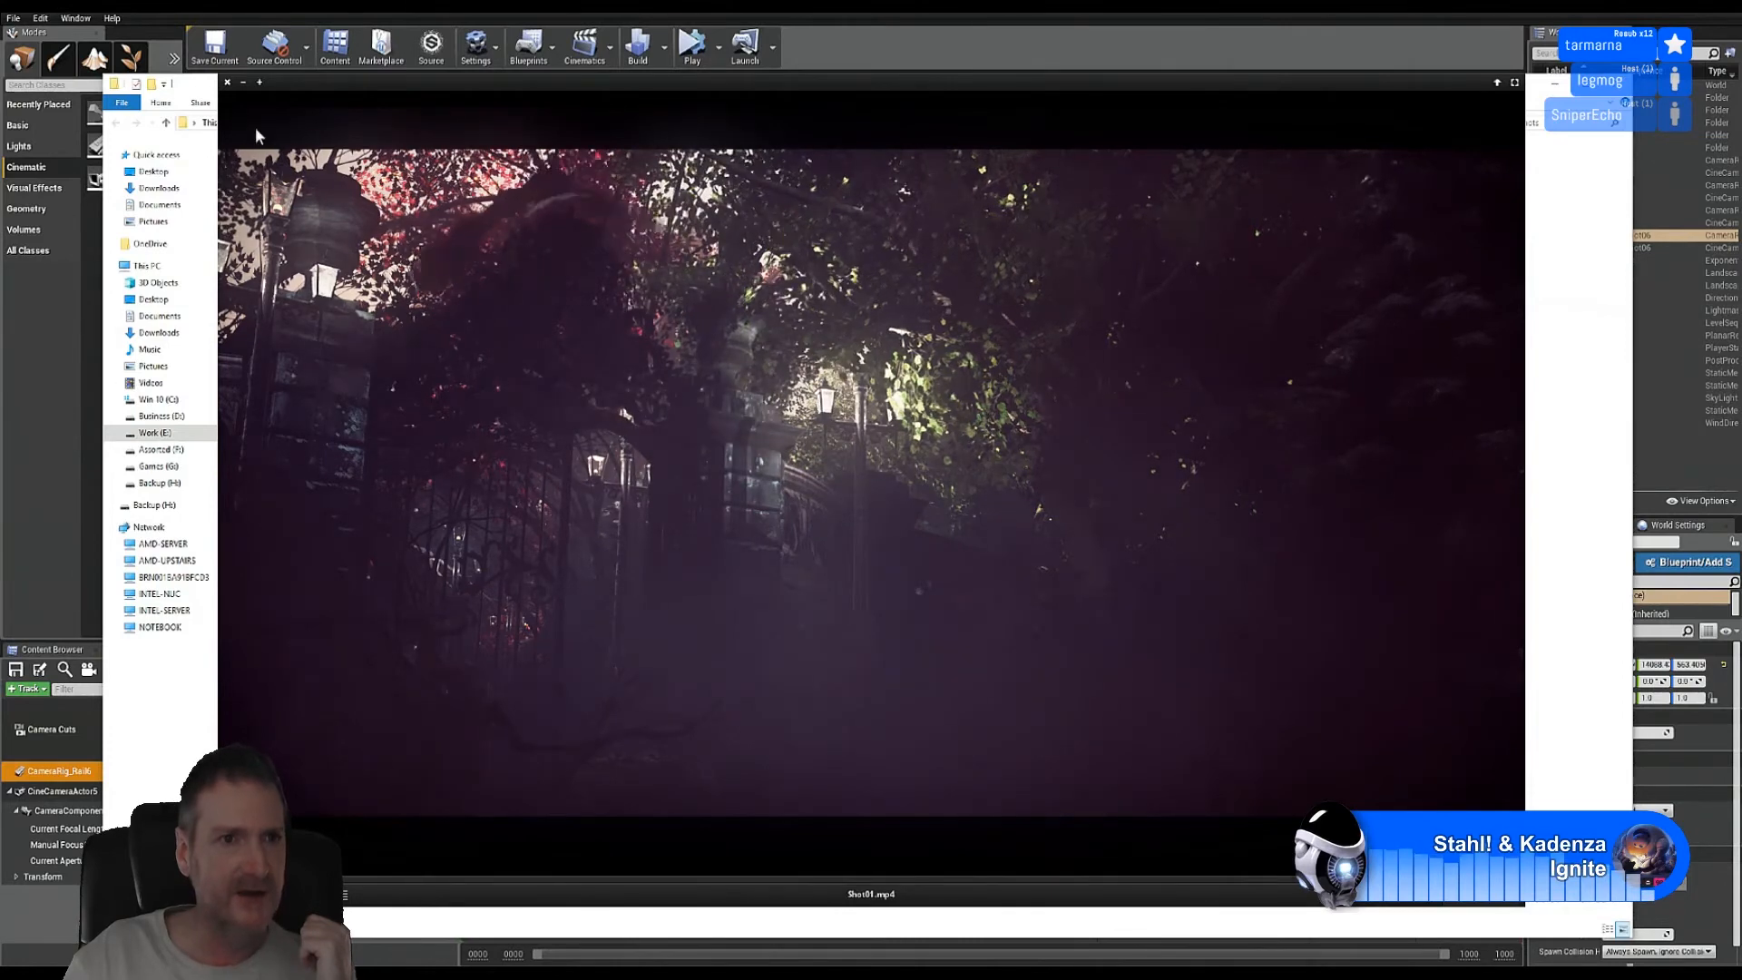
pyautogui.click(227, 82)
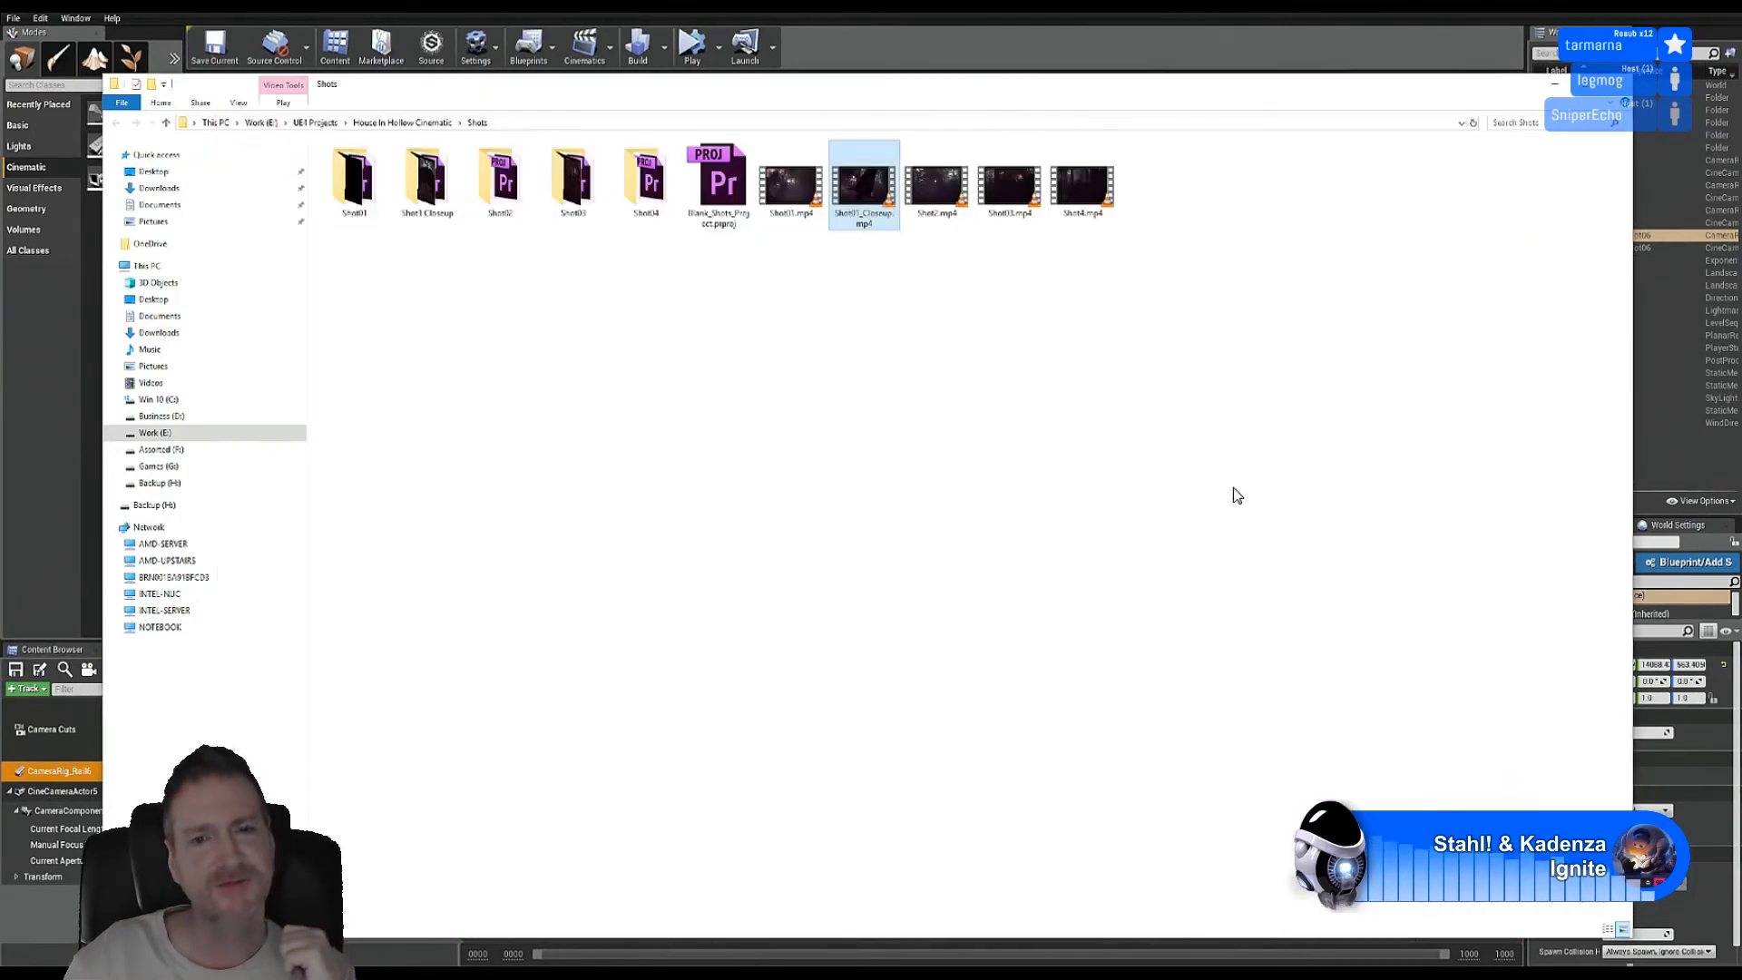
pyautogui.click(1081, 391)
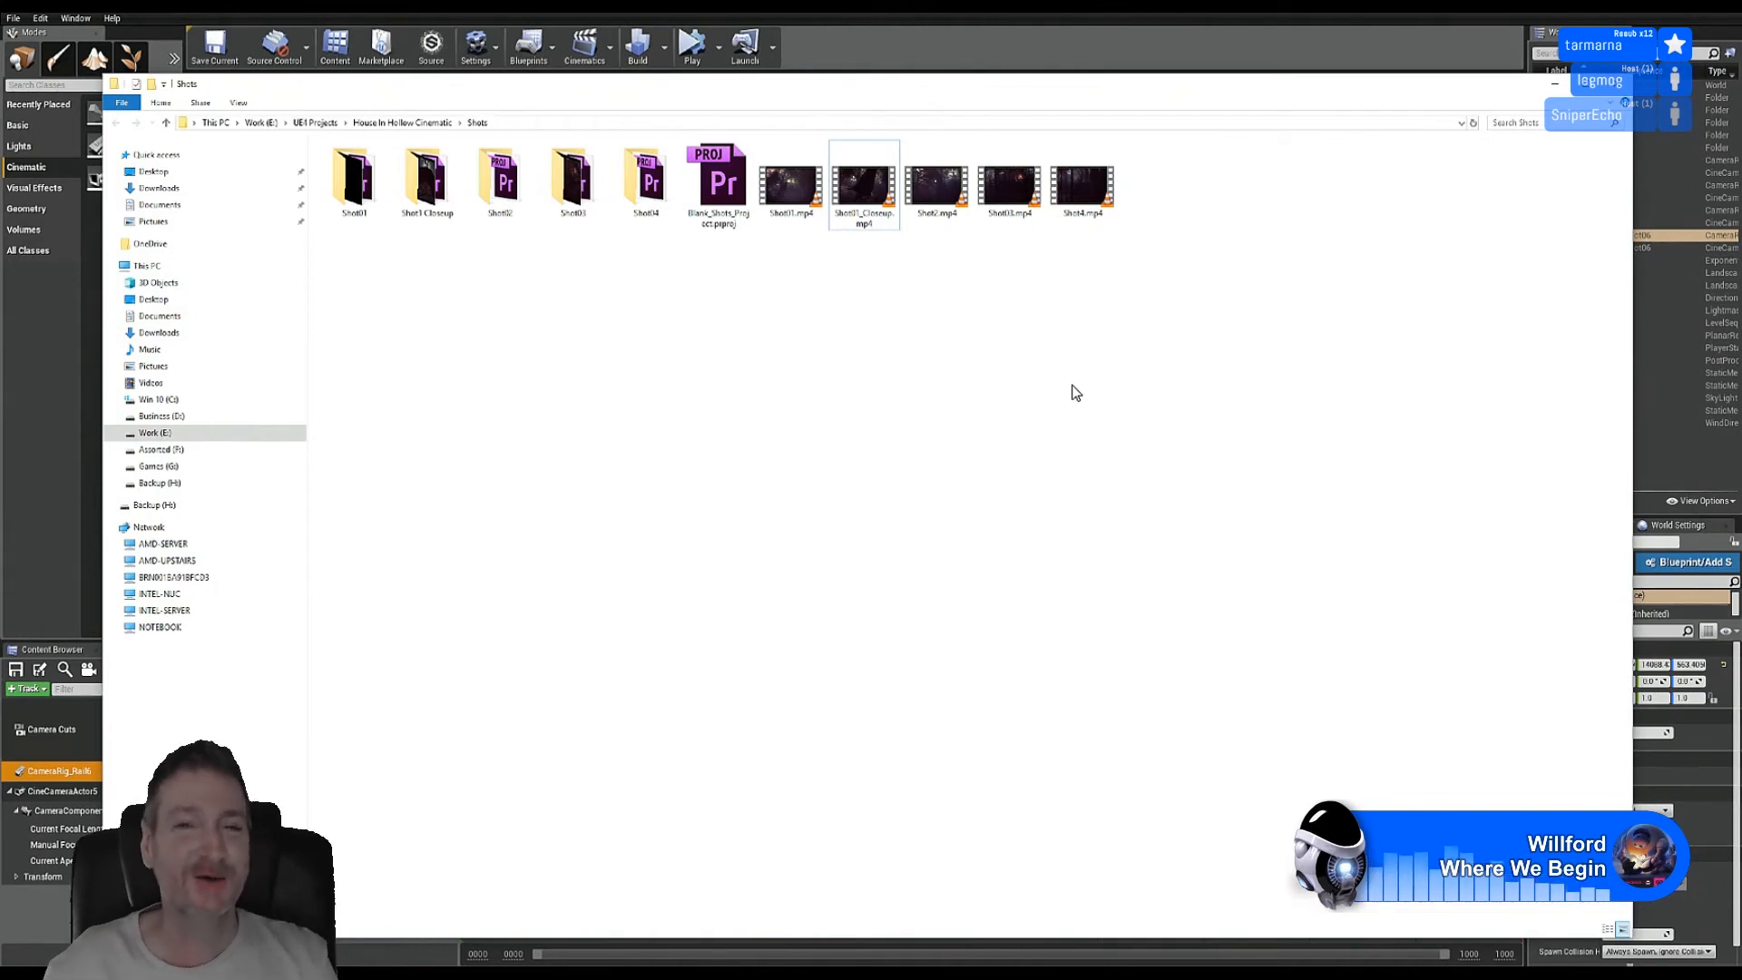
# Step: Play Shot2.mp4 full screen, restore the player to its window and close it
pyautogui.click(931, 193)
pyautogui.doubleClick(932, 192)
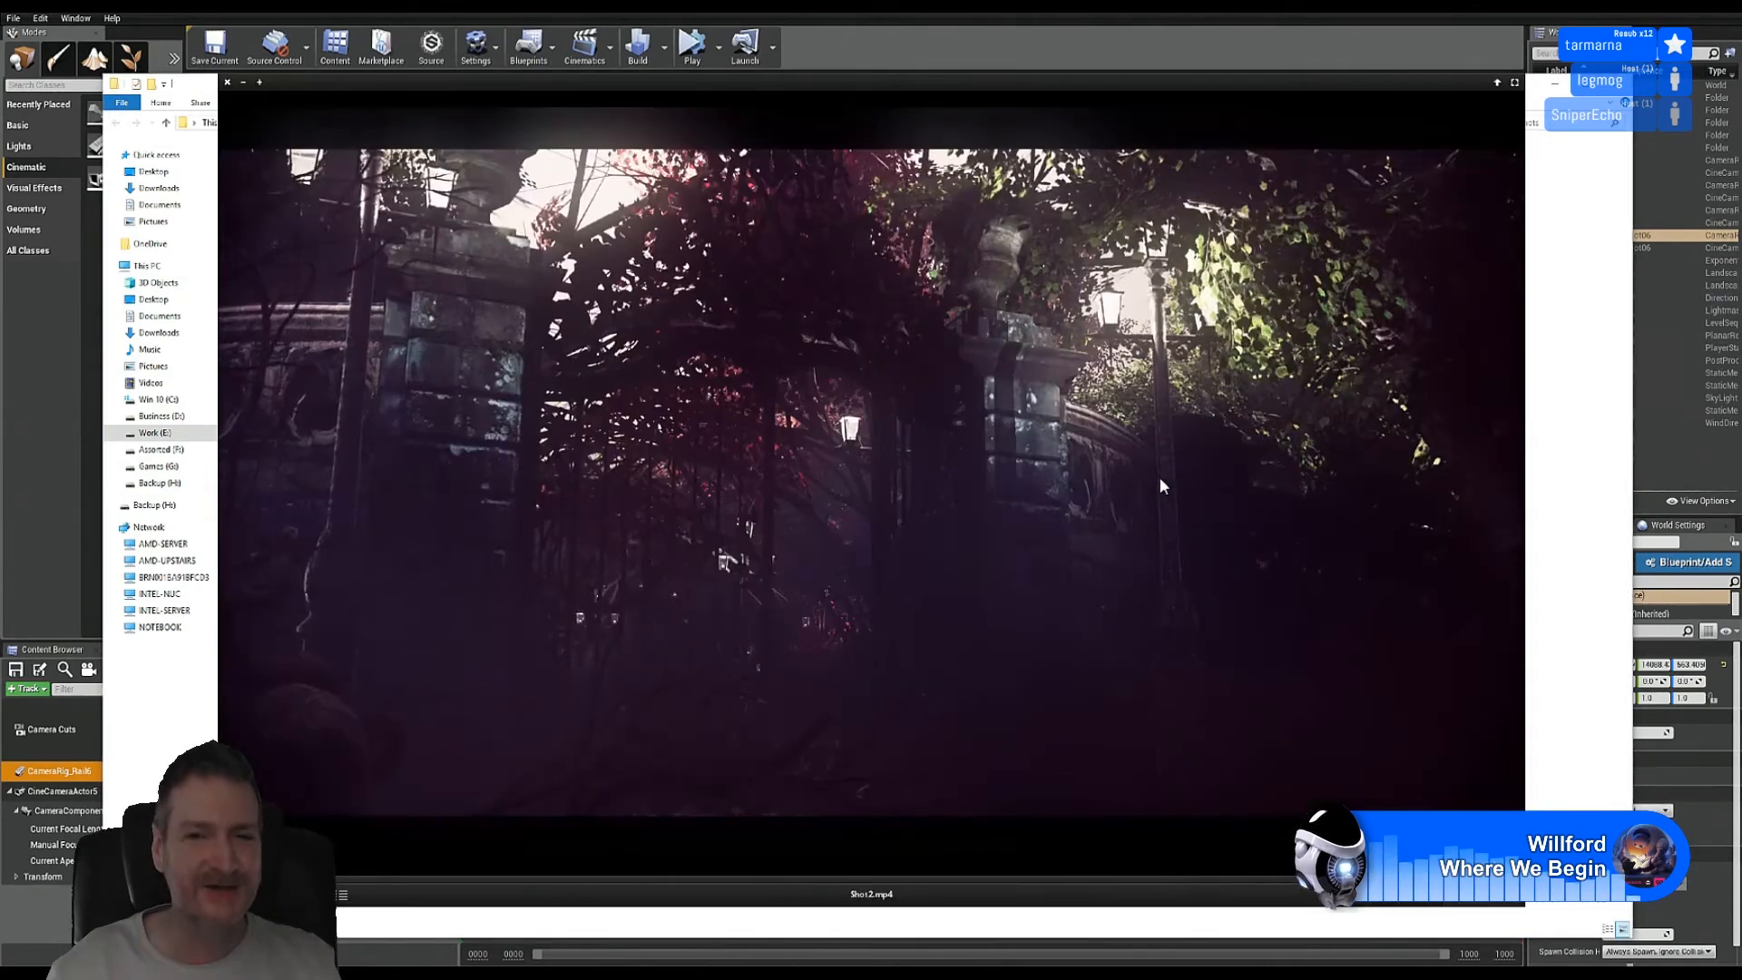
pyautogui.doubleClick(1162, 413)
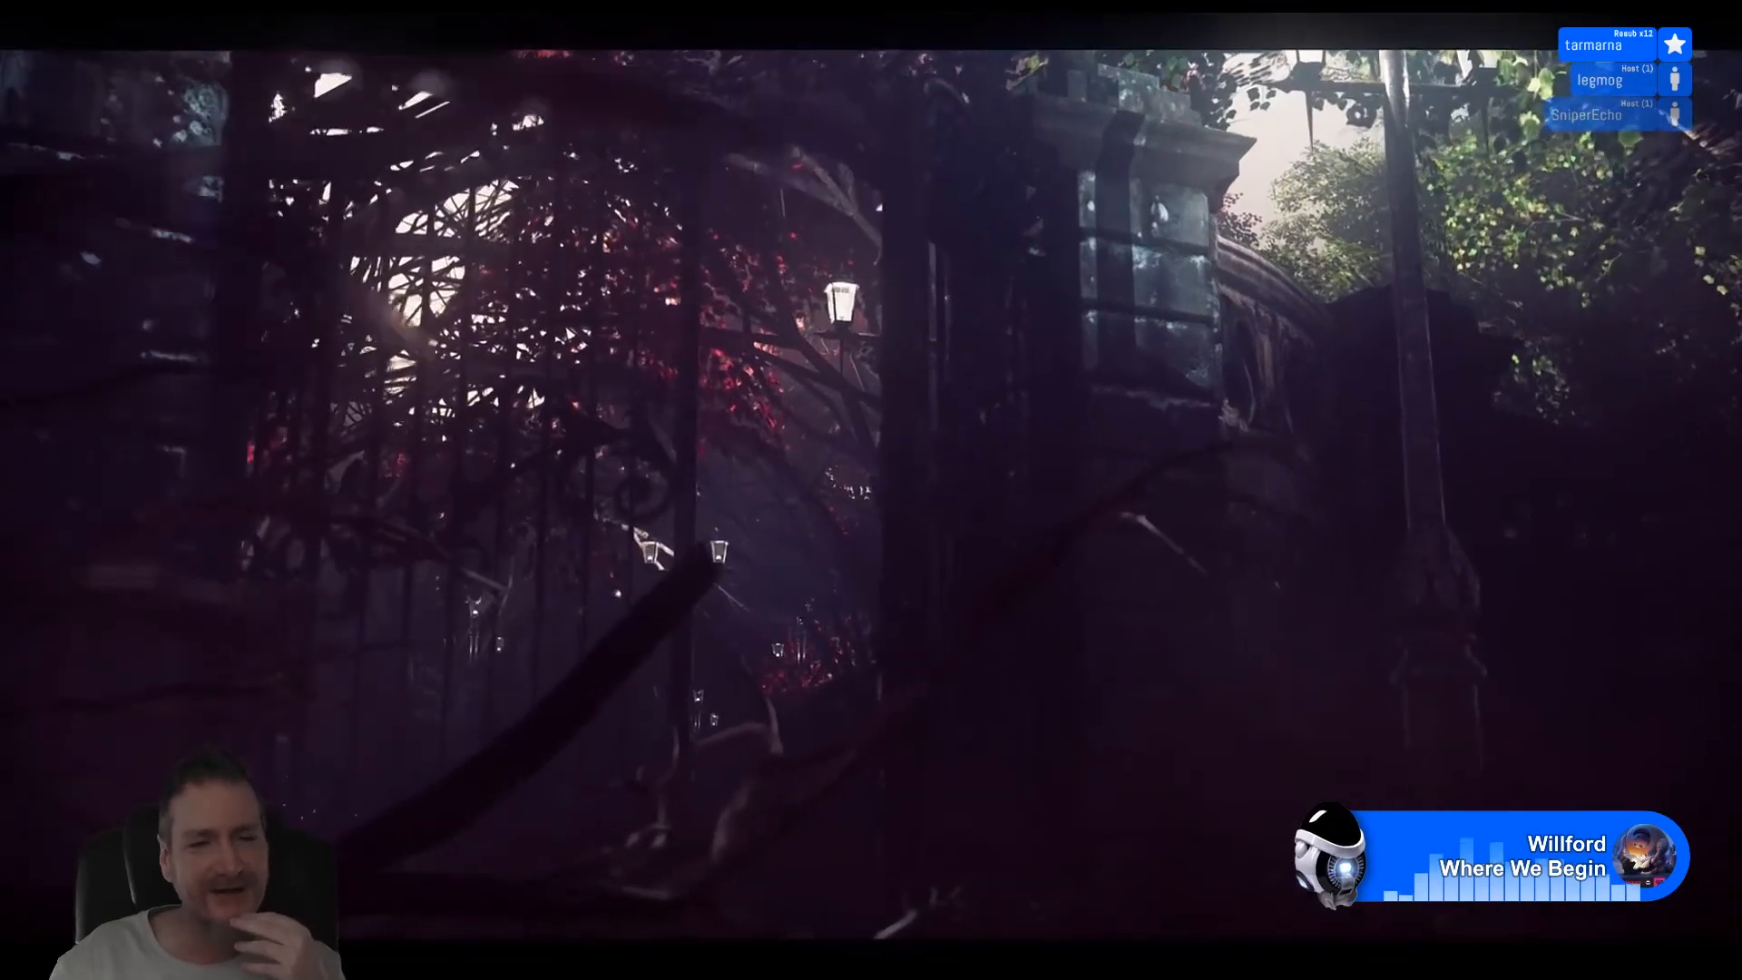
pyautogui.moveTo(1483, 476)
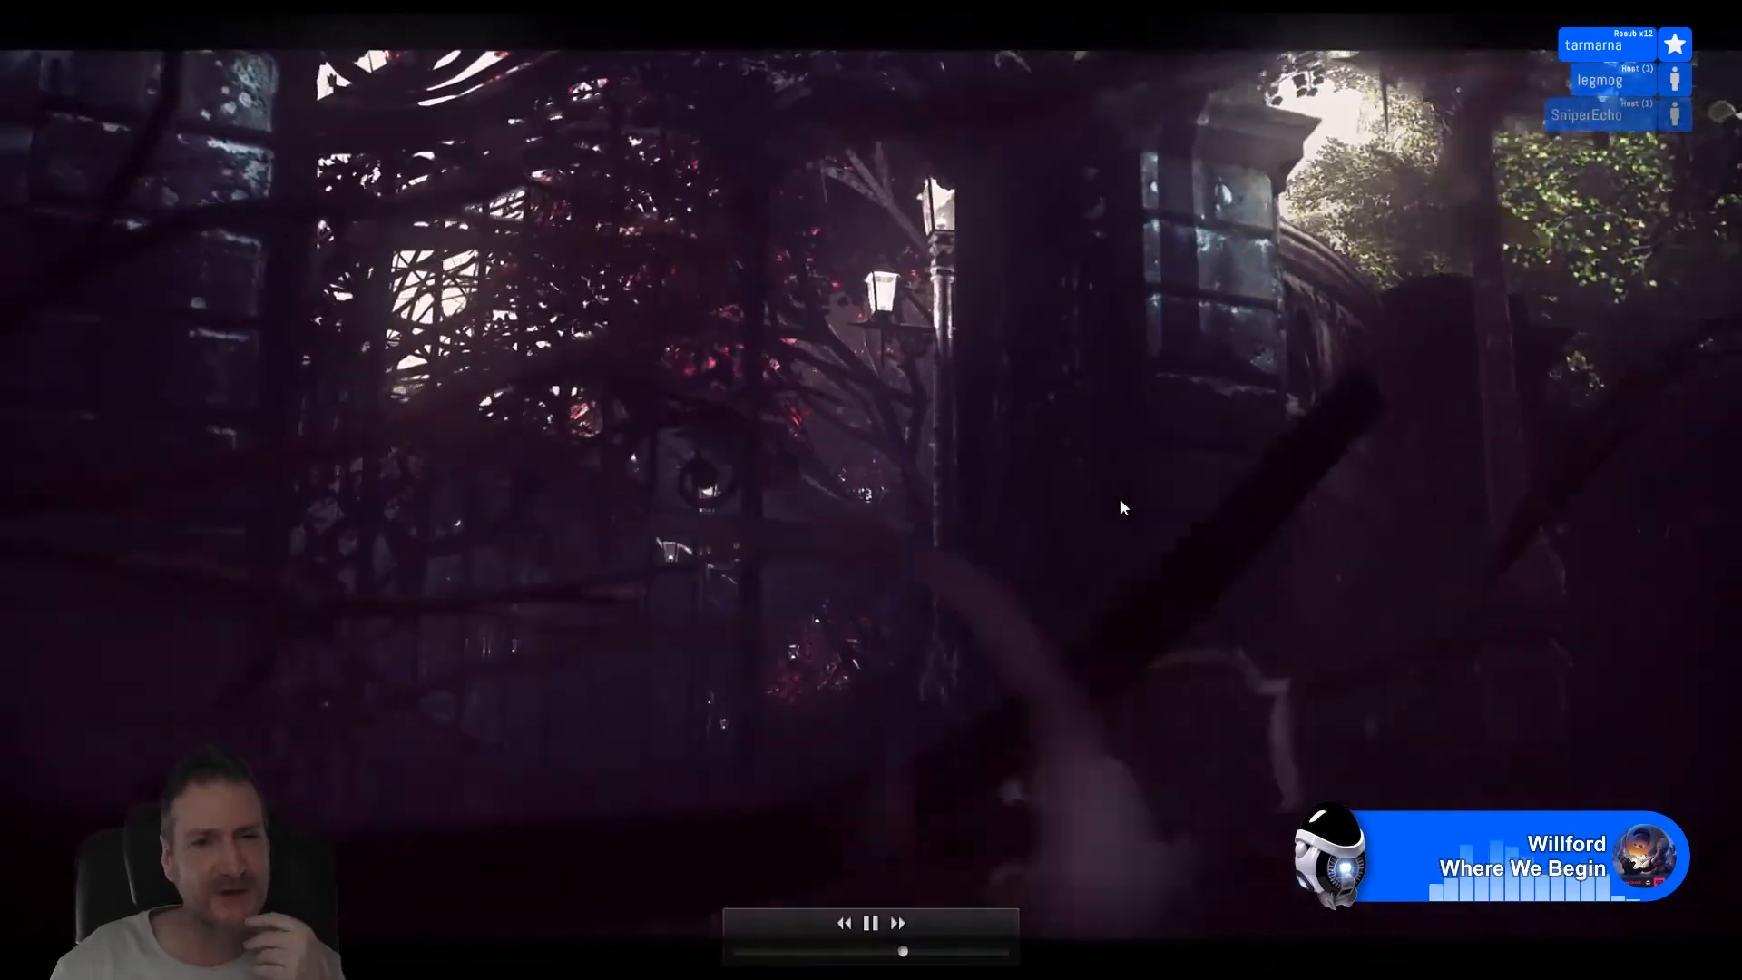
pyautogui.doubleClick(1120, 498)
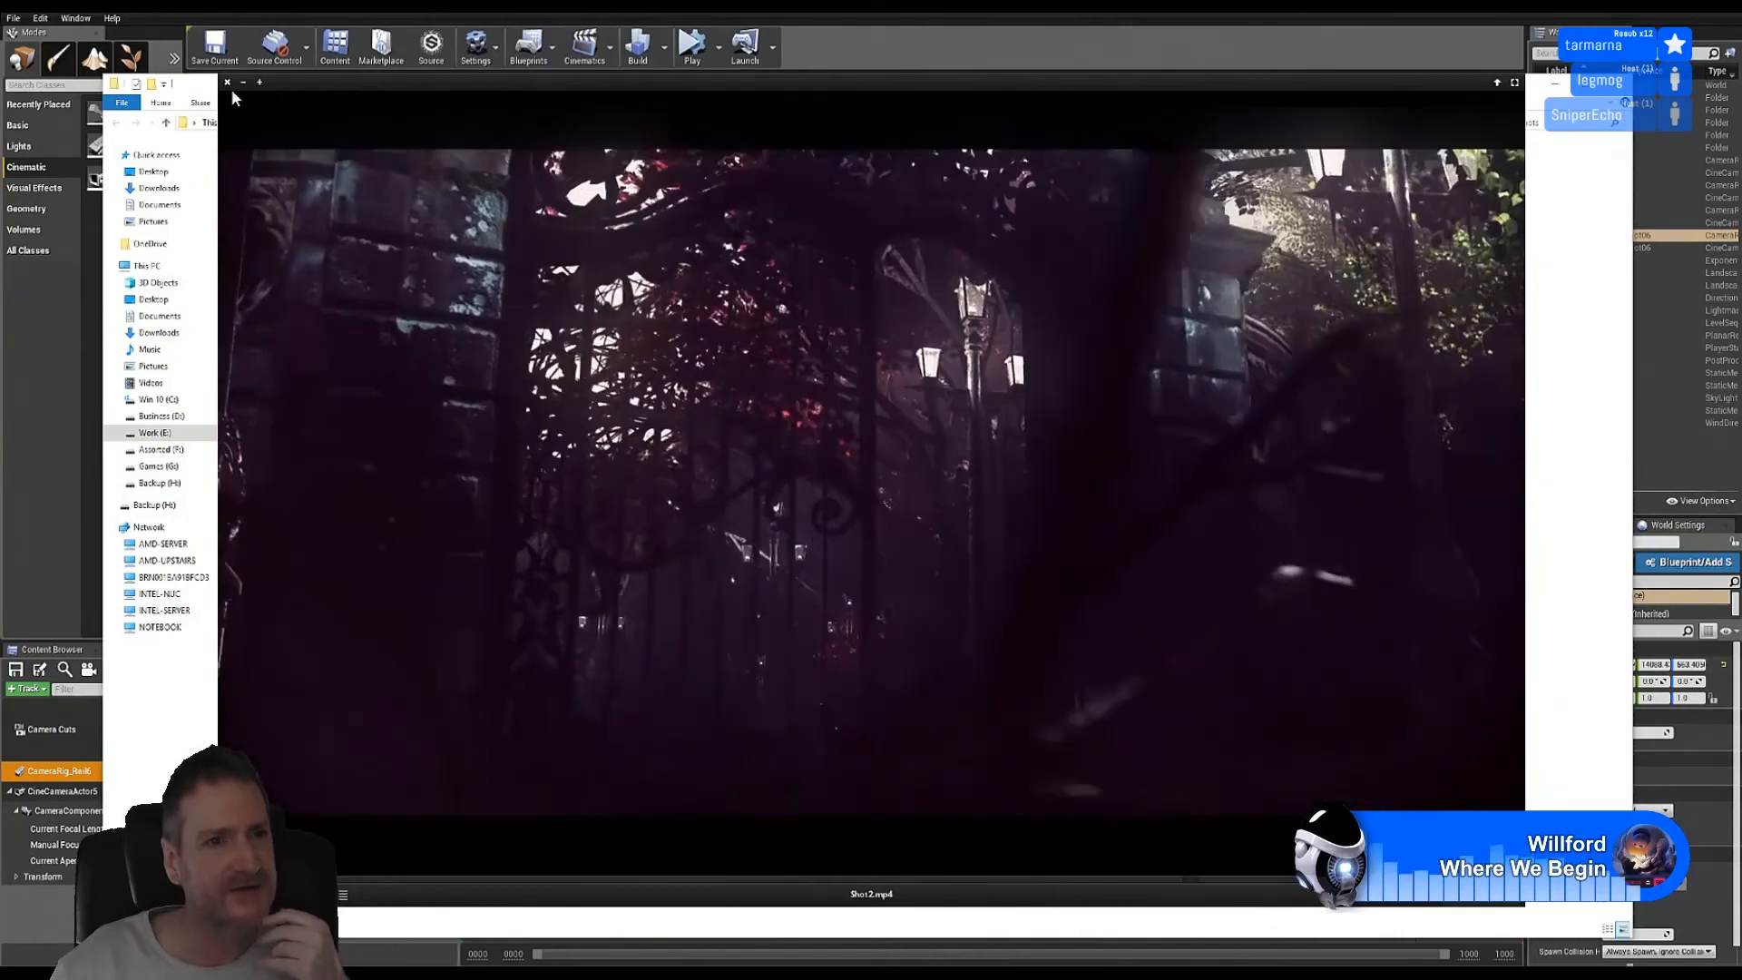
pyautogui.click(227, 81)
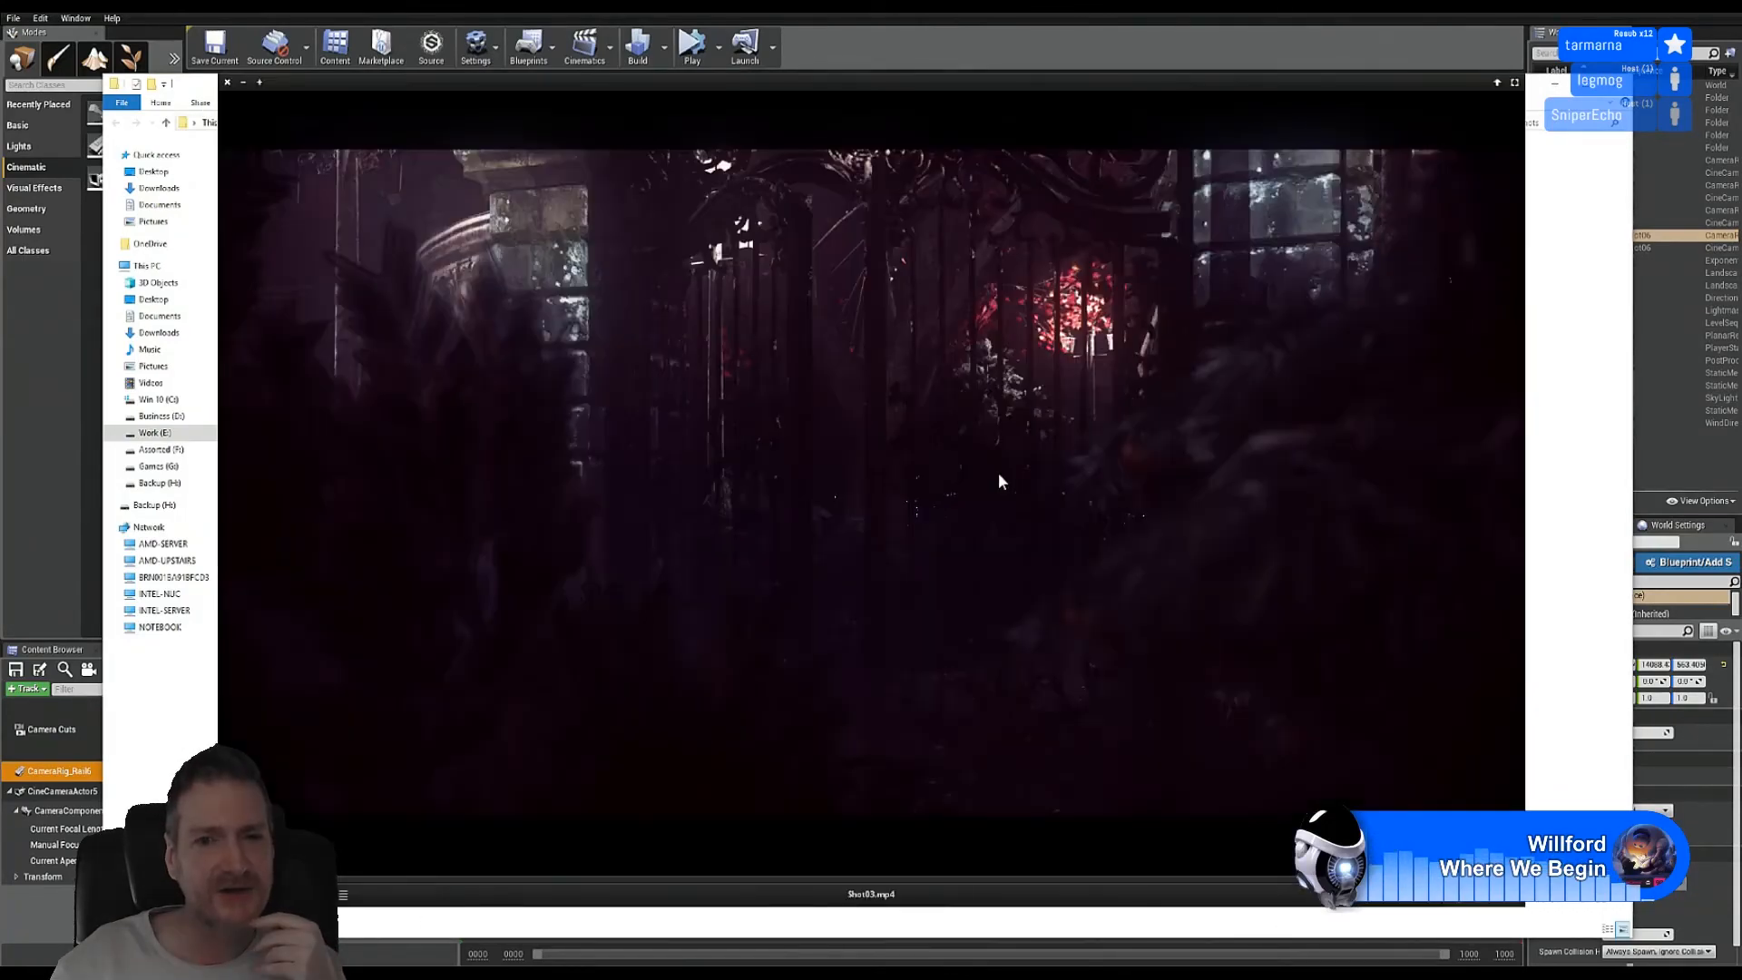
# Step: Watch Shot03.mp4 full screen, restore the player to its window and close it
pyautogui.doubleClick(998, 471)
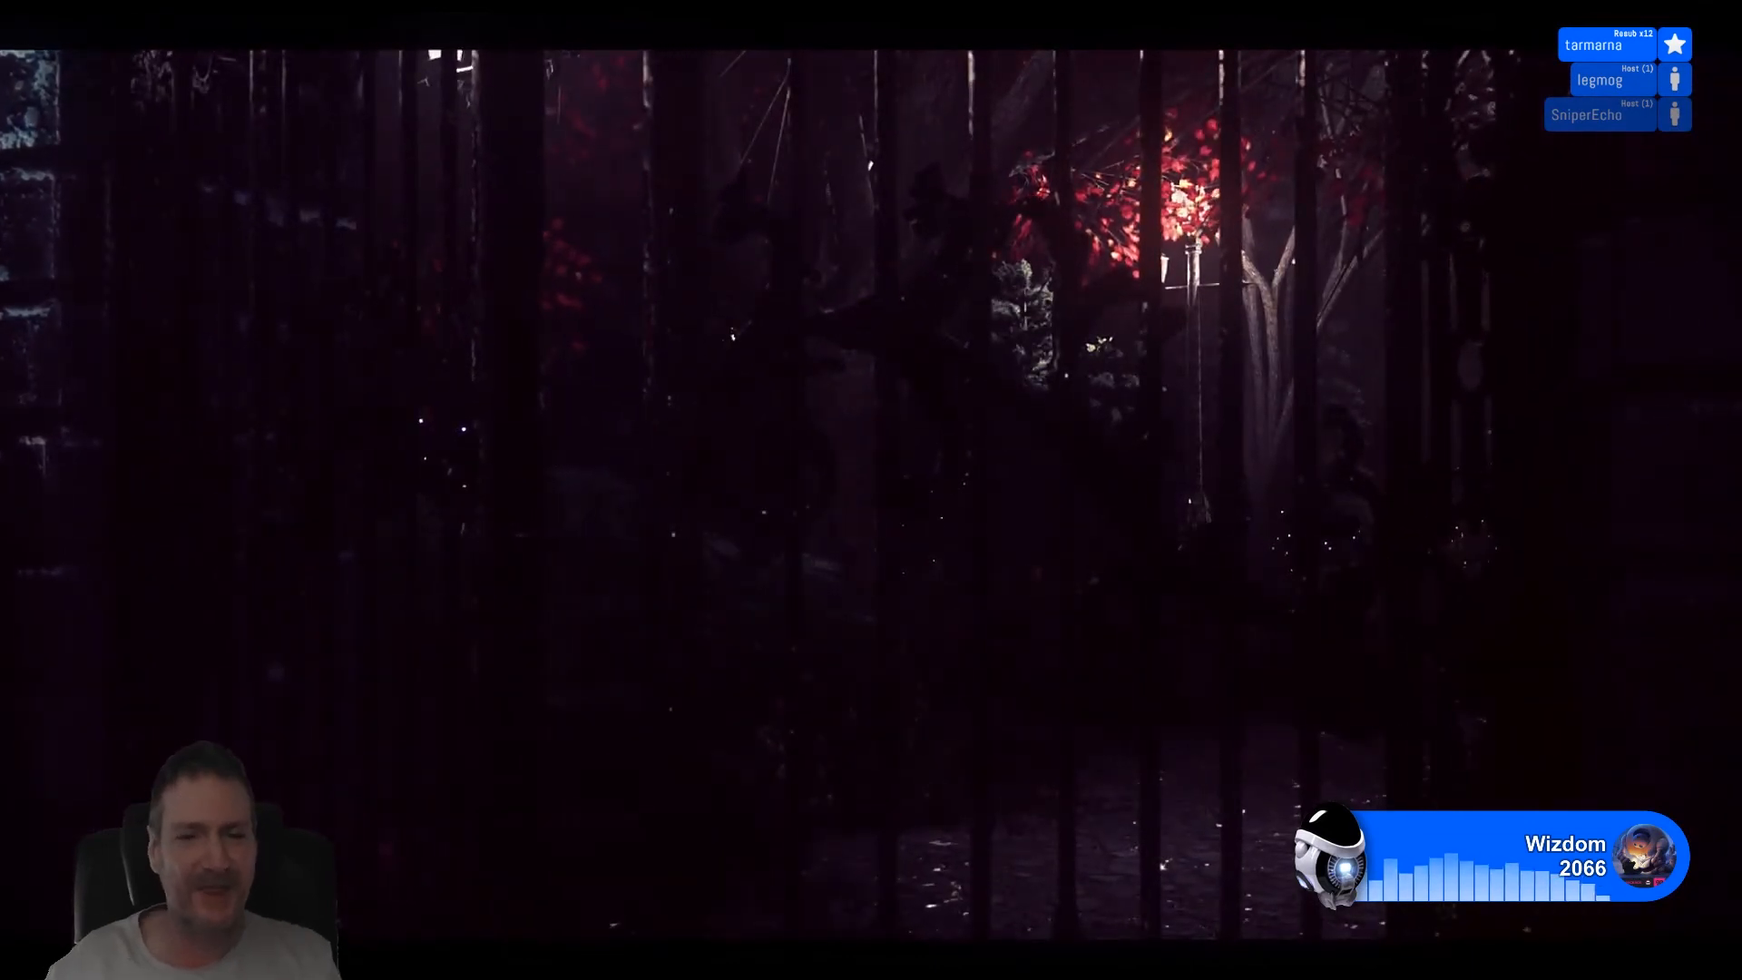
pyautogui.doubleClick(1120, 547)
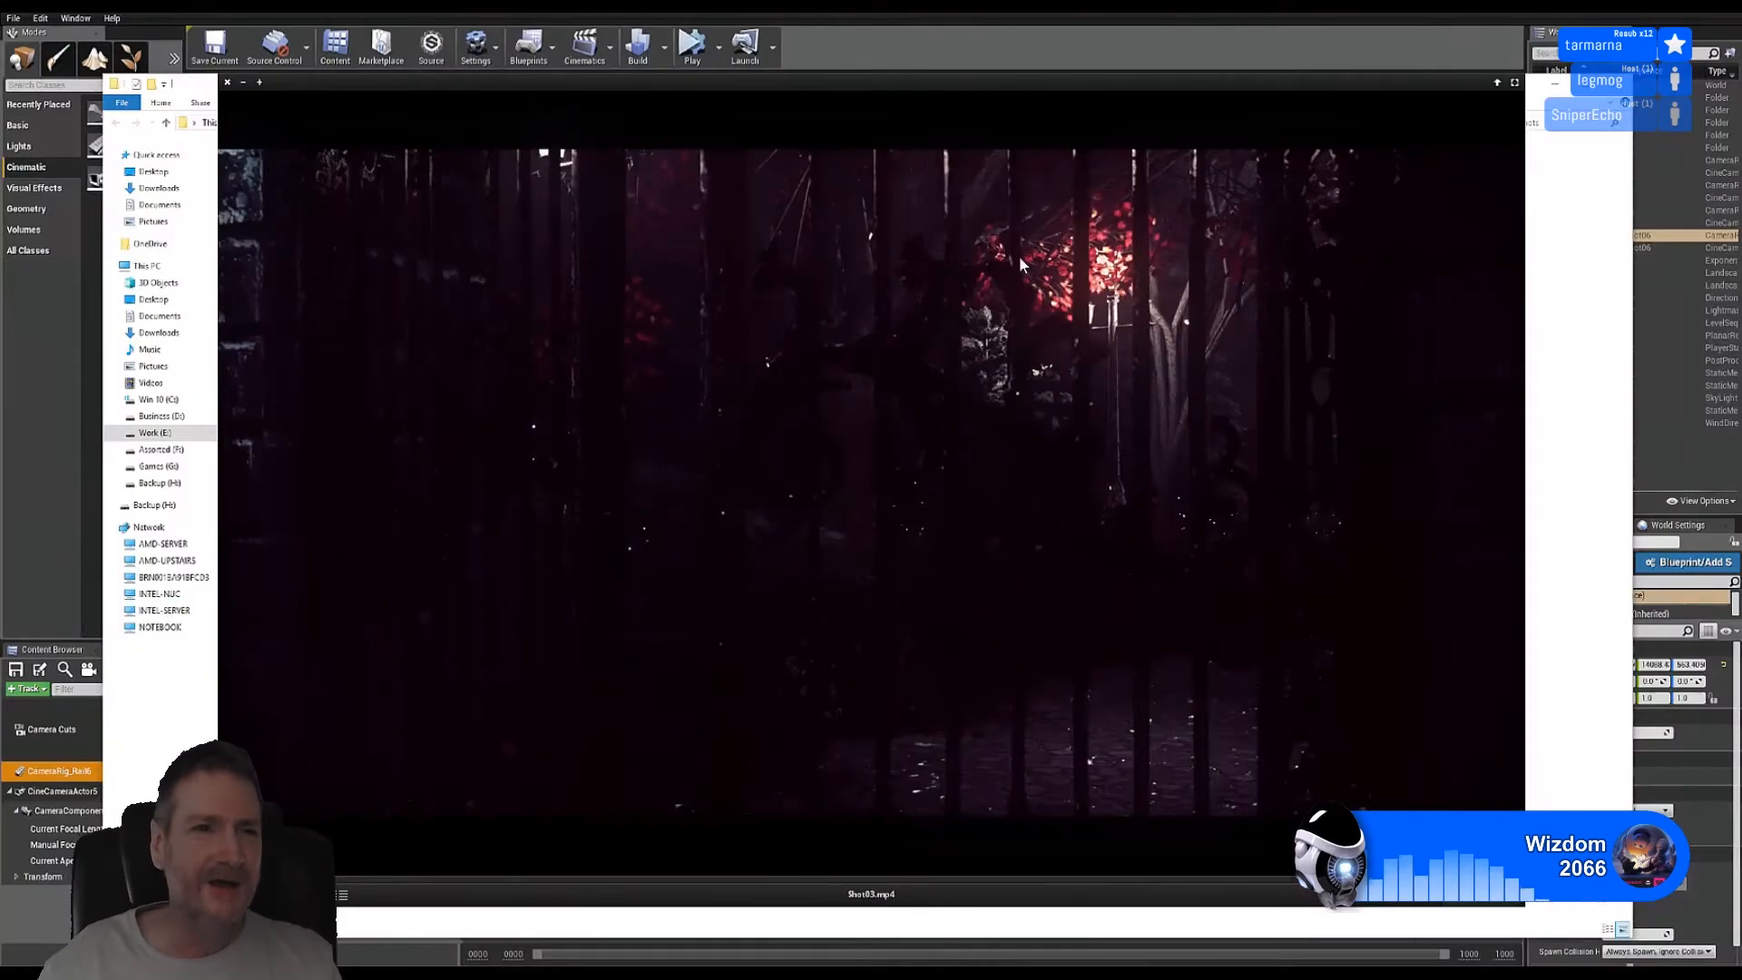
pyautogui.click(228, 83)
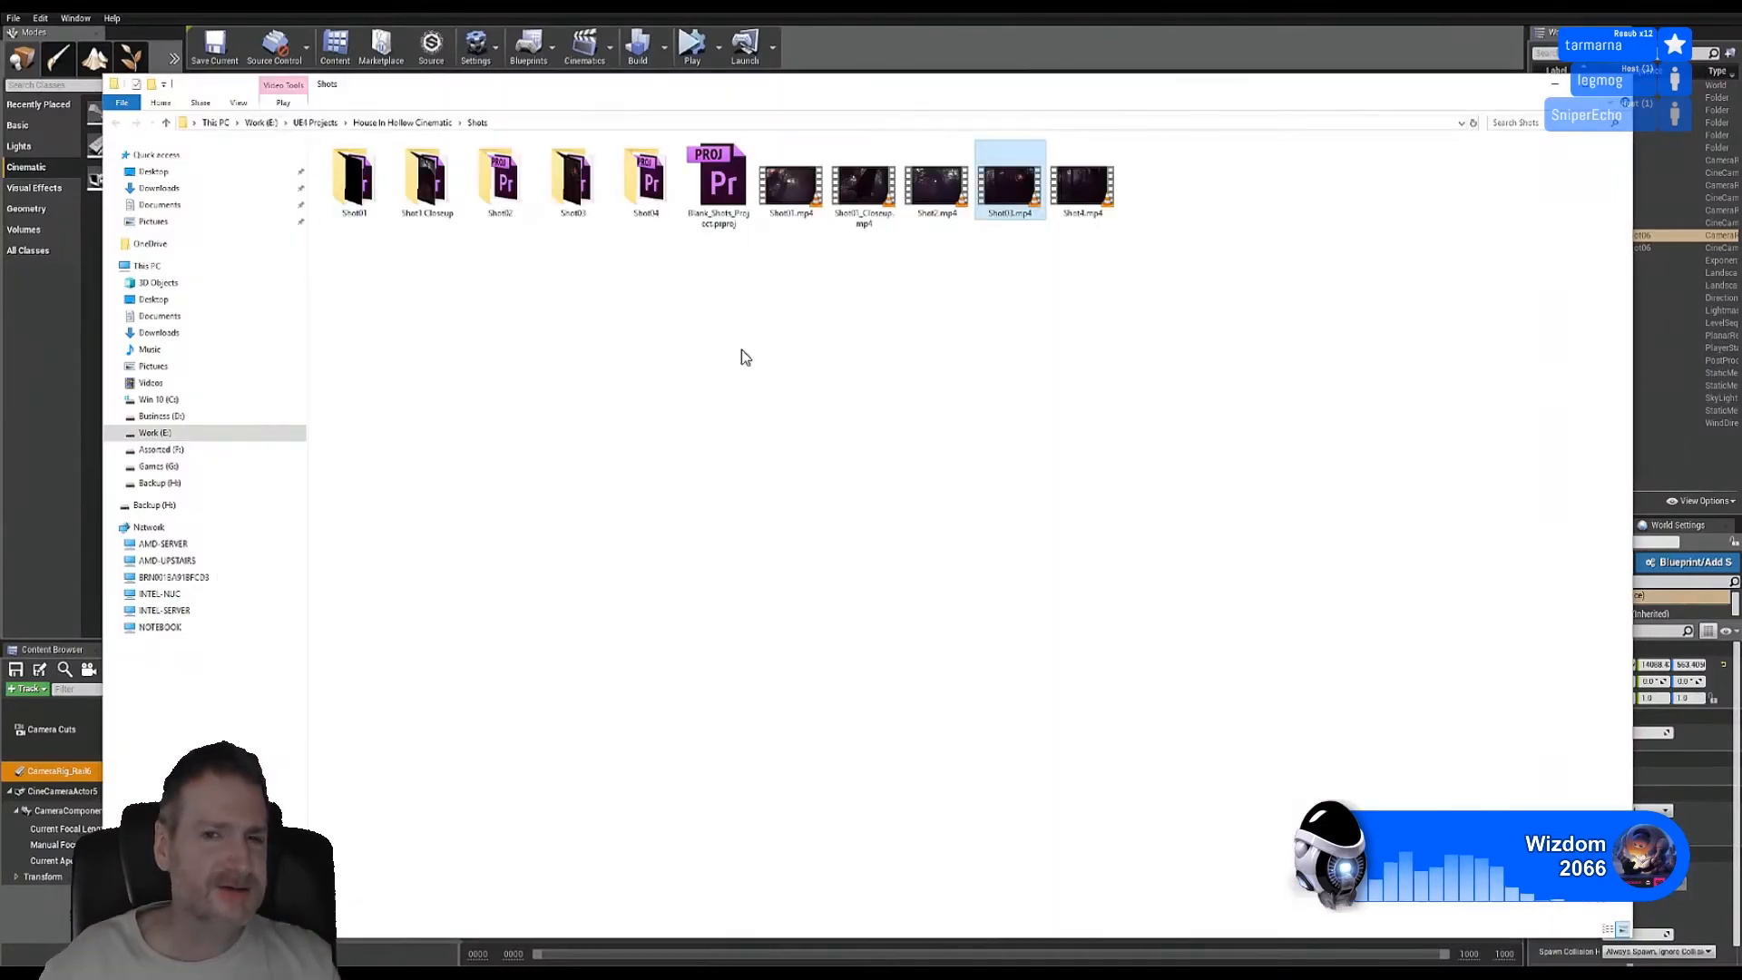
# Step: Play Shot4.mp4 full screen, close its player and minimize the Shots folder window to return to Unreal Editor
pyautogui.click(1080, 204)
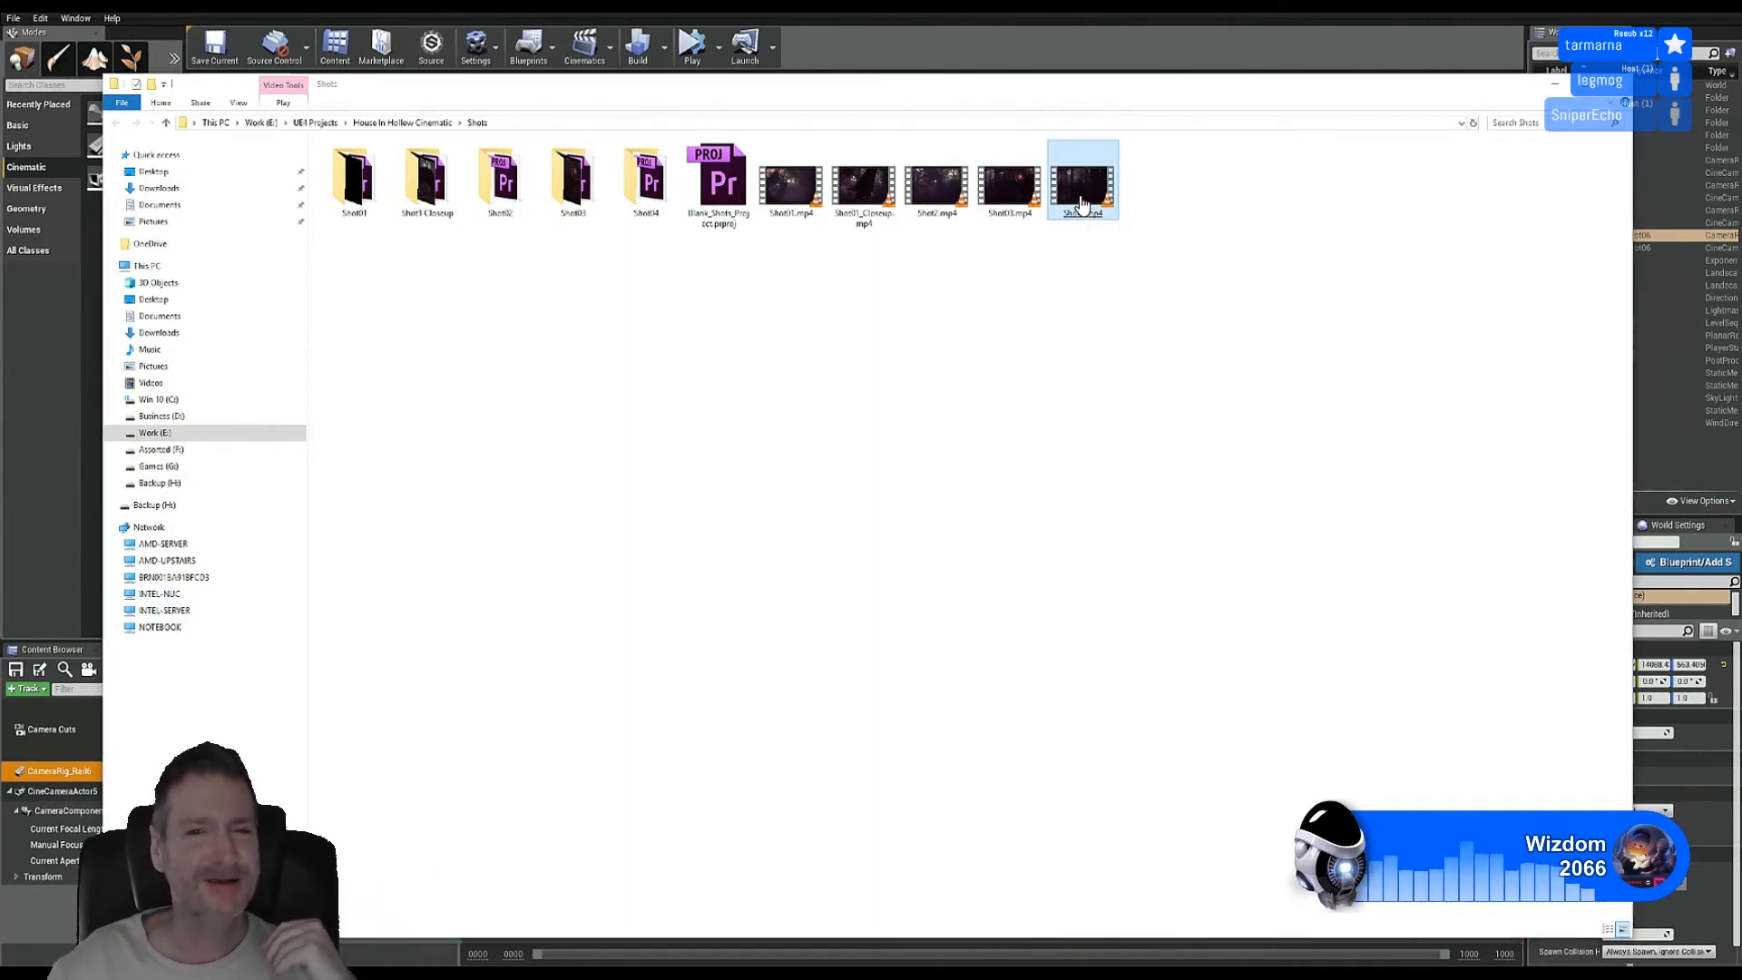
pyautogui.doubleClick(1083, 205)
pyautogui.doubleClick(957, 397)
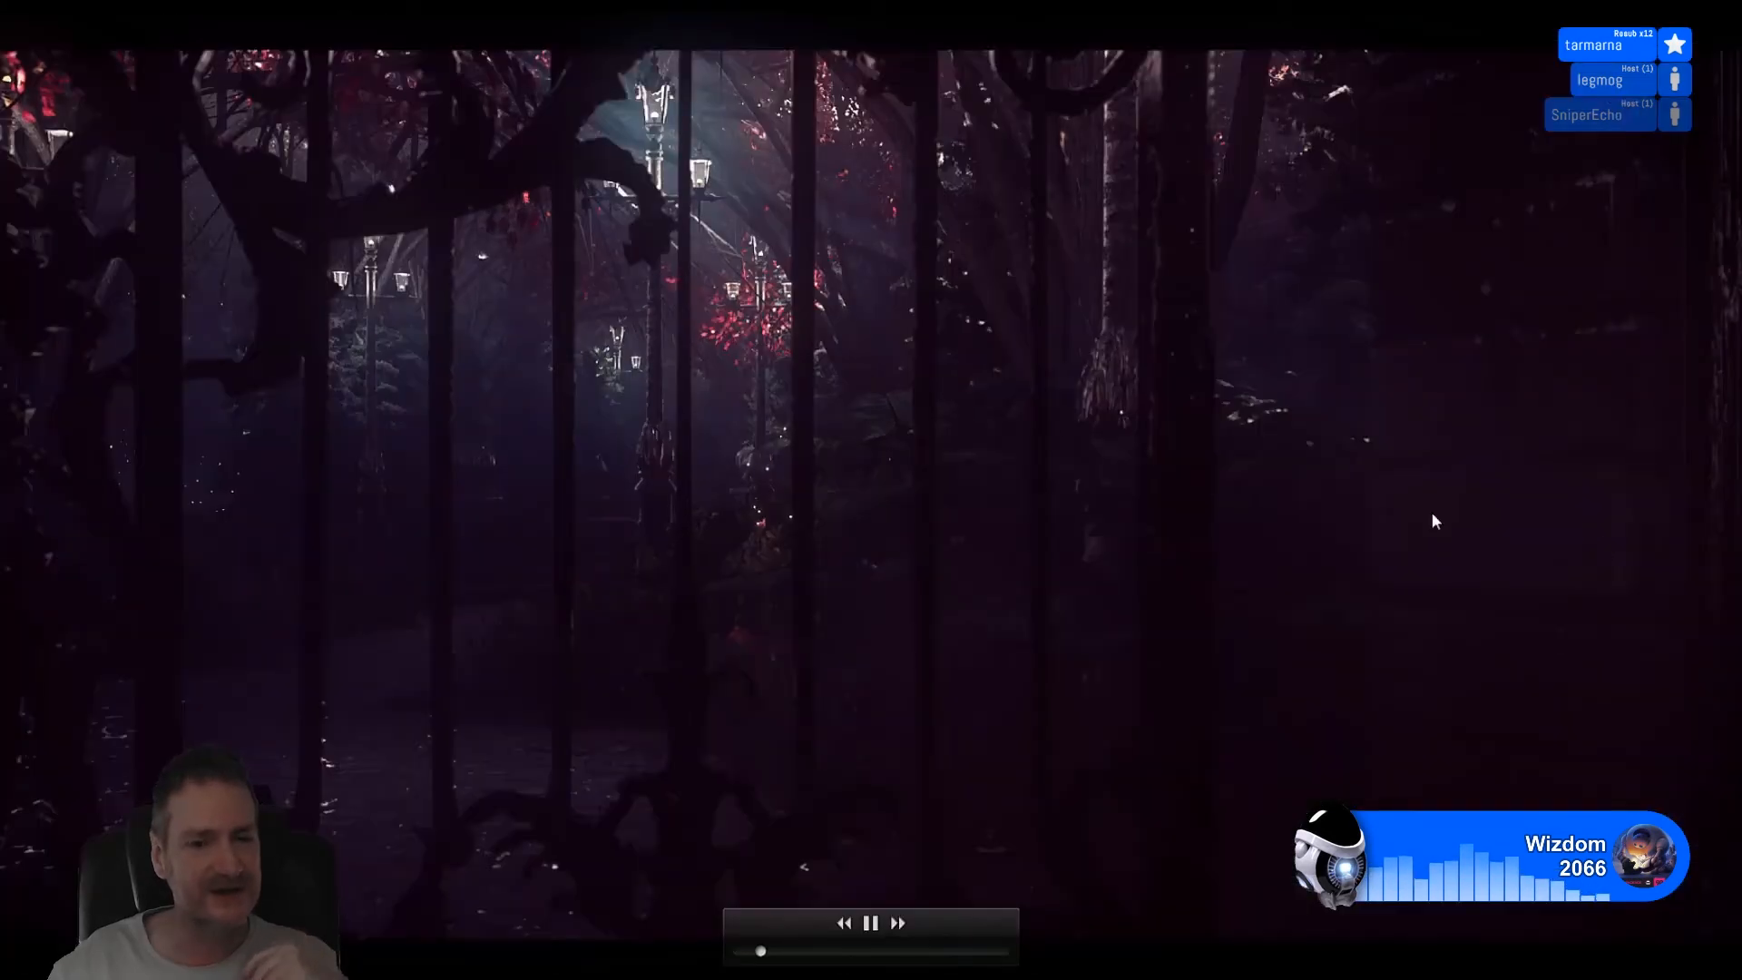
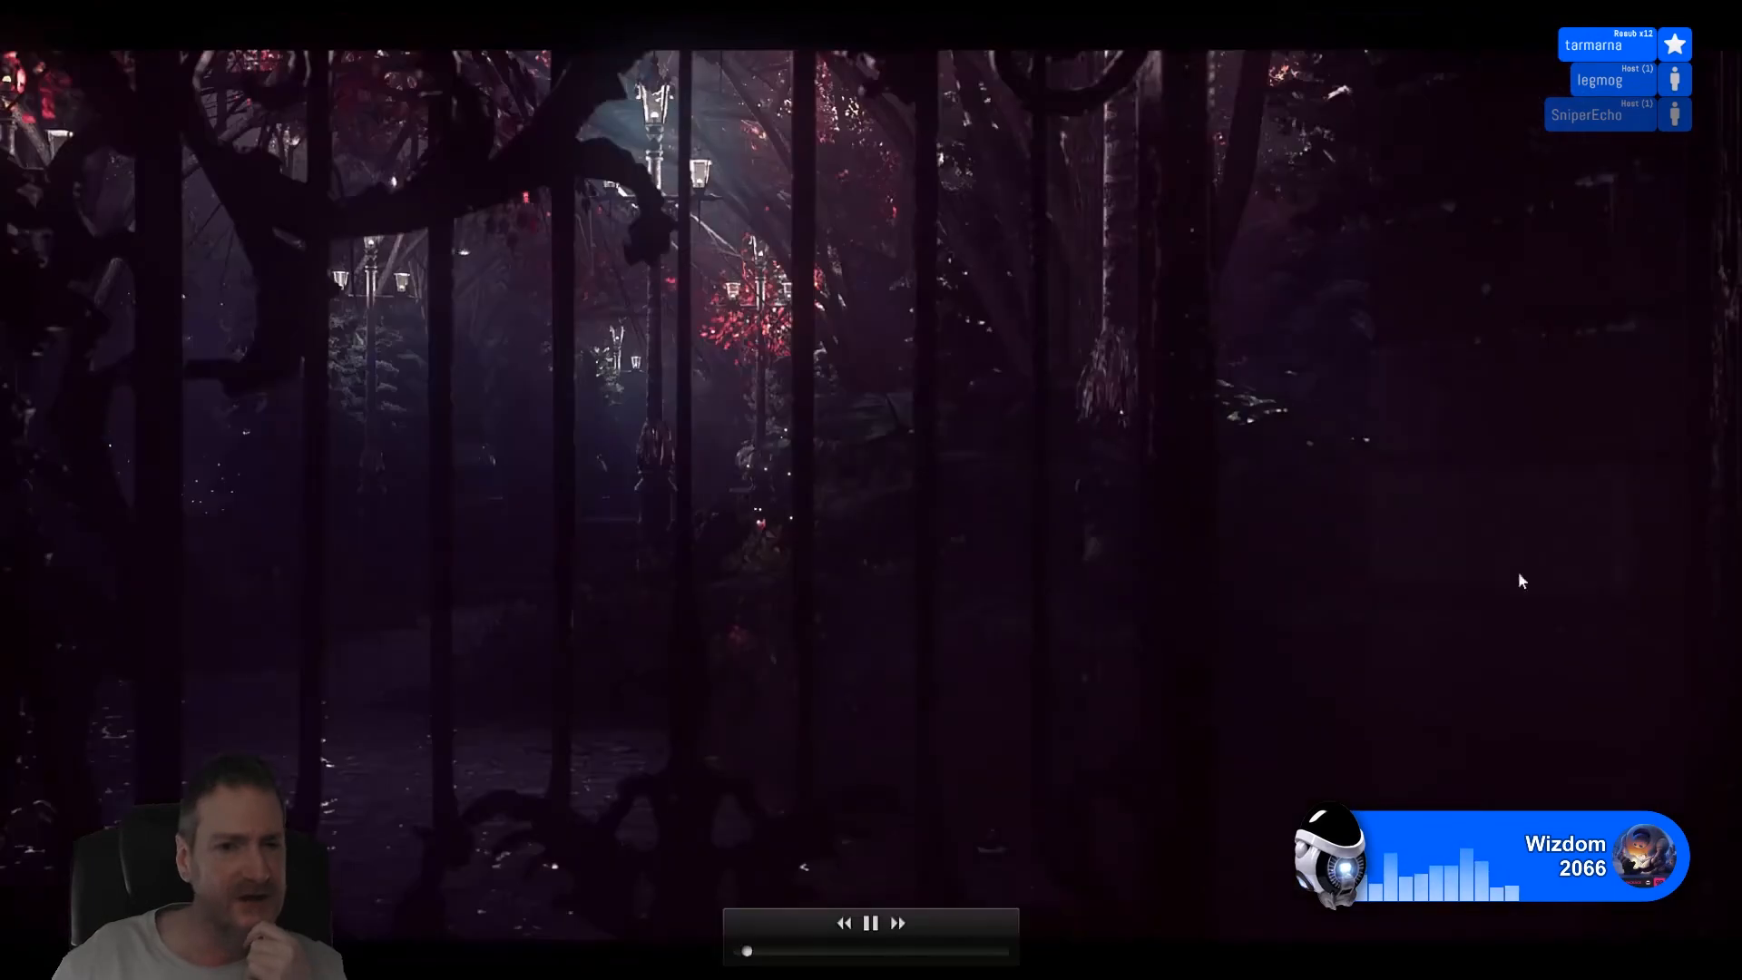
pyautogui.doubleClick(901, 483)
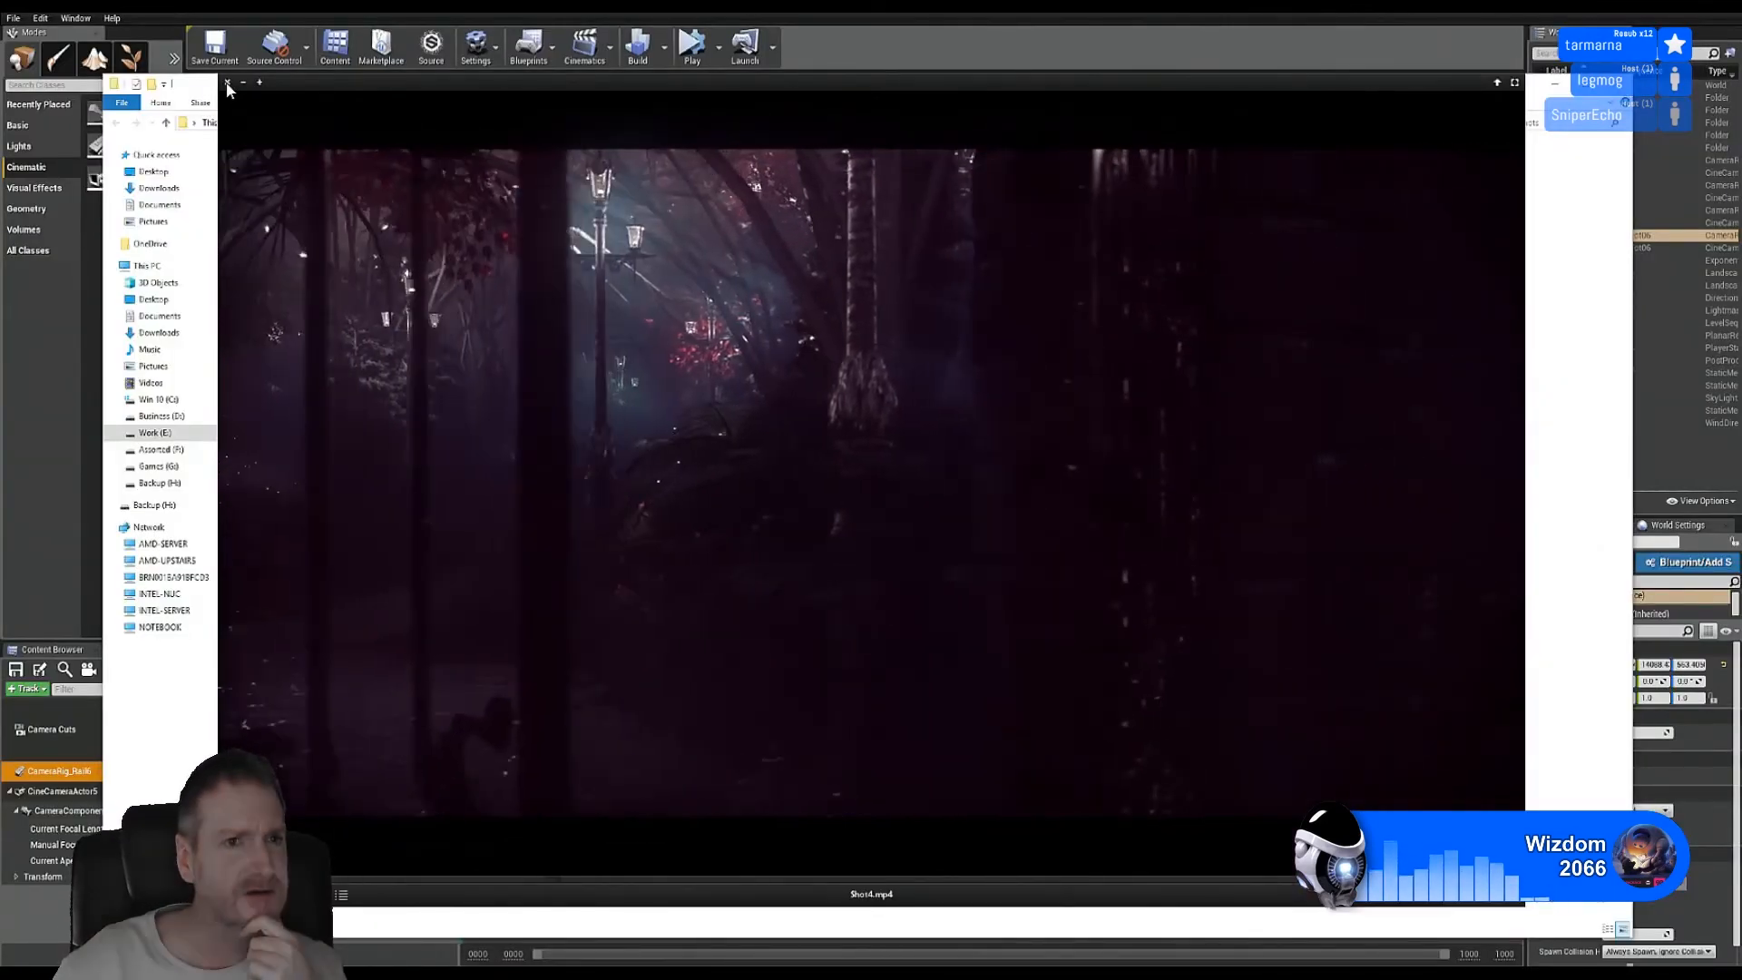
pyautogui.click(228, 82)
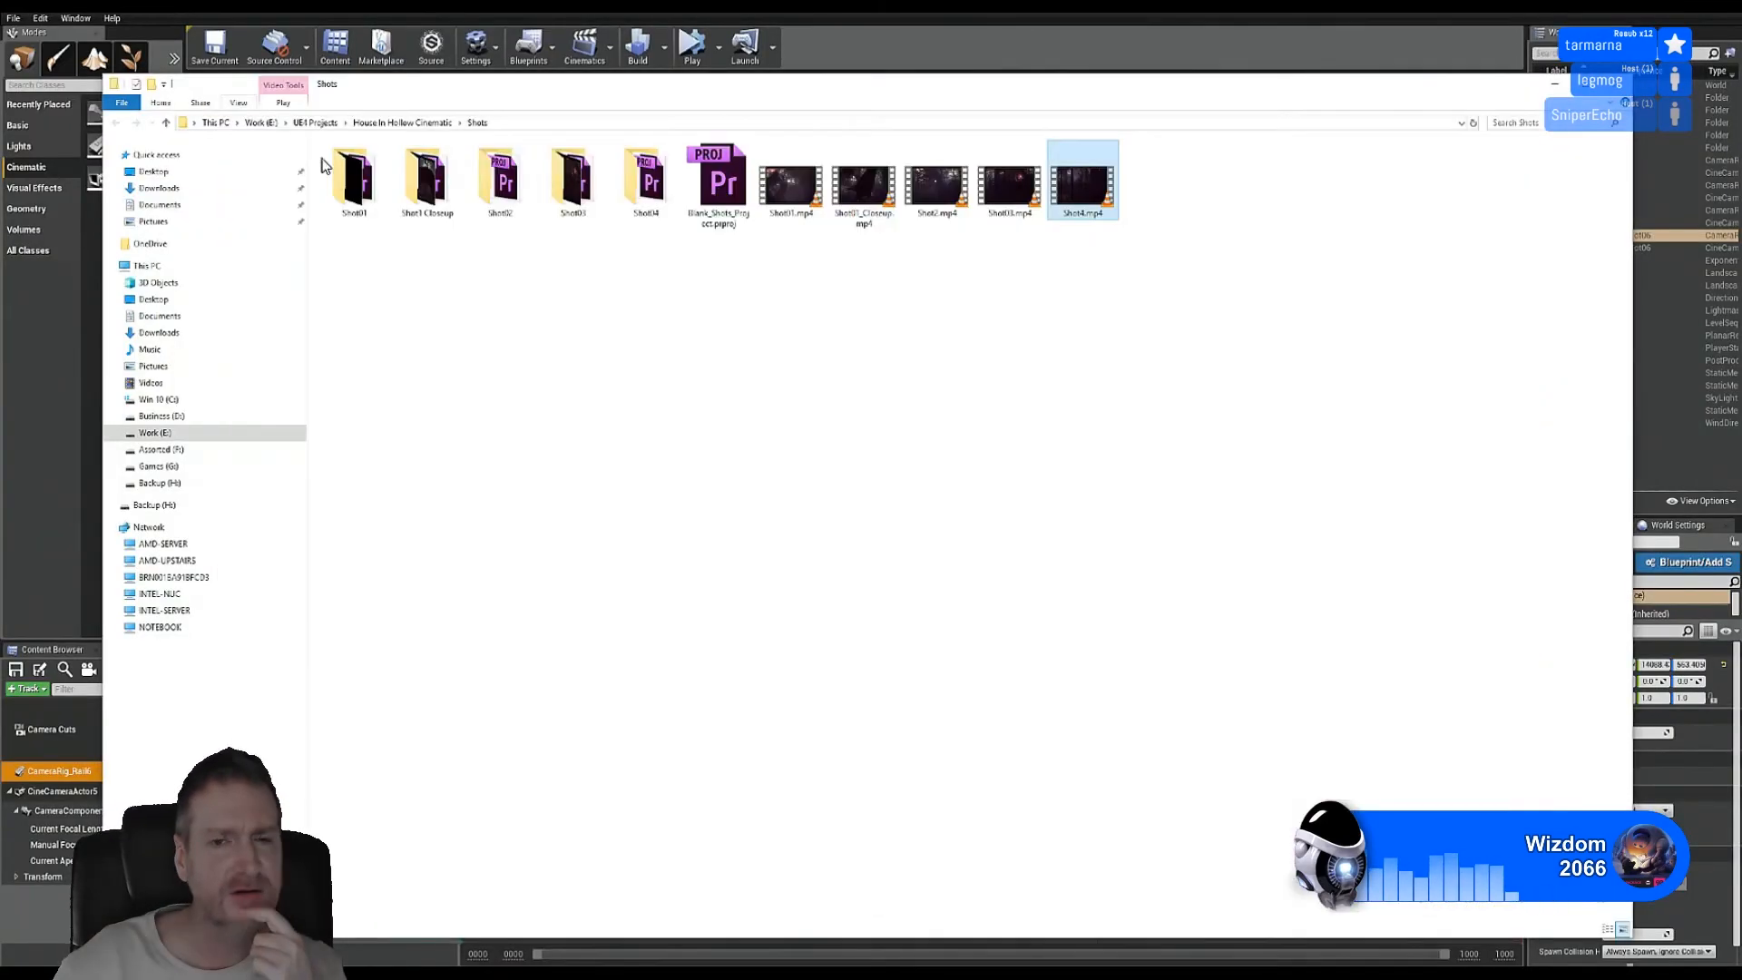
pyautogui.click(1555, 82)
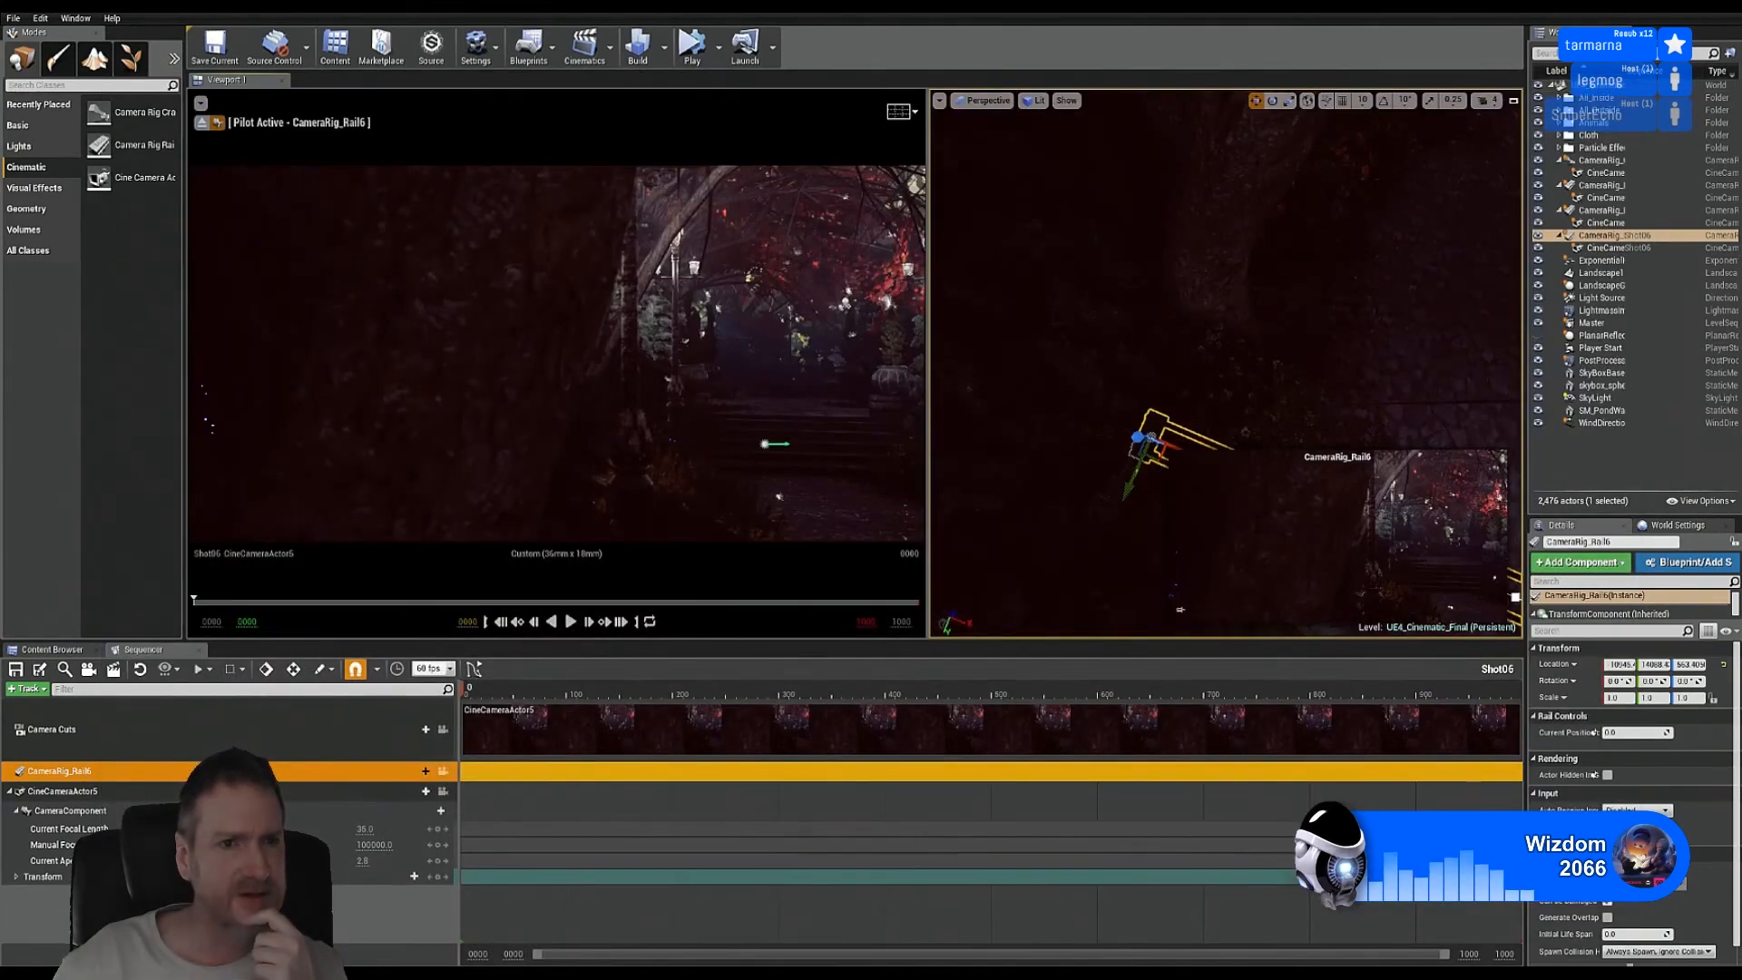
# Step: Switch to the web browser, search Google for the artist's Twitter account in a new tab, open the first result and return to the results
pyautogui.hotkey('alt', 'Tab')
pyautogui.click(218, 12)
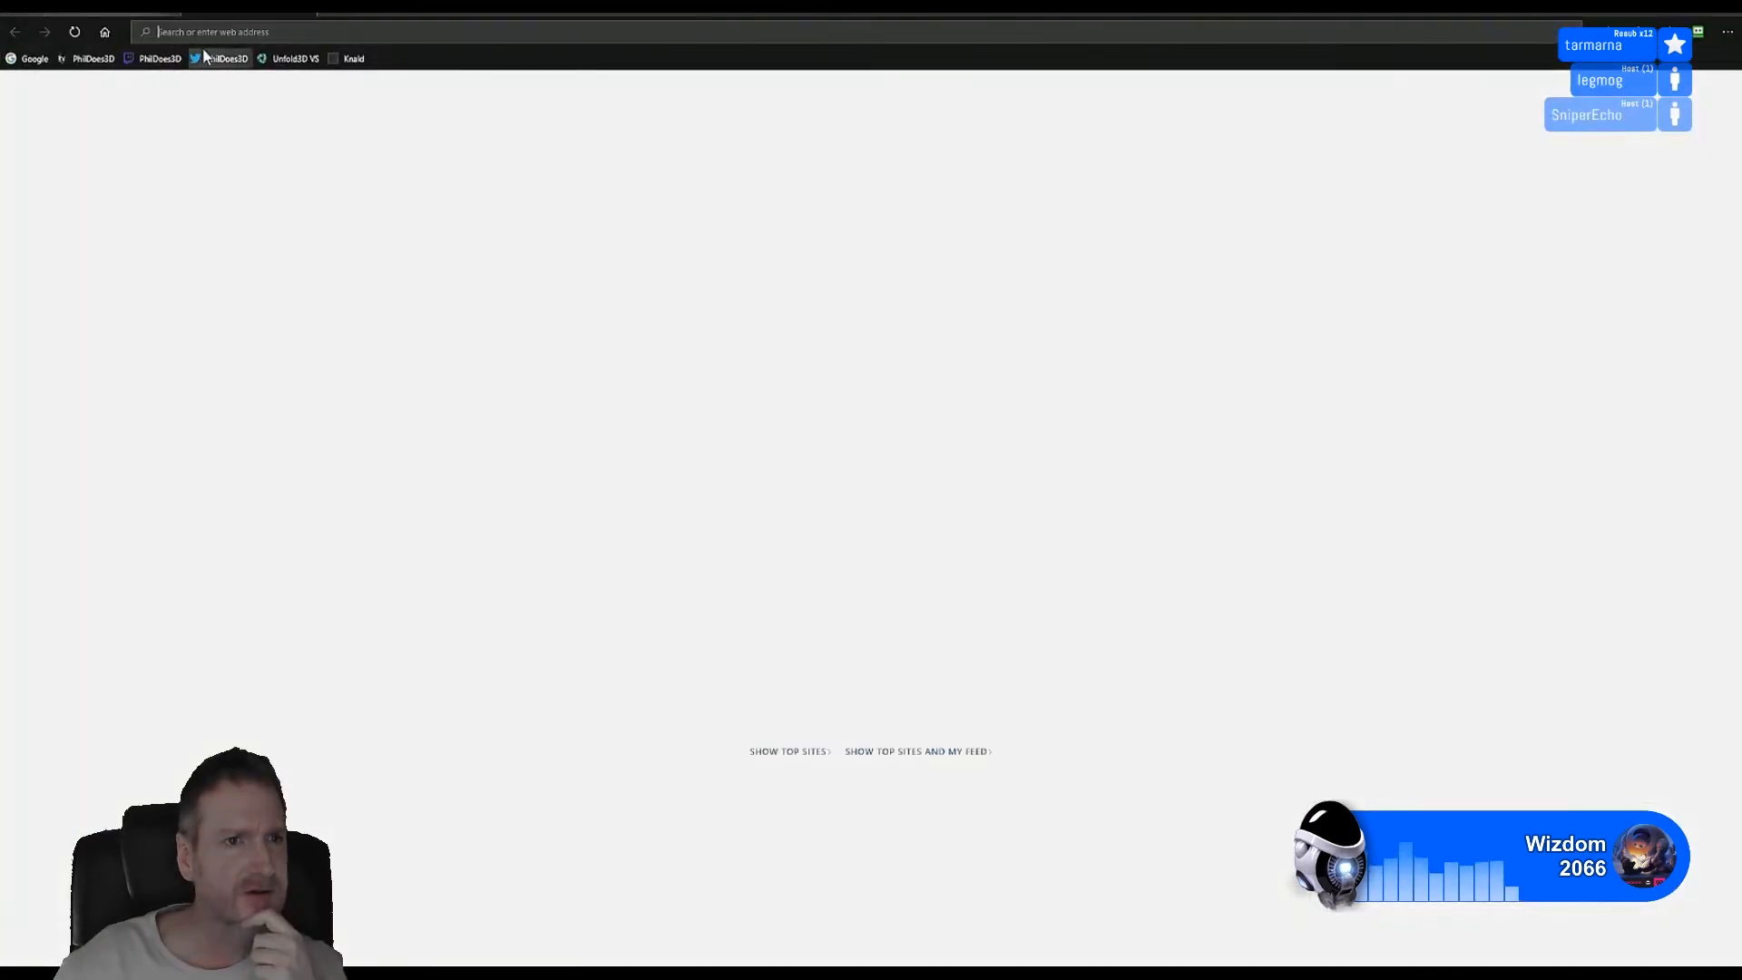
pyautogui.click(36, 59)
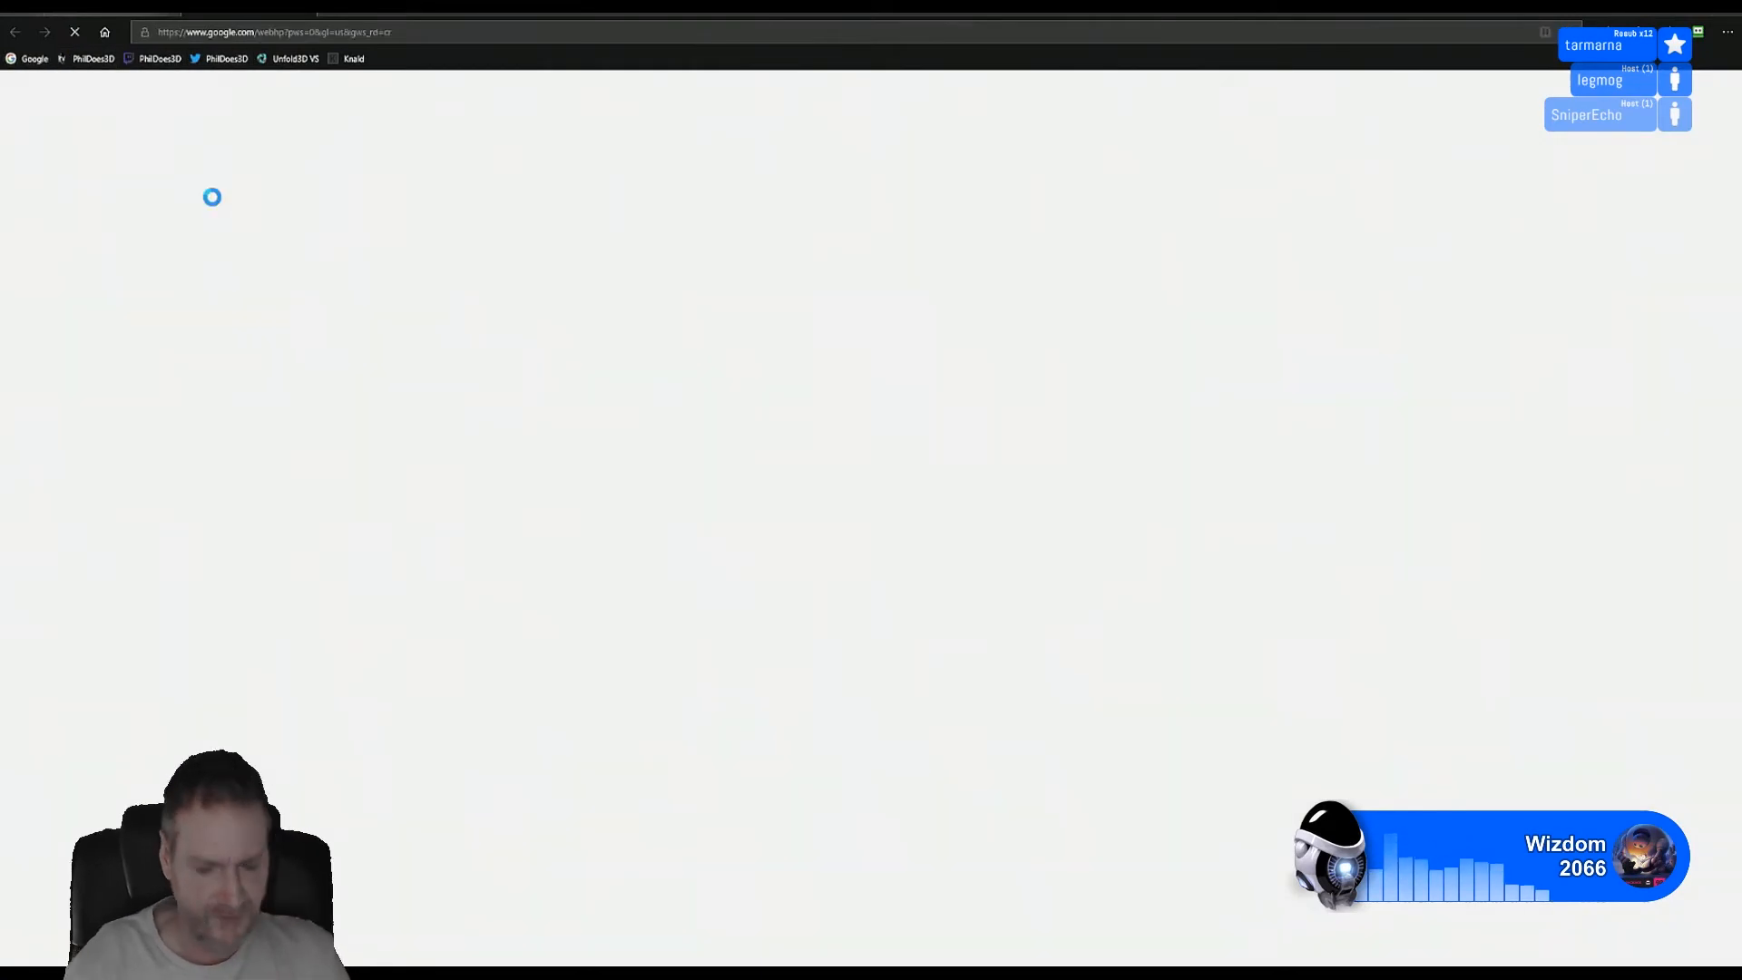
pyautogui.write('kior')
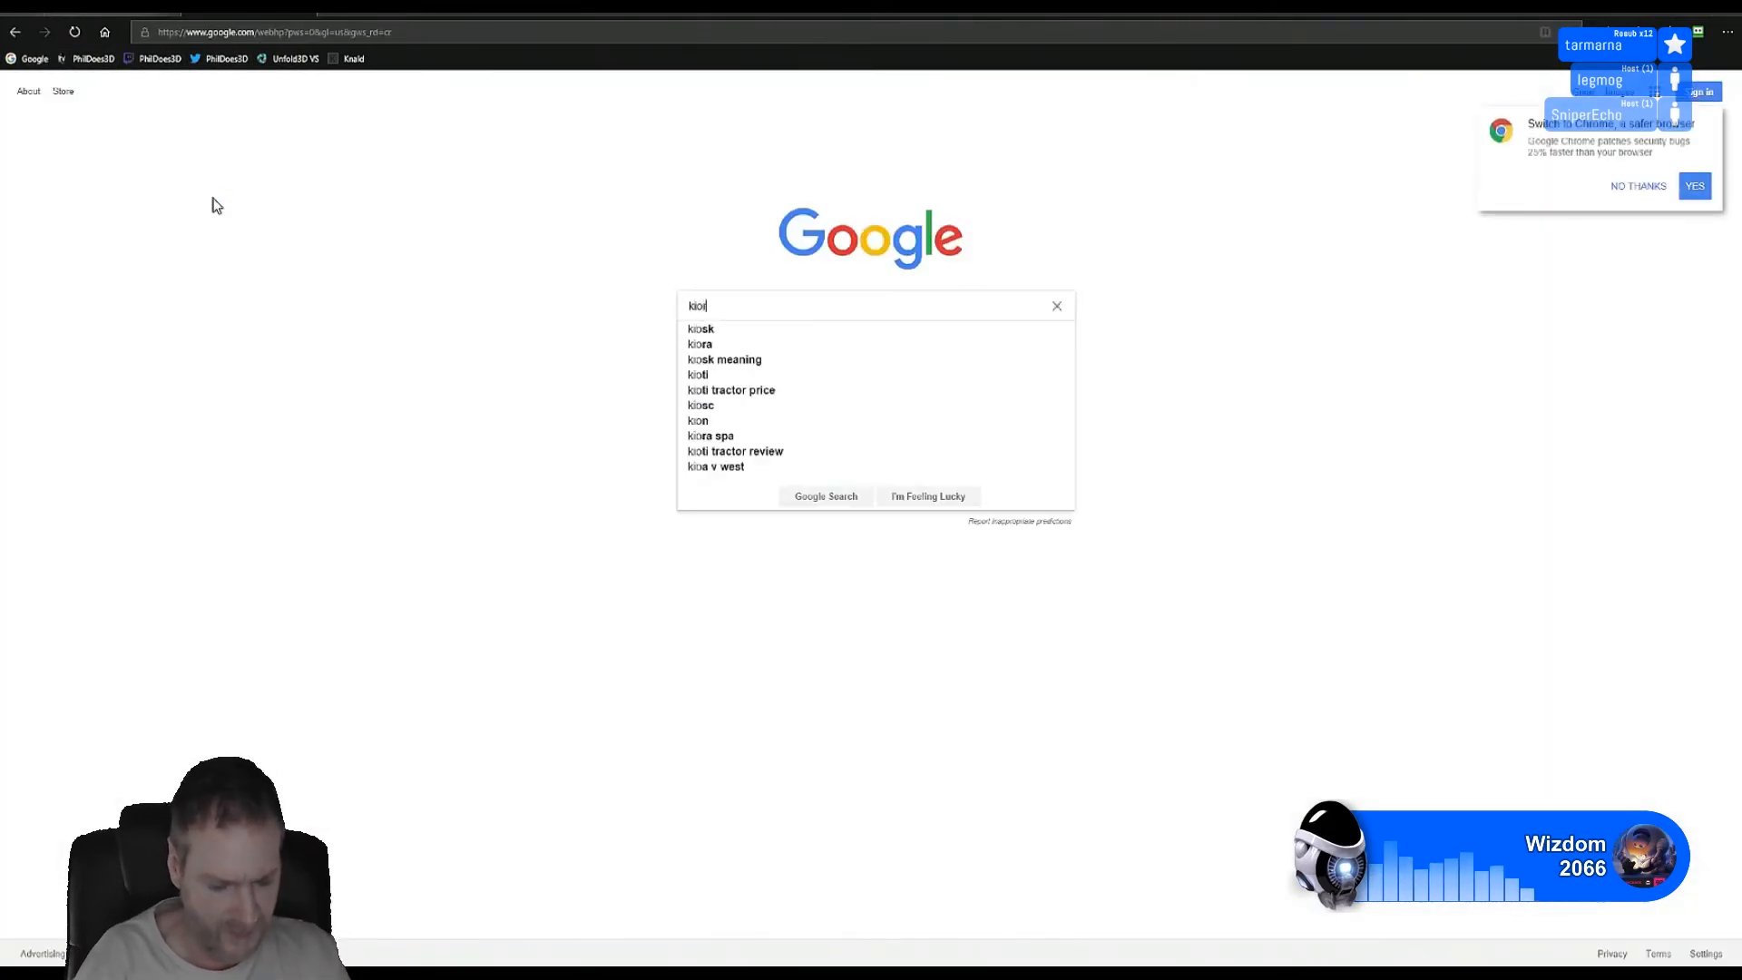
pyautogui.write('y twitter')
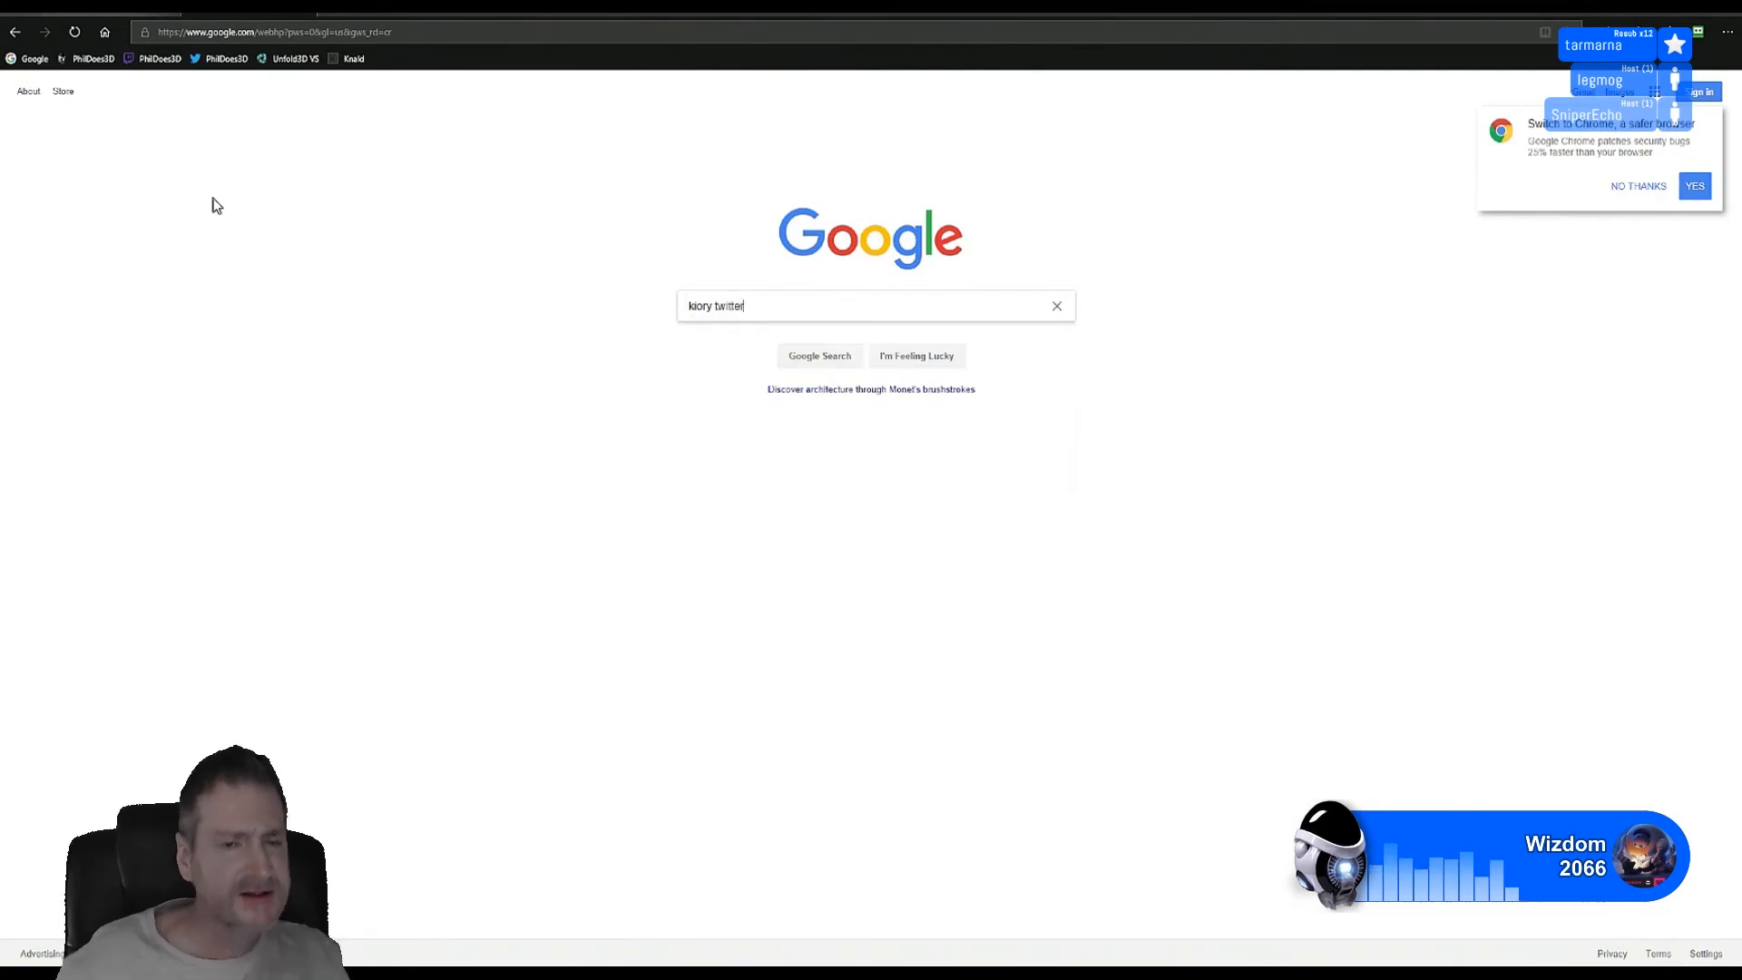
pyautogui.press('Return')
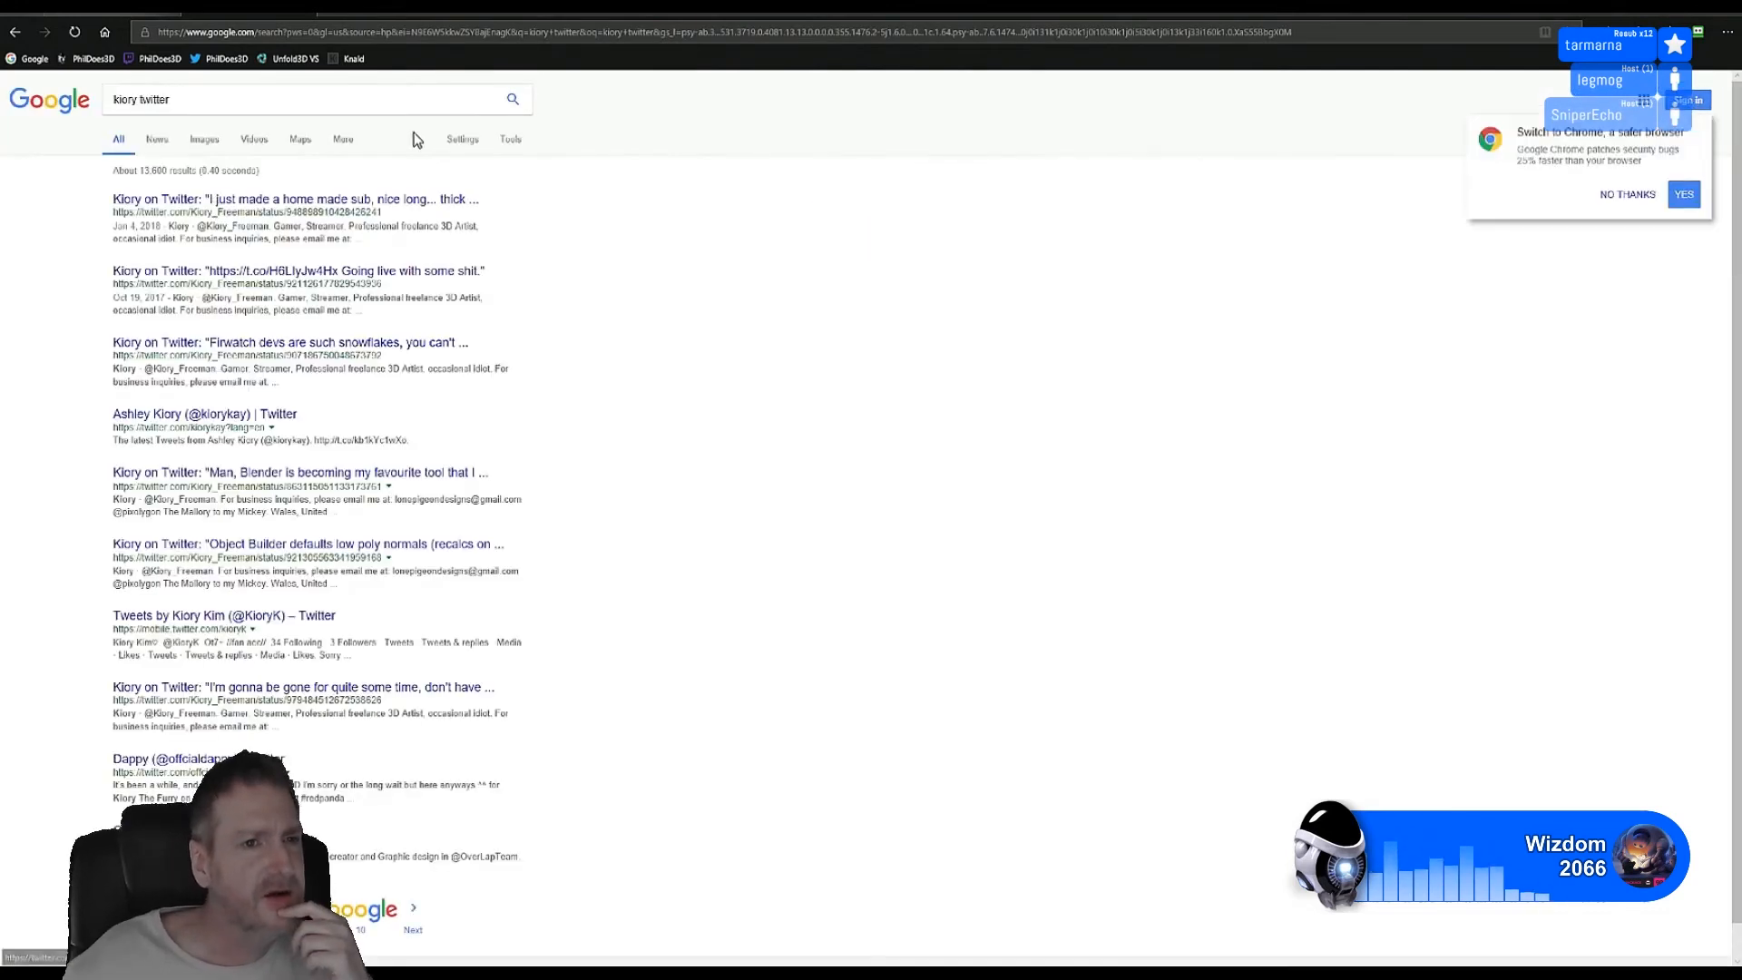
pyautogui.click(295, 201)
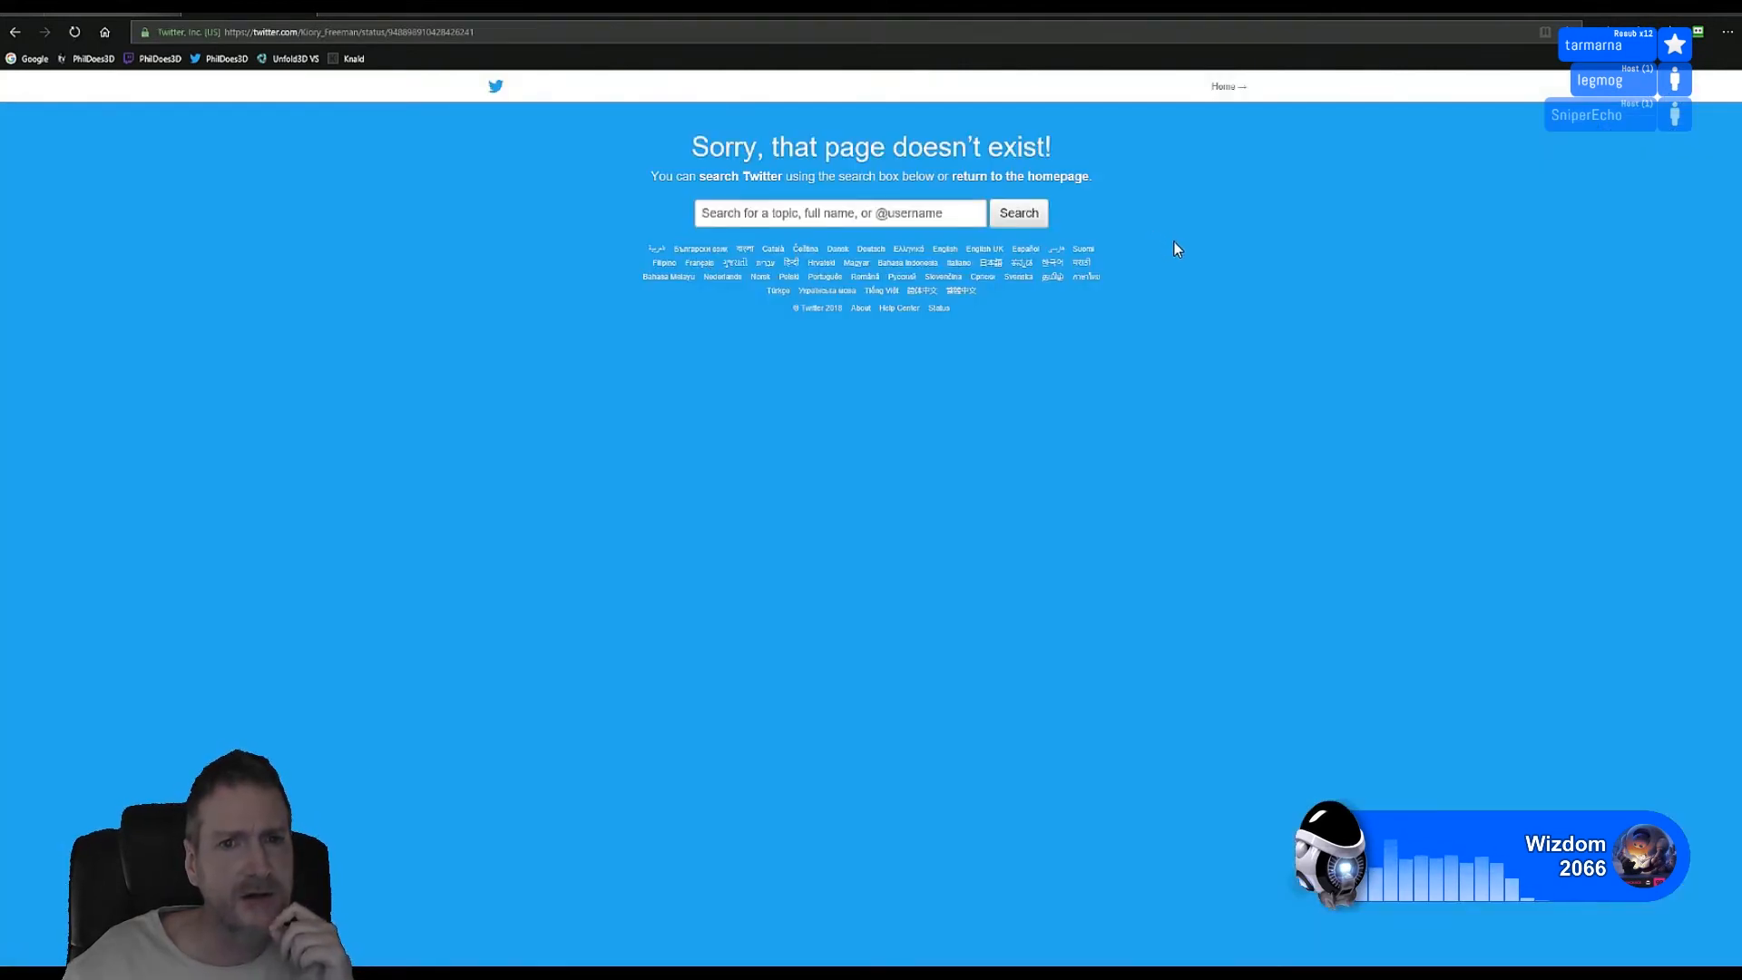
pyautogui.click(14, 32)
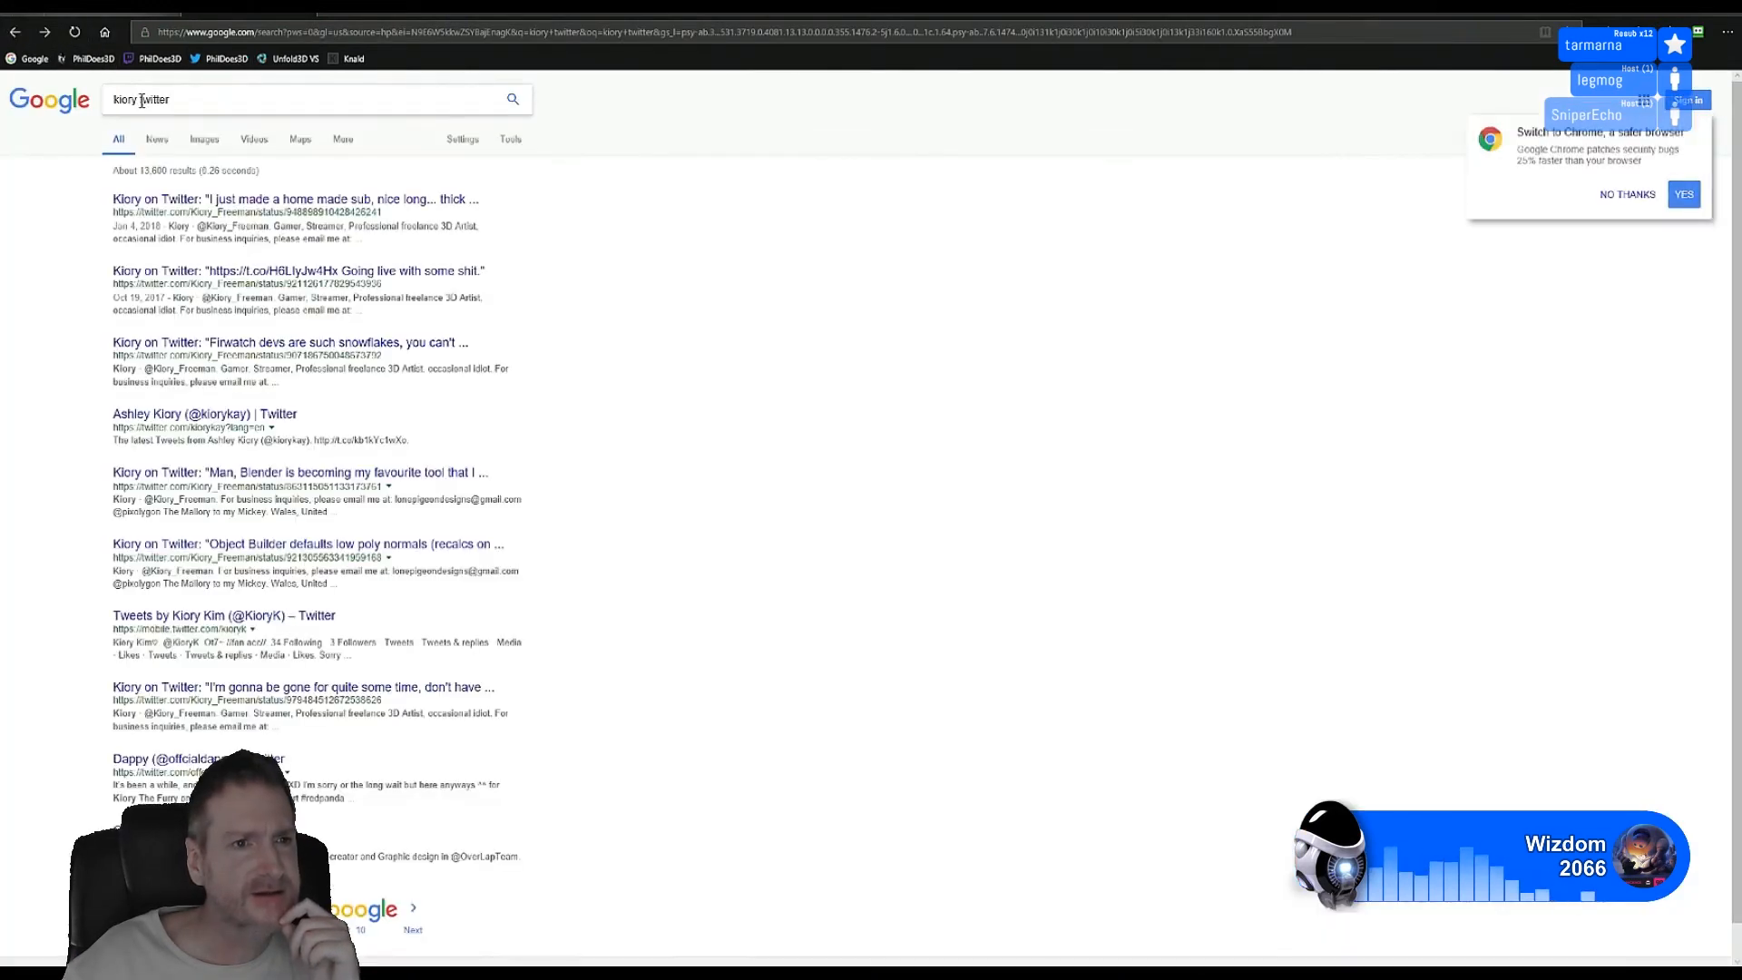
# Step: Search for the artist's Twitch channel instead, open the first result, leave that page and return to Unreal Editor
pyautogui.moveTo(139, 100); pyautogui.dragTo(257, 108)
pyautogui.write('twit')
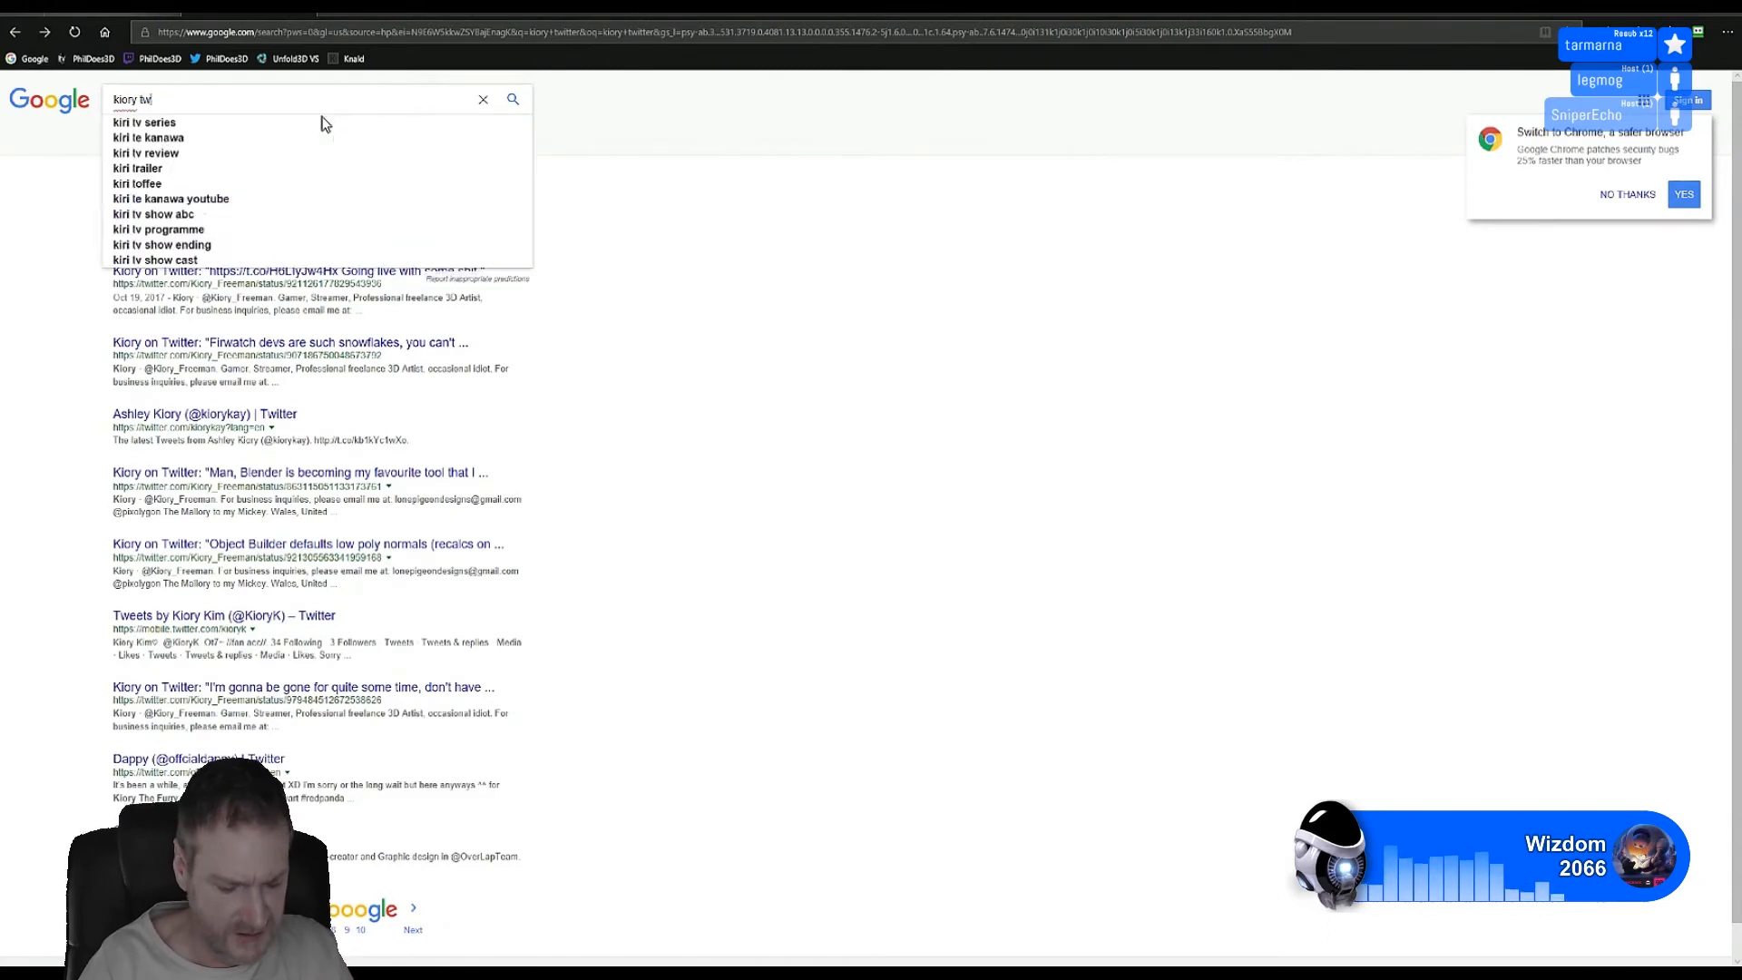
pyautogui.press('Return')
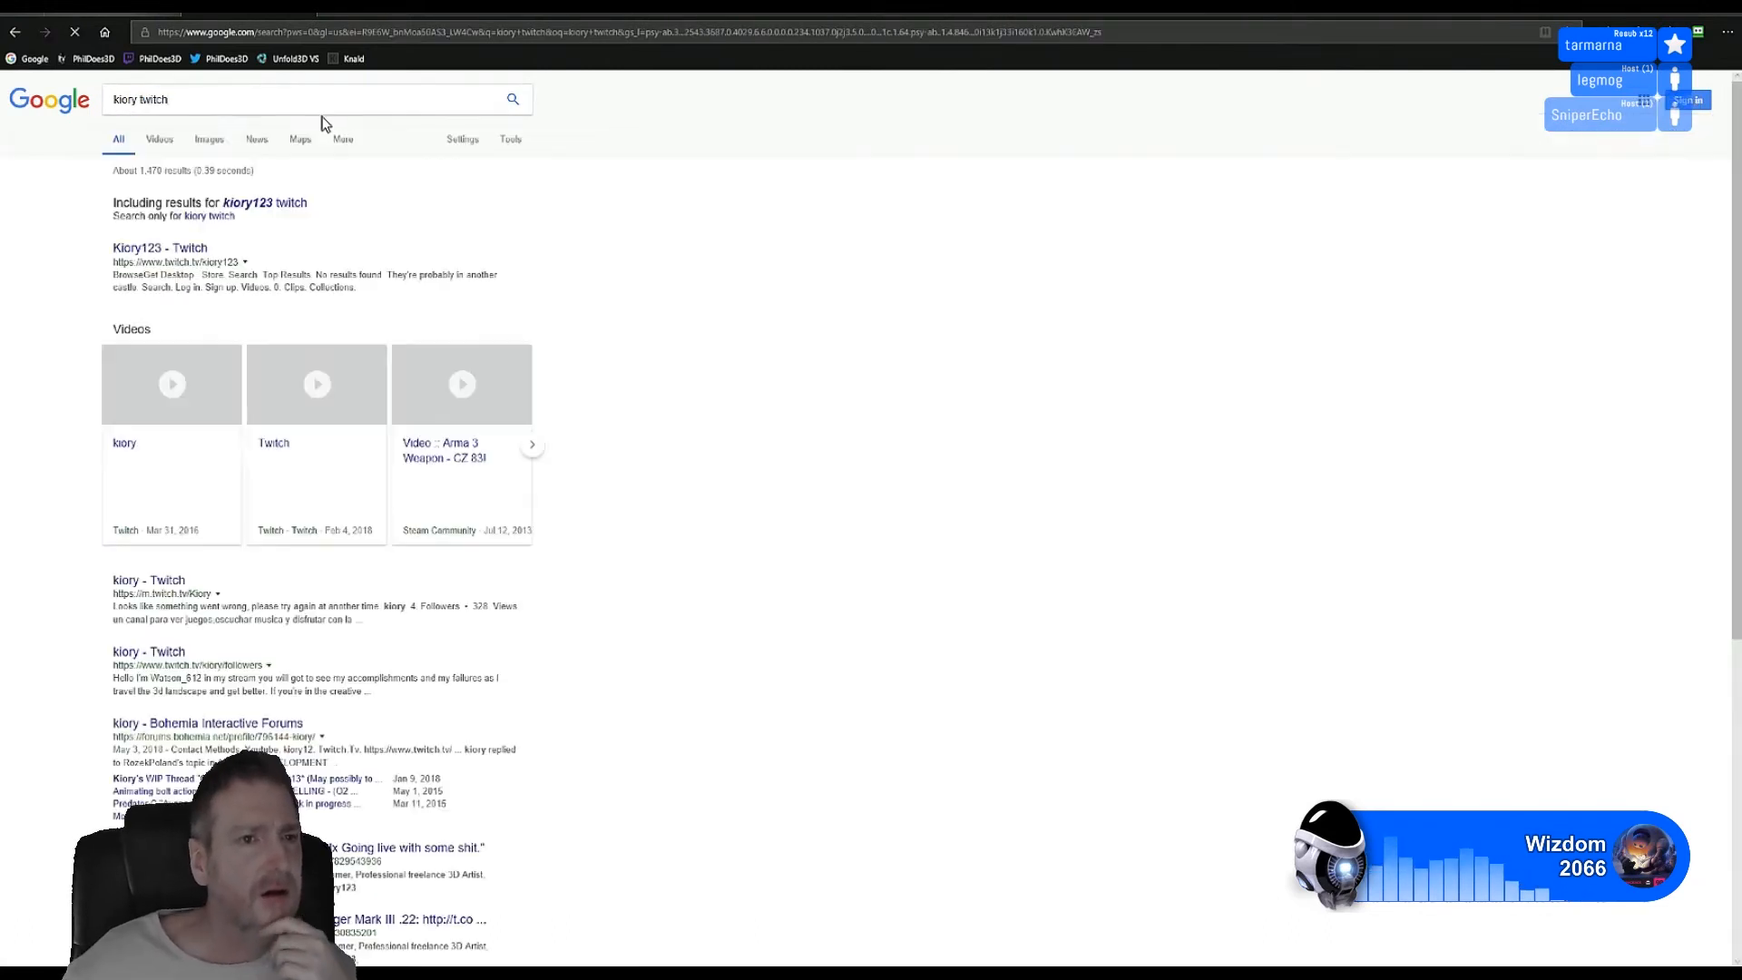
pyautogui.click(186, 251)
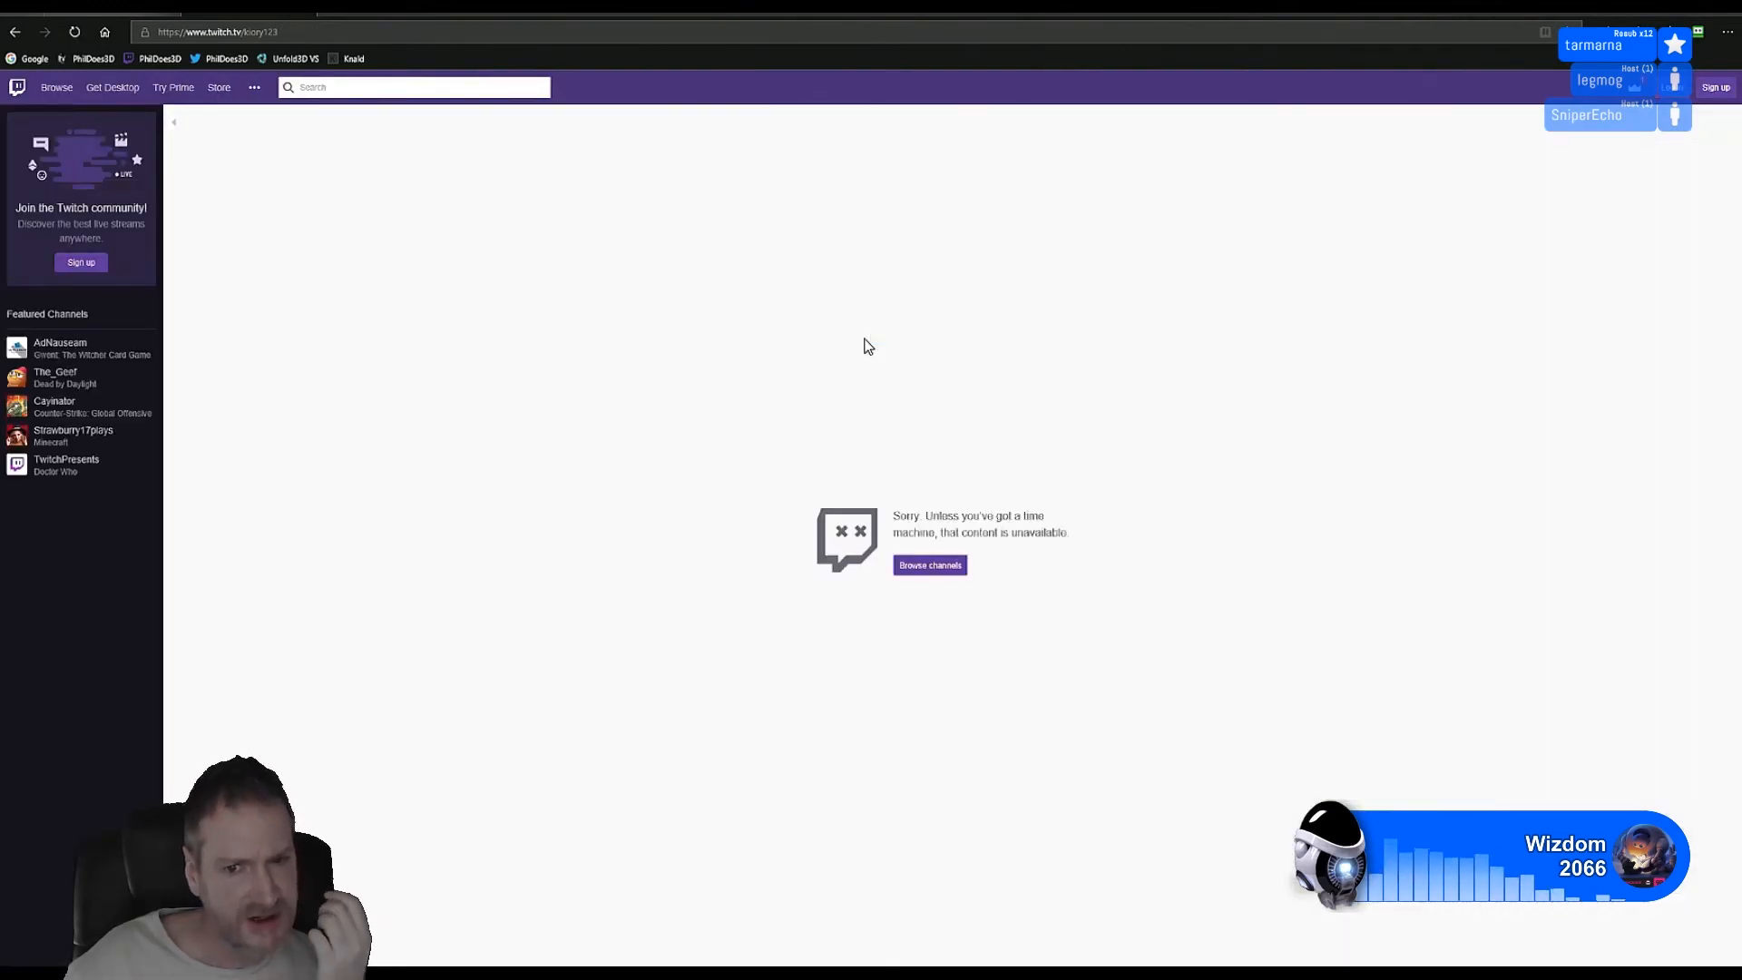
pyautogui.click(313, 15)
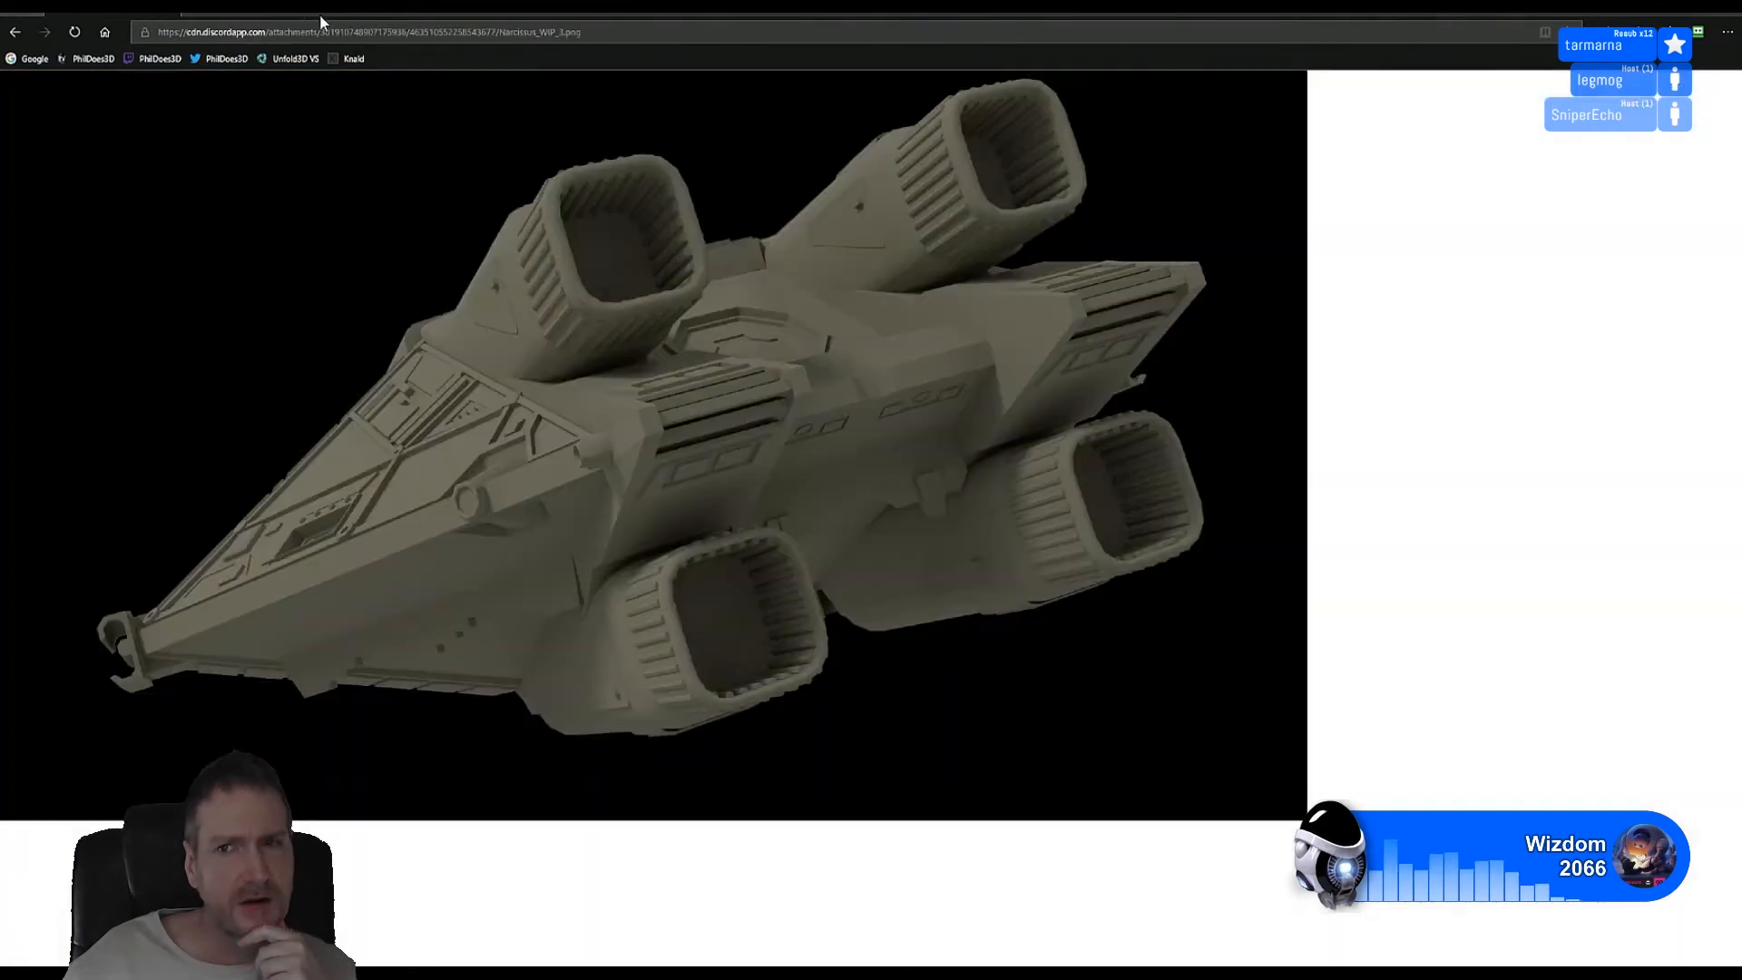
pyautogui.click(1657, 13)
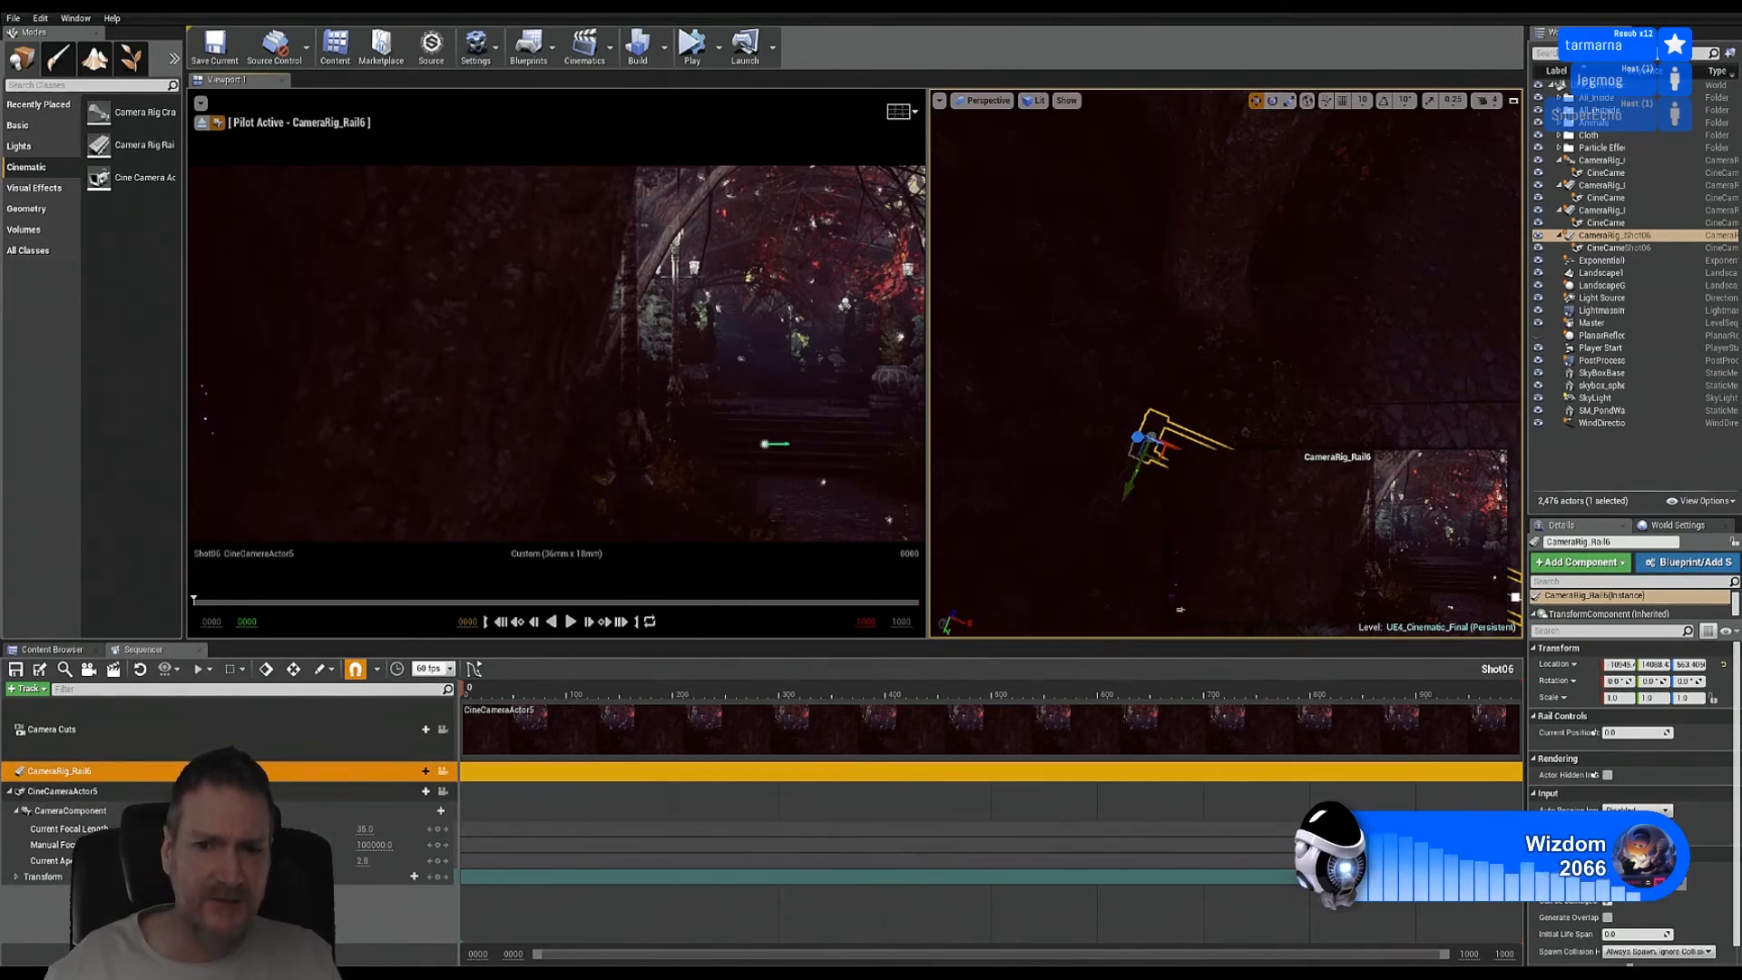
# Step: Raise the Shot06 camera rig and shift it along its X axis beside the tree trunk, checking the rail against the garden path
pyautogui.moveTo(1201, 376); pyautogui.dragTo(1200, 415, button='right')
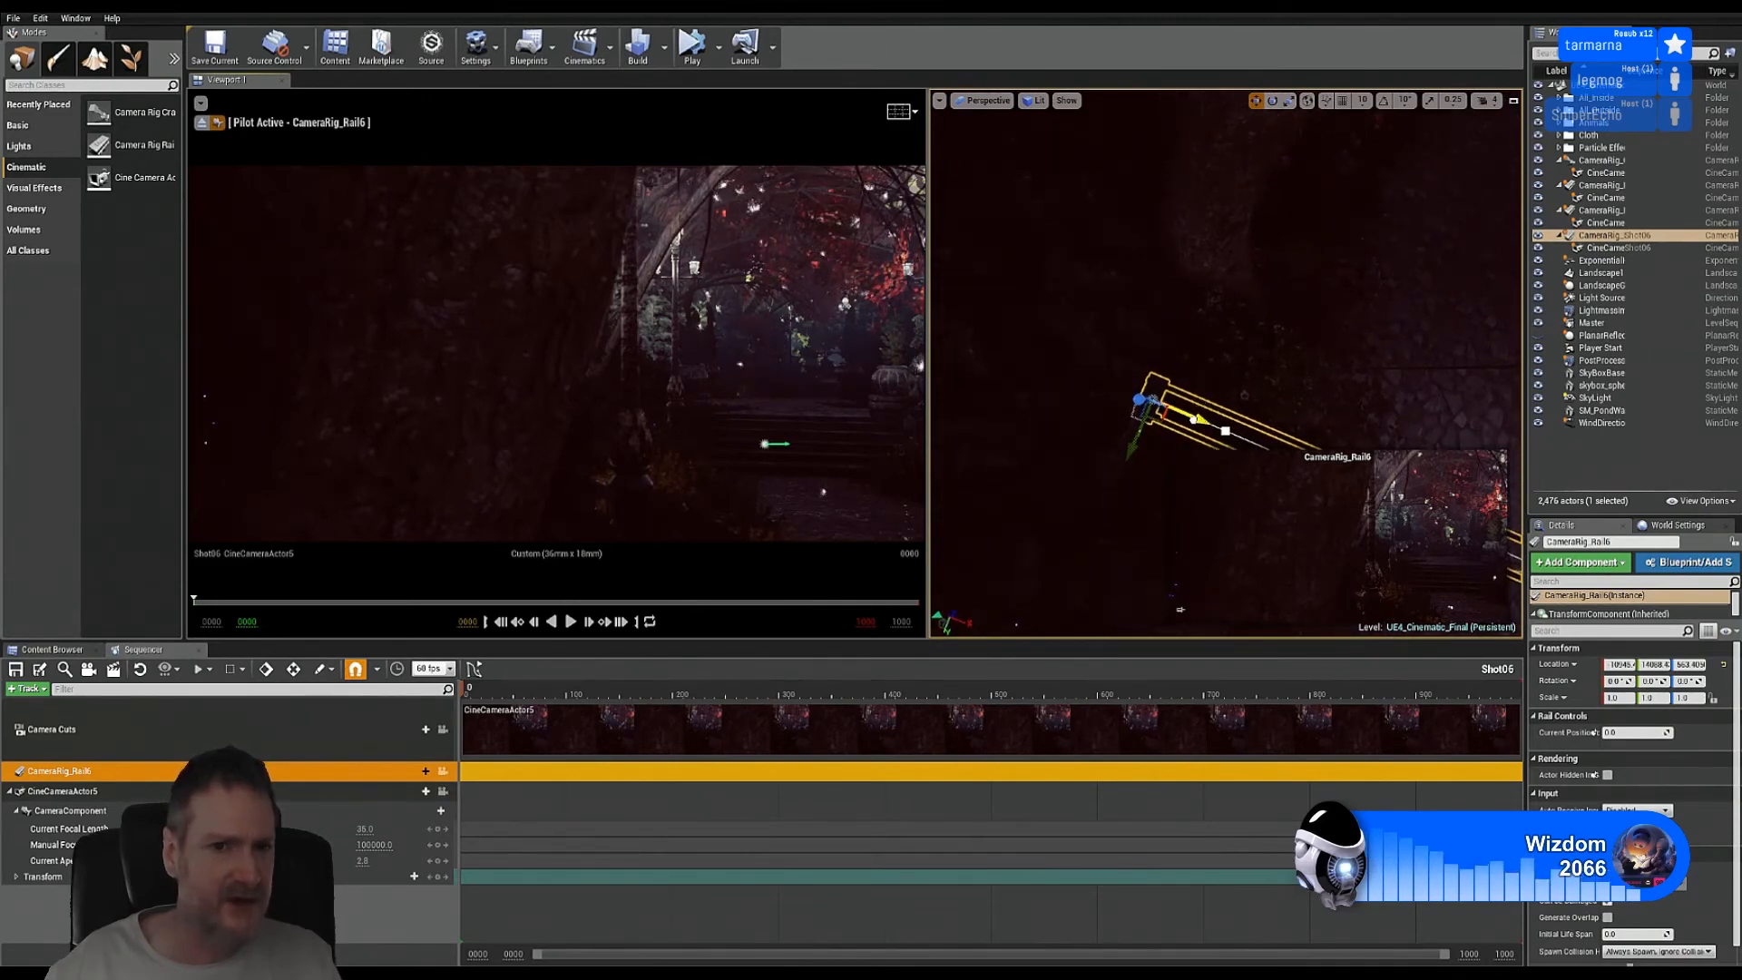
pyautogui.moveTo(1198, 419); pyautogui.dragTo(1084, 272)
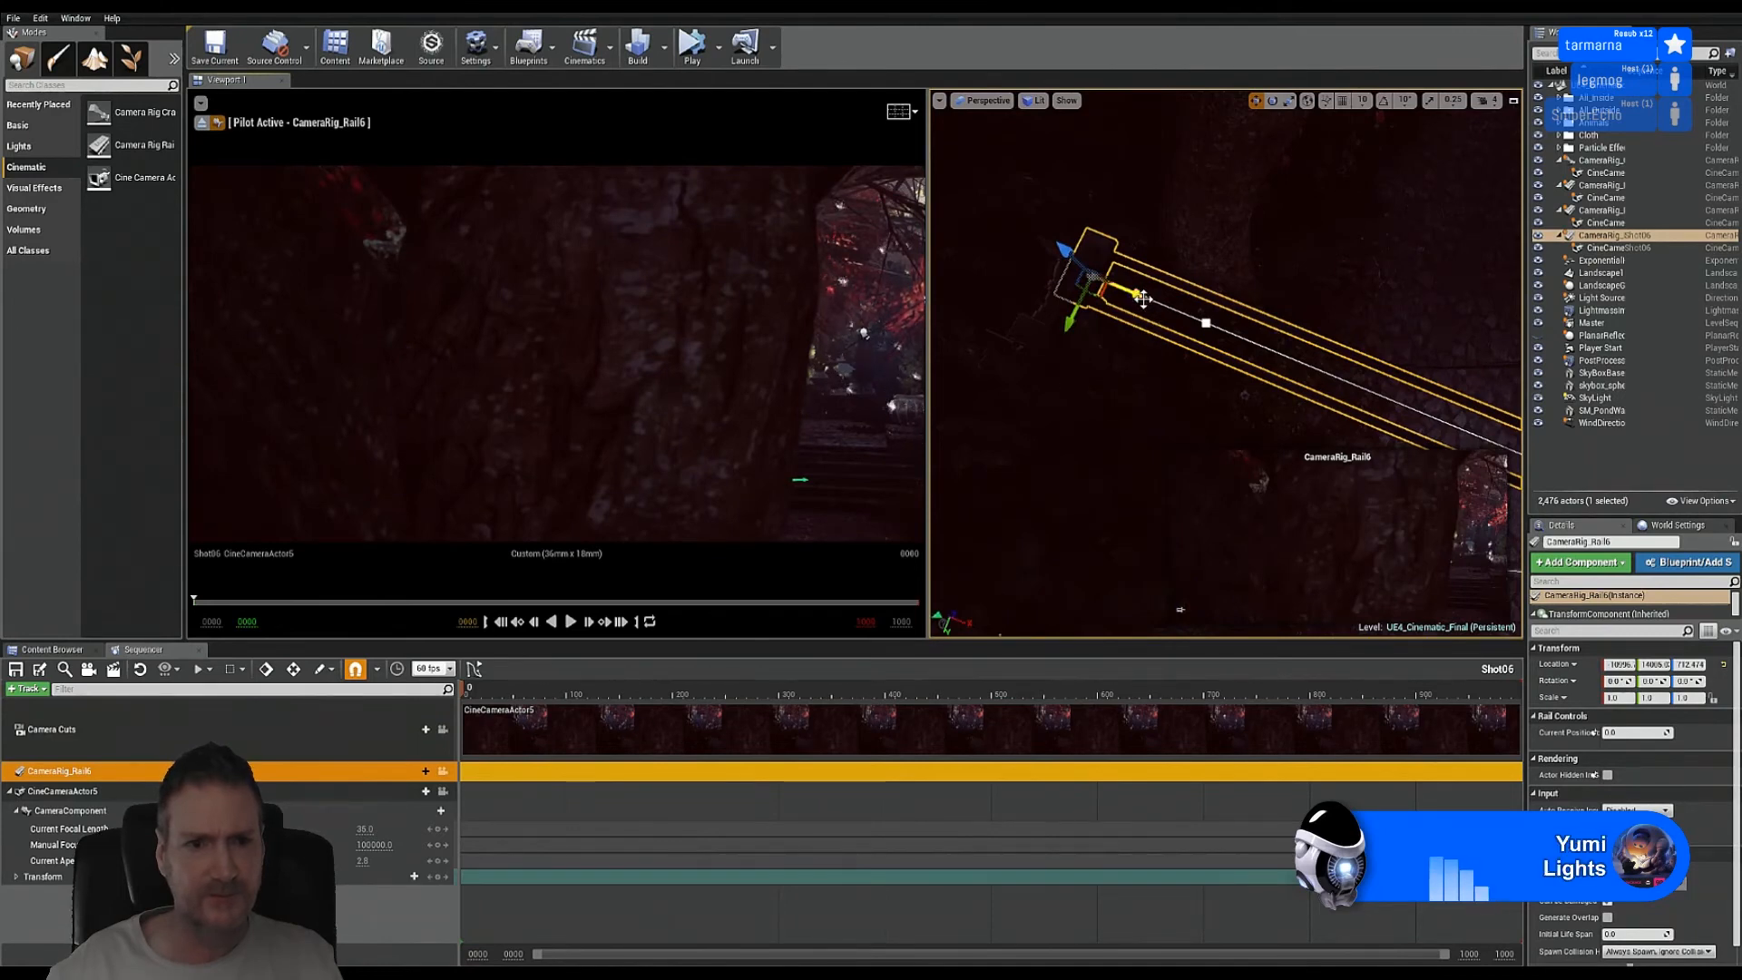
pyautogui.moveTo(1109, 324); pyautogui.dragTo(1049, 281)
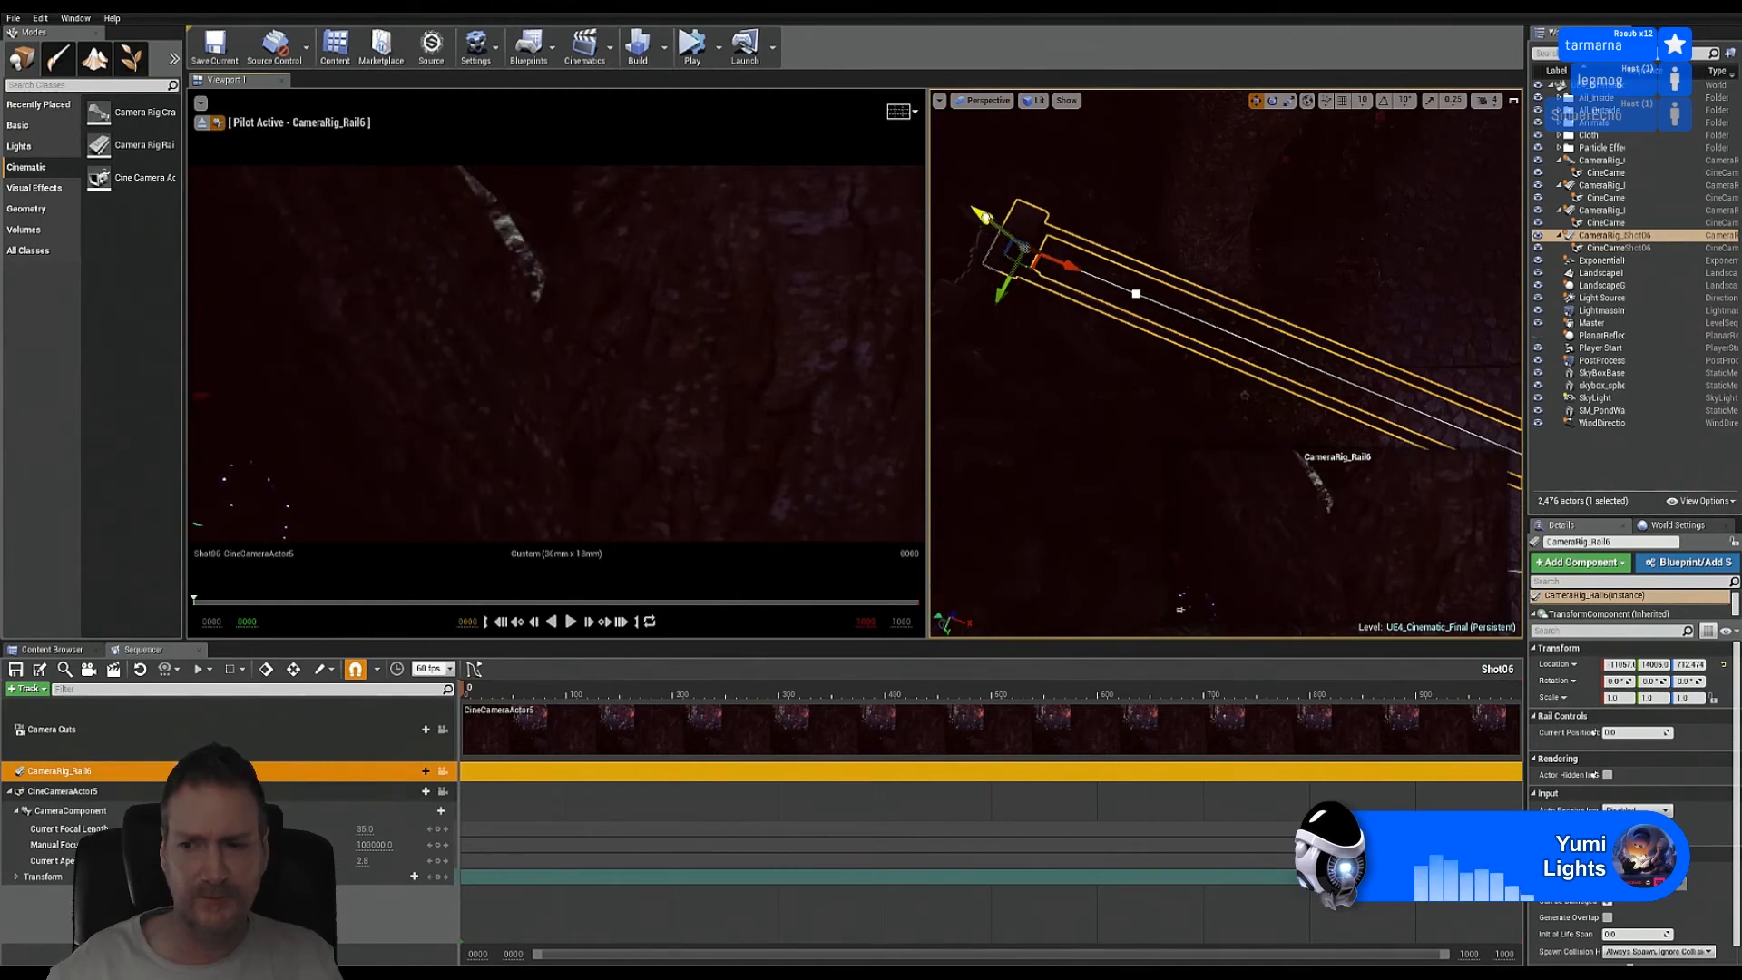
pyautogui.moveTo(982, 215); pyautogui.dragTo(1323, 265)
pyautogui.moveTo(1514, 313); pyautogui.dragTo(946, 247)
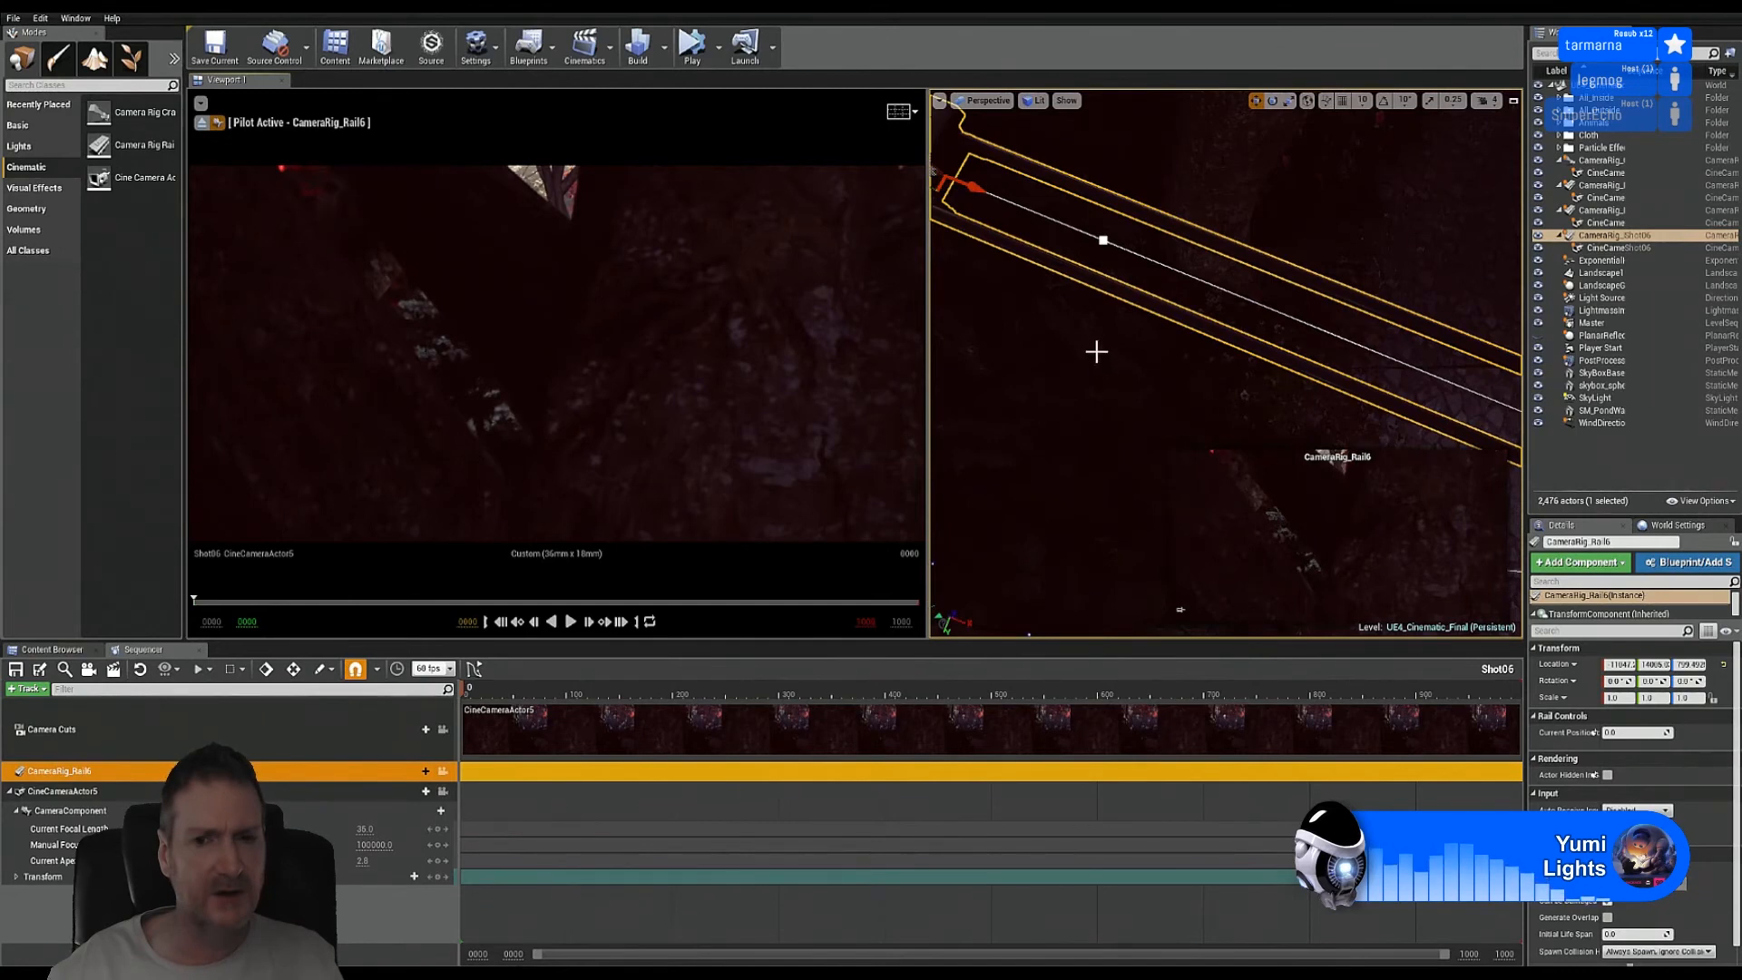
pyautogui.moveTo(1168, 384)
pyautogui.mouseDown(button='right')
pyautogui.moveTo(1140, 384)
pyautogui.moveTo(1261, 393)
pyautogui.moveTo(1316, 361)
pyautogui.moveTo(1053, 367)
pyautogui.moveTo(1130, 363)
pyautogui.moveTo(1166, 383)
pyautogui.mouseUp(button='right')
pyautogui.press('s')
pyautogui.press('d')
pyautogui.press('a')
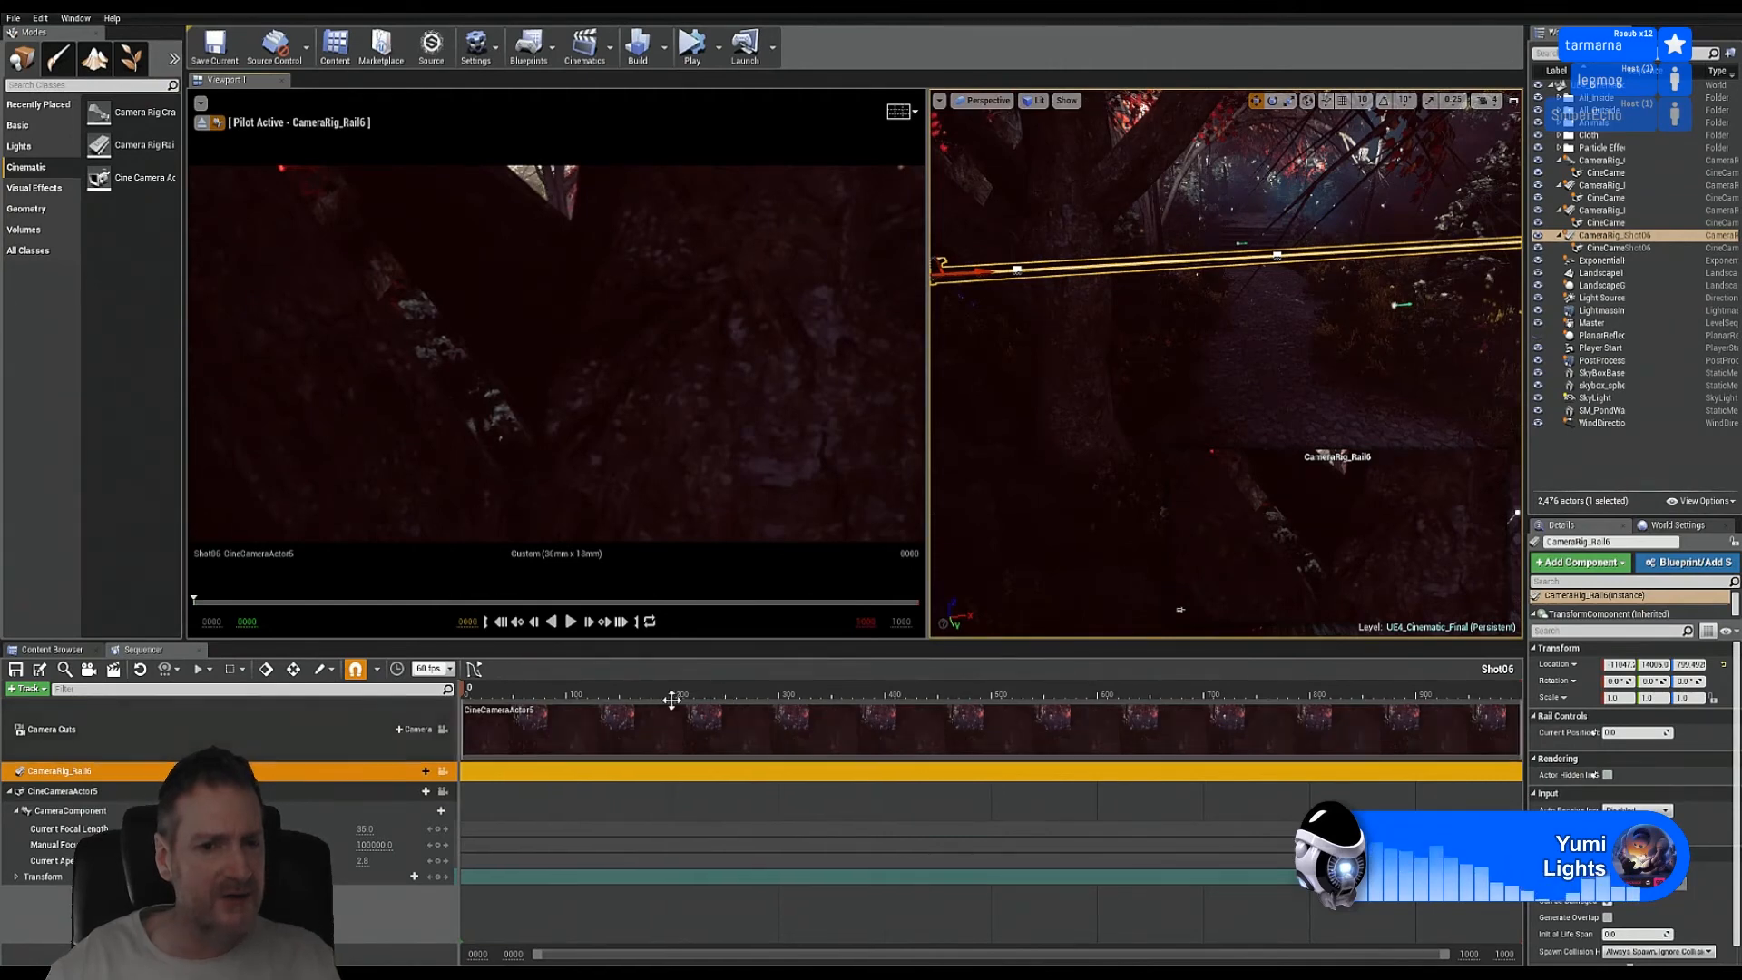
# Step: Scrub the Shot06 sequence to frame 299 and back to frame 0, then select the Shot06 camera rig
pyautogui.click(777, 689)
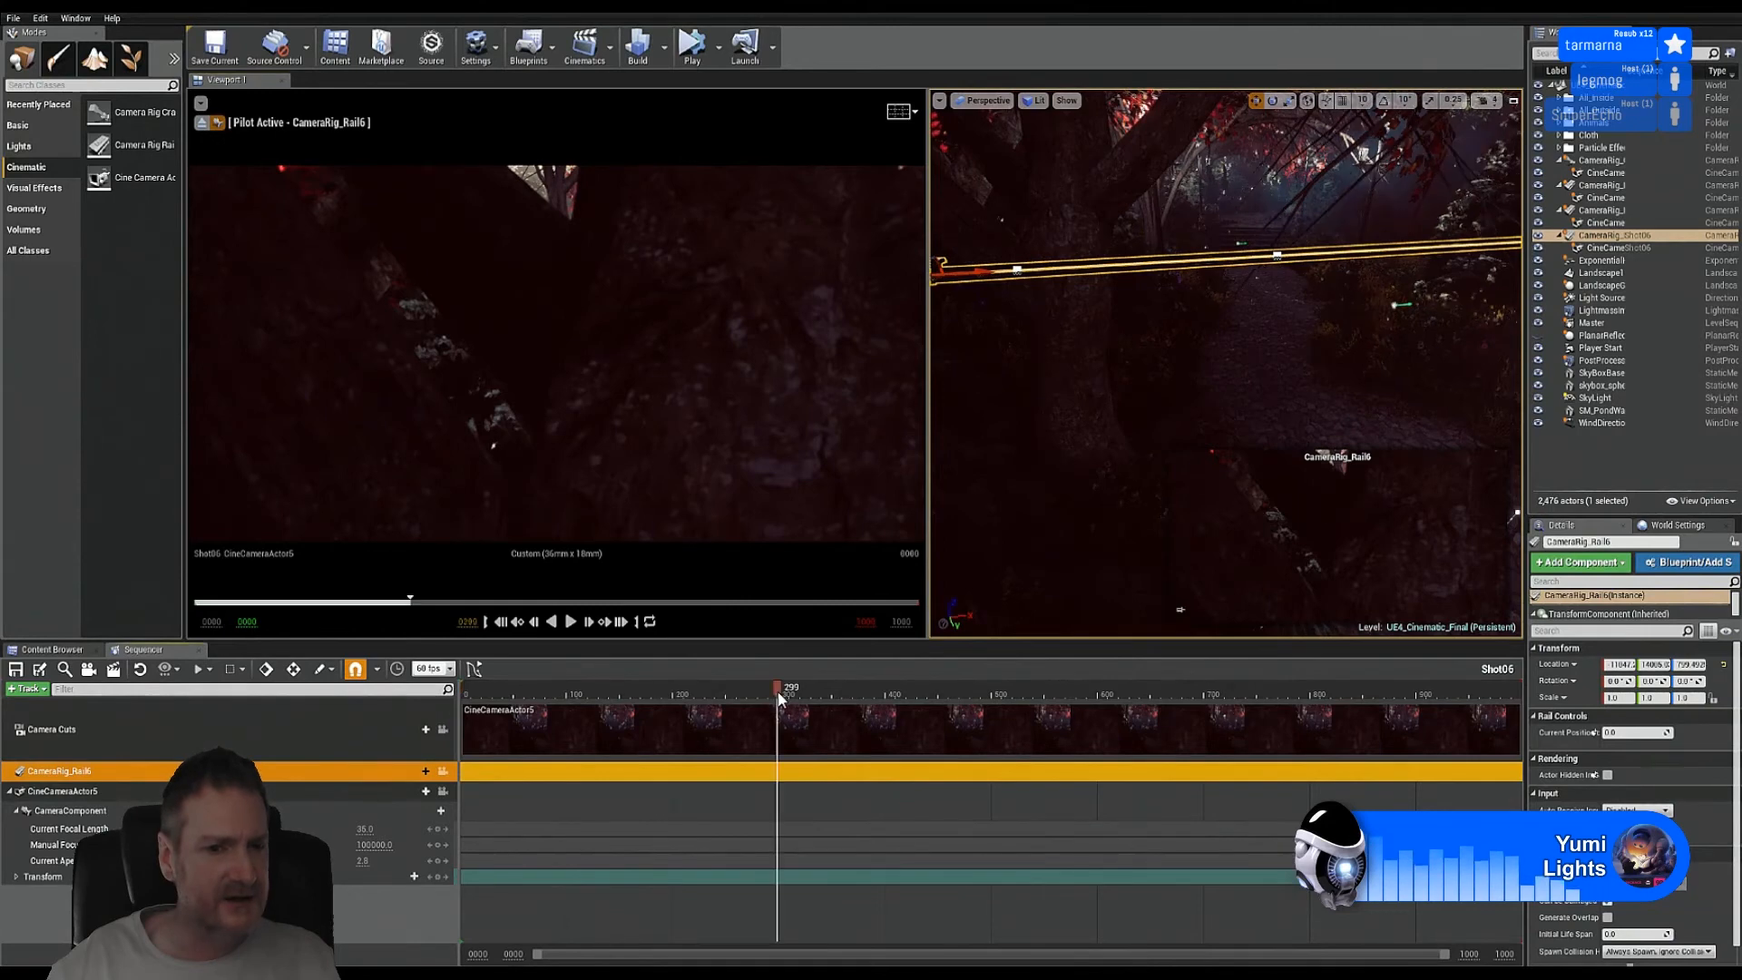
pyautogui.click(473, 689)
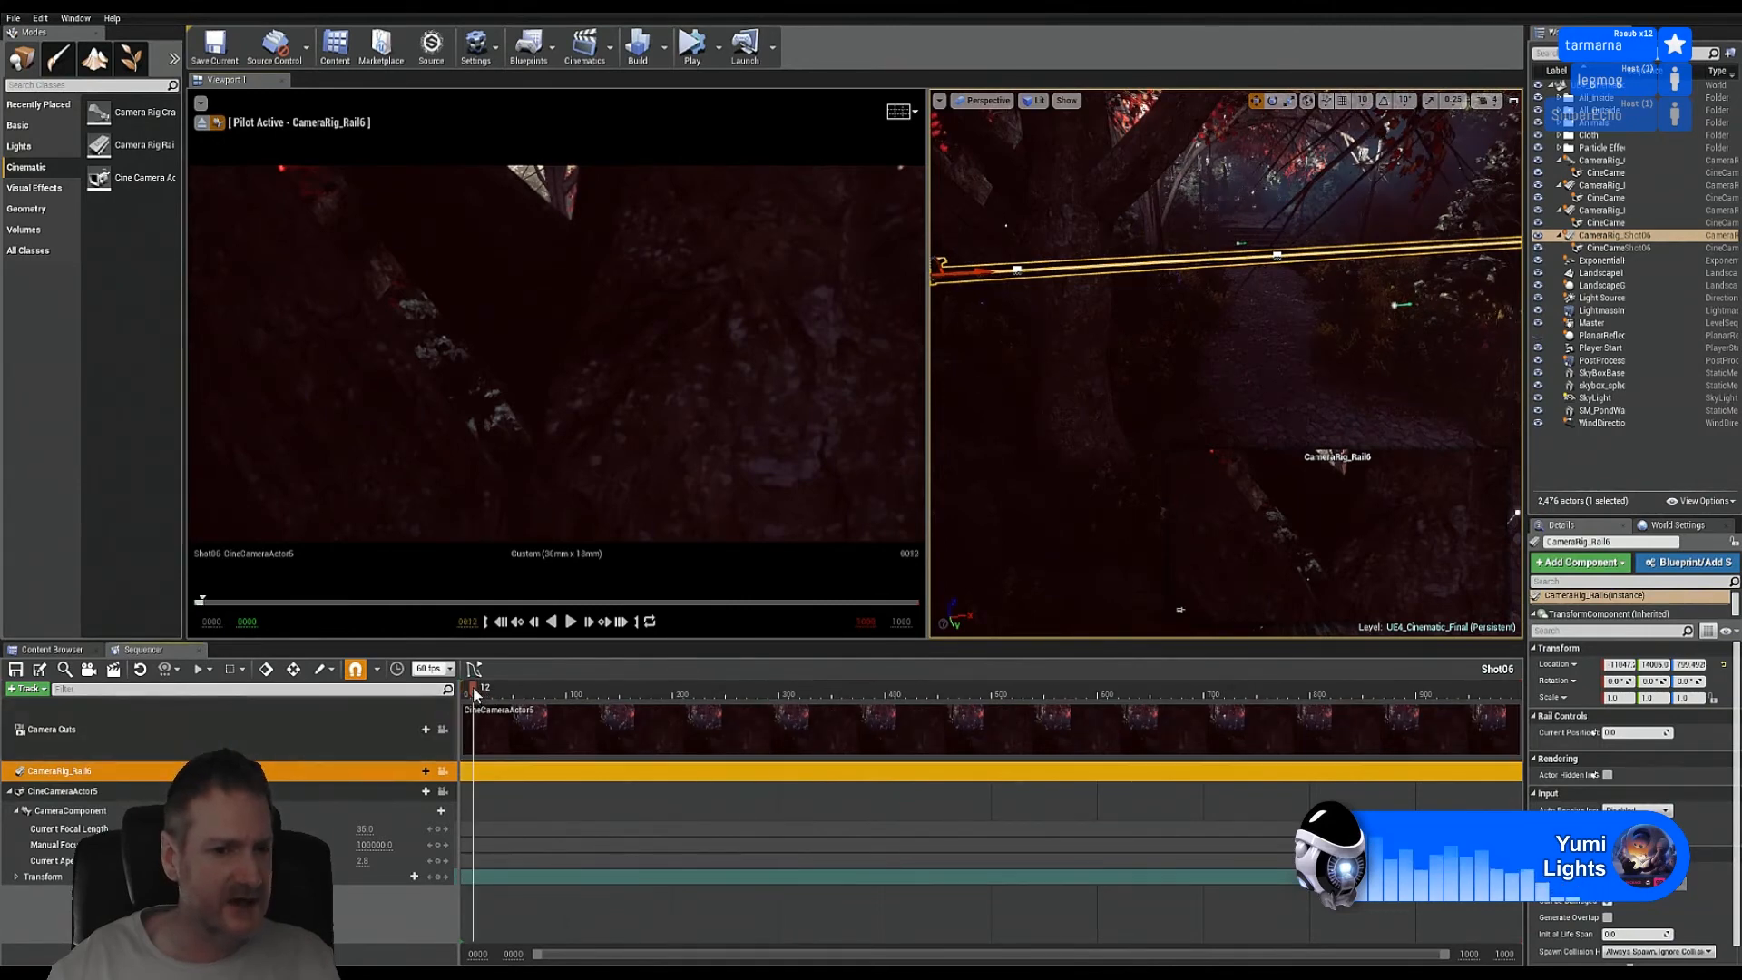
pyautogui.moveTo(453, 699); pyautogui.dragTo(444, 701)
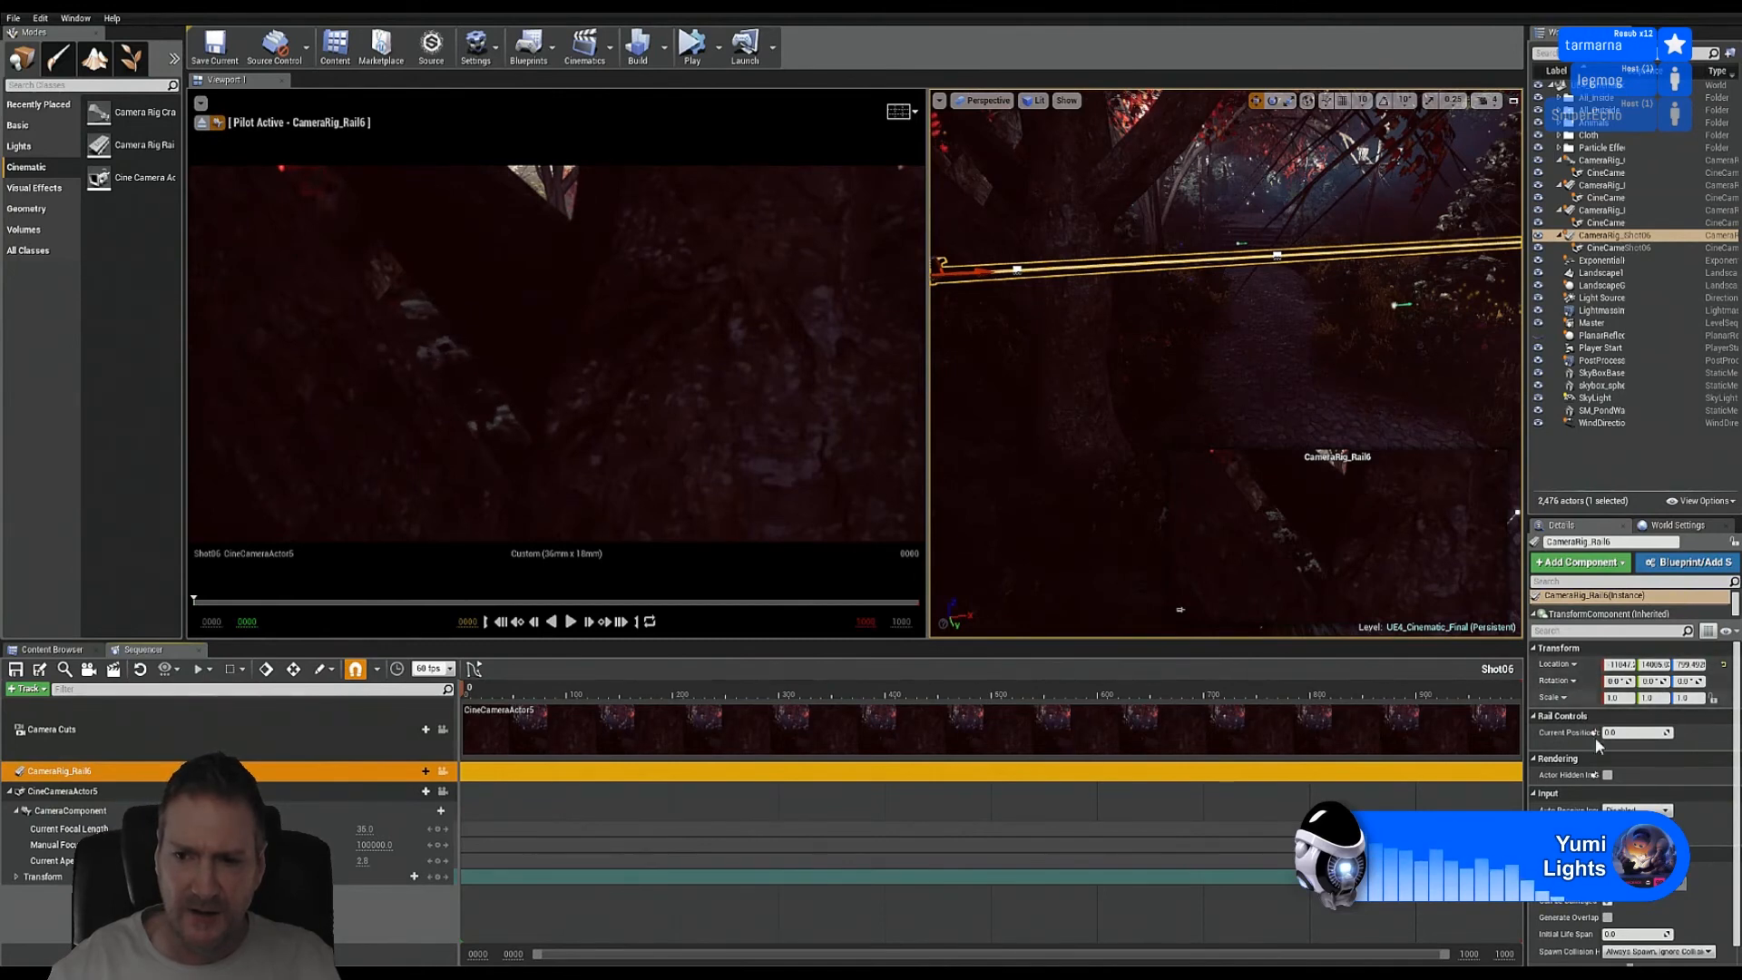
pyautogui.click(1630, 238)
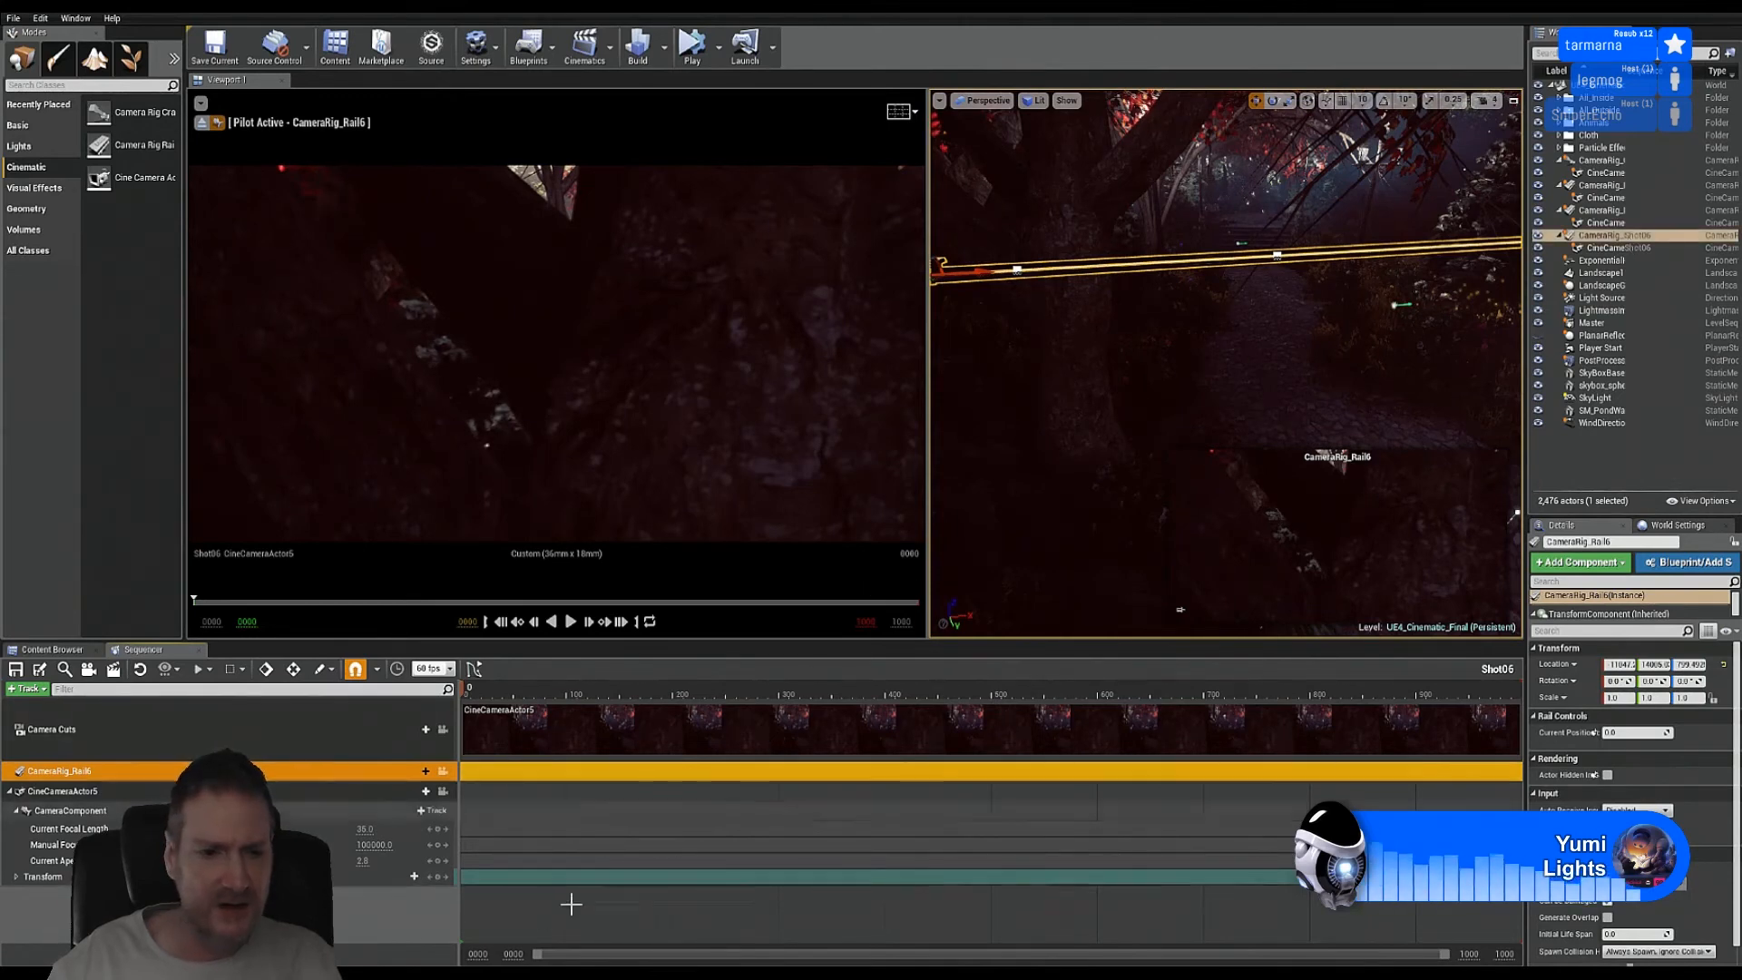
# Step: Switch to the web browser, search Google for "c311 twitter" in a blank tab and open the first result
pyautogui.click(472, 972)
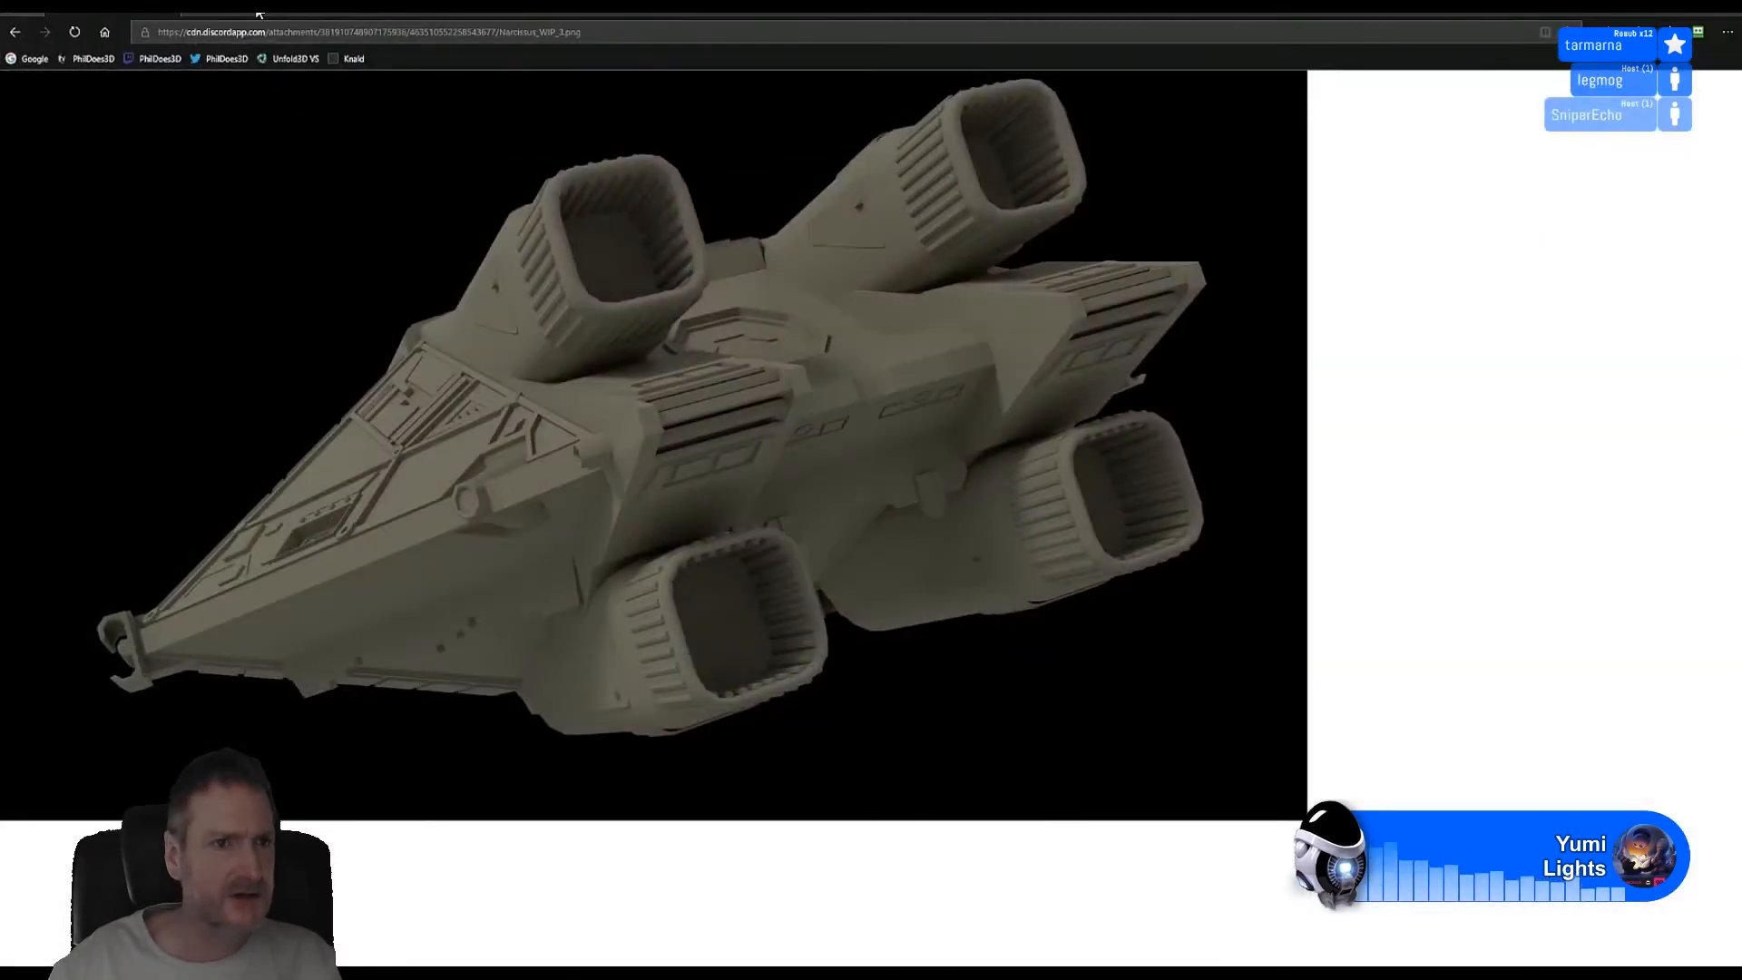
pyautogui.click(199, 12)
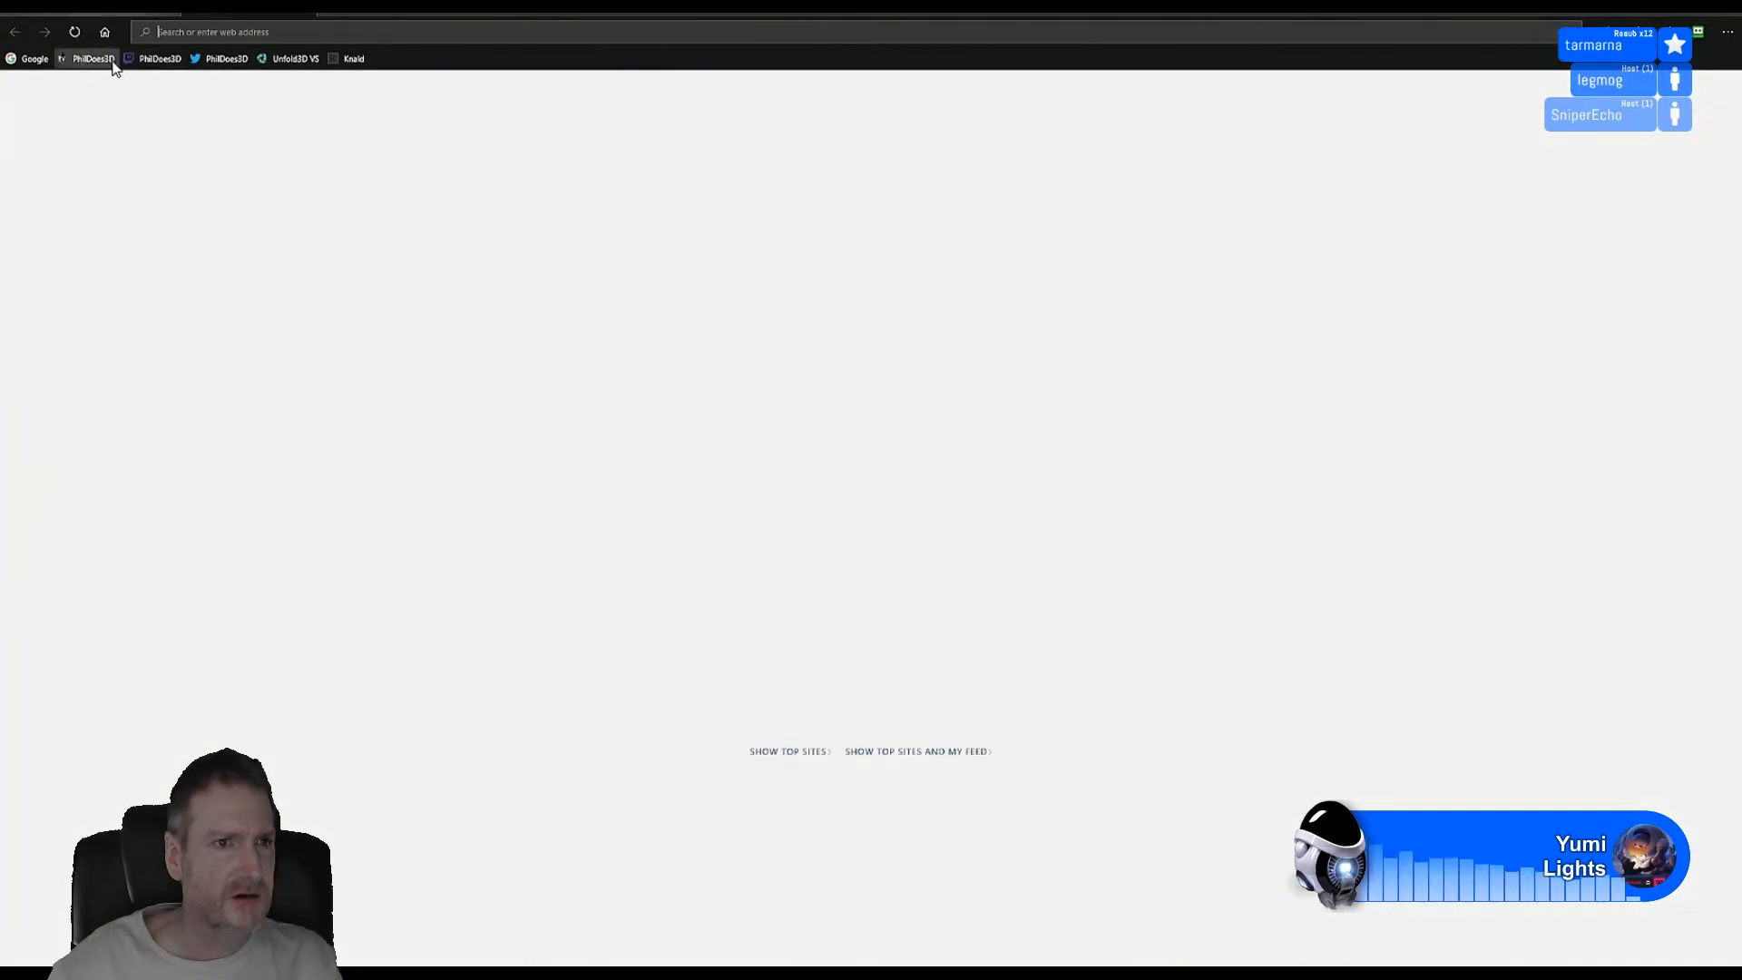
pyautogui.click(31, 59)
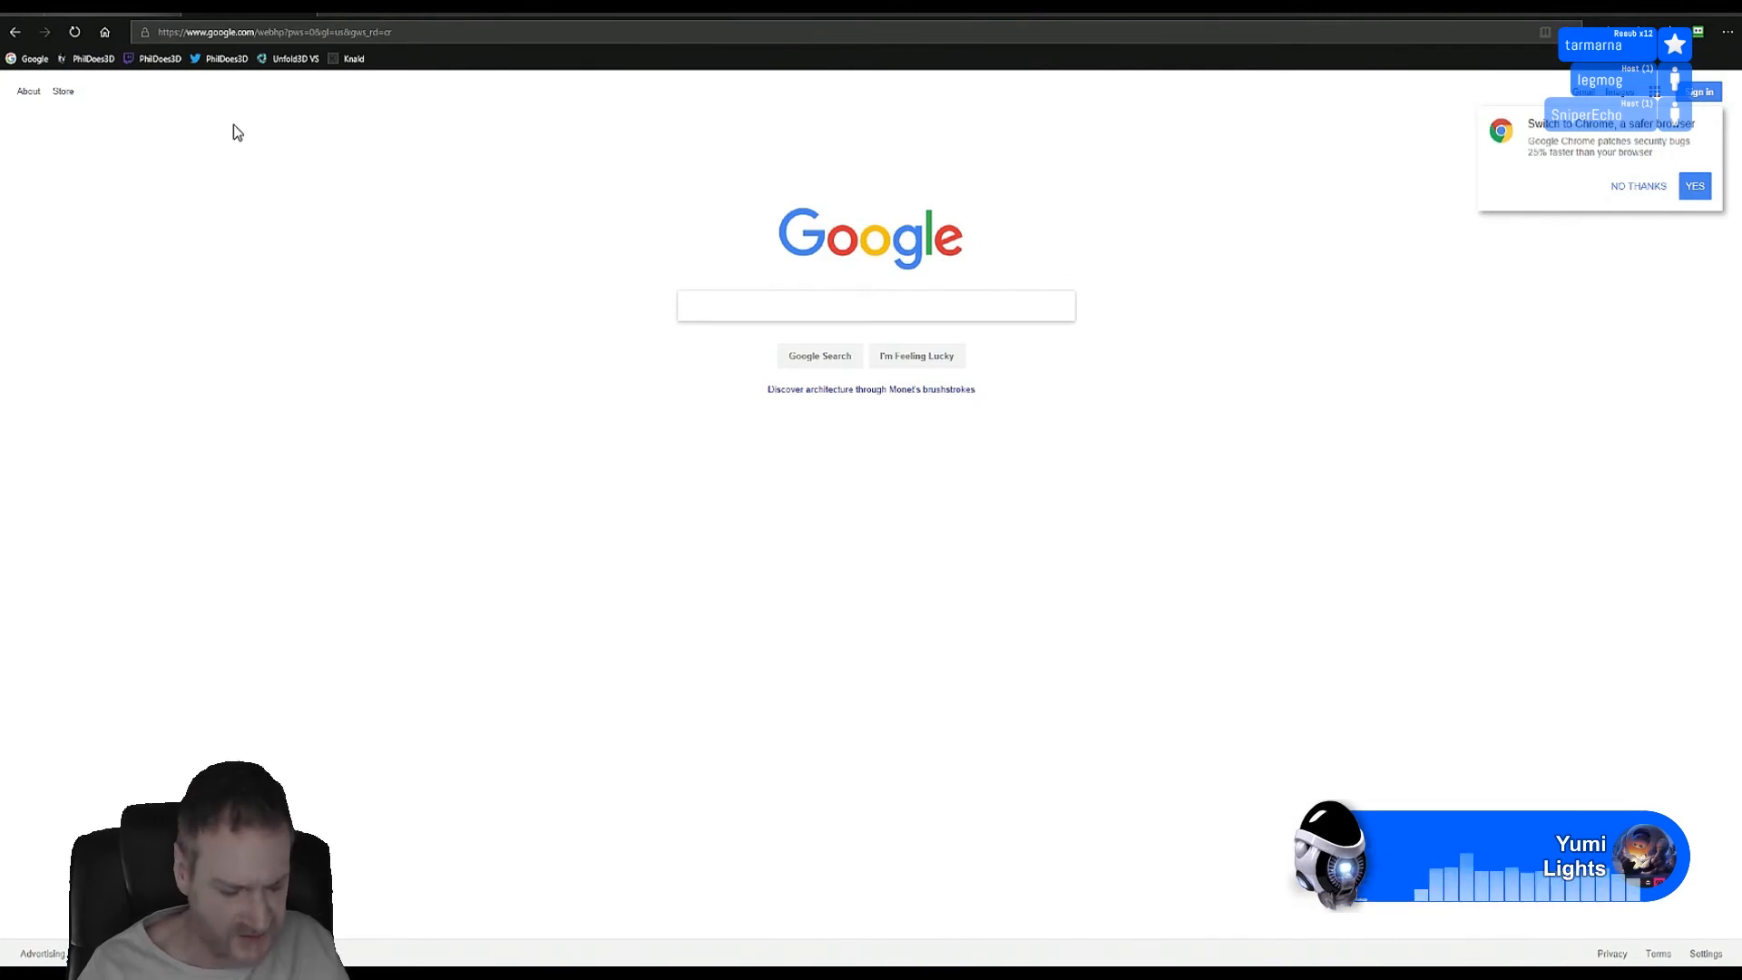
pyautogui.write('c311')
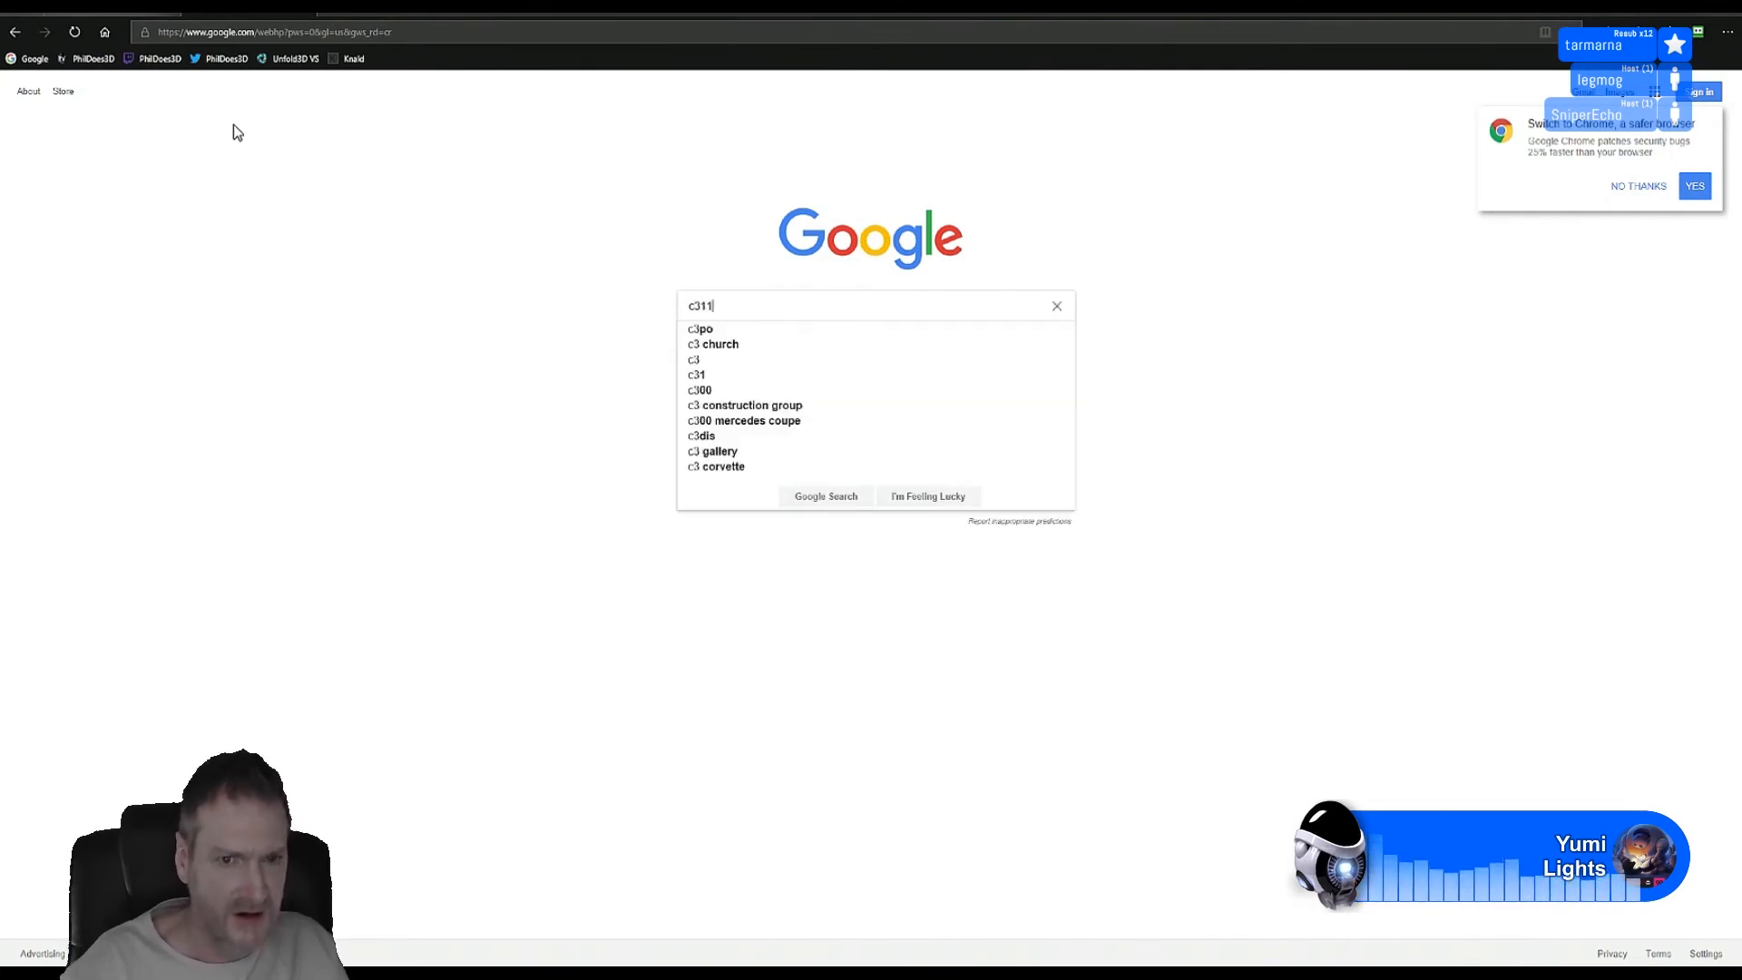
pyautogui.write(' twitter')
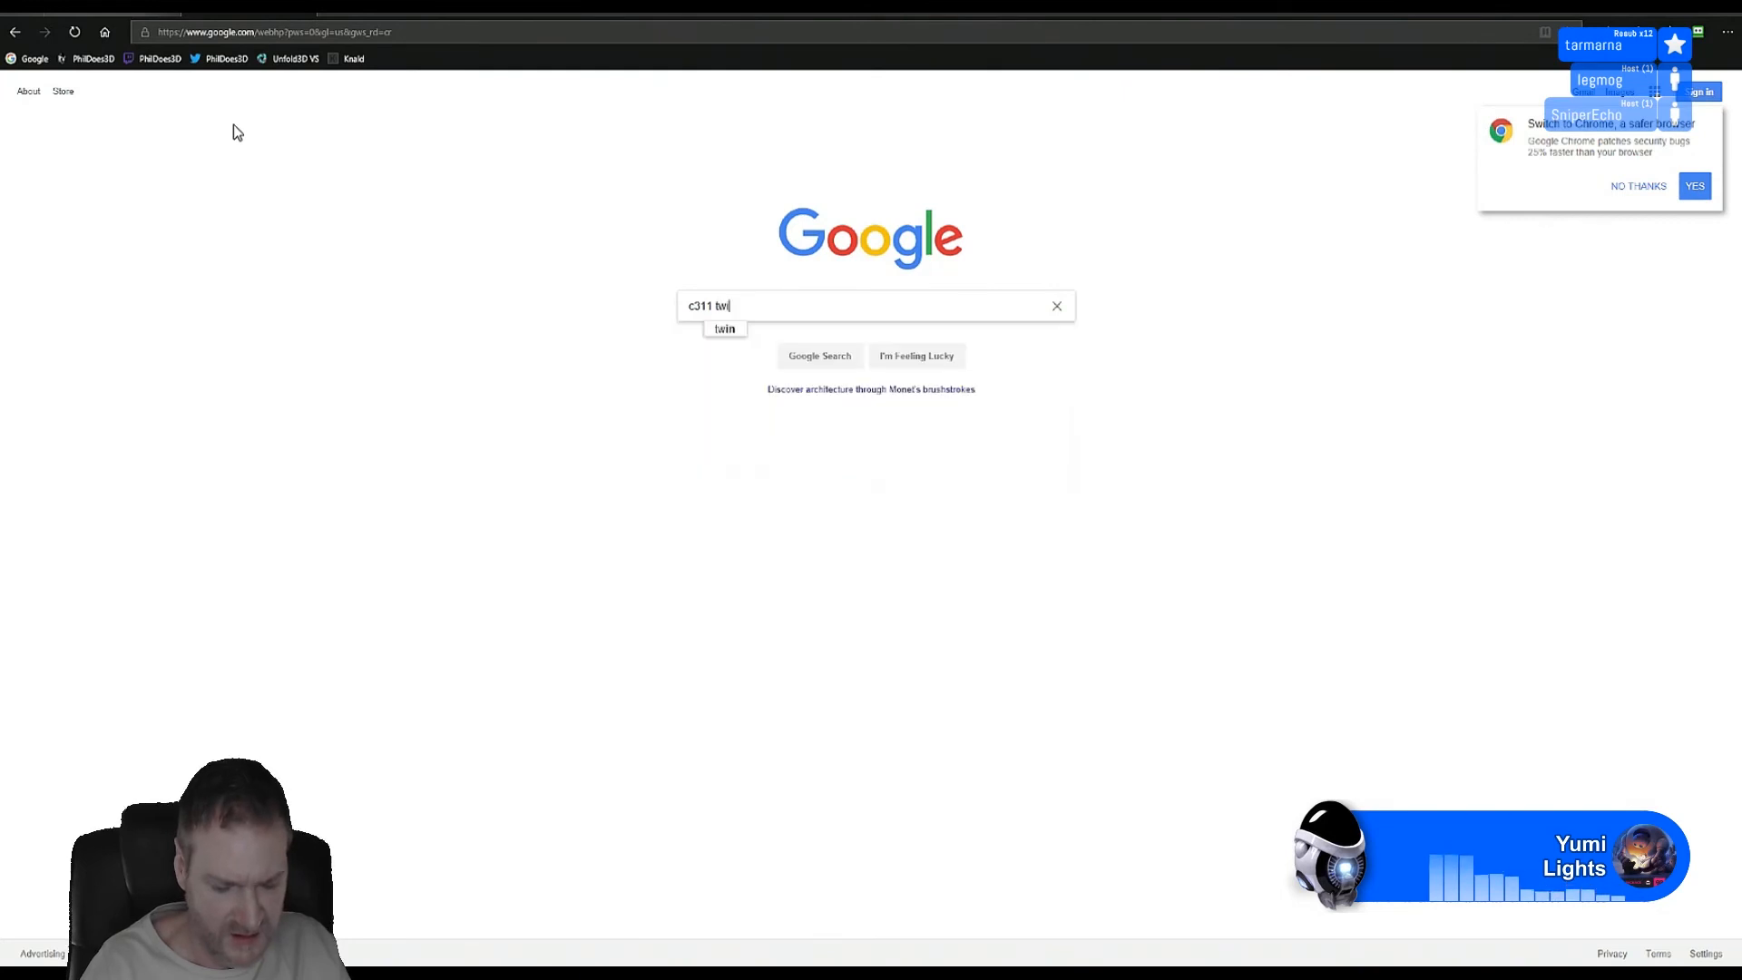
pyautogui.press('Return')
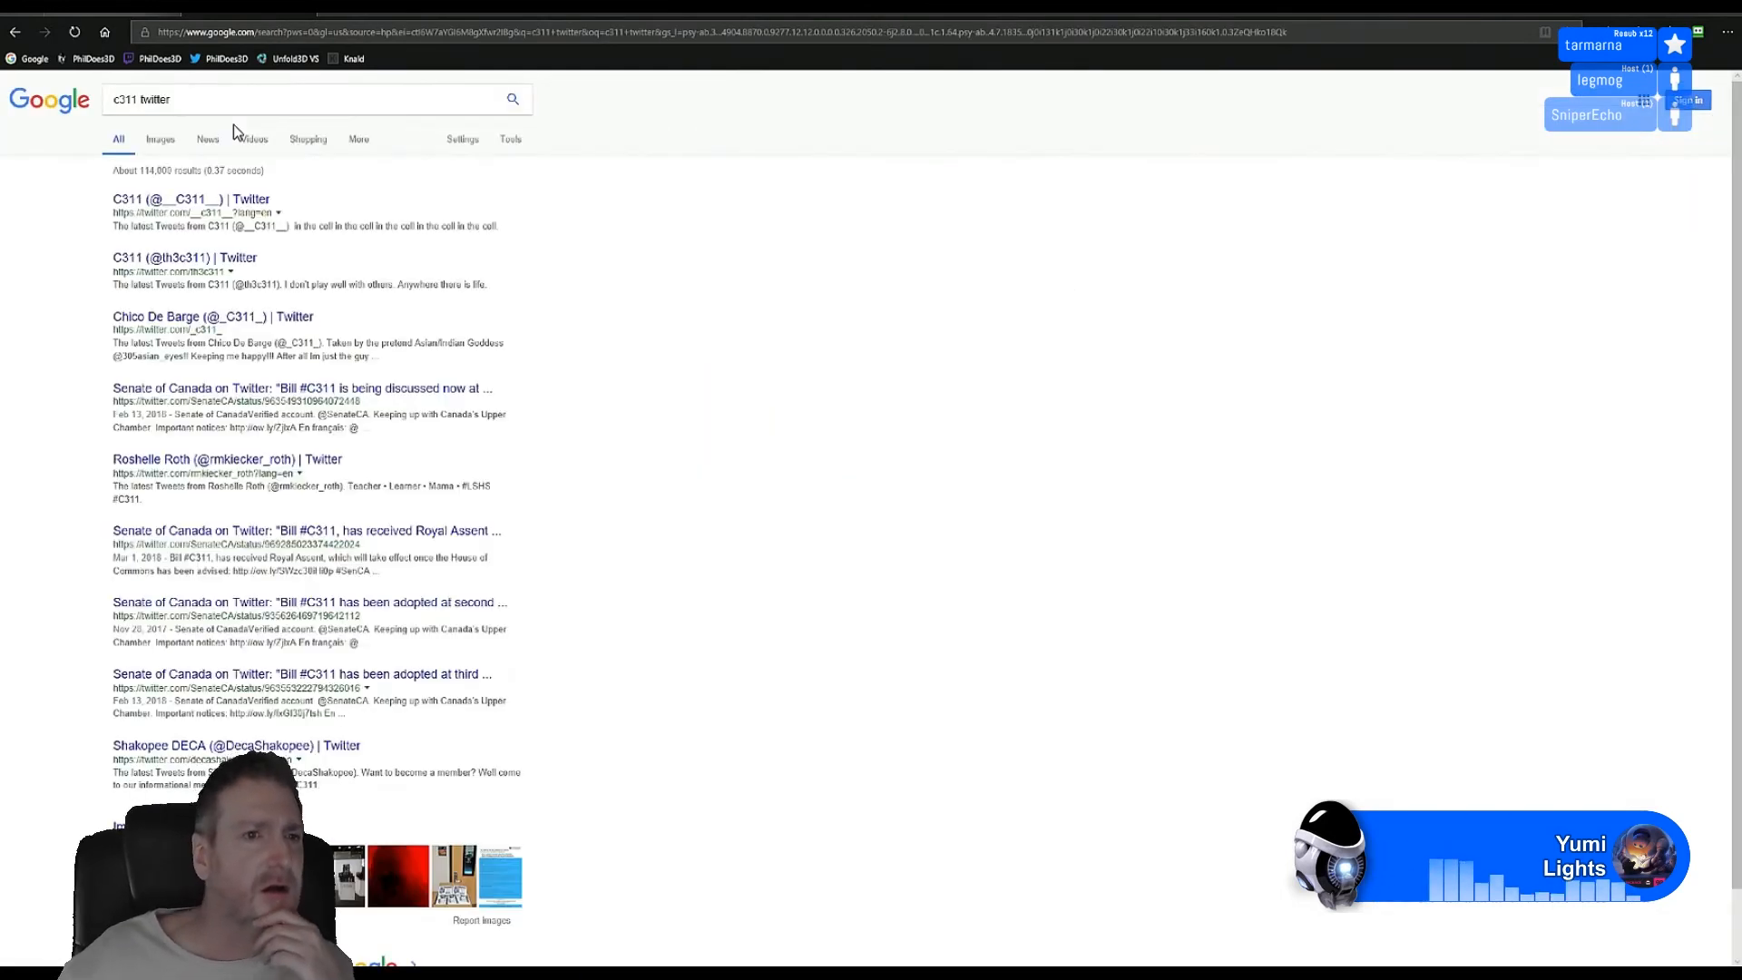
pyautogui.click(245, 206)
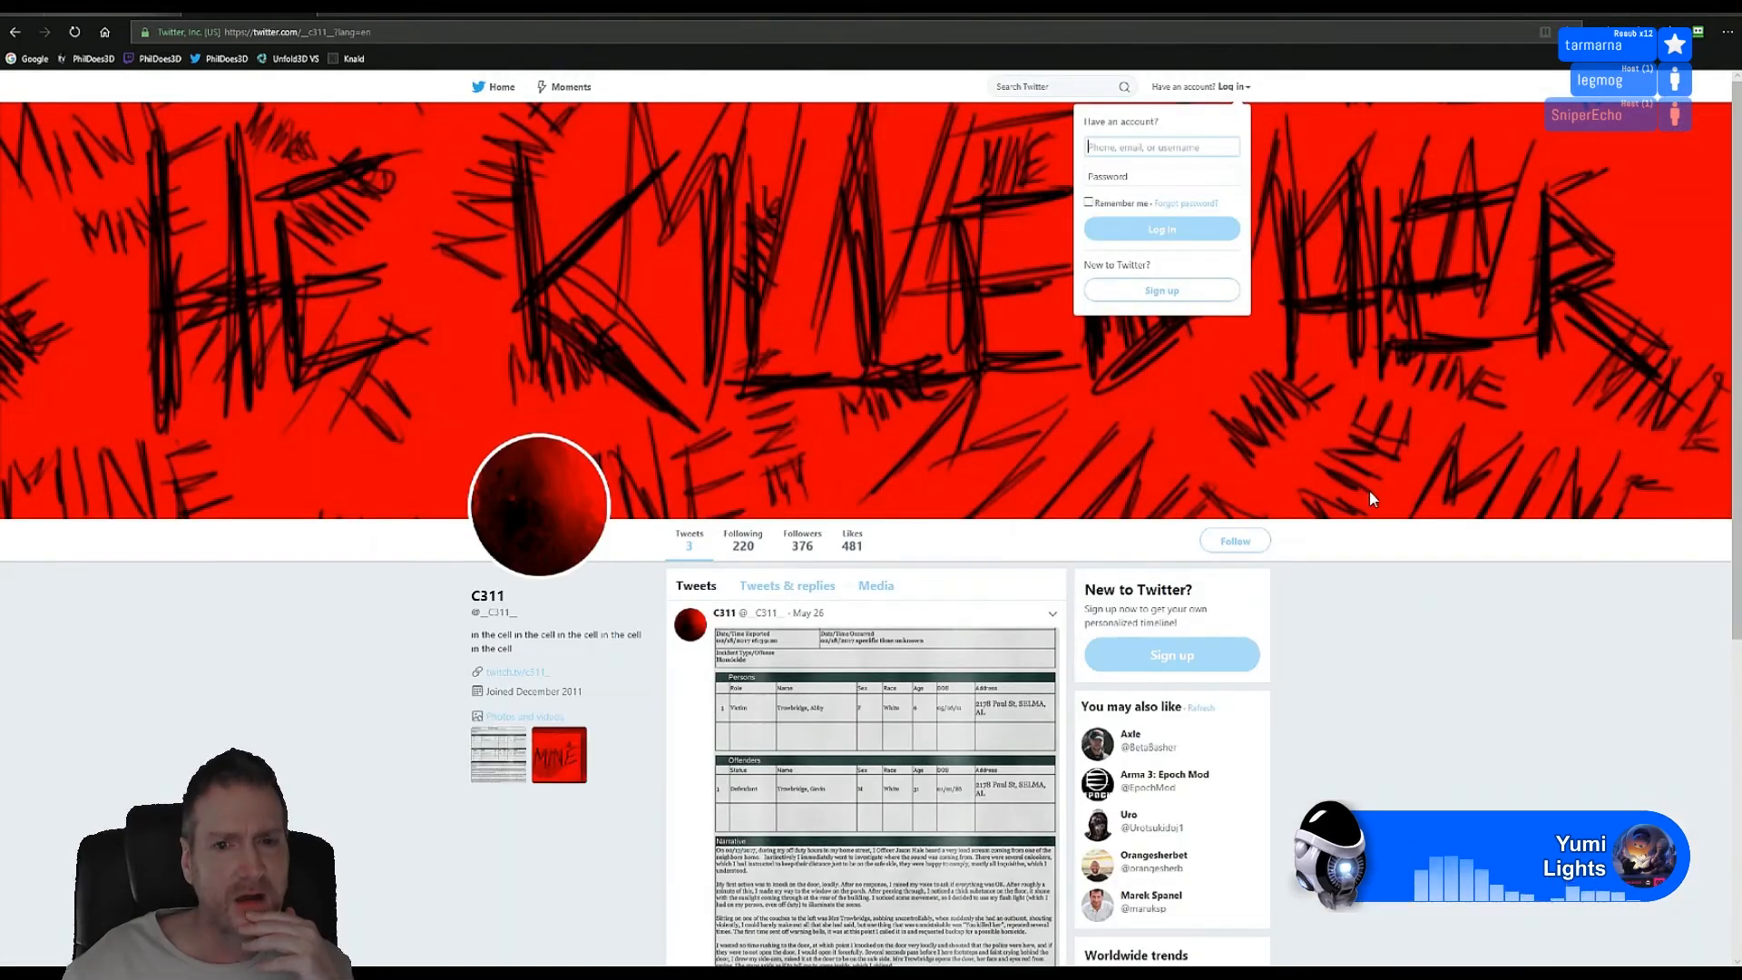
# Step: Dismiss the login pop-up, read through the Twitter profile's banner and tweets, and return to Unreal Editor
pyautogui.click(1385, 653)
pyautogui.scroll(-2, 1386, 652)
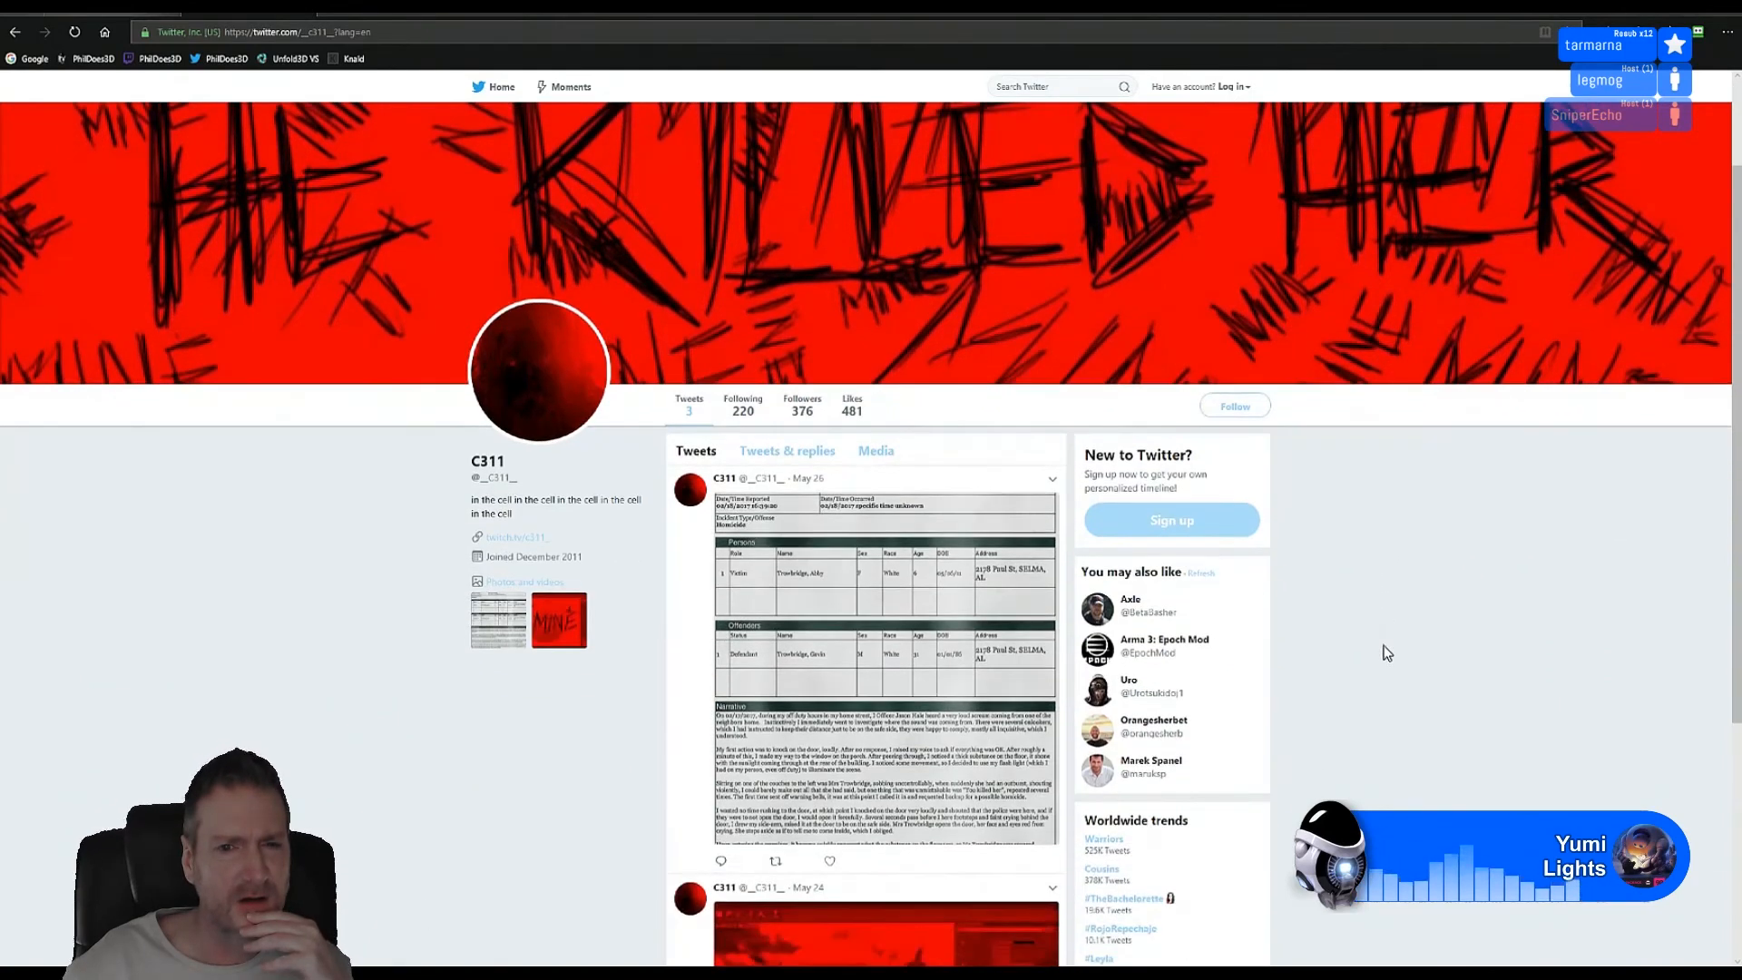
pyautogui.scroll(-4, 1343, 699)
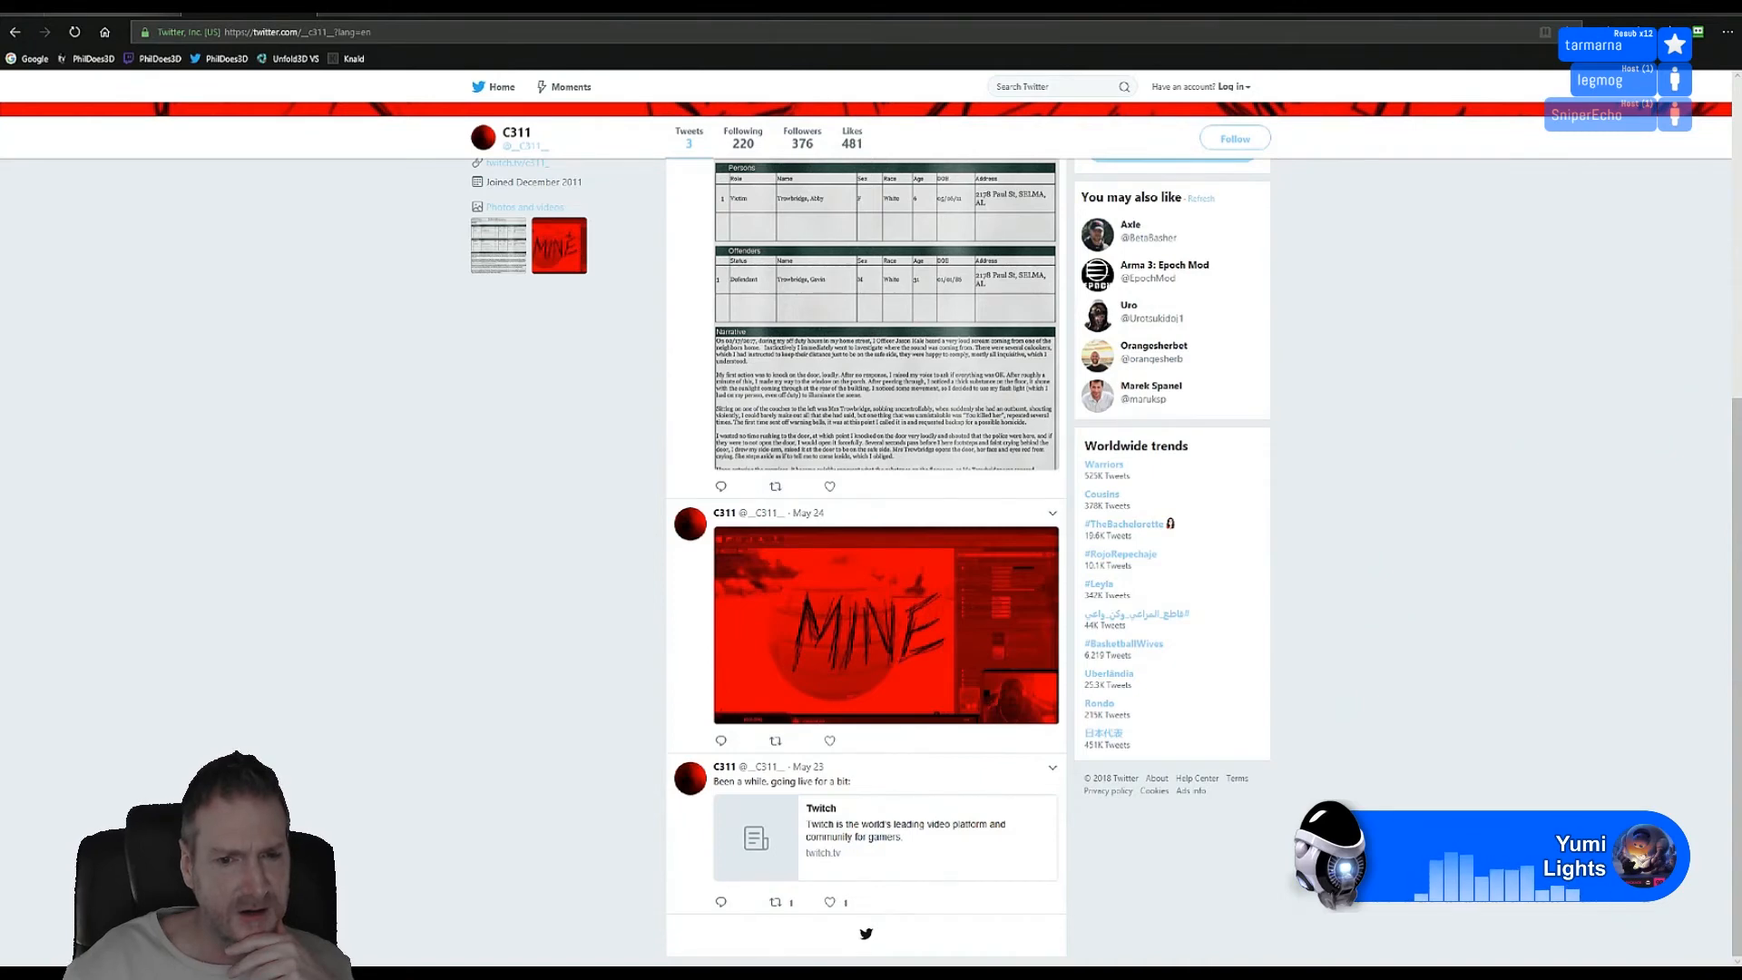
pyautogui.scroll(5, 1357, 727)
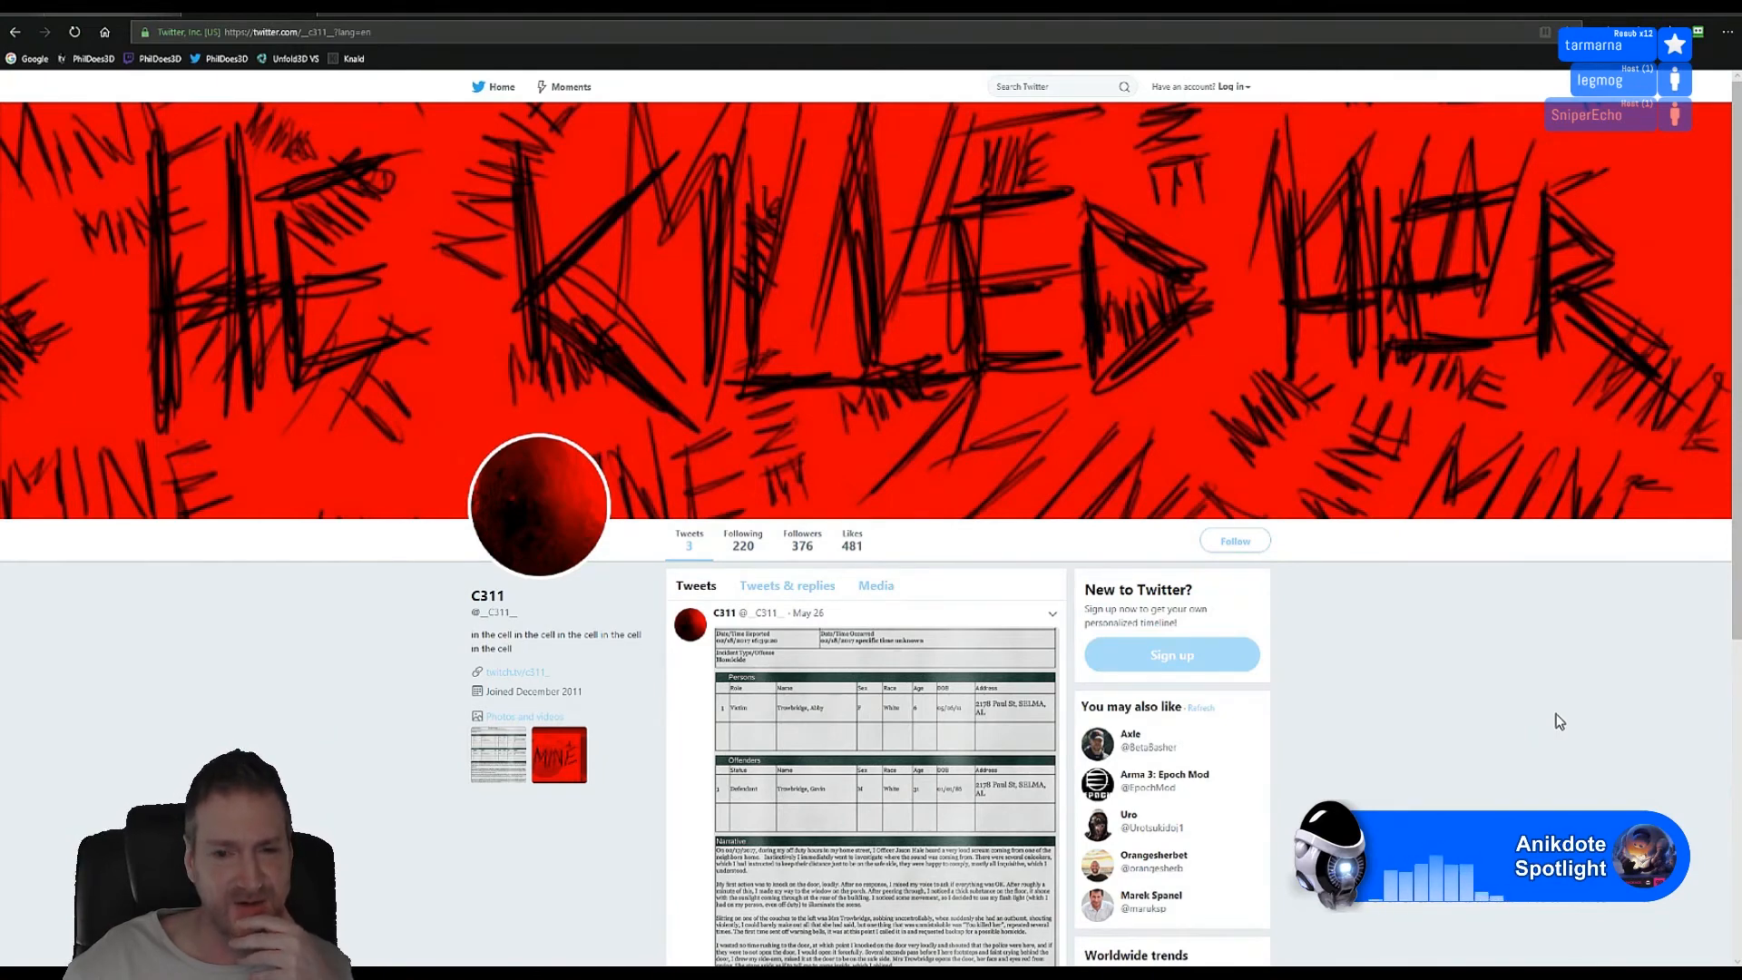
pyautogui.scroll(-2, 1559, 721)
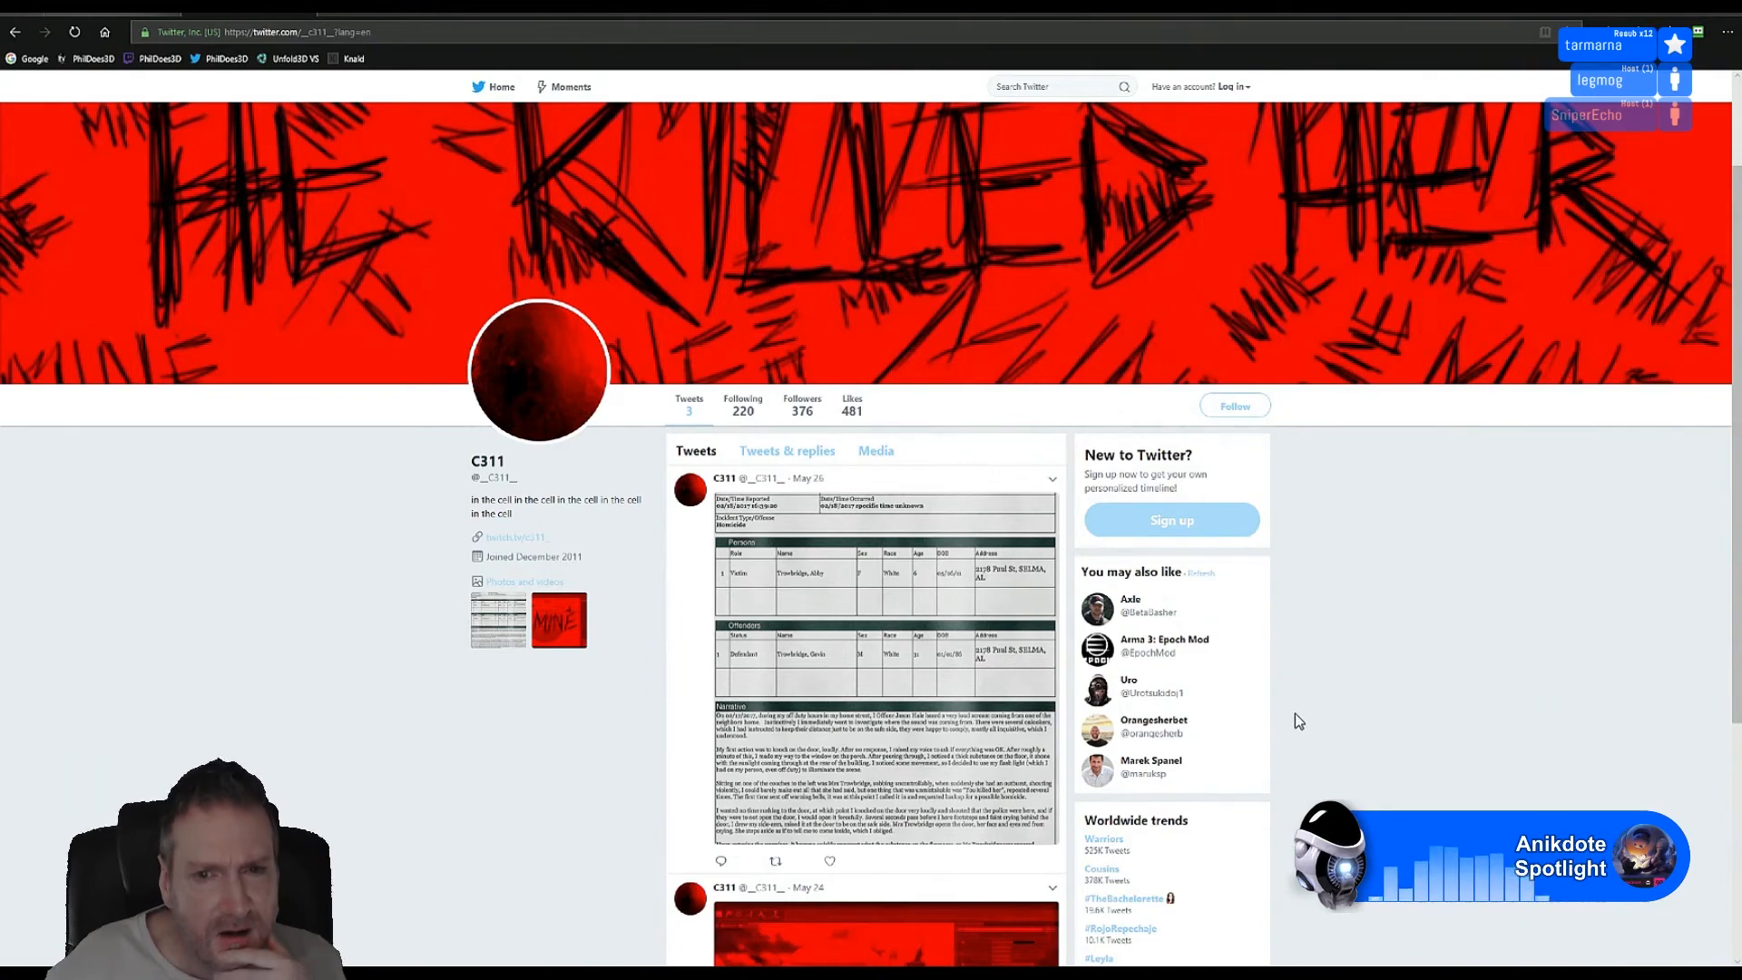
pyautogui.scroll(2, 1478, 626)
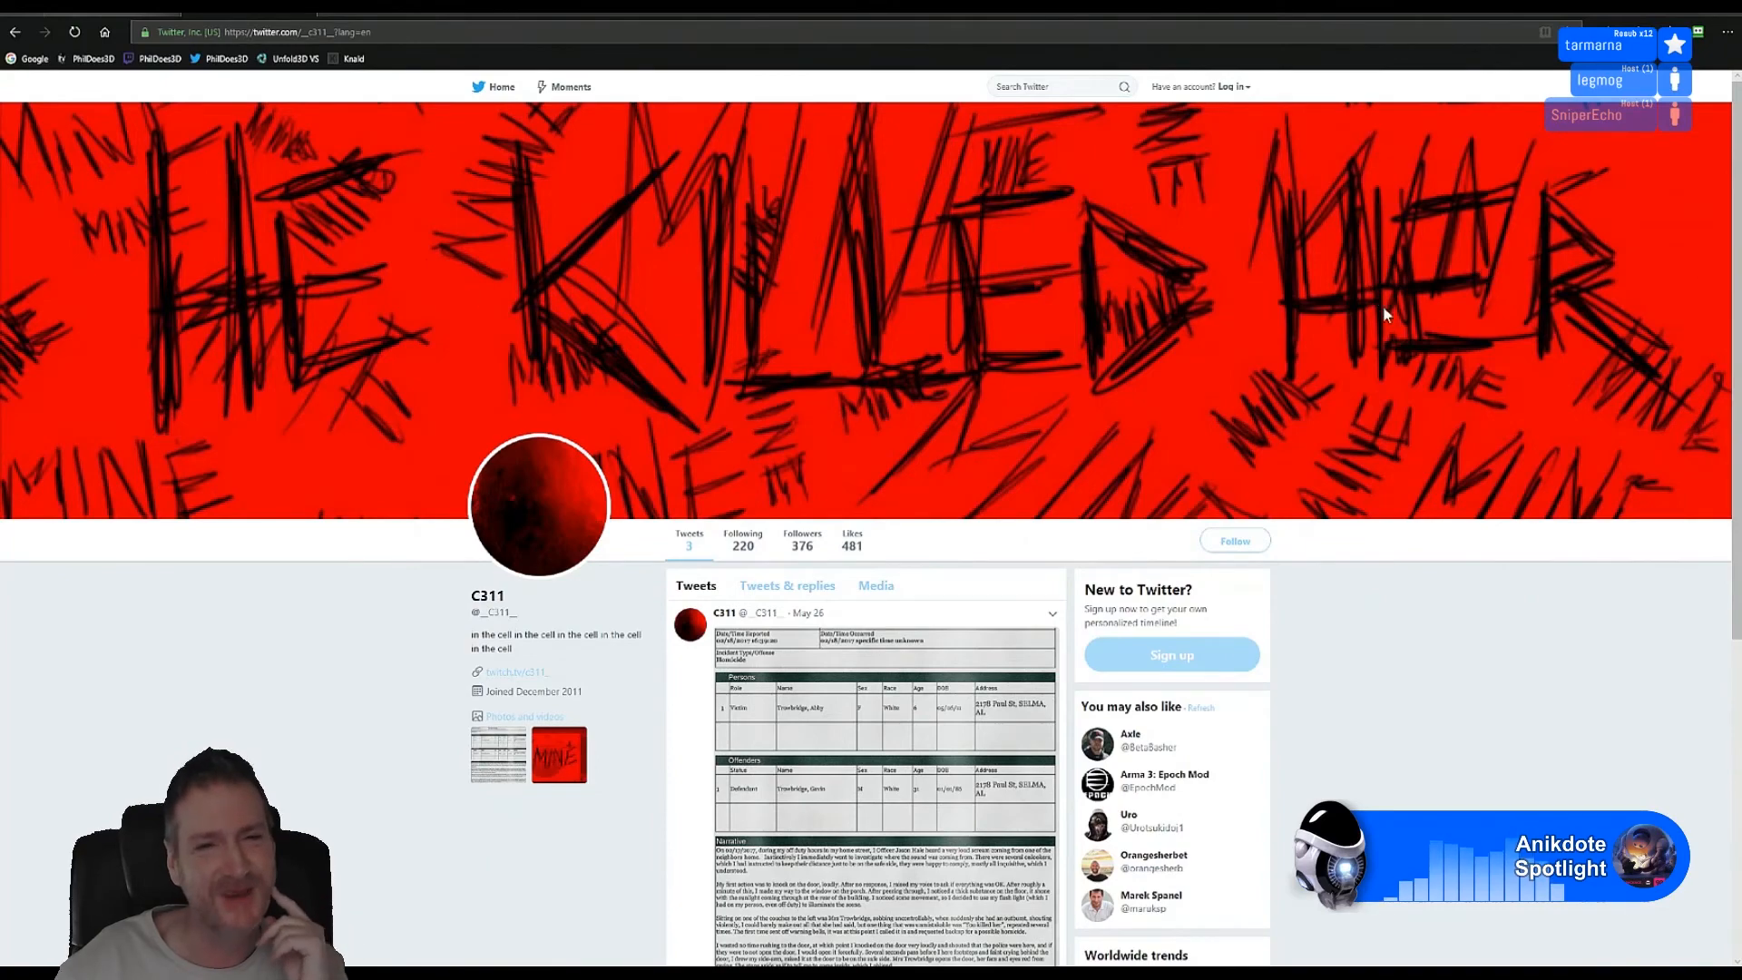
pyautogui.scroll(-5, 1480, 545)
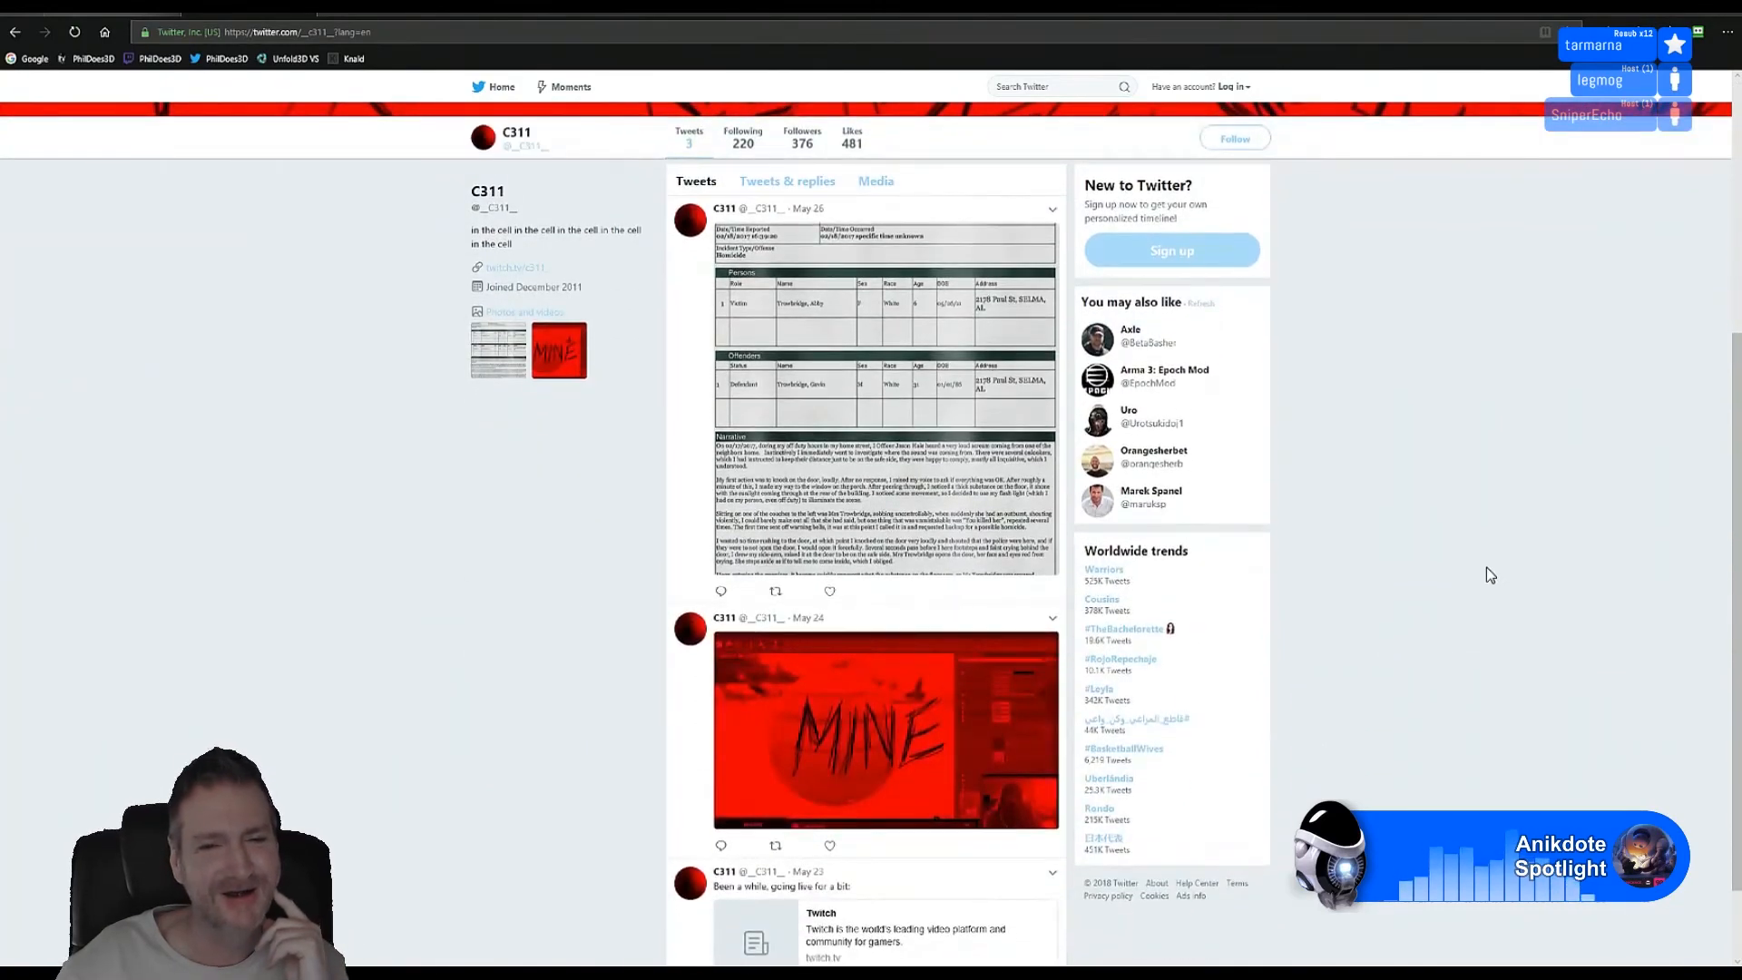
pyautogui.scroll(-1, 1334, 716)
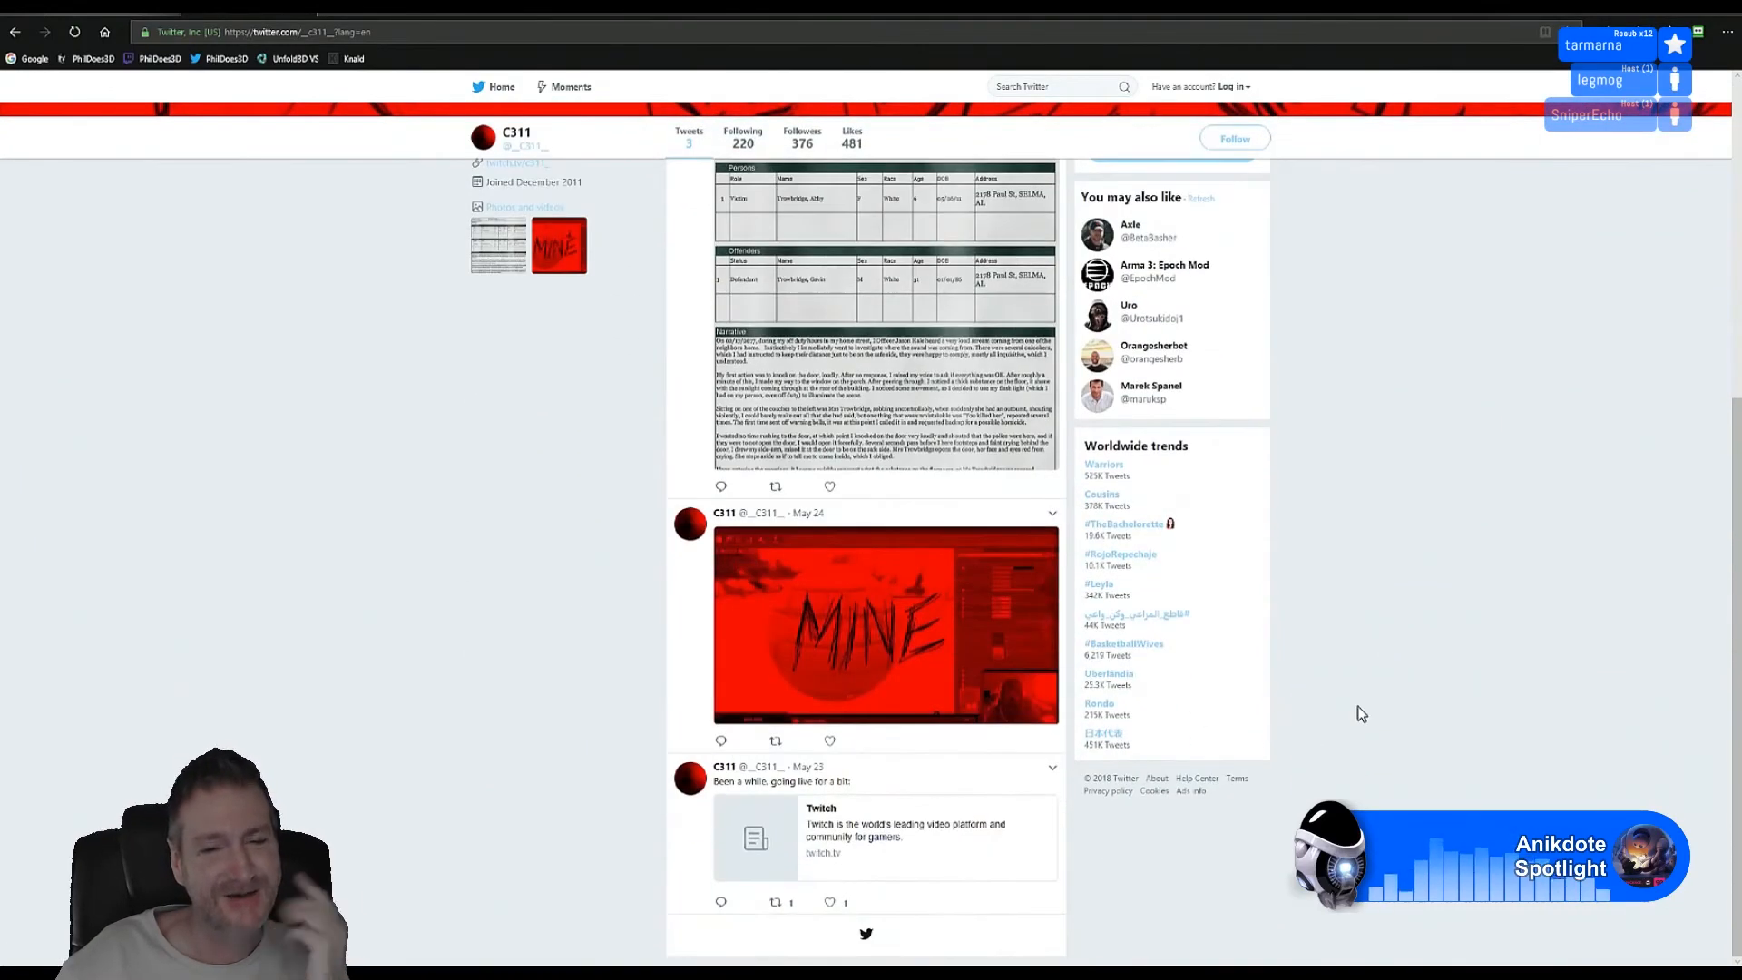
pyautogui.scroll(6, 1370, 726)
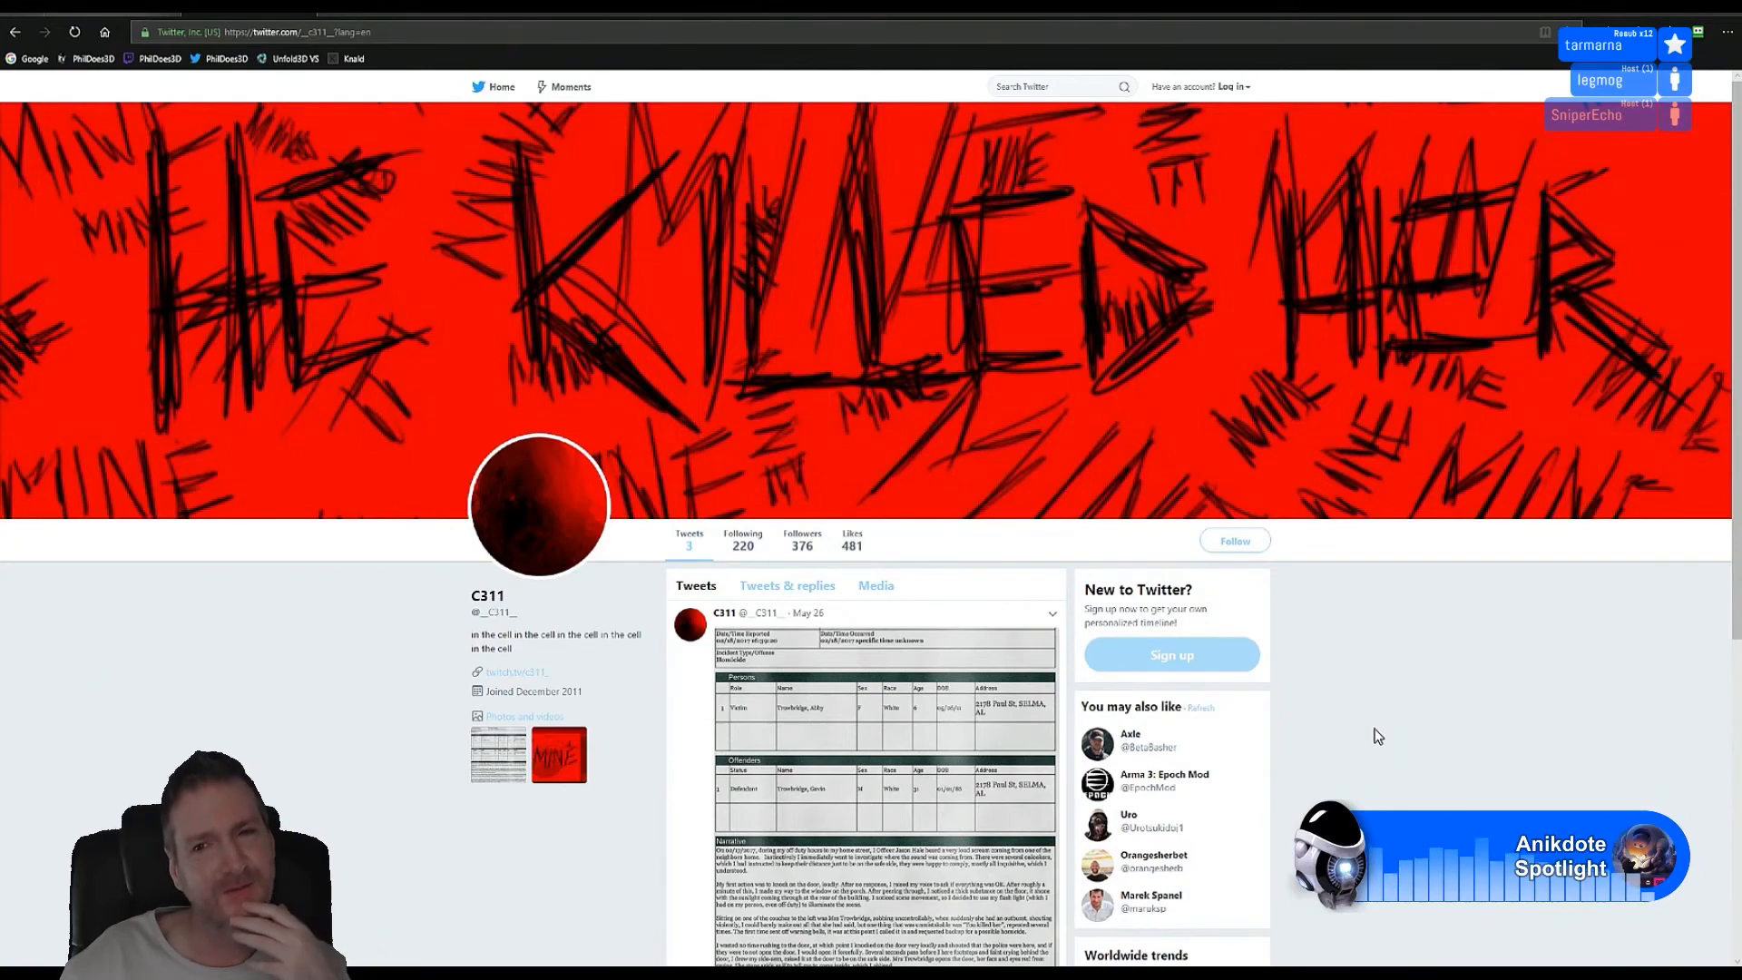
pyautogui.scroll(-6, 1379, 736)
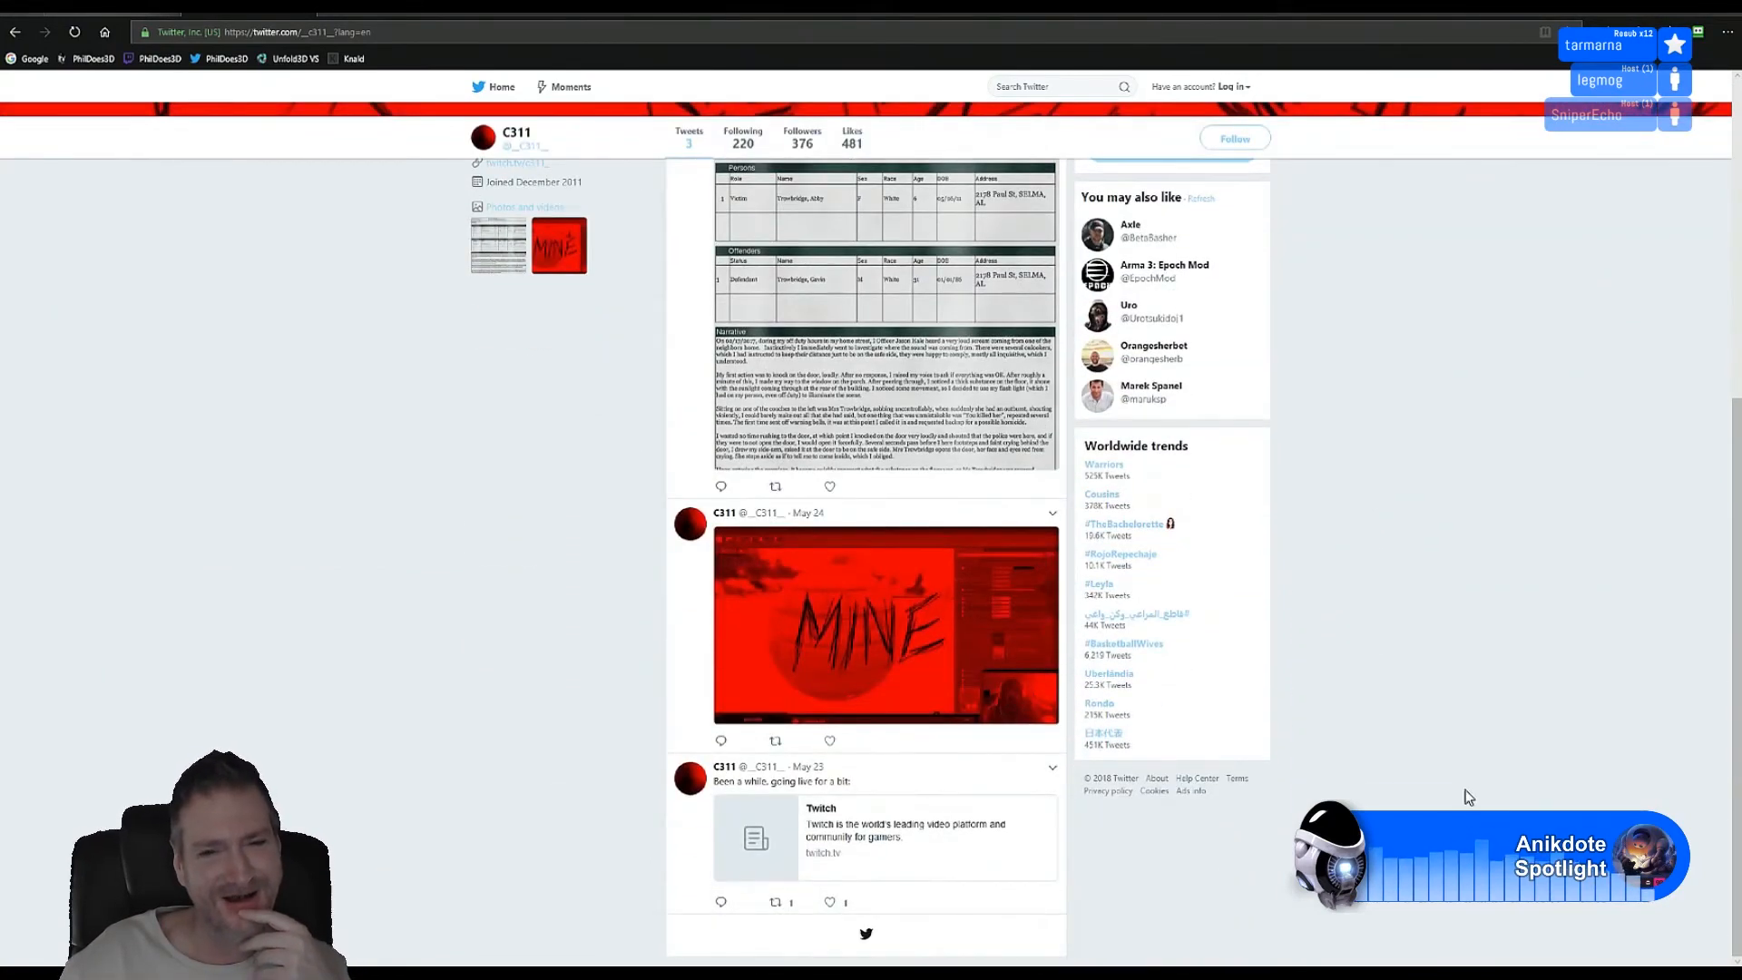
pyautogui.scroll(6, 1469, 797)
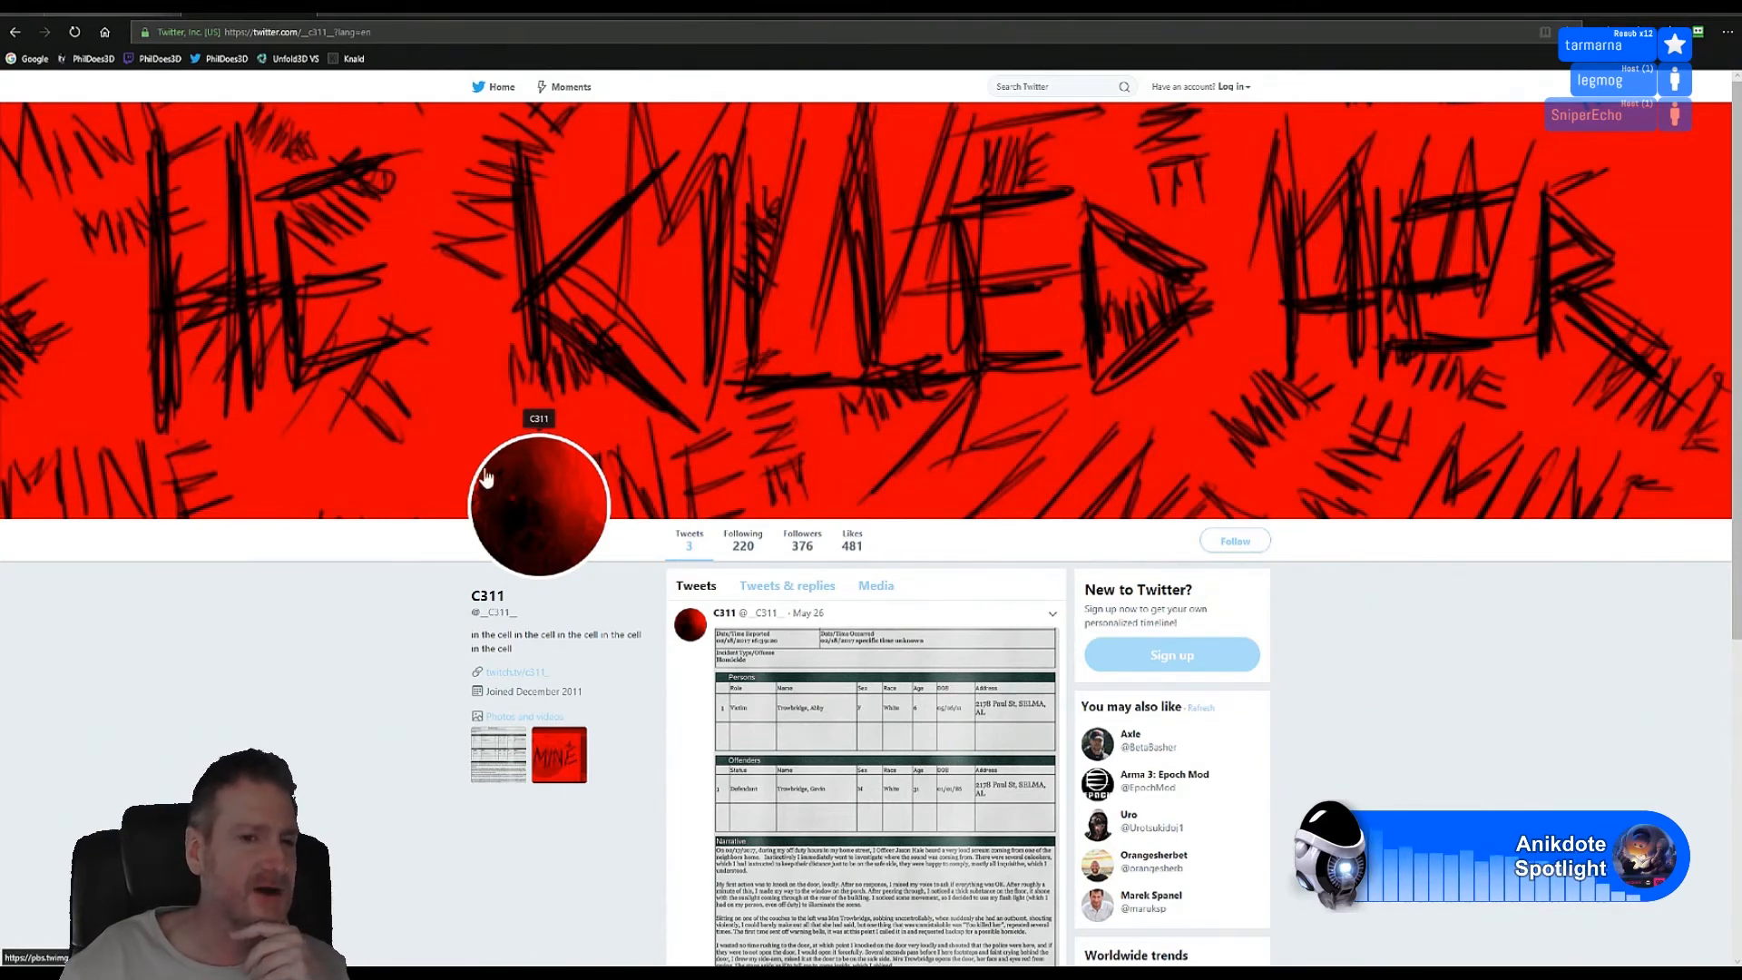
pyautogui.scroll(-2, 1438, 701)
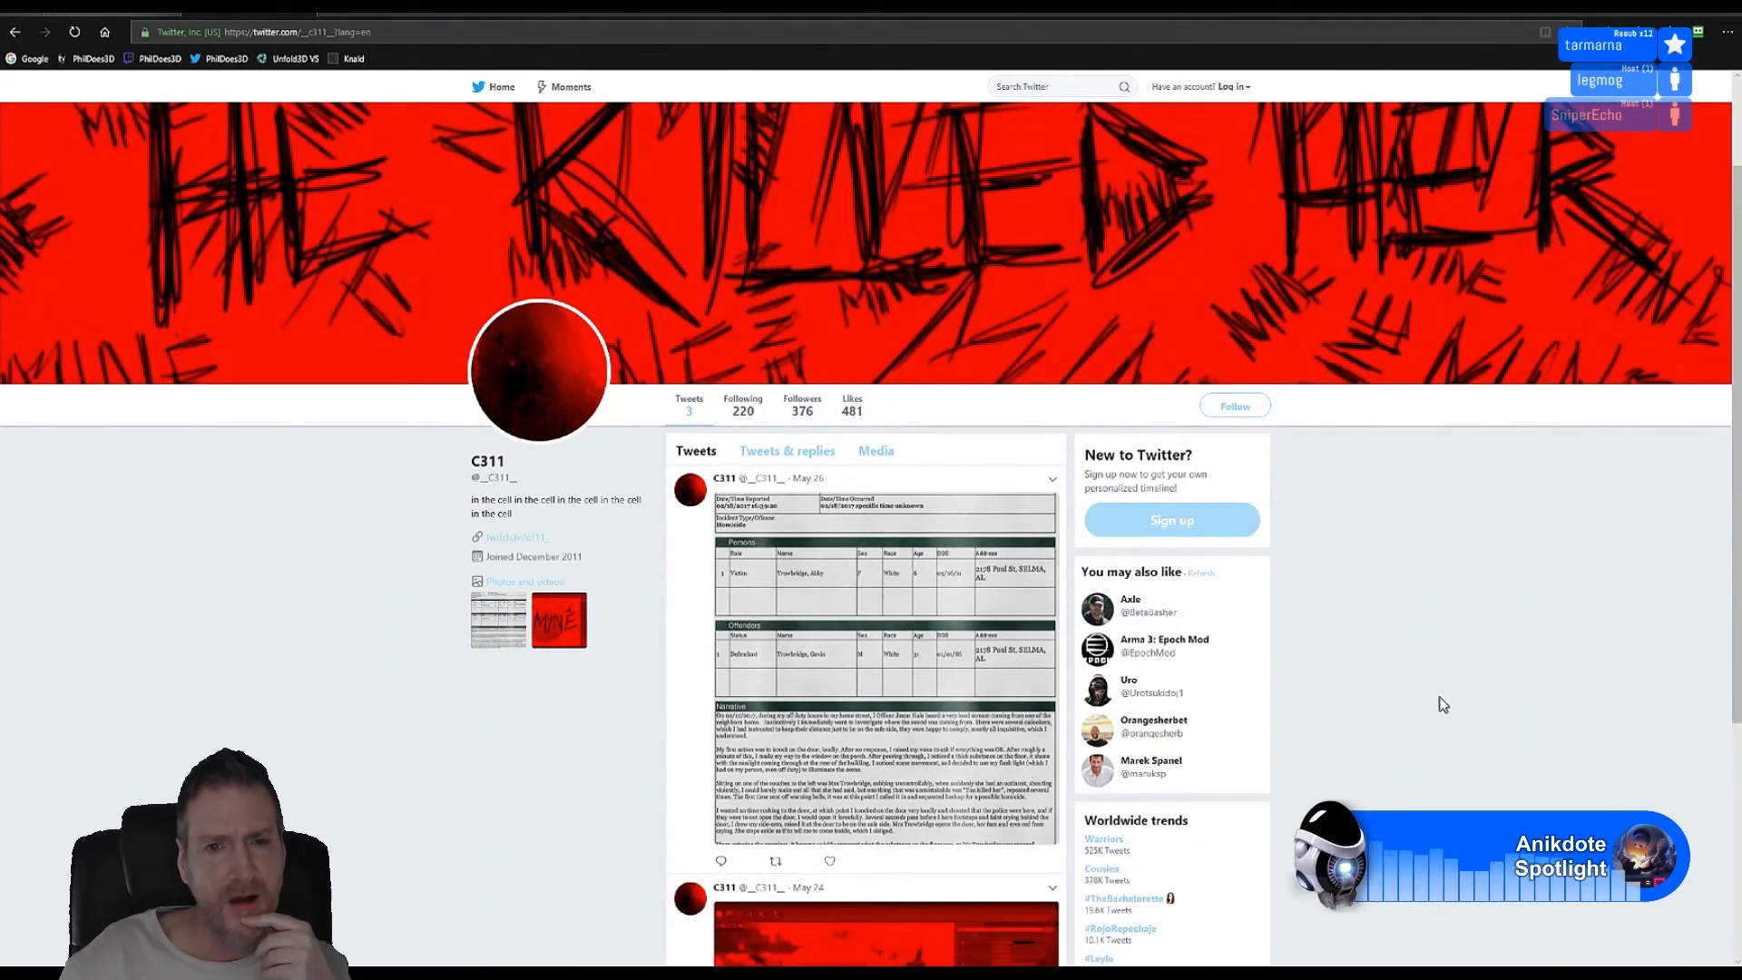
pyautogui.scroll(-5, 1443, 704)
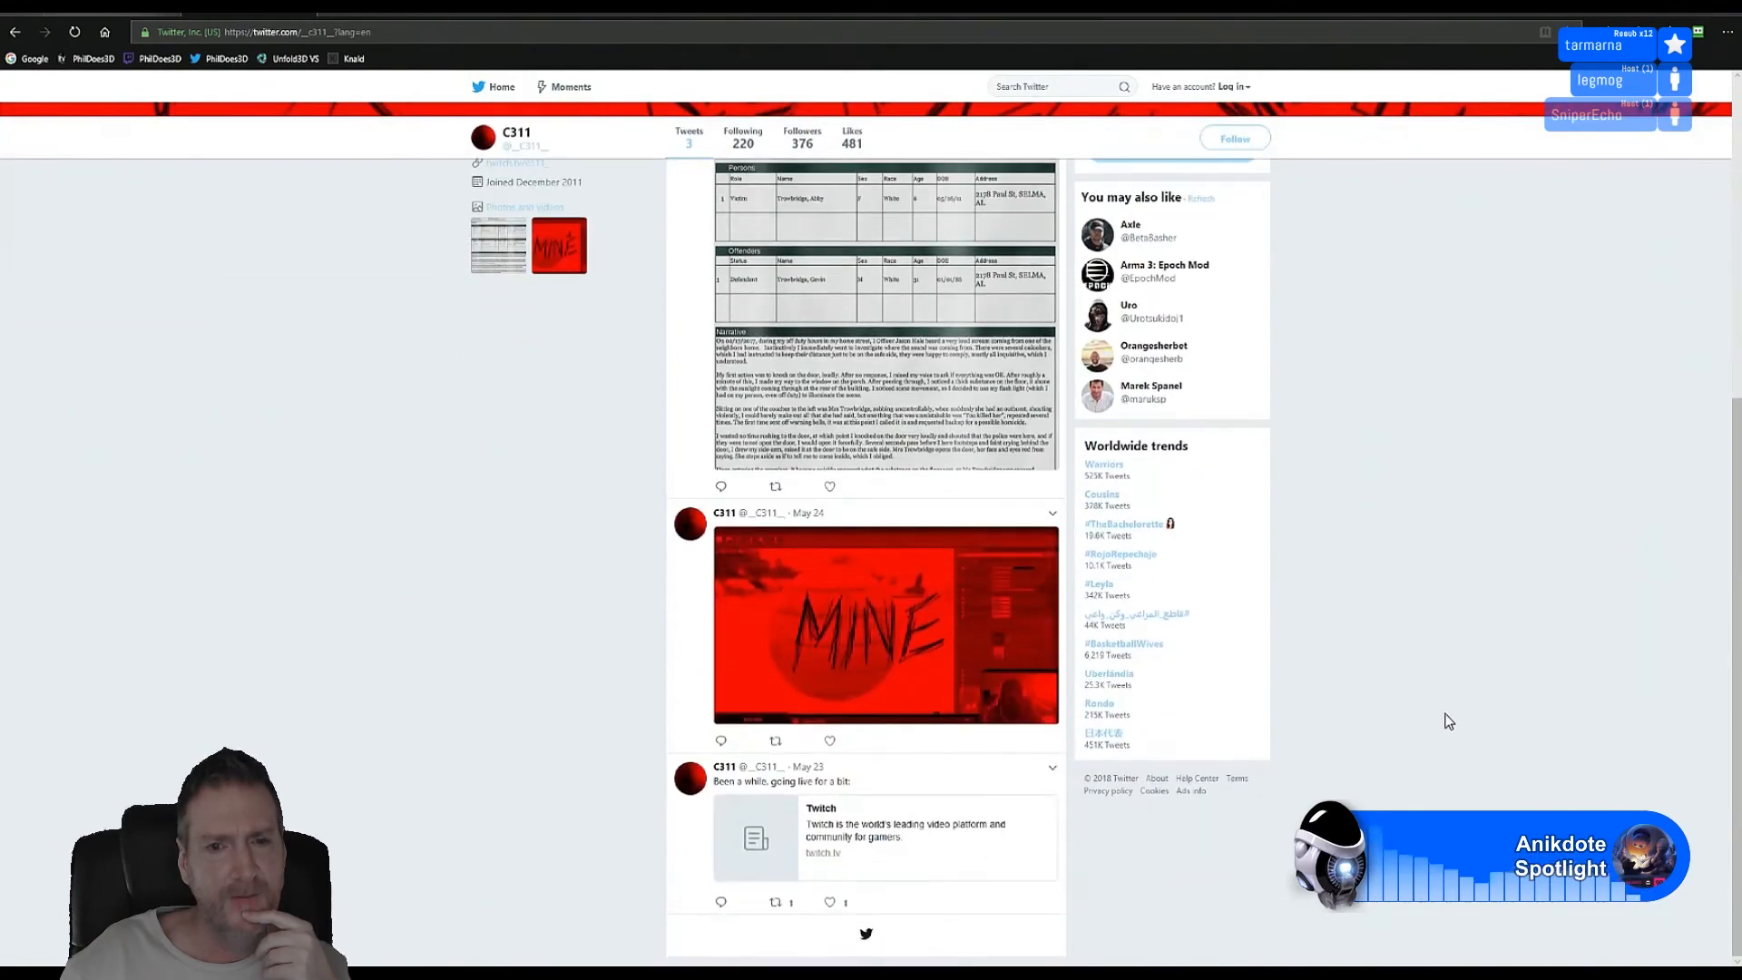
pyautogui.scroll(7, 1468, 724)
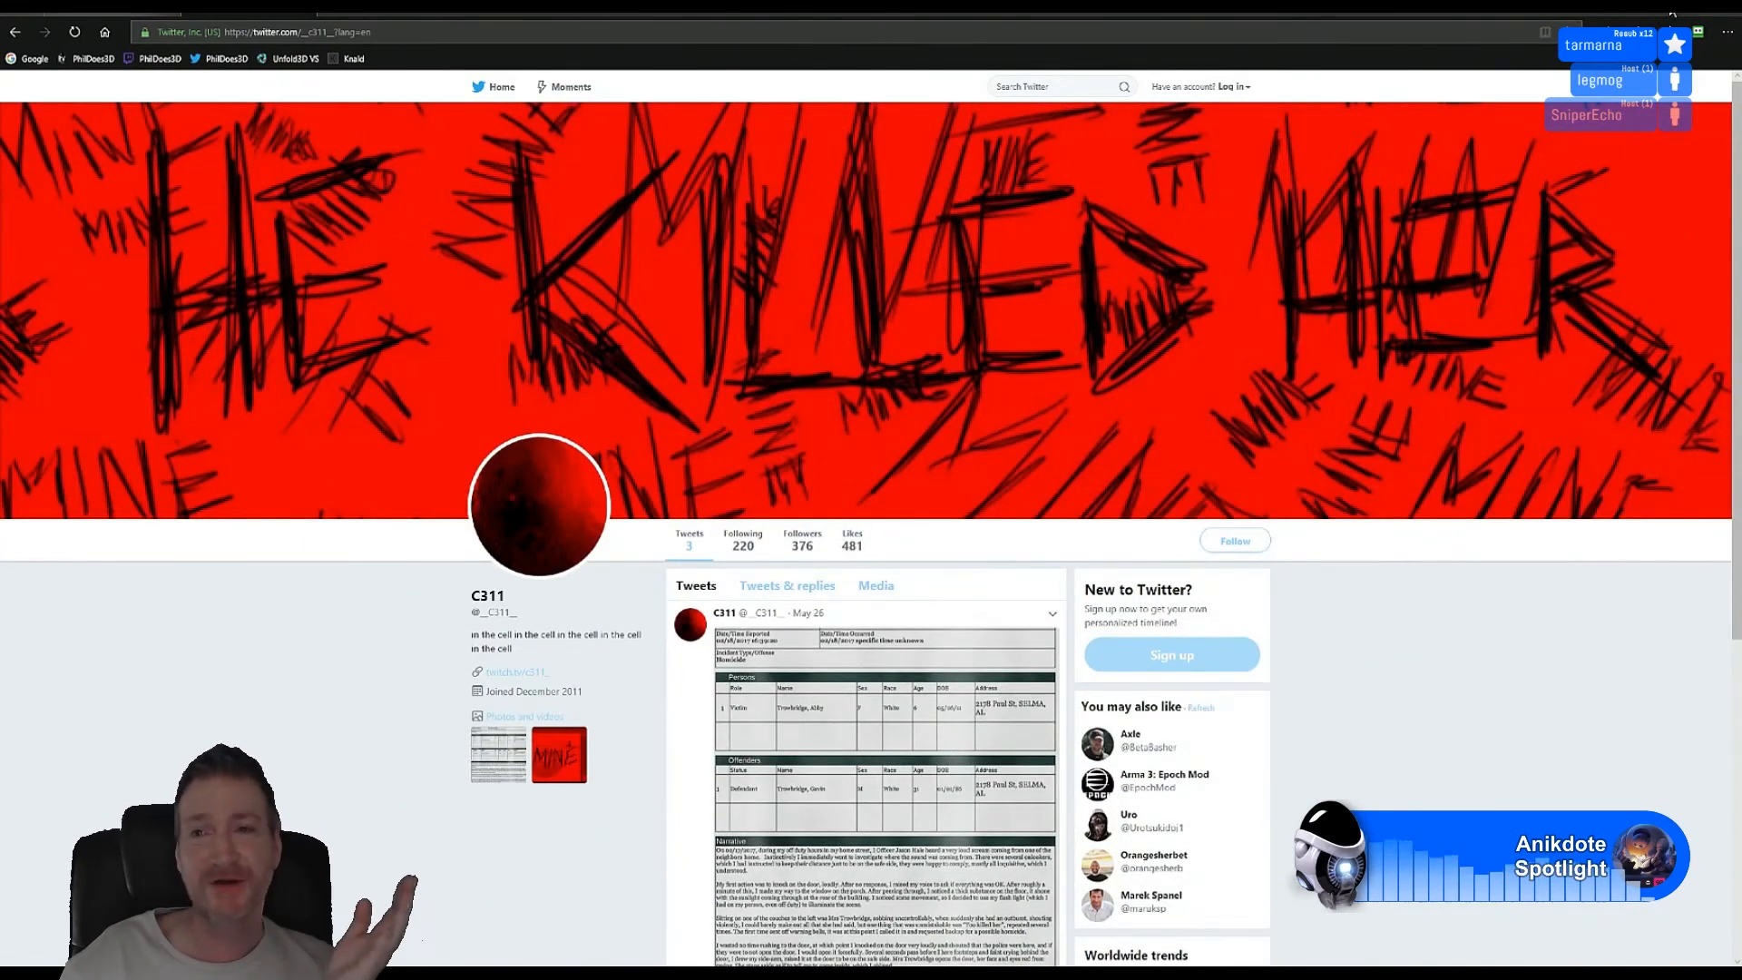
pyautogui.click(1672, 11)
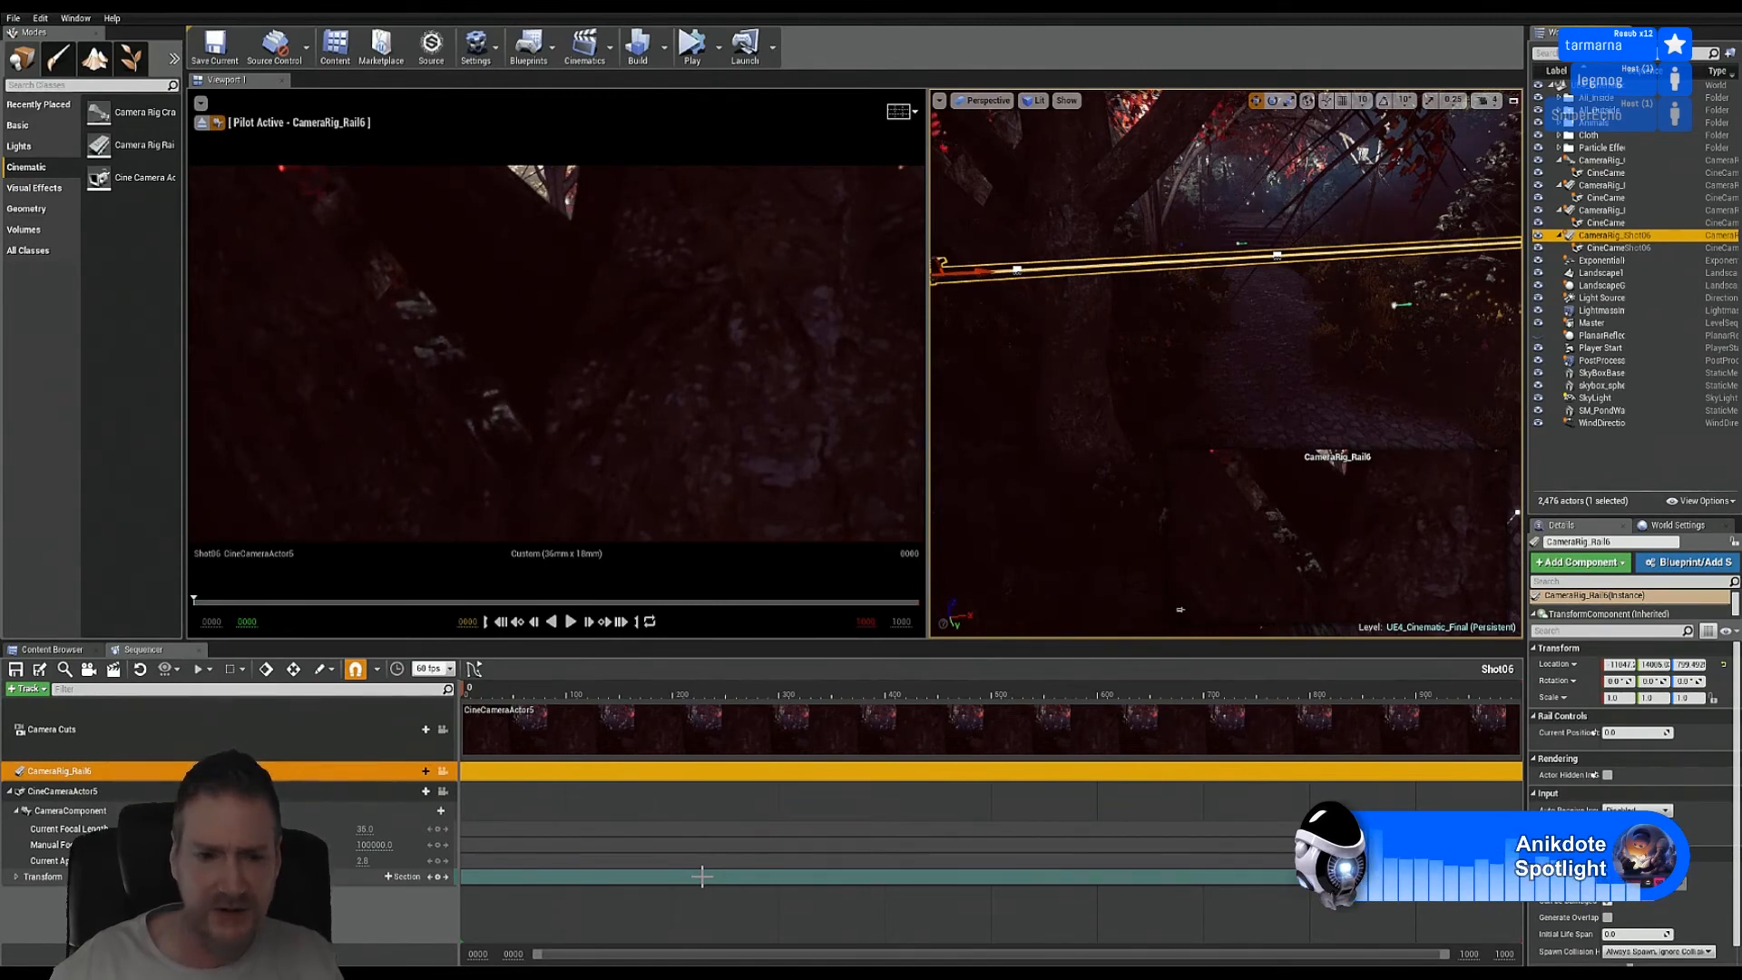
# Step: Switch back to the browser, view the profile's Twitch link in a new tab, close that tab and return to Unreal Editor
pyautogui.click(319, 971)
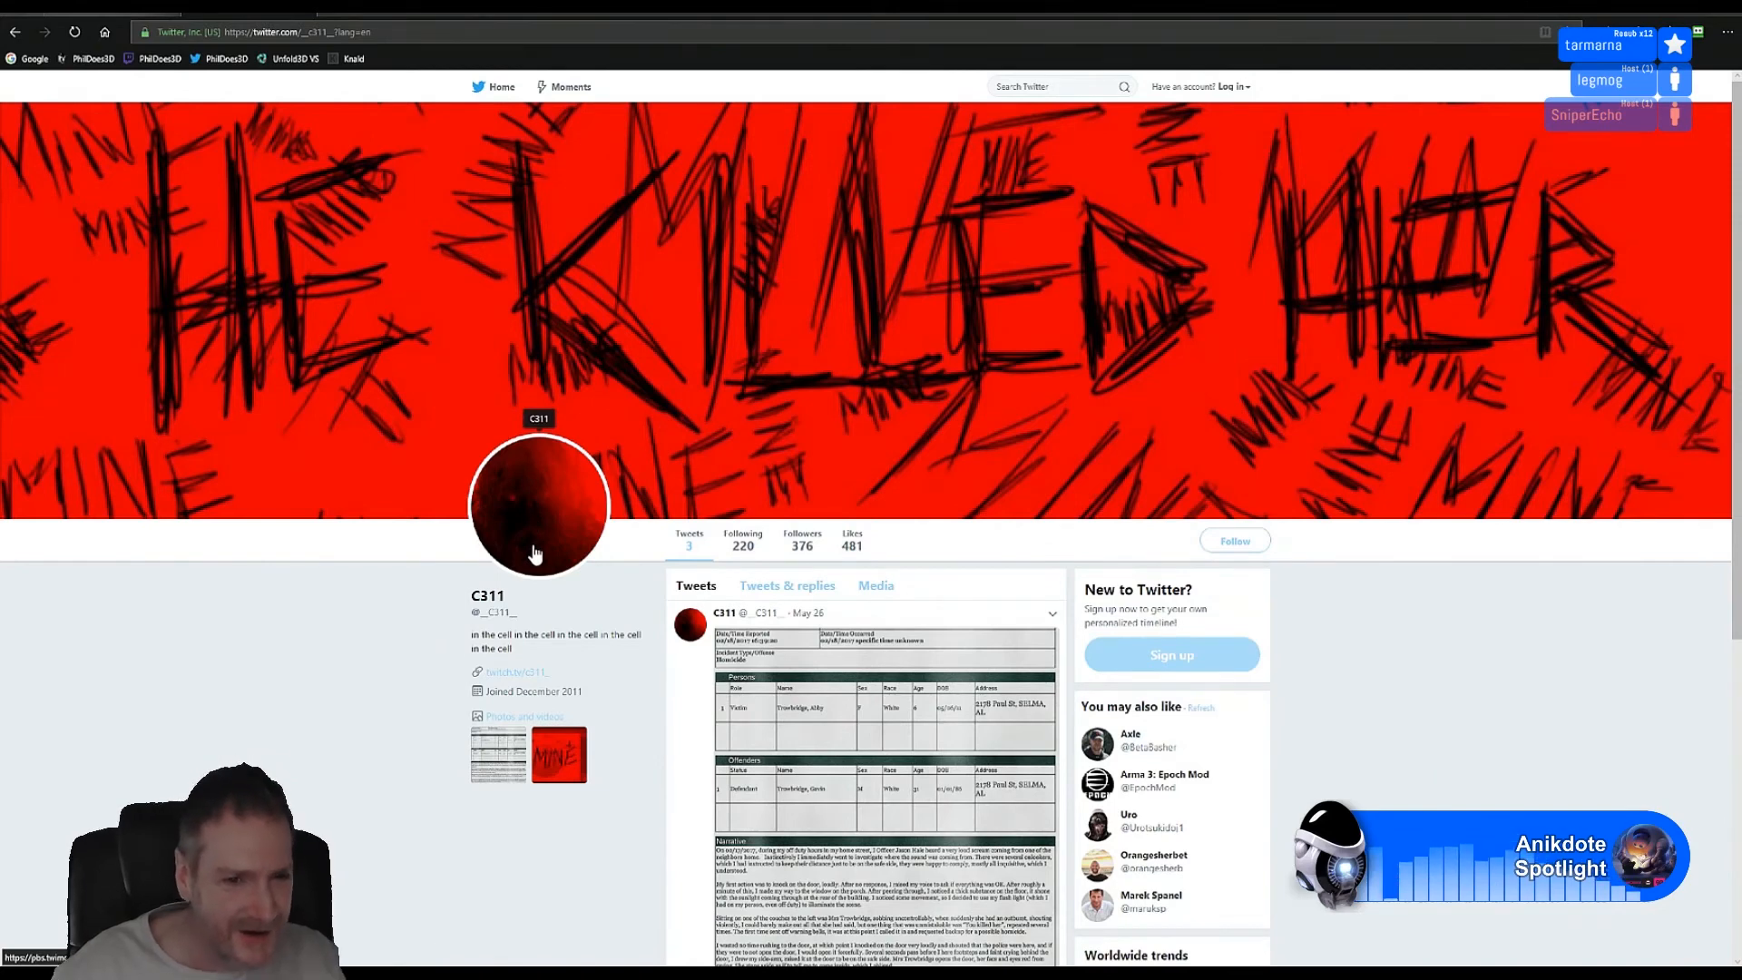
pyautogui.rightClick(532, 679)
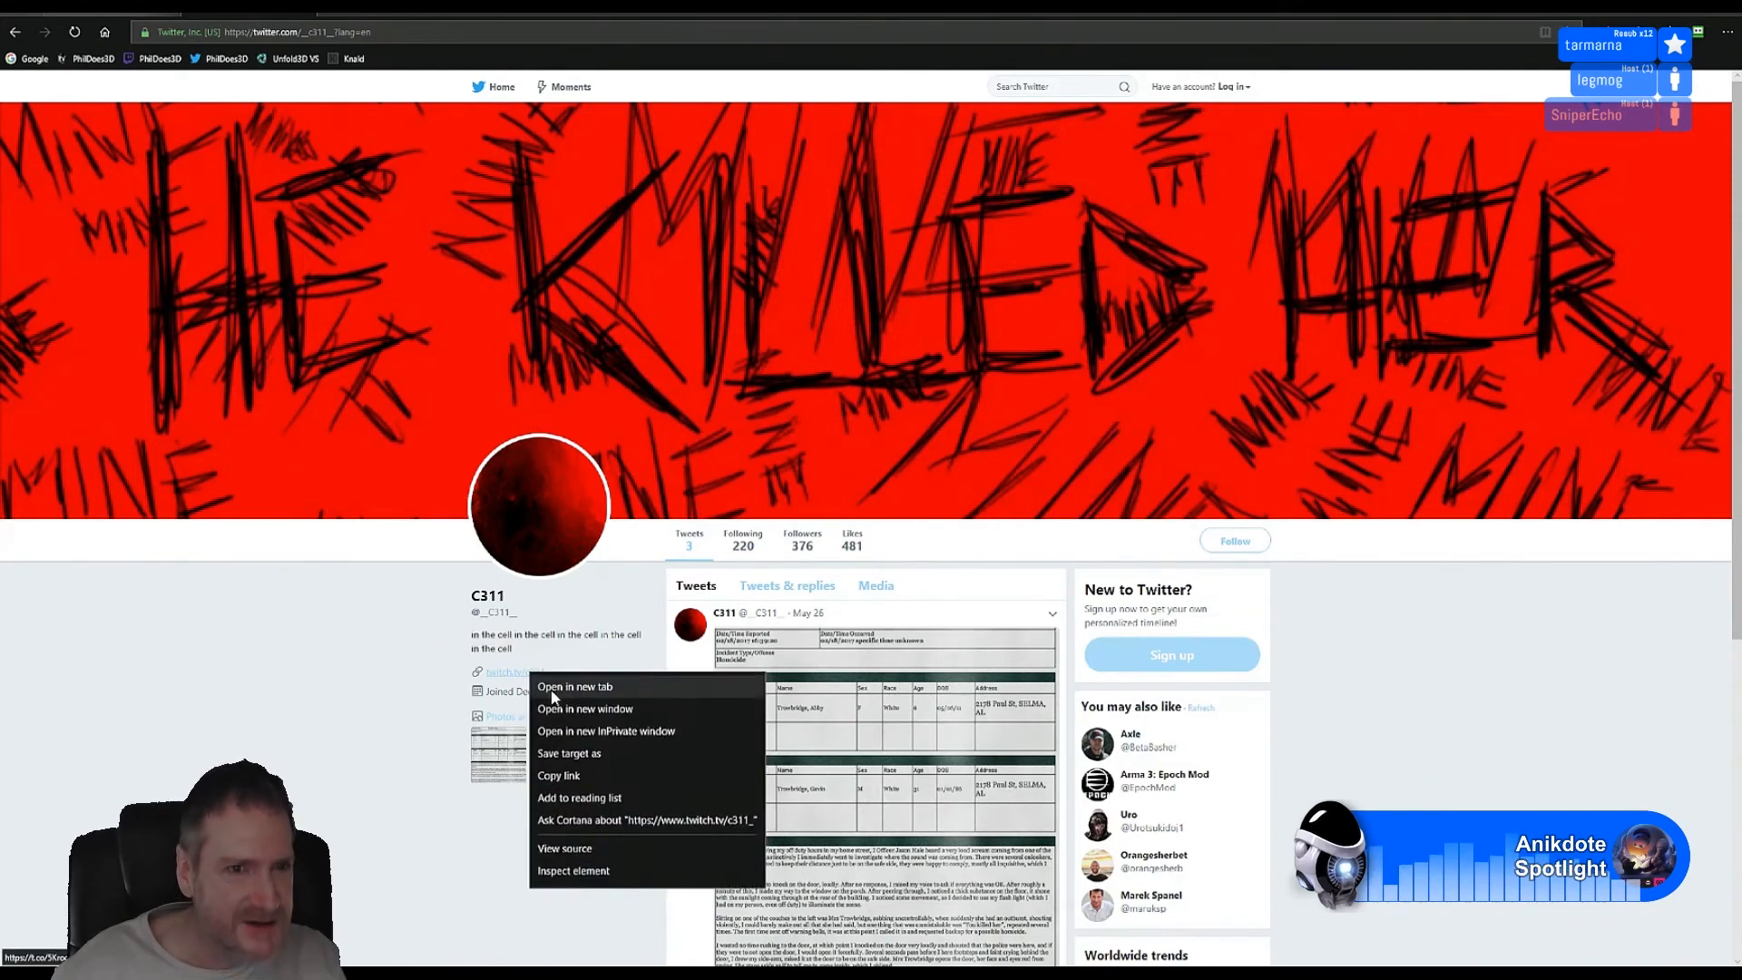
pyautogui.click(562, 689)
pyautogui.click(386, 16)
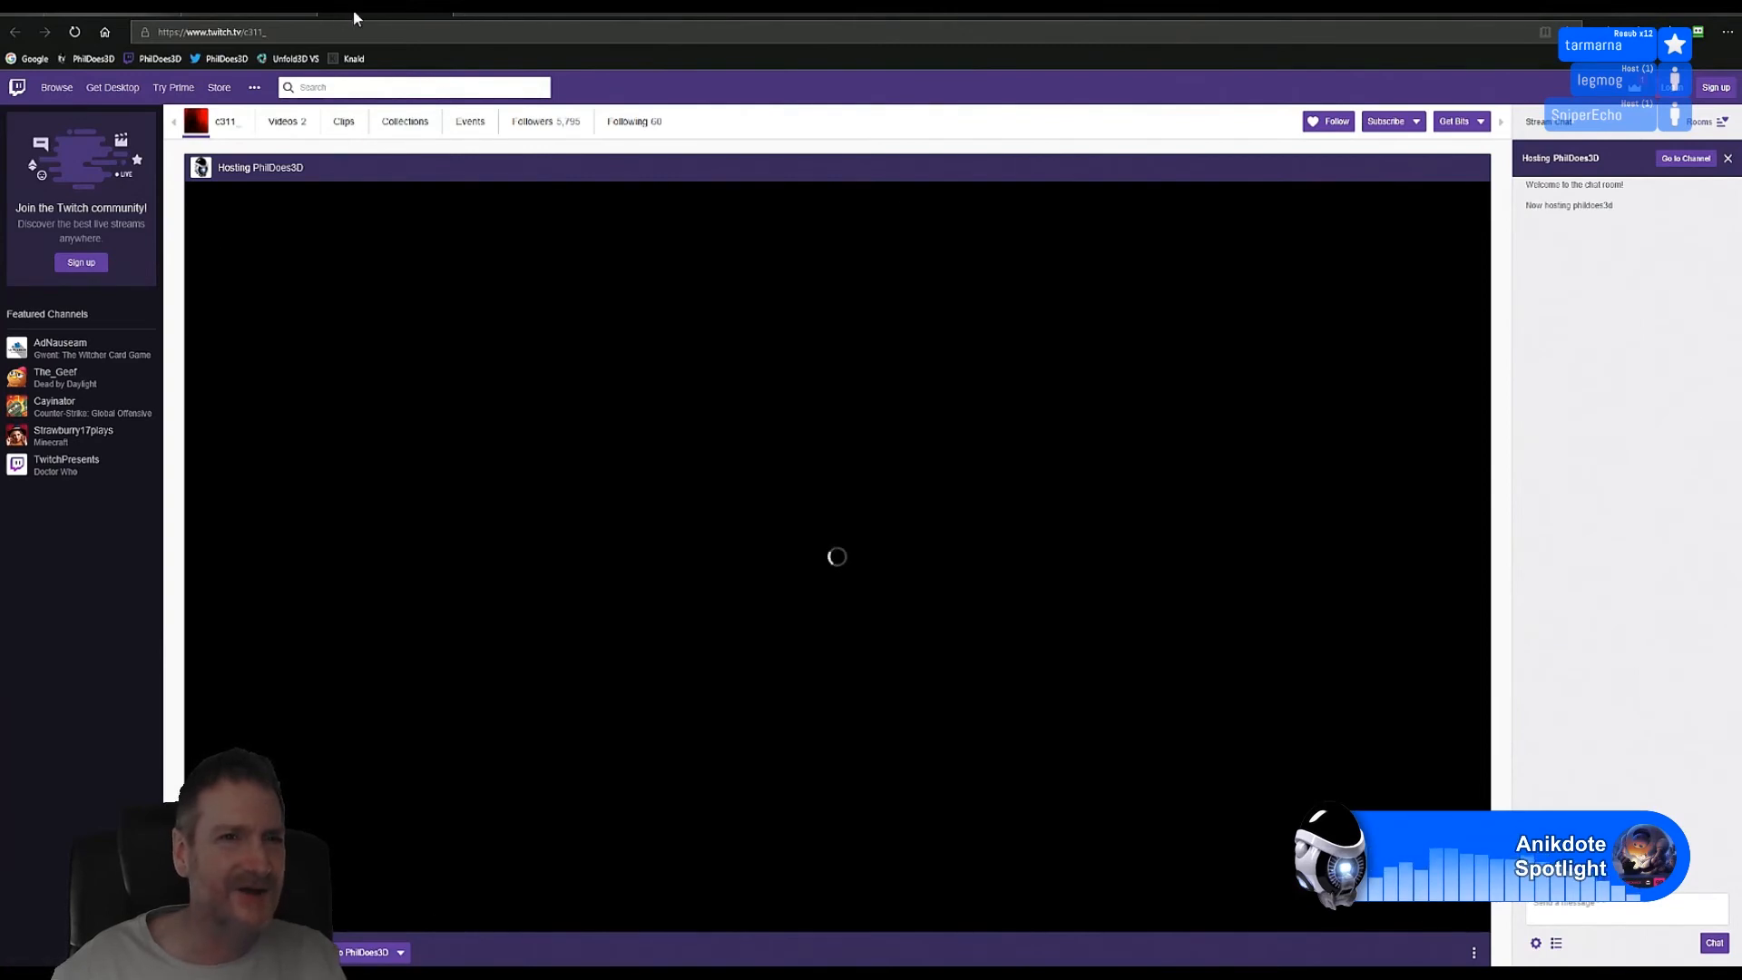
pyautogui.click(447, 16)
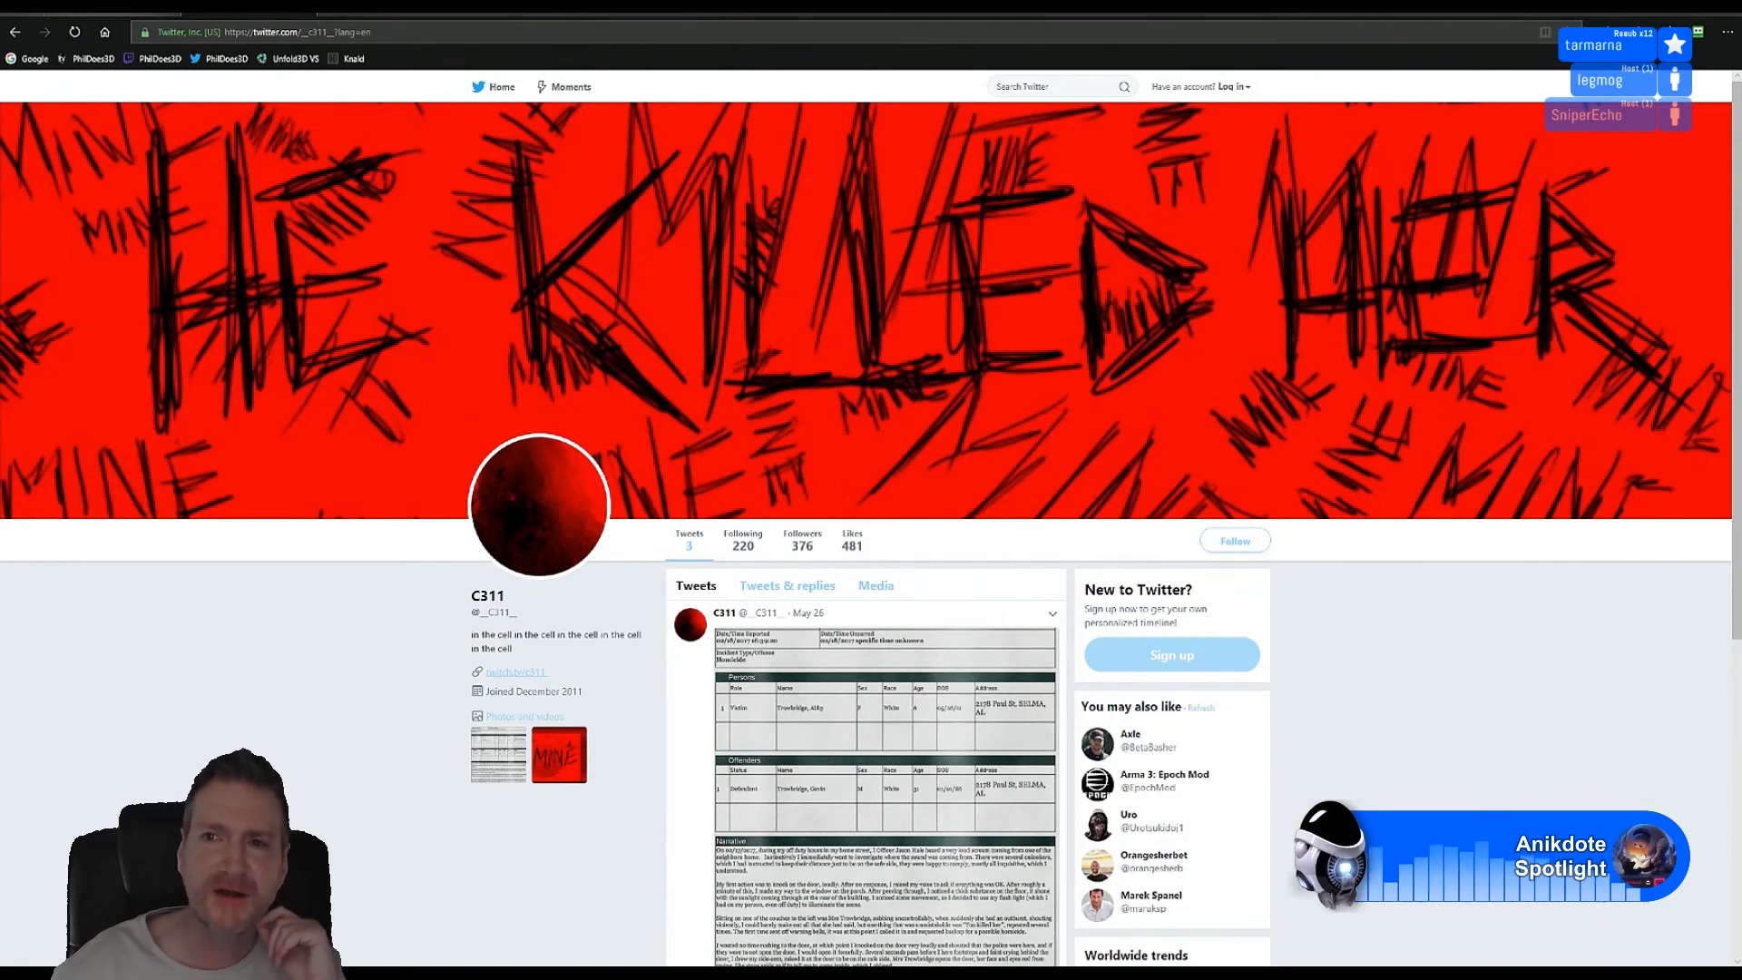
pyautogui.click(1666, 12)
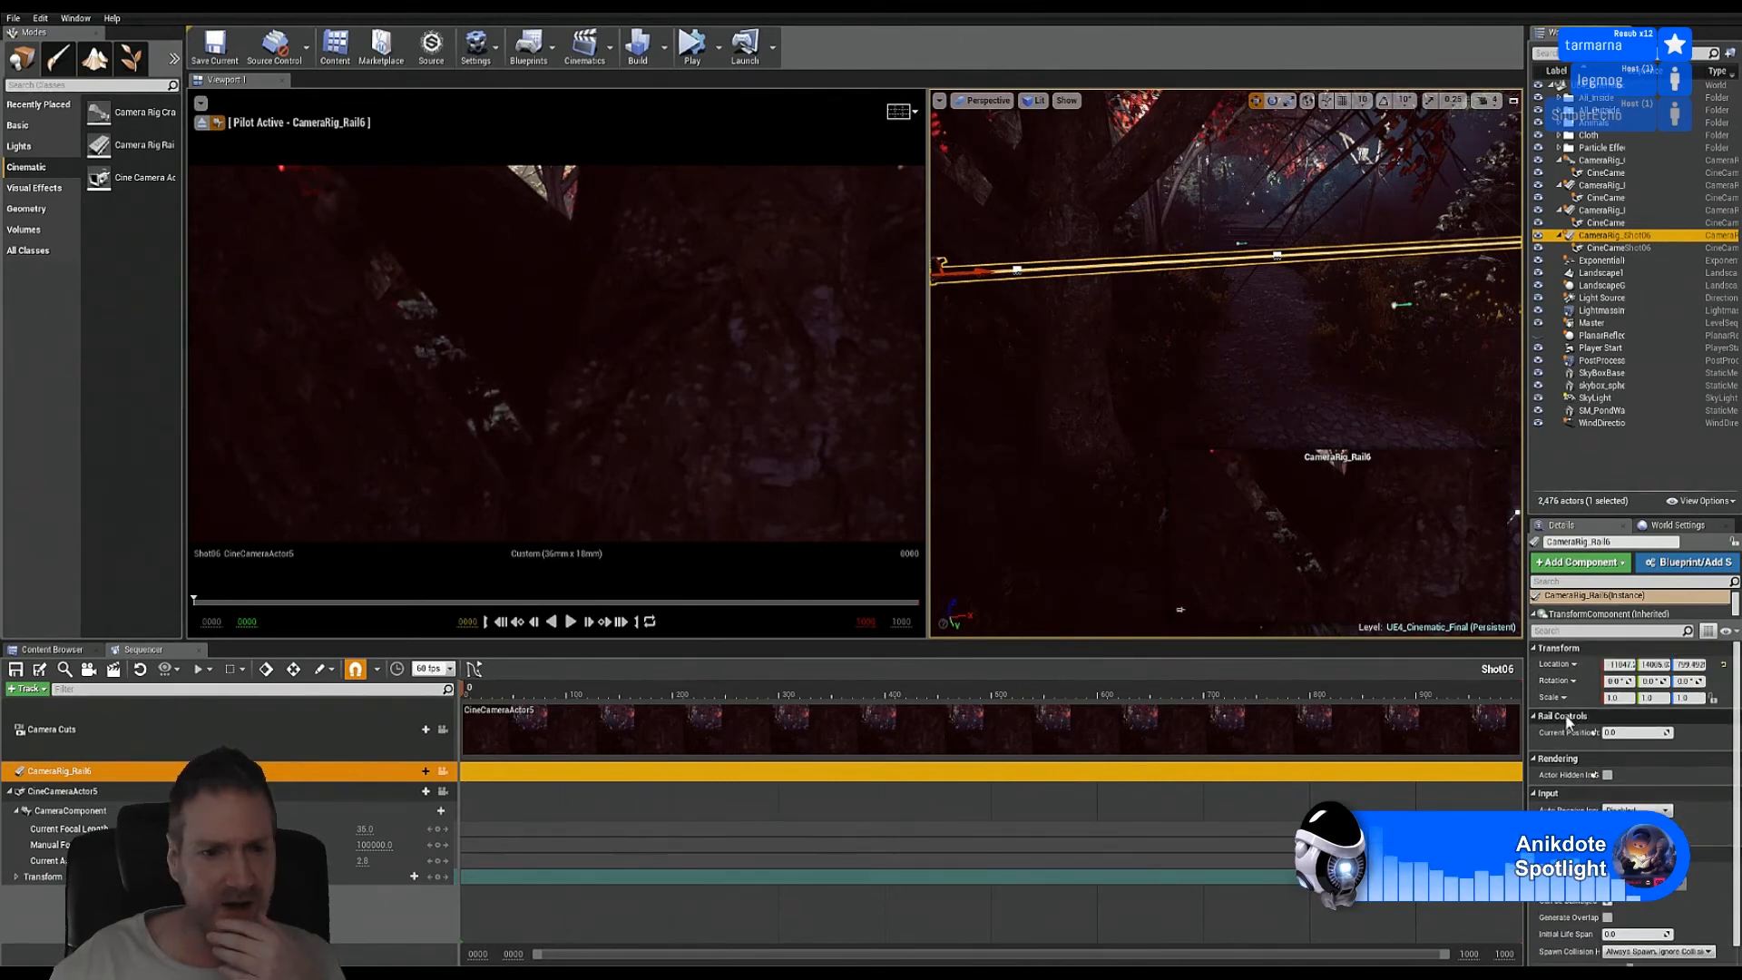
# Step: Add a Transform track to CameraRig_Rail6 in the Shot06 sequence, expand it and key the transform at frame 0
pyautogui.click(88, 774)
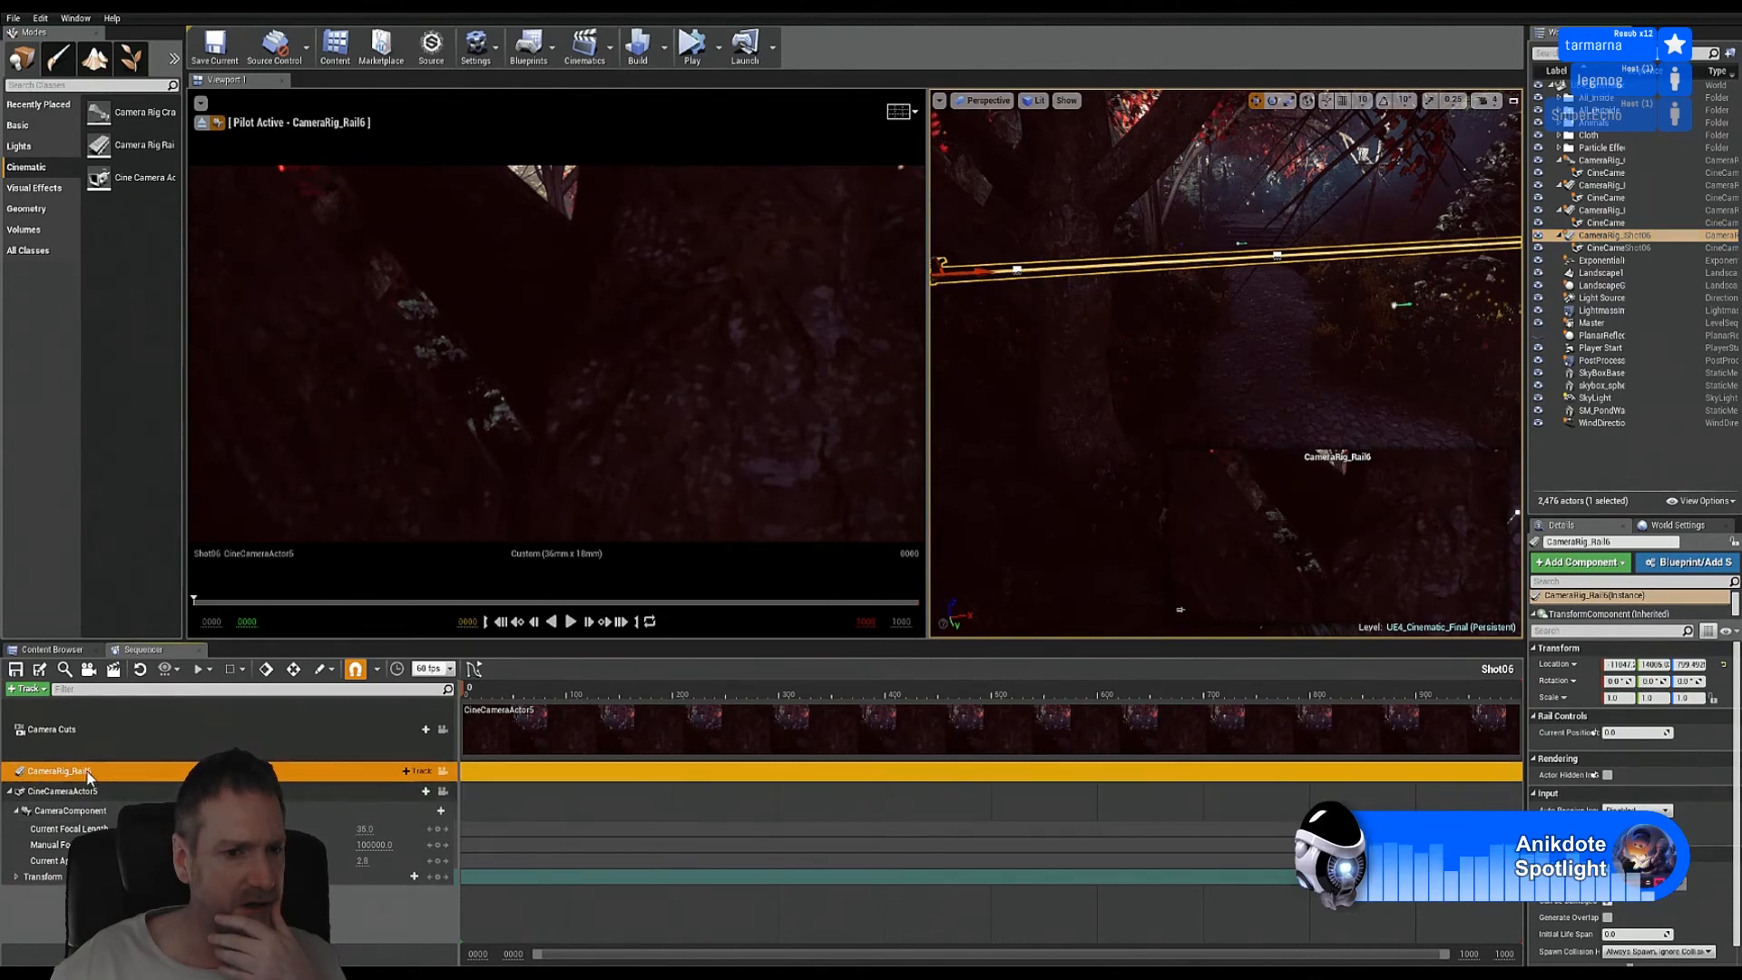
pyautogui.click(407, 772)
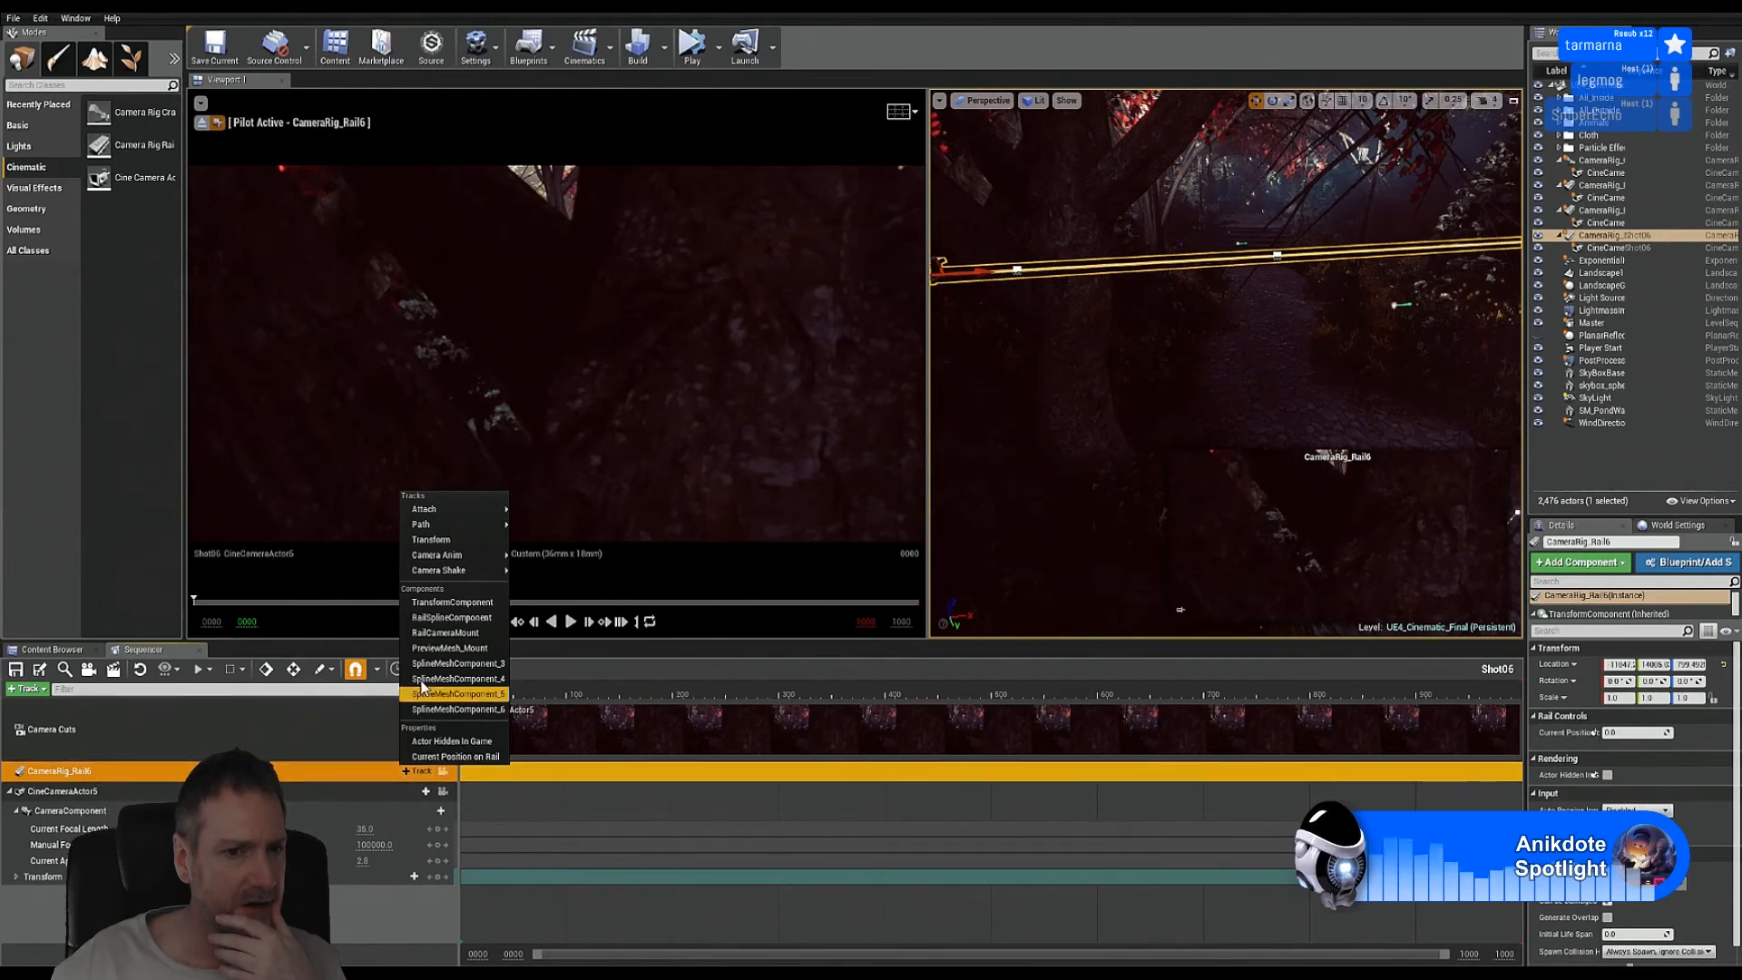
pyautogui.click(458, 541)
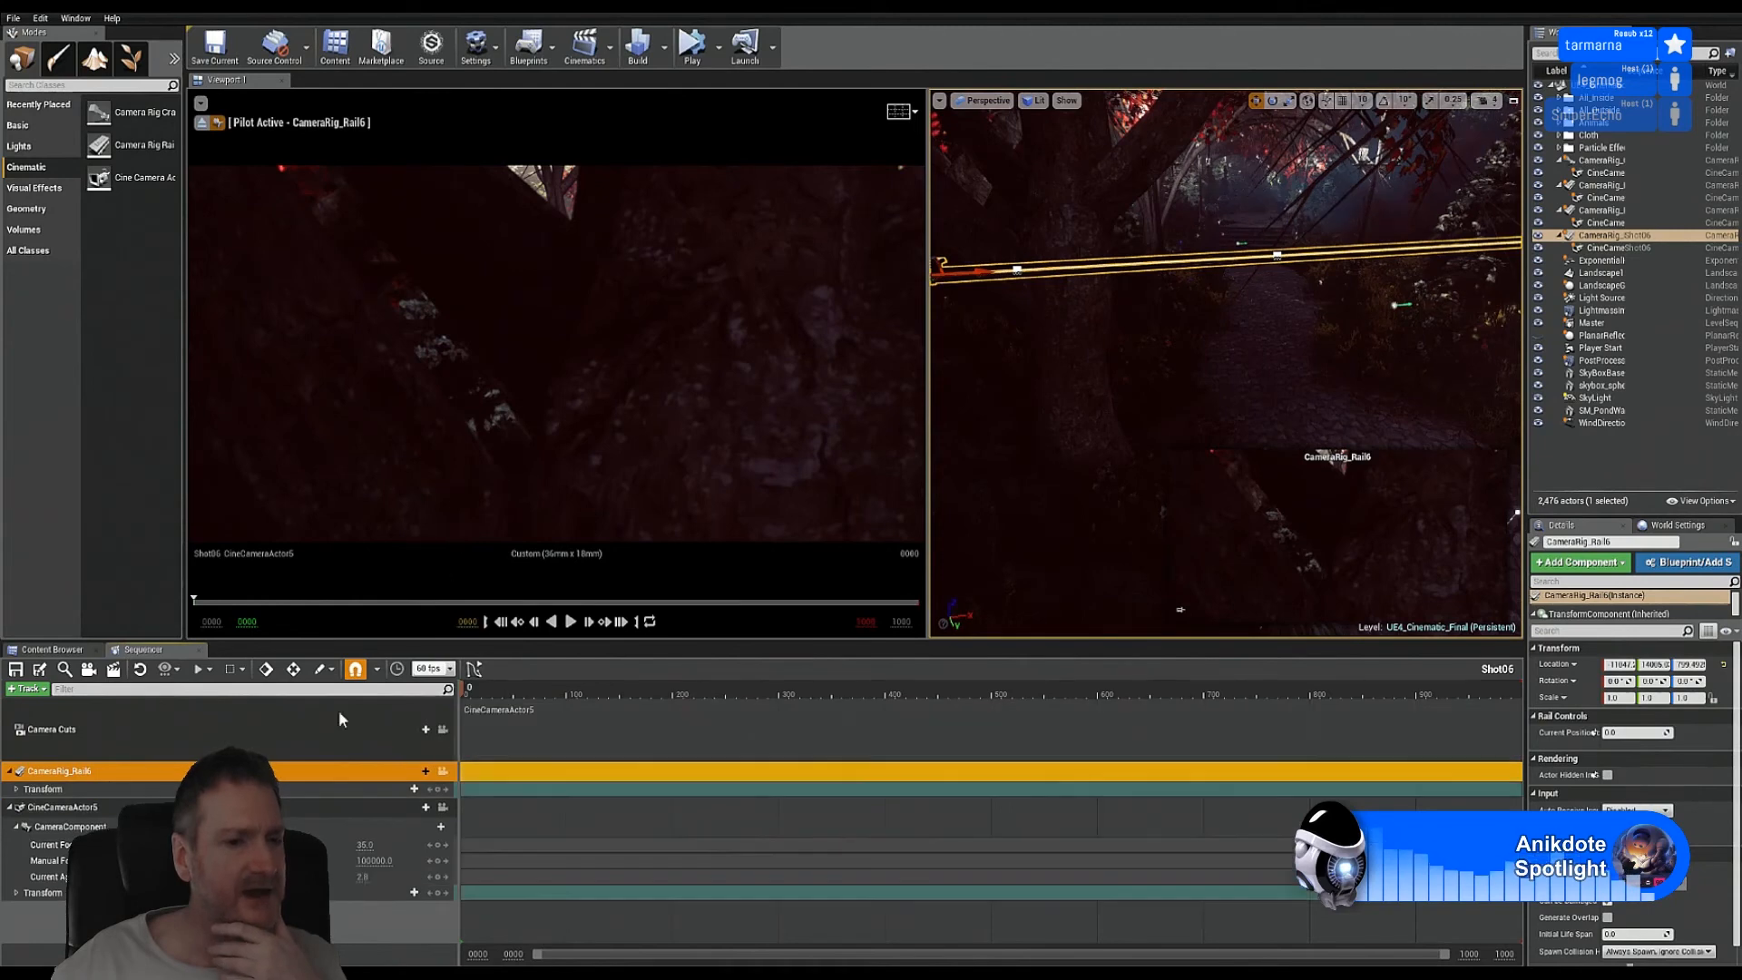
pyautogui.click(23, 792)
pyautogui.click(16, 790)
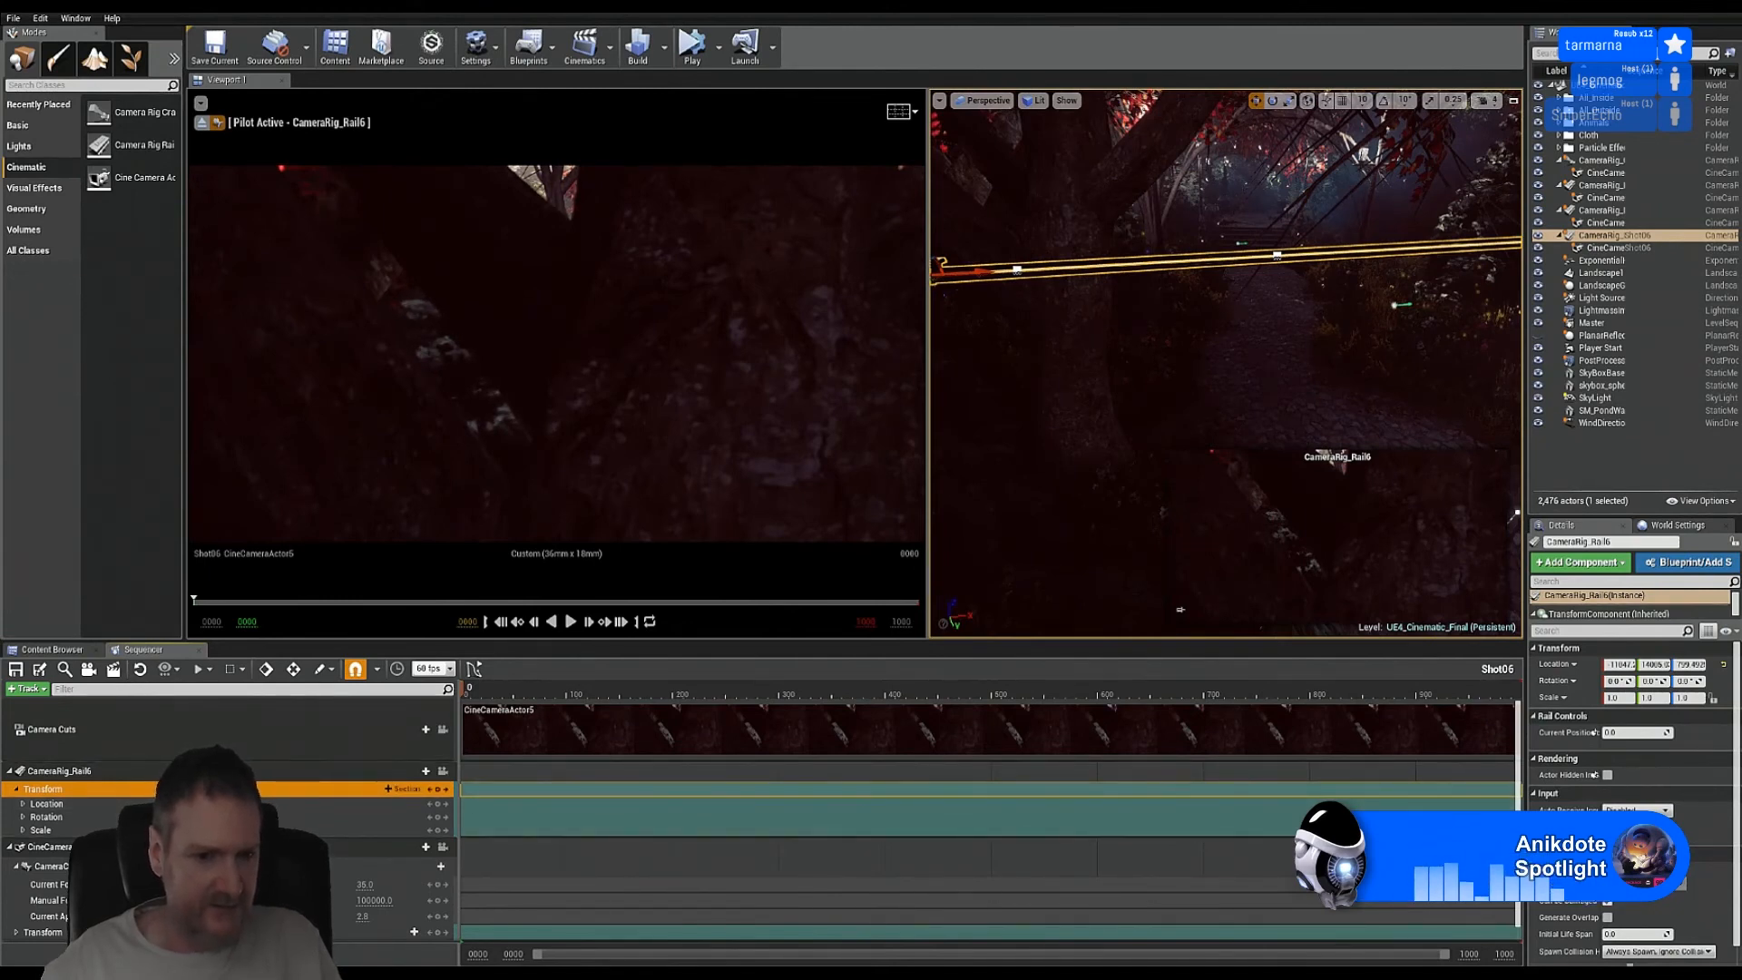
pyautogui.click(437, 789)
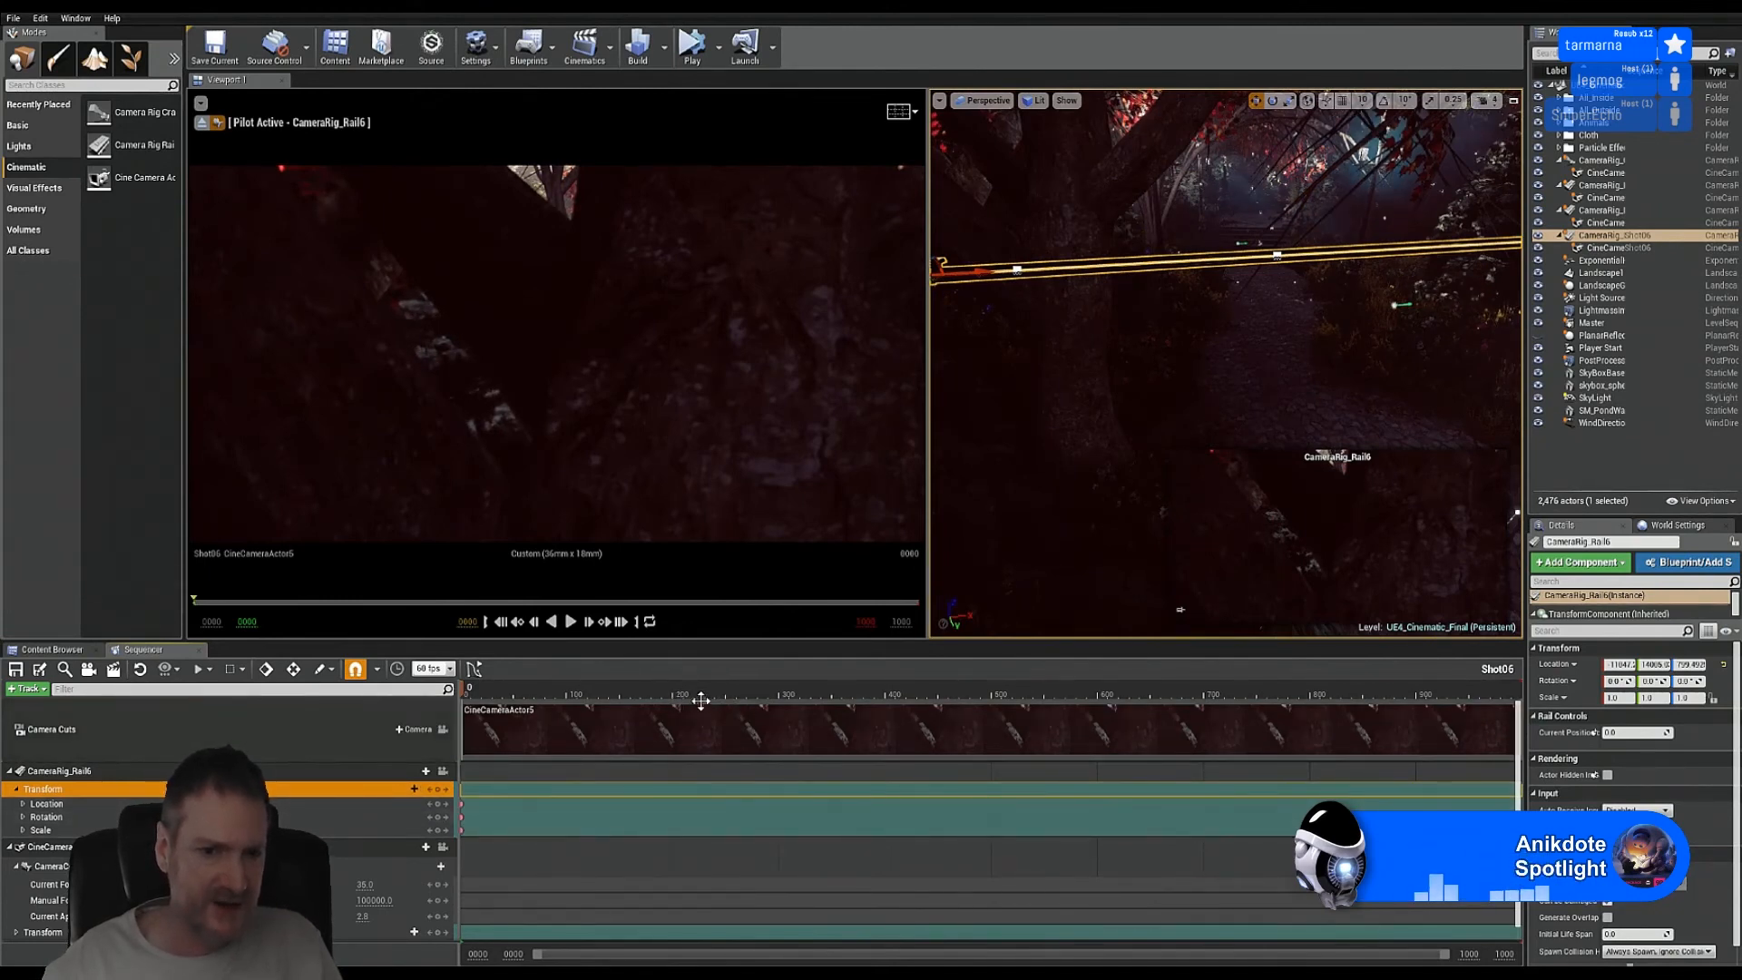
# Step: Lower CameraRig_Rail6 close to the ground beside the tree trunk at frame 303 and key its transform there
pyautogui.click(781, 696)
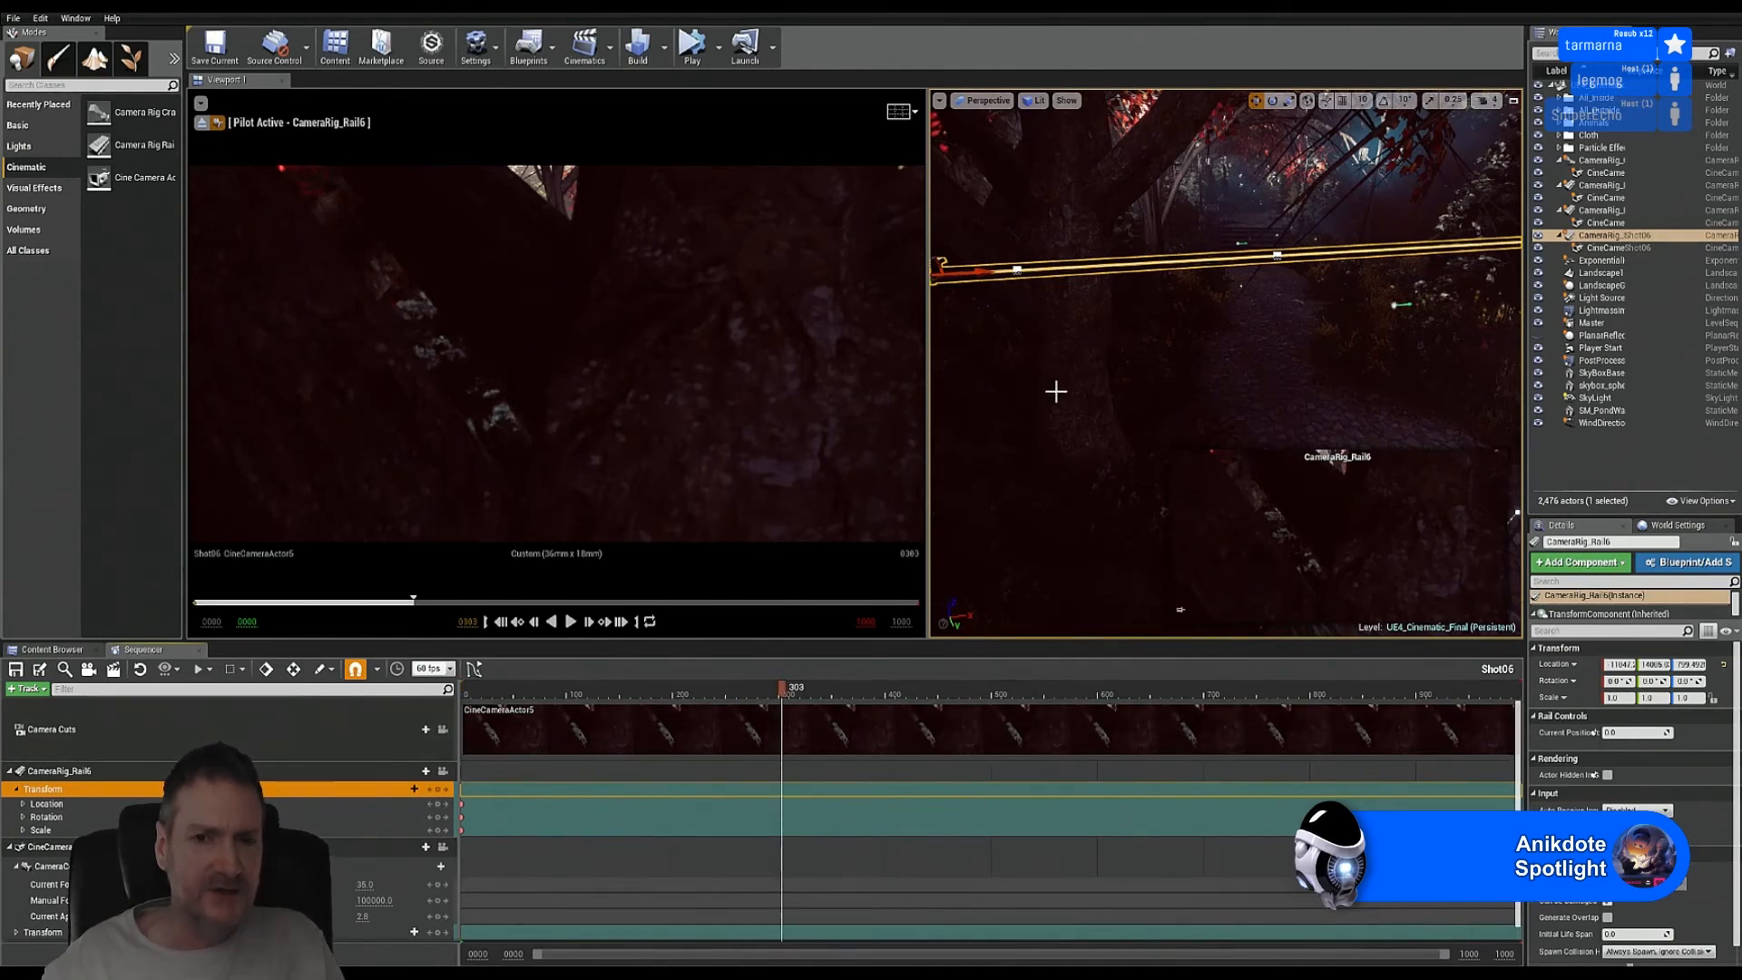
pyautogui.moveTo(1225, 363); pyautogui.dragTo(1157, 353, button='right')
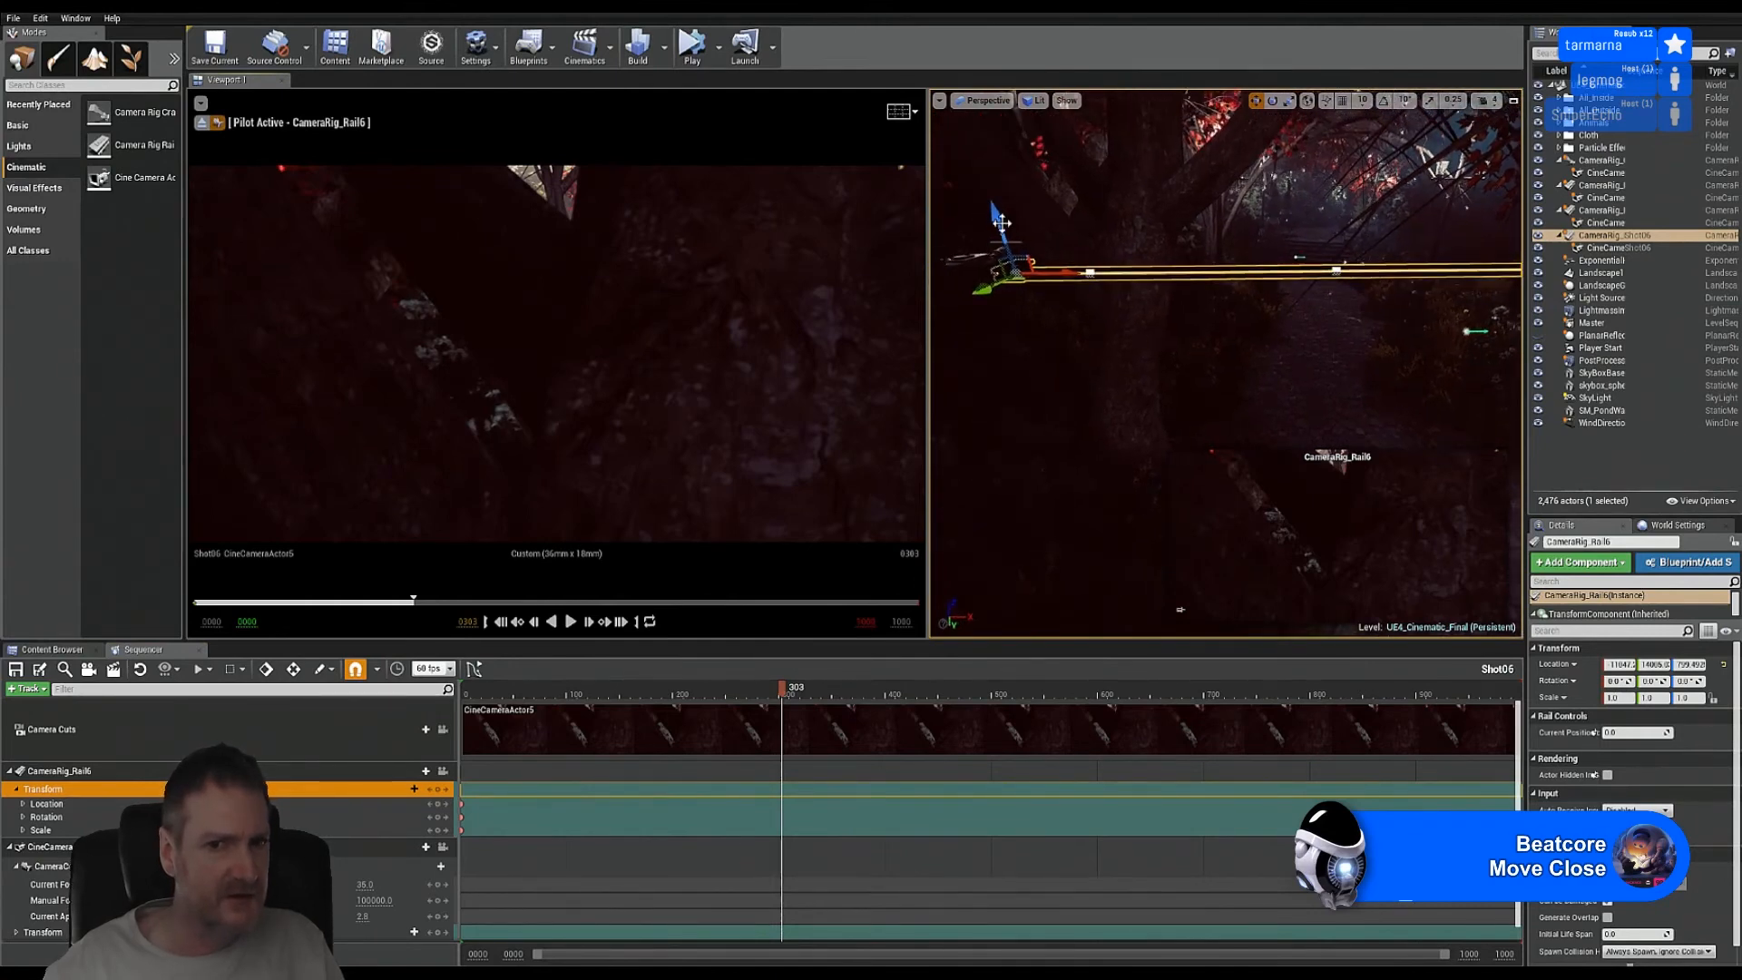
pyautogui.moveTo(998, 220); pyautogui.dragTo(1137, 469)
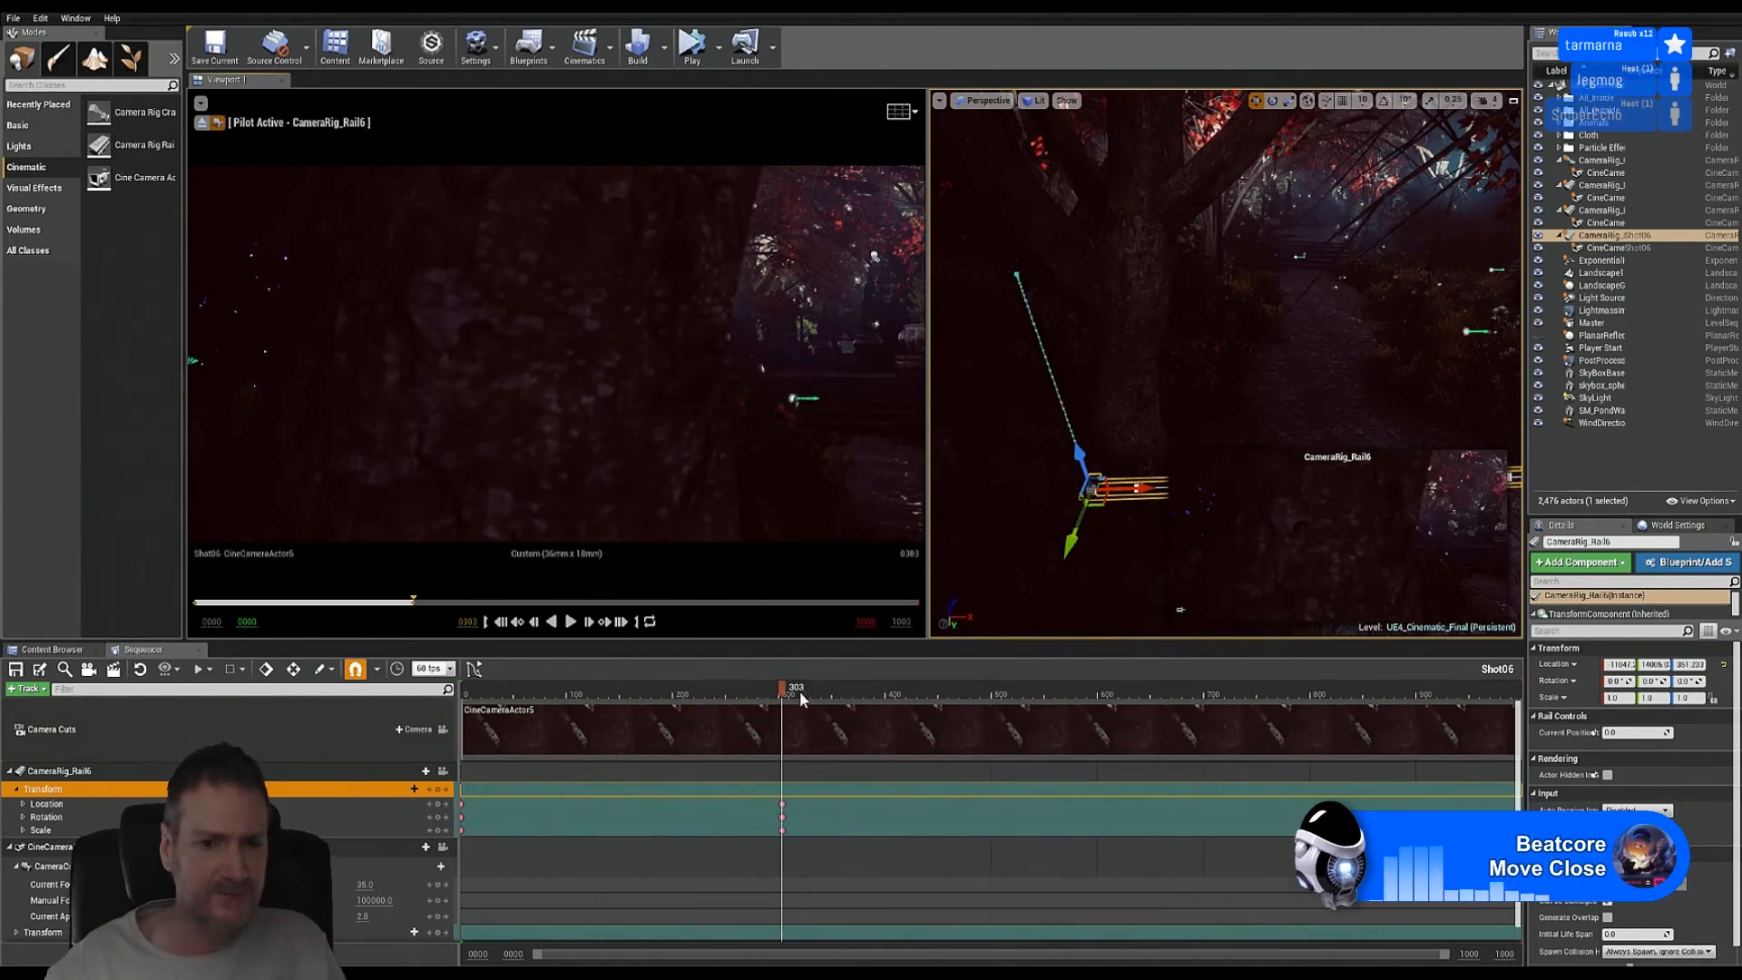
# Step: Scrub ahead to about frame 701, return to frame 303, and key the rail's Current Position at 0.0
pyautogui.moveTo(781, 689); pyautogui.dragTo(1210, 700)
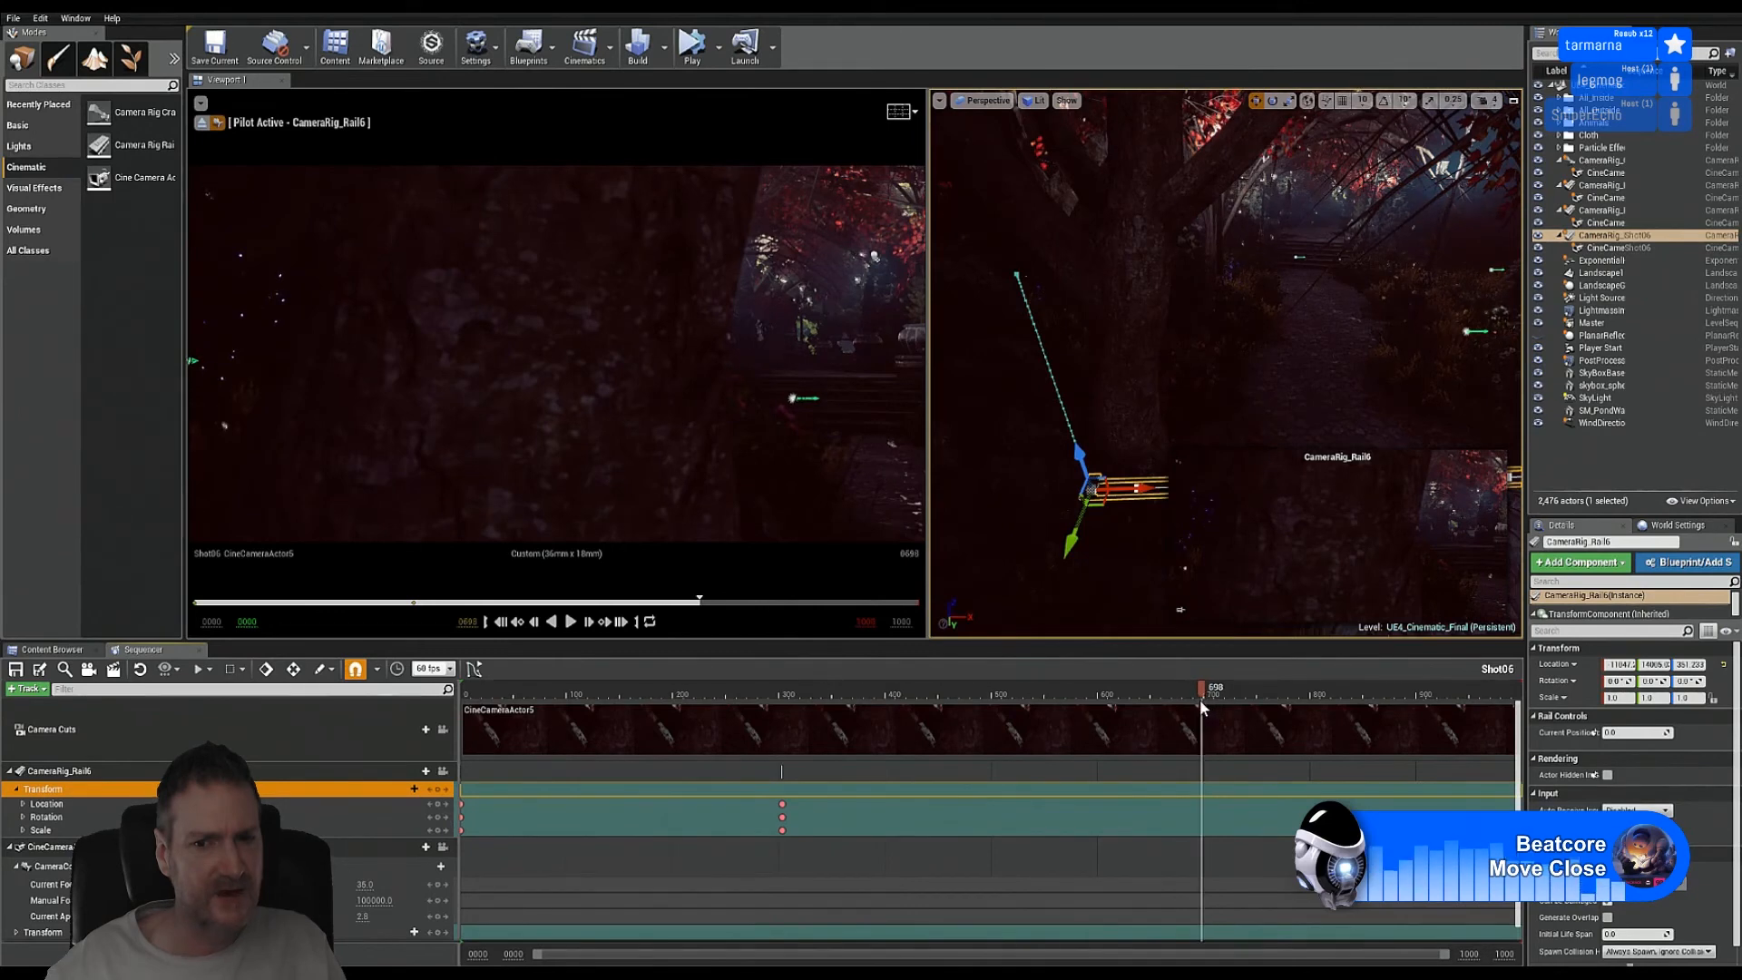
pyautogui.moveTo(1201, 699); pyautogui.dragTo(1205, 699)
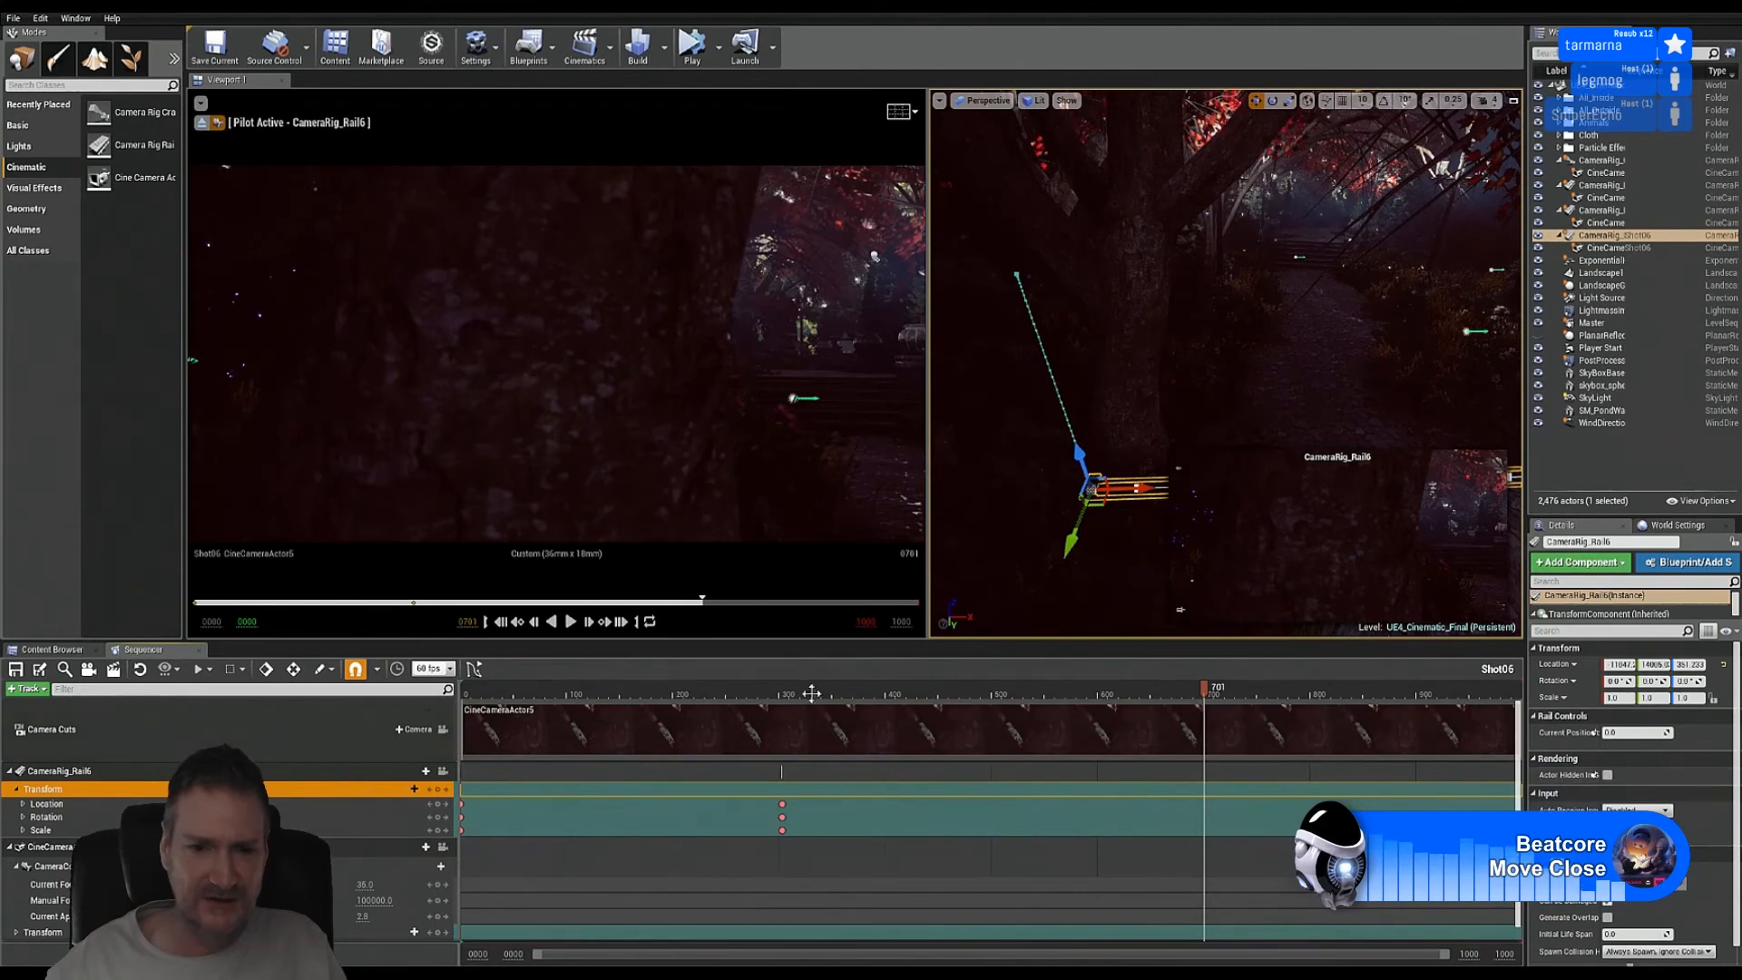
pyautogui.click(782, 691)
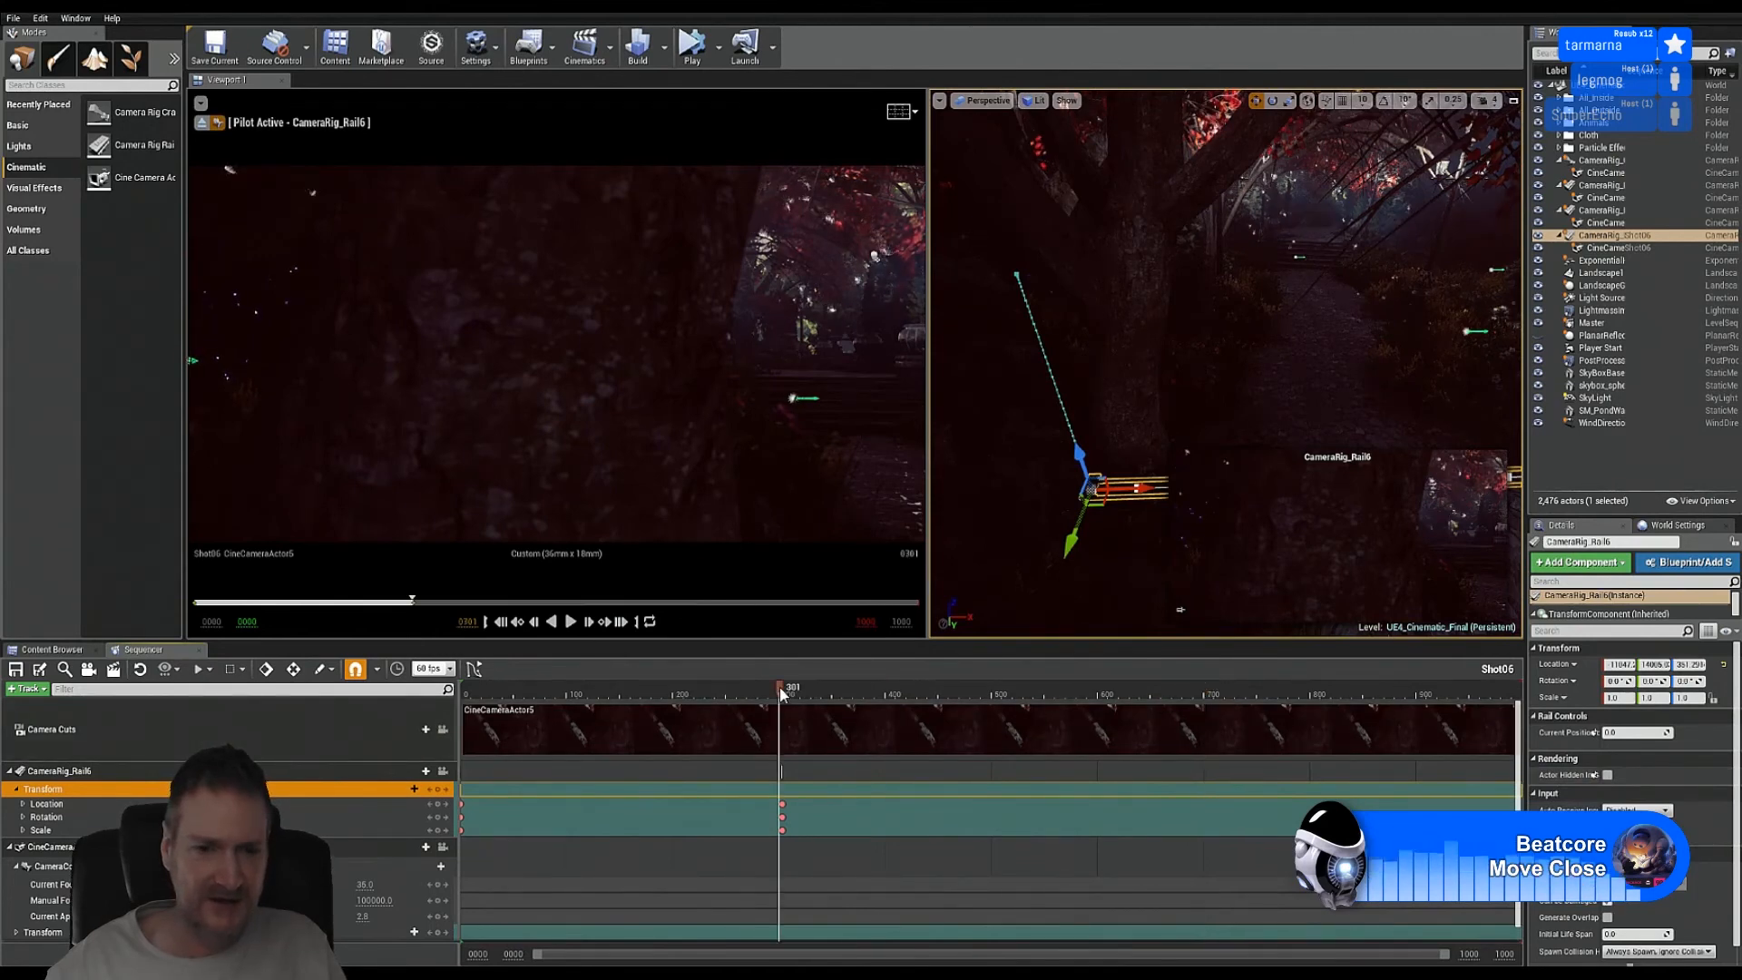
pyautogui.moveTo(790, 690); pyautogui.dragTo(788, 694)
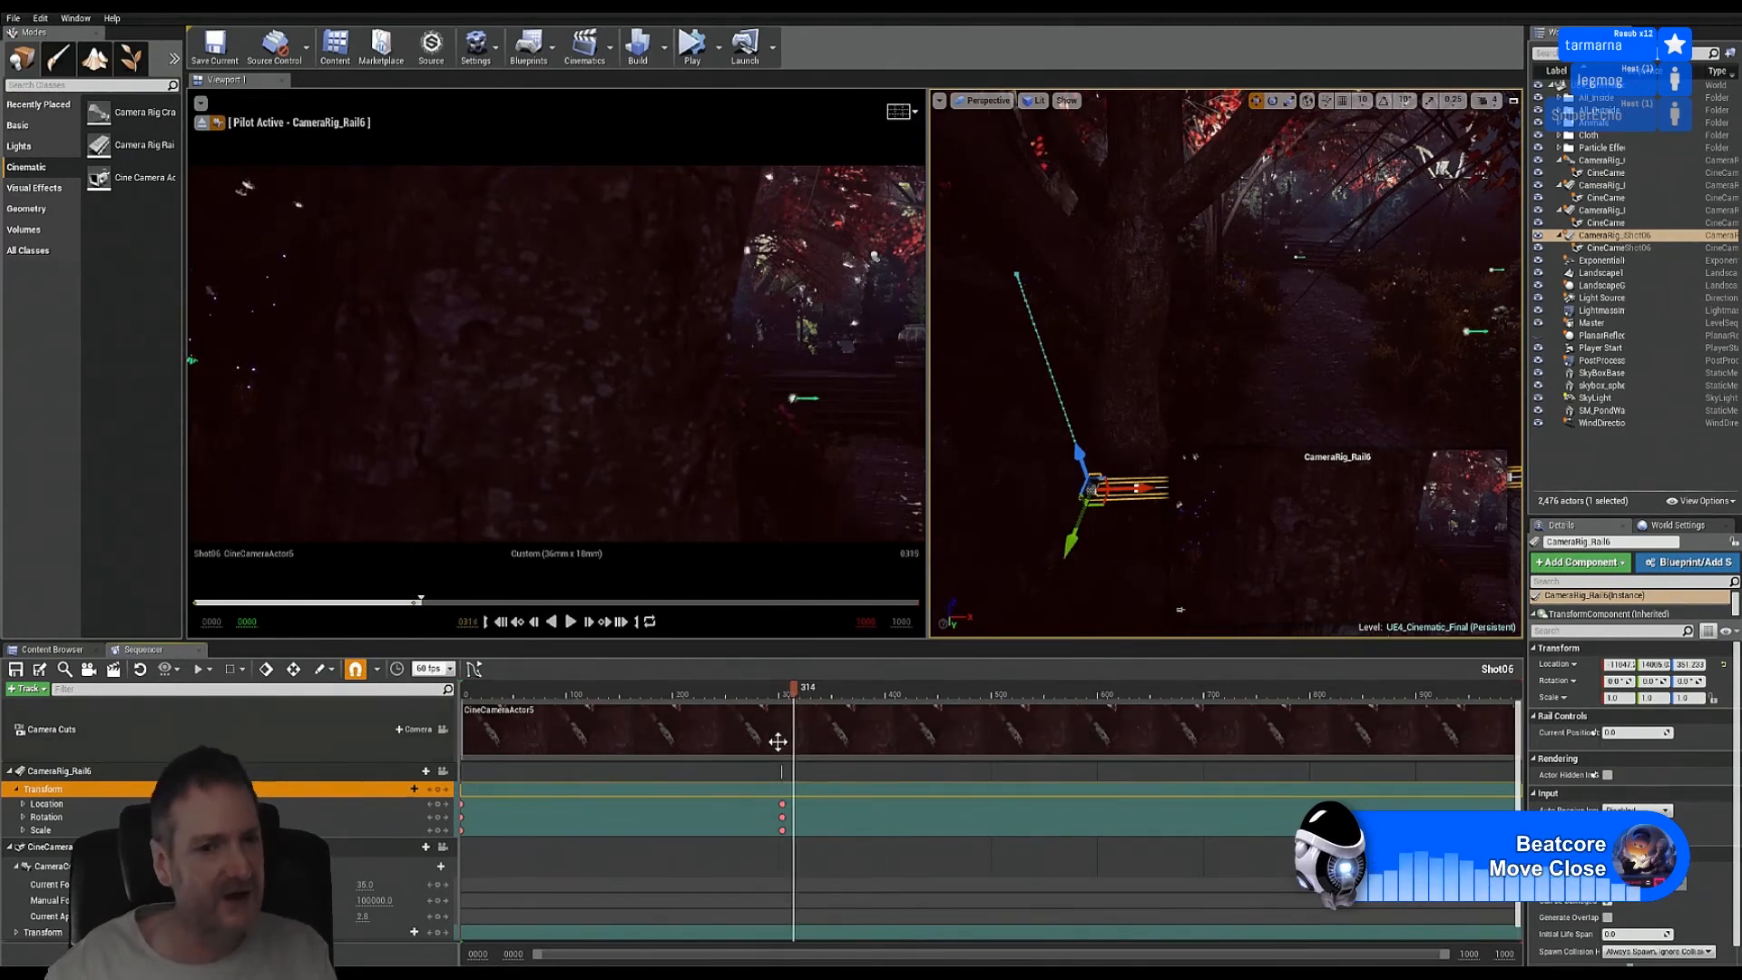
pyautogui.press('Left')
pyautogui.press('Left')
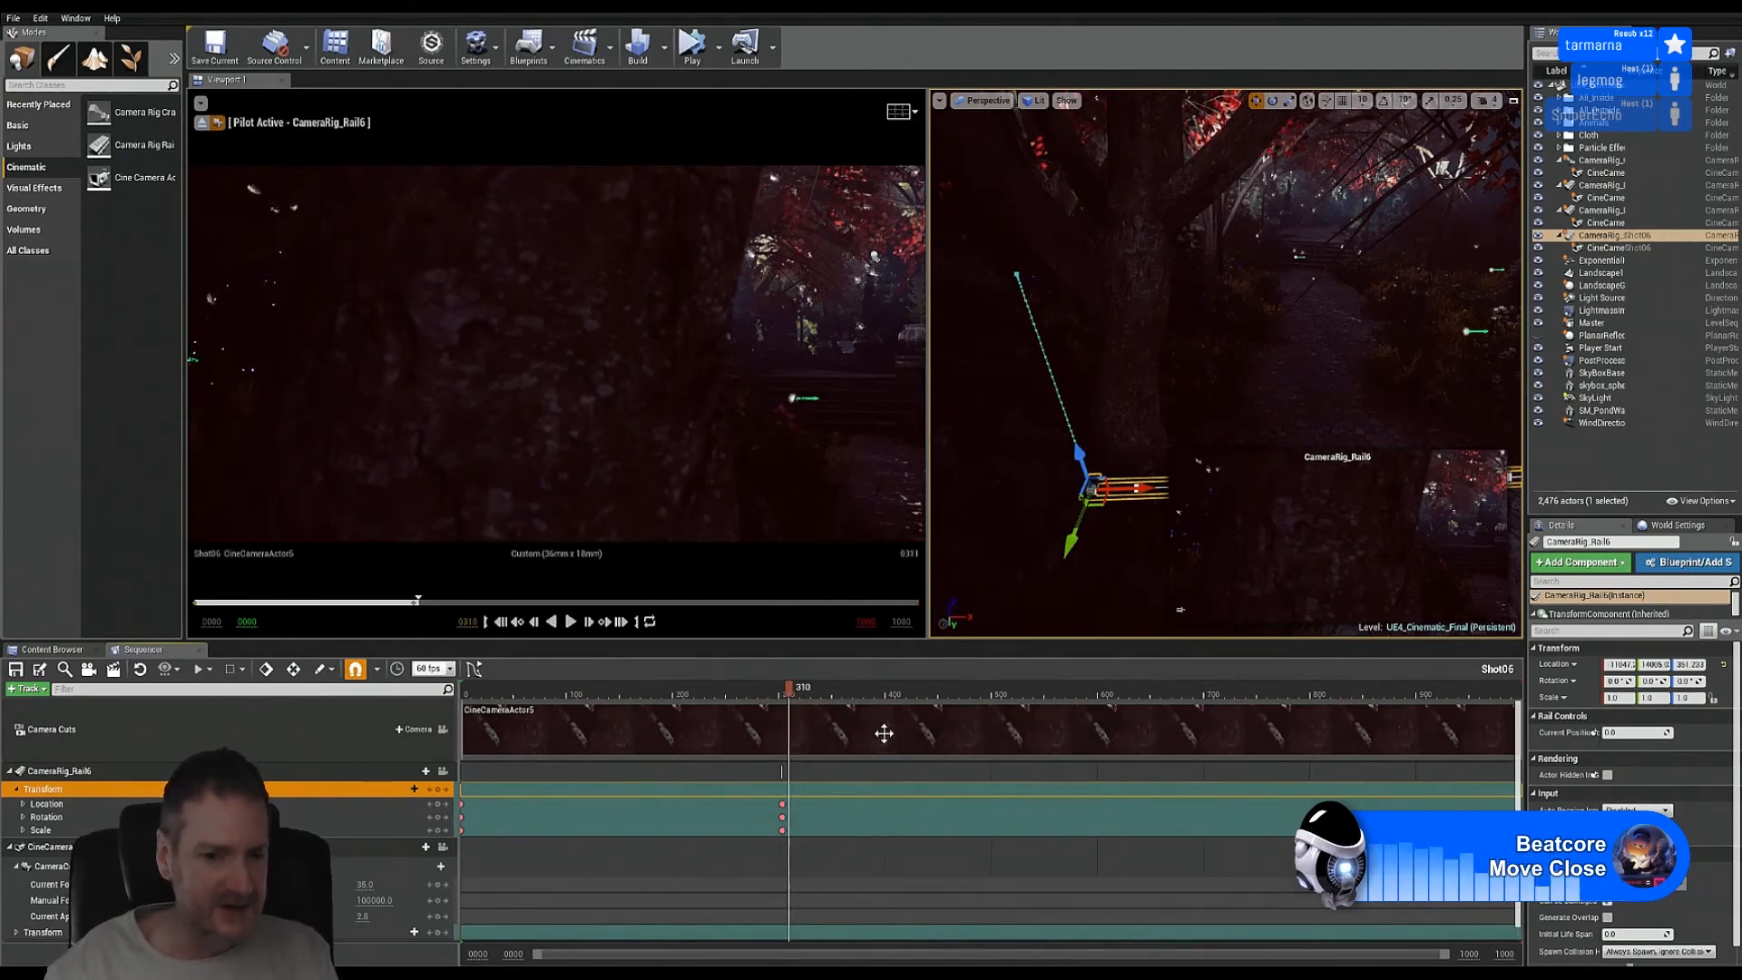
pyautogui.press('Left')
pyautogui.press('Left')
pyautogui.press('Left')
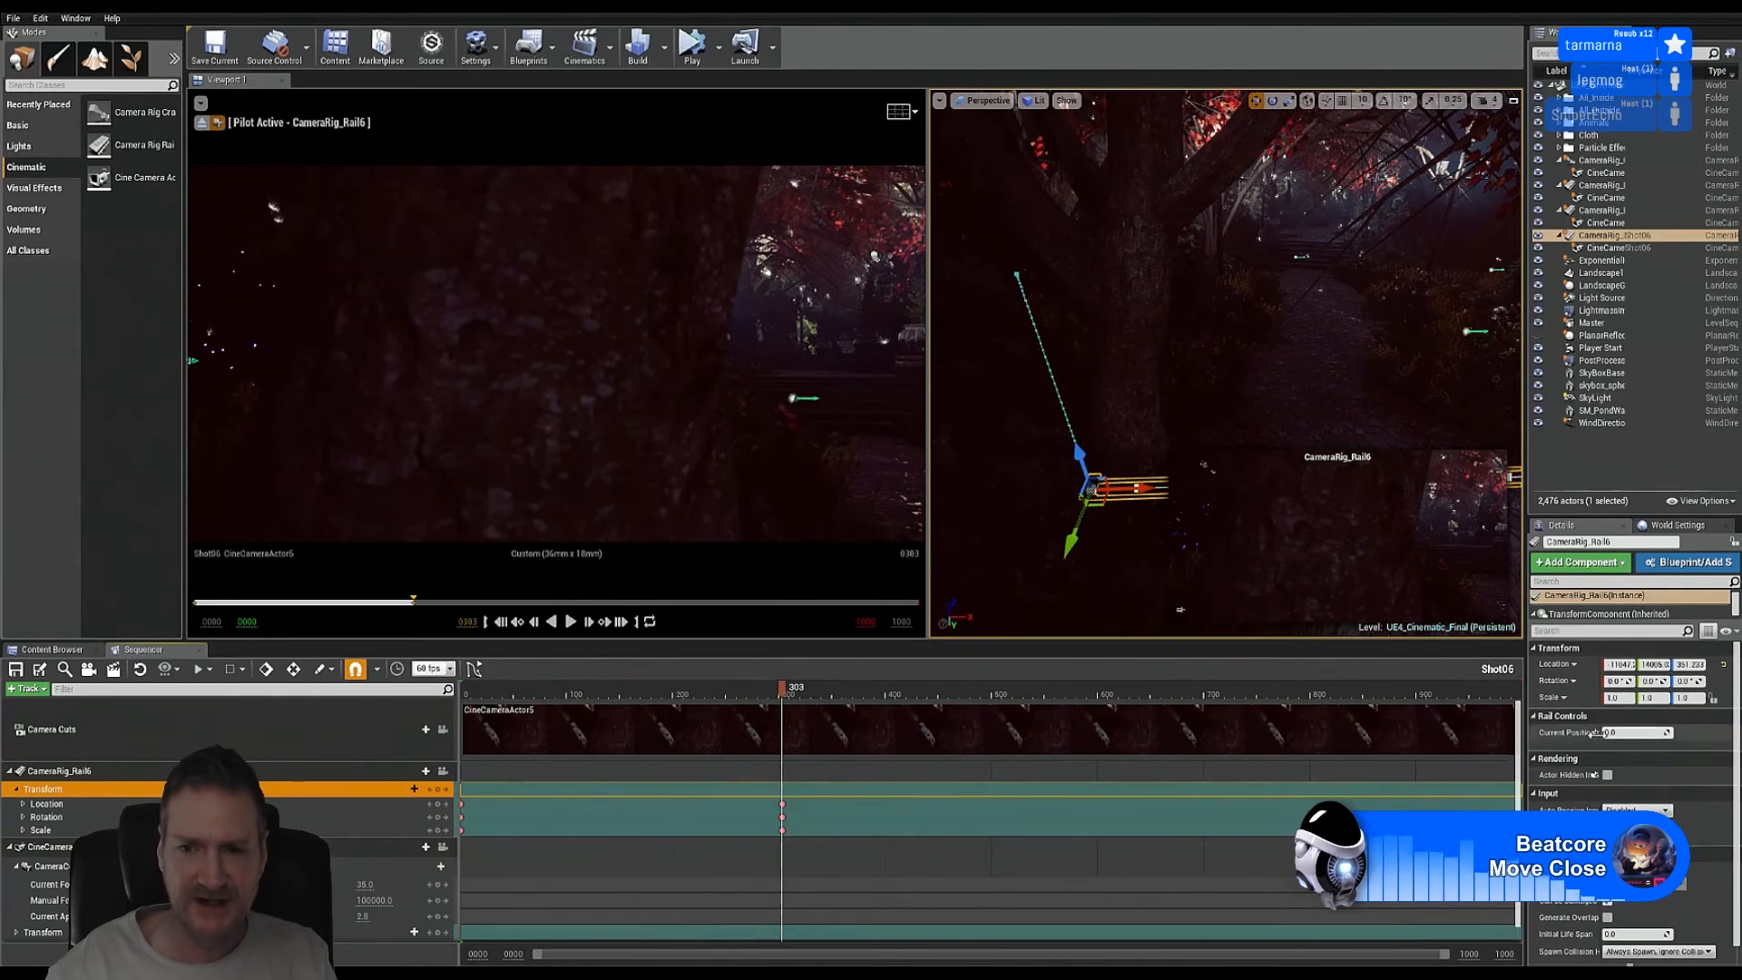
pyautogui.click(1595, 734)
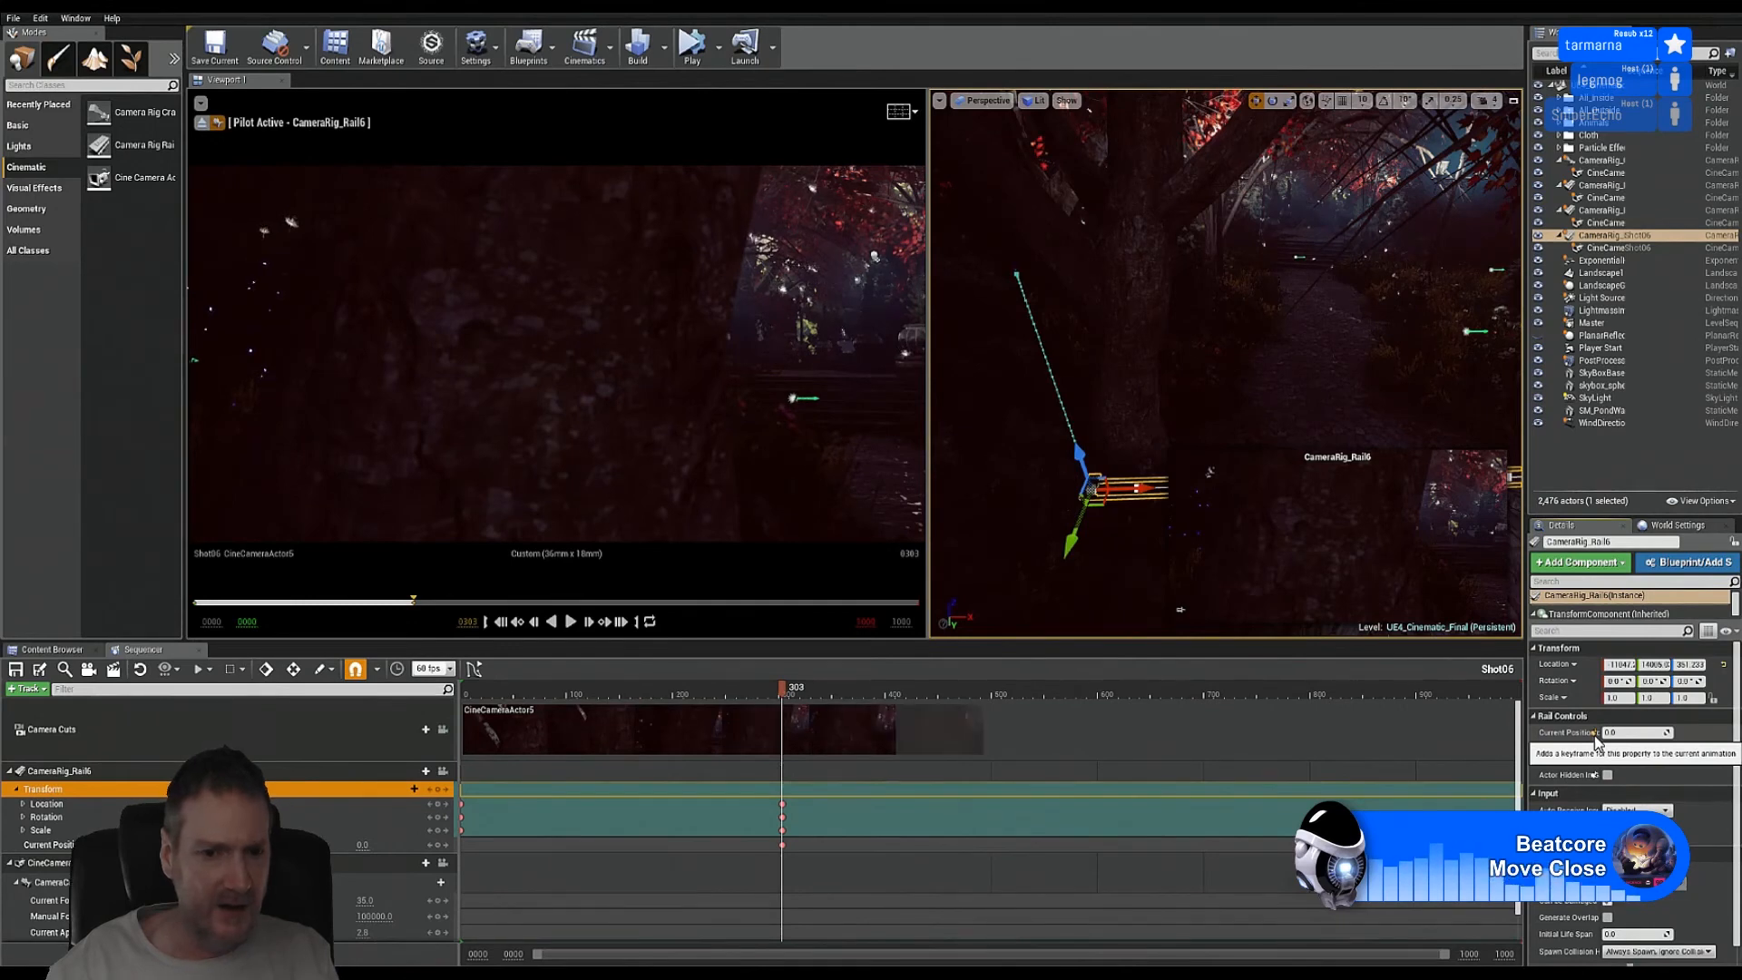
# Step: At frame 703, set the rail's Current Position to about 0.68 and key it together with the transform
pyautogui.click(1205, 694)
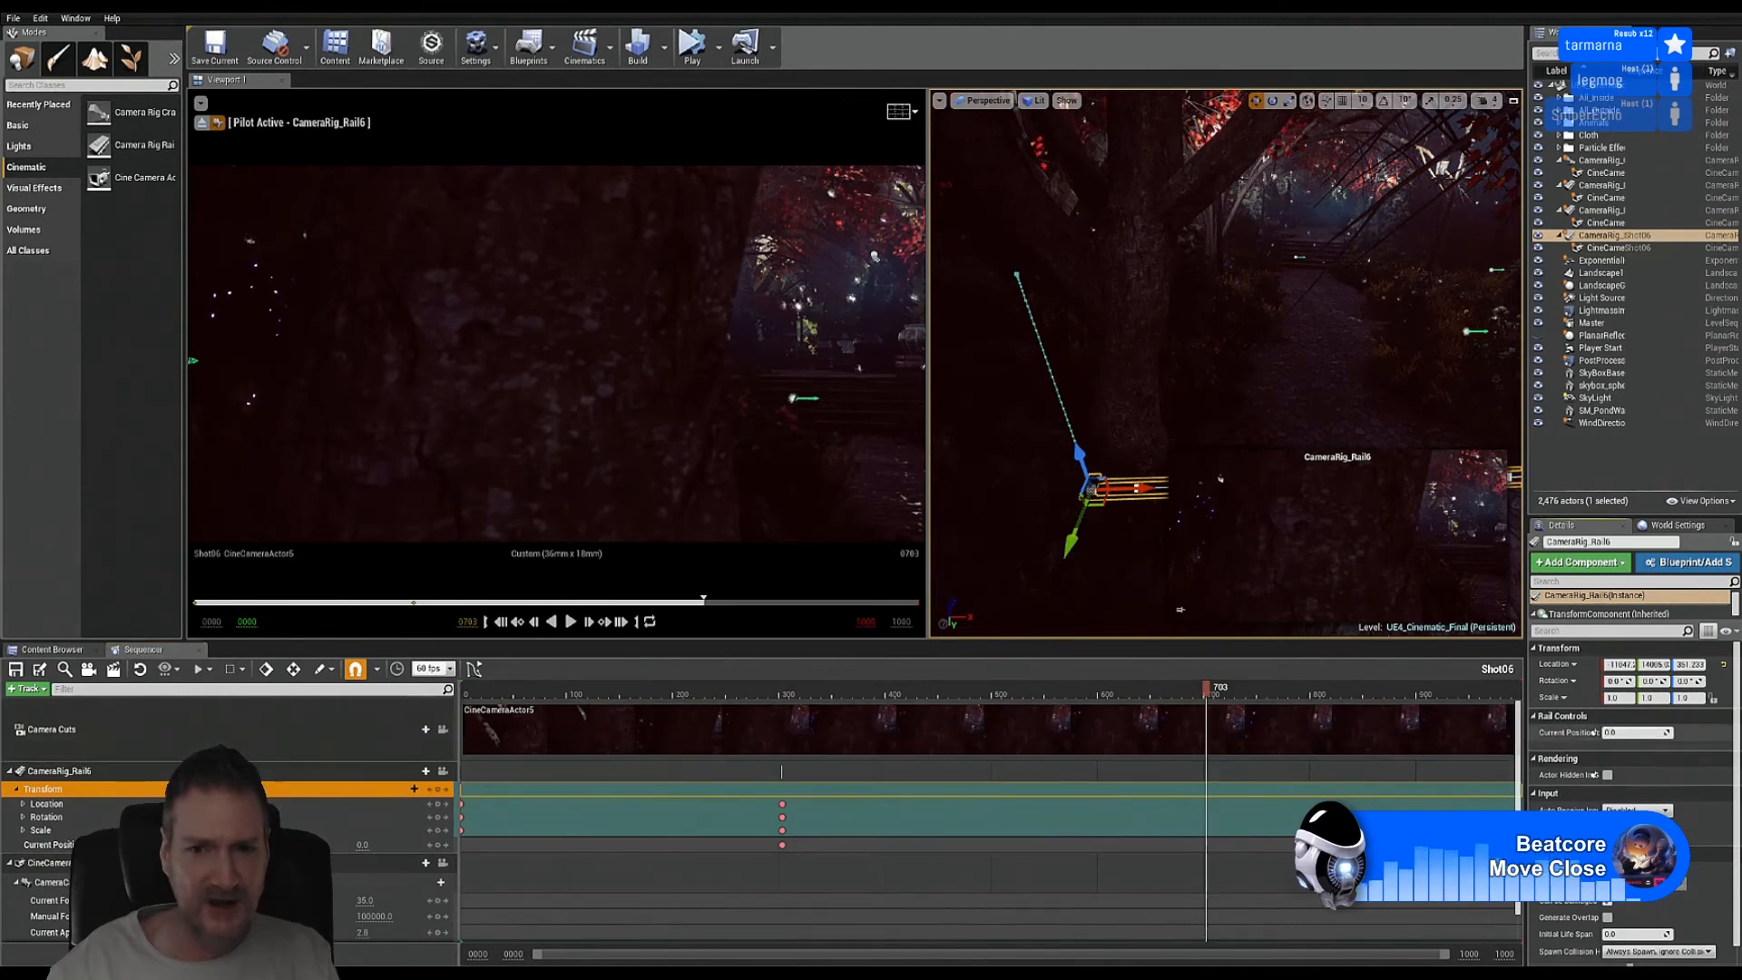
pyautogui.moveTo(1629, 732); pyautogui.dragTo(1661, 732)
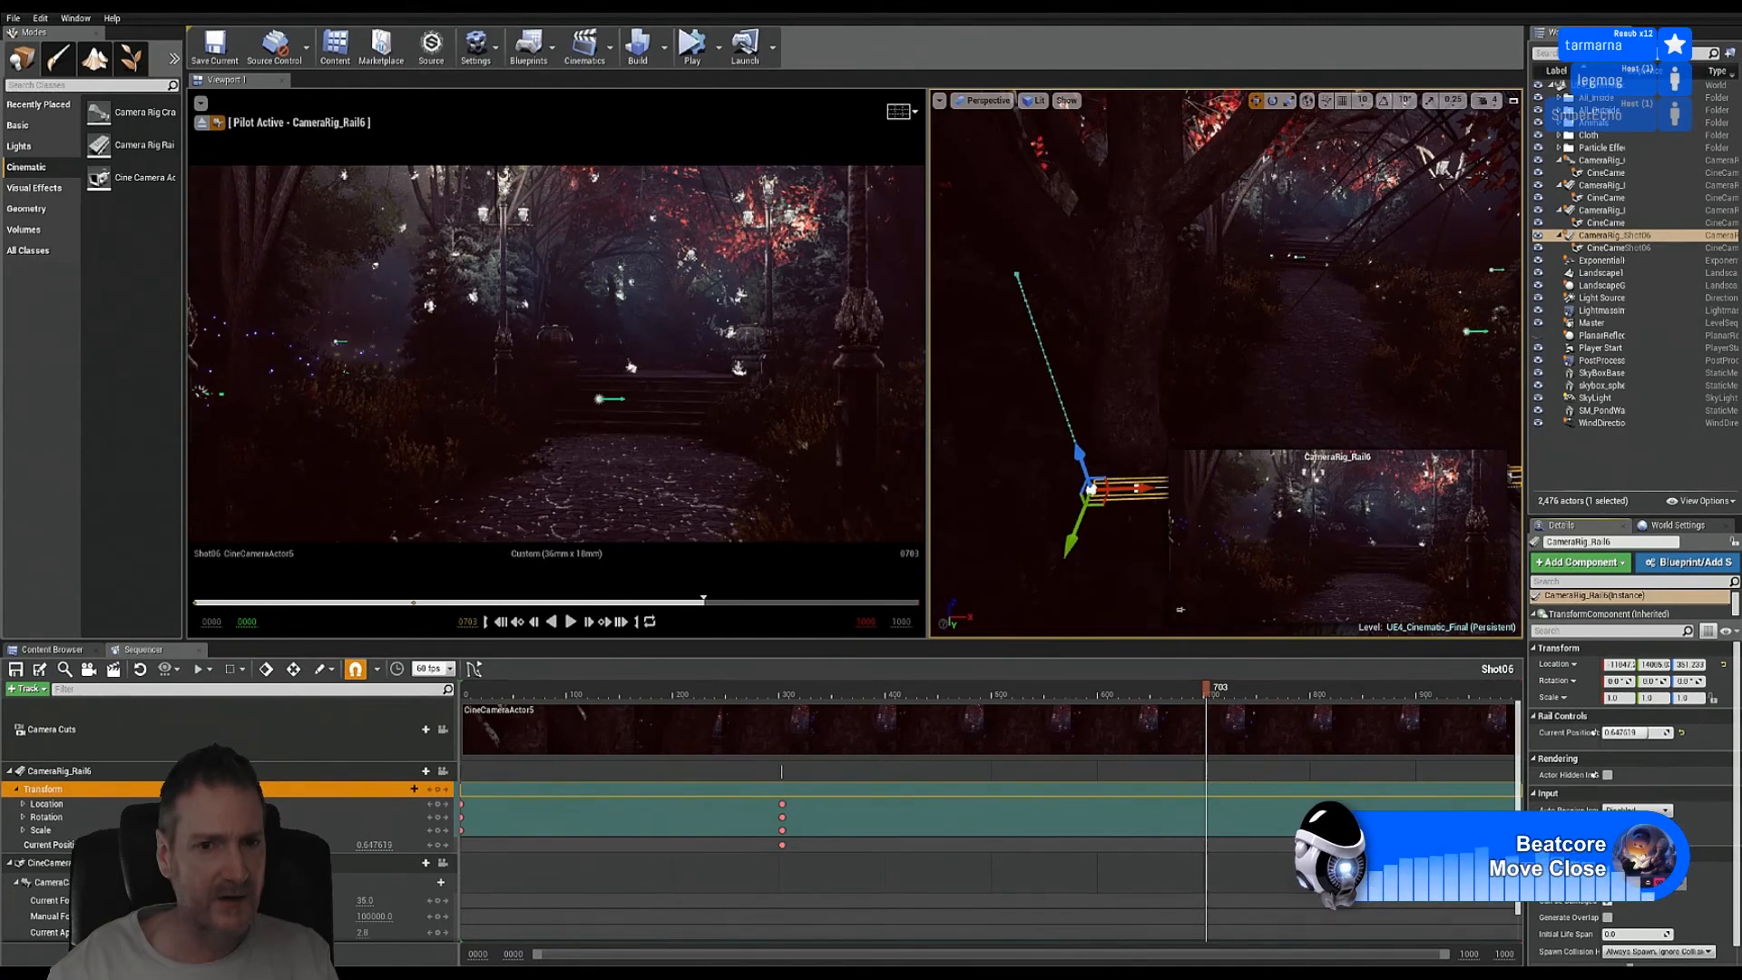
pyautogui.moveTo(1662, 732); pyautogui.dragTo(1663, 732)
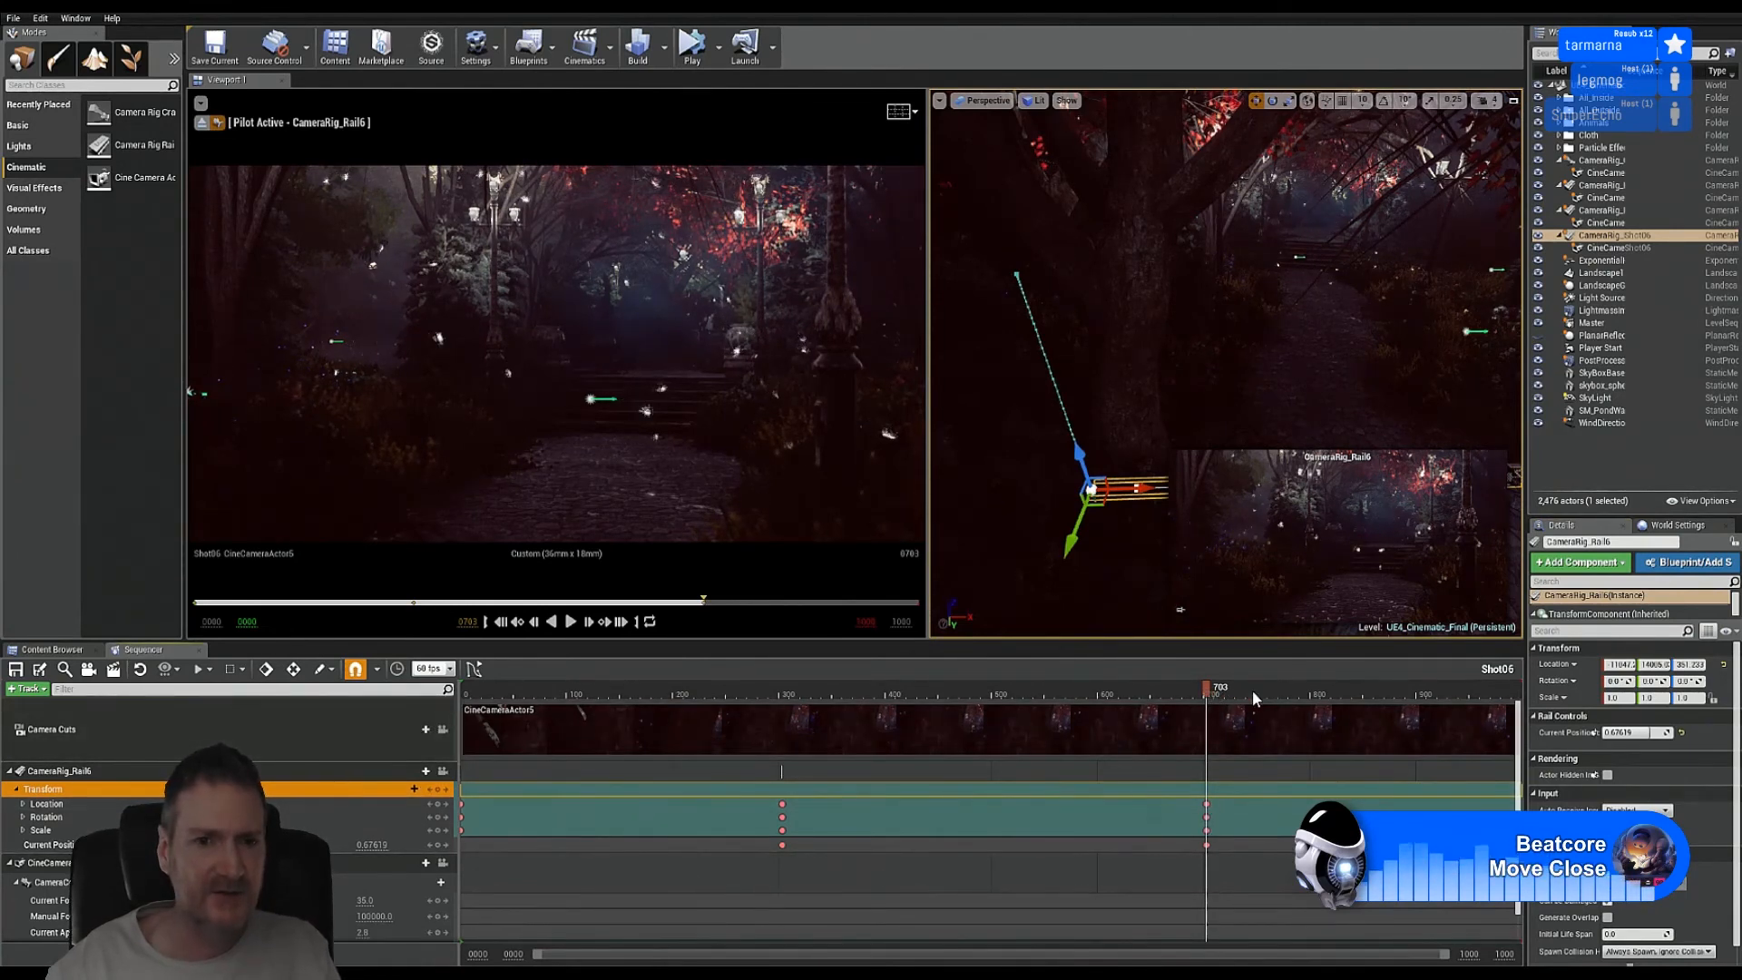
# Step: Scrub back near the start of Shot06, play through the camera animation, and save the changes
pyautogui.moveTo(1253, 692); pyautogui.dragTo(1284, 698)
pyautogui.moveTo(1410, 705); pyautogui.dragTo(452, 716)
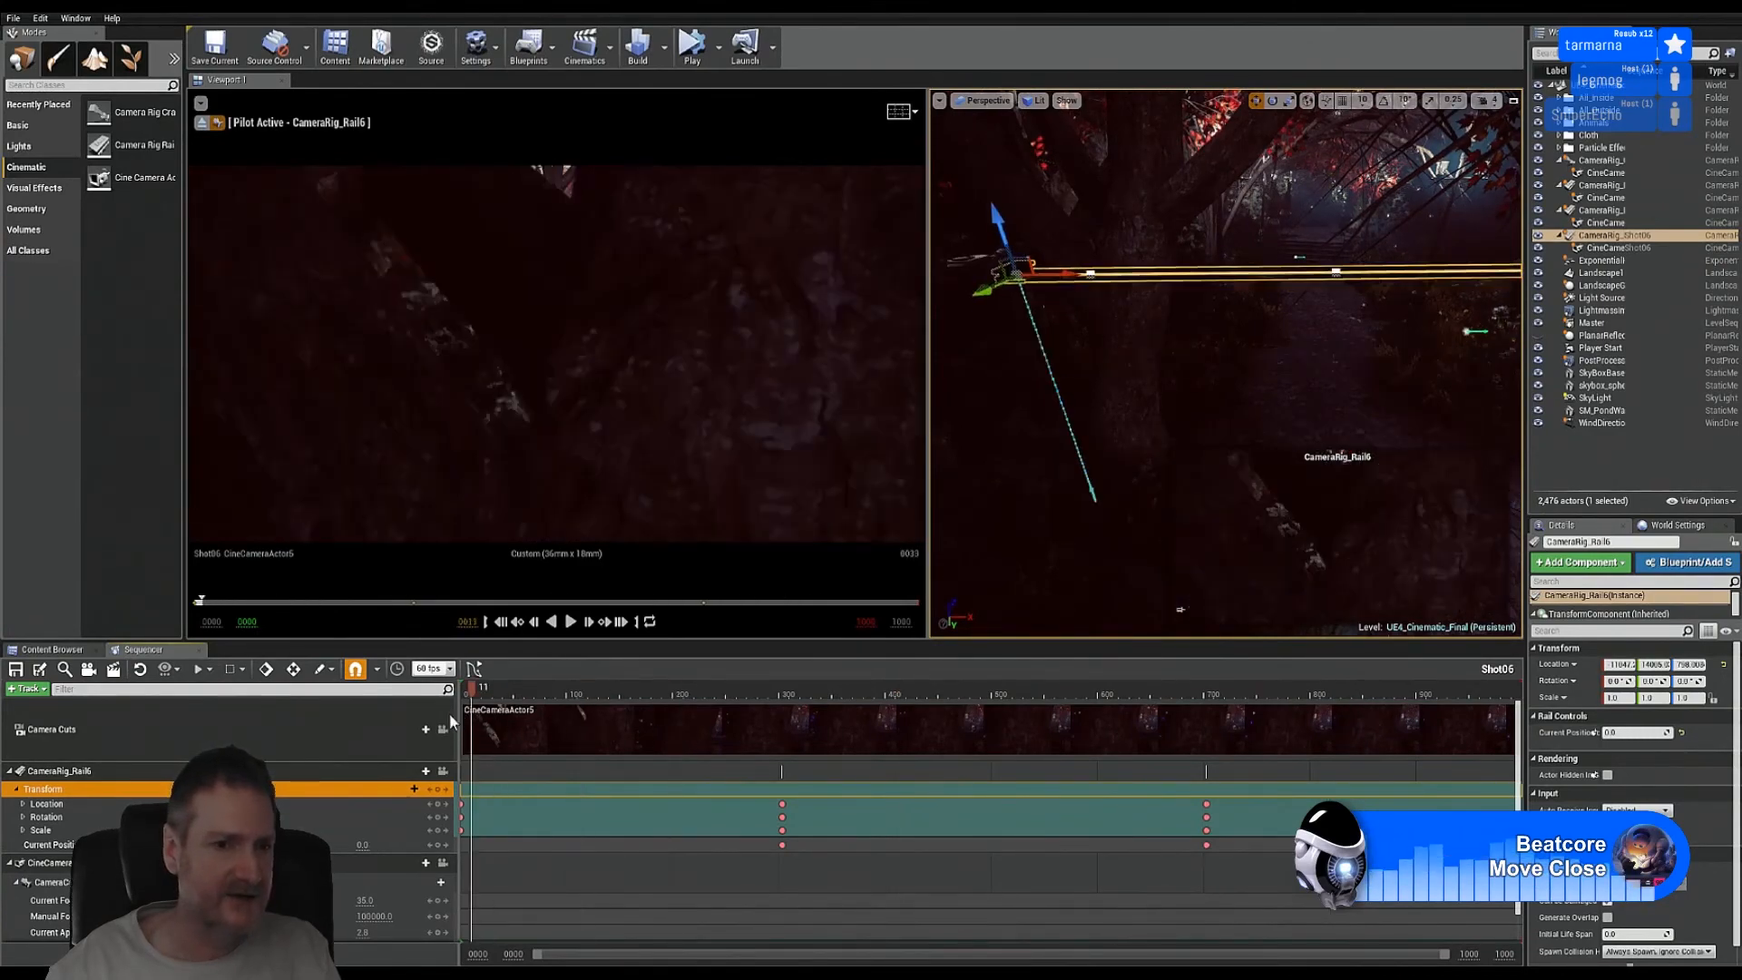
pyautogui.click(572, 621)
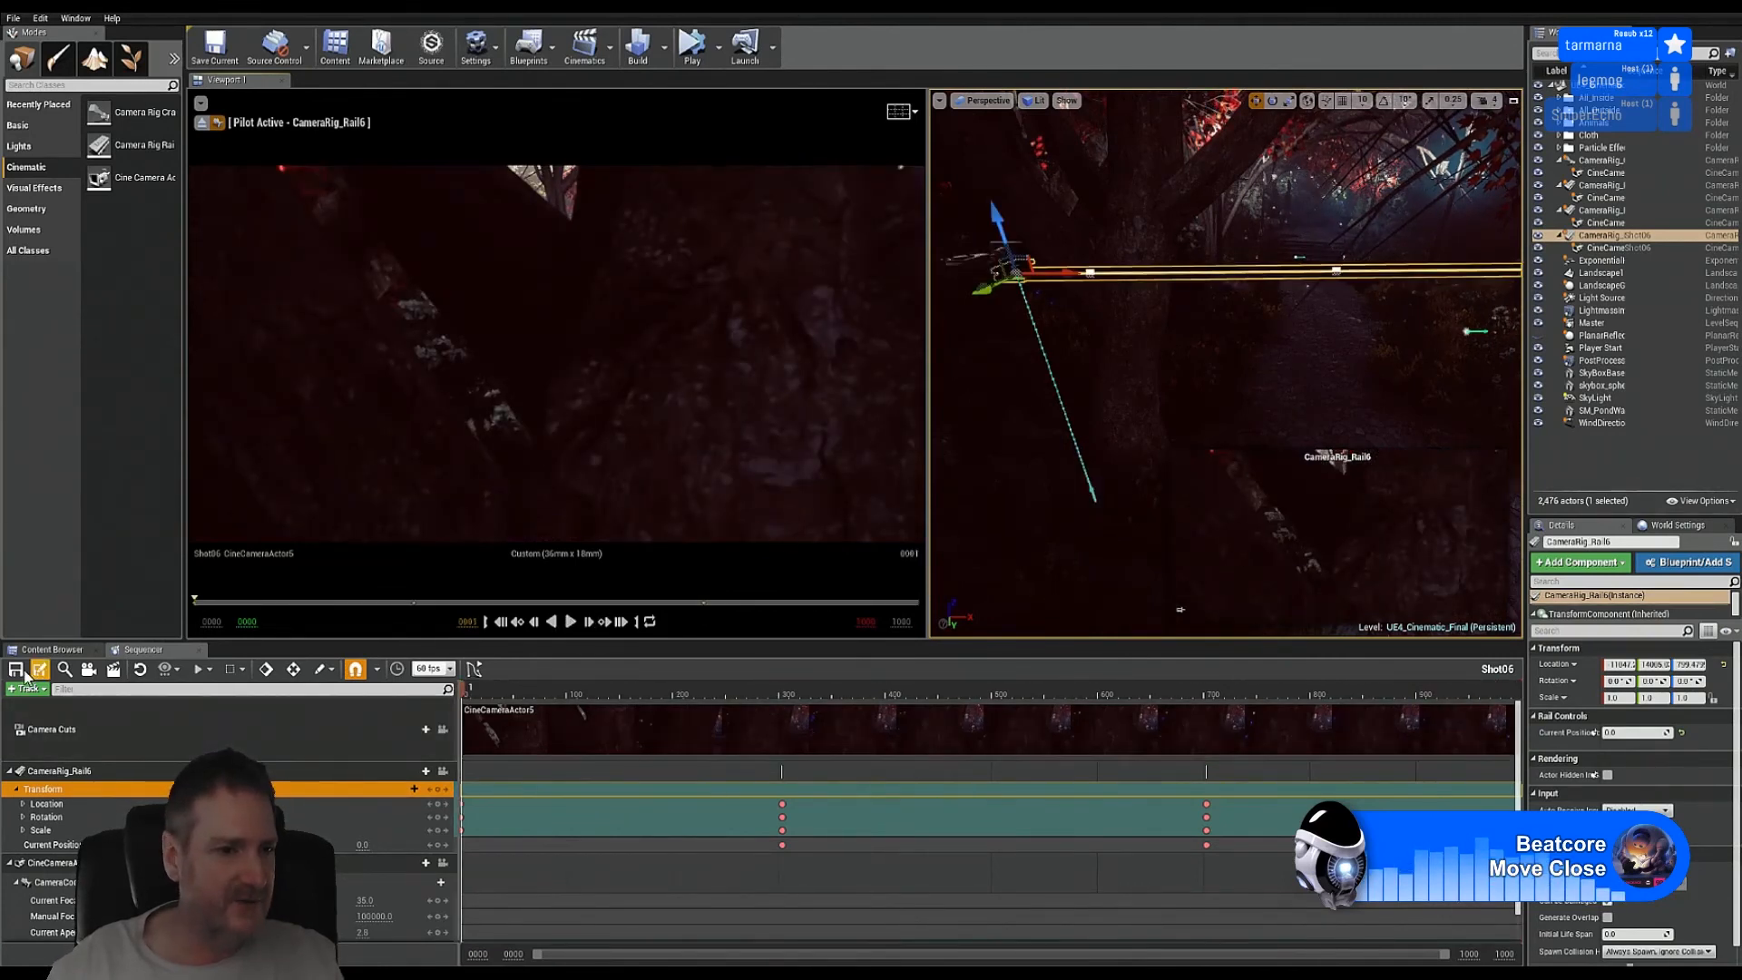
pyautogui.click(13, 18)
pyautogui.click(49, 129)
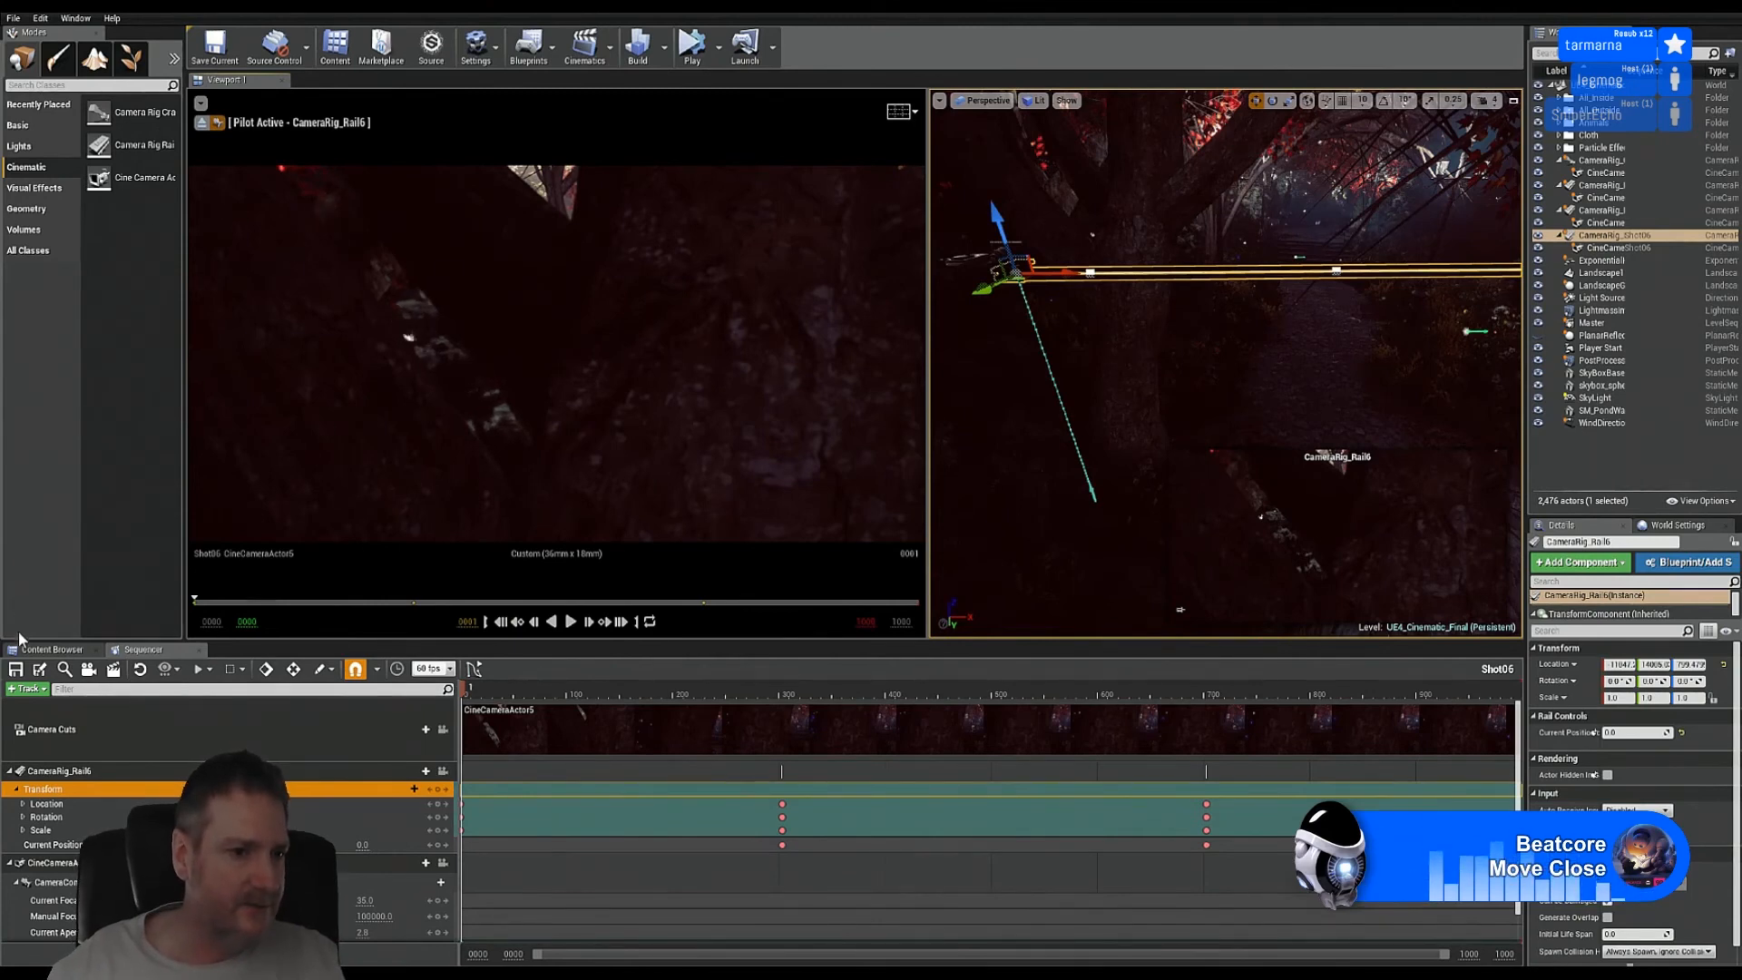
# Step: Duplicate the Empty_Shot level sequence in the Cinematics folder as Shot07 and open it in Sequencer
pyautogui.click(51, 649)
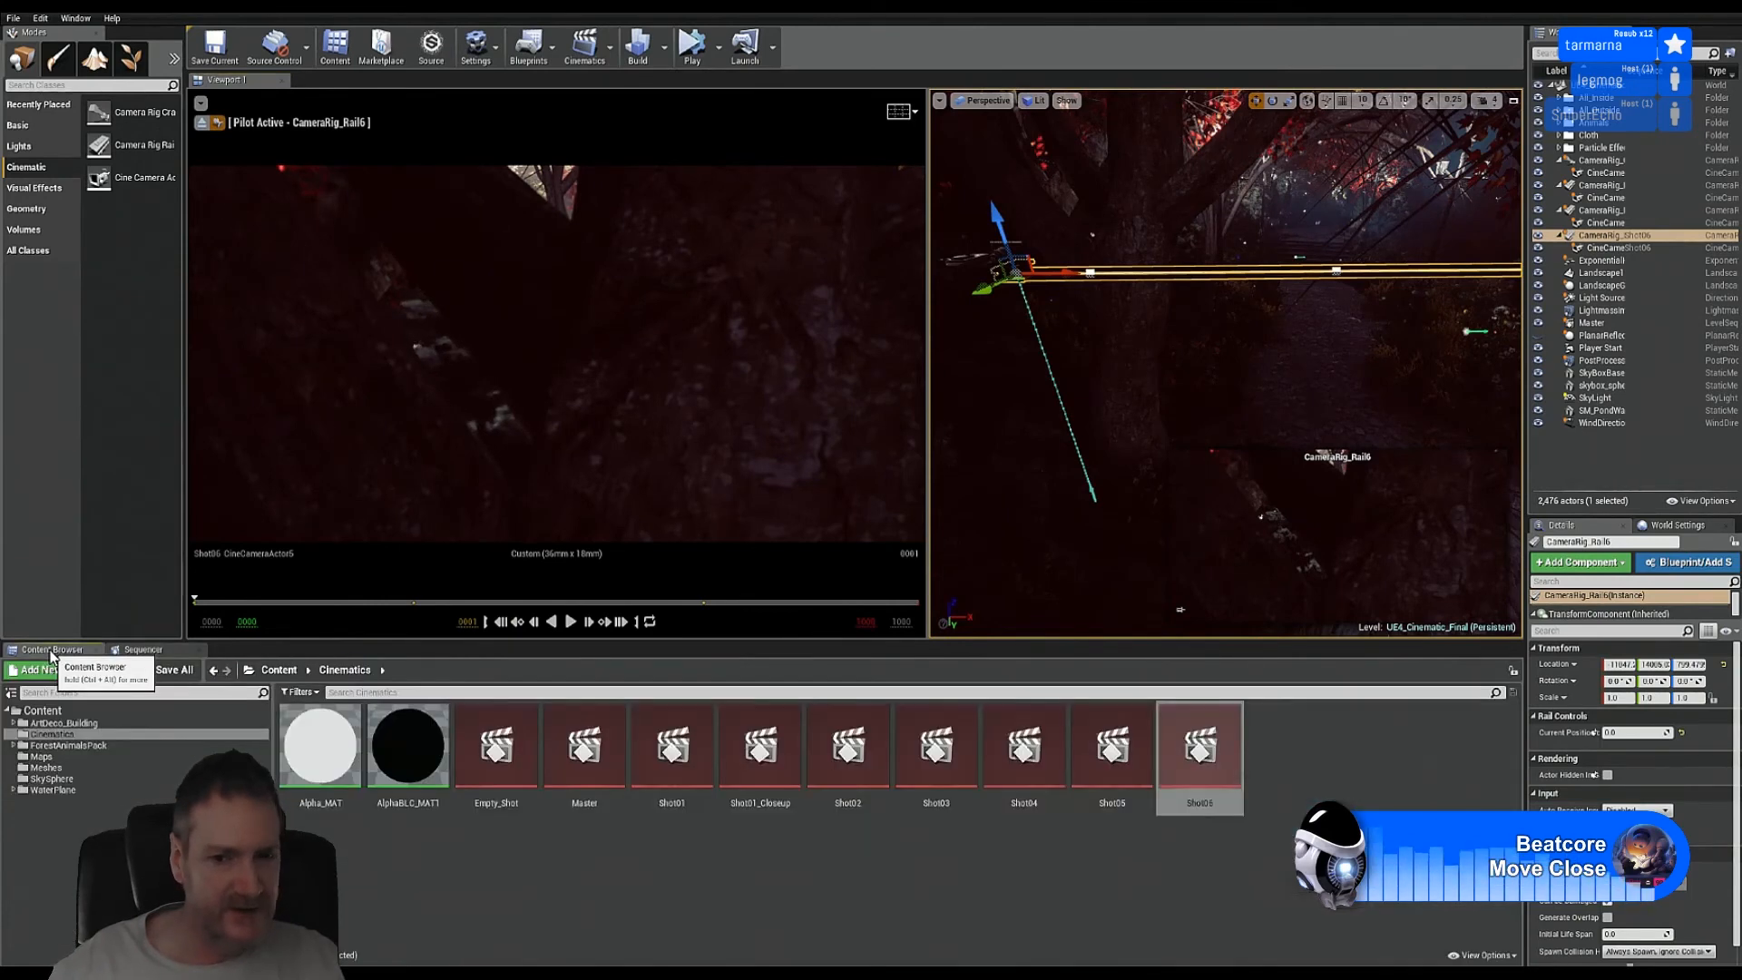
pyautogui.click(489, 744)
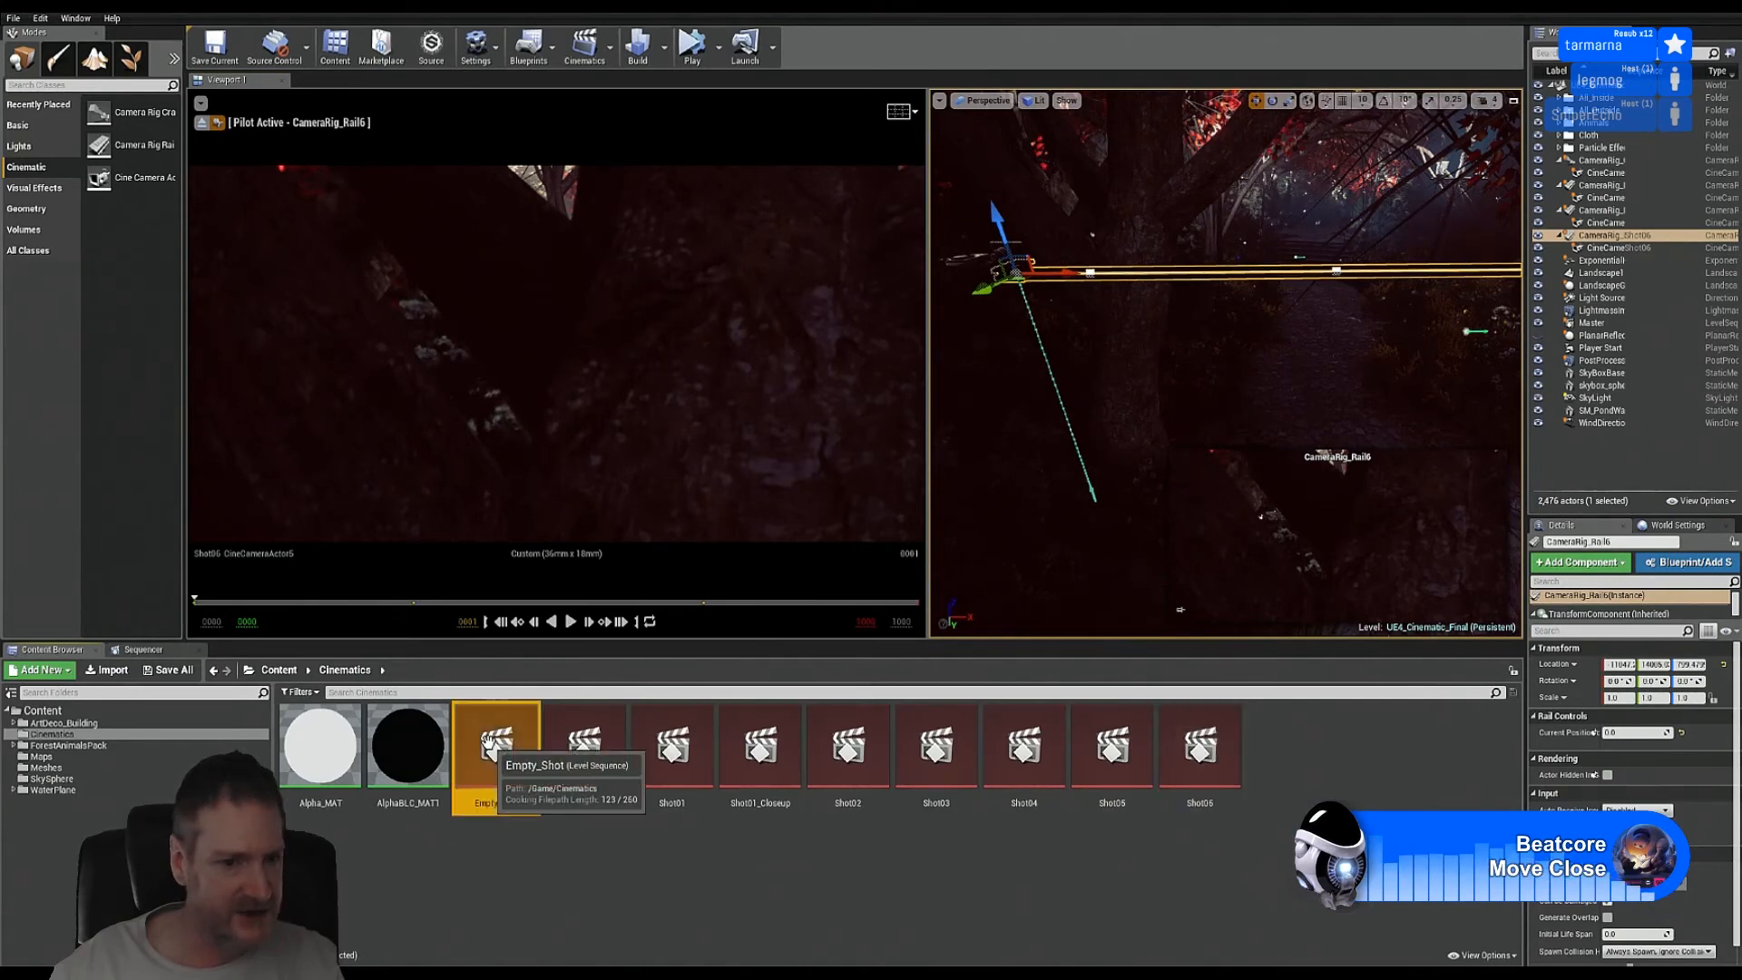
pyautogui.rightClick(489, 744)
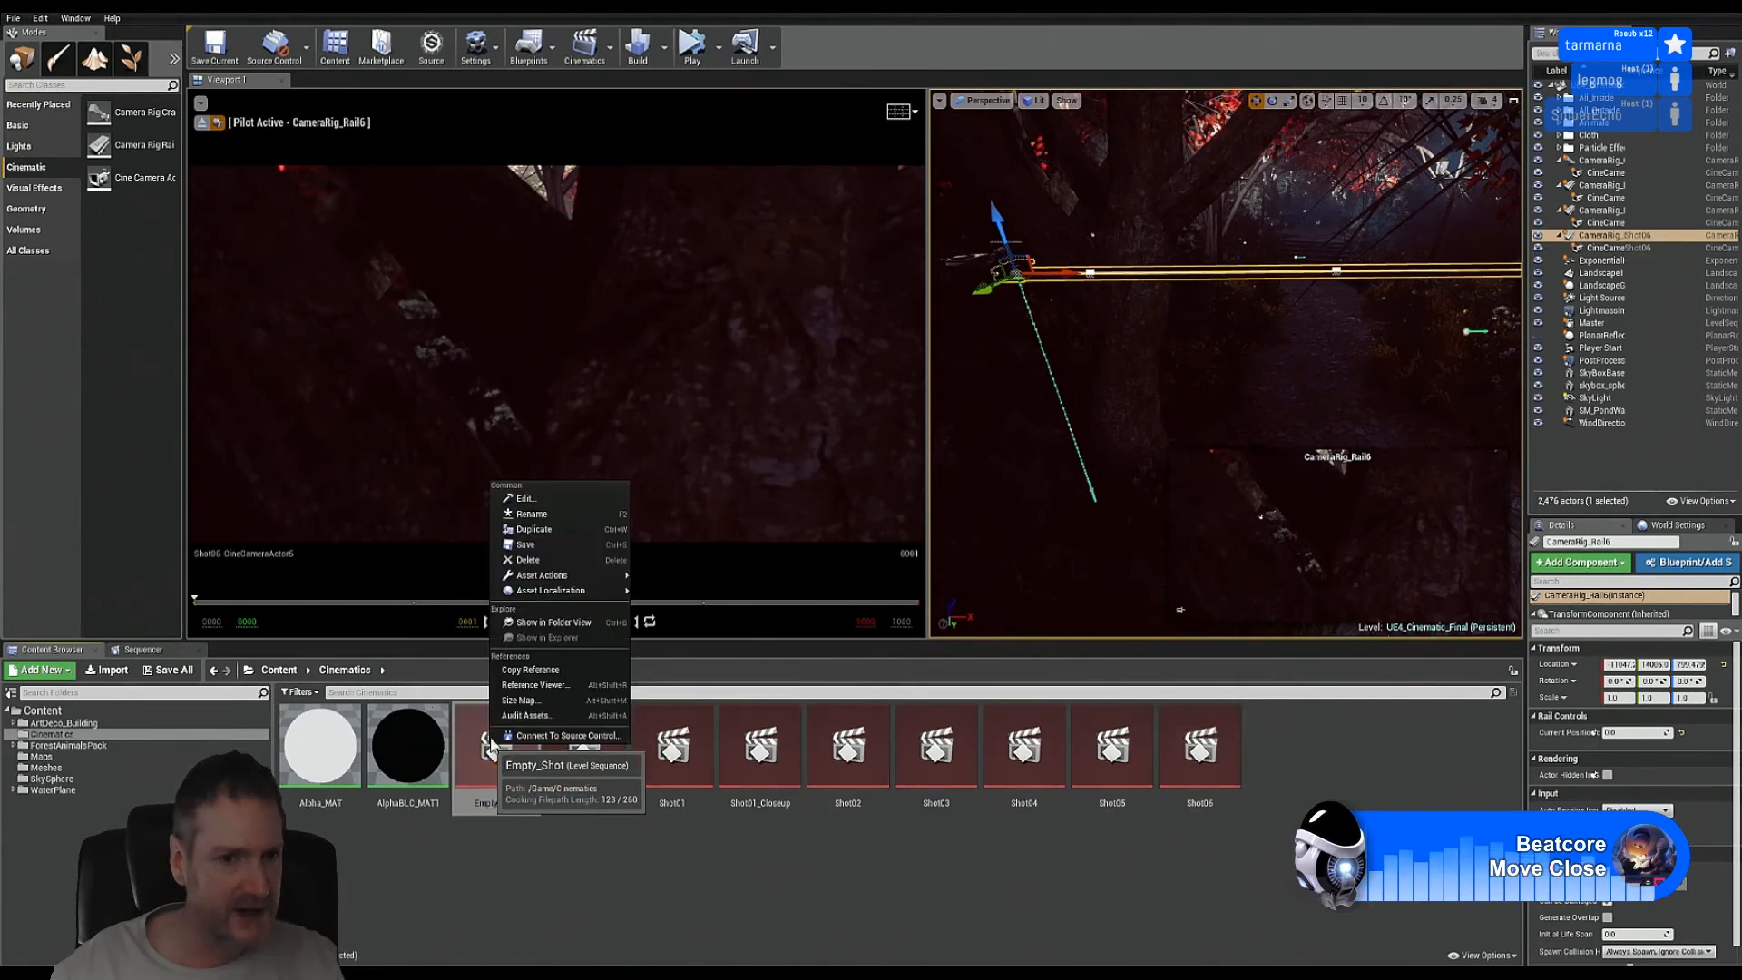
pyautogui.click(534, 530)
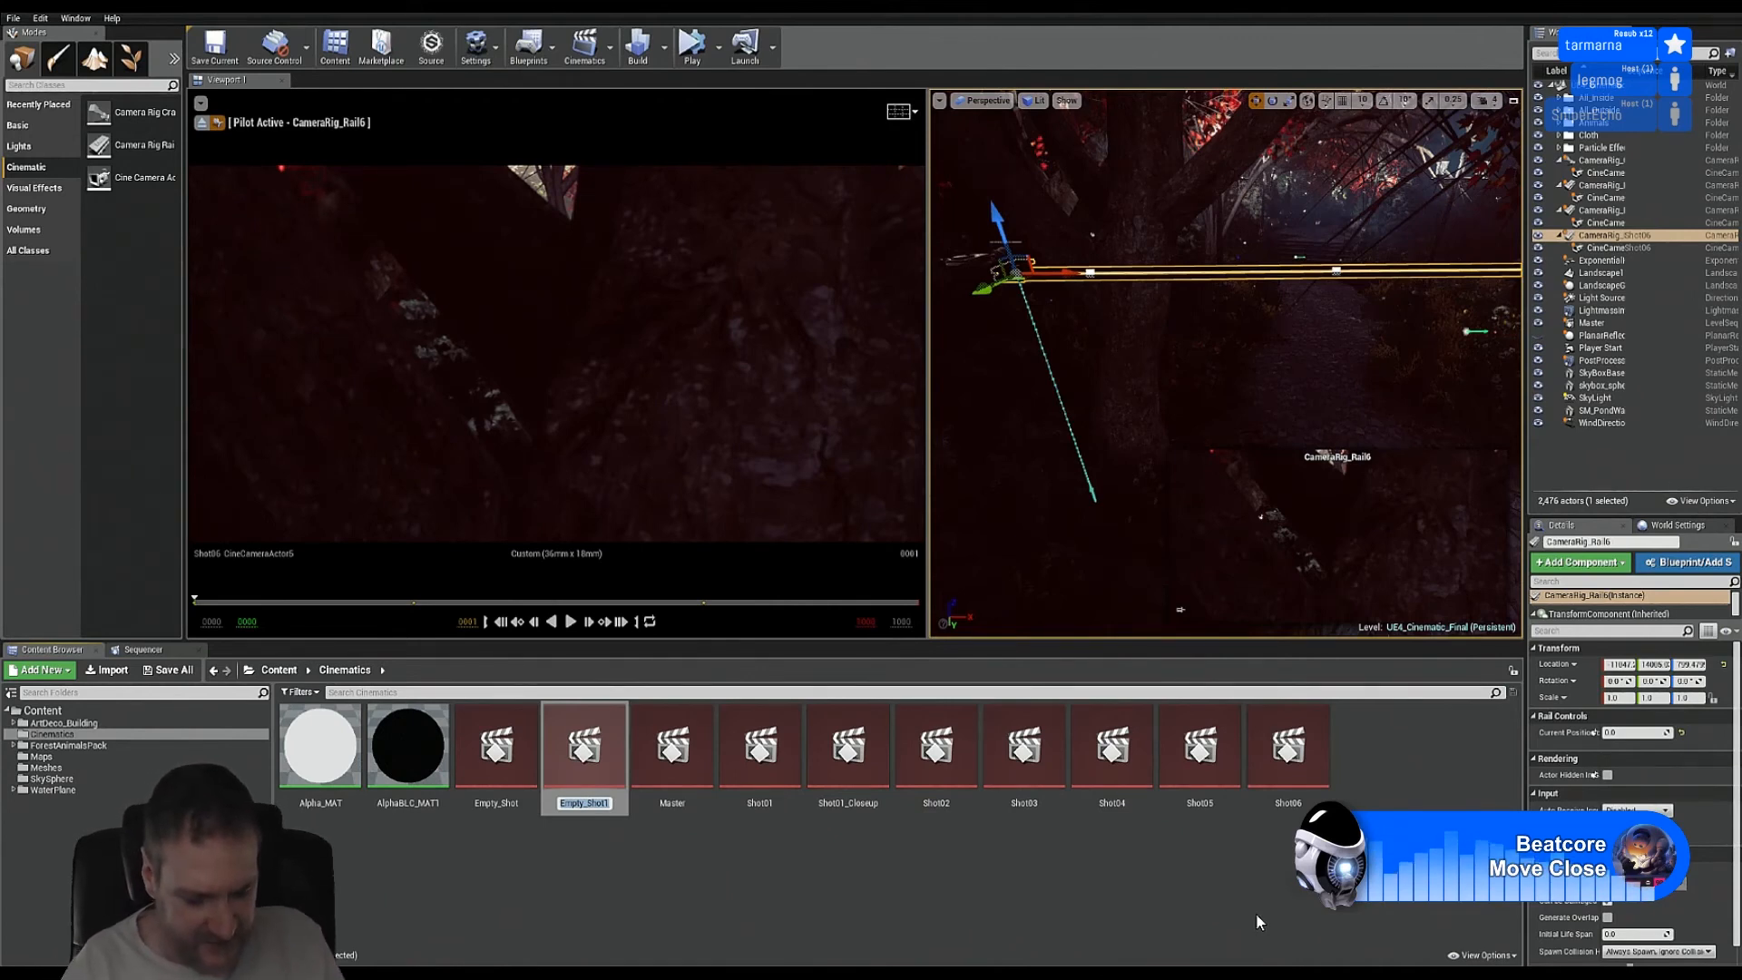
pyautogui.write('Shot07')
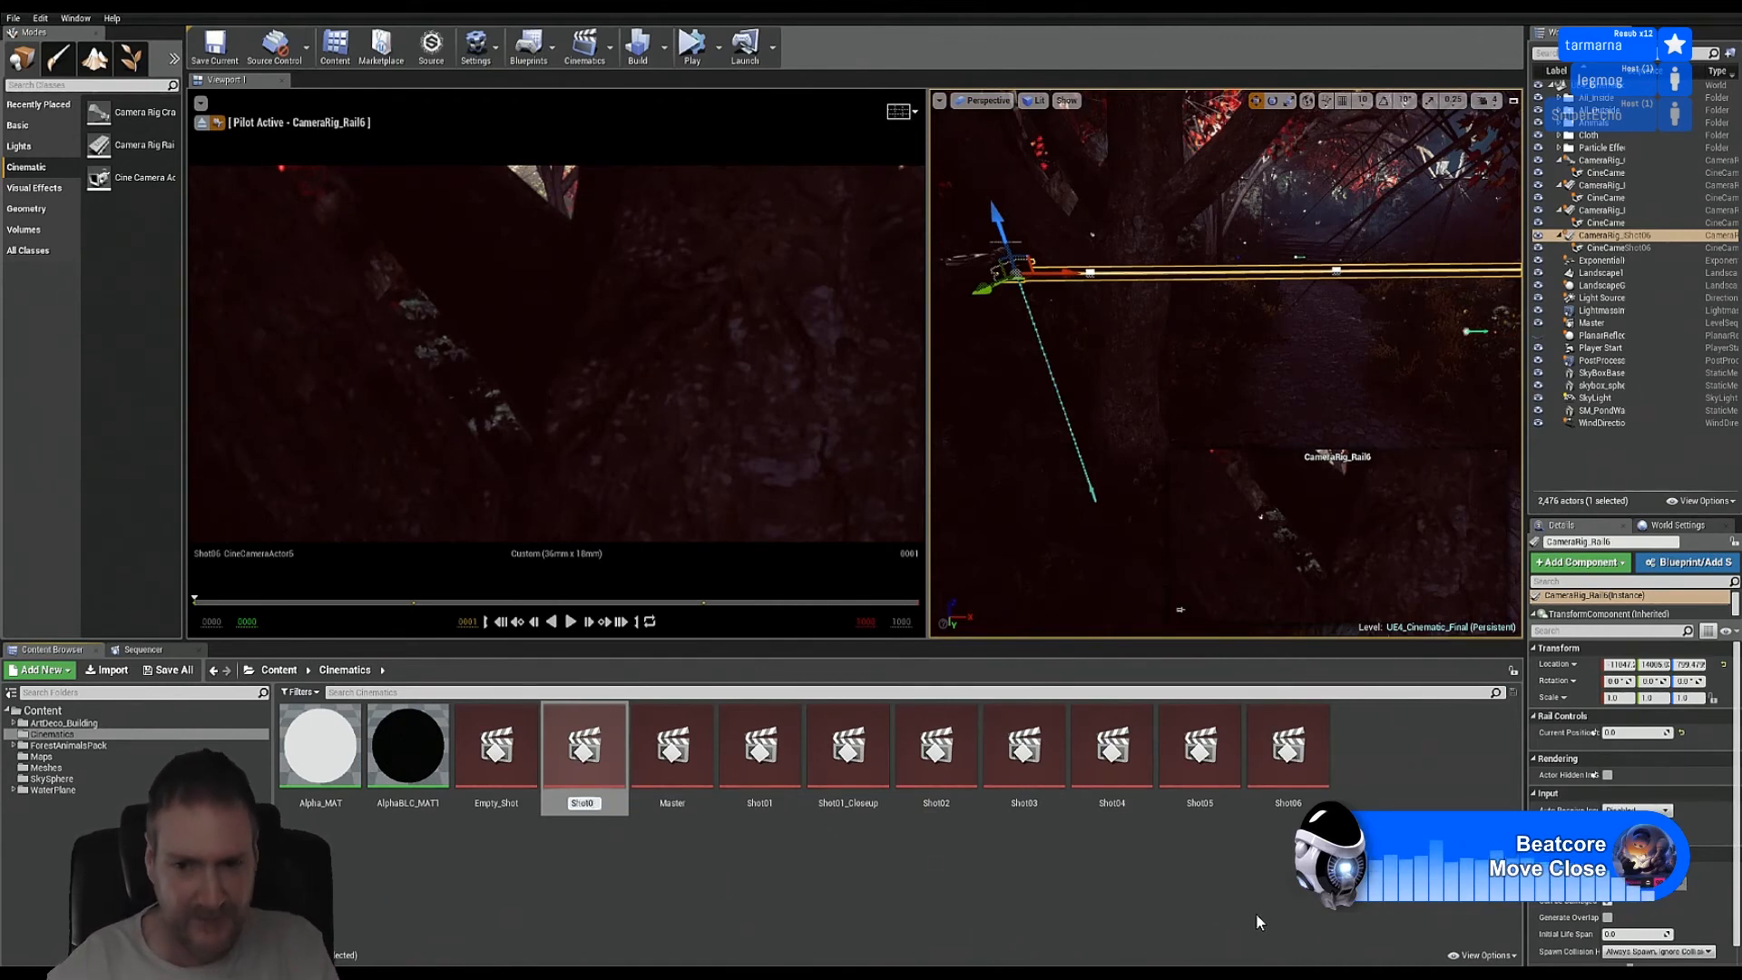
pyautogui.press('Return')
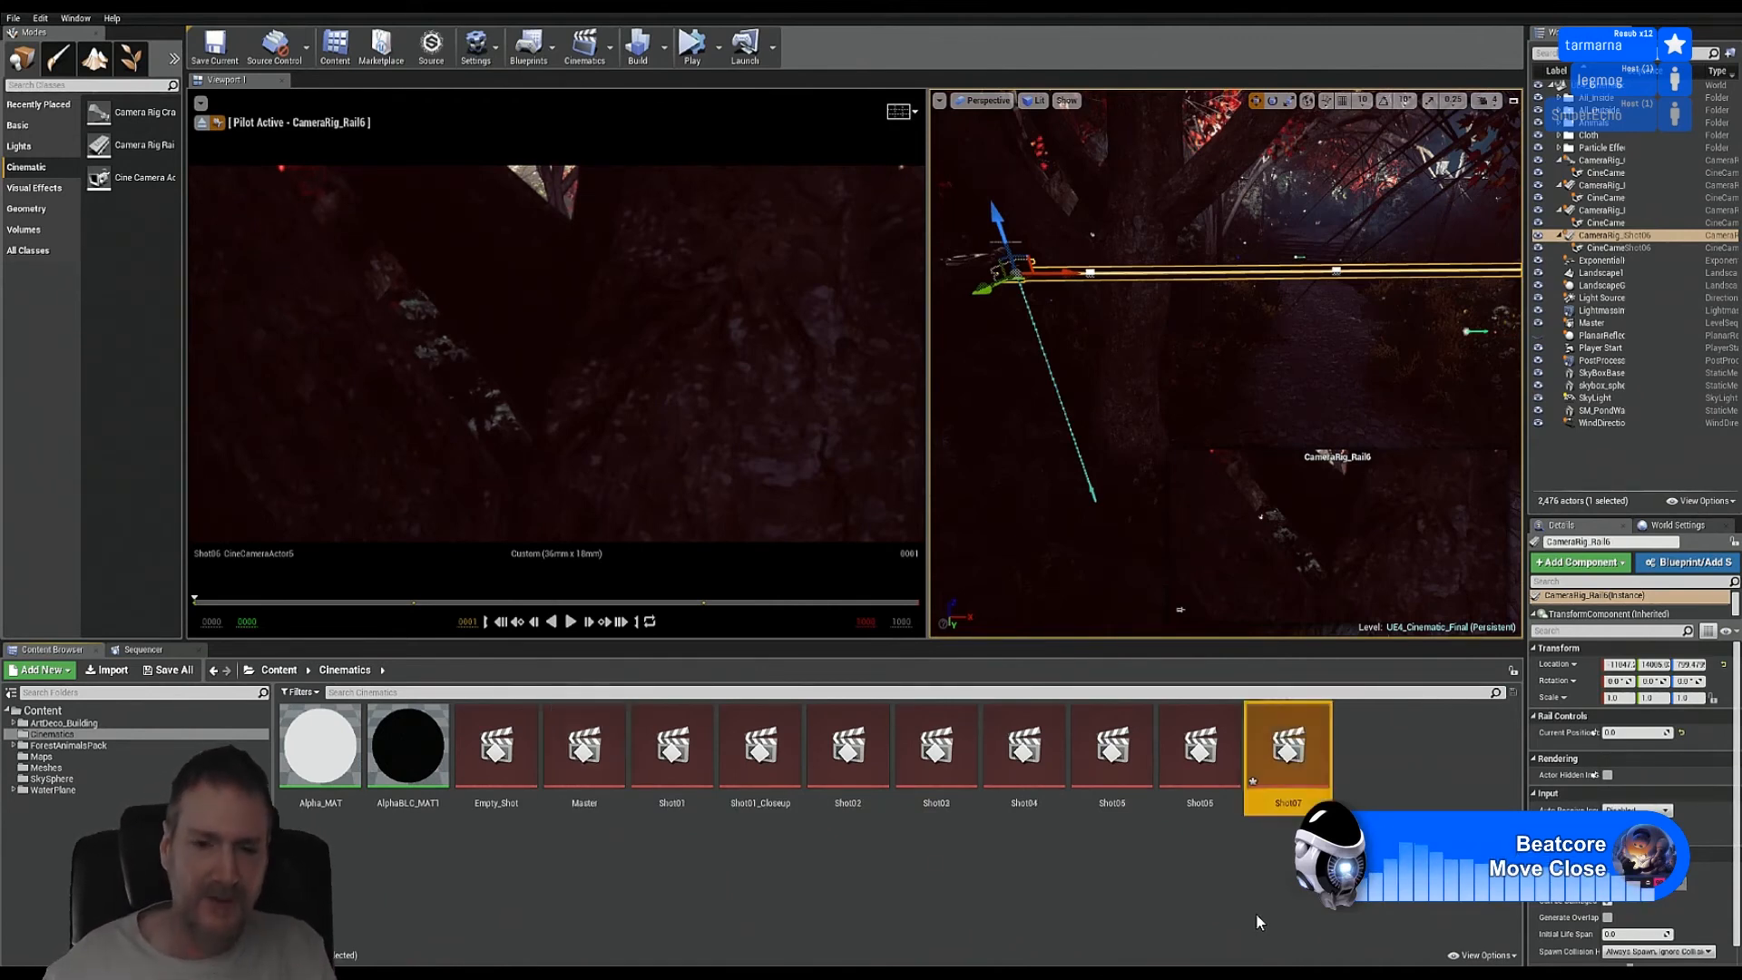
pyautogui.doubleClick(1287, 756)
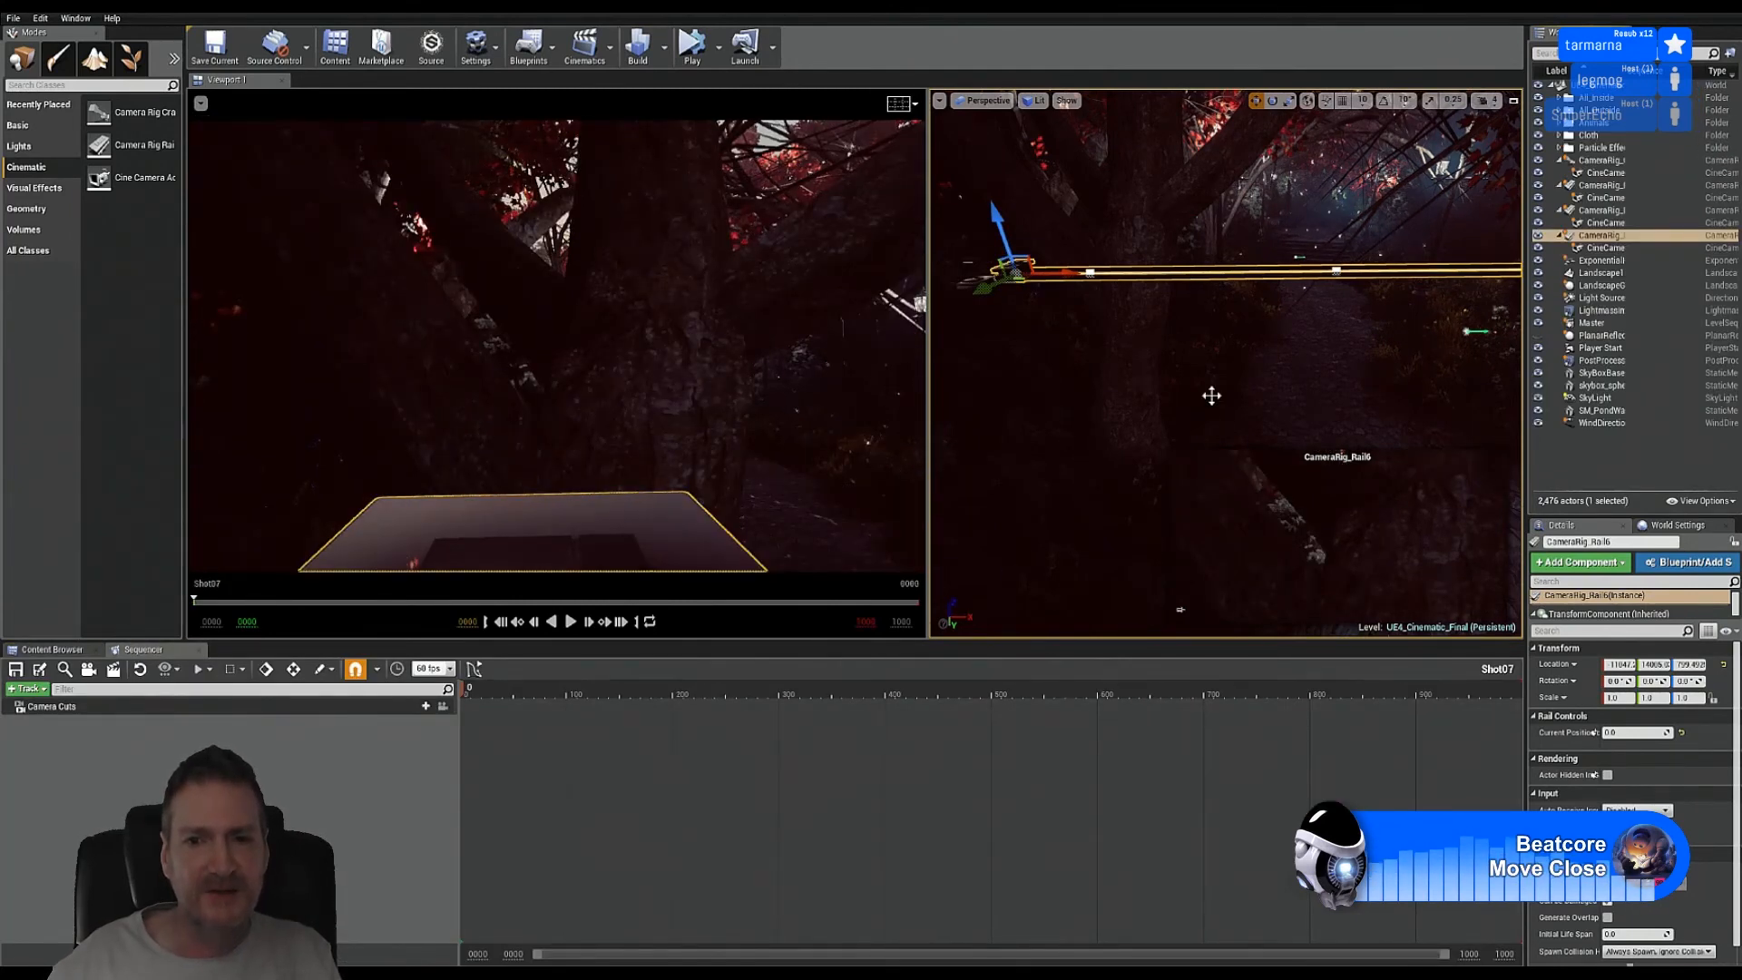
# Step: Explore the garden for a Shot07 viewpoint, reopen Shot06 to check its cine camera, and return to Shot07
pyautogui.moveTo(1225, 362); pyautogui.dragTo(1283, 356, button='right')
pyautogui.press('w')
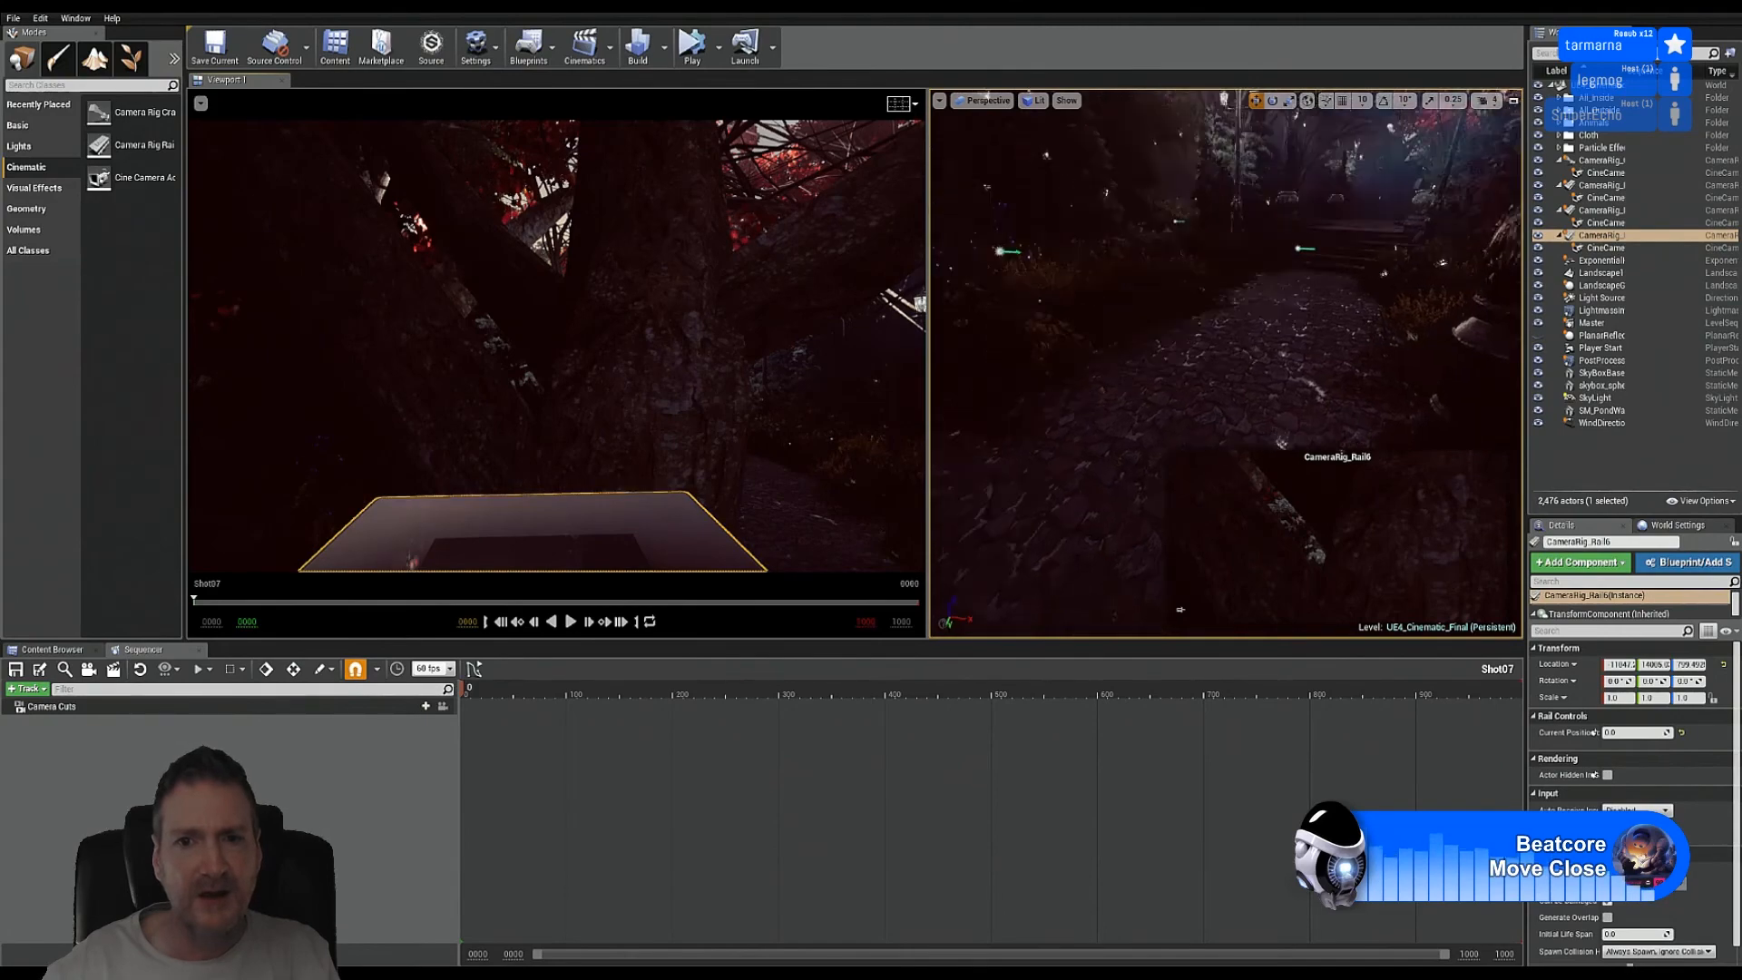
pyautogui.moveTo(1284, 356)
pyautogui.mouseDown(button='right')
pyautogui.moveTo(1275, 299)
pyautogui.moveTo(1289, 331)
pyautogui.mouseUp(button='right')
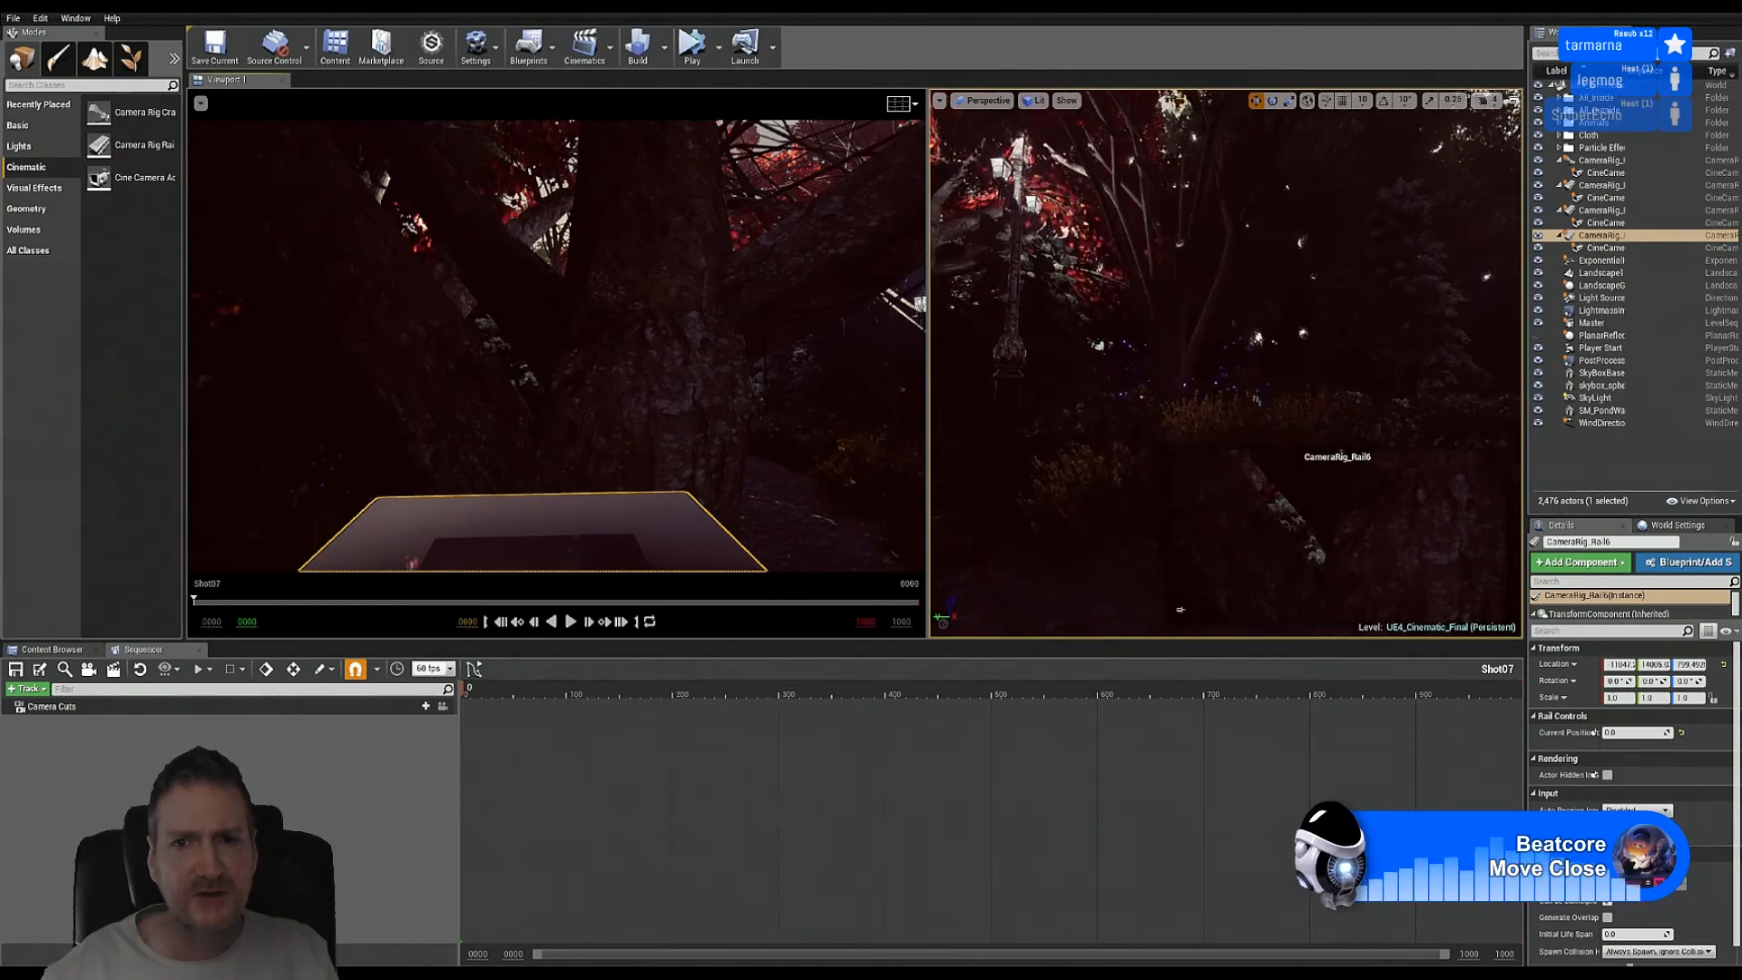
pyautogui.moveTo(1288, 332)
pyautogui.mouseDown(button='right')
pyautogui.moveTo(1266, 336)
pyautogui.moveTo(1275, 318)
pyautogui.moveTo(1280, 354)
pyautogui.mouseUp(button='right')
pyautogui.moveTo(1246, 452); pyautogui.dragTo(1246, 449, button='right')
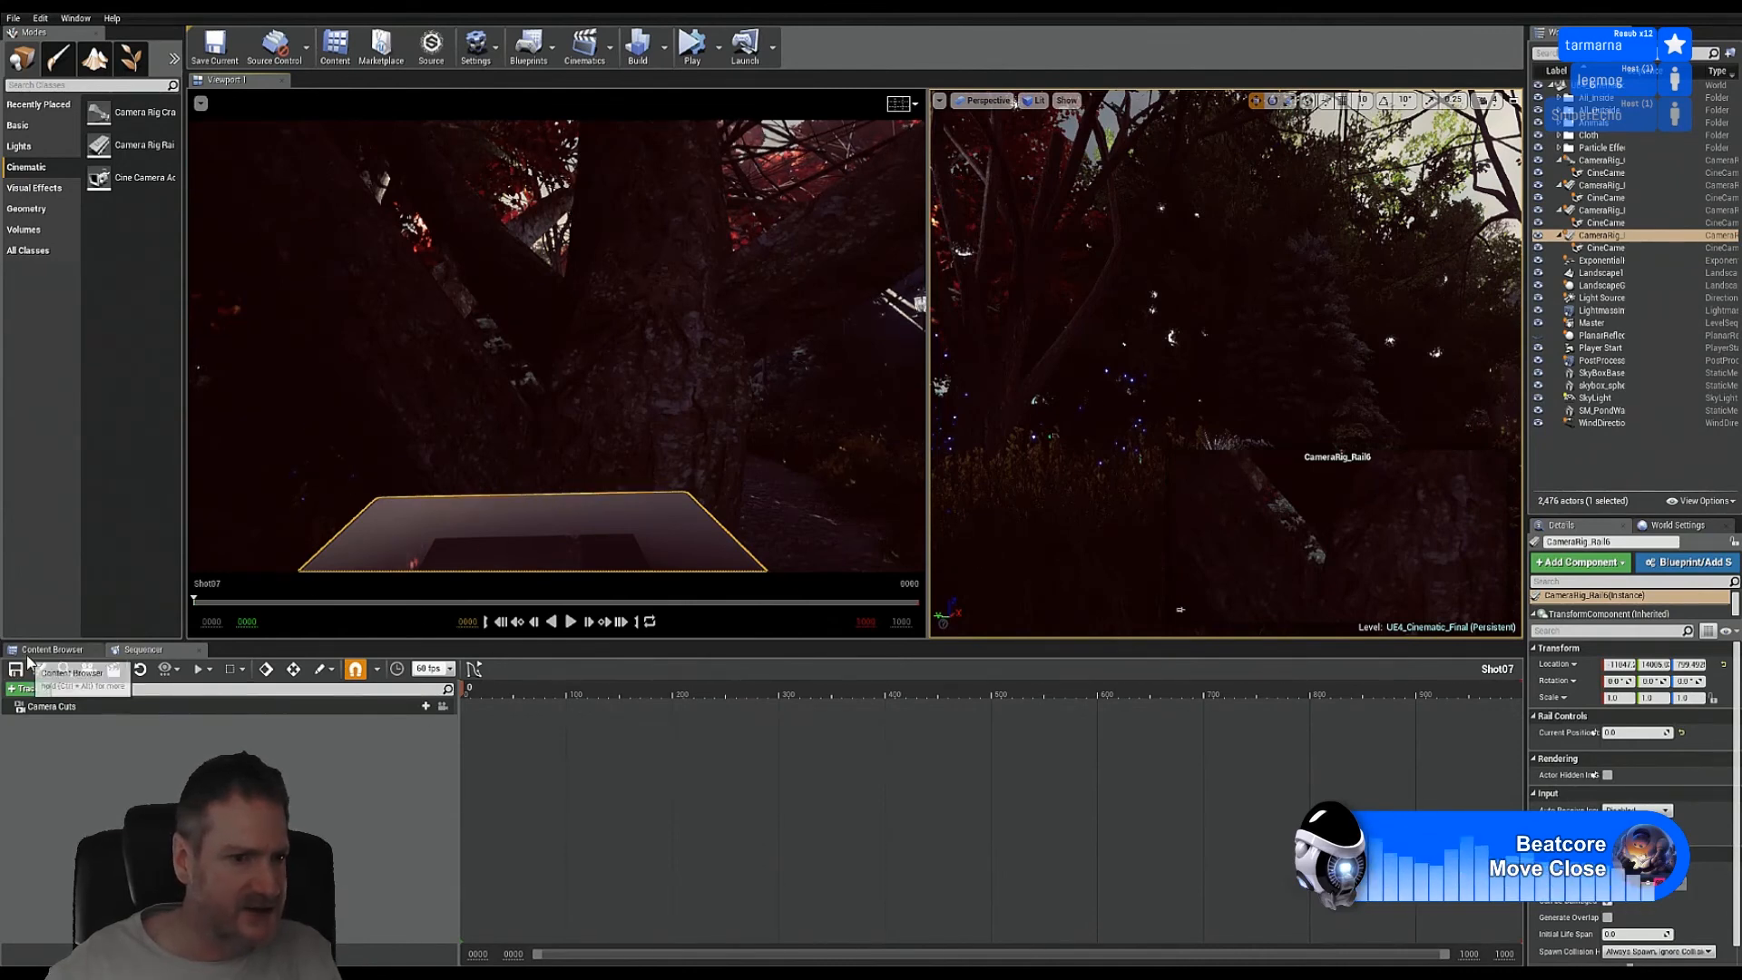
pyautogui.click(50, 649)
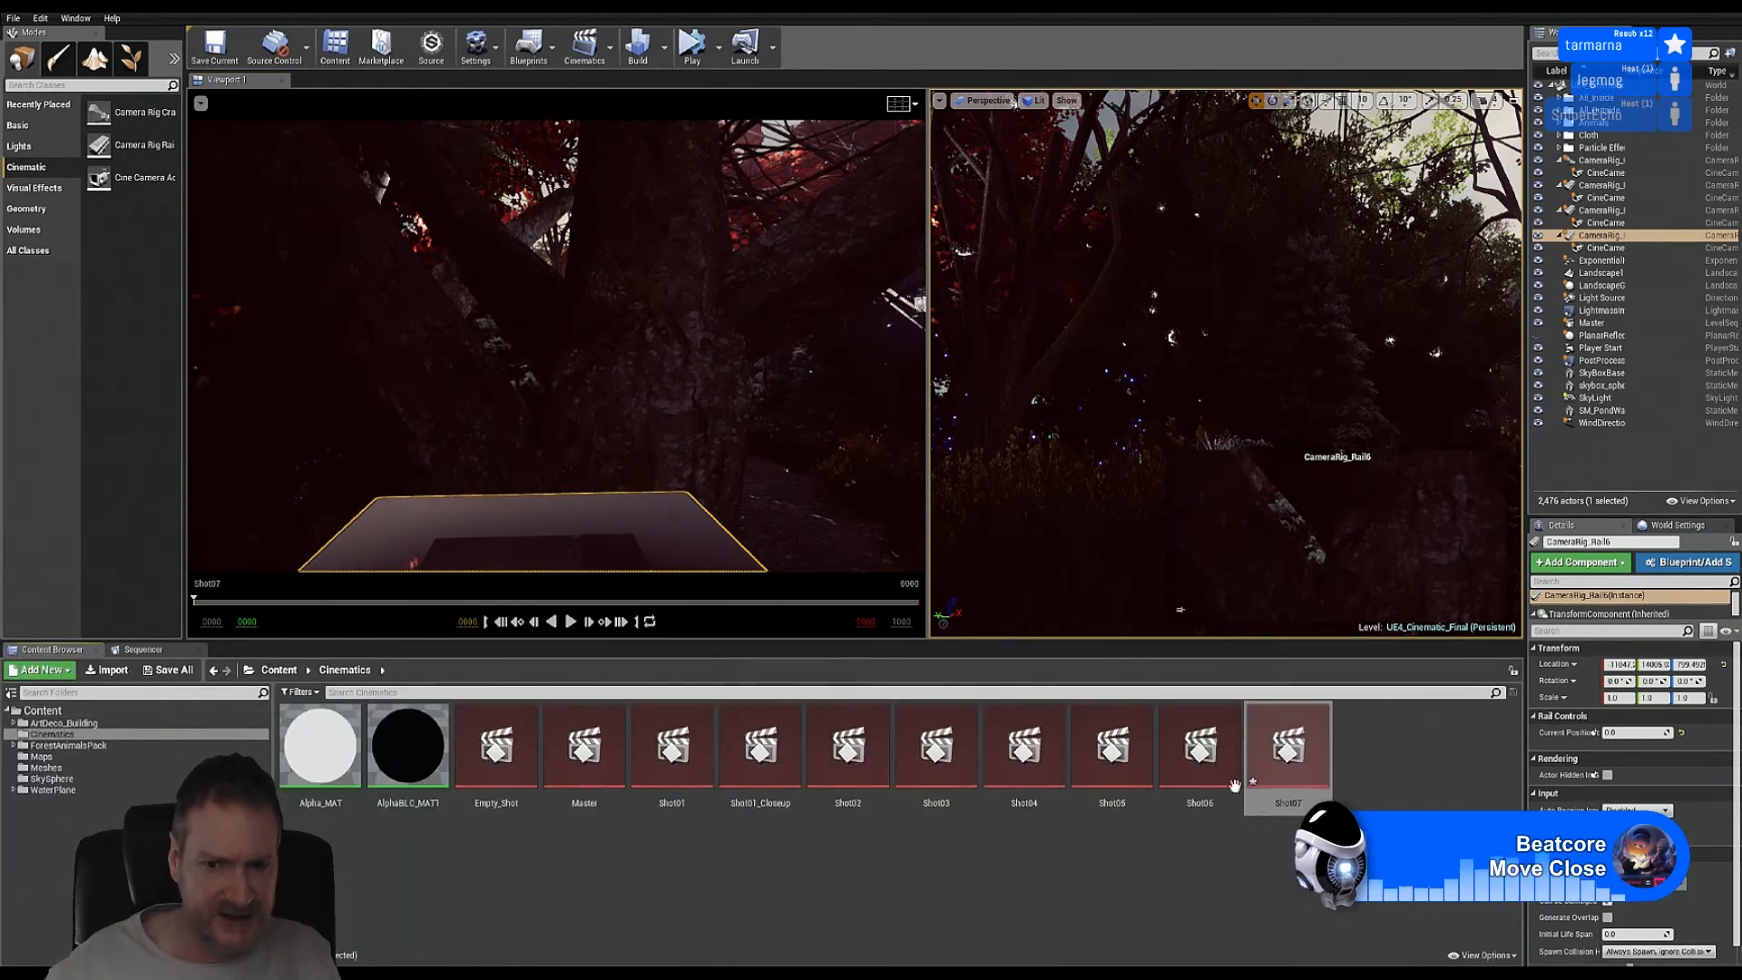
pyautogui.doubleClick(1211, 758)
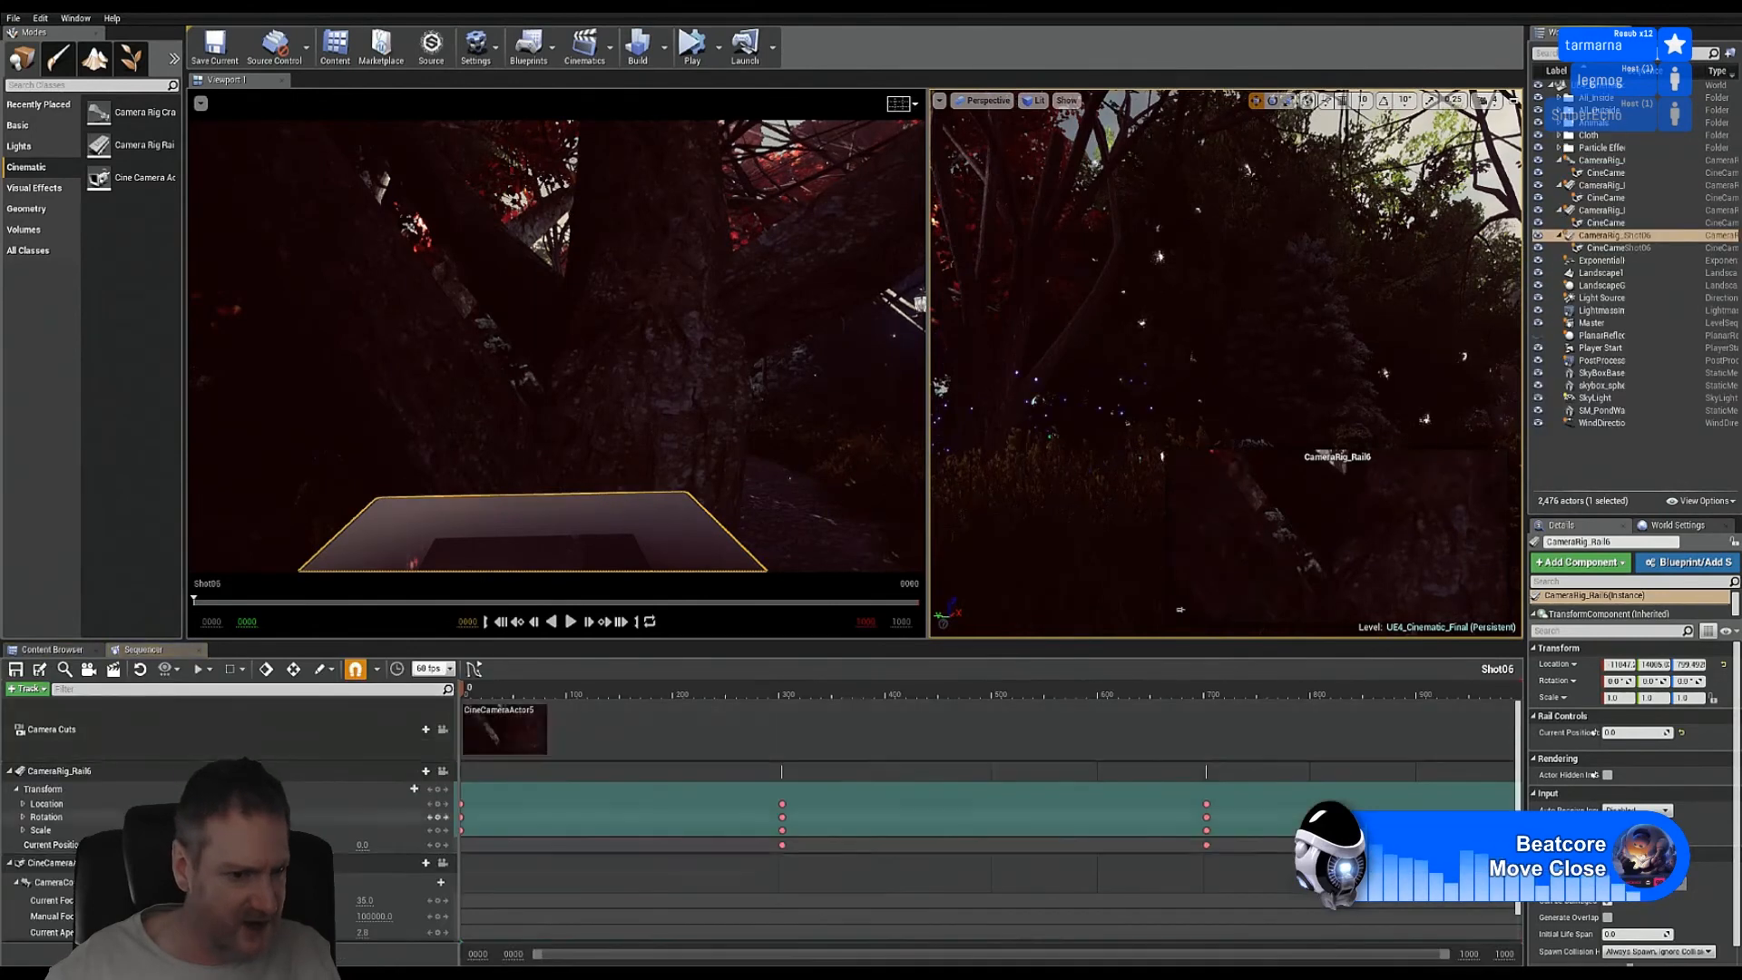
pyautogui.click(118, 863)
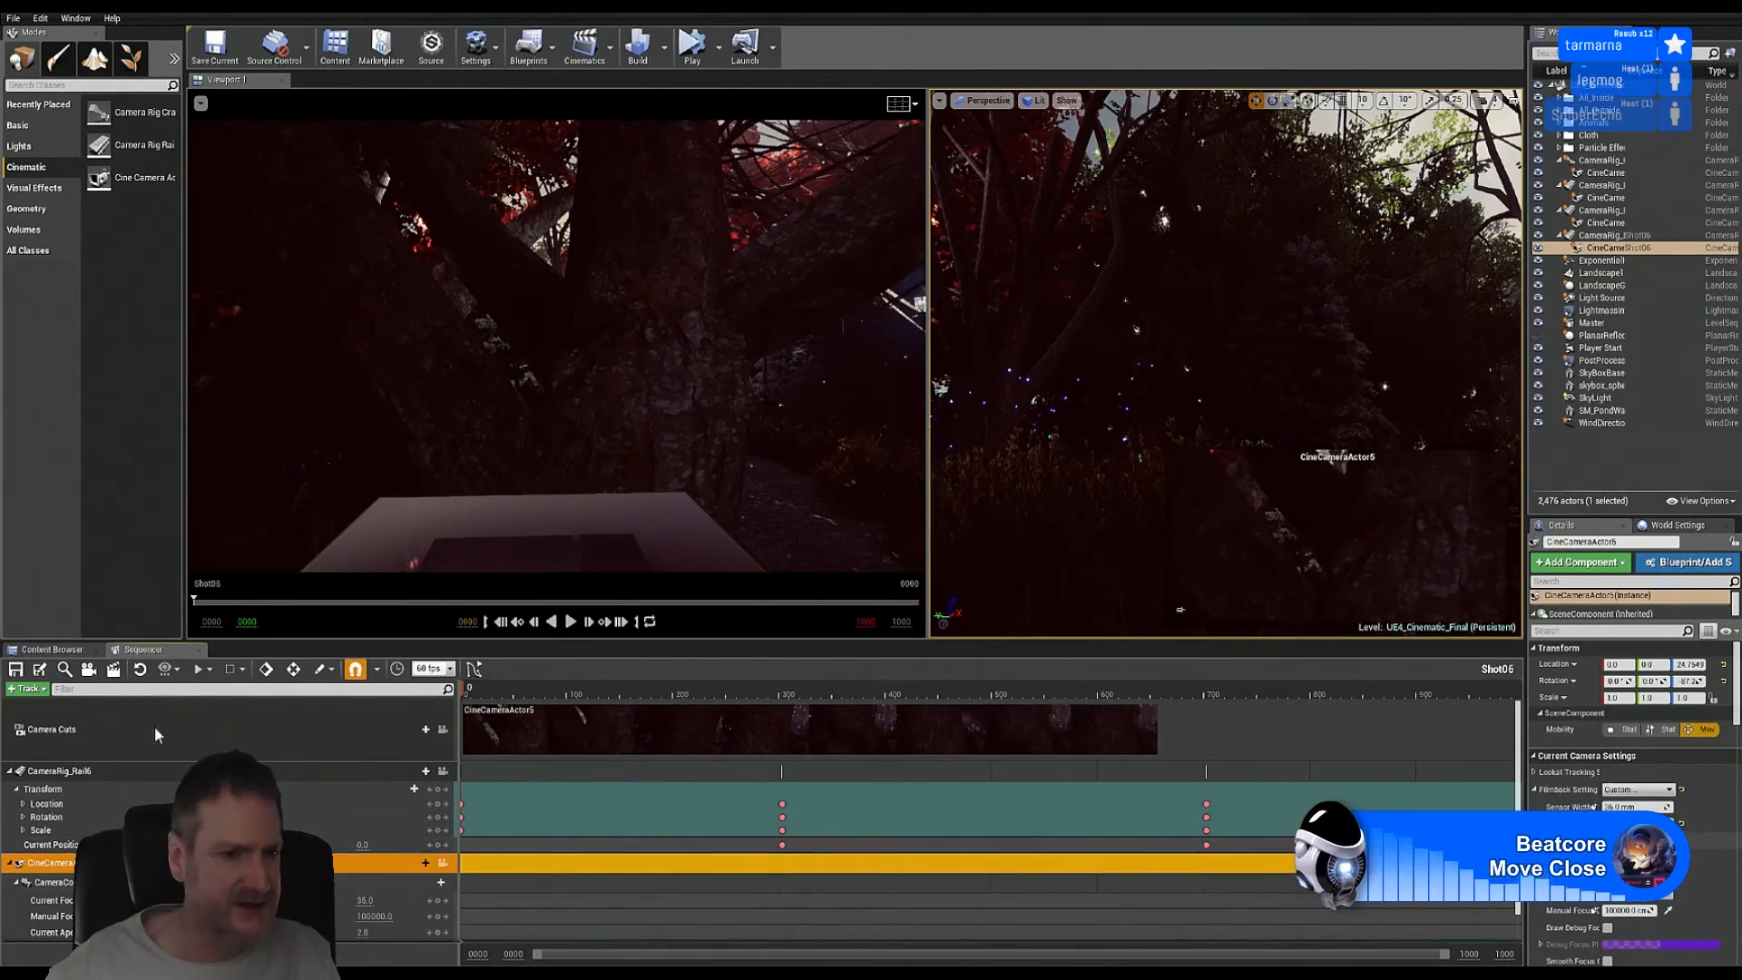
pyautogui.click(52, 650)
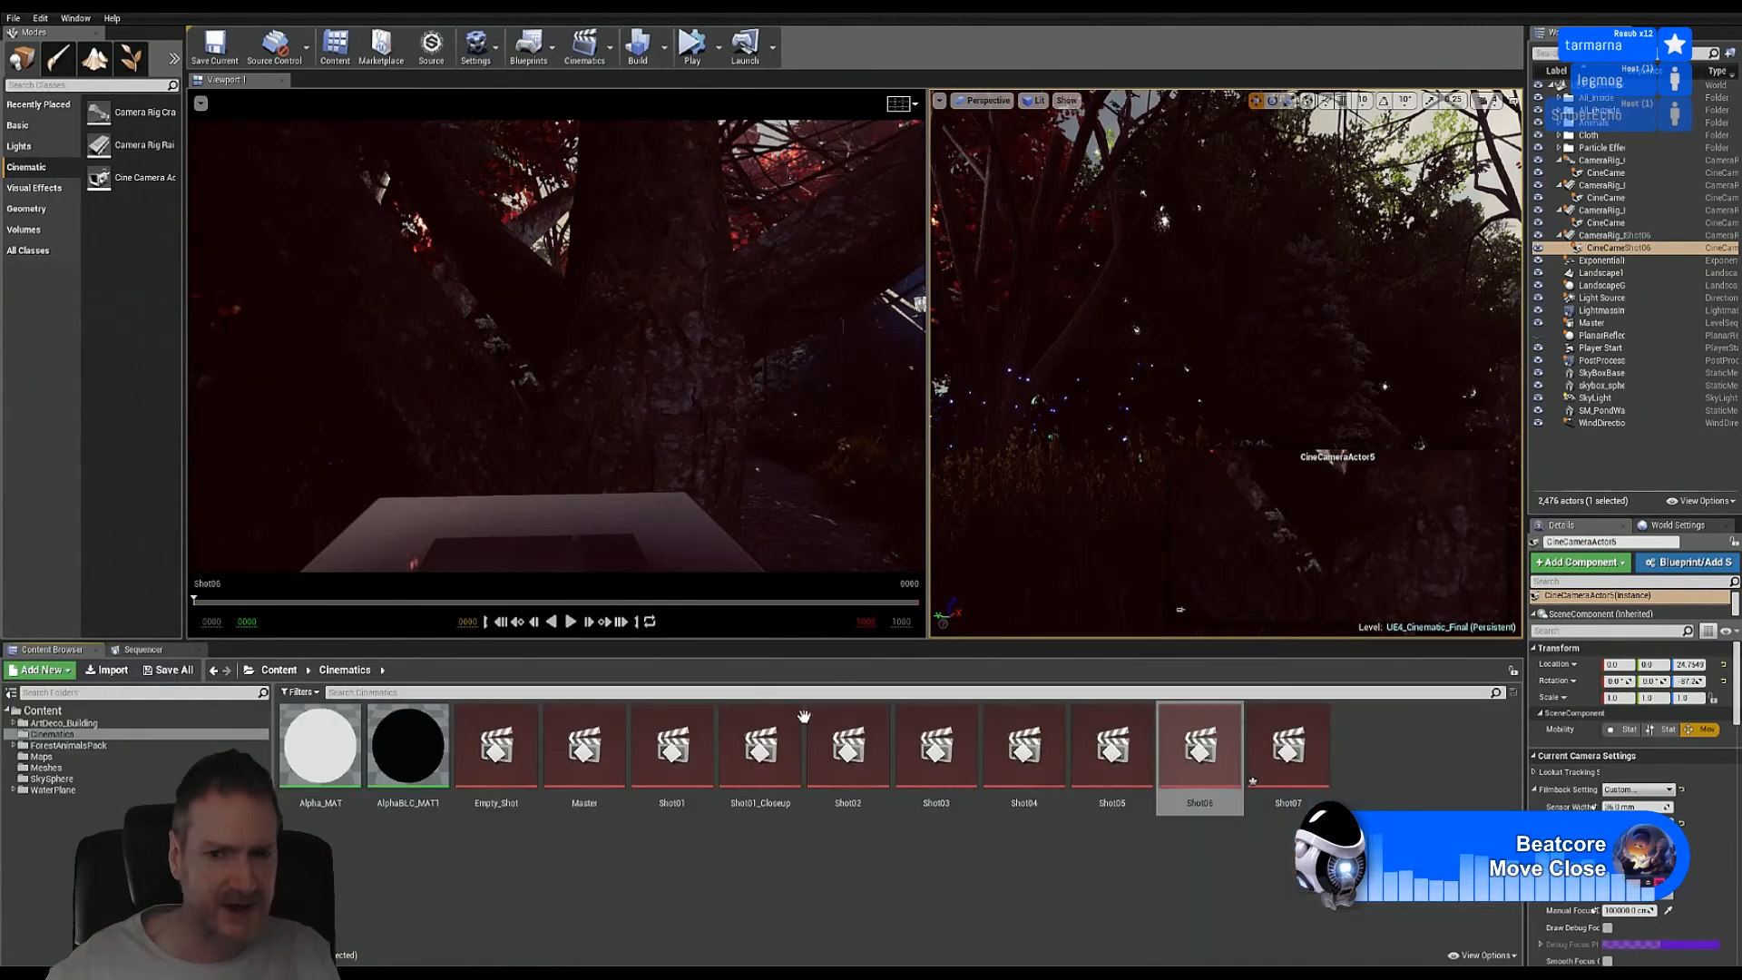
pyautogui.doubleClick(1298, 748)
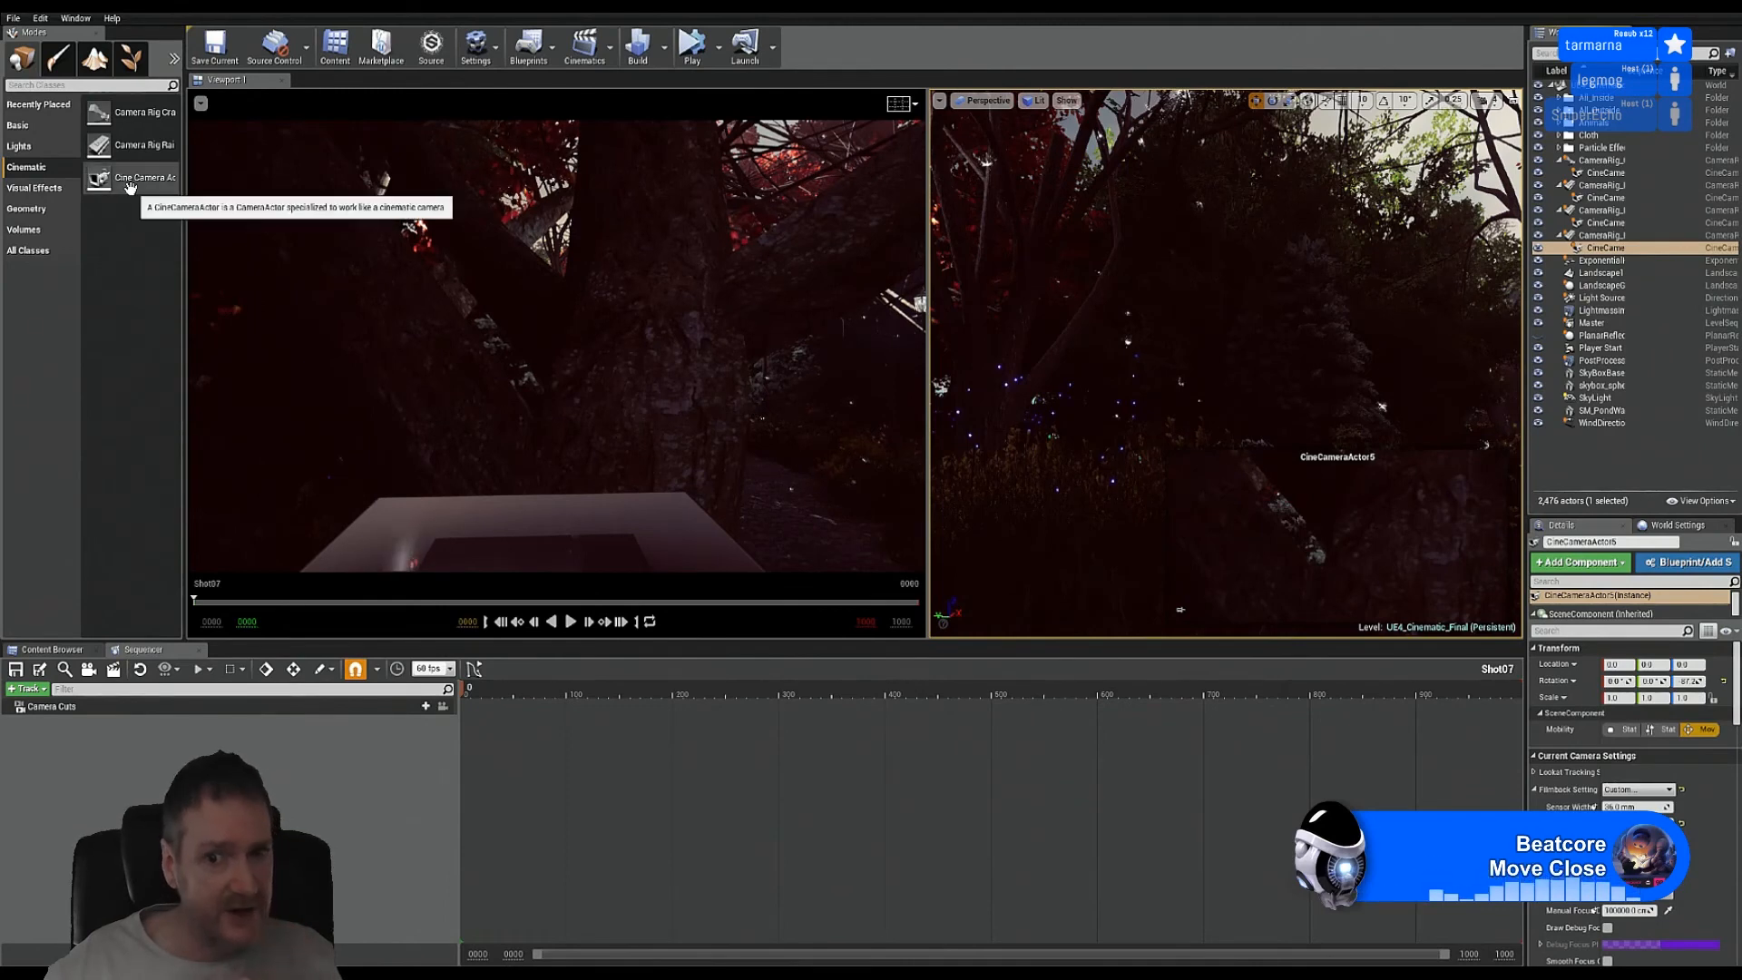
# Step: Place a Cine Camera Actor on the ground in the perspective view and add it to the Shot07 sequence
pyautogui.moveTo(128, 181); pyautogui.dragTo(1166, 544)
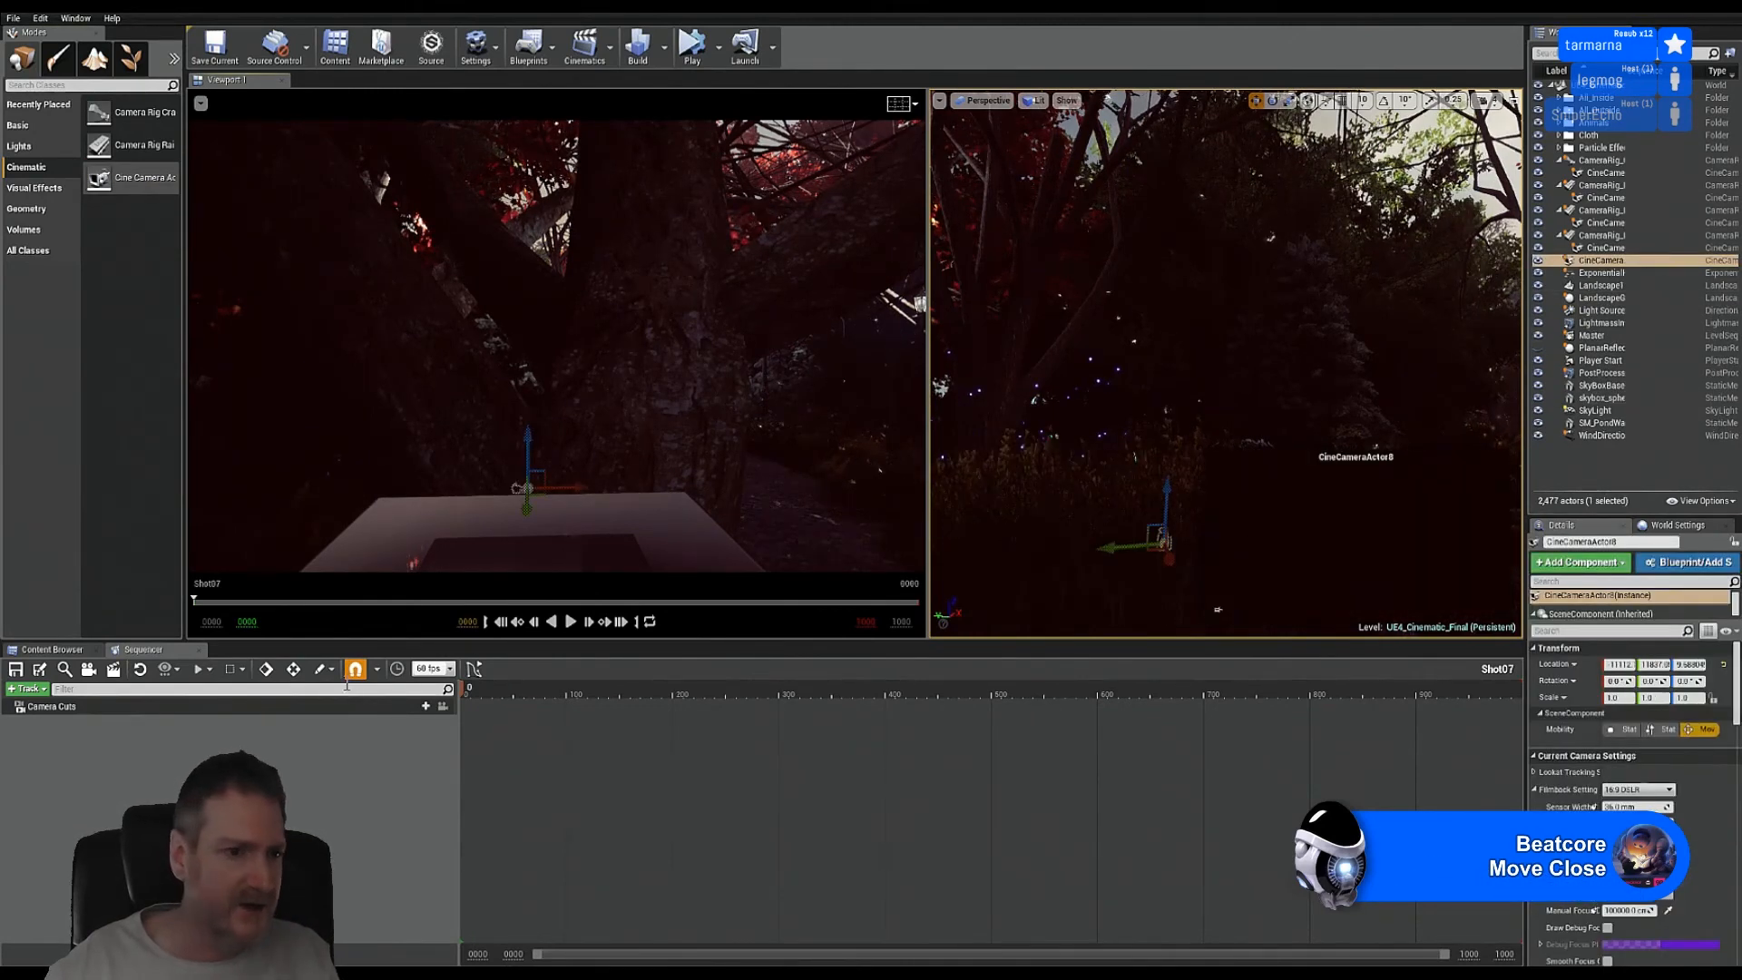
pyautogui.click(20, 691)
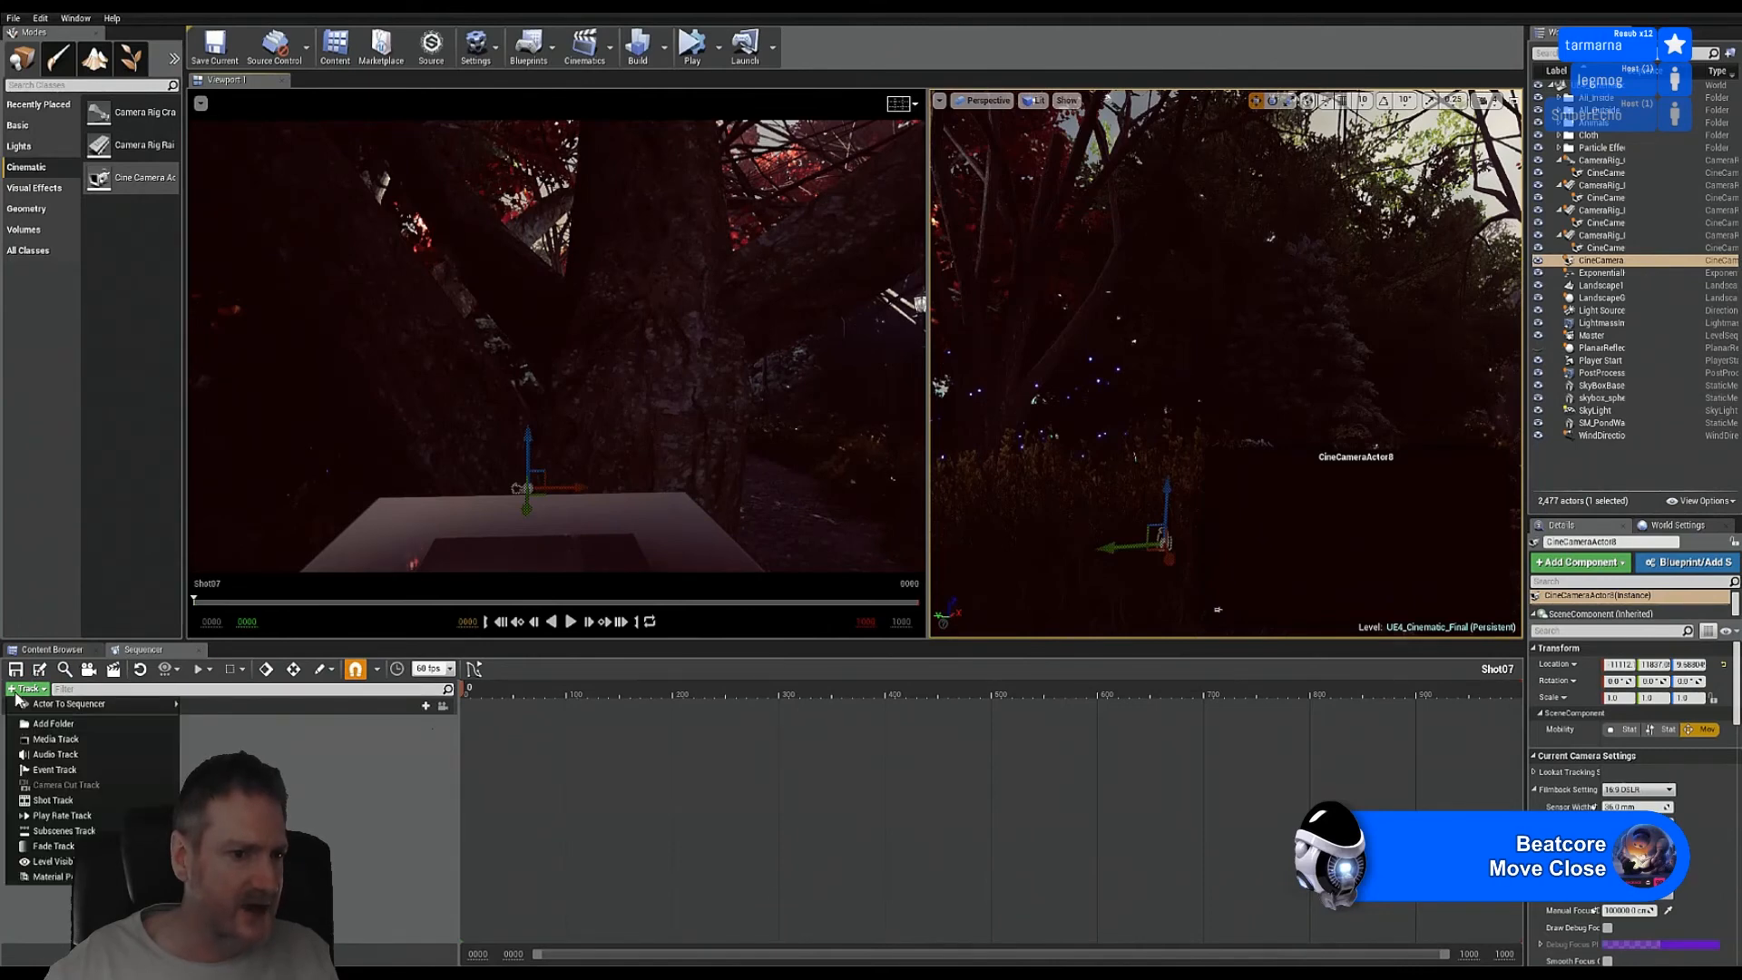
pyautogui.moveTo(91, 704)
pyautogui.click(251, 667)
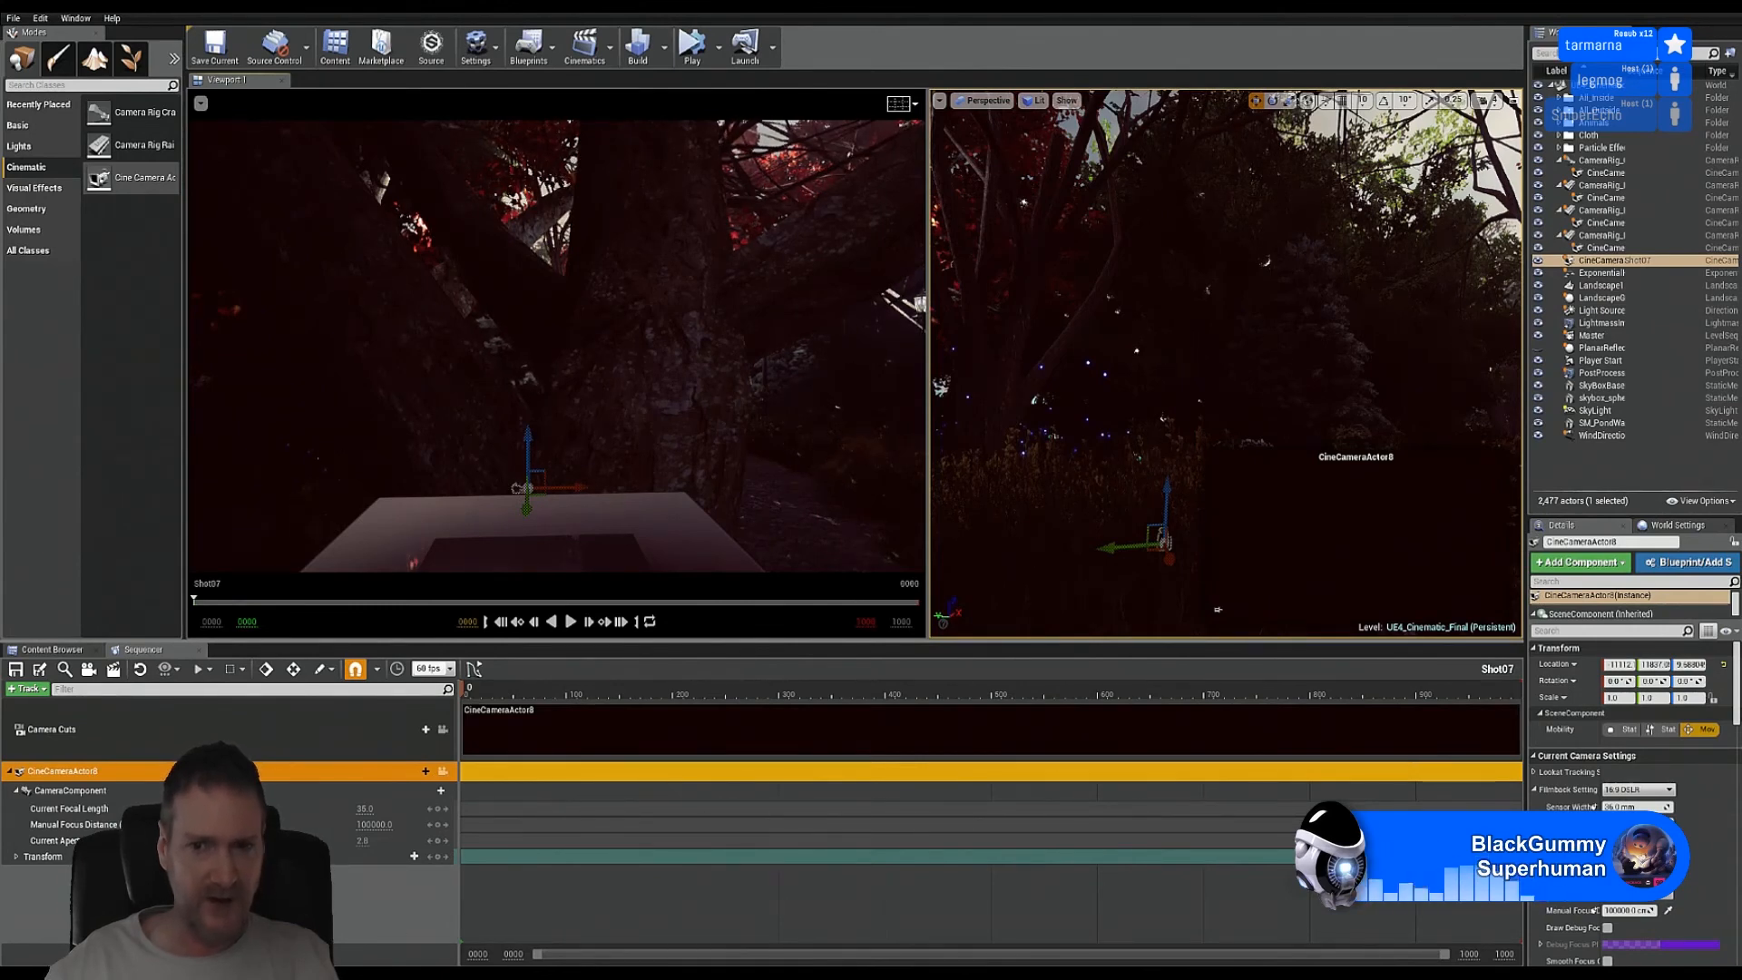
# Step: Move the new cine camera from the tree onto the stone path through the garden
pyautogui.moveTo(1225, 345); pyautogui.dragTo(1348, 461, button='right')
pyautogui.moveTo(1198, 354); pyautogui.dragTo(1178, 347, button='right')
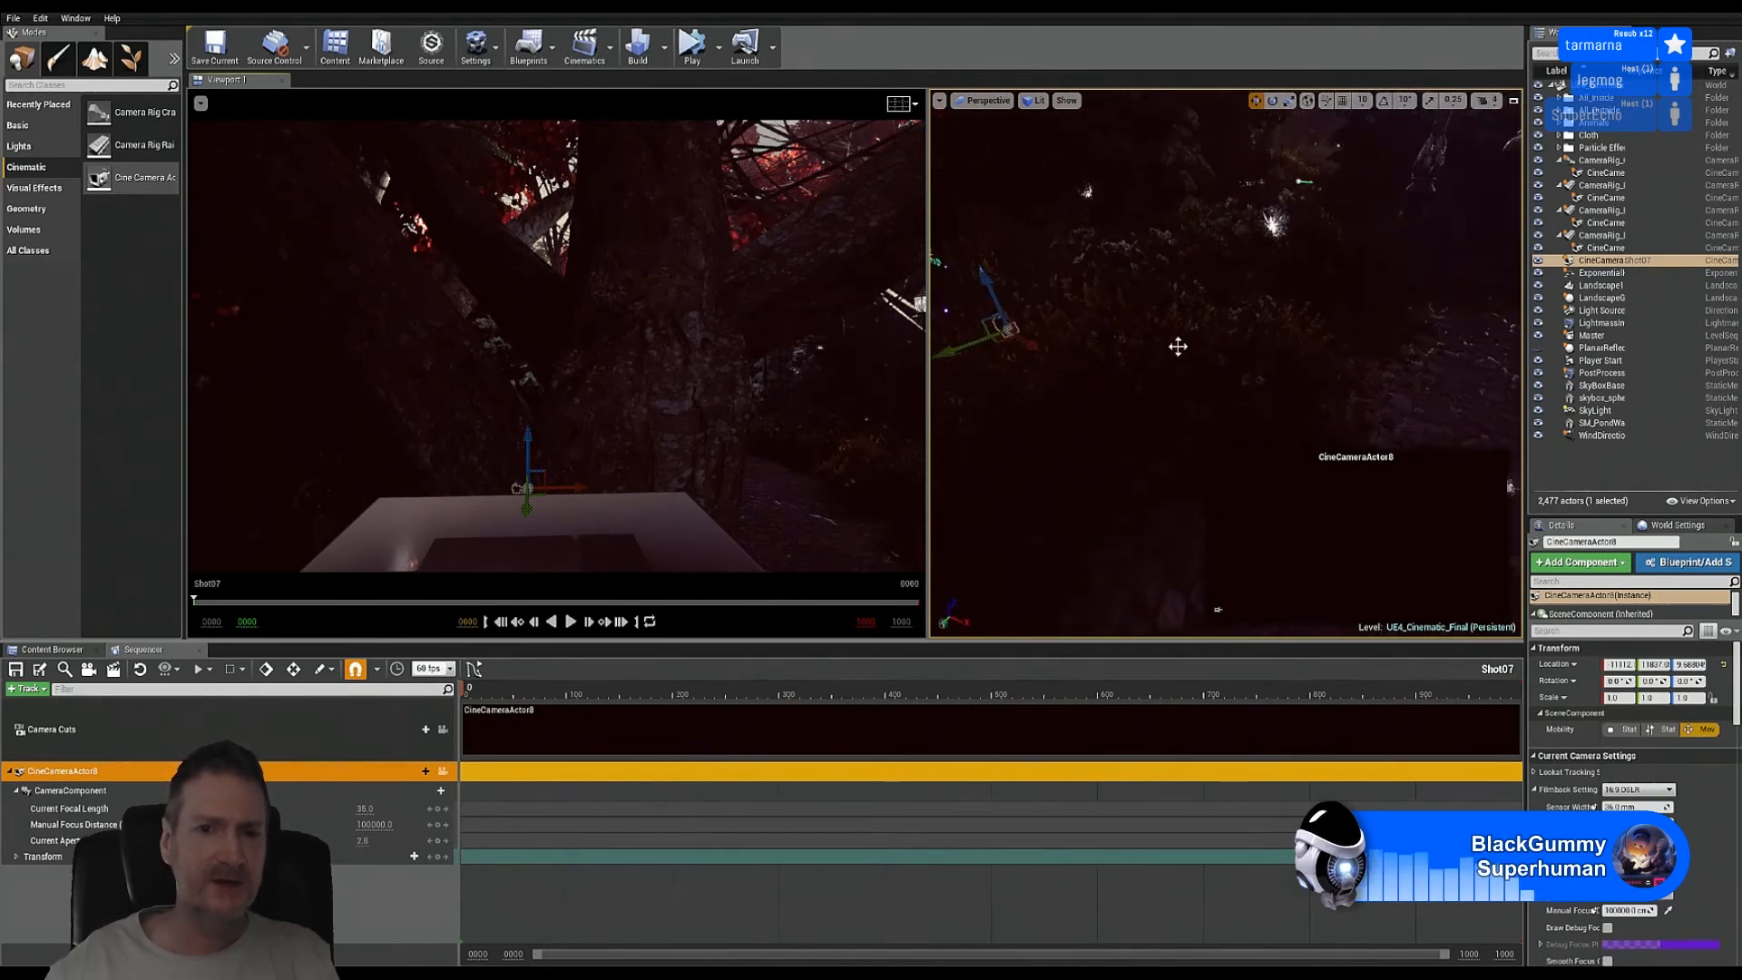
pyautogui.moveTo(1035, 341); pyautogui.dragTo(1389, 624)
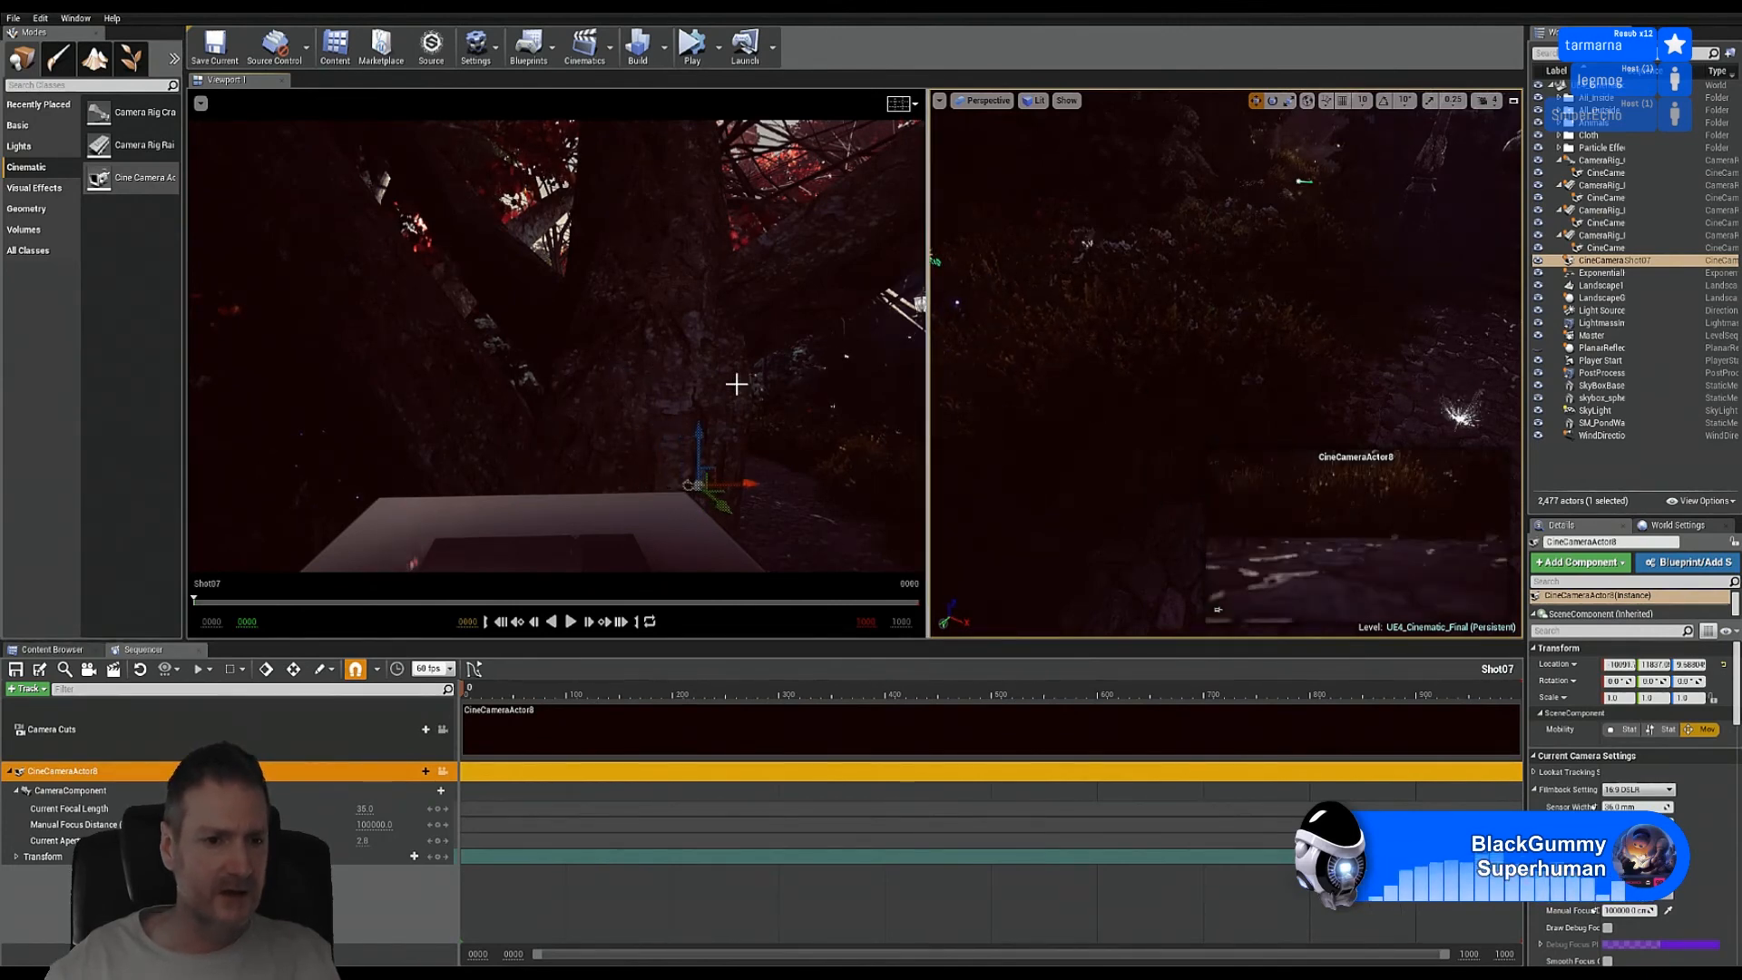
# Step: Deselect the camera and lock the Cinematic viewport to the Shot07 cine camera
pyautogui.click(667, 283)
pyautogui.press('Escape')
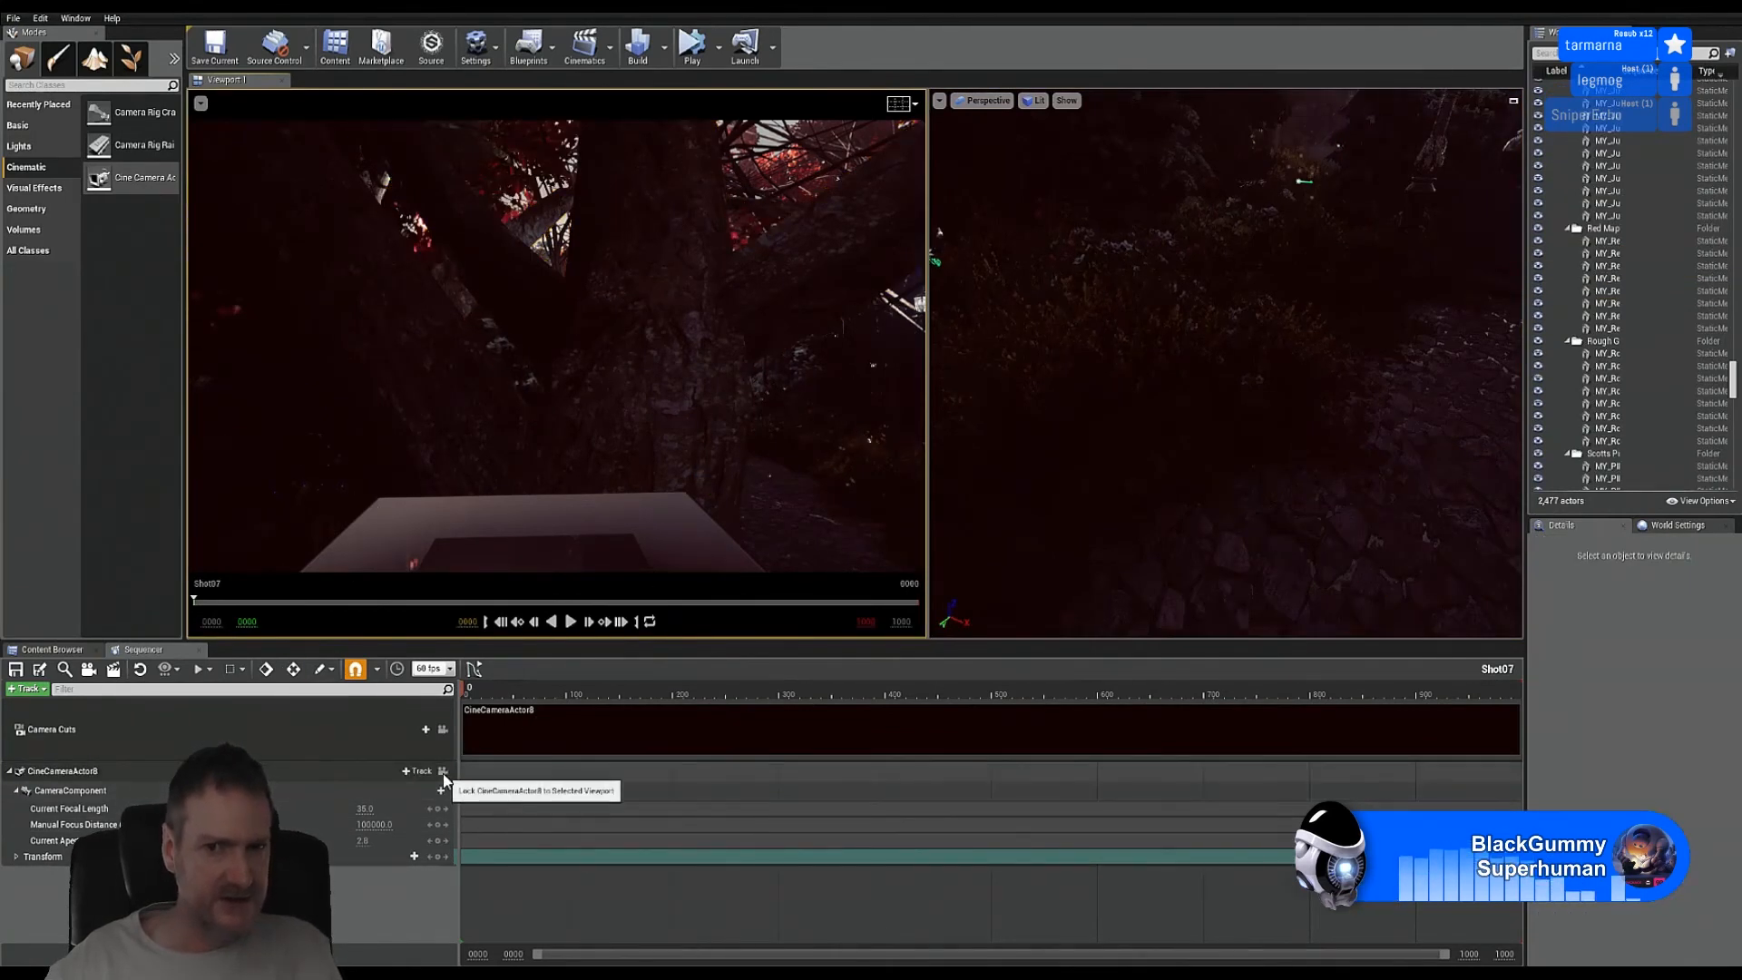
pyautogui.click(444, 773)
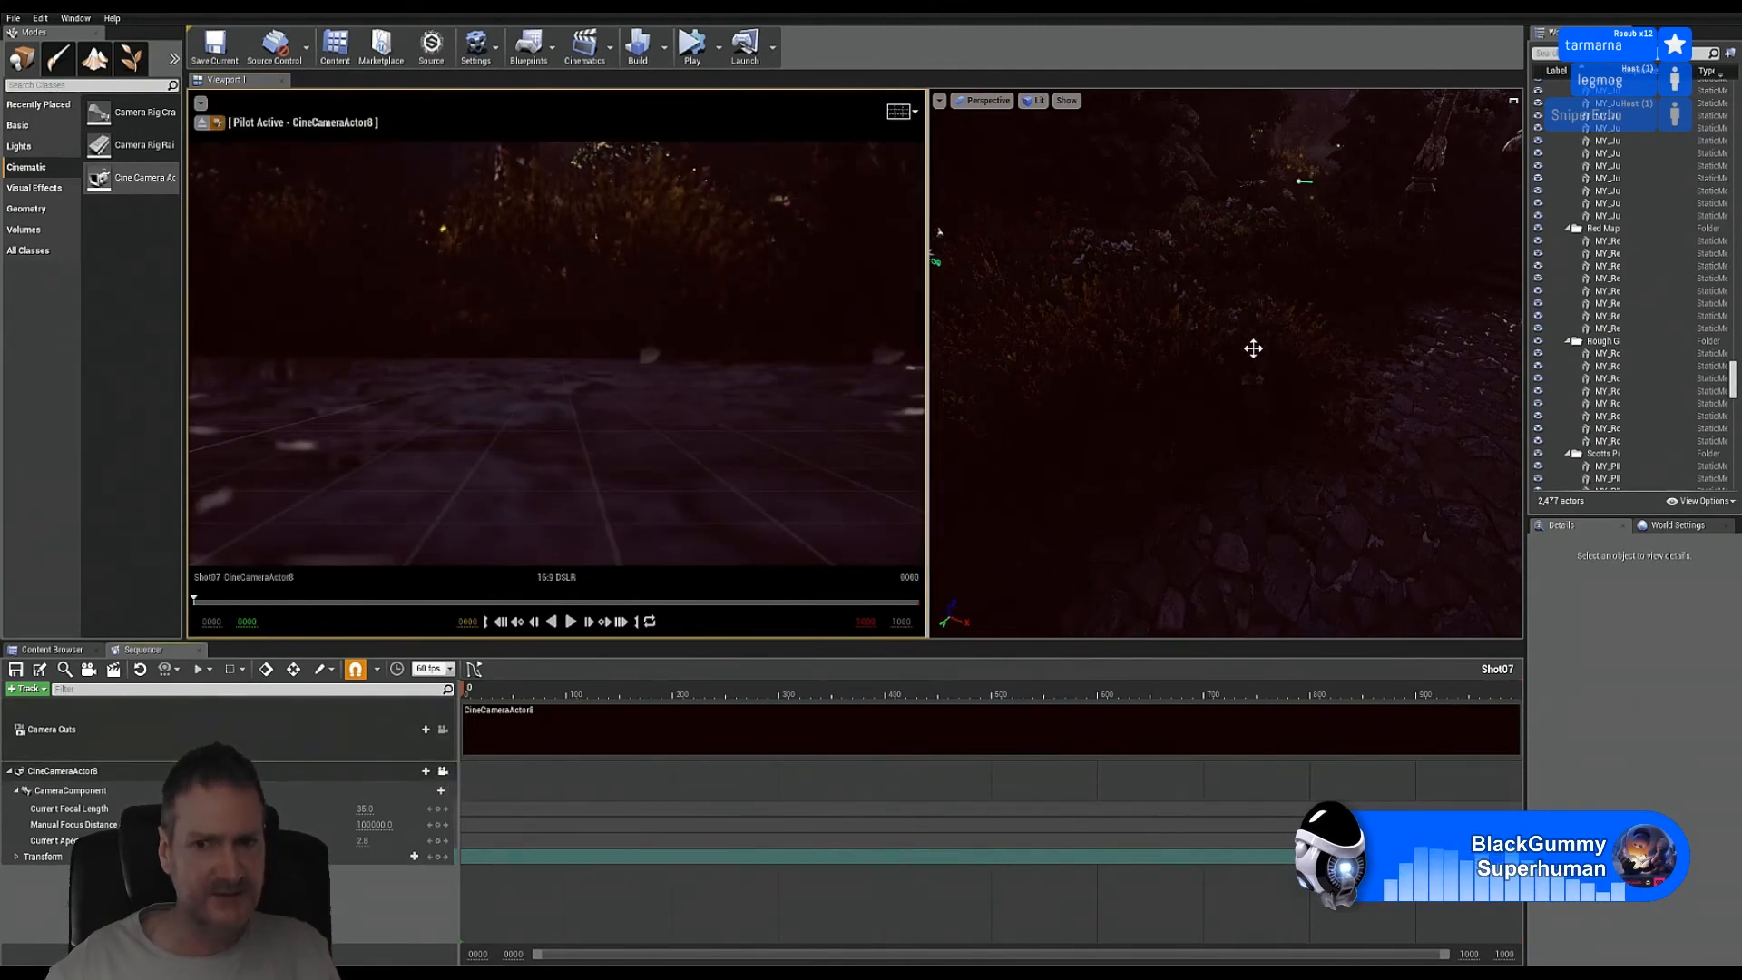
# Step: Raise the Shot07 camera above the stone path and turn it about its vertical axis toward the flower bed and trees
pyautogui.moveTo(1253, 348)
pyautogui.mouseDown(button='right')
pyautogui.moveTo(1393, 349)
pyautogui.moveTo(1231, 345)
pyautogui.mouseUp(button='right')
pyautogui.moveTo(1138, 411); pyautogui.dragTo(1099, 444, button='right')
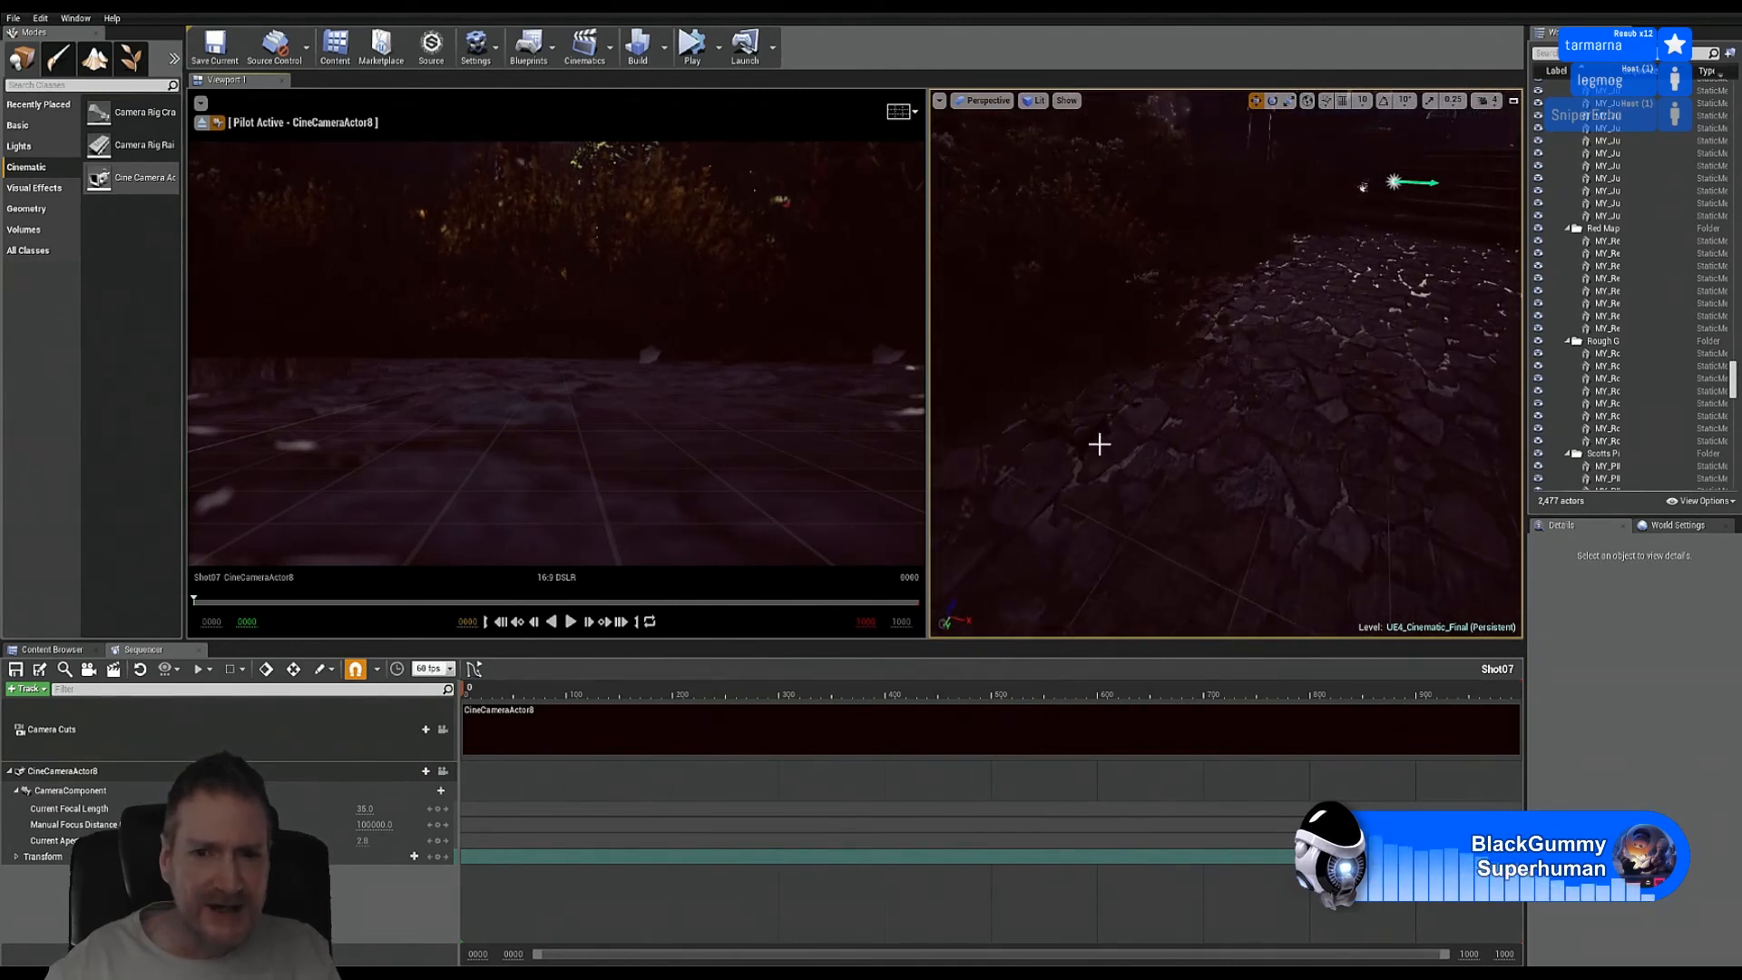
pyautogui.click(1088, 440)
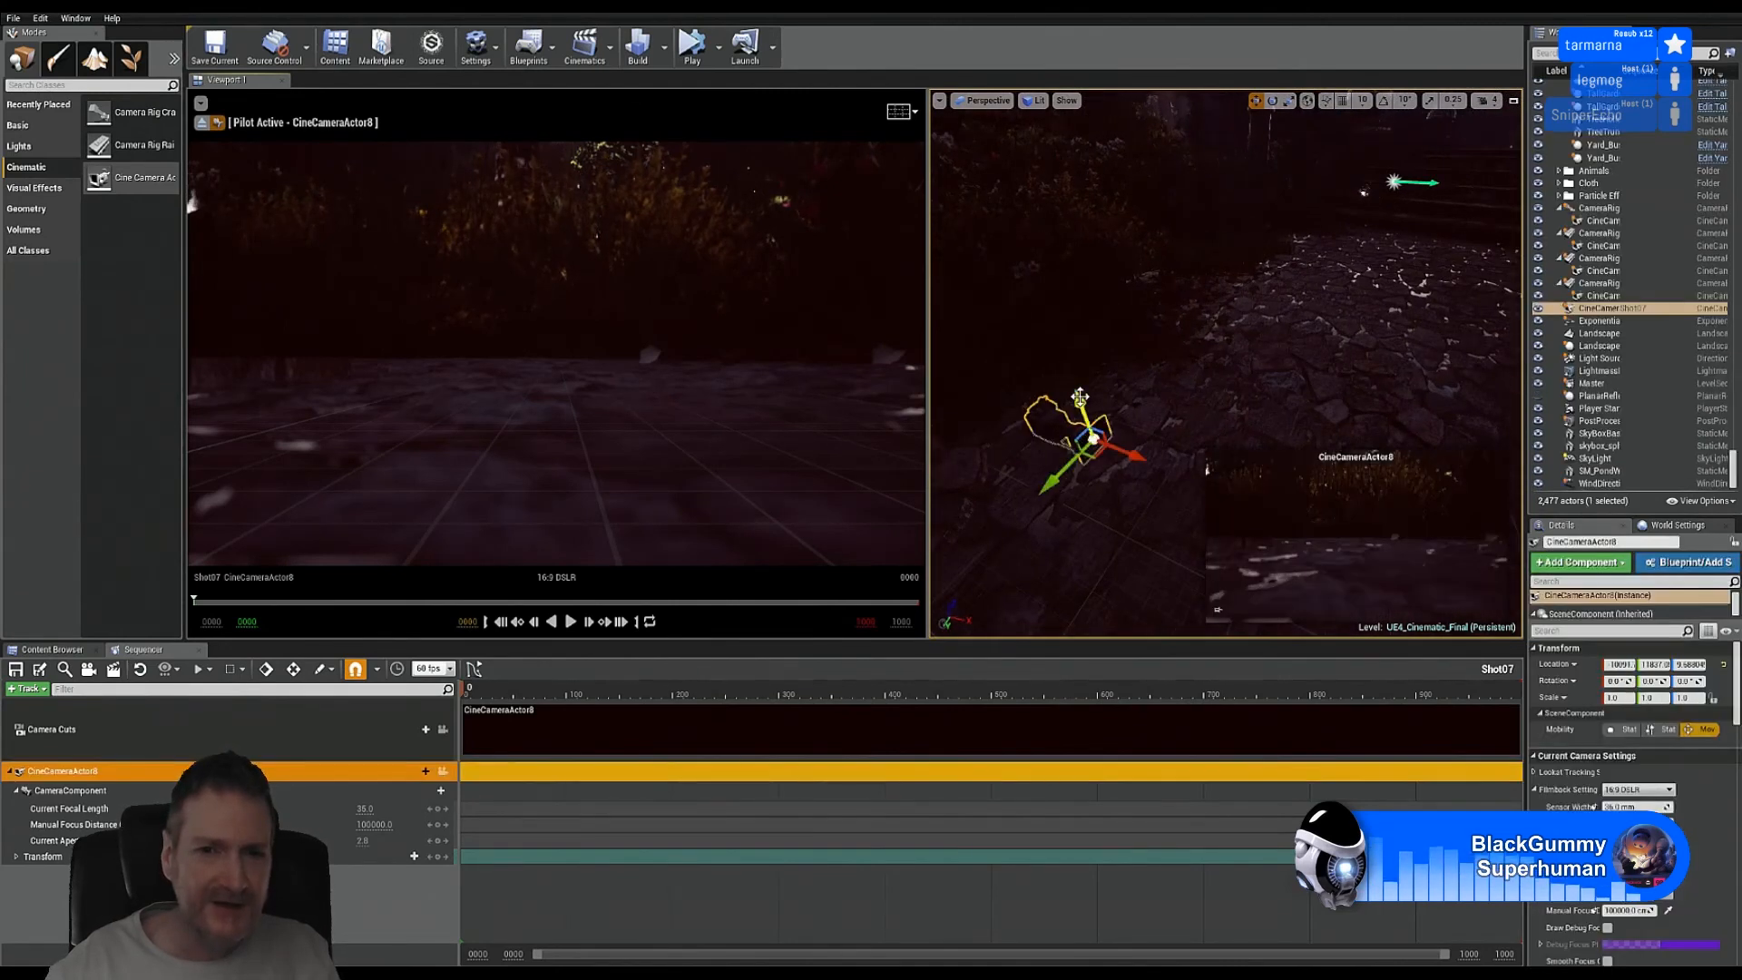
pyautogui.moveTo(1080, 397); pyautogui.dragTo(1055, 335)
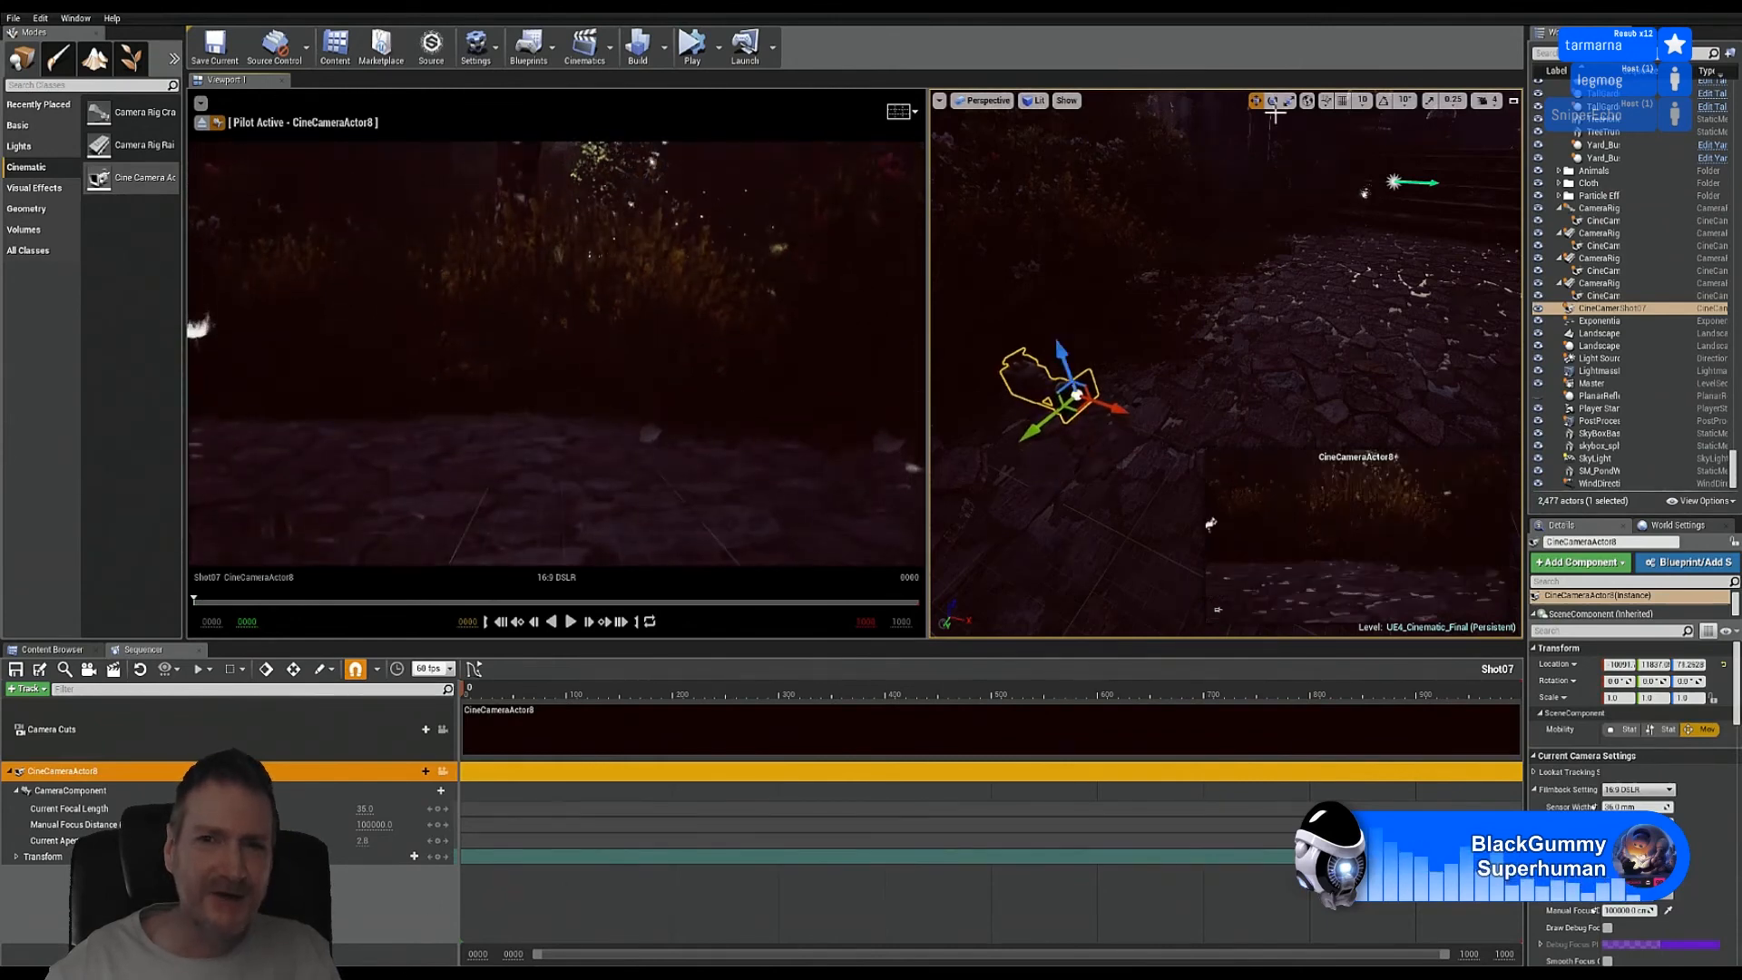
pyautogui.click(1274, 101)
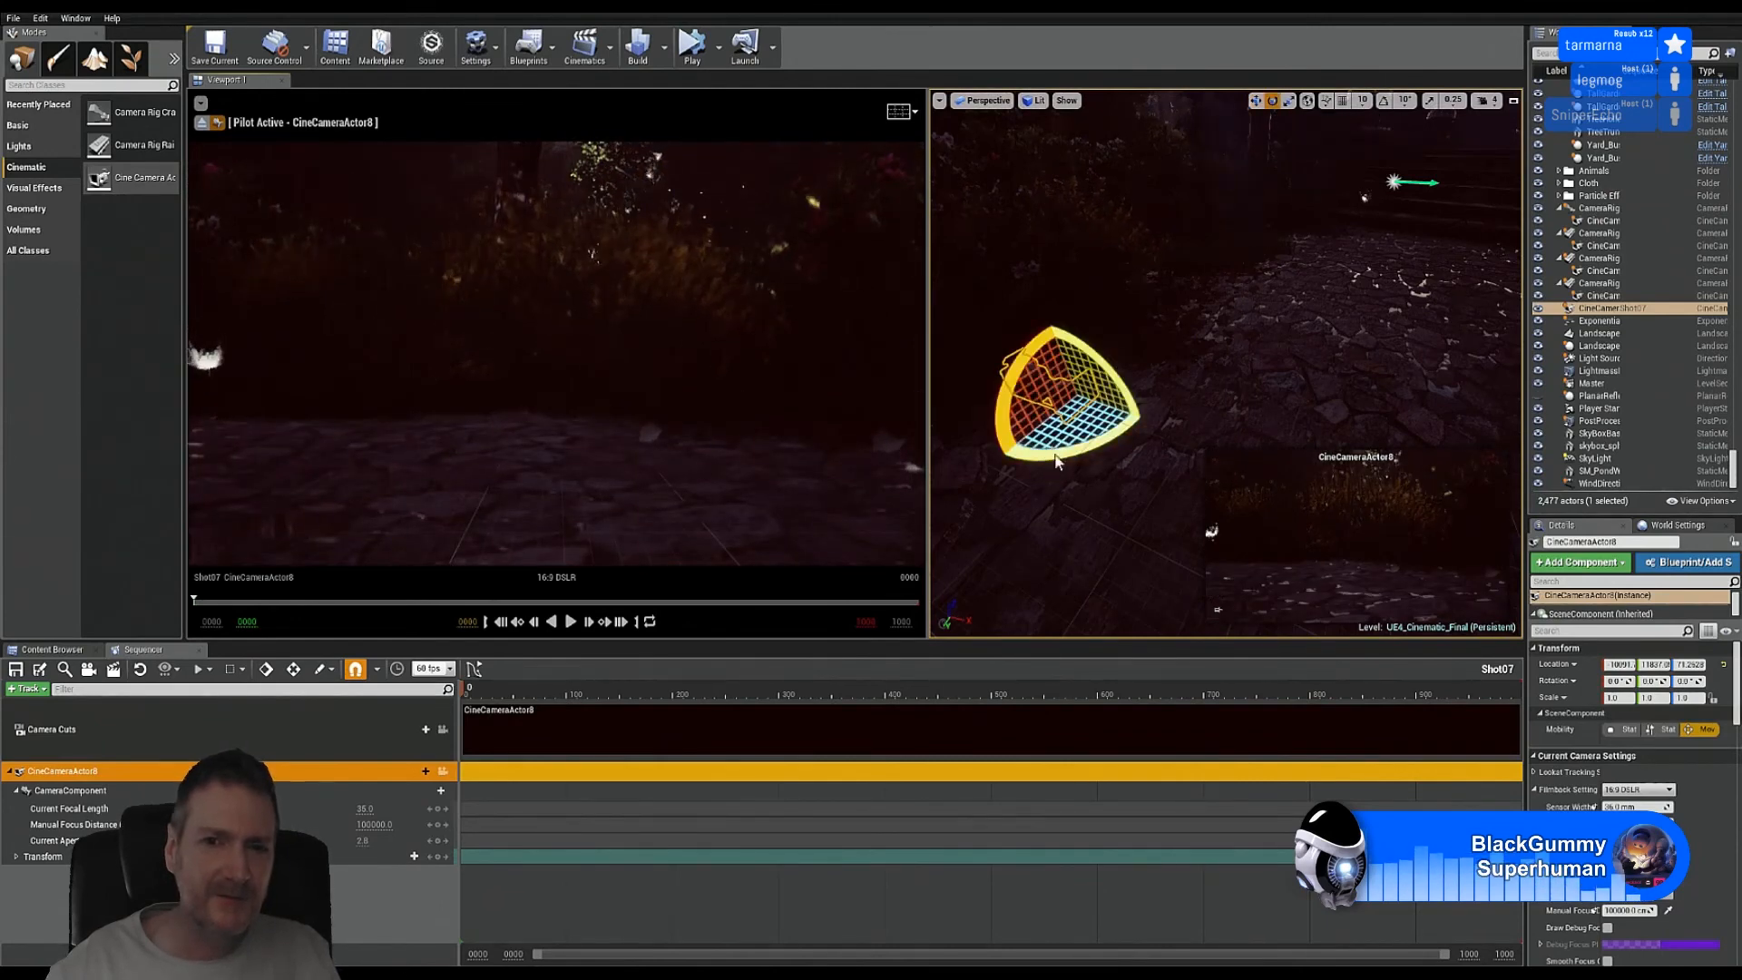
pyautogui.moveTo(1056, 461); pyautogui.dragTo(1069, 527)
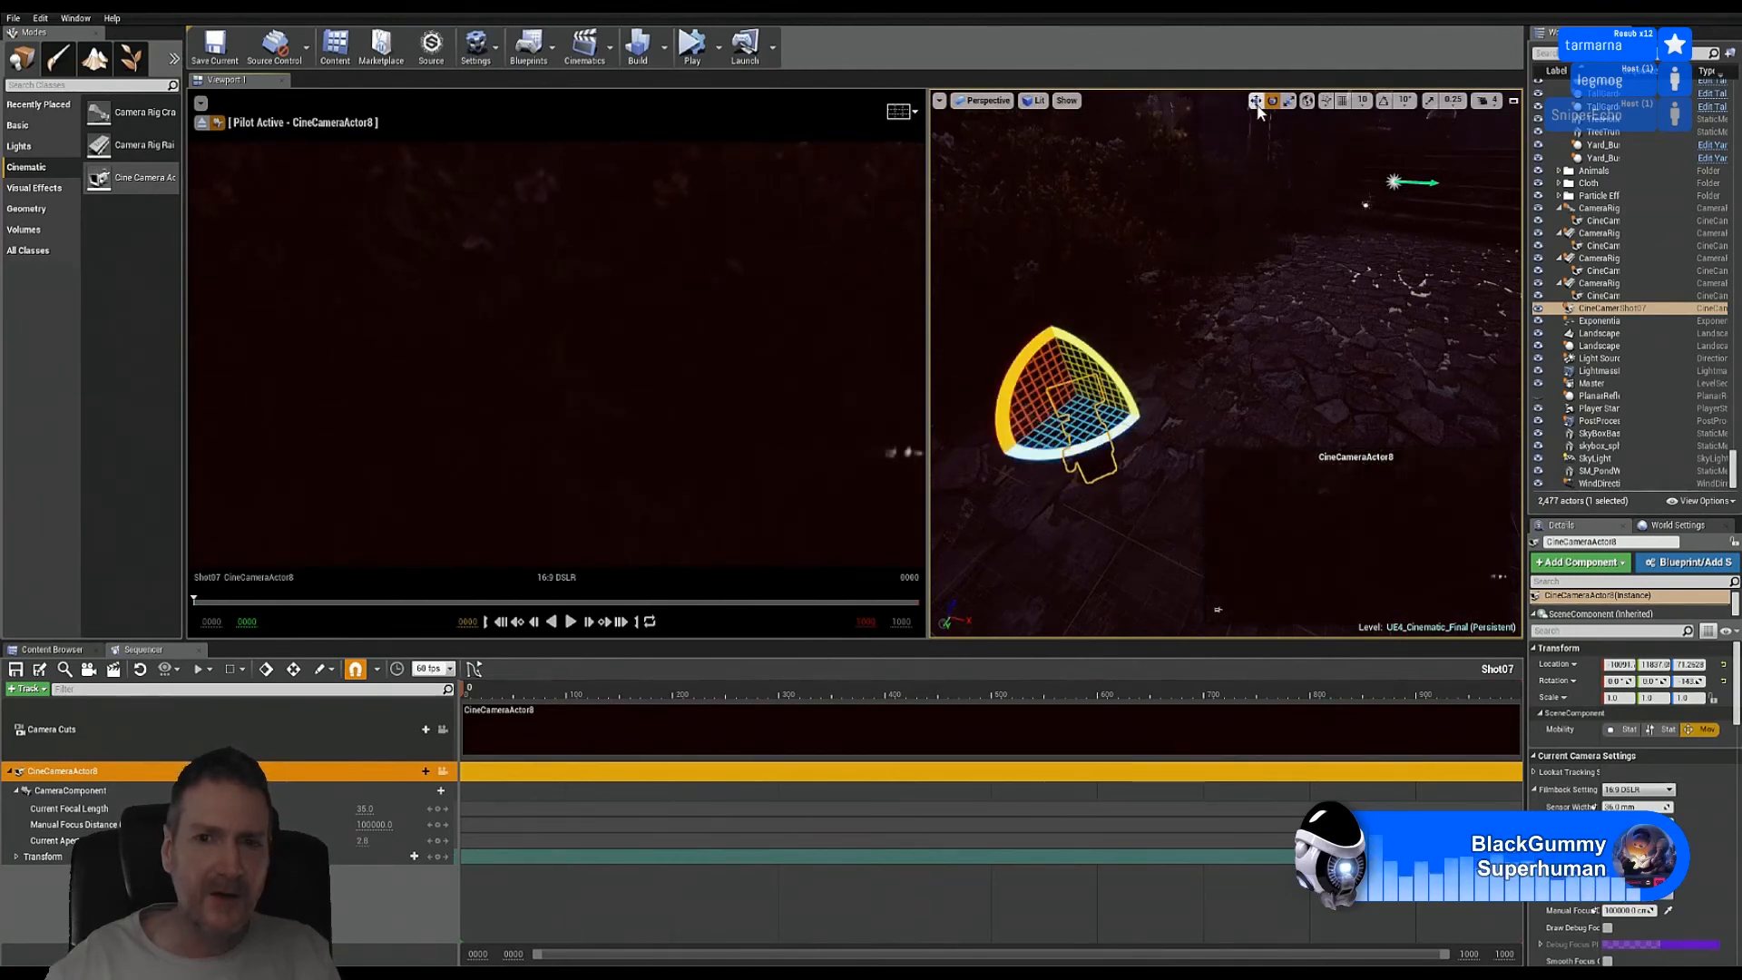
pyautogui.click(1256, 99)
pyautogui.moveTo(1064, 356); pyautogui.dragTo(978, 133)
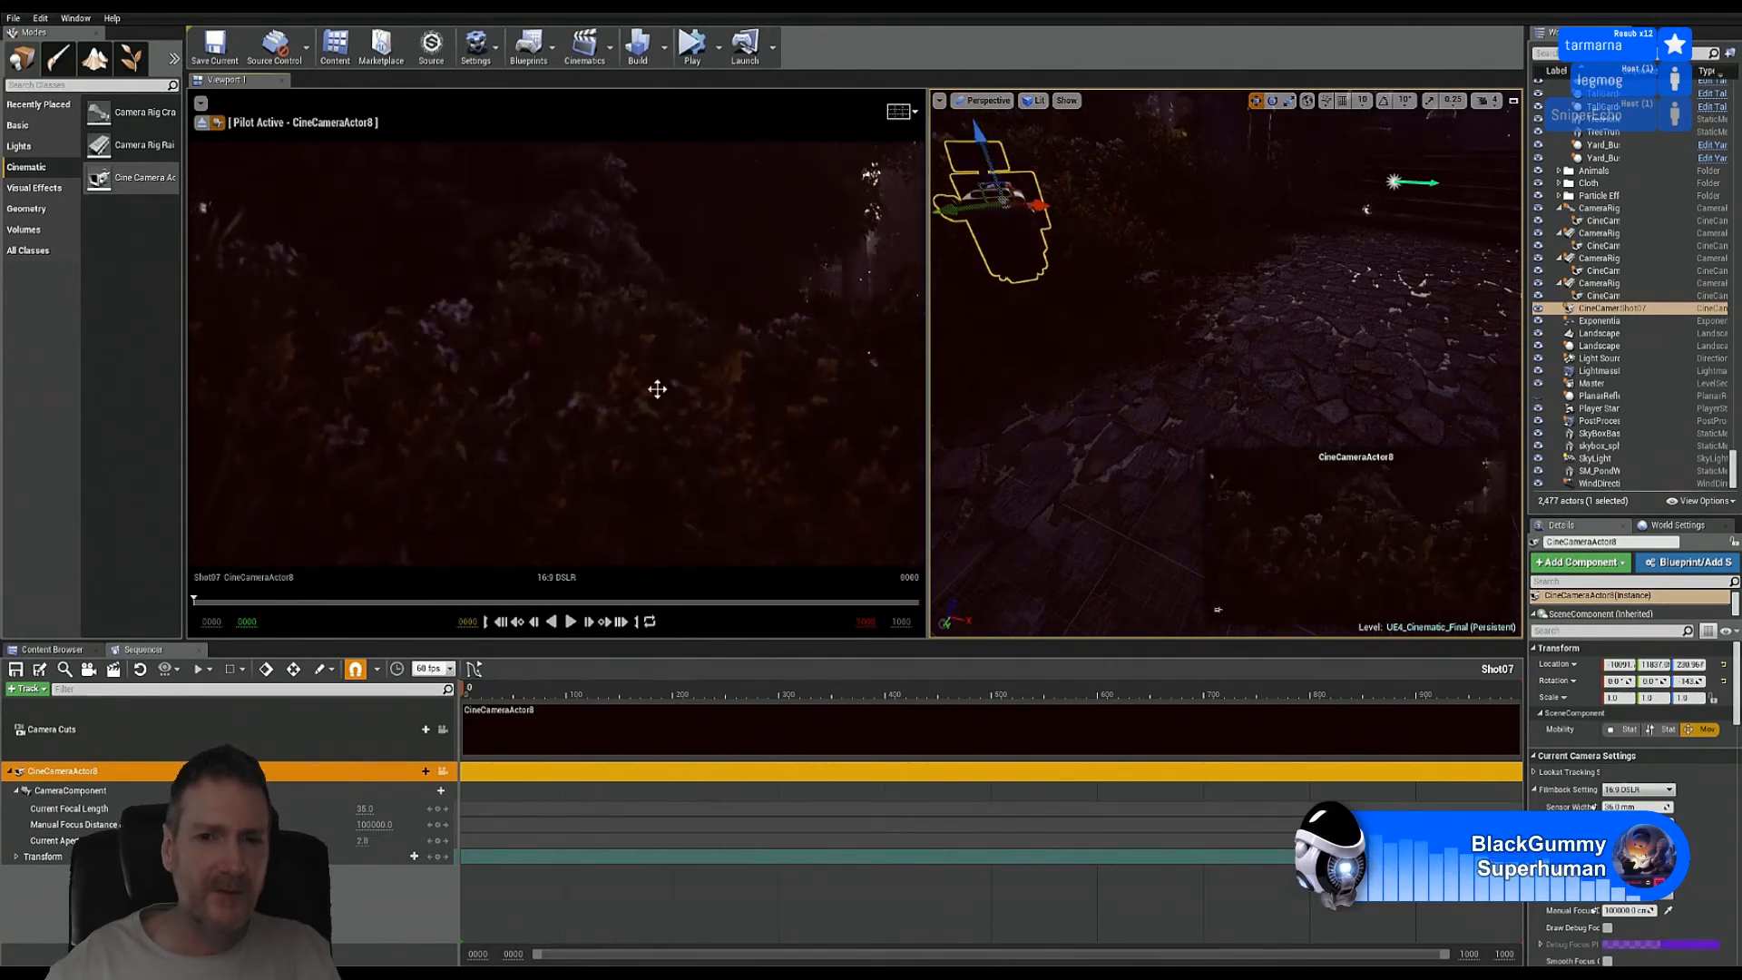
# Step: Shift the camera along the path until the lamppost enters the frame, and lower it slightly
pyautogui.moveTo(1170, 362); pyautogui.dragTo(1170, 301, button='right')
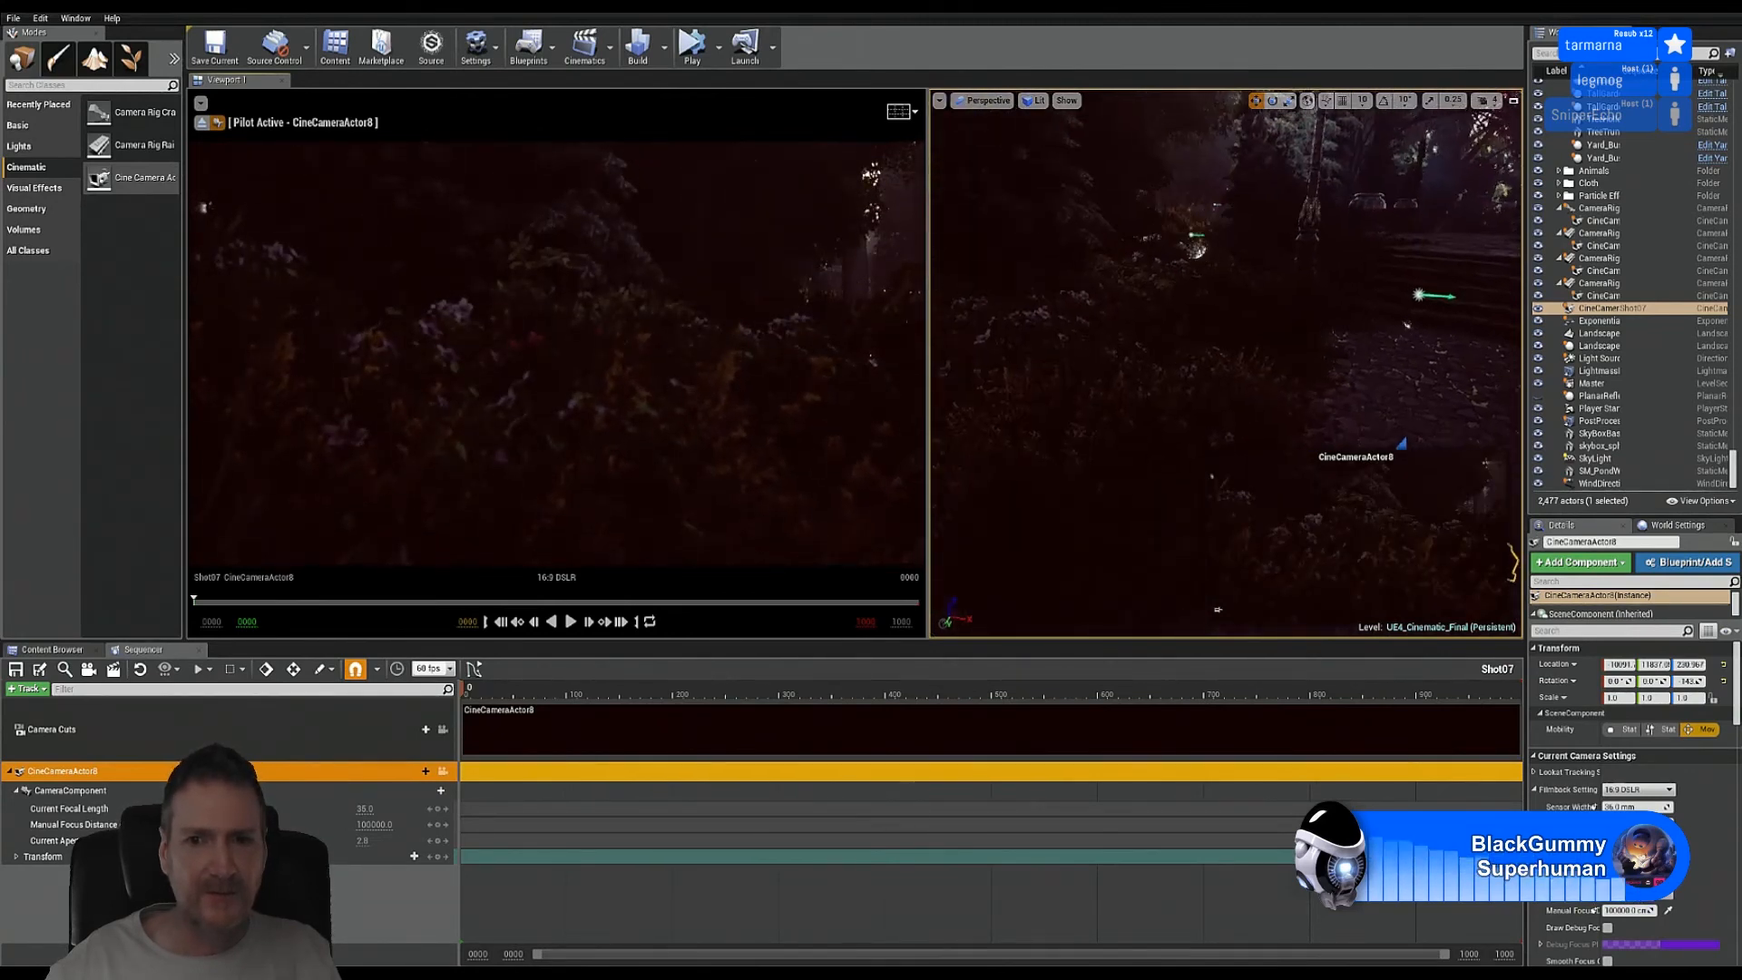
pyautogui.press('f')
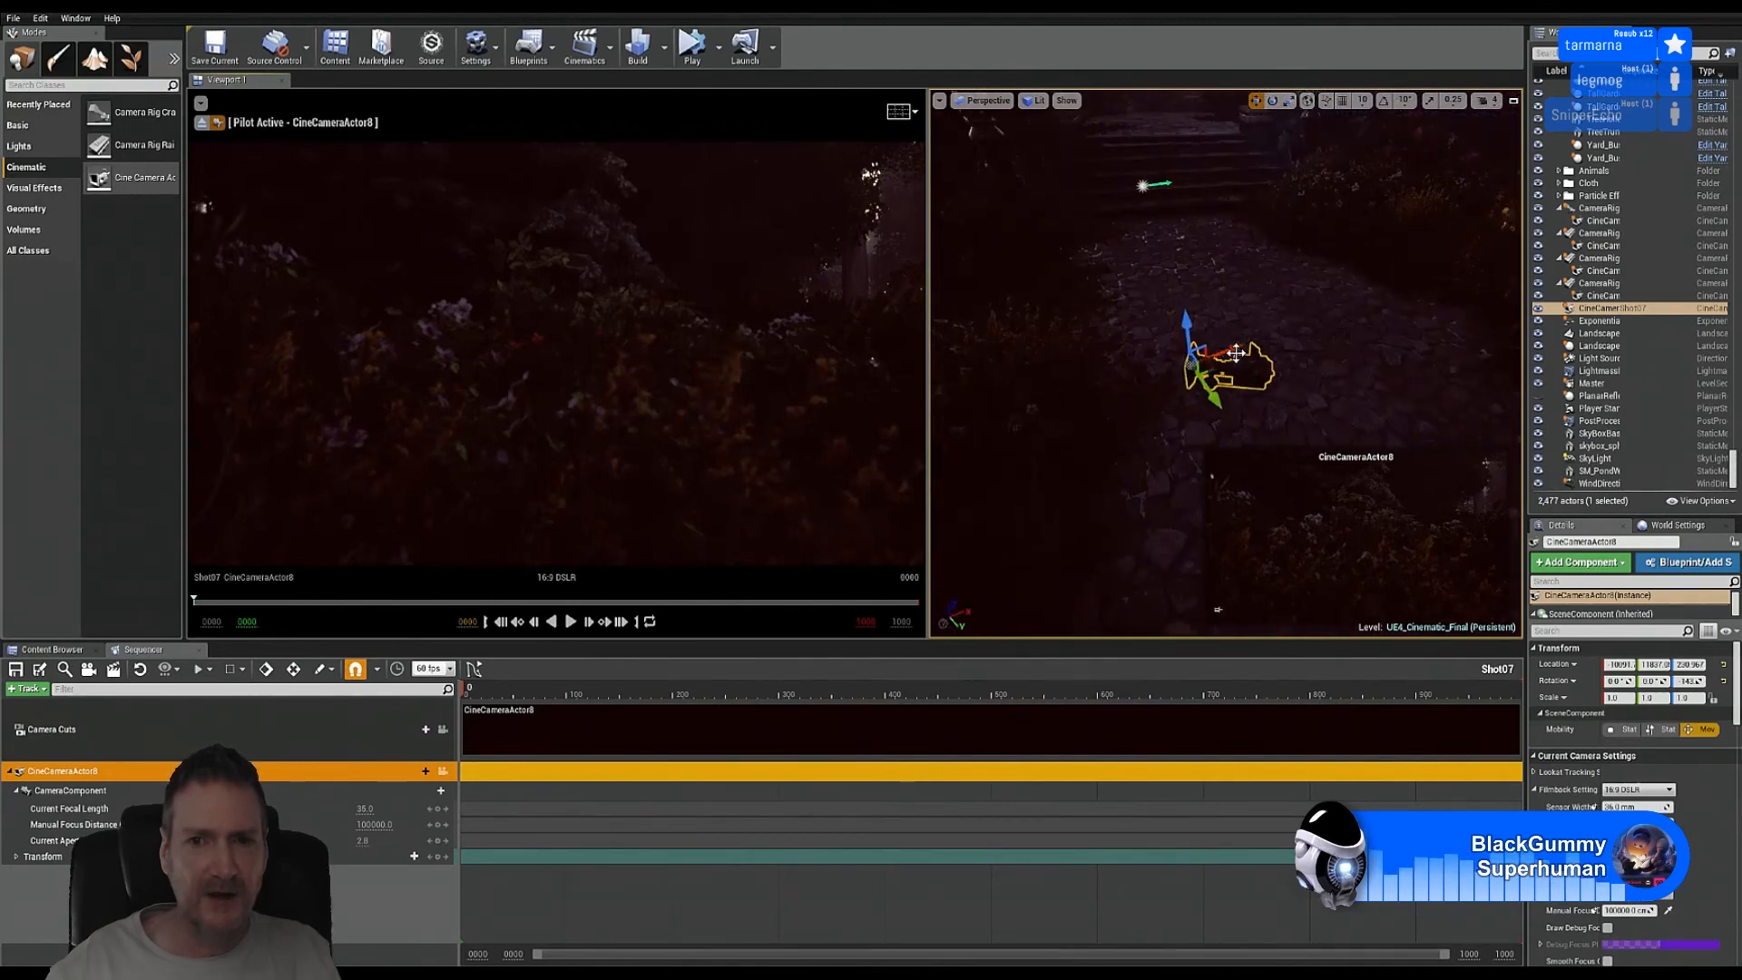
pyautogui.moveTo(1228, 350); pyautogui.dragTo(1493, 294)
pyautogui.moveTo(1408, 342); pyautogui.dragTo(1316, 318, button='right')
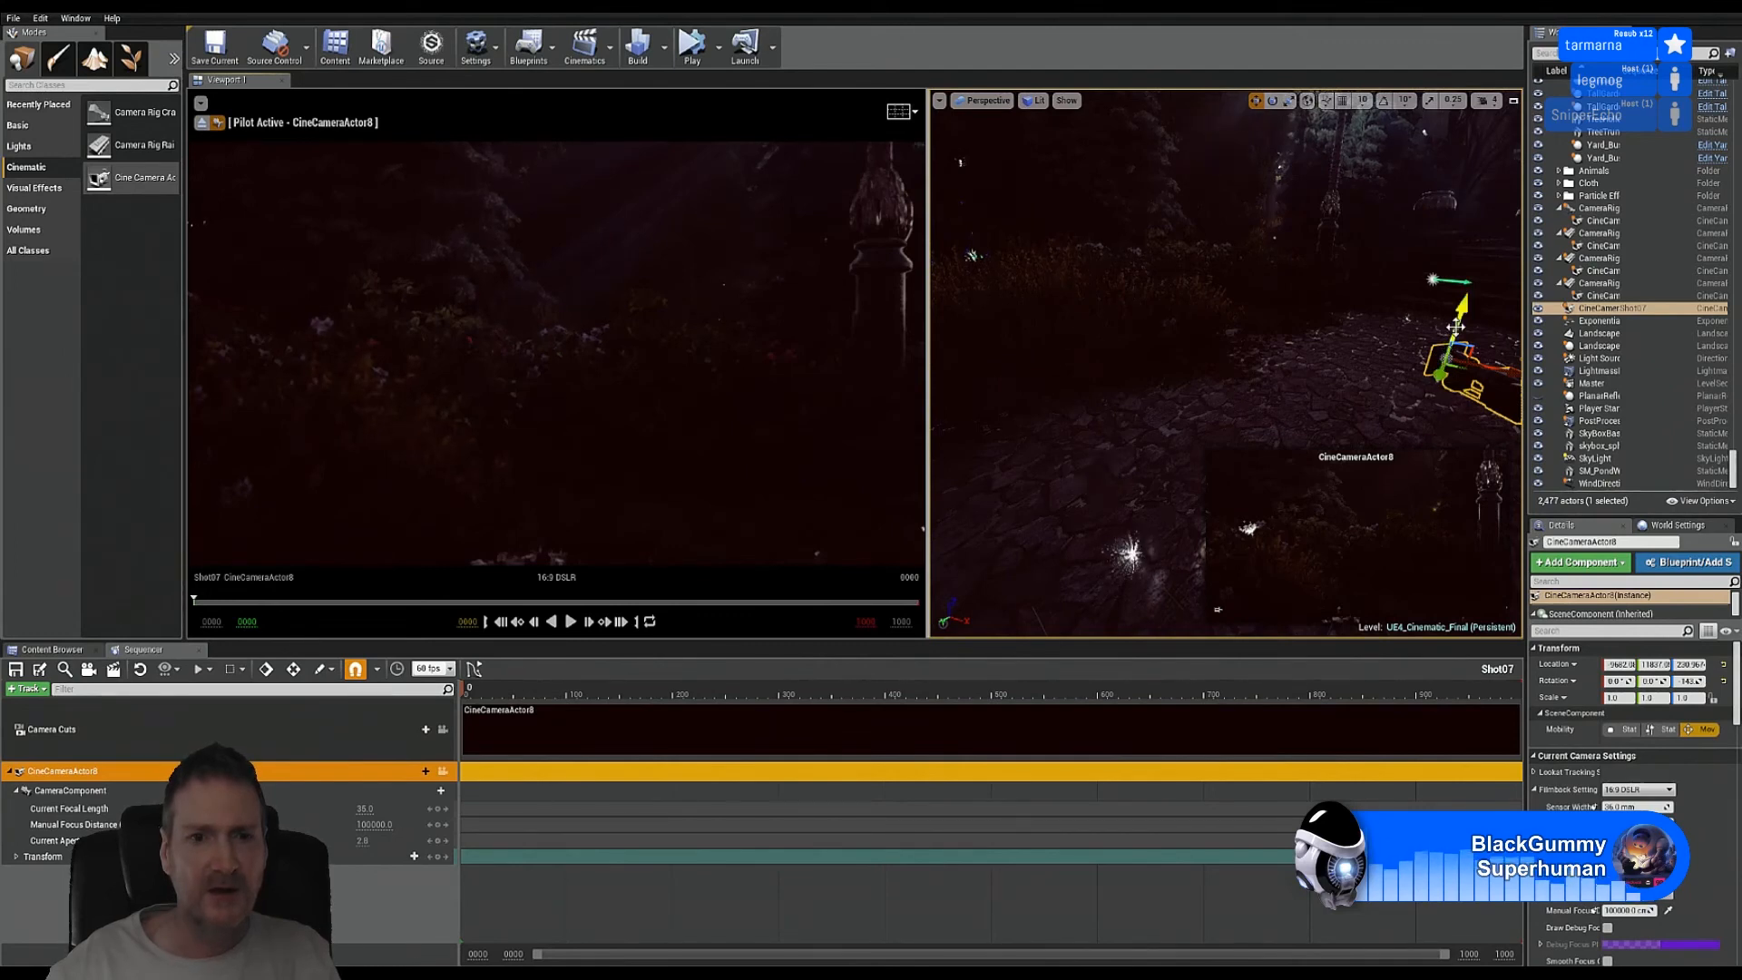
pyautogui.moveTo(1459, 318); pyautogui.dragTo(1442, 352)
pyautogui.click(1273, 100)
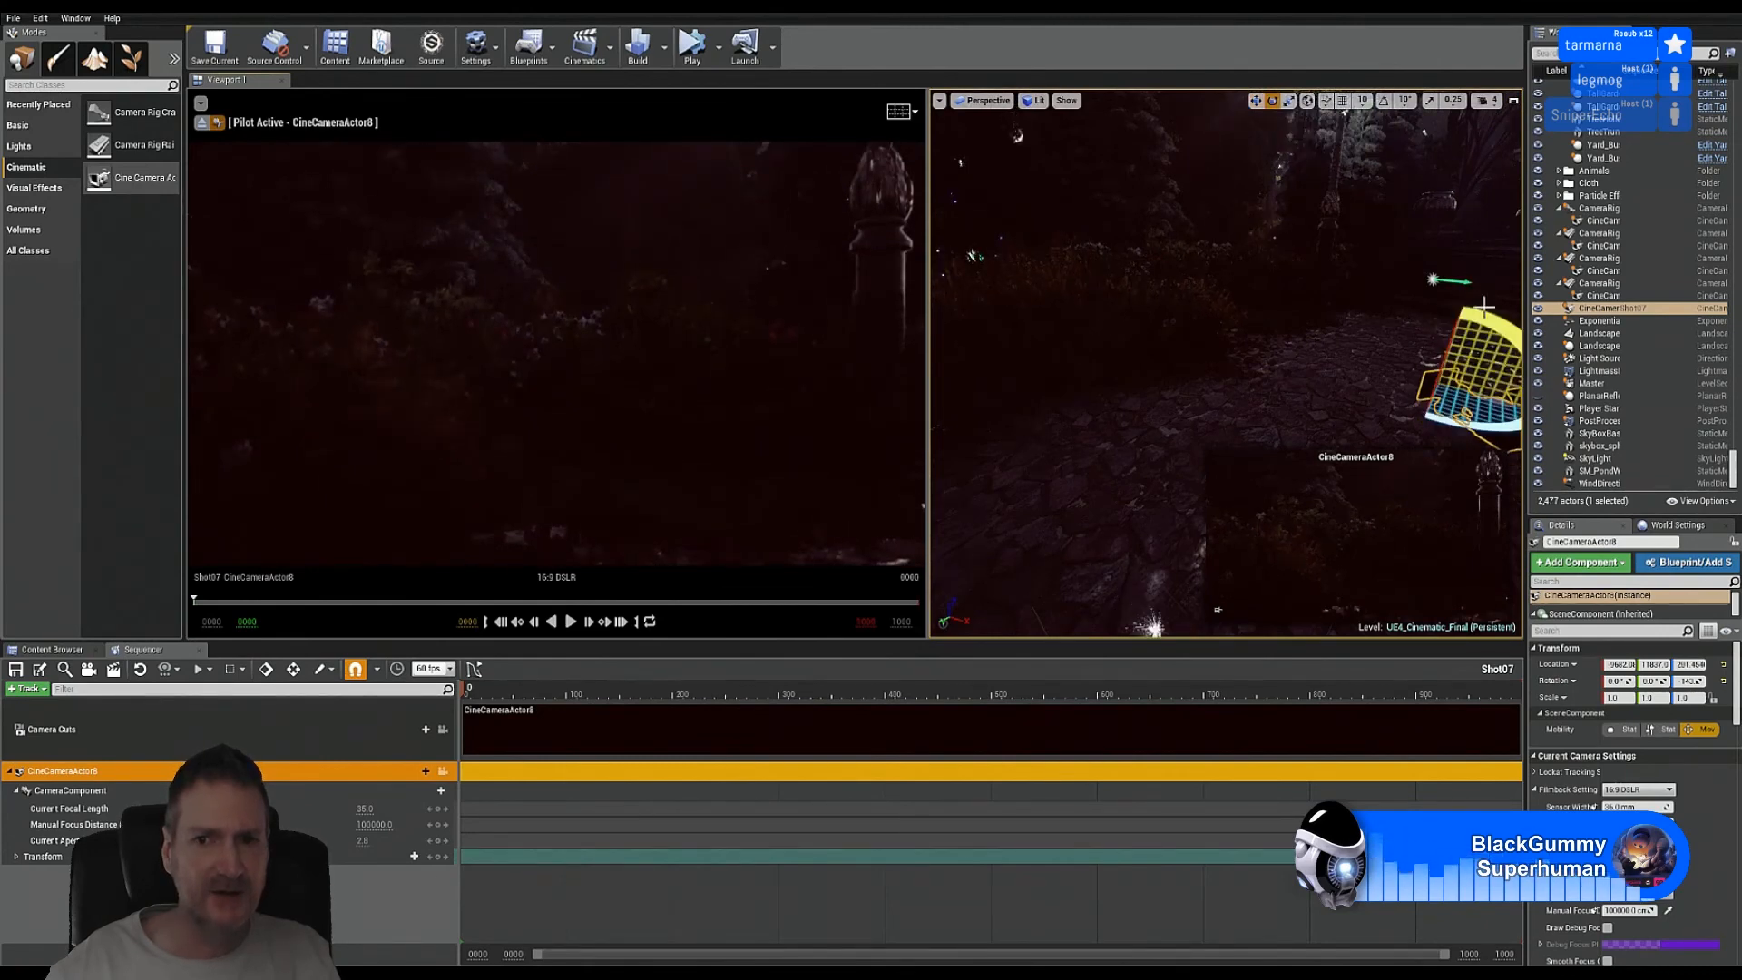
pyautogui.moveTo(1497, 329); pyautogui.dragTo(1479, 358)
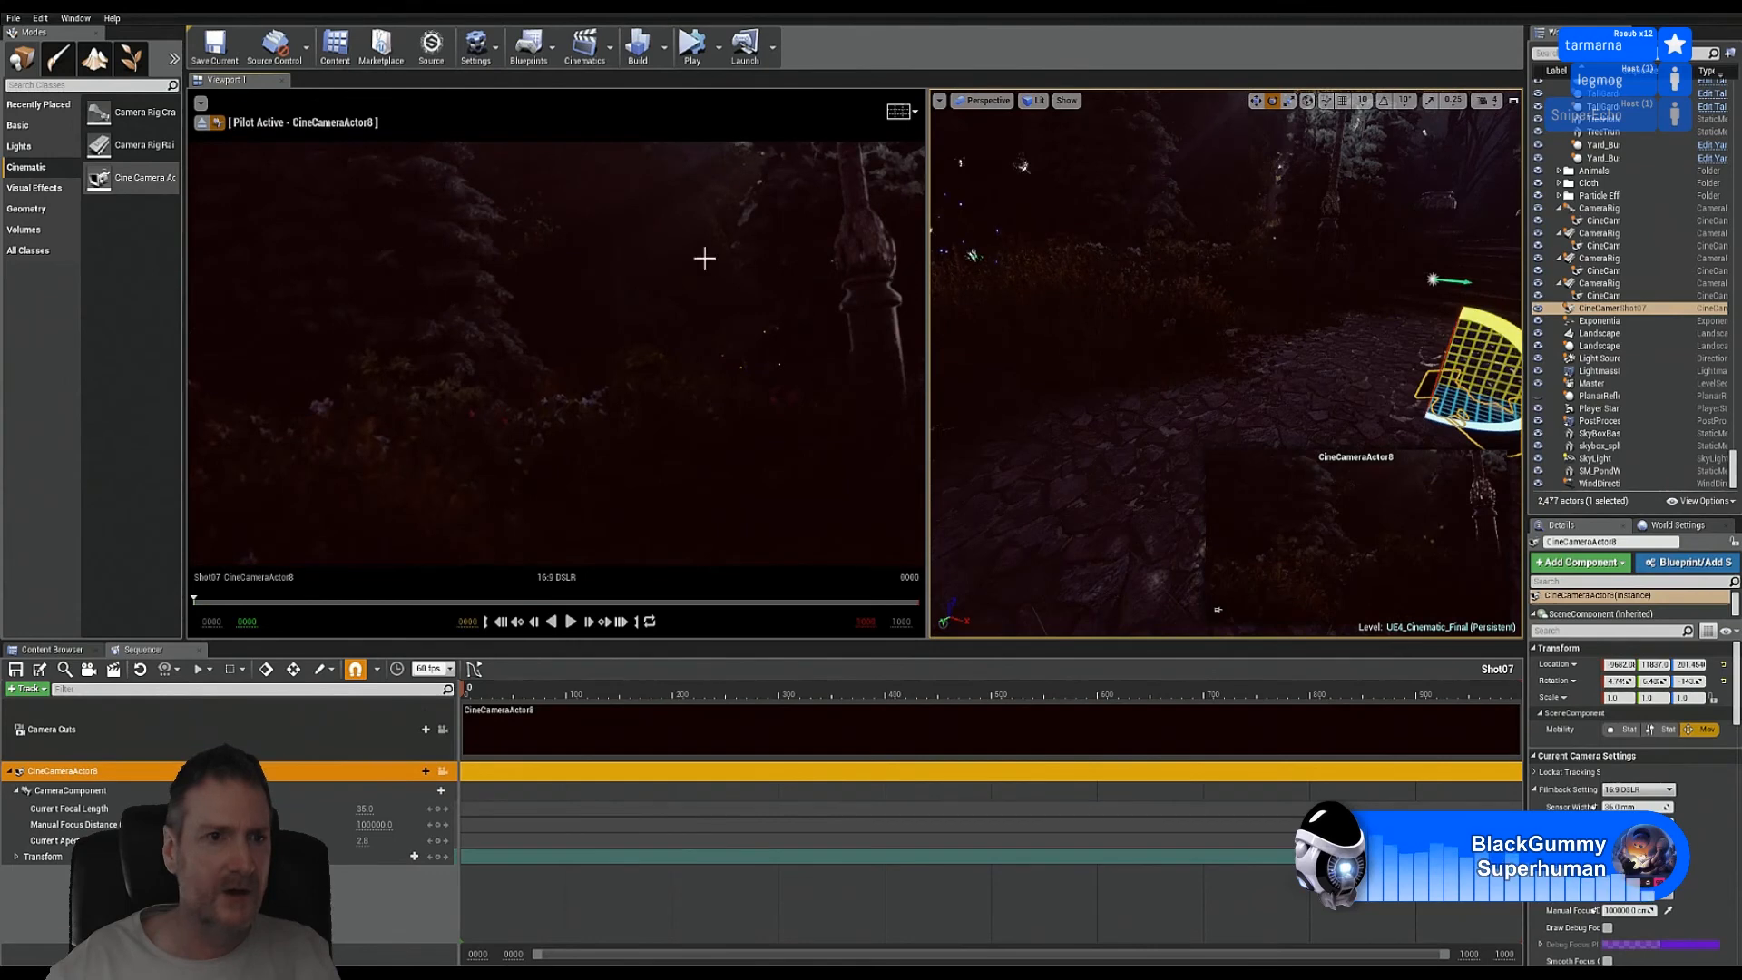
pyautogui.click(40, 19)
pyautogui.click(64, 52)
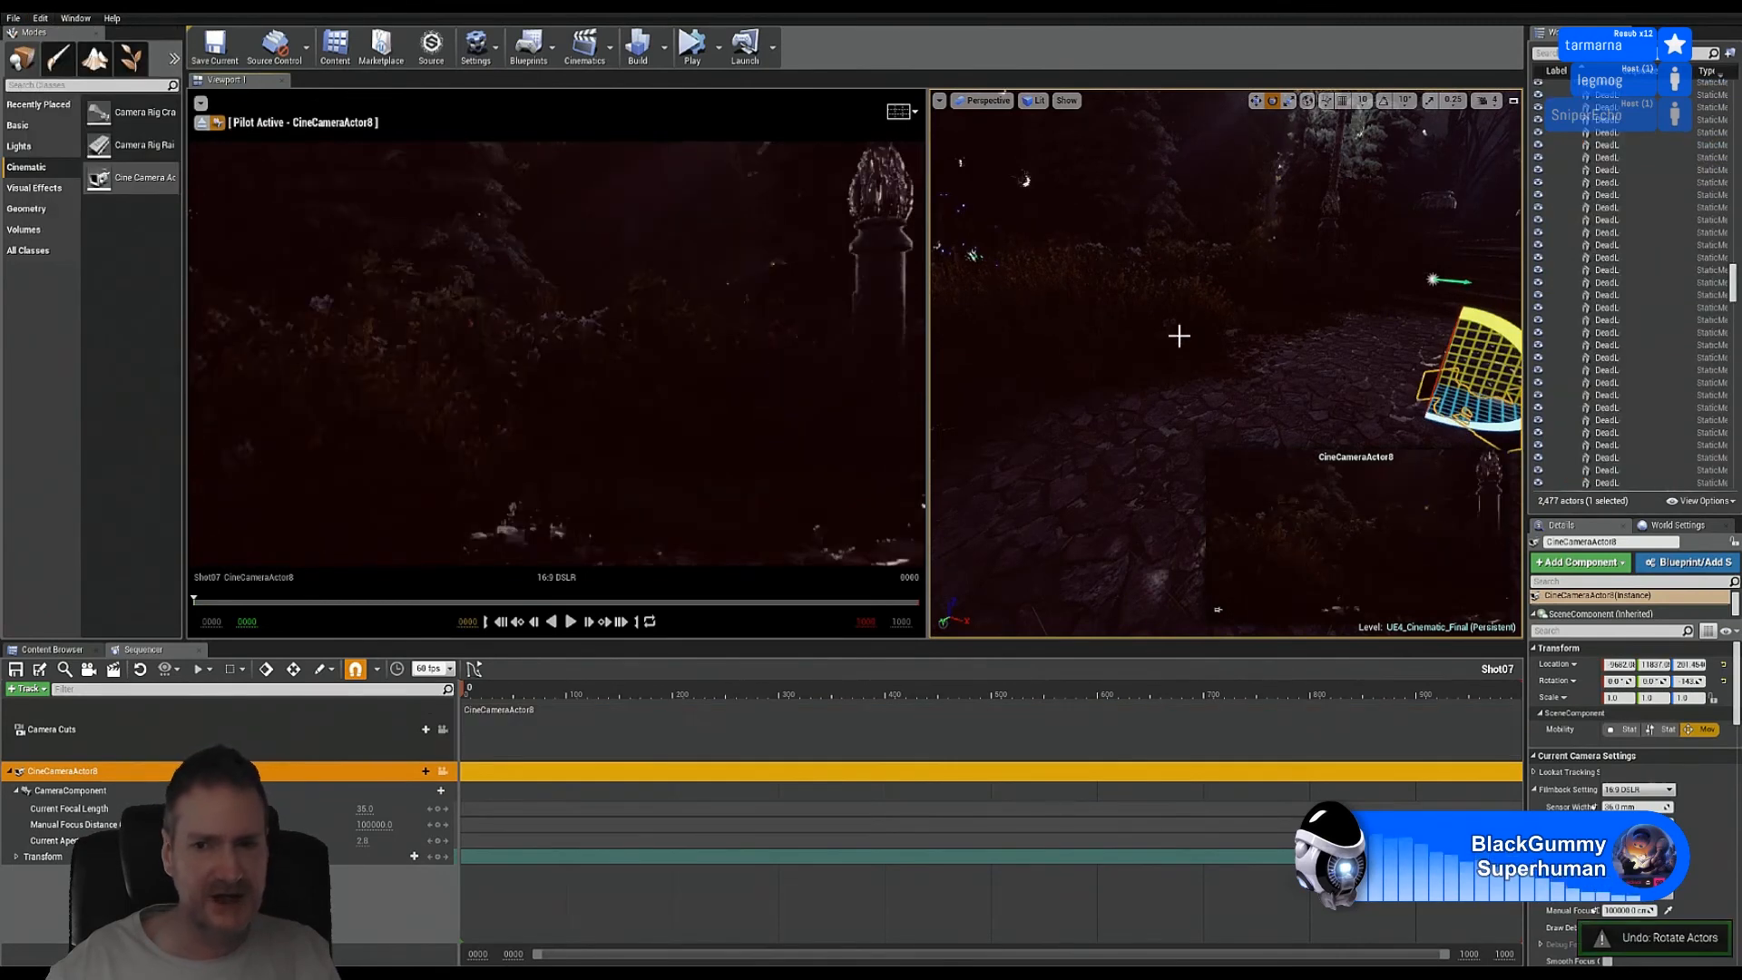
# Step: Turn the camera toward the red-leaved tree and glowing lights, and lower it slightly
pyautogui.click(1256, 101)
pyautogui.moveTo(1280, 290); pyautogui.dragTo(1311, 324, button='right')
pyautogui.click(1272, 101)
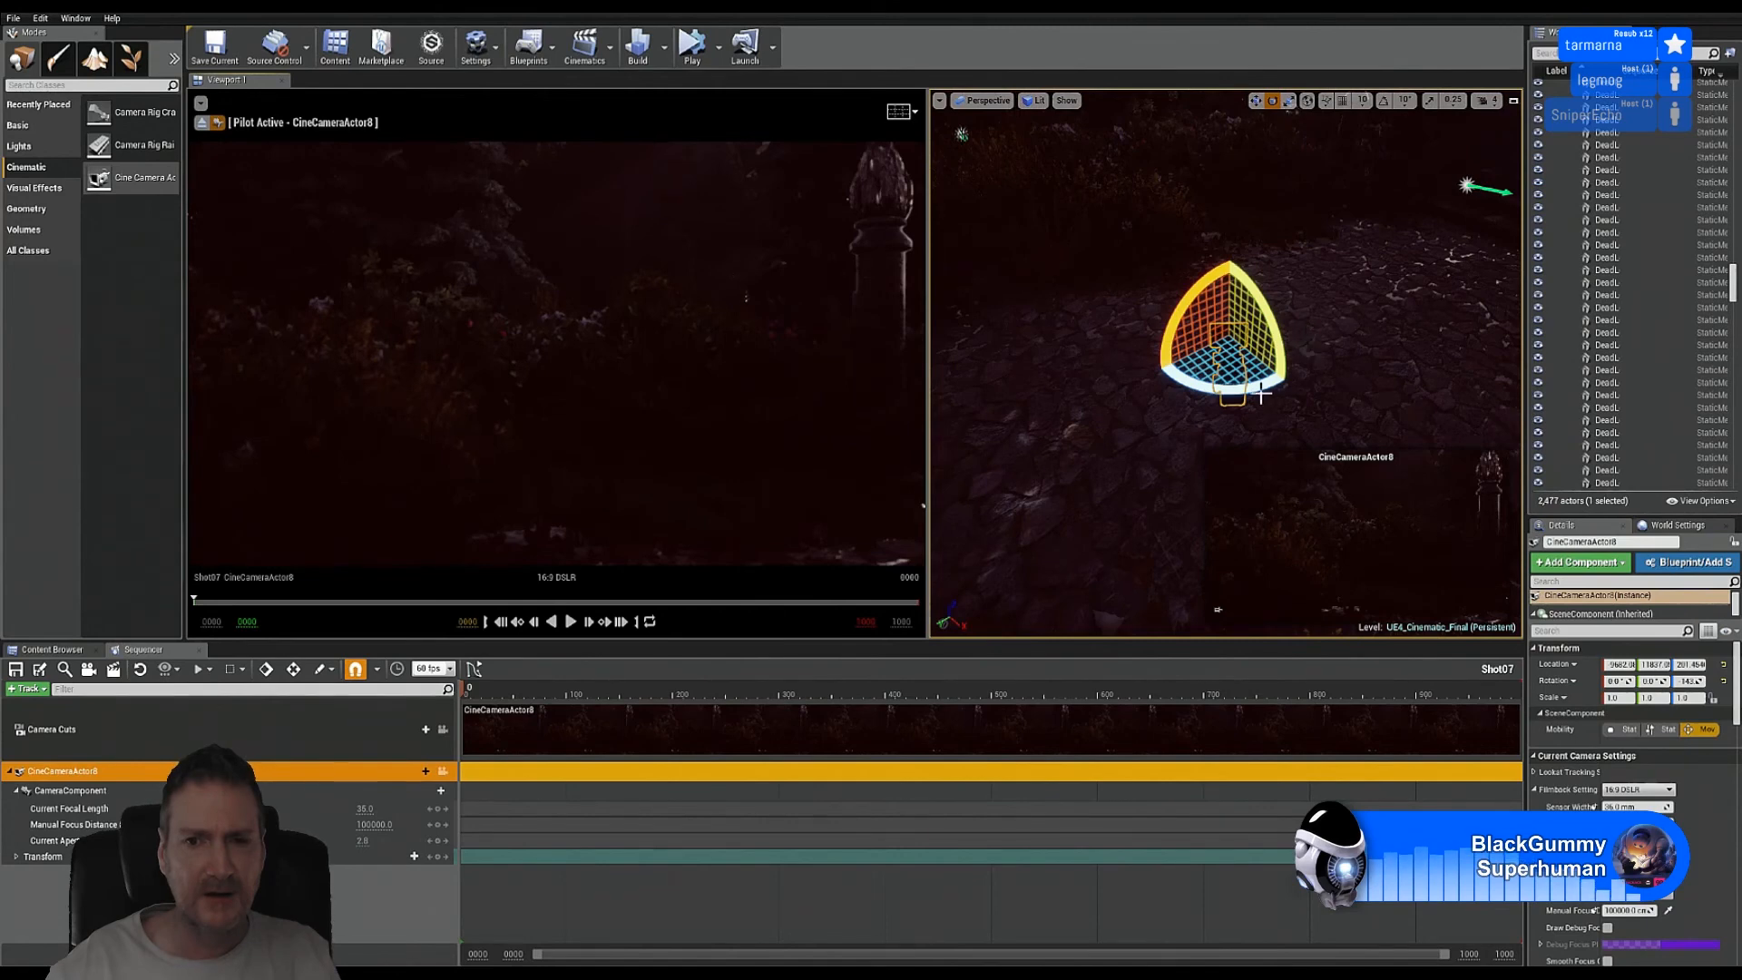
pyautogui.moveTo(1219, 392); pyautogui.dragTo(1283, 388)
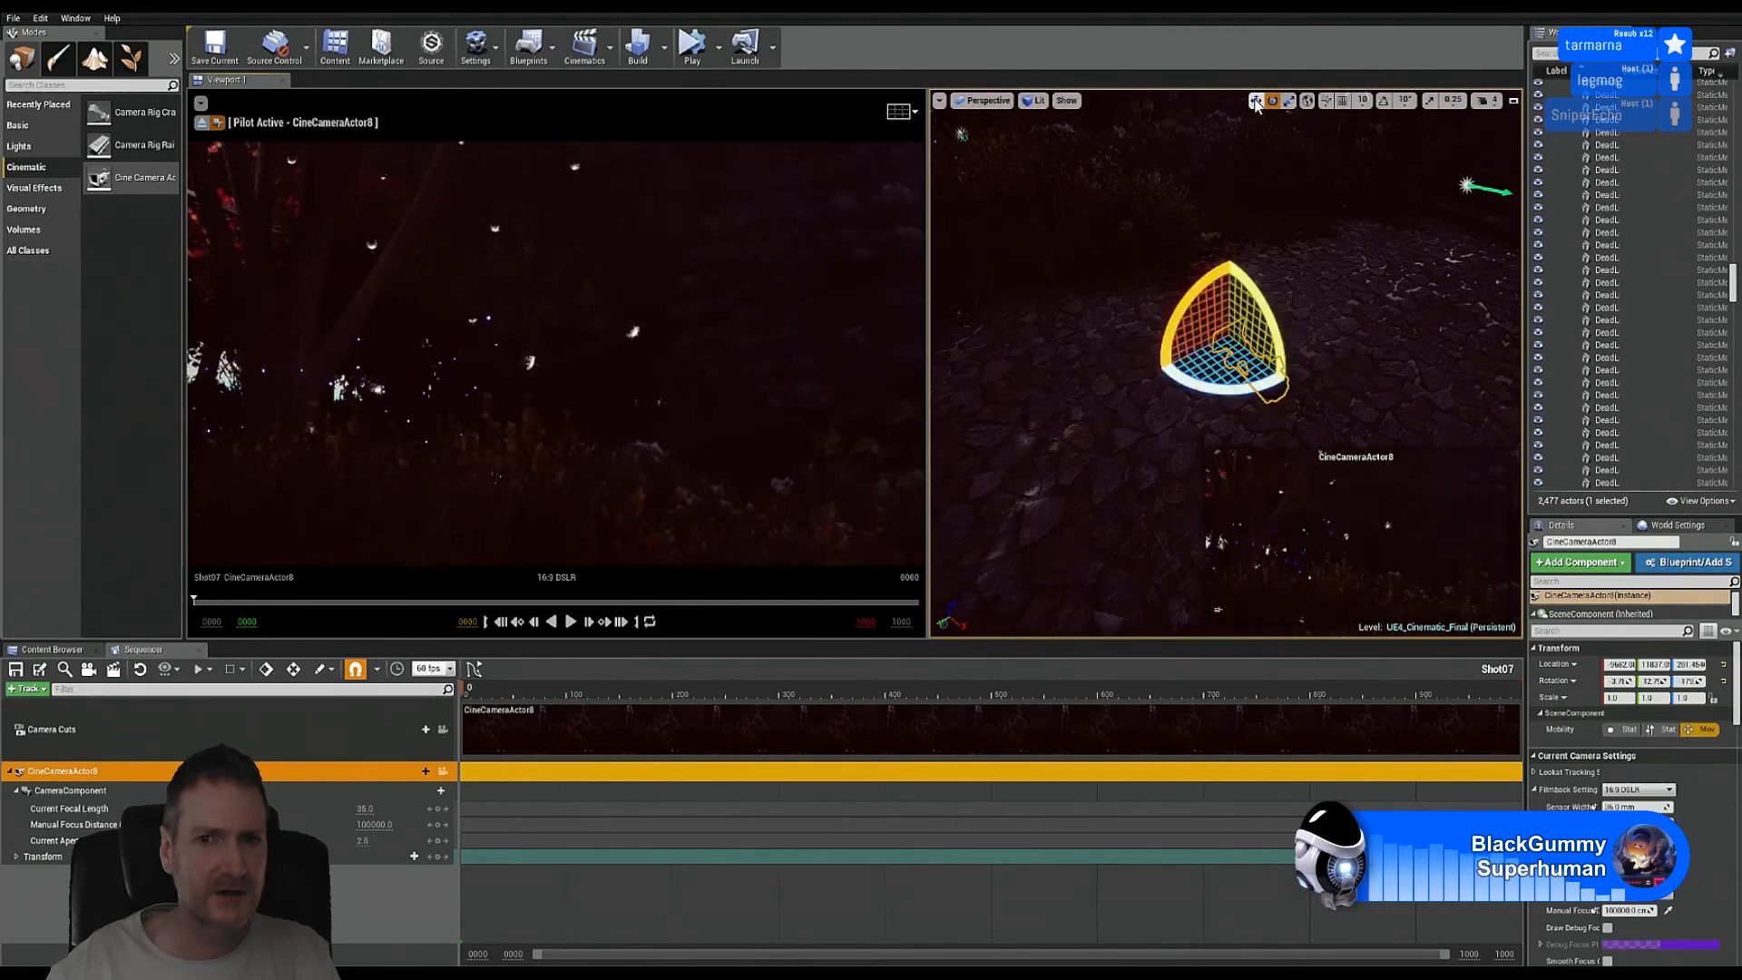
pyautogui.press('w')
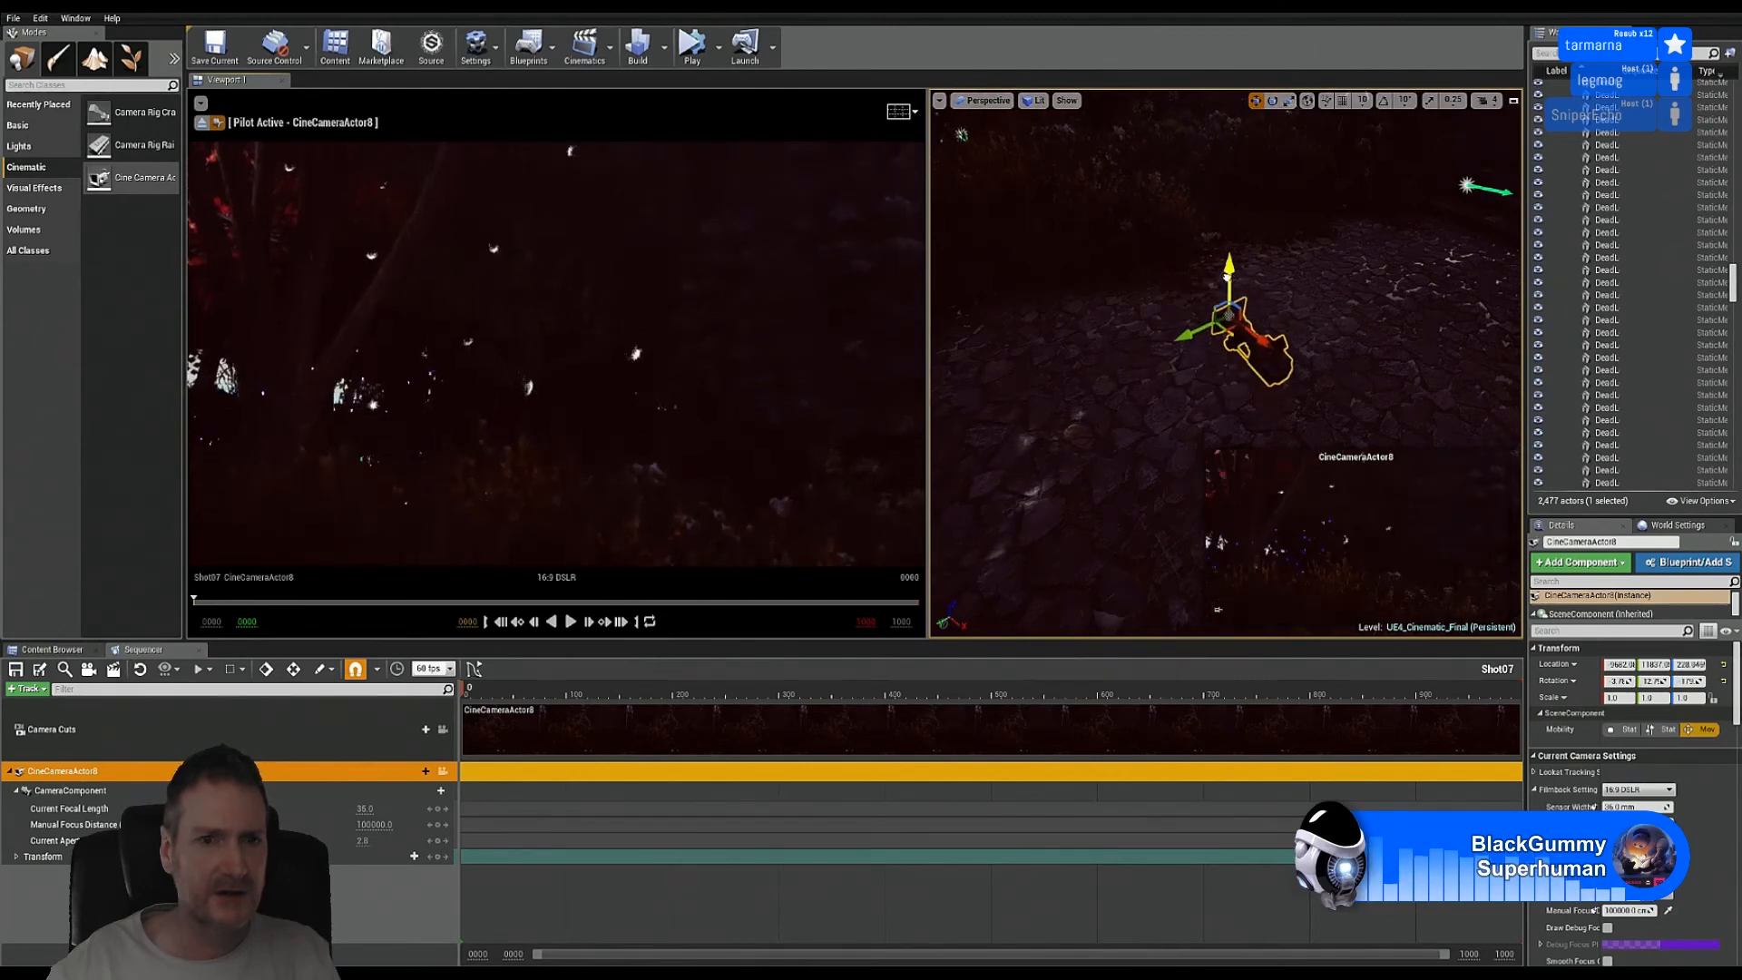
pyautogui.moveTo(1227, 302); pyautogui.dragTo(1289, 291)
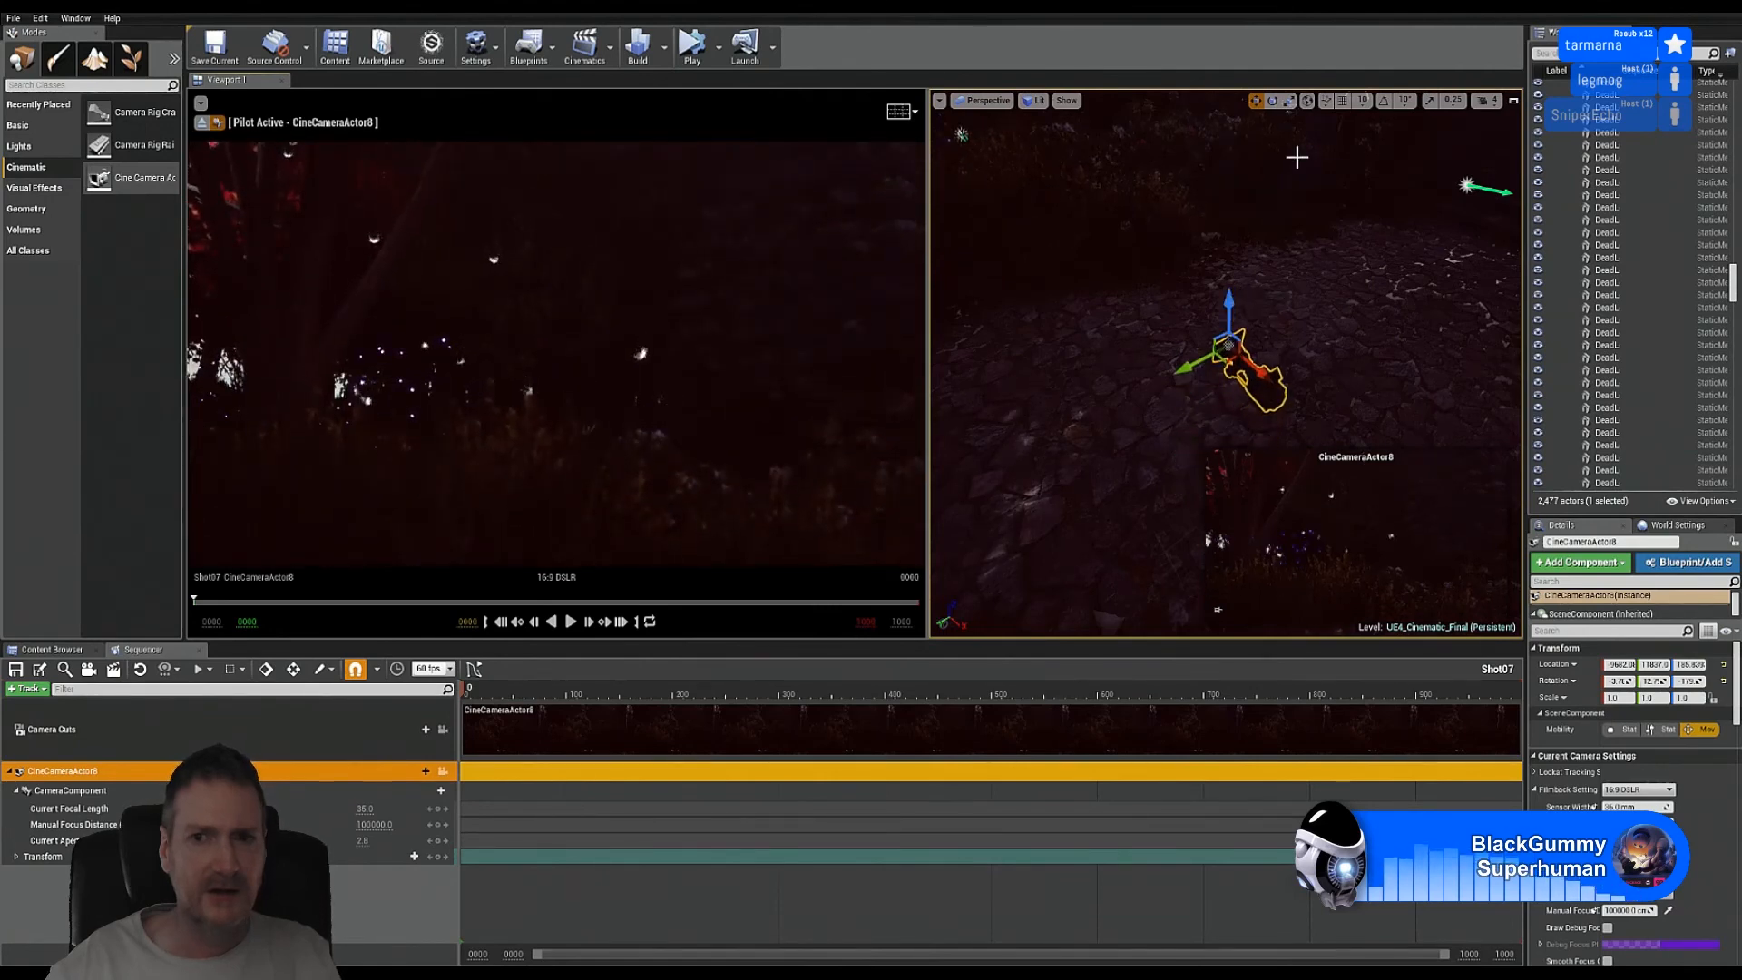
# Step: Adjust the camera's tilt and turn it back toward the tall conifer beside the path
pyautogui.press('e')
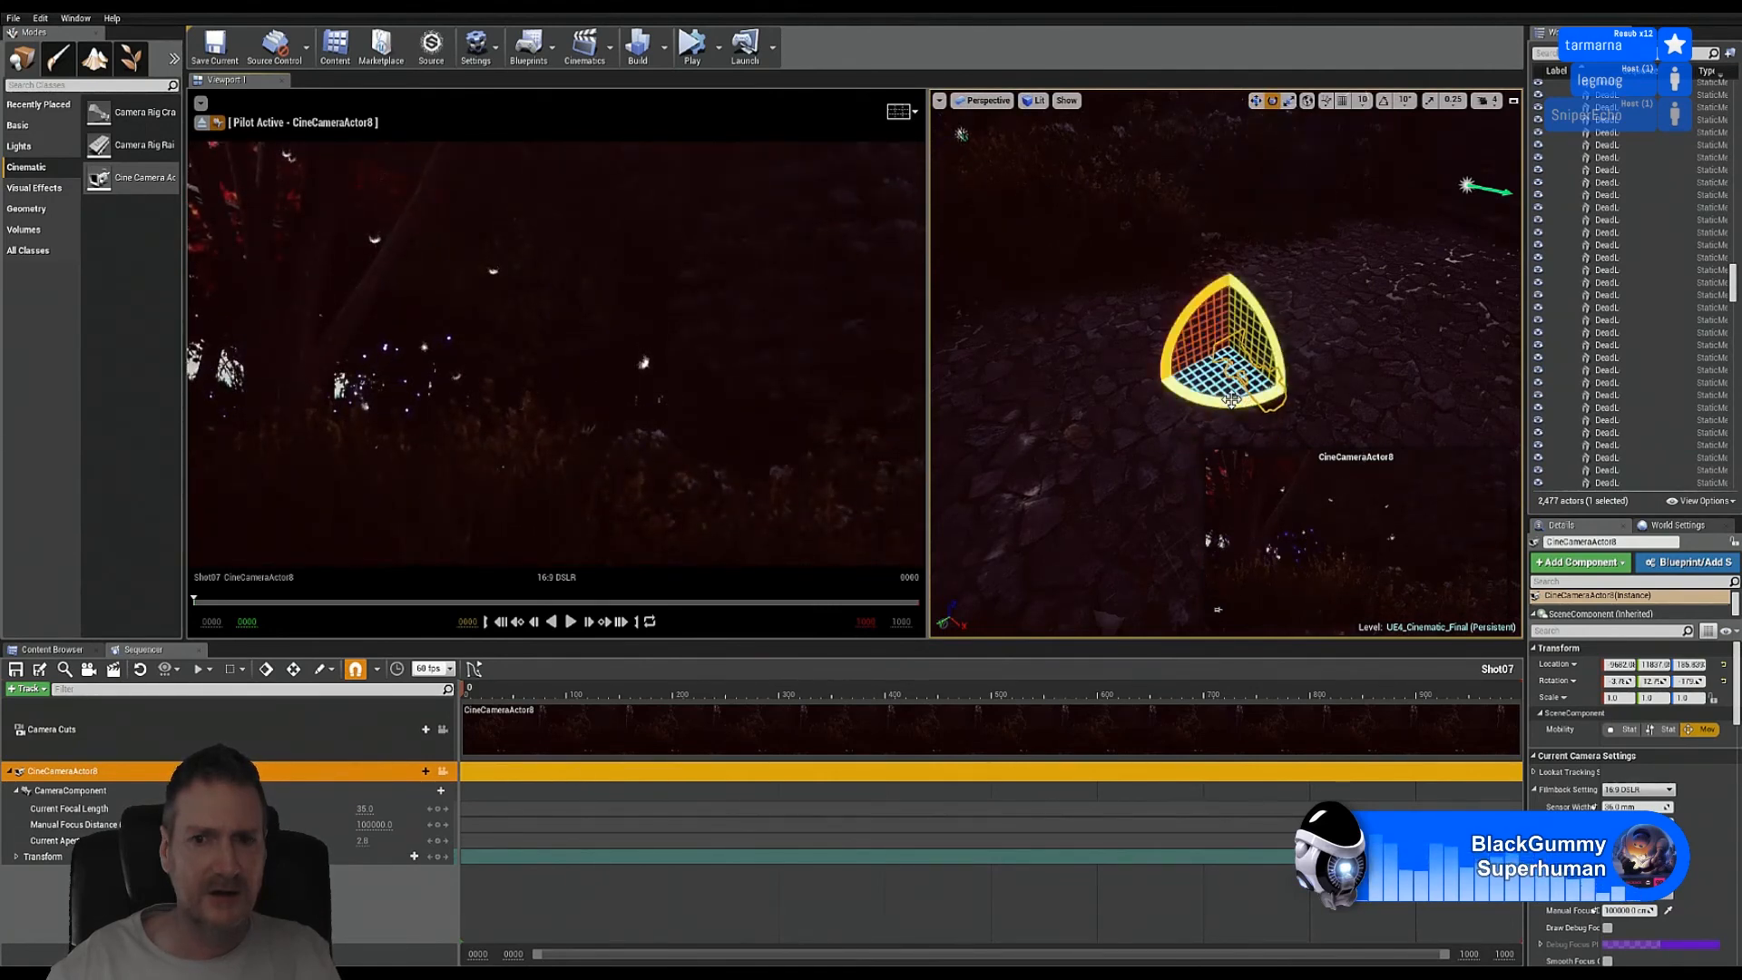
pyautogui.moveTo(1264, 311); pyautogui.dragTo(1291, 396)
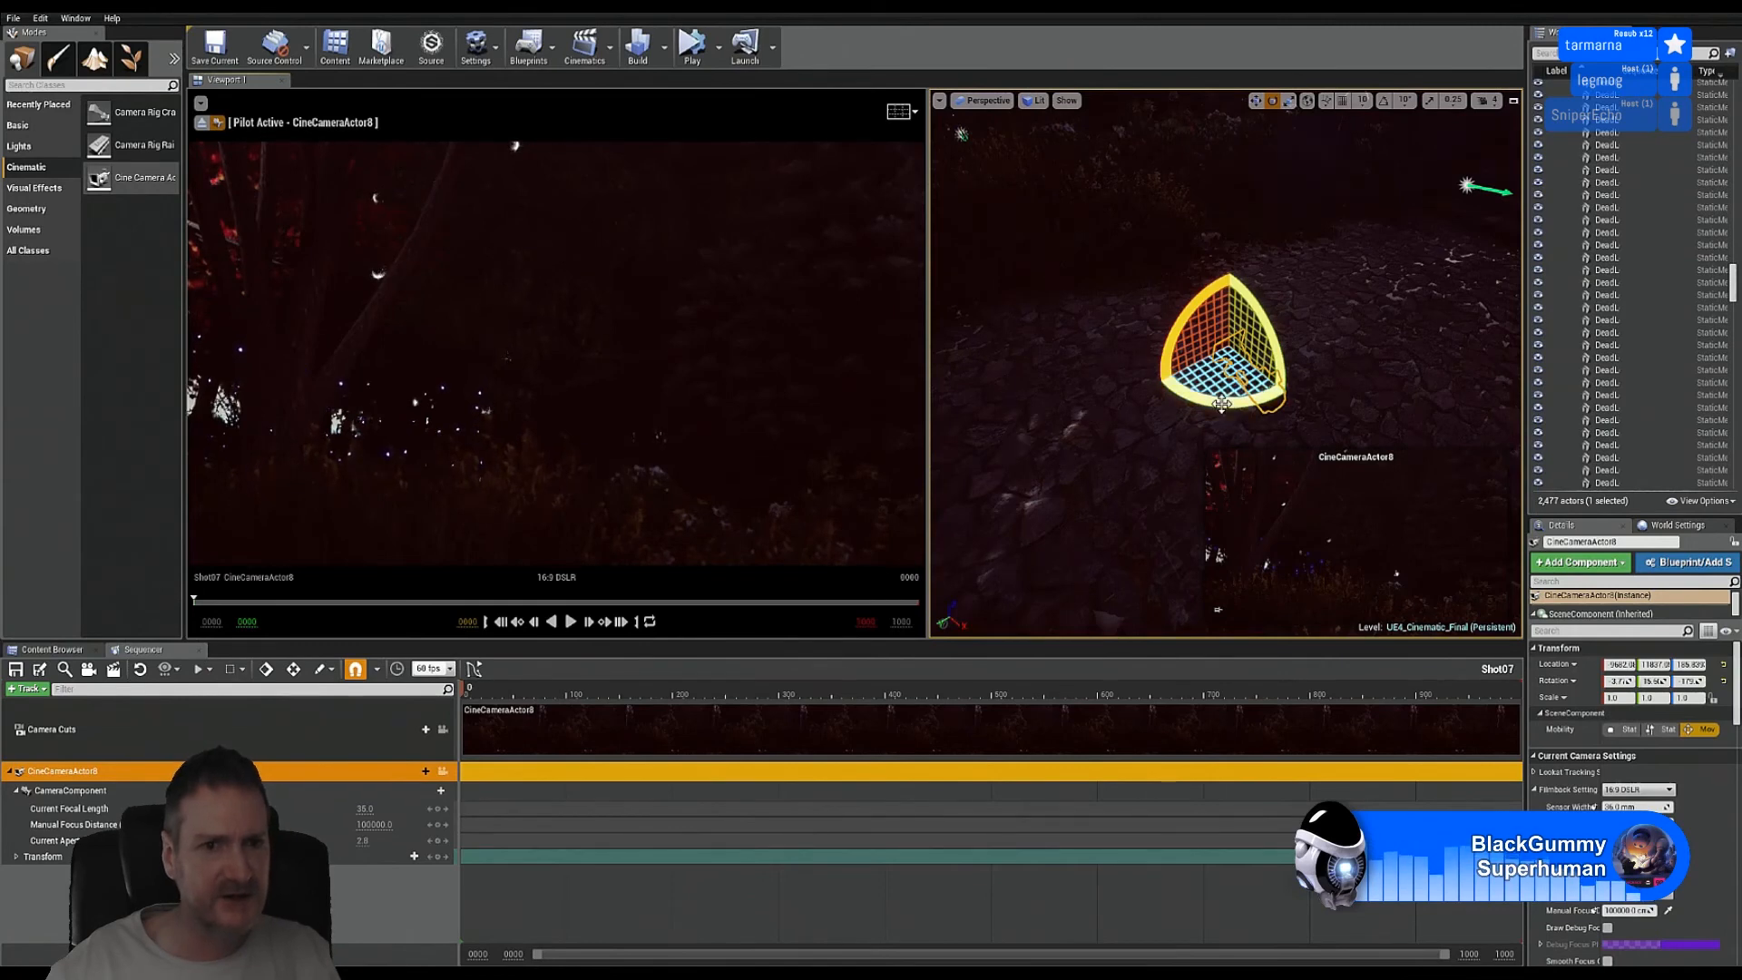
pyautogui.moveTo(1231, 415); pyautogui.dragTo(1377, 434)
# Step: Move the camera off the path beside the yellow-flowered bushes to widen the view of the conifer and lamppost
pyautogui.click(1257, 102)
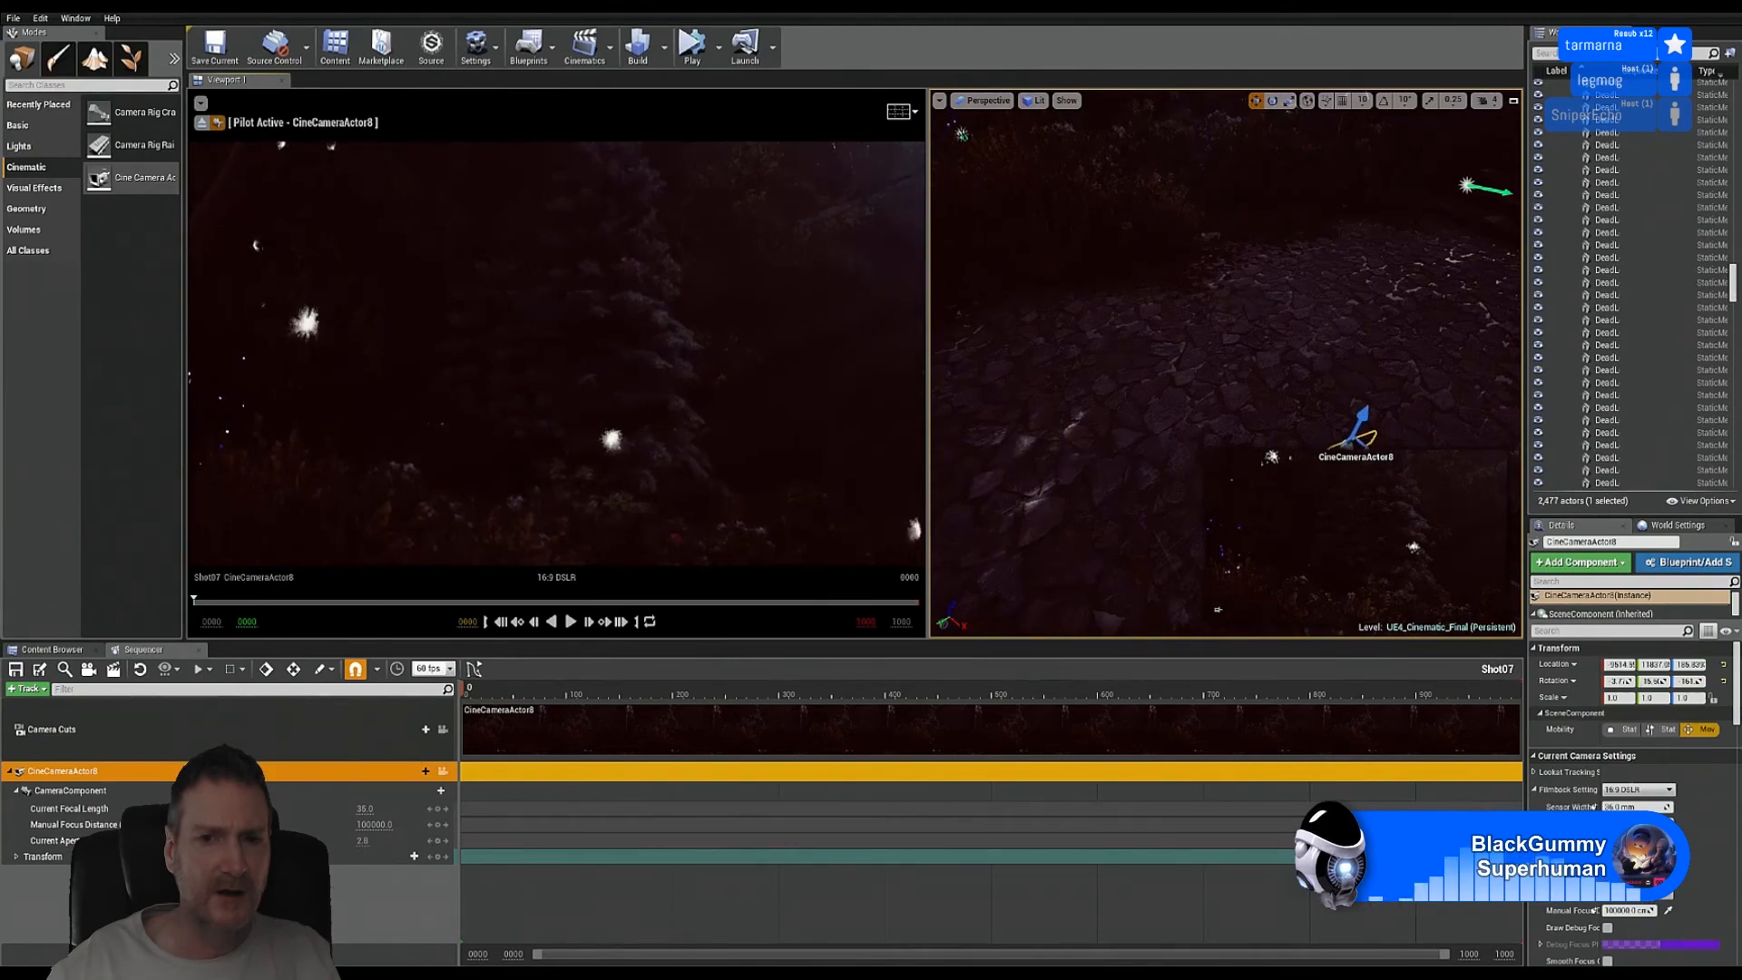
pyautogui.moveTo(1141, 367); pyautogui.dragTo(1184, 417, button='right')
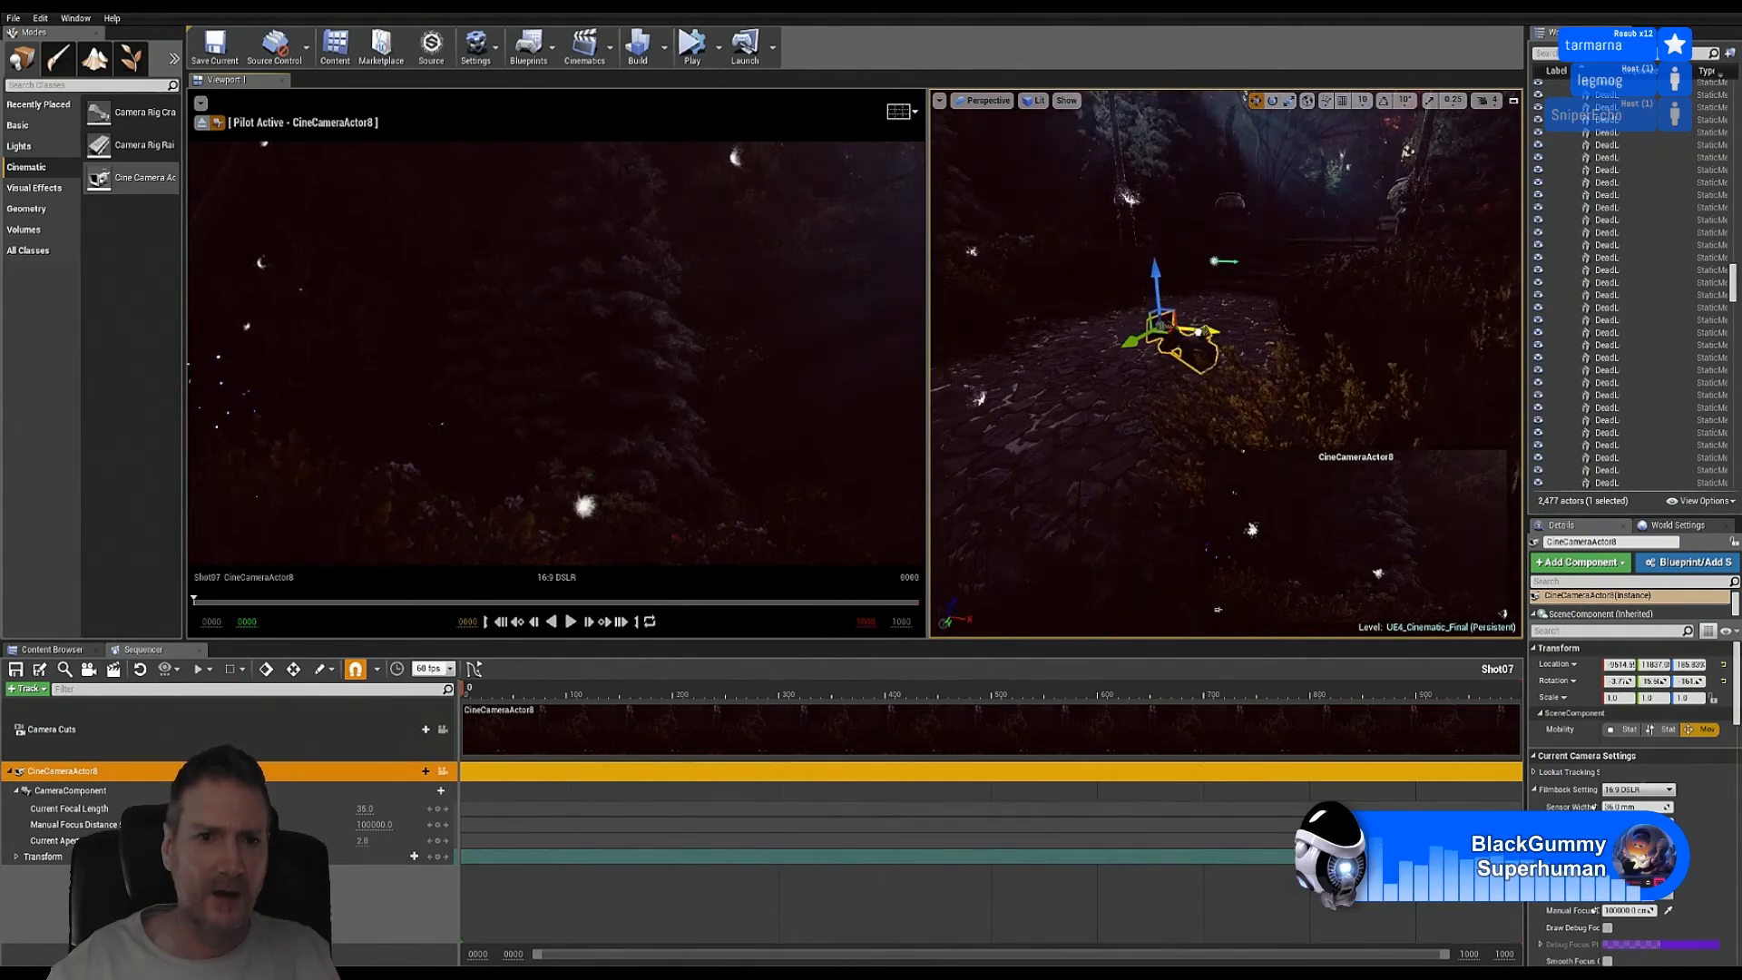
pyautogui.moveTo(1212, 332); pyautogui.dragTo(1456, 359)
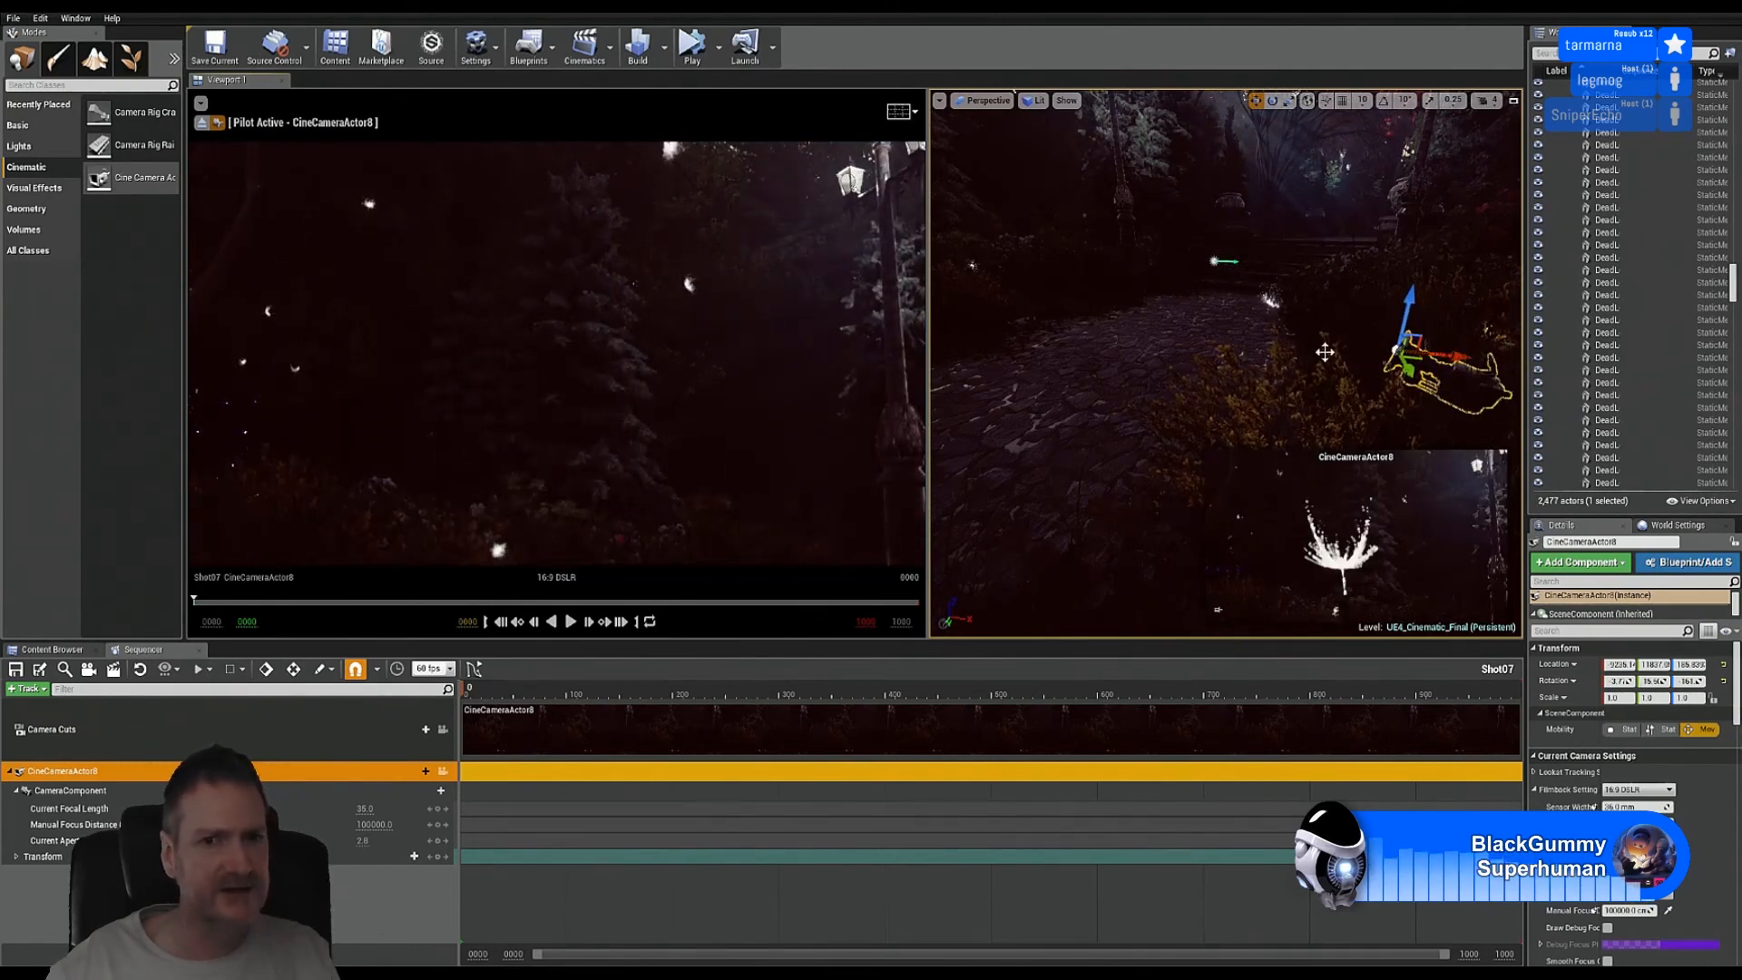
# Step: Turn the camera further toward the lamppost and pull it back from the path to frame the lamp
pyautogui.click(1272, 99)
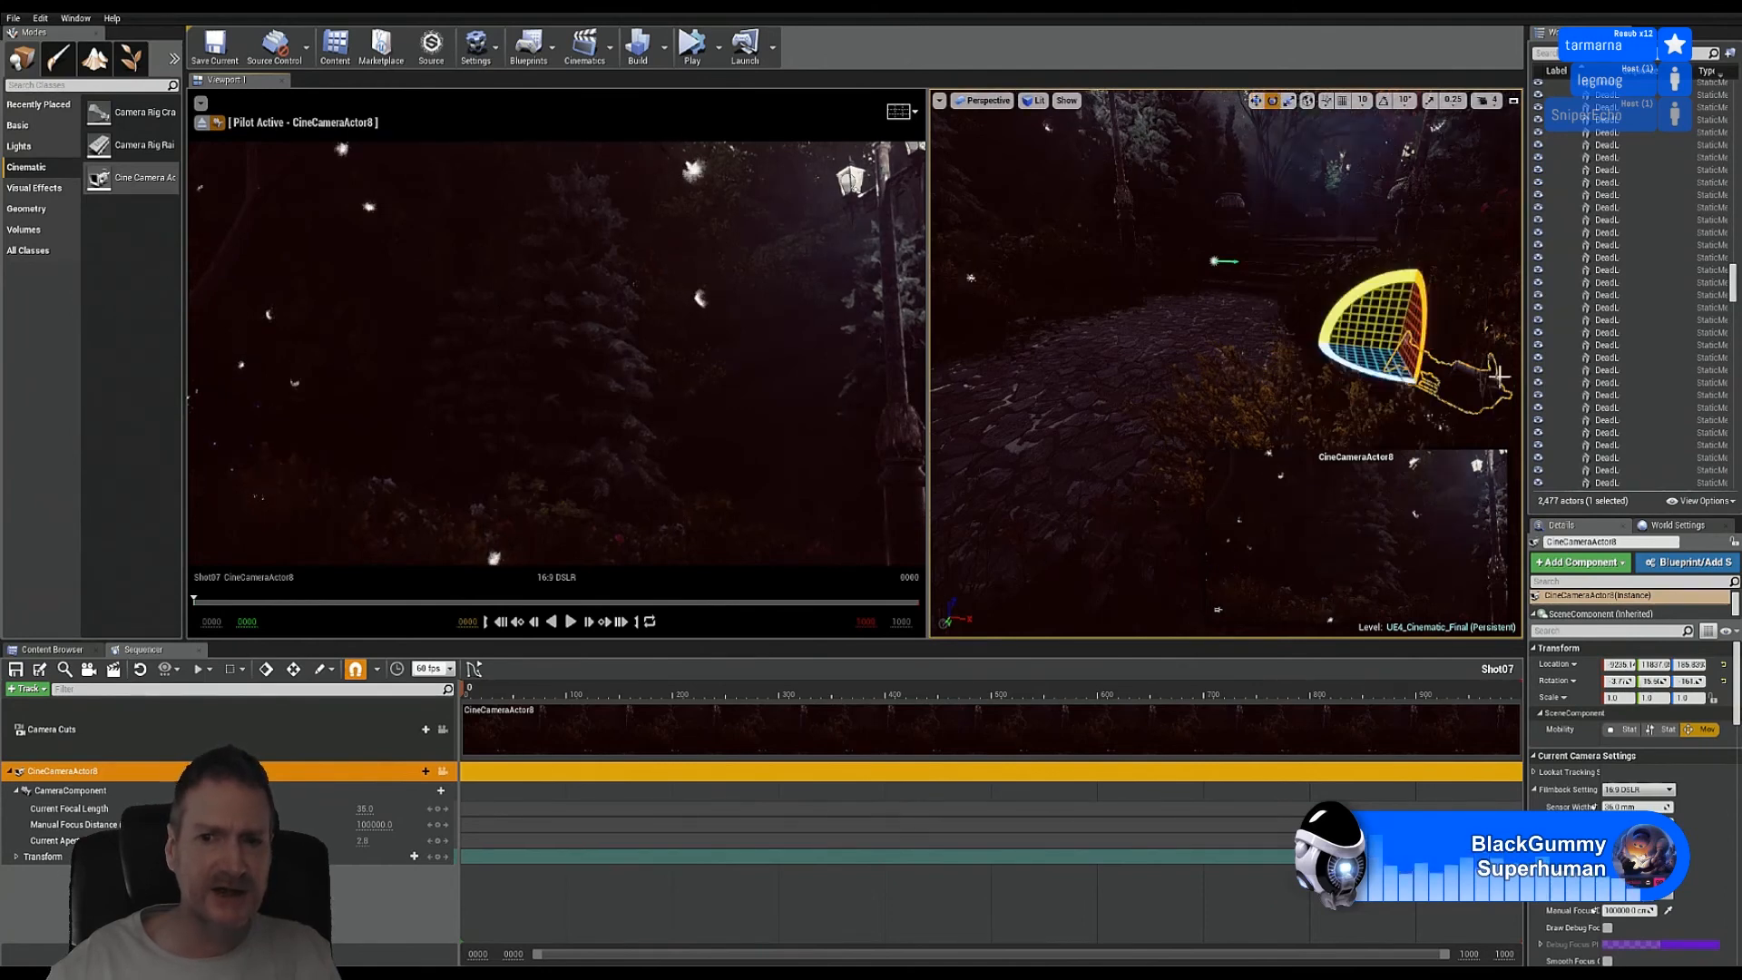
pyautogui.moveTo(1369, 379); pyautogui.dragTo(1498, 390)
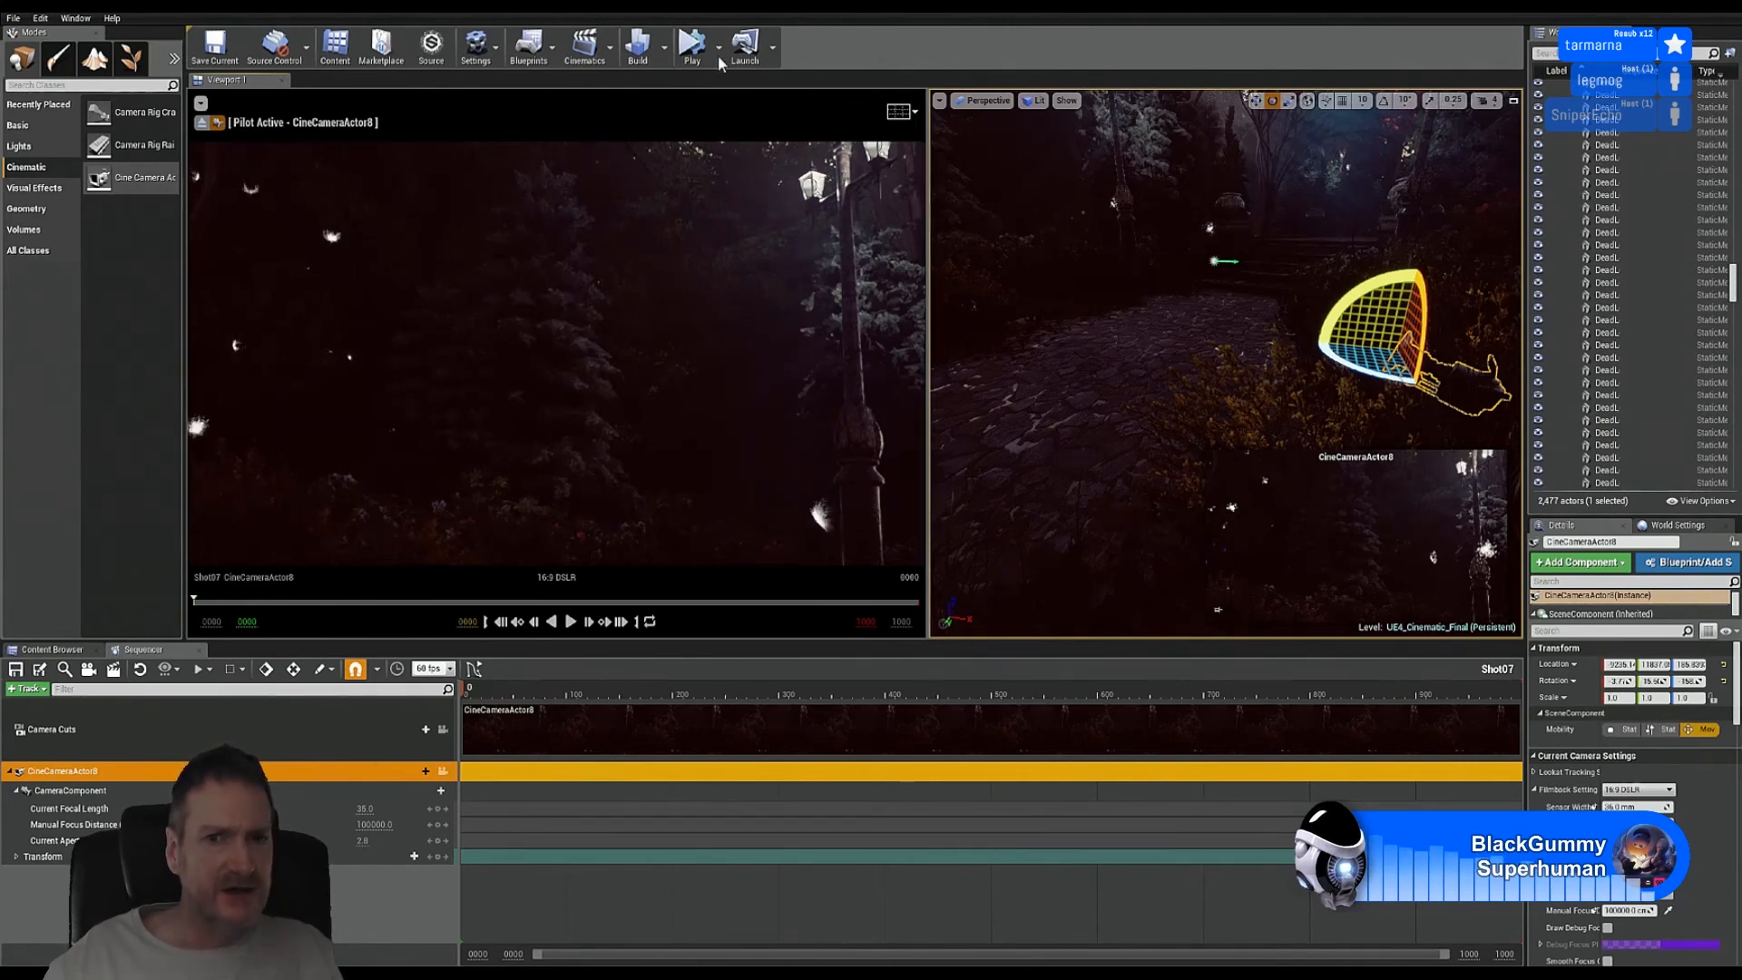
pyautogui.click(1256, 101)
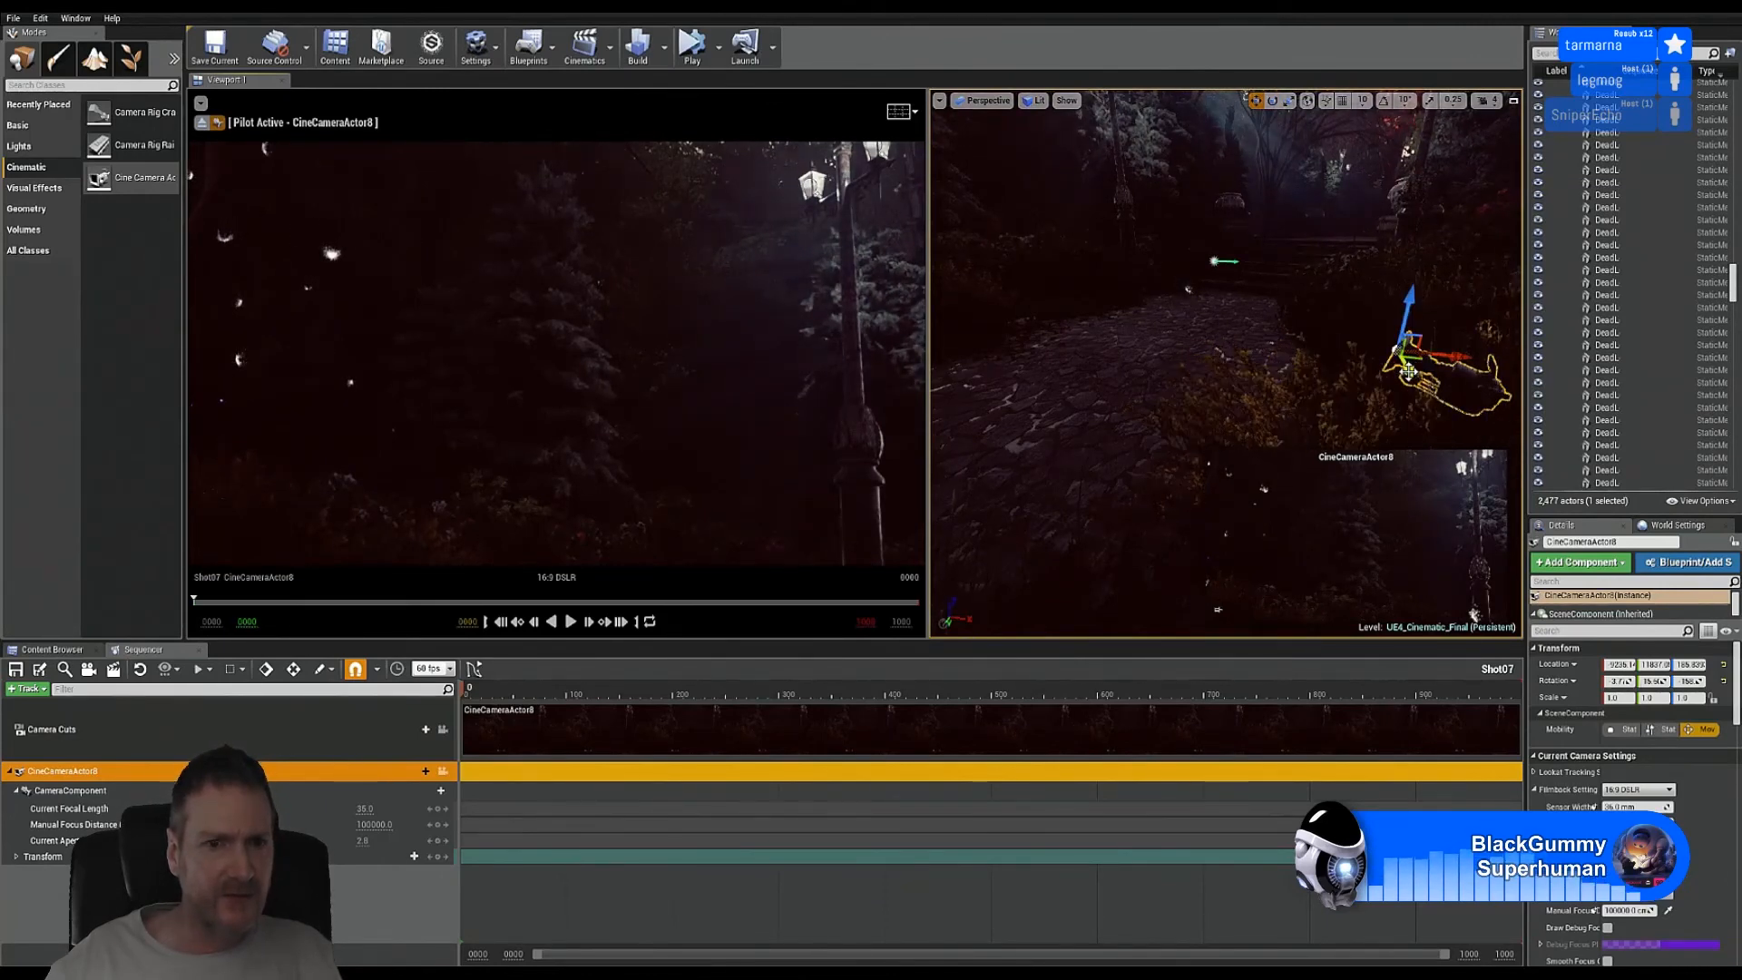
pyautogui.moveTo(1407, 363); pyautogui.dragTo(1424, 400)
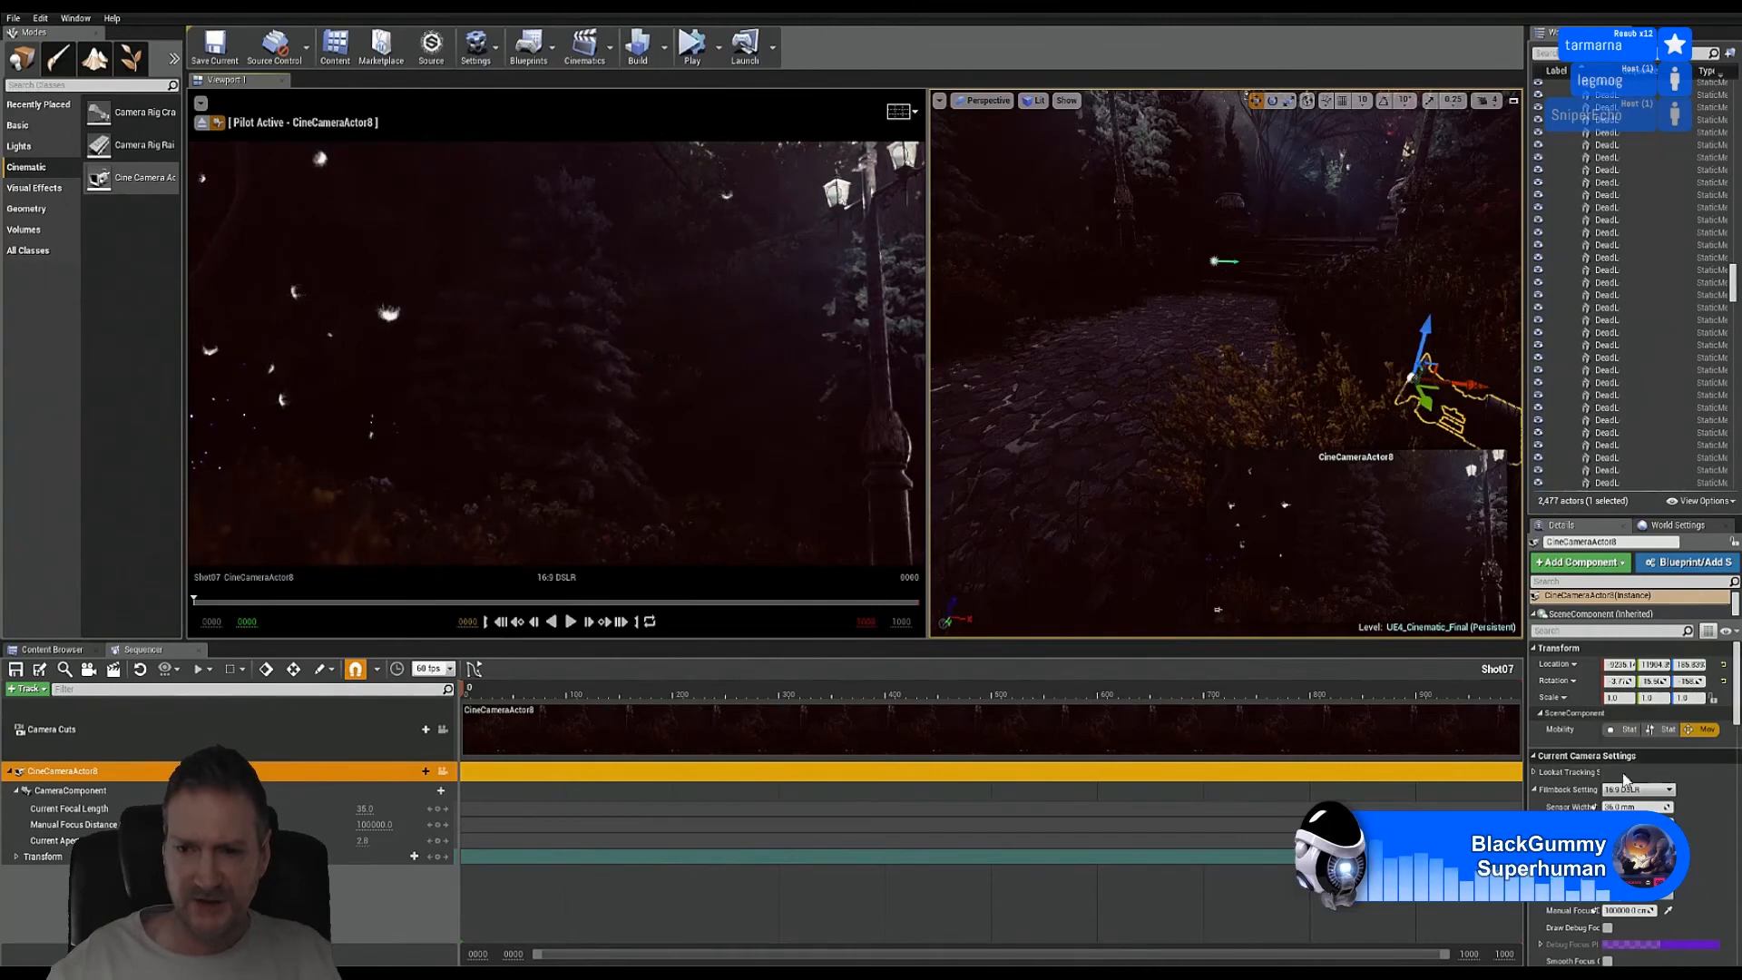
# Step: Set the camera's filmback sensor height to 18 mm for a custom 36 mm x 18 mm format
pyautogui.click(1634, 807)
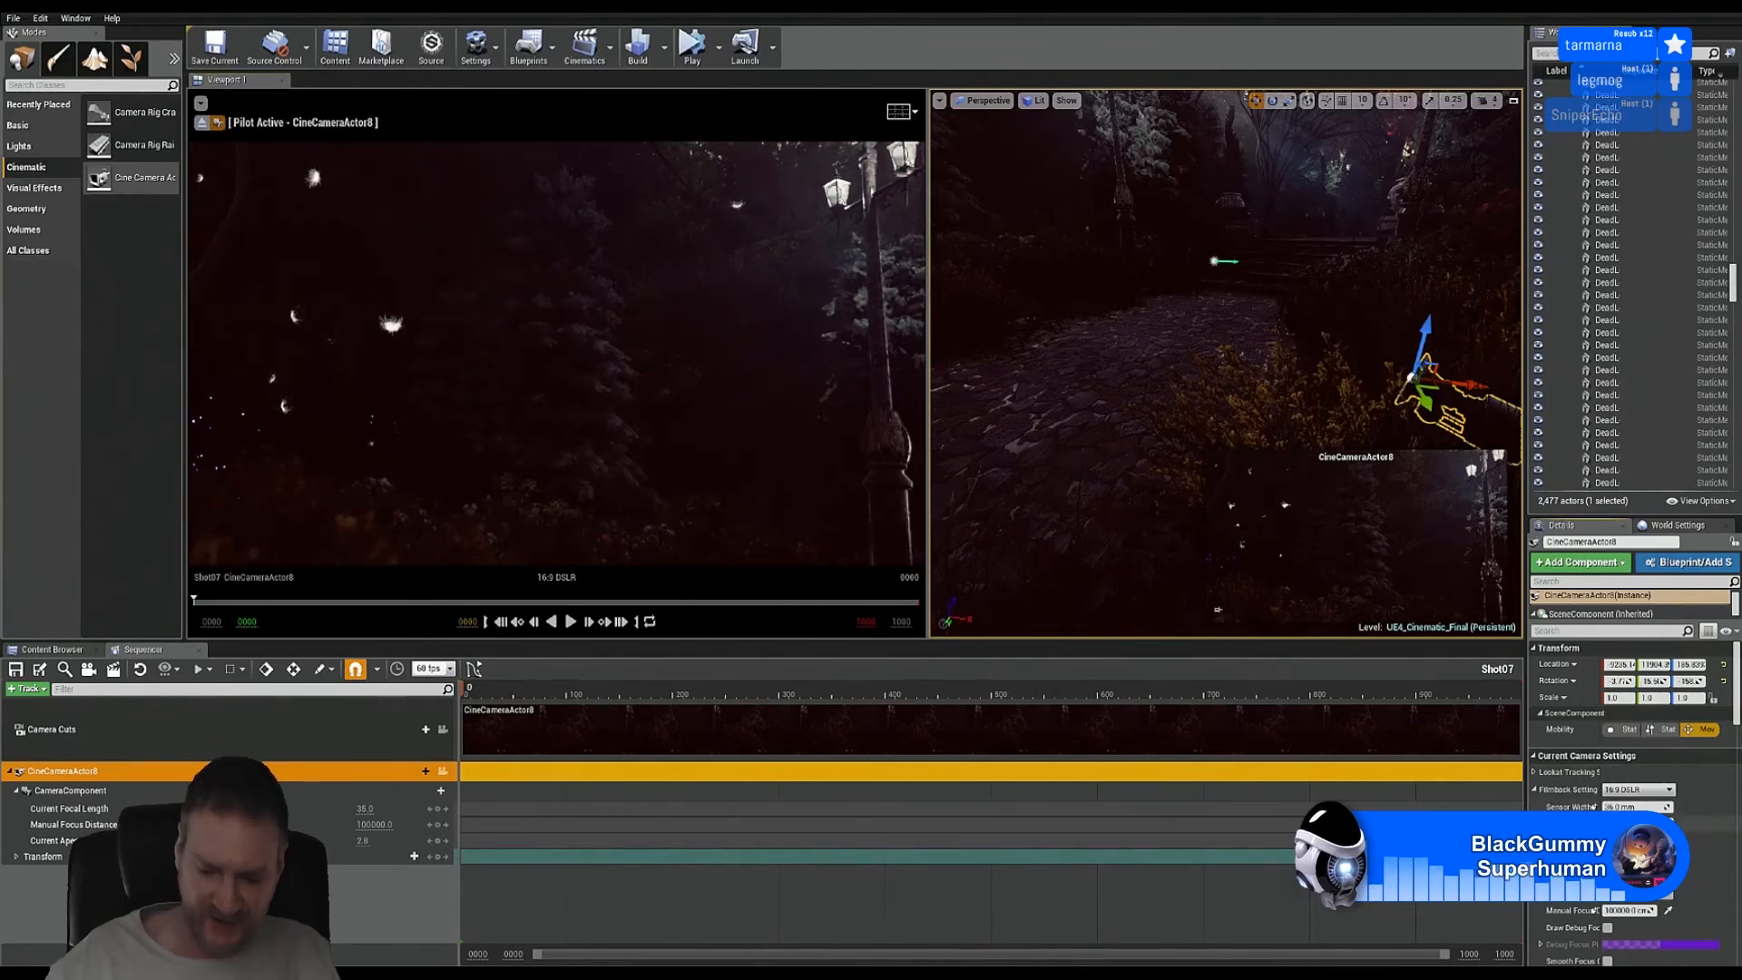
pyautogui.press('Return')
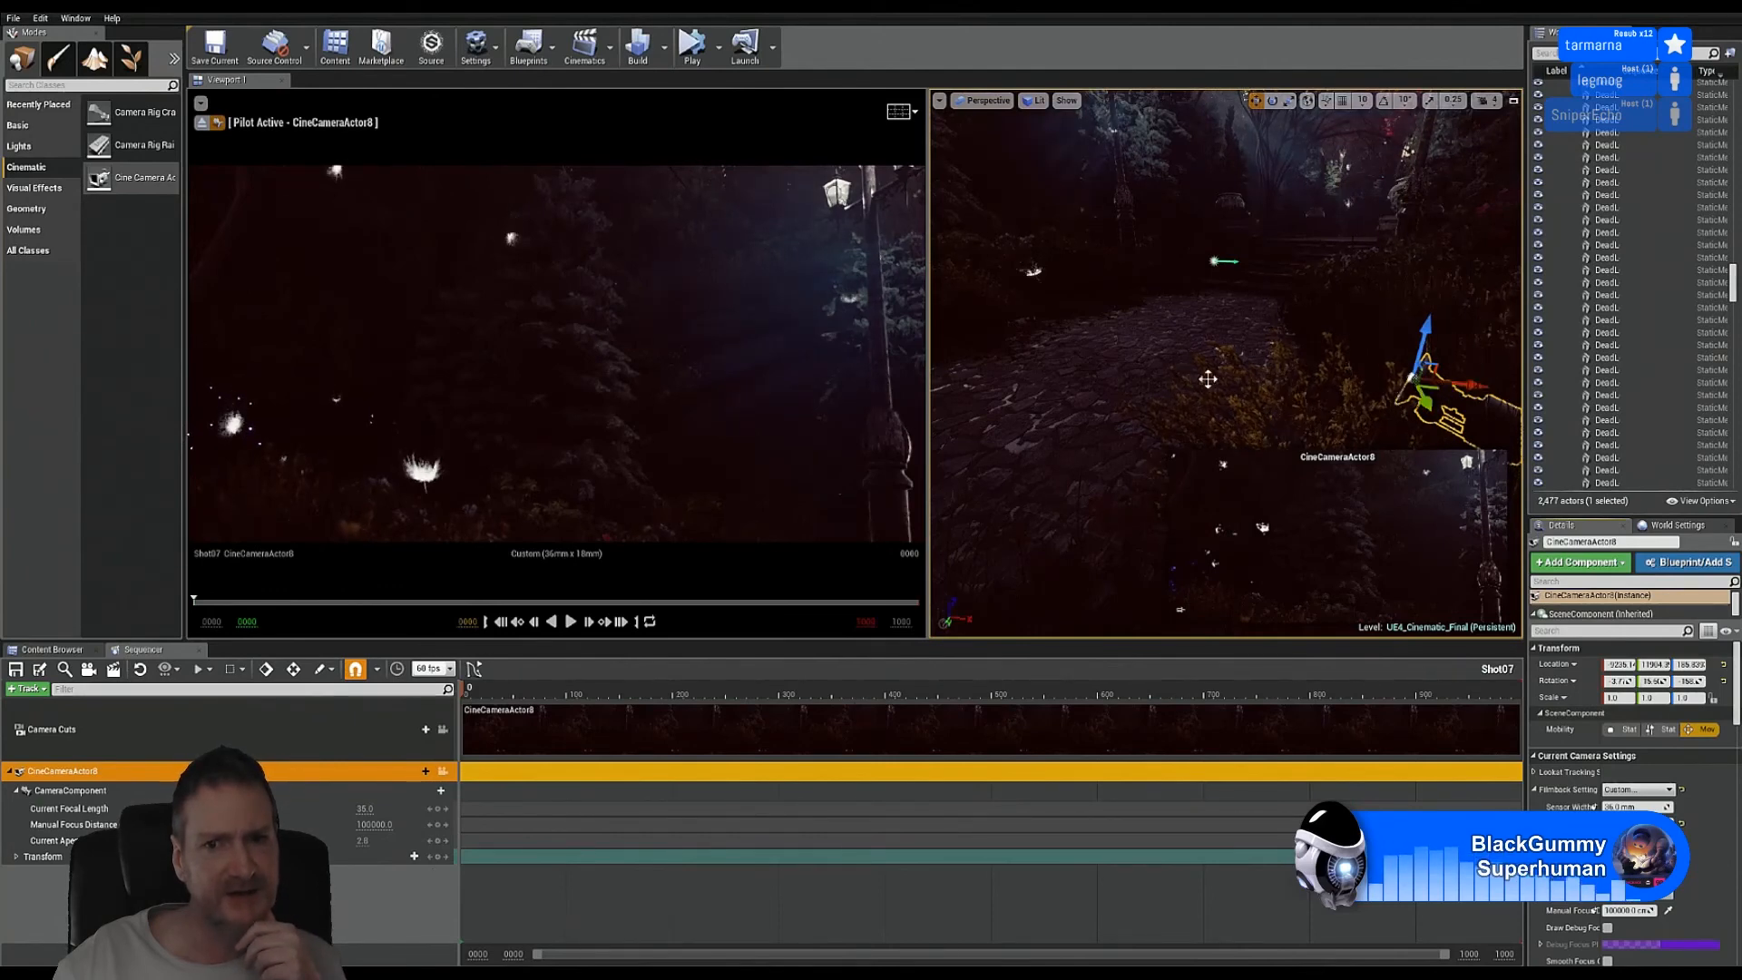
# Step: Move the camera back behind the yellow flowers, raise it above them, and shift it away from the path
pyautogui.moveTo(1222, 332)
pyautogui.mouseDown(button='right')
pyautogui.moveTo(1370, 338)
pyautogui.moveTo(1237, 323)
pyautogui.mouseUp(button='right')
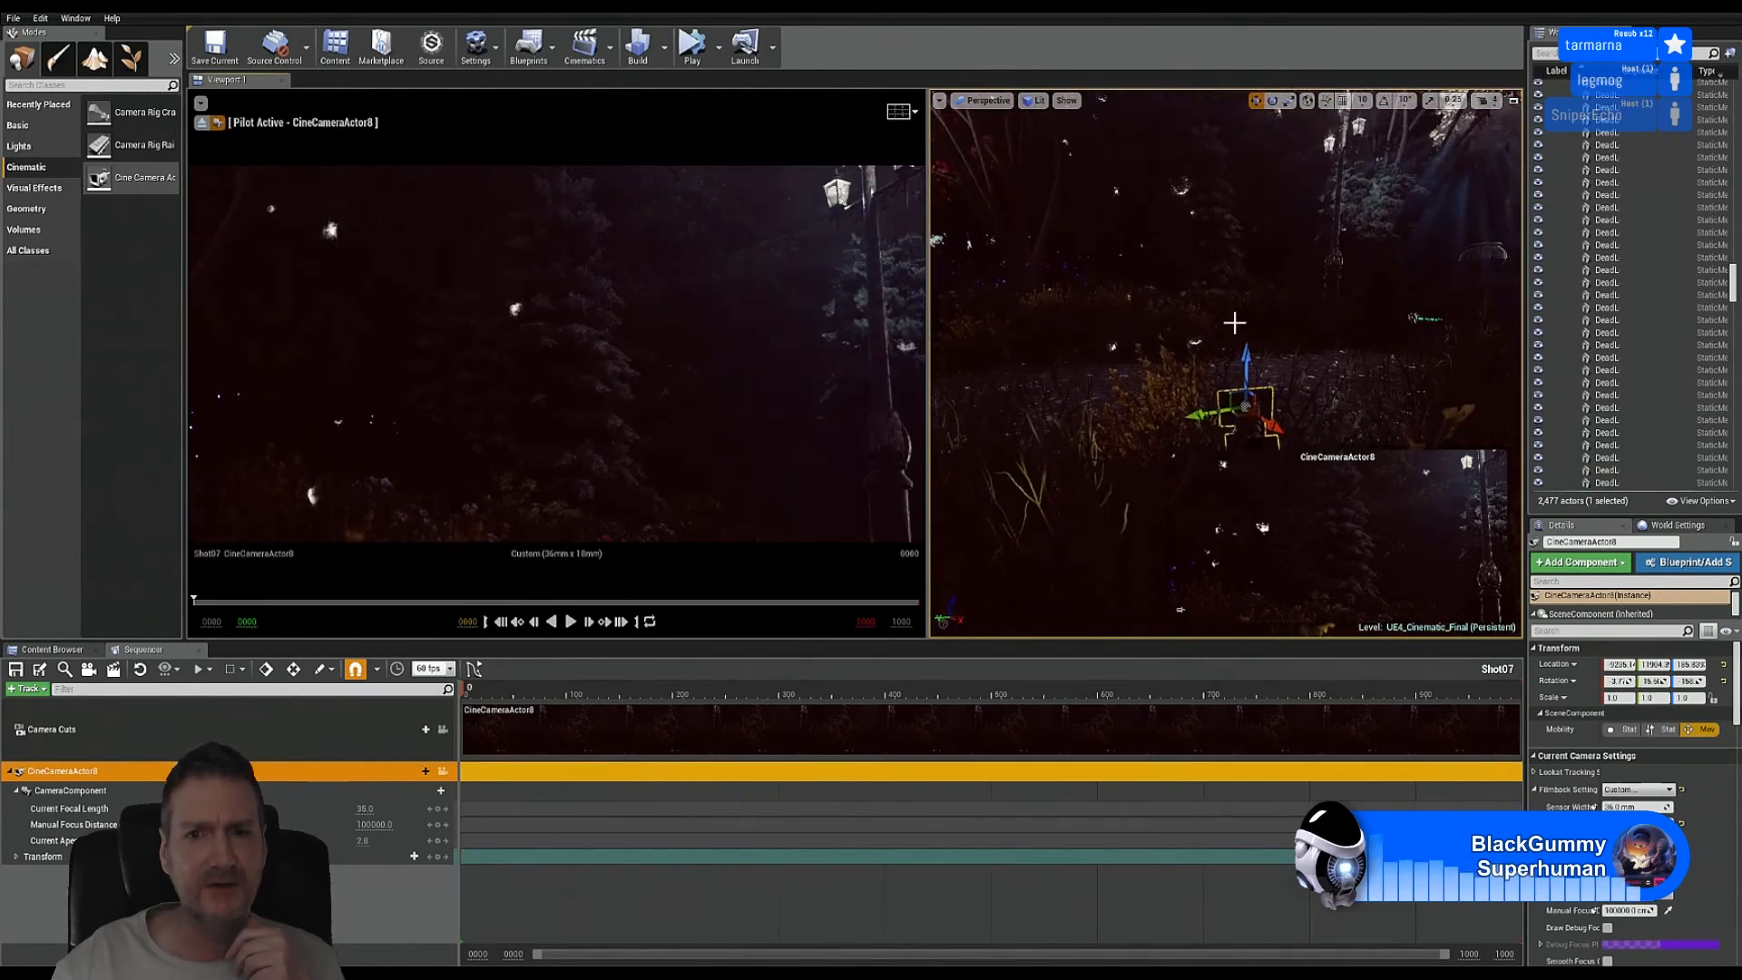
pyautogui.moveTo(1210, 411); pyautogui.dragTo(1173, 463)
pyautogui.moveTo(1156, 387); pyautogui.dragTo(1156, 355)
pyautogui.moveTo(1102, 416)
pyautogui.mouseDown()
pyautogui.moveTo(980, 445)
pyautogui.moveTo(1193, 406)
pyautogui.moveTo(1099, 434)
pyautogui.mouseUp()
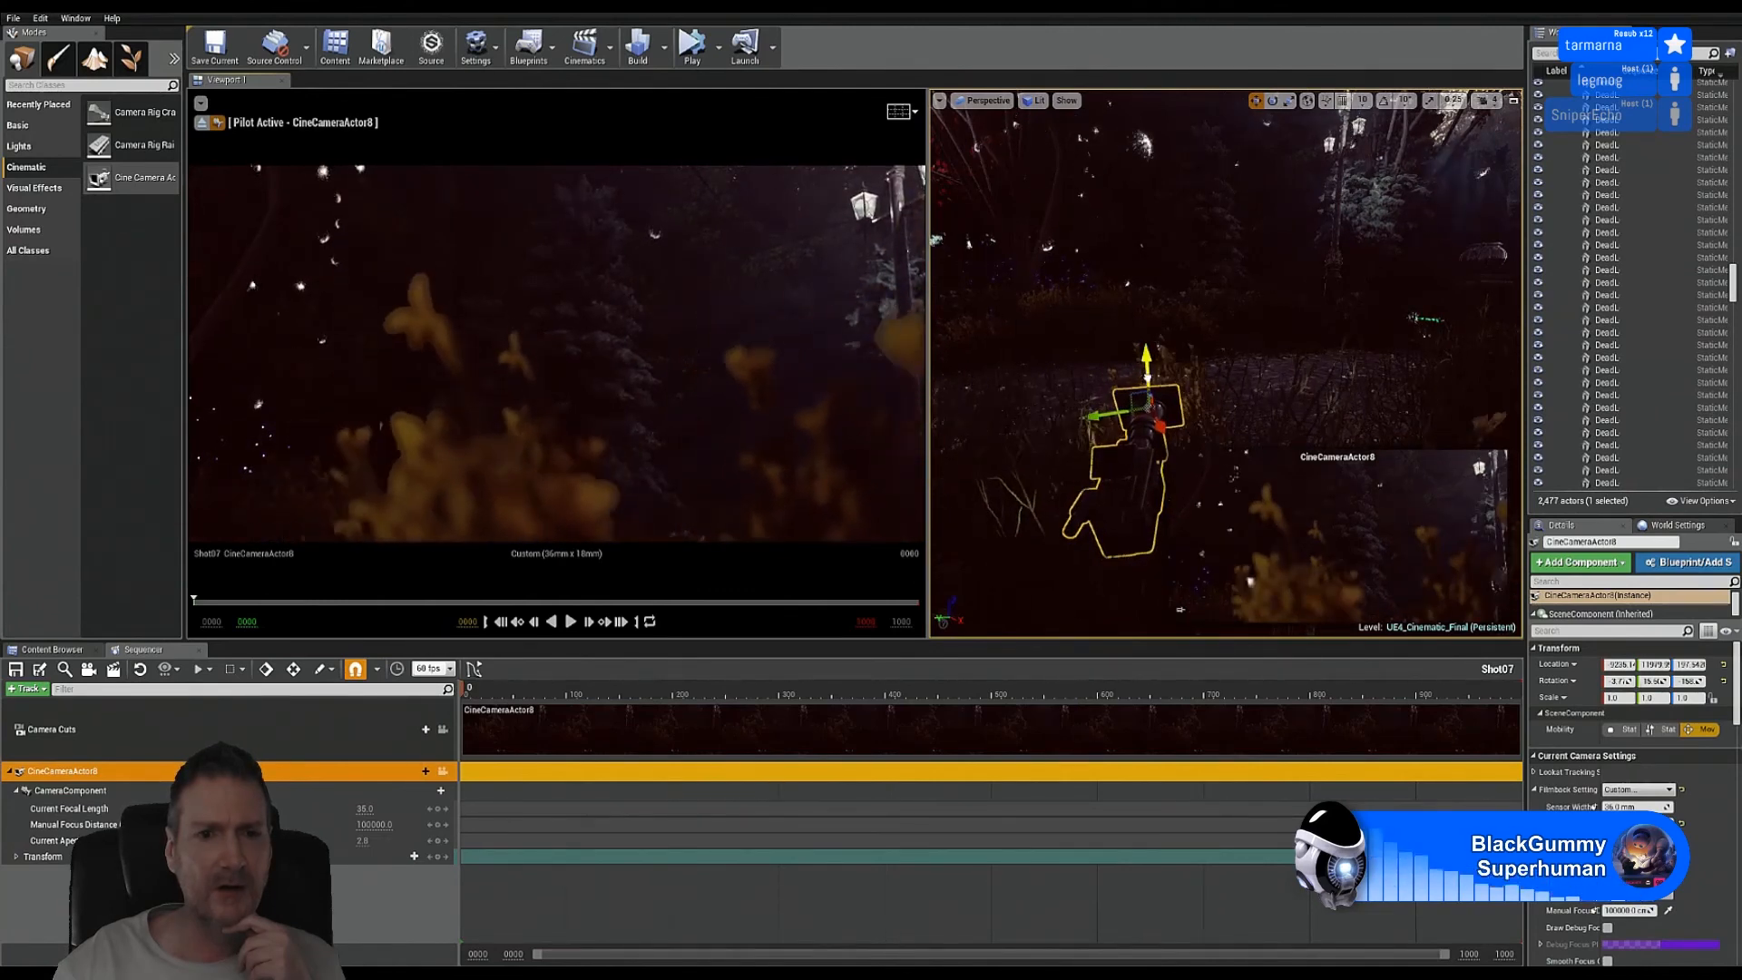
pyautogui.moveTo(1148, 379); pyautogui.dragTo(1147, 352)
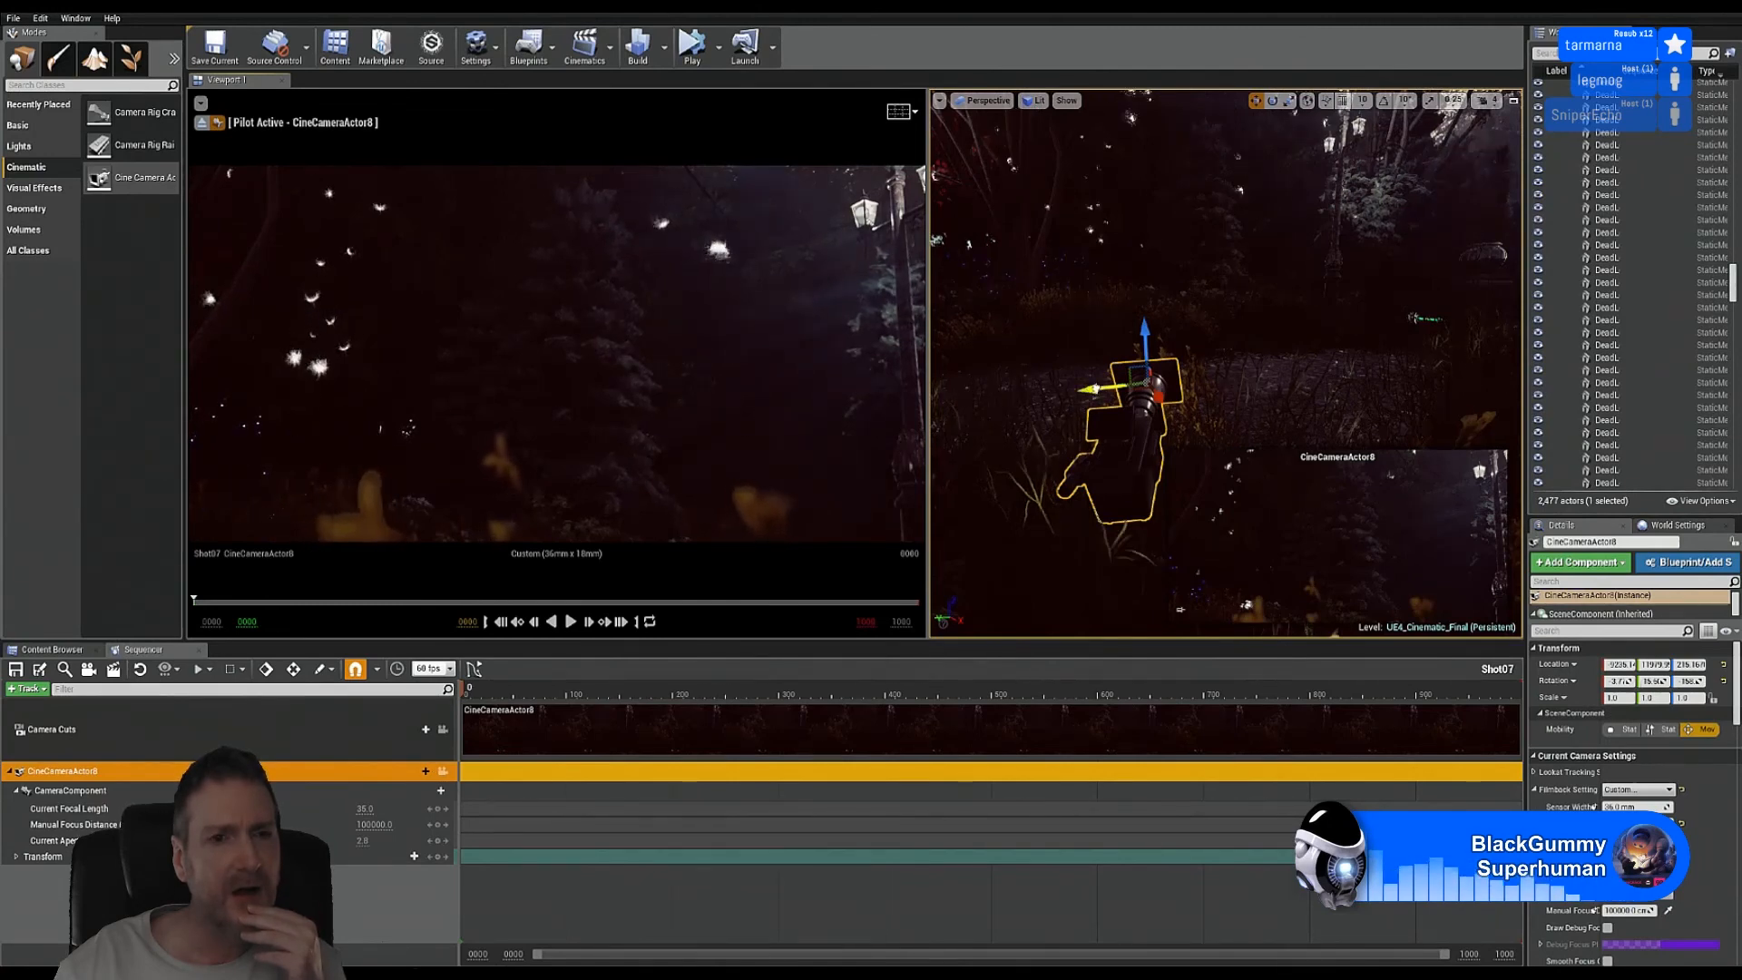
pyautogui.moveTo(1093, 389); pyautogui.dragTo(980, 405)
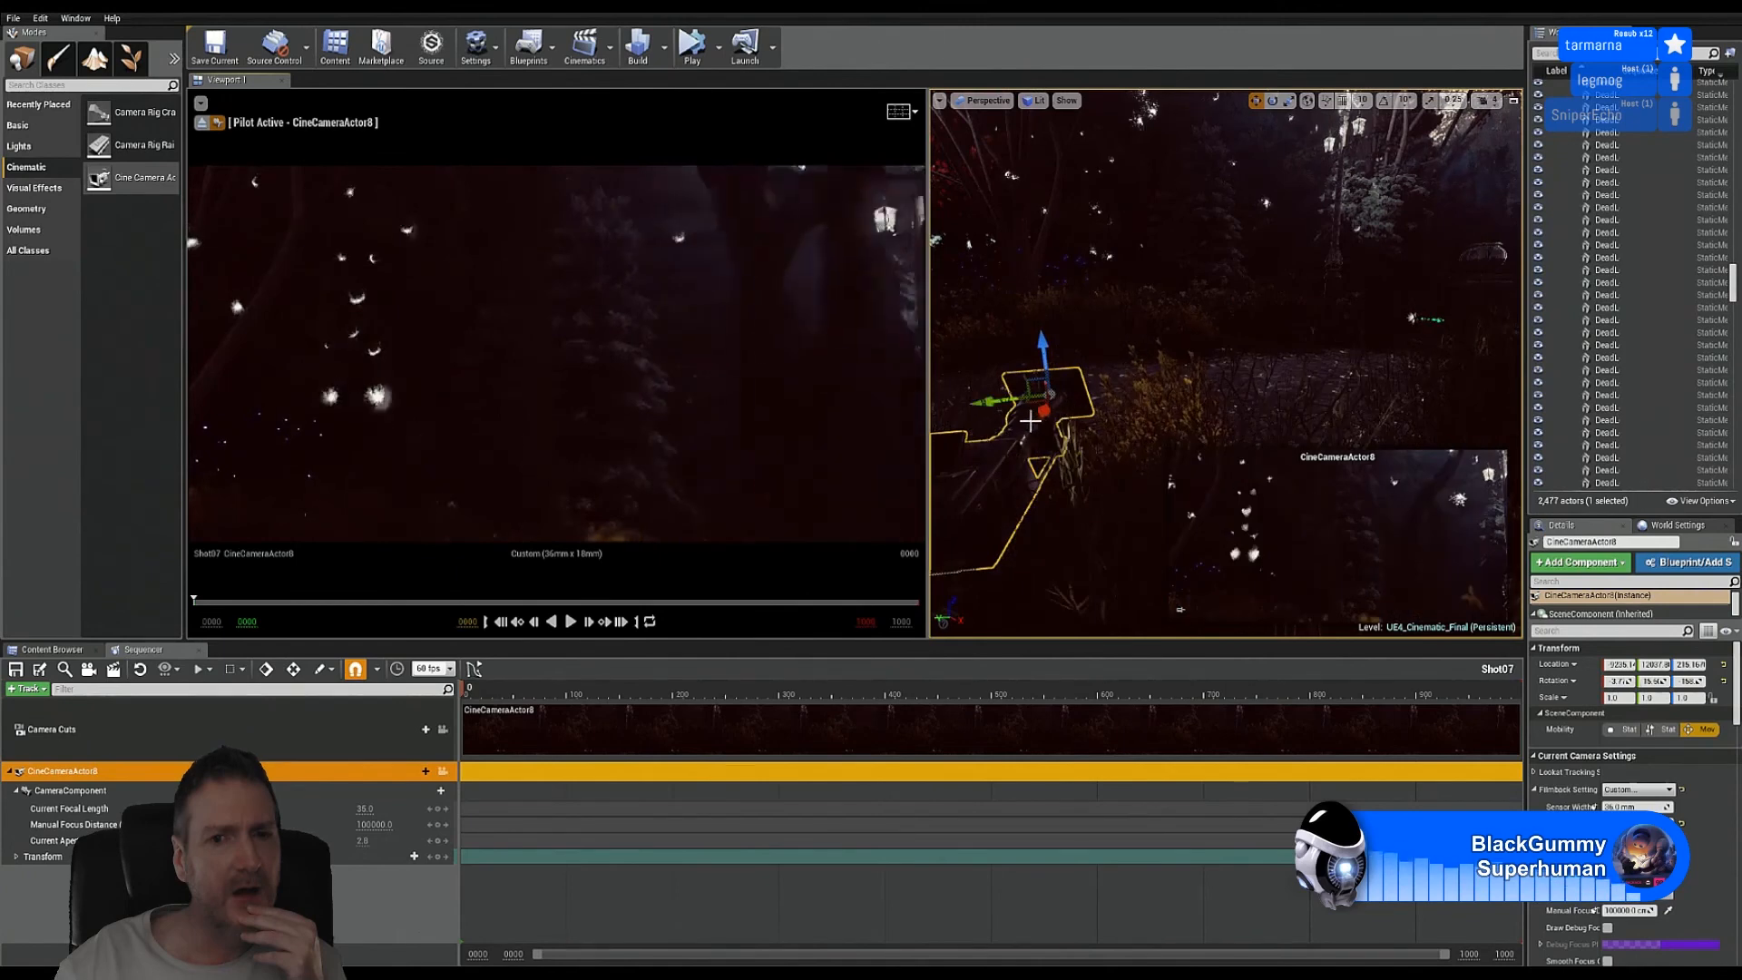
# Step: Move the camera forward to the path's edge and turn it toward the lamppost
pyautogui.moveTo(1045, 411); pyautogui.dragTo(1071, 386)
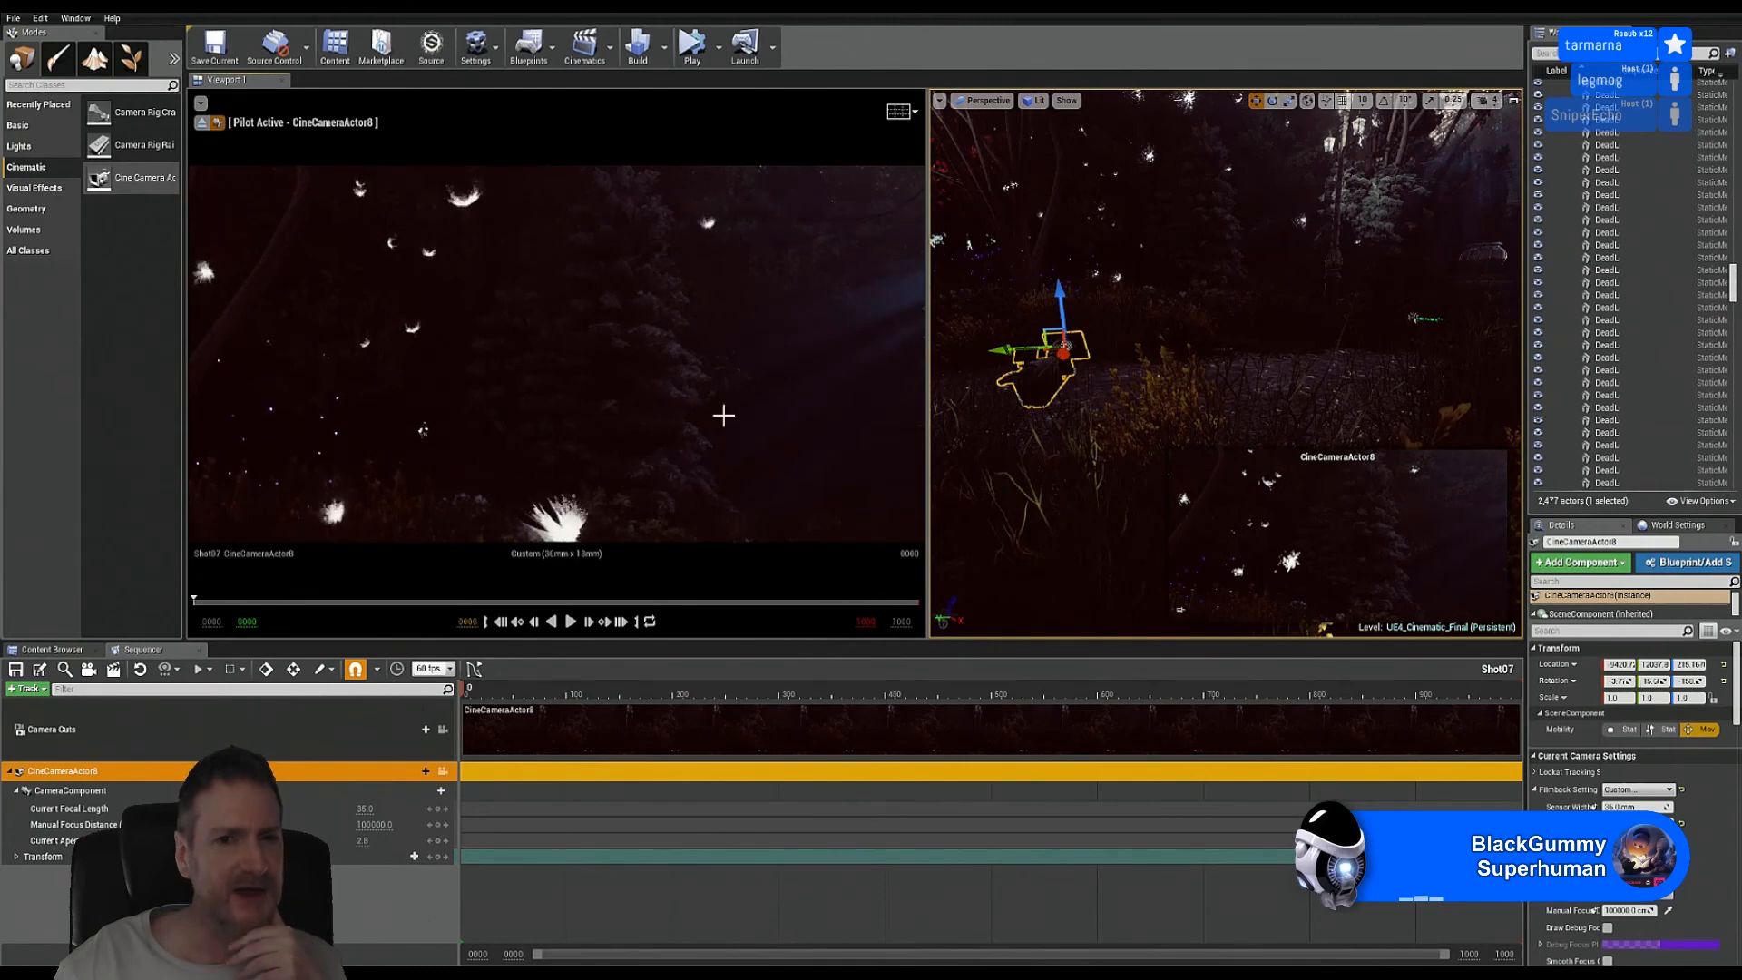
pyautogui.click(1273, 100)
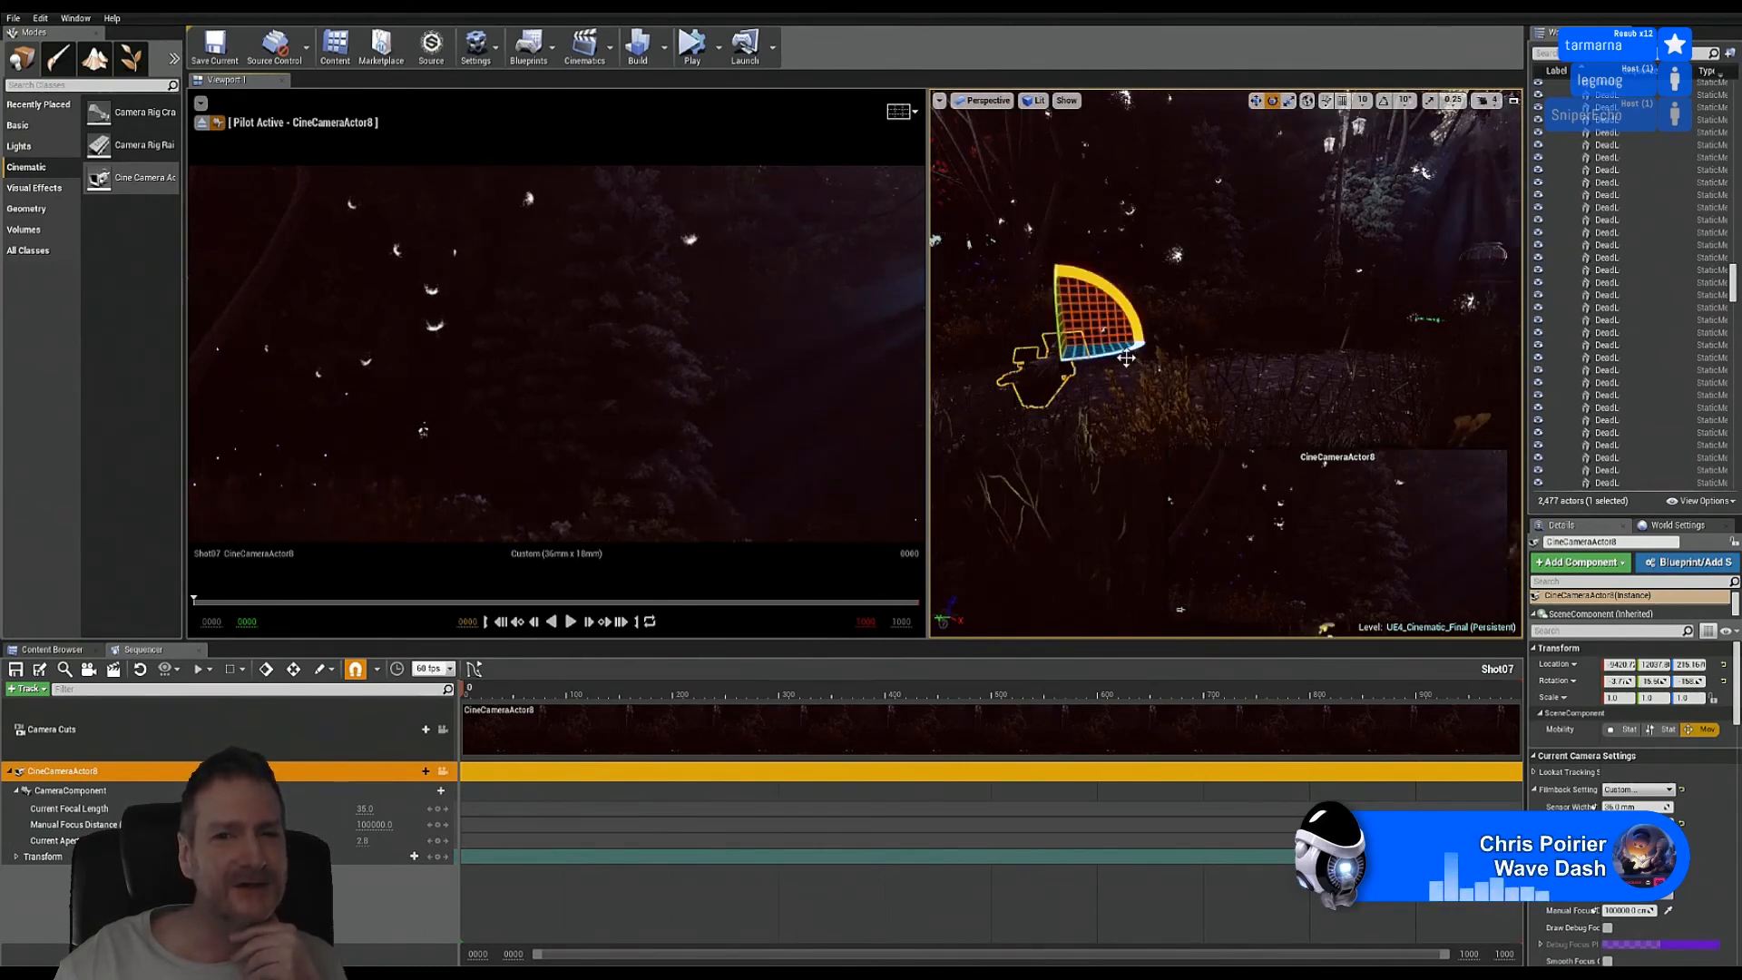
pyautogui.moveTo(1114, 352); pyautogui.dragTo(1167, 367)
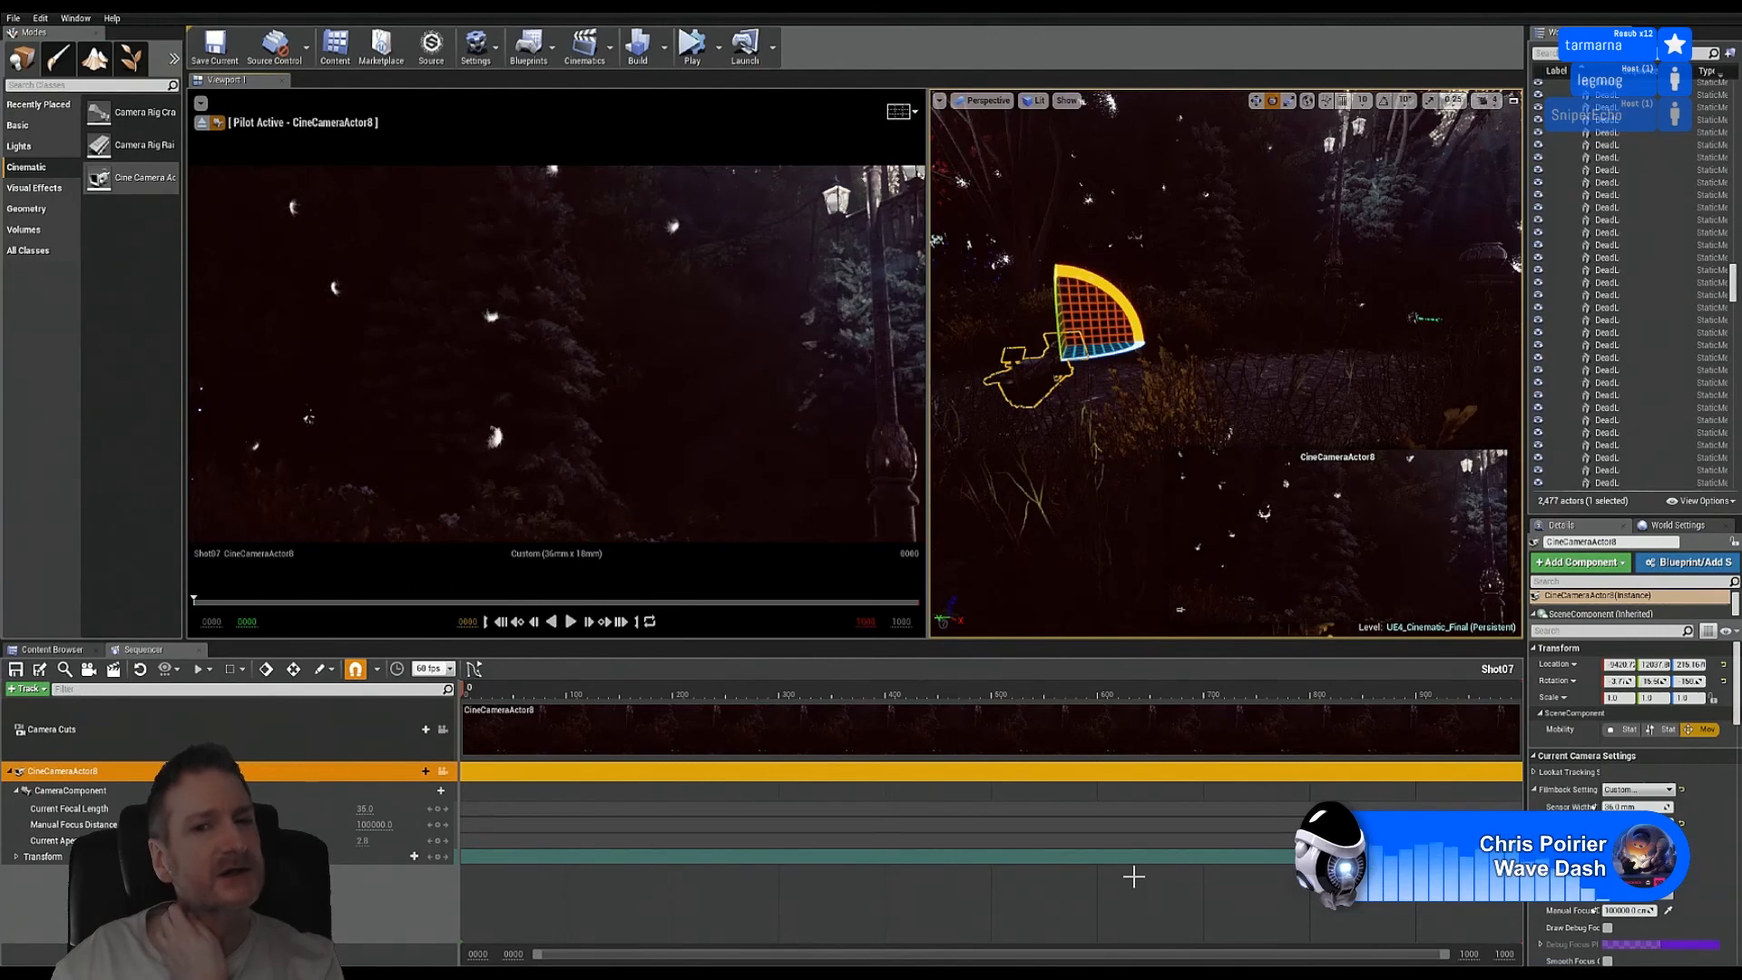
# Step: Raise the camera and move it back and sideways from the path to show the lamp heads
pyautogui.click(1258, 100)
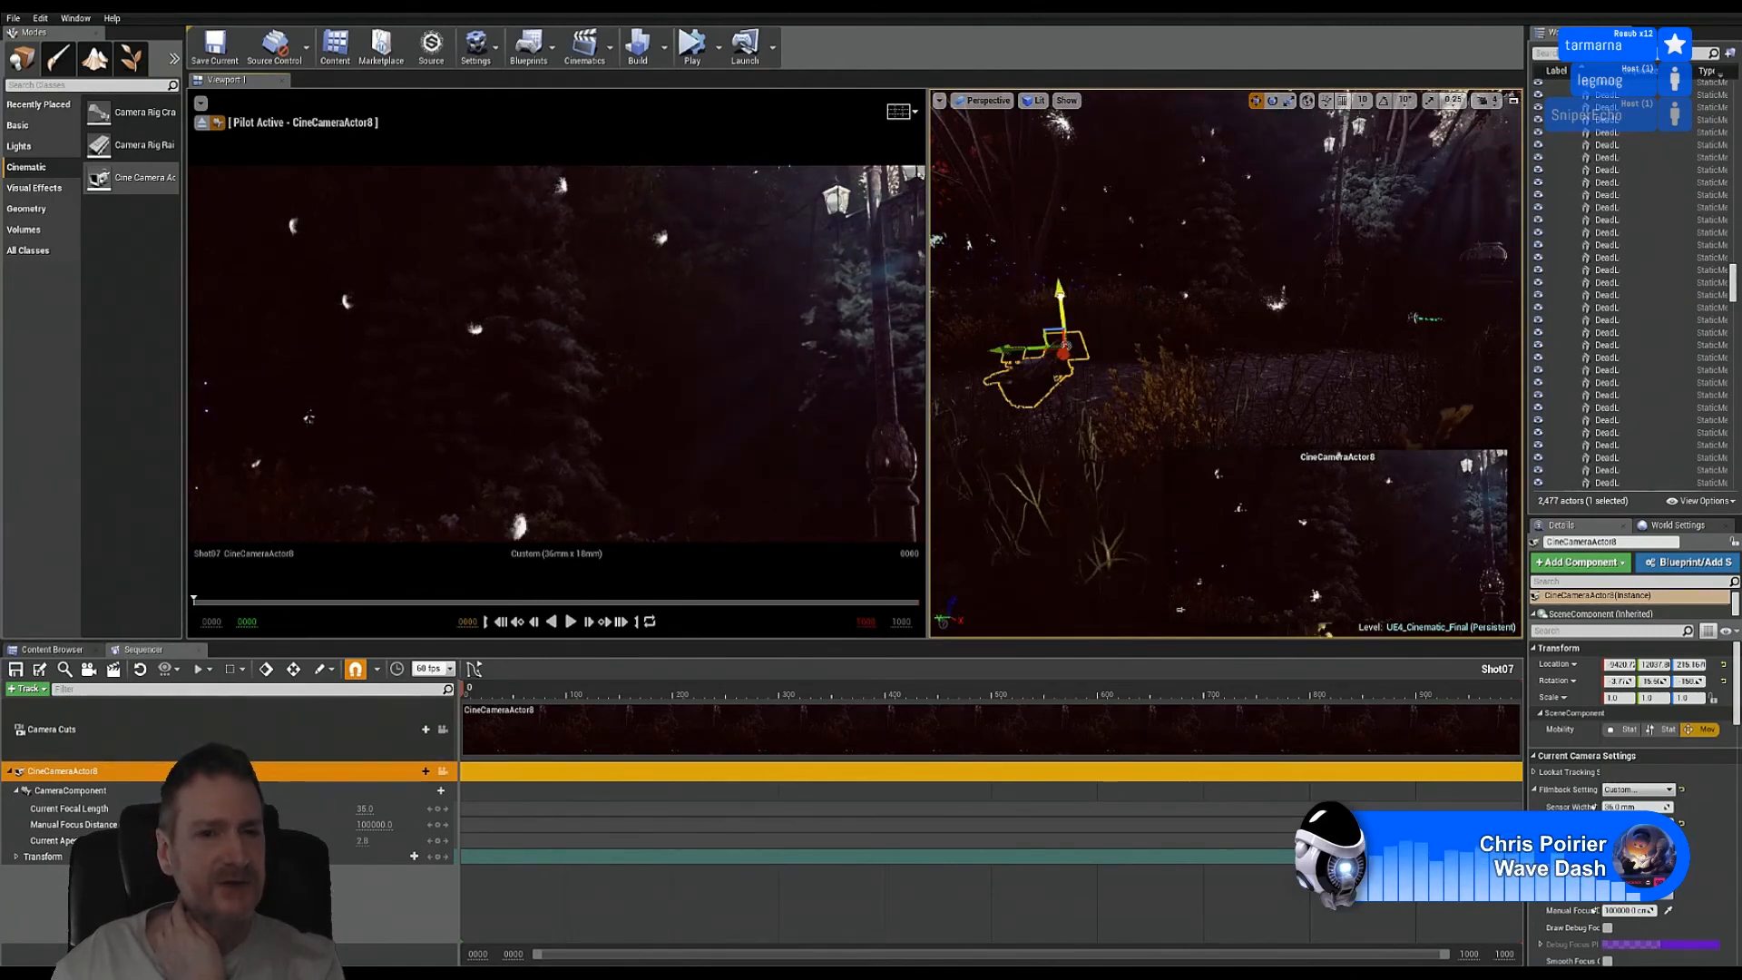
pyautogui.moveTo(1066, 346); pyautogui.dragTo(1060, 302)
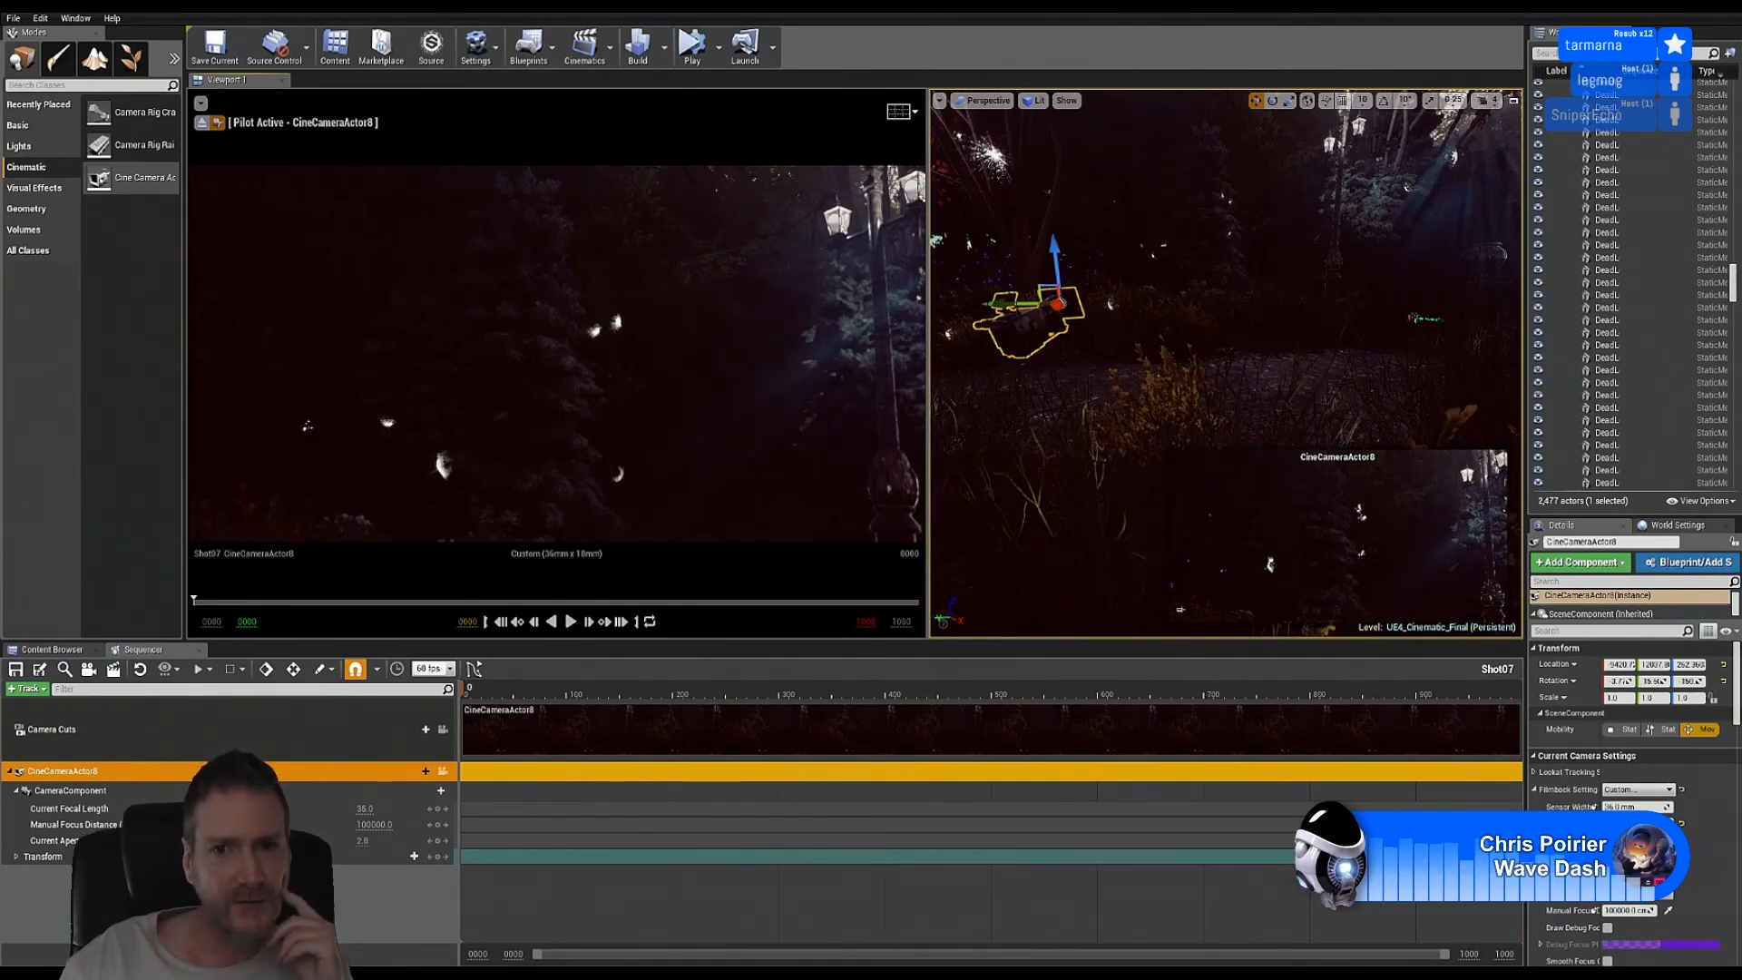
pyautogui.moveTo(1180, 363); pyautogui.dragTo(1099, 424, button='right')
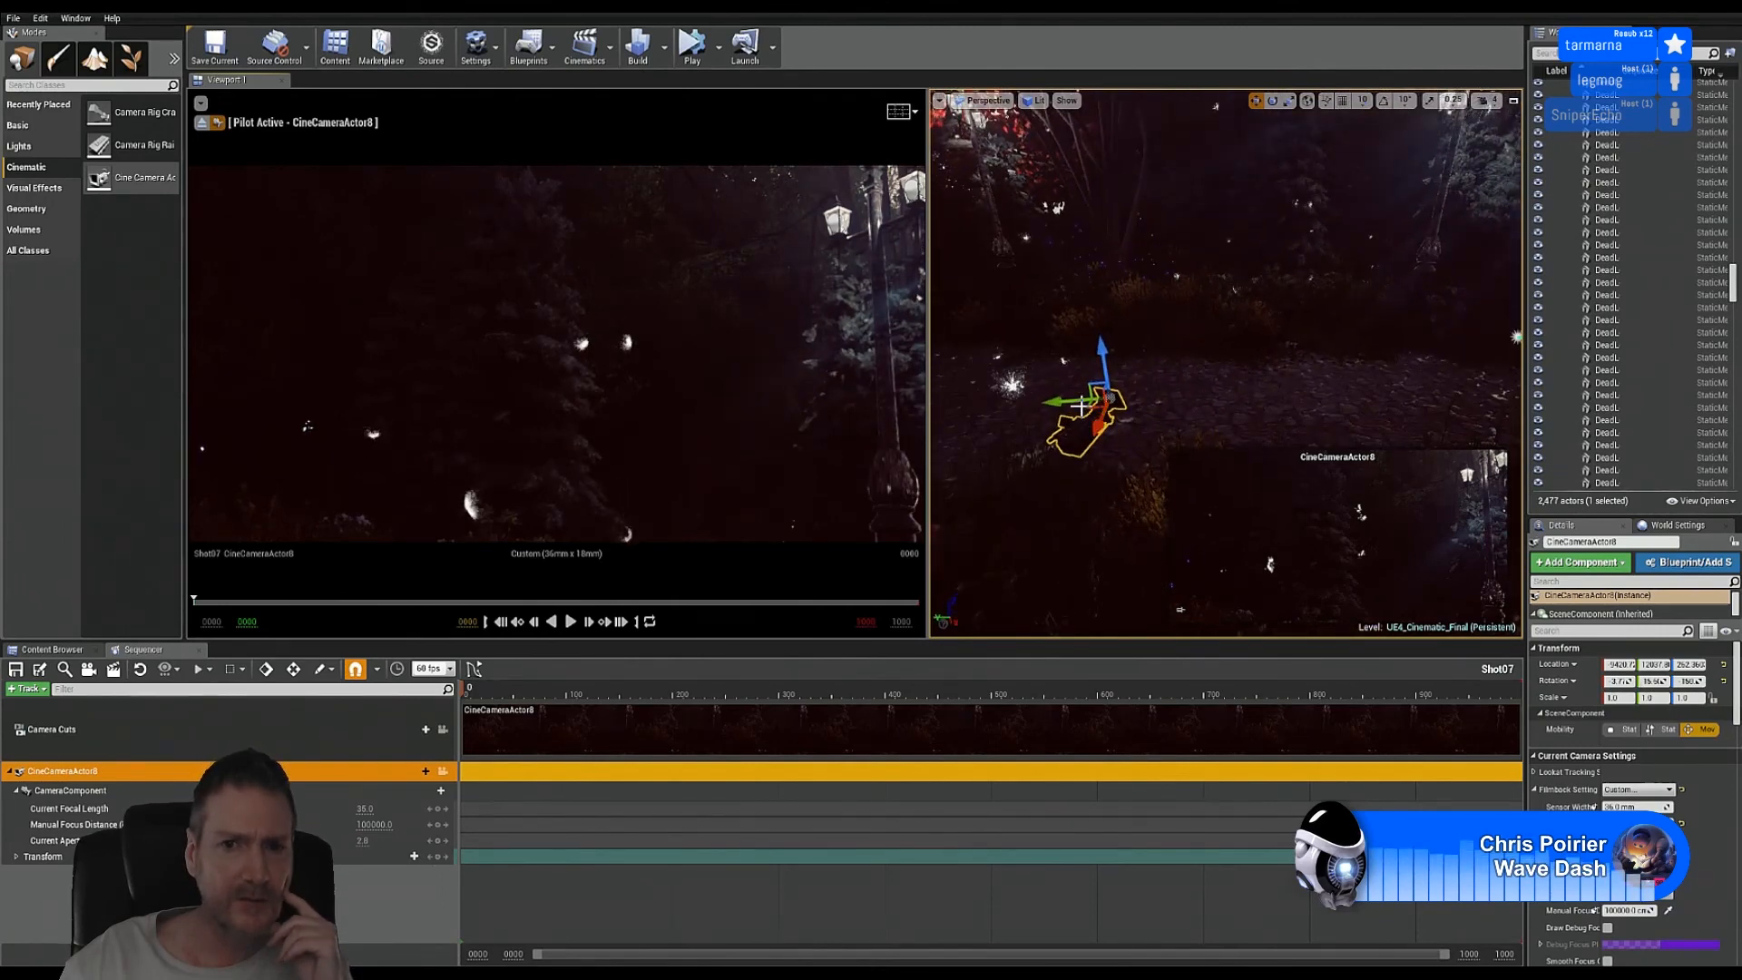
pyautogui.moveTo(1082, 404); pyautogui.dragTo(1027, 443)
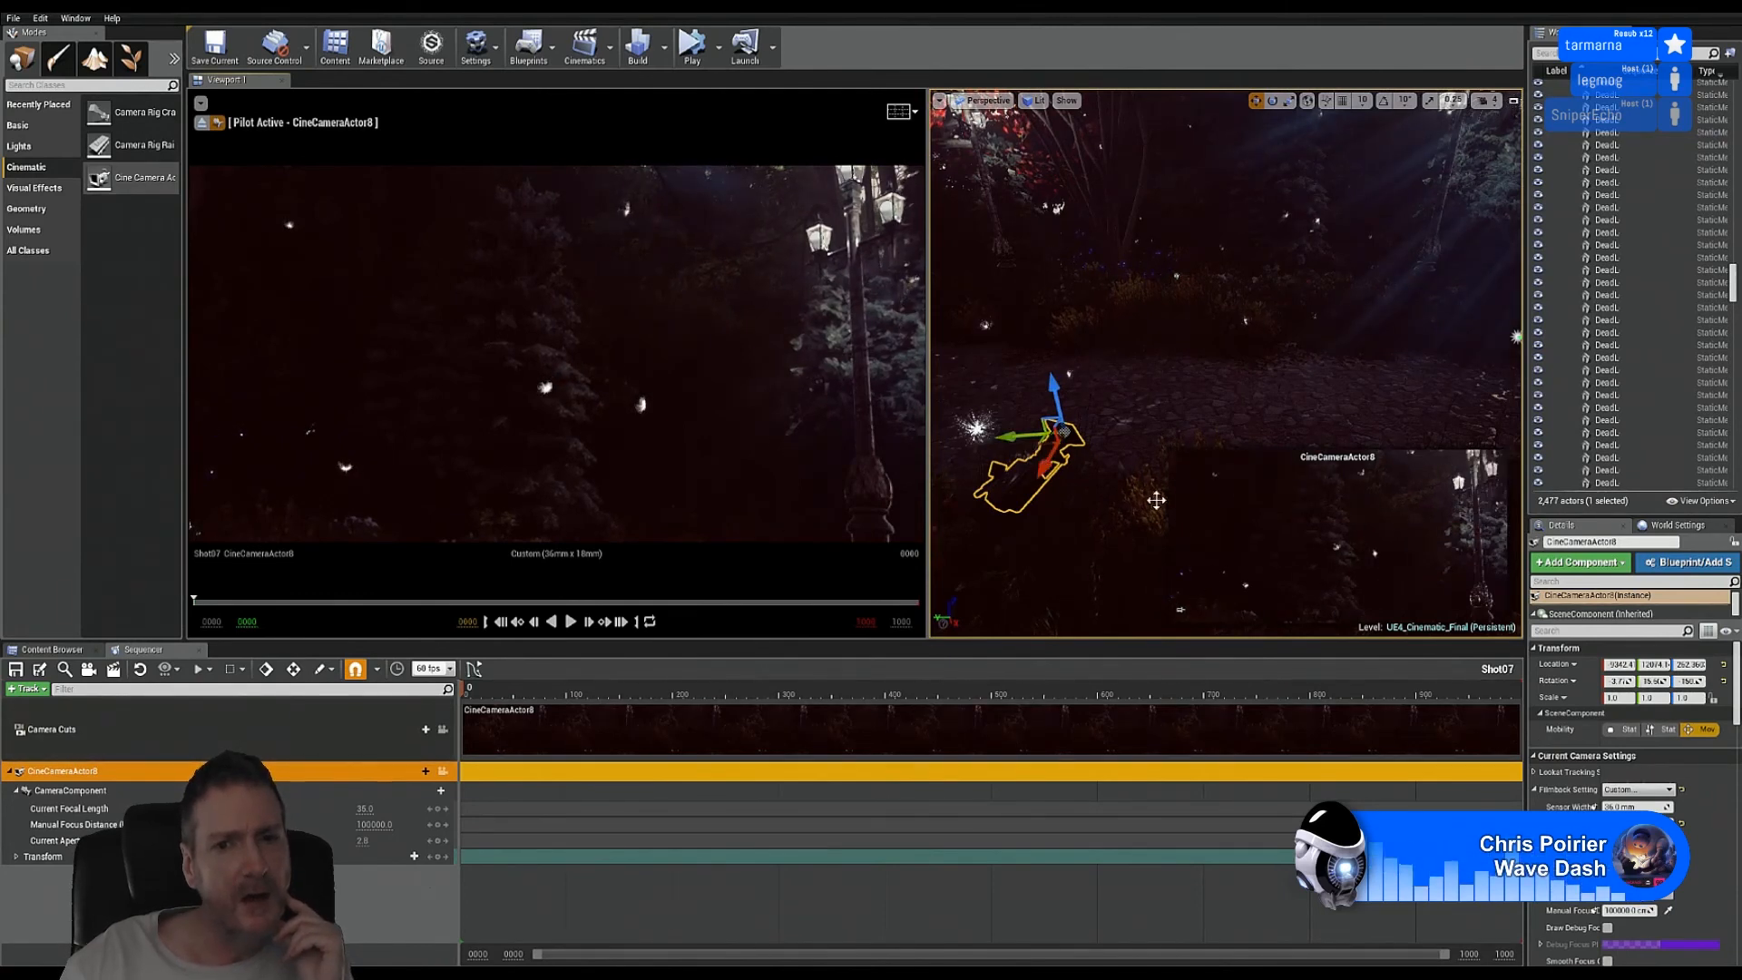
# Step: Slide the camera sideways to the pink flowers beside the path and pull it back to keep the lamppost in frame
pyautogui.moveTo(1184, 416); pyautogui.dragTo(1223, 387, button='right')
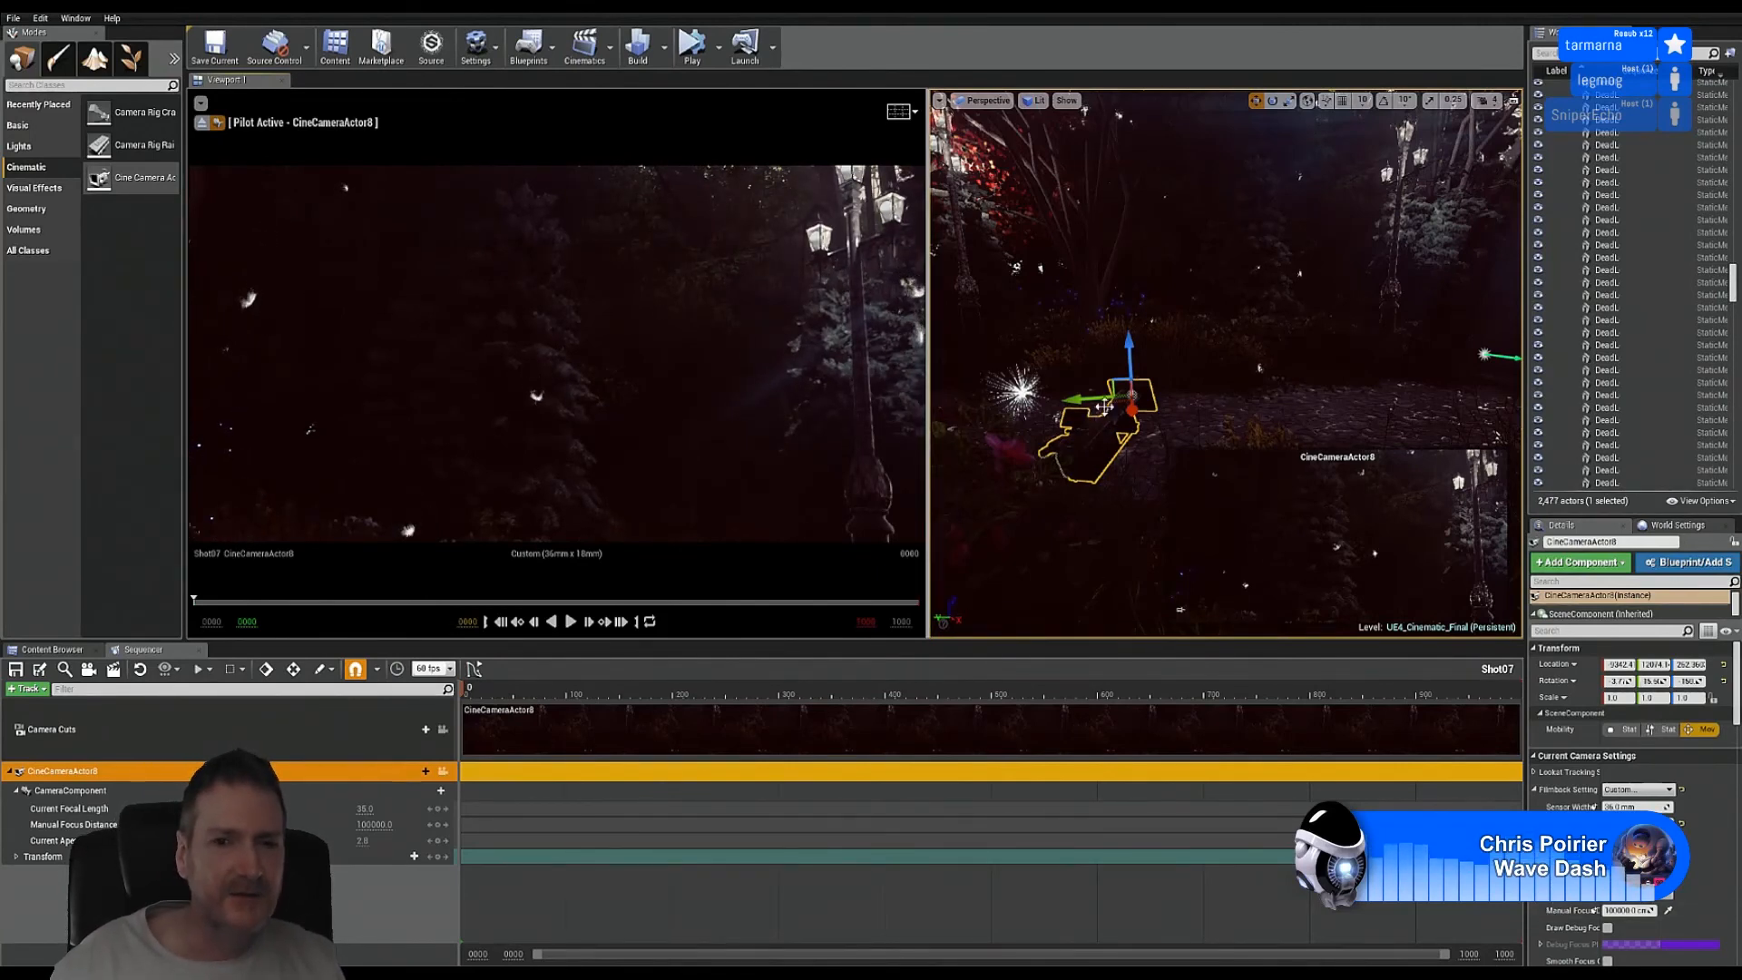
pyautogui.moveTo(1090, 401); pyautogui.dragTo(992, 412)
pyautogui.moveTo(1216, 300); pyautogui.dragTo(1270, 281, button='right')
pyautogui.press('a')
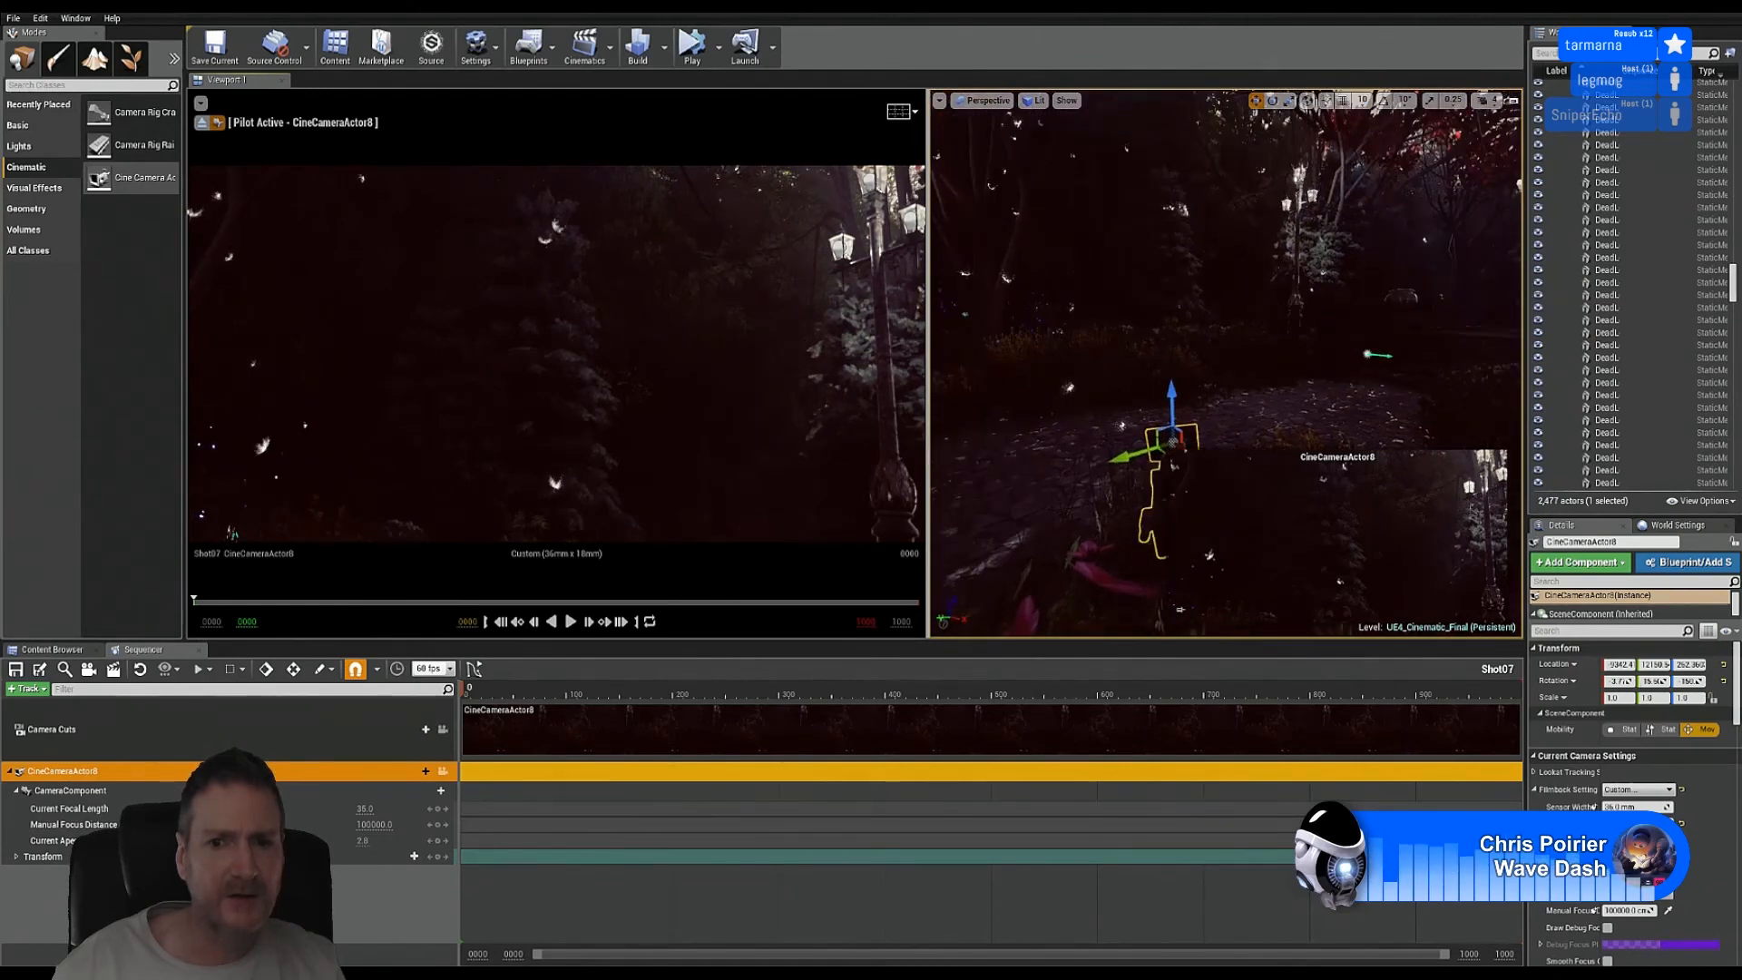
pyautogui.moveTo(1124, 456); pyautogui.dragTo(998, 491)
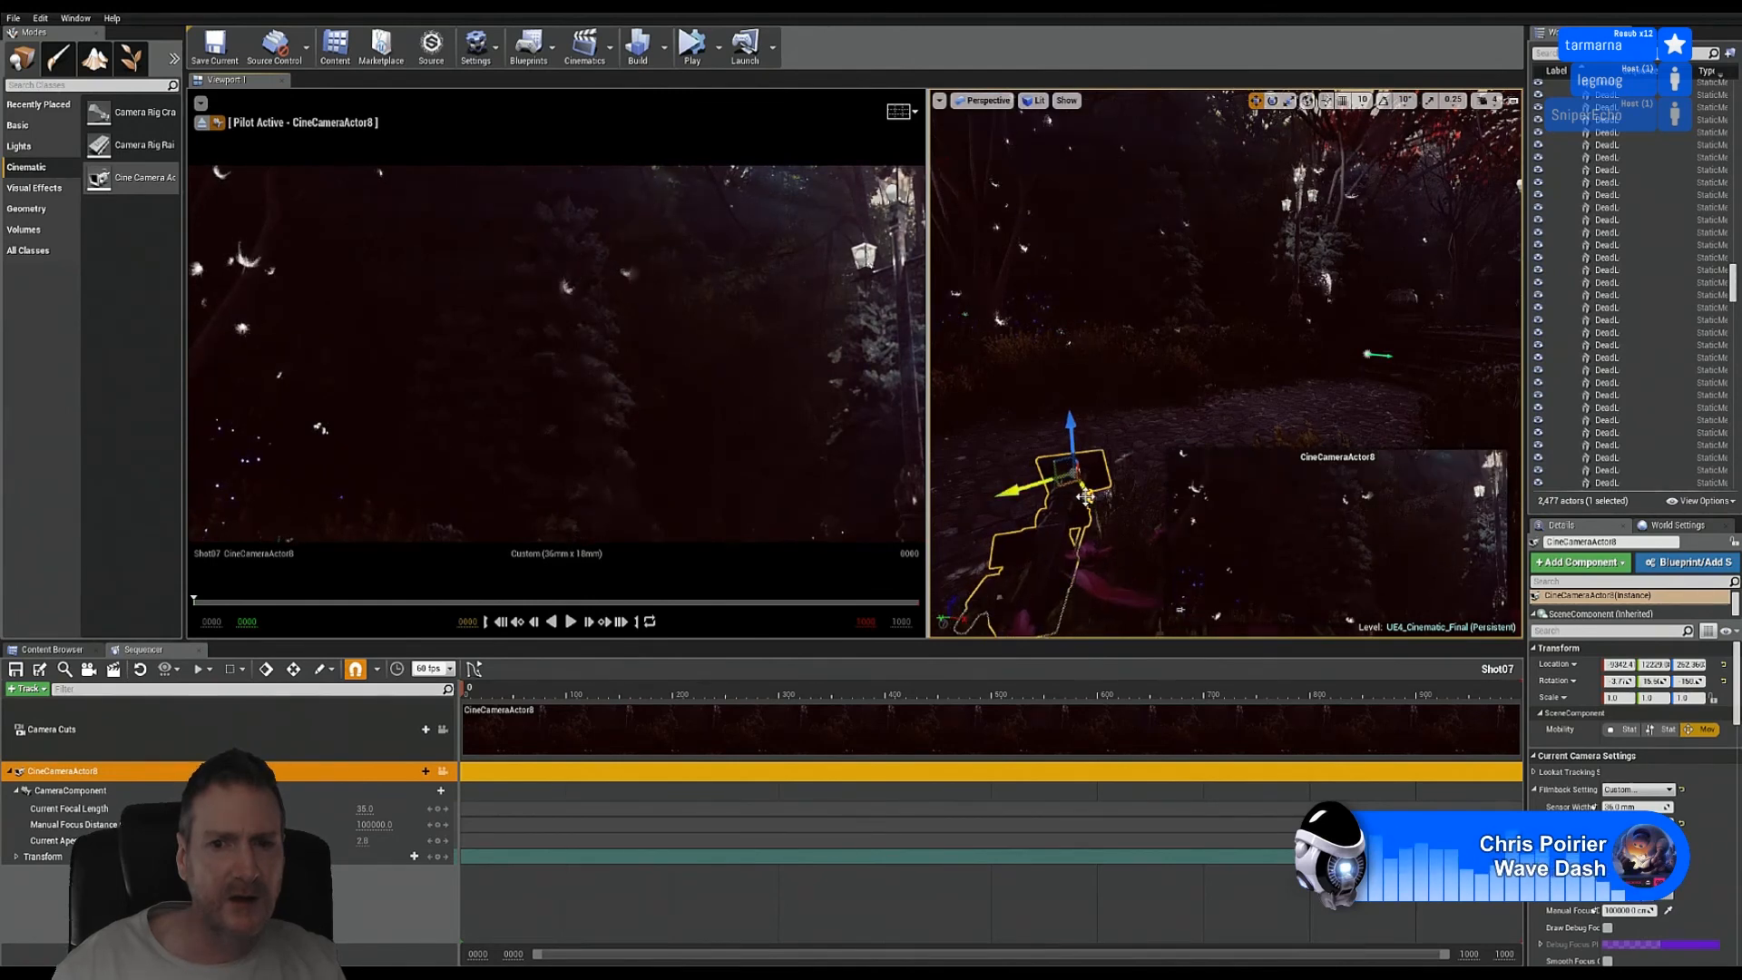
pyautogui.moveTo(1086, 492); pyautogui.dragTo(1125, 633)
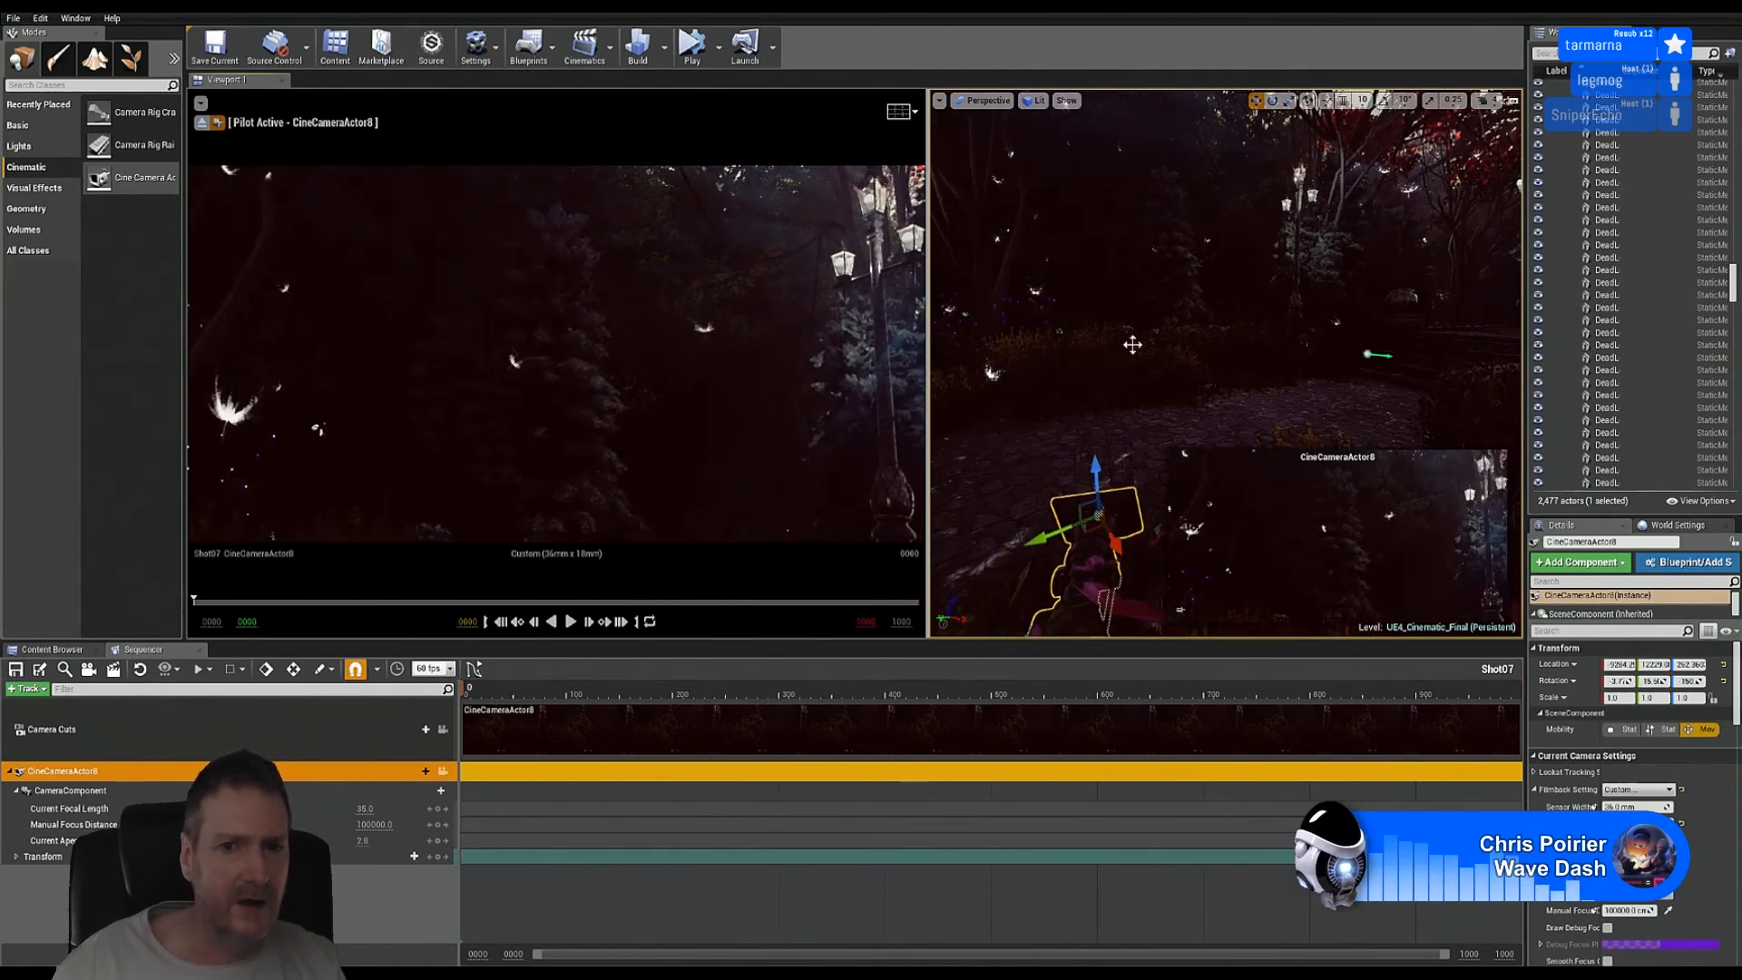
pyautogui.moveTo(1131, 343)
pyautogui.mouseDown(button='right')
pyautogui.moveTo(1124, 357)
pyautogui.moveTo(1142, 353)
pyautogui.mouseUp(button='right')
pyautogui.press('s')
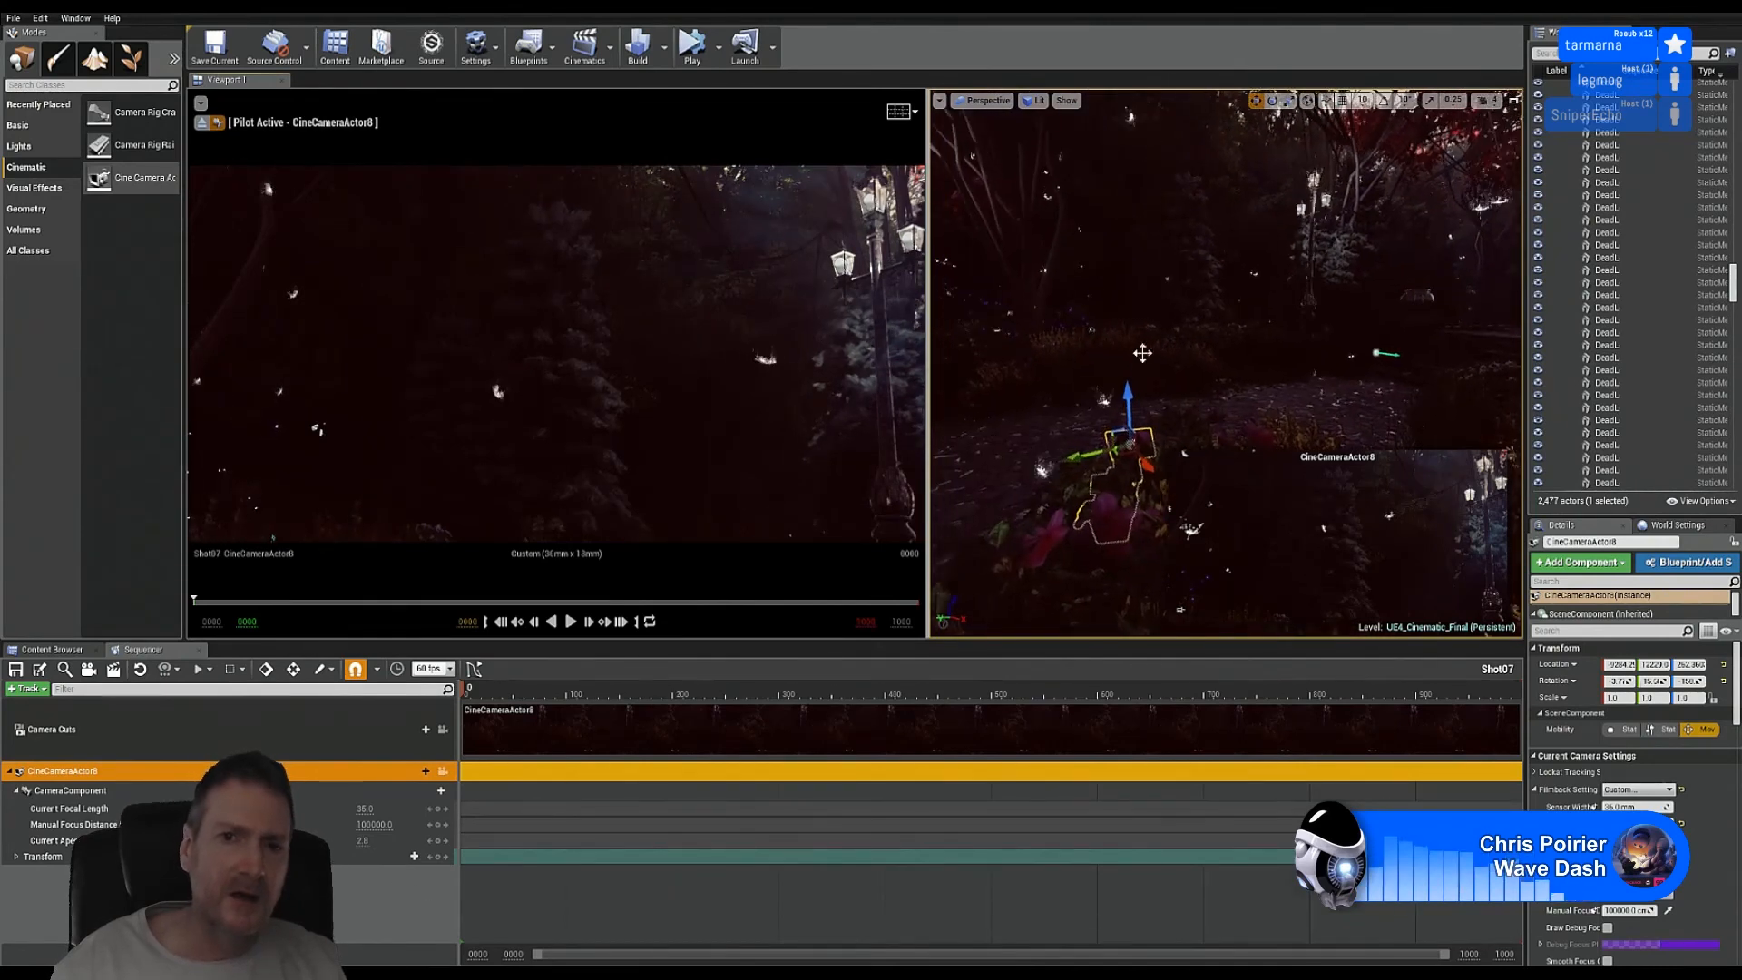
pyautogui.click(940, 100)
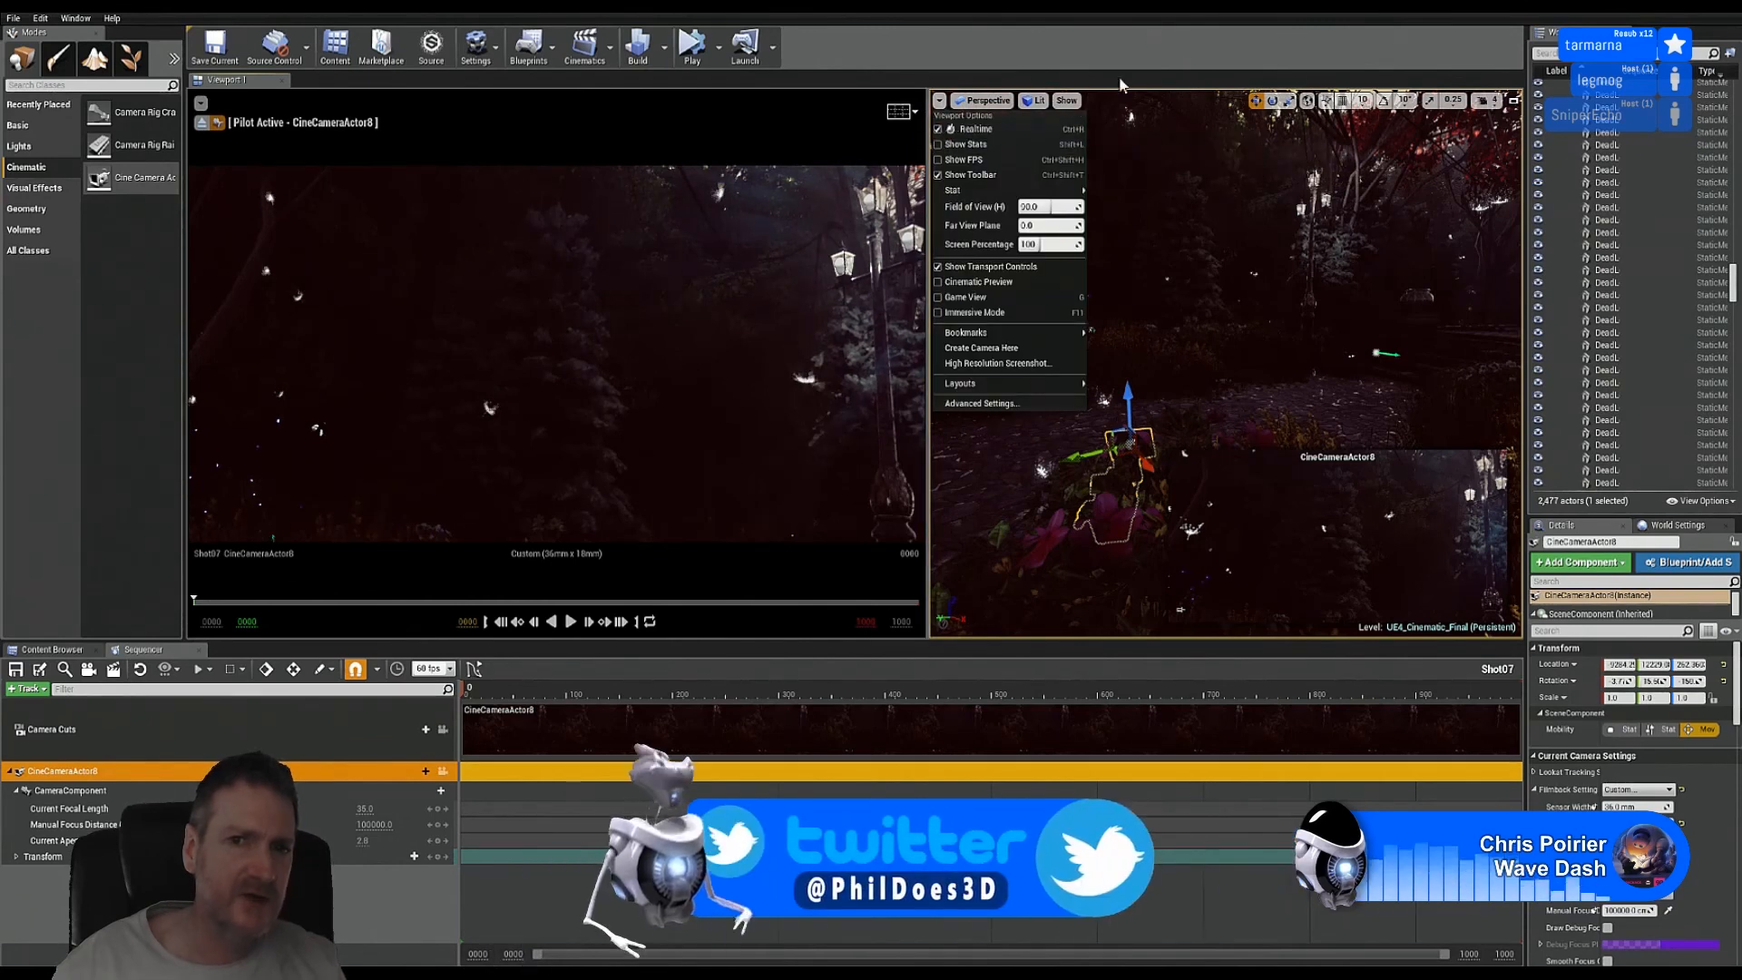
pyautogui.click(944, 130)
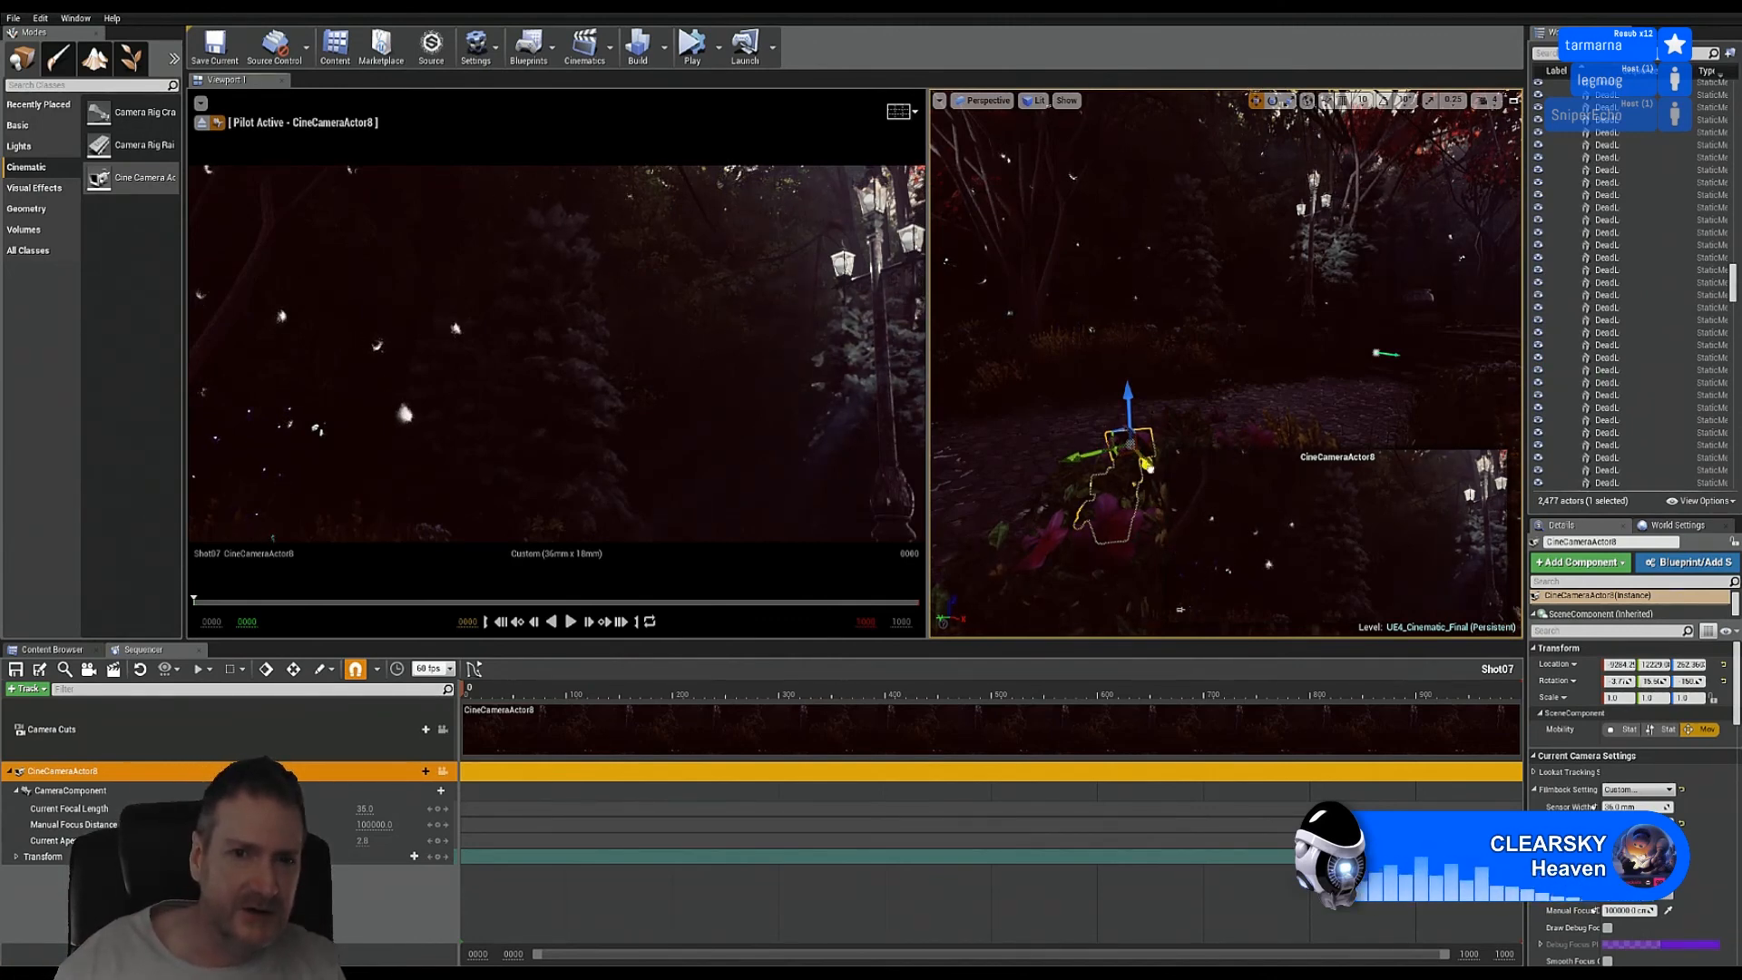
# Step: Shift the camera farther back and sideways among the pink flowers, and raise it slightly above them
pyautogui.moveTo(1150, 468); pyautogui.dragTo(1173, 426)
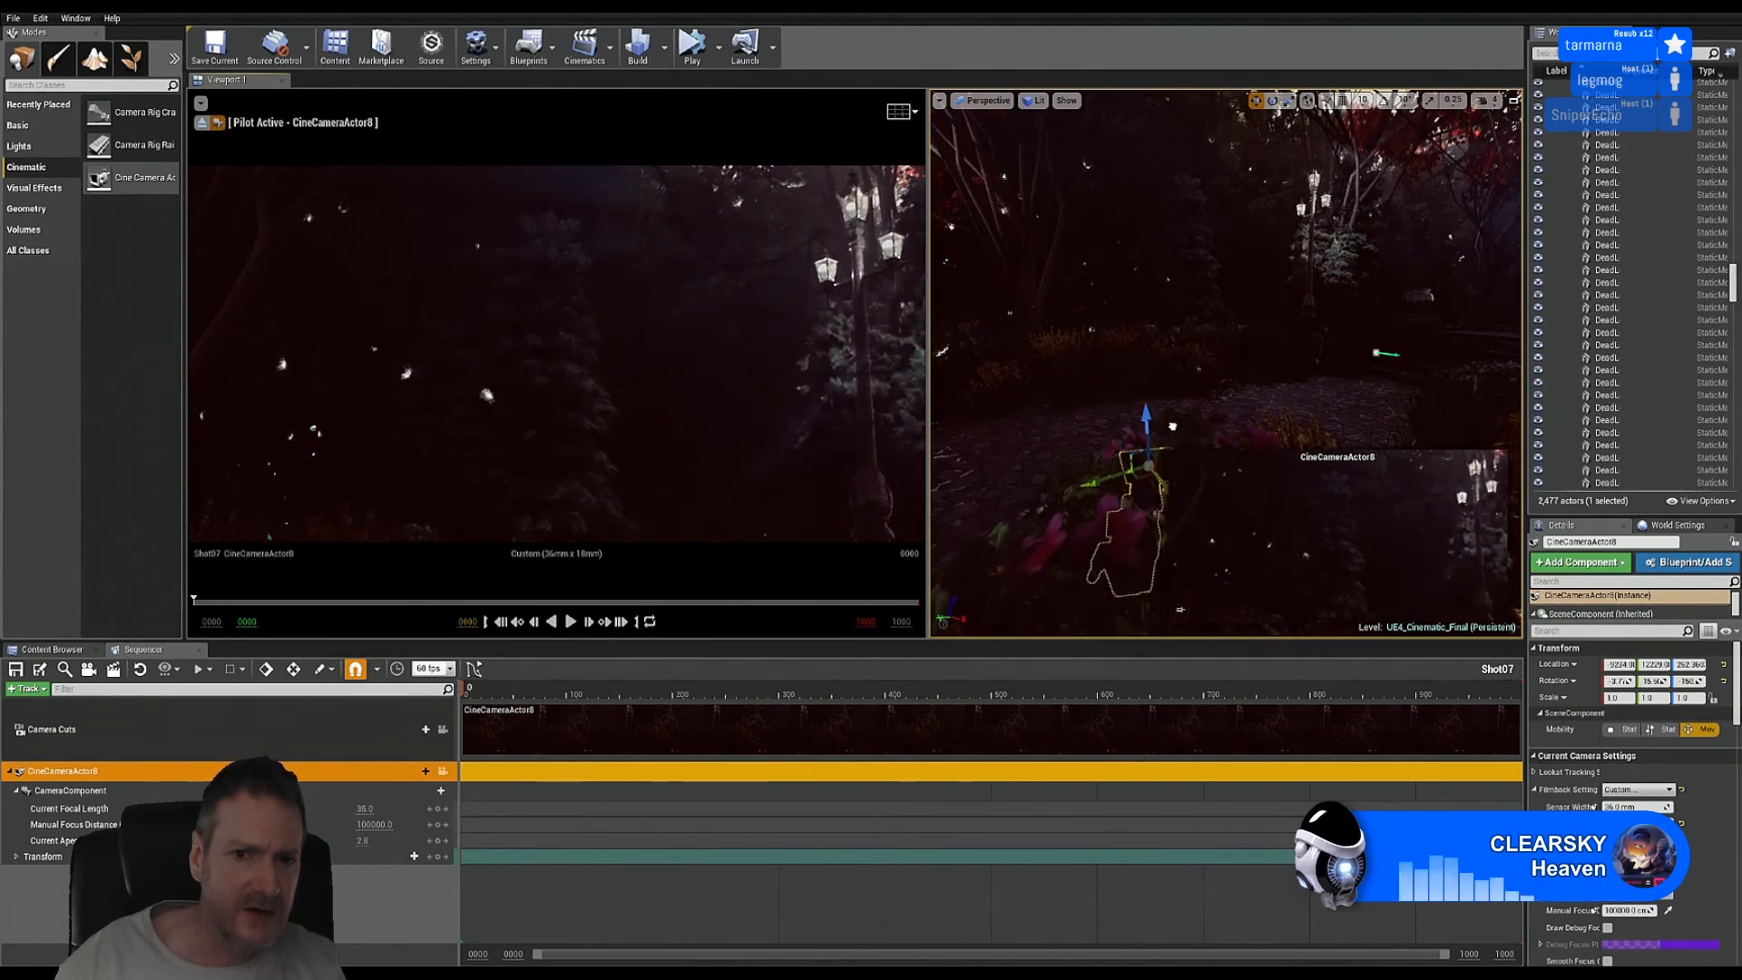
pyautogui.moveTo(1110, 474); pyautogui.dragTo(1050, 495)
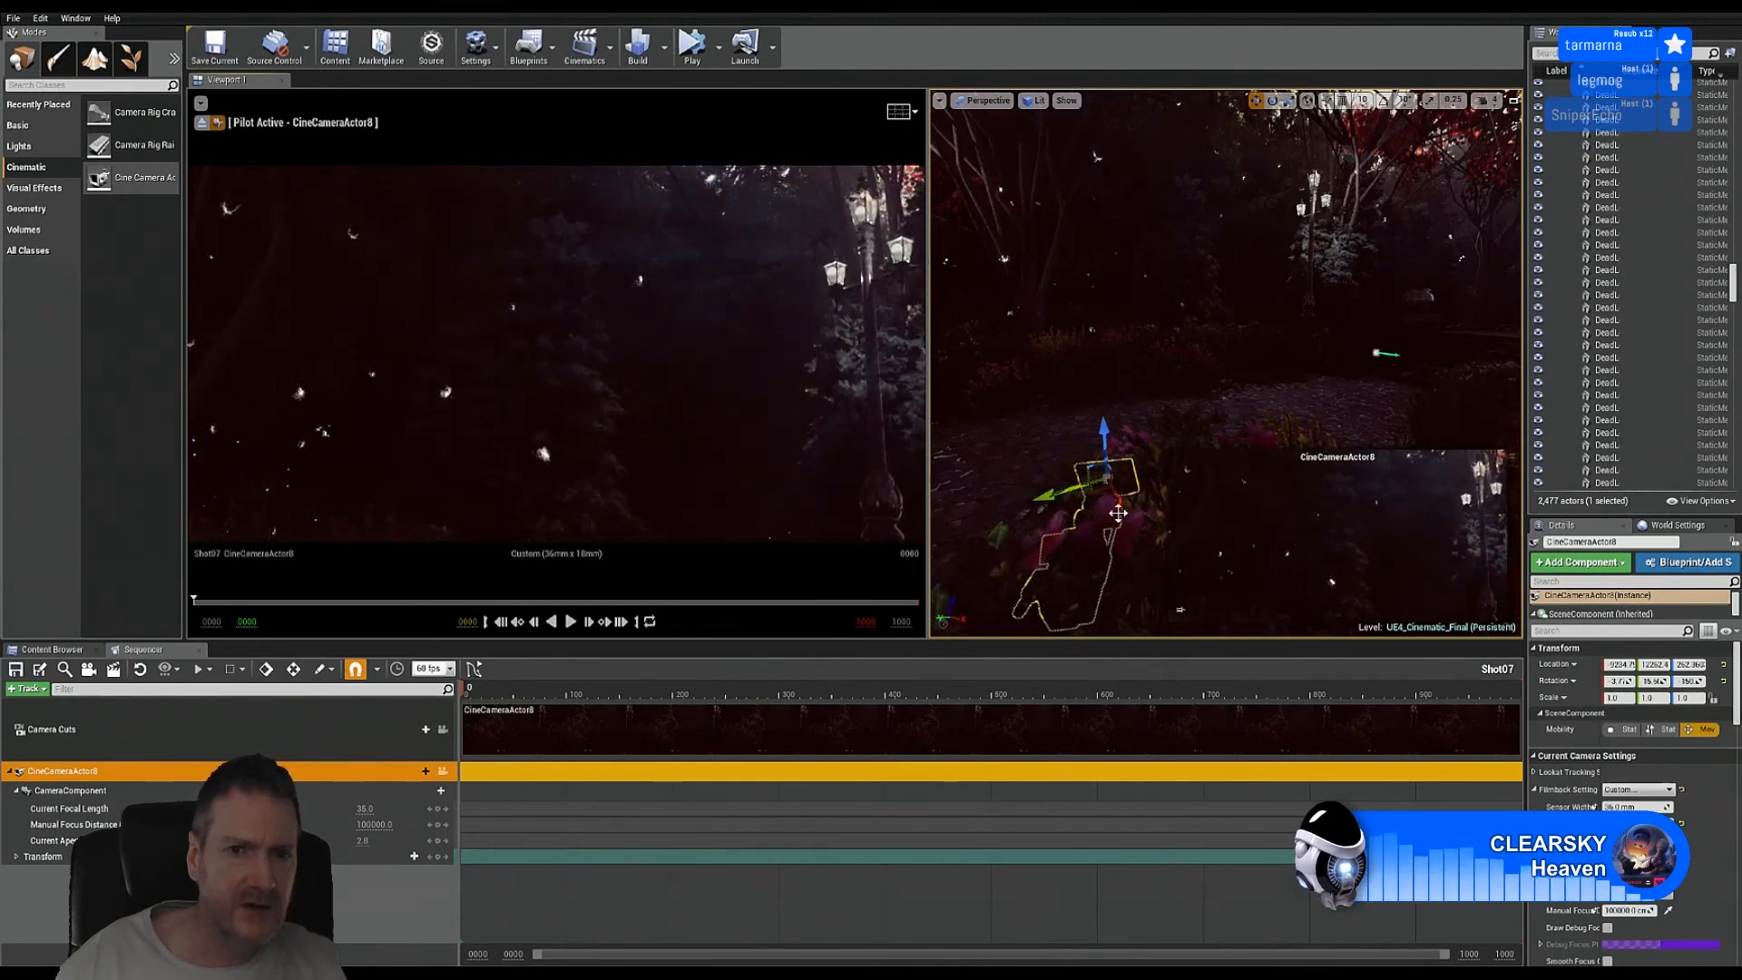
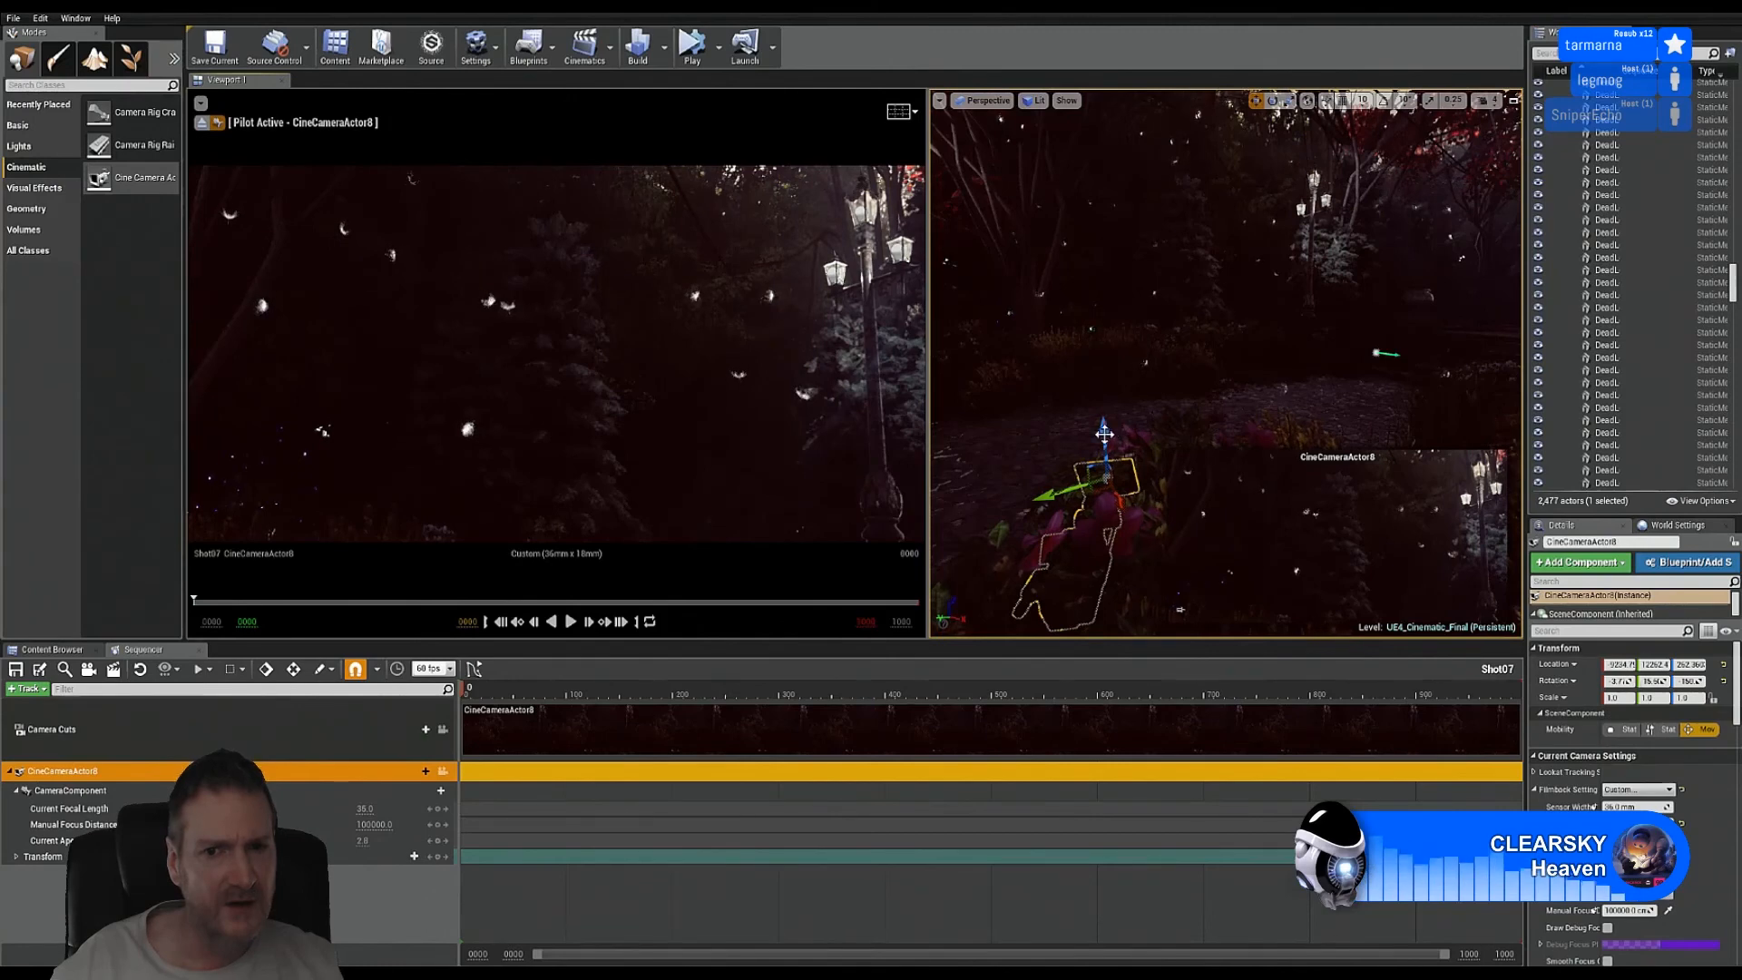
pyautogui.moveTo(1104, 436)
pyautogui.mouseDown()
pyautogui.moveTo(1082, 93)
pyautogui.moveTo(1110, 549)
pyautogui.moveTo(1102, 416)
pyautogui.mouseUp()
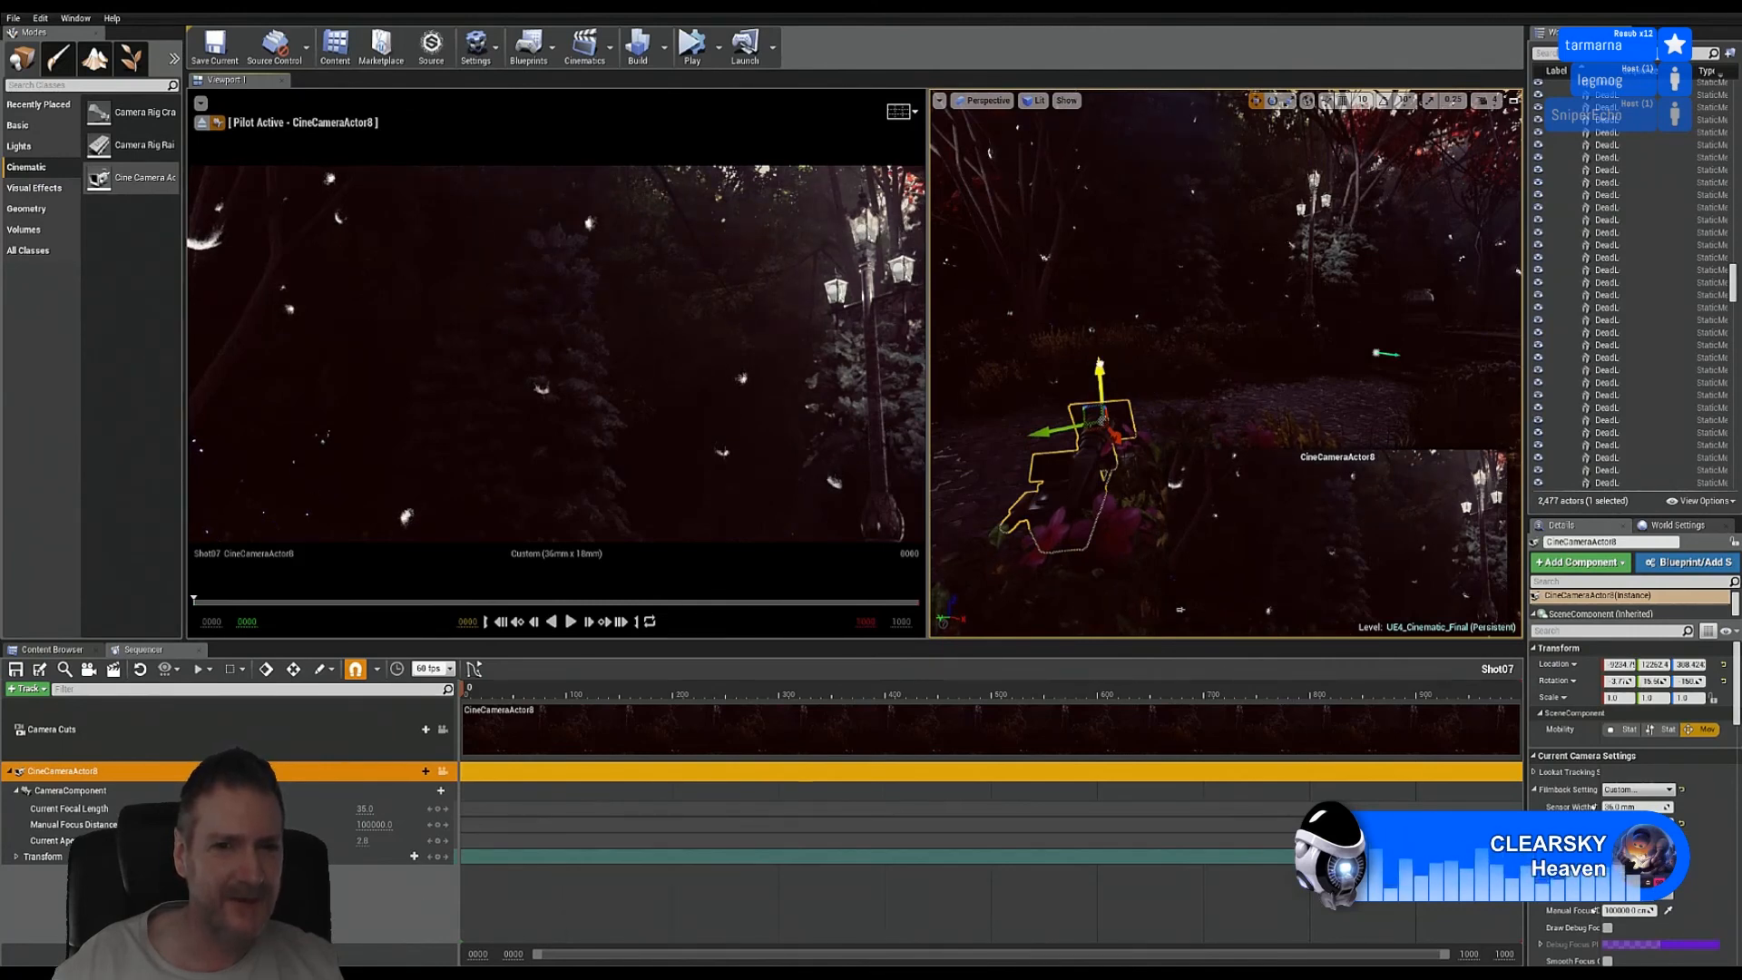
pyautogui.moveTo(1100, 382); pyautogui.dragTo(1102, 417)
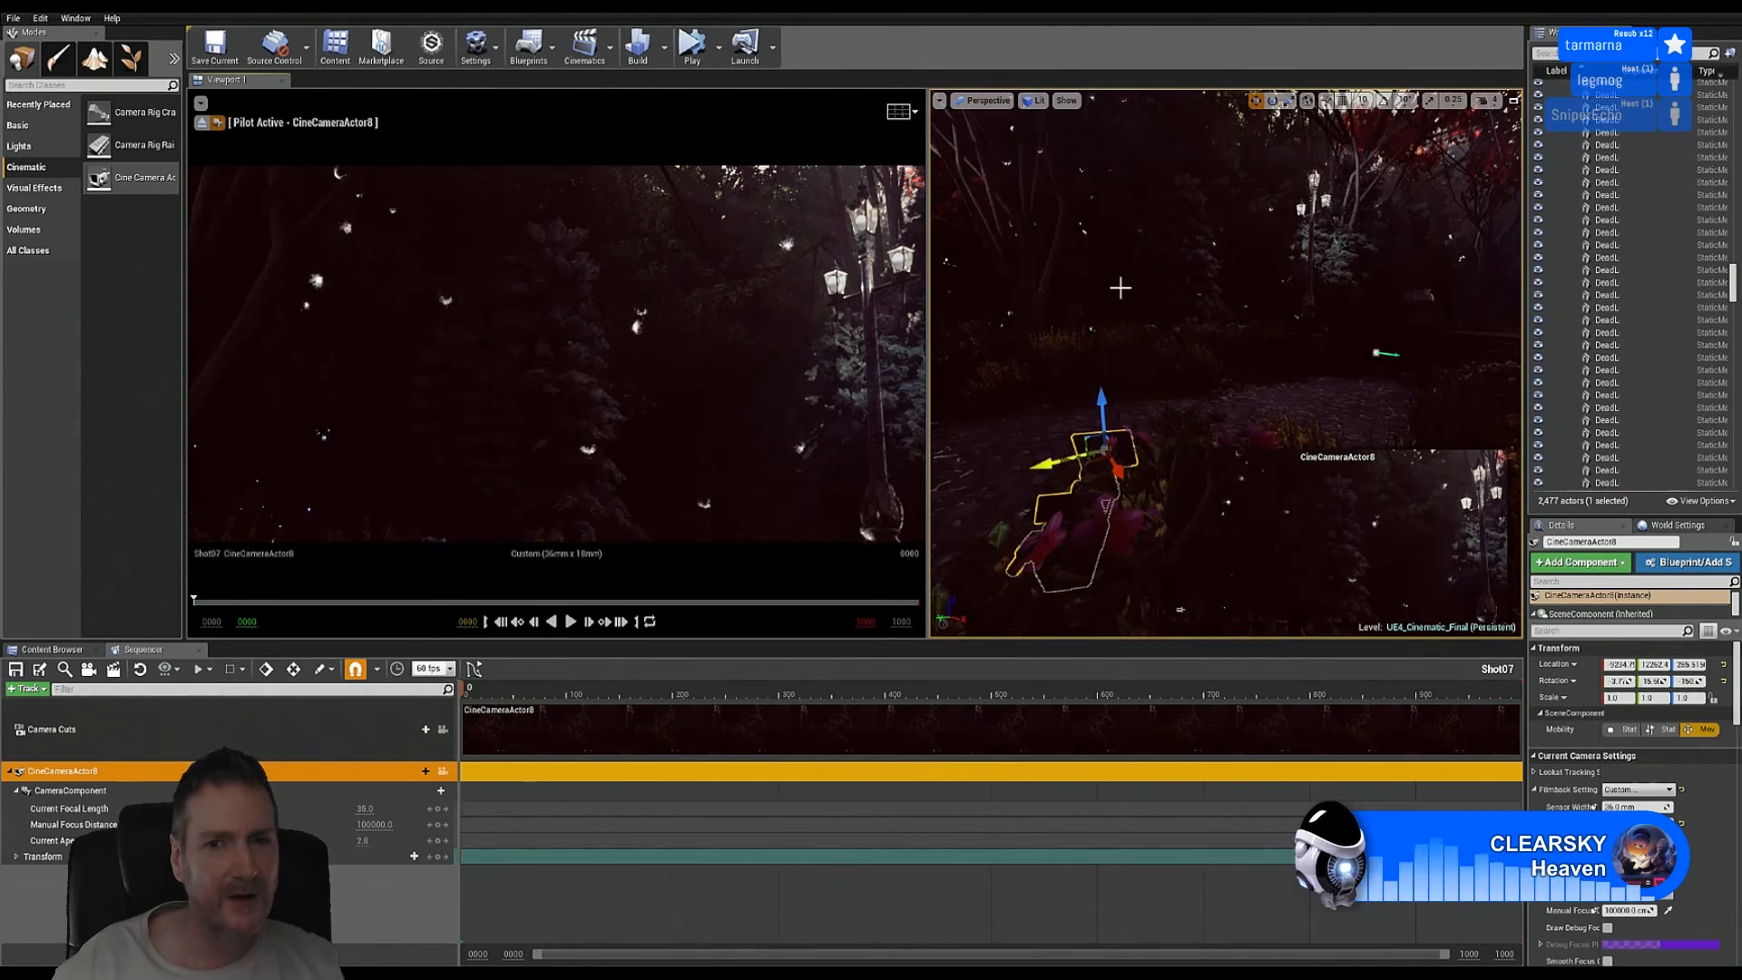
# Step: Collapse the expanded folder in the actor list and select the cine camera used by Shot07
pyautogui.moveTo(1308, 335); pyautogui.dragTo(1290, 381, button='right')
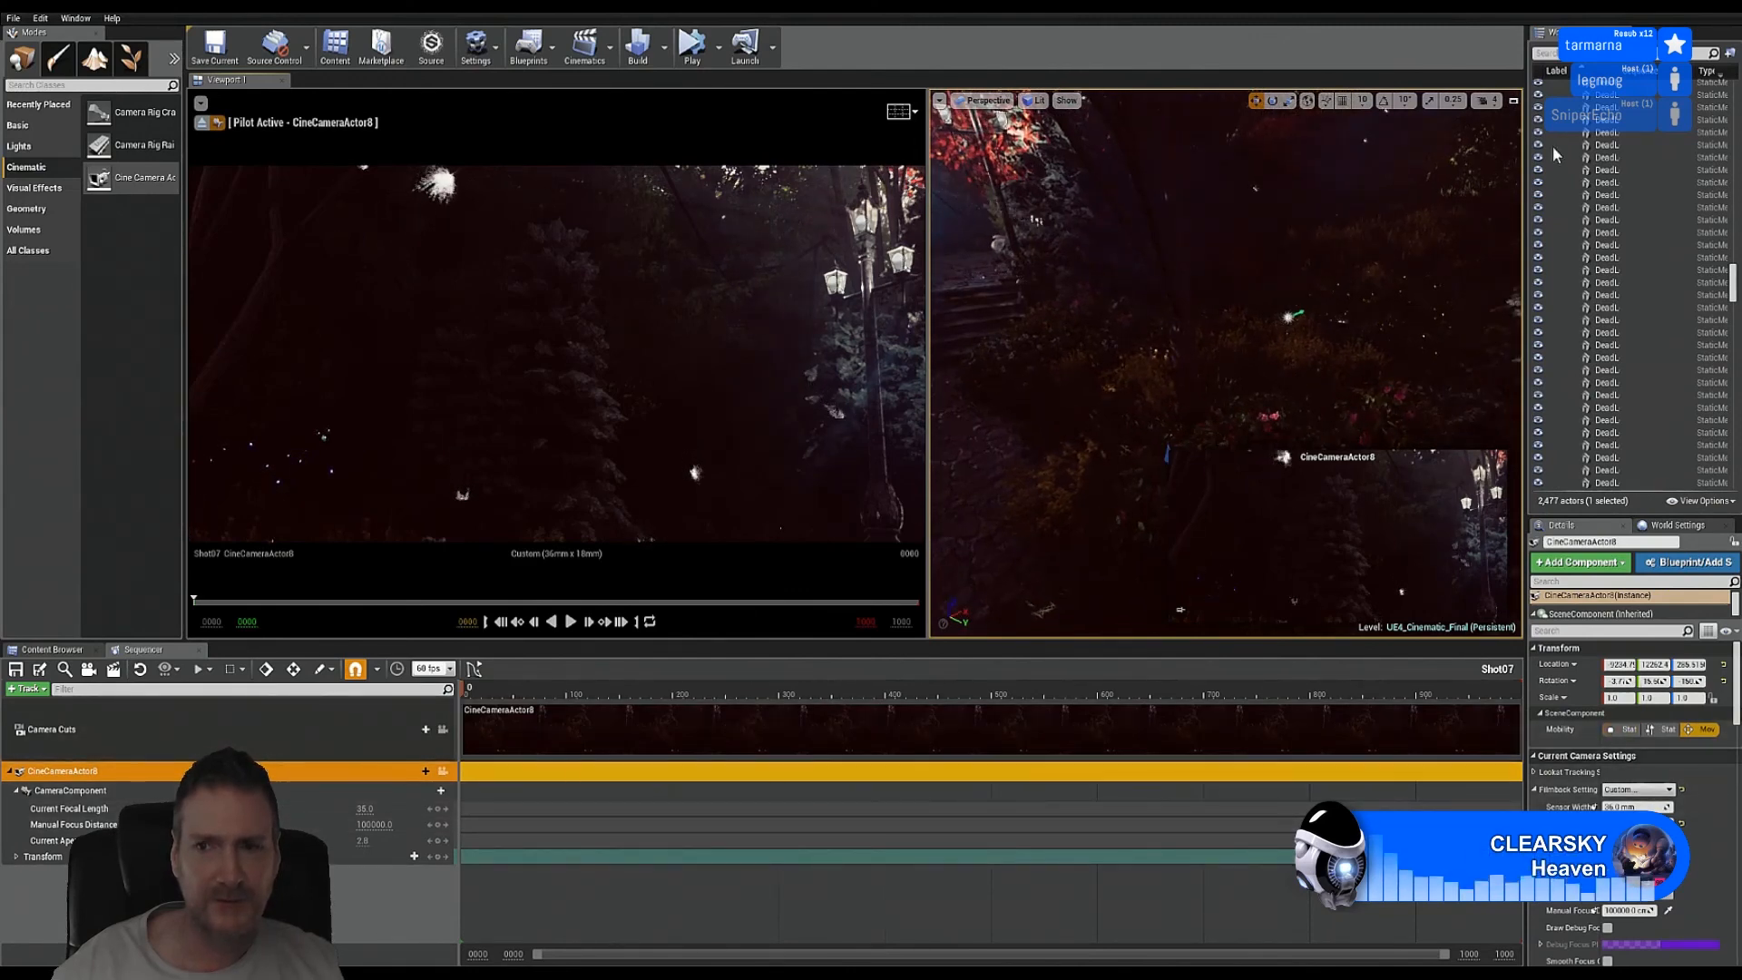
pyautogui.moveTo(1734, 283); pyautogui.dragTo(1718, 88)
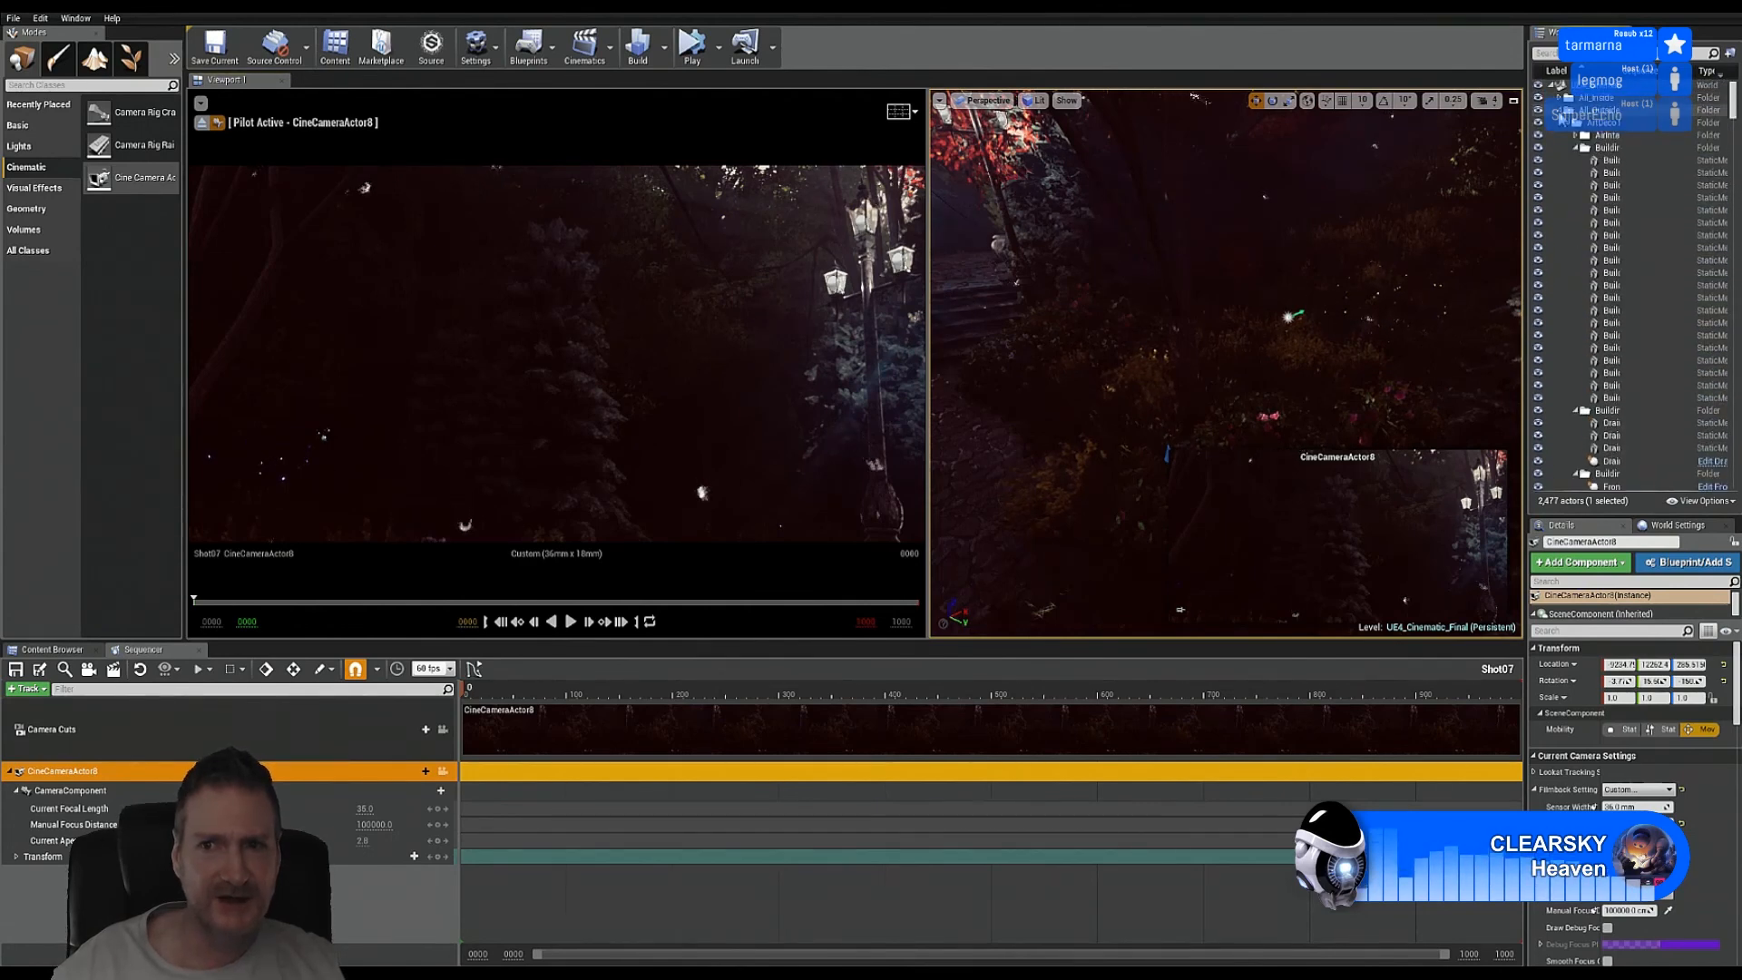
pyautogui.click(1559, 110)
pyautogui.click(1598, 264)
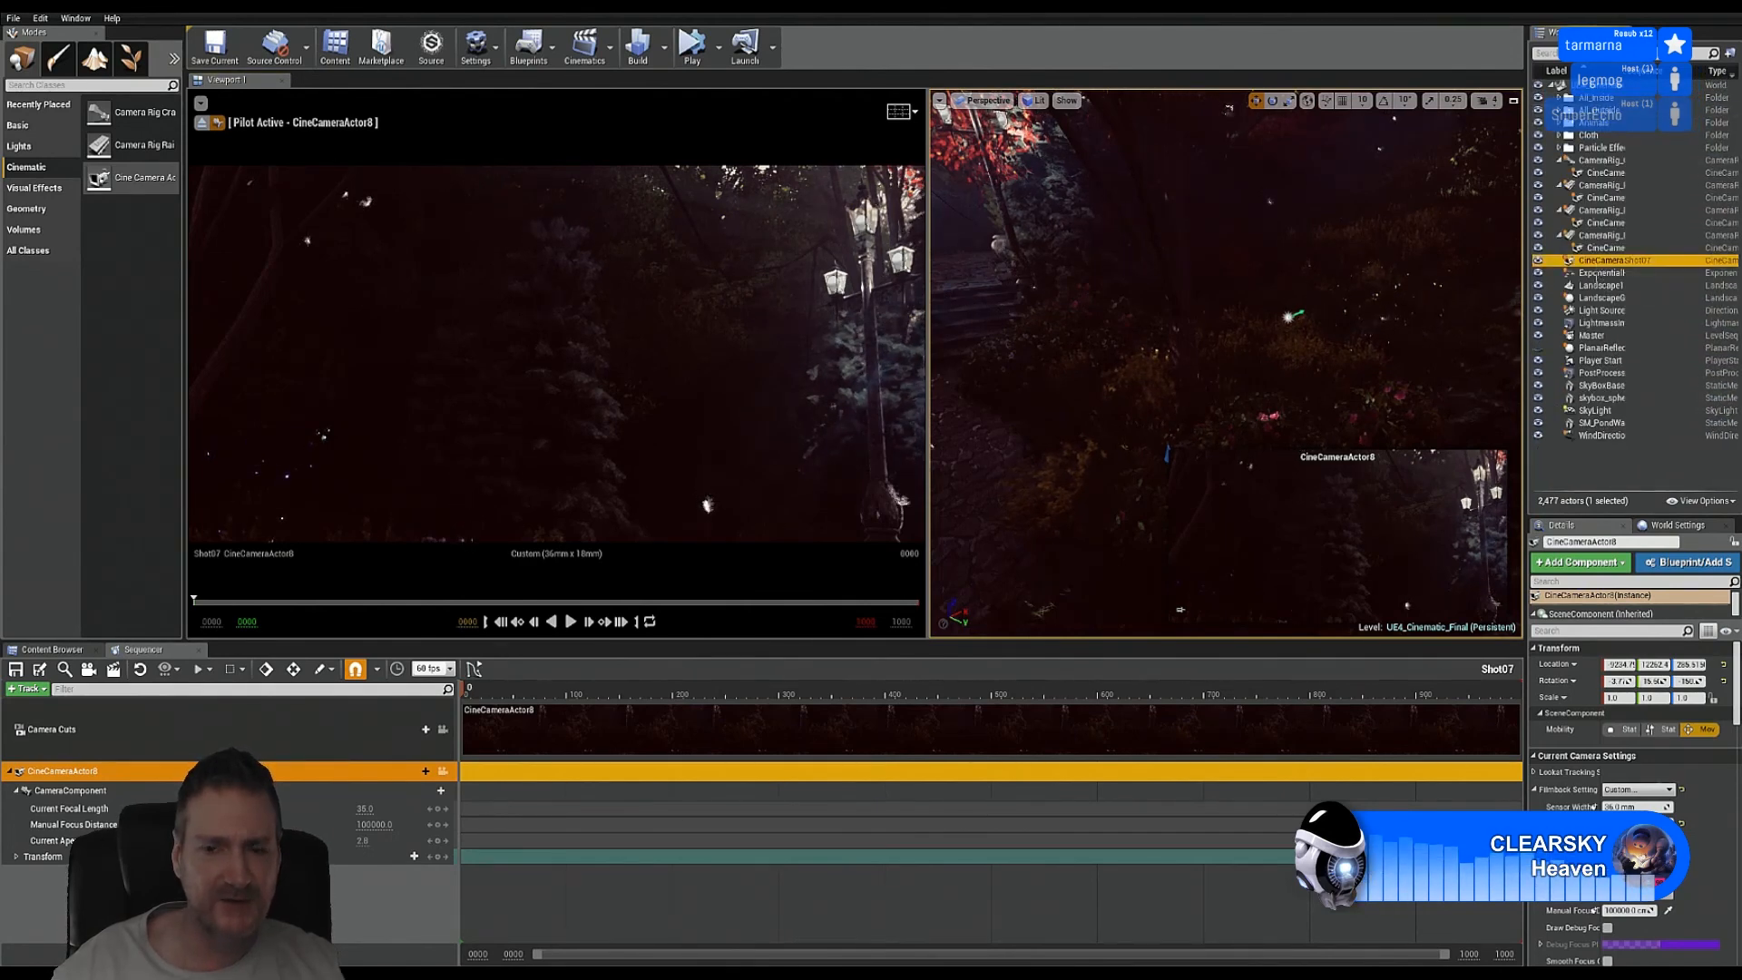
pyautogui.press('Return')
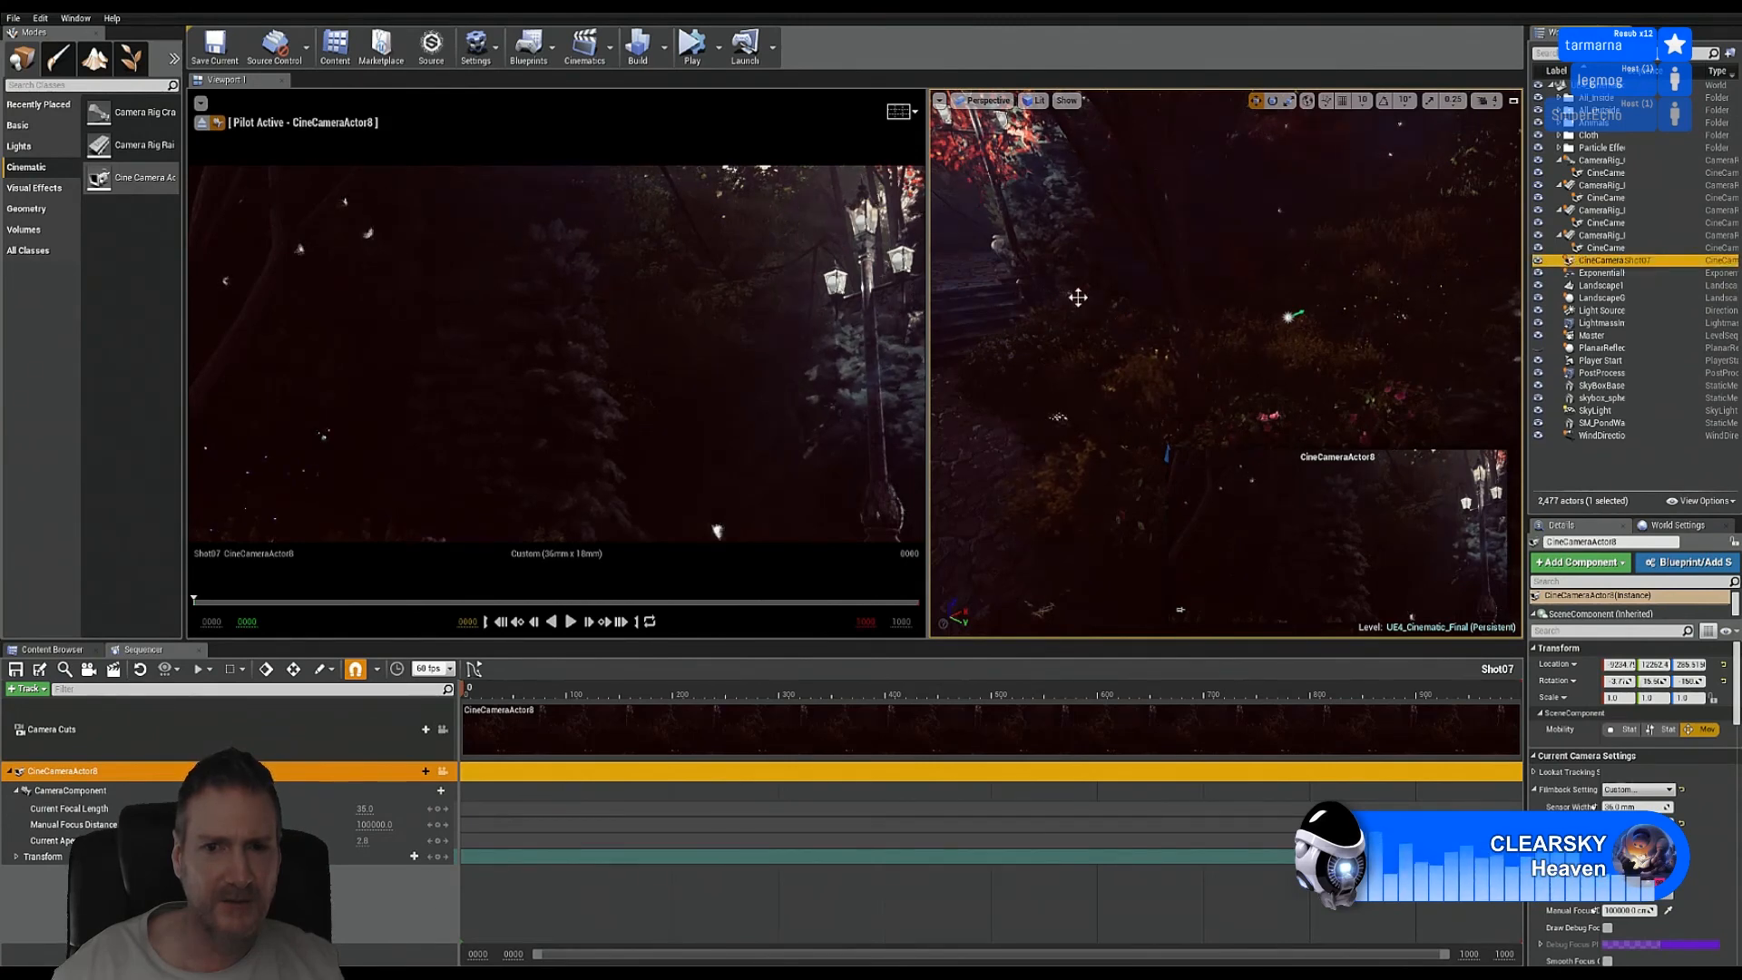
# Step: Slide the camera slightly sideways over the flower bed to adjust the lamppost's place in the frame
pyautogui.moveTo(1031, 284); pyautogui.dragTo(1077, 417, button='right')
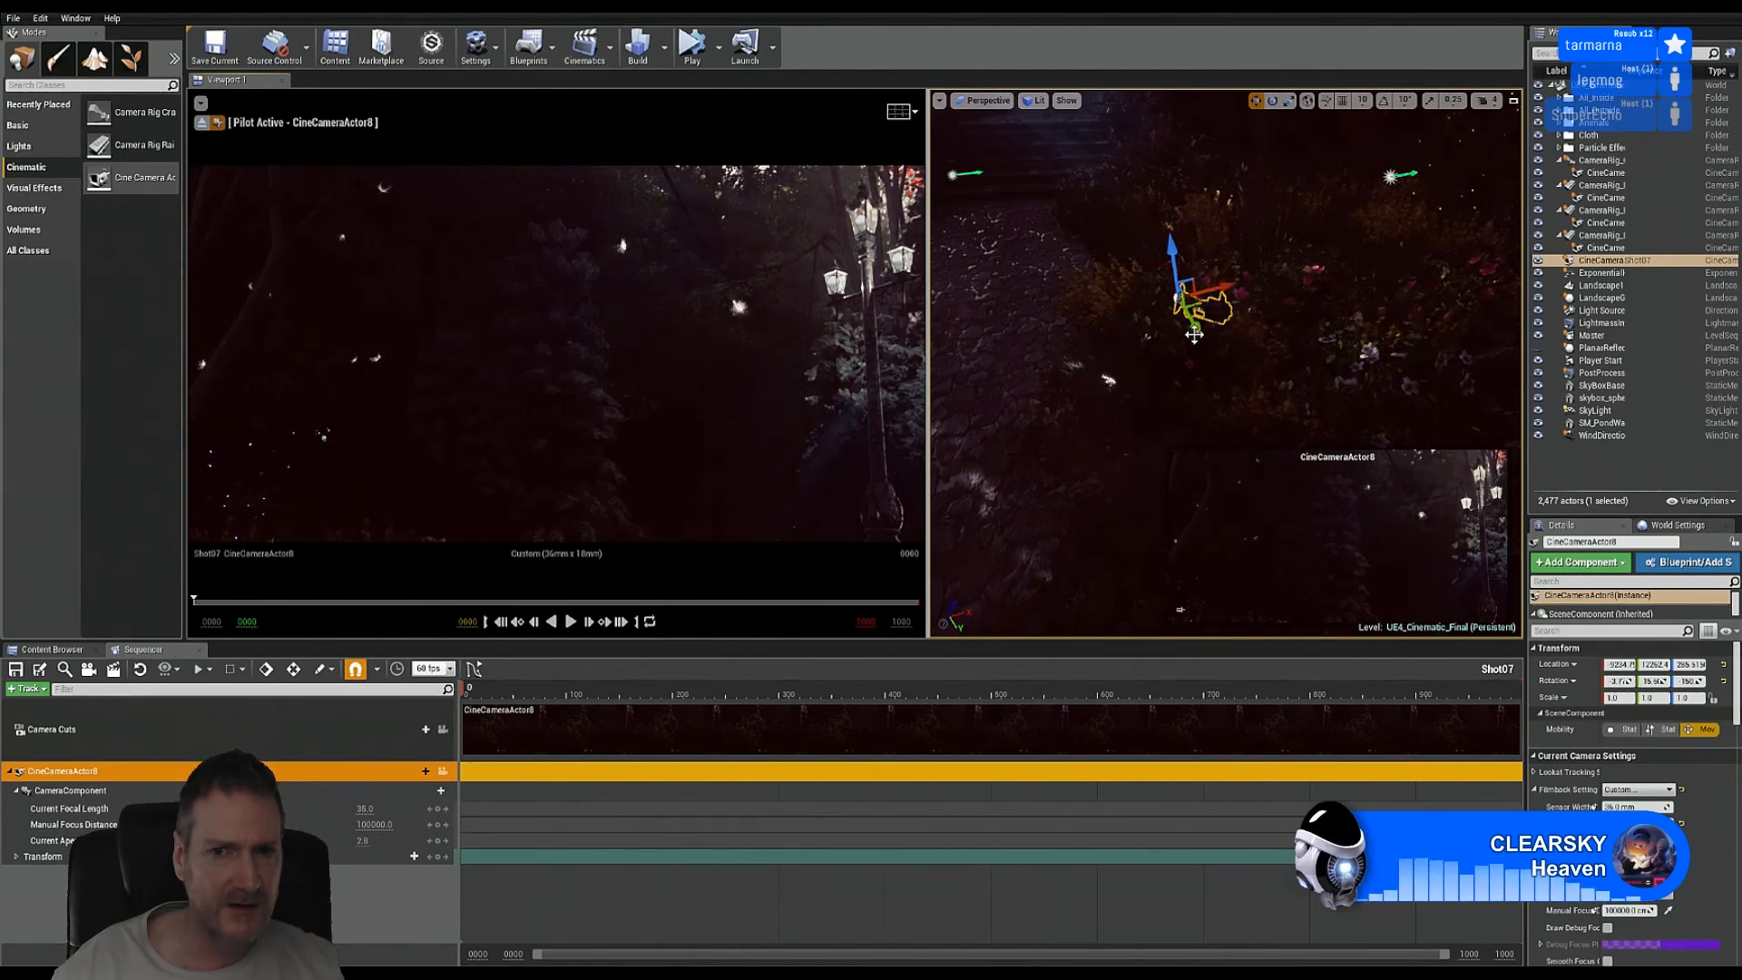
pyautogui.moveTo(1198, 325)
pyautogui.mouseDown()
pyautogui.moveTo(1274, 454)
pyautogui.moveTo(1062, 96)
pyautogui.moveTo(1209, 314)
pyautogui.mouseUp()
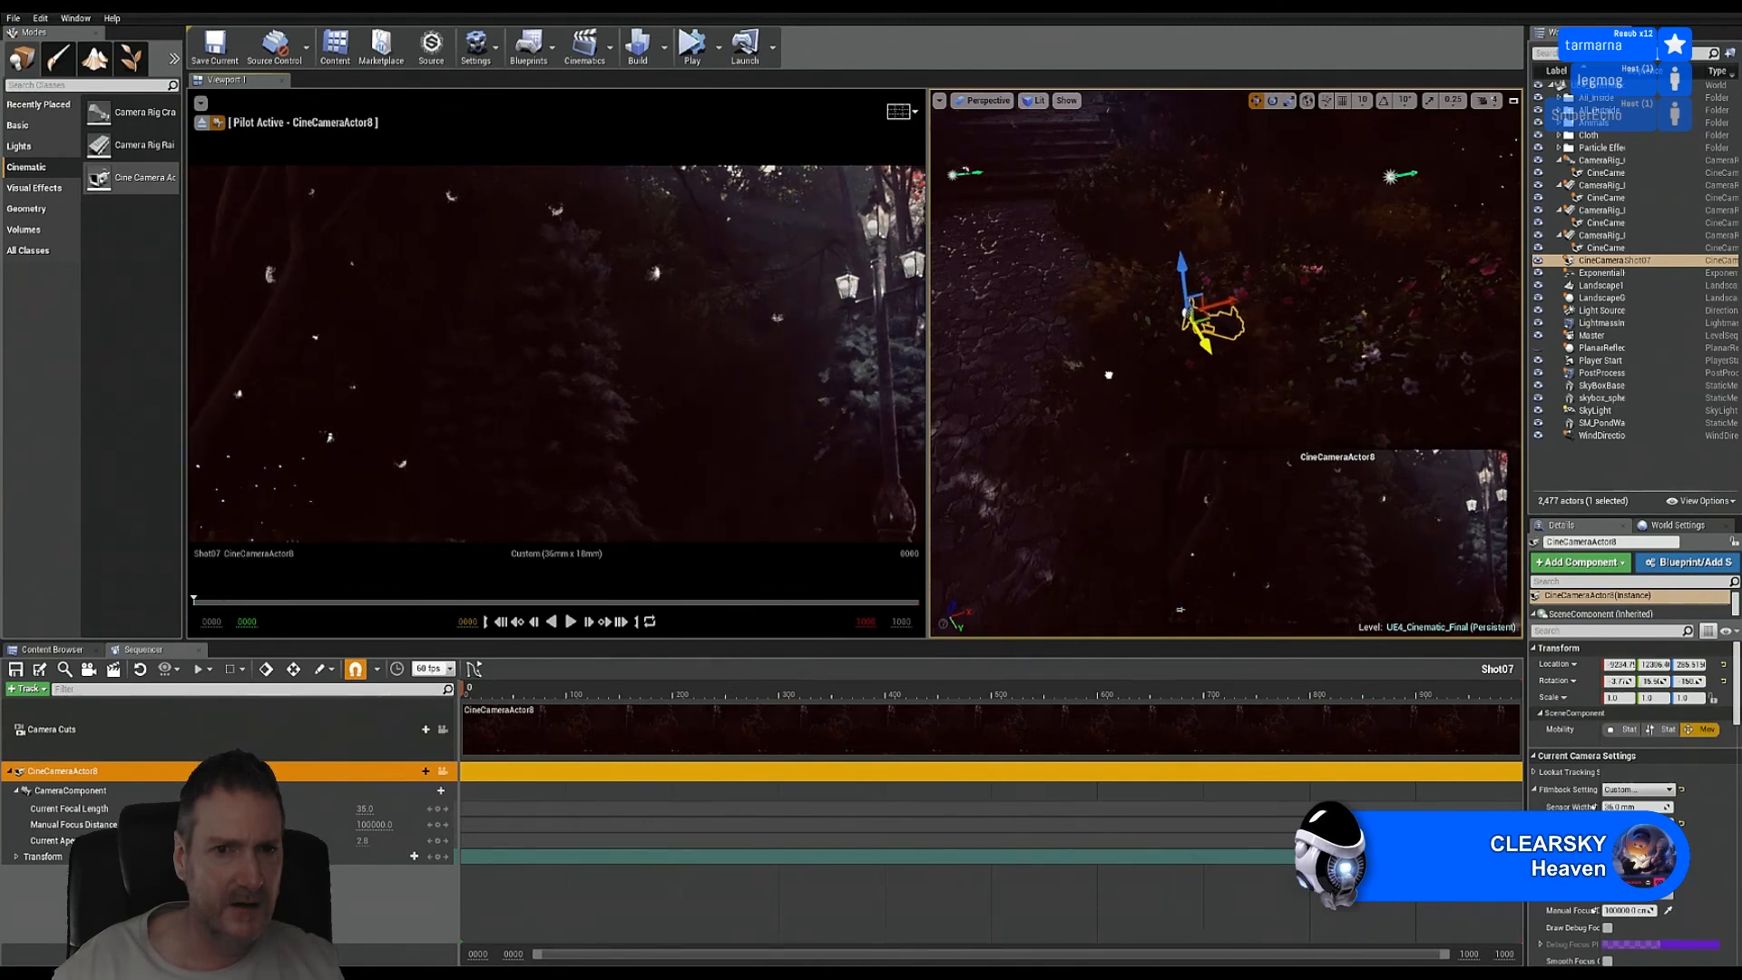
pyautogui.moveTo(1114, 361); pyautogui.dragTo(1115, 360)
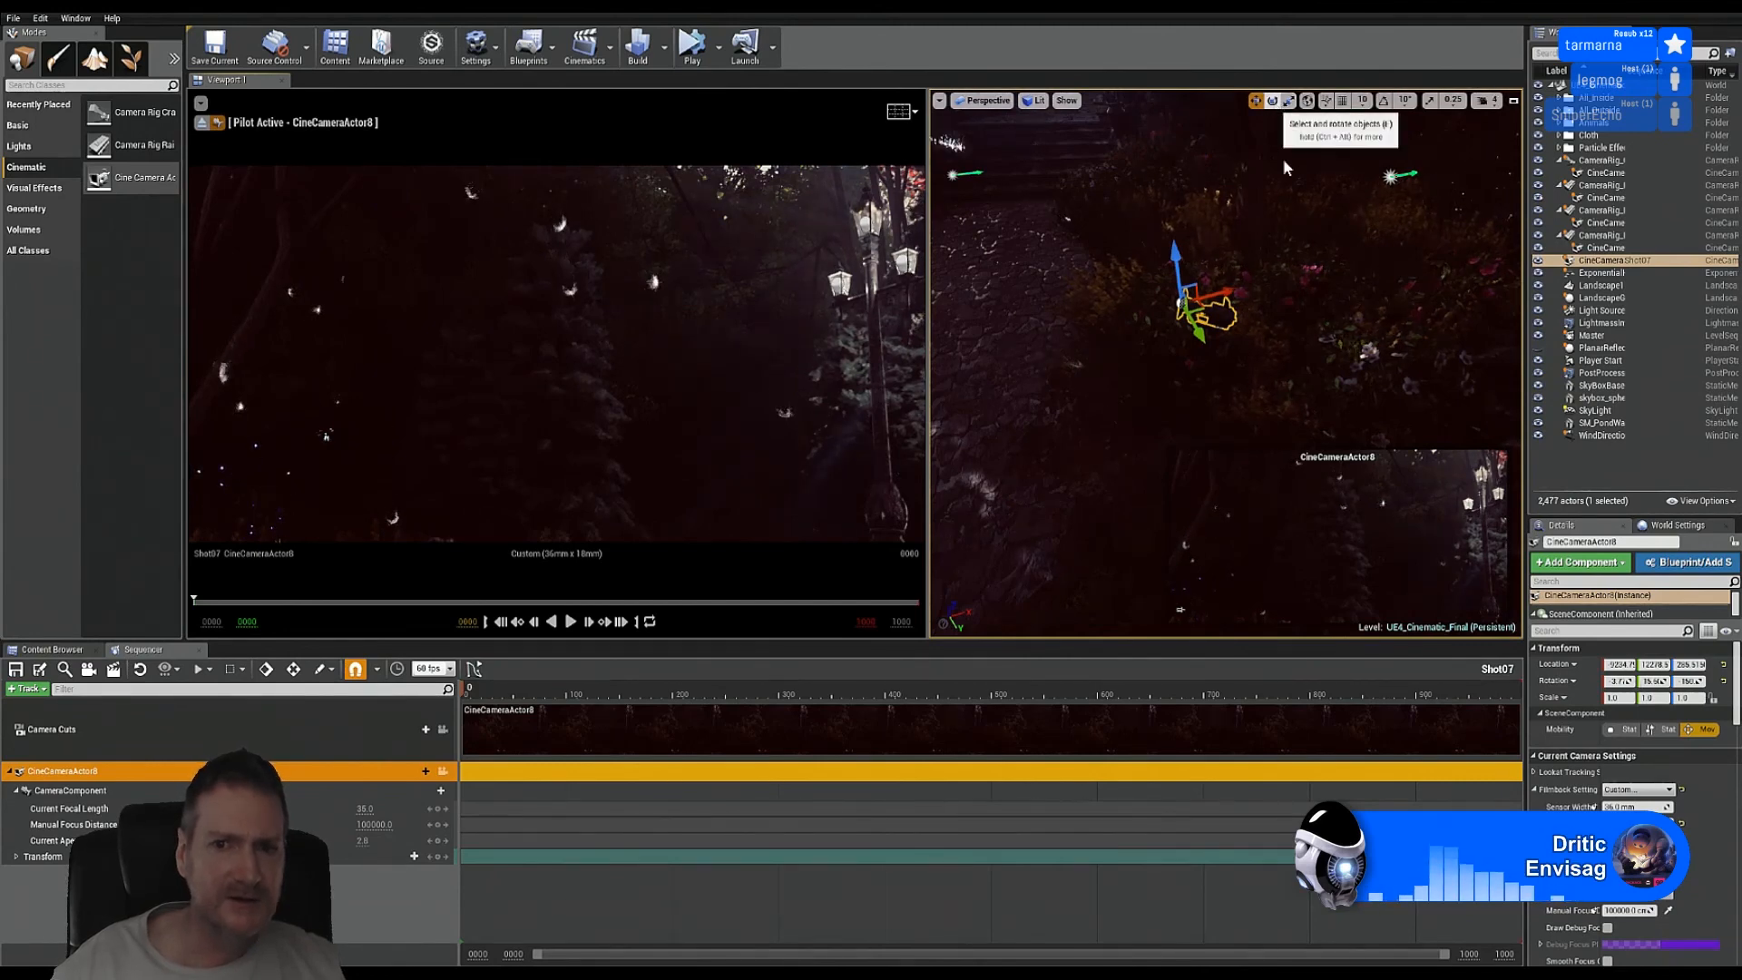
# Step: Rotate the camera horizontally by about 3.4 degrees to bring the lamppost farther into the frame, and deselect it
pyautogui.click(1273, 100)
pyautogui.moveTo(1162, 356); pyautogui.dragTo(1253, 285)
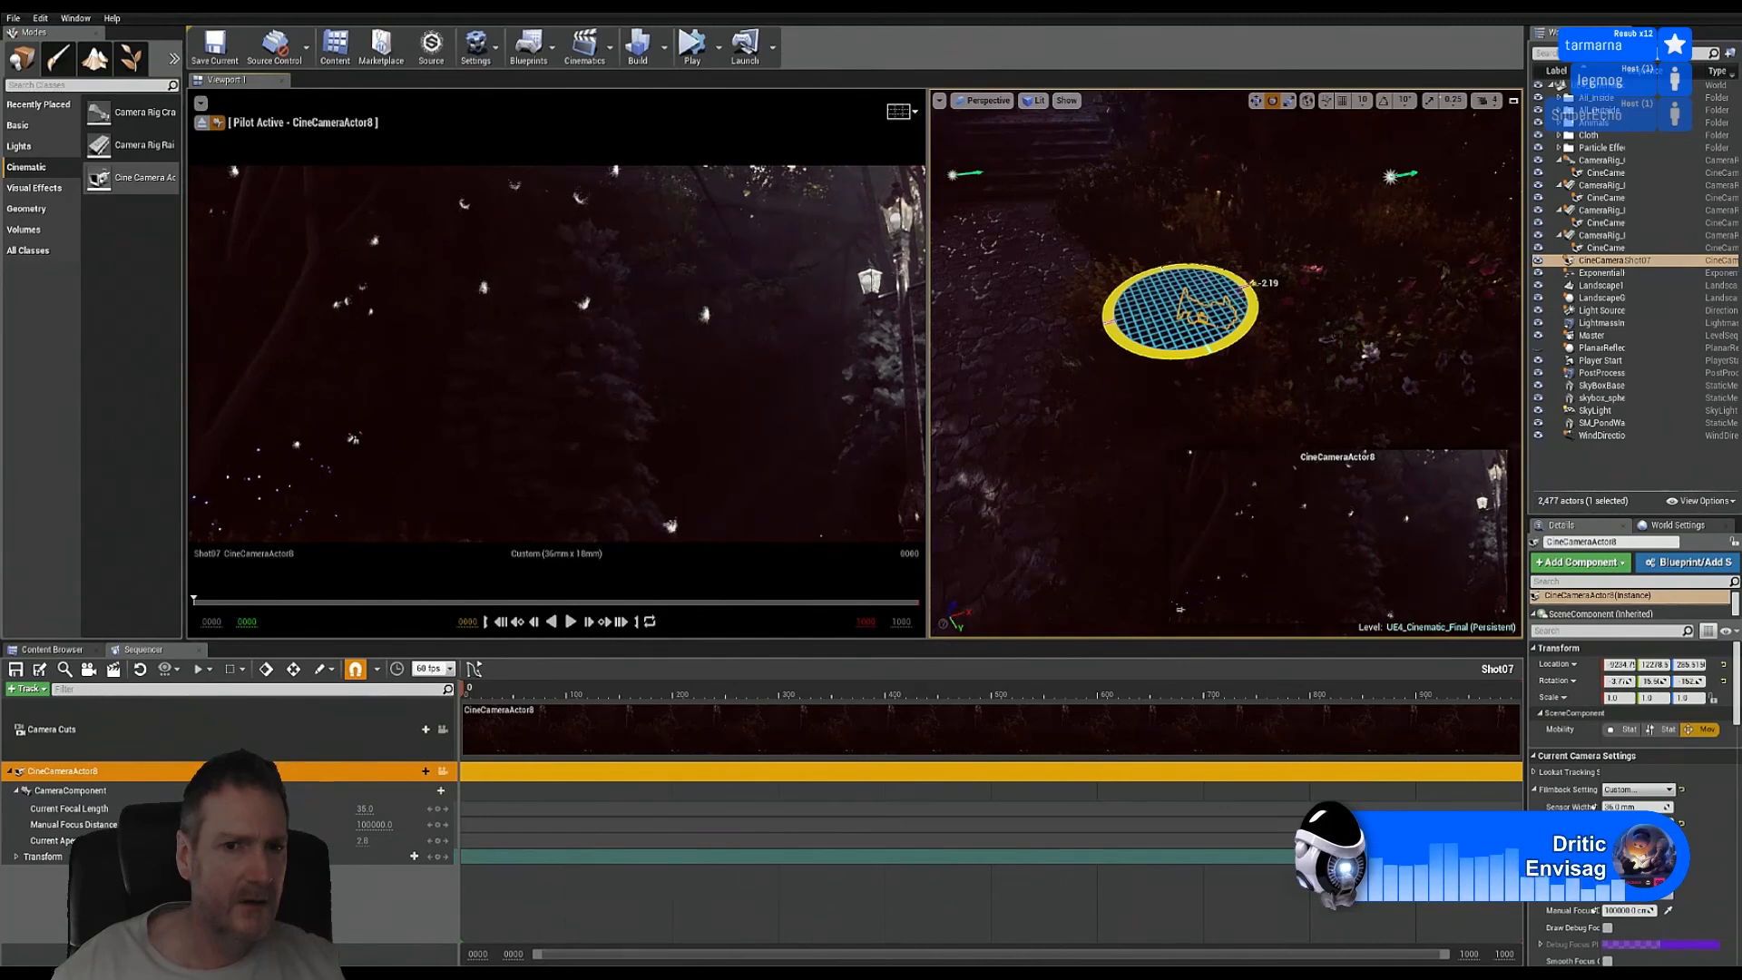
pyautogui.moveTo(1252, 283); pyautogui.dragTo(1257, 288)
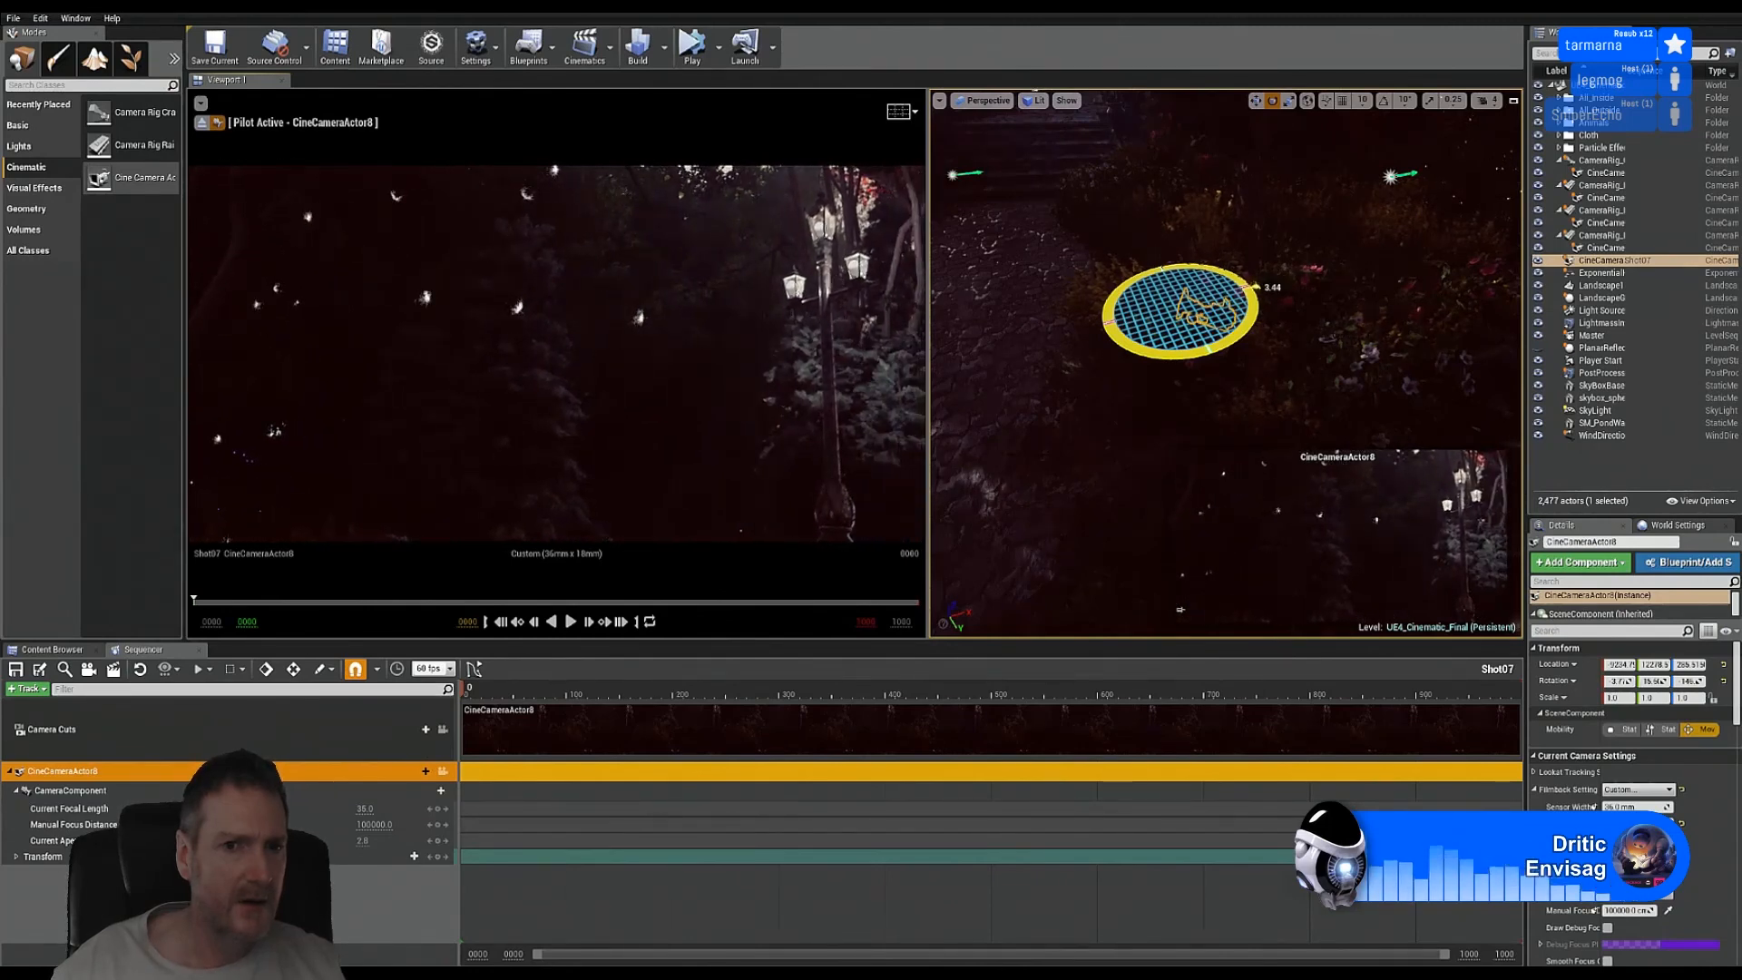
pyautogui.moveTo(1148, 354); pyautogui.dragTo(1149, 354)
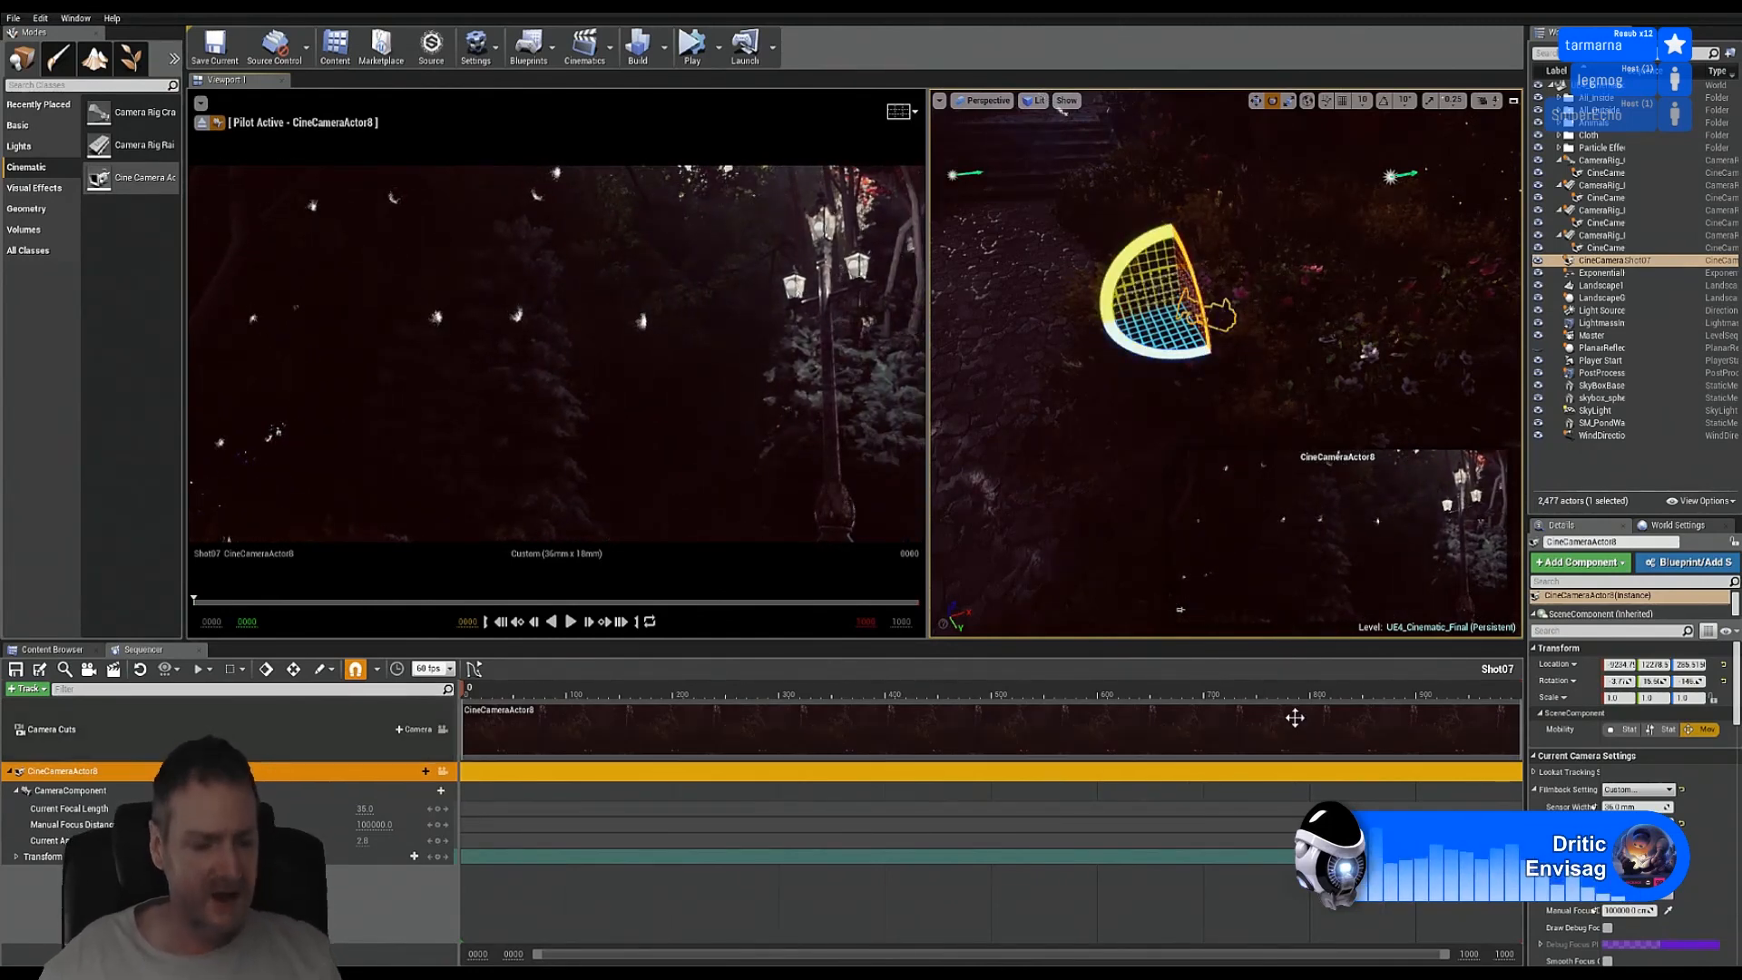
pyautogui.press('Escape')
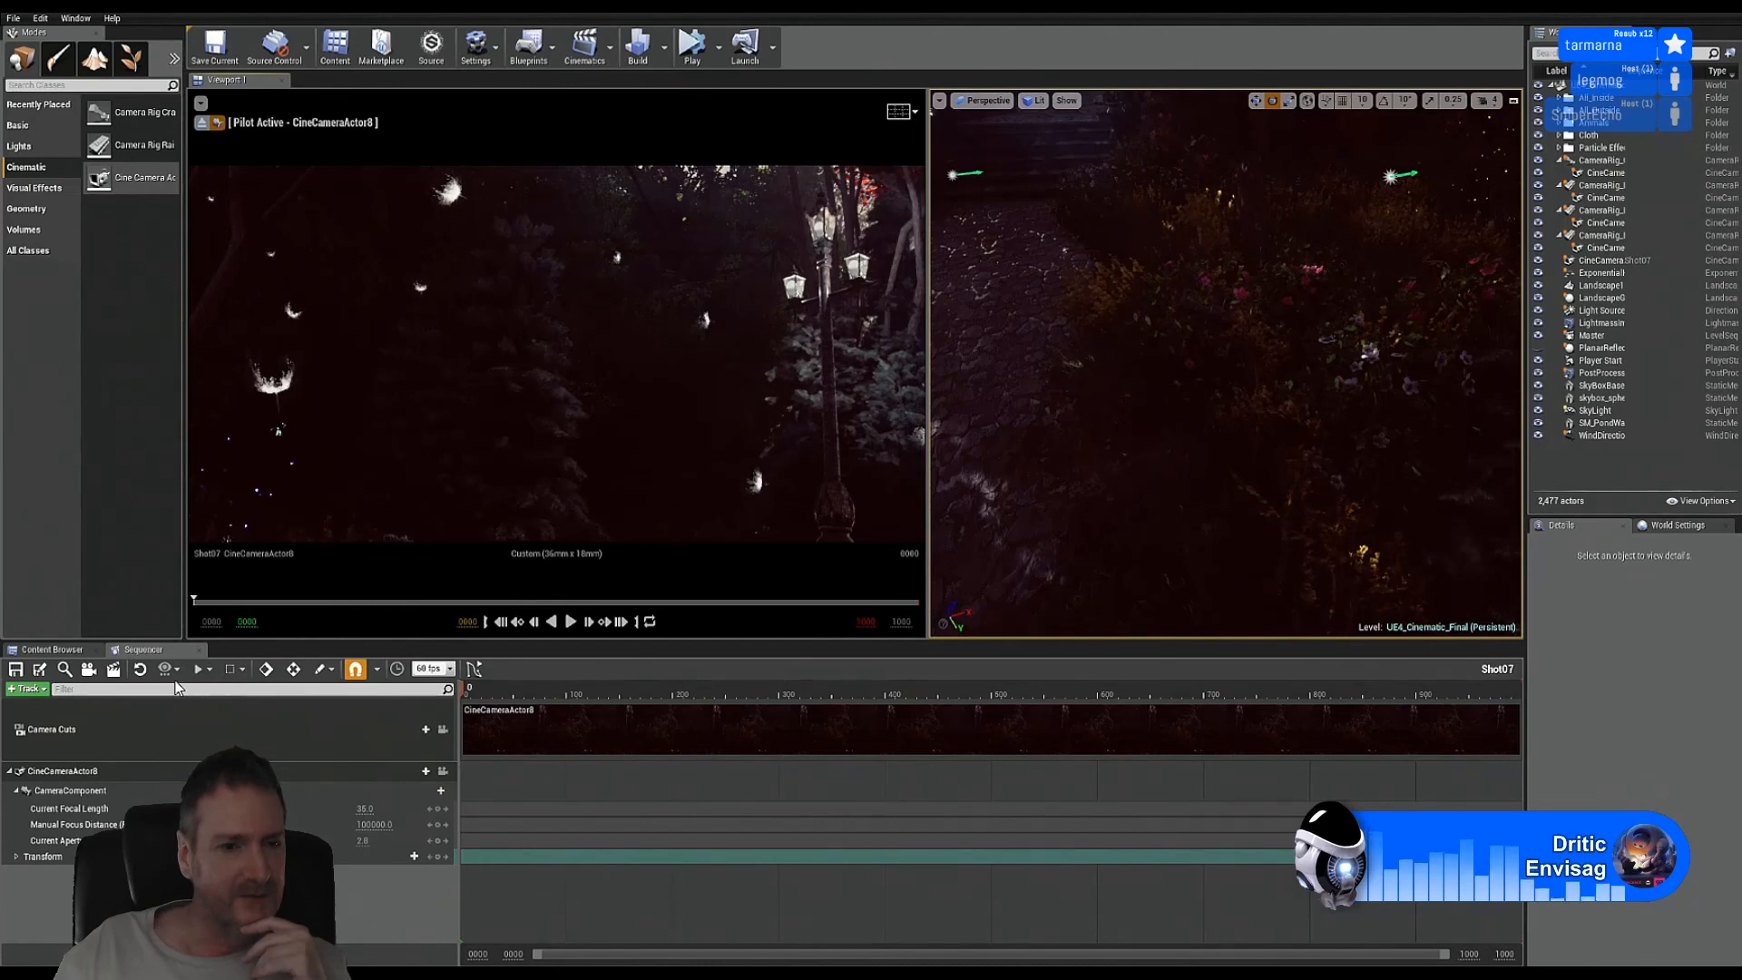
# Step: Return to the Cinematics folder's assets and save all modified content
pyautogui.click(66, 651)
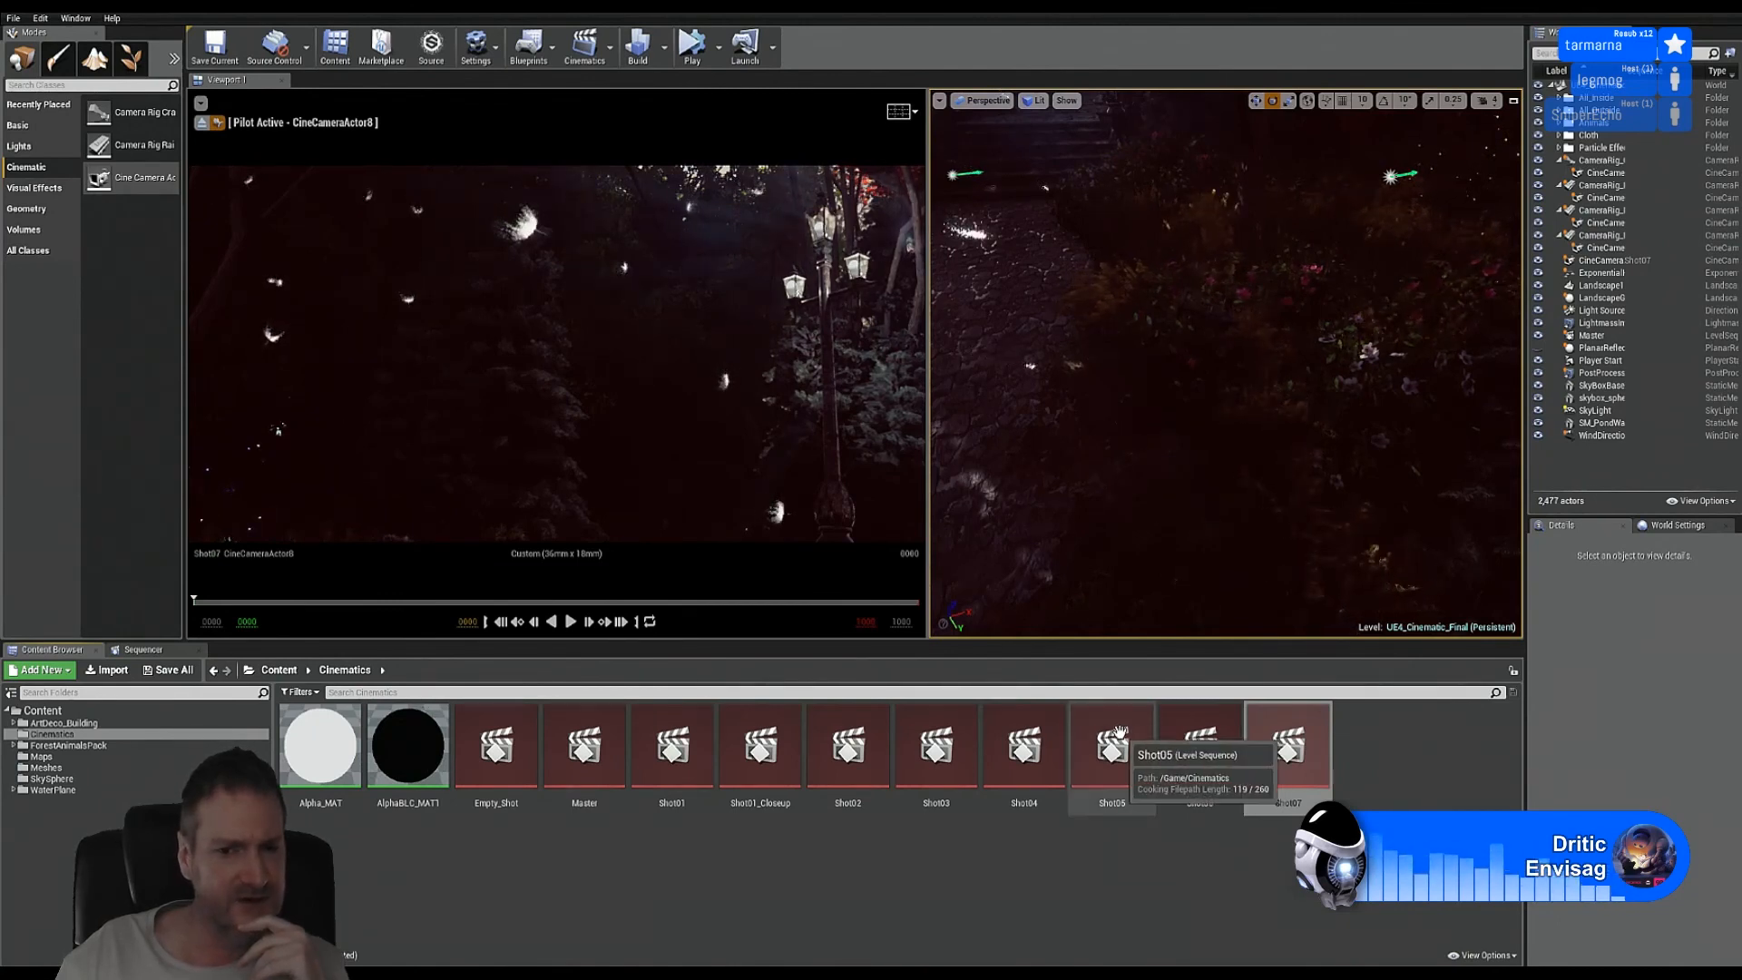
pyautogui.click(13, 19)
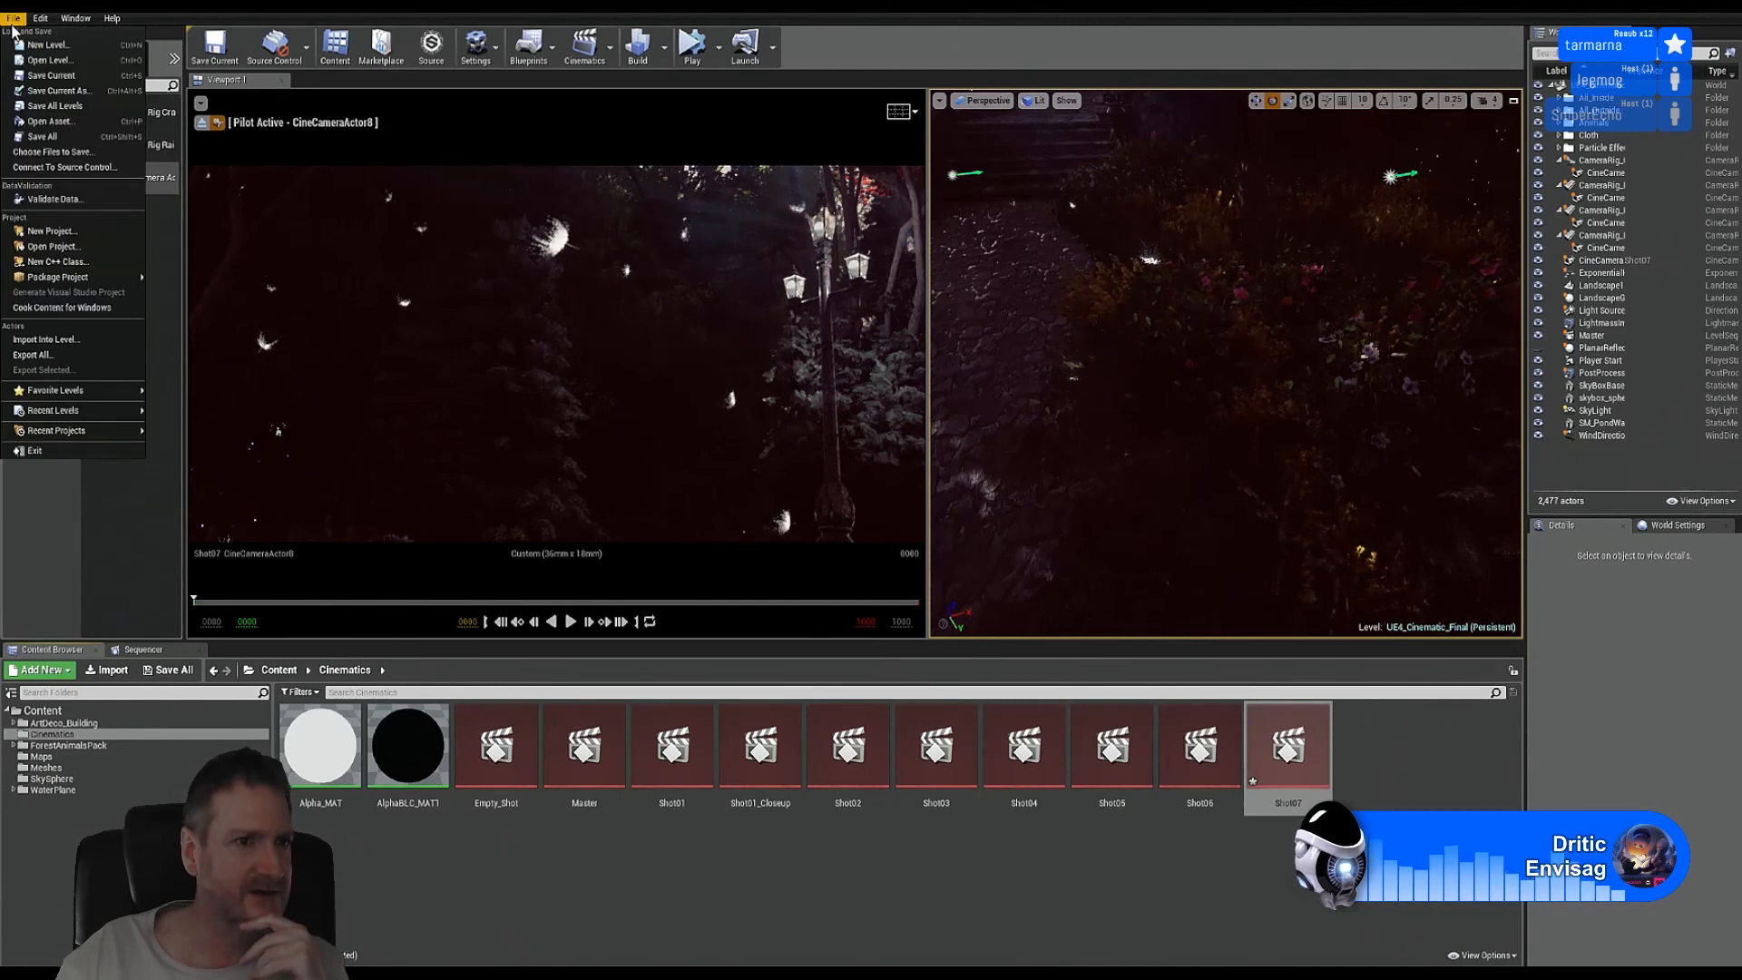
pyautogui.click(42, 136)
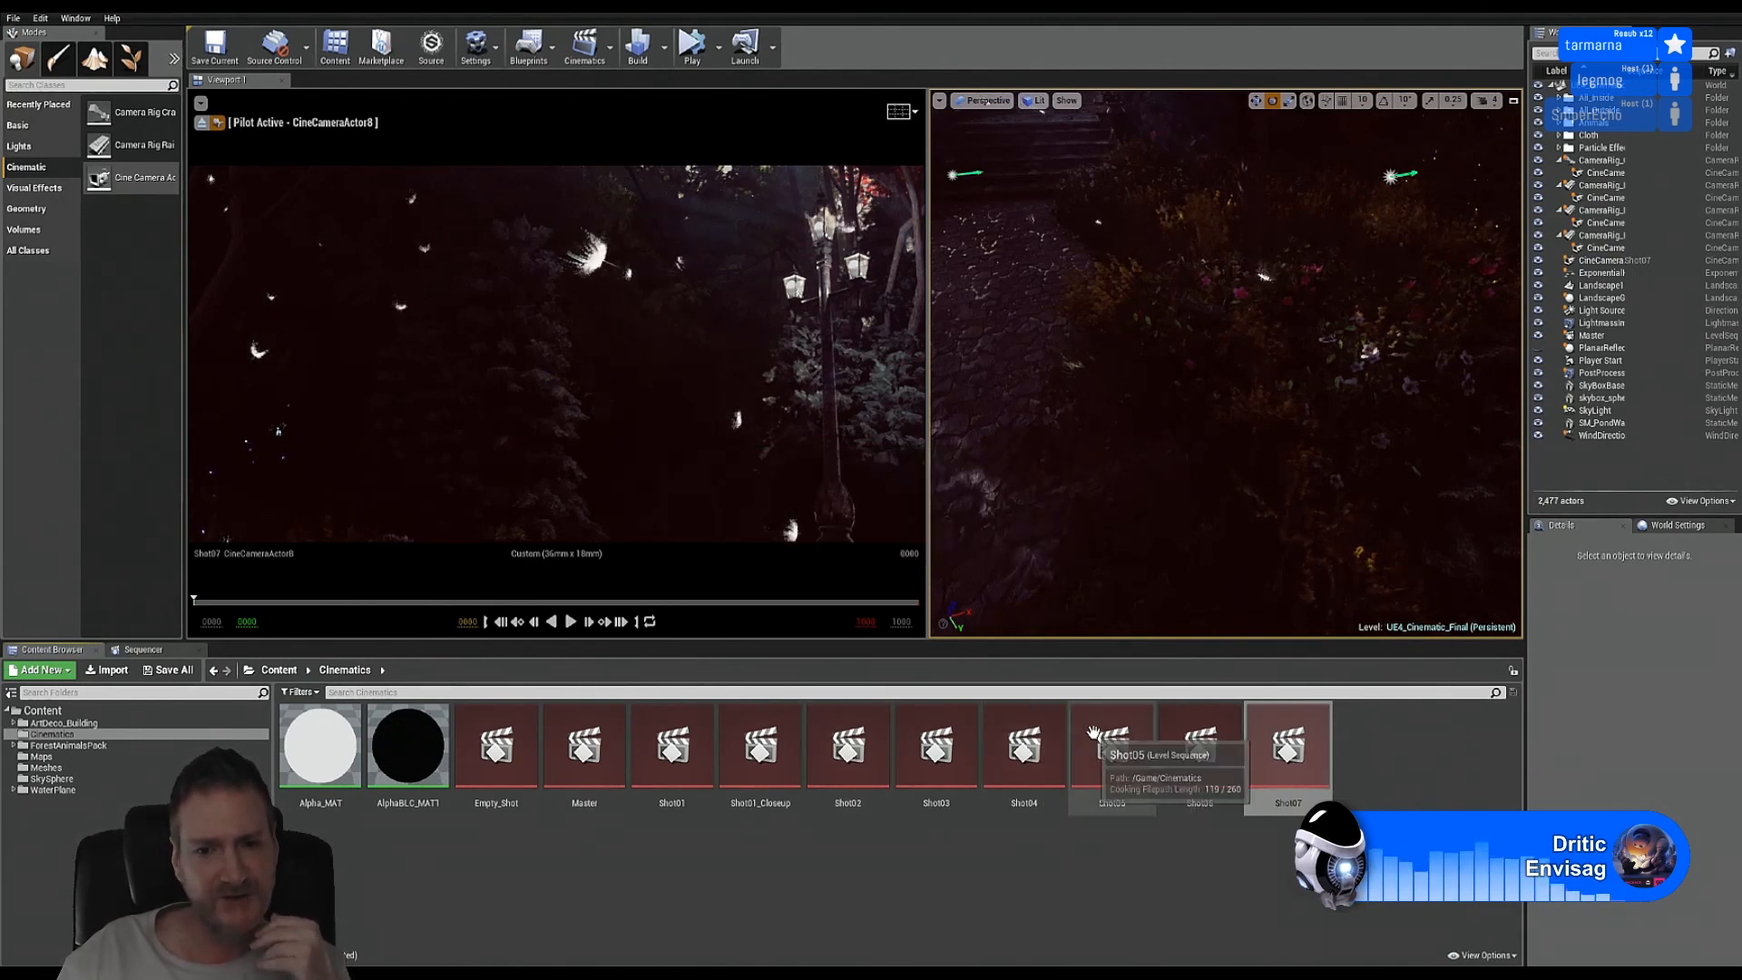
# Step: Open the Shot05 level sequence and play it to review its camera movement
pyautogui.doubleClick(1111, 746)
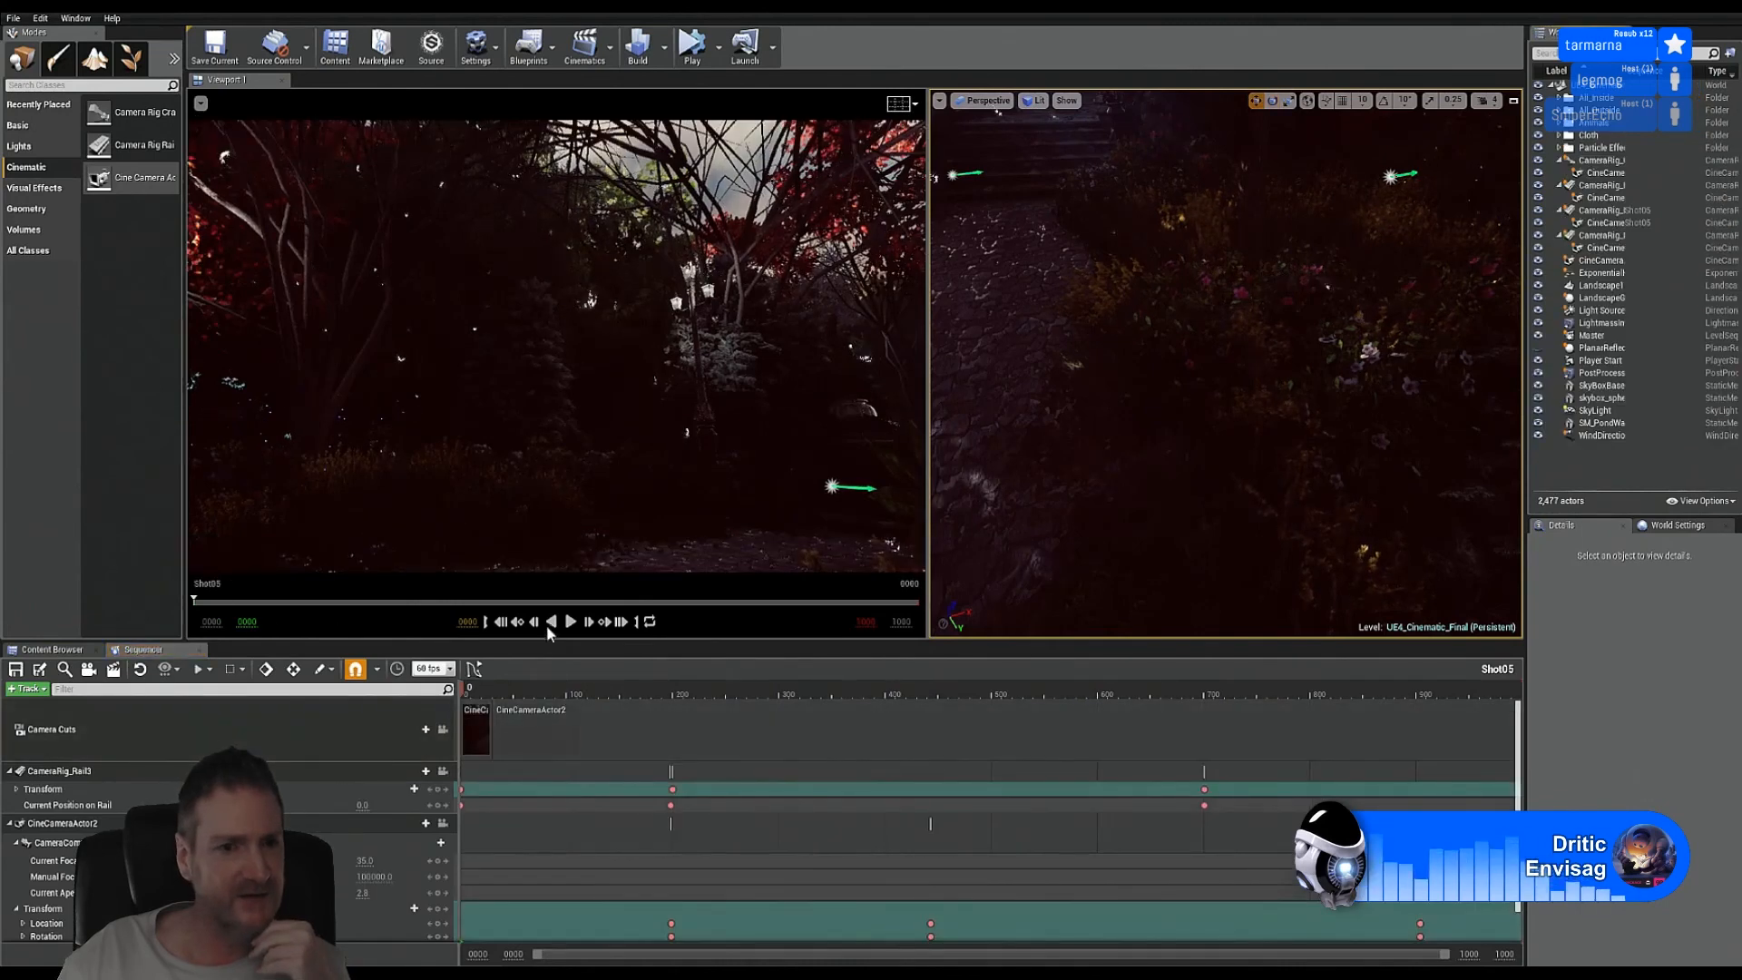
pyautogui.click(572, 621)
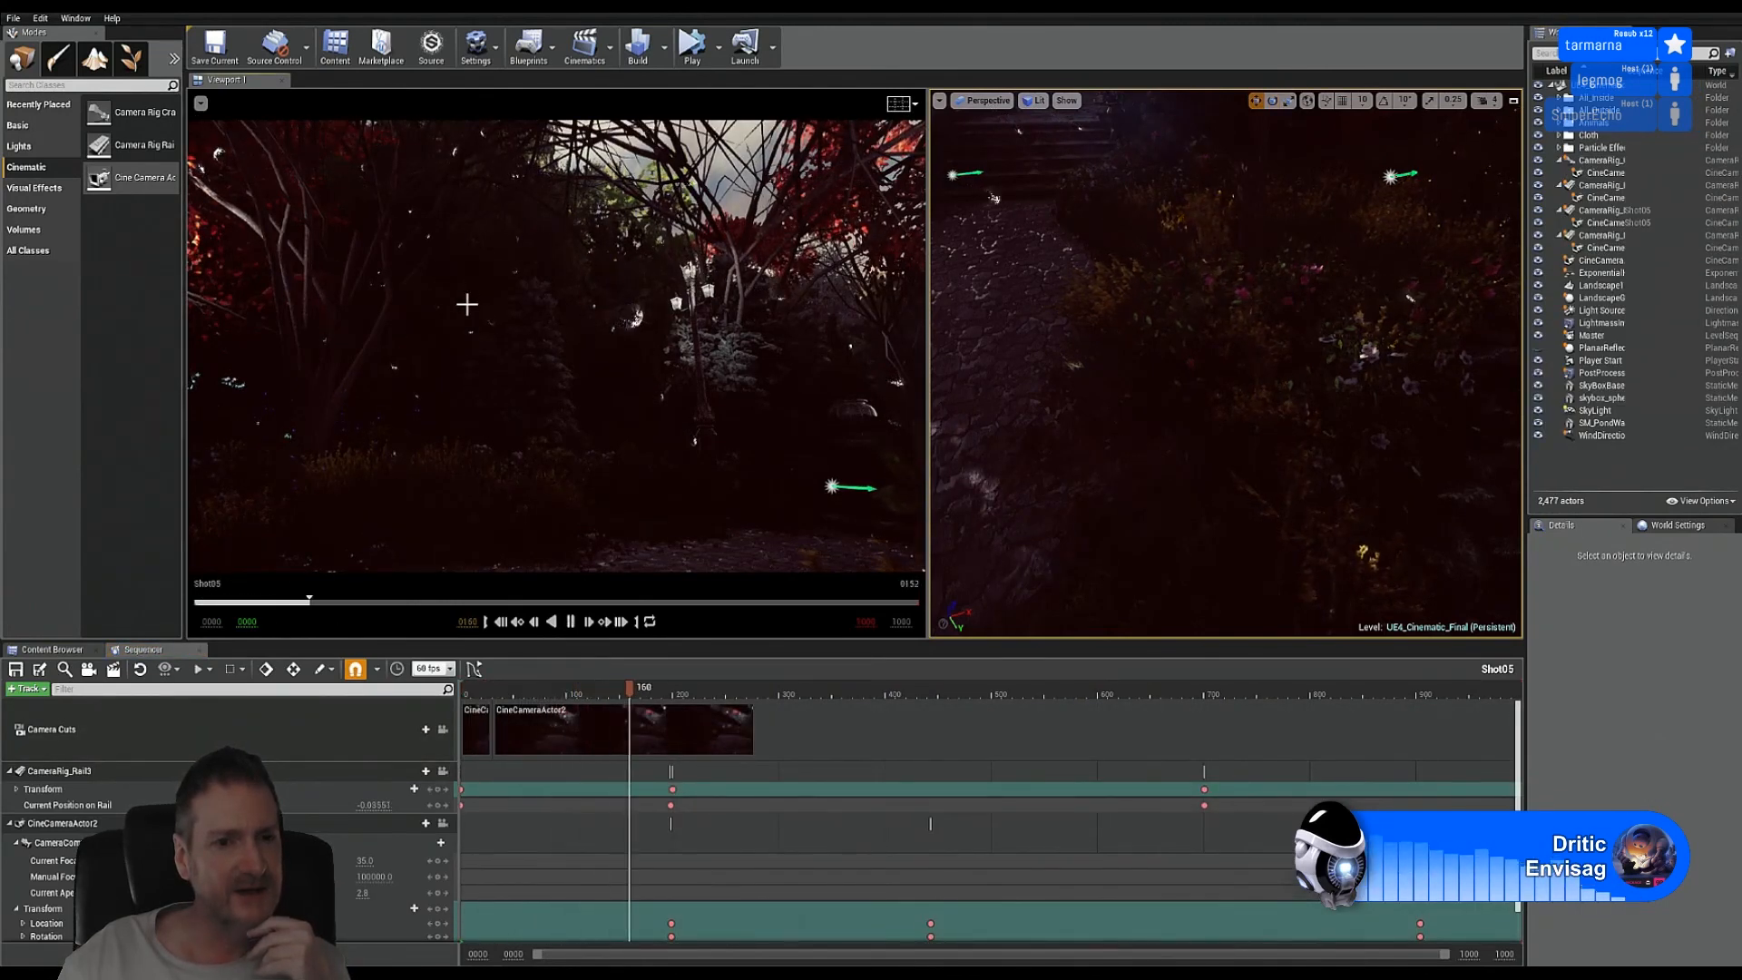
# Step: Pause Shot05, lock the viewport to its camera cuts, and play the shot through its camera
pyautogui.click(569, 623)
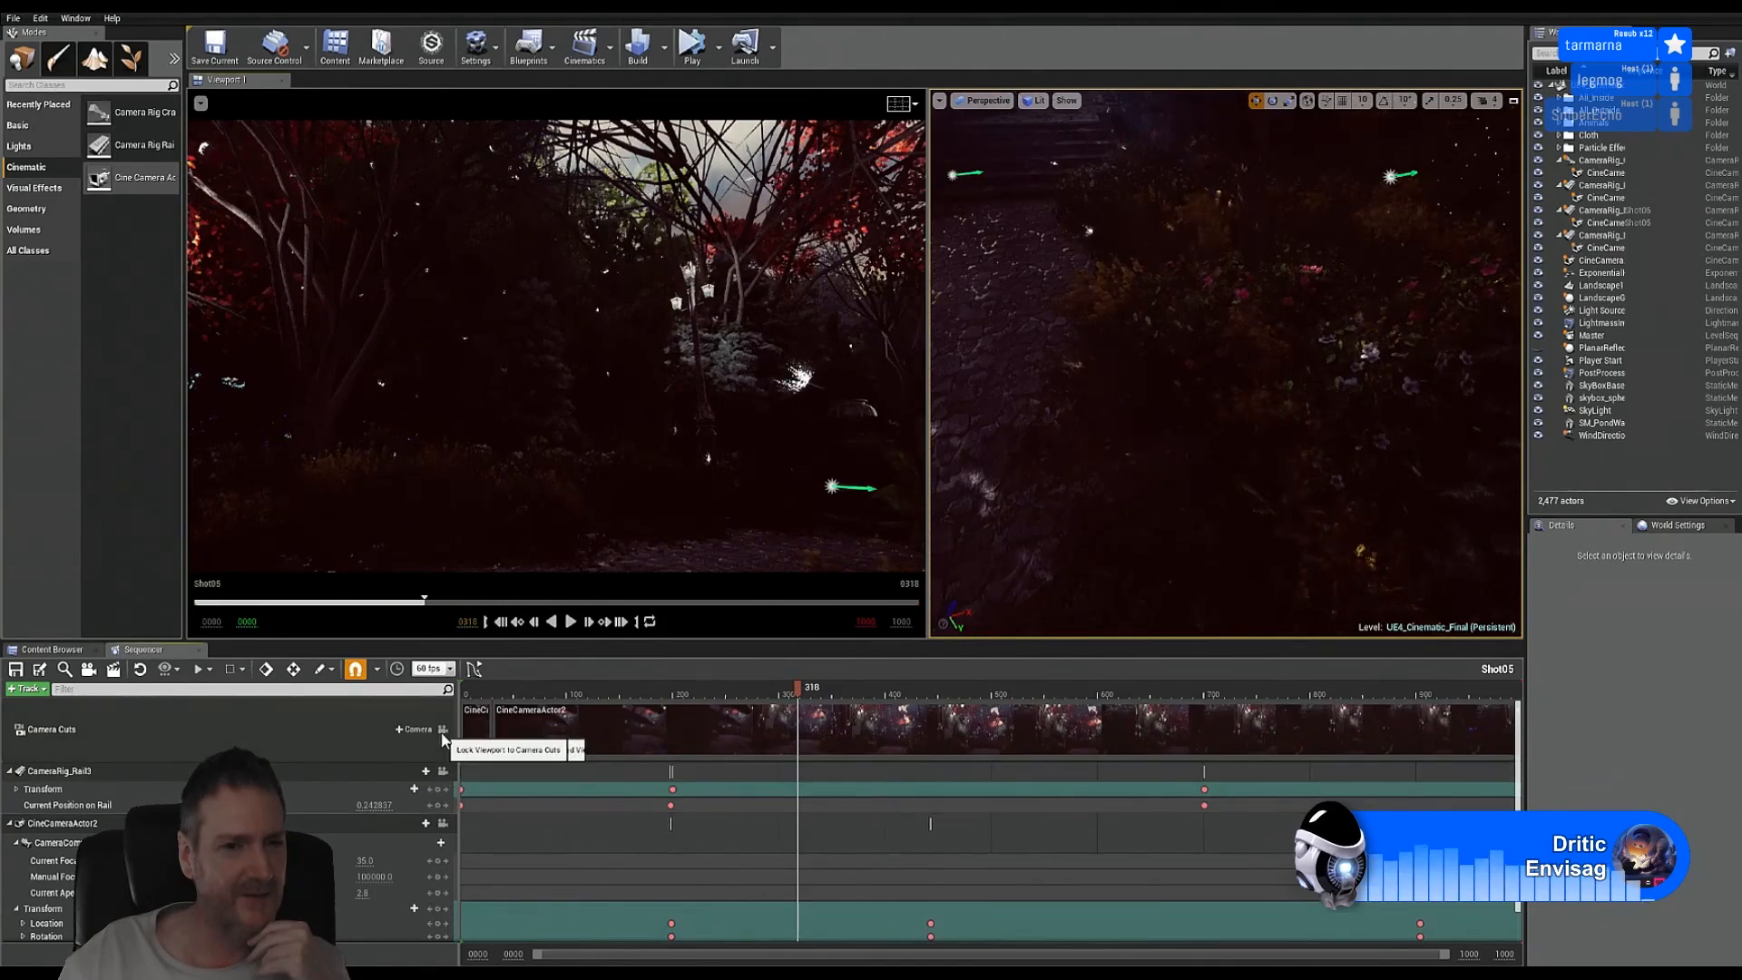
pyautogui.click(443, 733)
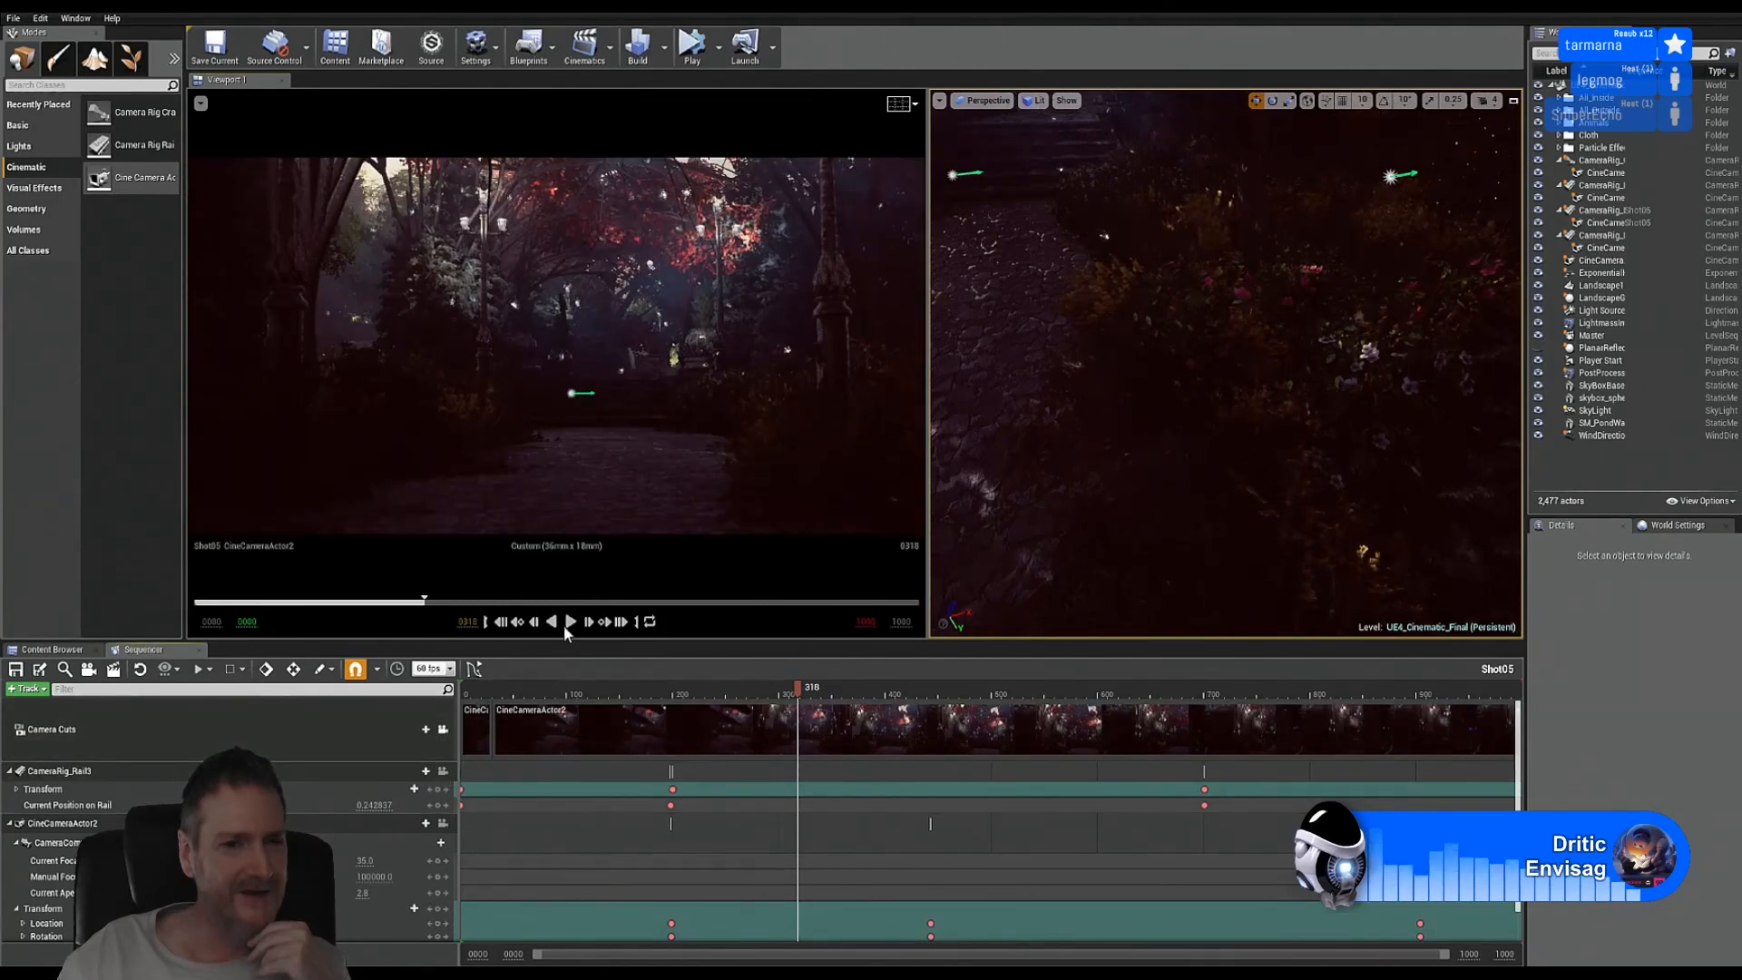
pyautogui.click(571, 623)
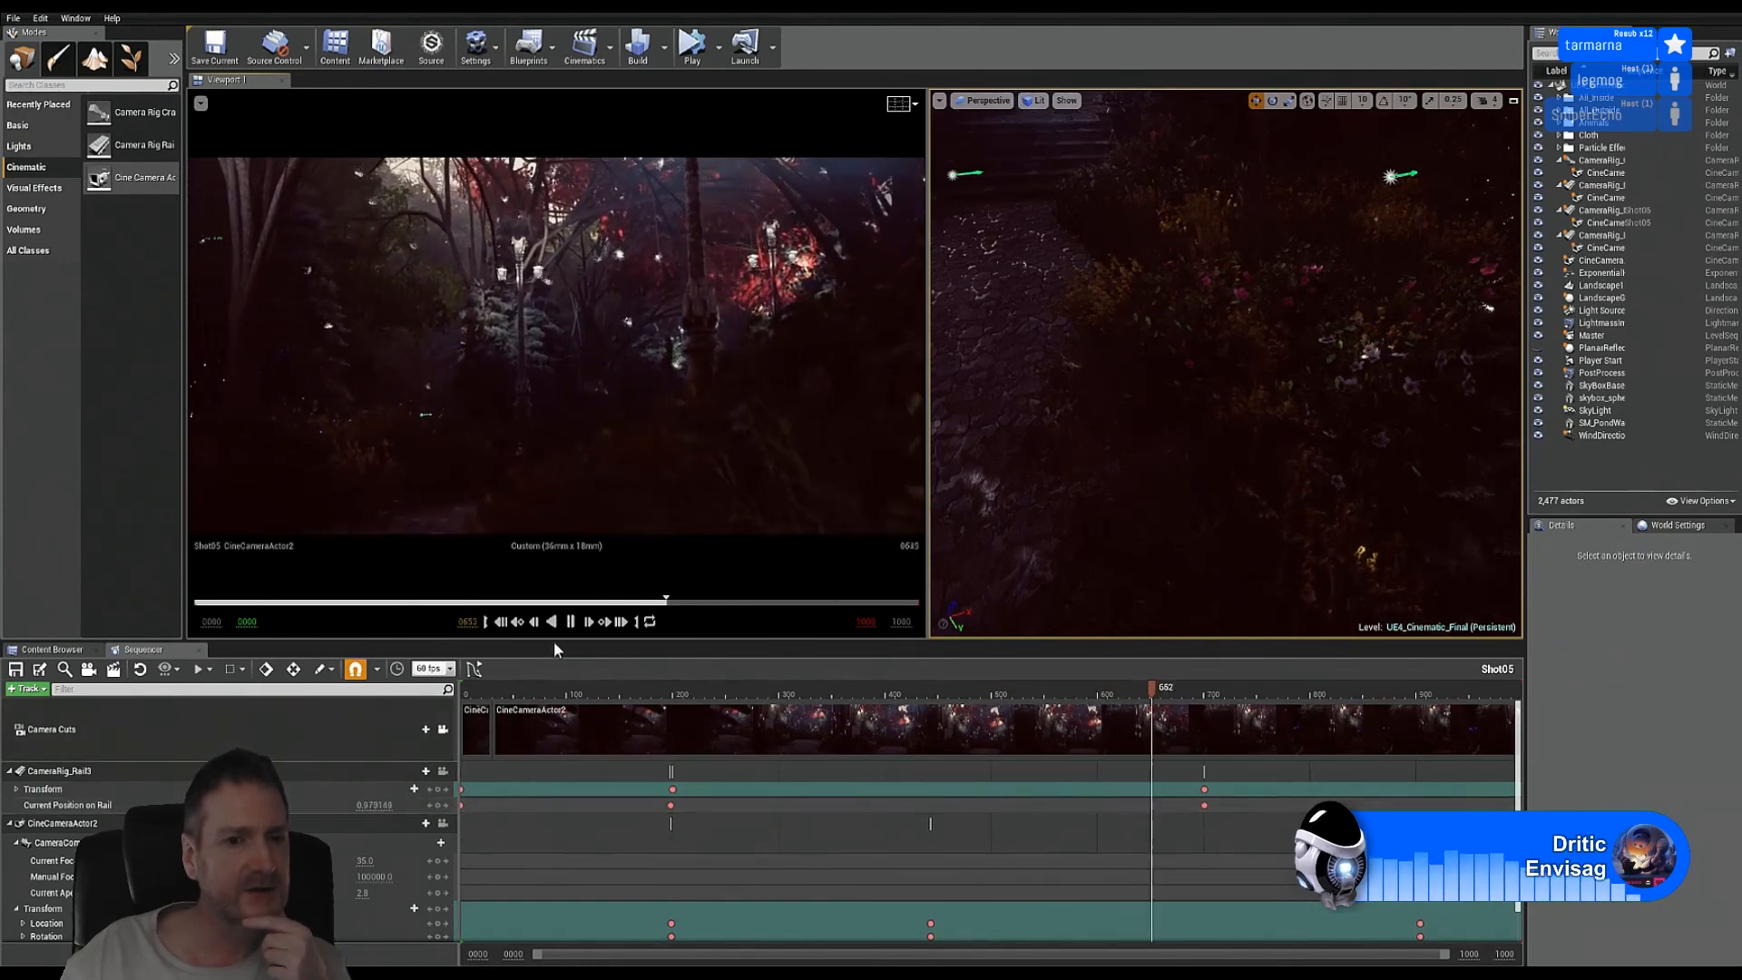
pyautogui.click(570, 621)
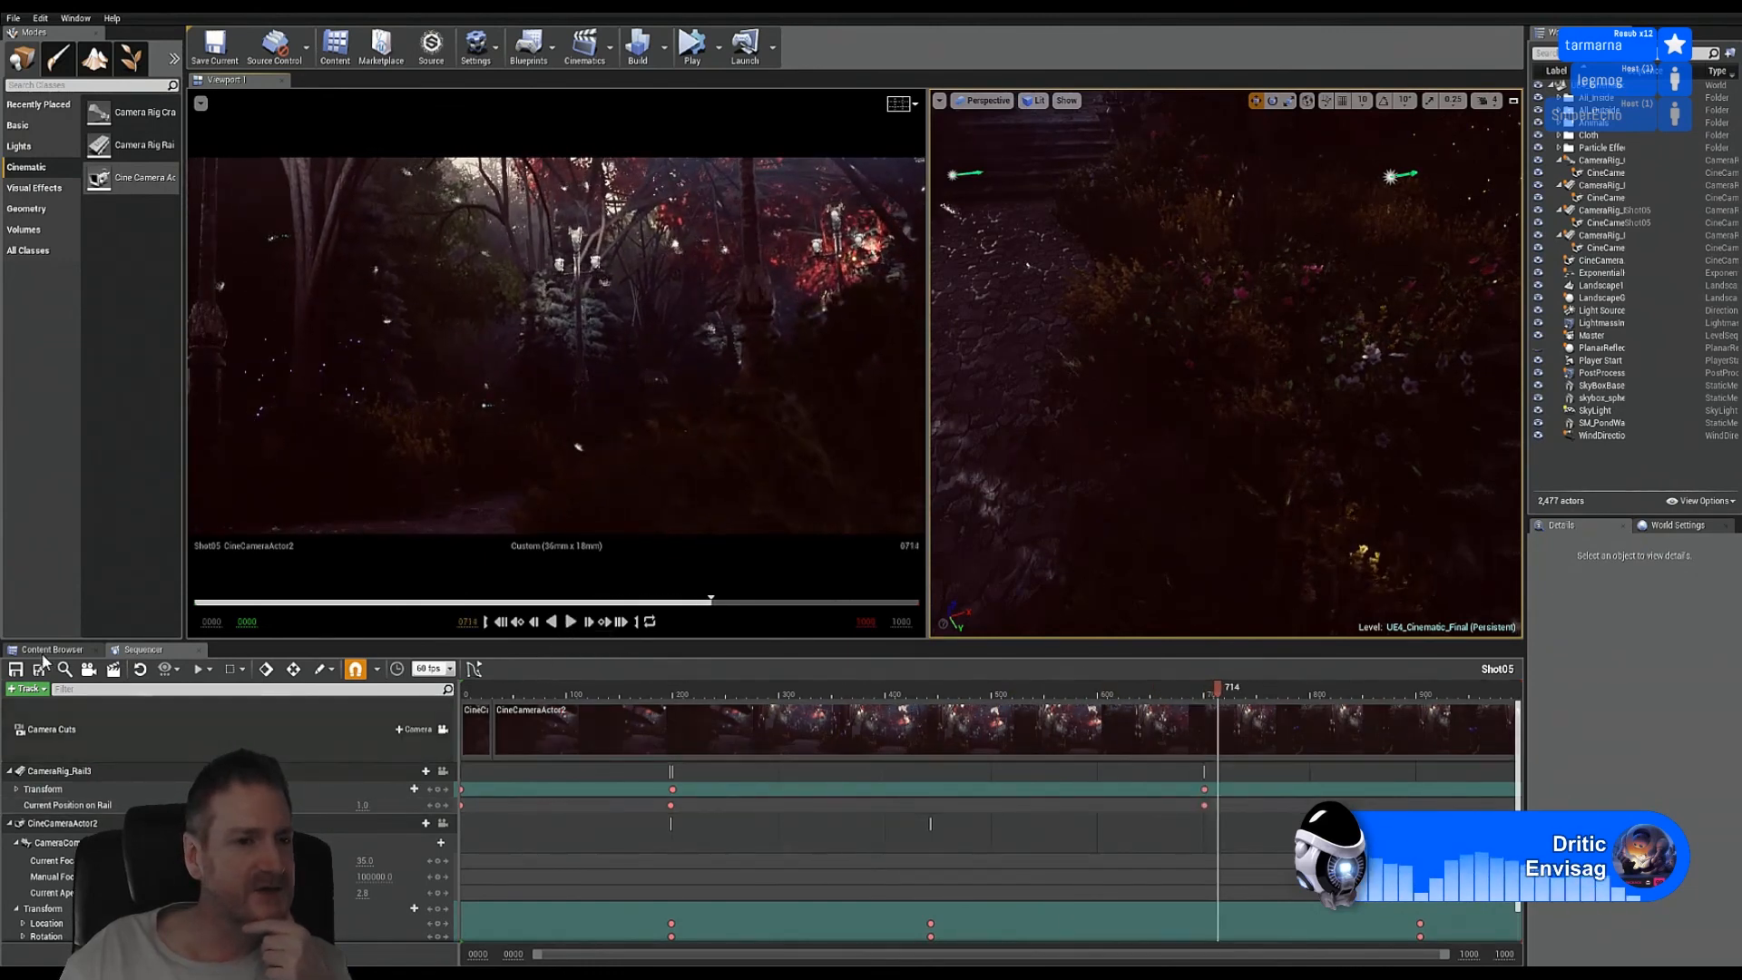
# Step: Open the Shot06 level sequence with the viewport locked to its camera cuts and review its motion up to frame 590
pyautogui.click(47, 650)
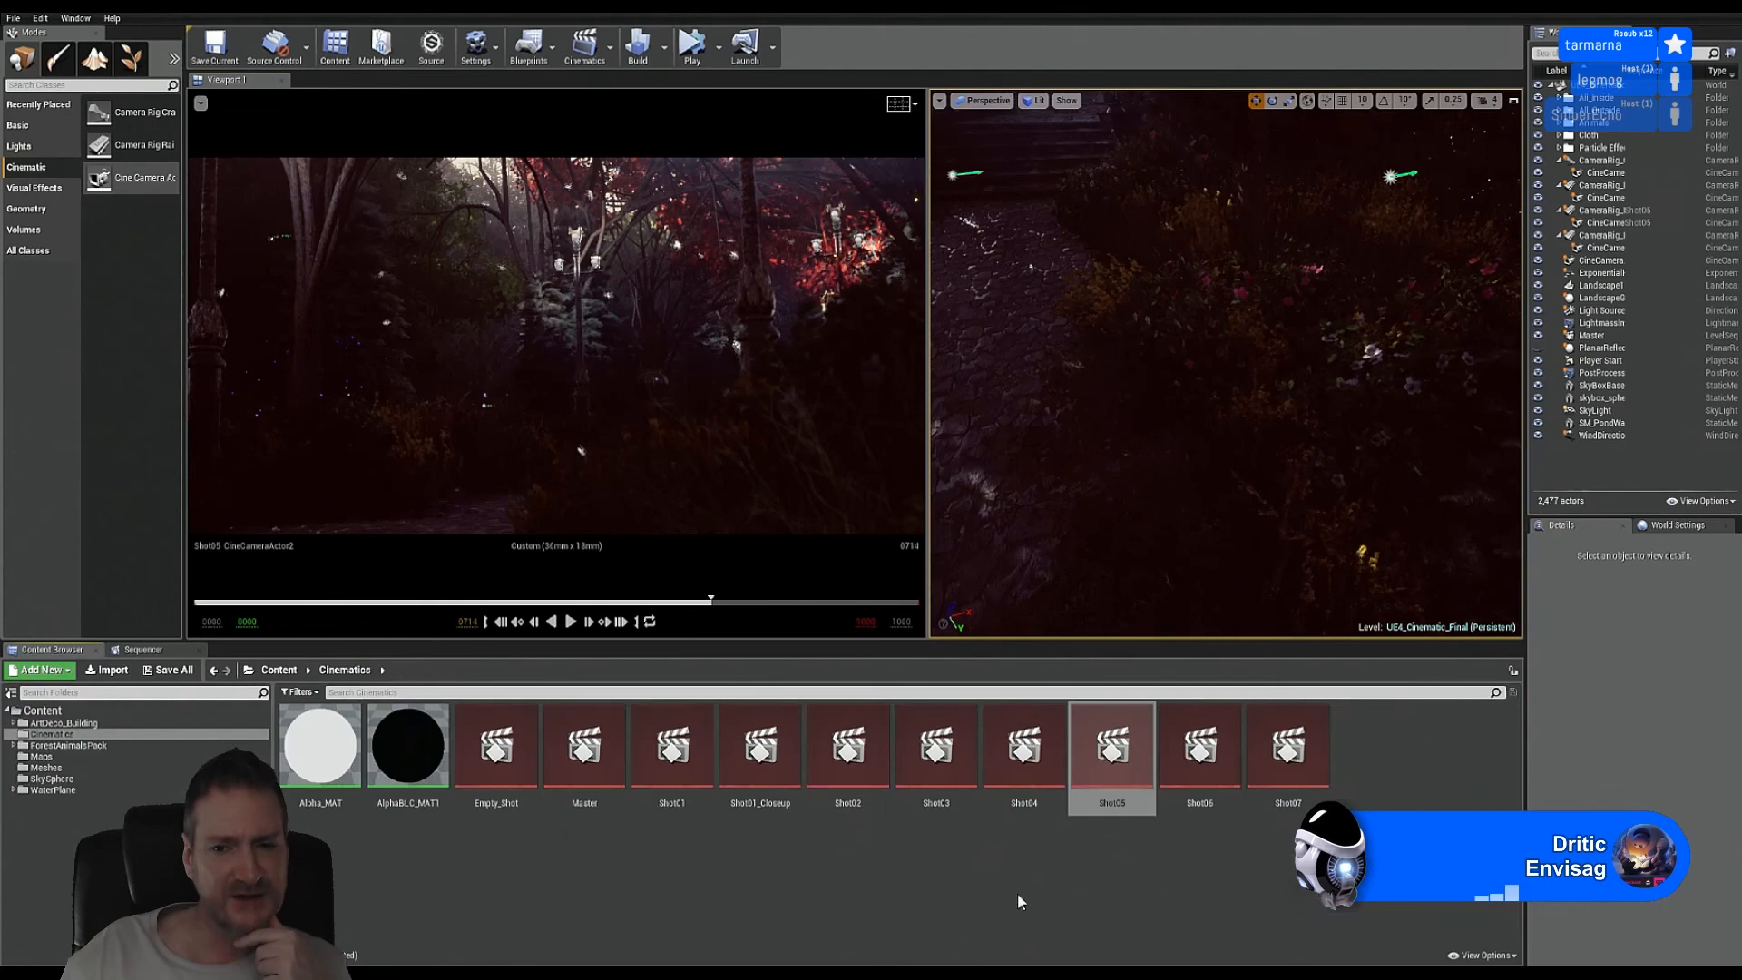
pyautogui.doubleClick(1196, 764)
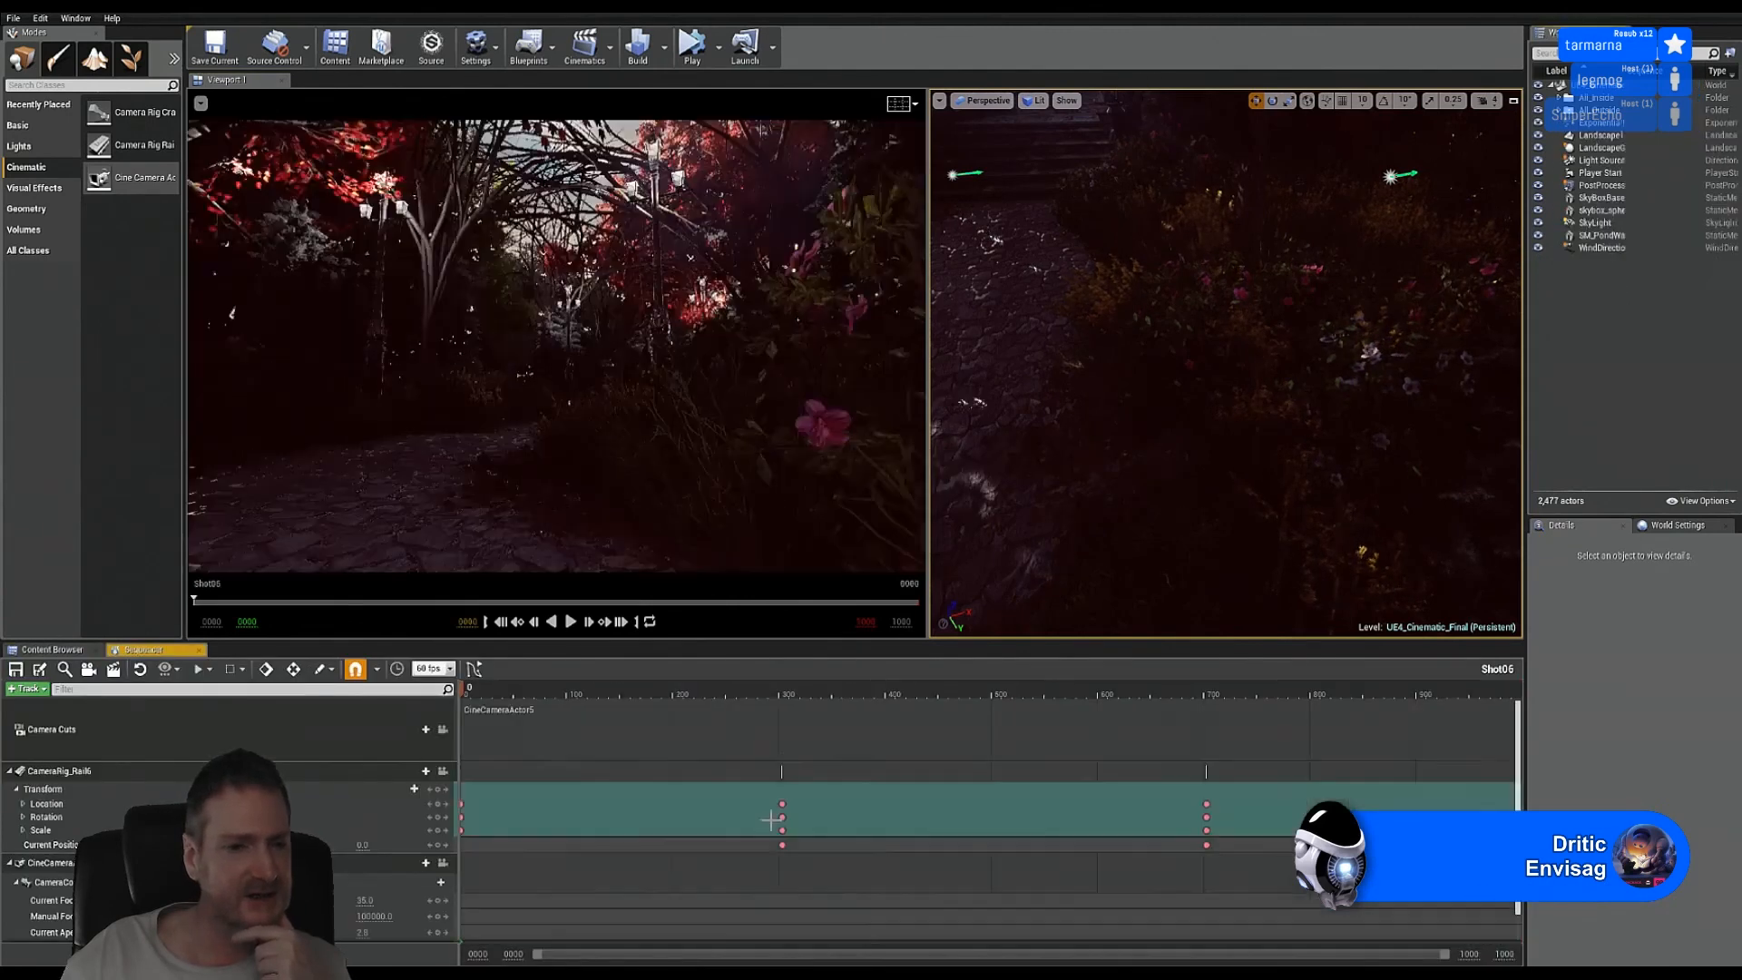
pyautogui.click(443, 730)
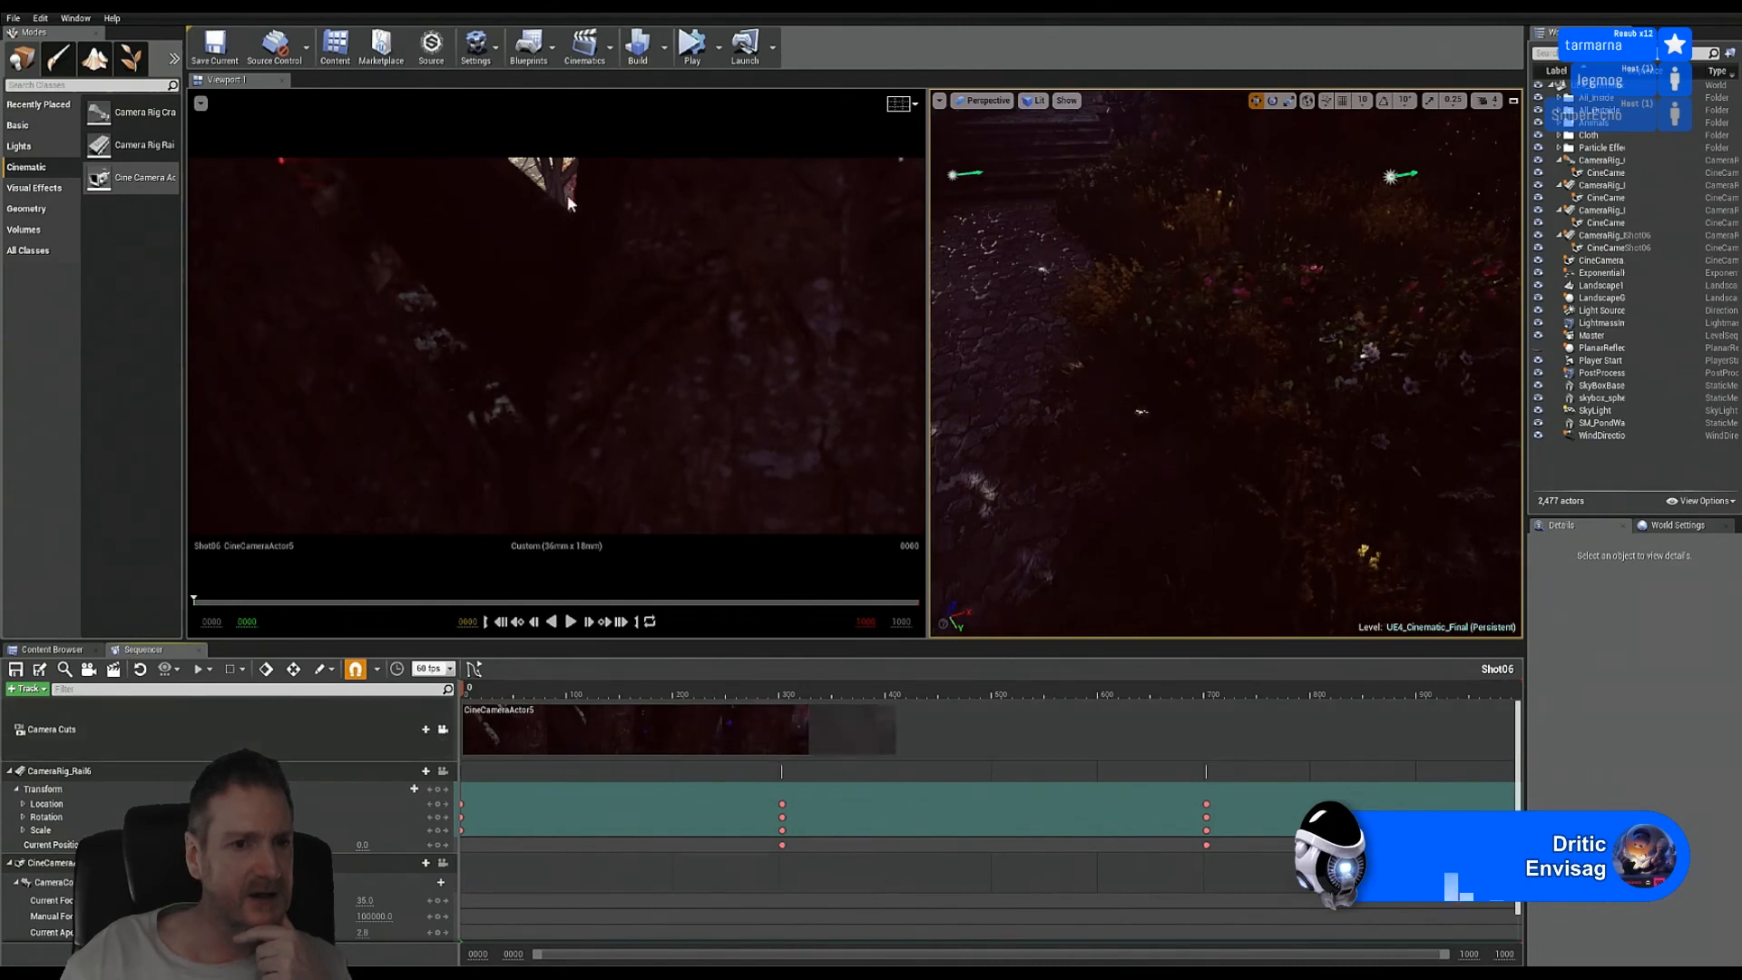
pyautogui.click(572, 622)
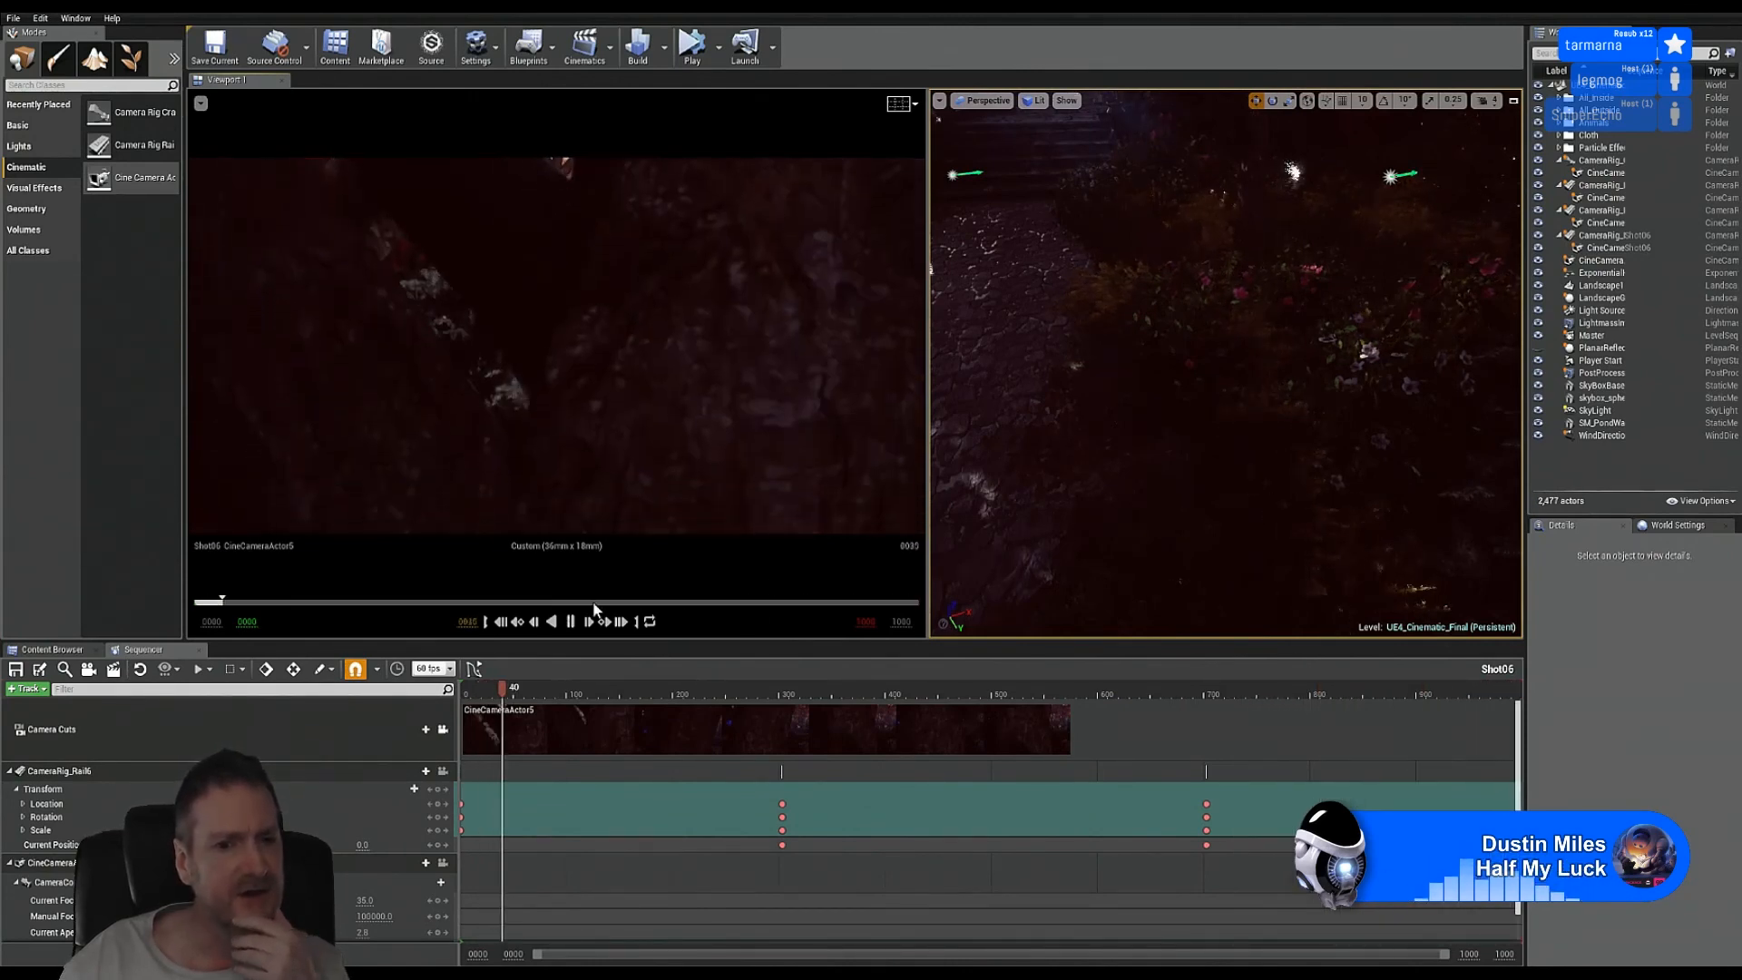
pyautogui.click(575, 623)
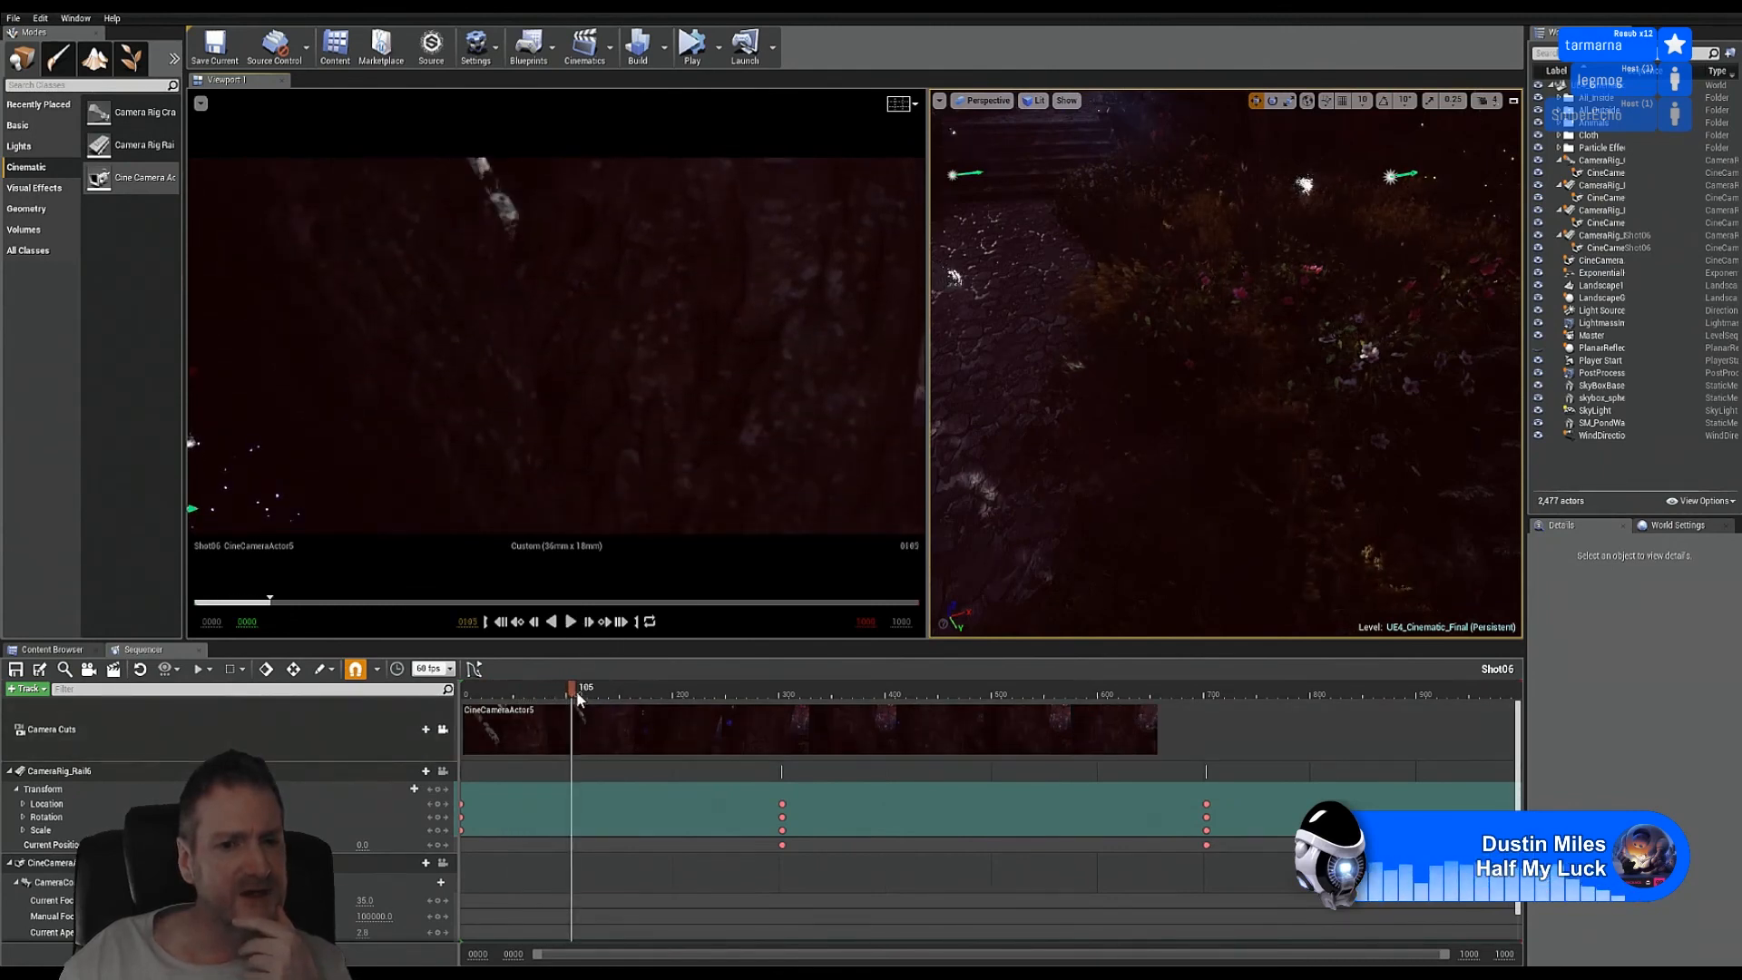
pyautogui.moveTo(678, 703); pyautogui.dragTo(1095, 675)
pyautogui.moveTo(1089, 677); pyautogui.dragTo(1086, 678)
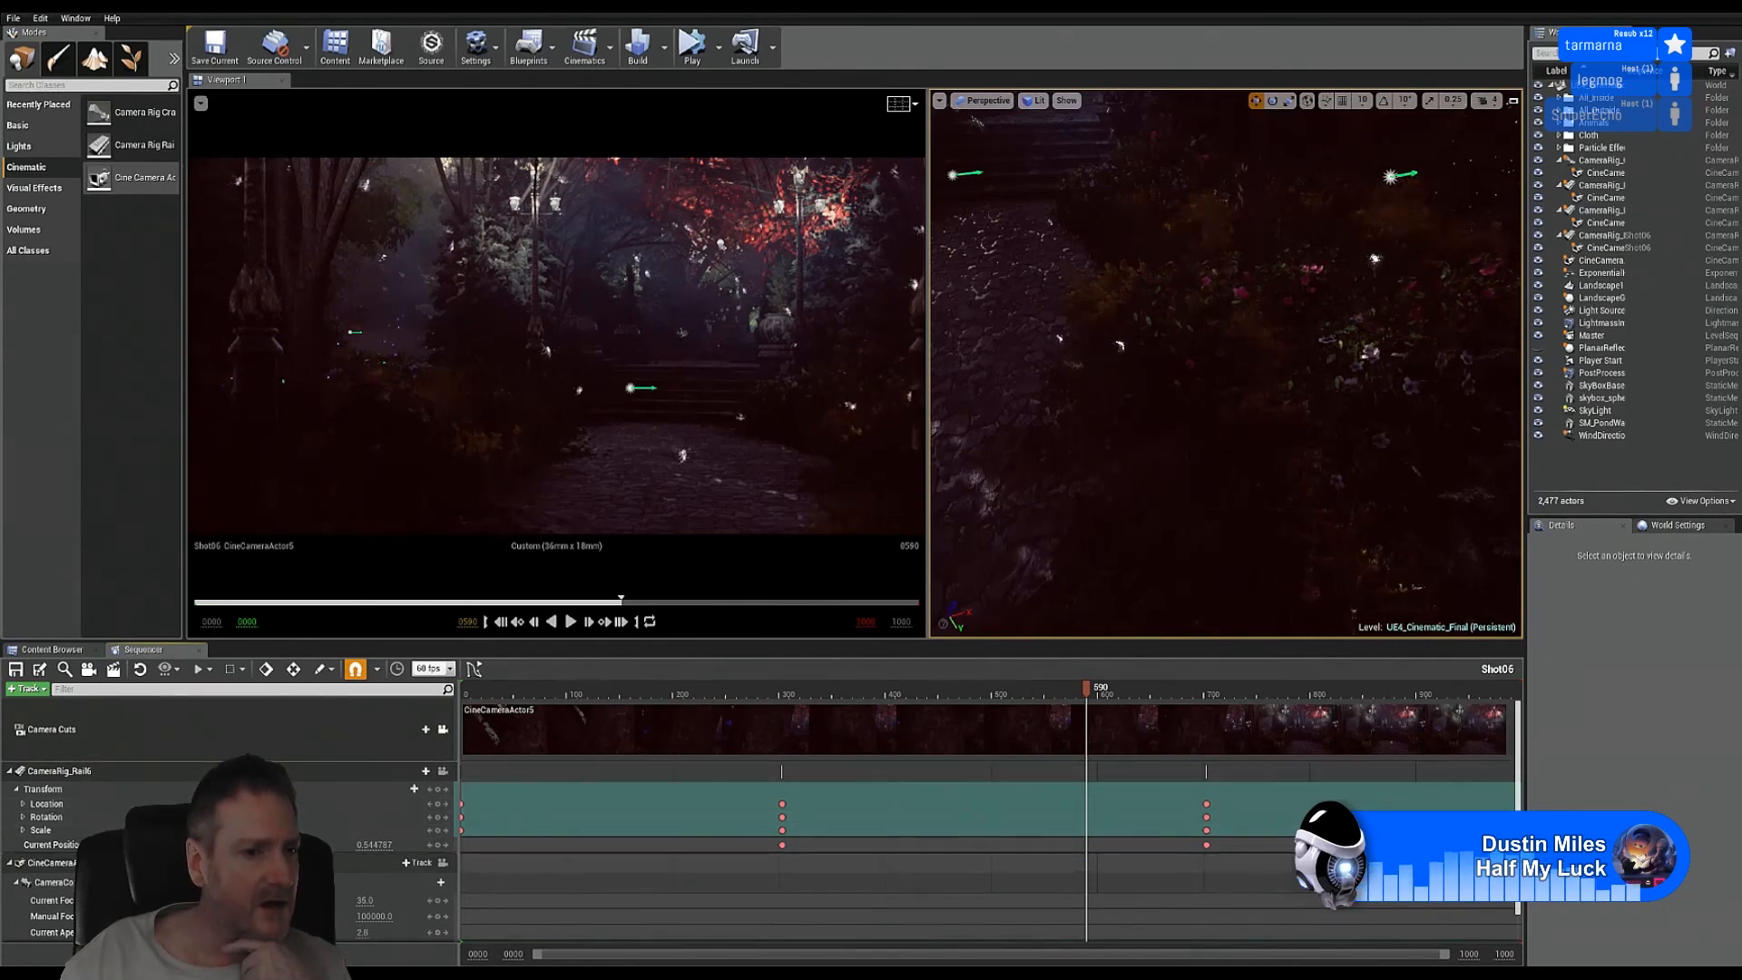
# Step: Find Shot06's CineCameraActor5 on its rail, turn off realtime rendering in the perspective viewport, and activate the Rotate tool
pyautogui.click(381, 863)
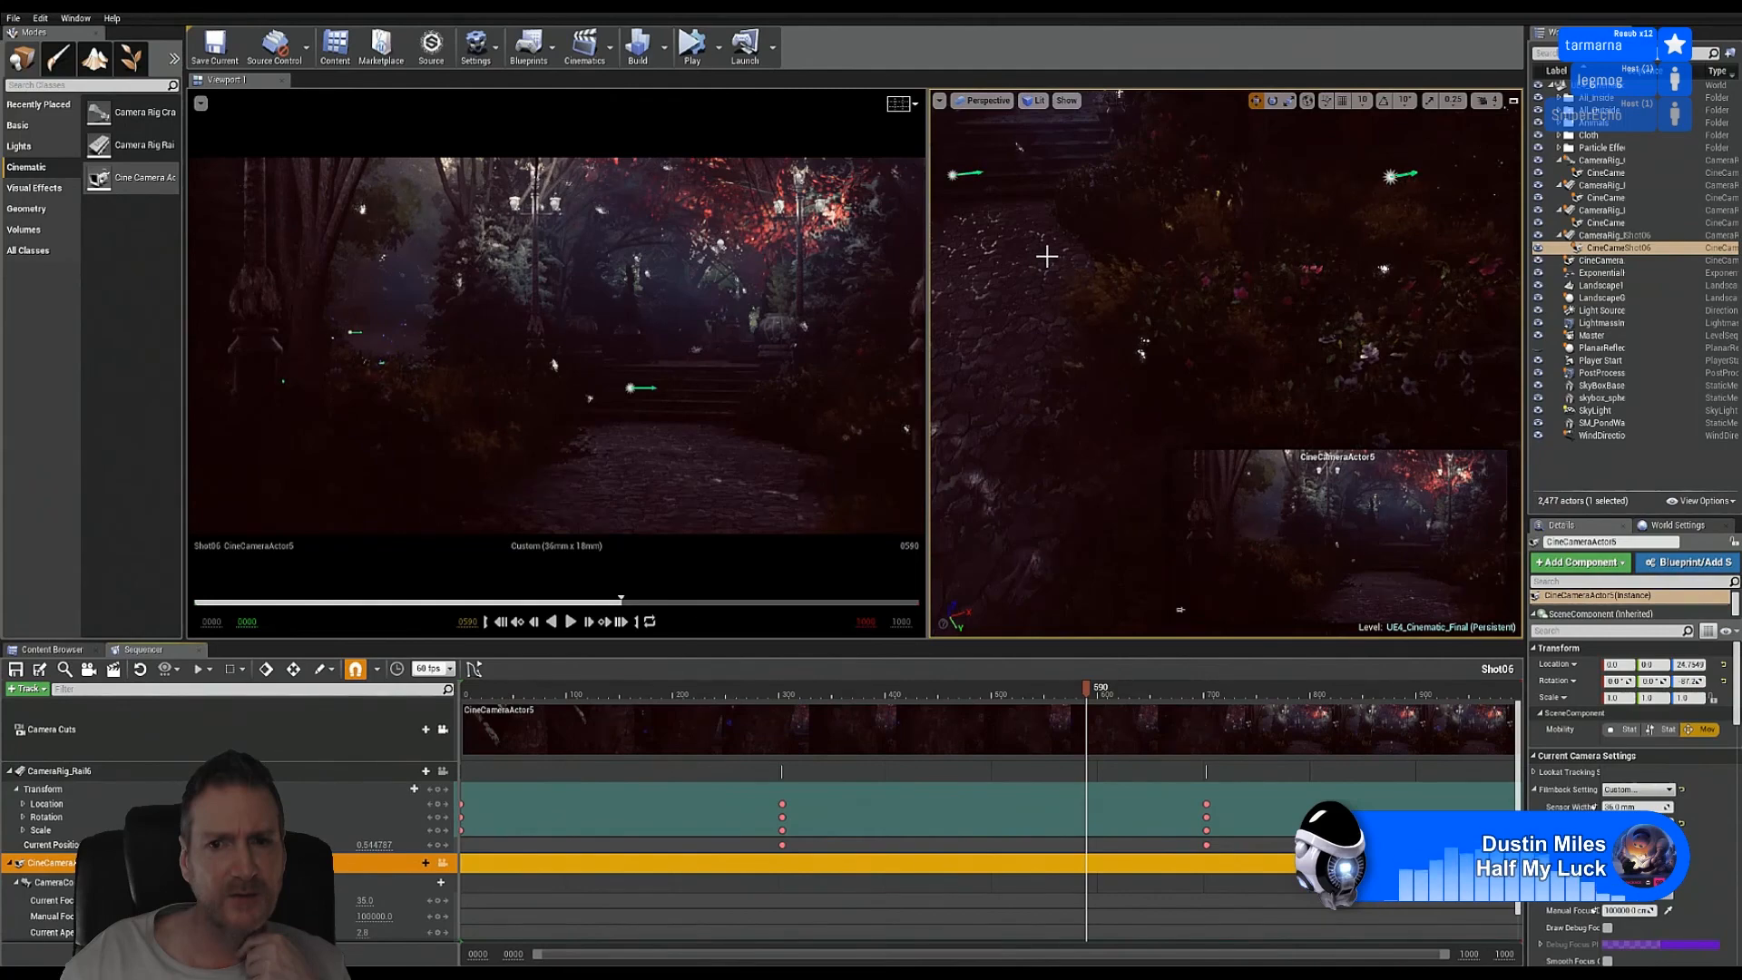
pyautogui.moveTo(1225, 363); pyautogui.dragTo(919, 301, button='right')
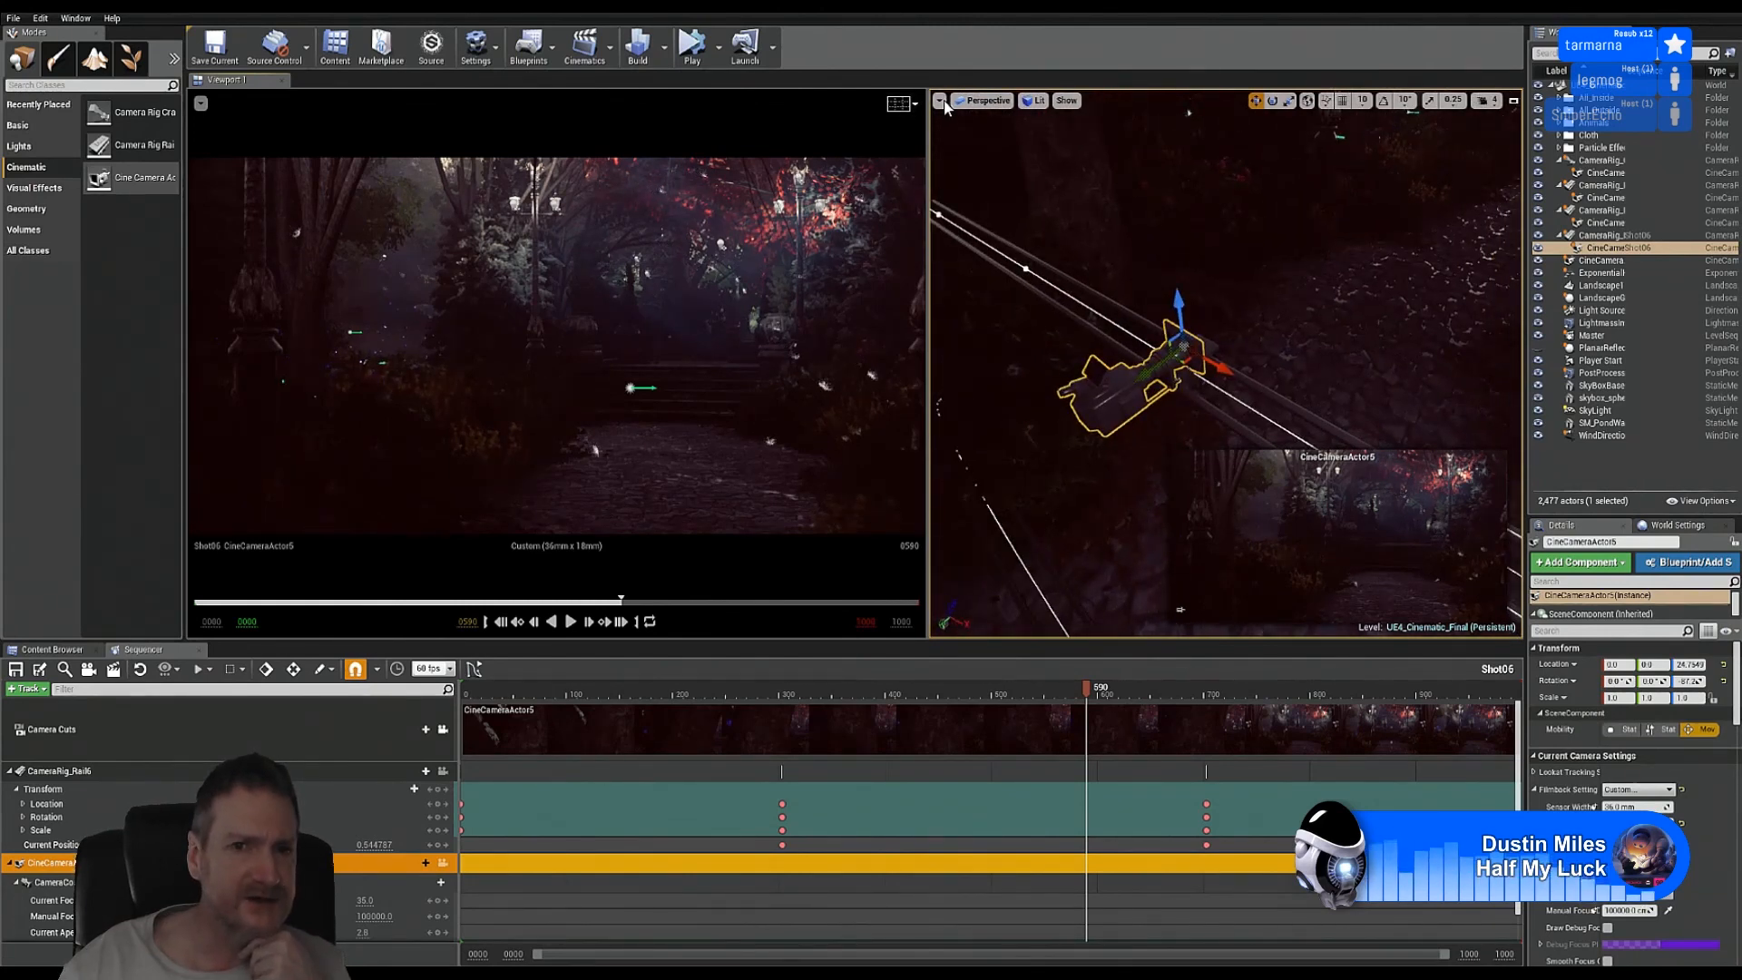
pyautogui.click(942, 102)
pyautogui.click(940, 130)
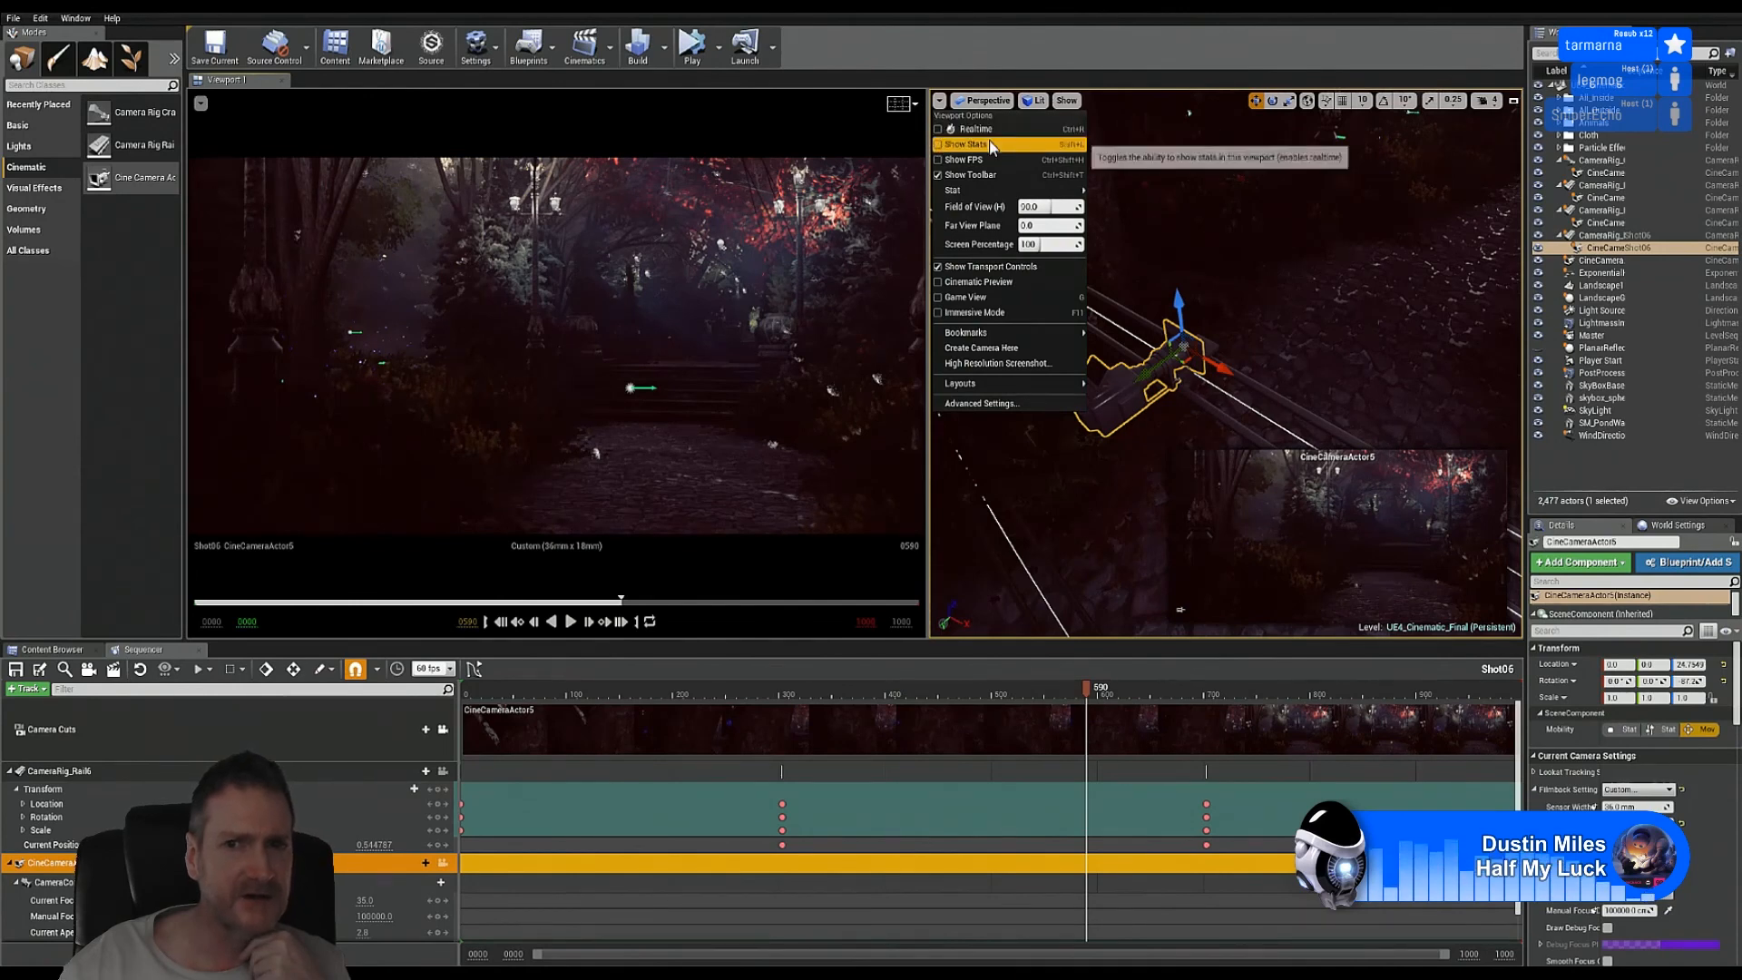
pyautogui.click(1274, 104)
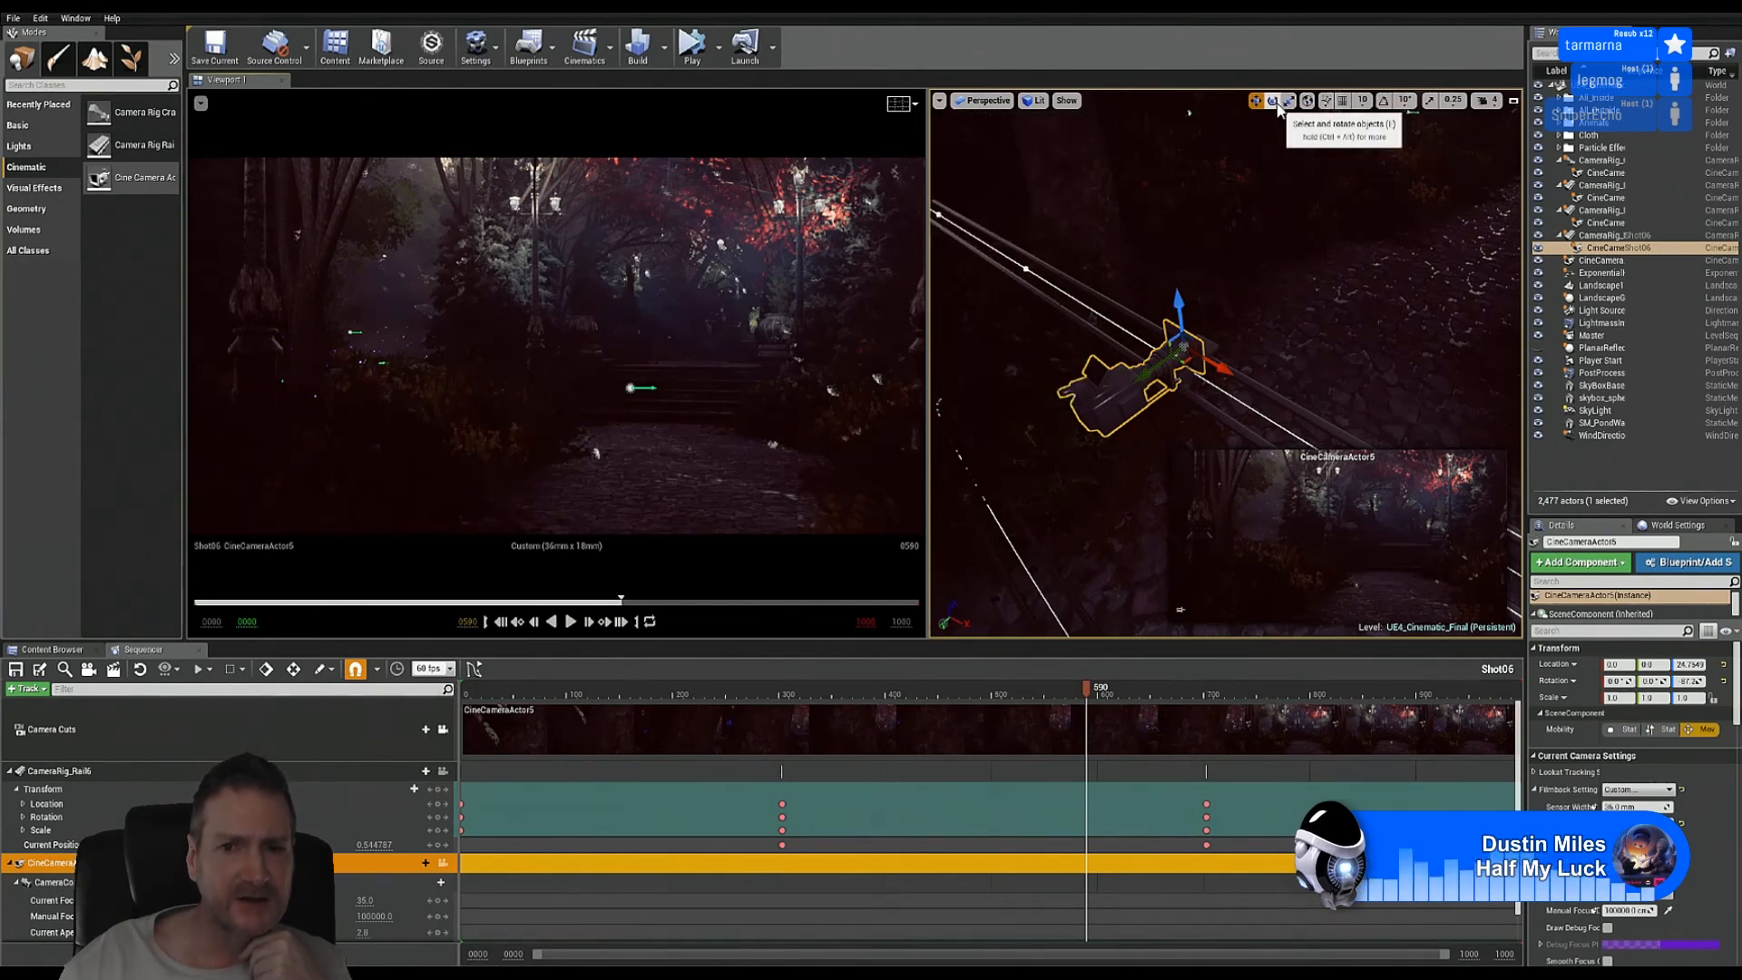
pyautogui.click(1274, 103)
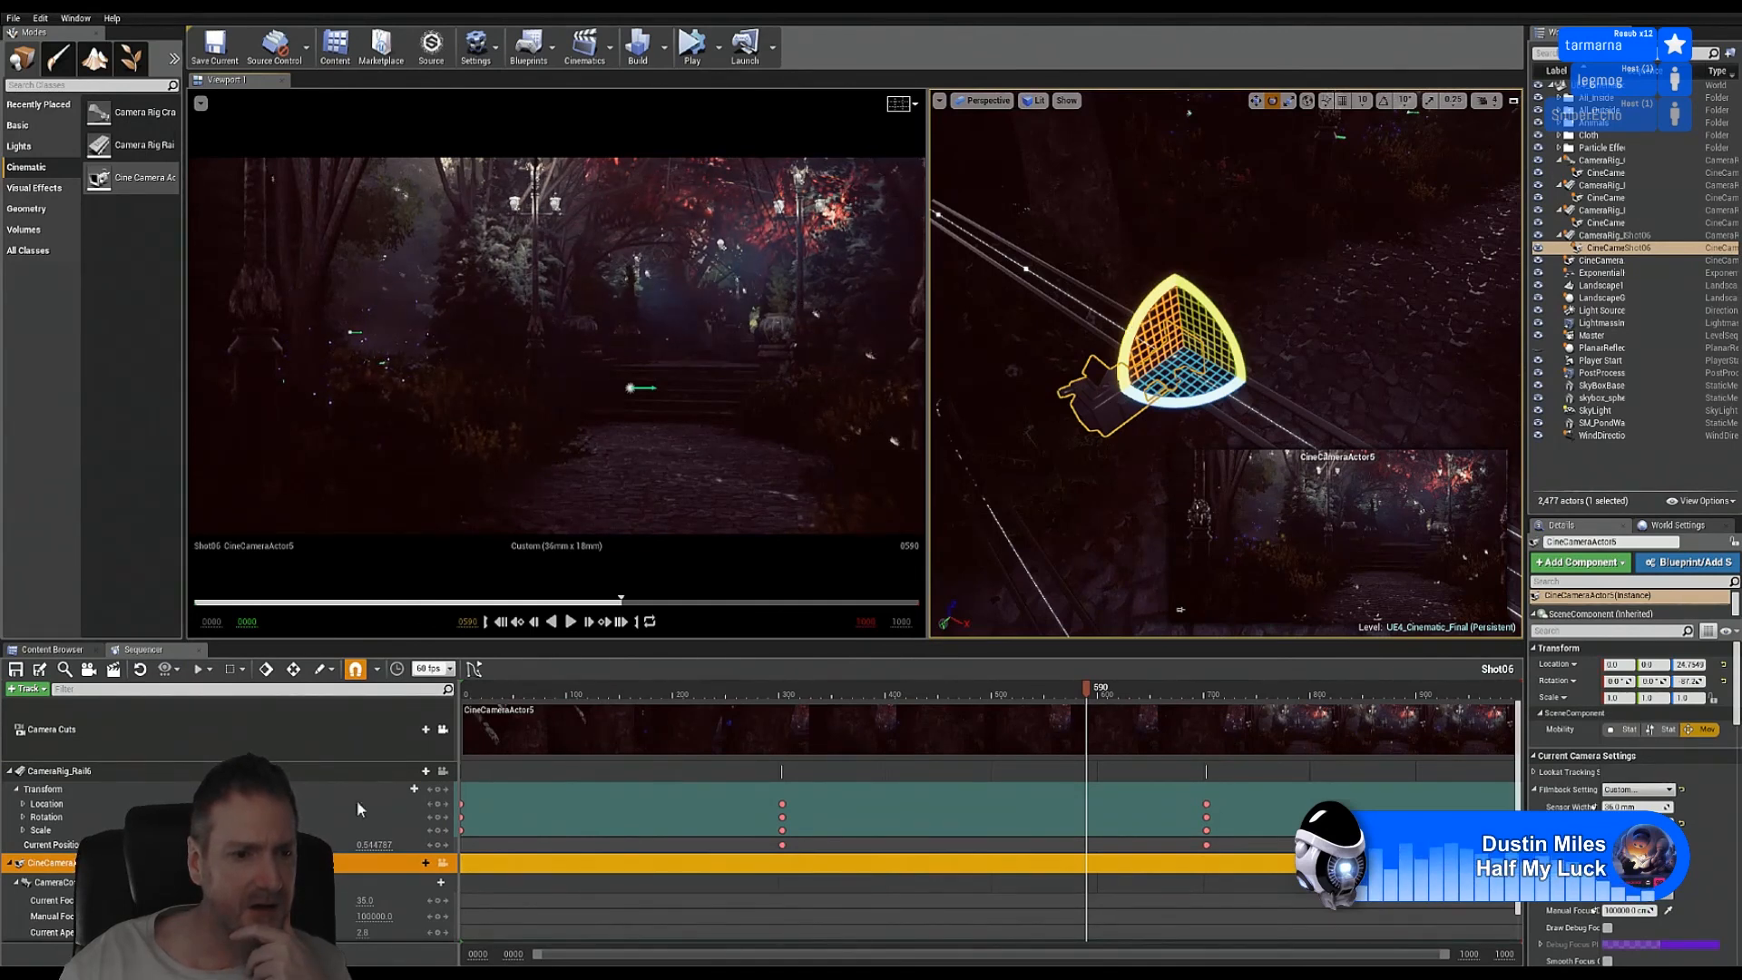
# Step: Add transform keyframes for CineCameraActor5 at frames 304 and 704, matching the rail's keyframes
pyautogui.scroll(-1, 358, 810)
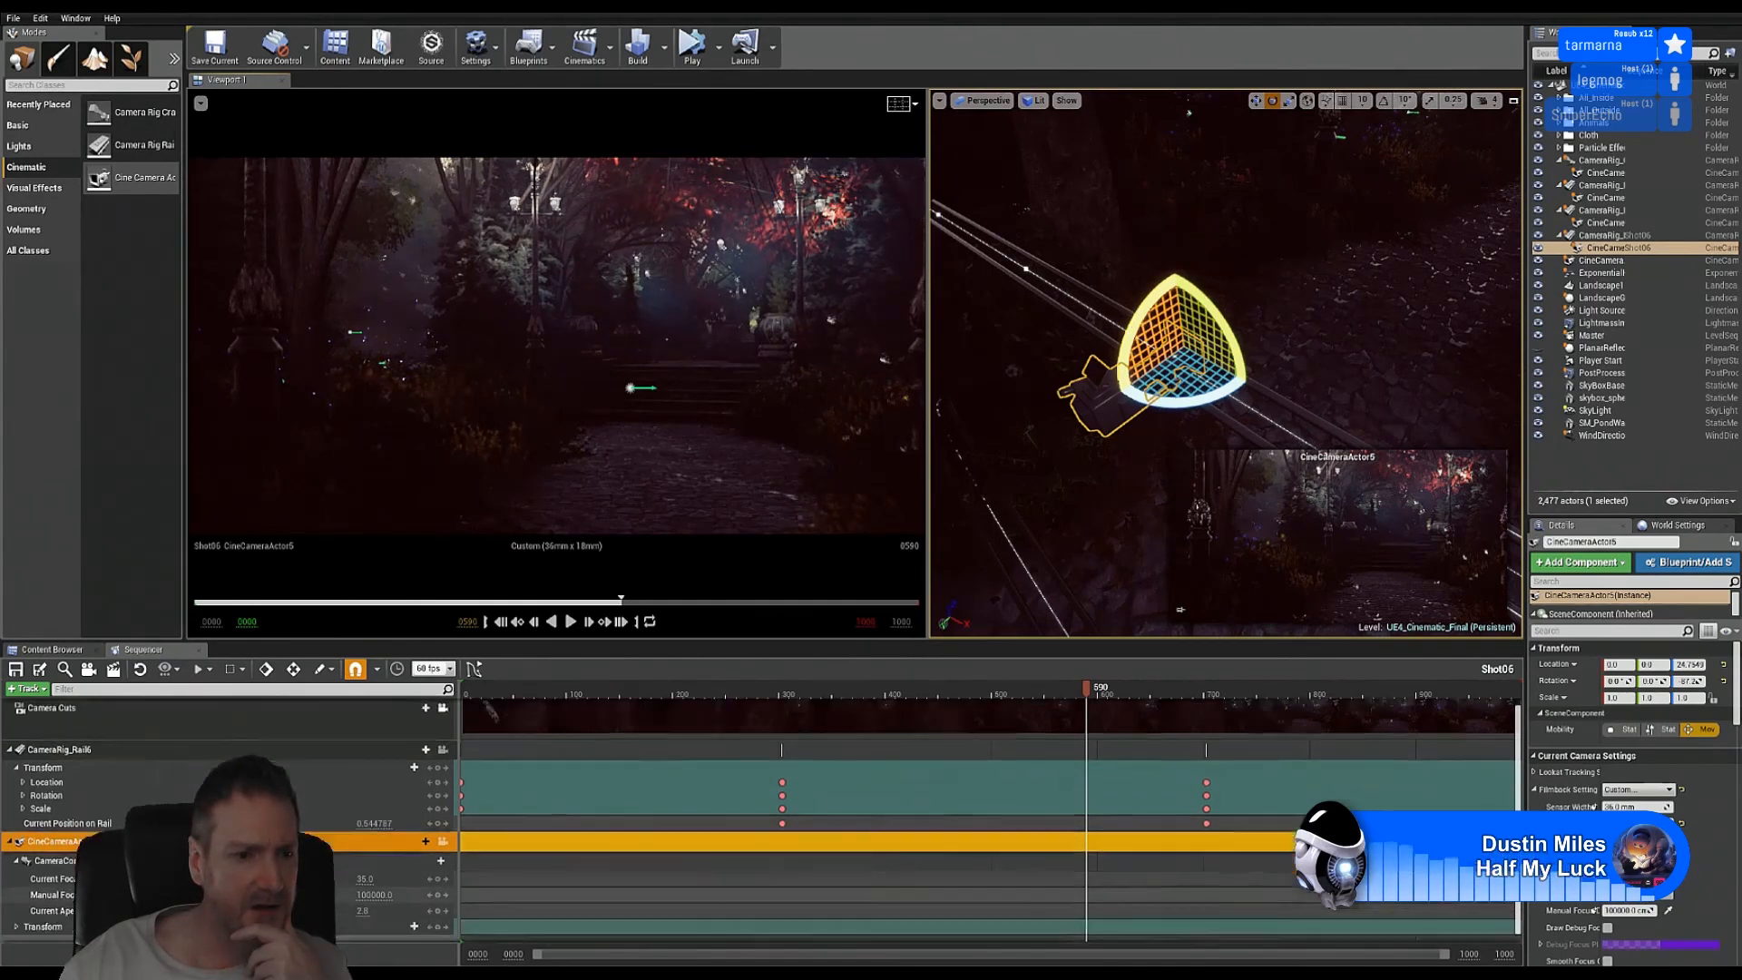
pyautogui.click(16, 920)
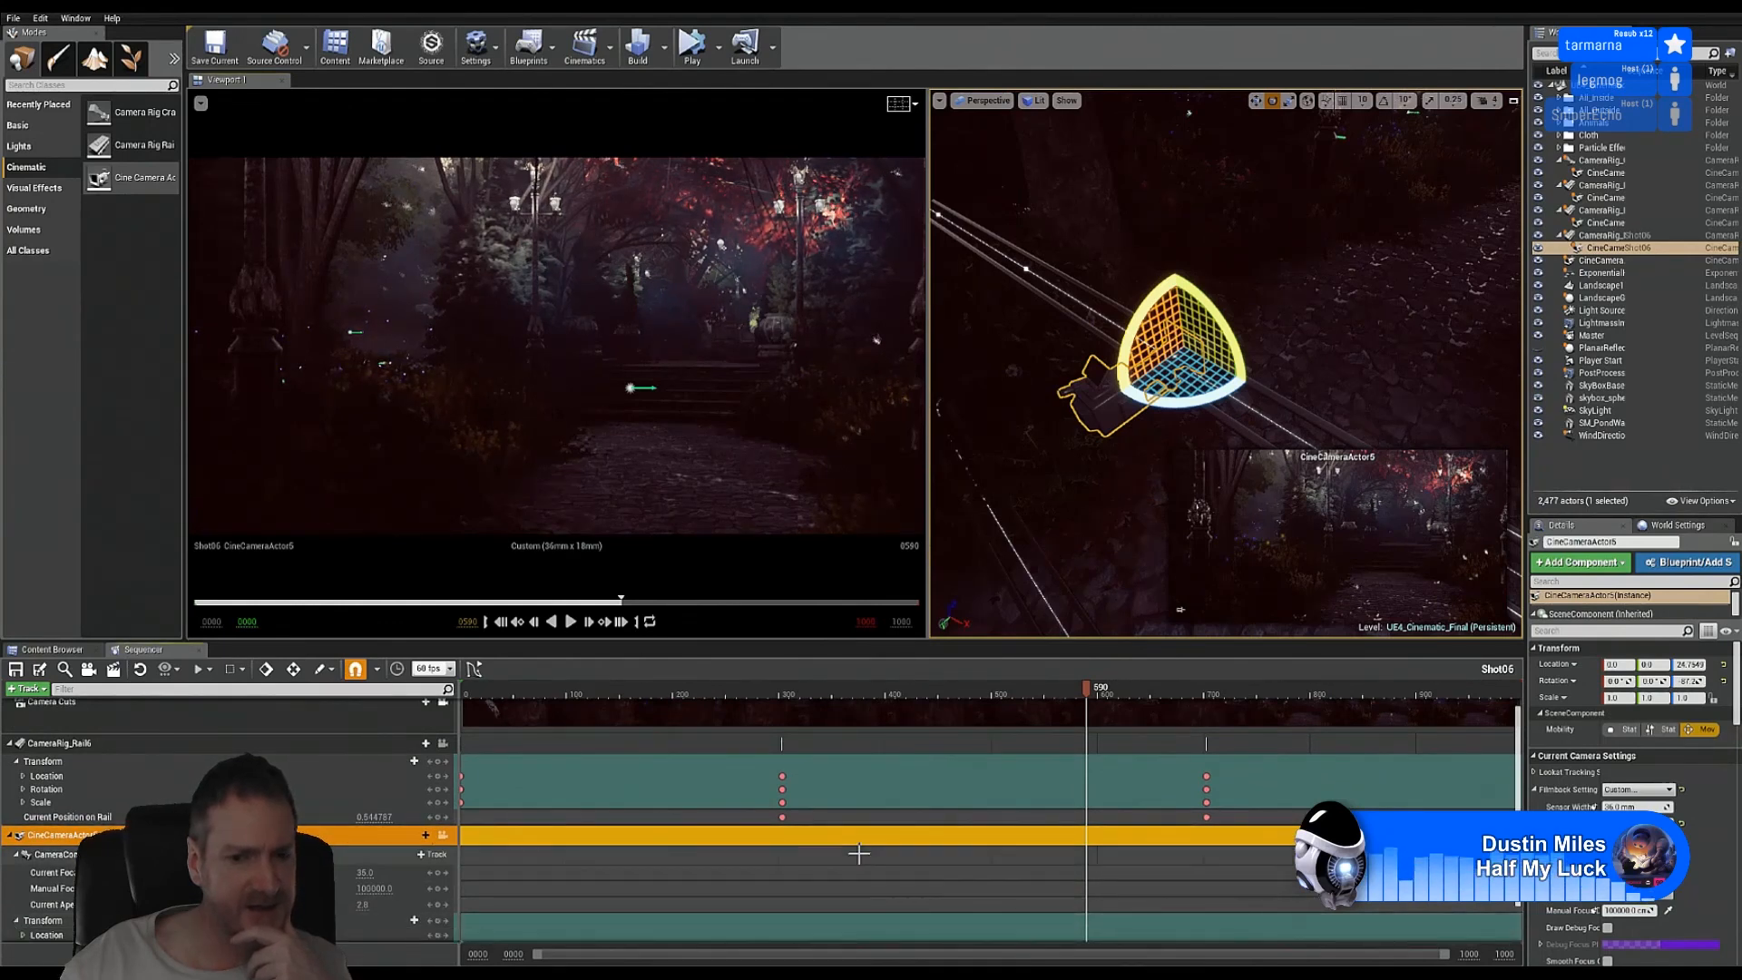
pyautogui.scroll(-2, 858, 853)
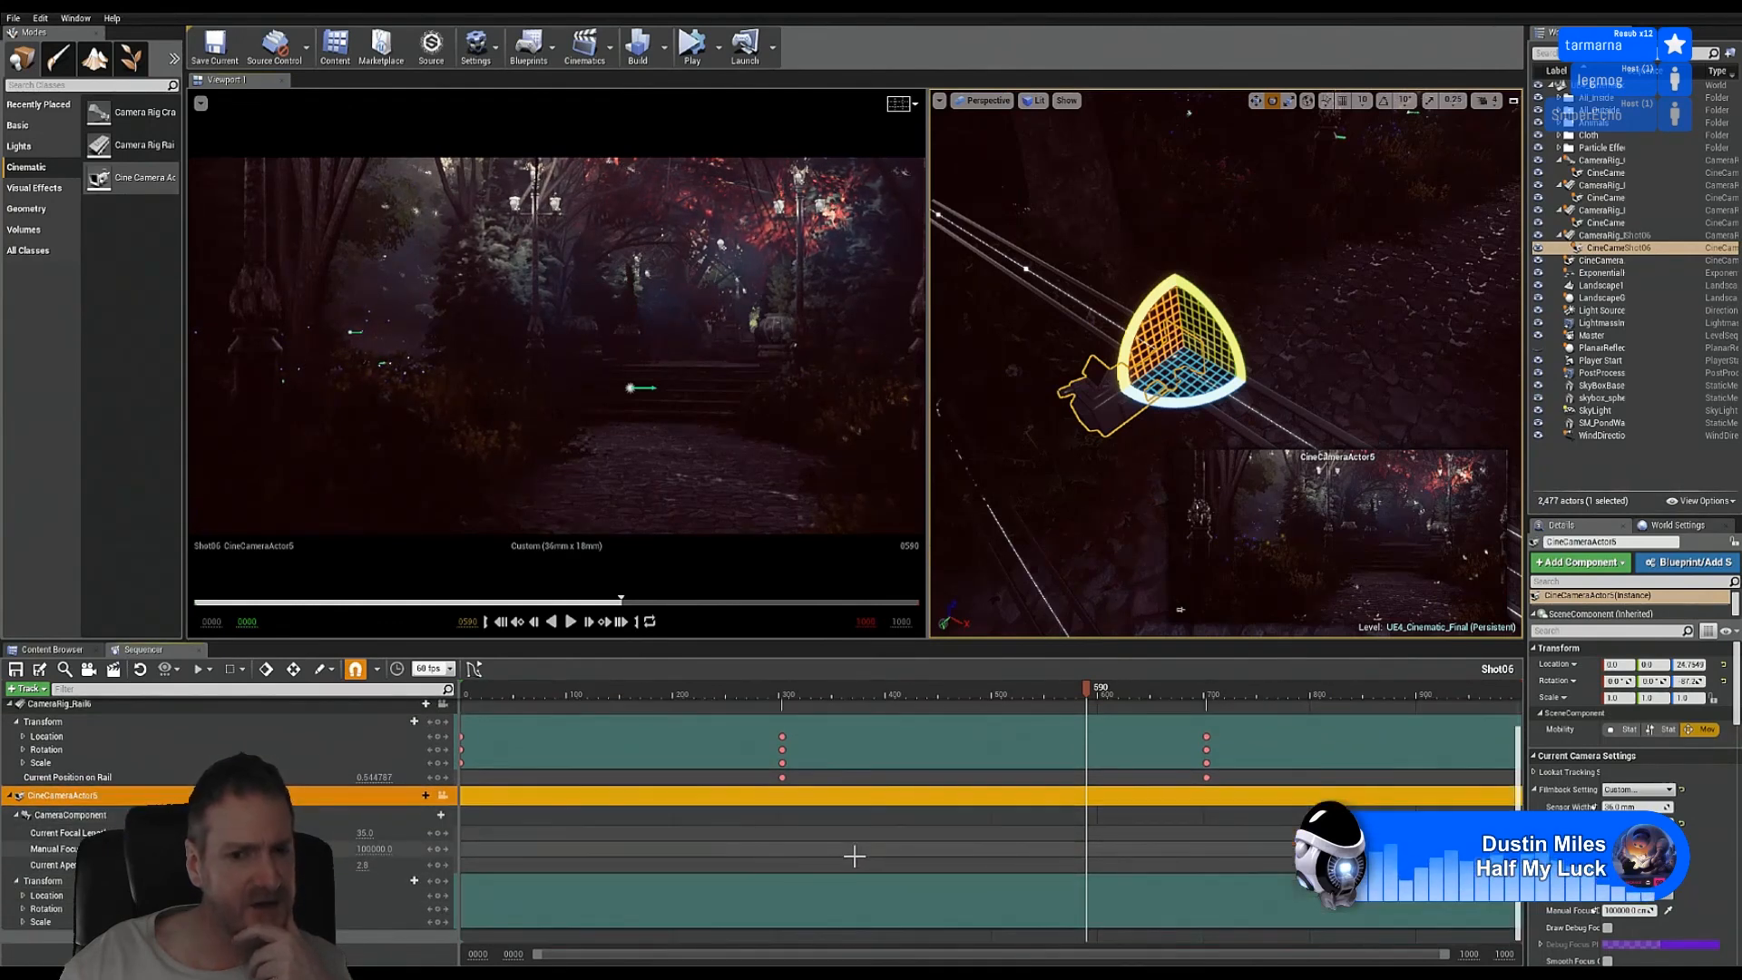
pyautogui.click(782, 690)
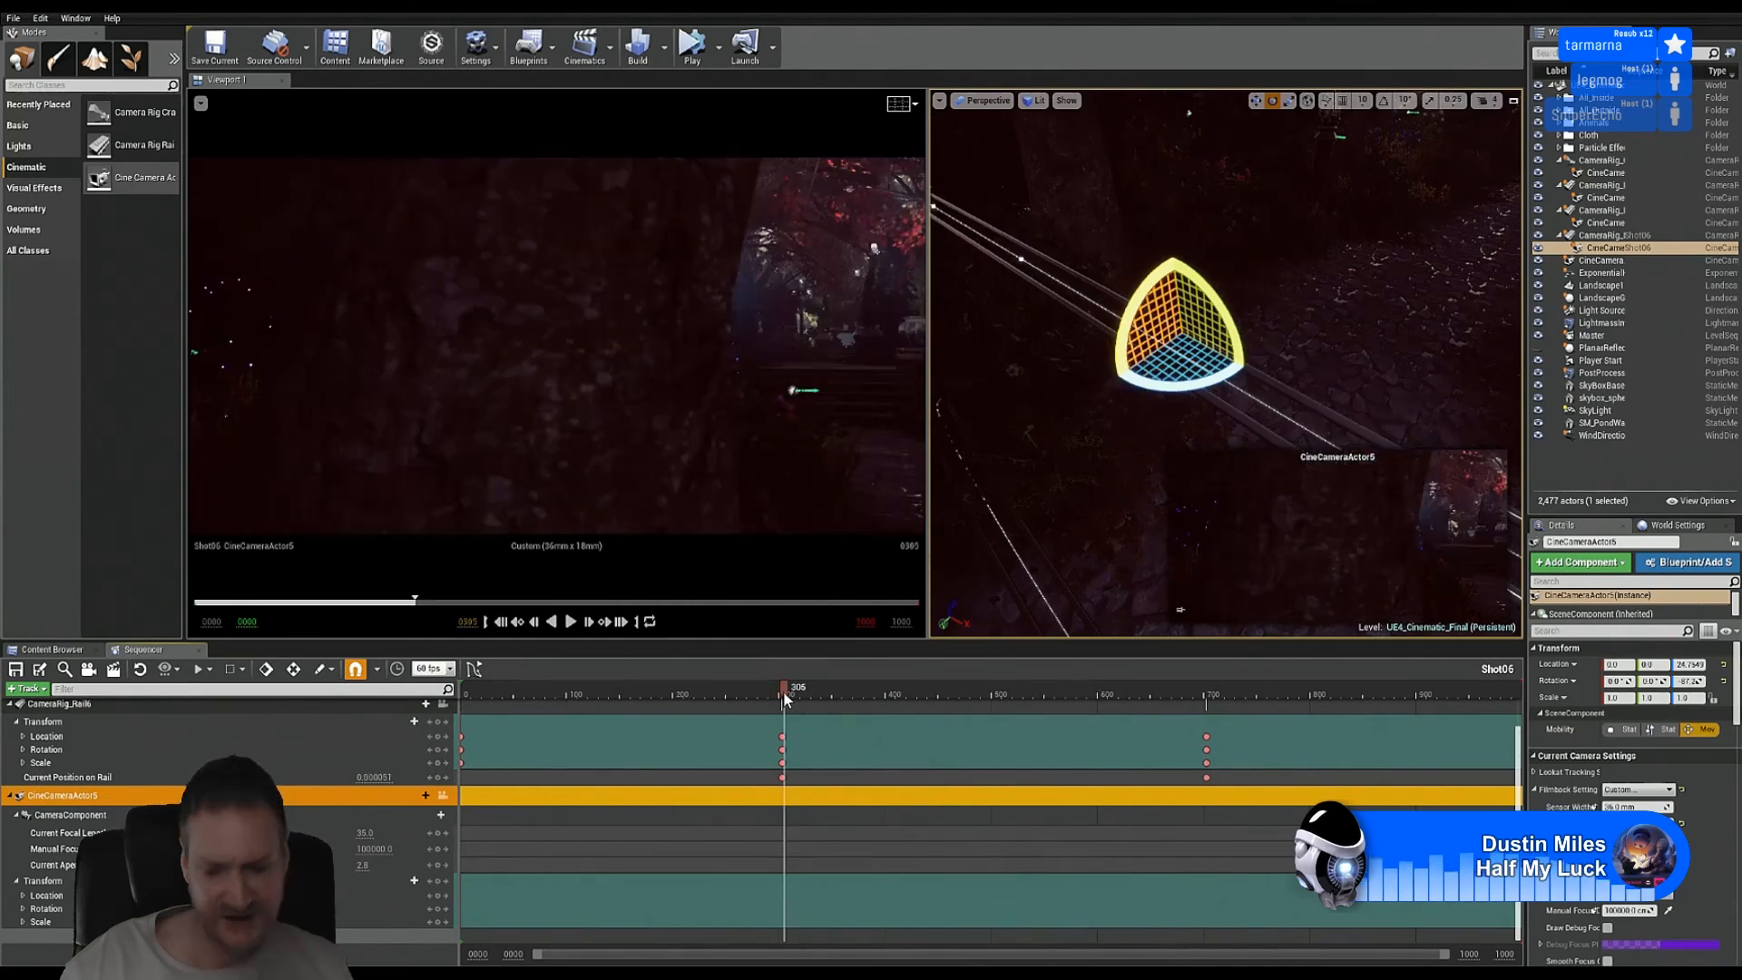
pyautogui.press('Left')
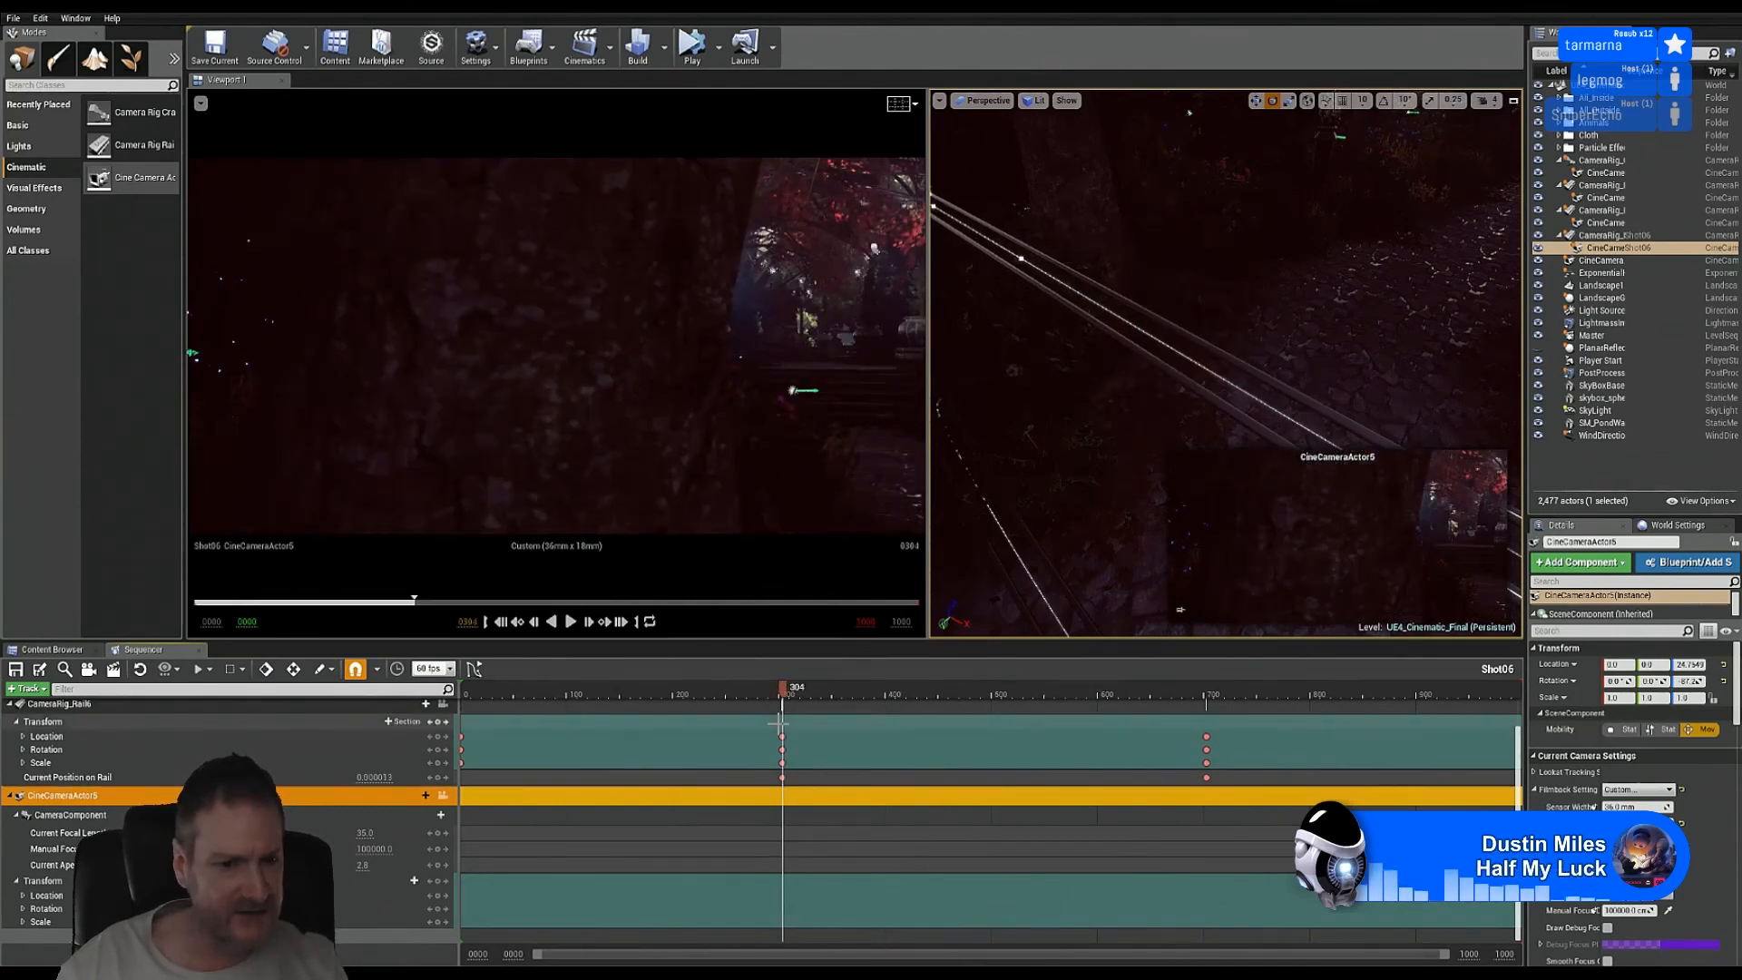
pyautogui.click(46, 881)
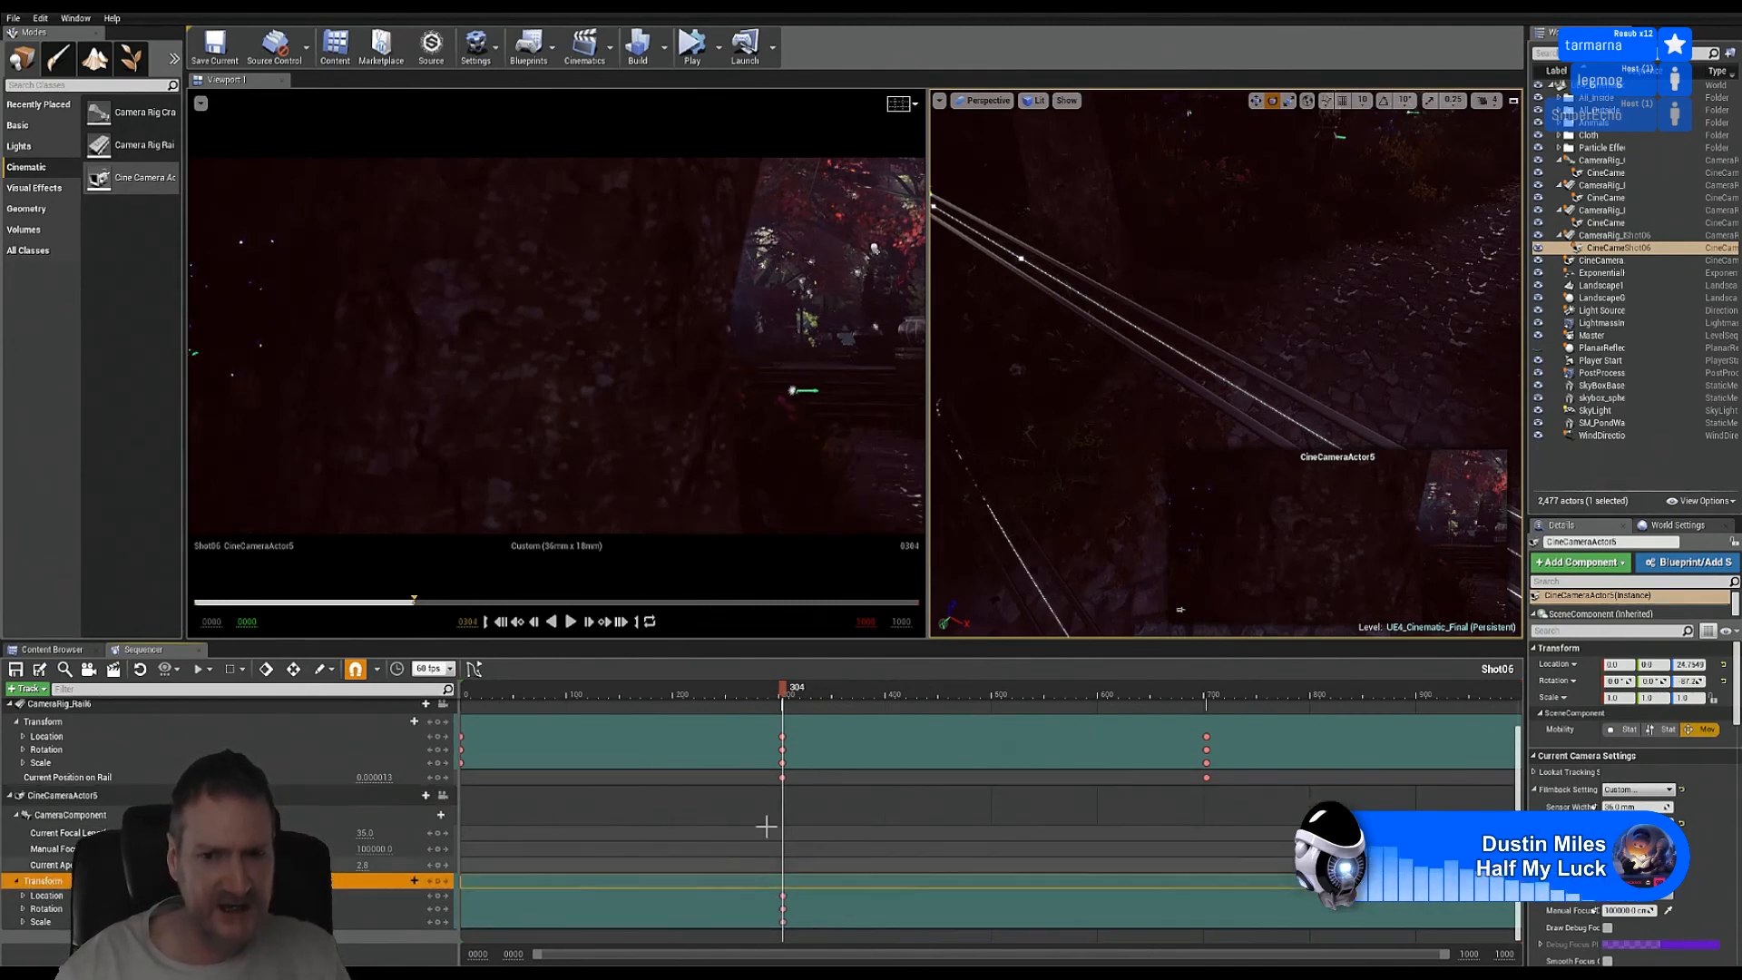
pyautogui.click(1209, 692)
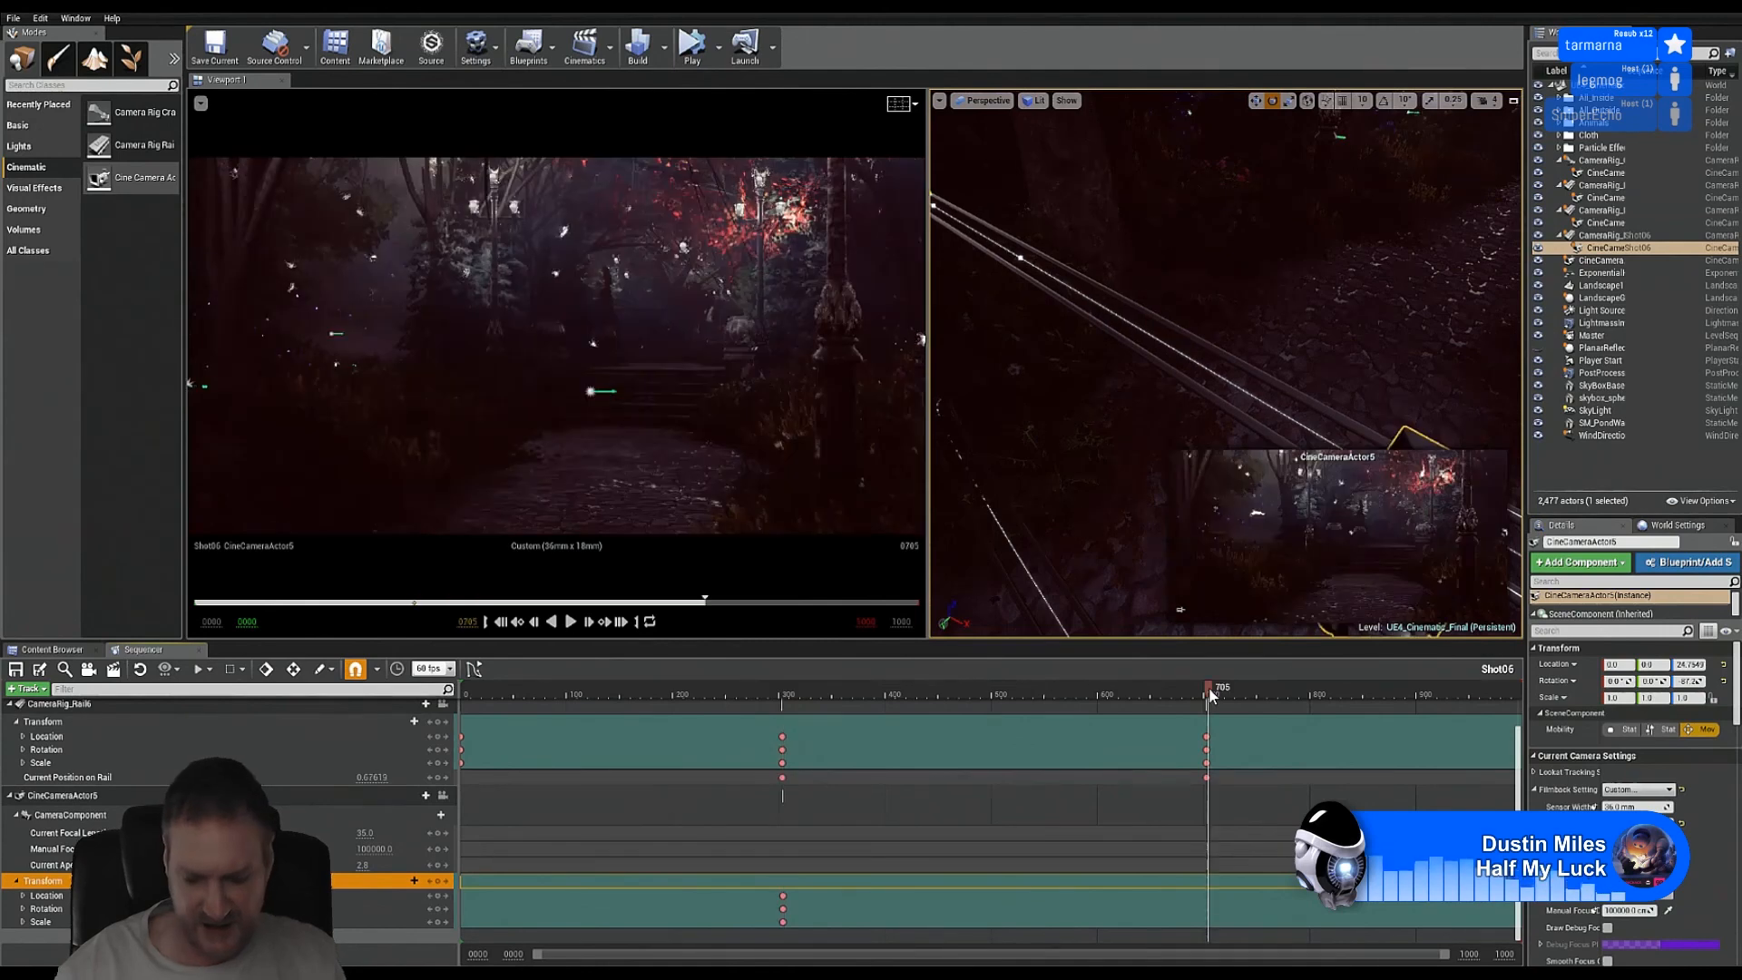
pyautogui.press('Left')
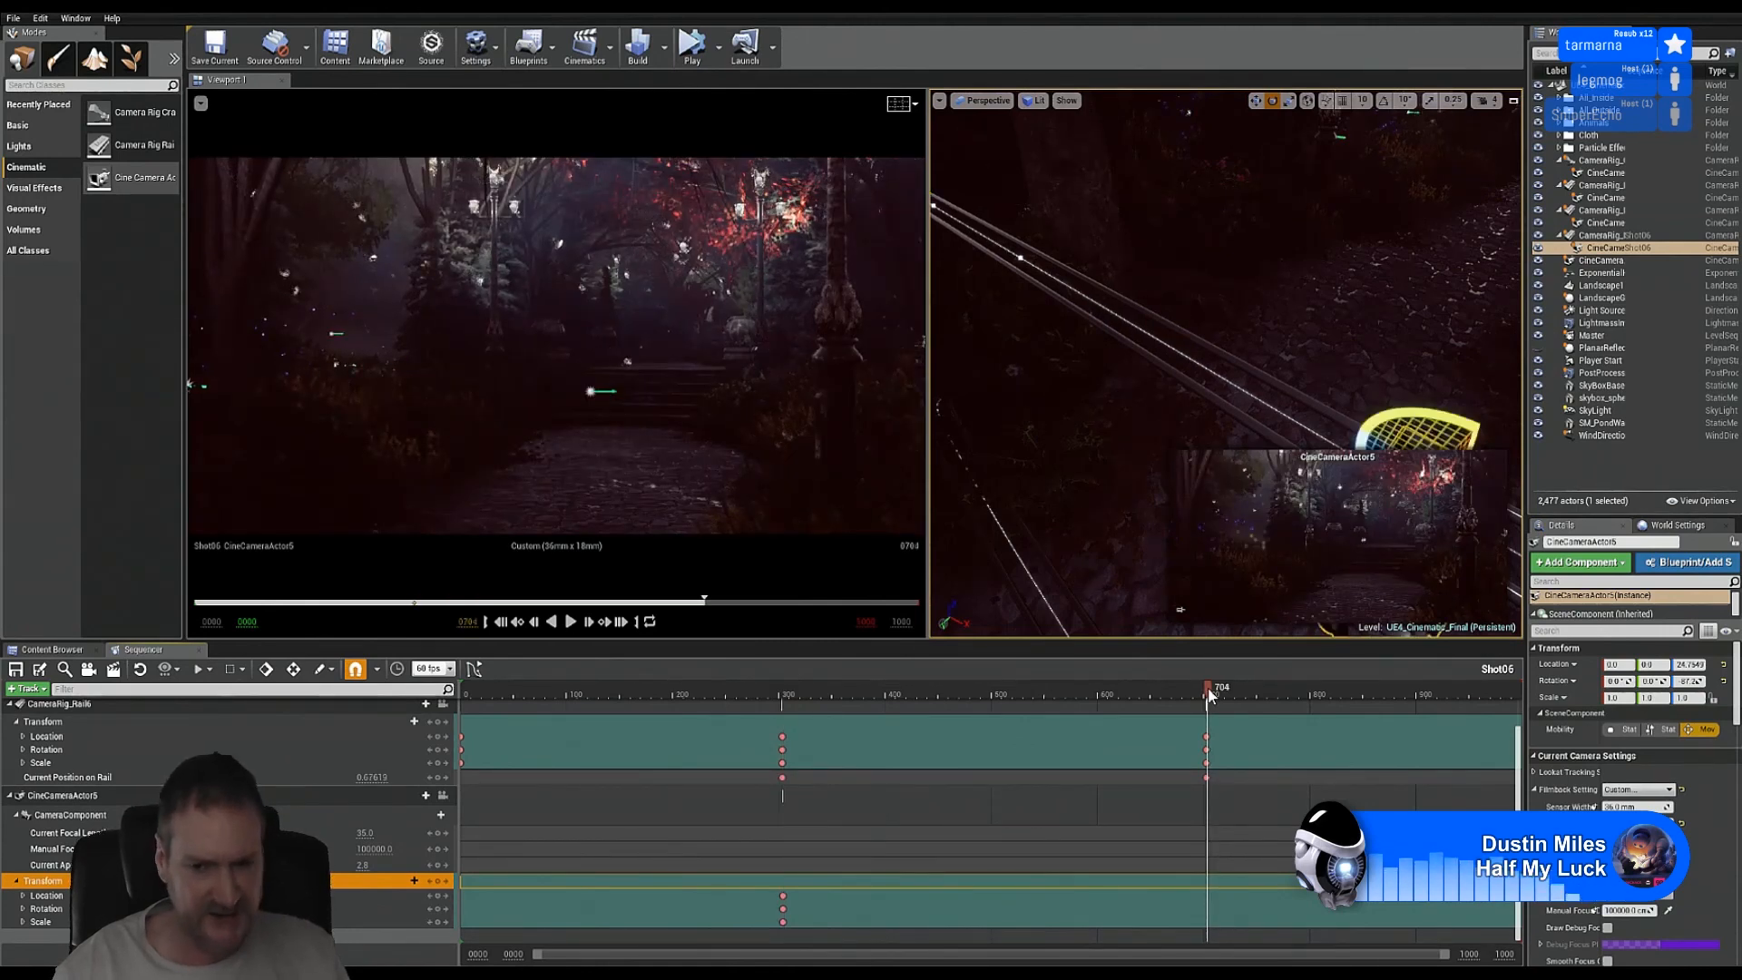
# Step: Tilt CineCameraActor5 slightly upward at frame 574 and key its transform there
pyautogui.click(1069, 696)
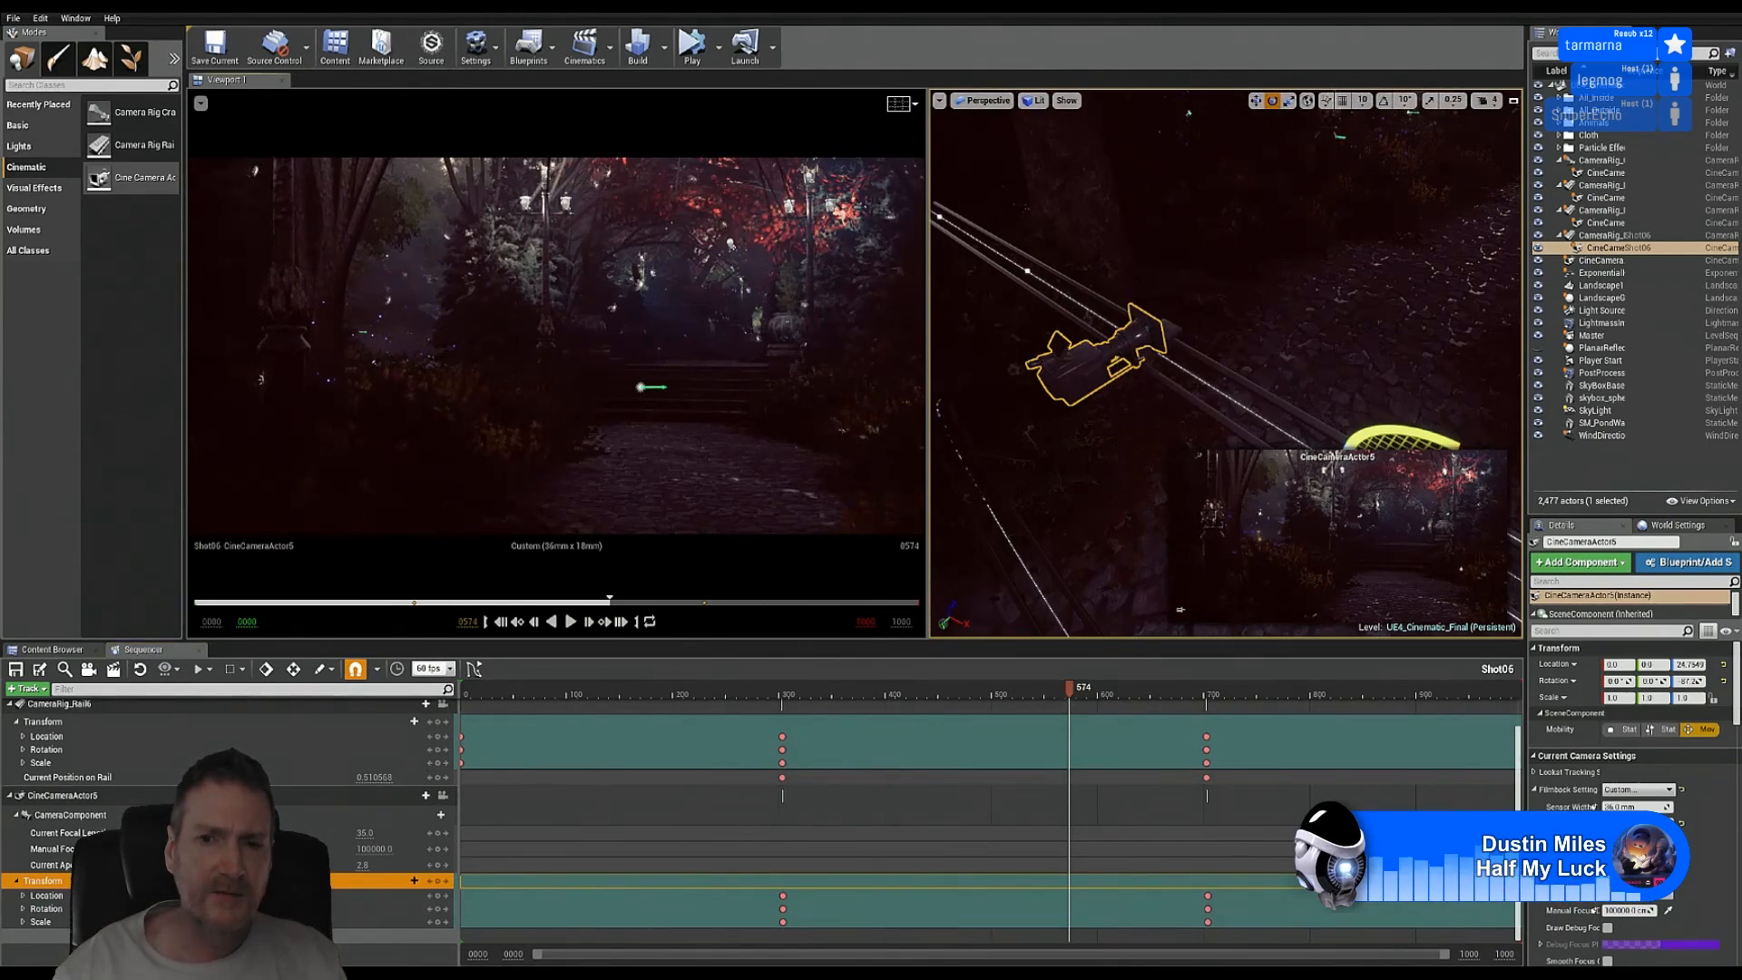
pyautogui.moveTo(1225, 291); pyautogui.dragTo(1214, 346, button='right')
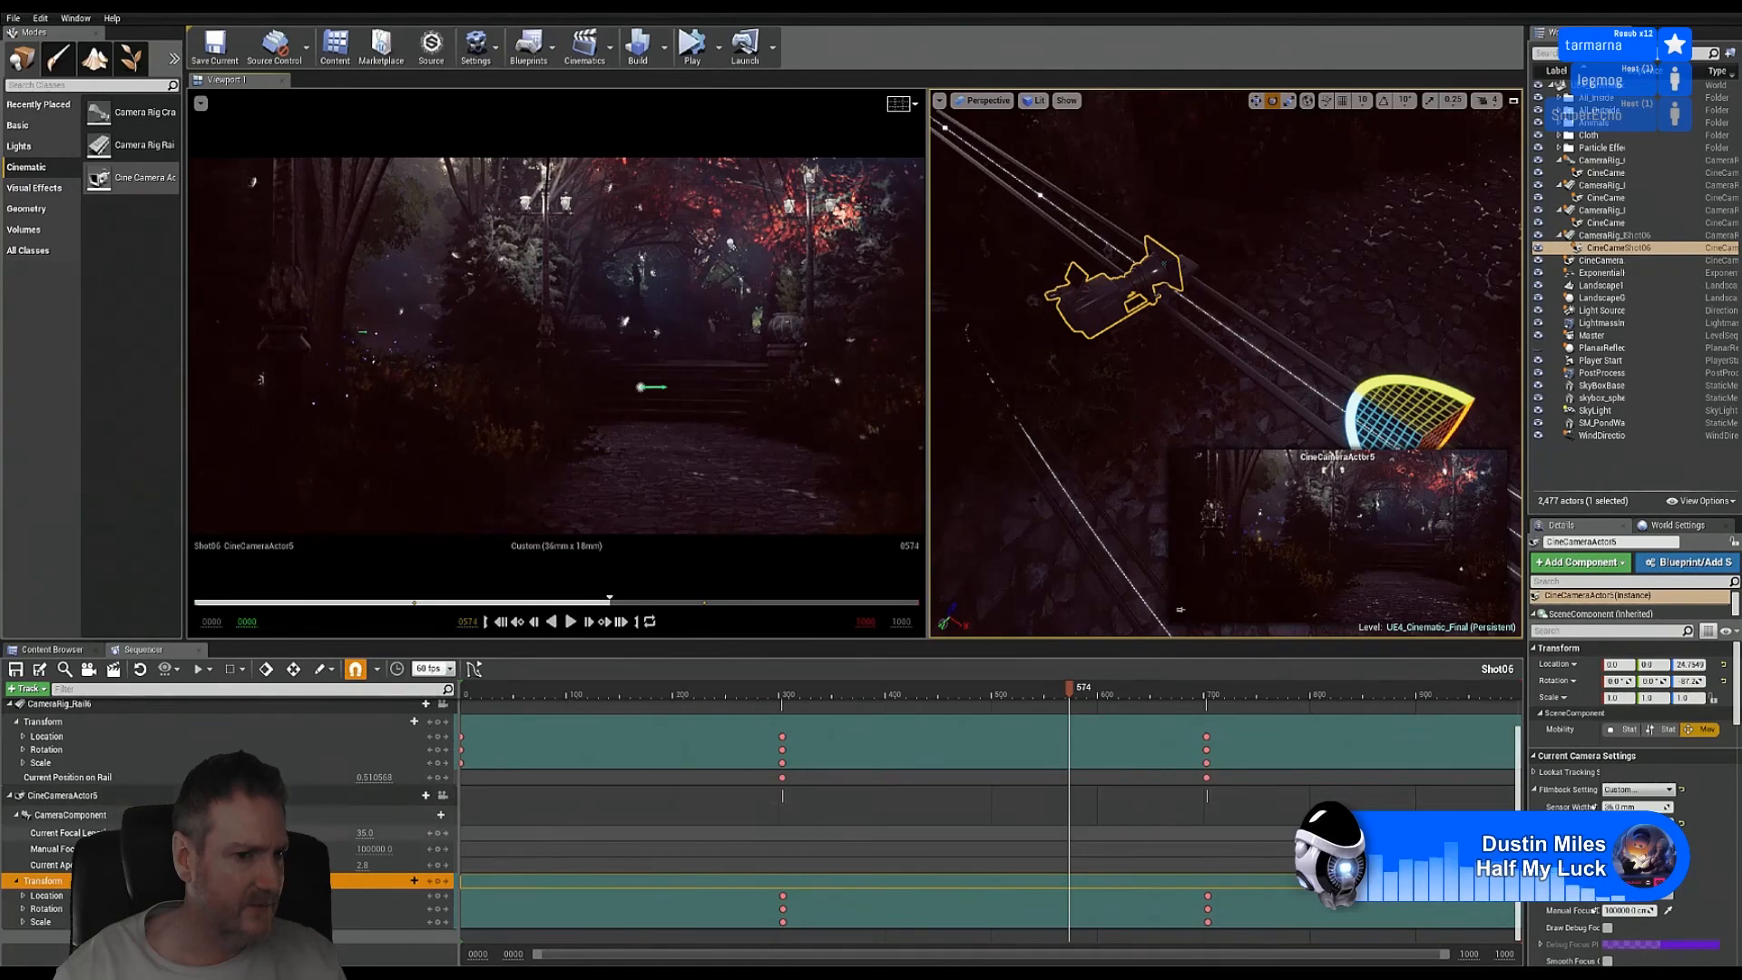
pyautogui.click(102, 819)
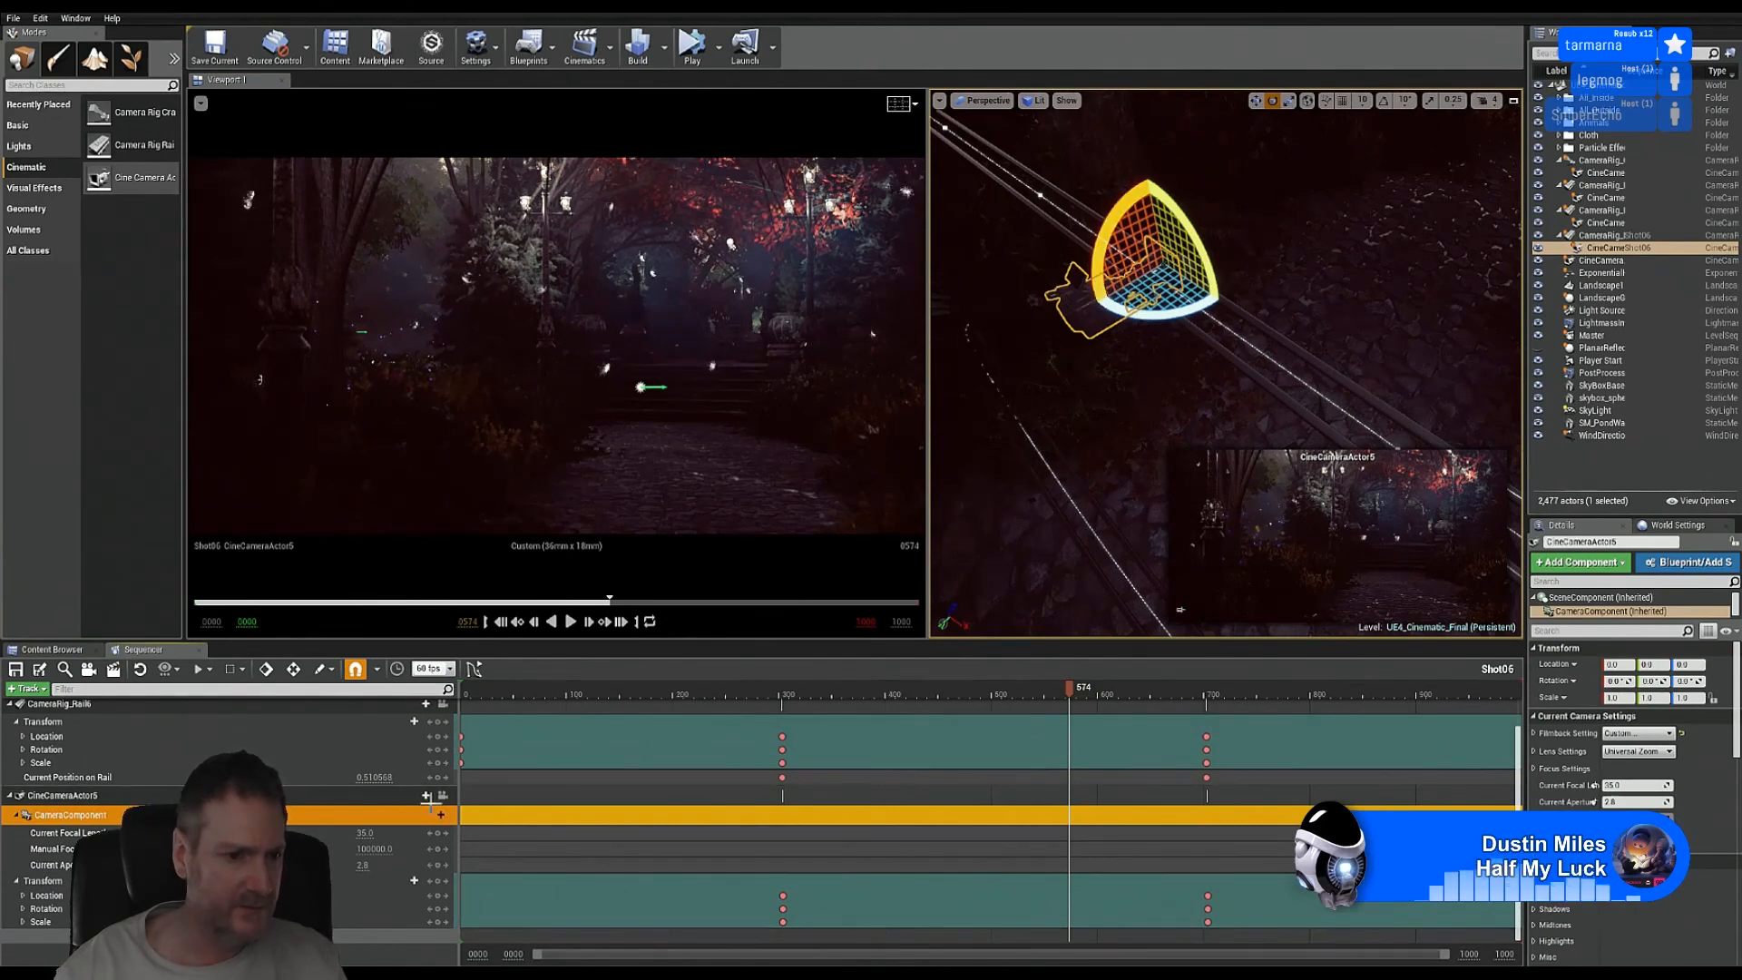
pyautogui.click(136, 881)
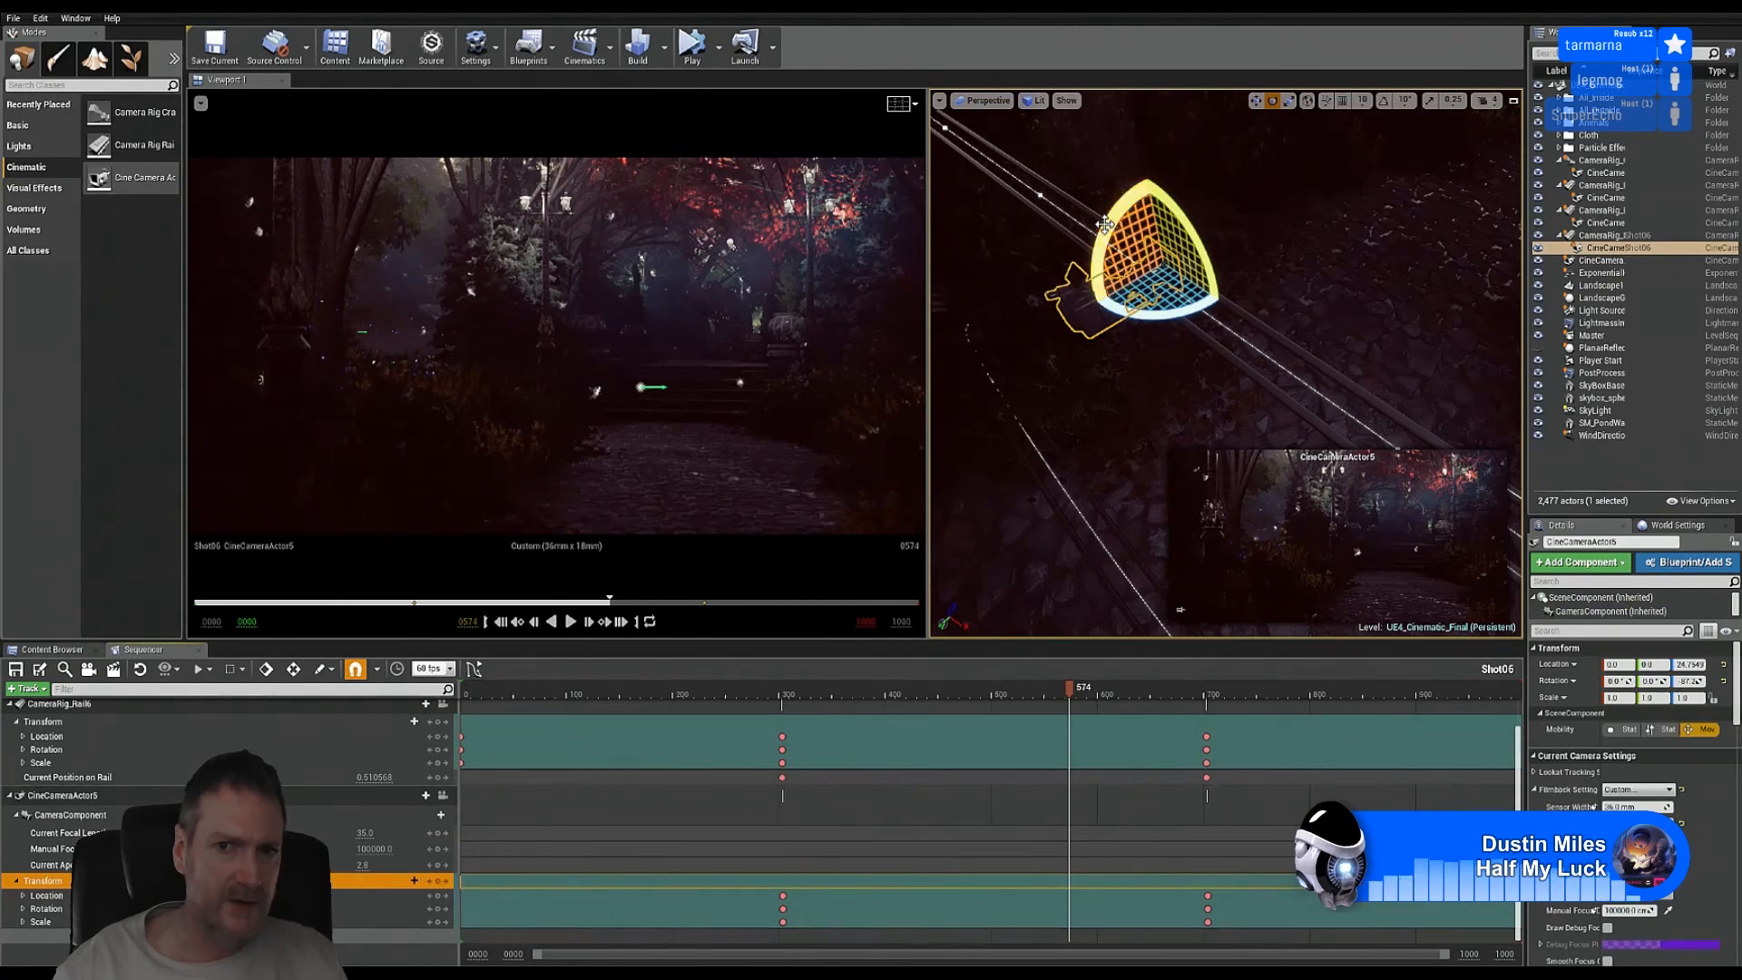
pyautogui.moveTo(1105, 232); pyautogui.dragTo(1097, 248)
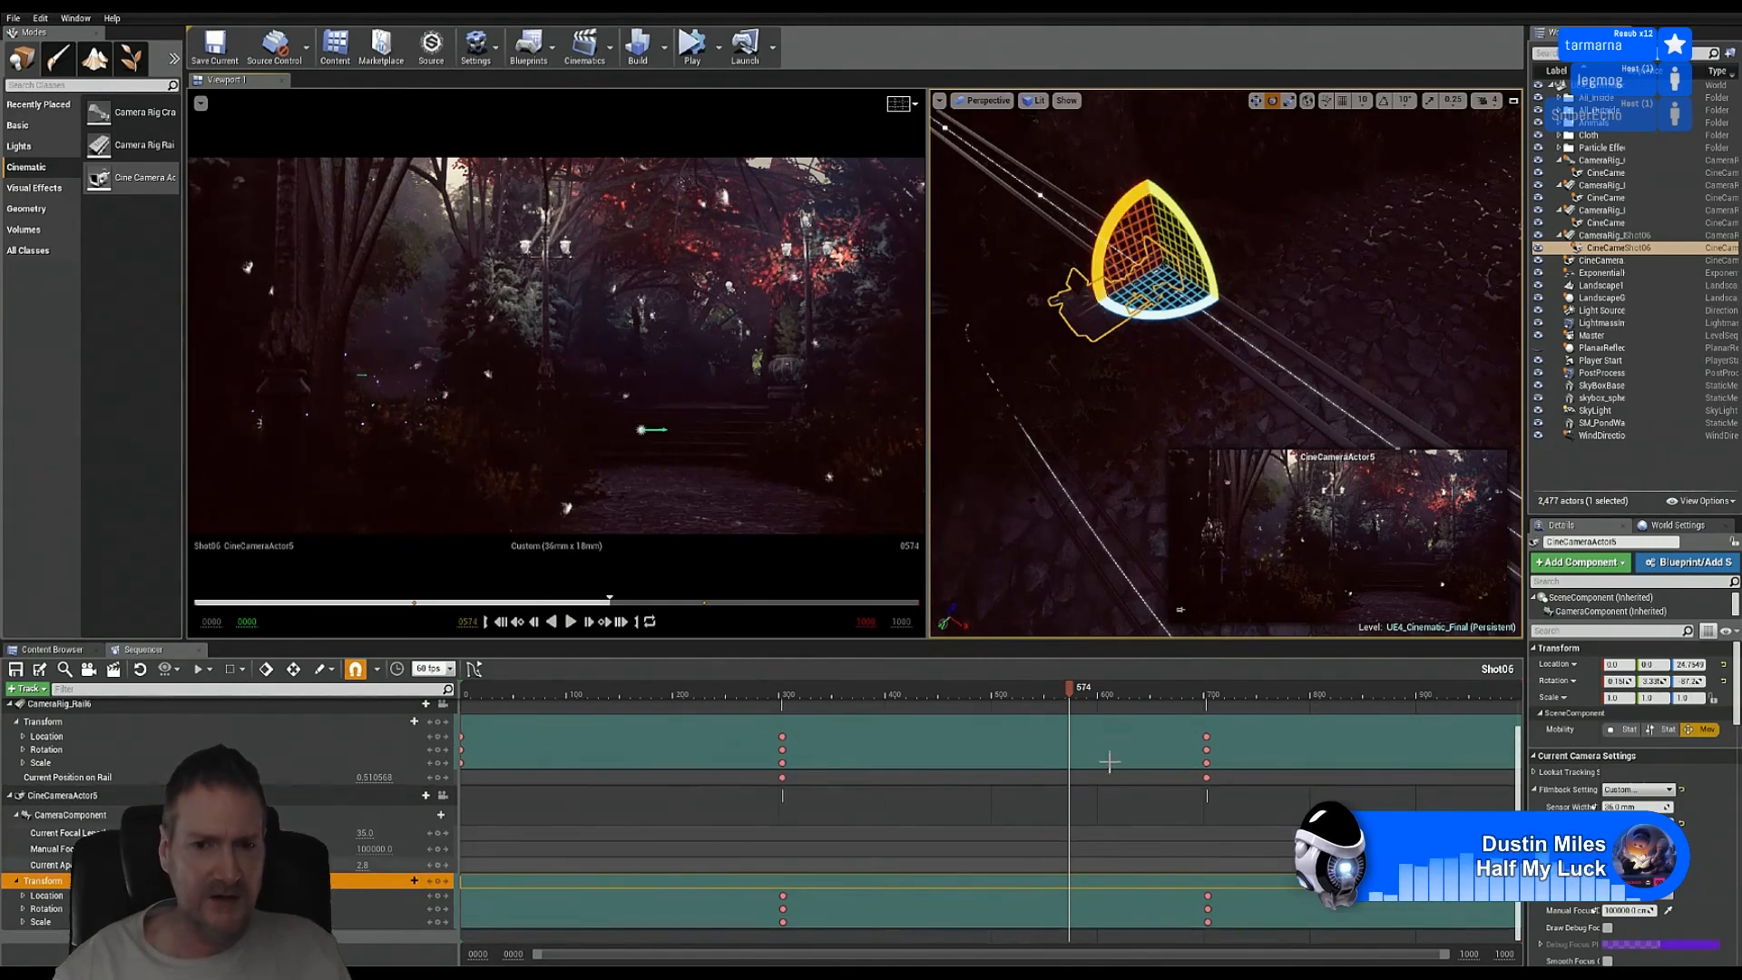
pyautogui.press('Return')
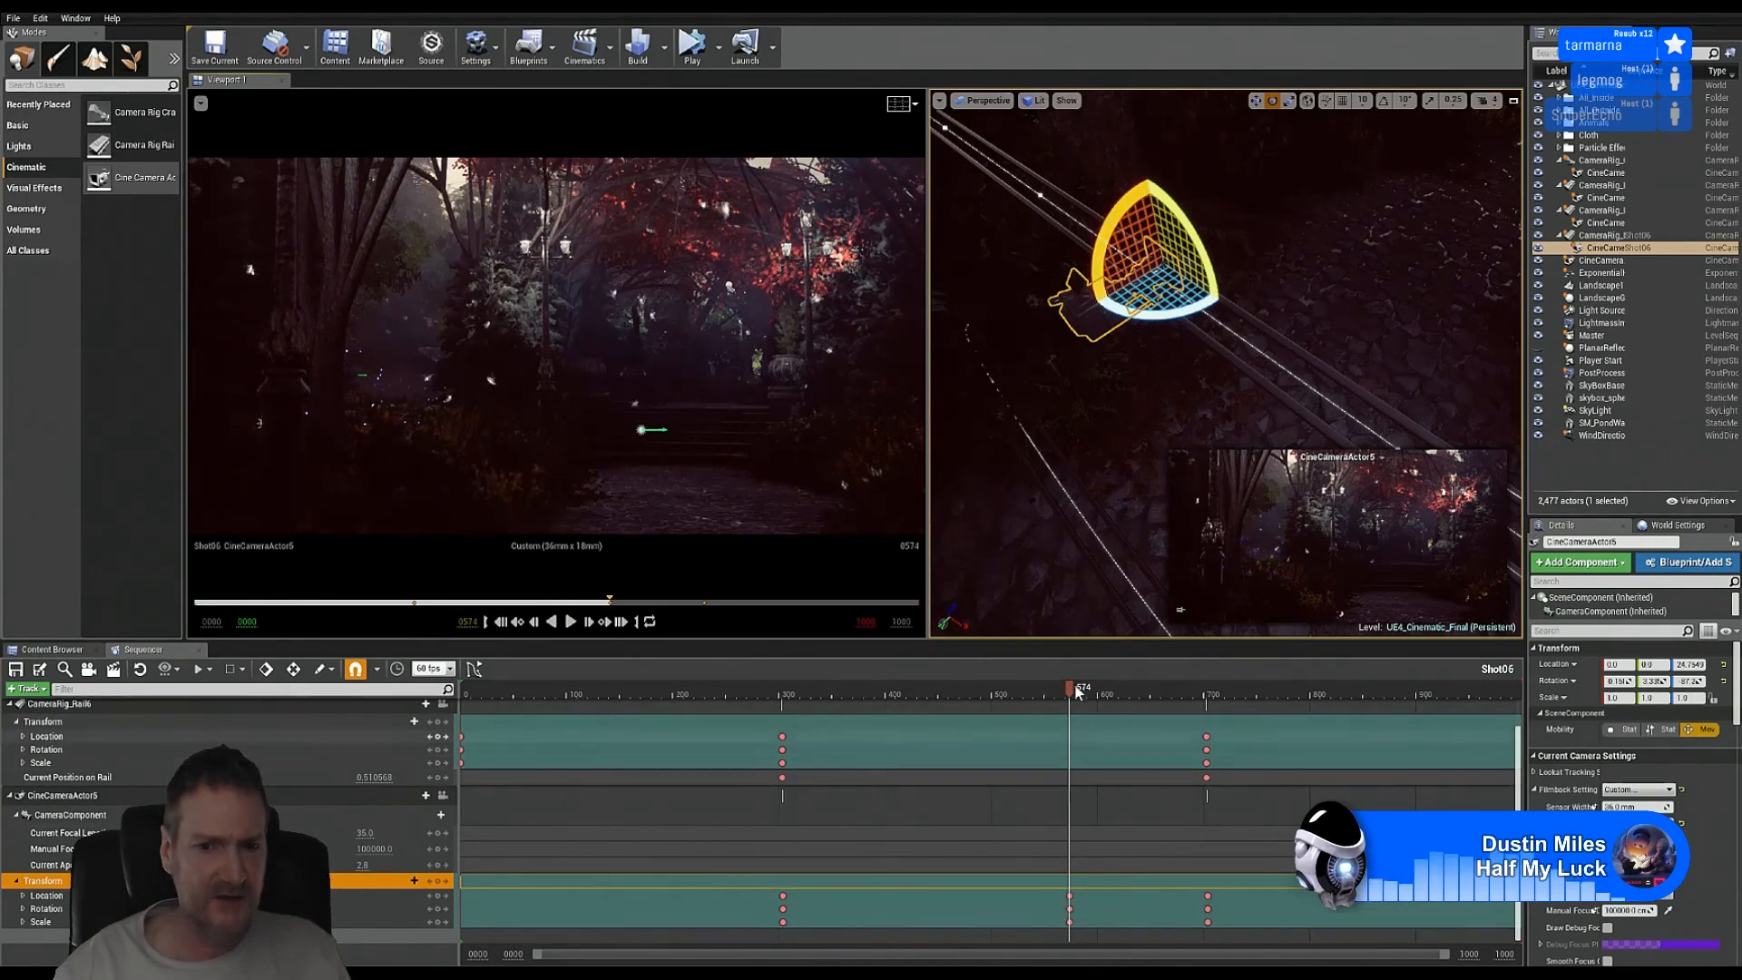
# Step: Scrub through the new camera tilt and delete CineCameraActor5's rotation keyframe at frame 704
pyautogui.moveTo(1044, 704); pyautogui.dragTo(1456, 735)
pyautogui.moveTo(1156, 777); pyautogui.dragTo(1191, 803)
pyautogui.moveTo(1085, 820); pyautogui.dragTo(1206, 824)
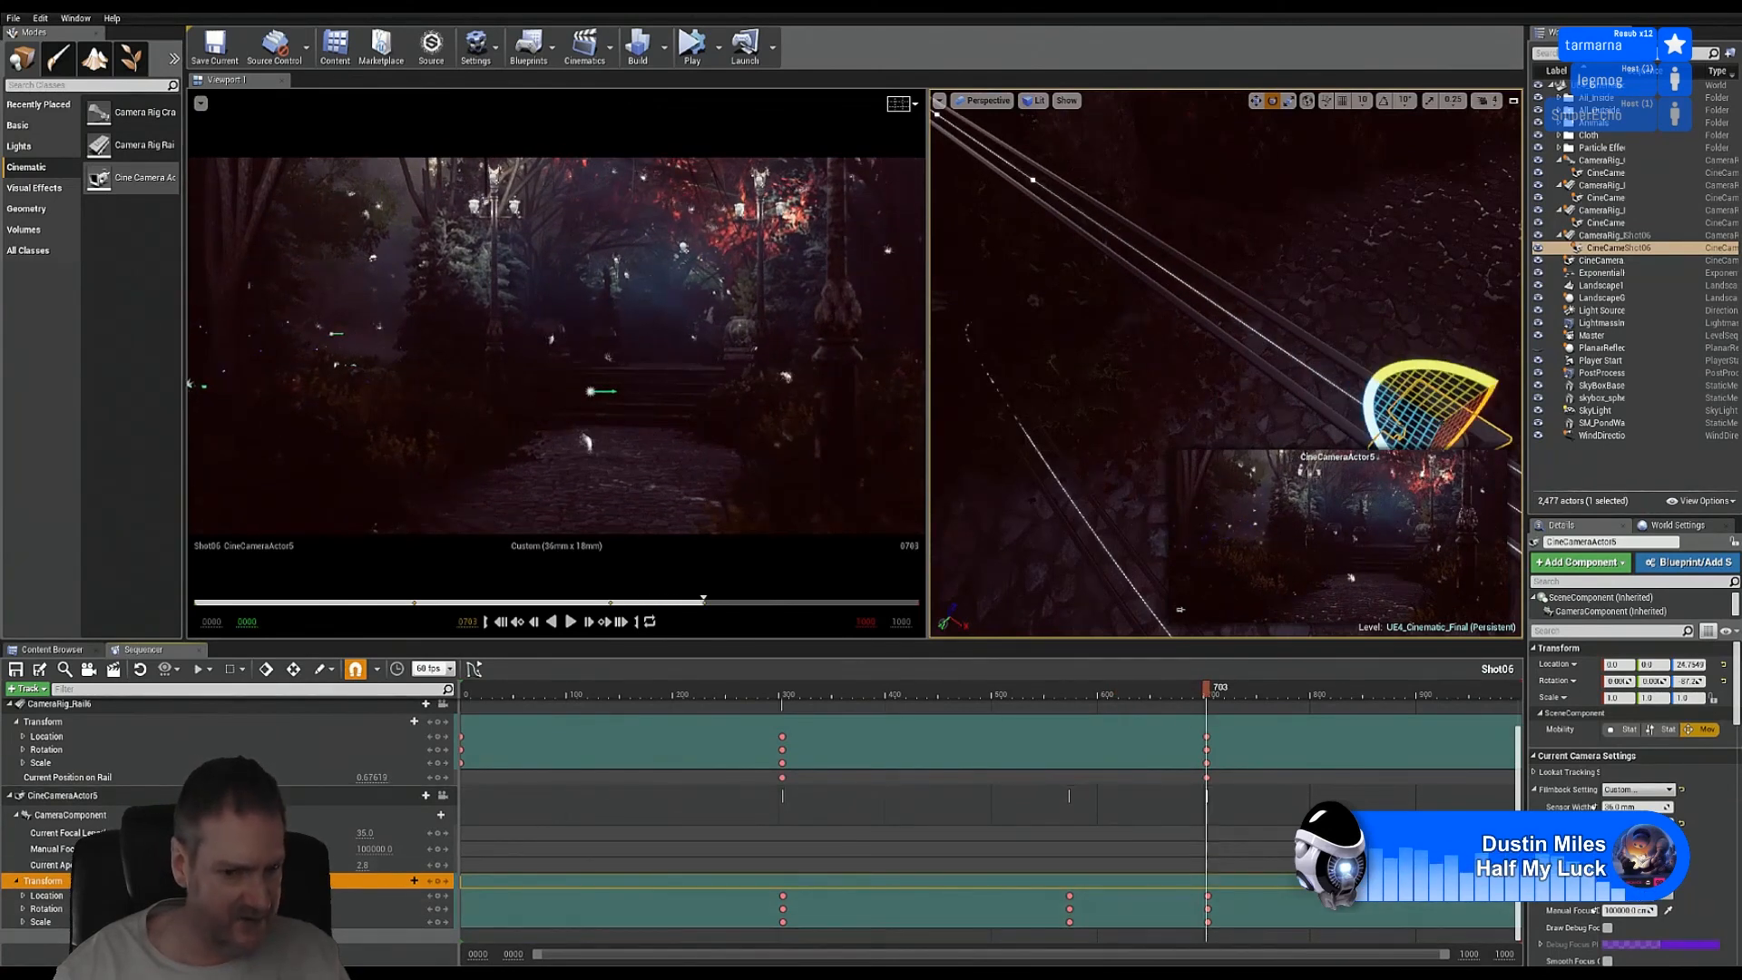
pyautogui.click(1209, 907)
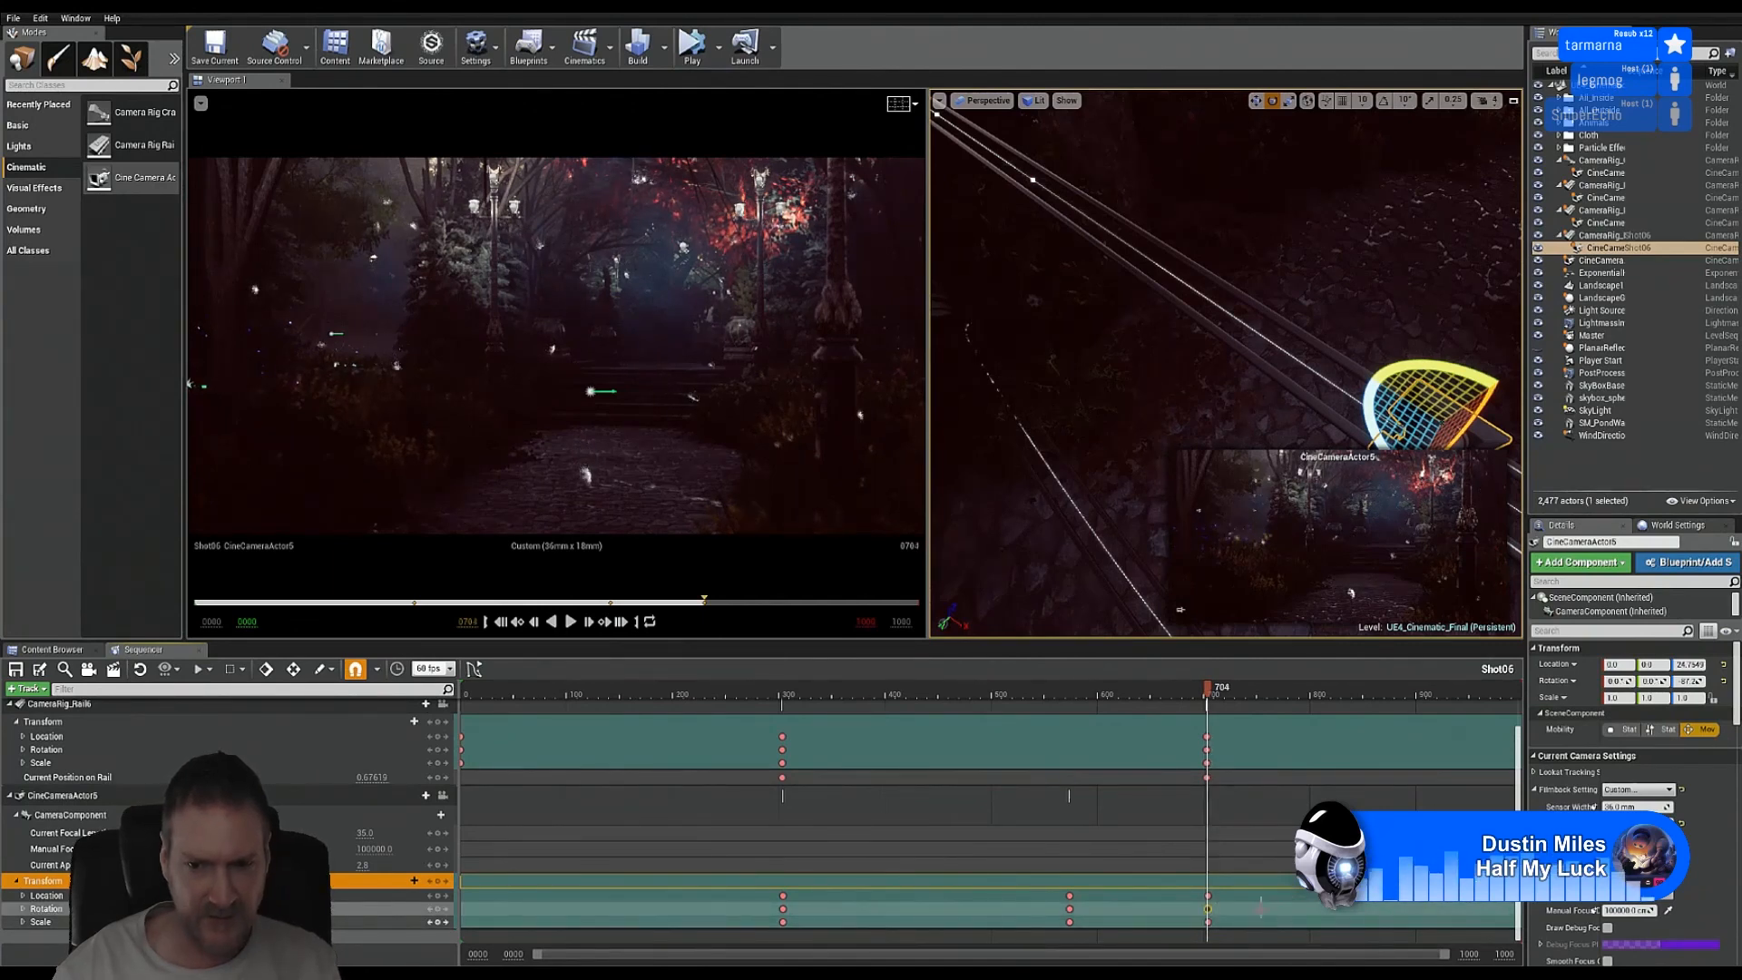
pyautogui.press('Delete')
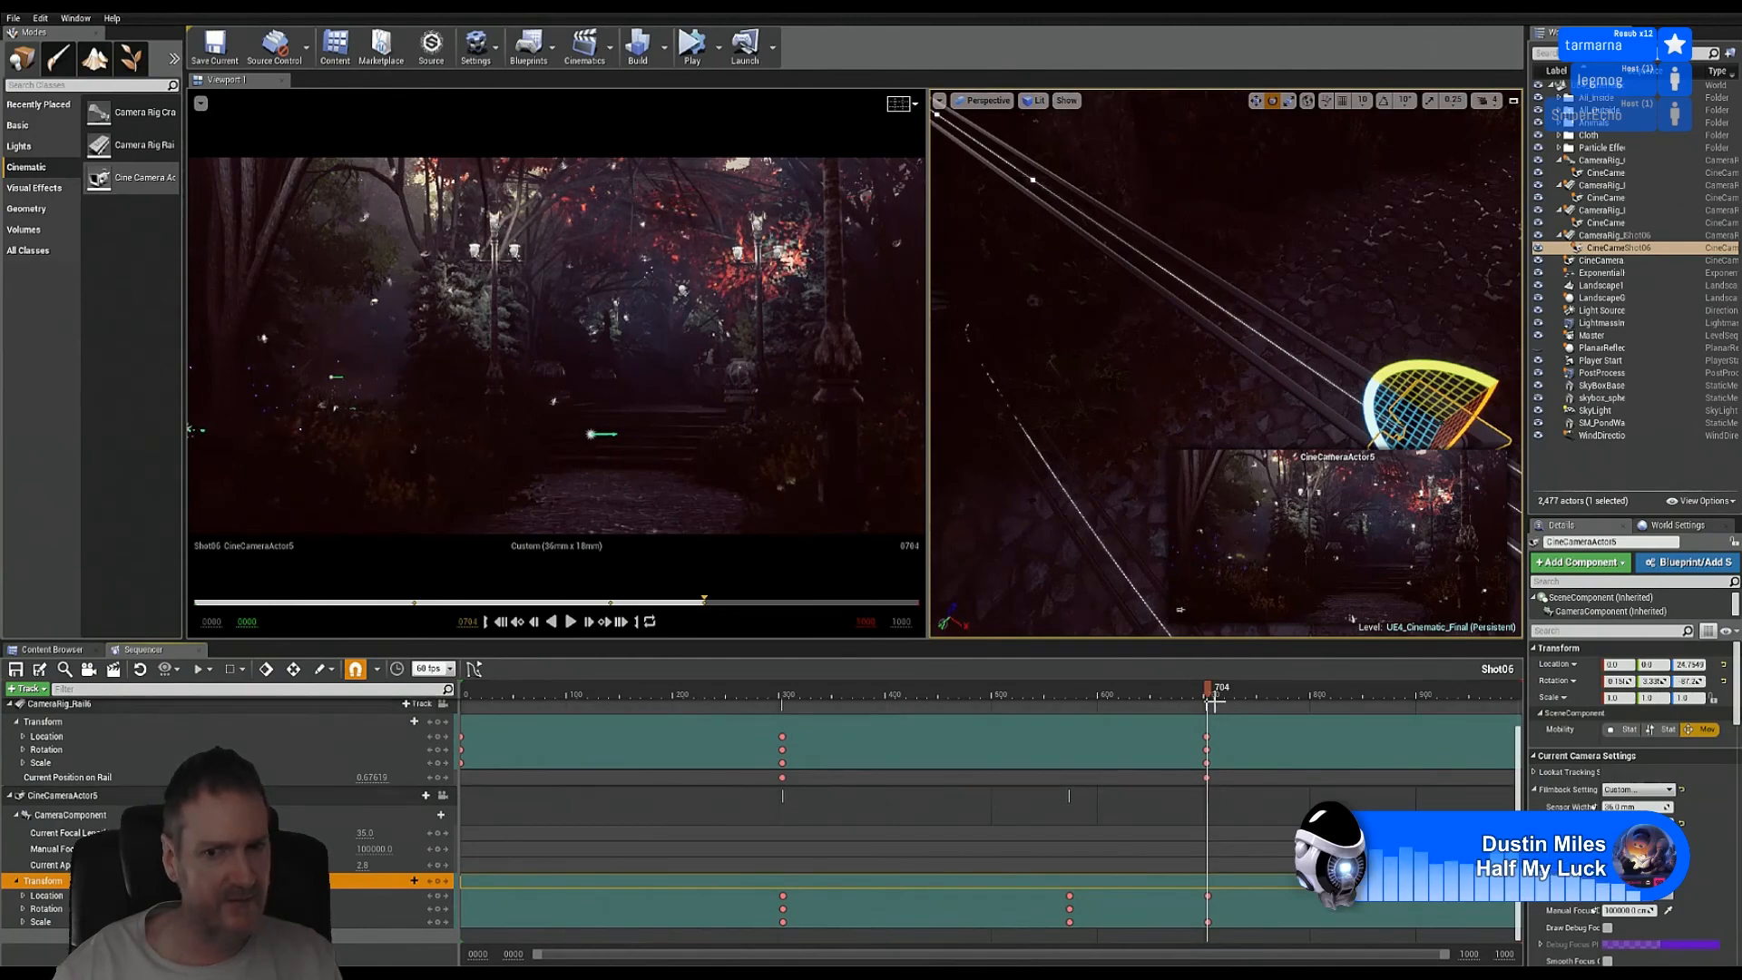
# Step: Play and scrub through Shot06 to check the camera's tilt between frames 419 and 916
pyautogui.moveTo(1212, 697); pyautogui.dragTo(1434, 720)
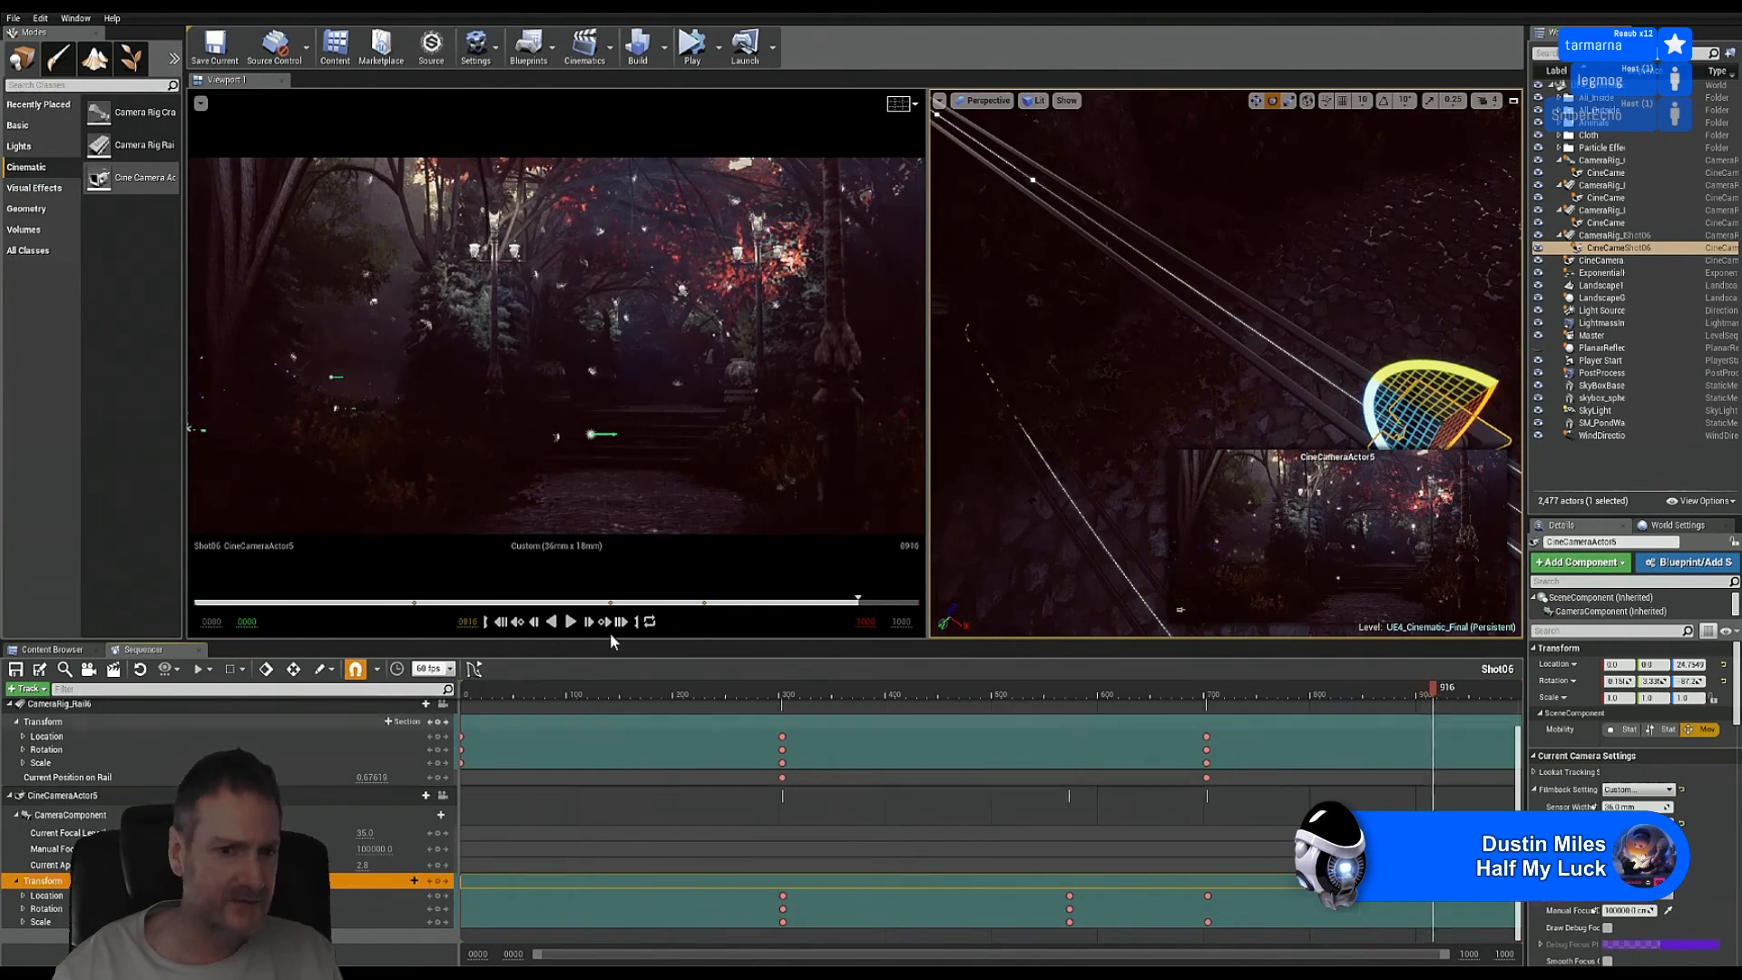
pyautogui.click(572, 622)
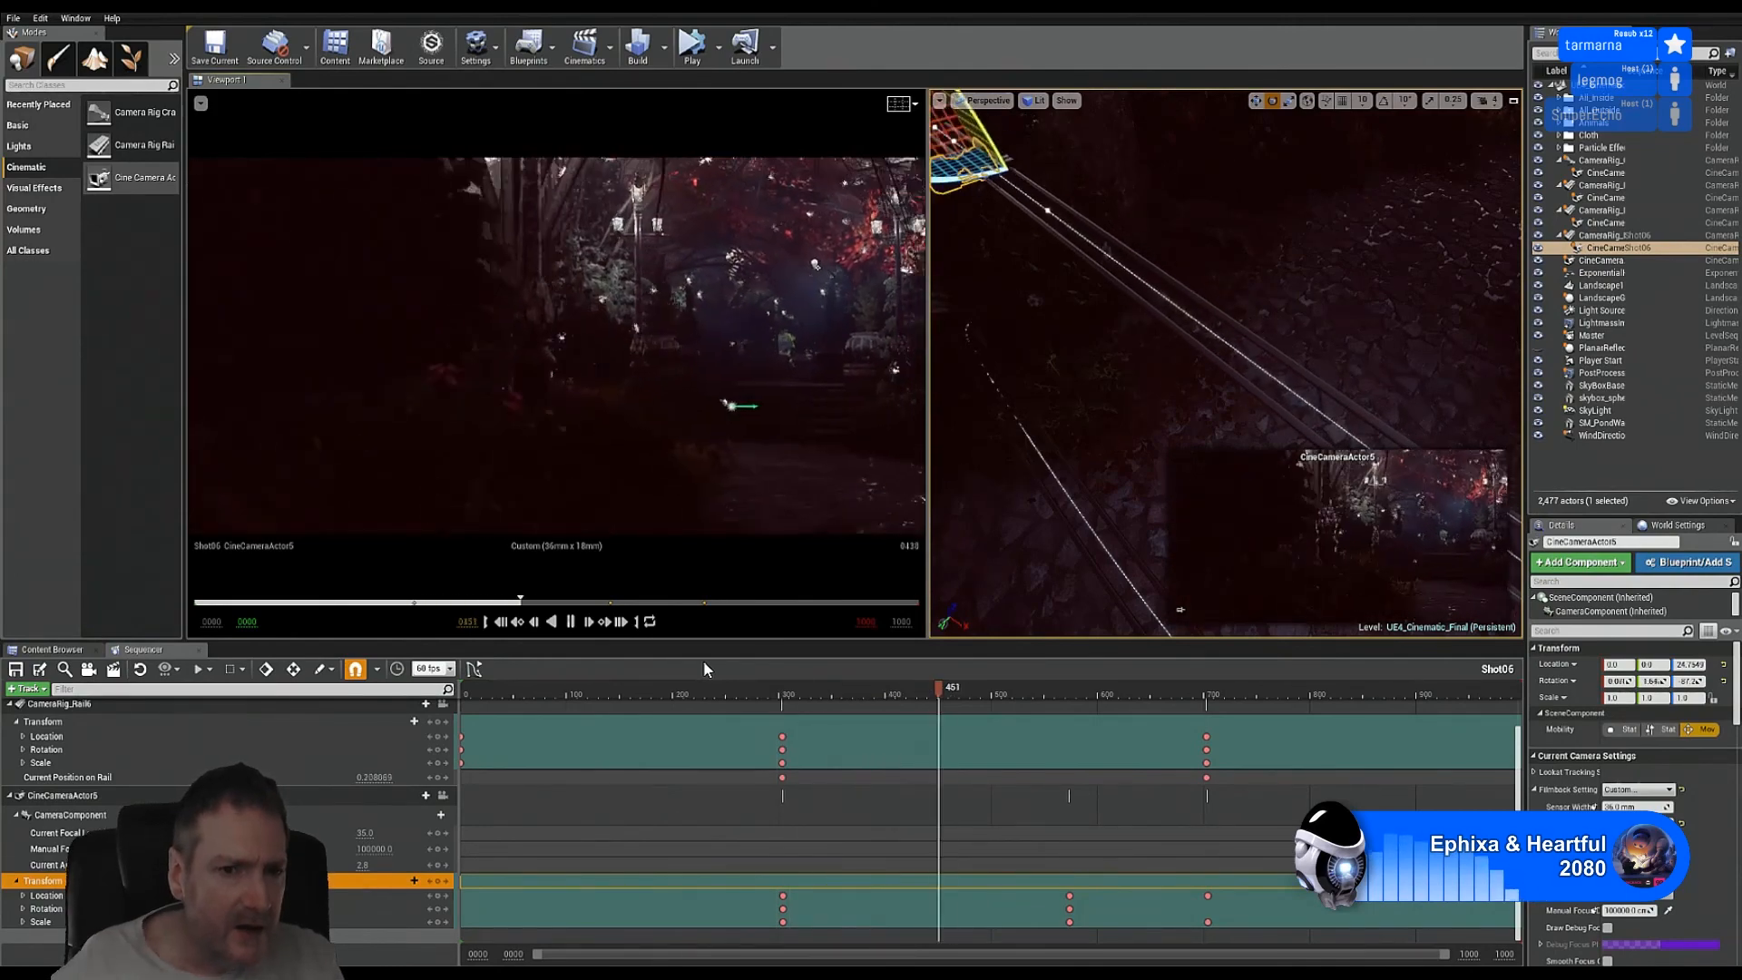
pyautogui.click(571, 621)
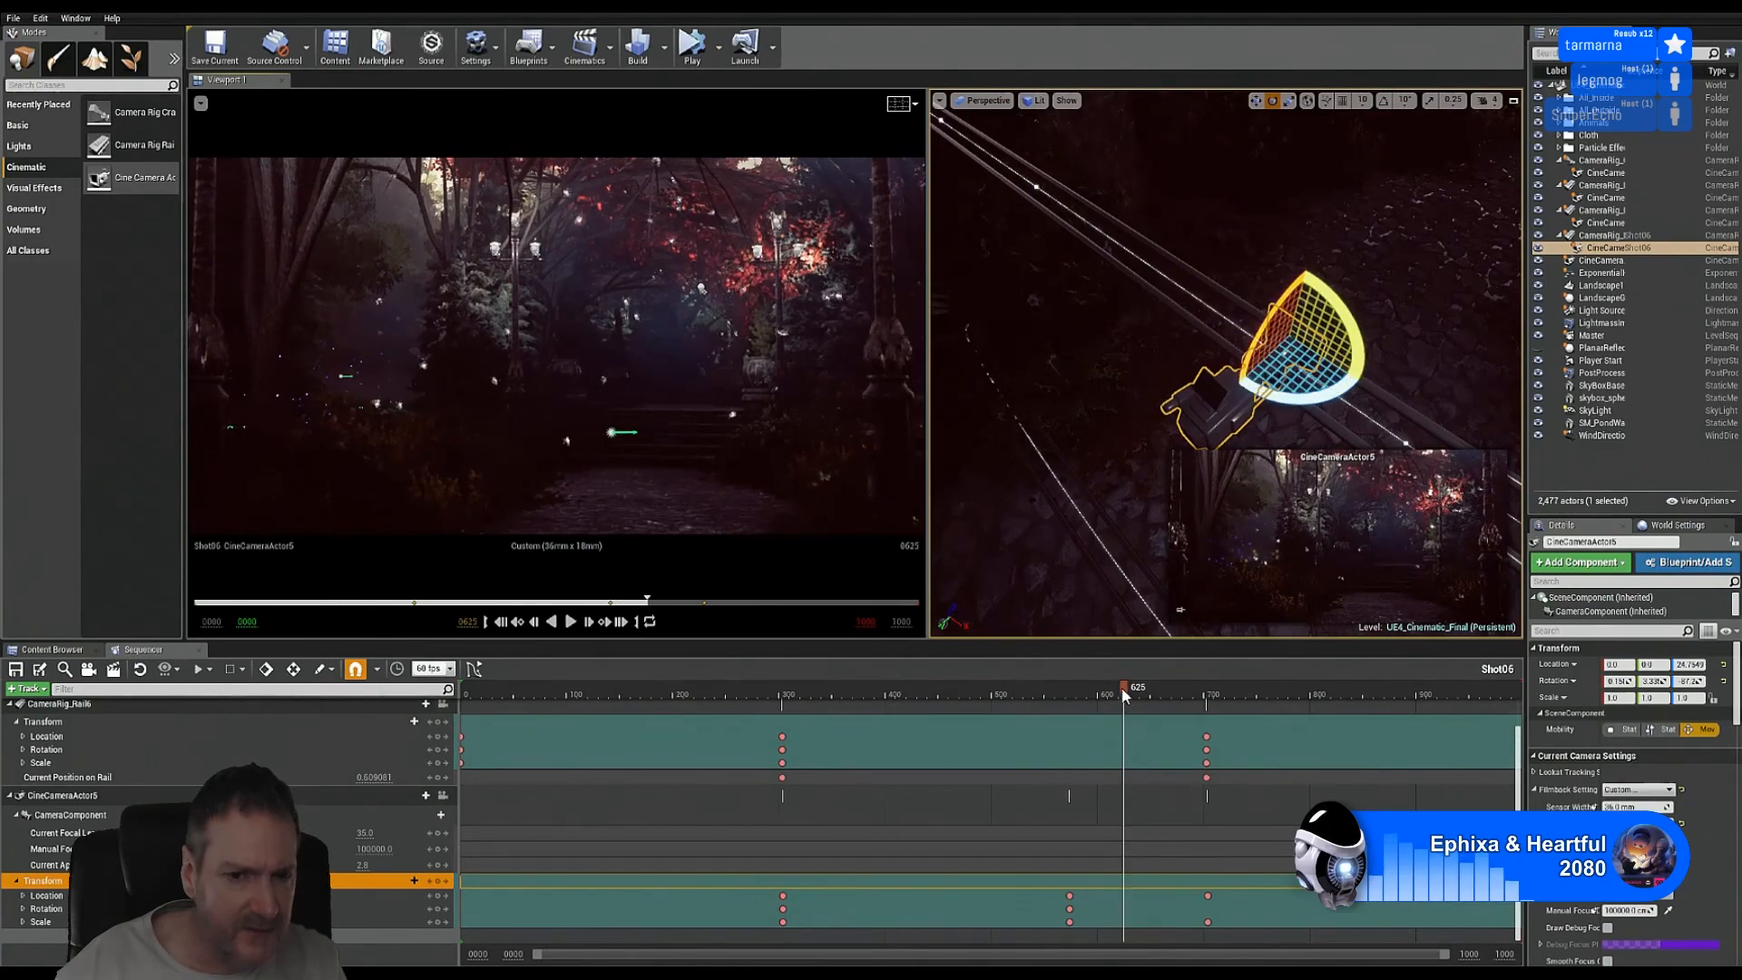
pyautogui.moveTo(886, 695)
pyautogui.mouseDown()
pyautogui.moveTo(760, 704)
pyautogui.moveTo(1068, 693)
pyautogui.moveTo(873, 715)
pyautogui.moveTo(916, 710)
pyautogui.mouseUp()
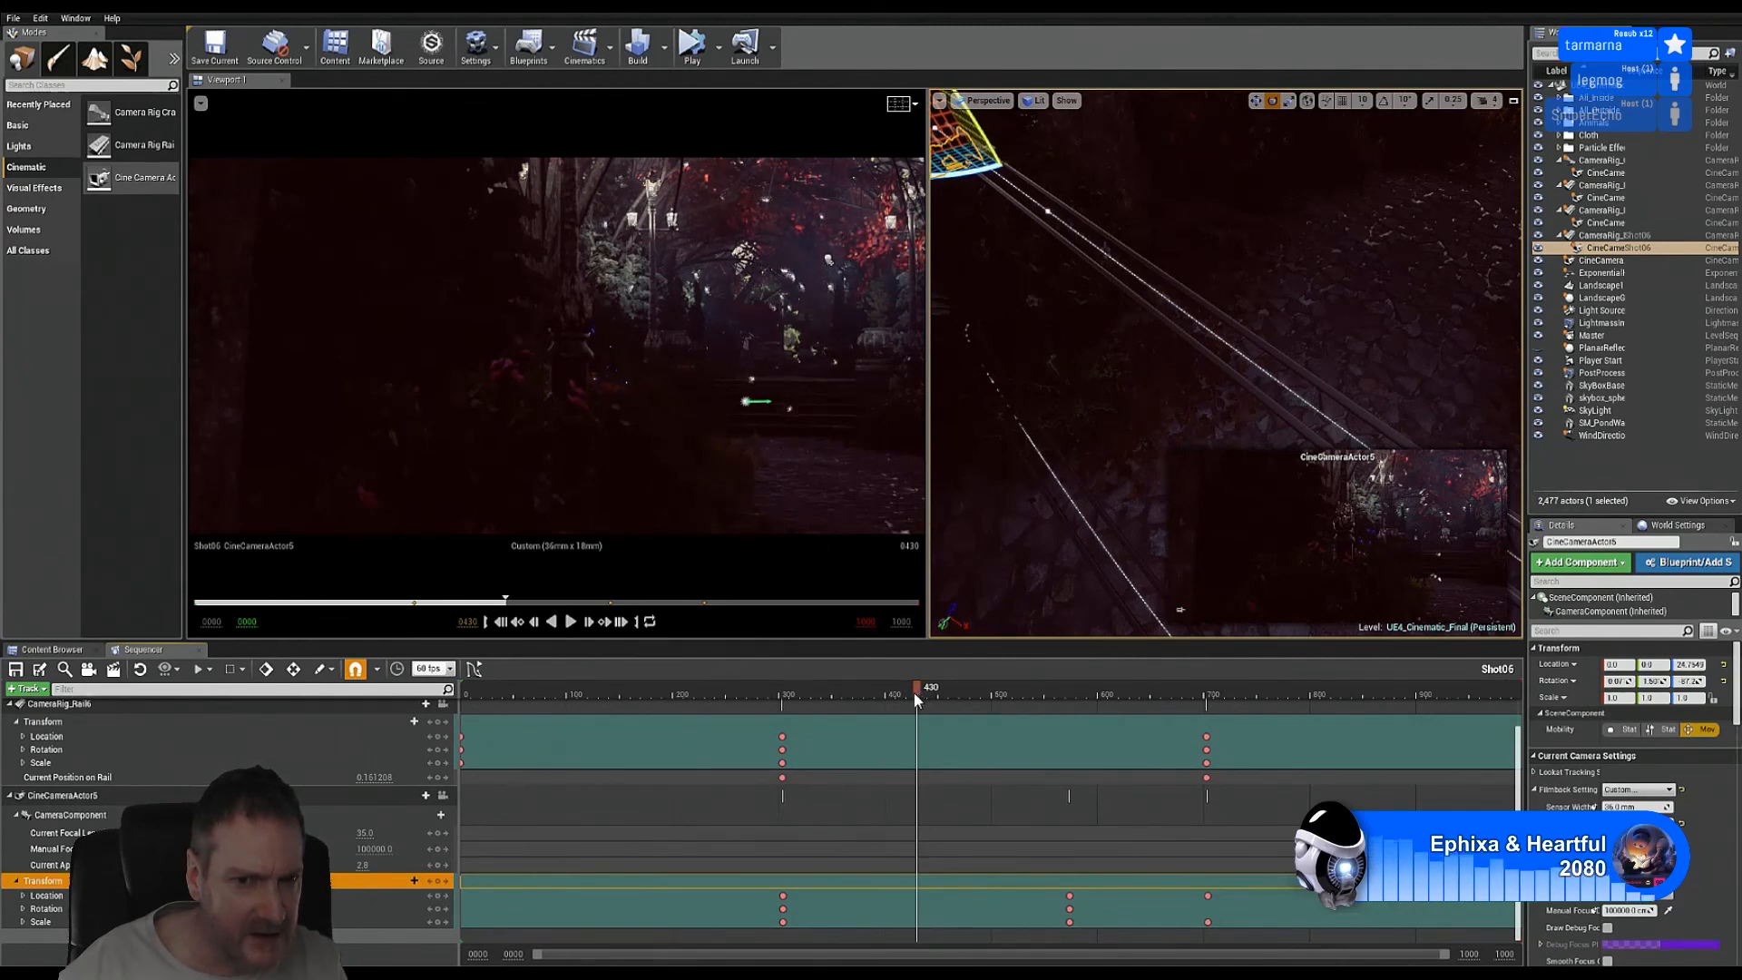
pyautogui.moveTo(914, 700); pyautogui.dragTo(906, 695)
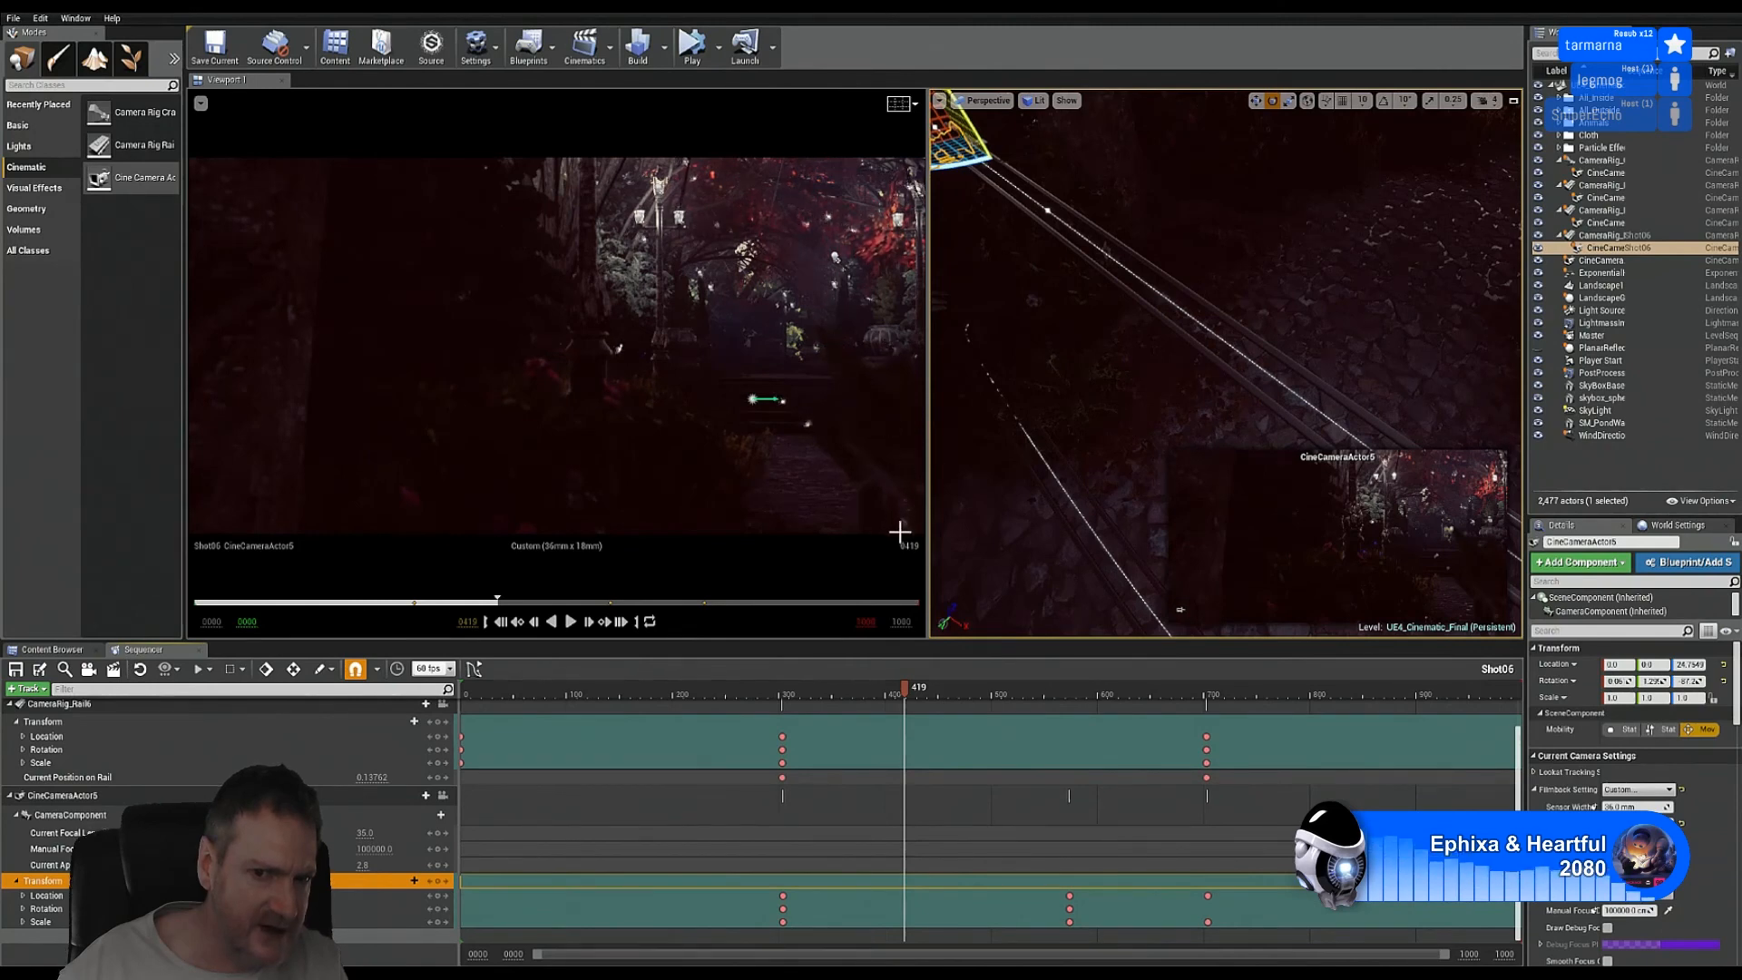
# Step: Return the Shot06 playhead to frame 0 and save all modified levels and assets
pyautogui.click(918, 691)
pyautogui.moveTo(918, 692); pyautogui.dragTo(417, 722)
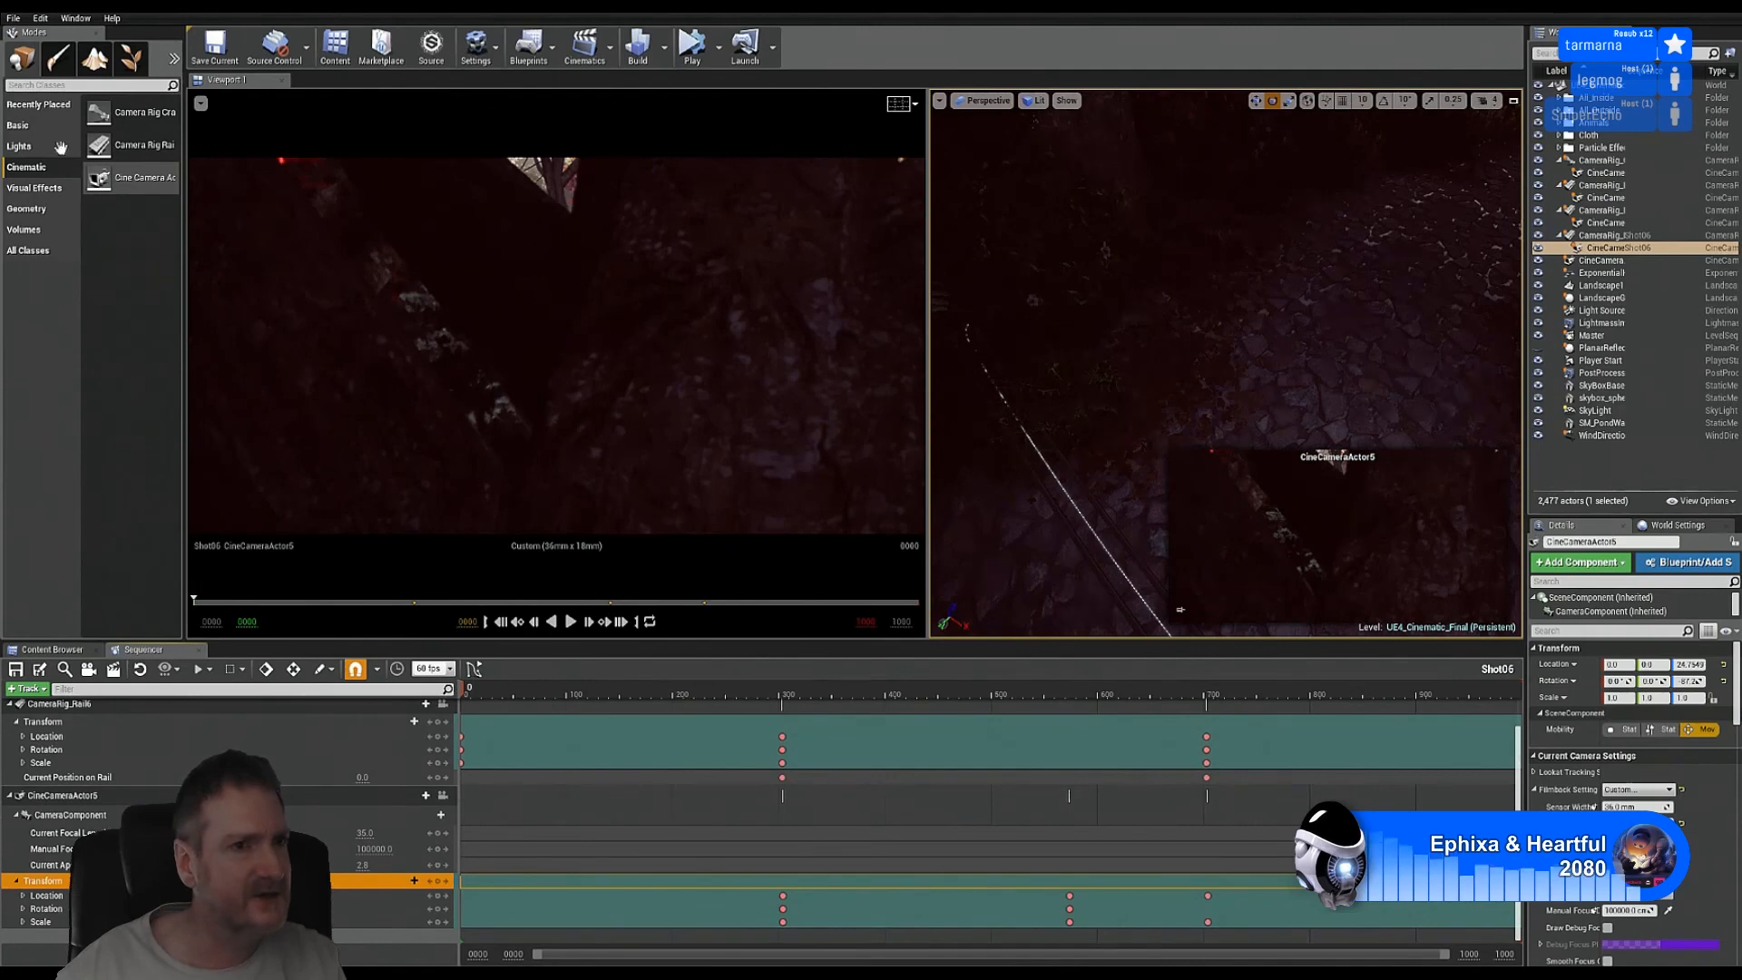
pyautogui.click(13, 19)
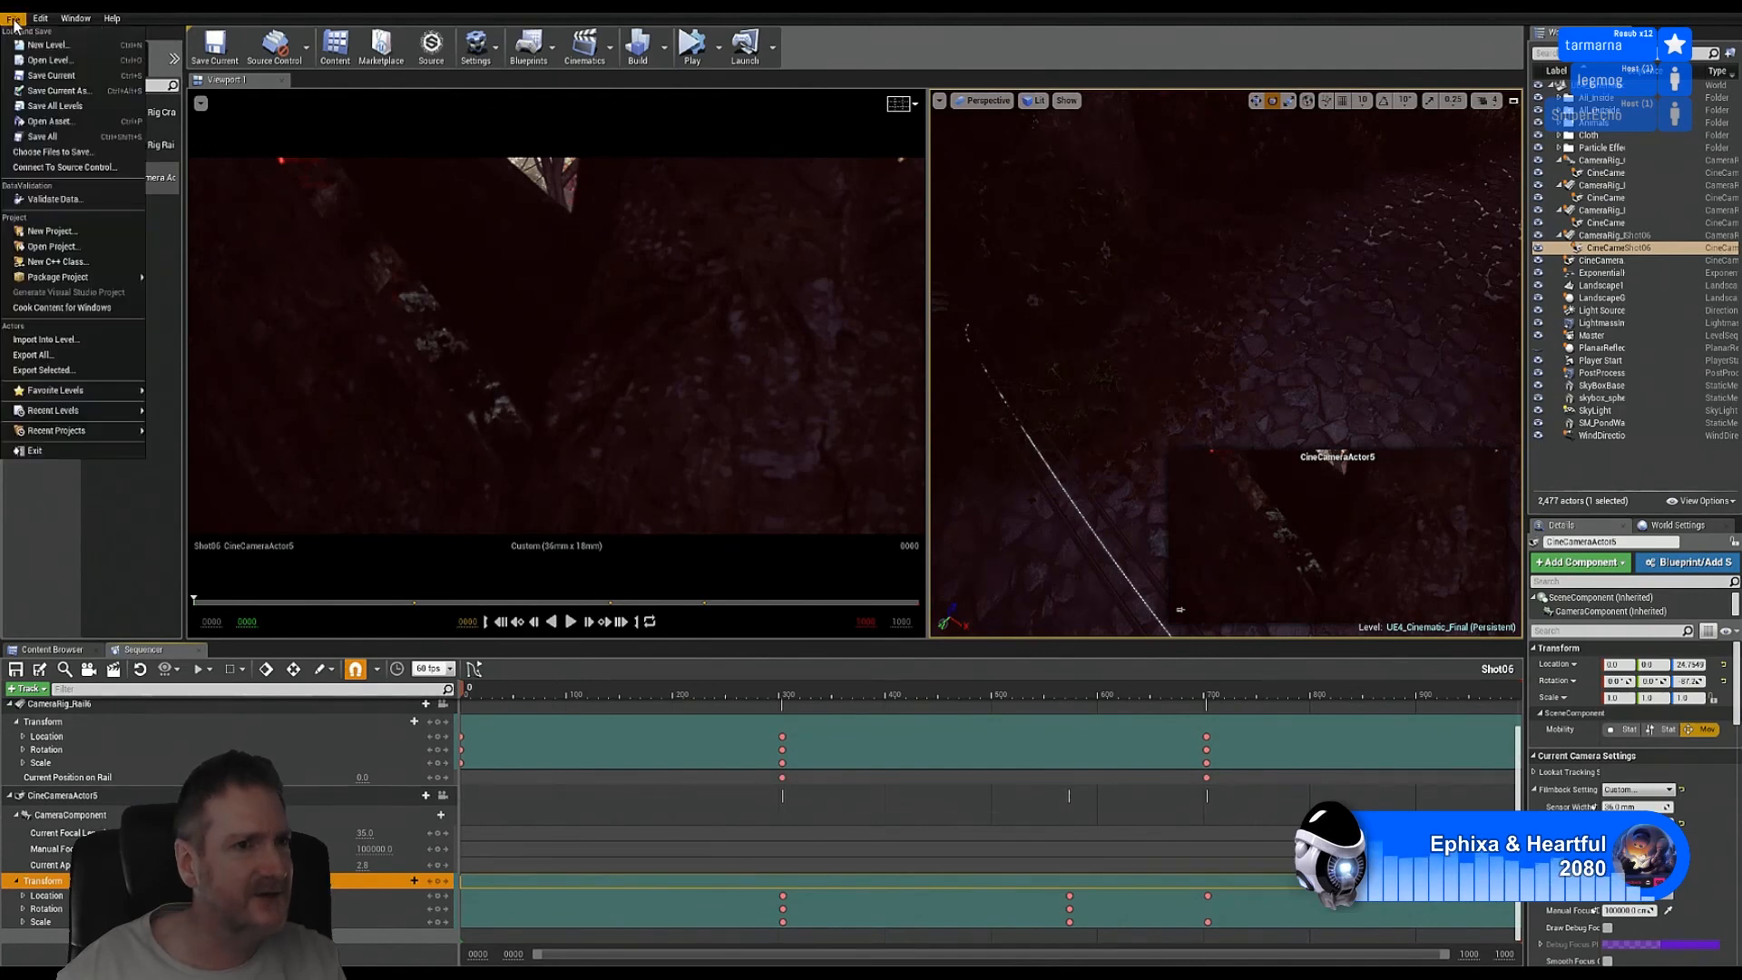
pyautogui.click(43, 136)
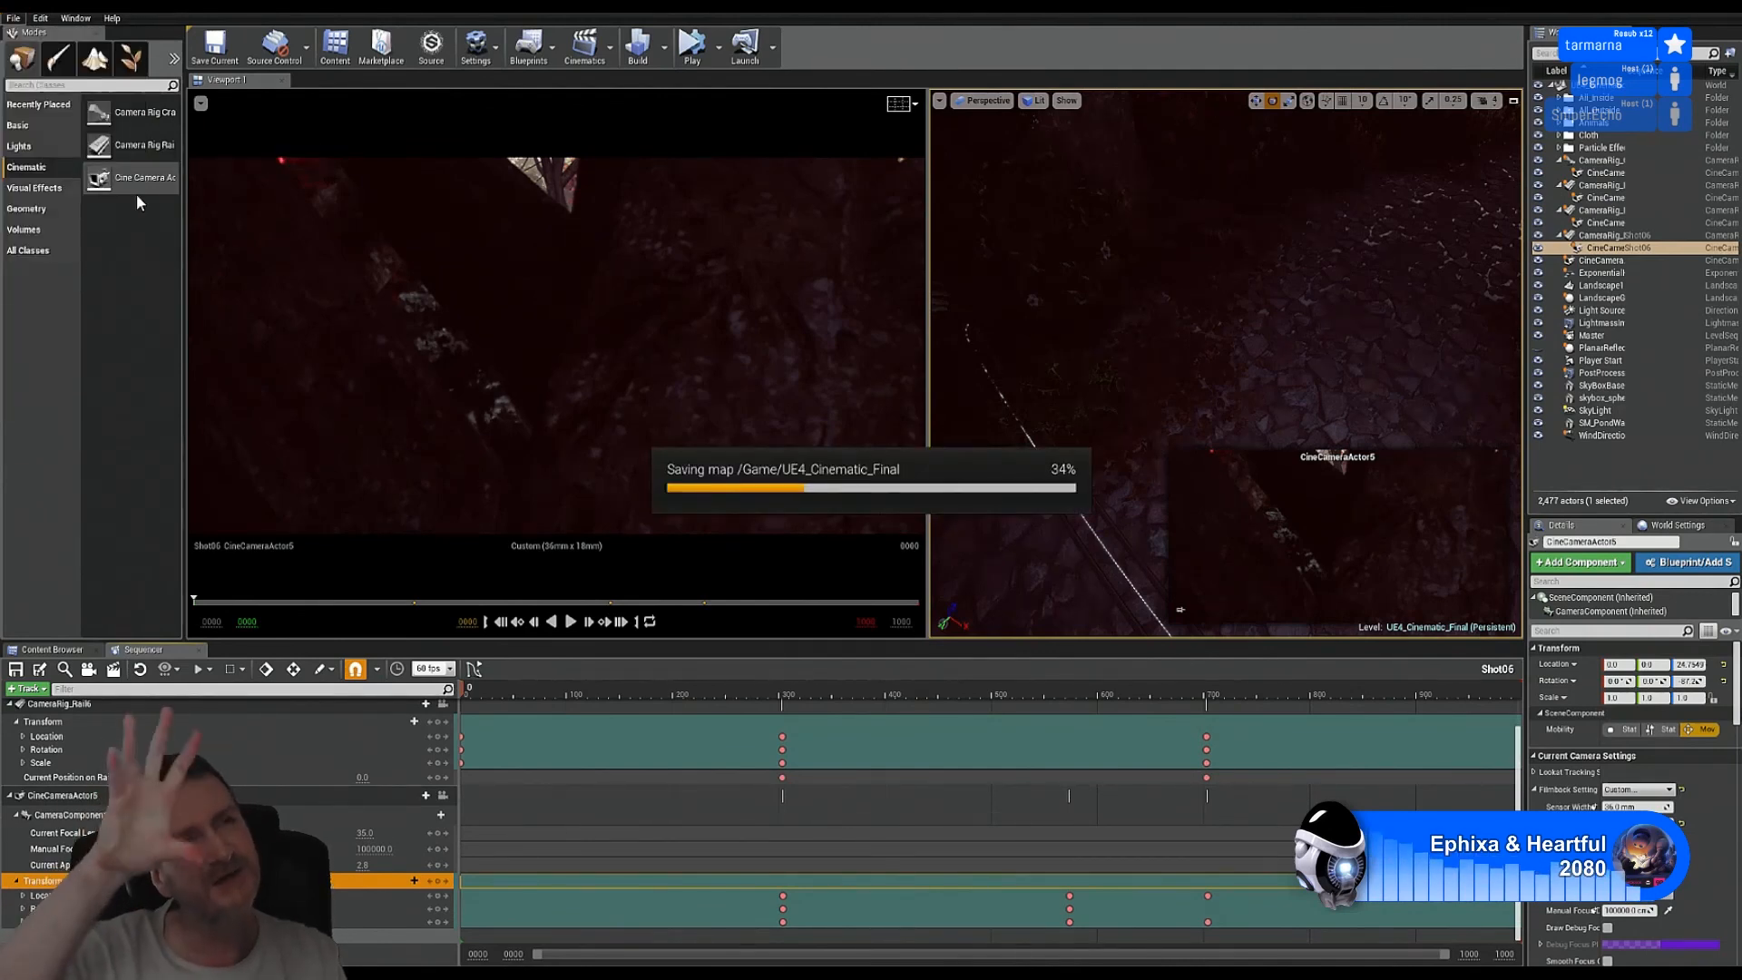